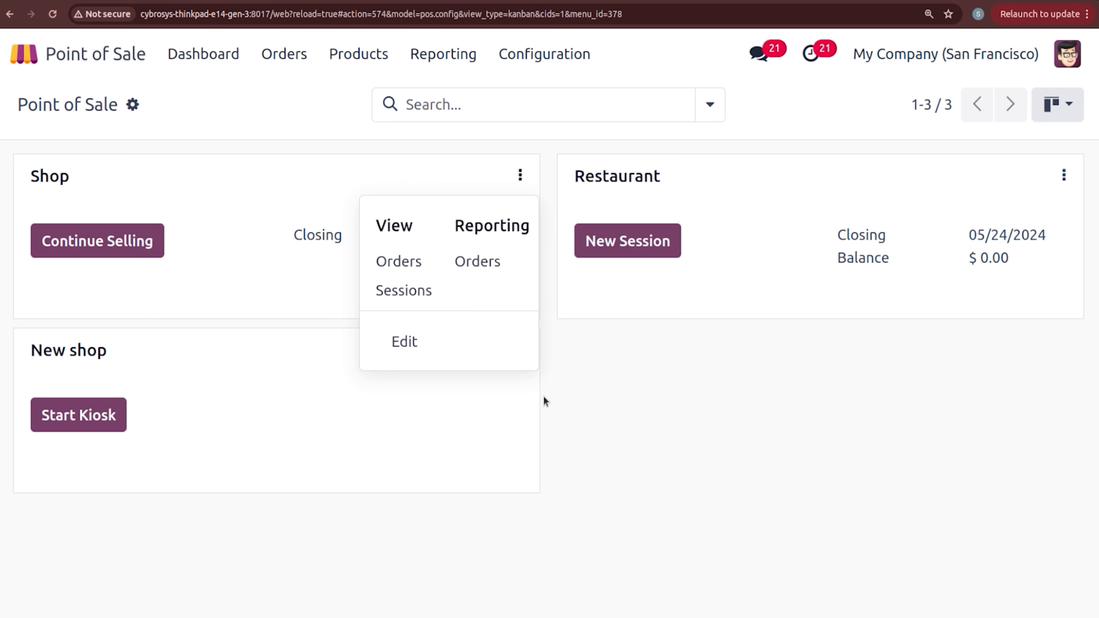
Step: Switch the points of sale to List view, showing Shop Active and Restaurant, New shop Inactive
click(688, 396)
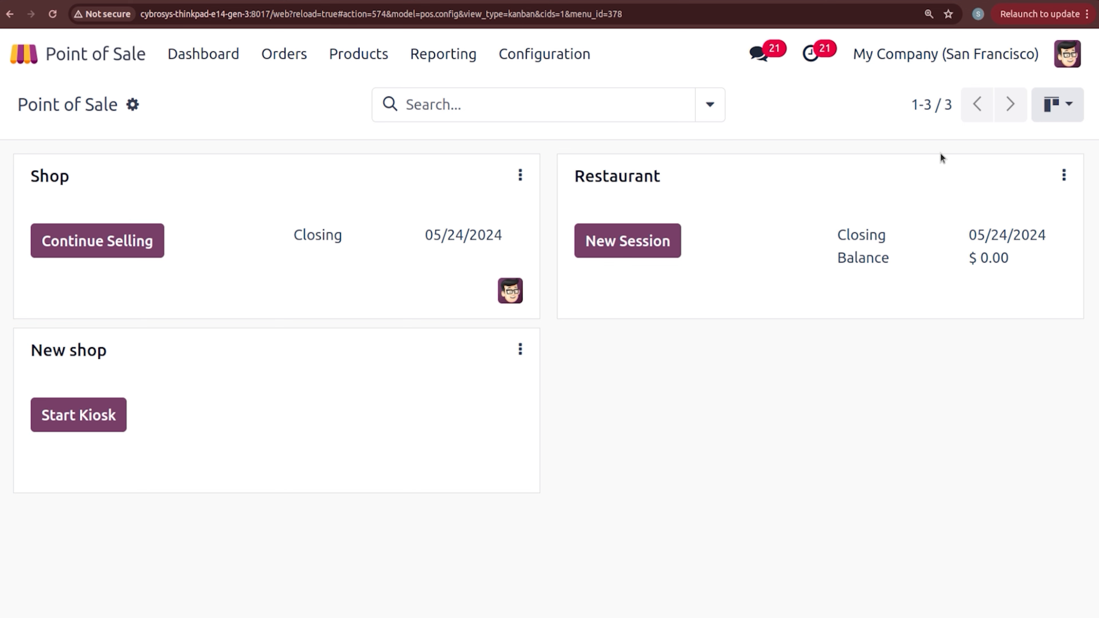
click(1050, 118)
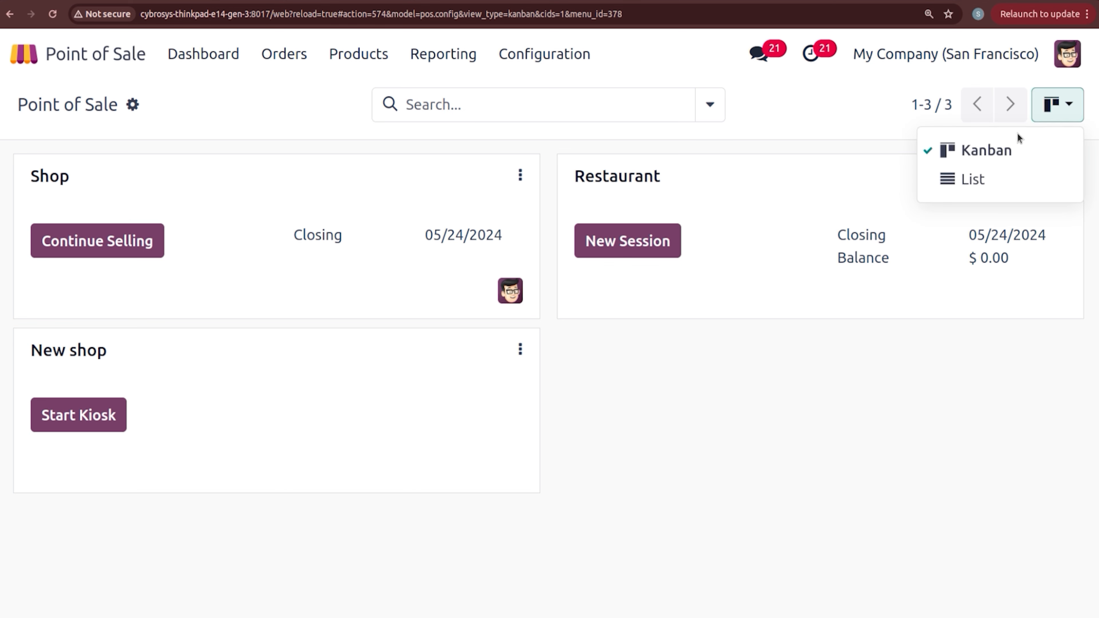
click(993, 180)
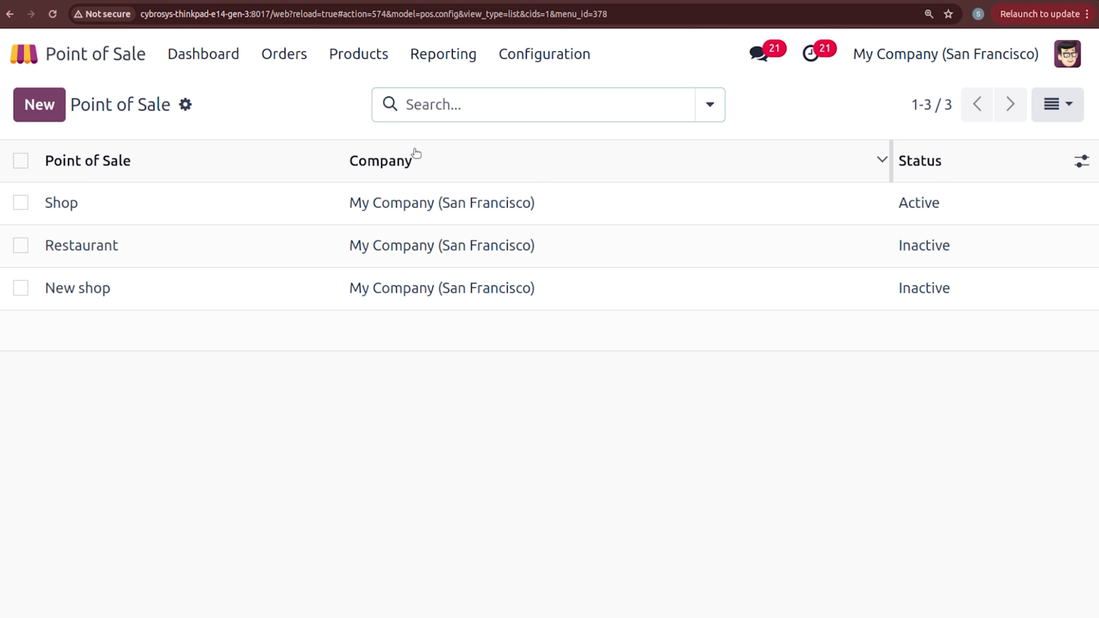
click(49, 113)
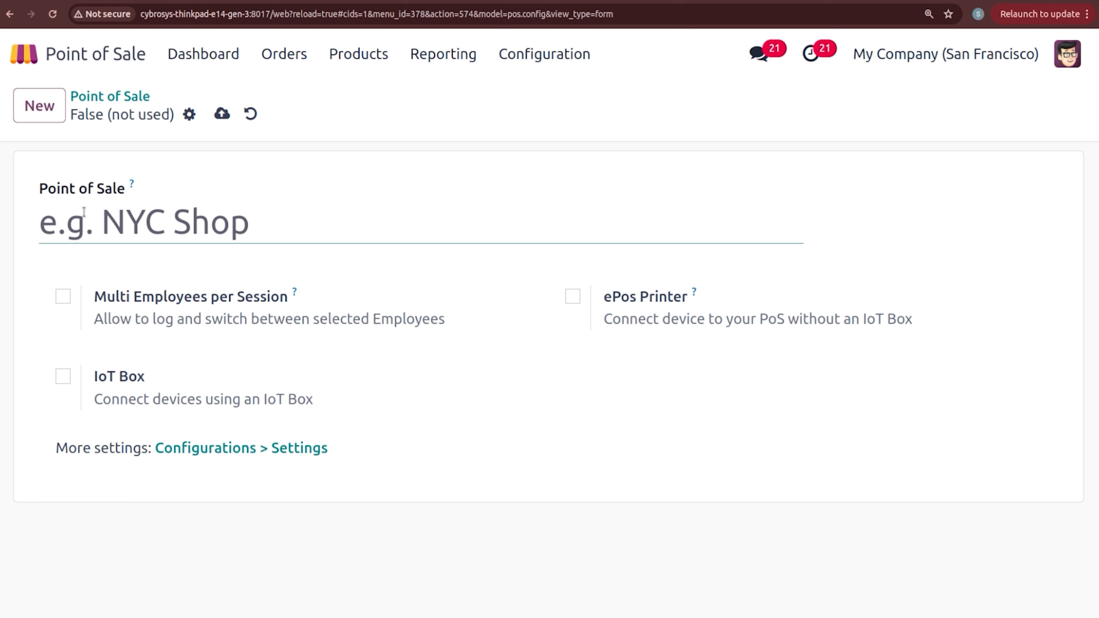
click(62, 303)
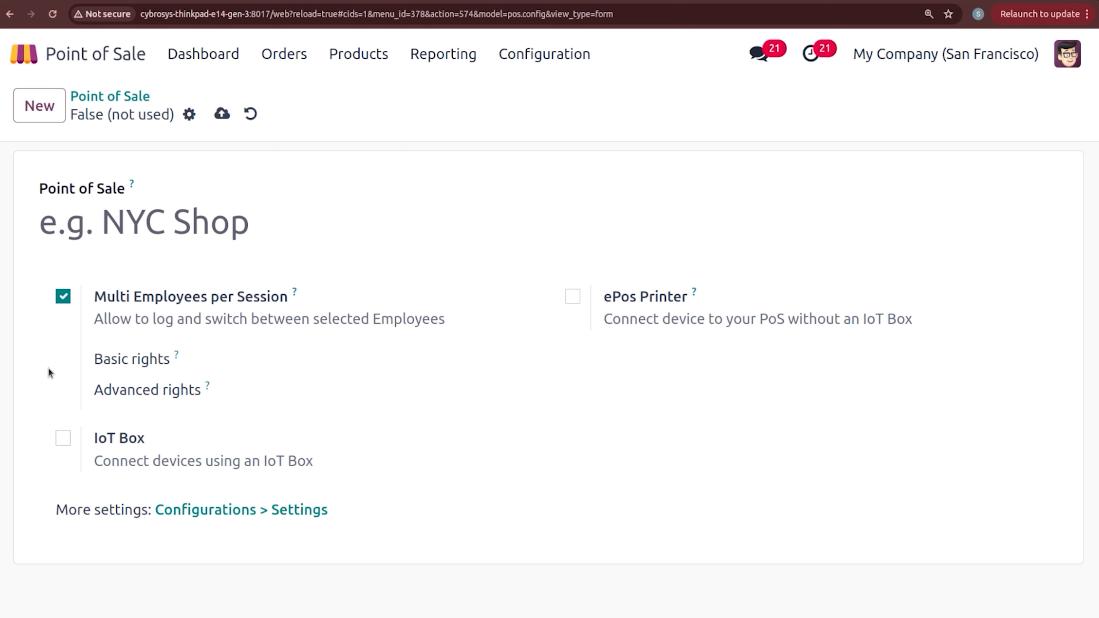
click(62, 438)
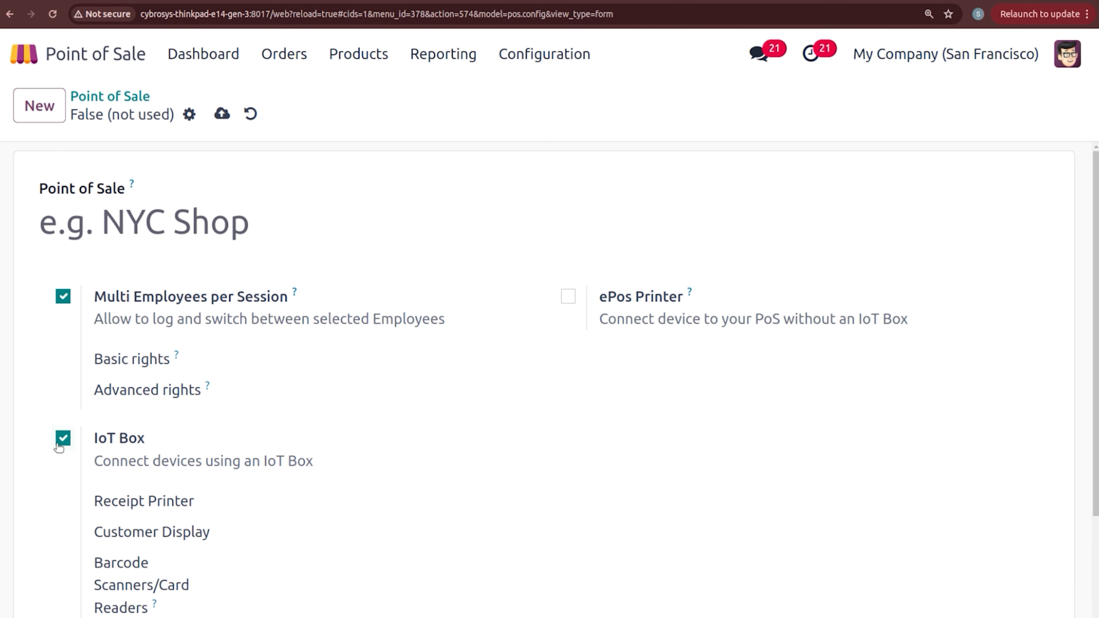
click(1096, 574)
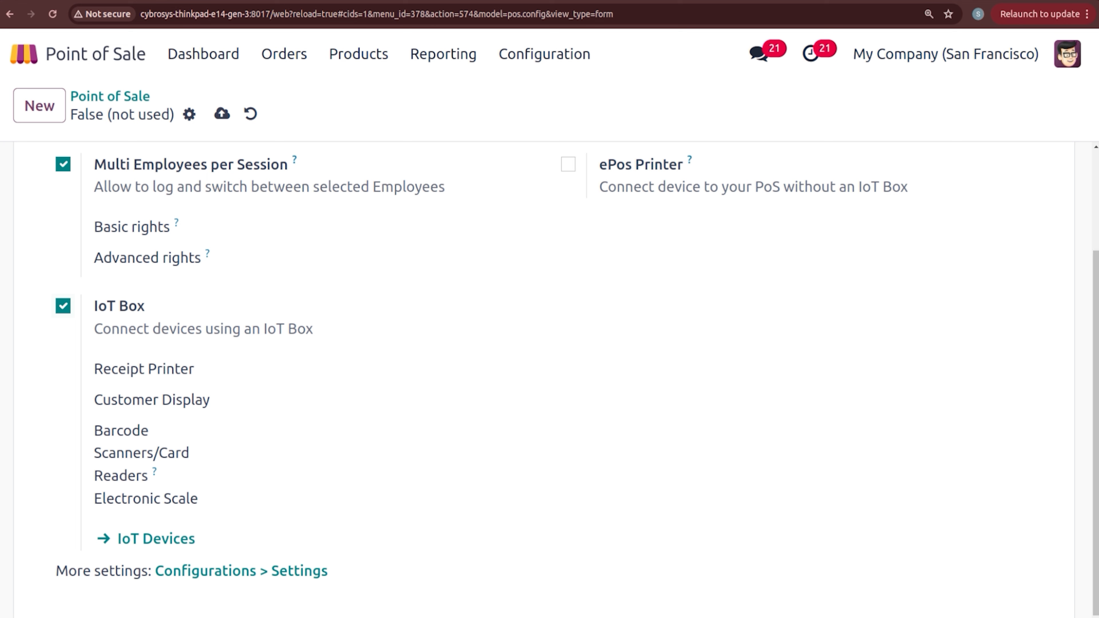
click(569, 164)
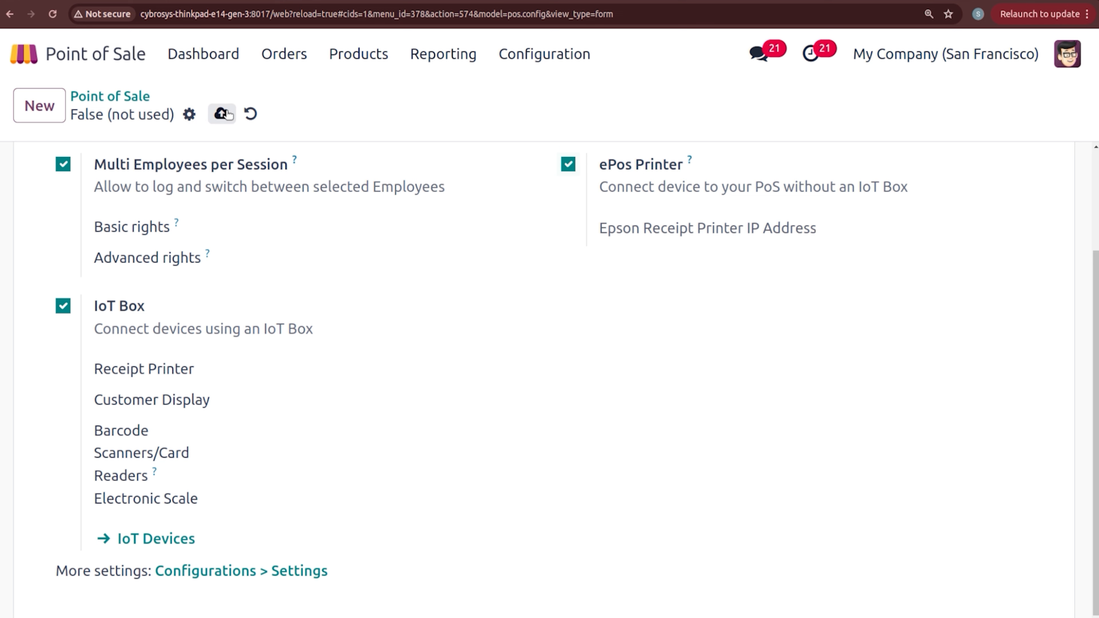
click(250, 113)
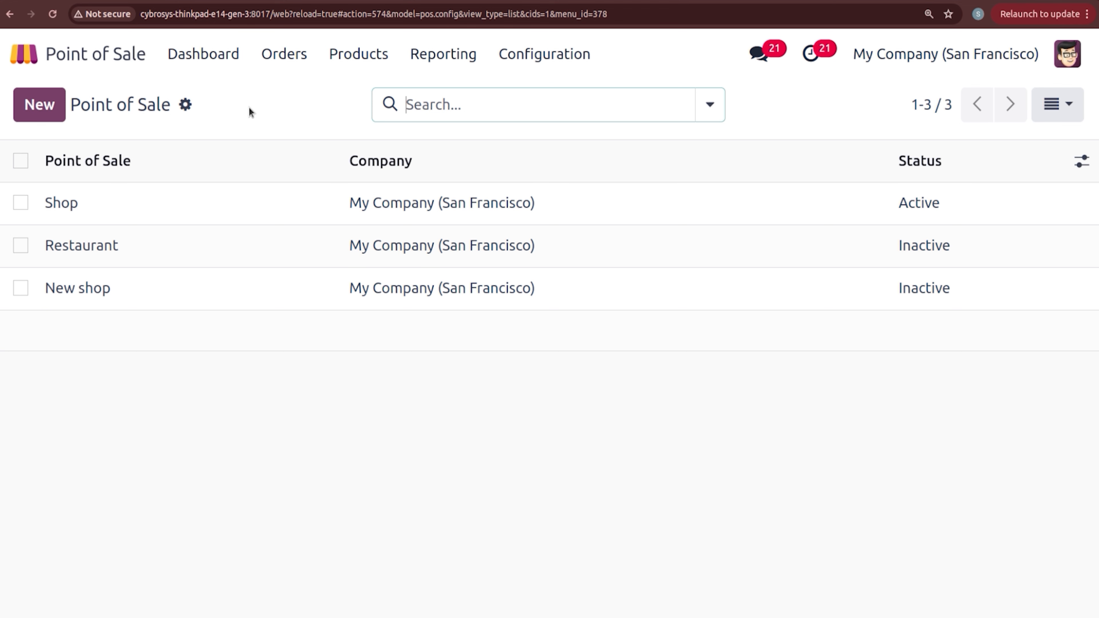
Step: Return the points of sale to Kanban view and start a new Restaurant session
click(1058, 105)
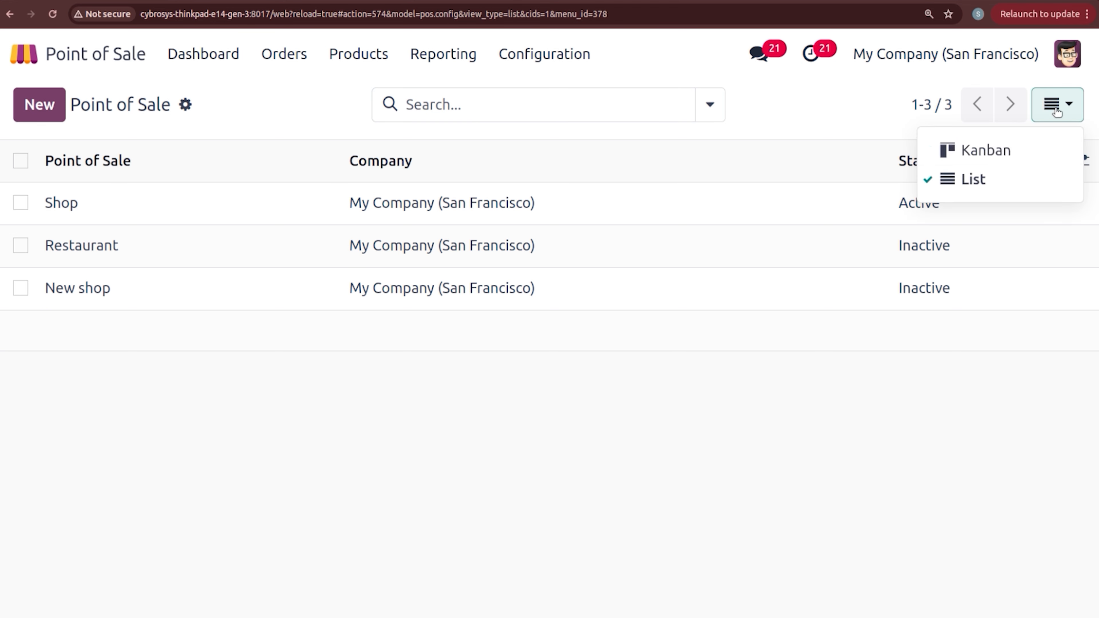
click(1001, 158)
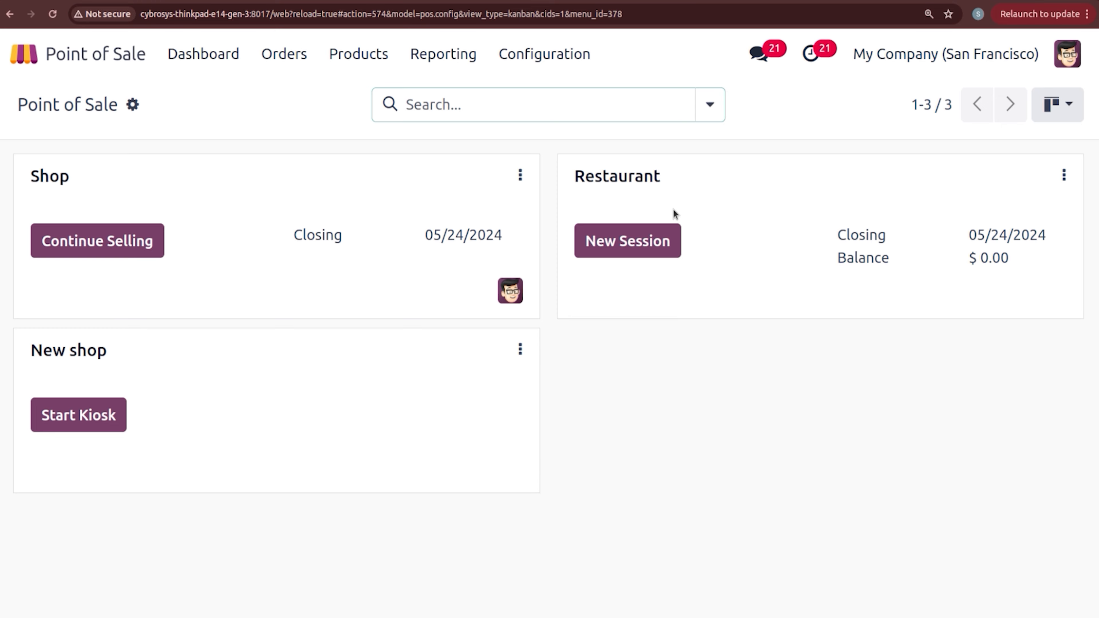
click(641, 237)
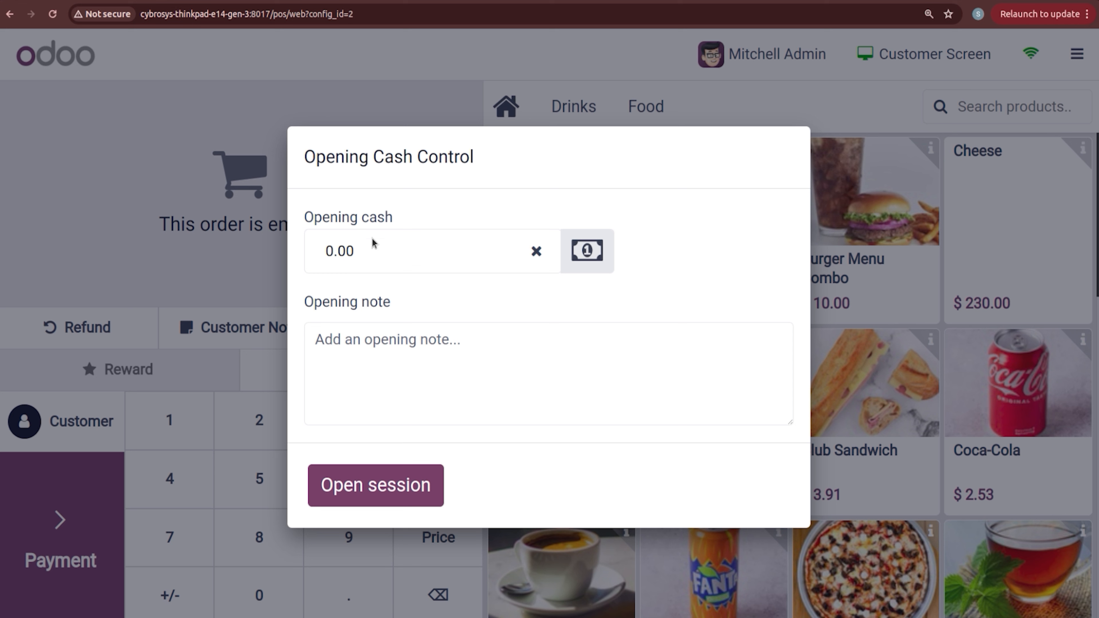
Step: Open the Restaurant session with 10 as opening cash and the note 'opening note'
click(360, 245)
text(10)
click(518, 376)
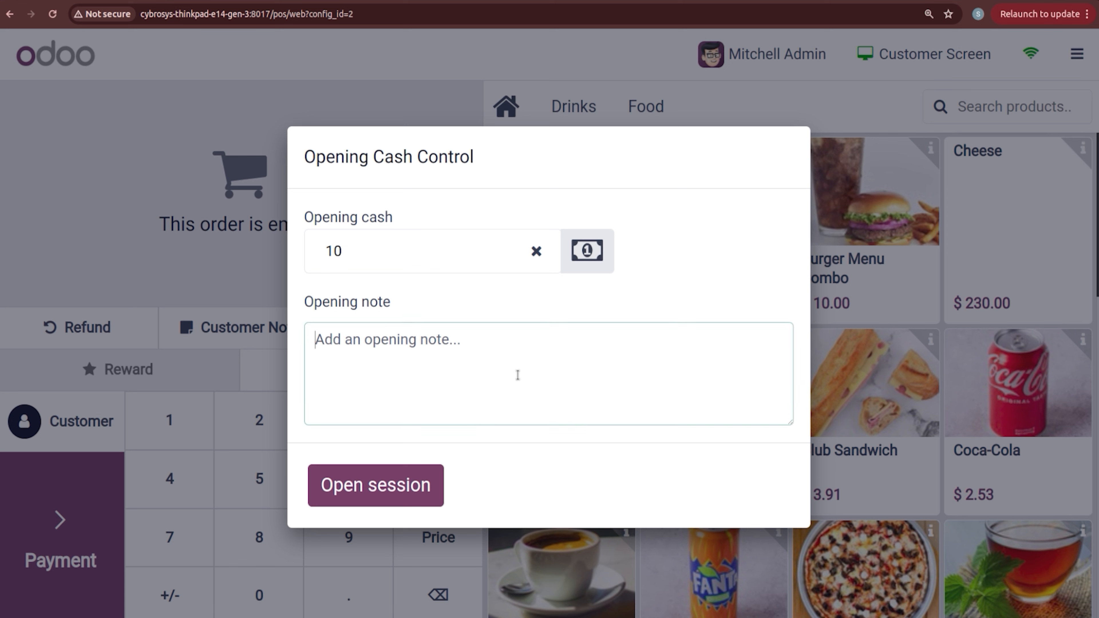
text(open)
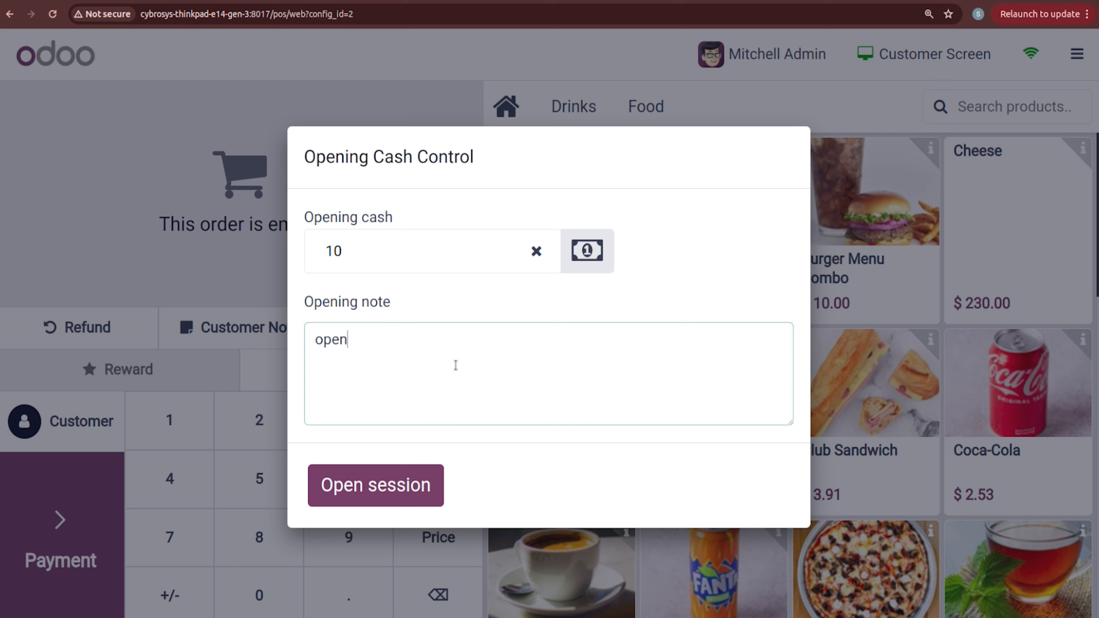
text(ing note)
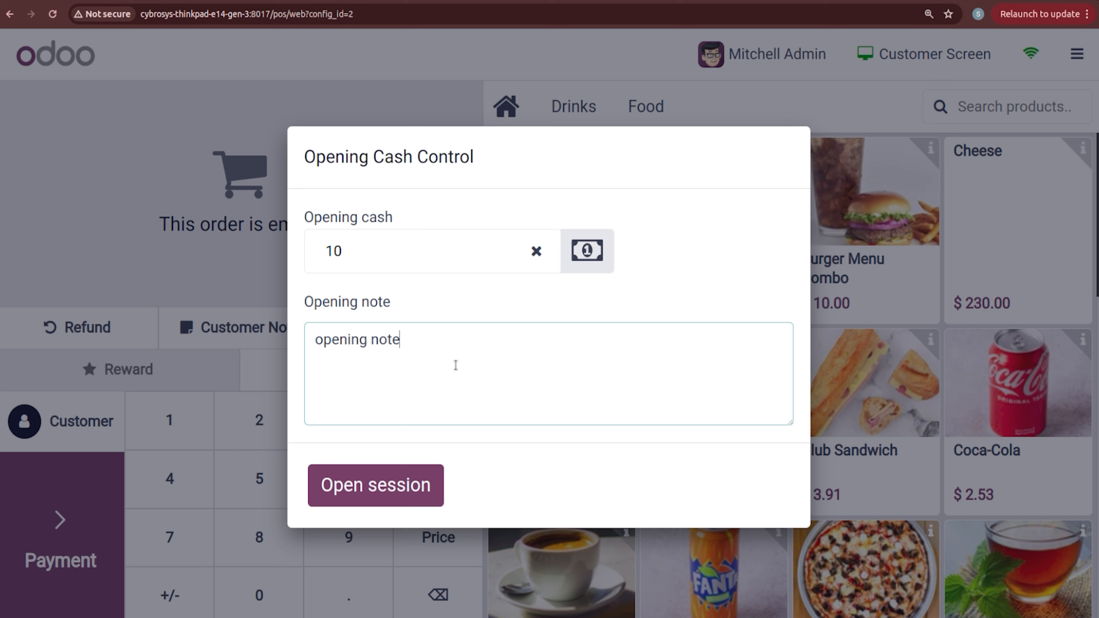
click(359, 487)
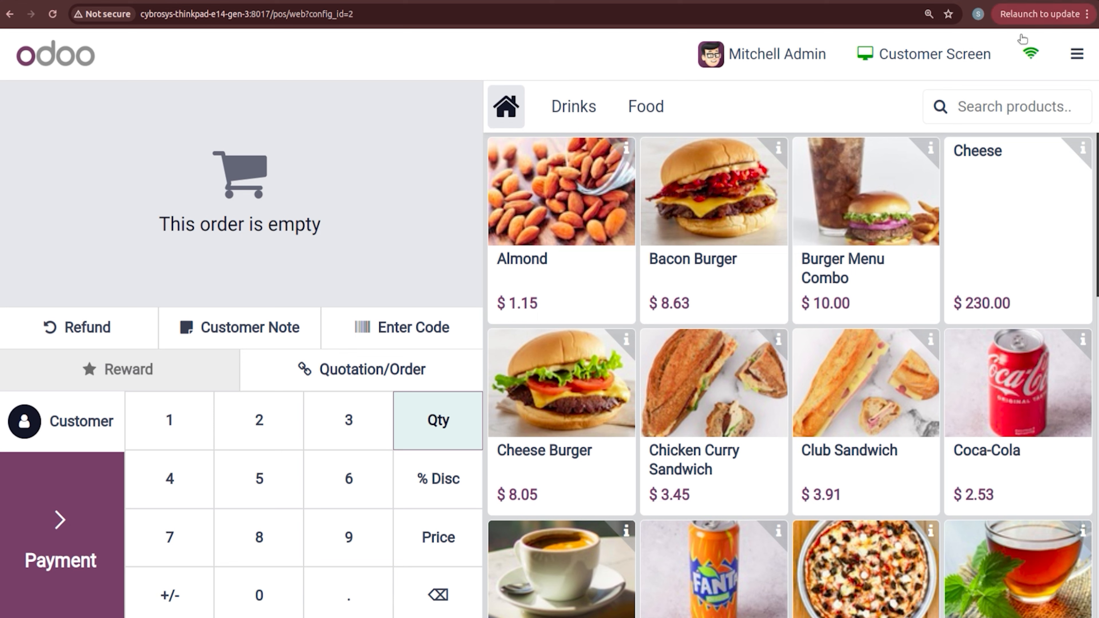
Step: Review the session's orders under the All active orders filter, then start a new empty order
click(961, 107)
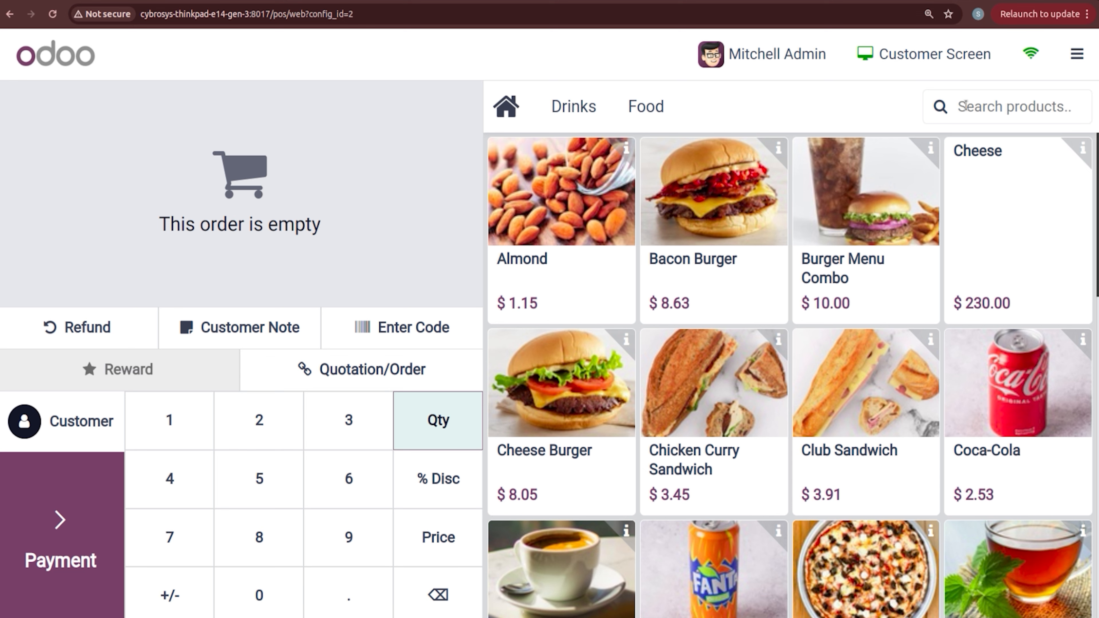
click(1064, 56)
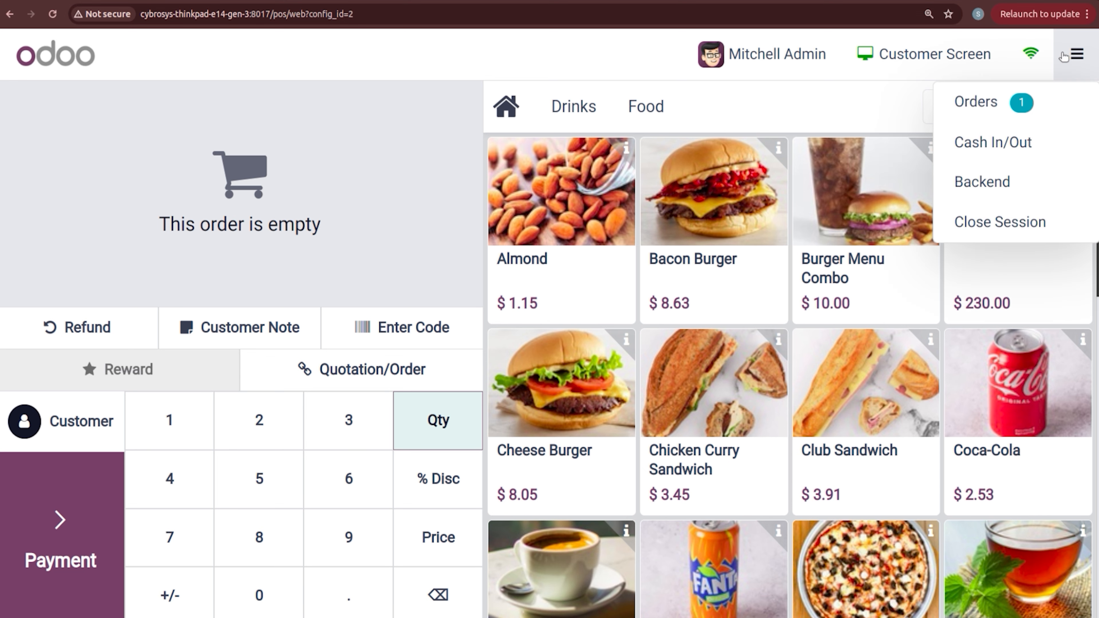
click(993, 99)
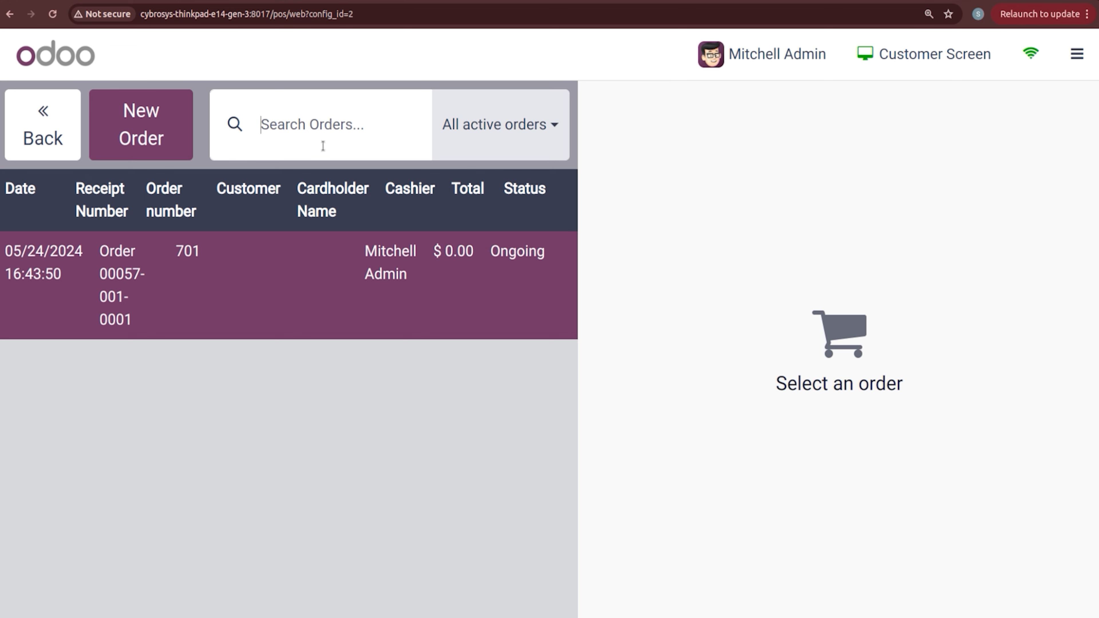
click(497, 138)
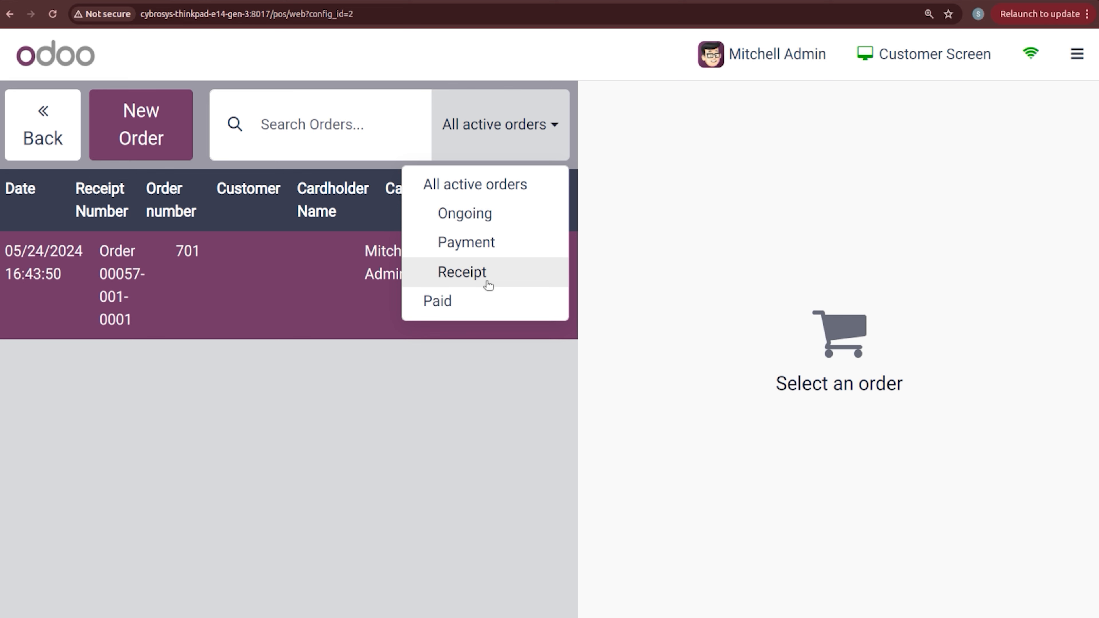
click(157, 149)
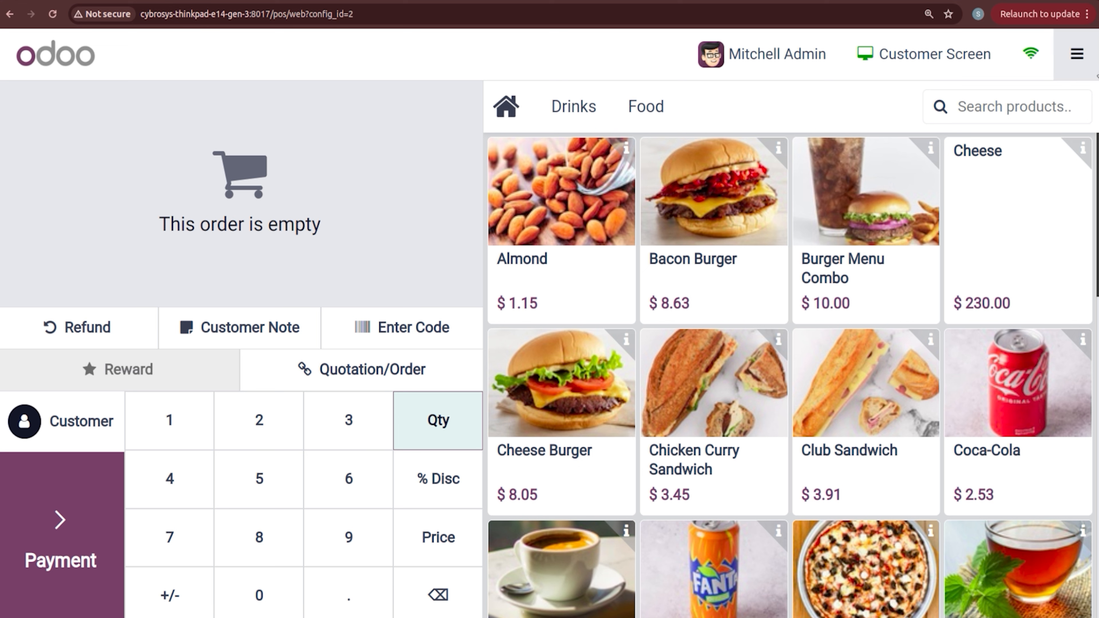
Step: Record a 55 cash out for the session with the reason 'TRAVEL'
click(1077, 54)
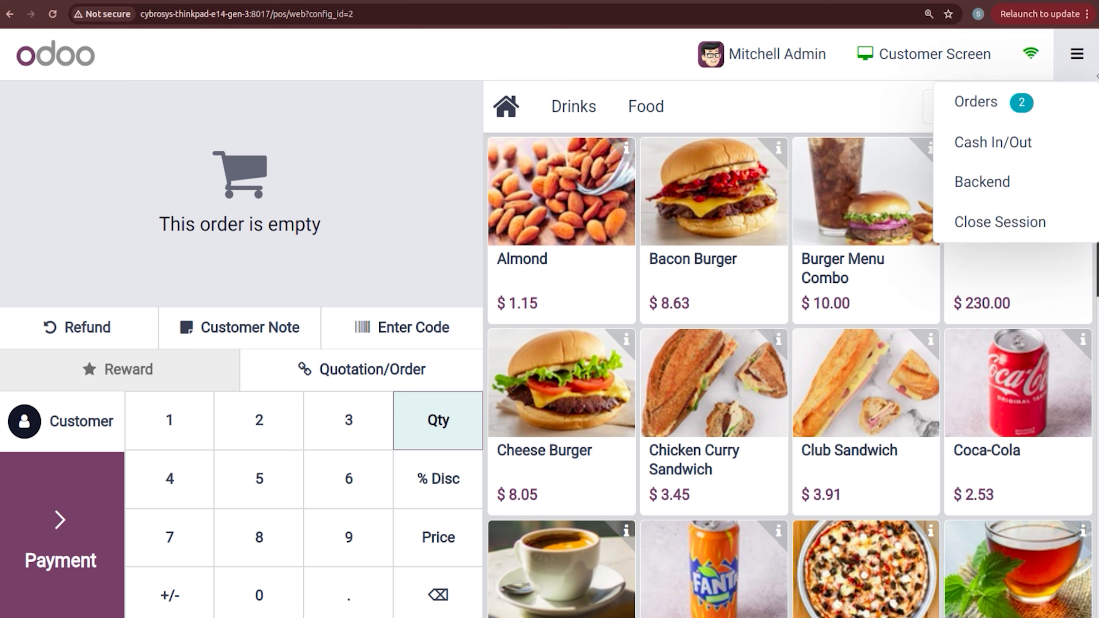
click(999, 152)
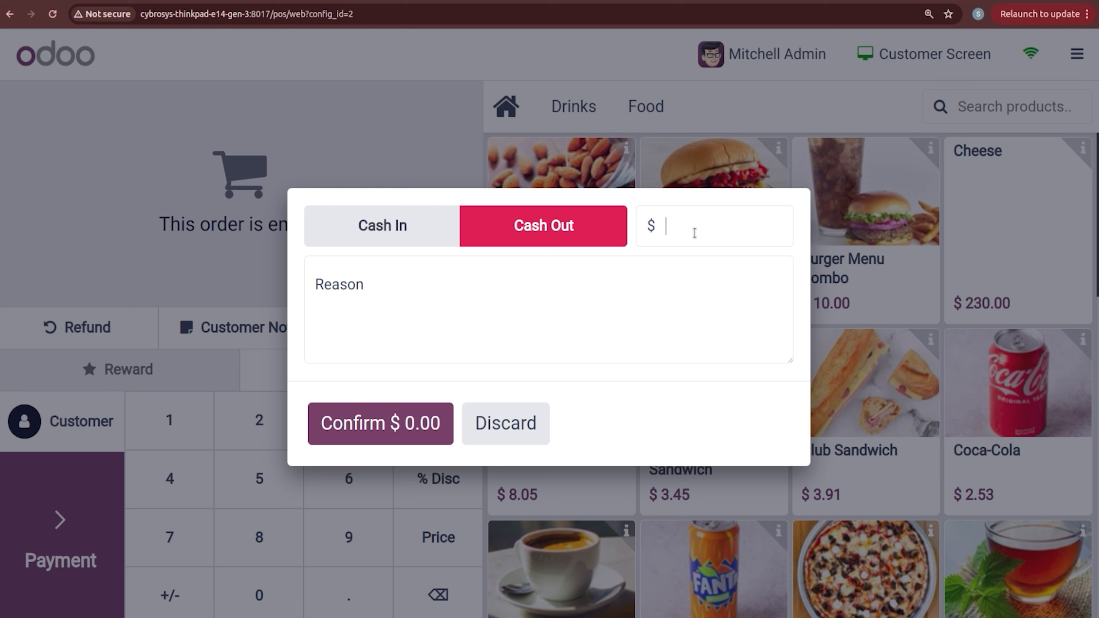
text(55)
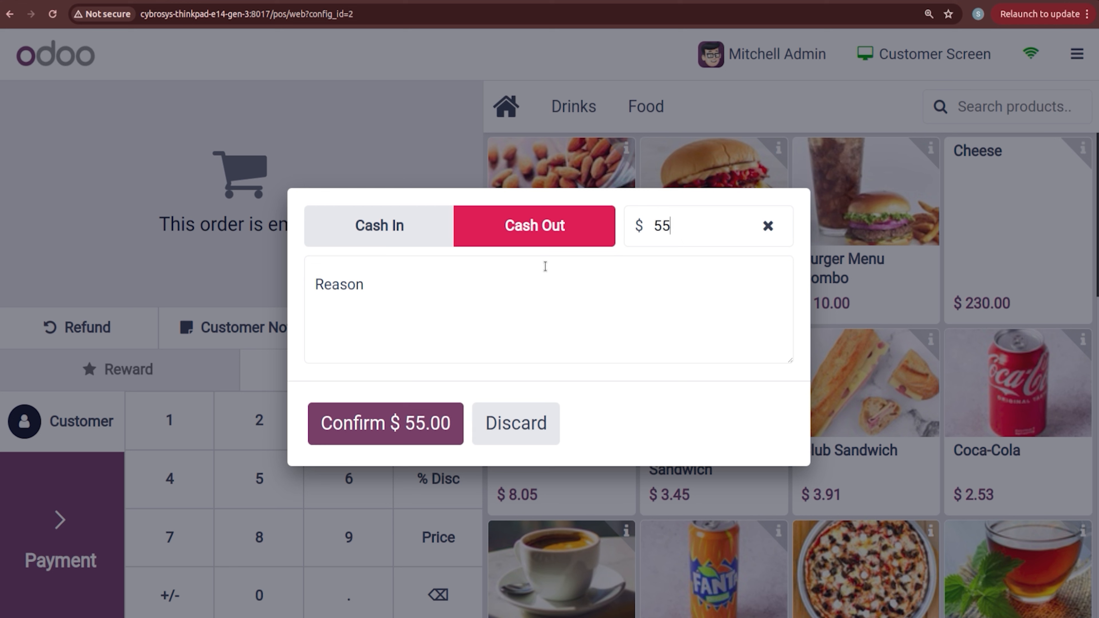
click(493, 315)
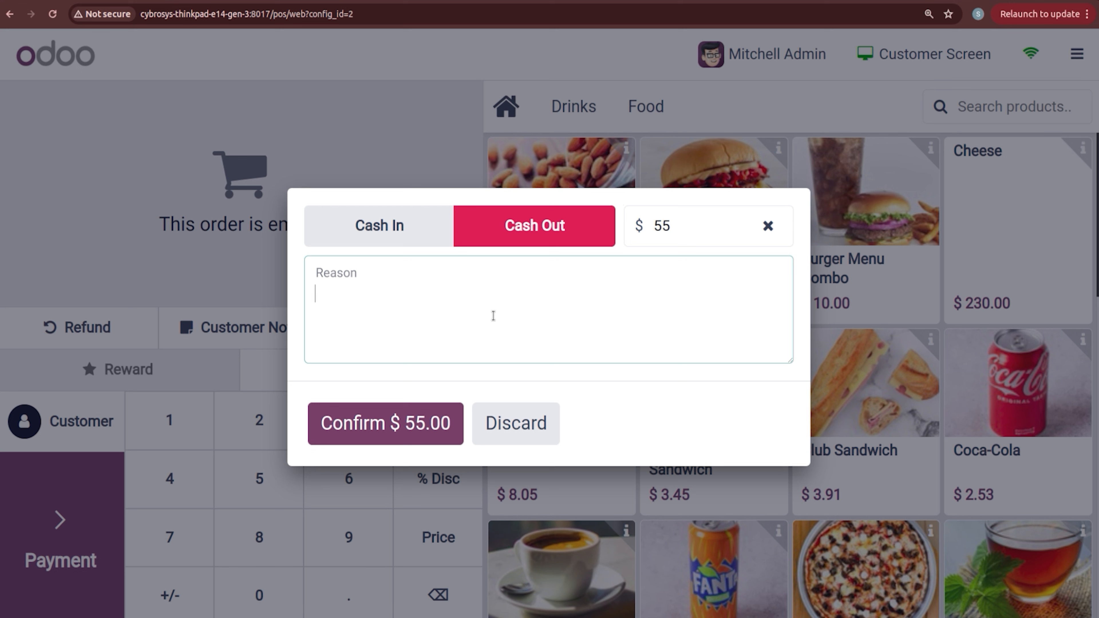
text(TE)
key(BackSpace)
text(RAVEL)
click(406, 442)
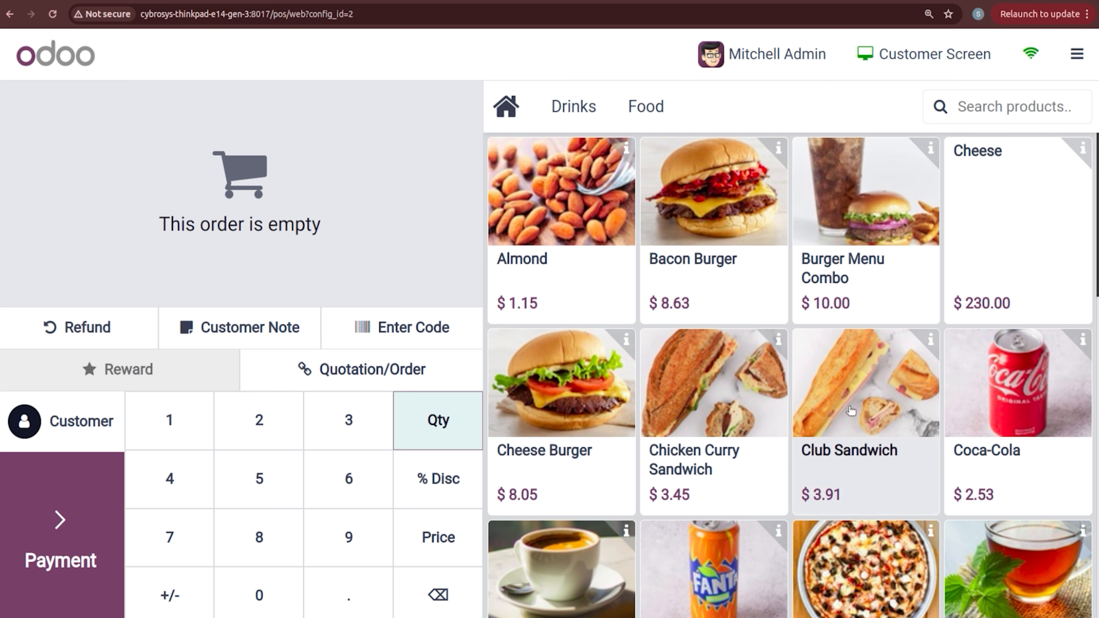
click(1077, 47)
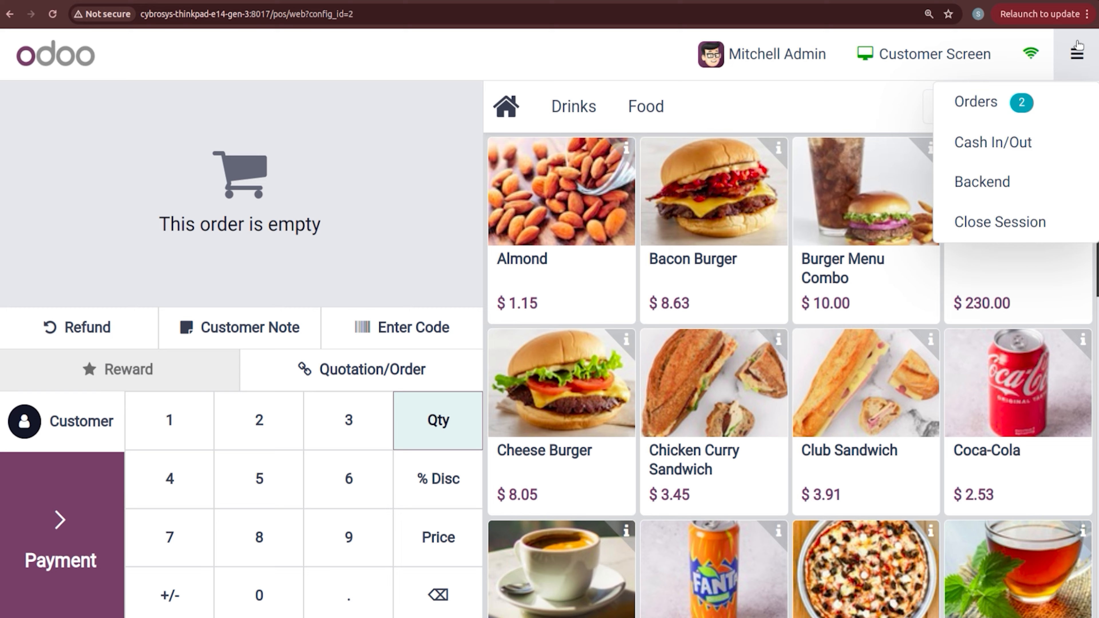
click(979, 150)
click(386, 231)
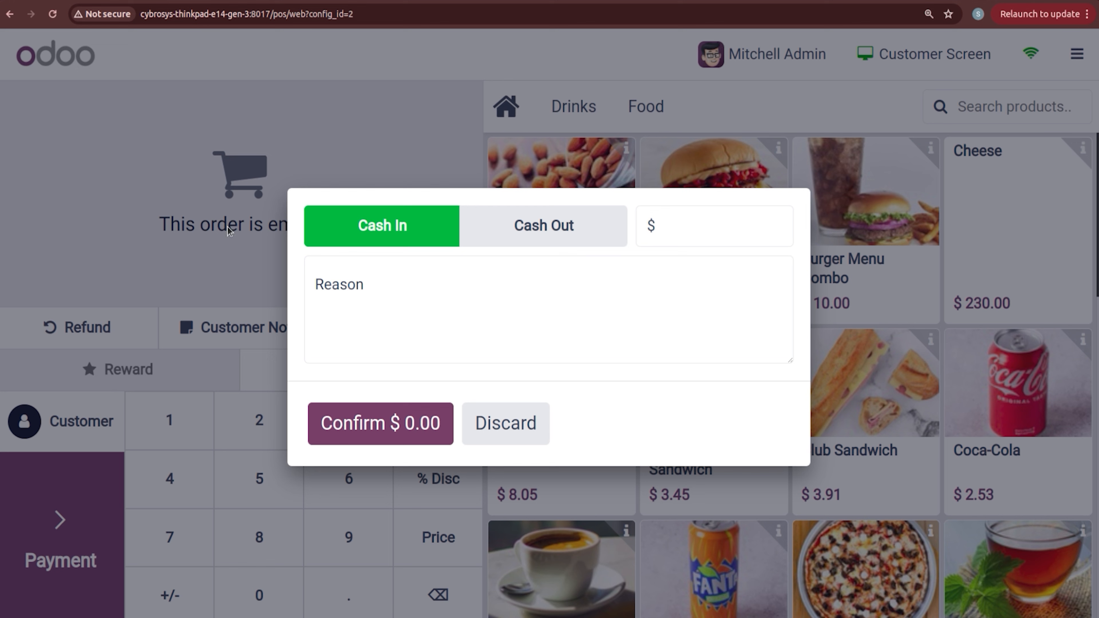
click(495, 442)
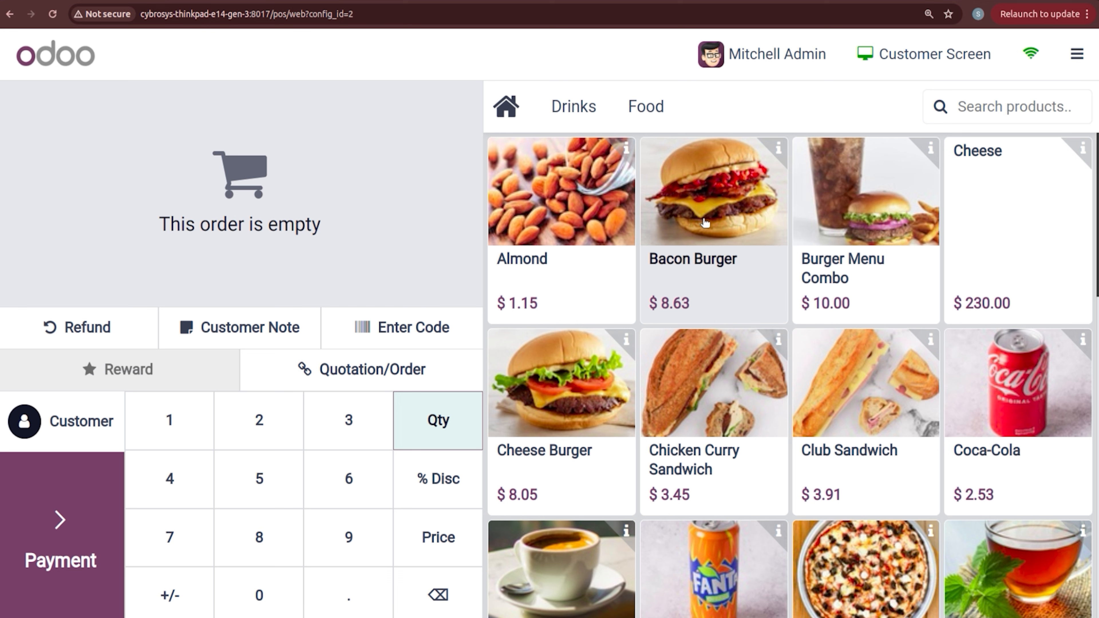
Step: Add a $8.63 Bacon Burger with customer note 'Taste', then bring up the code entry
click(695, 238)
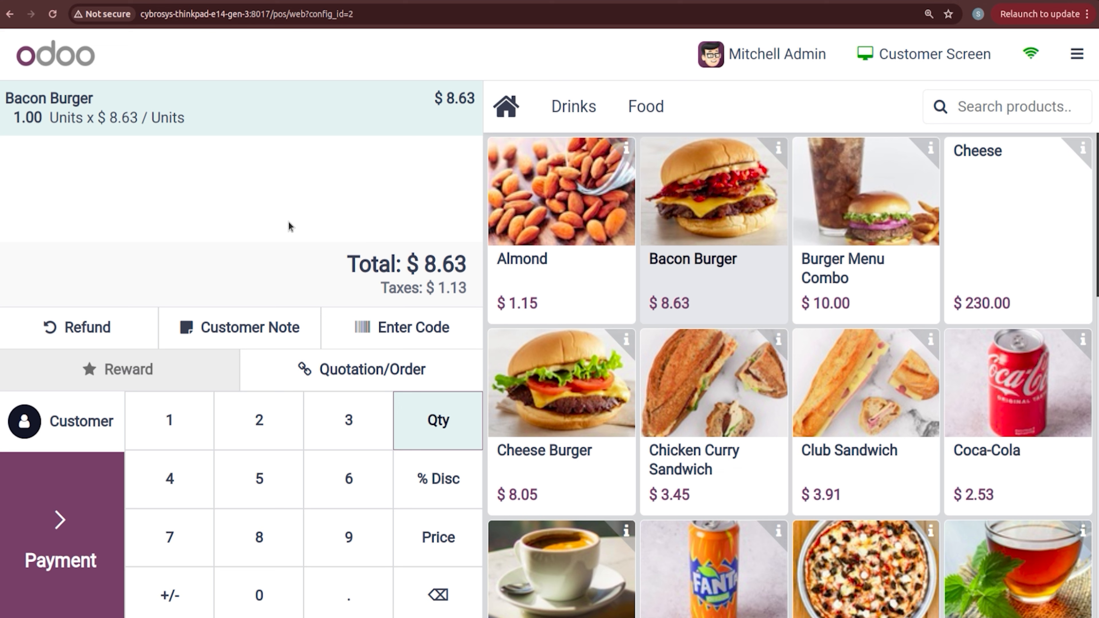
click(253, 323)
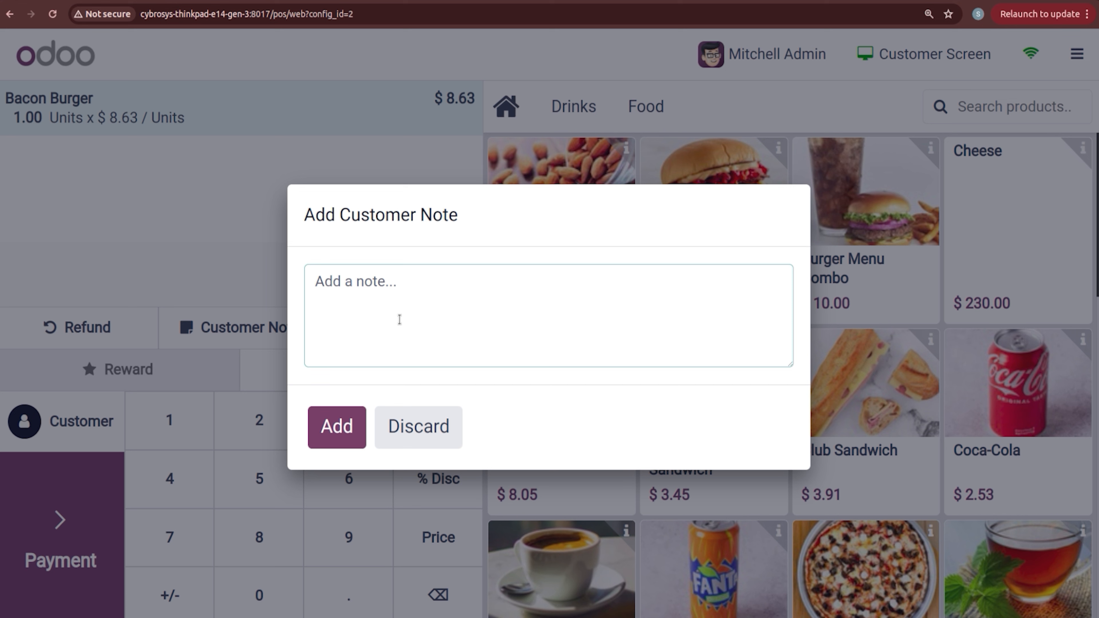
text(Taste)
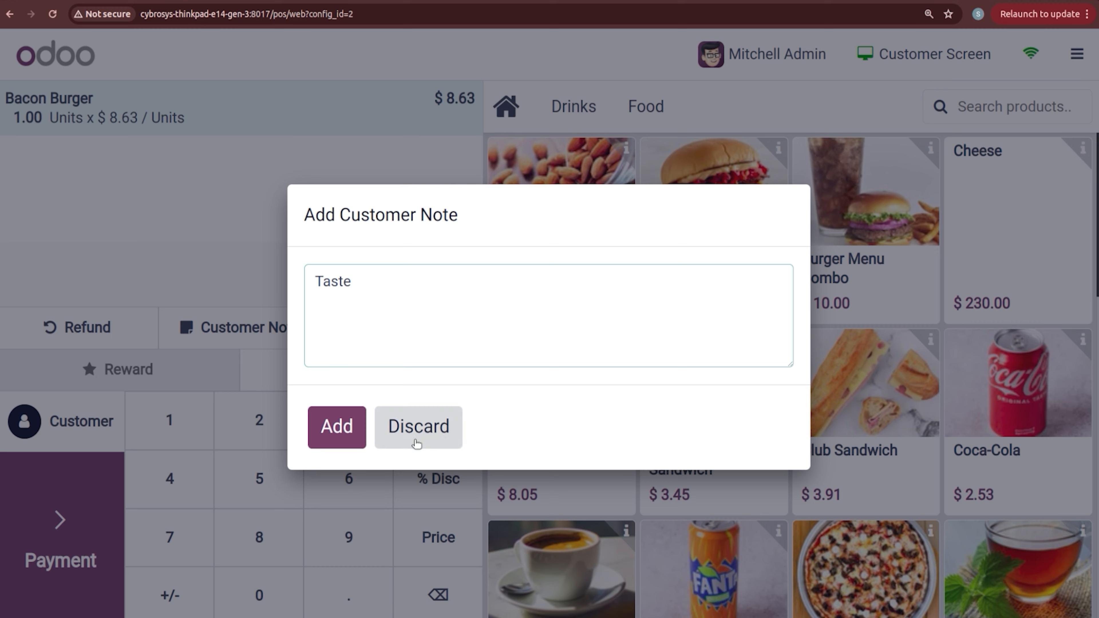
click(352, 426)
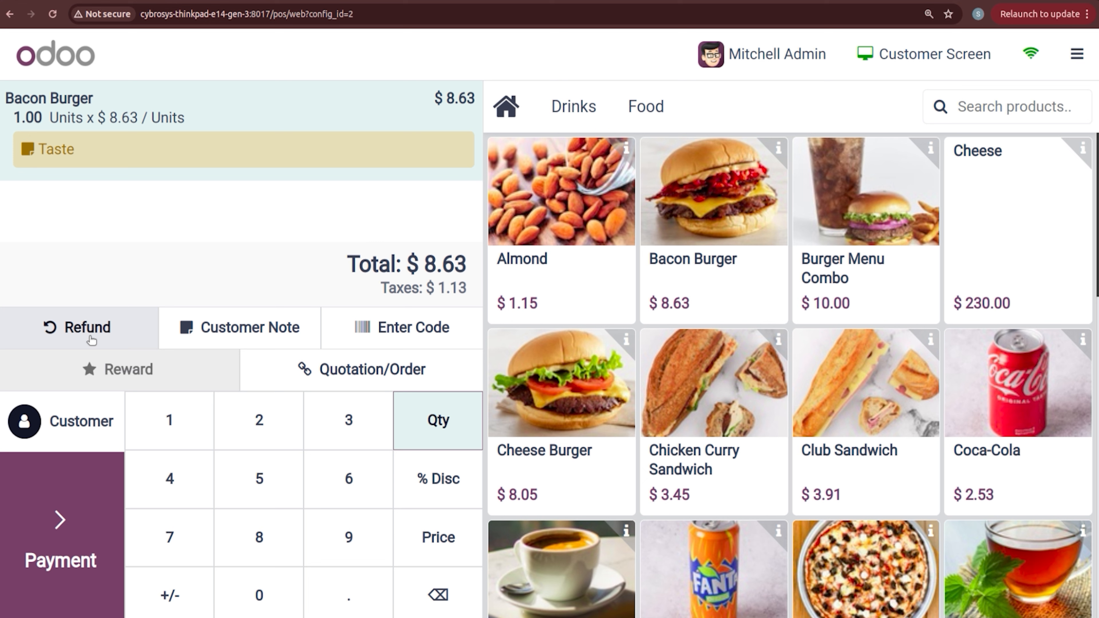
click(355, 344)
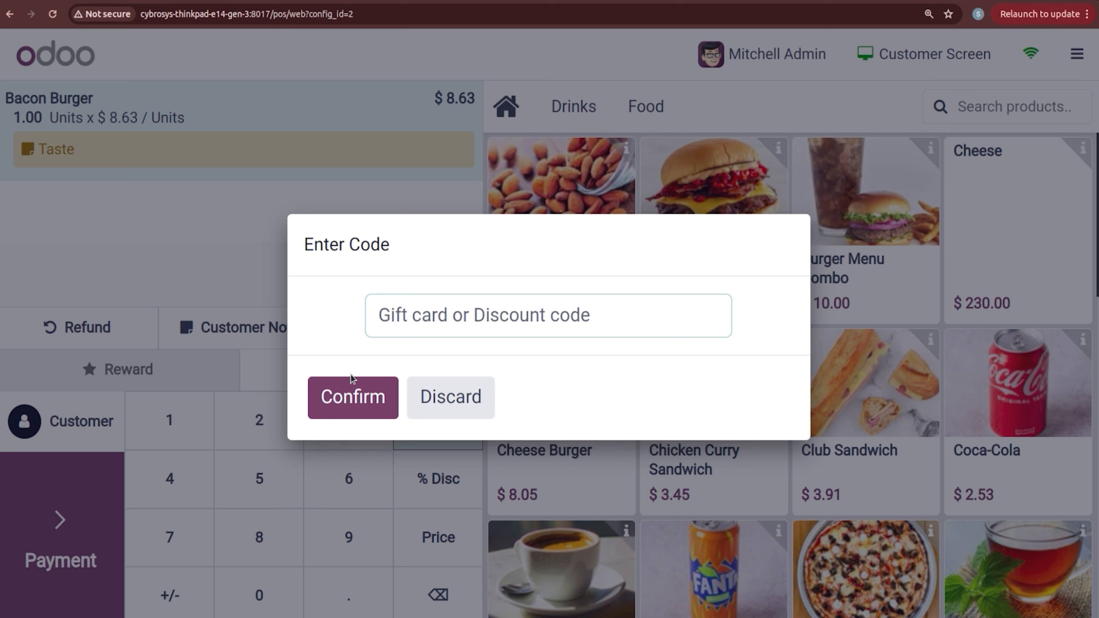
Step: Discard the code entry without applying a code and view the quotations and sales orders list
click(438, 418)
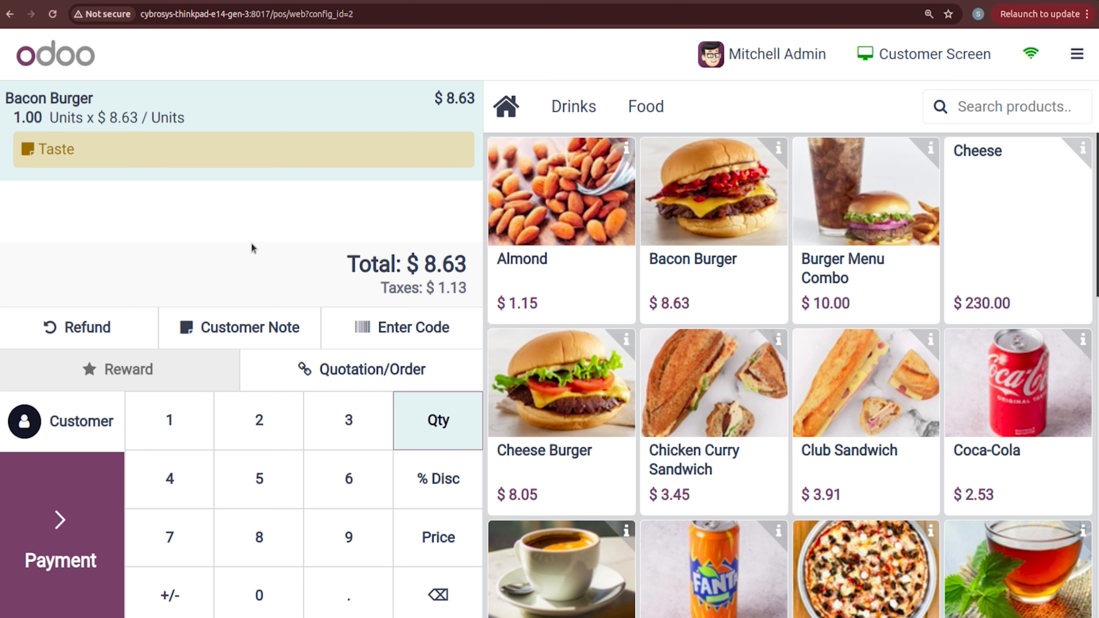
click(321, 363)
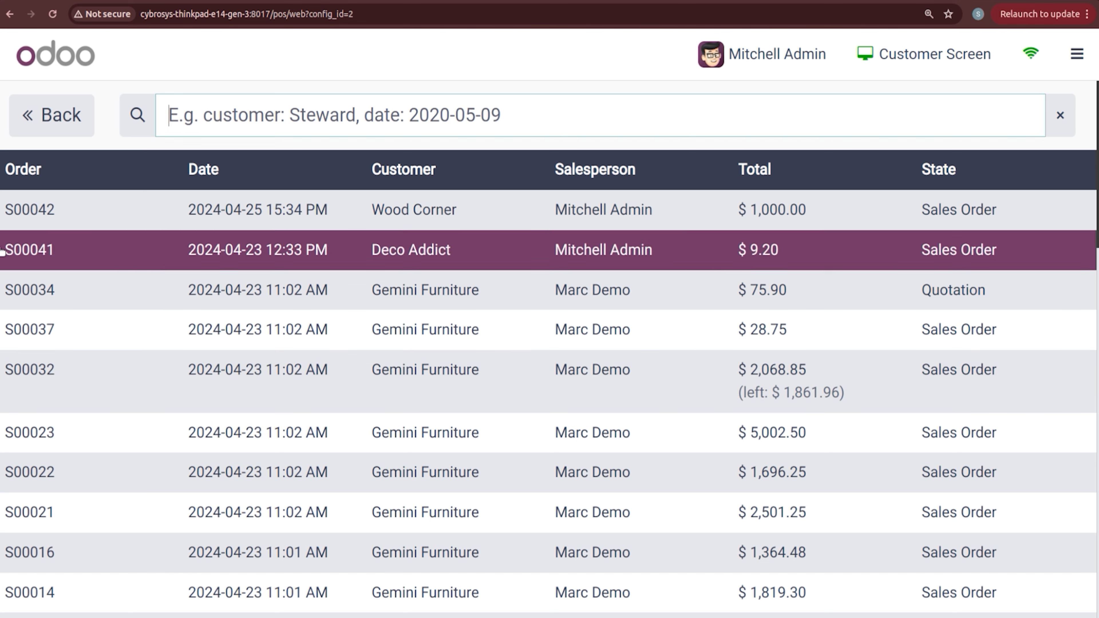
Step: Return to the current order and display the customer list with loyalty balances
click(33, 130)
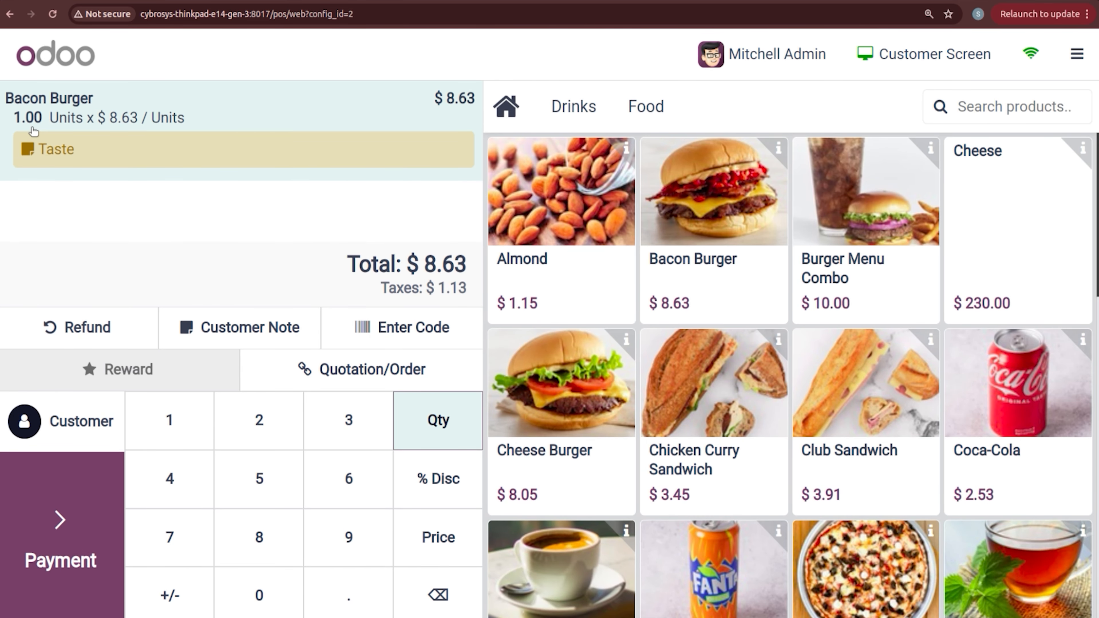
click(76, 424)
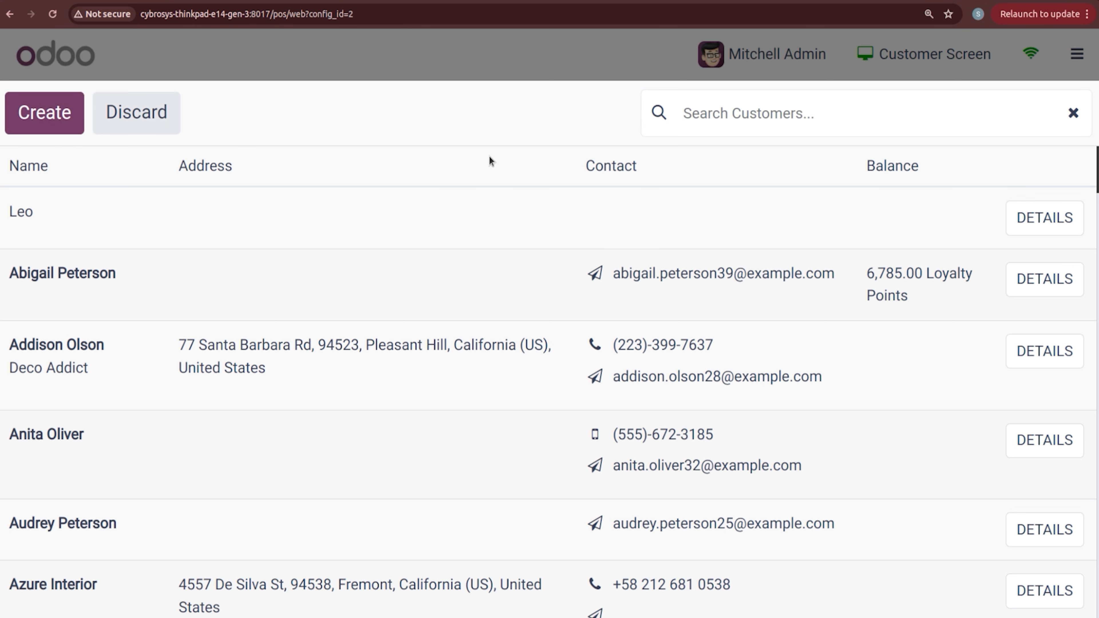
Step: Assign the loyalty customer to the order, earning +86.3 points for a 6871.3 total
click(1035, 297)
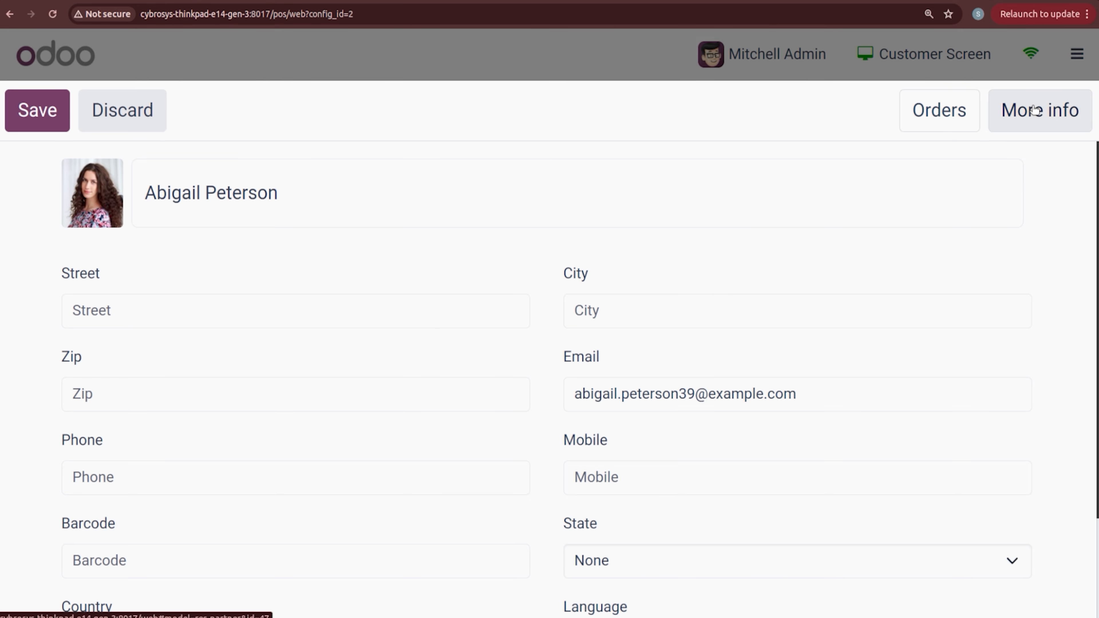
click(39, 111)
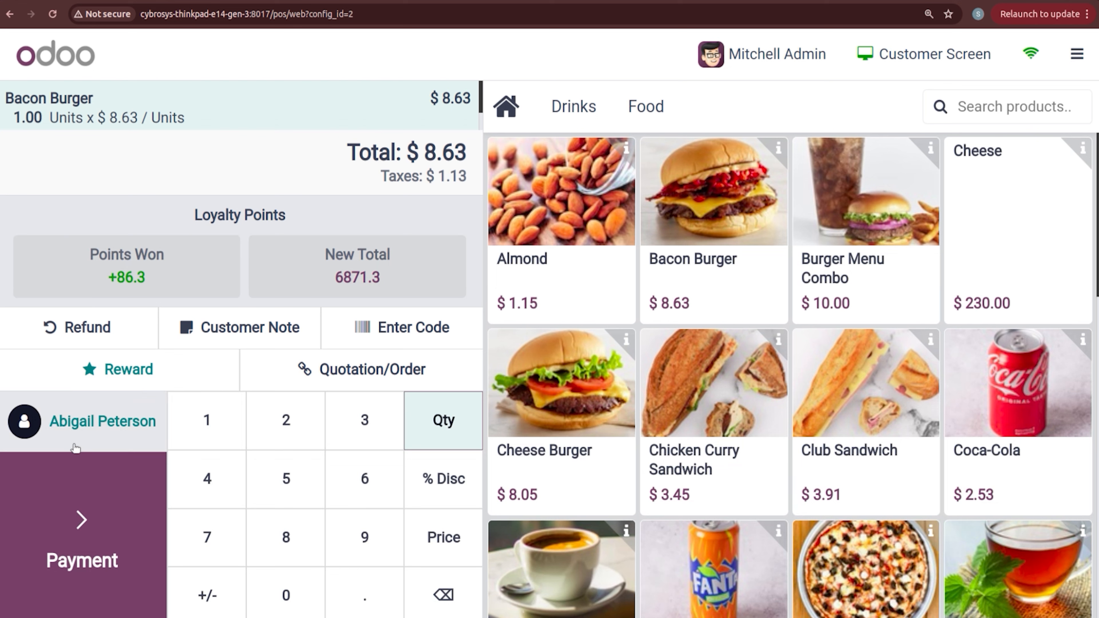
Step: Pay the $8.63 order in full by Bank, leaving $0.00 remaining
click(90, 561)
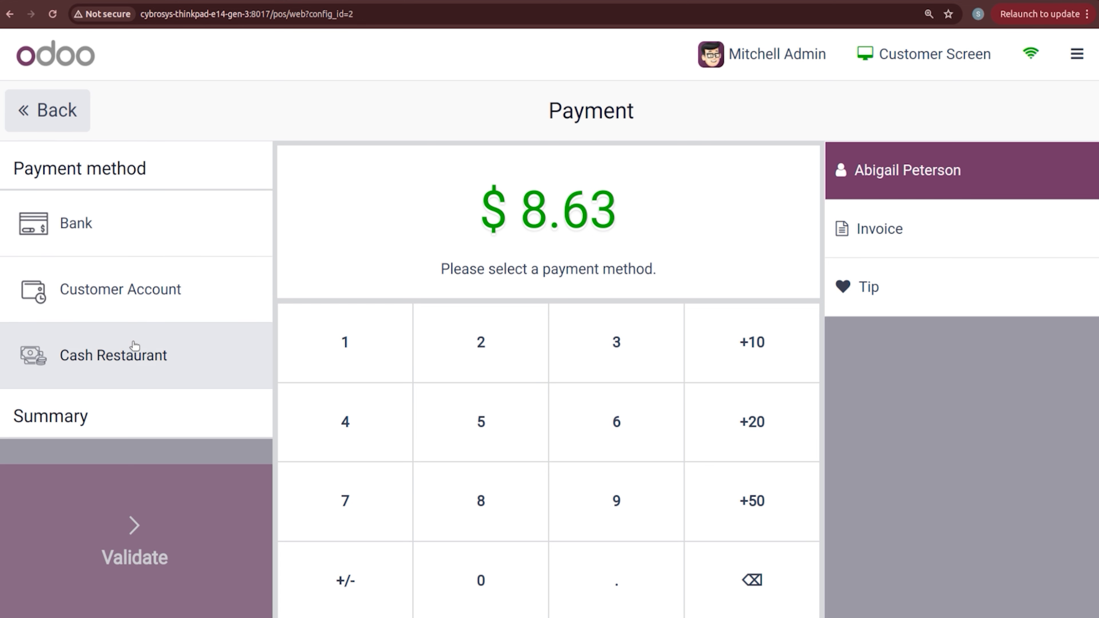
click(107, 230)
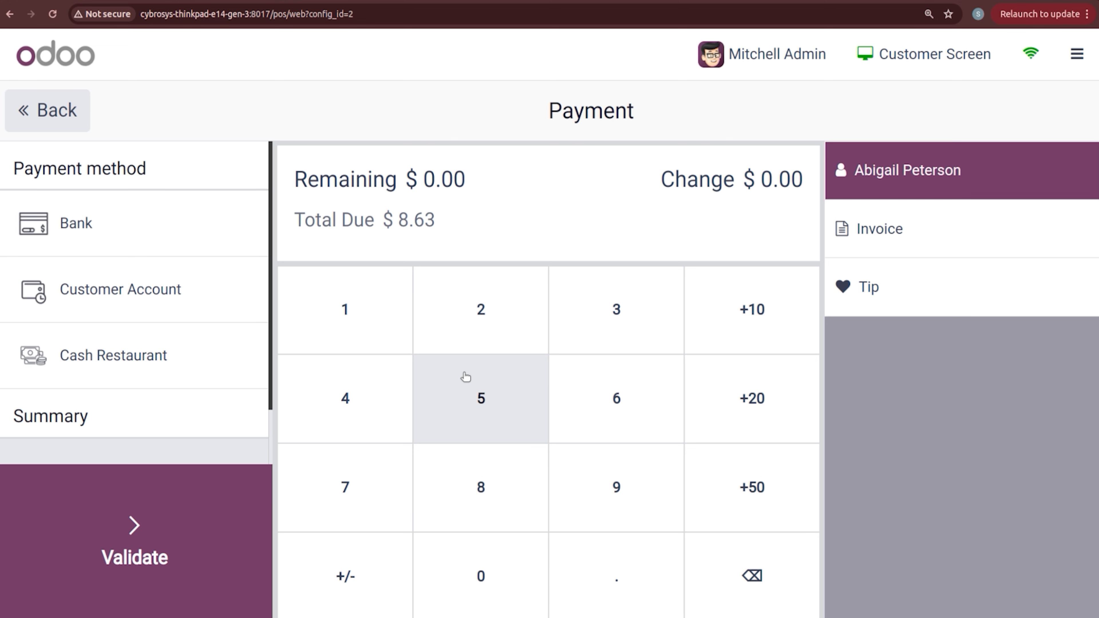
Step: Request an invoice for the $8.63 order and validate the payment
click(915, 226)
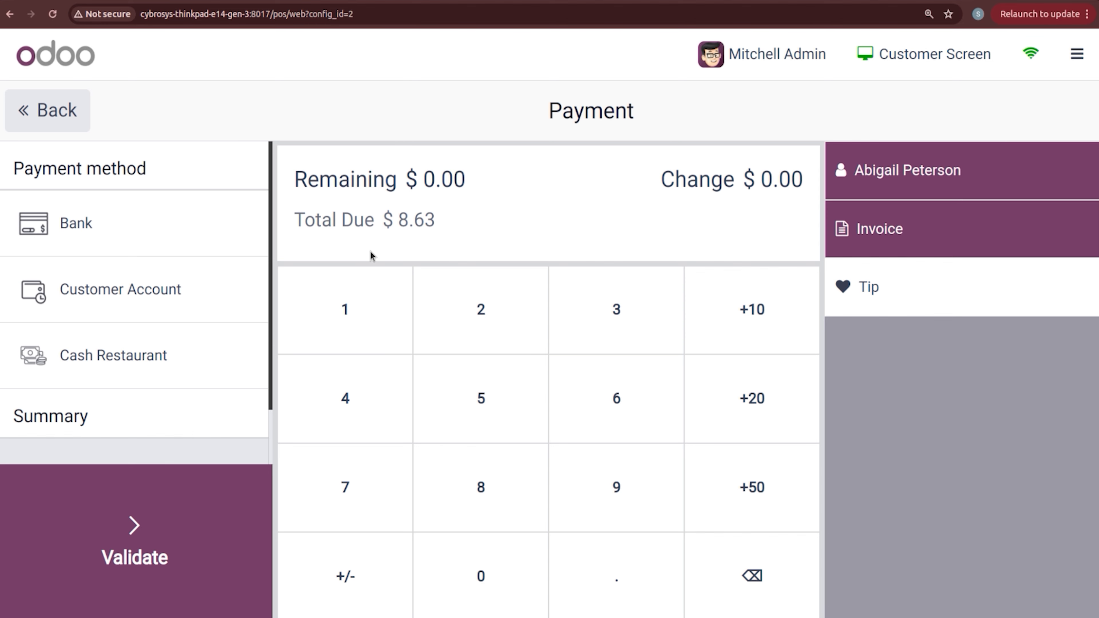
click(148, 543)
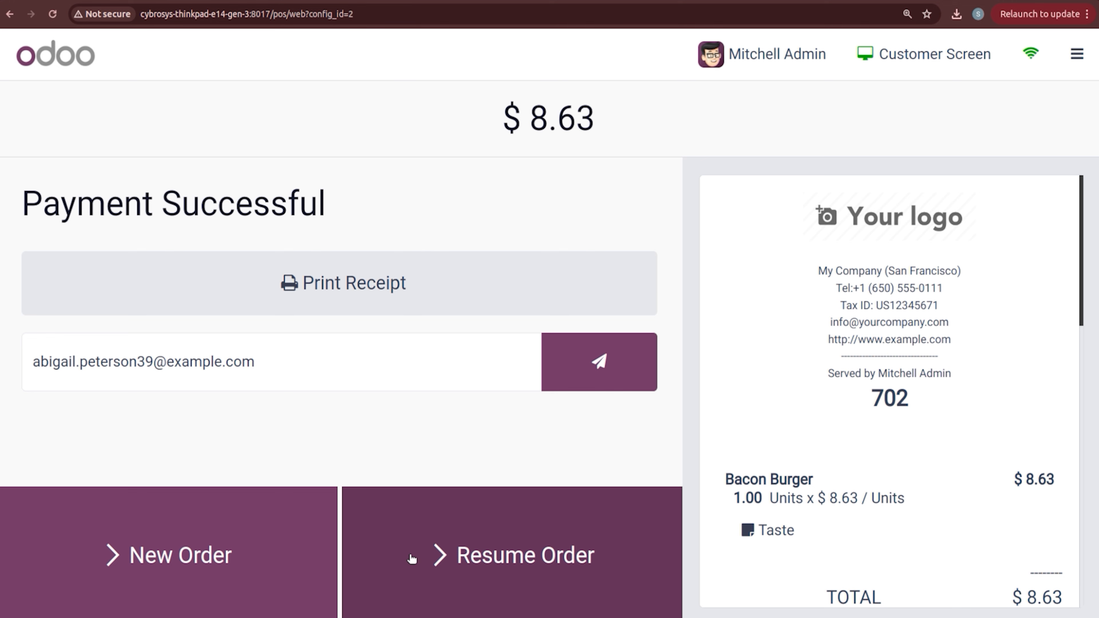
Step: Start a new empty order, check the active Orders list, then begin closing the session
click(492, 562)
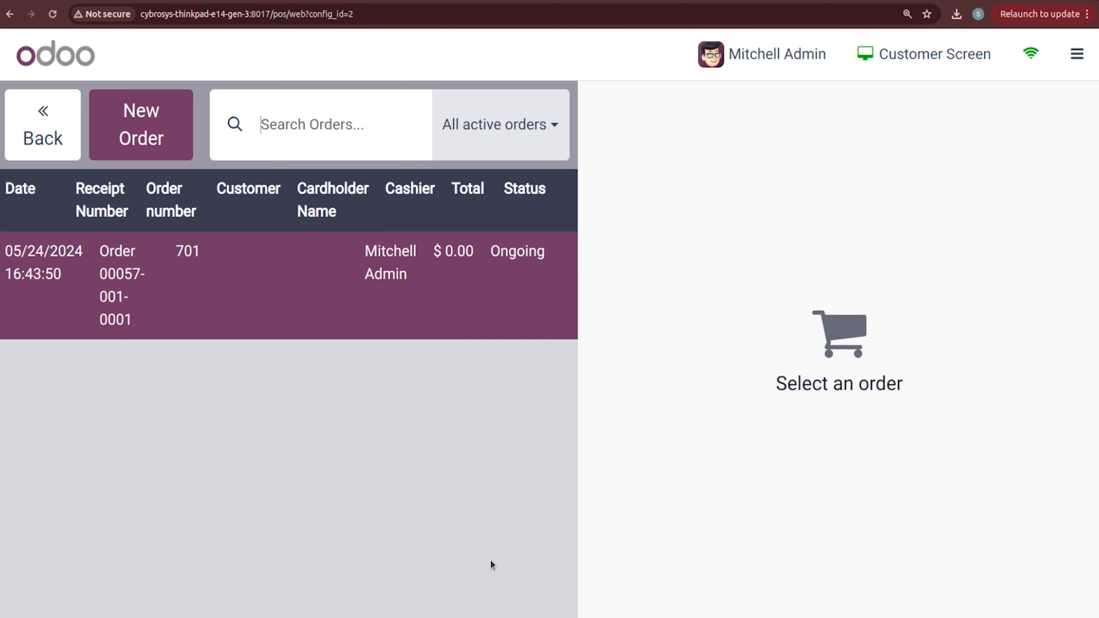
click(33, 121)
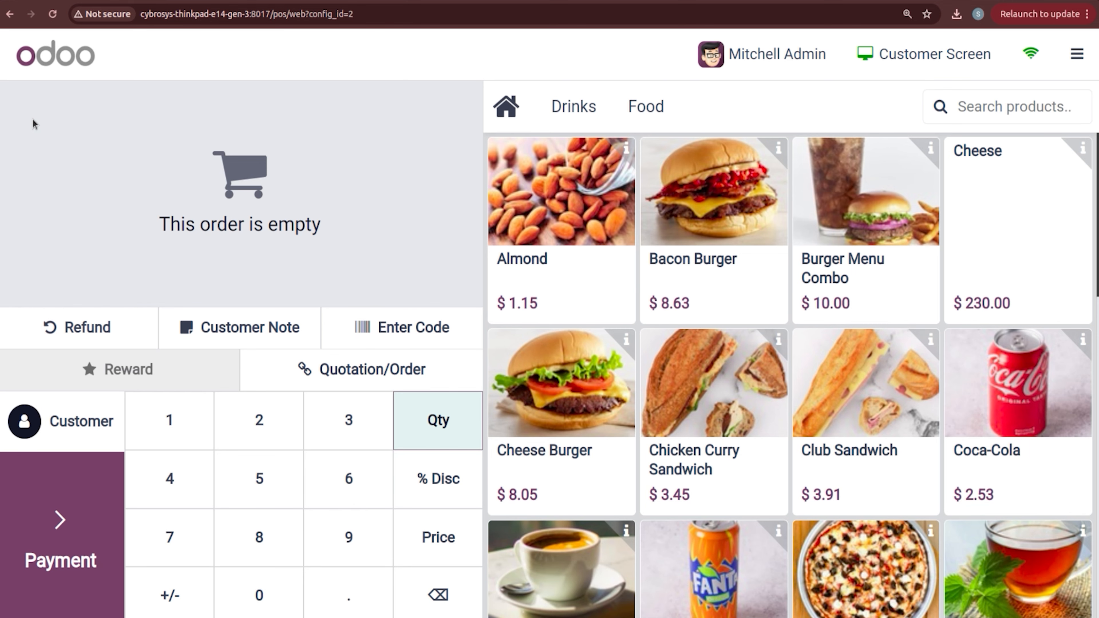
click(1077, 55)
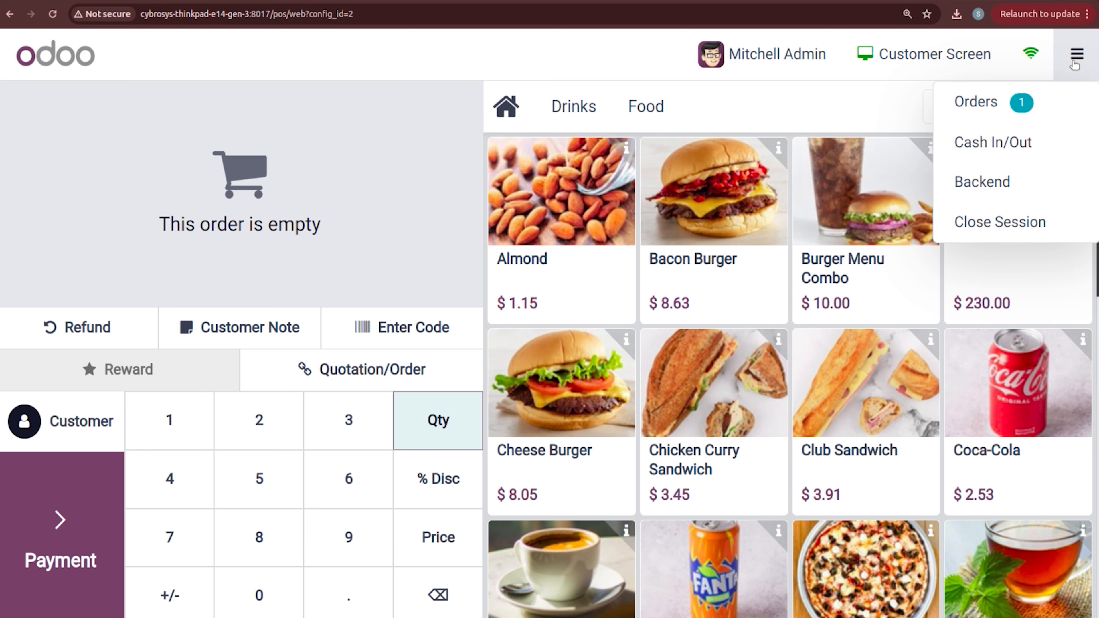
click(998, 103)
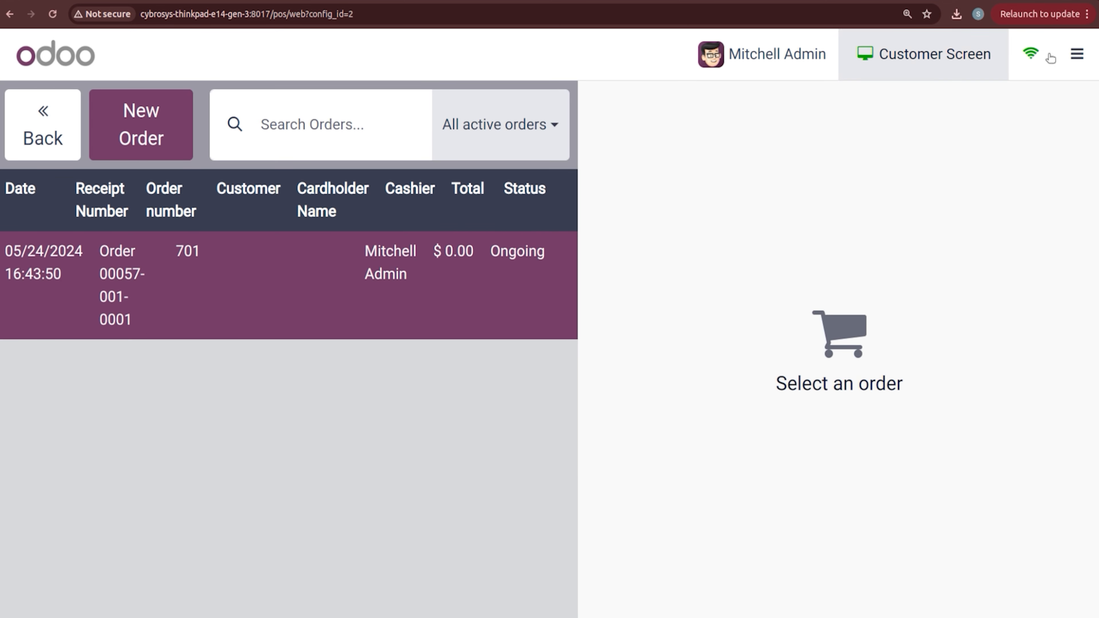
click(1093, 43)
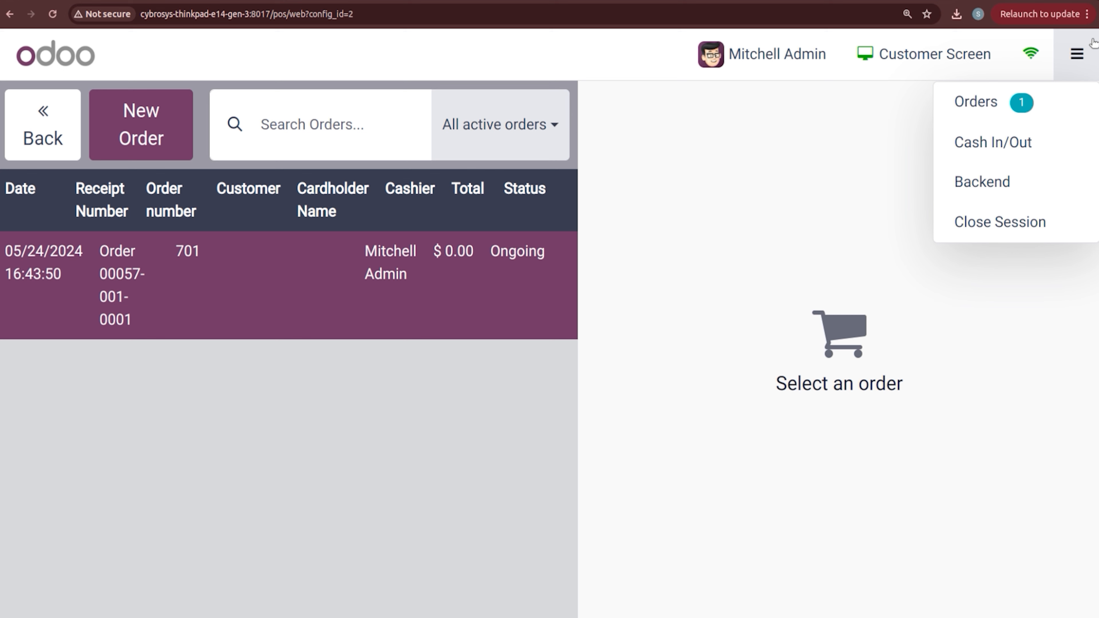
click(1045, 223)
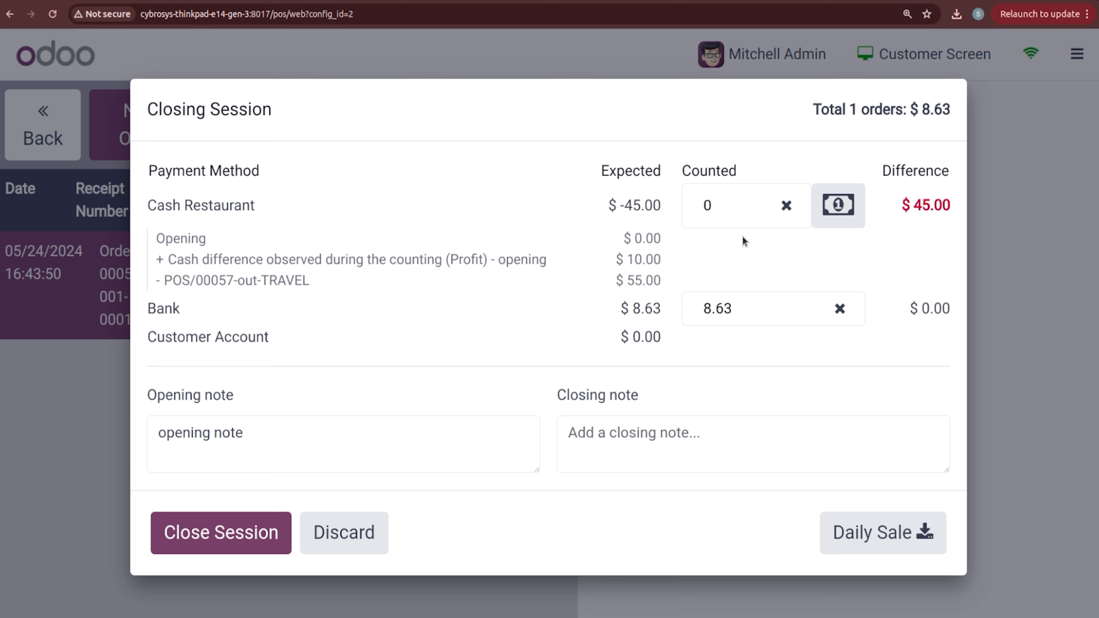
Step: Inspect Cash Restaurant's counted amount and its coin counter without making changes
click(727, 202)
click(839, 206)
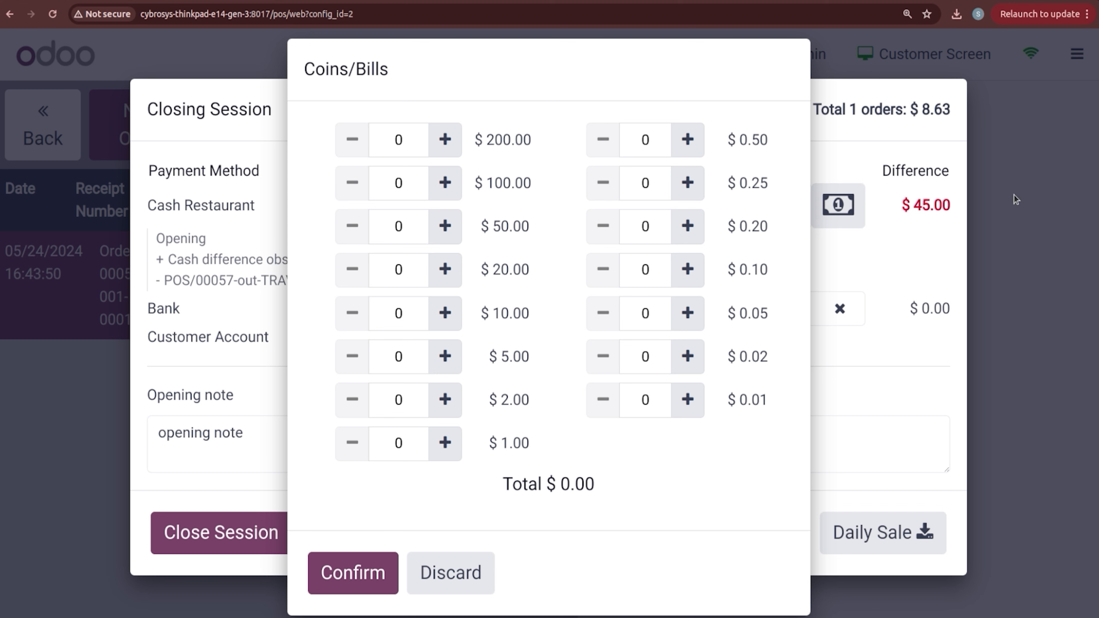
click(462, 574)
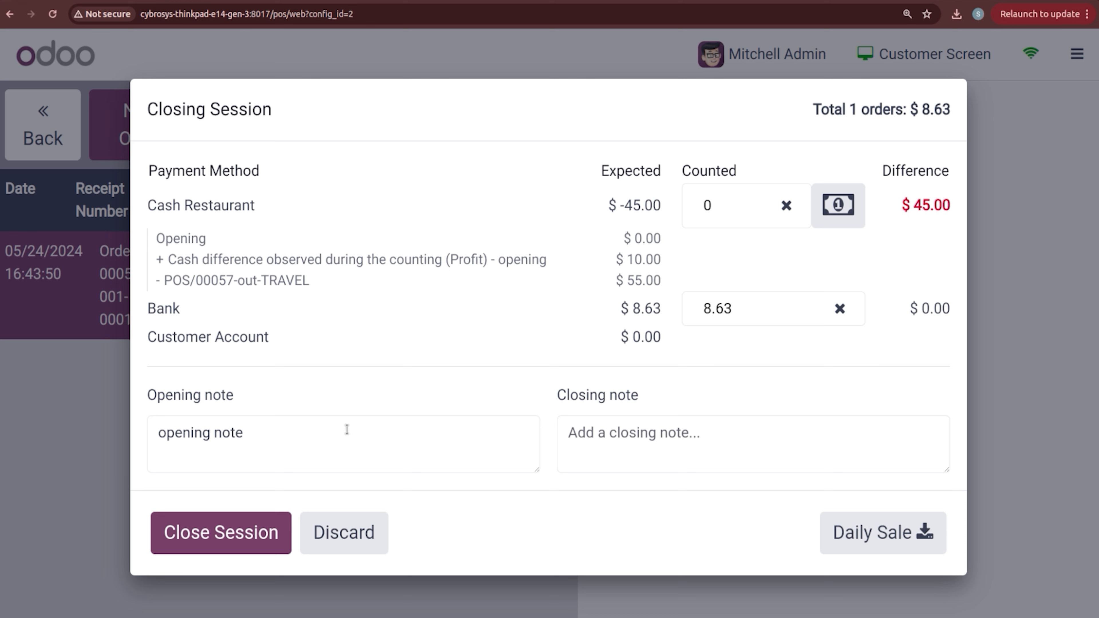
Step: Write the closing note 'closing note'
click(646, 439)
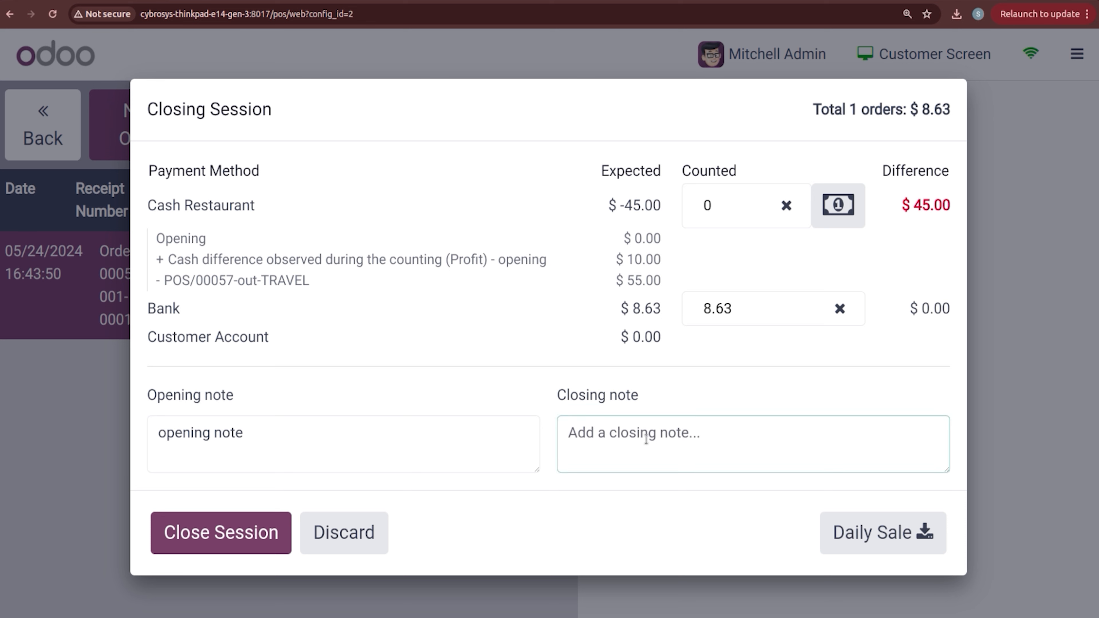
text(x)
key(BackSpace)
text(closing)
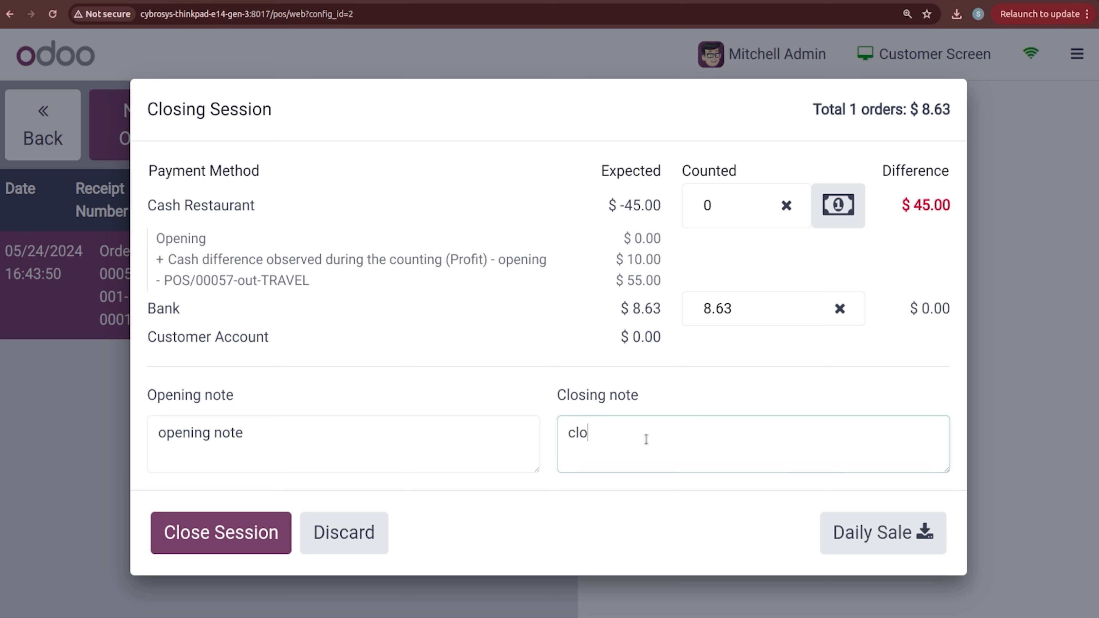
text(ote)
Step: Set Cash Restaurant's counted cash to -45, bringing the difference to $0.00
click(721, 206)
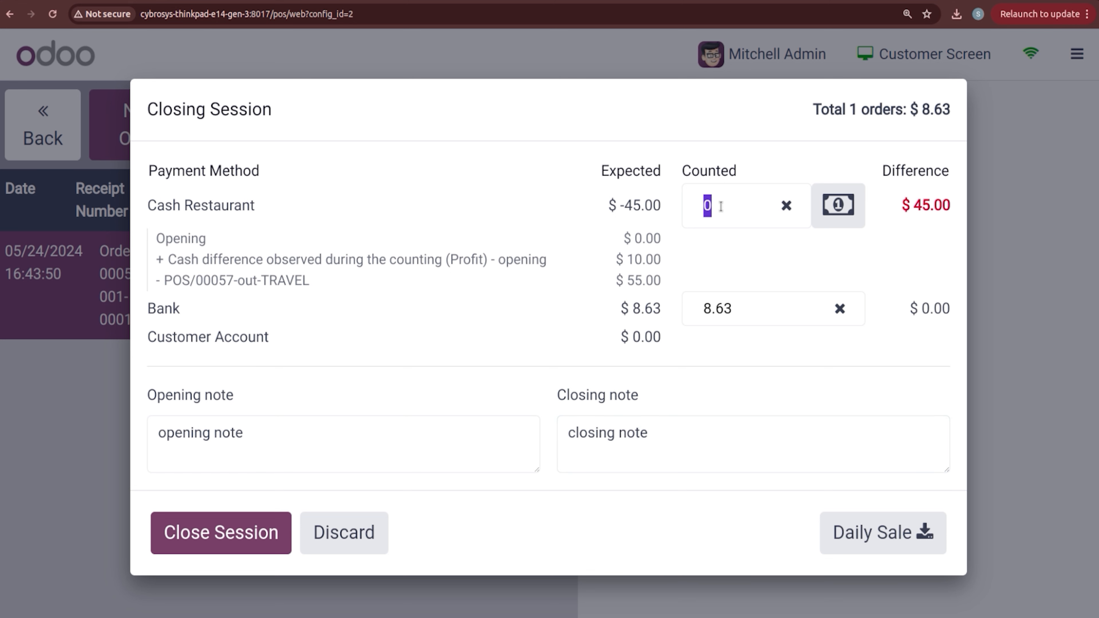
text(45)
click(785, 206)
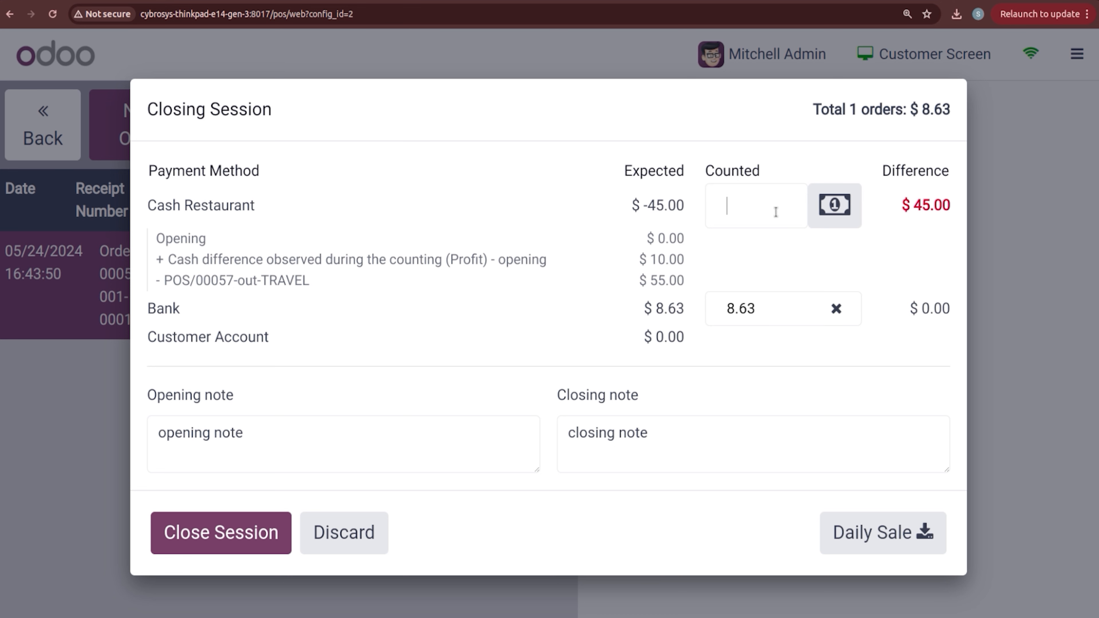
text(-45)
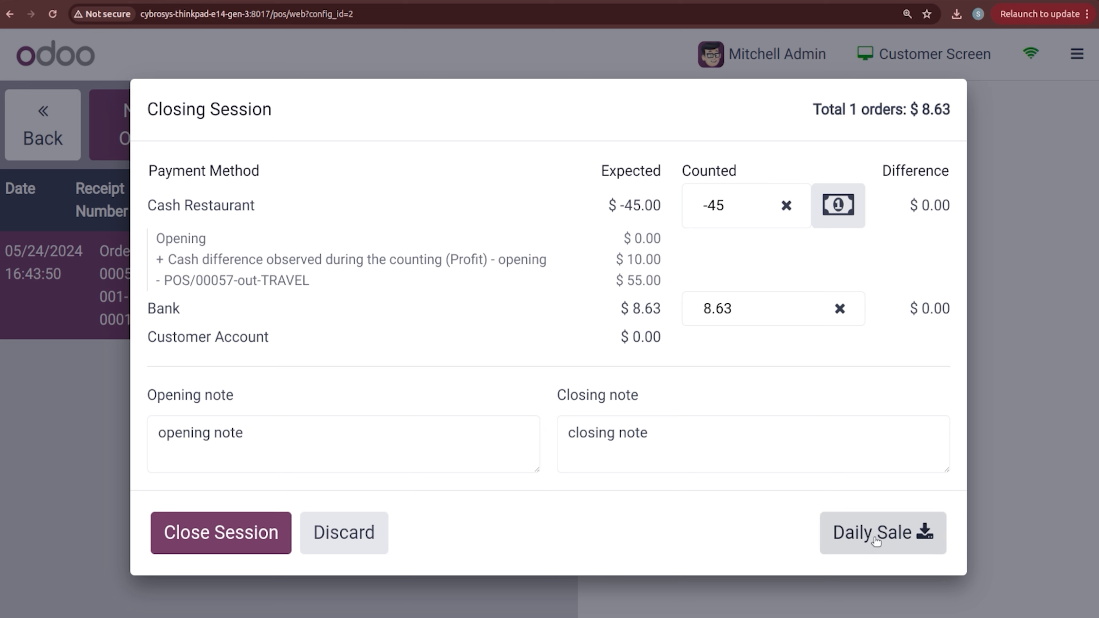
Step: Close the restaurant session and open the backend list of all orders
click(198, 552)
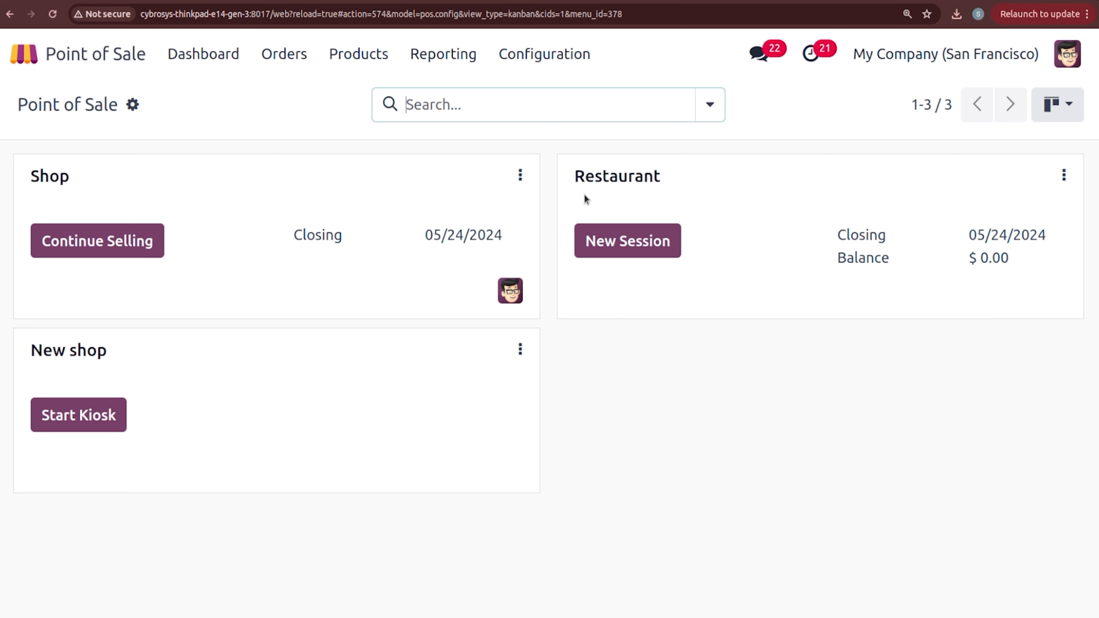
click(301, 53)
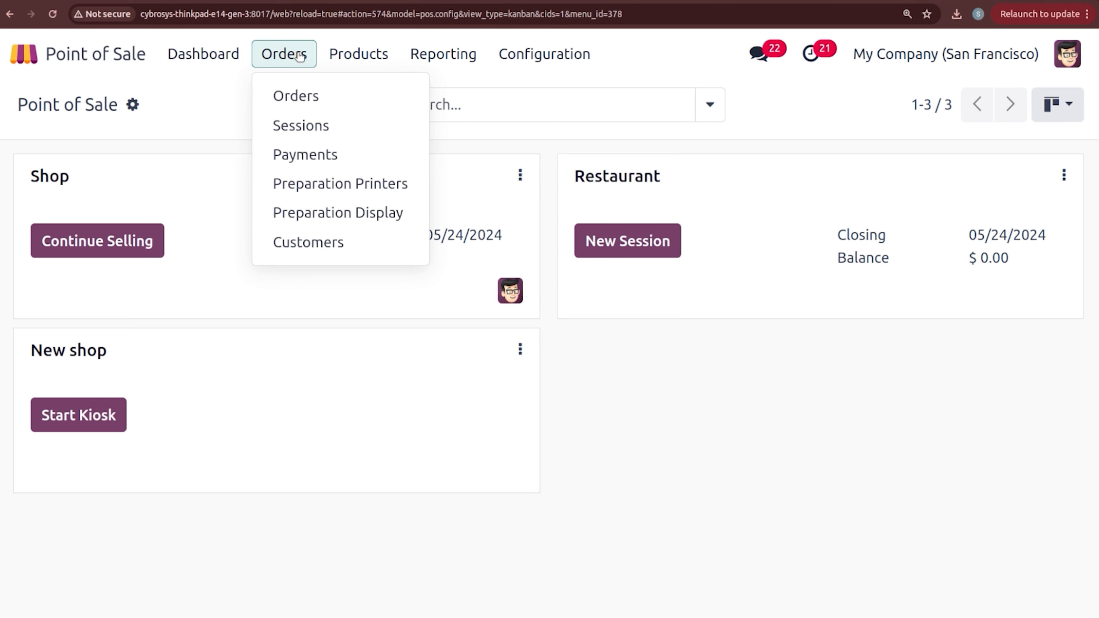
click(302, 96)
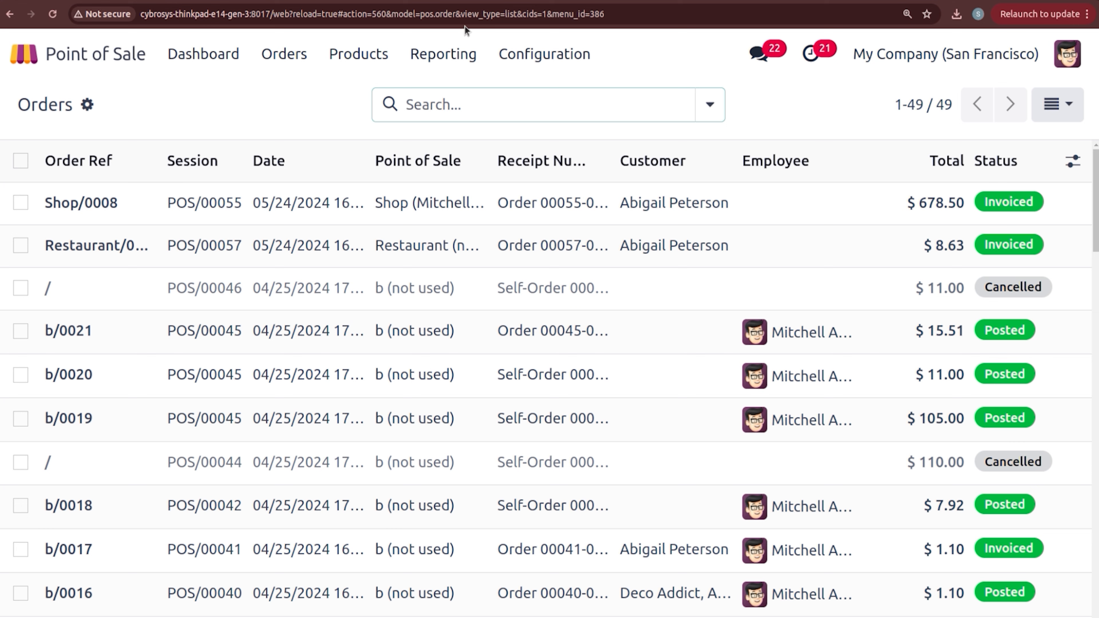
Step: Review the view options and search filters on the 49-order list, keeping list view
click(1056, 95)
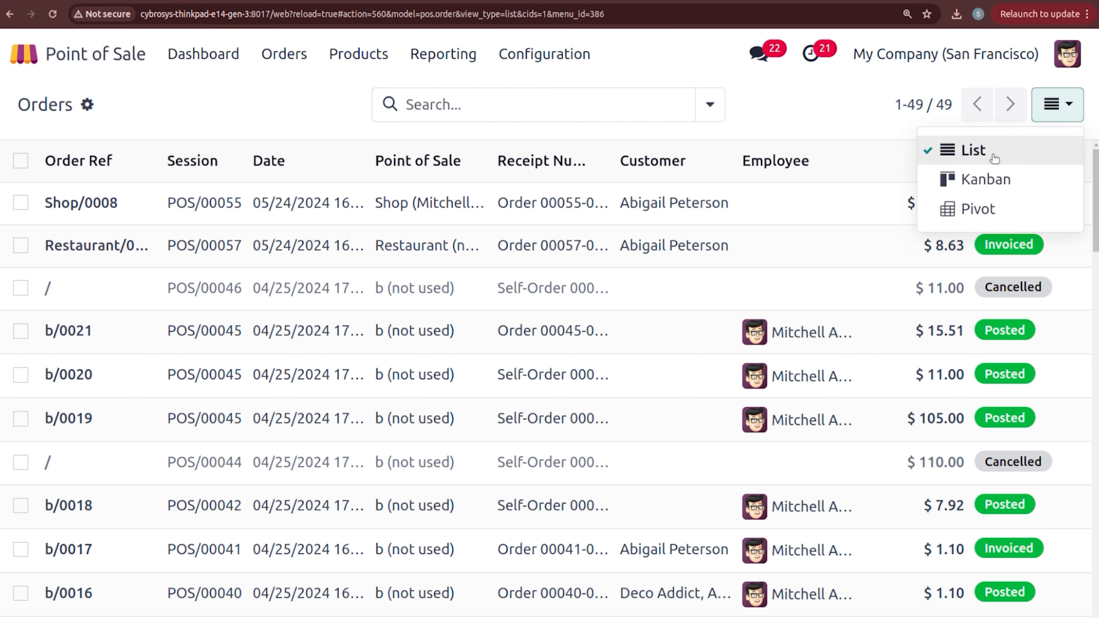
click(873, 109)
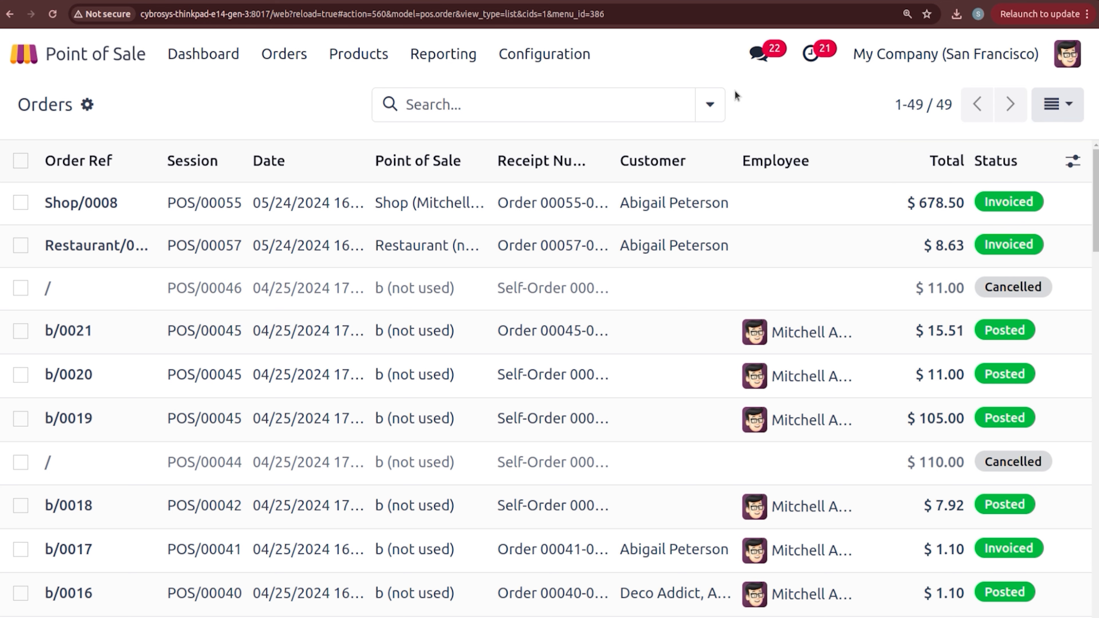
click(710, 105)
click(341, 112)
click(290, 61)
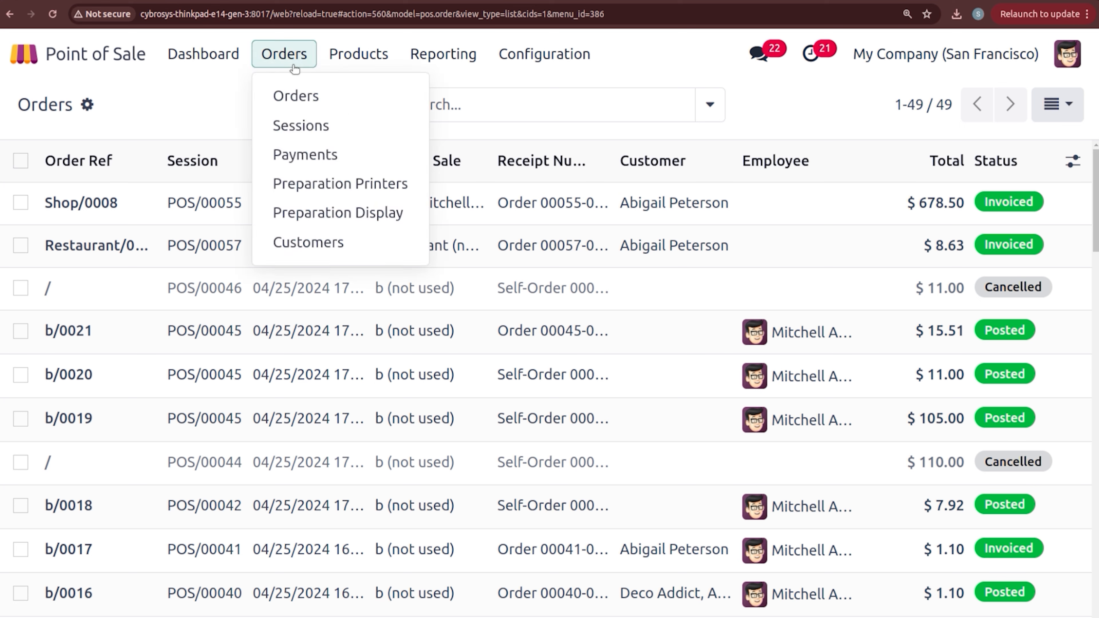
Step: Go to Sessions, glance at the search options, and open closed session POS/00057
click(313, 124)
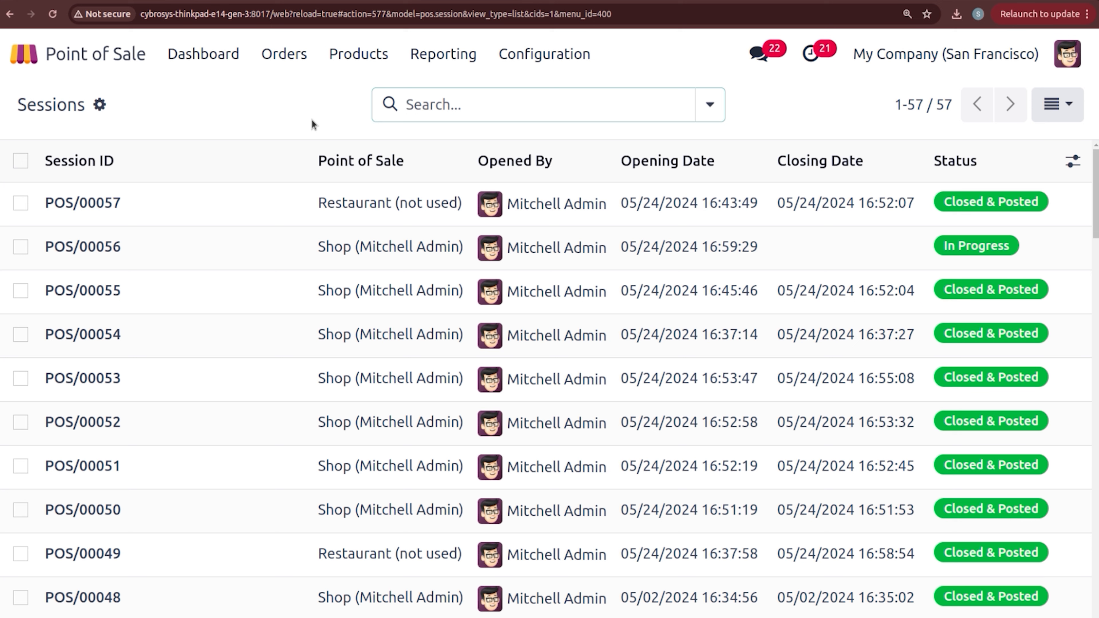
click(709, 105)
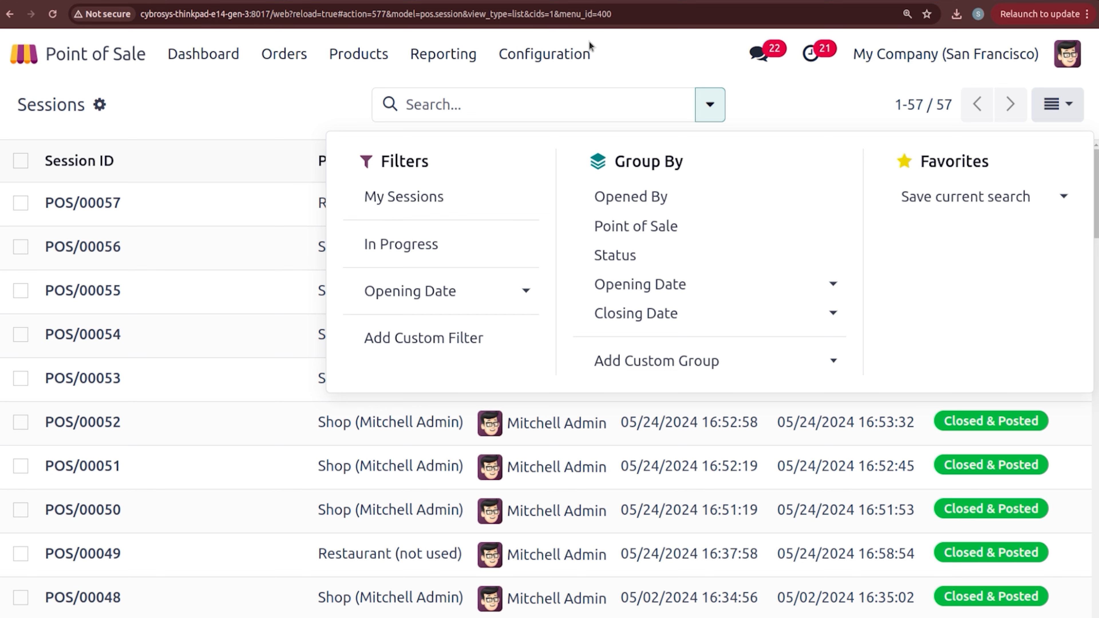
click(298, 111)
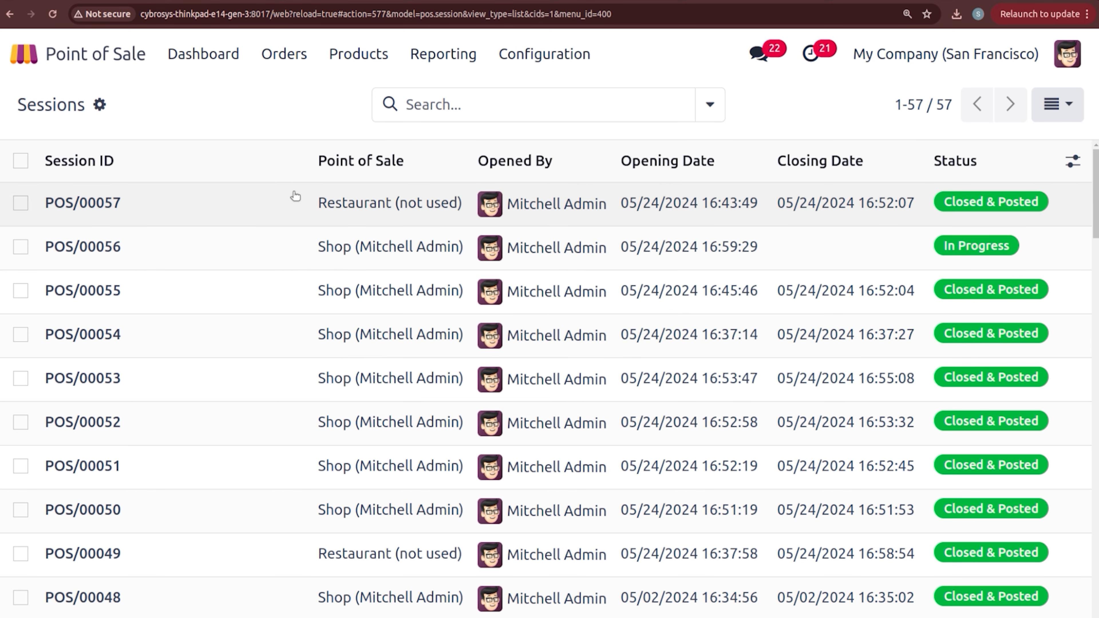
click(294, 195)
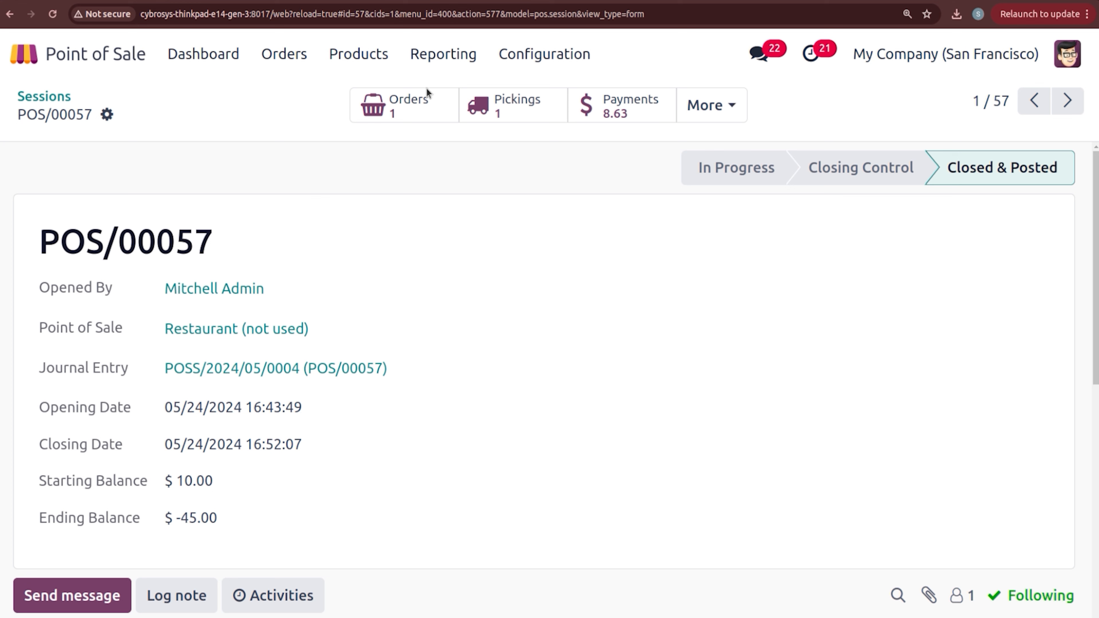
Step: View POS/00057's Opened By user record, return to the session, then go back to the dashboard
click(701, 118)
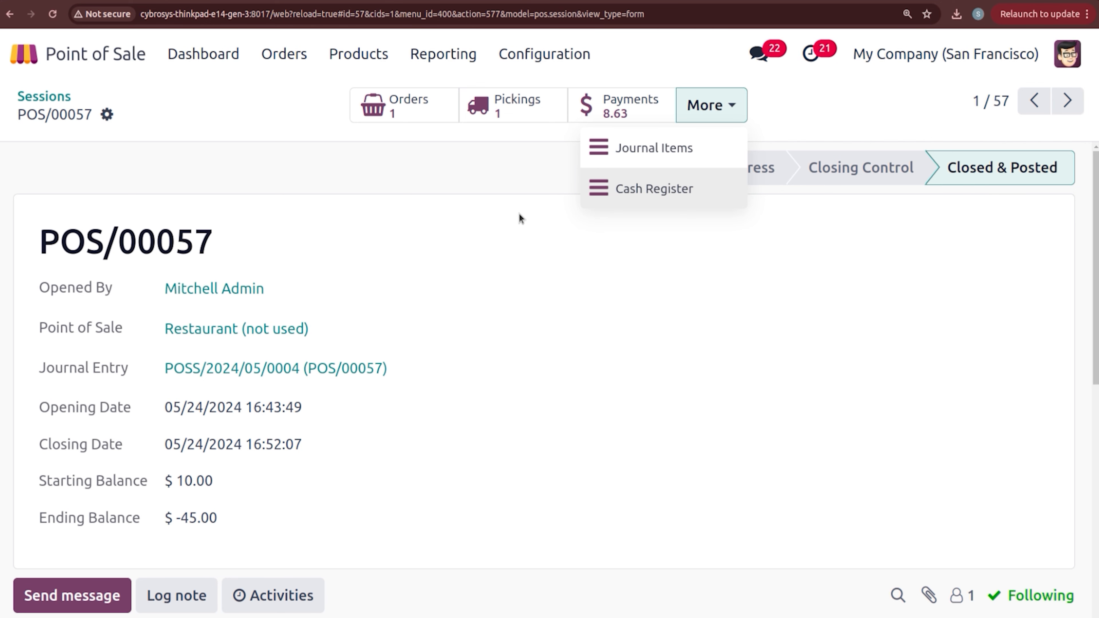
click(724, 219)
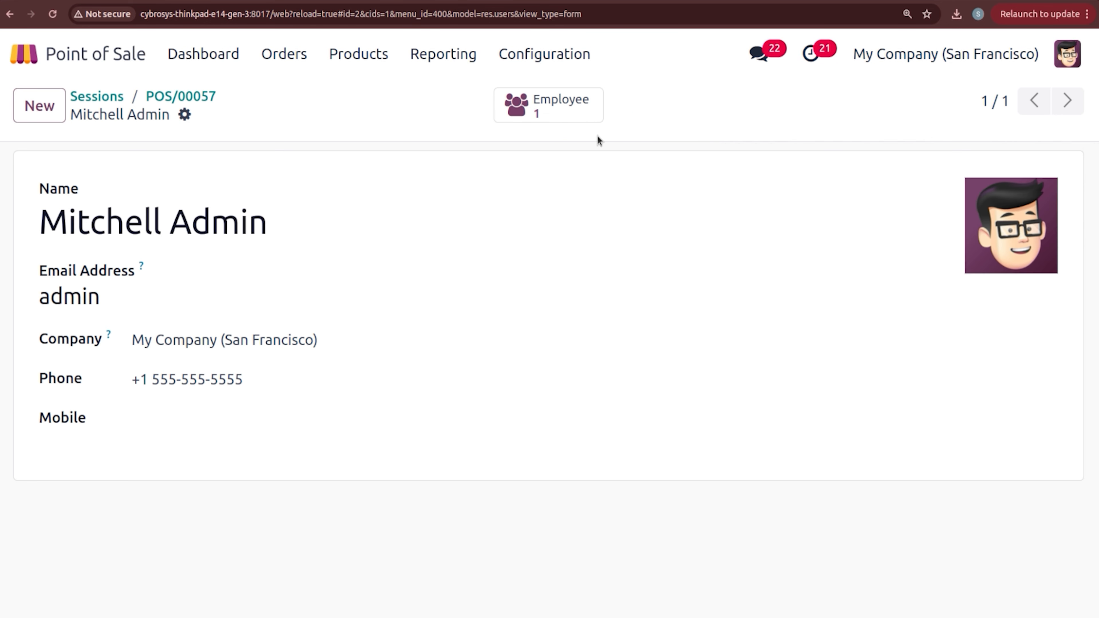
click(176, 93)
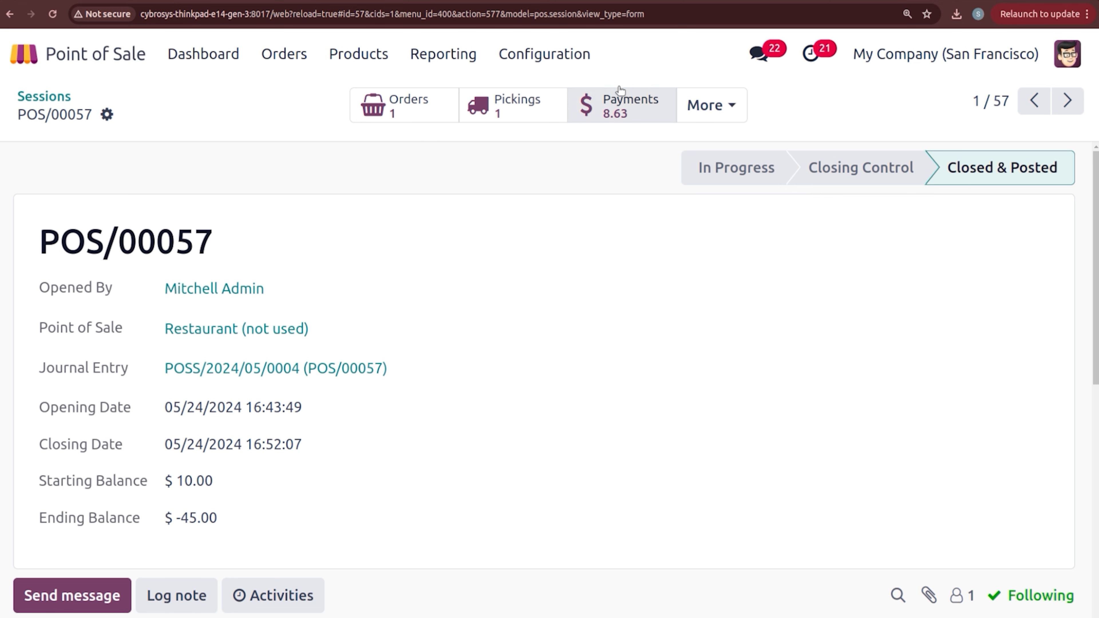
click(205, 66)
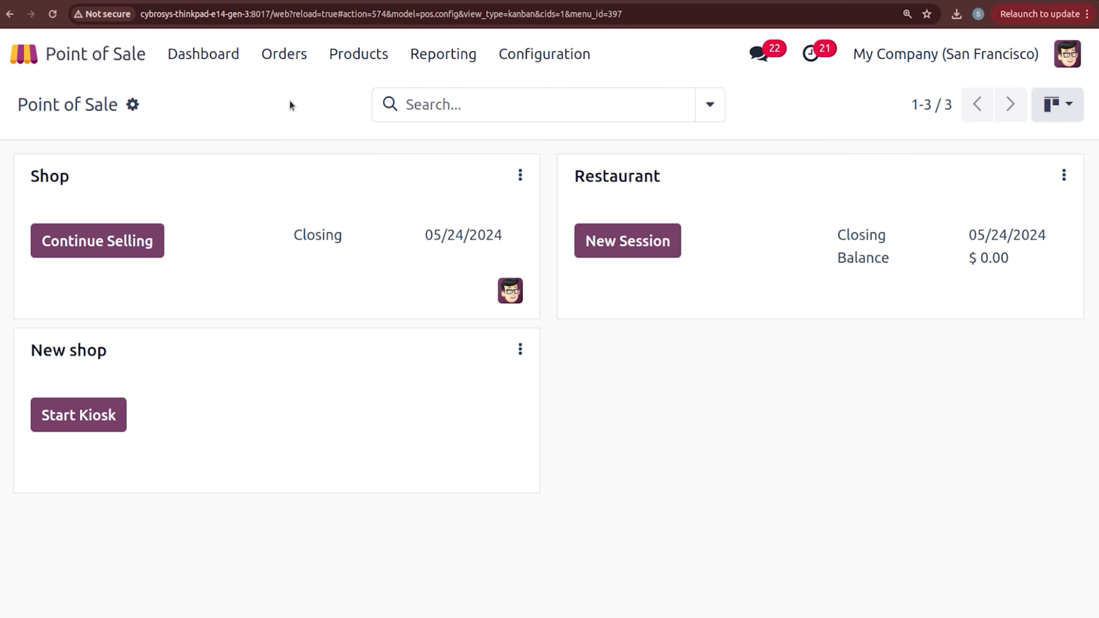
Step: Browse the POS products and open the Almond product form
click(374, 56)
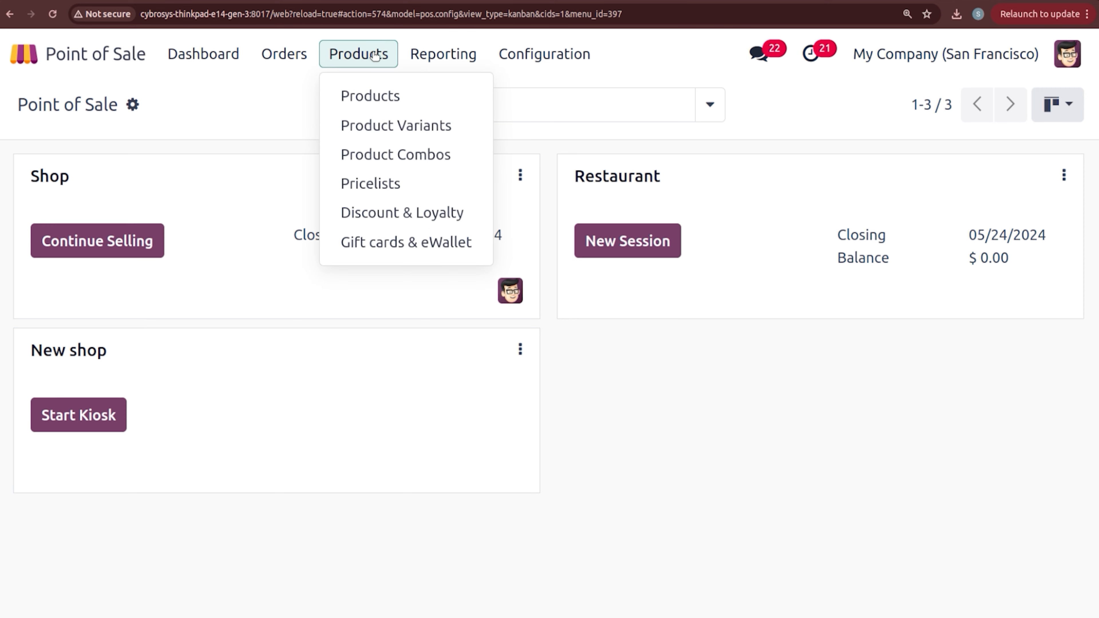
click(384, 96)
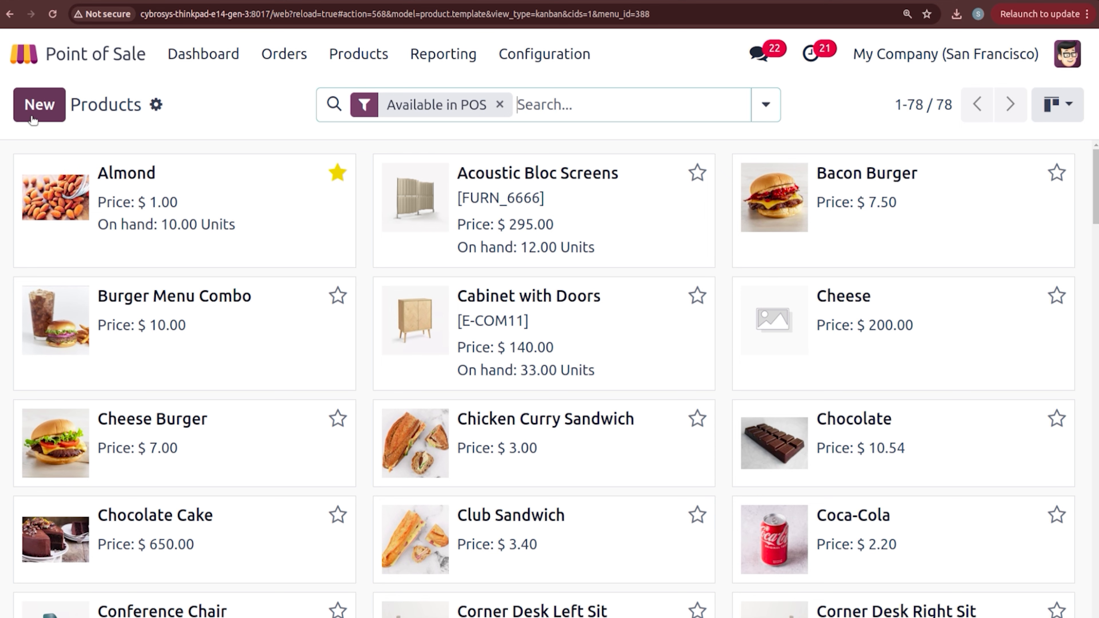
click(269, 214)
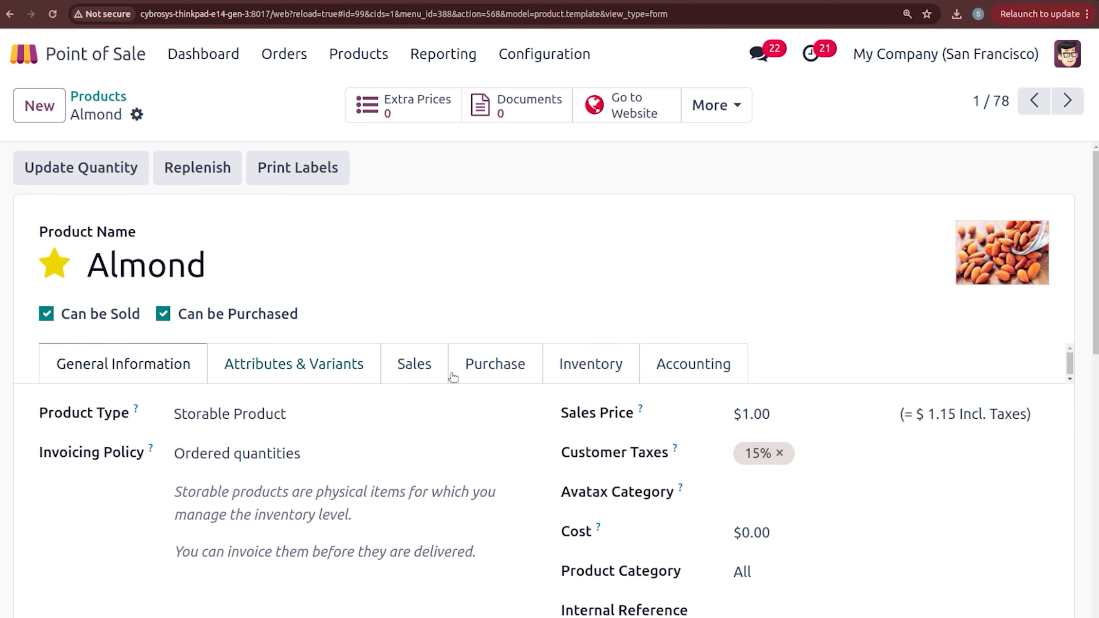
Step: Review Almond's Sales tab Point of Sale settings: available in POS and Self Order, category Food
click(404, 375)
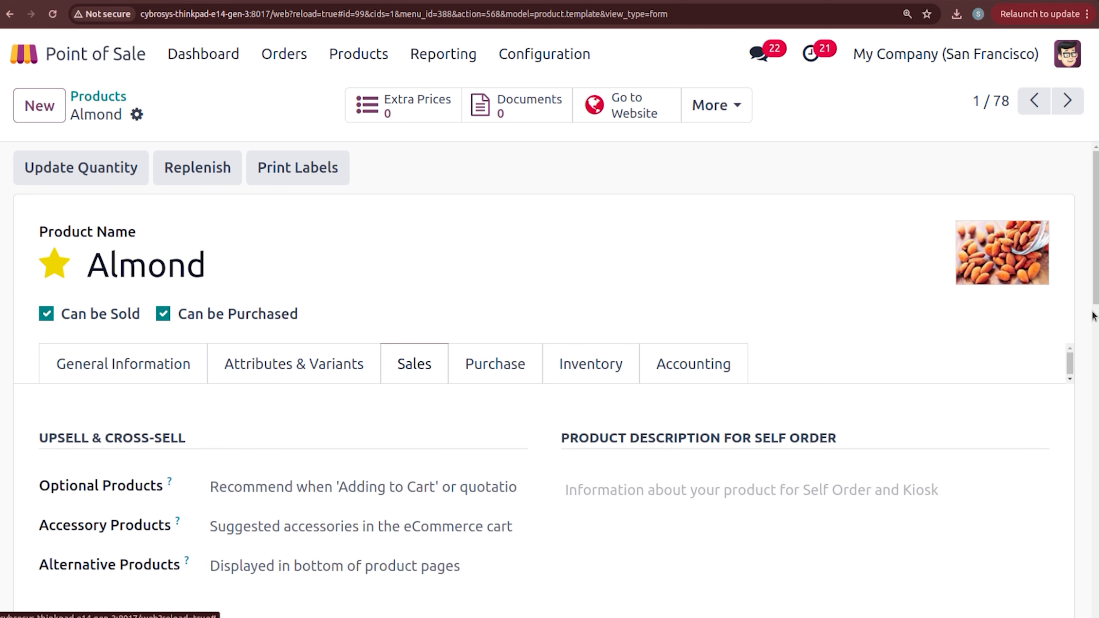
scroll(1095, 298, down, 8)
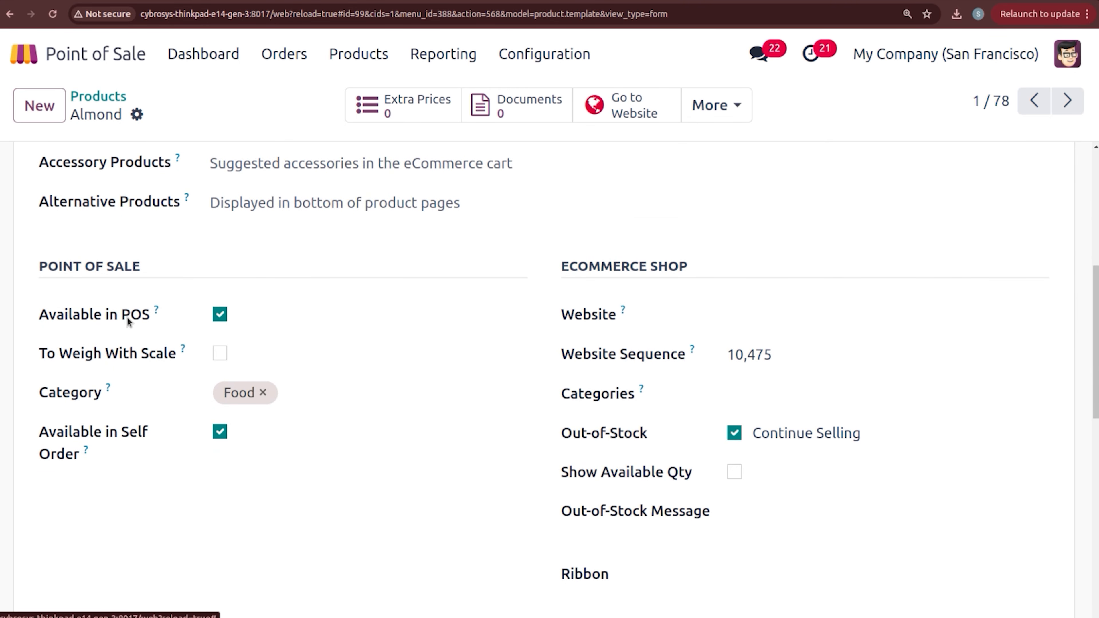
mouse_move(158, 318)
mouse_move(182, 355)
mouse_move(85, 450)
click(350, 63)
click(374, 124)
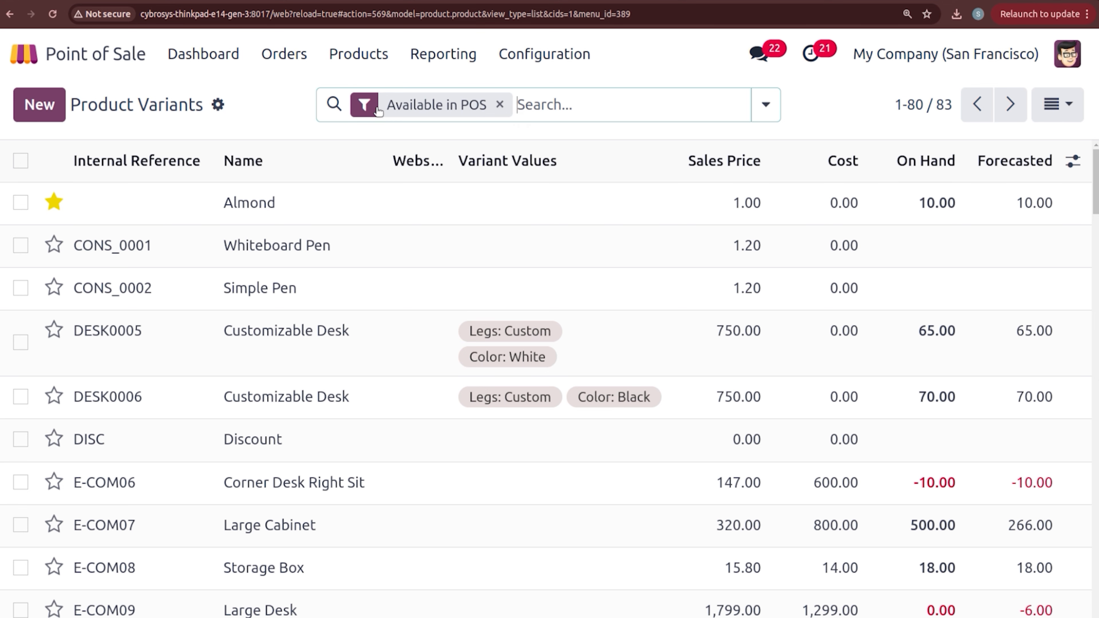
click(369, 55)
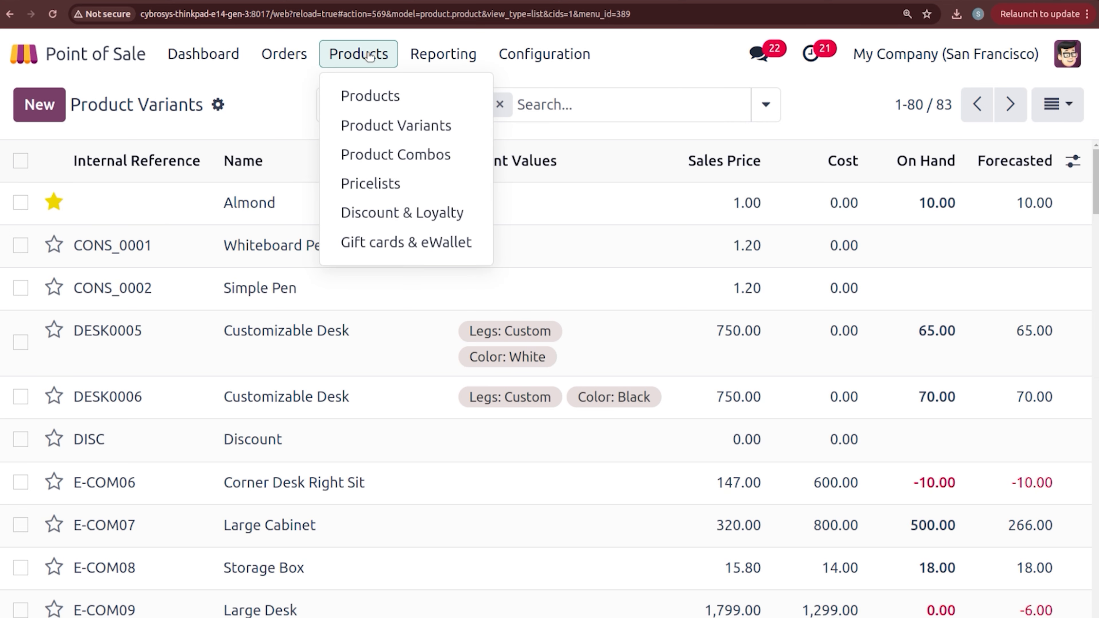
click(392, 170)
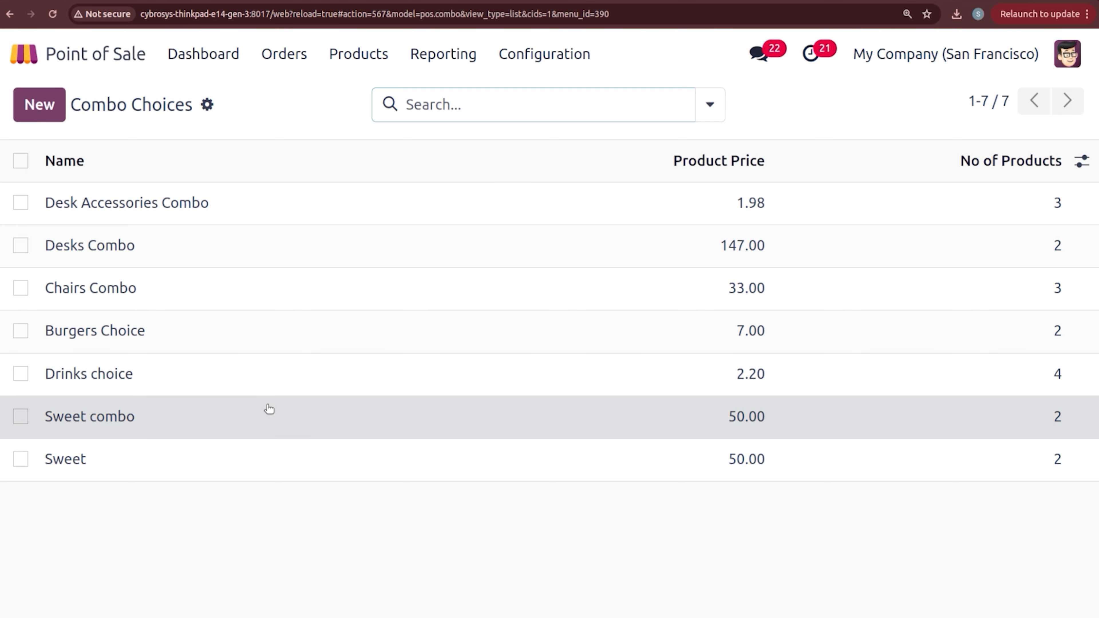
click(269, 409)
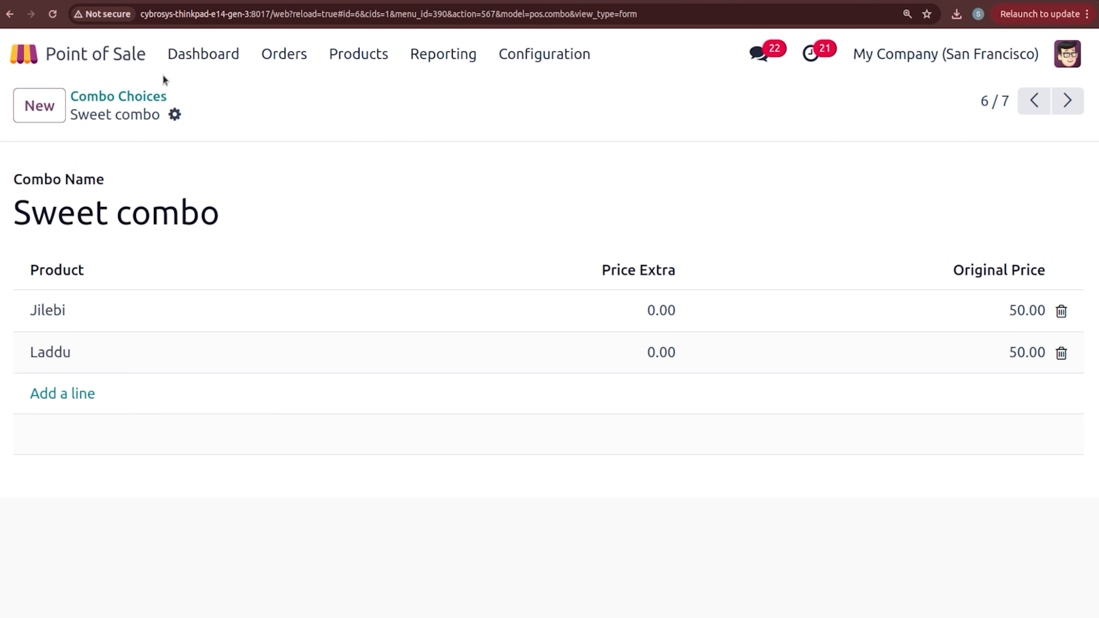
click(150, 96)
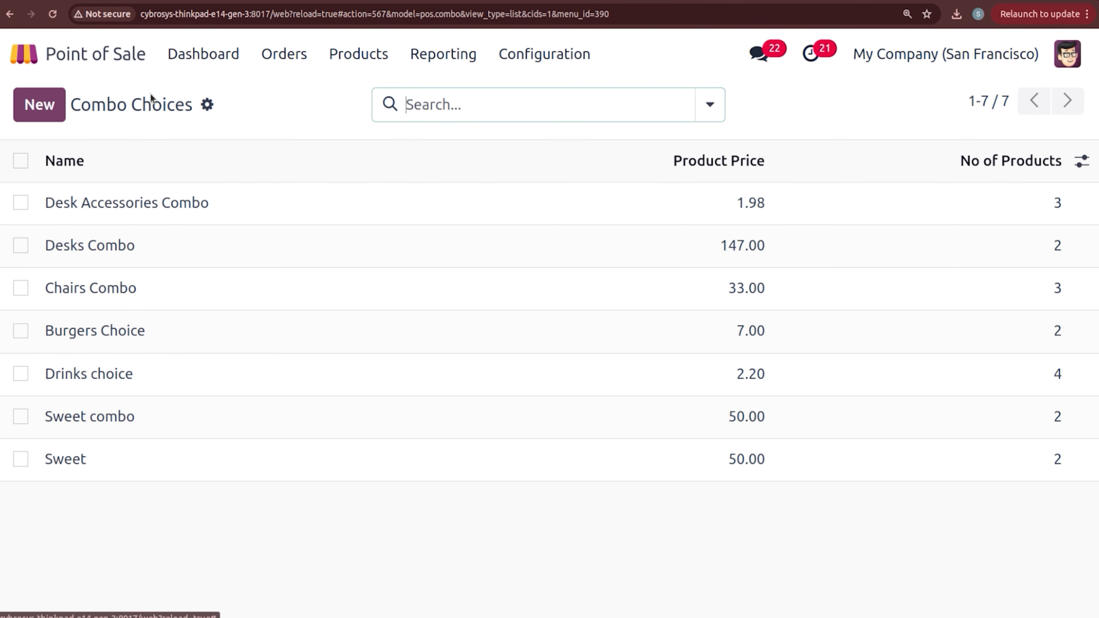
click(366, 53)
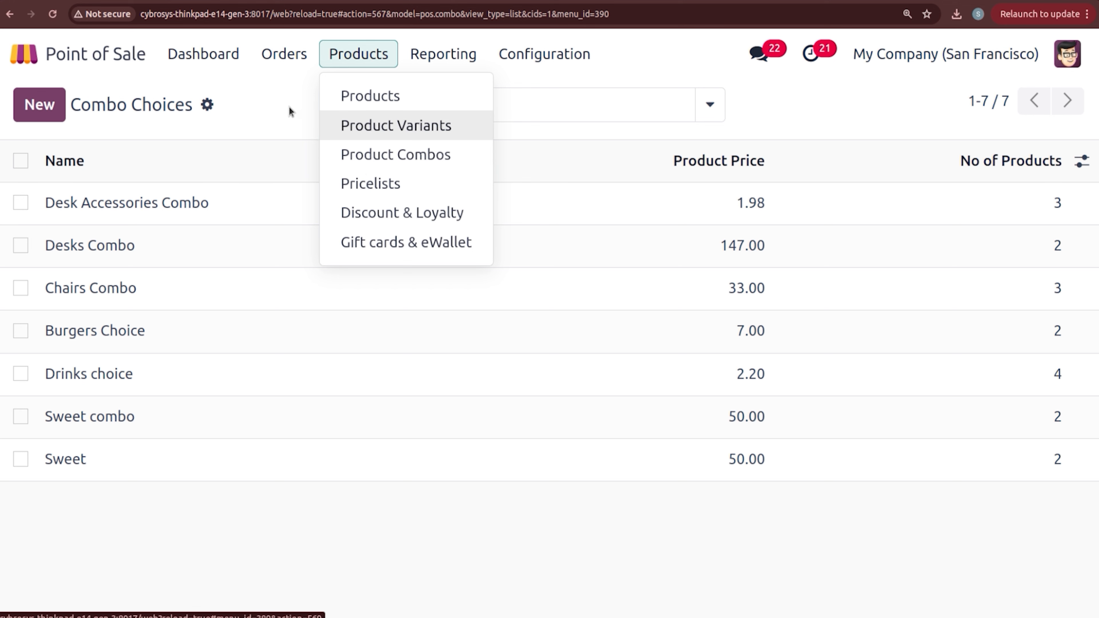
mouse_move(287, 68)
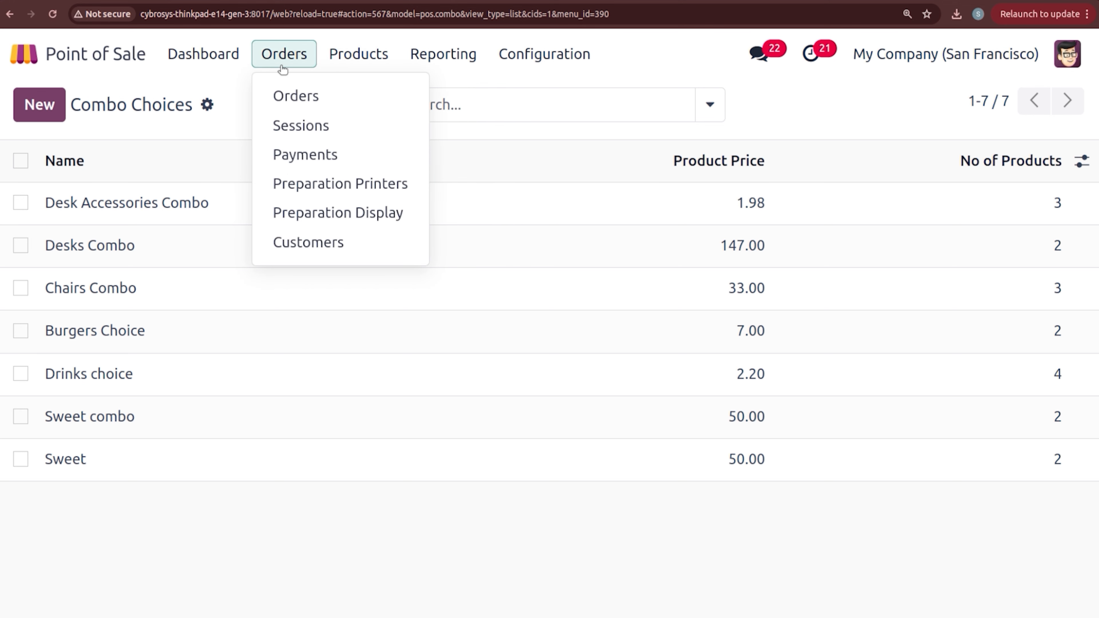
Step: Open the Customers list, start a new customer and view its Sales & Purchase tab
click(296, 247)
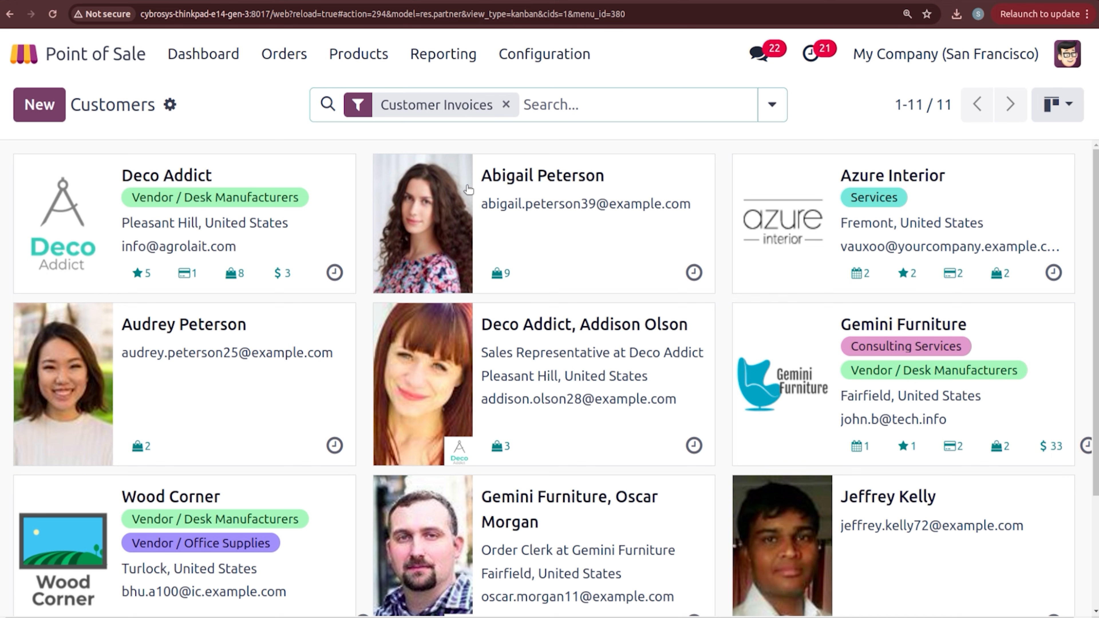
click(61, 106)
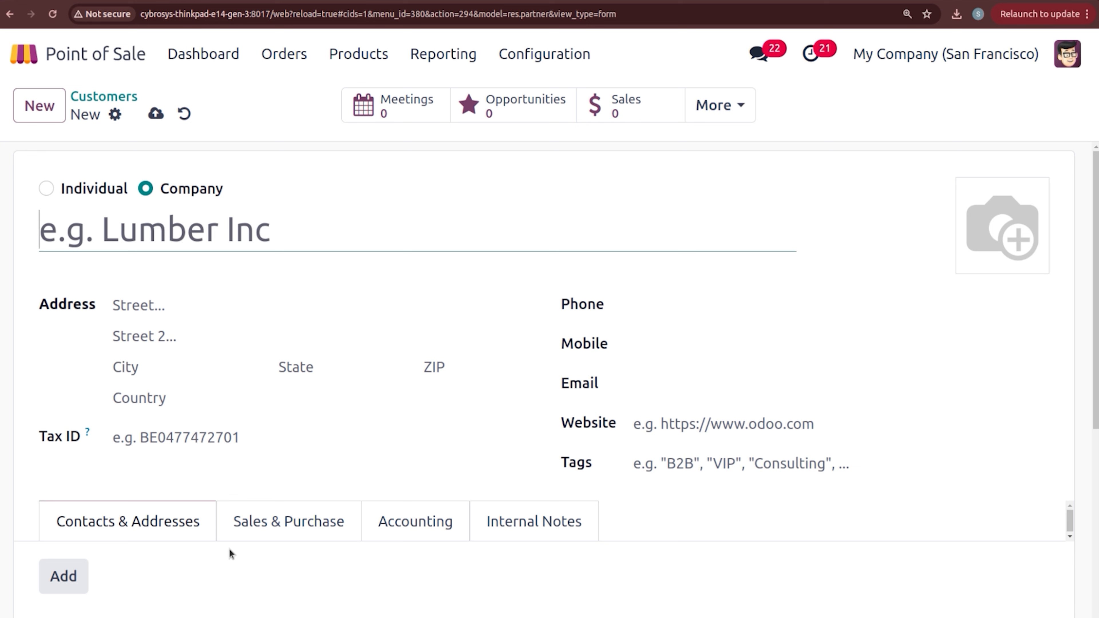
click(270, 543)
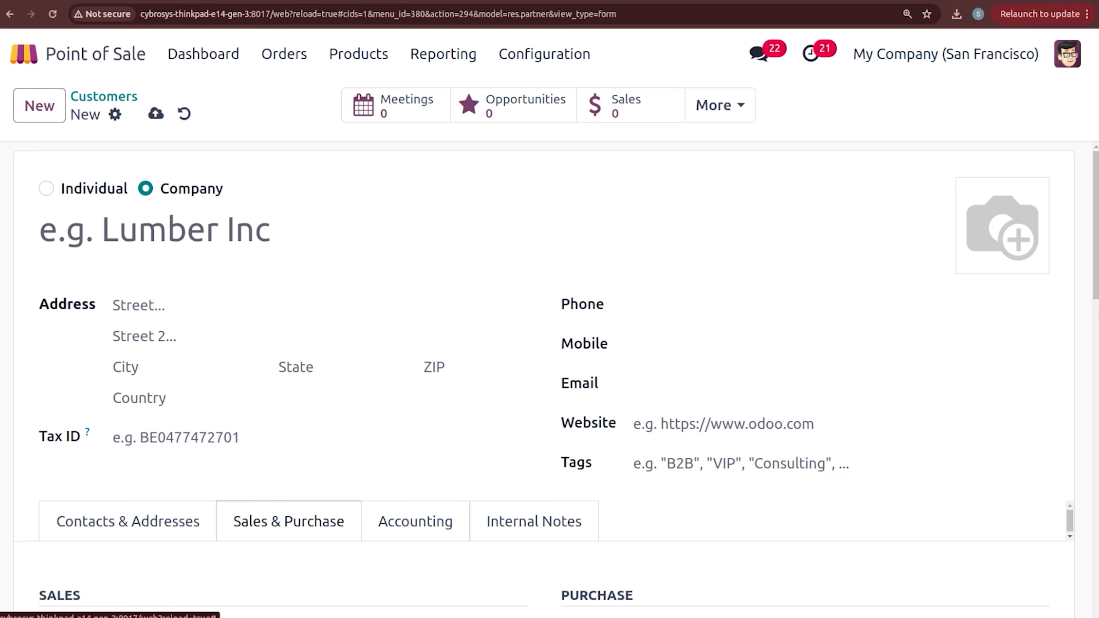
scroll(924, 453, down, 10)
scroll(568, 378, down, 6)
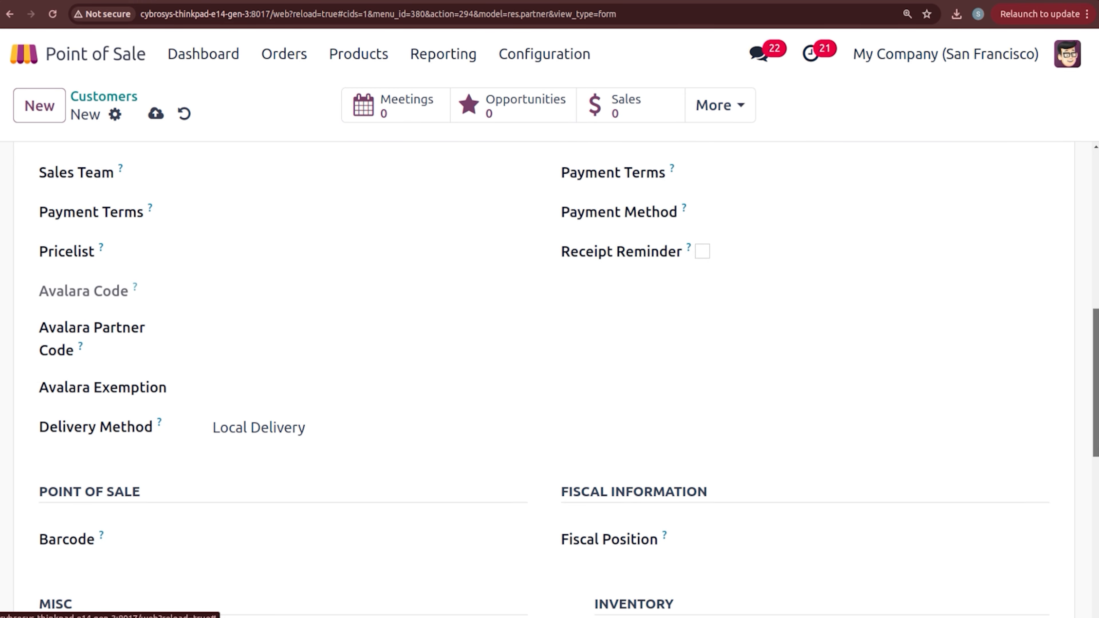
scroll(550, 380, up, 9)
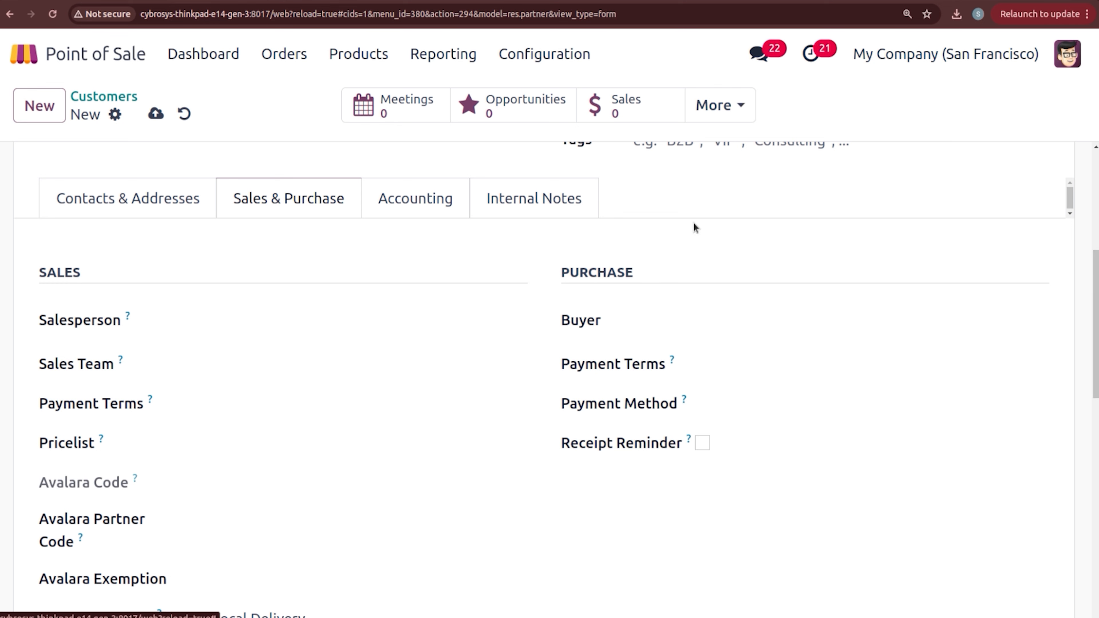
Step: Browse the Accounting and Internal Notes tabs, then discard the unsaved customer
click(422, 194)
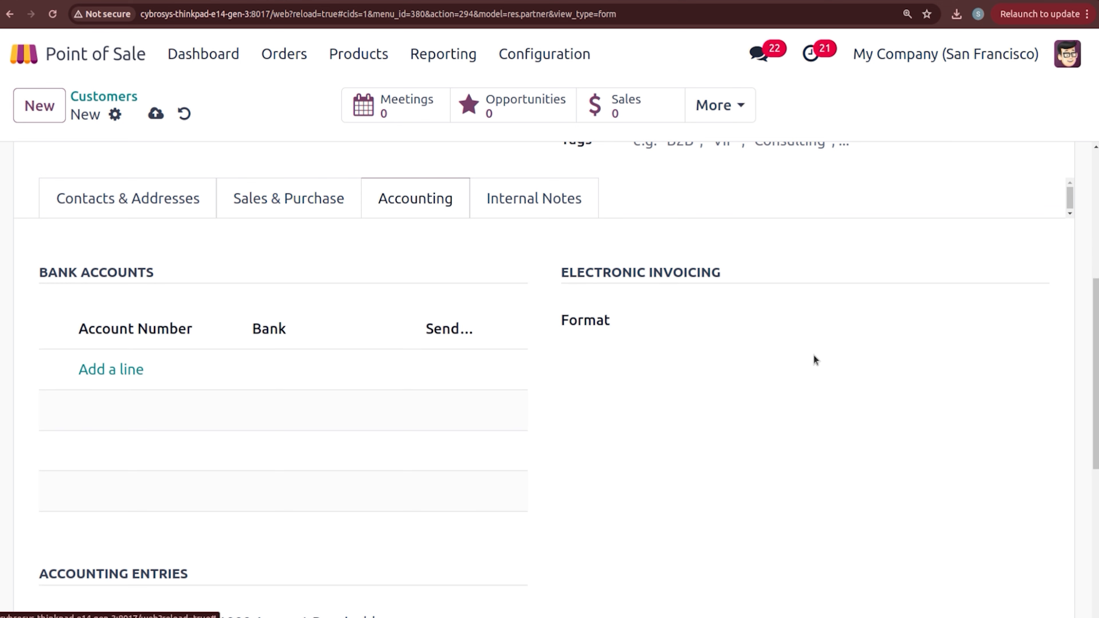
mouse_move(1094, 346)
mouse_down()
mouse_move(1094, 438)
mouse_move(1094, 346)
mouse_up()
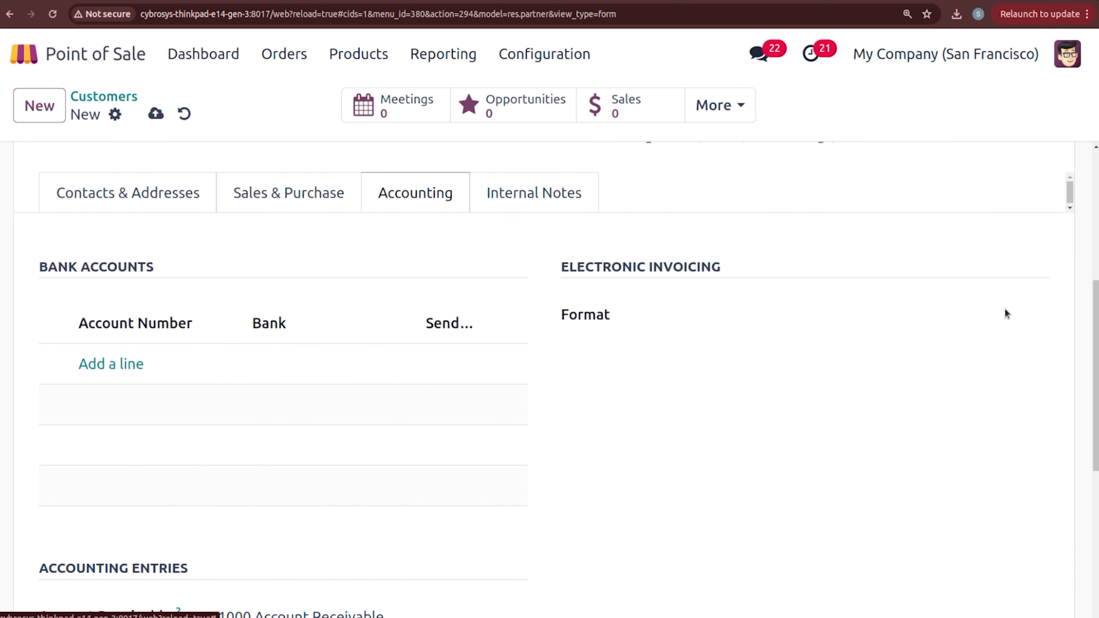
click(559, 197)
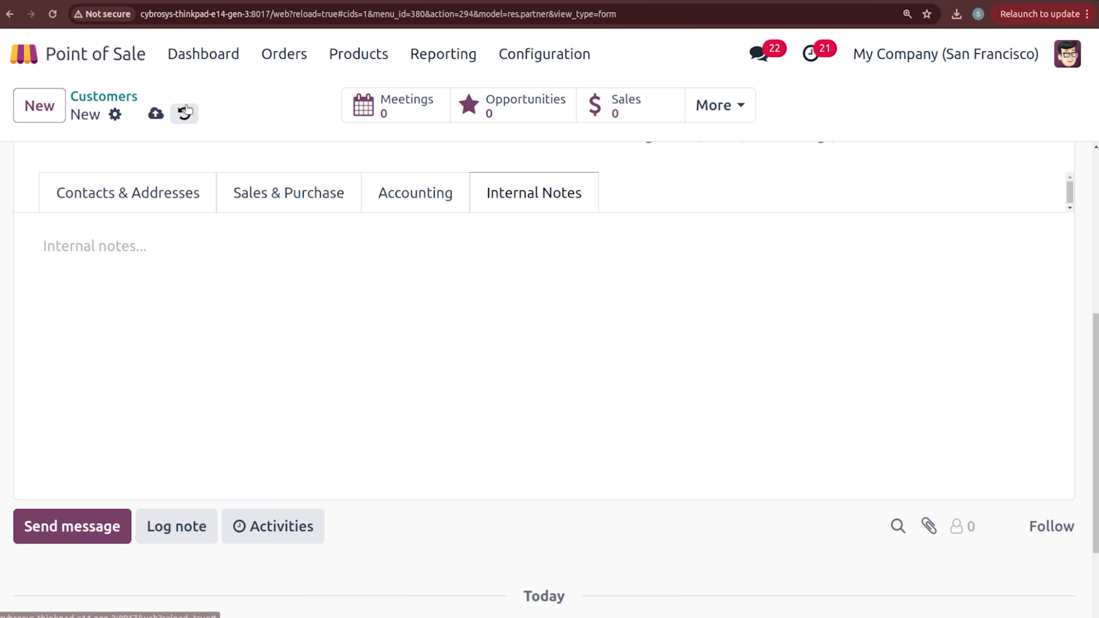
click(185, 114)
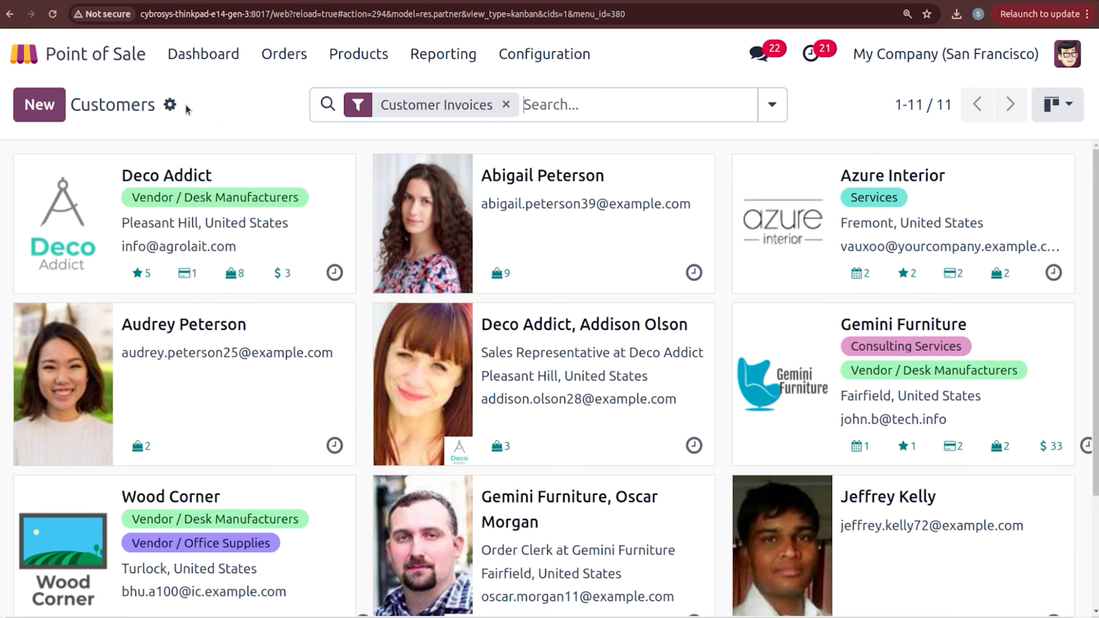
Step: Return to the dashboard and open Configuration > Settings
click(190, 61)
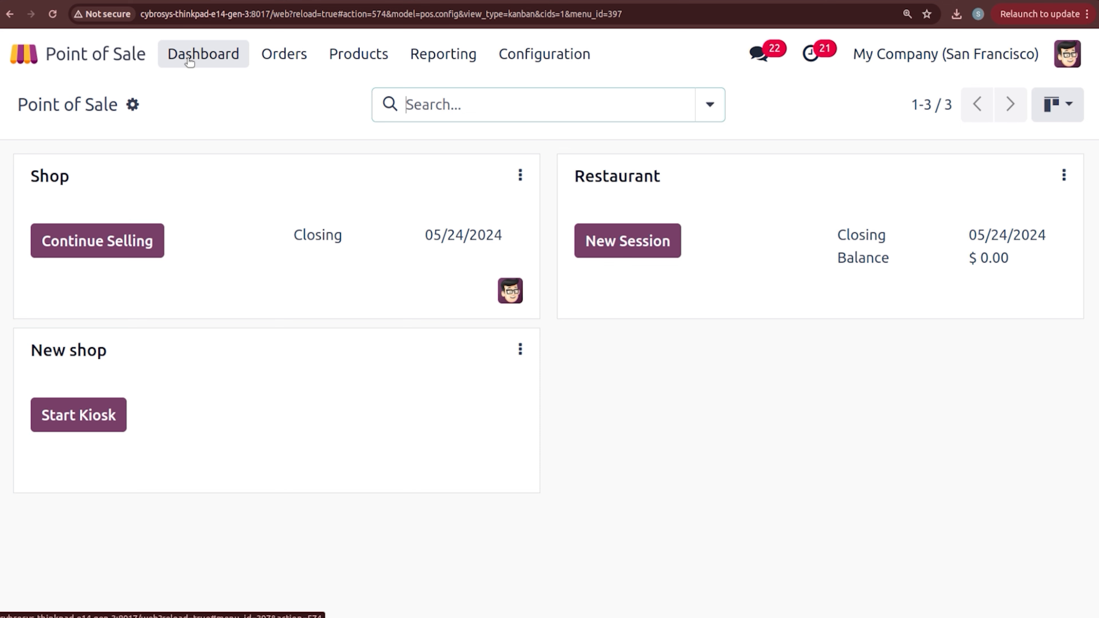
click(545, 55)
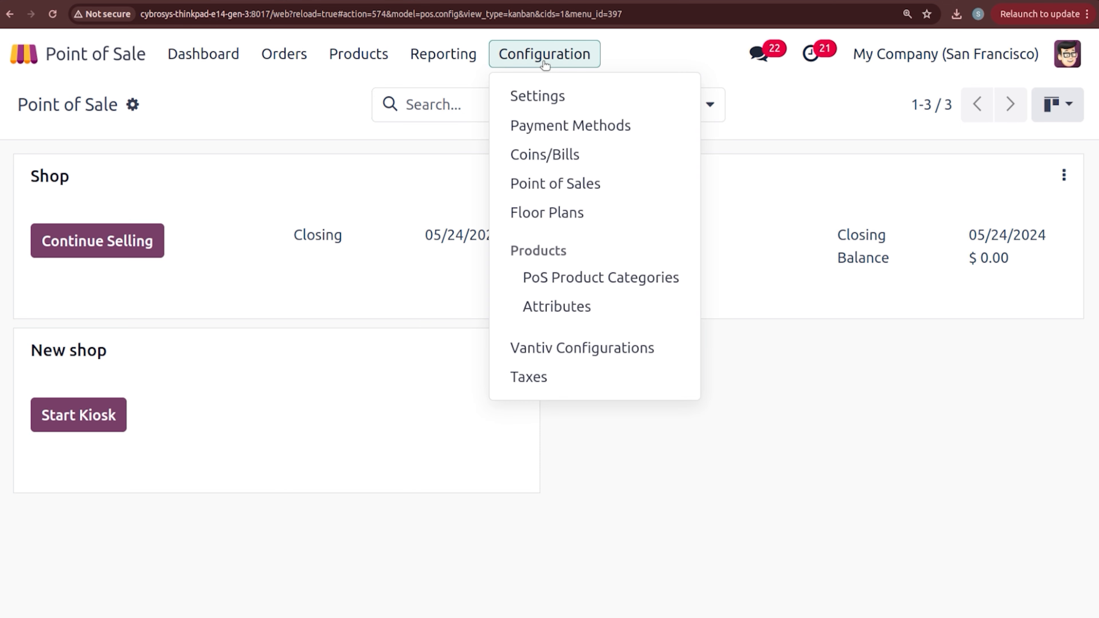
click(555, 104)
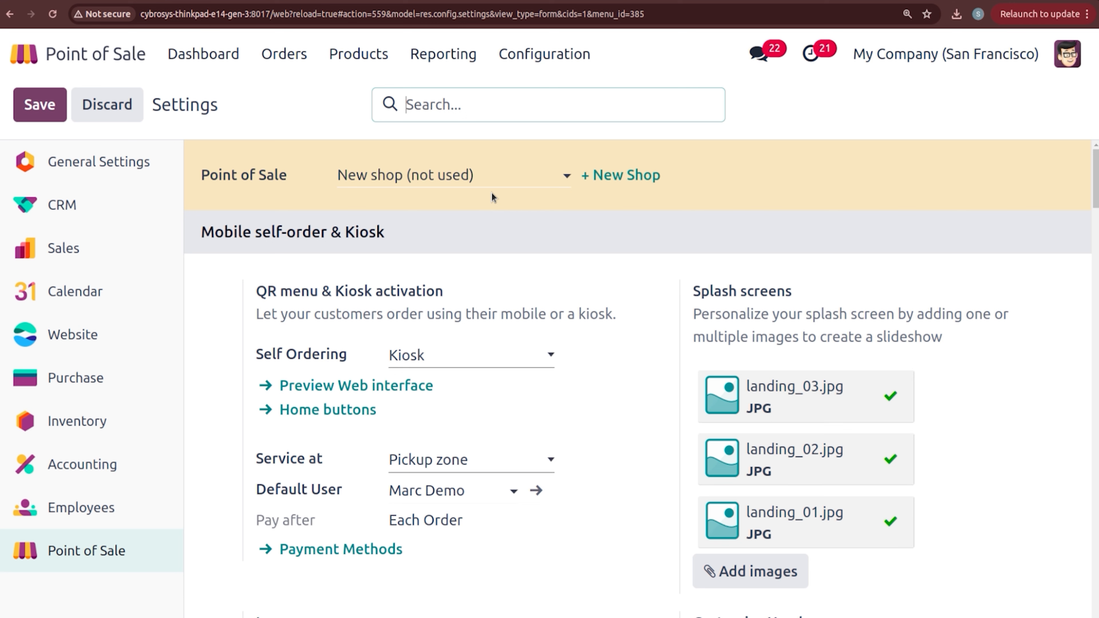
Step: Create and save a BAKERY shop with Is a Bar/Restaurant unchecked, then show its settings
click(615, 184)
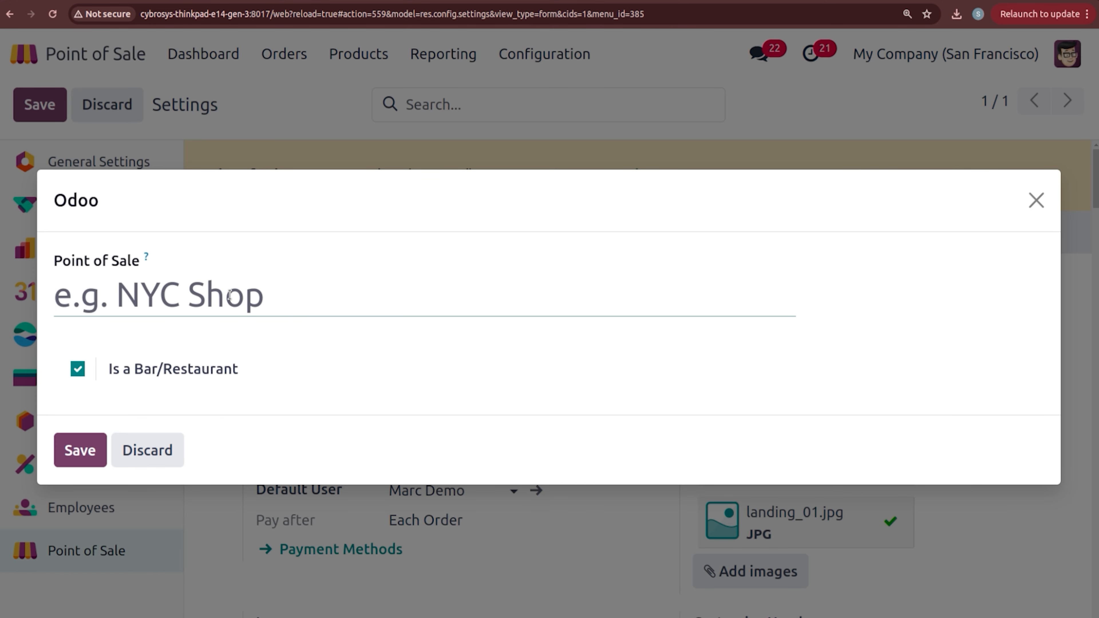
text(B)
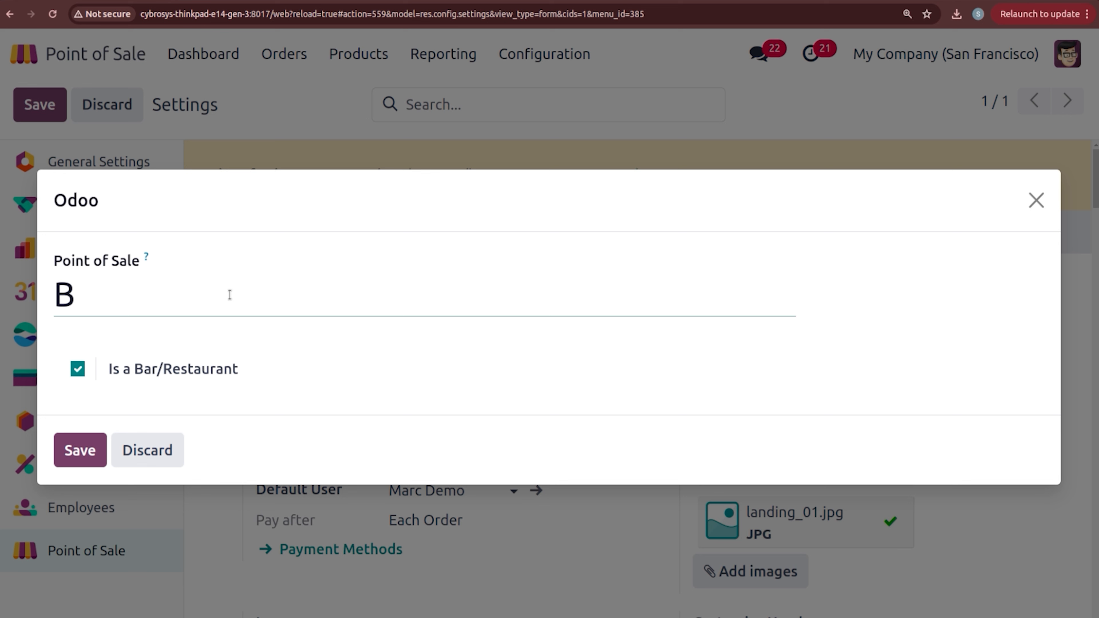
text(AK)
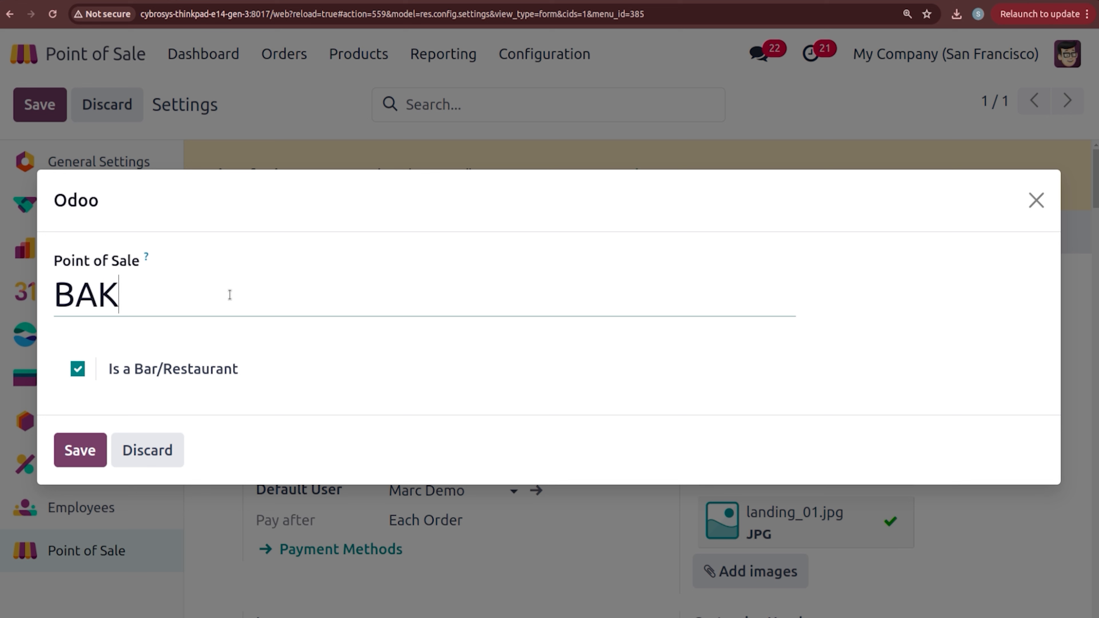
text(ERY)
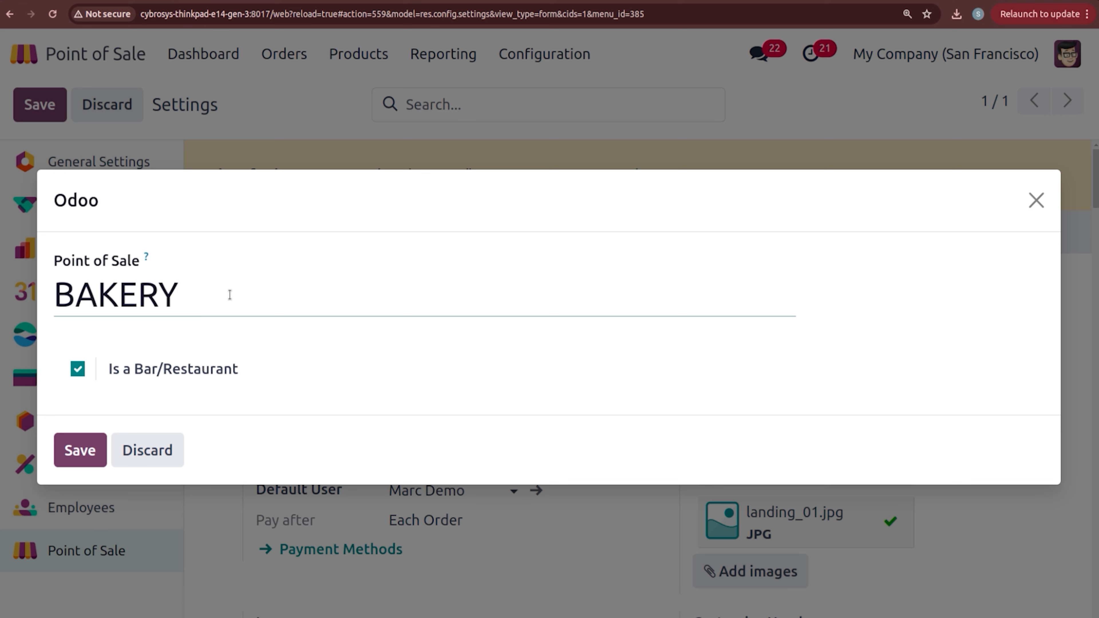
click(77, 370)
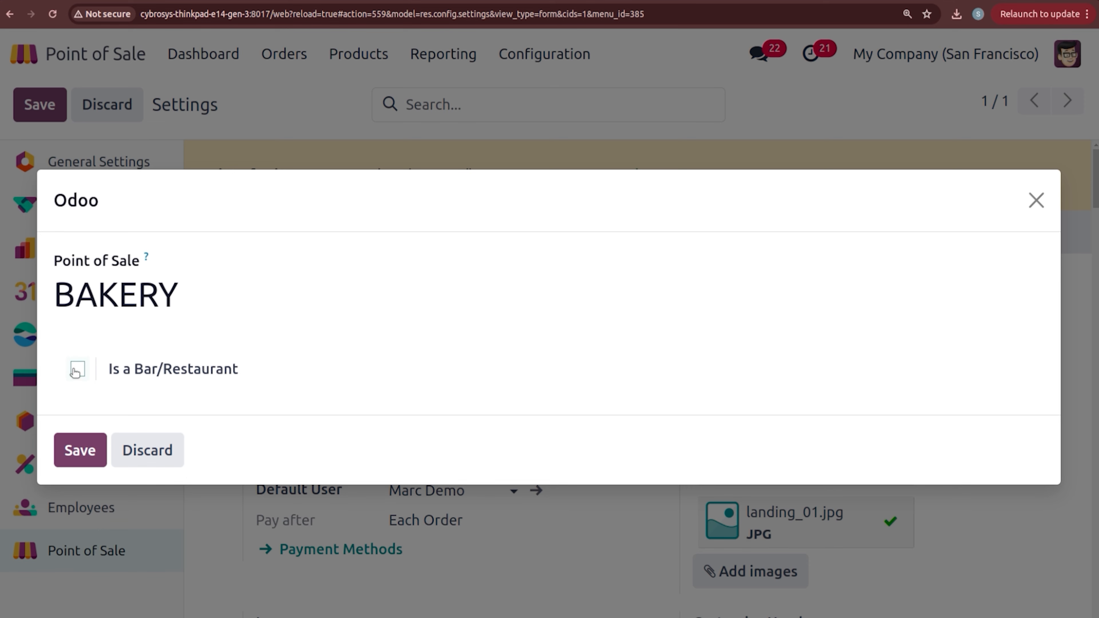
click(90, 455)
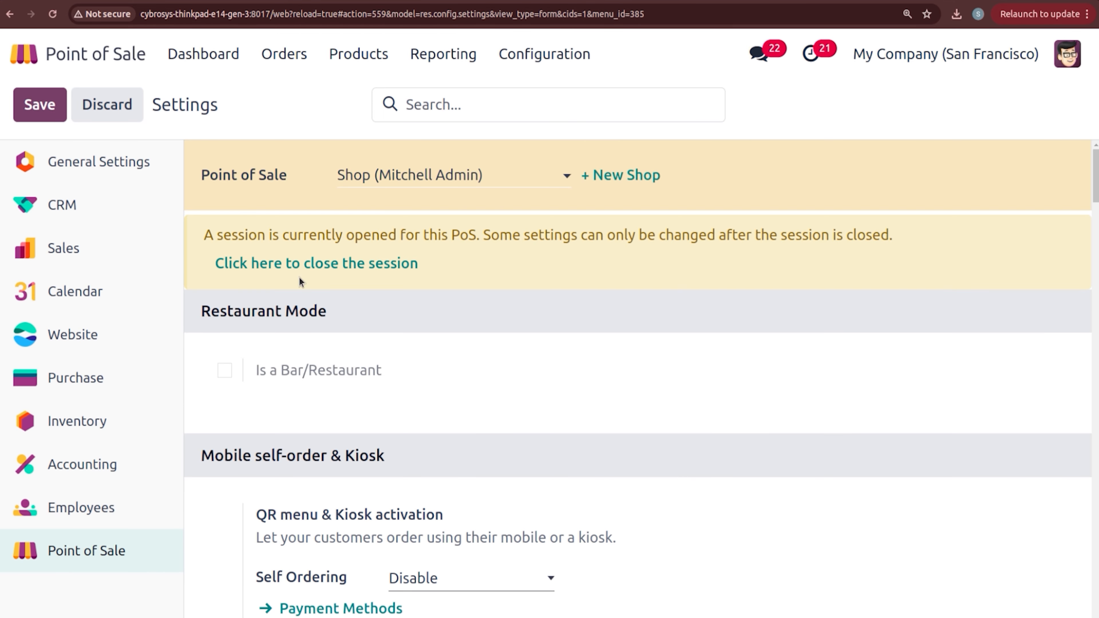
click(409, 174)
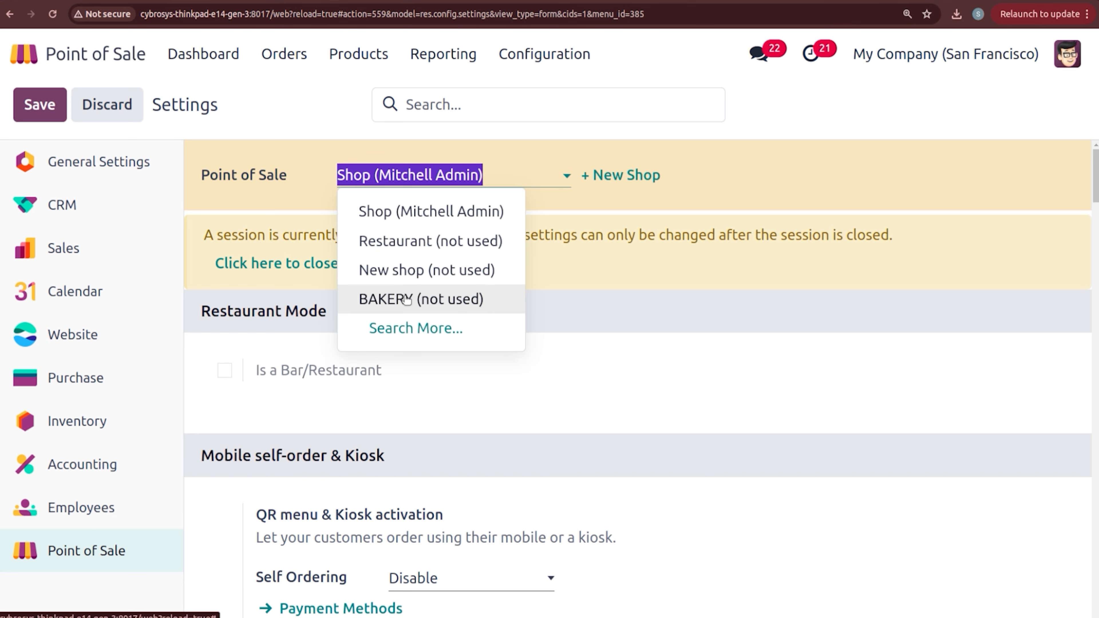
click(406, 299)
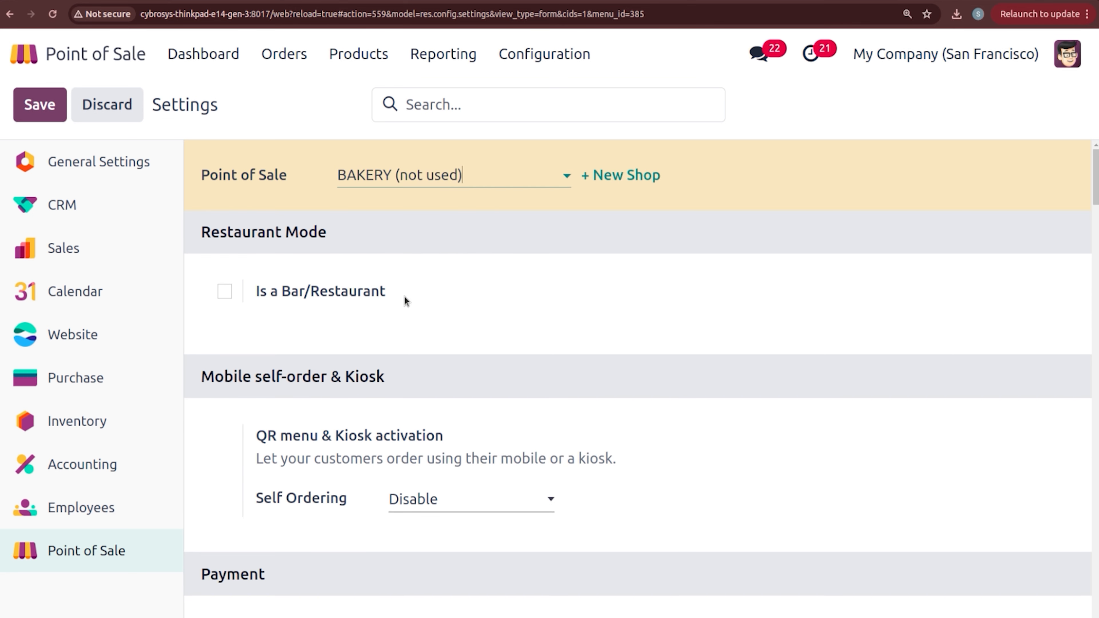
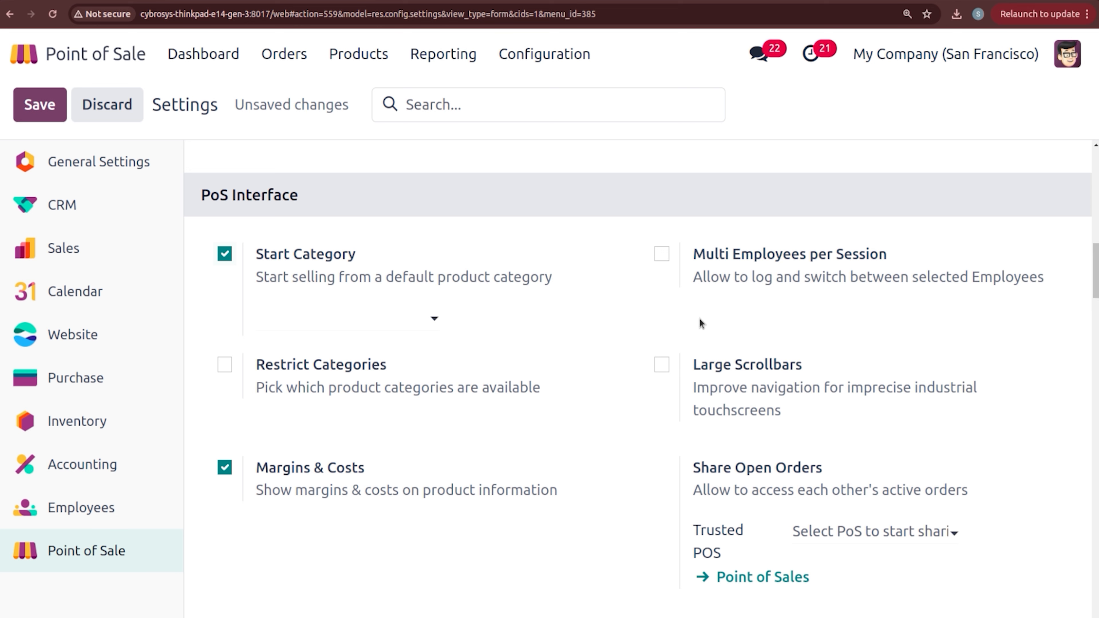
Step: Make Drinks the start category and turn on Restrict Categories
click(363, 323)
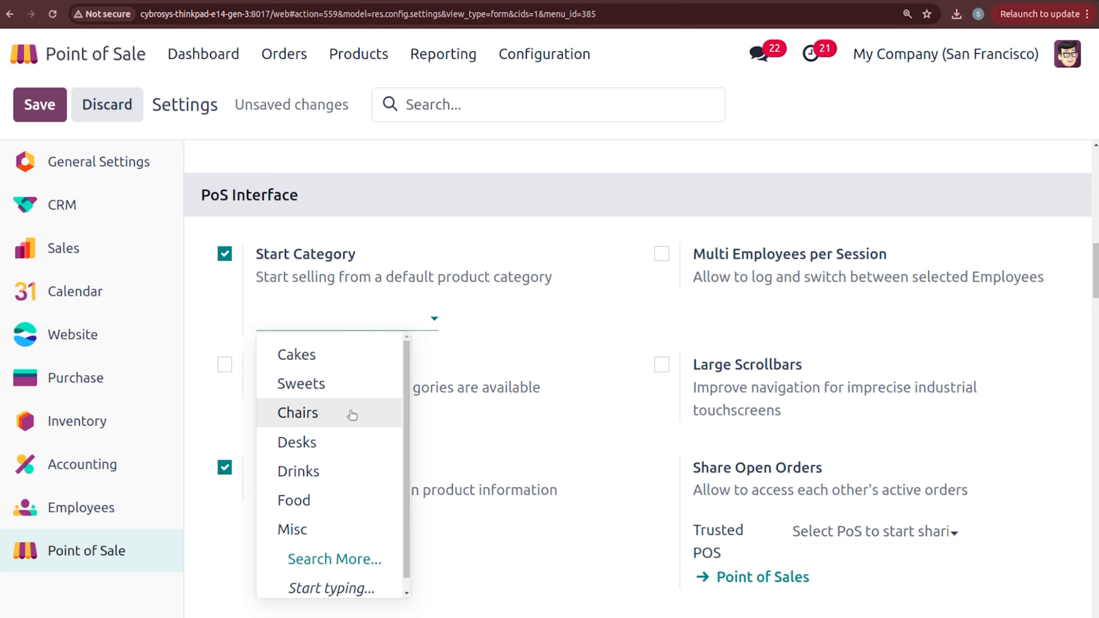
click(350, 470)
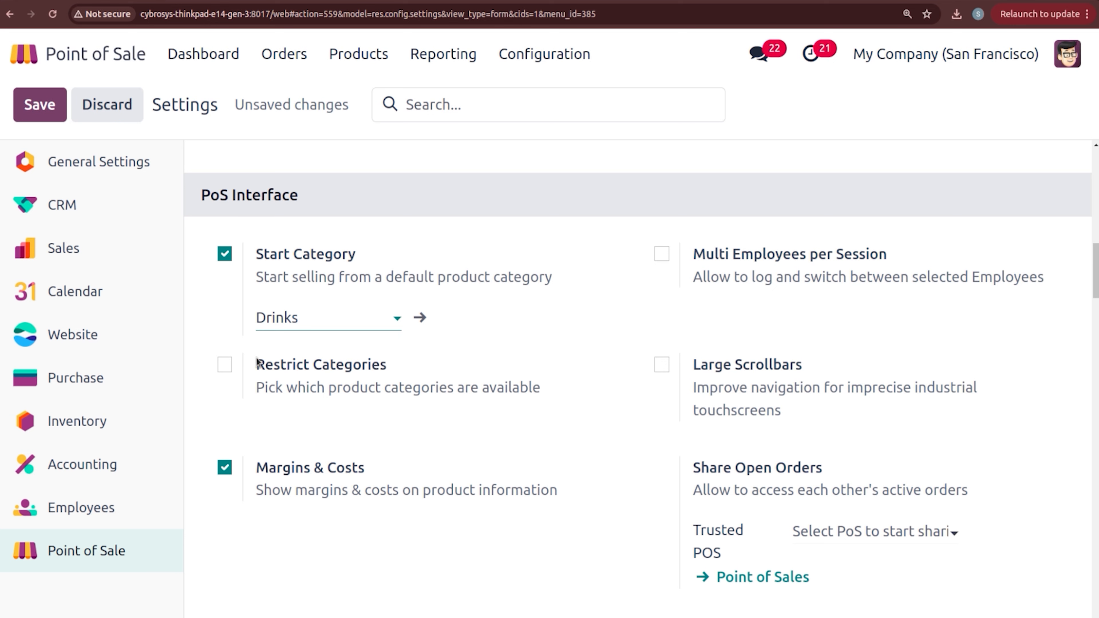
click(223, 366)
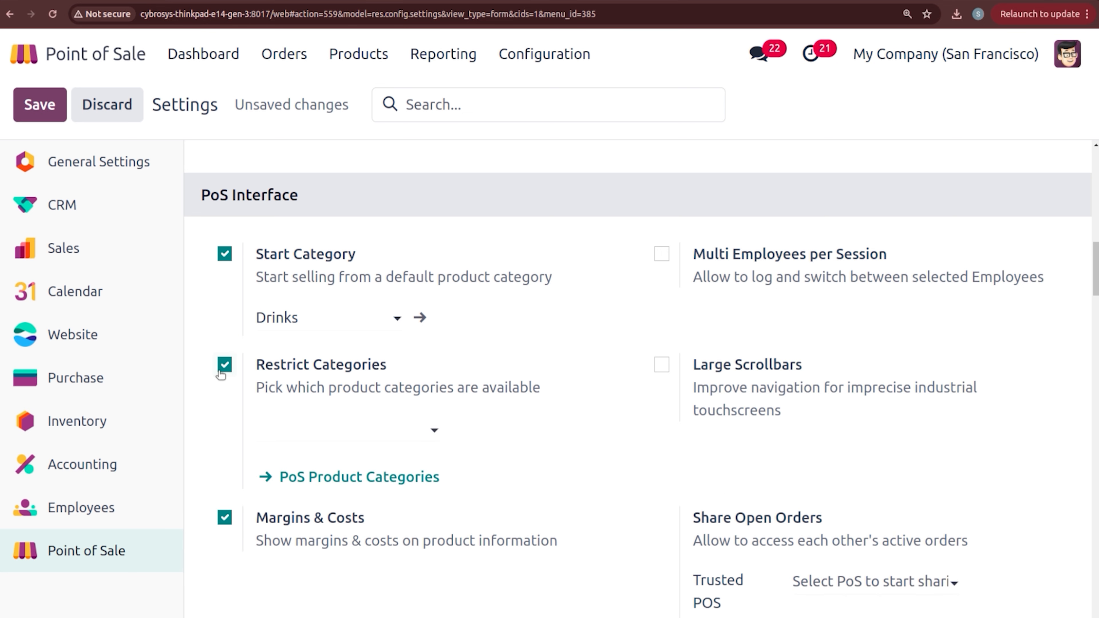
Step: Allow Sweets, Cakes, Food and Drinks as the restricted categories
click(305, 430)
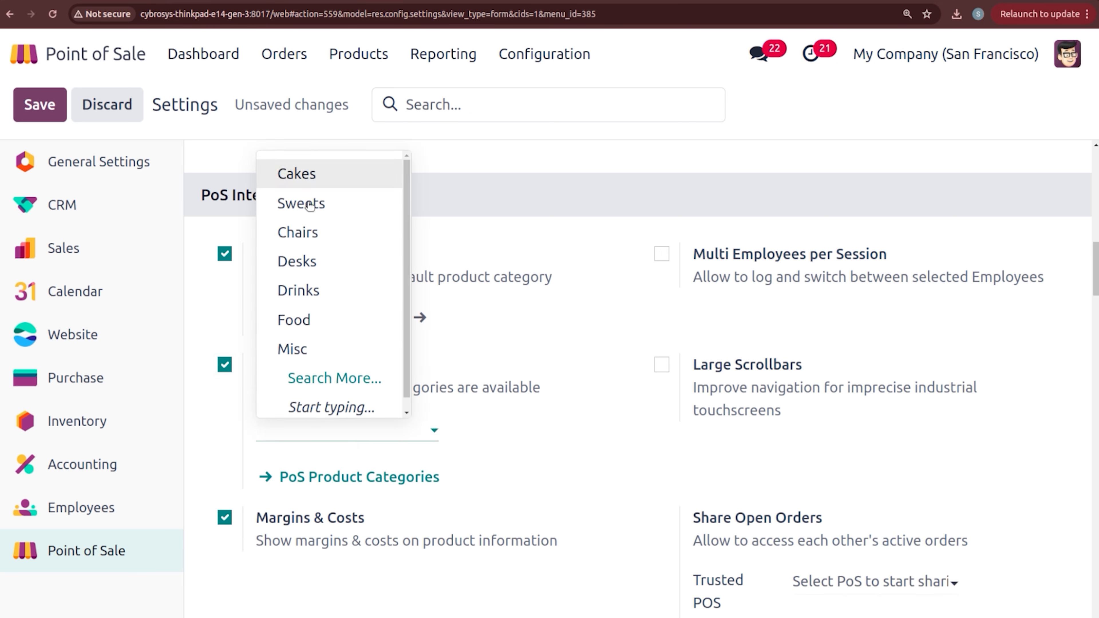
click(310, 204)
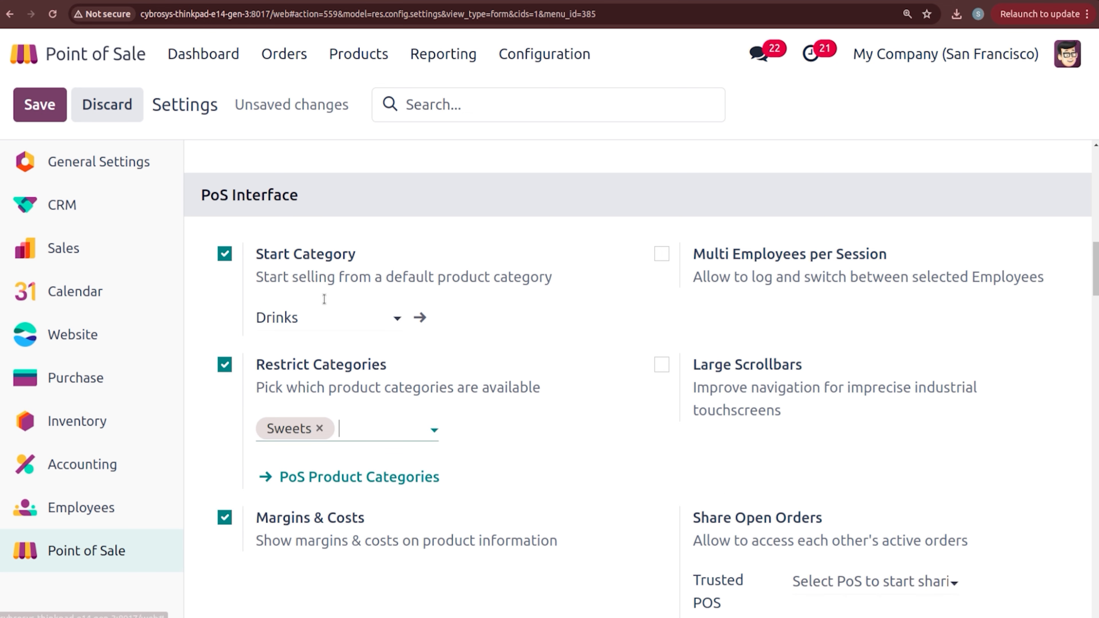
click(349, 428)
click(400, 200)
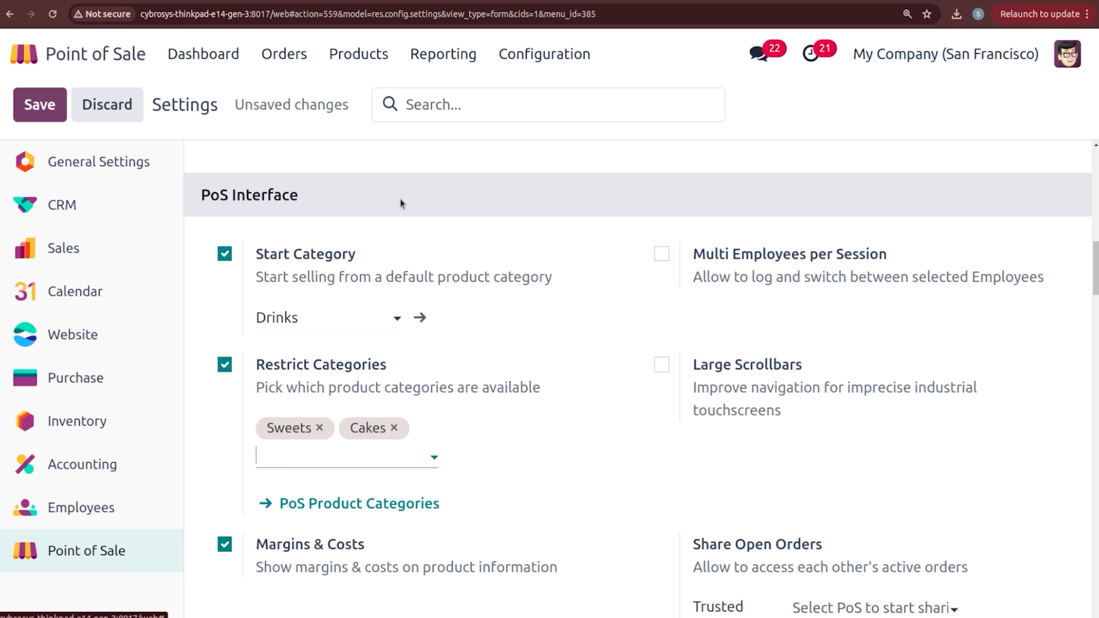
click(373, 454)
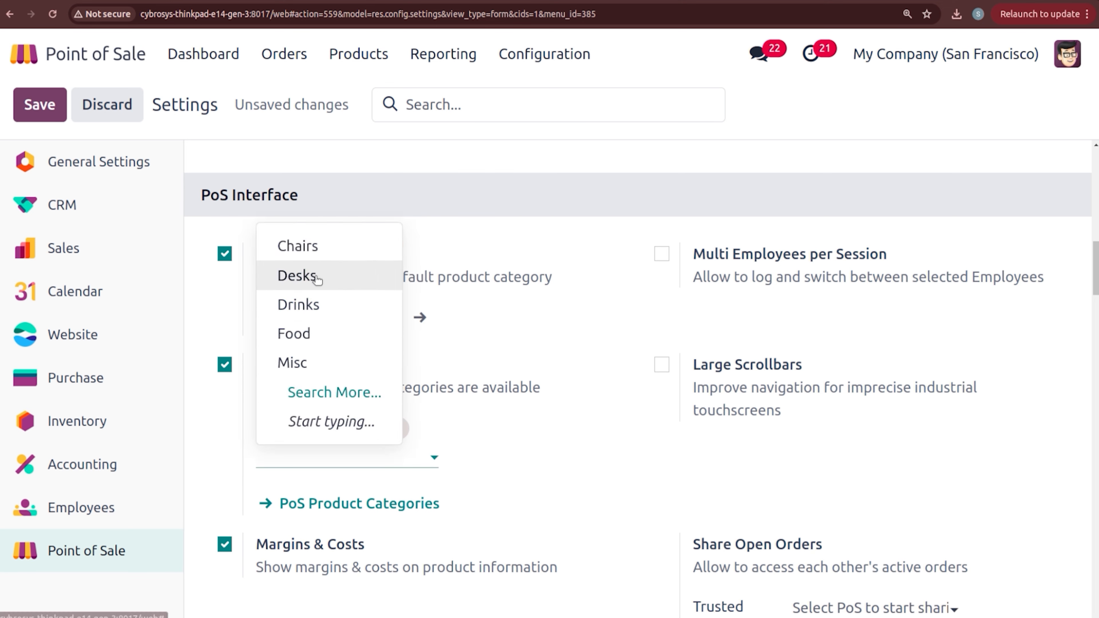
click(330, 333)
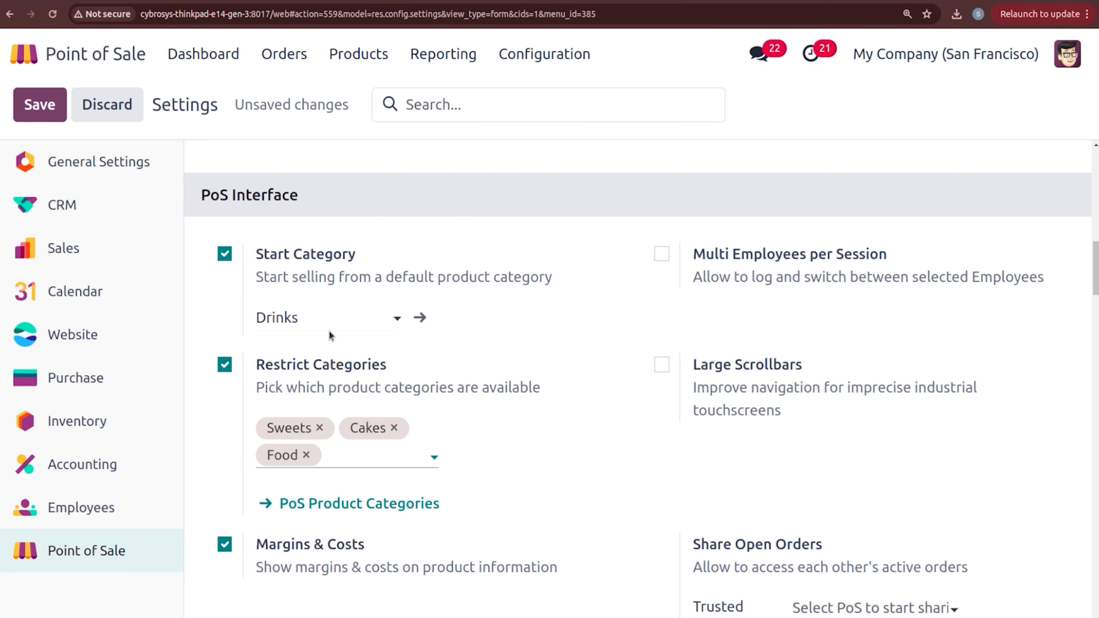
click(352, 459)
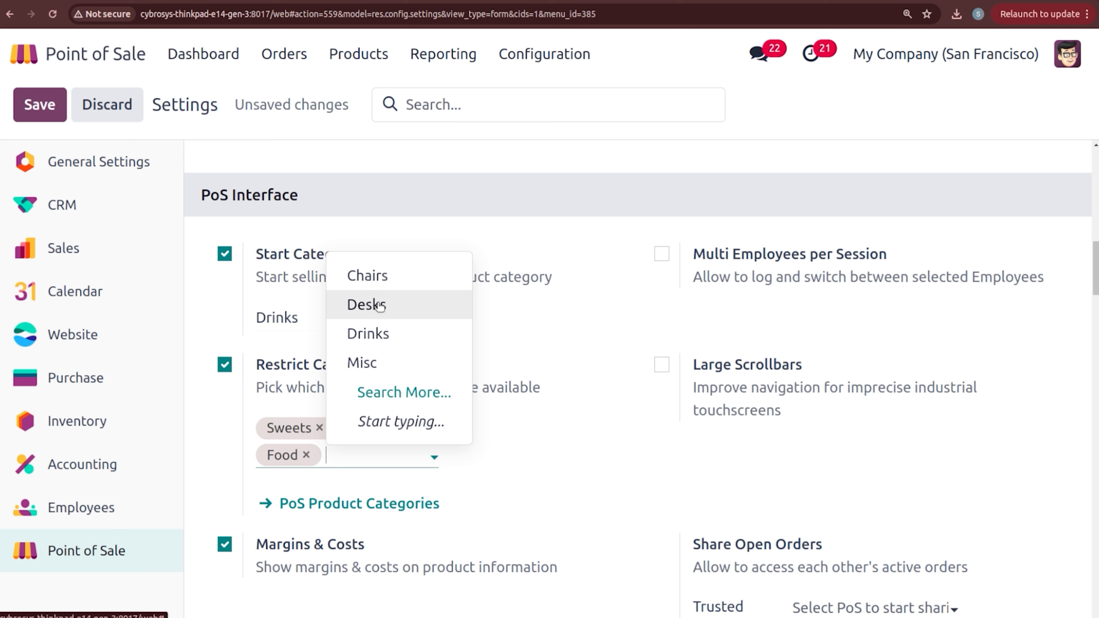
click(381, 337)
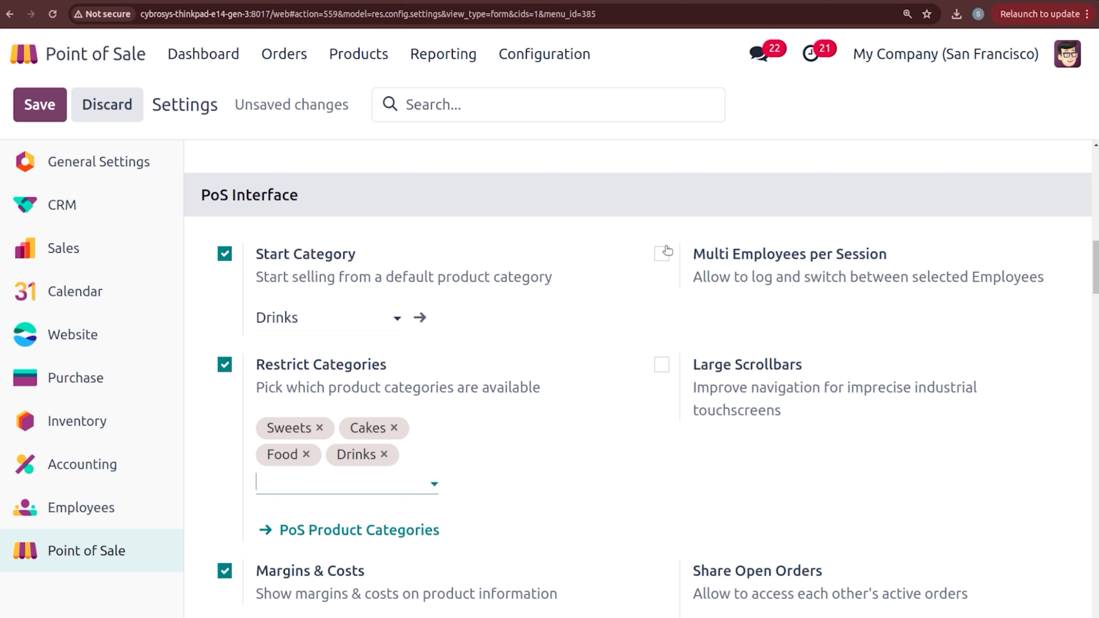
Step: Enable Multi Employees per Session, review the advanced-rights employees, and turn on Large Scrollbars
click(662, 255)
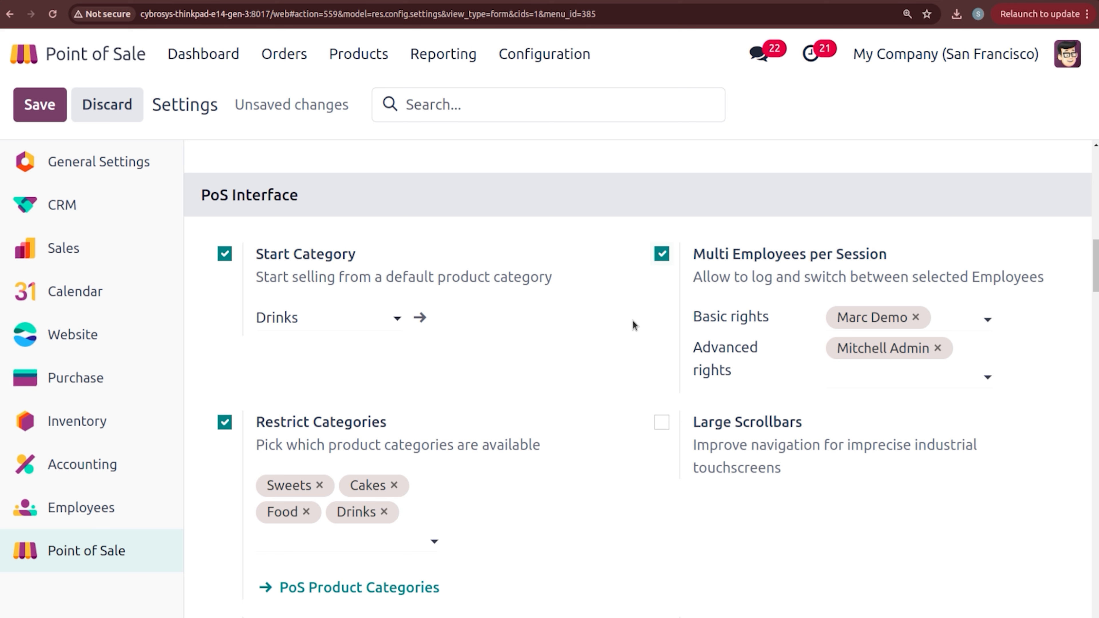
mouse_move(866, 324)
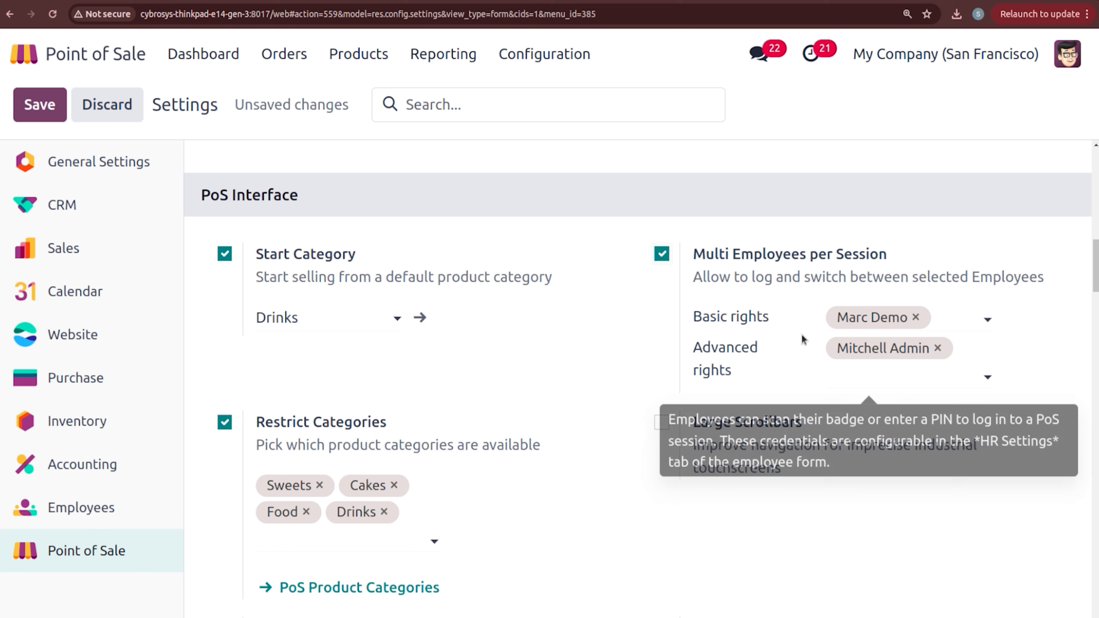
click(812, 381)
click(606, 385)
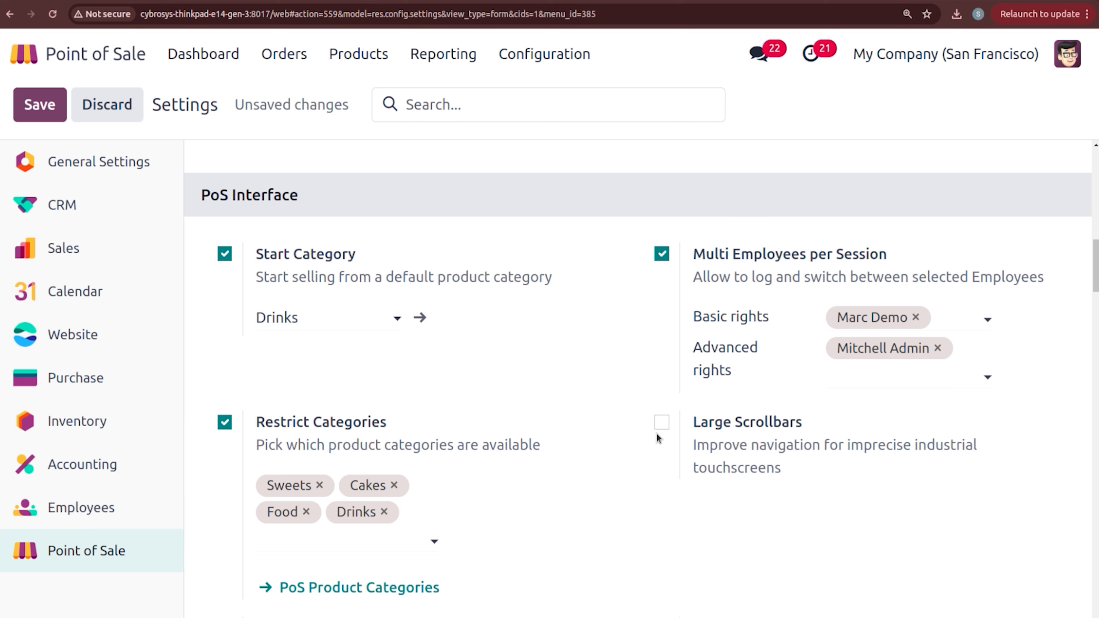
click(662, 423)
Step: Add New shop to Trusted POS, save the settings, and return to the apps home menu
scroll(1097, 308, down, 3)
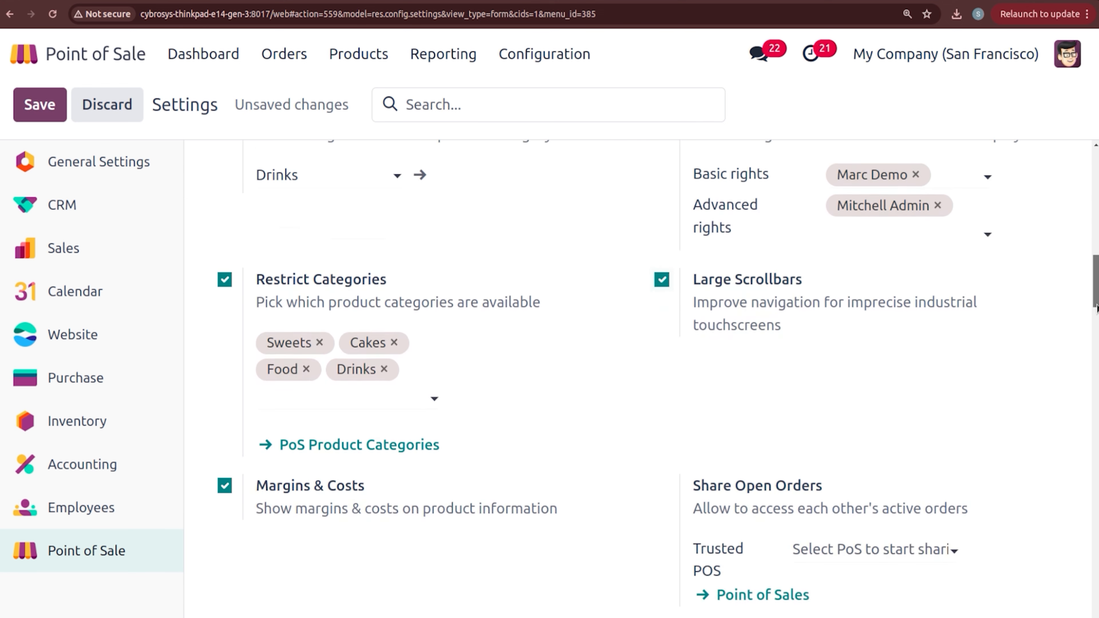
drag(1097, 308, 1097, 318)
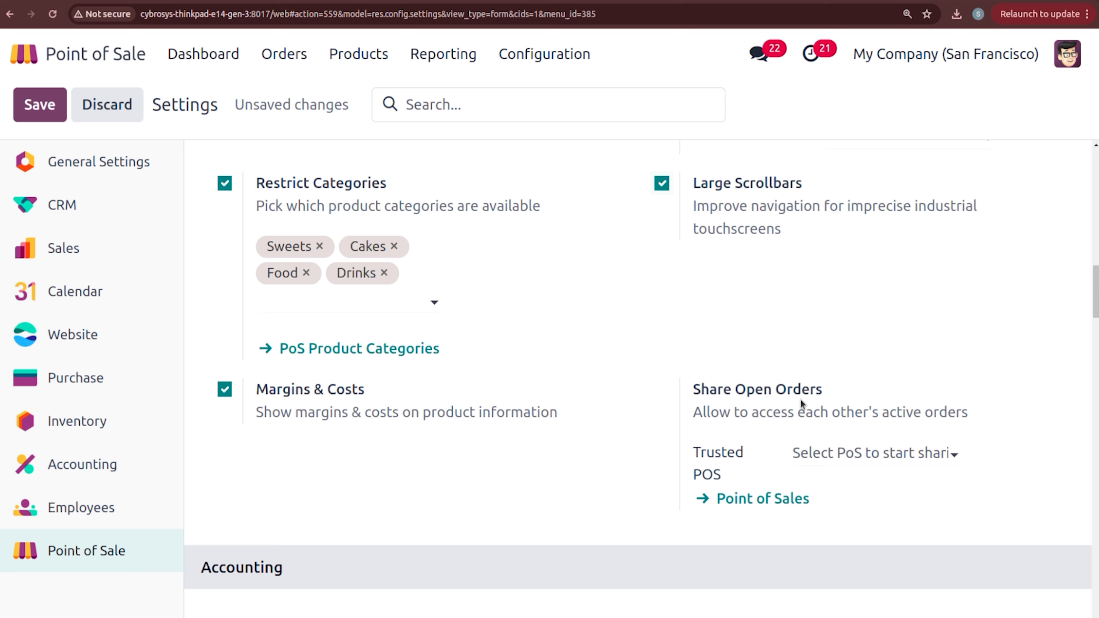
click(828, 453)
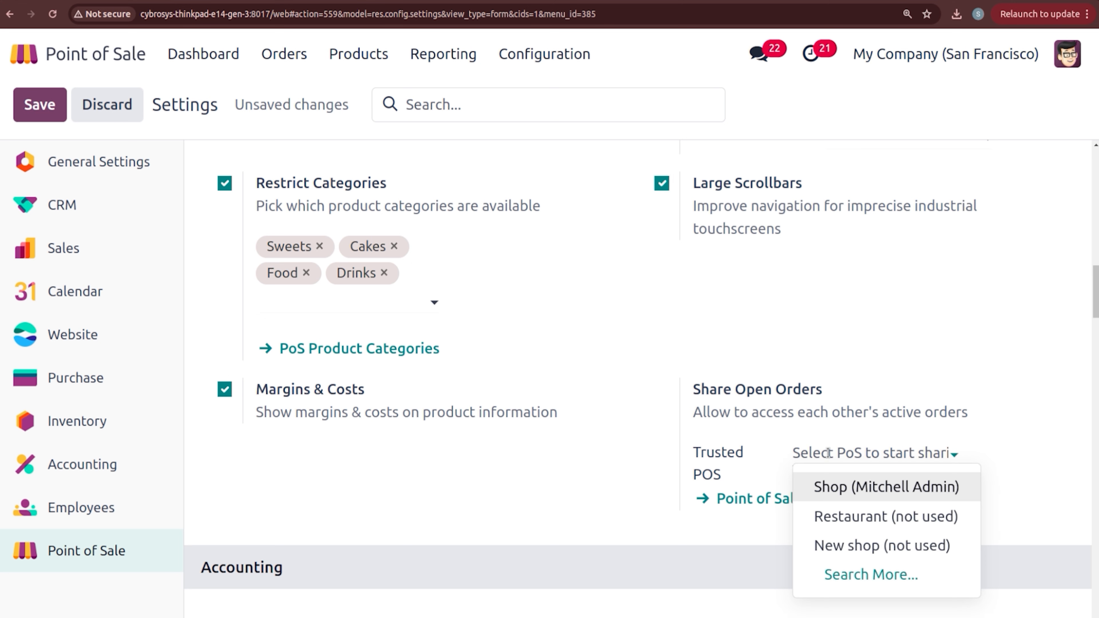
click(844, 544)
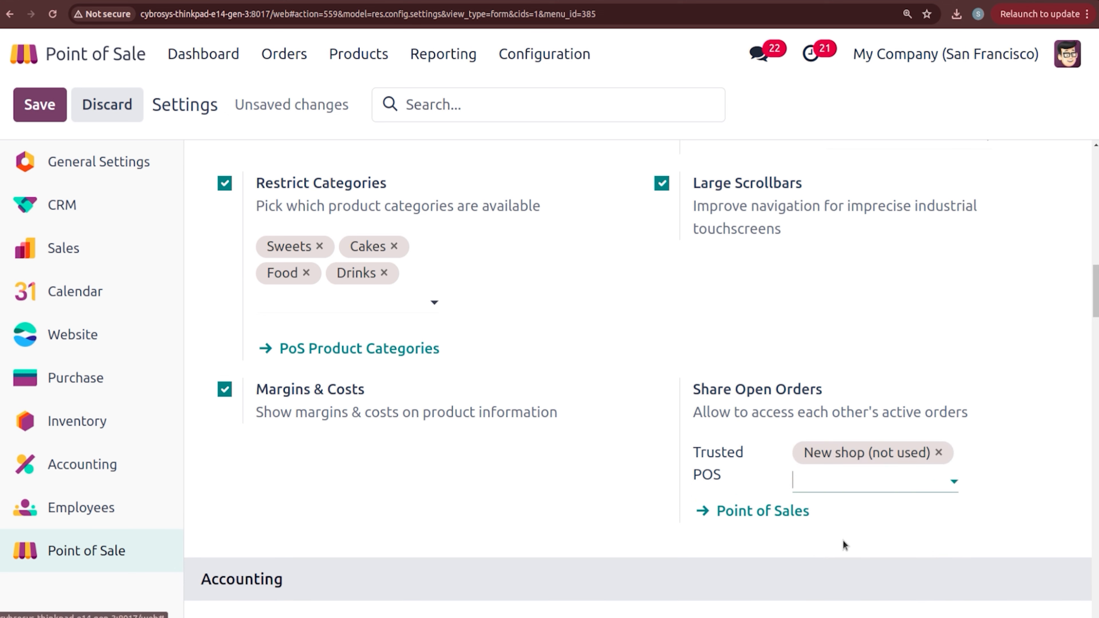
click(33, 103)
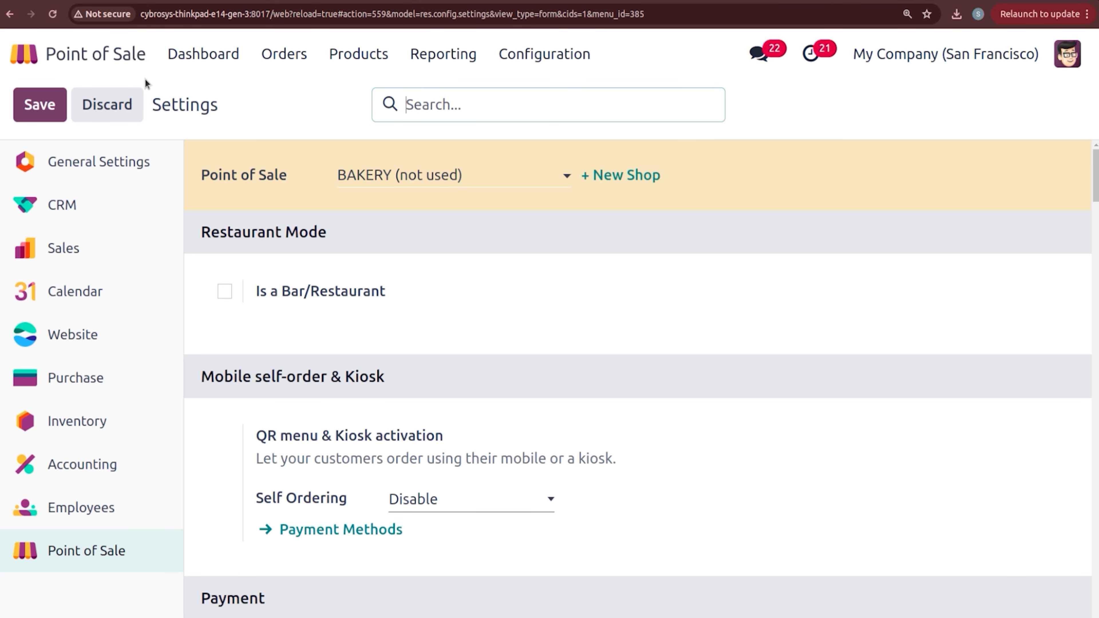
click(232, 63)
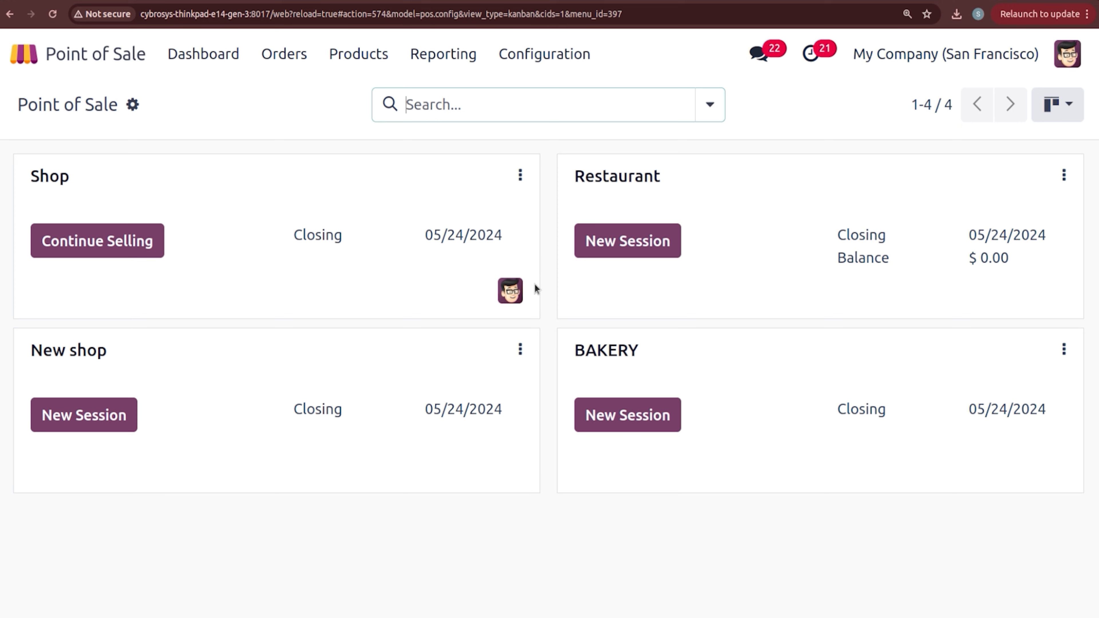
click(23, 53)
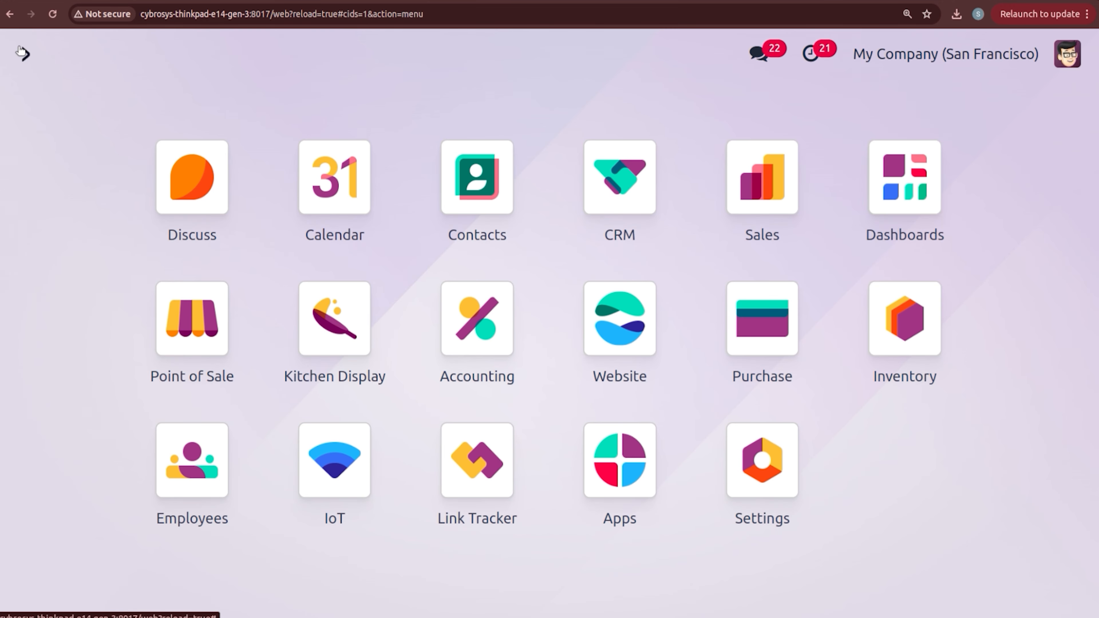
Step: Find the demo employee in Employees and check their PIN Code under HR Settings
text(em)
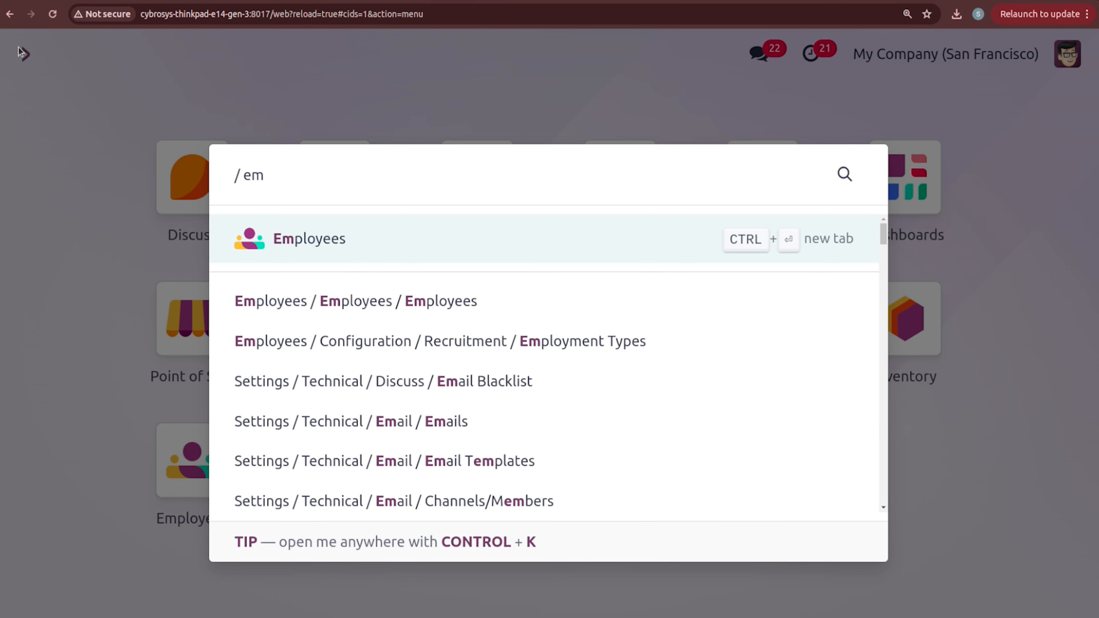
key(Return)
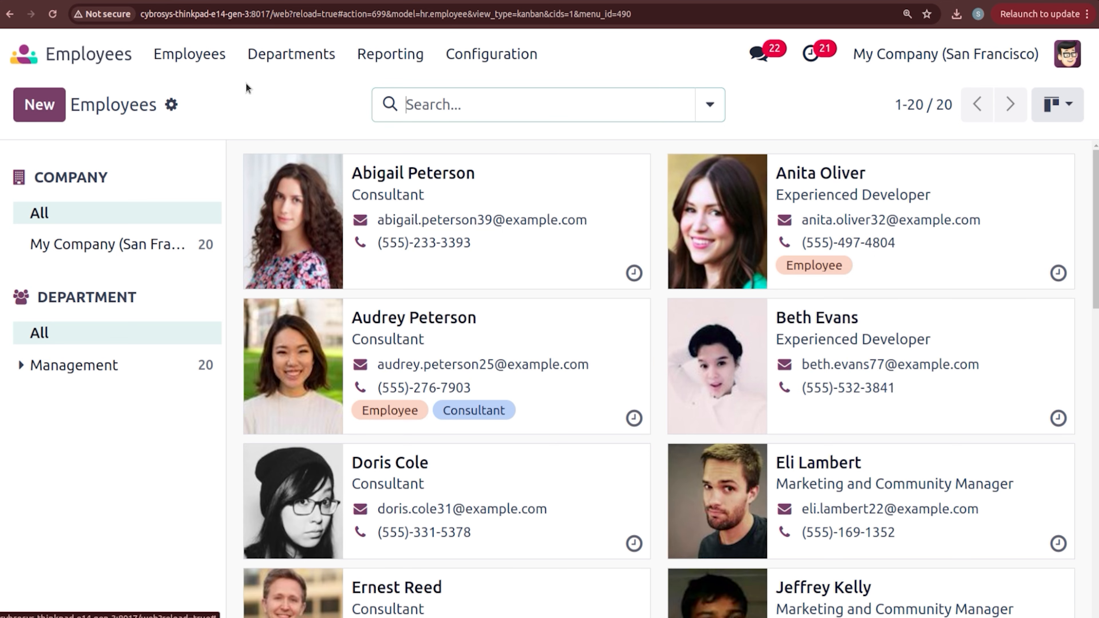
text(demo)
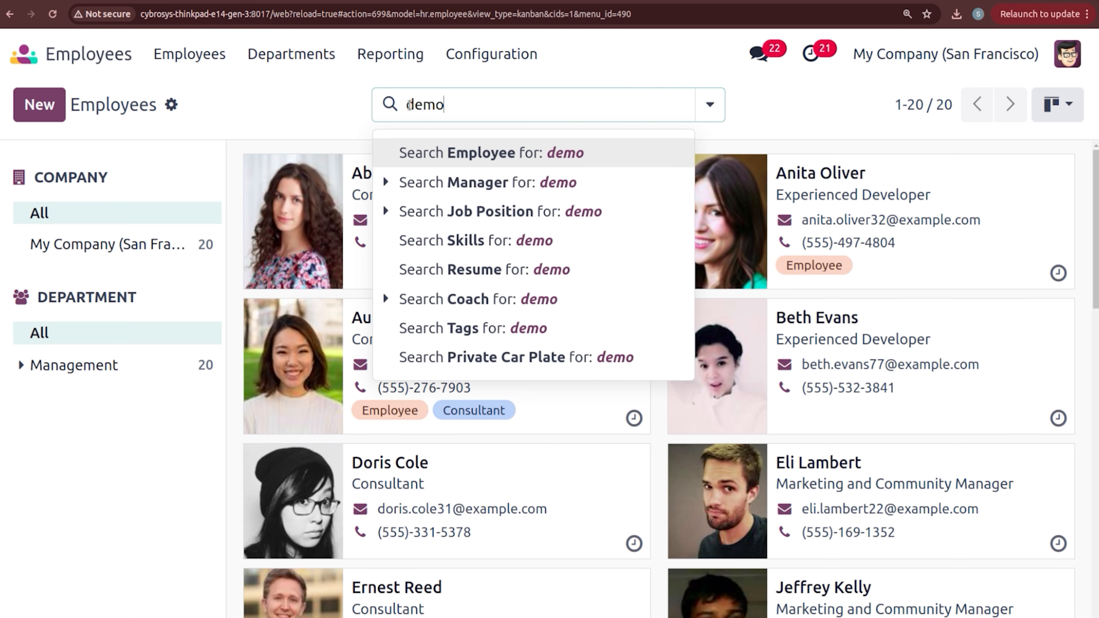
key(Return)
click(466, 242)
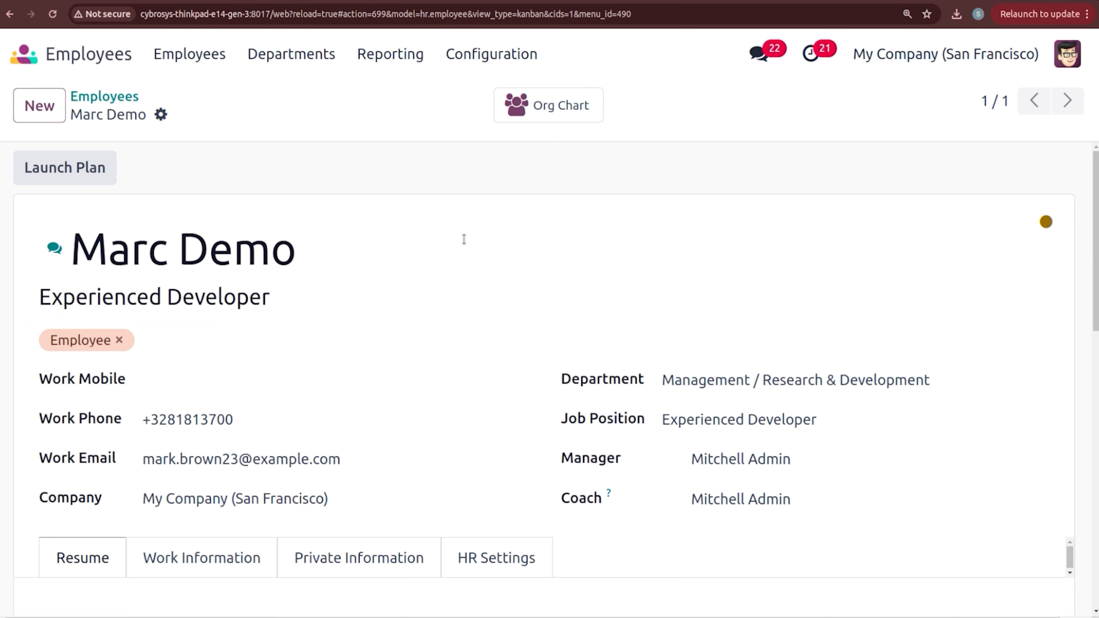
click(502, 559)
scroll(550, 385, down, 6)
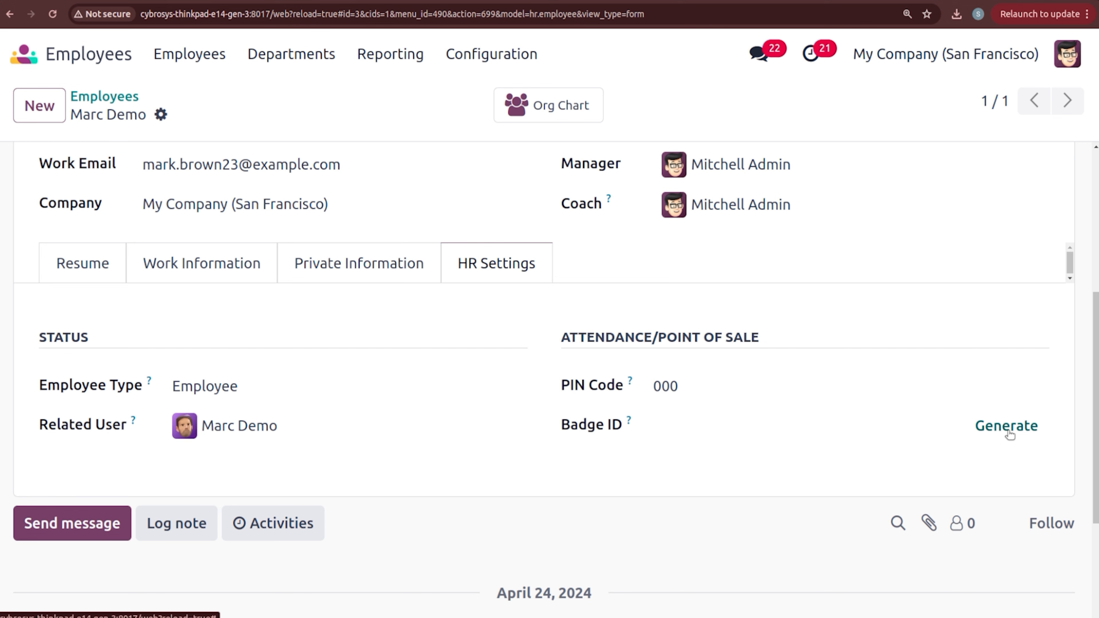
click(19, 55)
Step: Open the PoS Product Categories list in Point of Sale configuration
text(o)
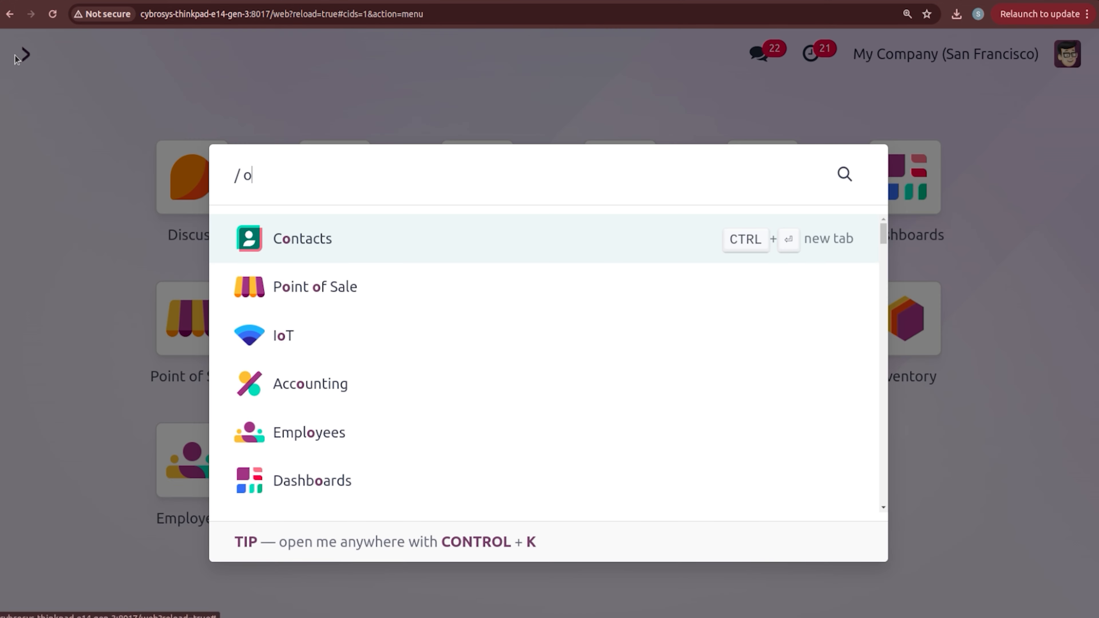
click(285, 293)
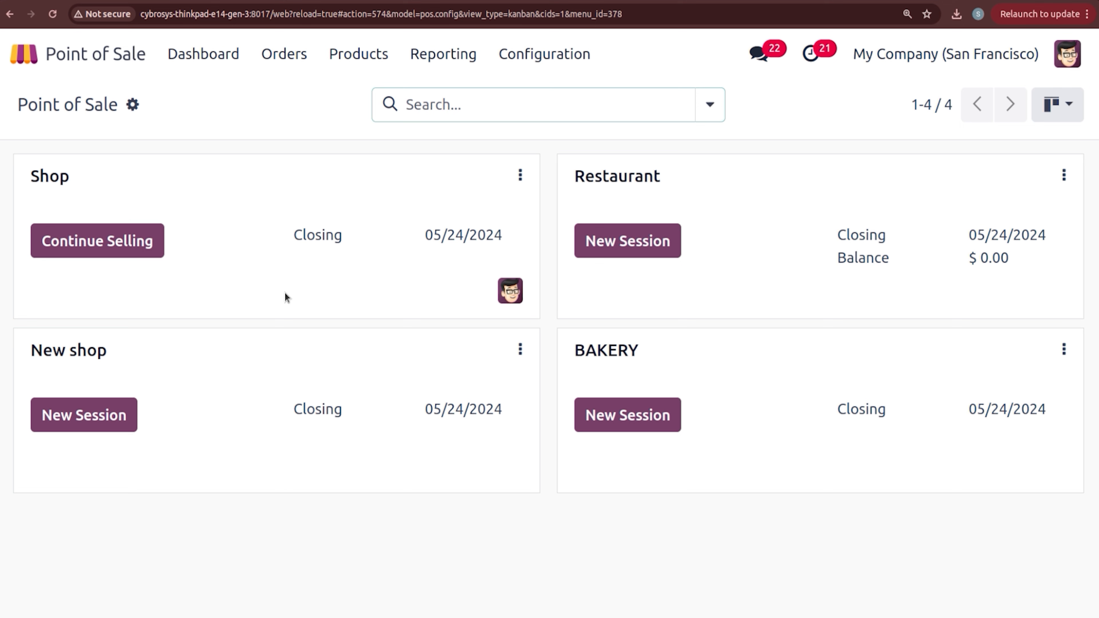
click(554, 54)
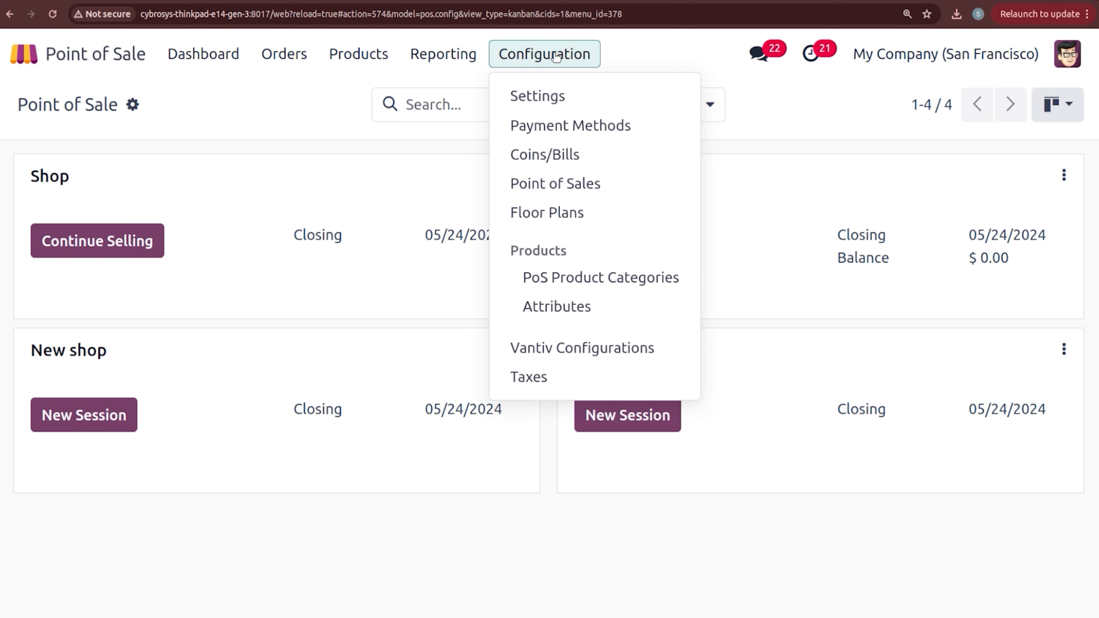
click(592, 270)
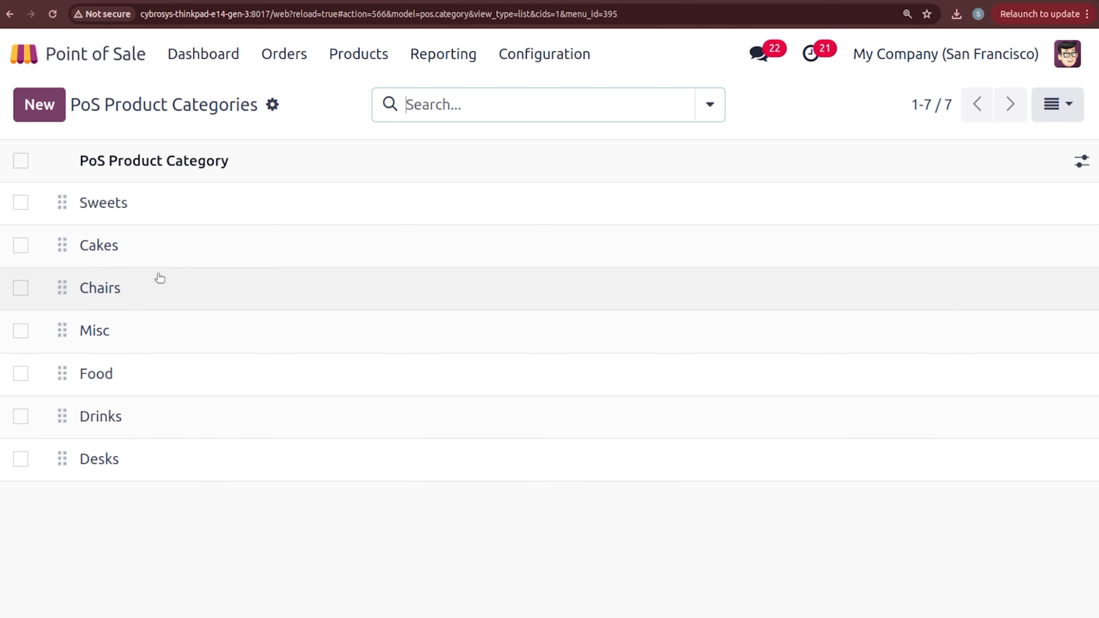
Step: Start a new category, discard it, and open a new BAKERY session from the dashboard
click(59, 118)
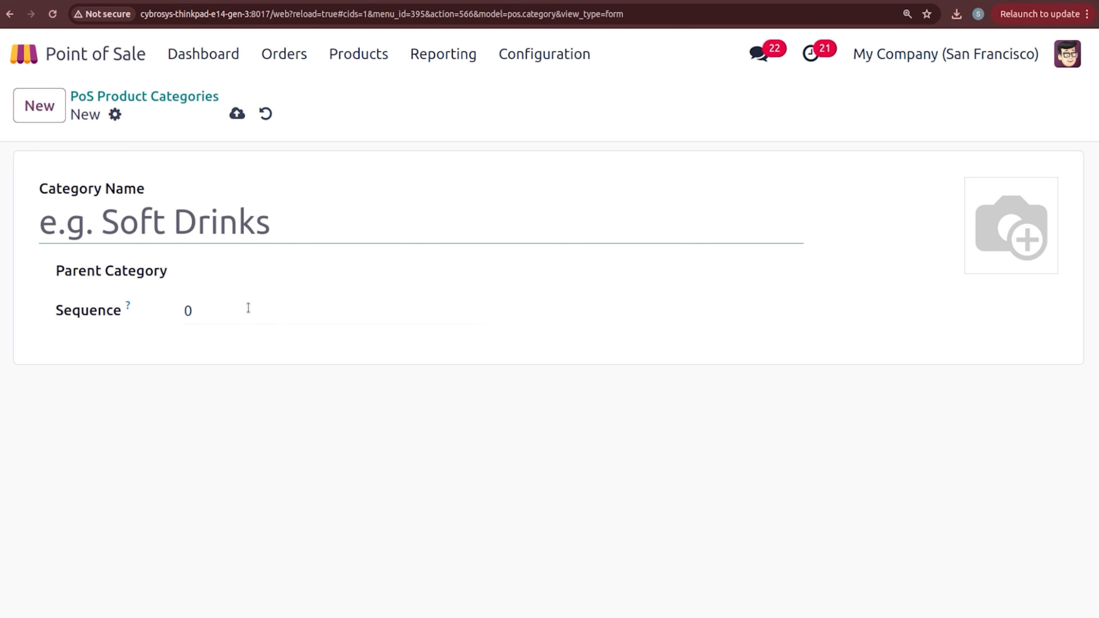
mouse_move(952, 253)
click(266, 115)
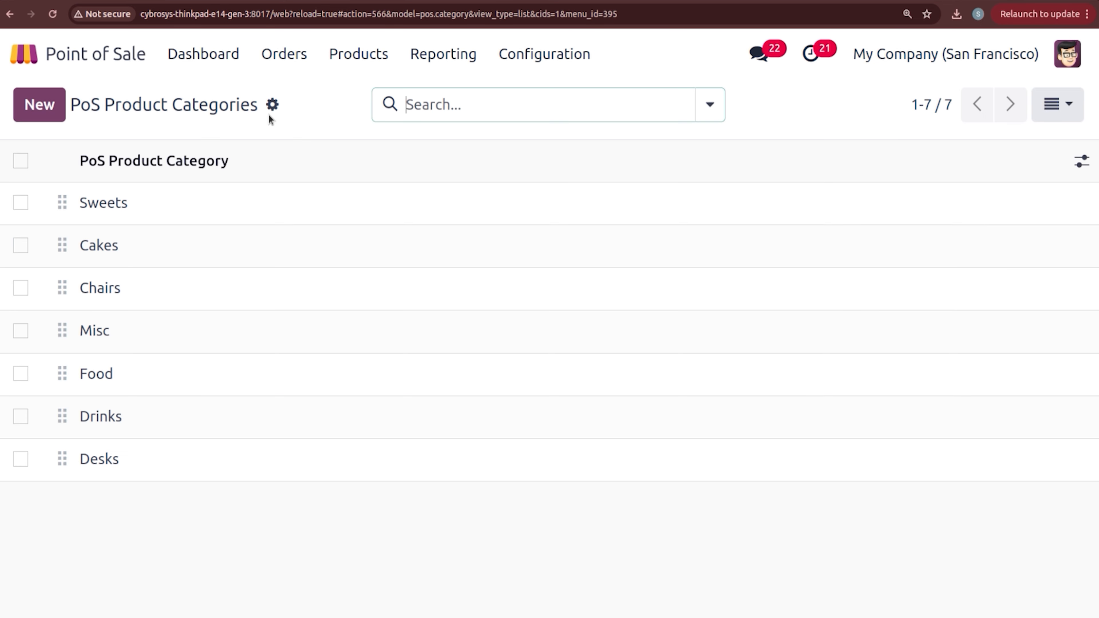
click(195, 52)
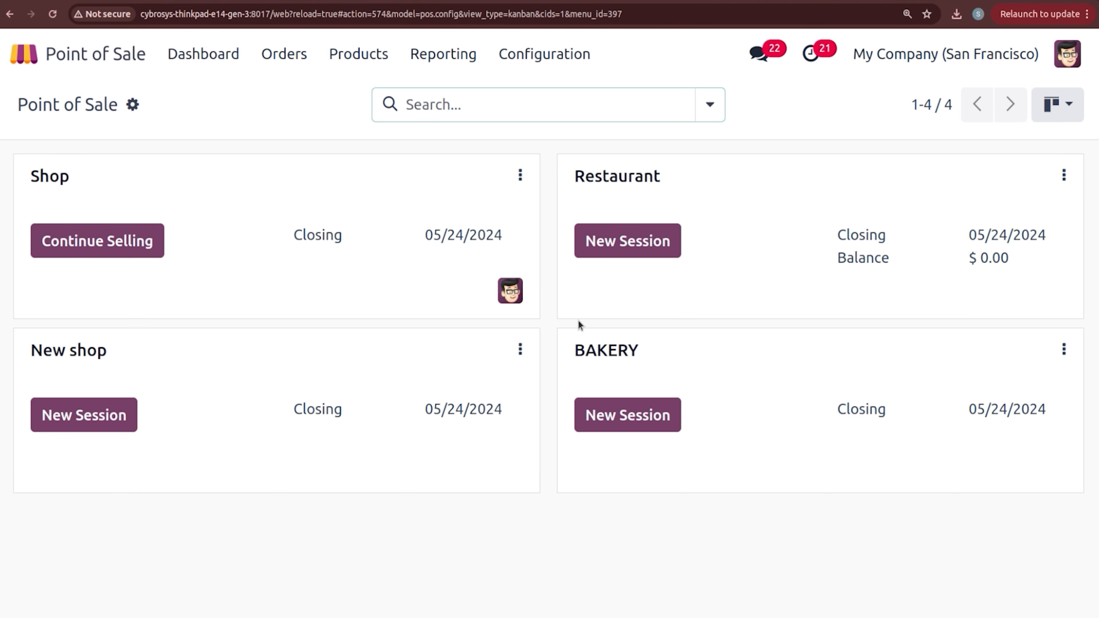
click(631, 412)
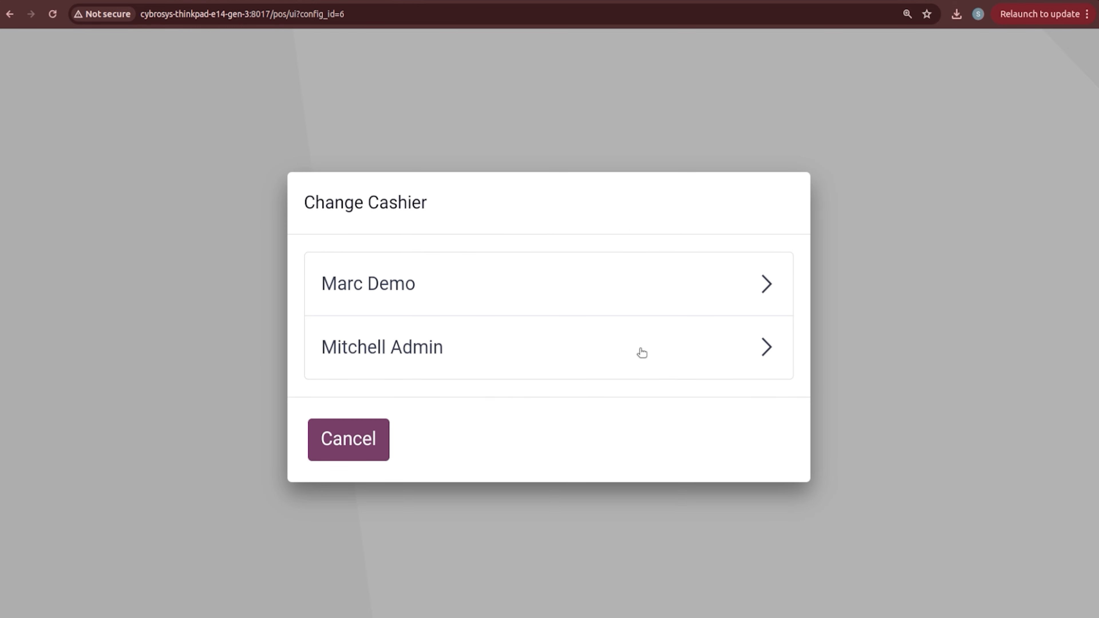
Step: Log in as the demo employee cashier with the PIN and remove the Chocolate line
click(584, 297)
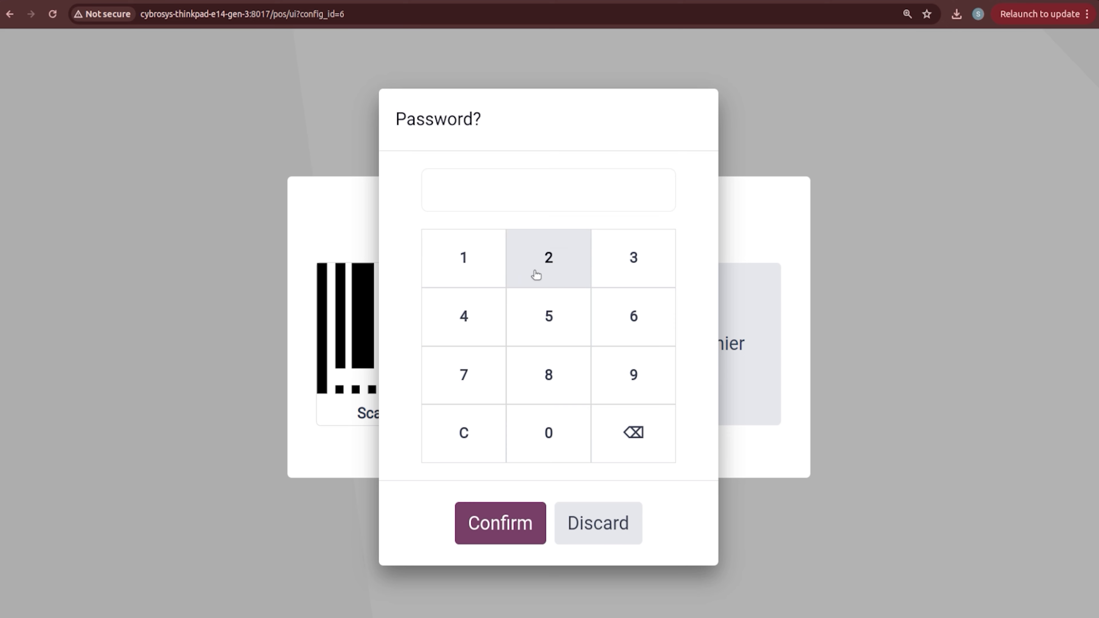
click(547, 450)
click(525, 522)
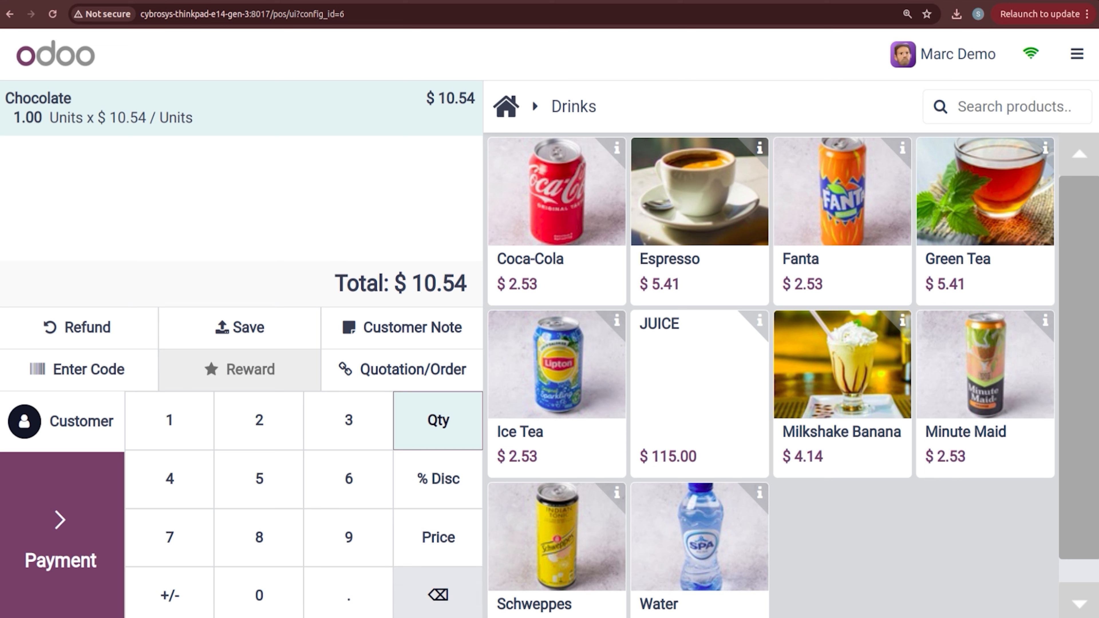
click(438, 594)
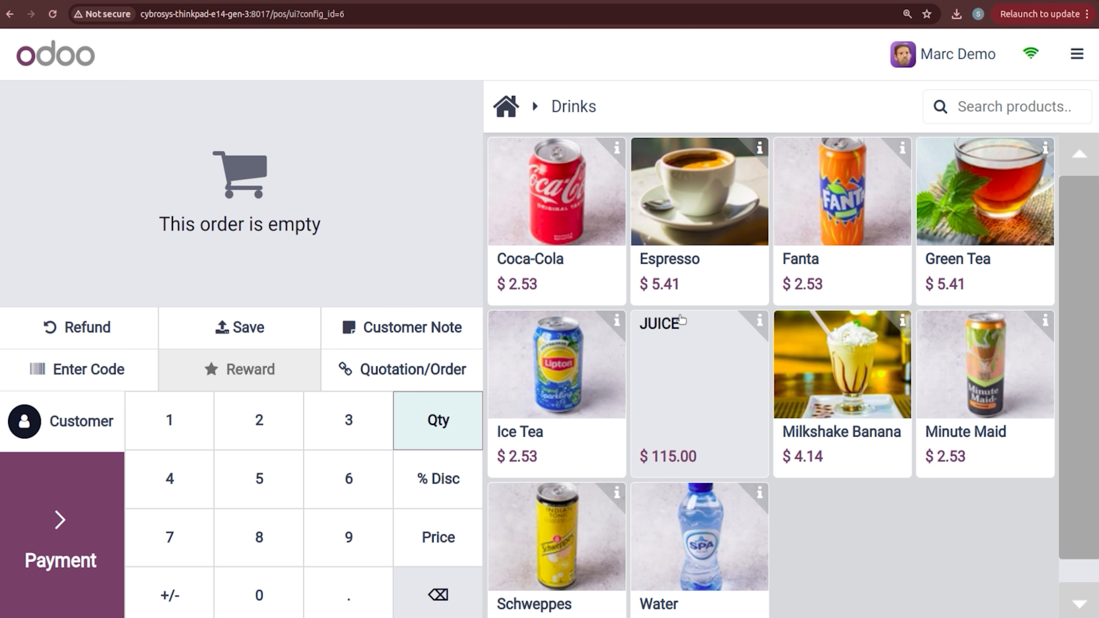
Step: Browse the Cakes category, return to all products, and check Almond's info ($95.00 cost, 5% margin)
click(506, 106)
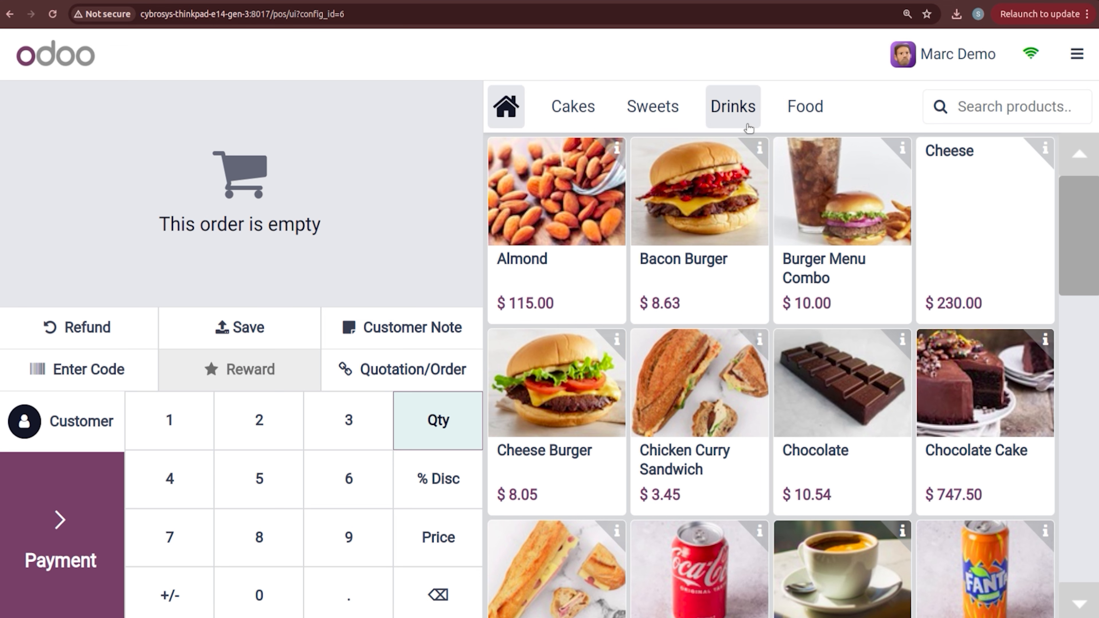
click(573, 104)
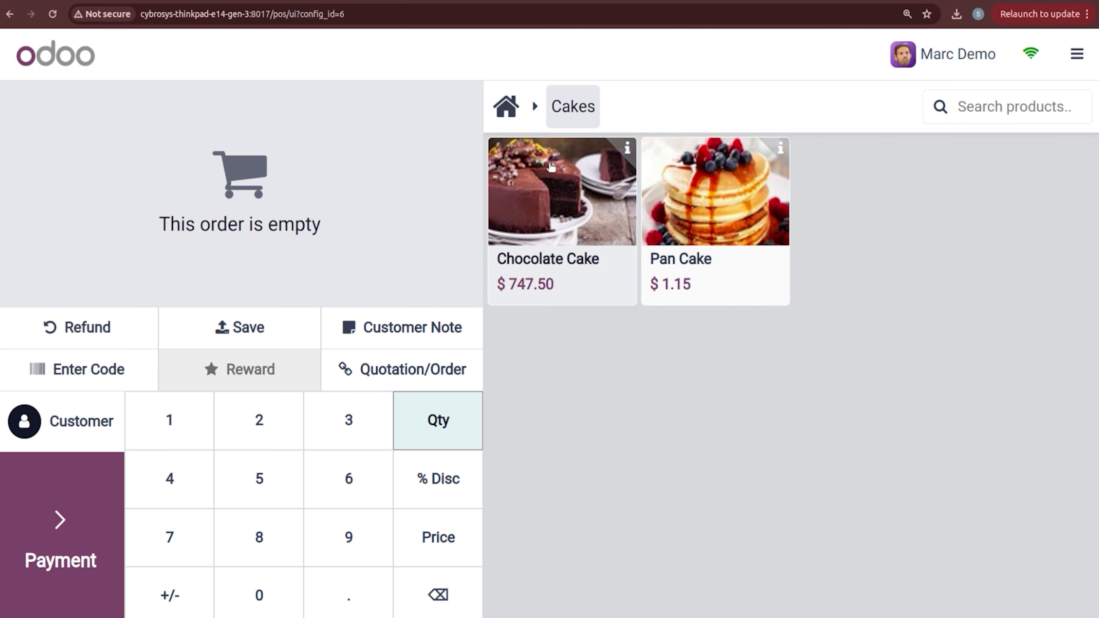
click(515, 118)
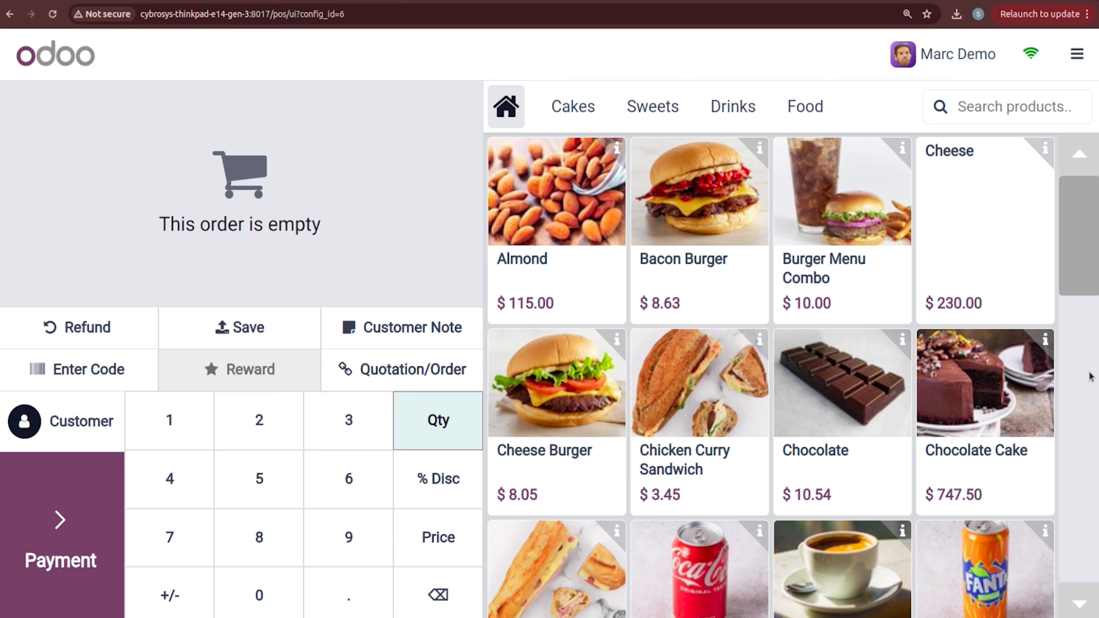
click(617, 148)
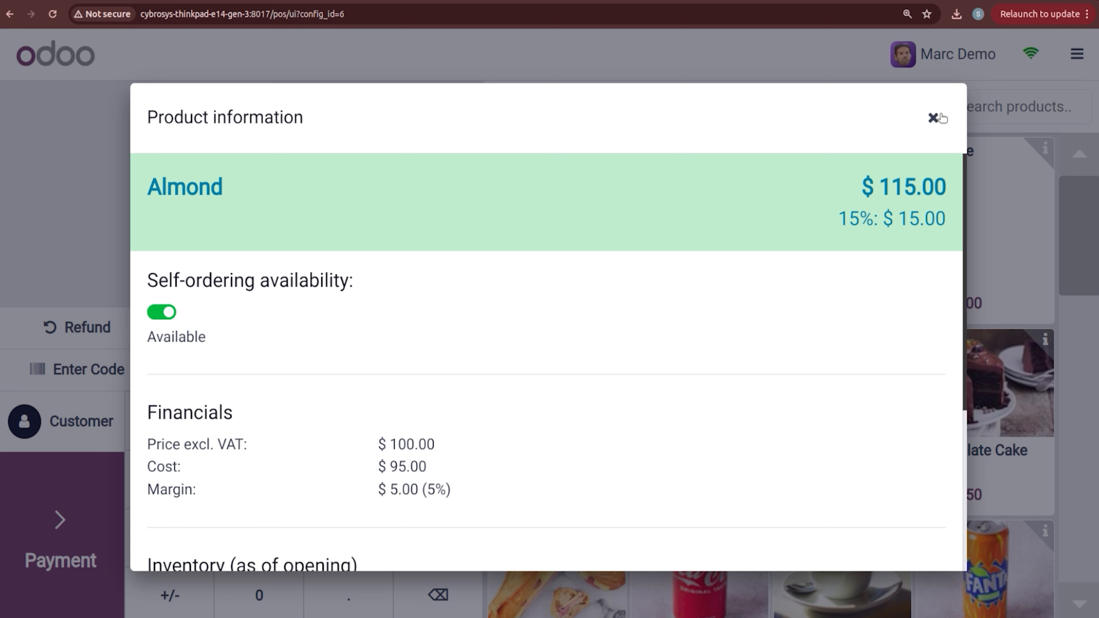
click(933, 116)
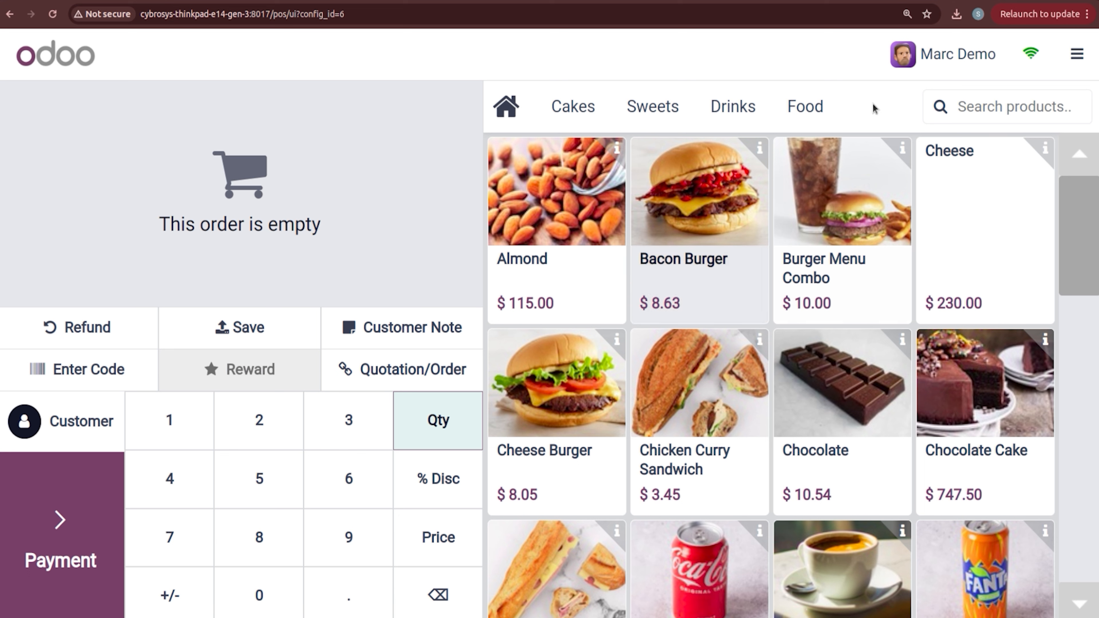
Step: Glance at the session orders, switch the cashier to the administrator, and start a new empty order
click(1077, 54)
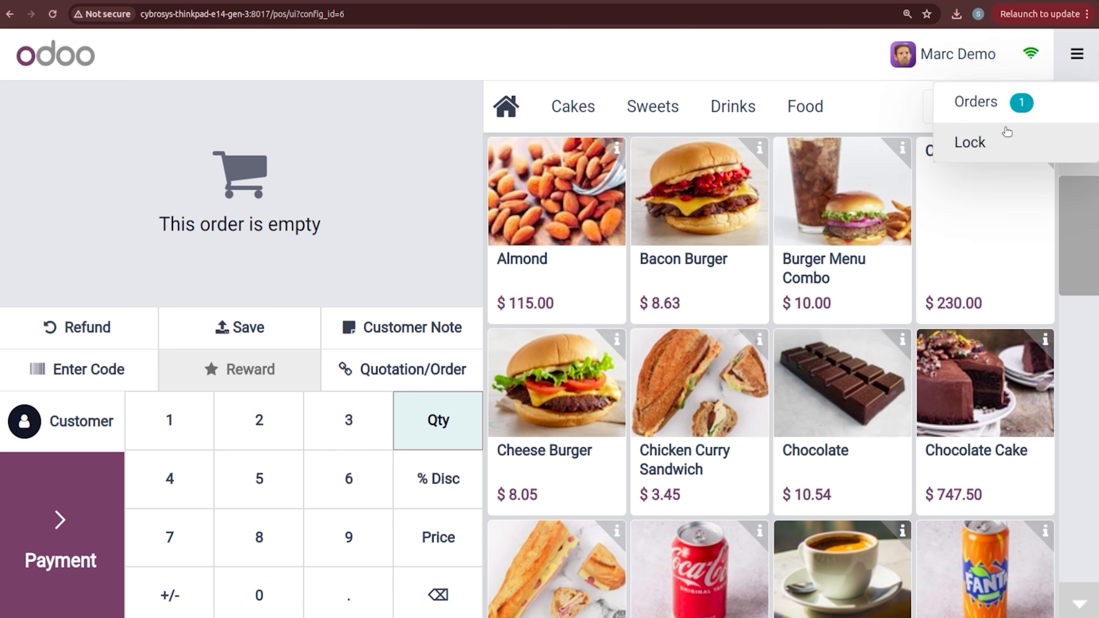
click(1036, 111)
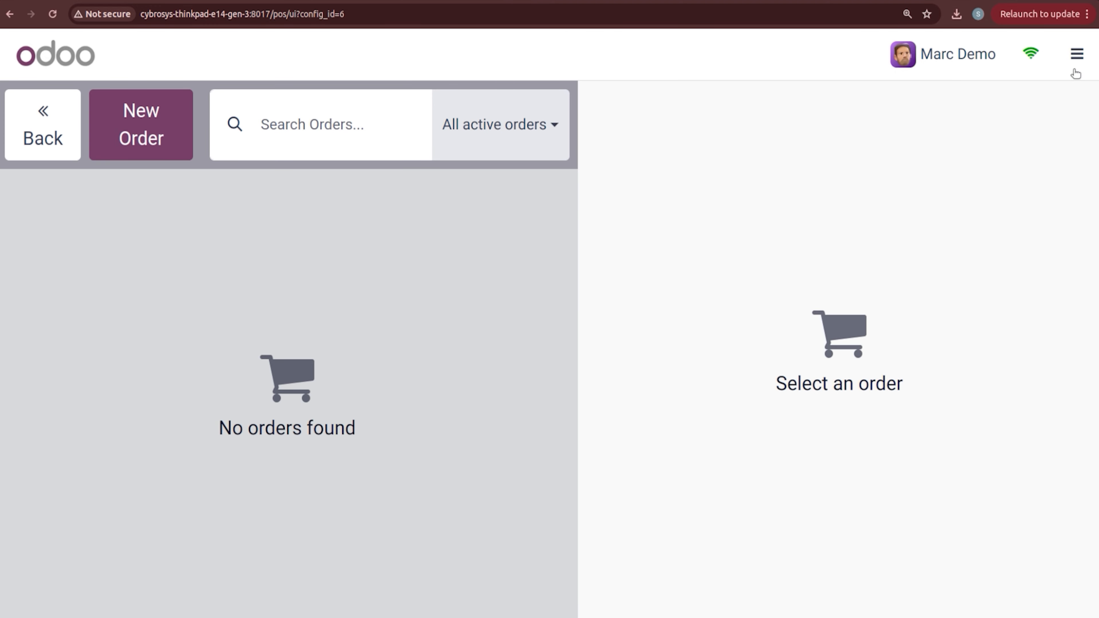
click(954, 57)
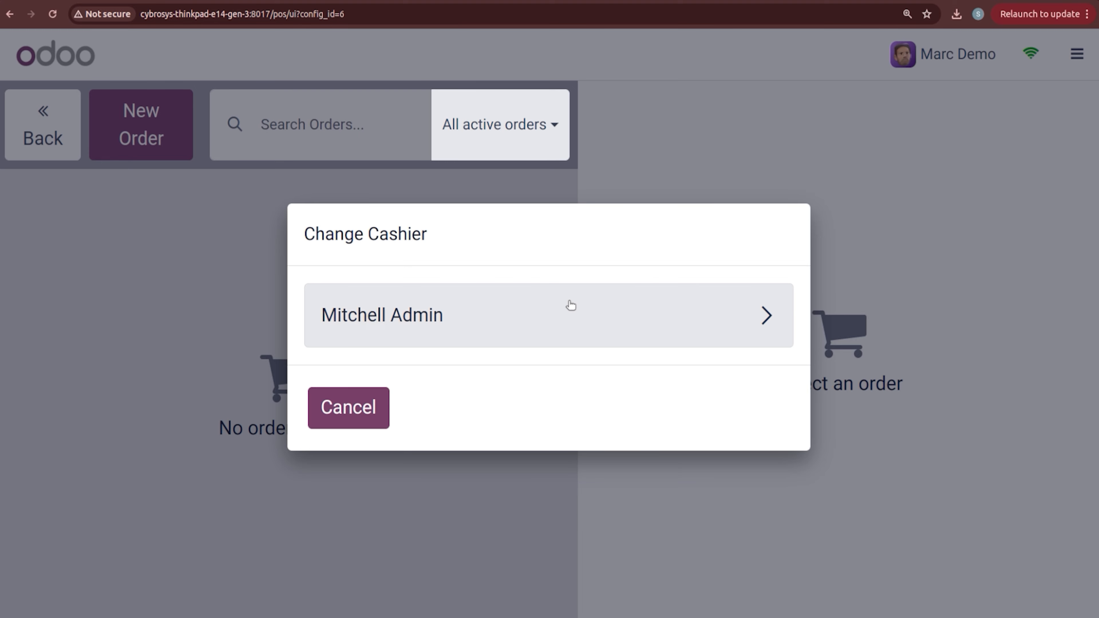
click(570, 305)
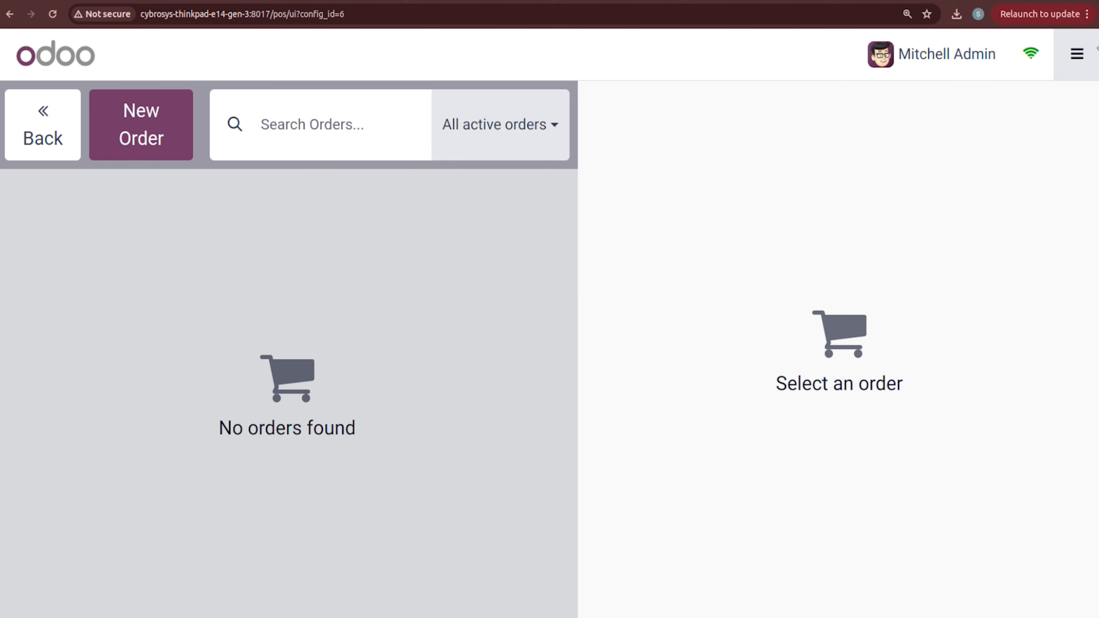
click(1077, 54)
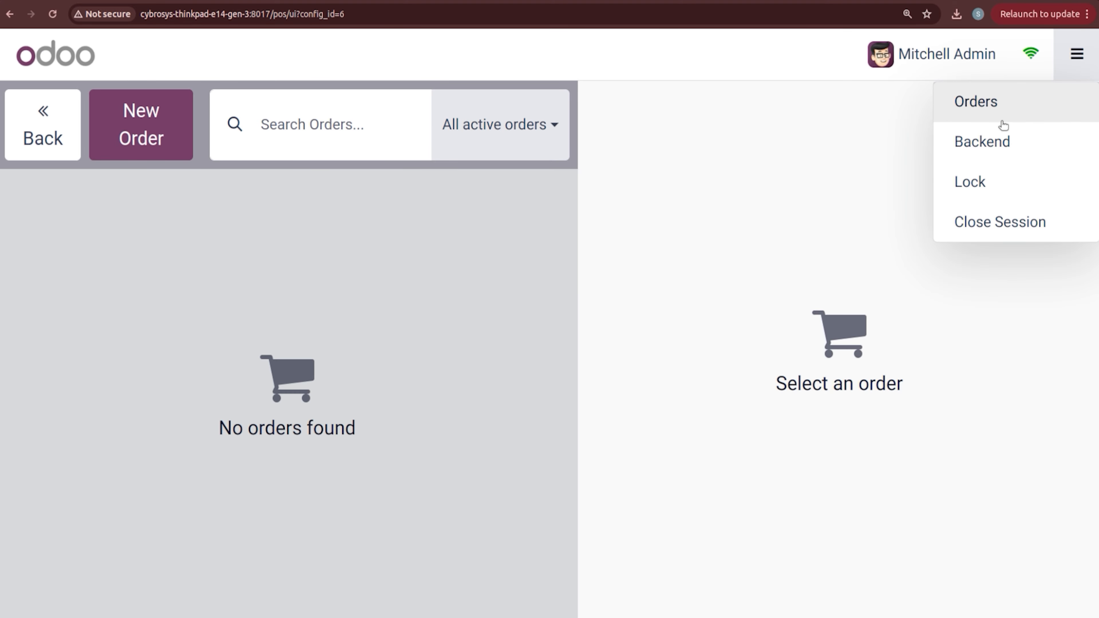
click(803, 165)
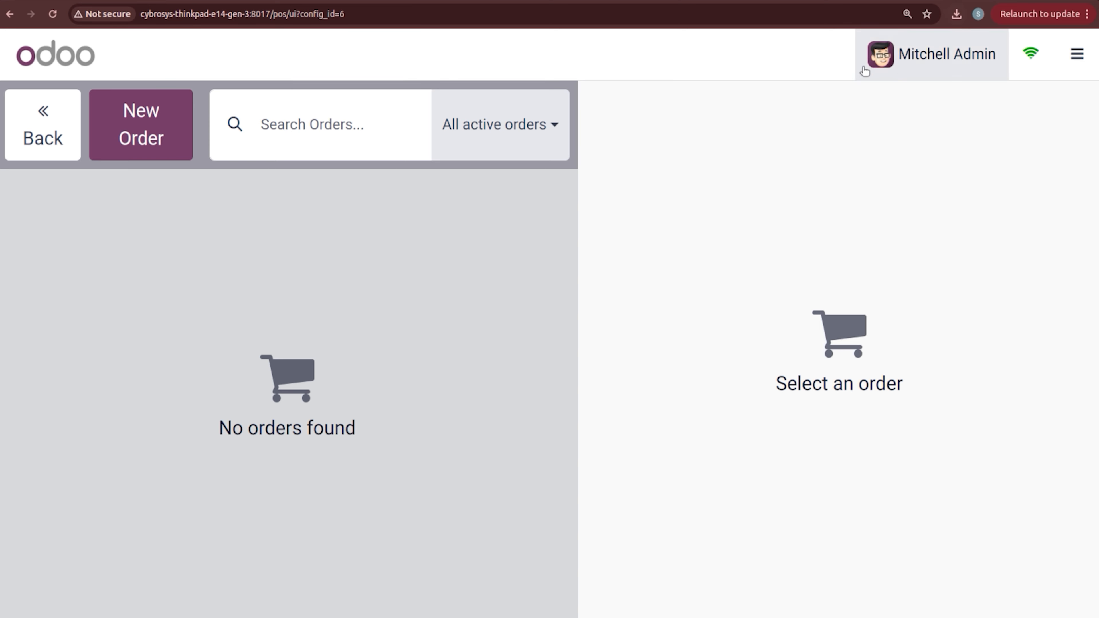
click(135, 135)
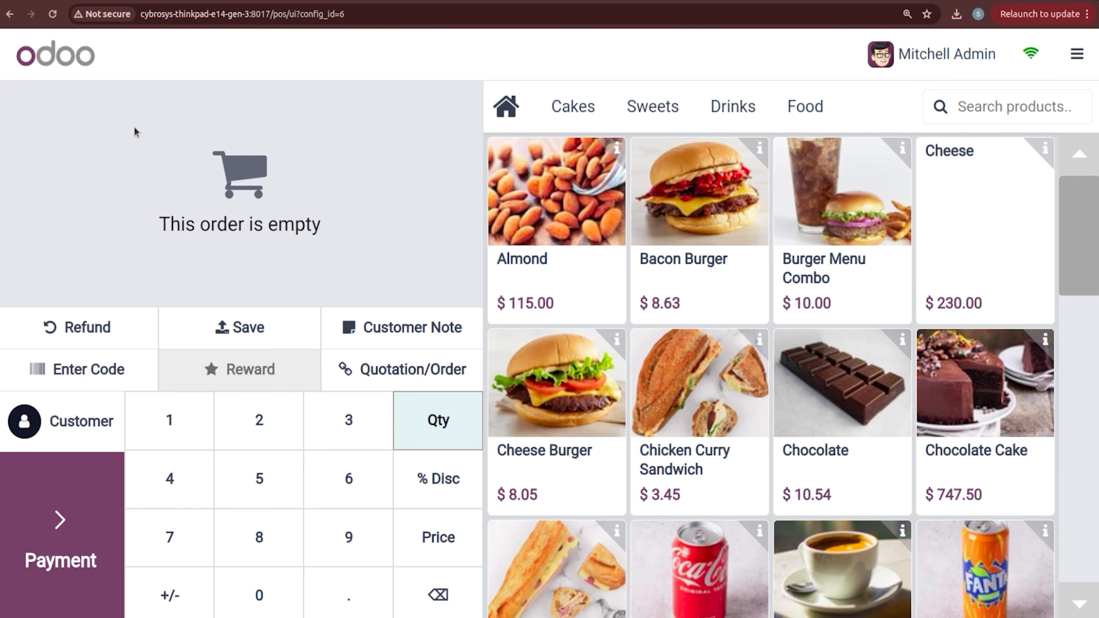
Step: Order 3 Bacon Burgers at a 28.75 unit price ($86.25 total) and save it for later
click(671, 246)
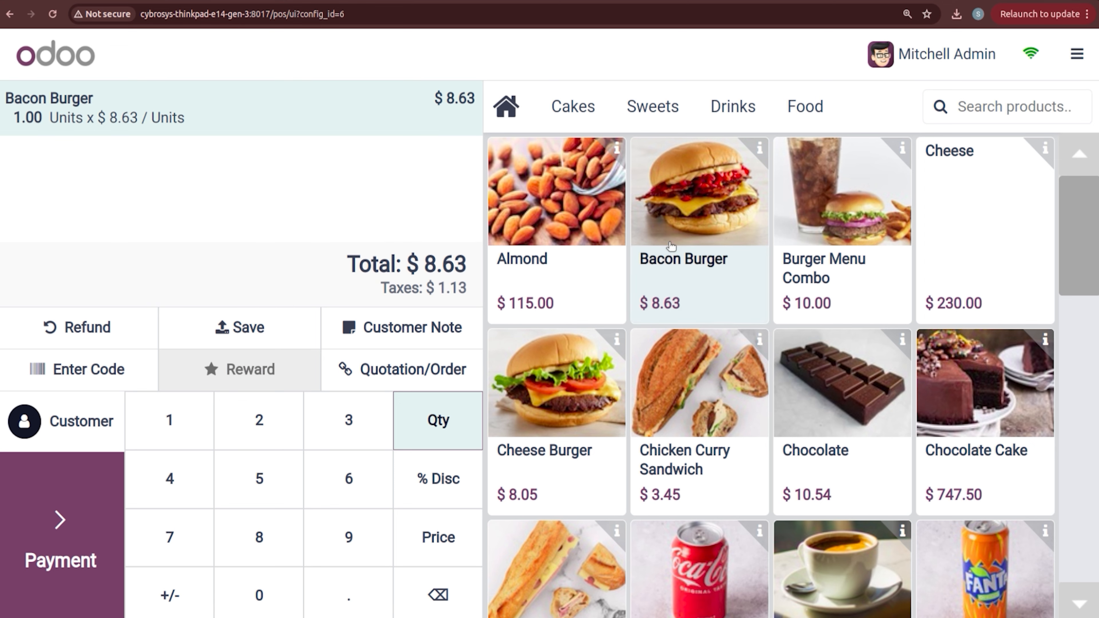
click(672, 246)
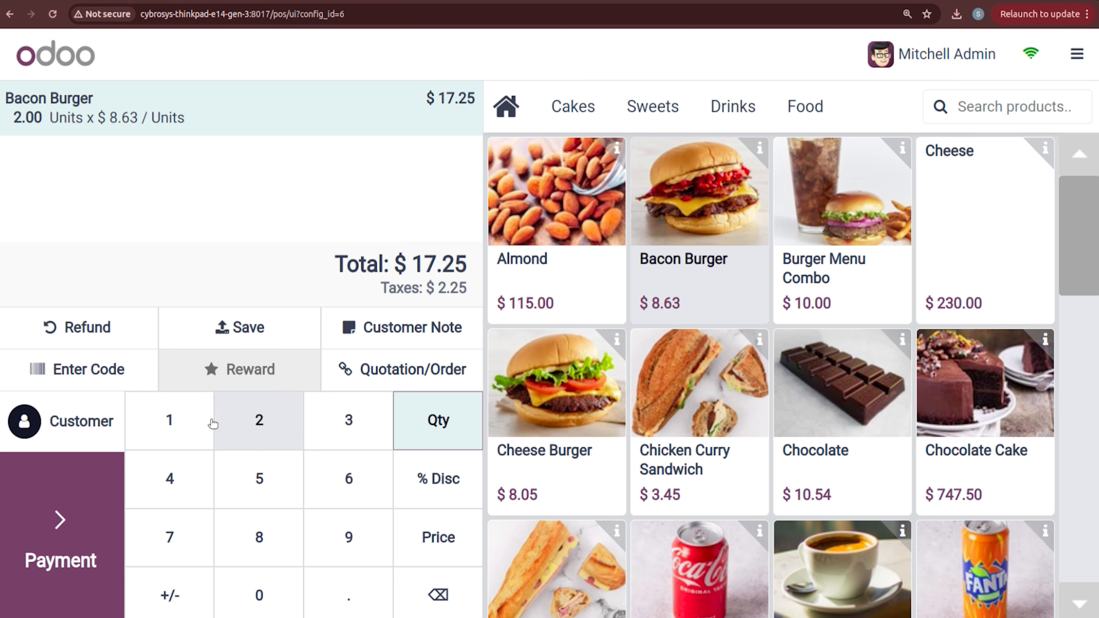
click(312, 432)
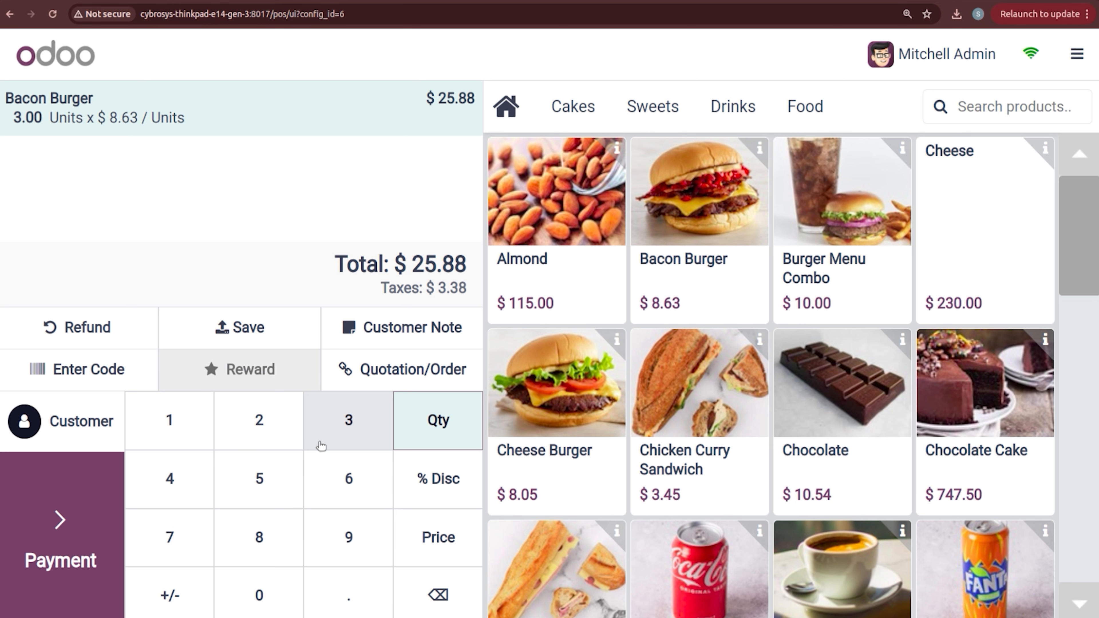
click(426, 482)
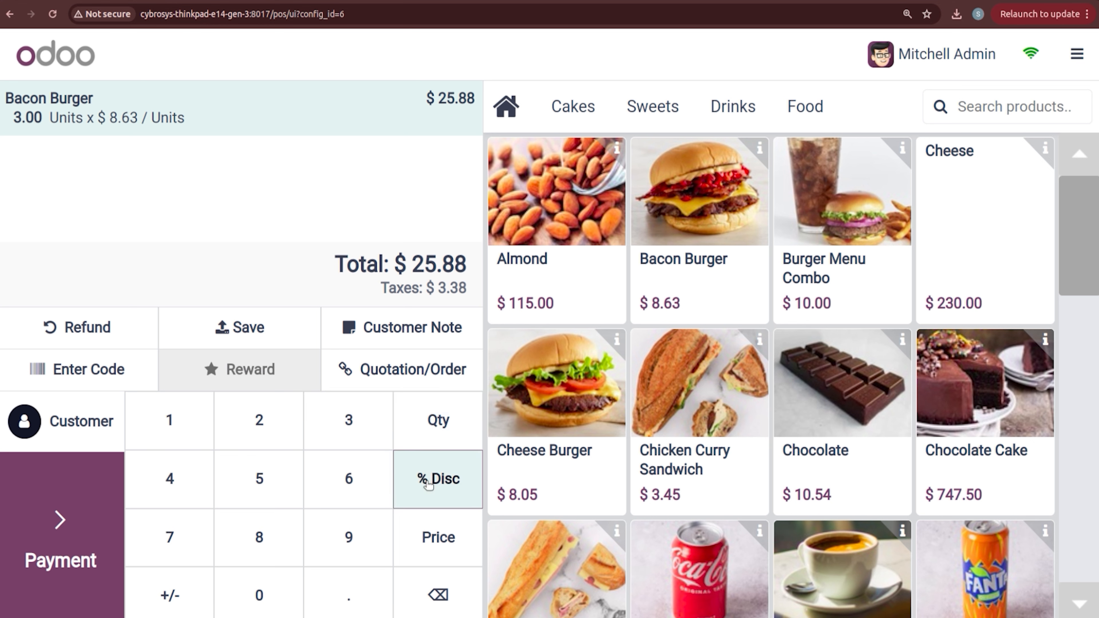
click(437, 529)
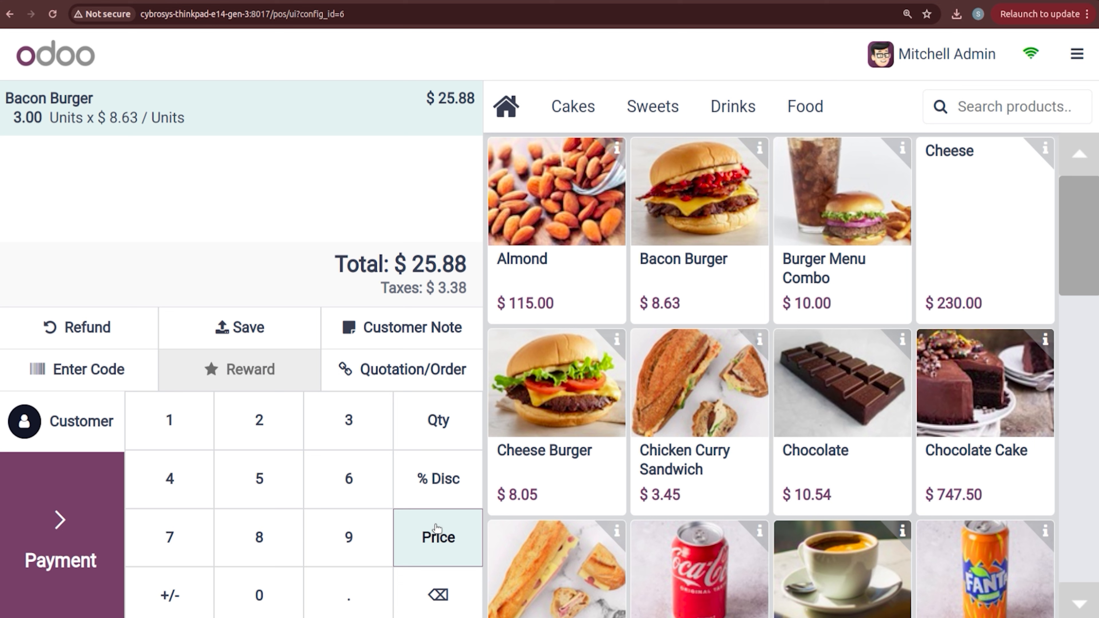
text(2.3)
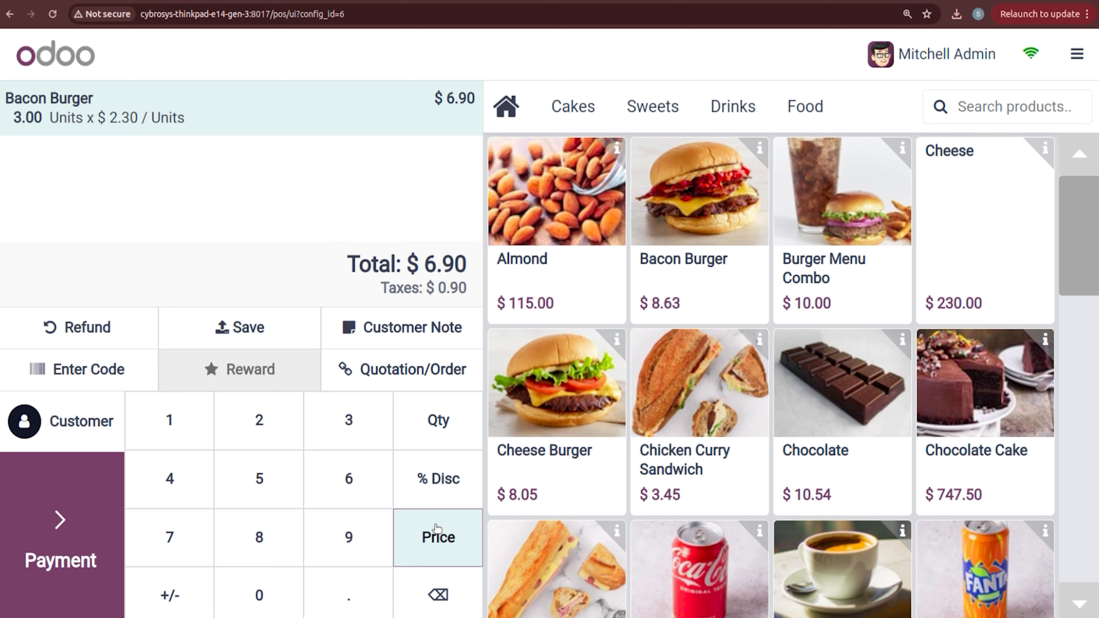
text(5)
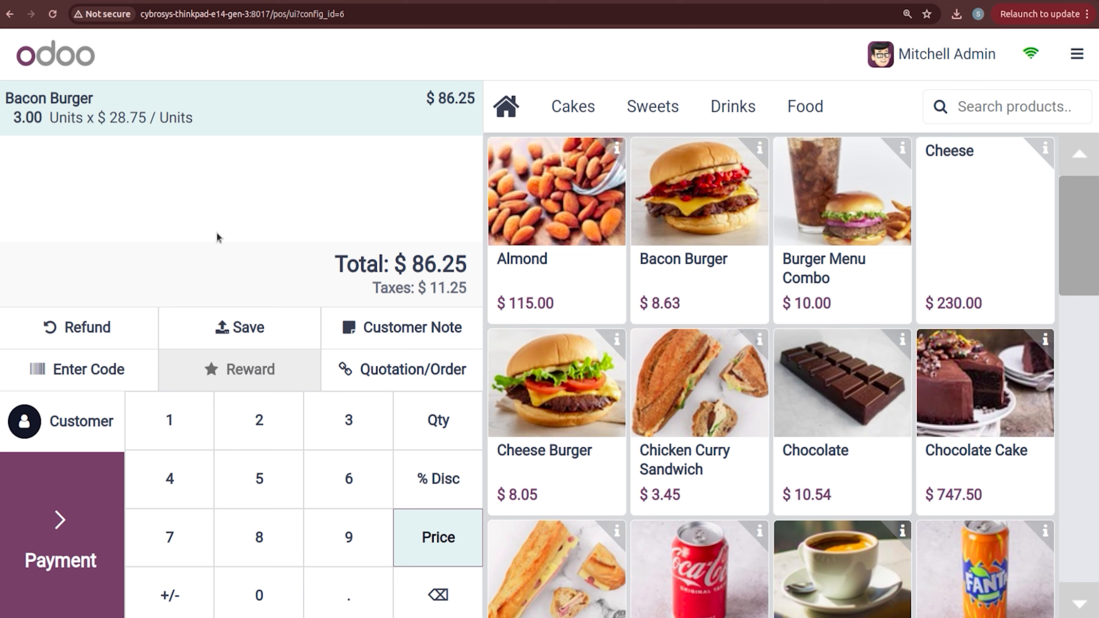
click(243, 320)
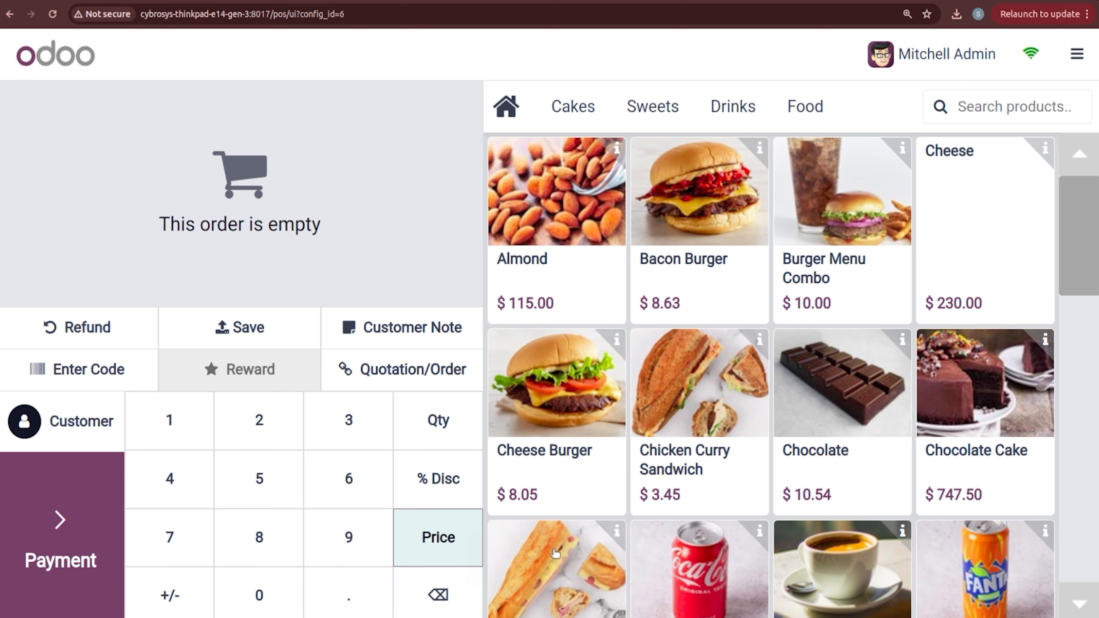
Step: Delete the empty order 603 from the orders list
click(1076, 54)
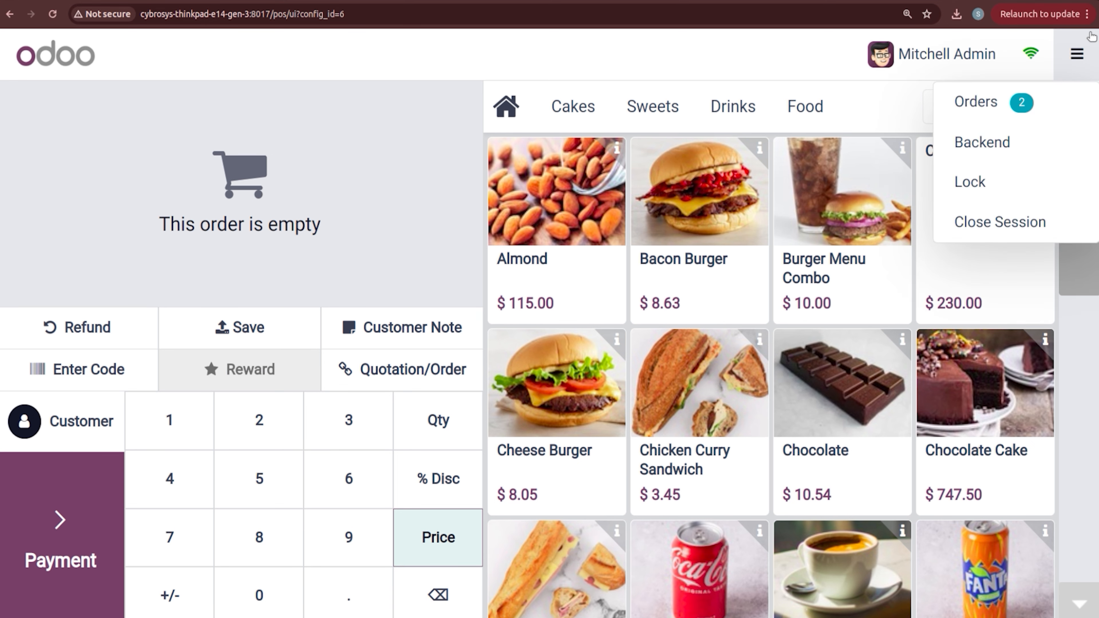
click(1059, 100)
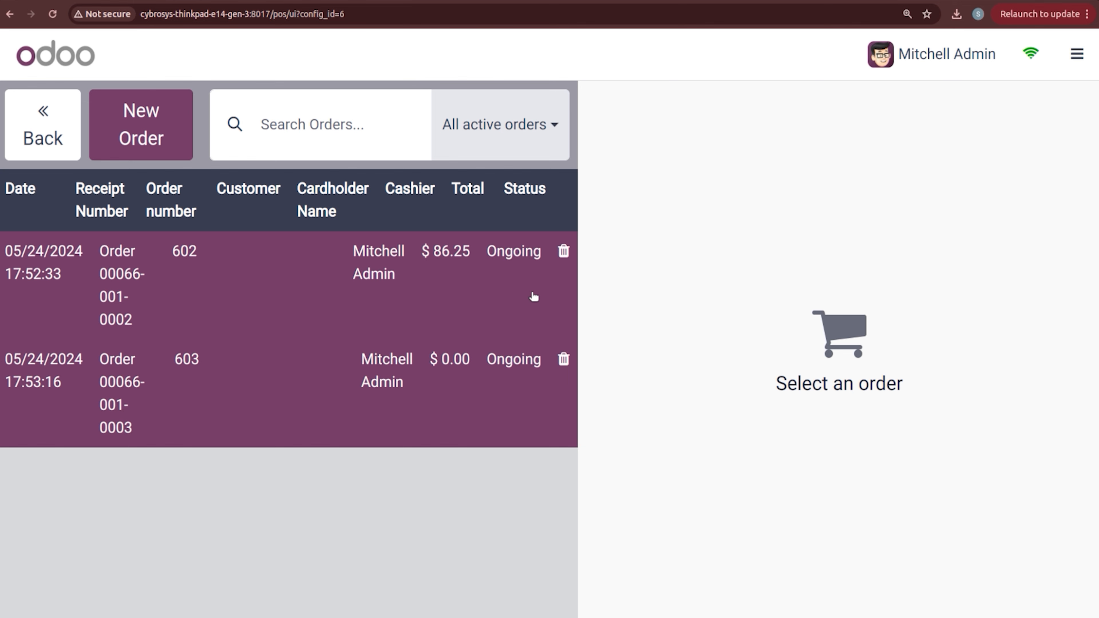
click(564, 360)
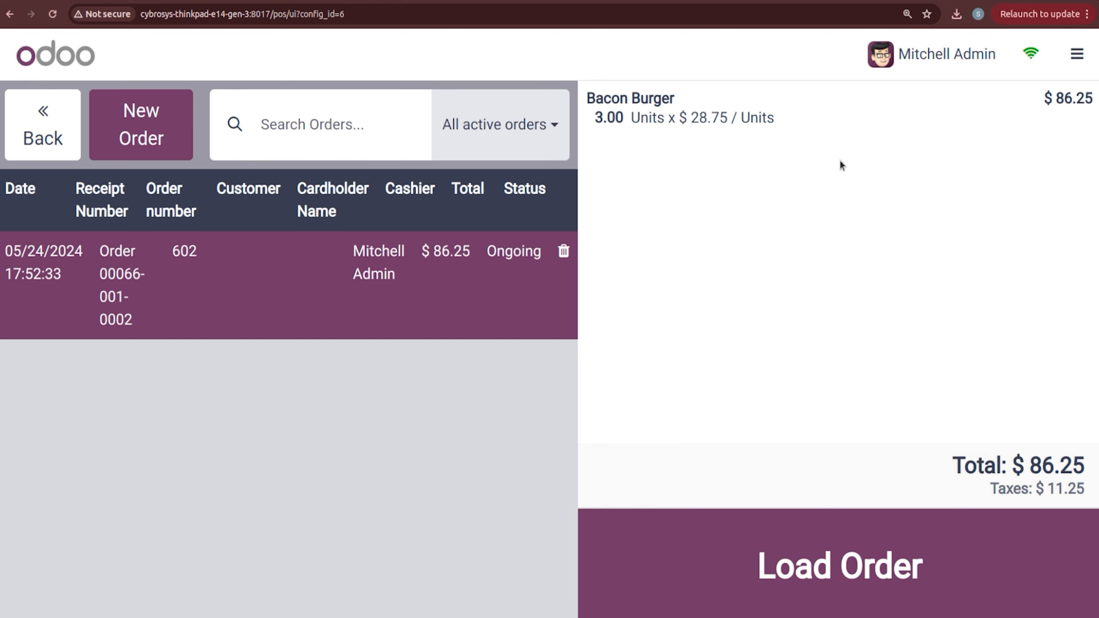
Step: Attempt to close the session, dismiss the draft-order error, and switch to the Odoo backend
click(1077, 54)
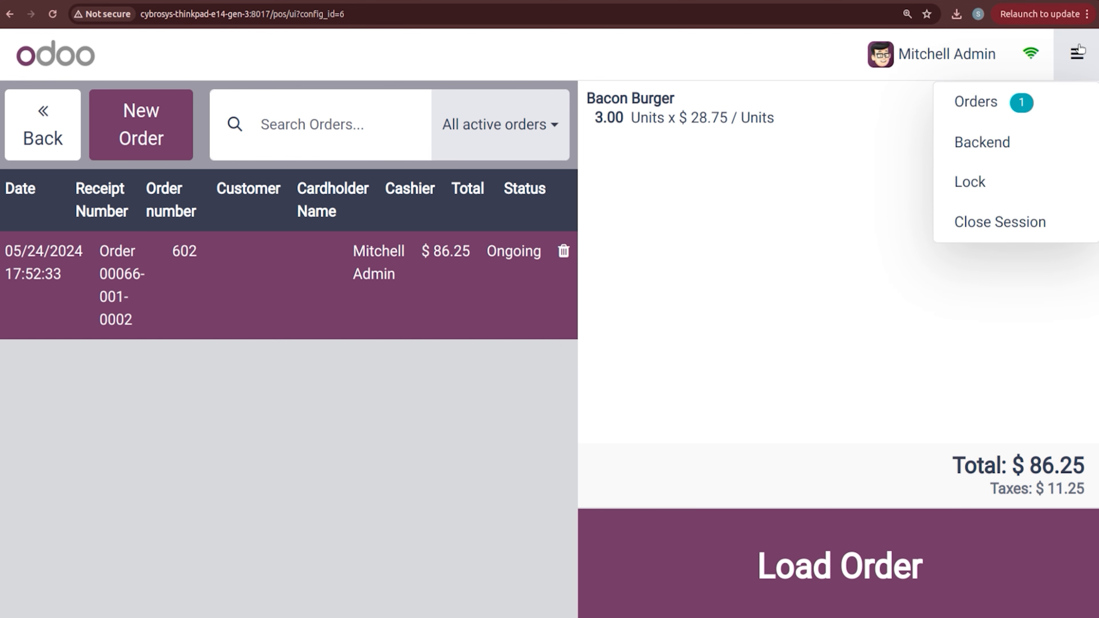
click(1044, 220)
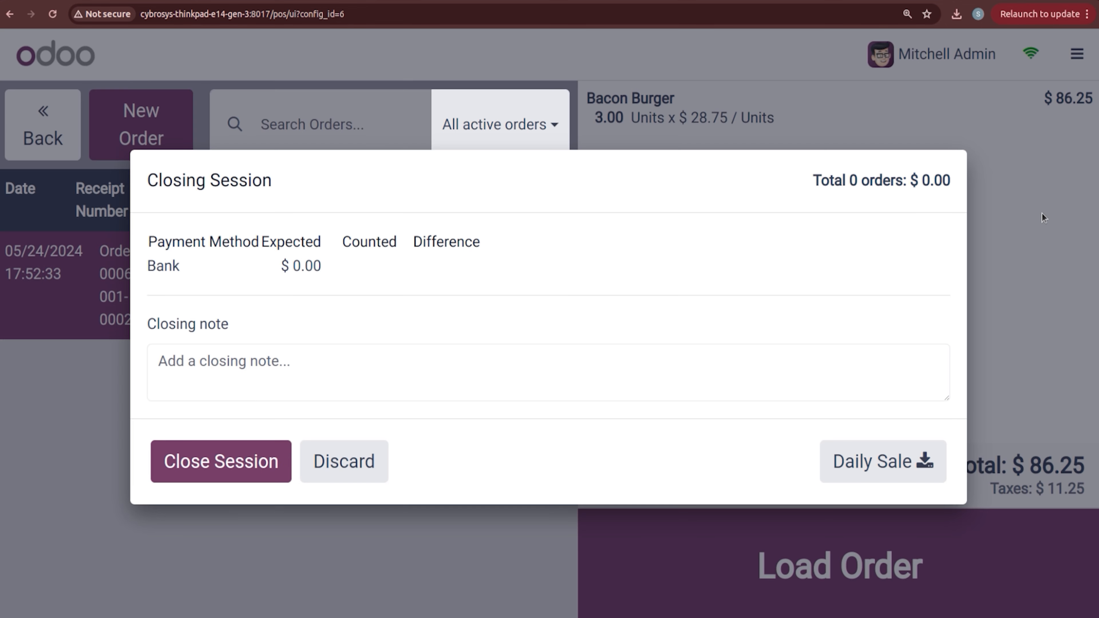
click(237, 451)
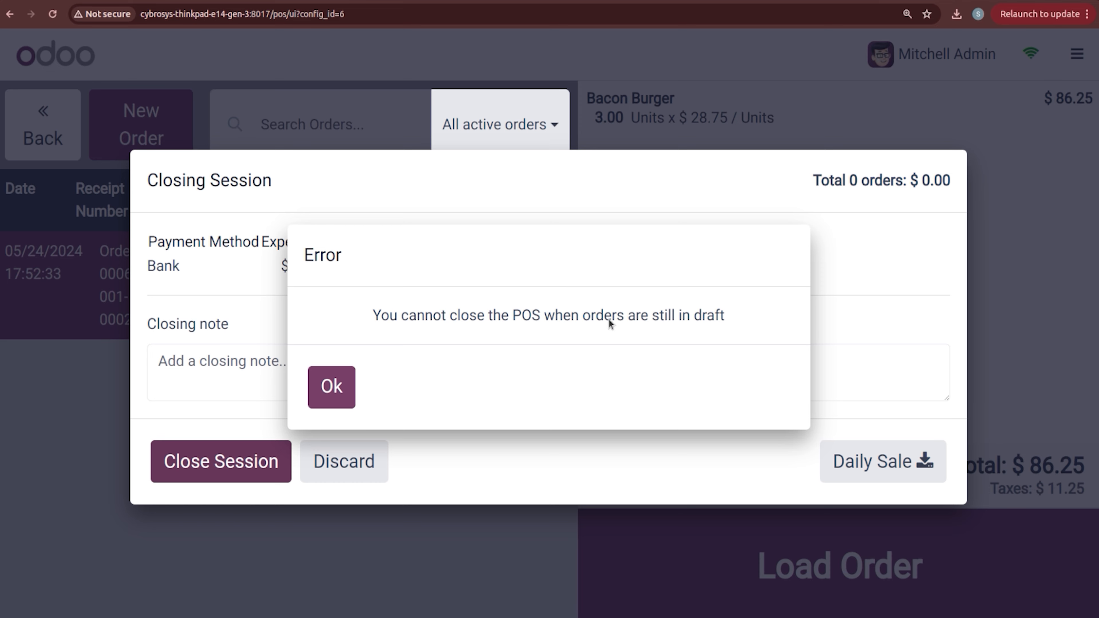
click(331, 386)
click(341, 461)
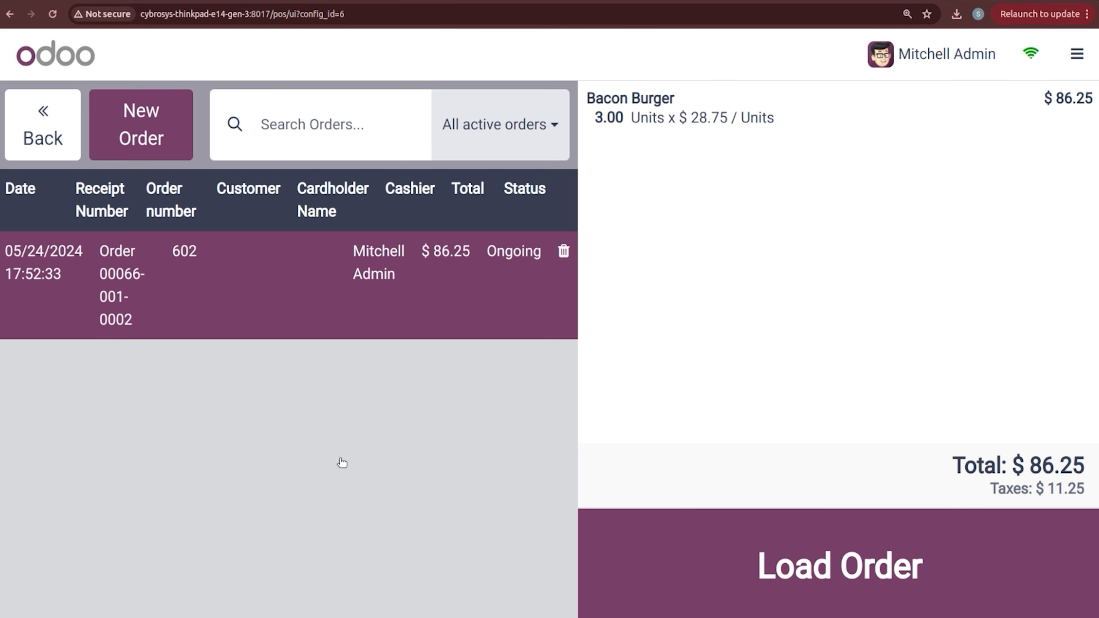
click(1079, 55)
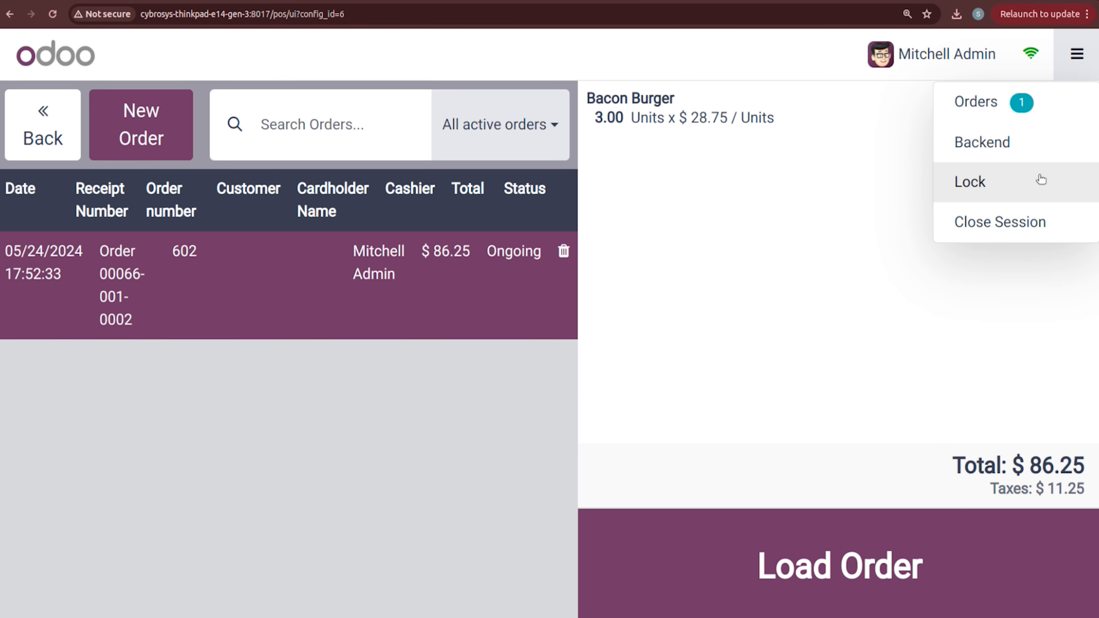
click(1040, 156)
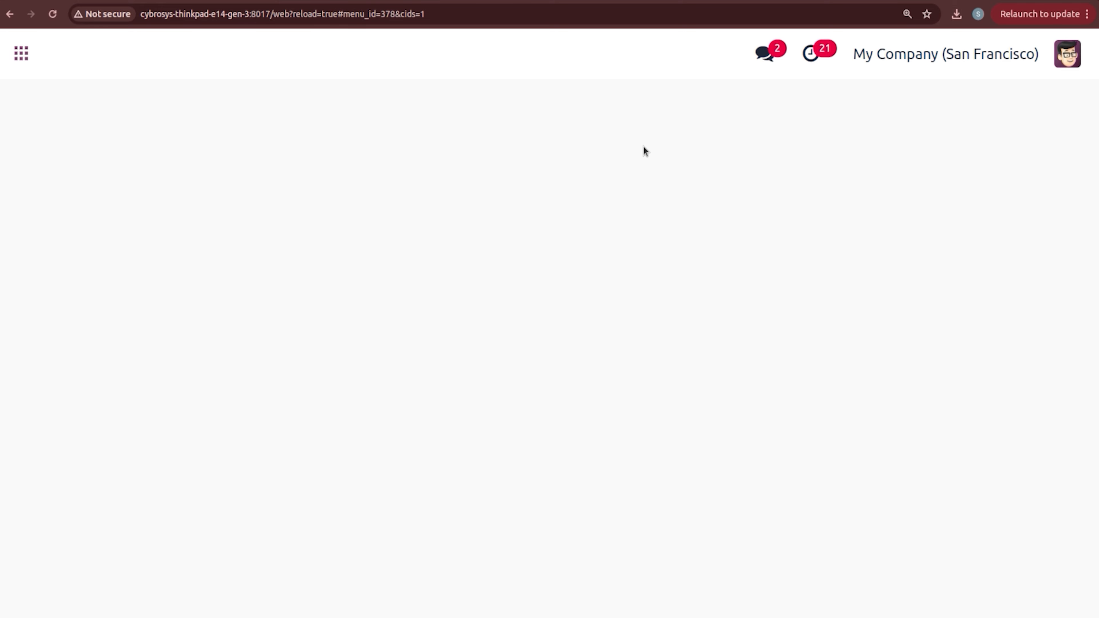
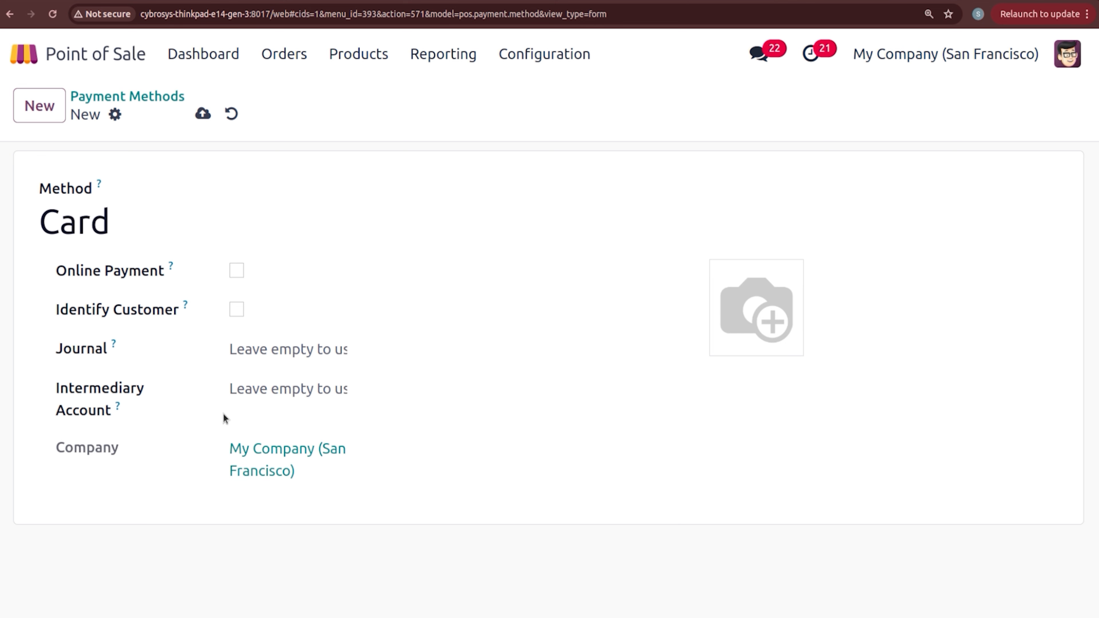
Step: Give the Card payment method the Bank journal and save it
click(259, 395)
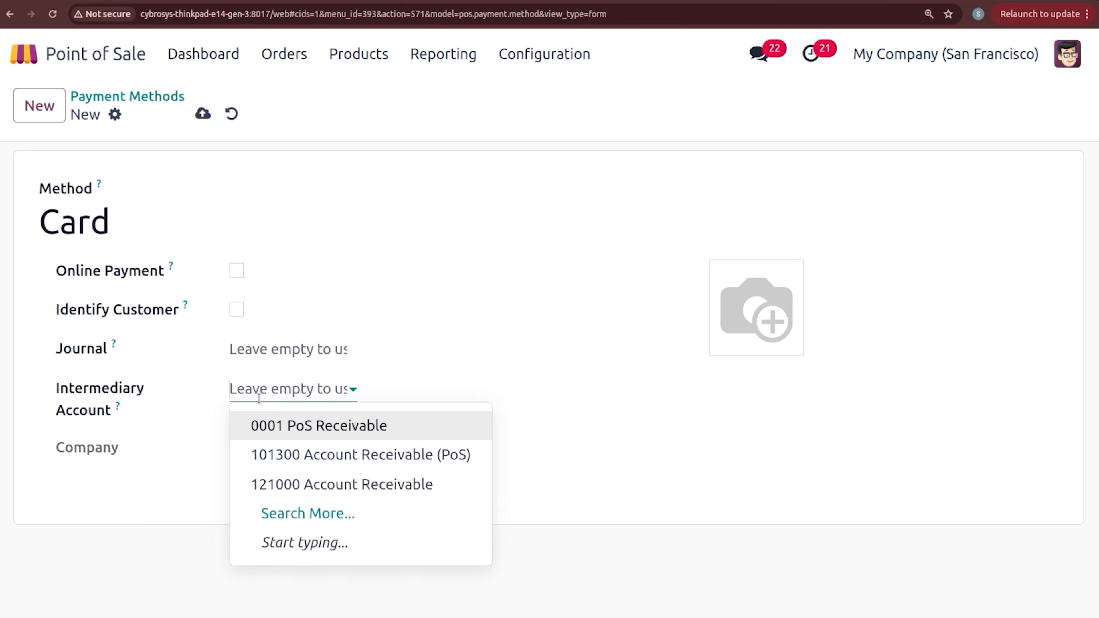
click(218, 417)
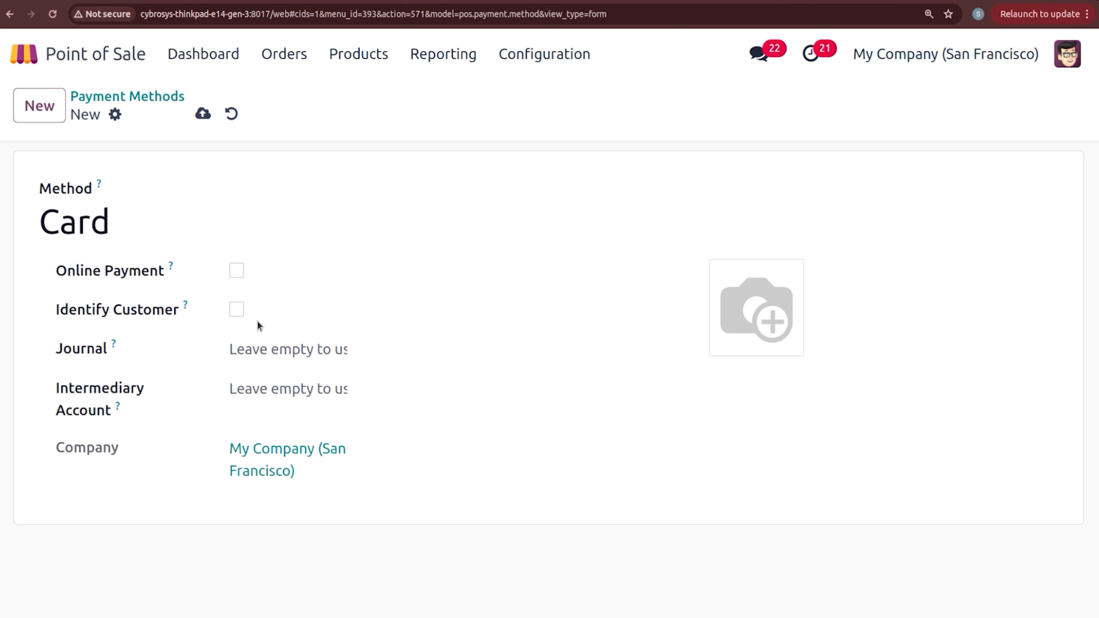
click(212, 113)
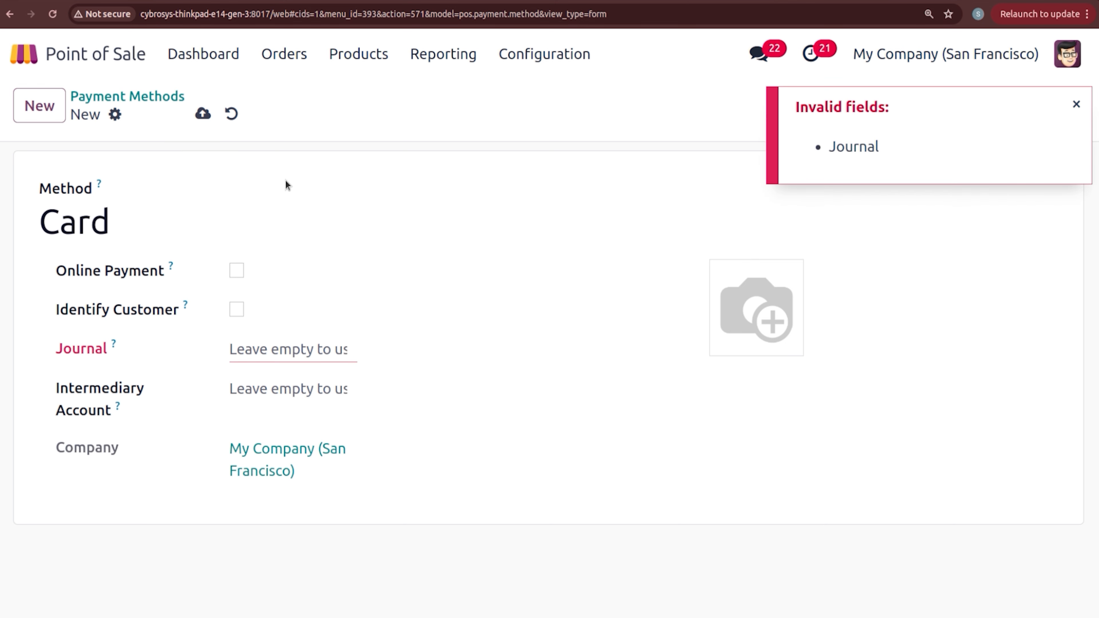
click(290, 350)
click(289, 384)
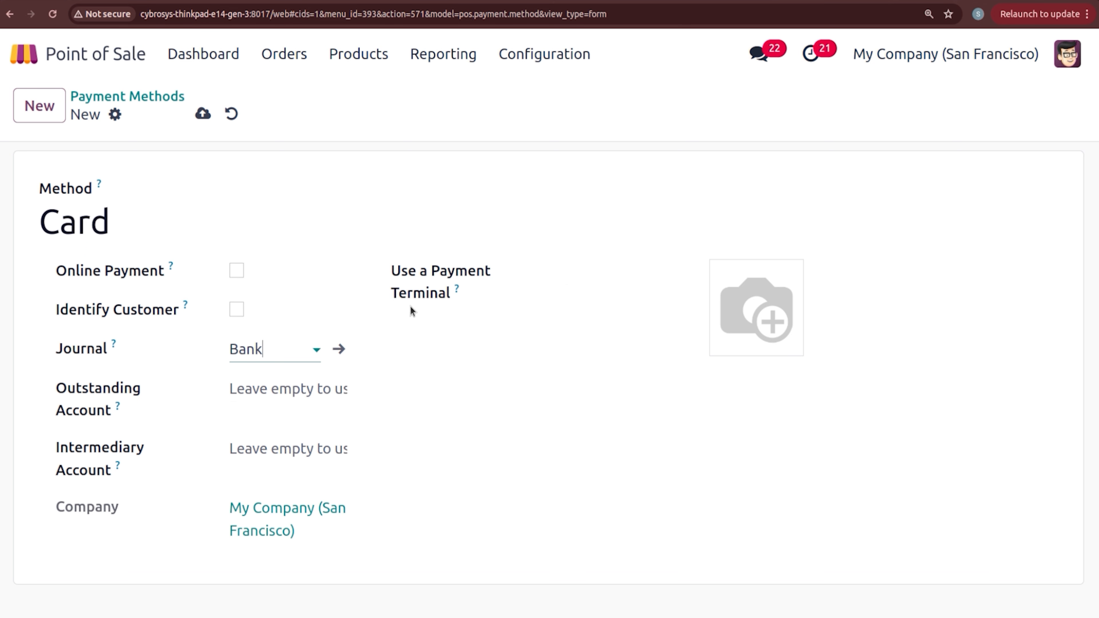
click(200, 115)
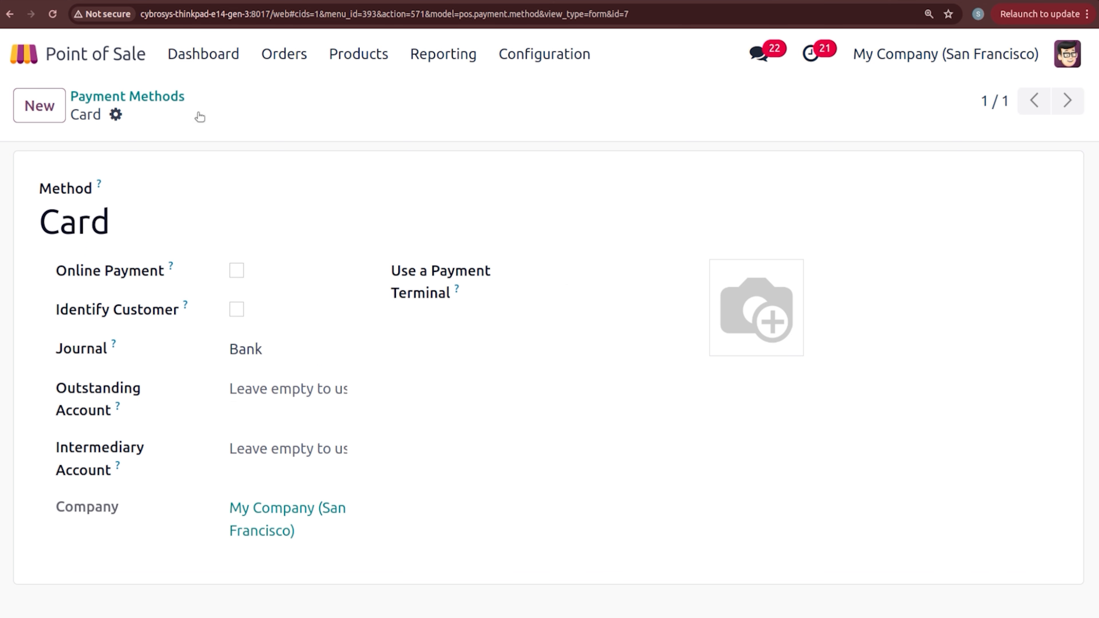
click(537, 53)
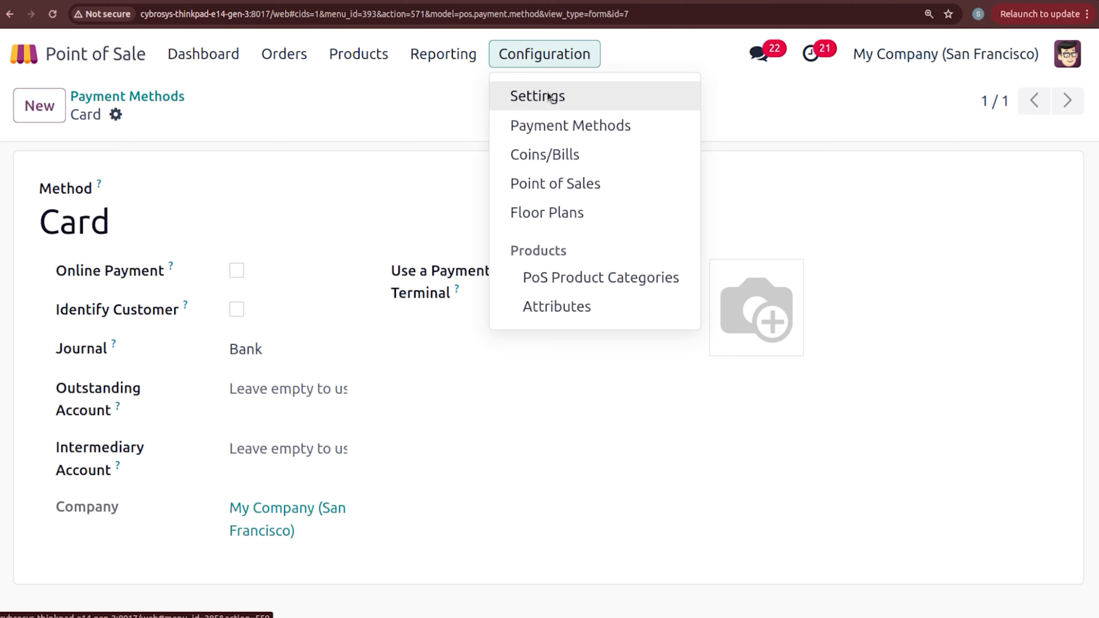
Step: Switch the Point of Sale settings to the BAKERY shop and find the payment terminal options
click(548, 94)
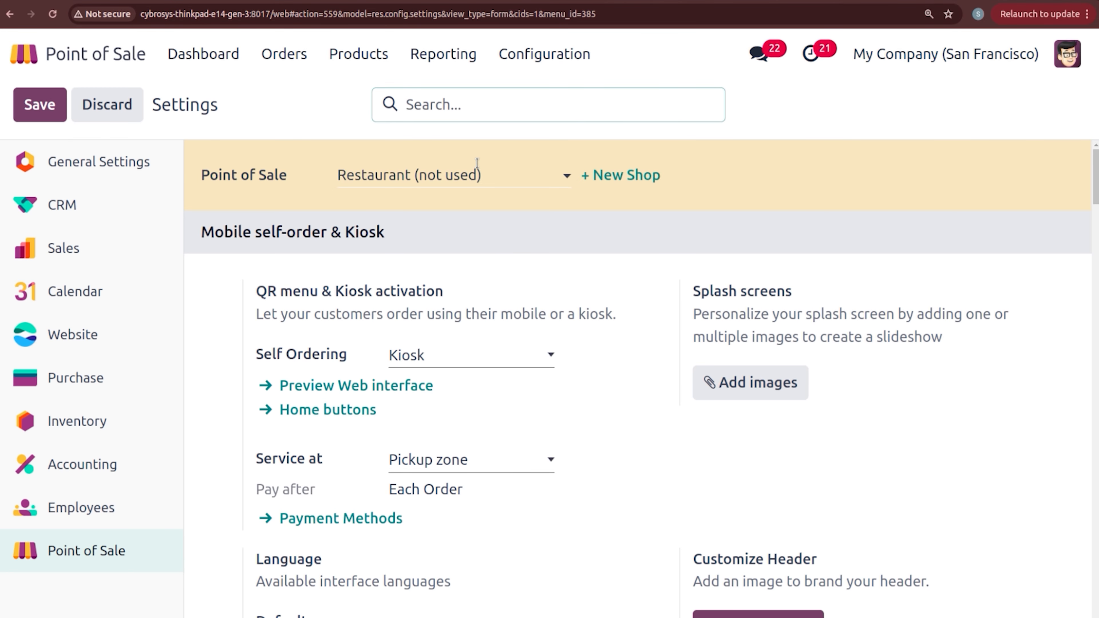
click(476, 174)
click(463, 300)
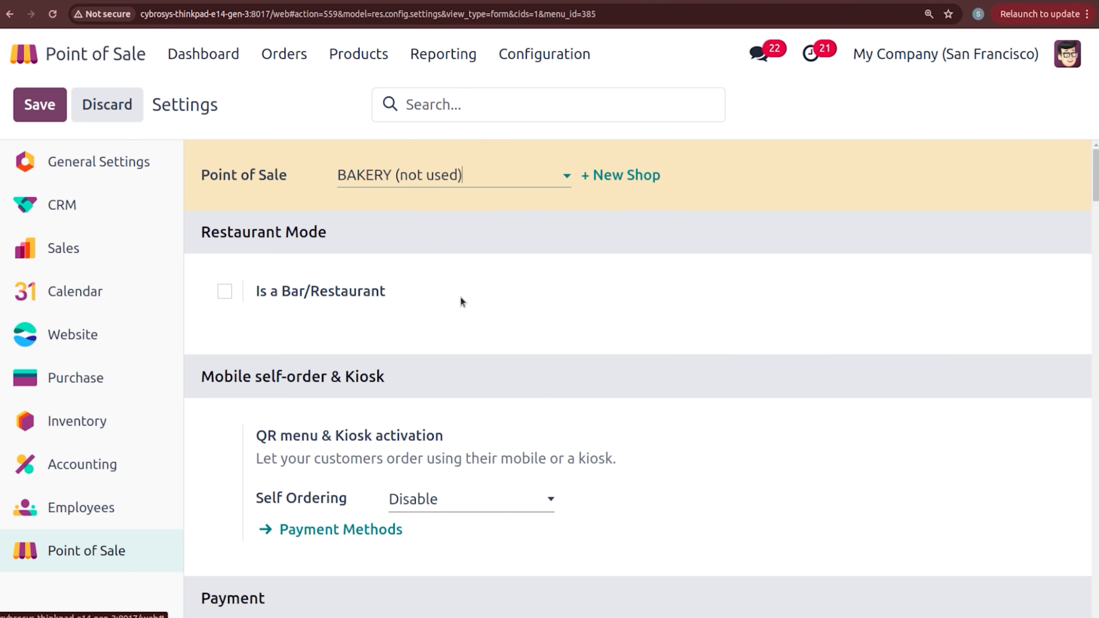
drag(1095, 173, 1097, 508)
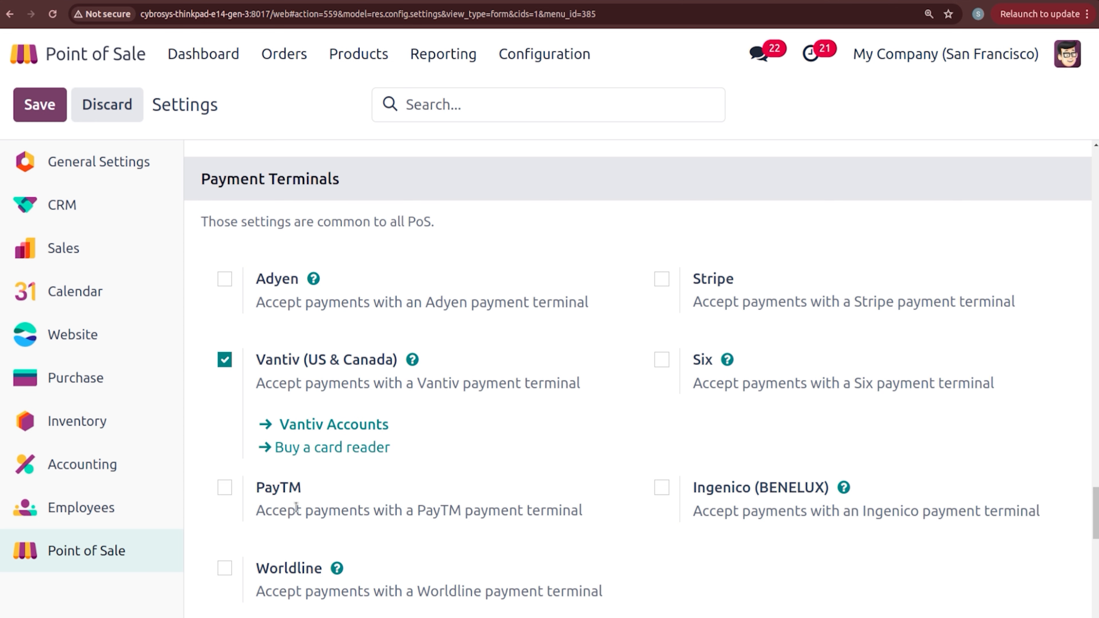
mouse_move(299, 513)
Step: Save the BAKERY settings with the Vantiv (US & Canada) payment terminal enabled
click(523, 64)
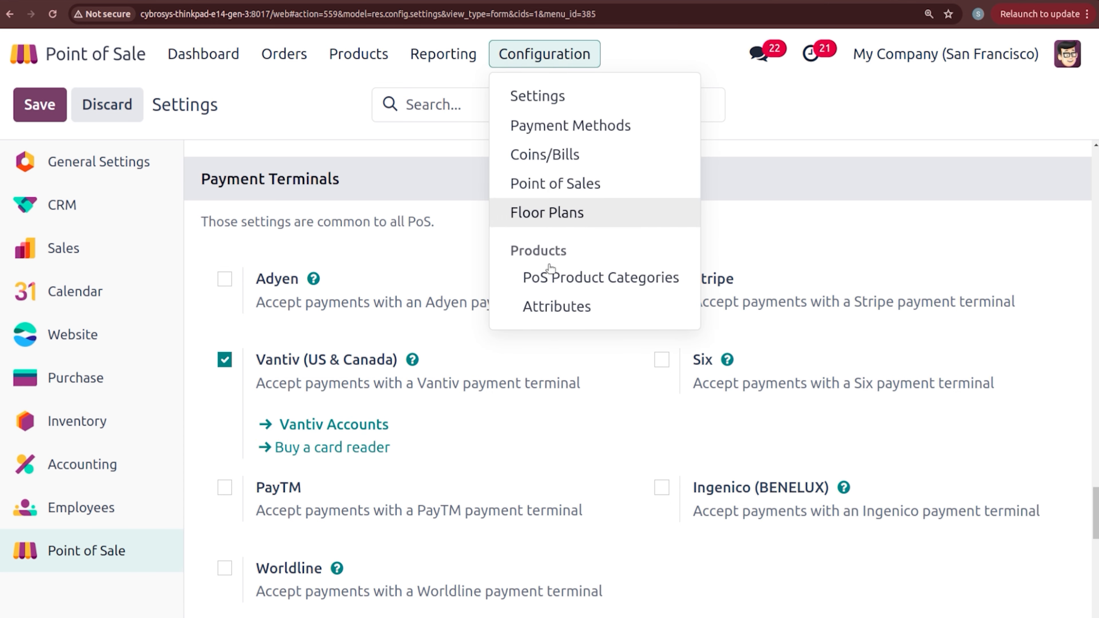
click(365, 136)
click(57, 108)
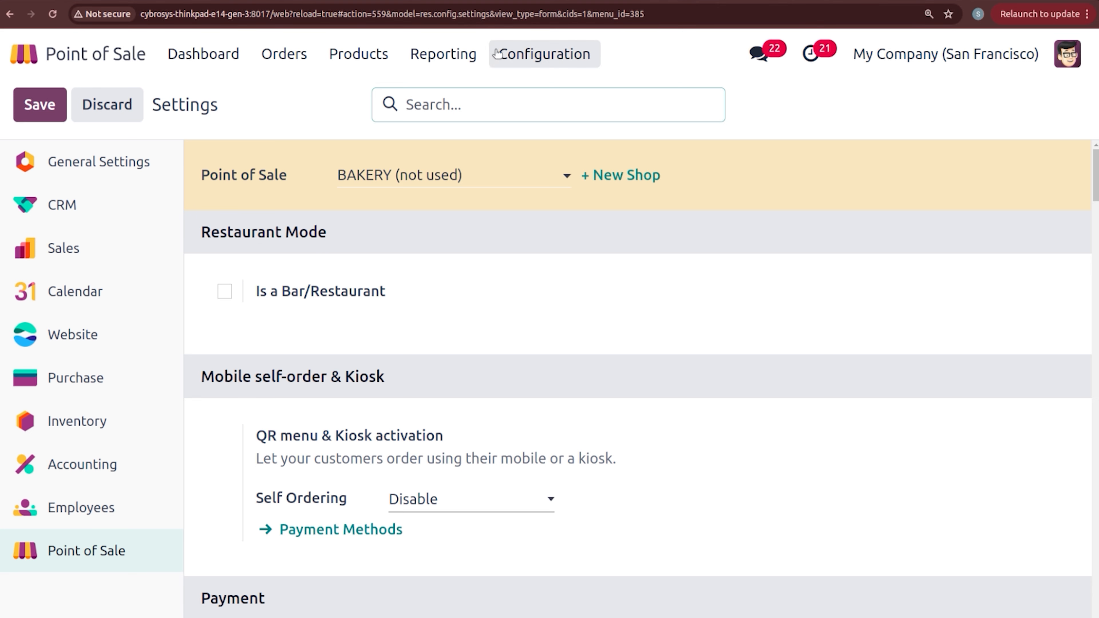
click(560, 60)
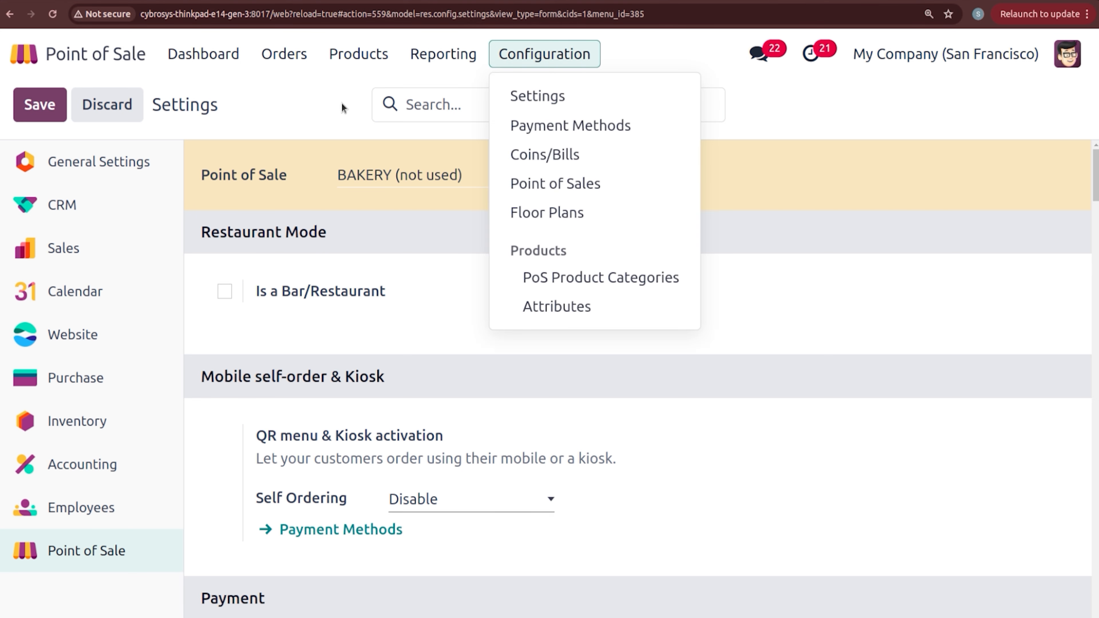
click(341, 103)
click(552, 65)
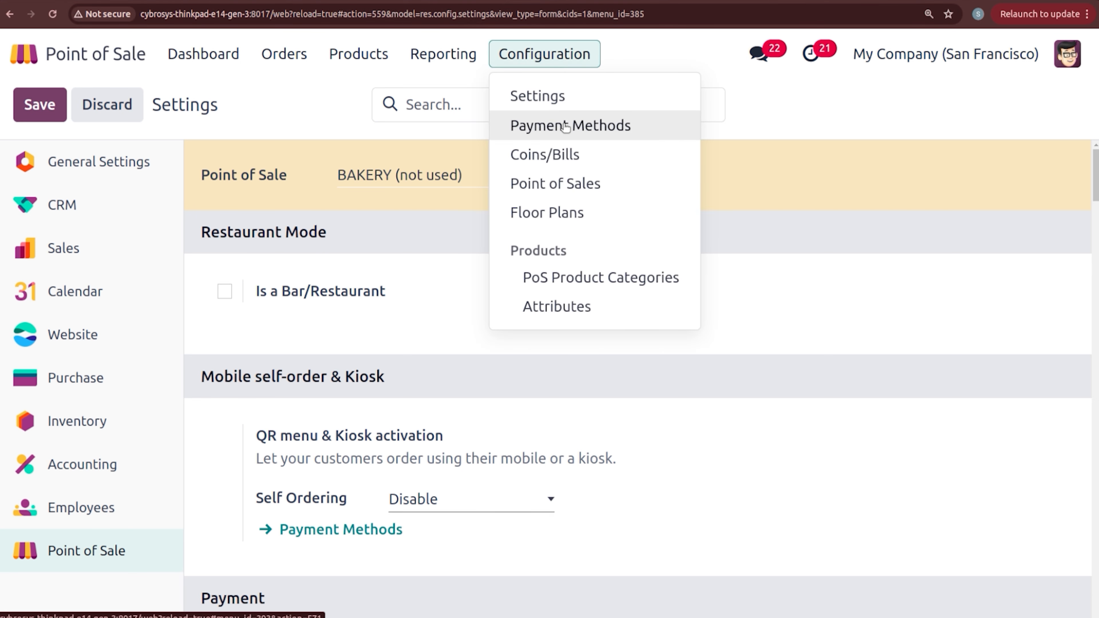
Step: Set the Card method's payment terminal to Vantiv with Vantiv Demo credentials, and save
click(563, 124)
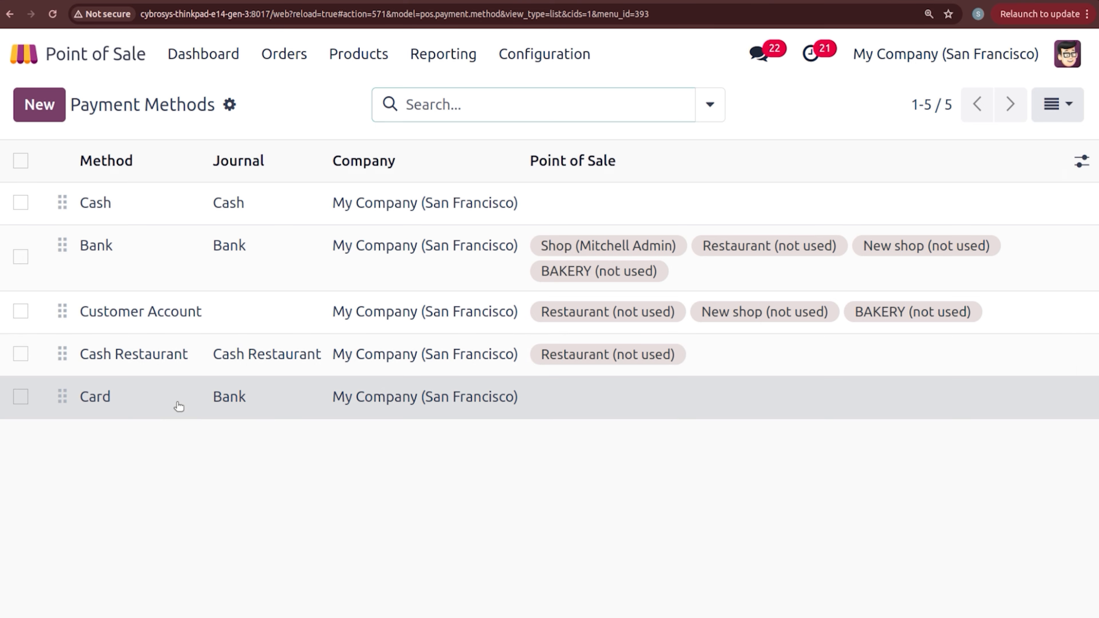
click(177, 402)
click(612, 276)
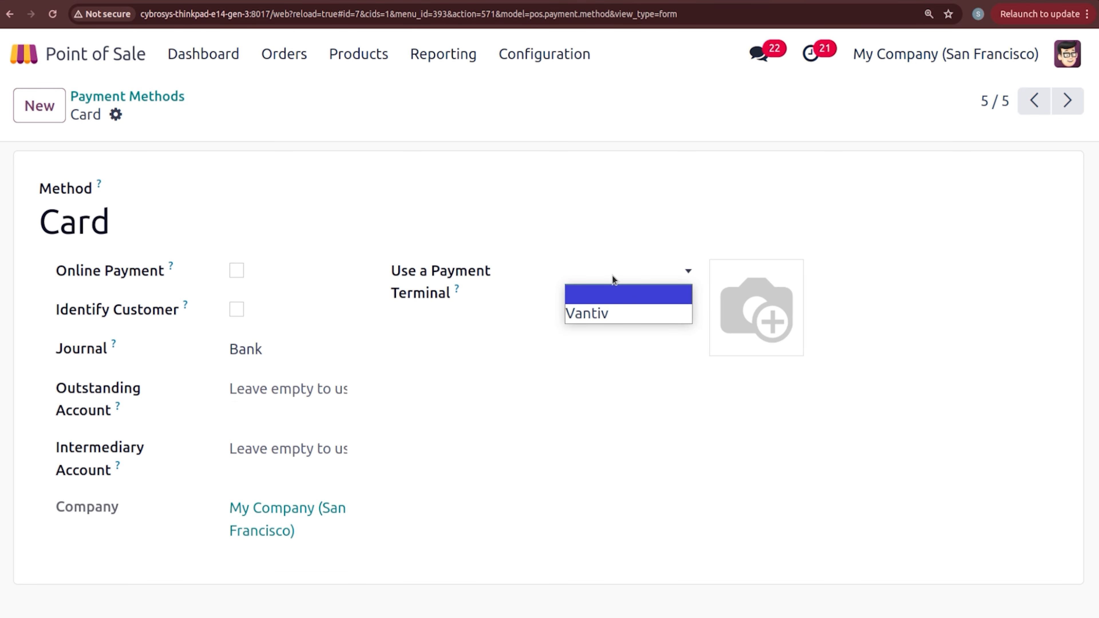
click(614, 314)
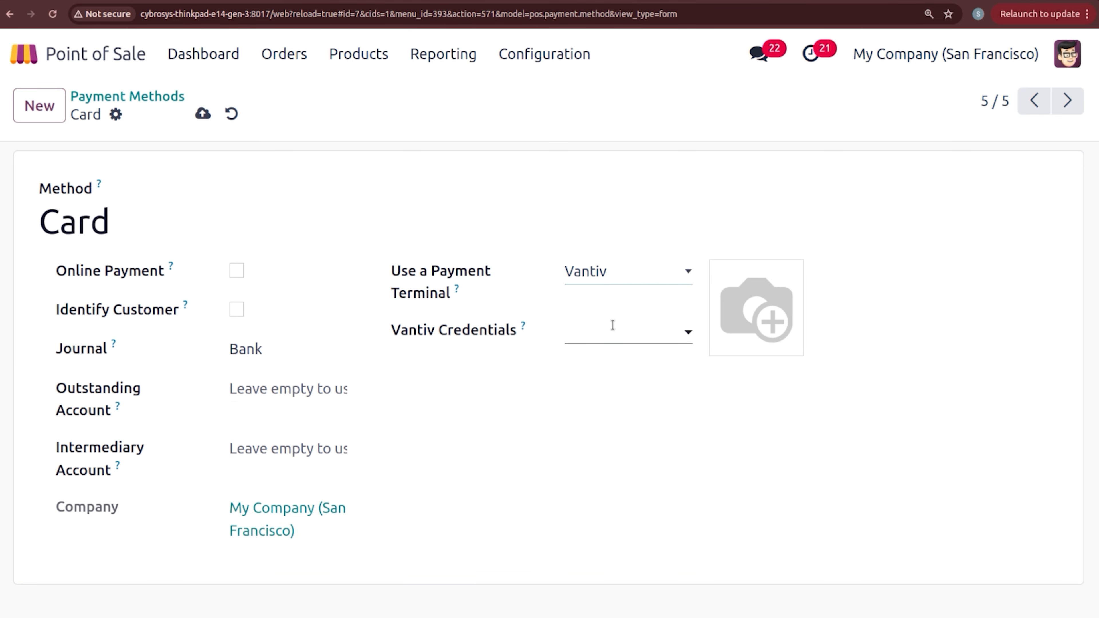
click(613, 324)
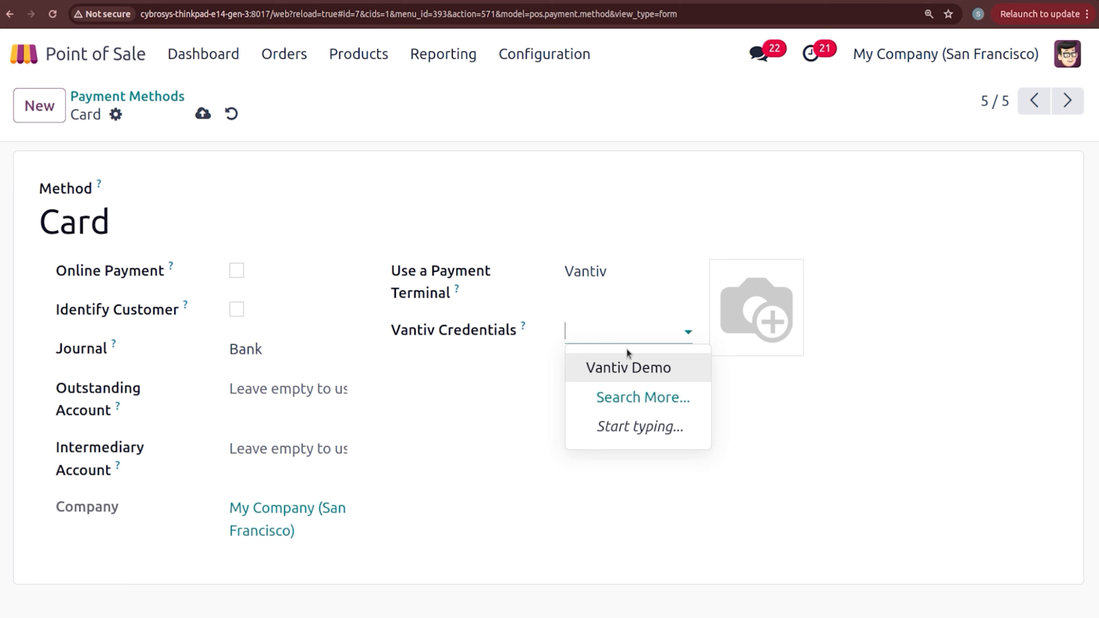
click(633, 368)
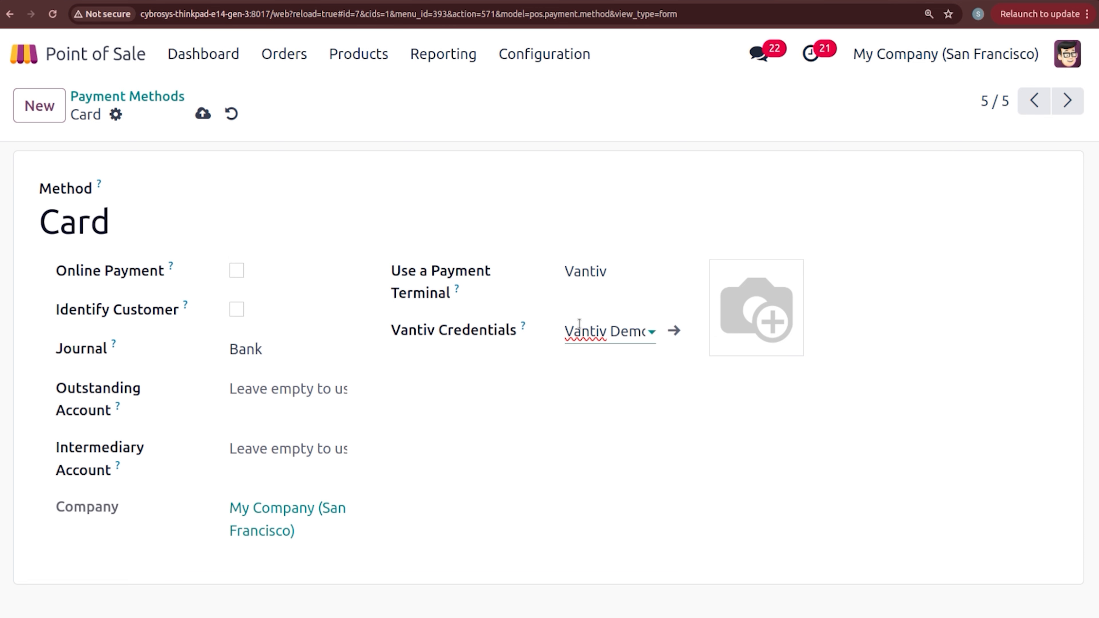
click(203, 114)
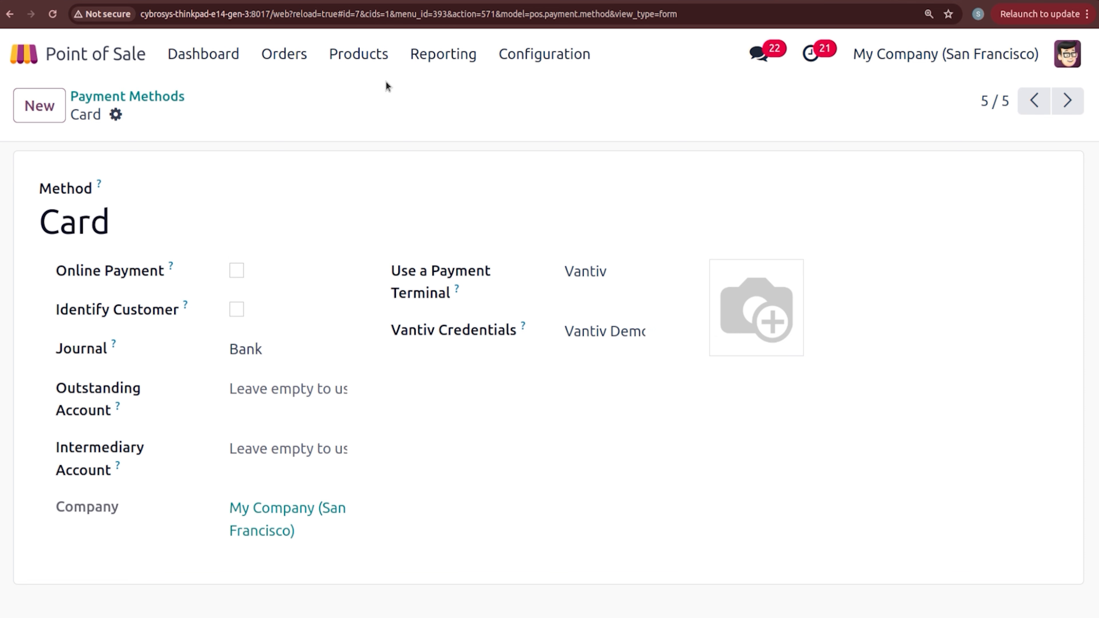
click(542, 47)
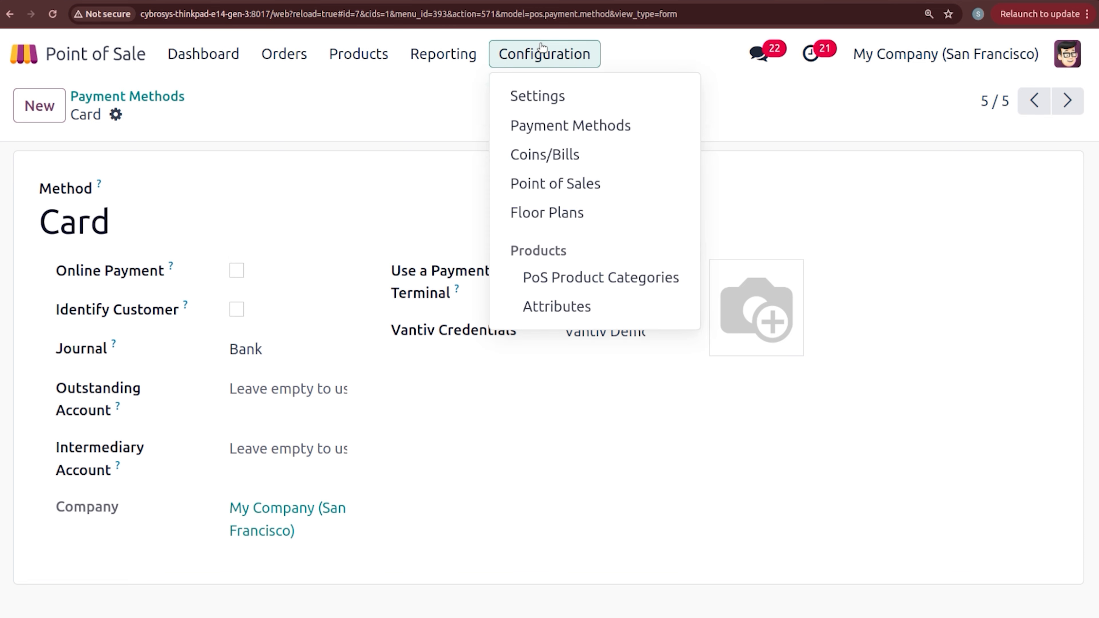
click(391, 88)
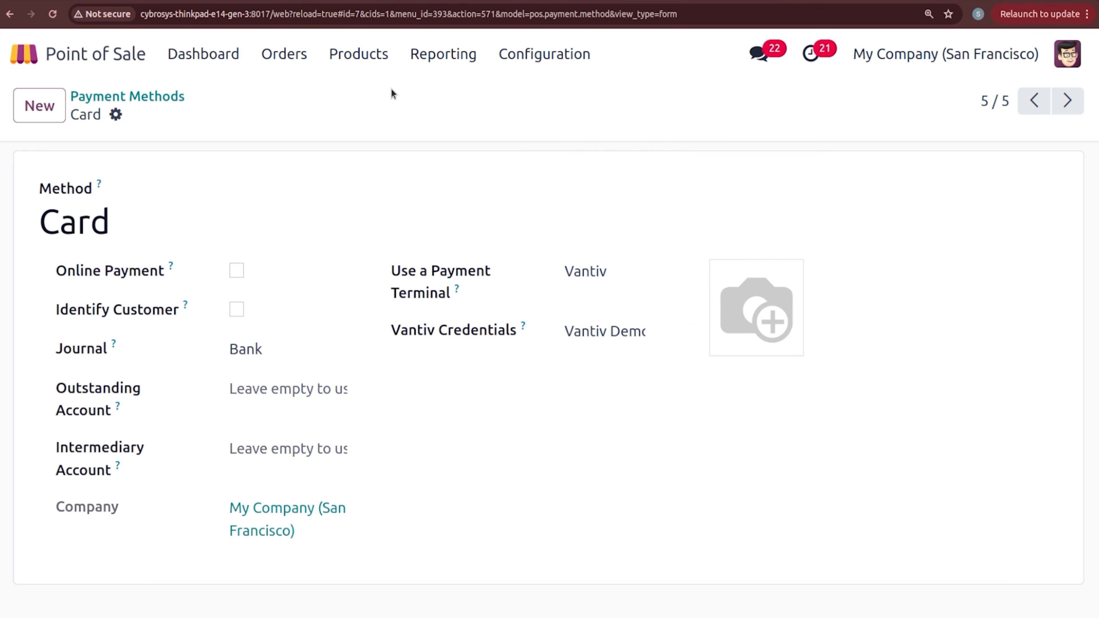
Step: Add Cash and Card to the BAKERY shop's payment methods
click(556, 54)
click(565, 92)
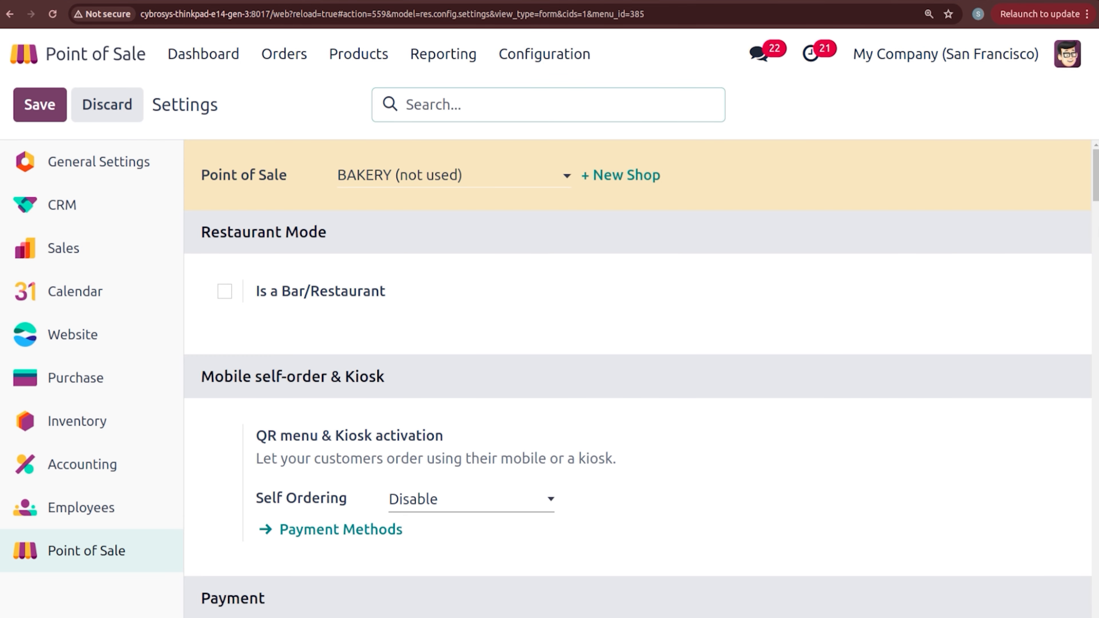
drag(1095, 198, 1095, 246)
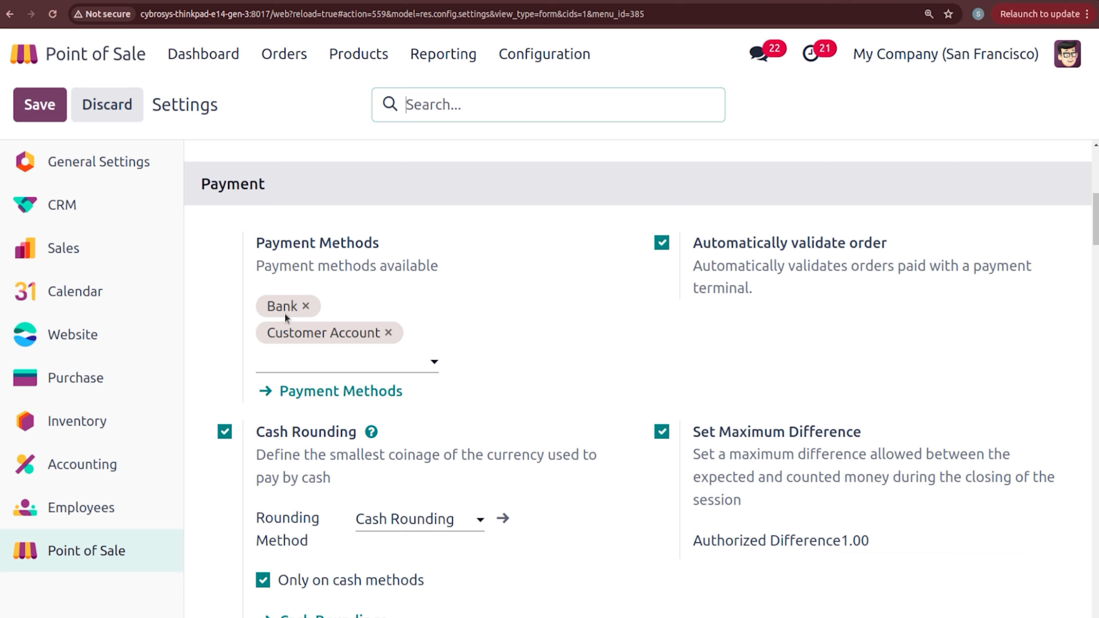
click(311, 350)
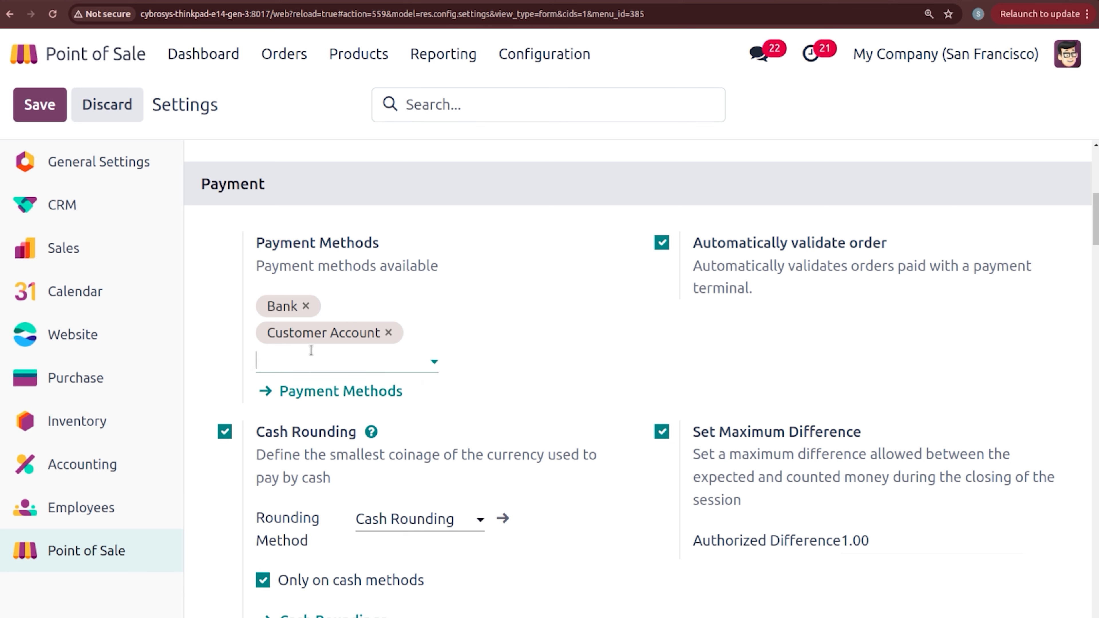
click(308, 392)
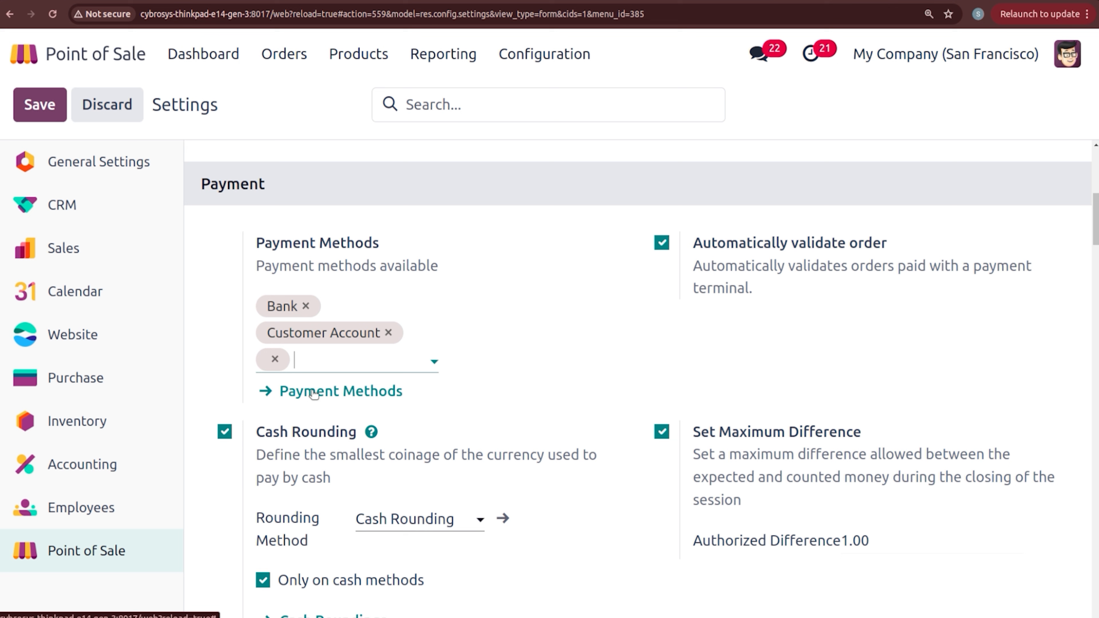
click(338, 363)
click(355, 422)
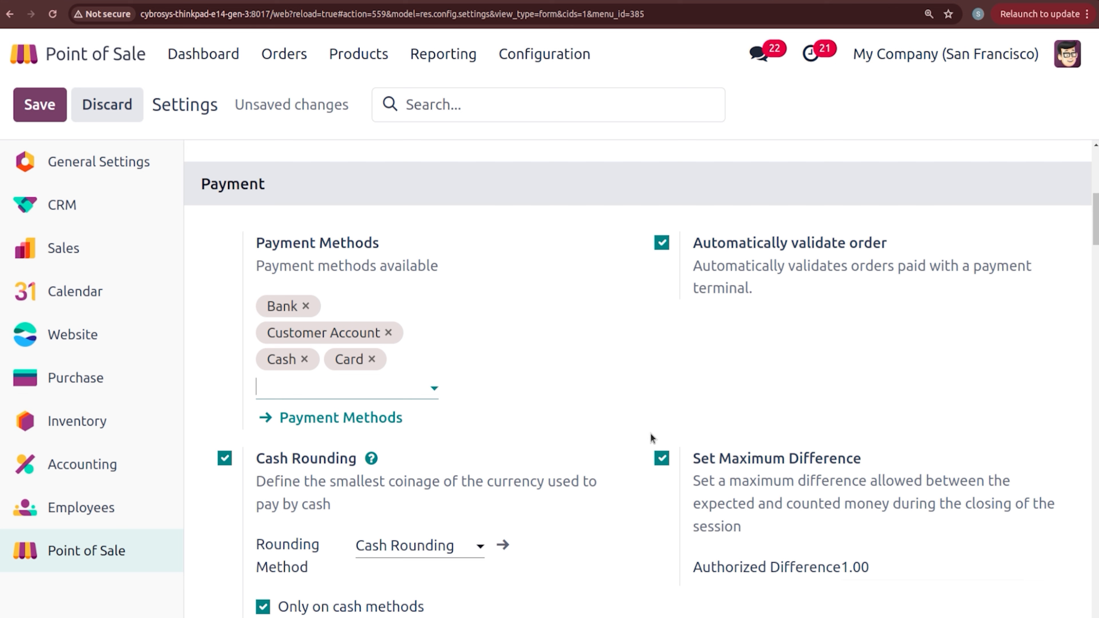
Step: Set the rounding method to cash3 and save its details dialog
click(437, 546)
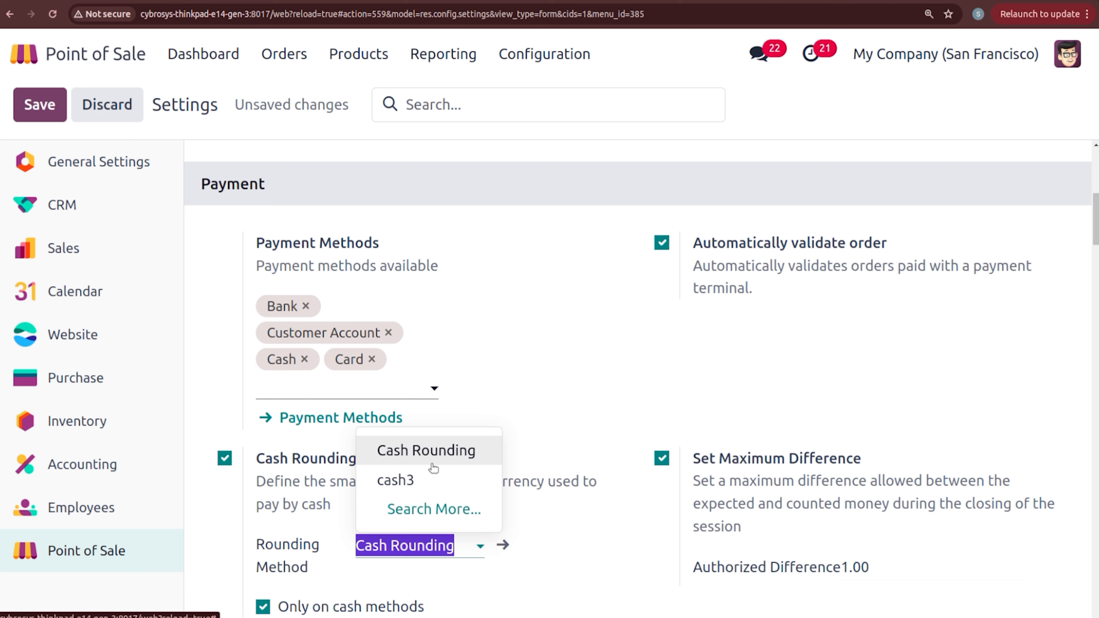
click(407, 480)
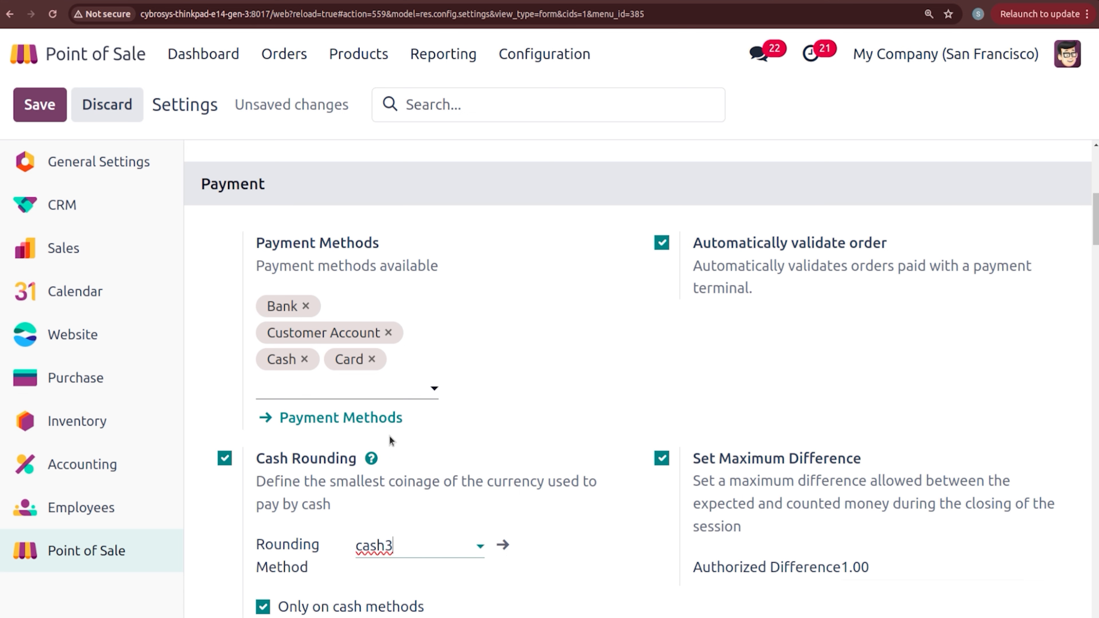
click(501, 543)
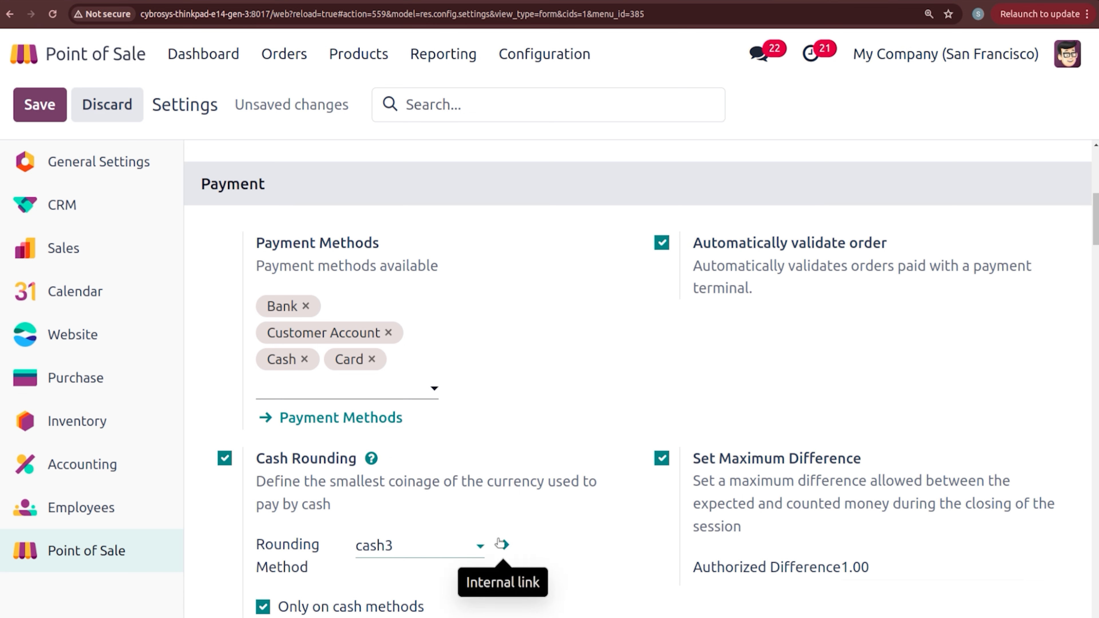
click(242, 387)
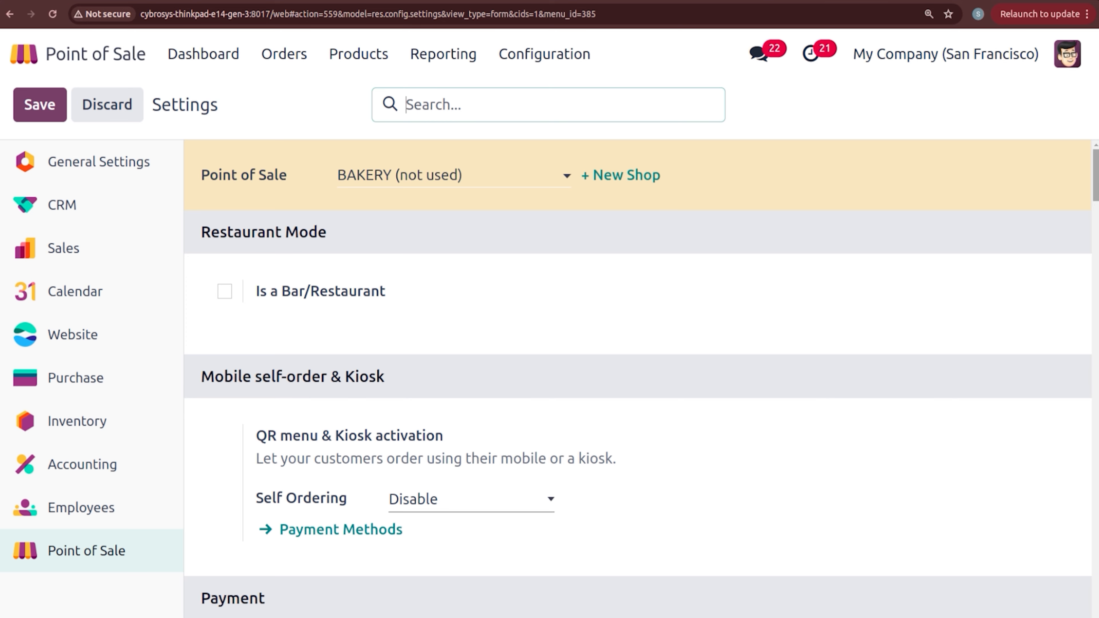
Step: Check cash3 rounds to 1.00 half-up with a rounding line, then save the BAKERY settings
scroll(619, 287, down, 10)
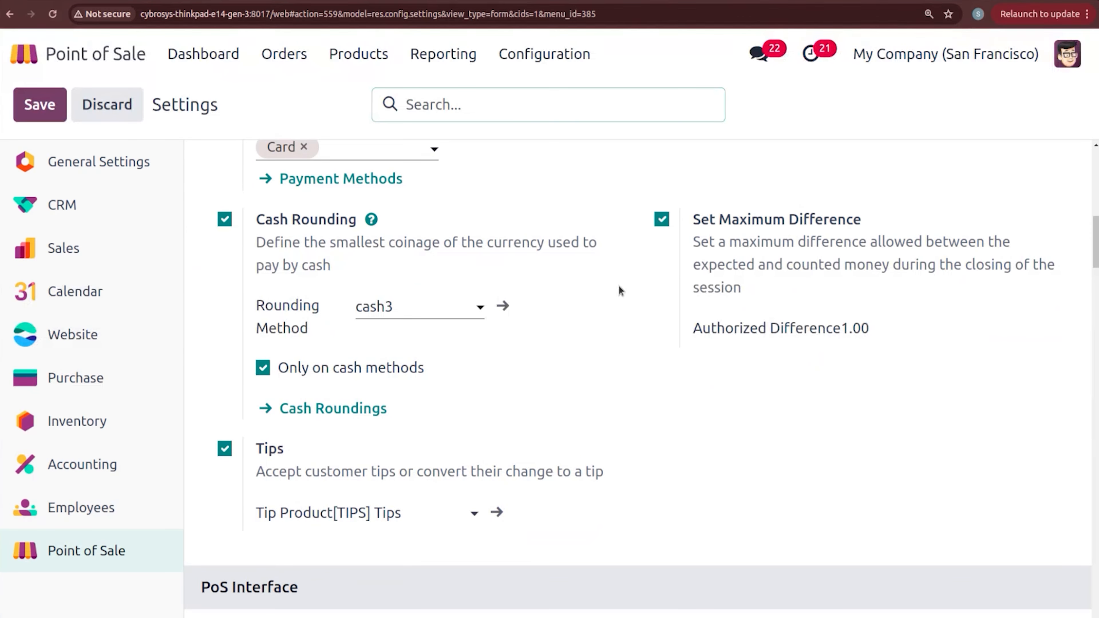
click(502, 306)
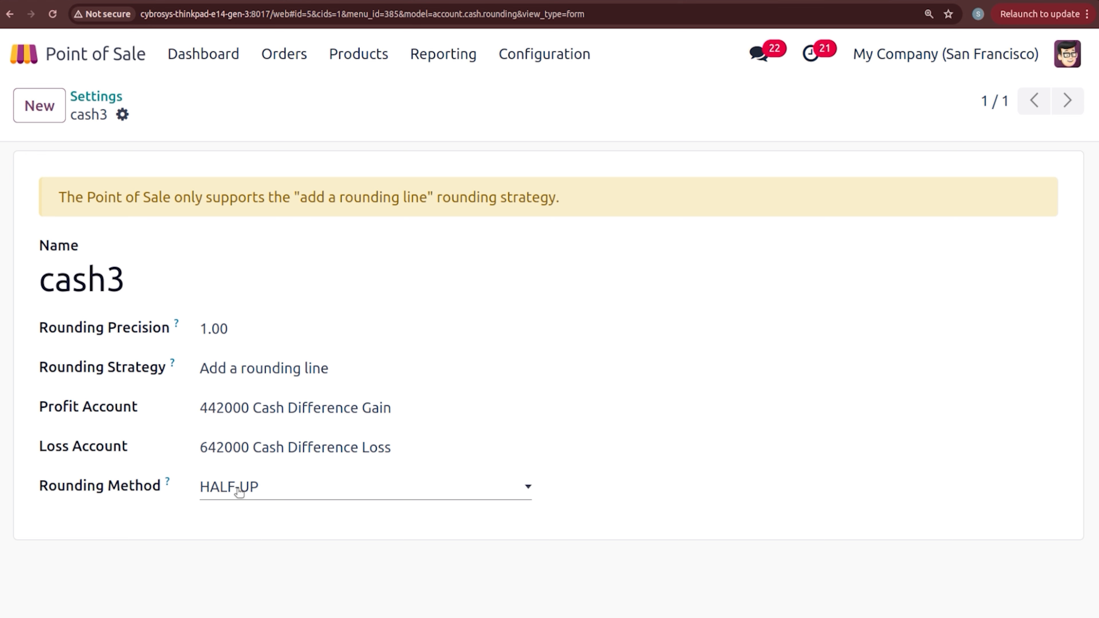
click(97, 96)
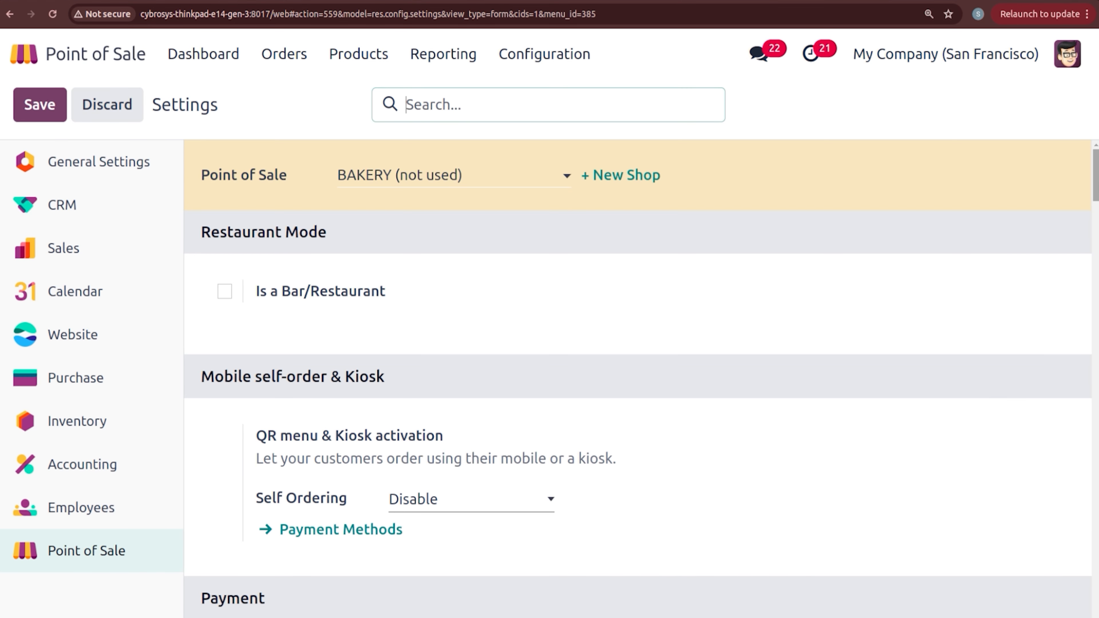
click(1097, 211)
drag(1096, 213, 1097, 239)
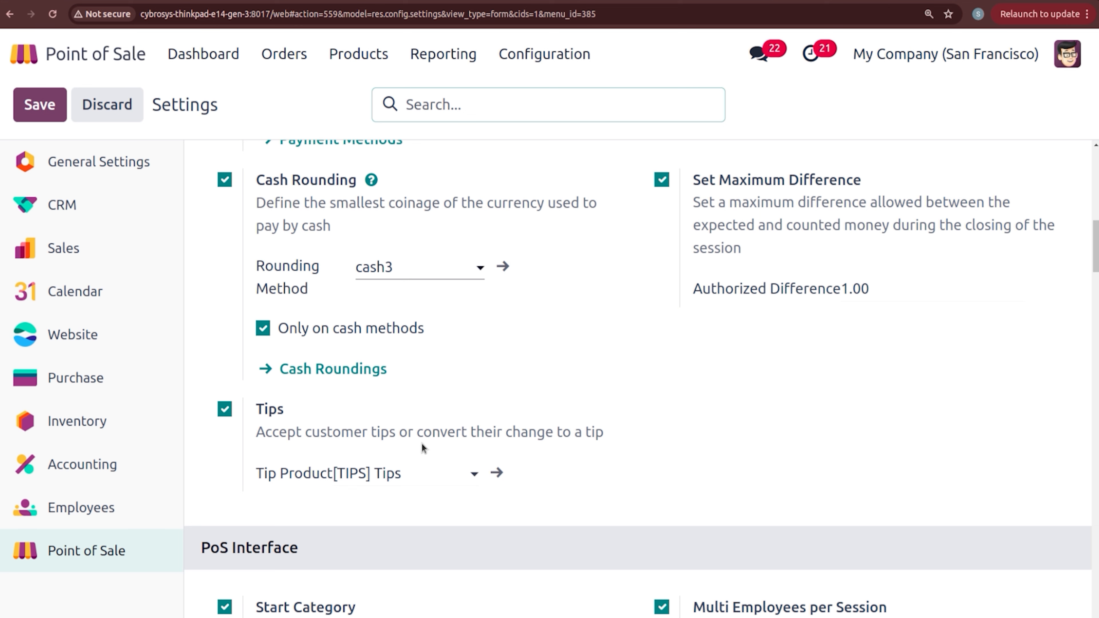
mouse_move(402, 447)
scroll(1097, 282, down, 2)
drag(1097, 282, 1090, 235)
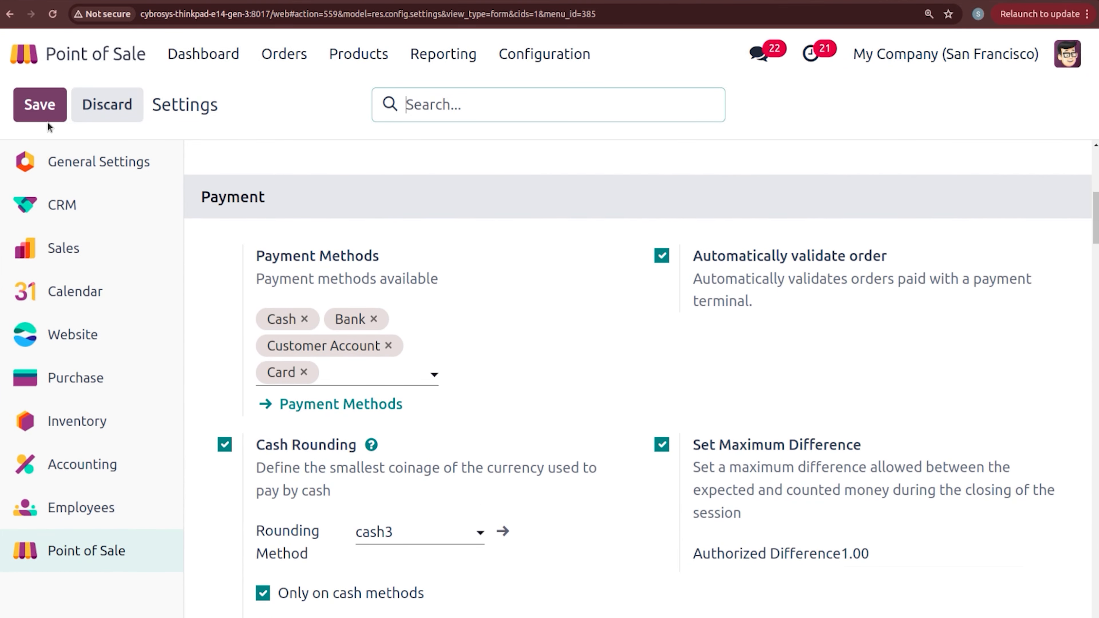
click(30, 109)
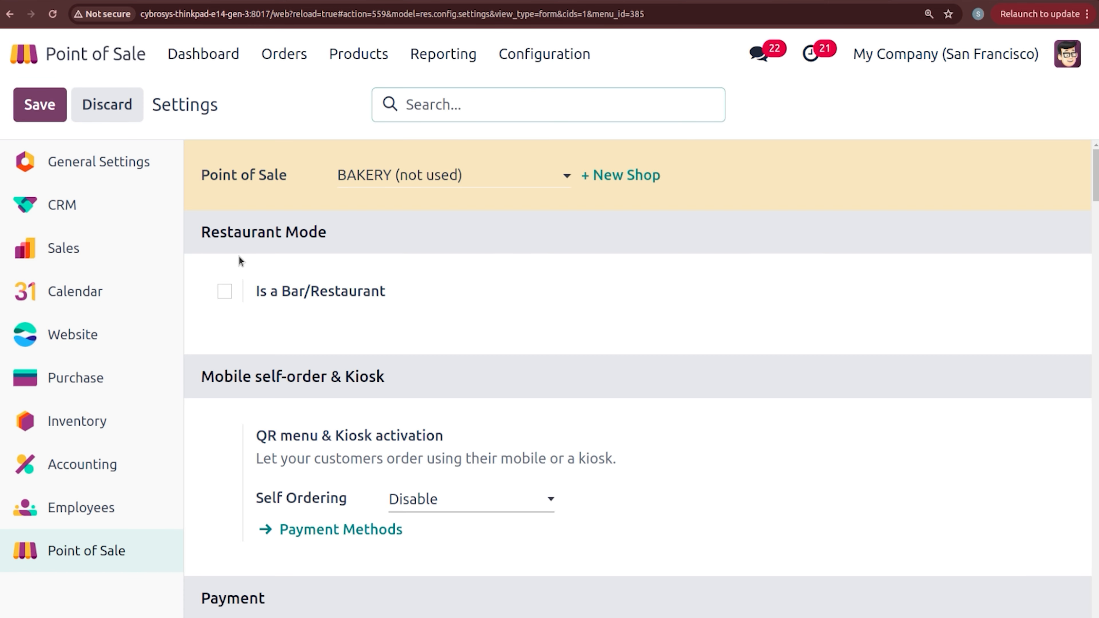
Step: Open a new BAKERY session as the administrator cashier with zero opening cash
click(181, 58)
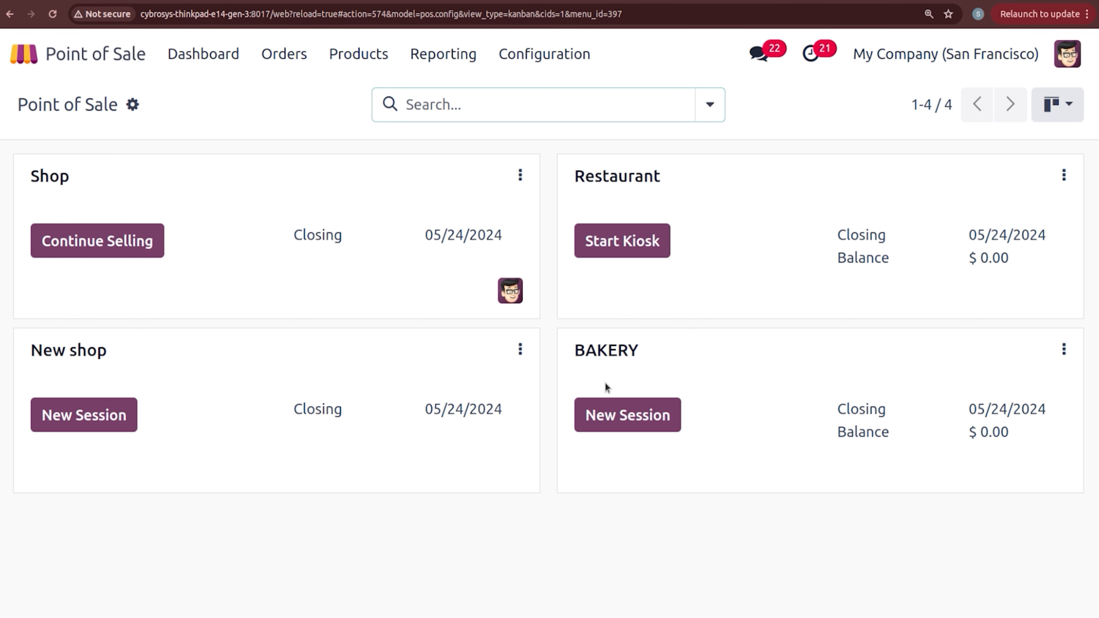
click(621, 410)
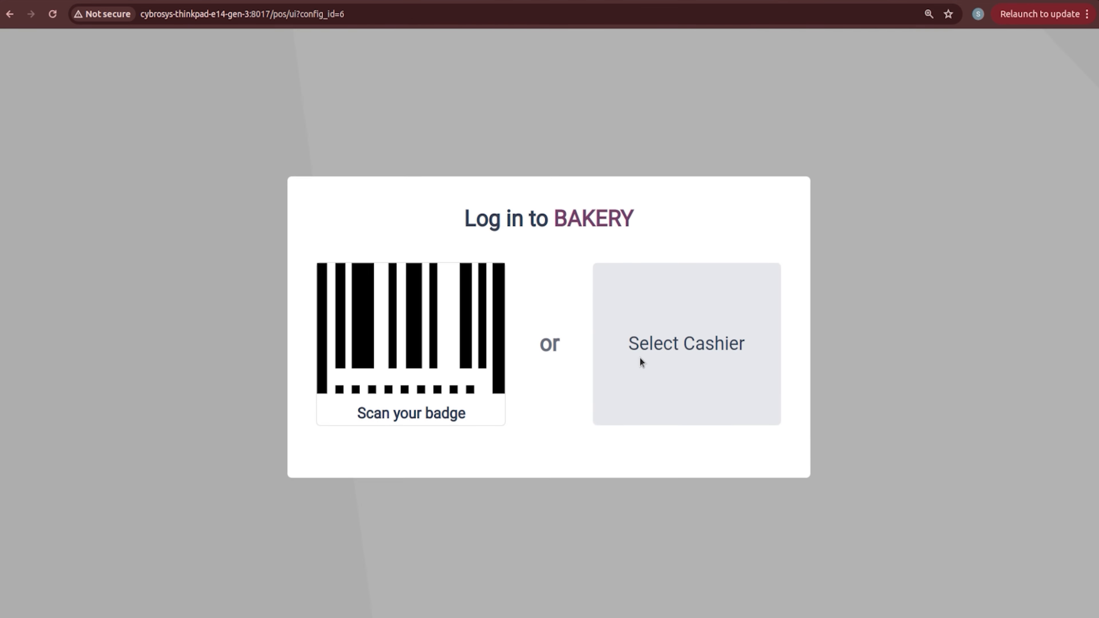
click(639, 357)
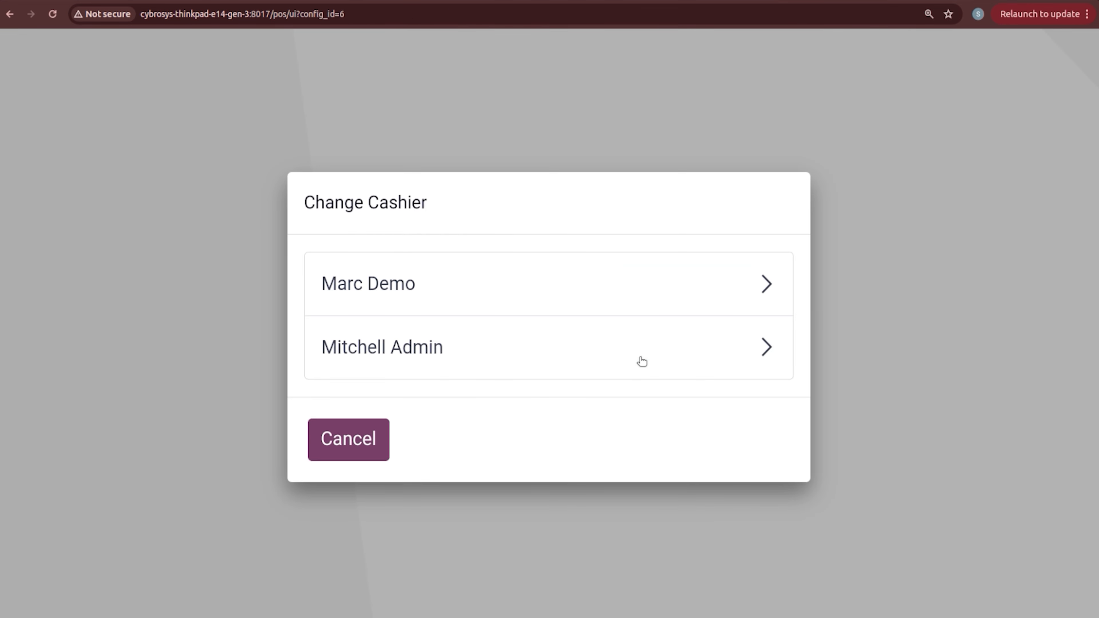
click(591, 362)
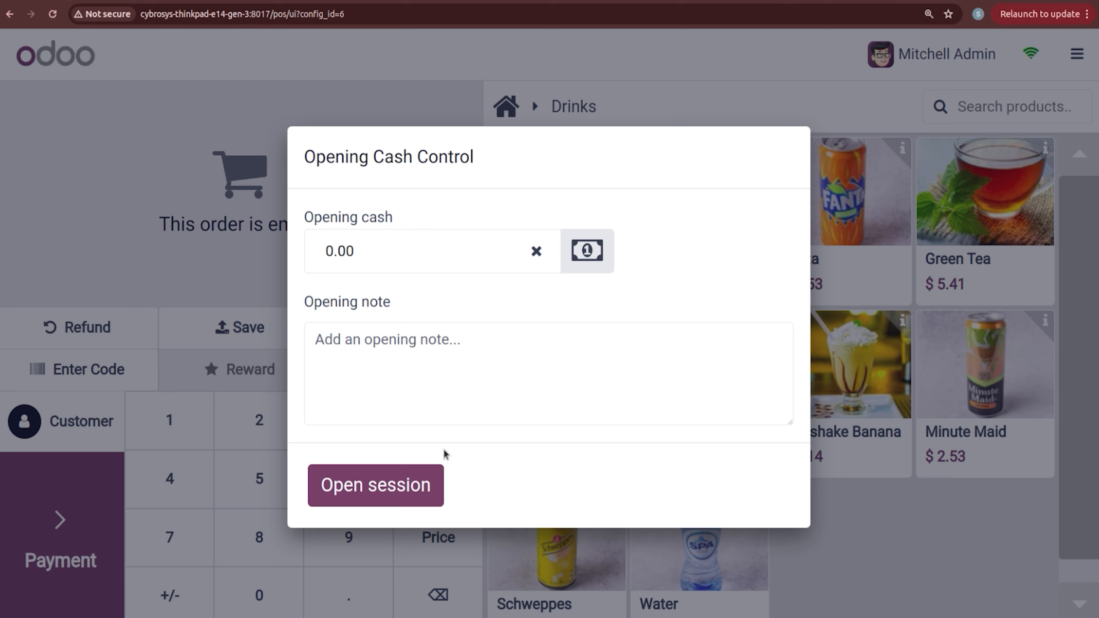
click(405, 485)
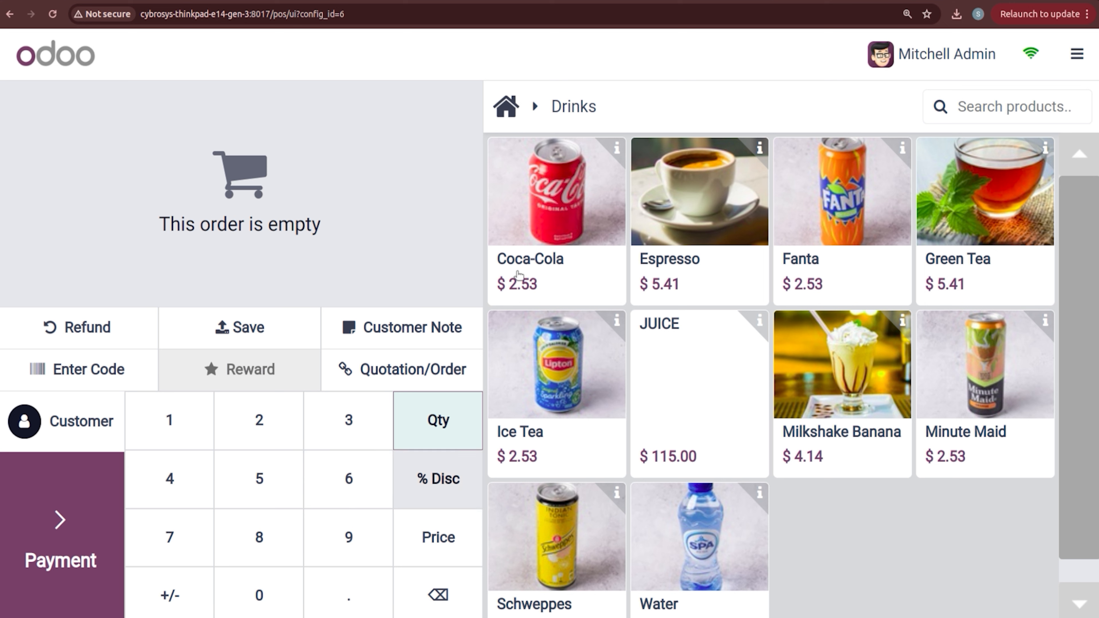
Step: Add two Coca-Colas to the order, then clear the line's quantity to zero
click(540, 227)
click(541, 227)
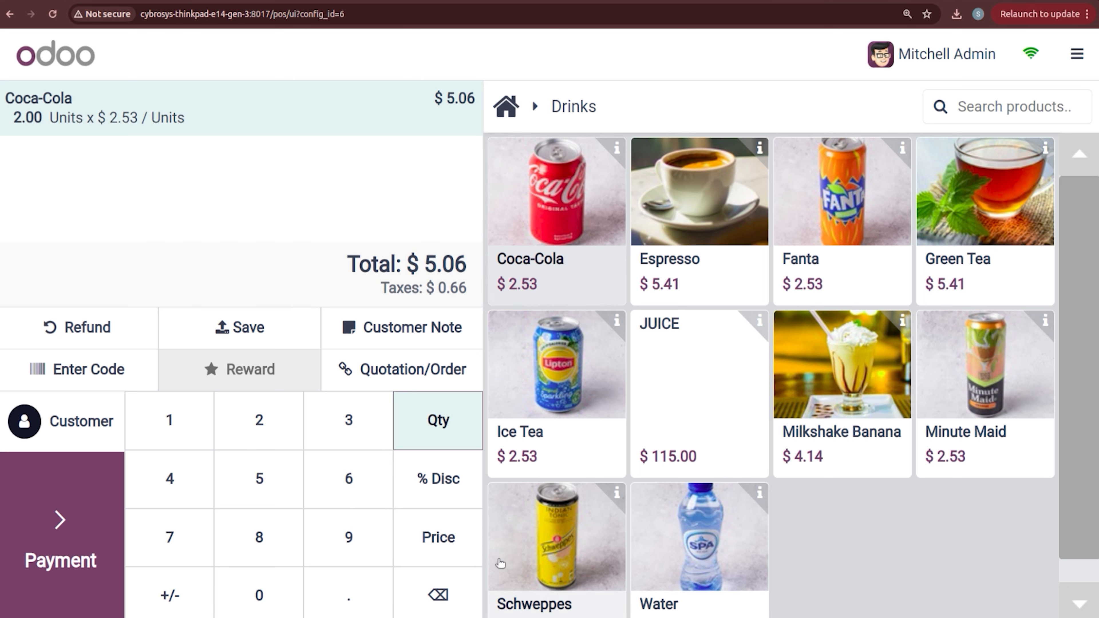
click(450, 597)
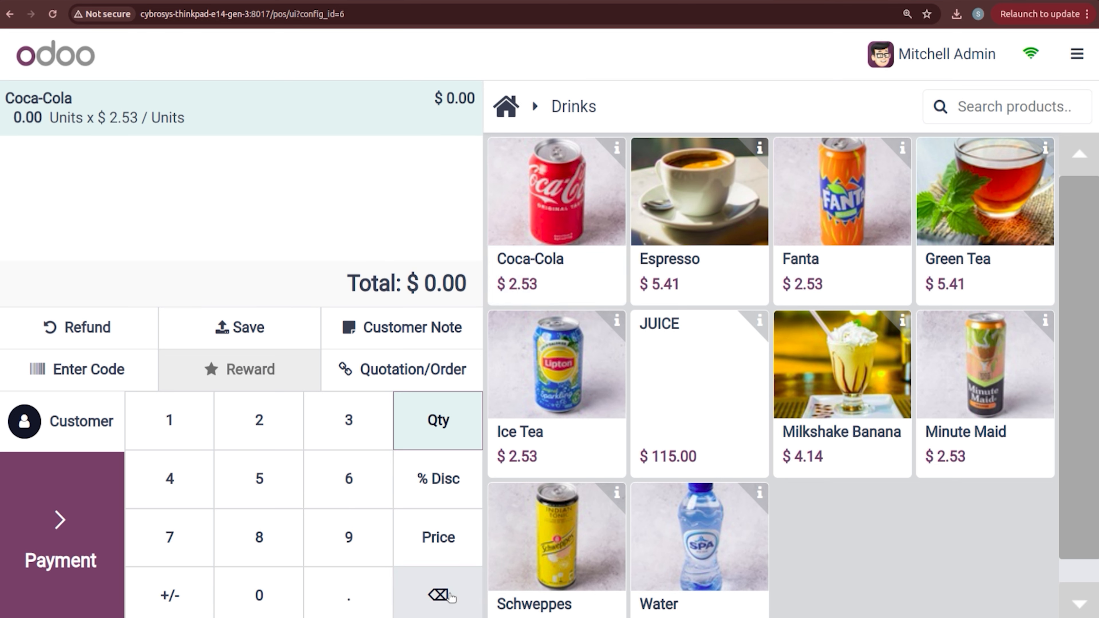
Step: Set the order to one Coca-Cola ($2.53) and pay it in cash, rounded to $3.00
click(579, 239)
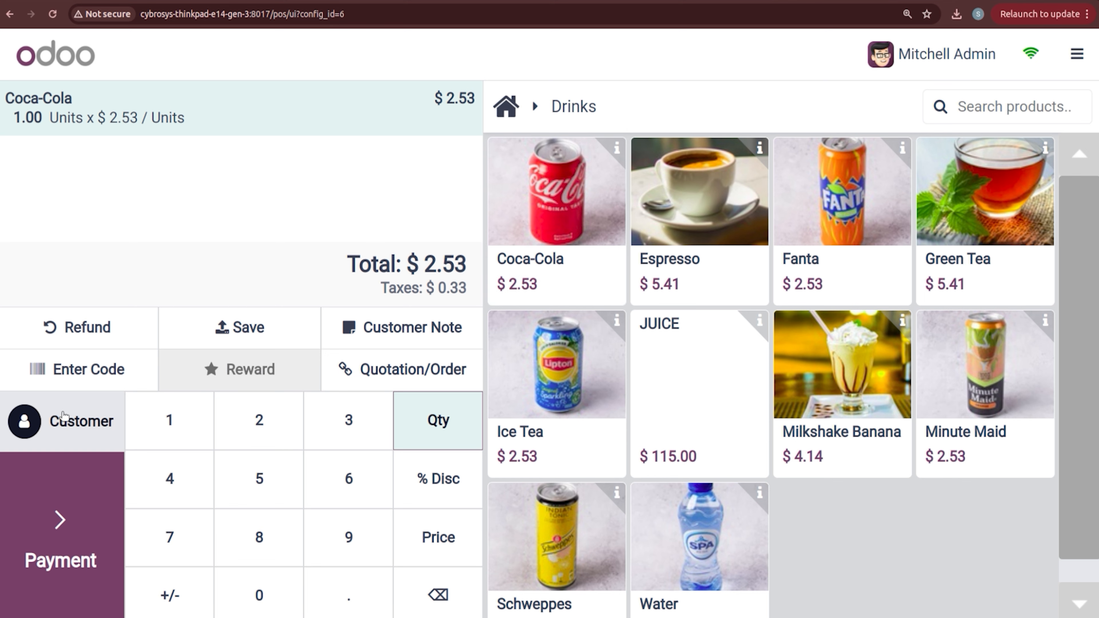
click(72, 493)
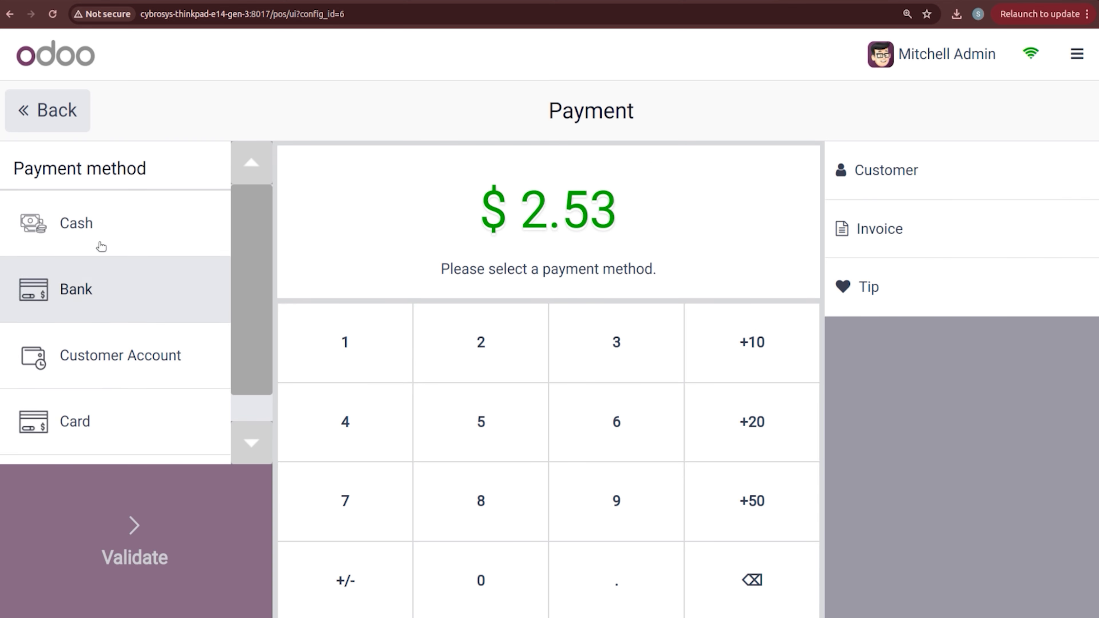
click(107, 299)
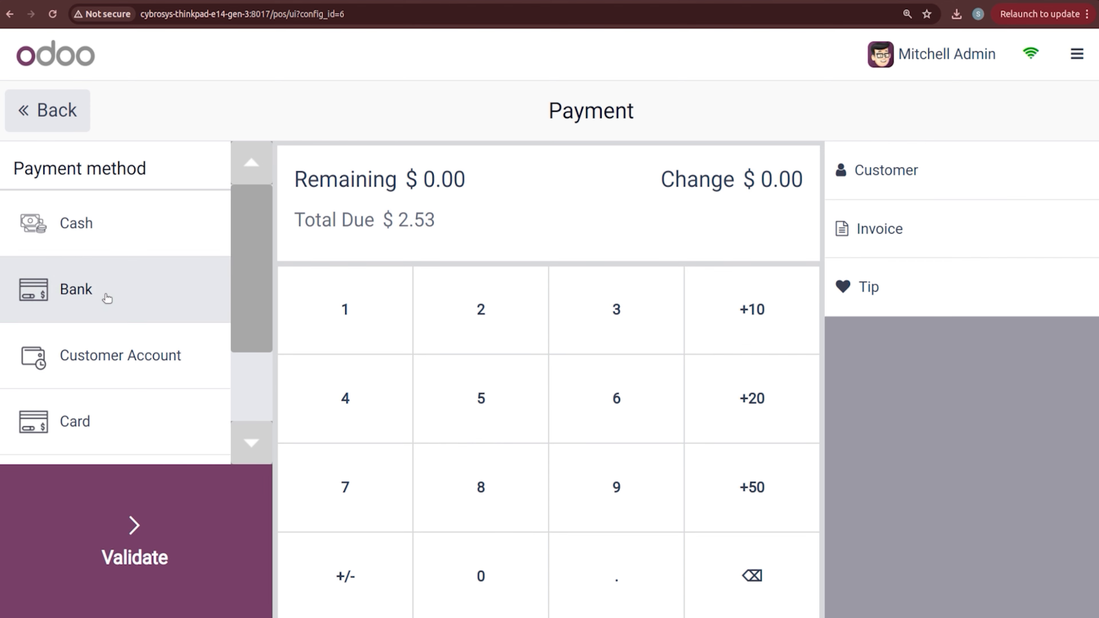
drag(241, 256, 240, 349)
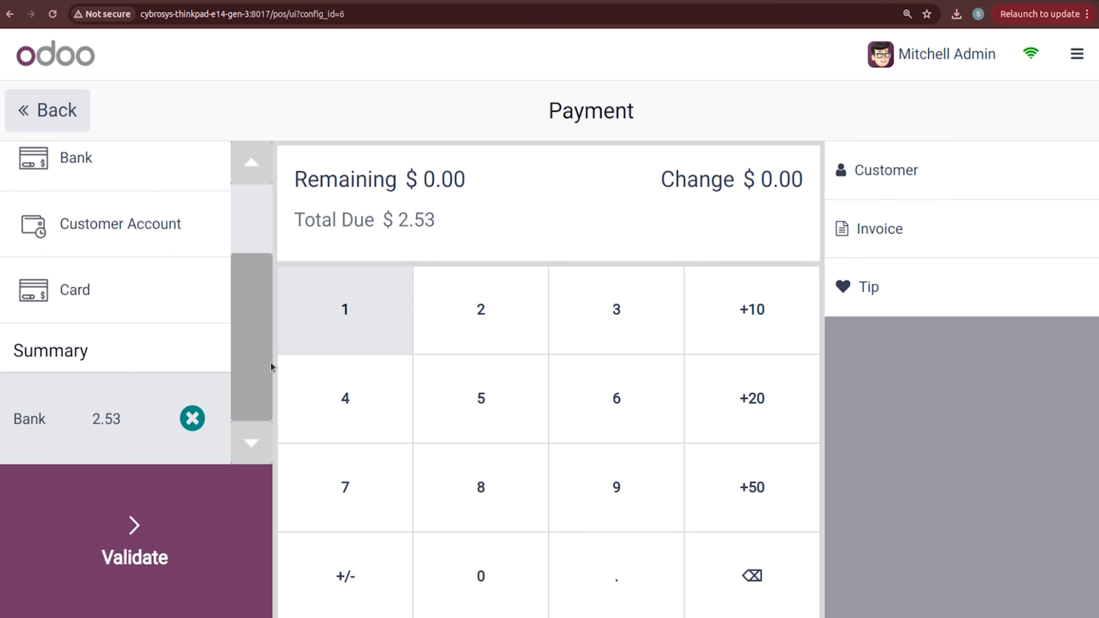
click(193, 419)
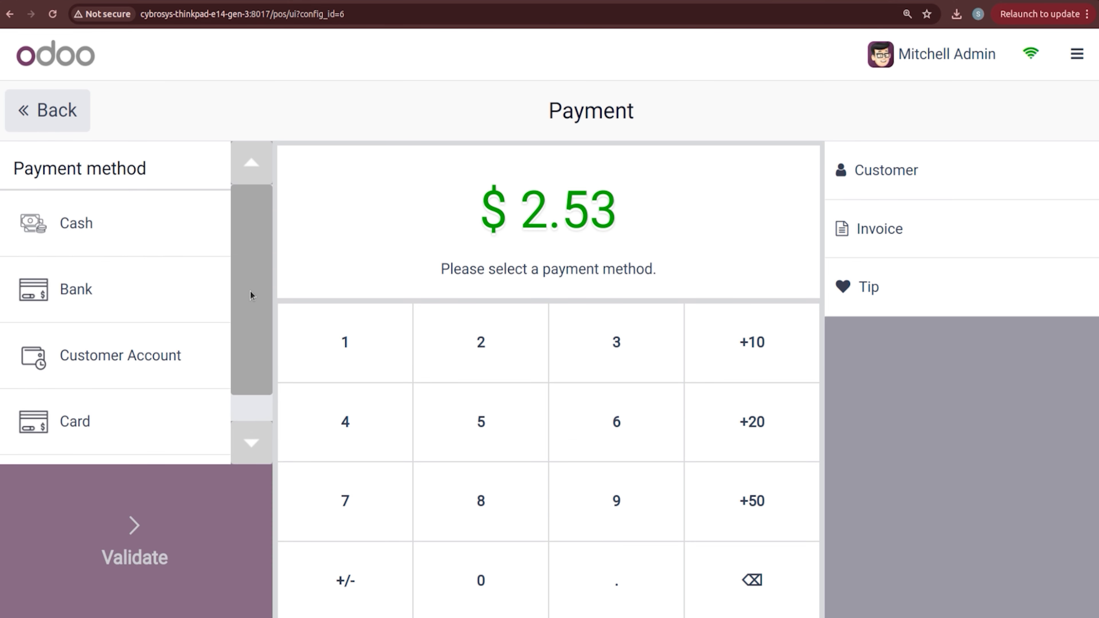
click(163, 259)
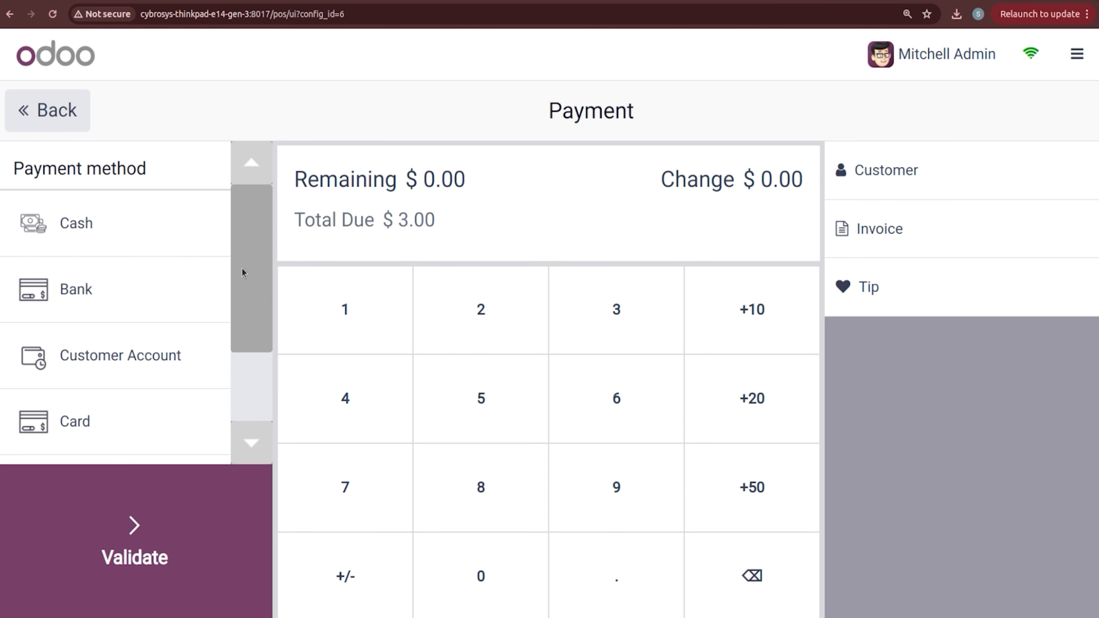
scroll(259, 346, down, 3)
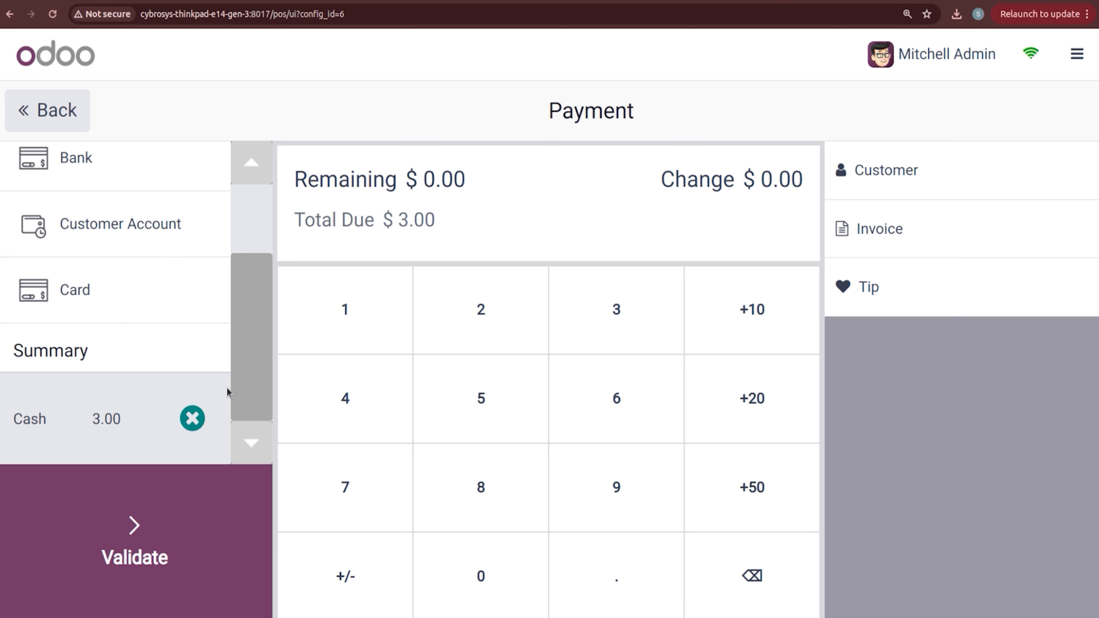
drag(247, 377, 260, 285)
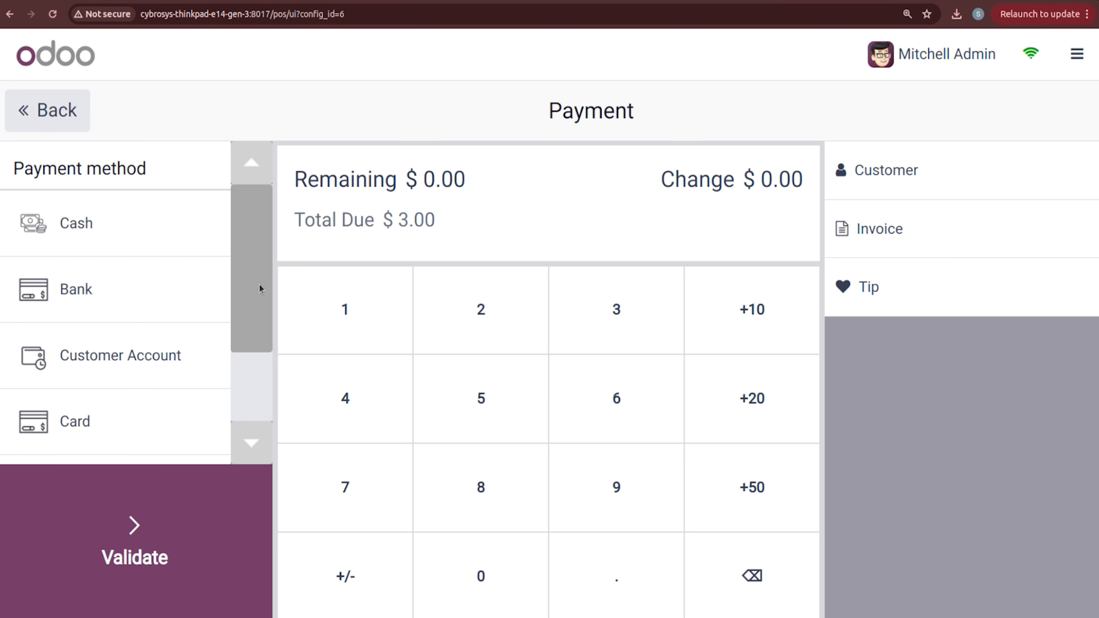
Step: Assign the customer, request an invoice, validate the payment and start a new order
click(885, 191)
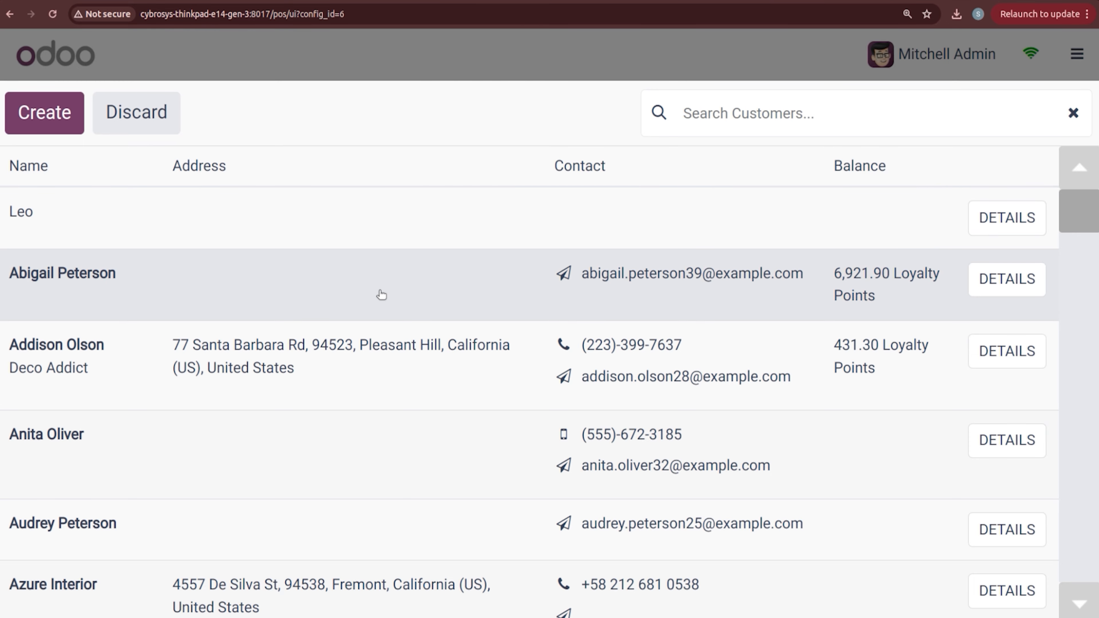
click(380, 294)
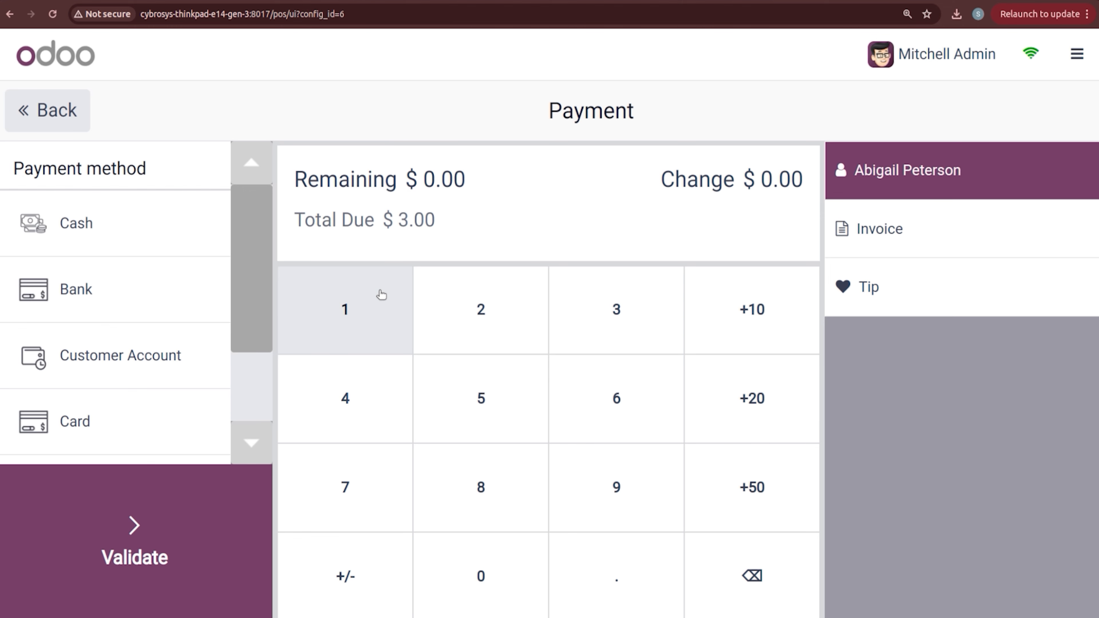
click(919, 220)
click(100, 558)
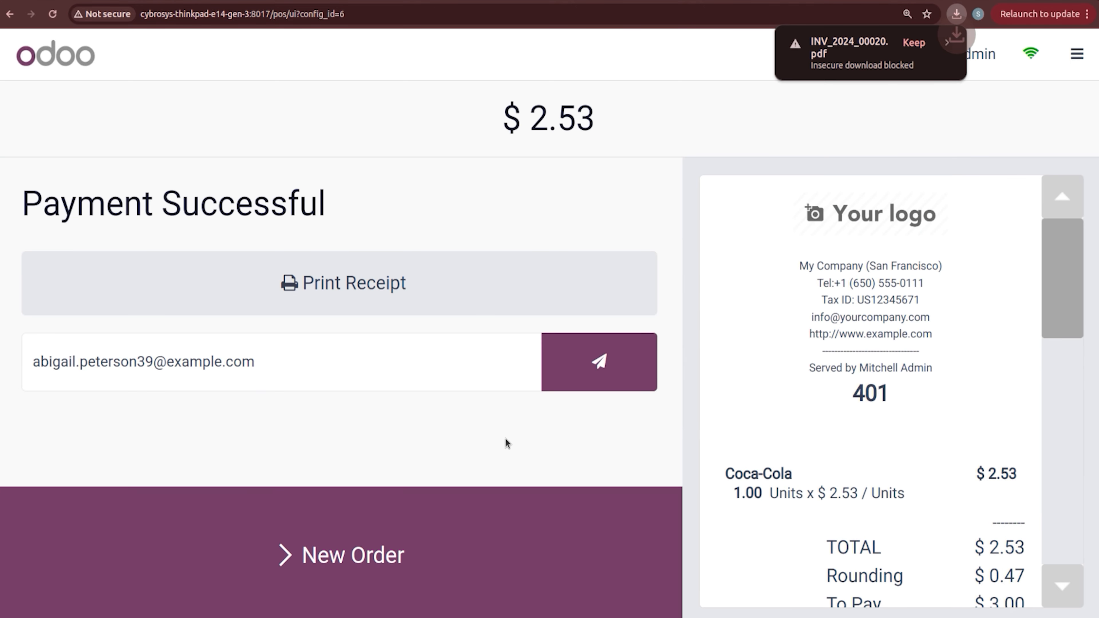
drag(1082, 300, 1074, 363)
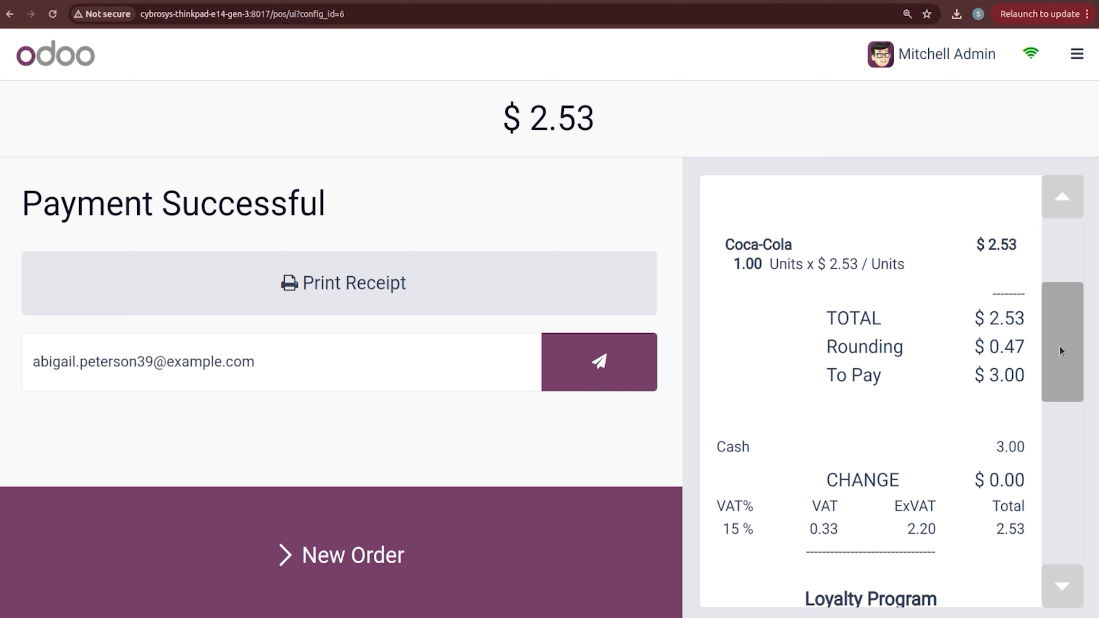
drag(1061, 351, 1074, 387)
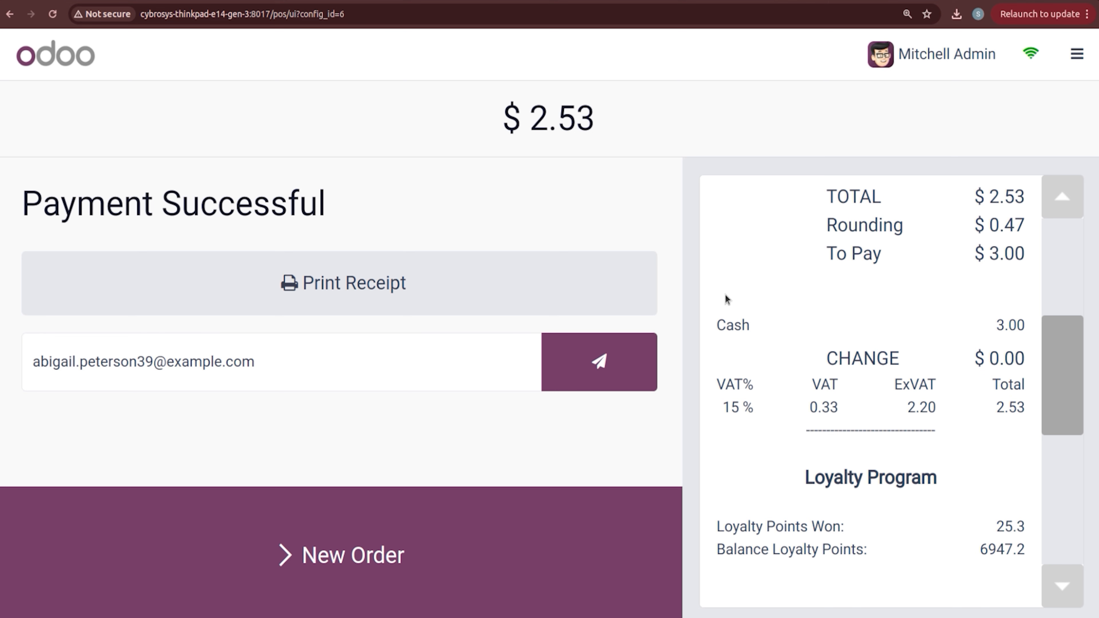
click(381, 539)
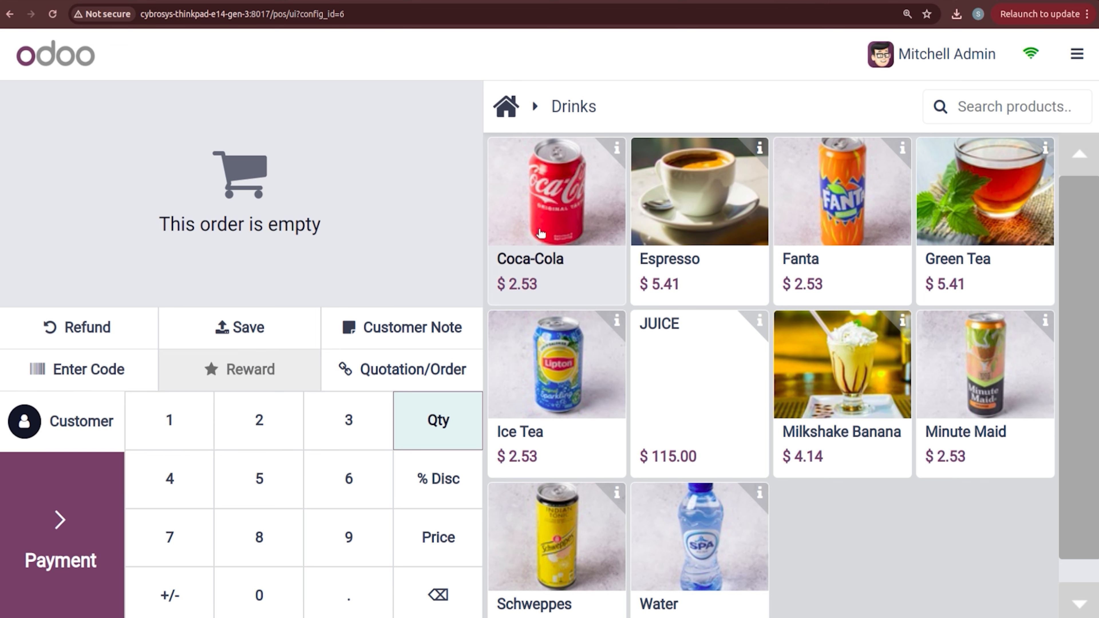
Step: Add an Espresso and attach a $10.00 tip at payment
click(651, 238)
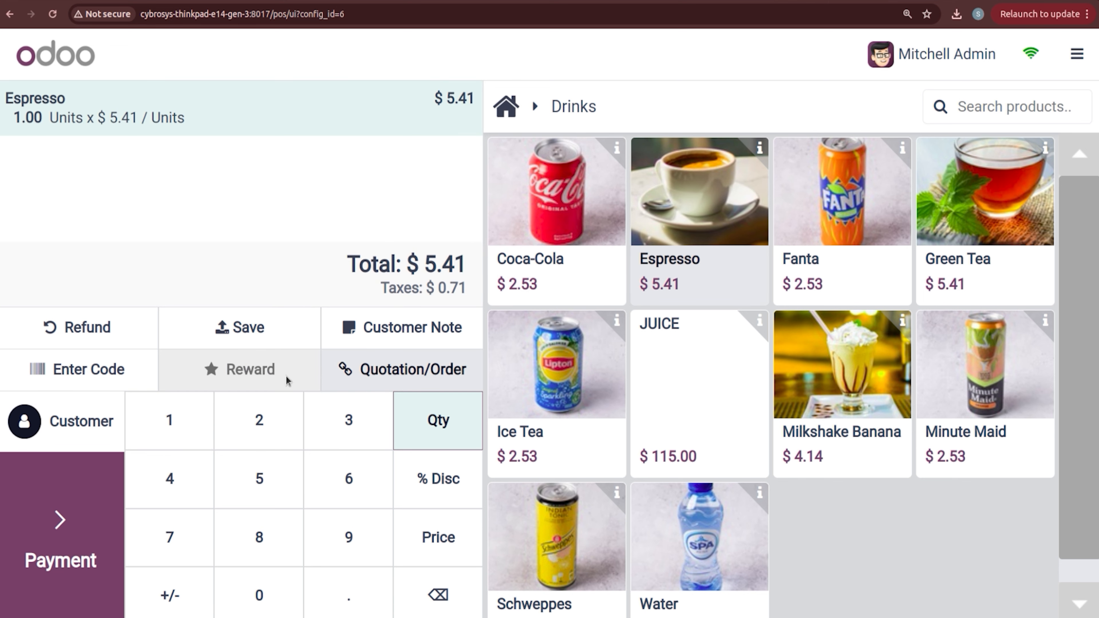
click(58, 521)
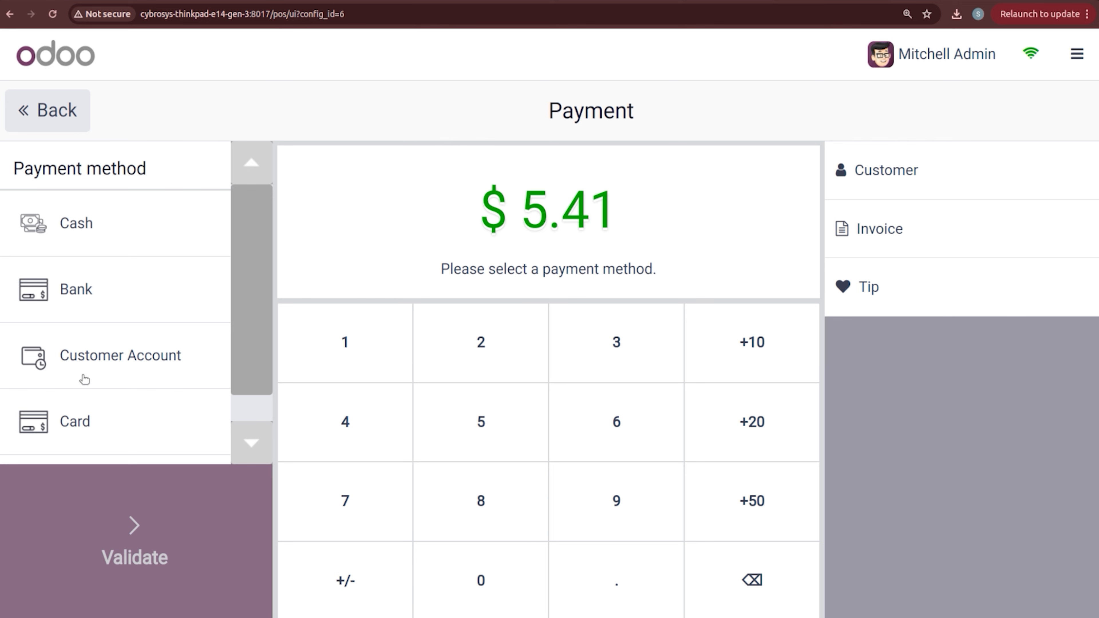
click(115, 303)
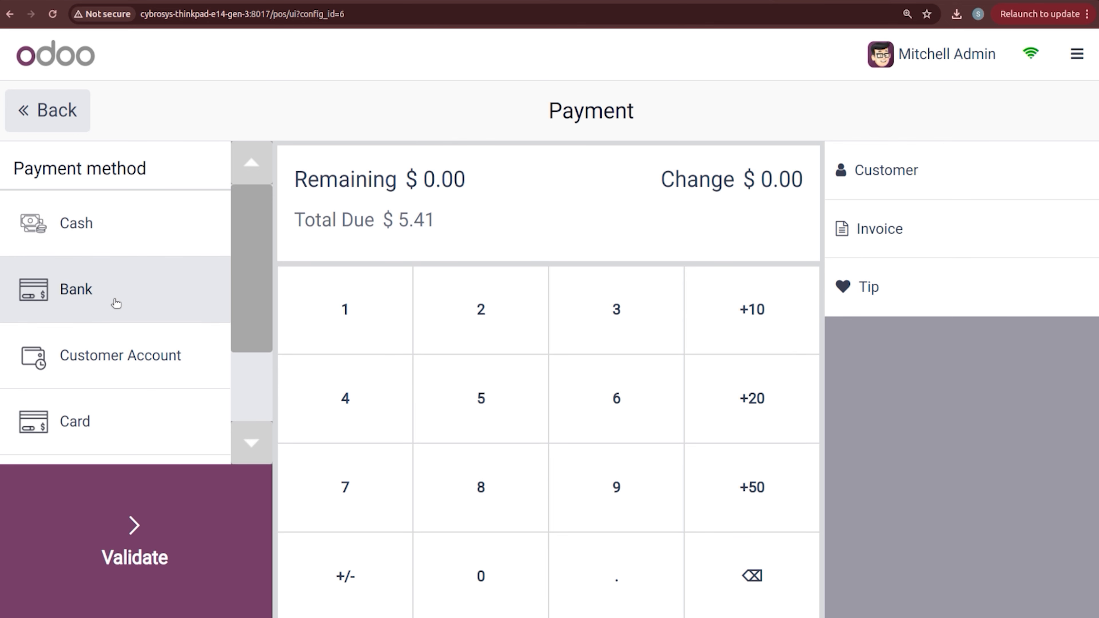
drag(263, 247, 258, 341)
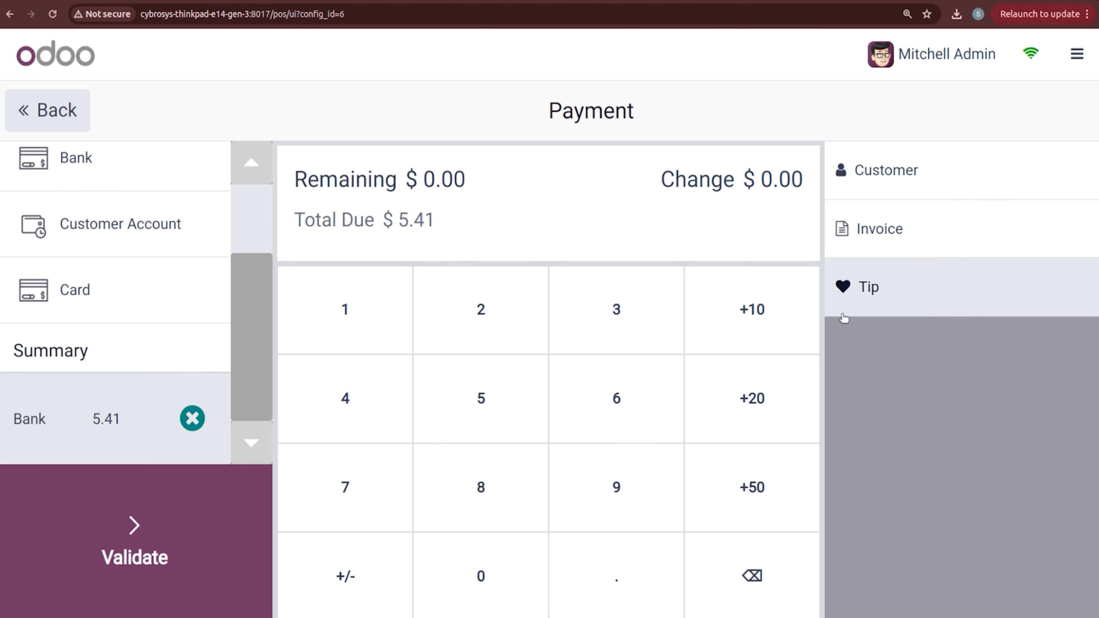
click(881, 307)
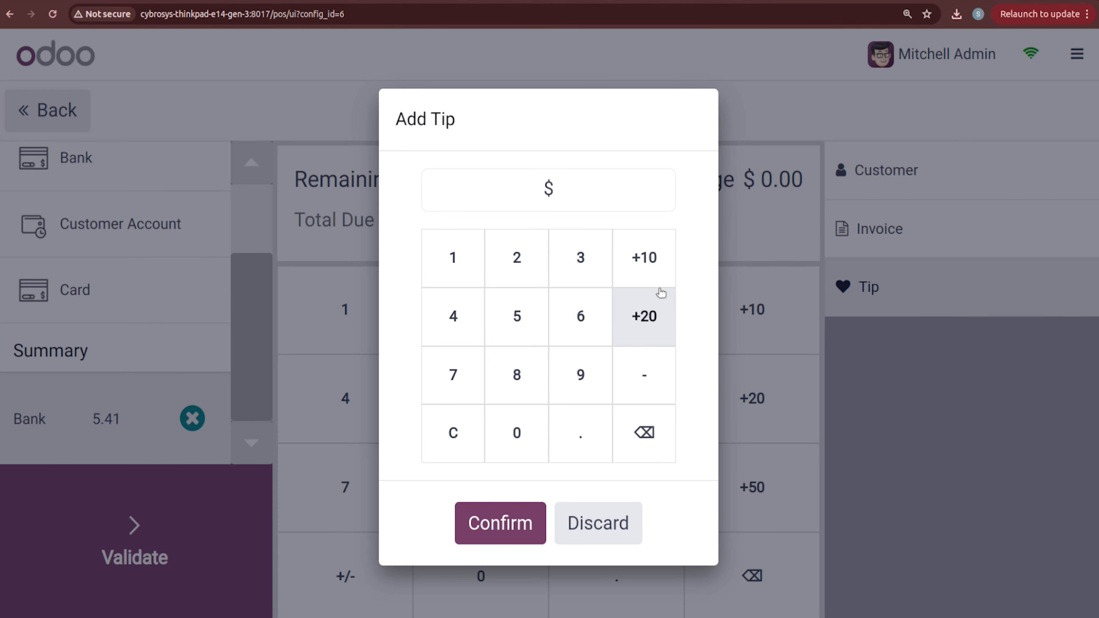
click(635, 273)
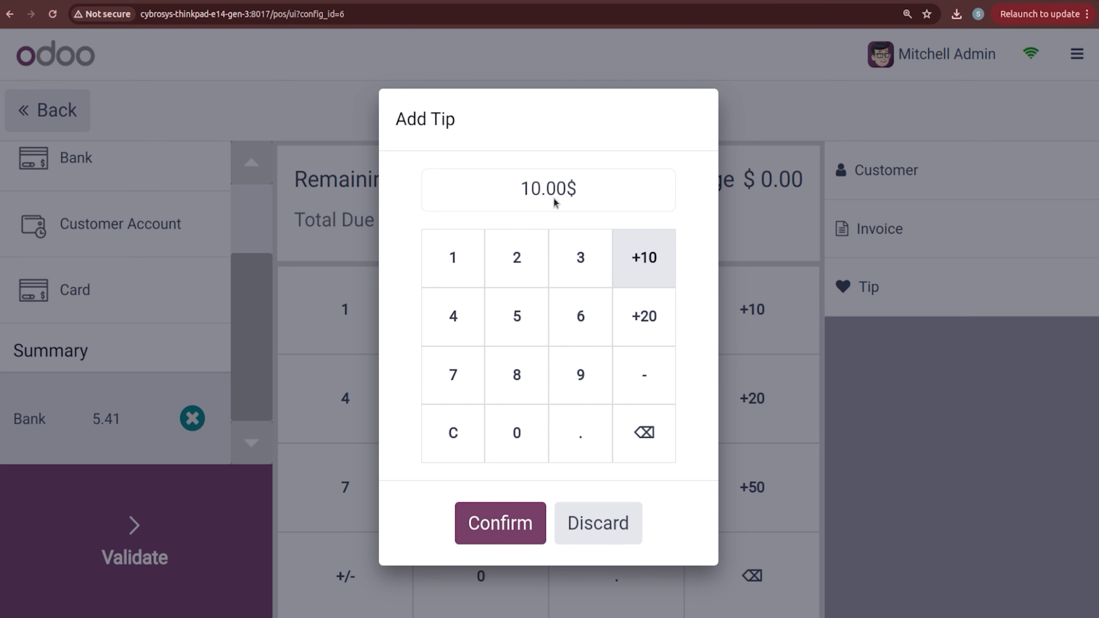
click(503, 524)
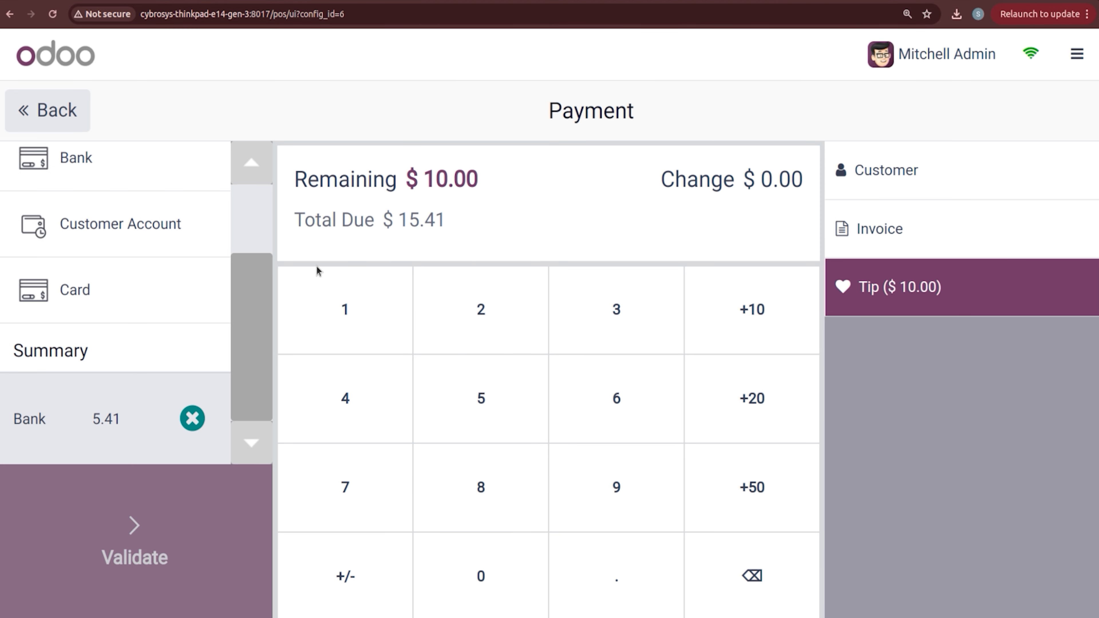
Step: Pay the $15.41 total by bank for the customer, validate, and start a new order
click(191, 423)
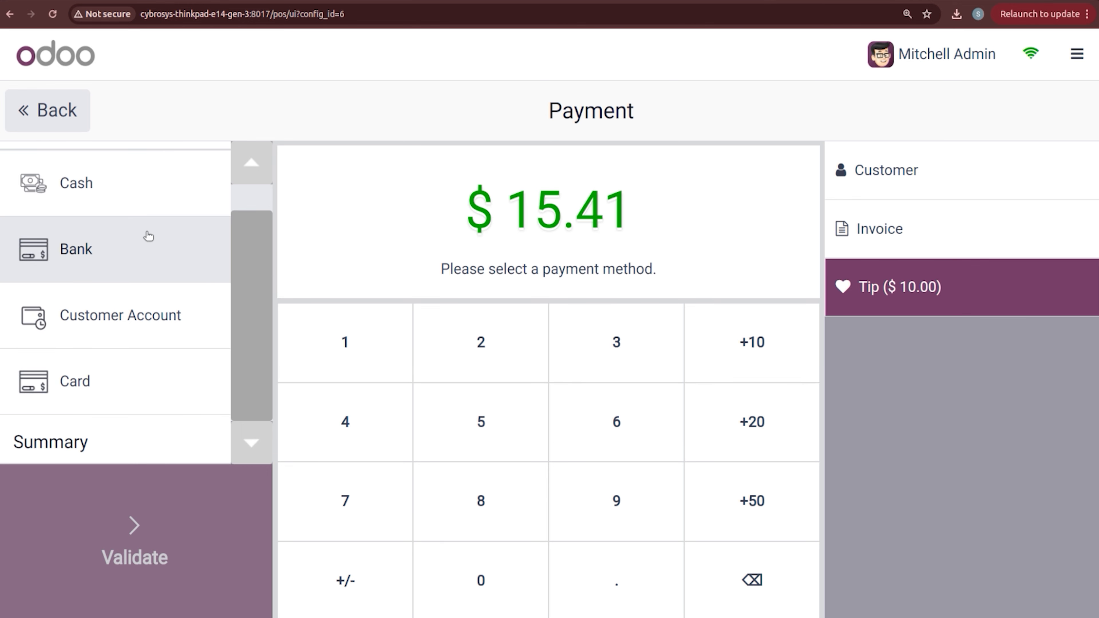
click(147, 250)
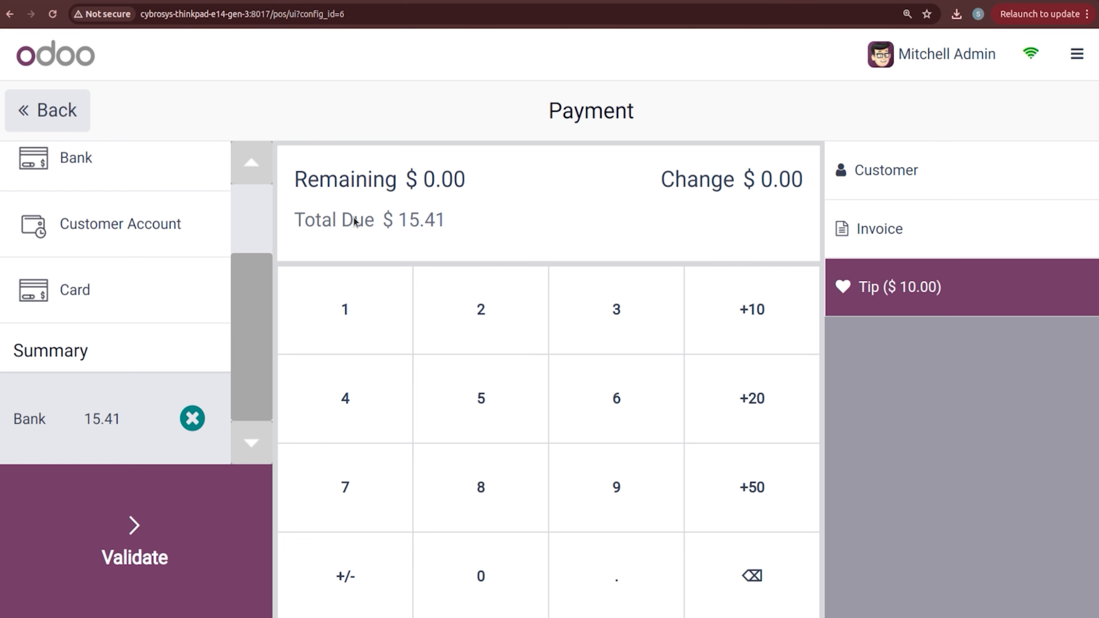
click(883, 171)
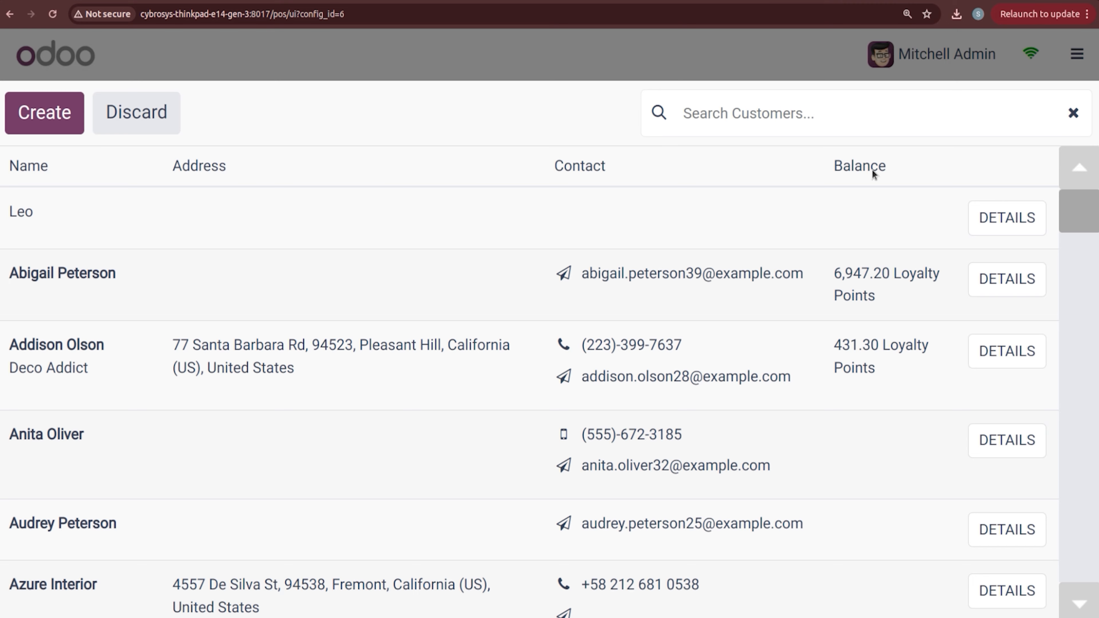
click(137, 314)
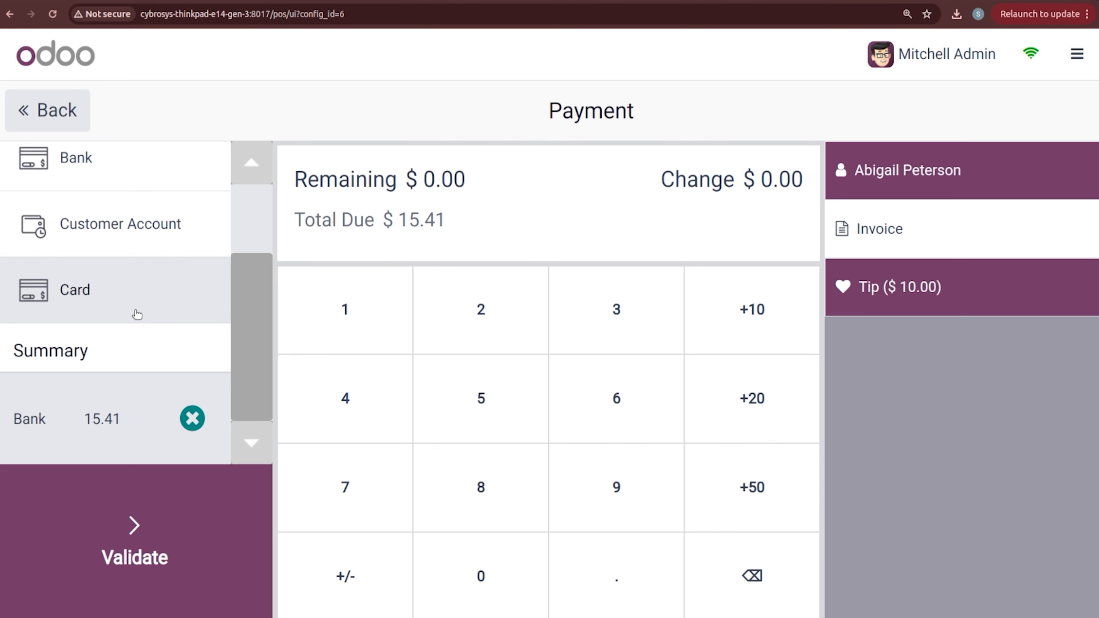
click(134, 530)
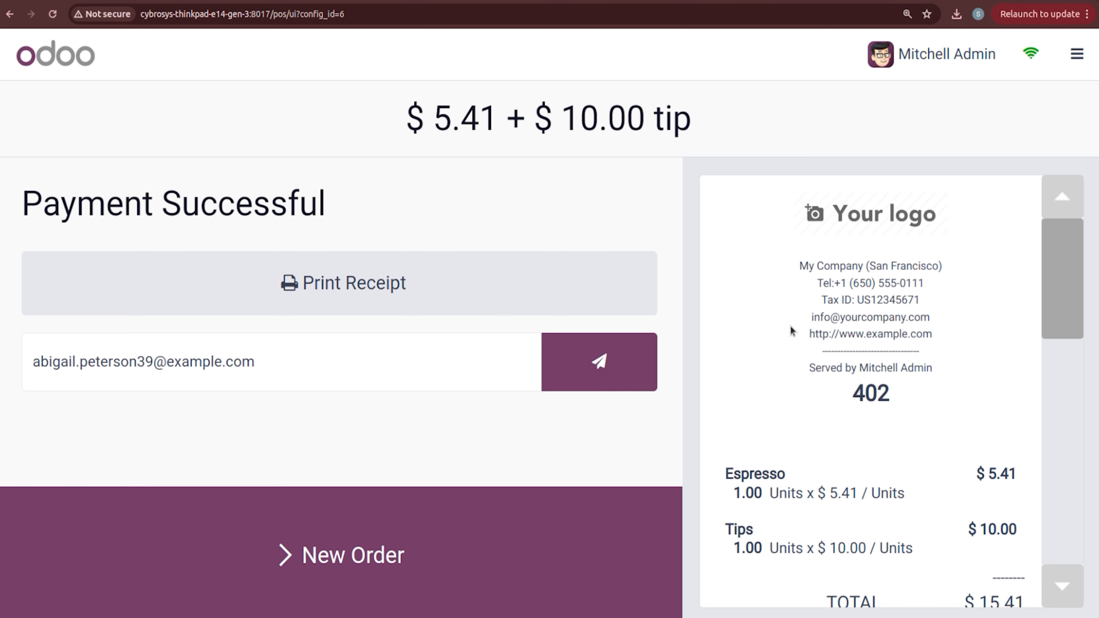
scroll(791, 332, down, 3)
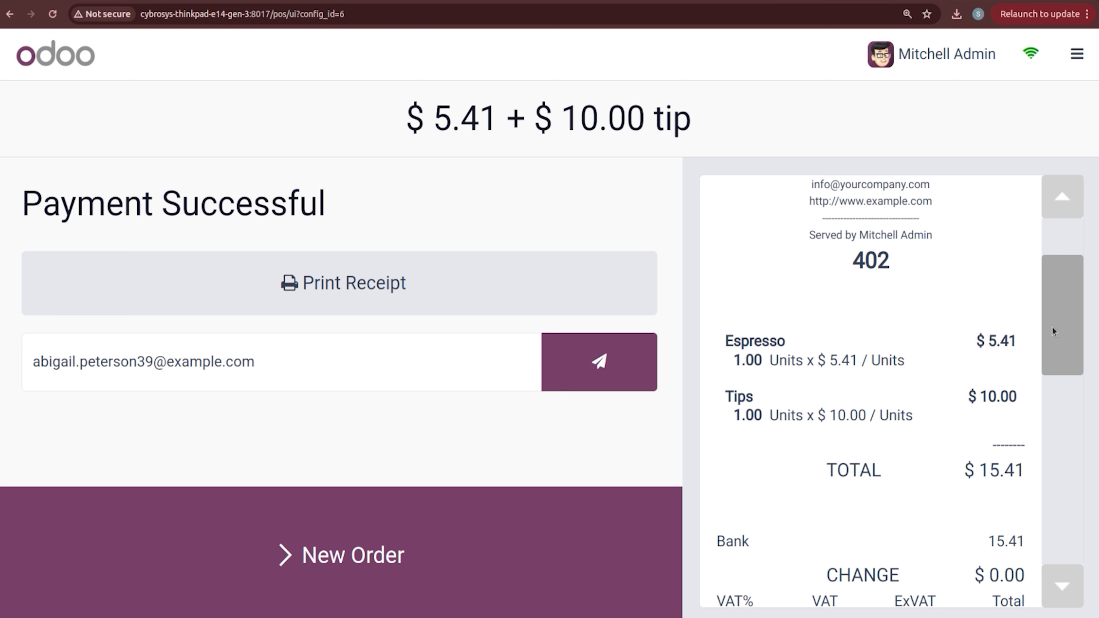
drag(1052, 329, 1057, 360)
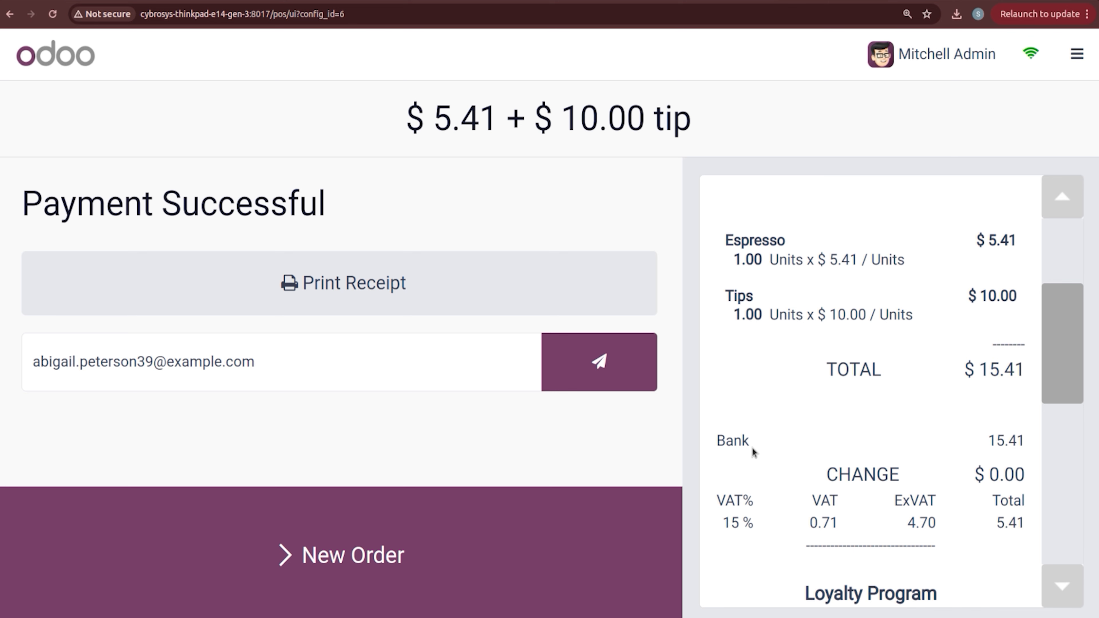
click(353, 560)
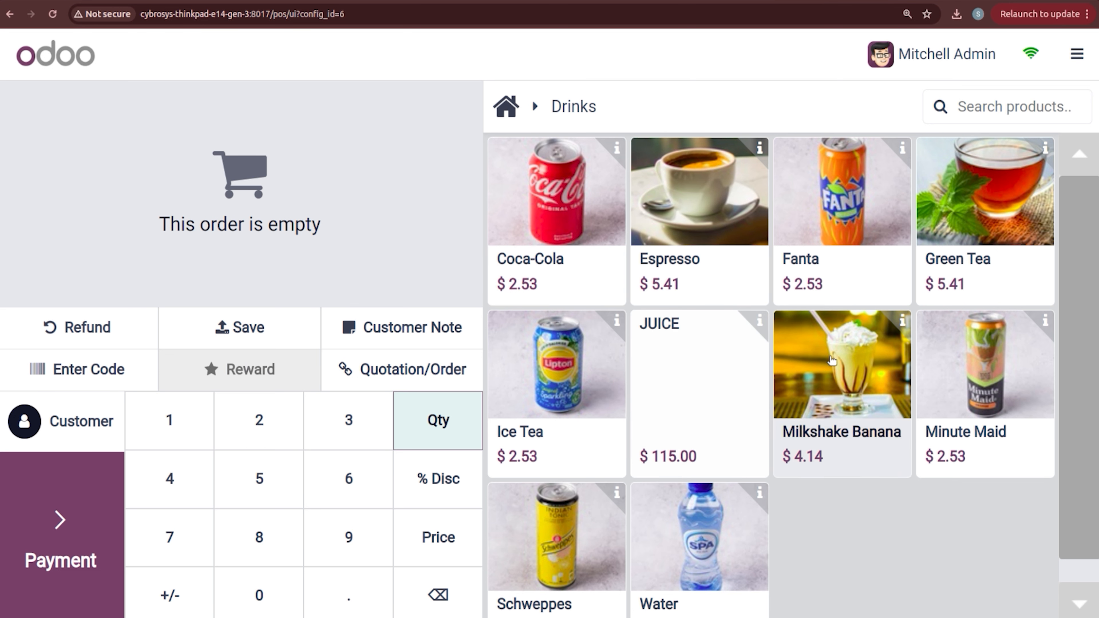
Step: Sell a JUICE to the customer, charging $115.00 to Customer Account with an invoice
click(720, 378)
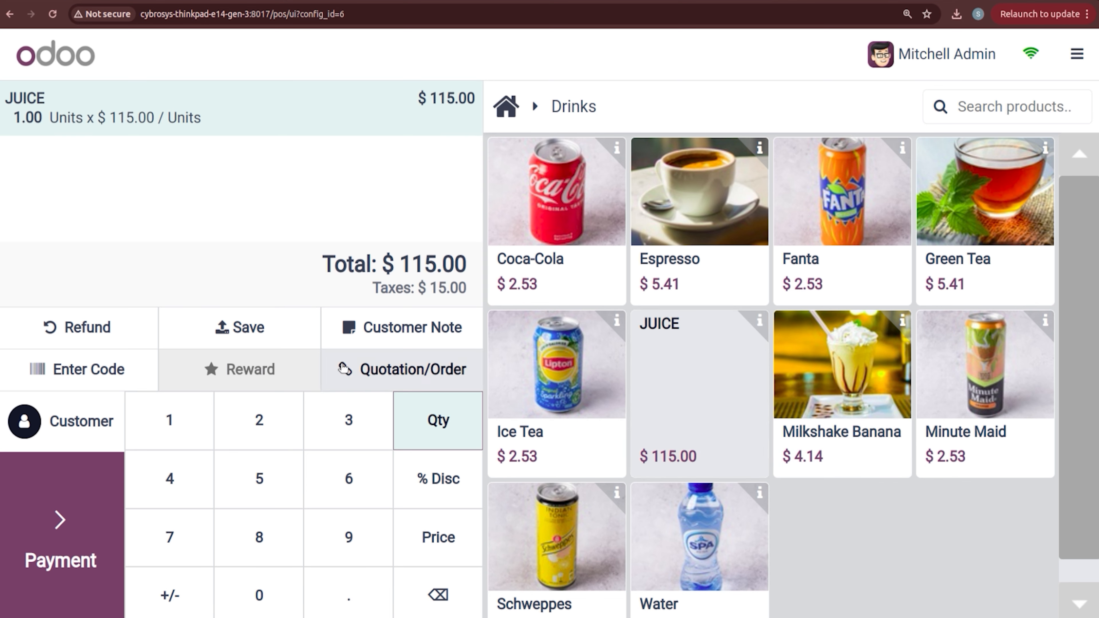
click(82, 428)
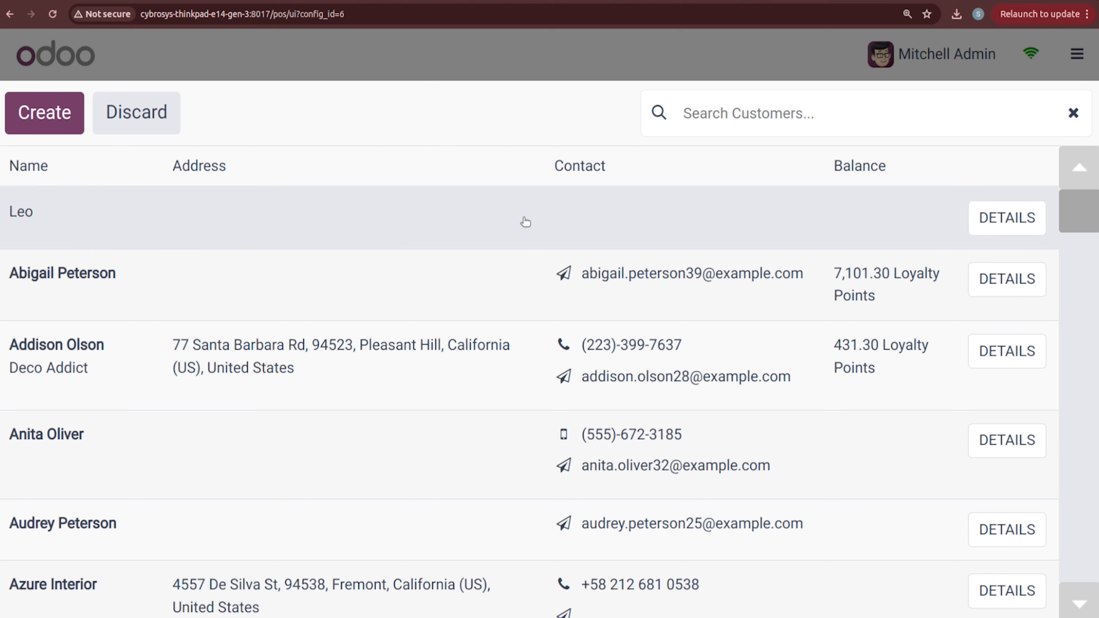
click(525, 221)
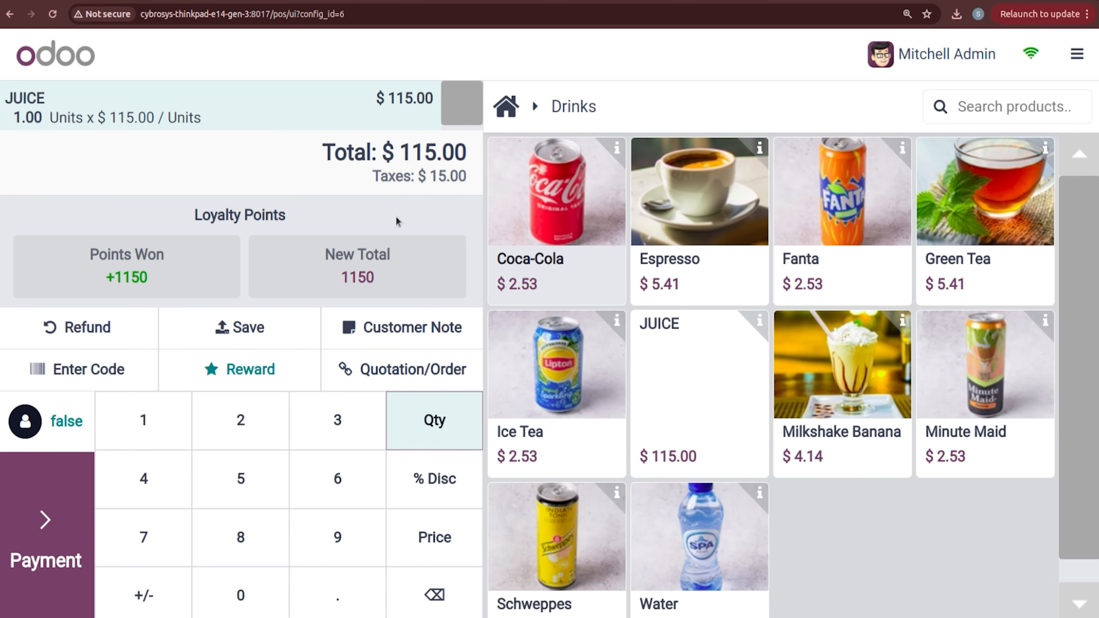
click(43, 521)
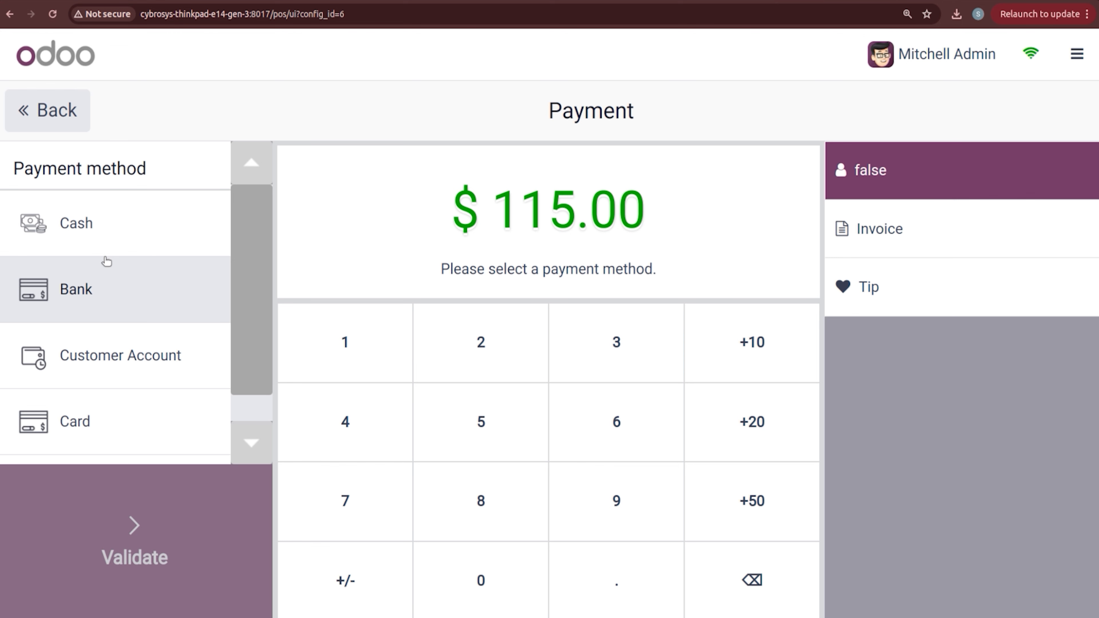
click(110, 422)
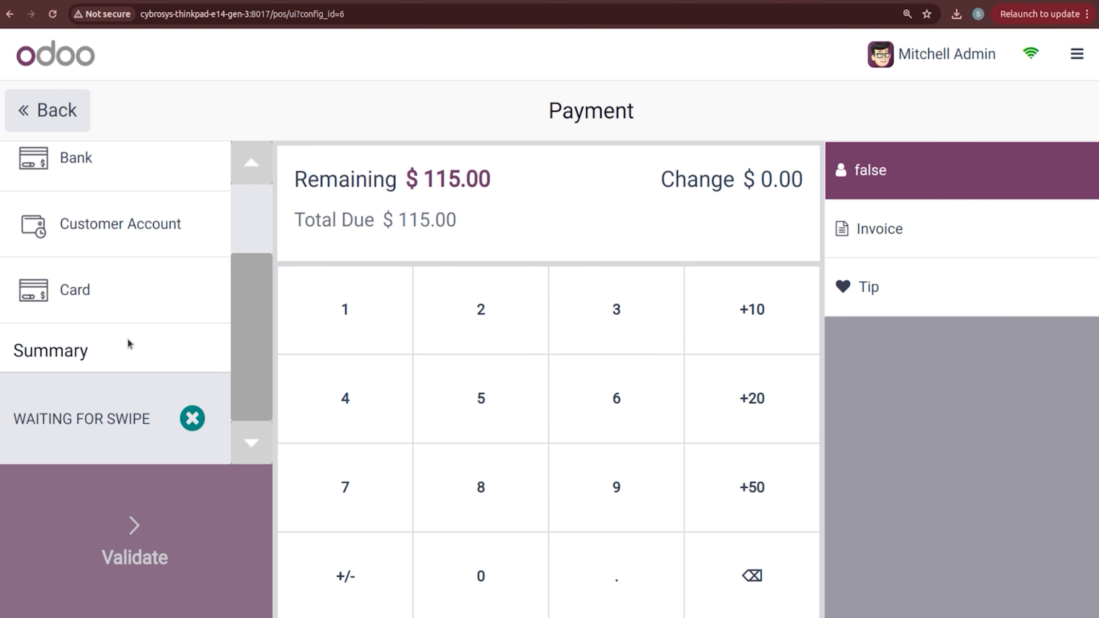
click(192, 418)
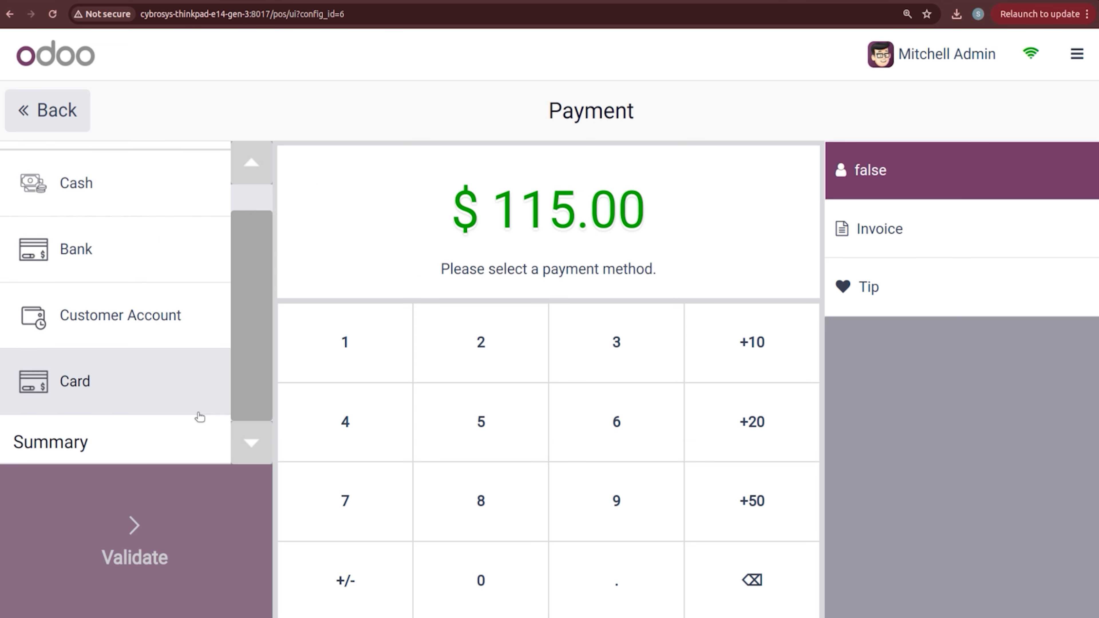
click(197, 328)
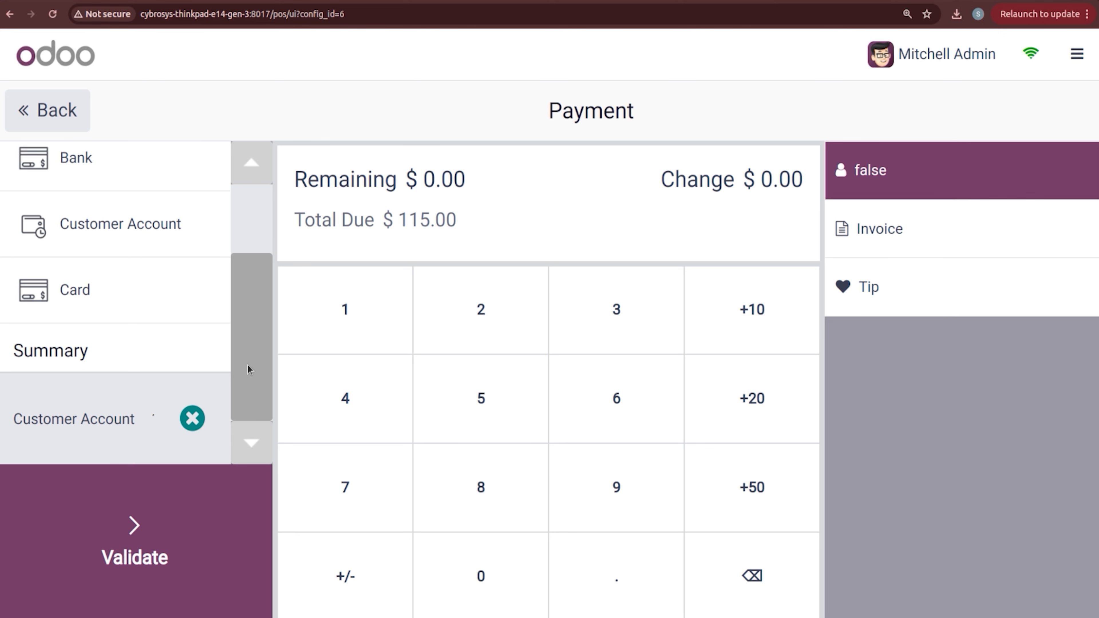
click(851, 244)
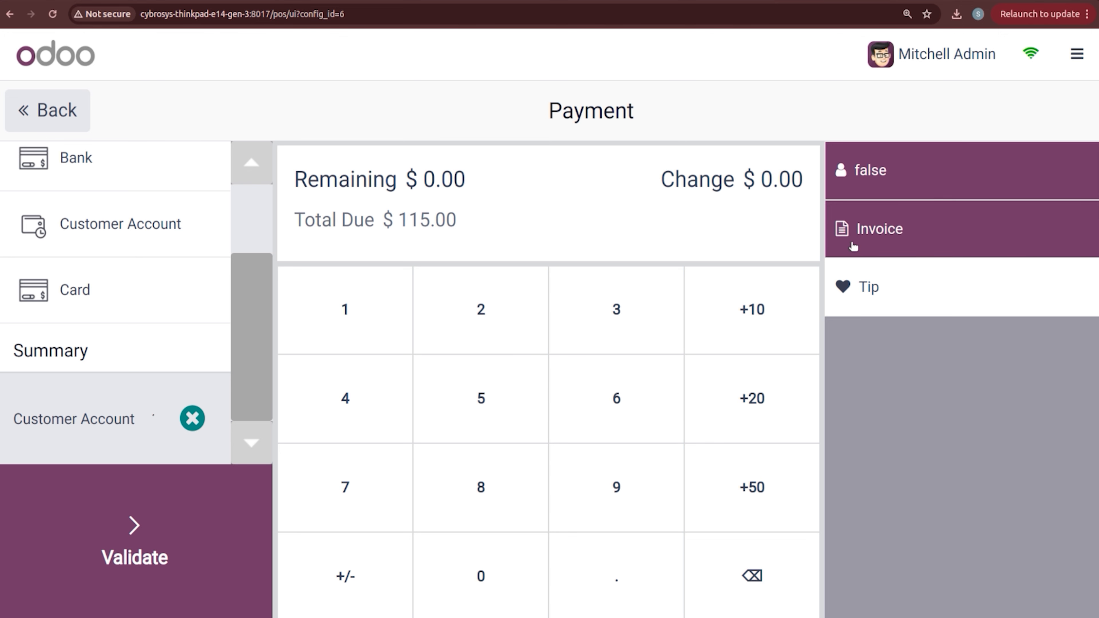
click(129, 532)
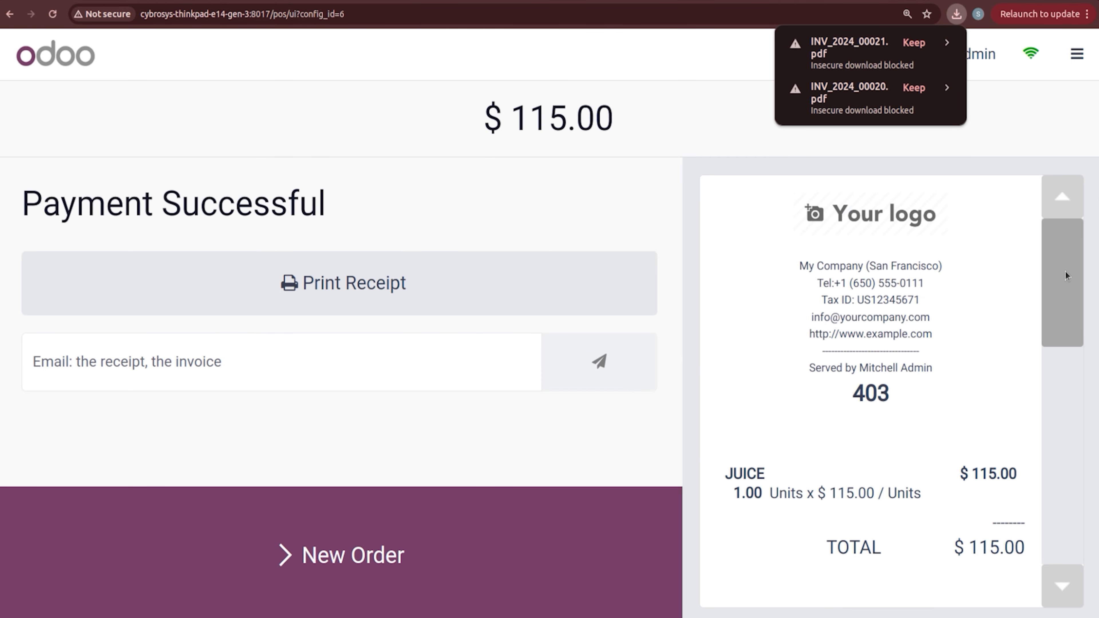
drag(1069, 275, 1062, 347)
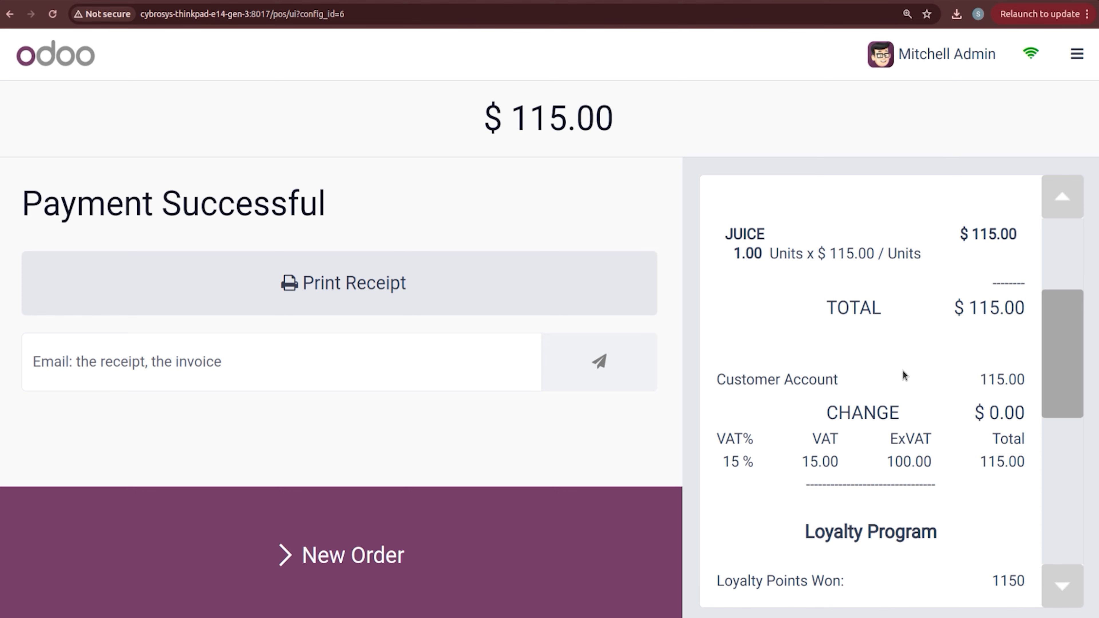
drag(1060, 364, 1053, 324)
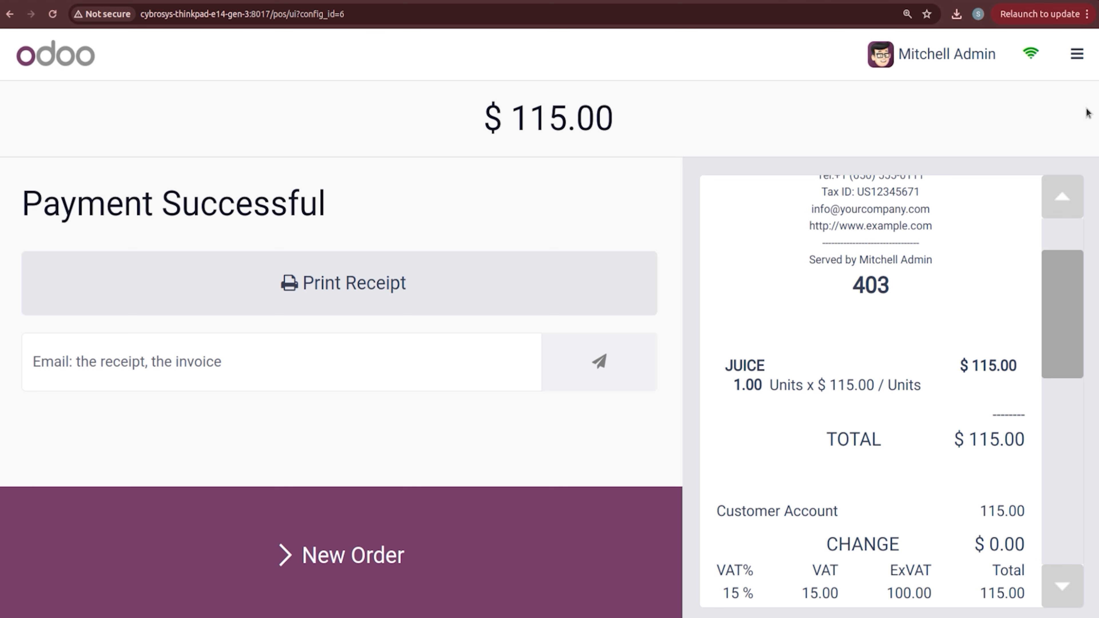
click(1077, 69)
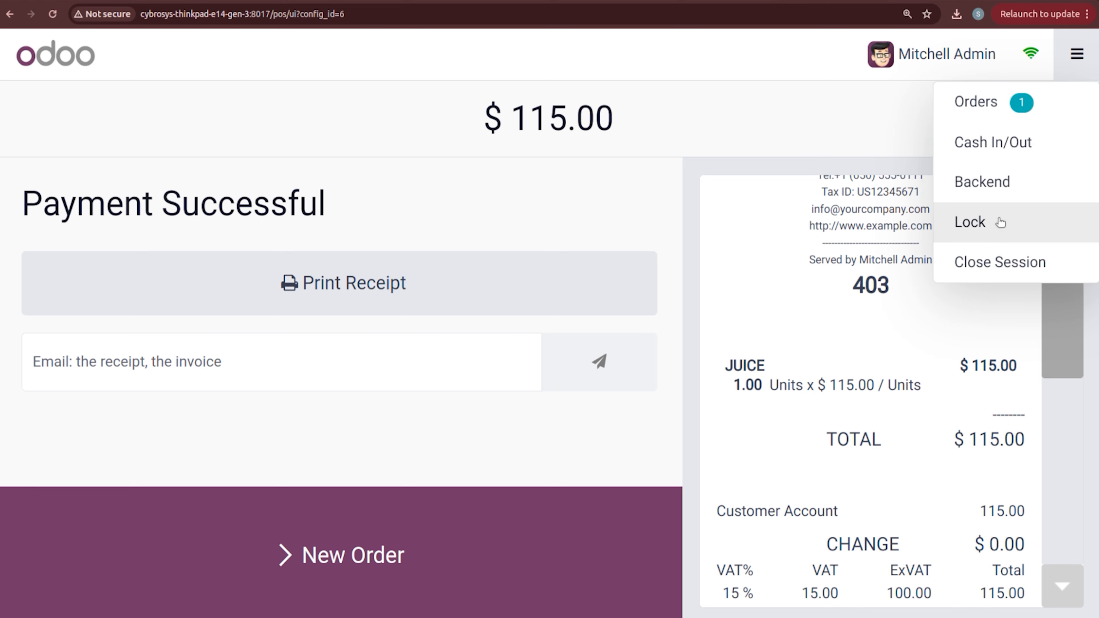
click(992, 107)
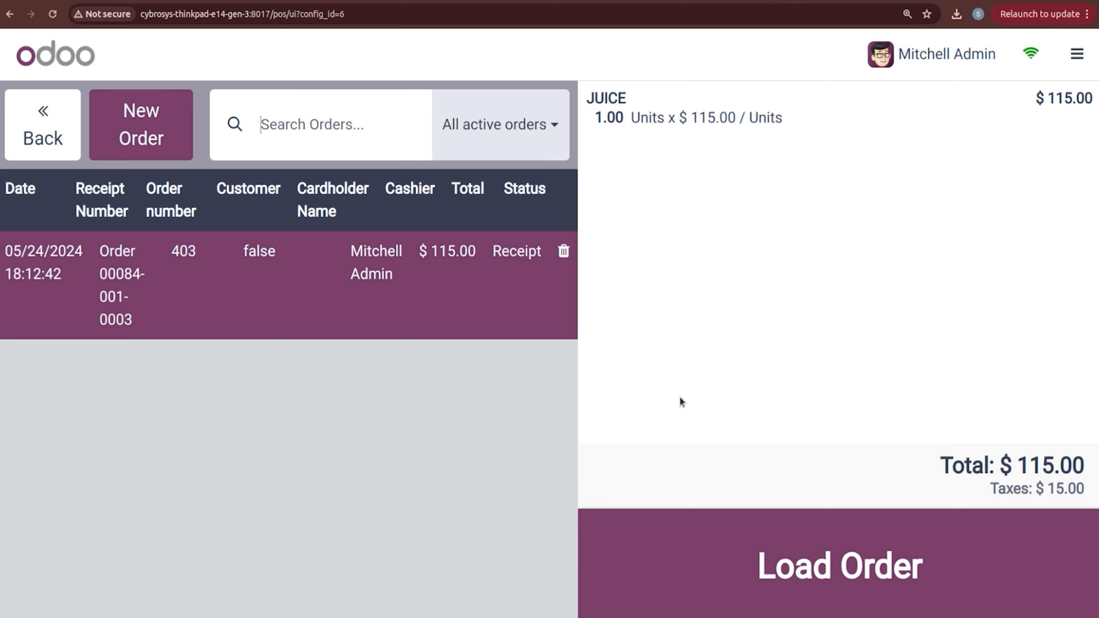
click(756, 589)
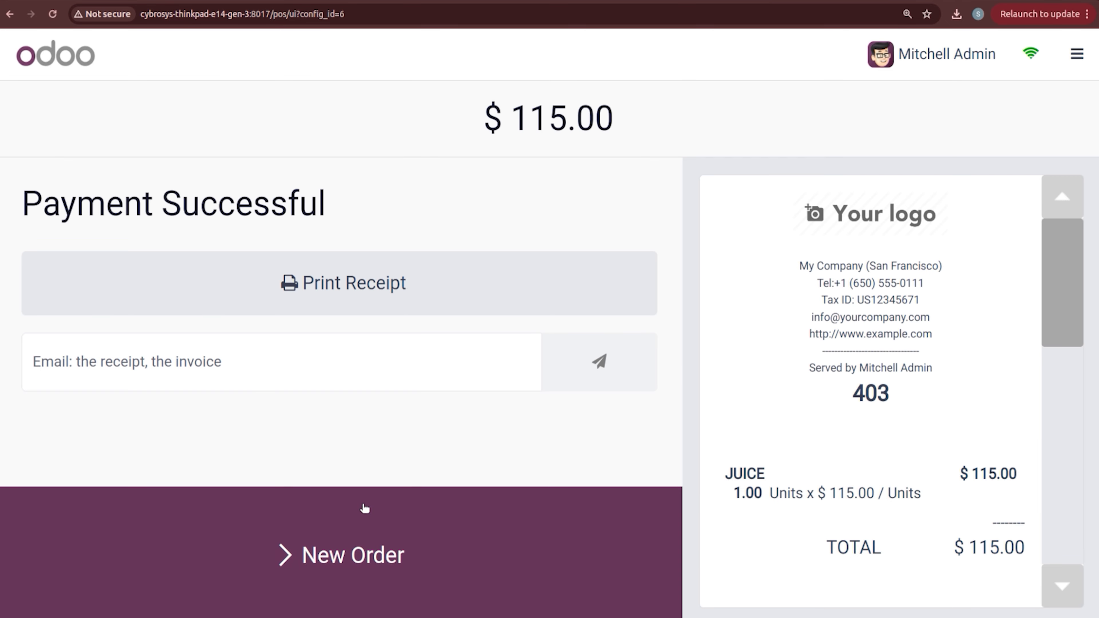
Step: Start a new empty order and begin closing the session
click(383, 556)
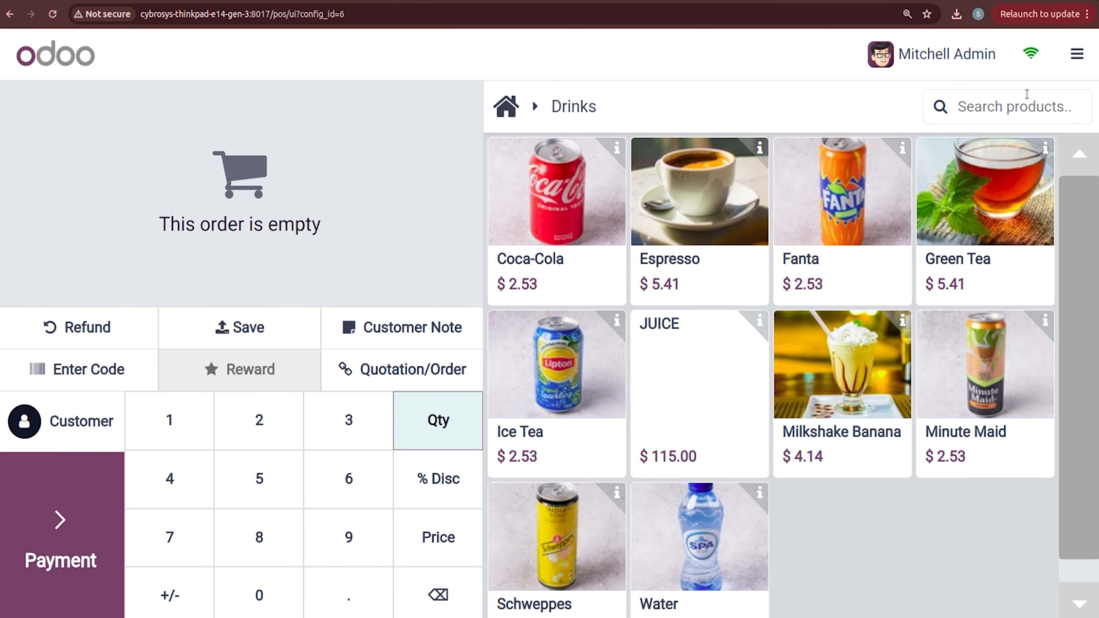
click(1096, 64)
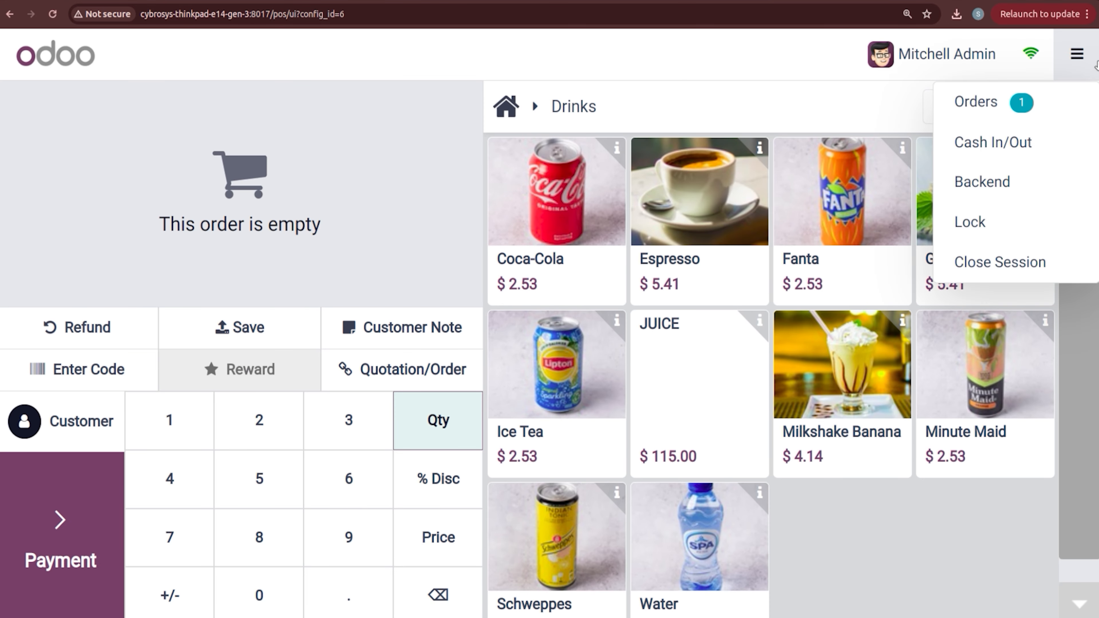
click(1017, 270)
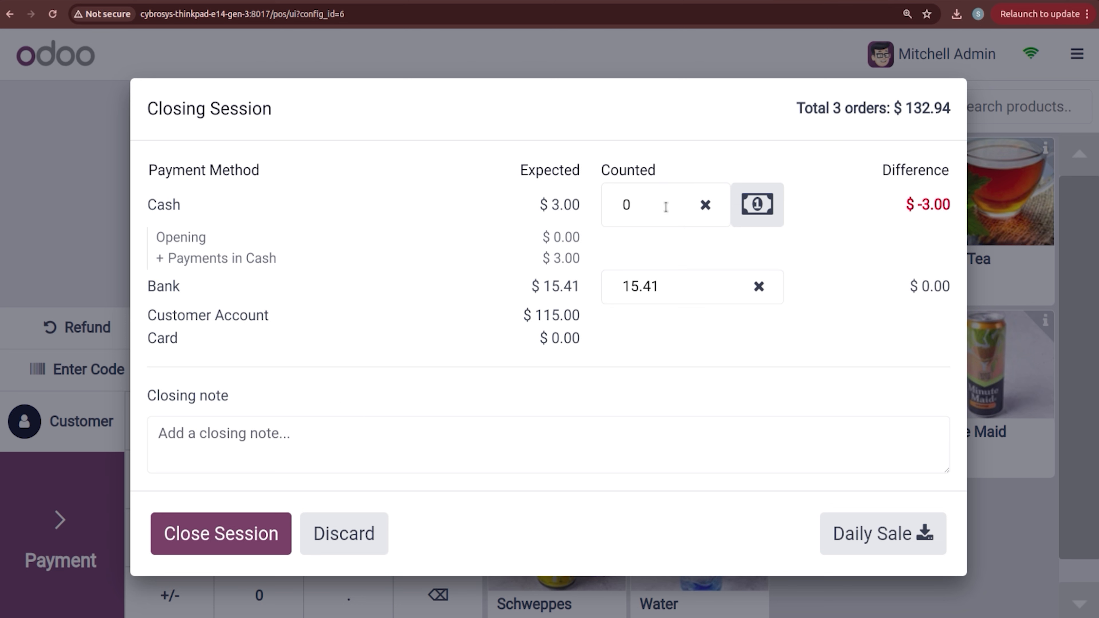
Step: Clear the counted cash, close the session, and accept the -$3.00 difference as a loss
click(655, 199)
text(3)
key(BackSpace)
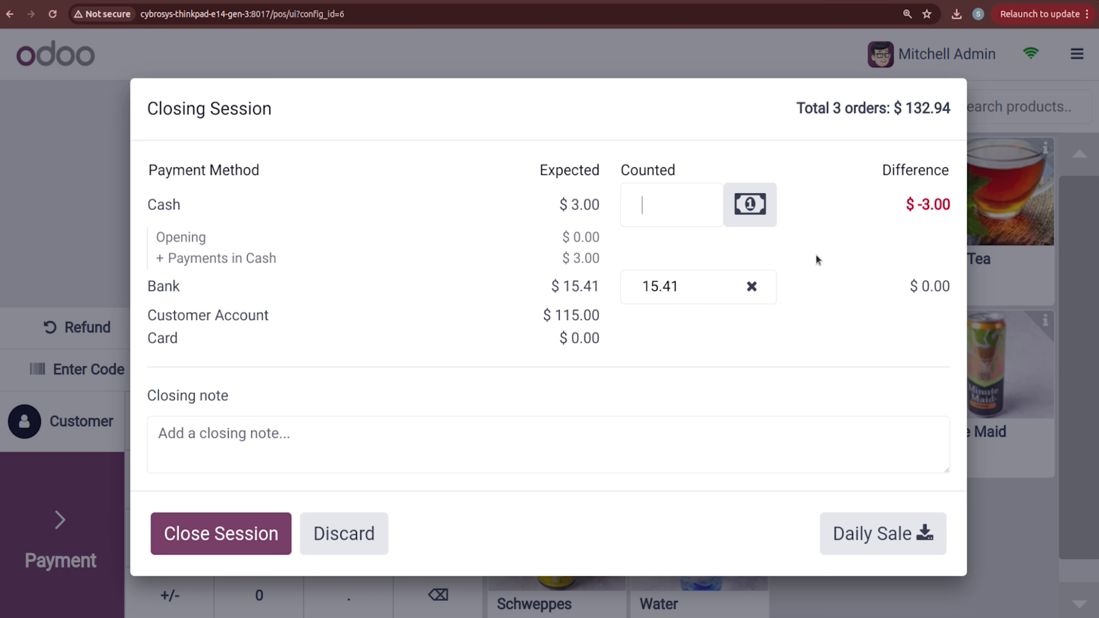
click(242, 529)
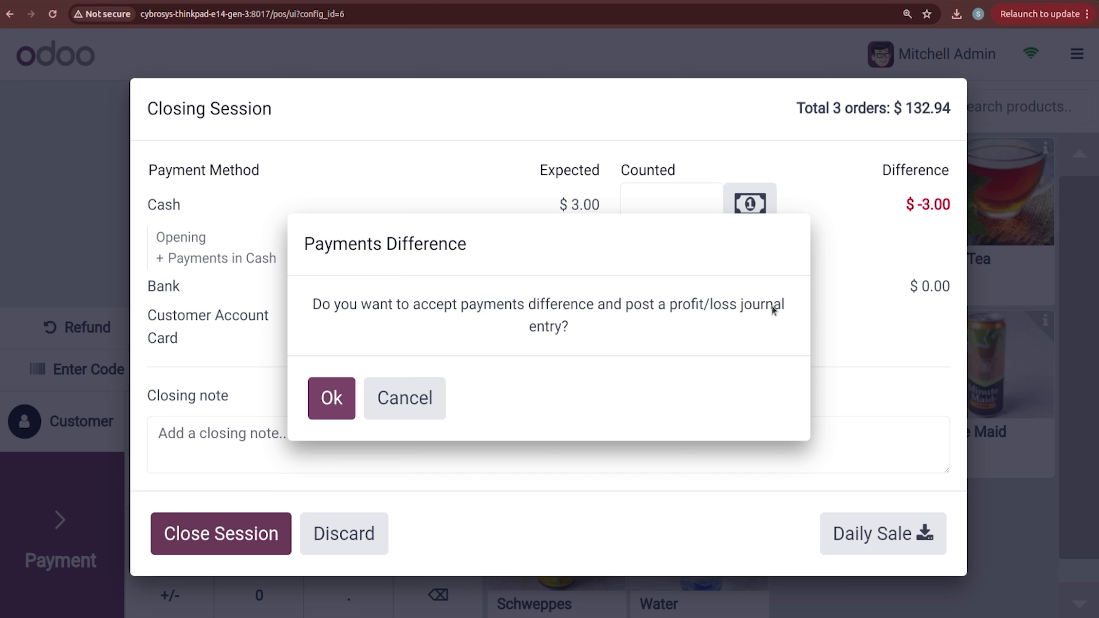
click(332, 400)
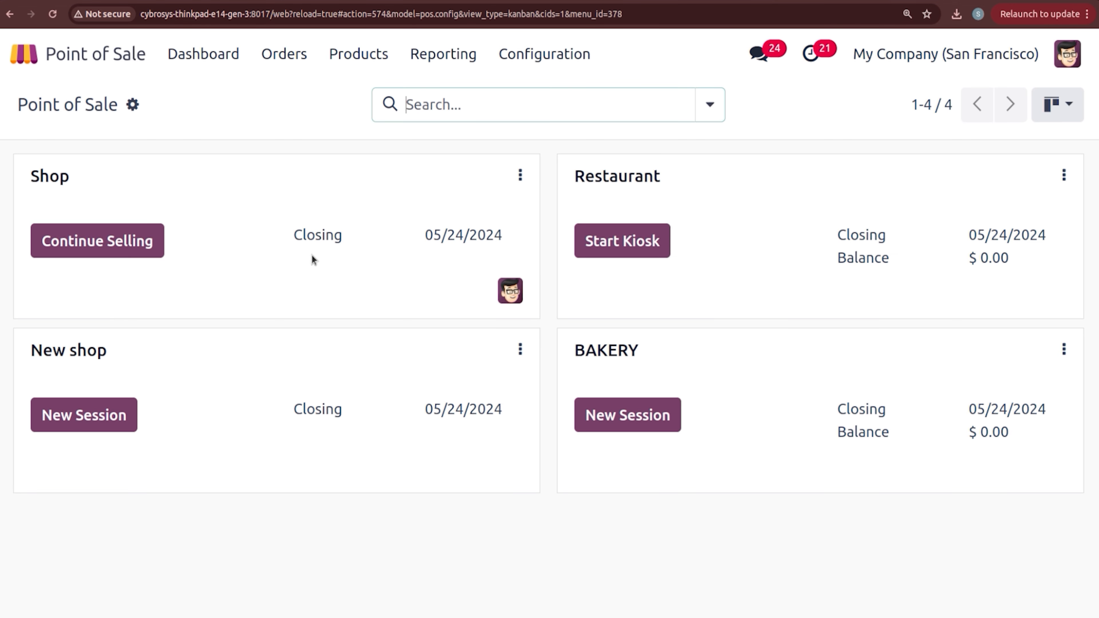
Step: Group the POS payments by session only and expand POS/00084's three payments totalling 133.41
click(289, 51)
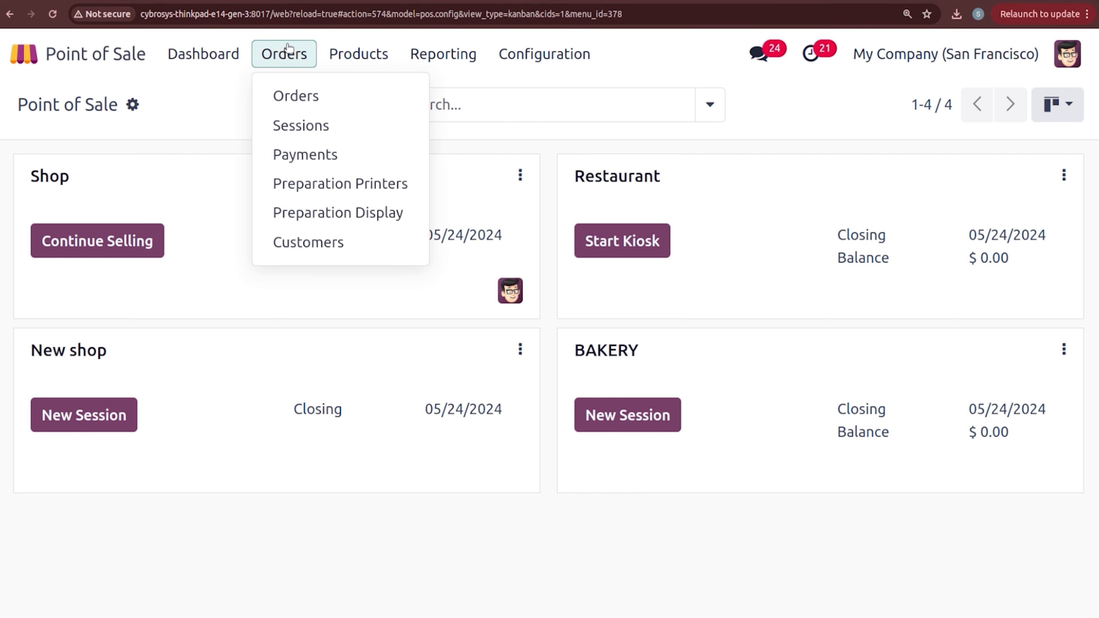
click(290, 156)
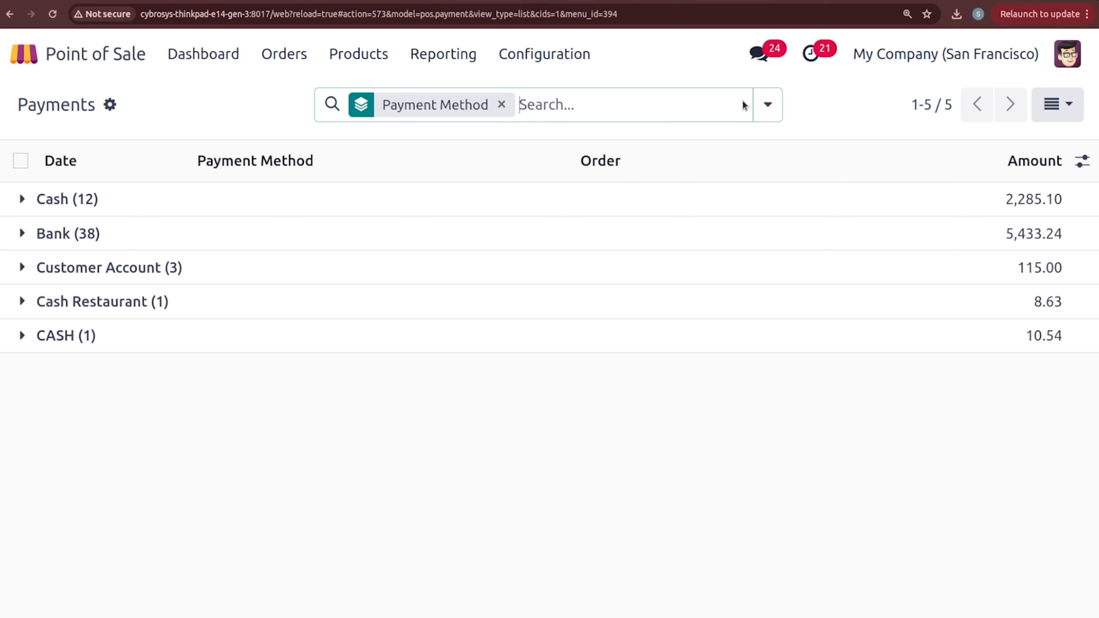
click(767, 105)
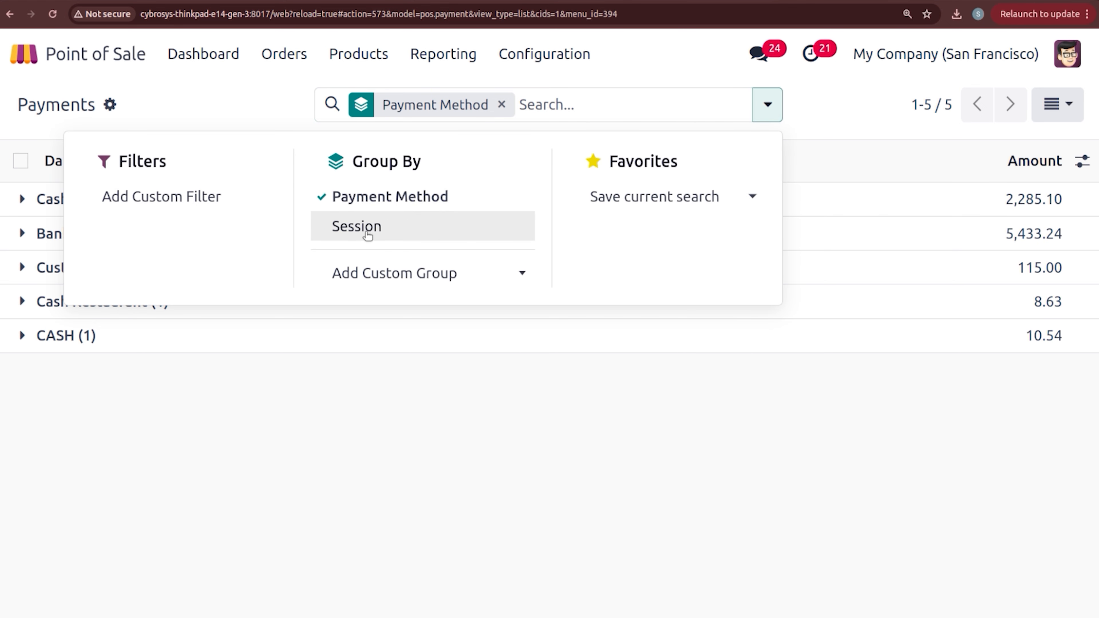
click(355, 225)
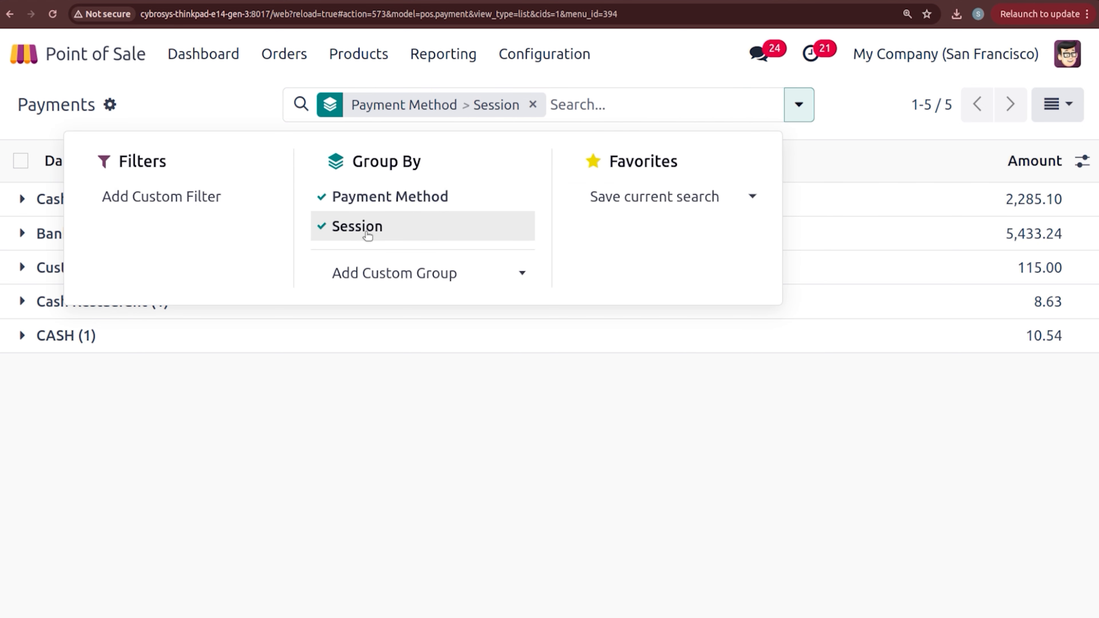
click(197, 110)
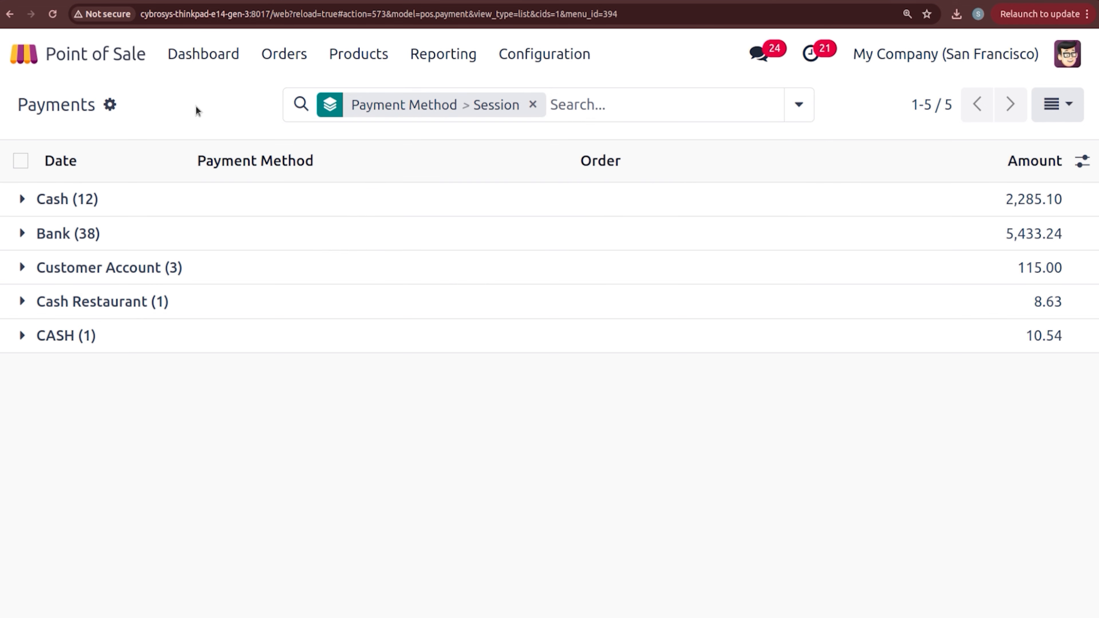
click(534, 105)
click(710, 107)
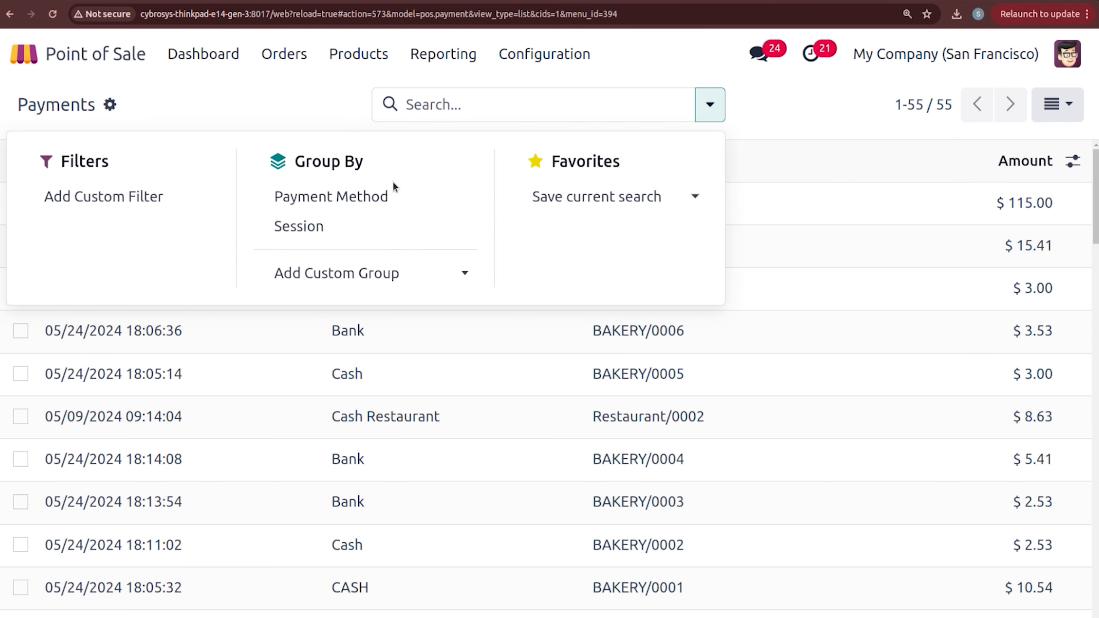
click(381, 229)
click(302, 121)
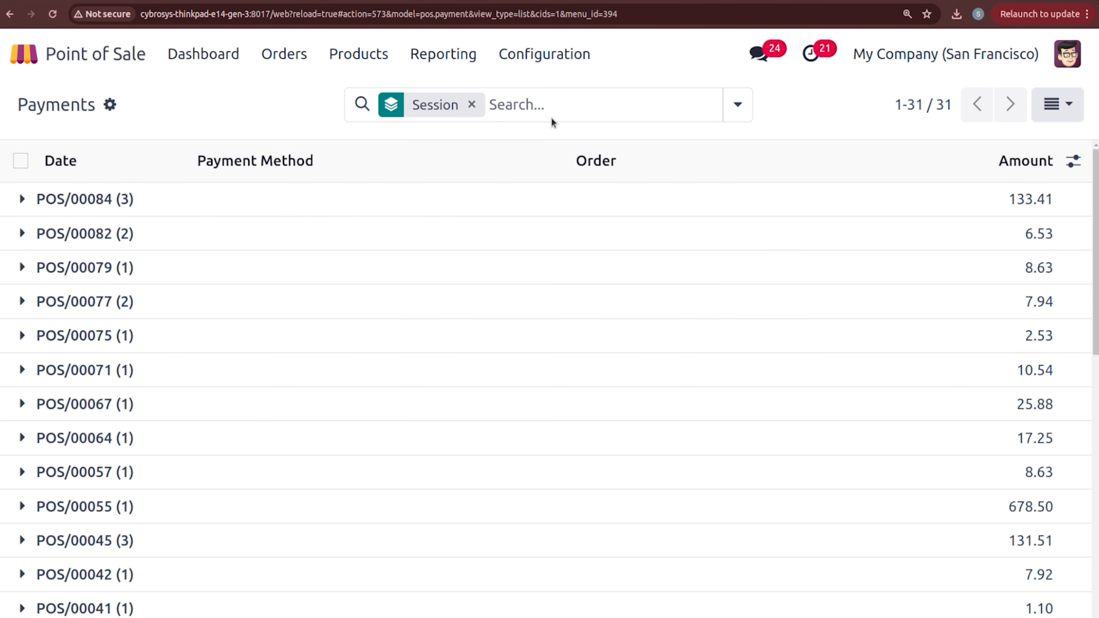
click(23, 199)
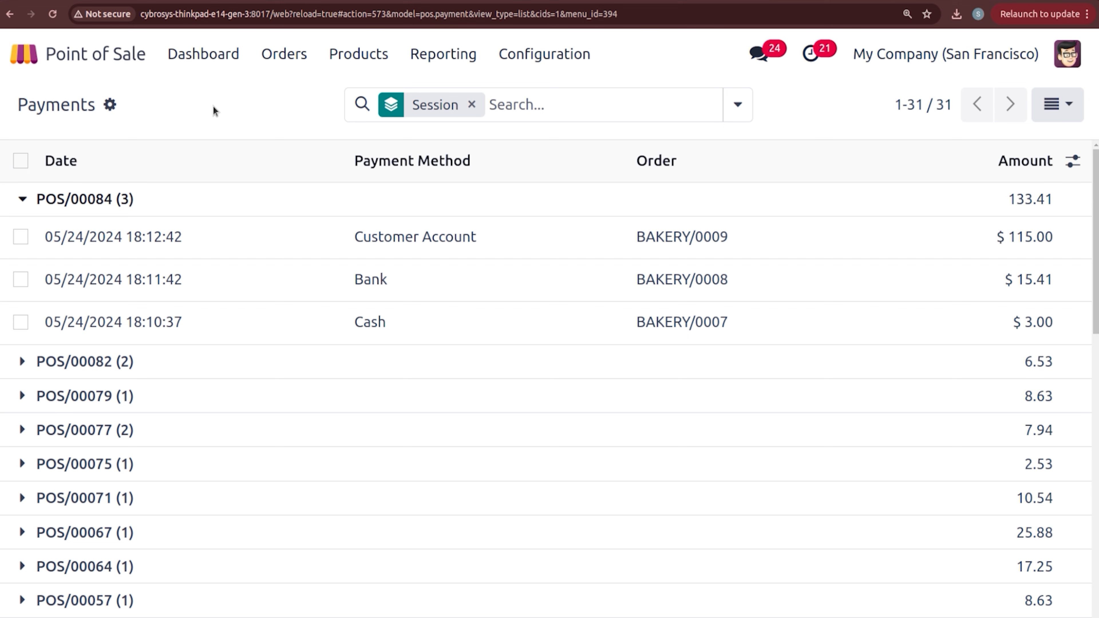
Step: Open the Profit and Loss report in the Accounting app
click(35, 55)
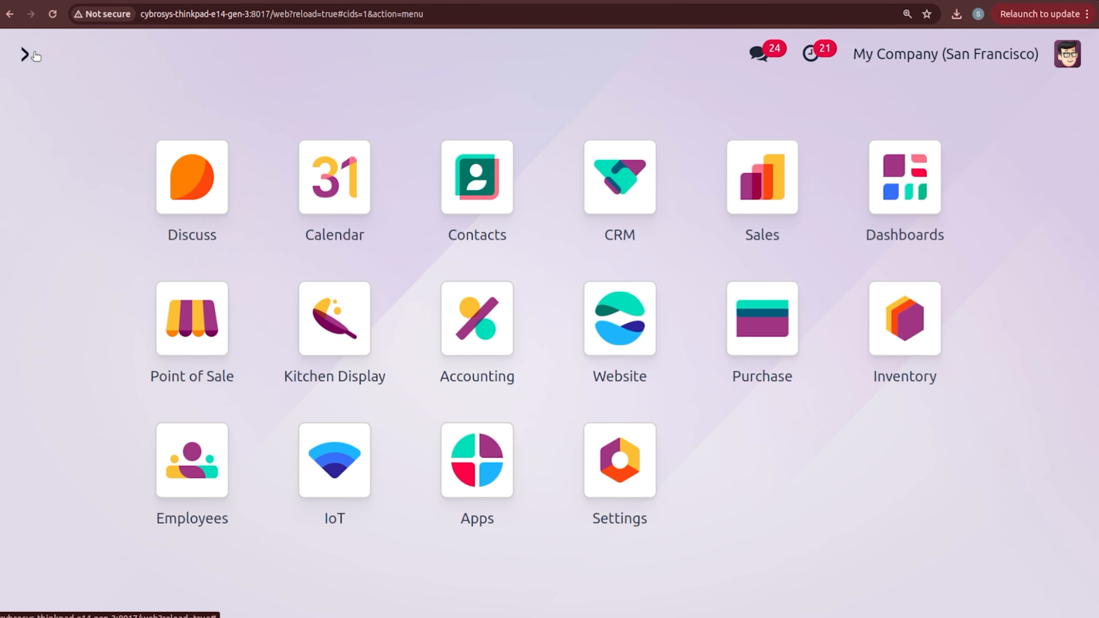
text(acc)
key(Return)
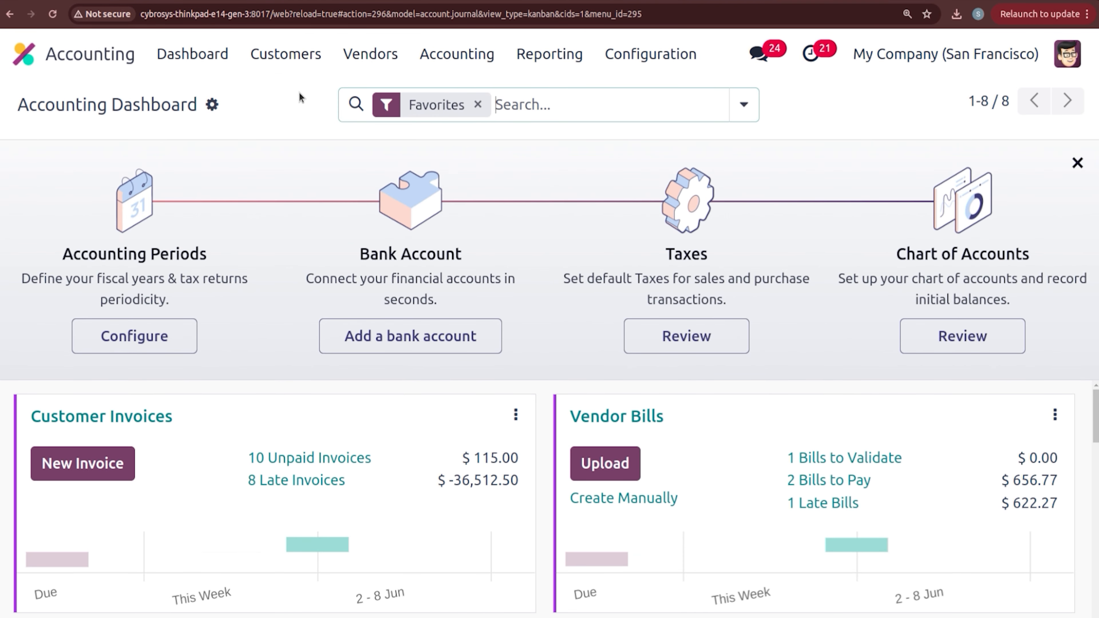
click(541, 53)
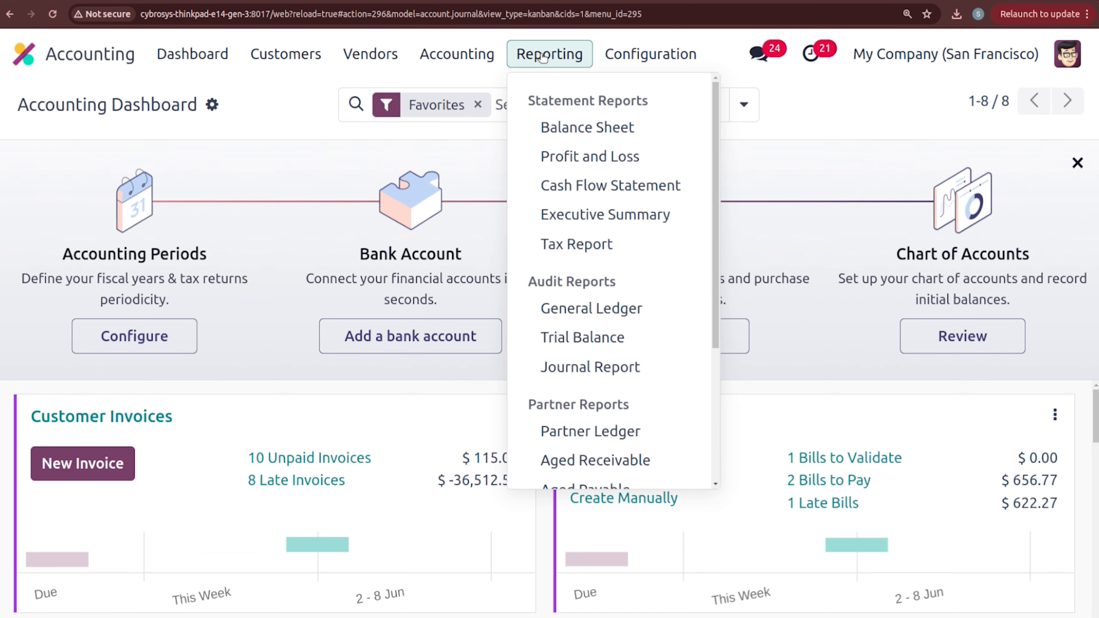
click(570, 158)
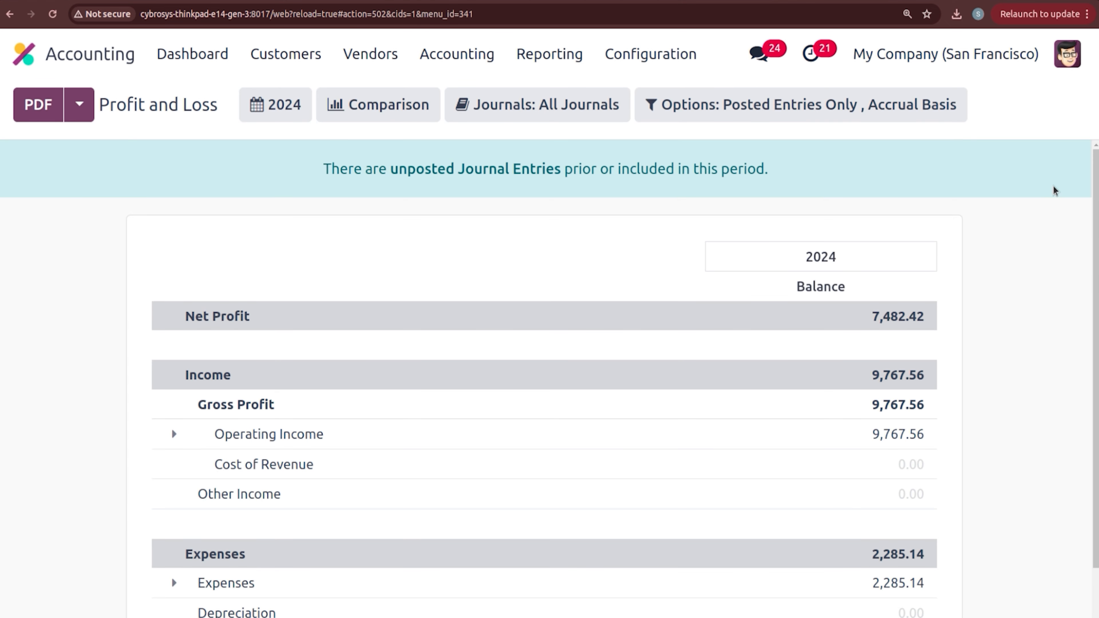
Step: Expand Expenses and open the General Ledger for 642000 Cash Difference Loss
scroll(1054, 191, down, 1)
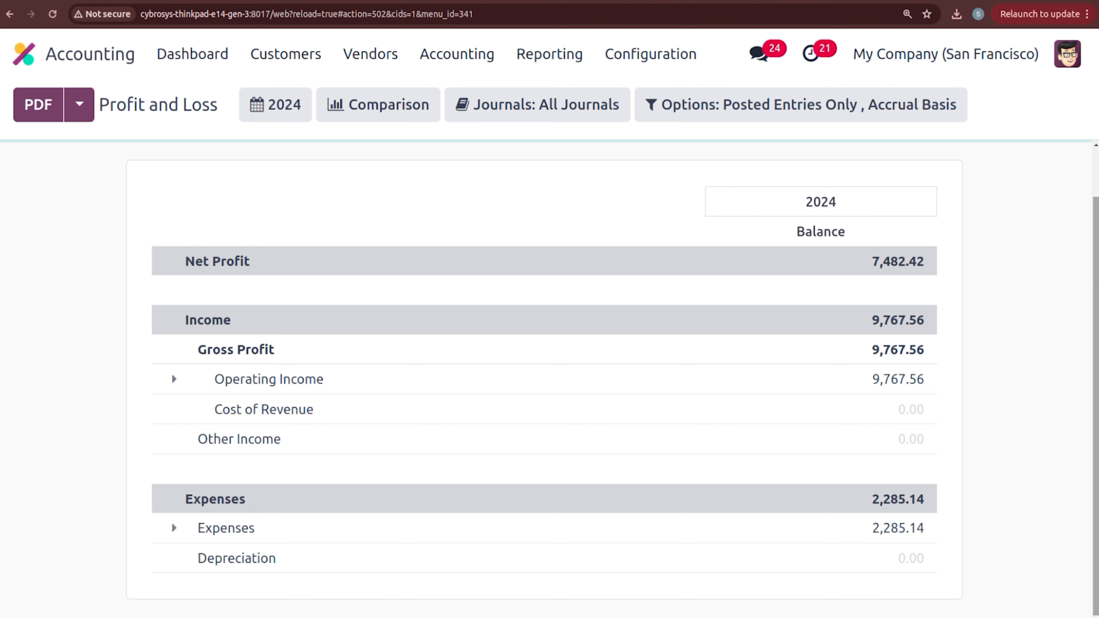
click(173, 529)
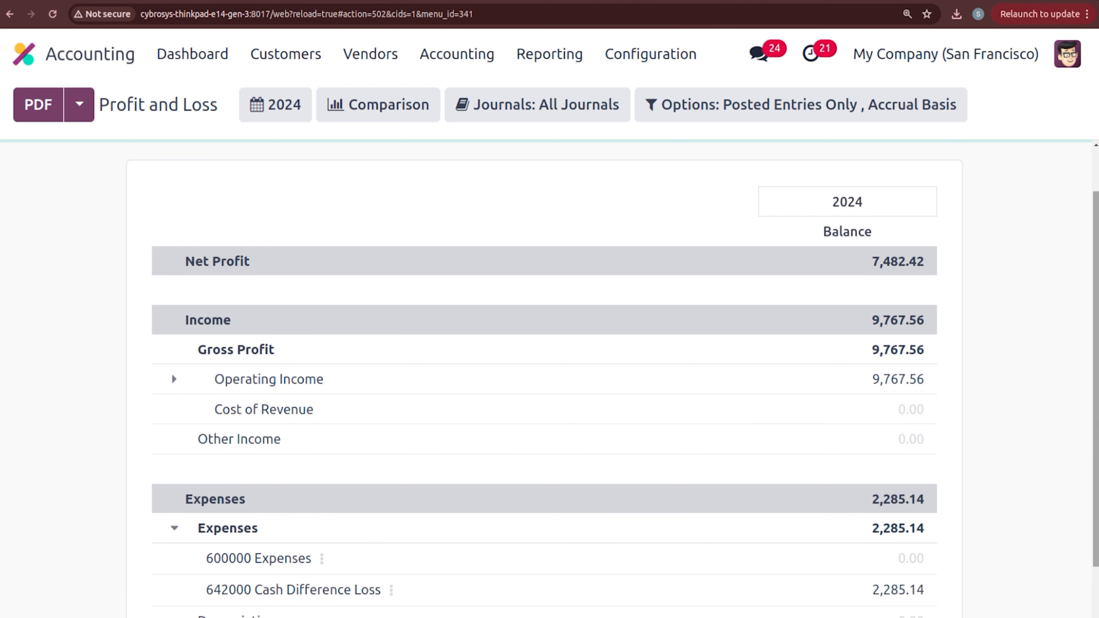
scroll(690, 548, down, 2)
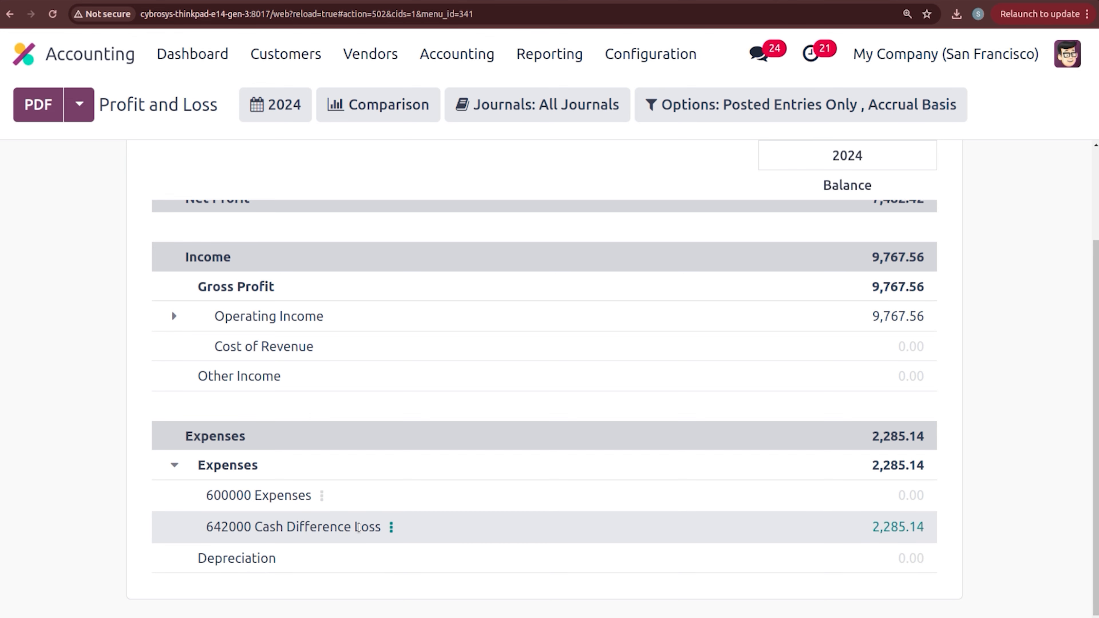
click(392, 529)
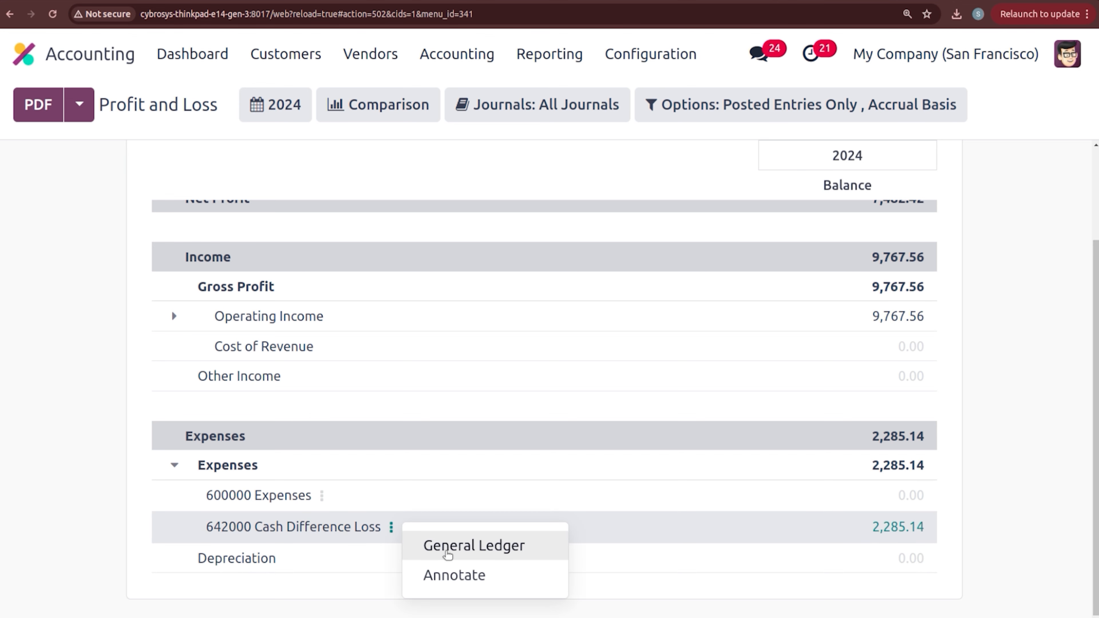
click(445, 549)
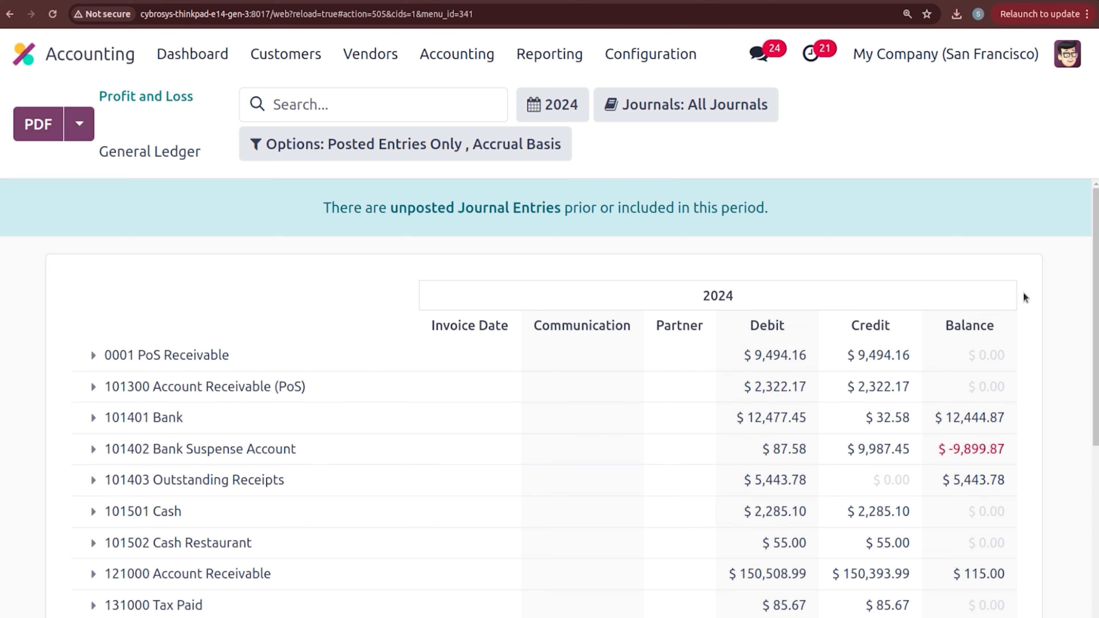
Step: Expand 642000 Cash Difference Loss in the General Ledger down to the $3.00 line CSH1/2024/00013
drag(1097, 286, 1096, 441)
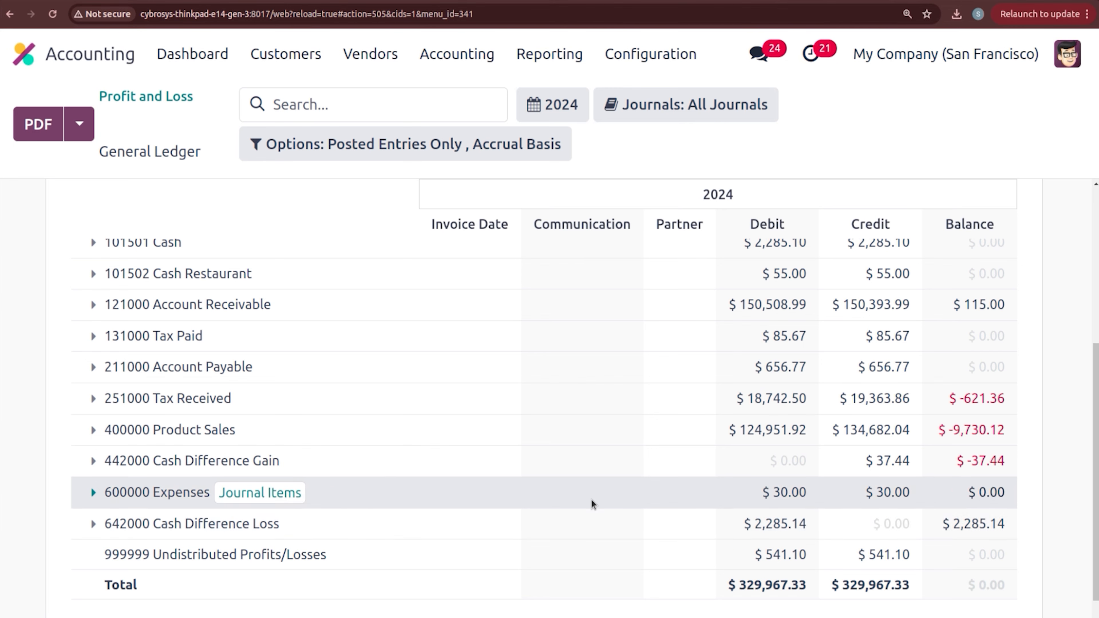
click(96, 524)
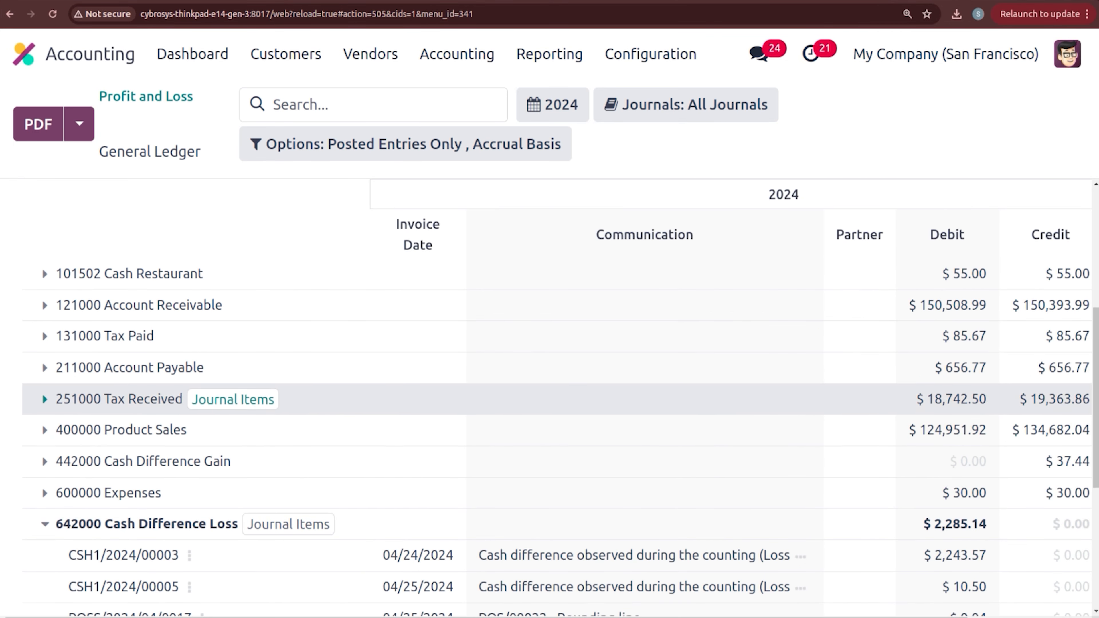
scroll(558, 441, down, 4)
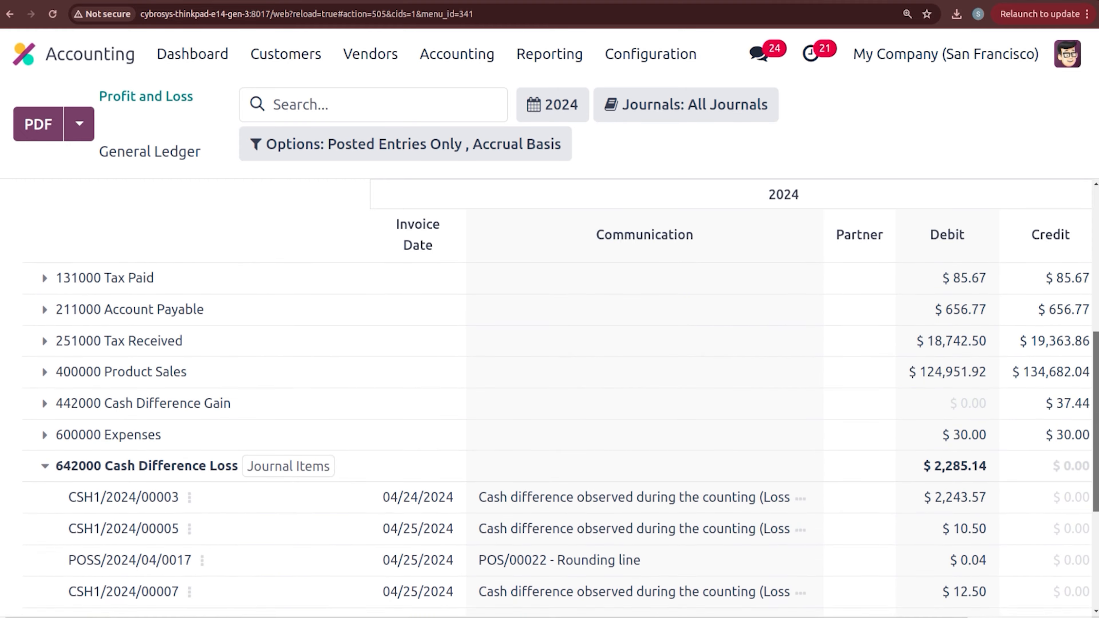
scroll(930, 536, down, 3)
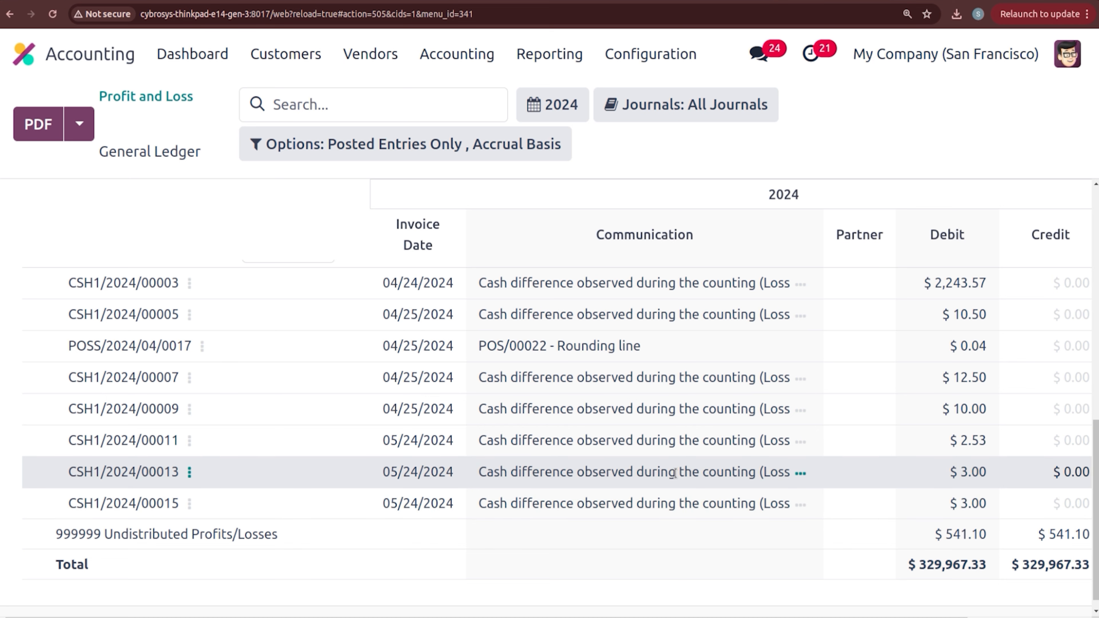
click(189, 472)
Step: Review posted entry CSH1/2024/00013 moving $3.00 from 101501 Cash to 642000 Cash Difference Loss
click(250, 485)
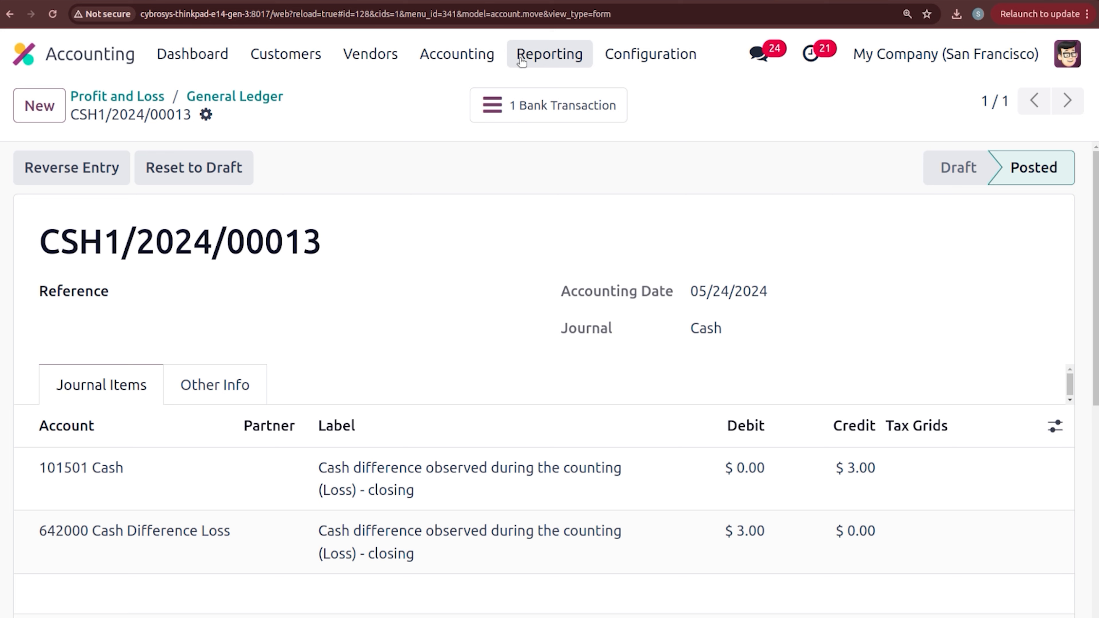
click(538, 63)
mouse_move(459, 63)
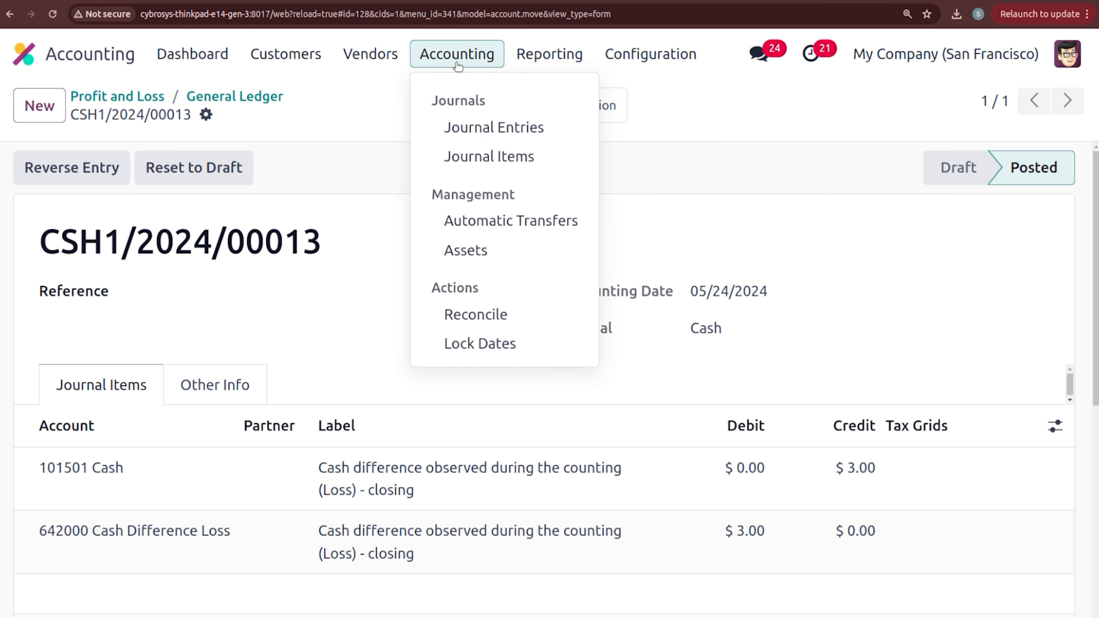
mouse_move(536, 68)
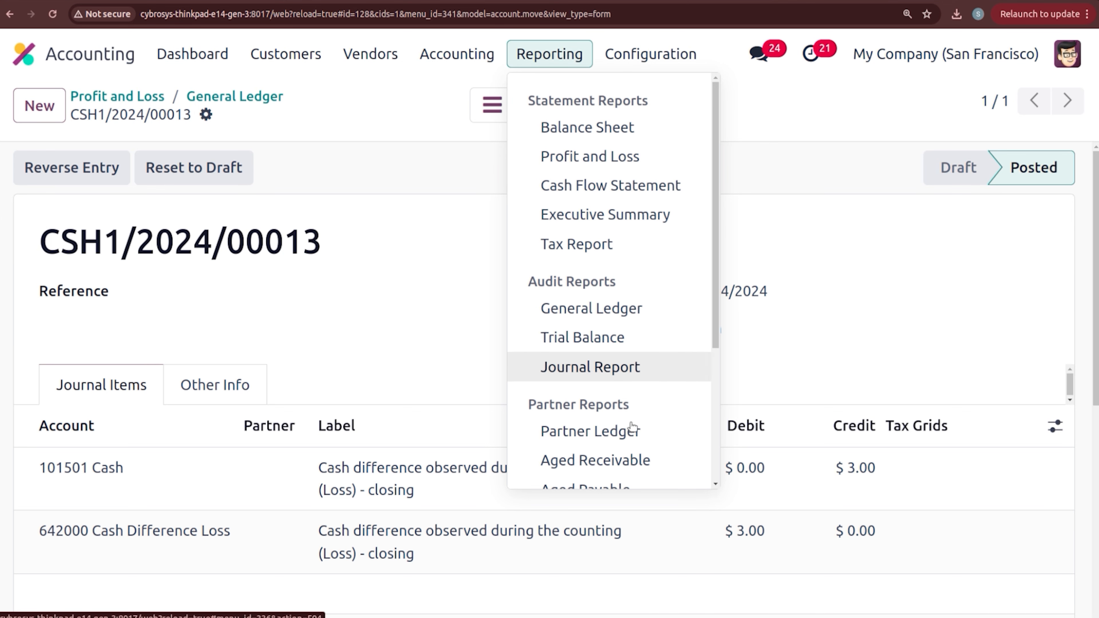
Step: In the Partner Ledger, expand the customer with a $115.00 balance to show the unpaid BAKERY invoice
click(624, 432)
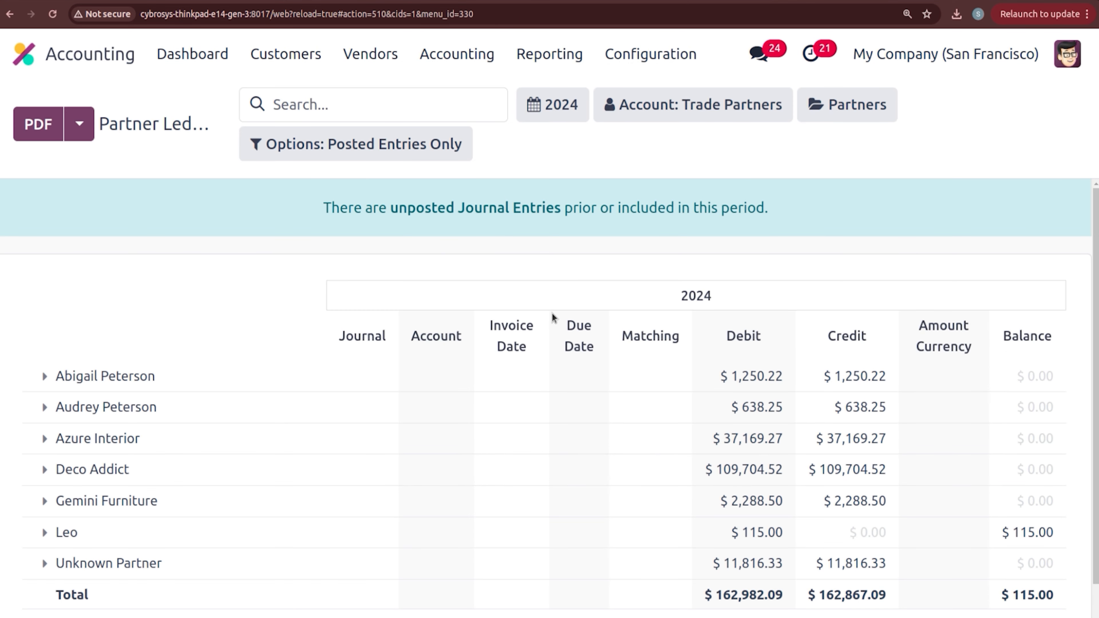
scroll(1088, 238, down, 1)
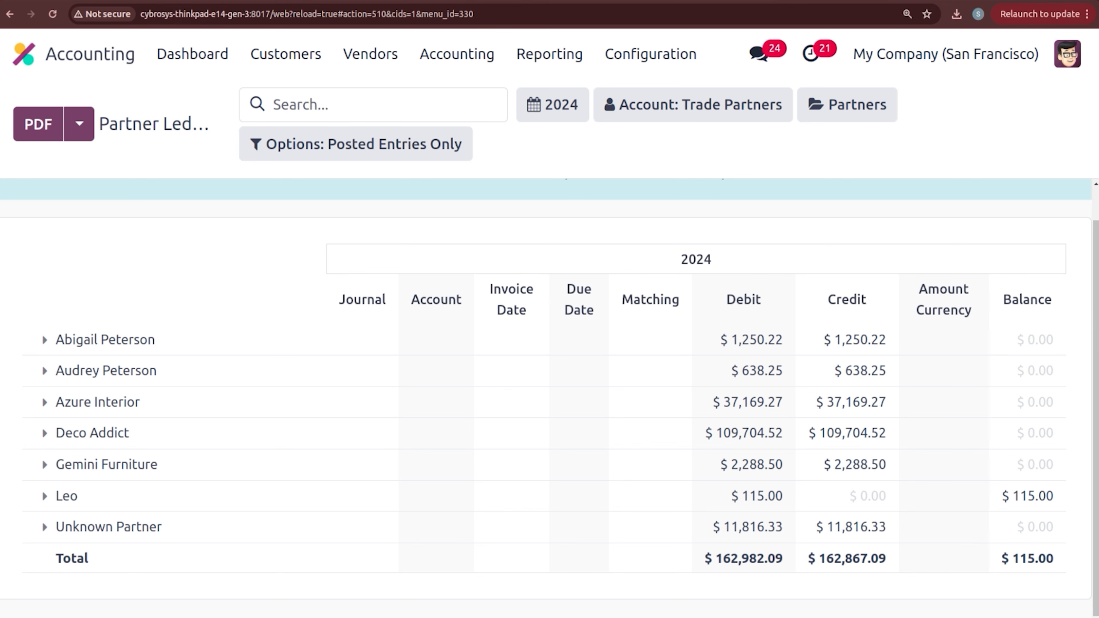
click(45, 497)
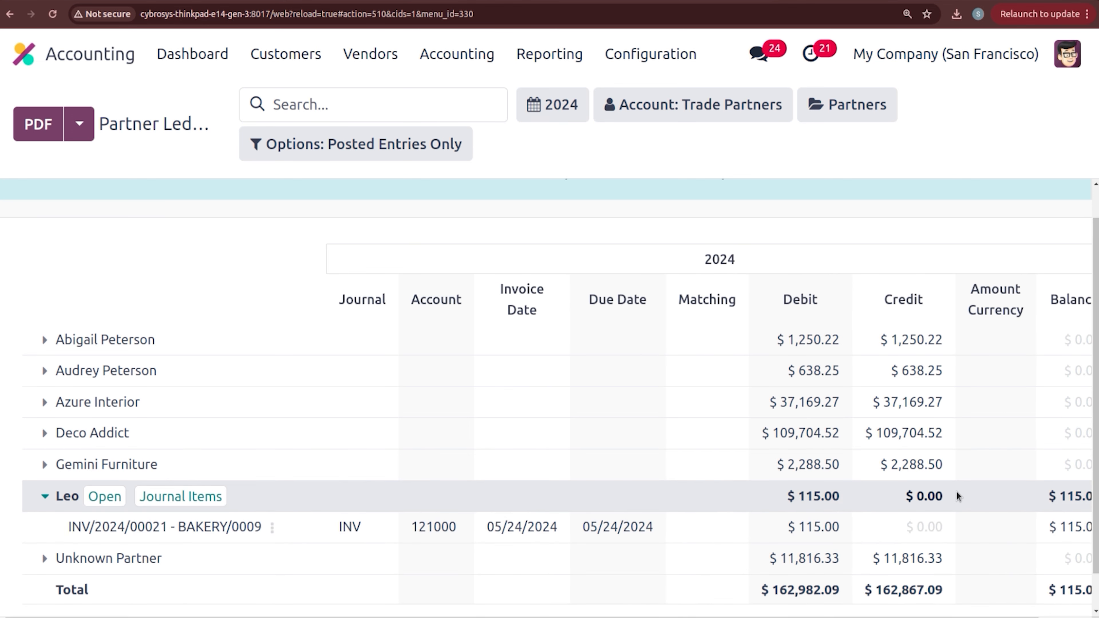
scroll(1064, 467, down, 1)
drag(1095, 491, 1096, 496)
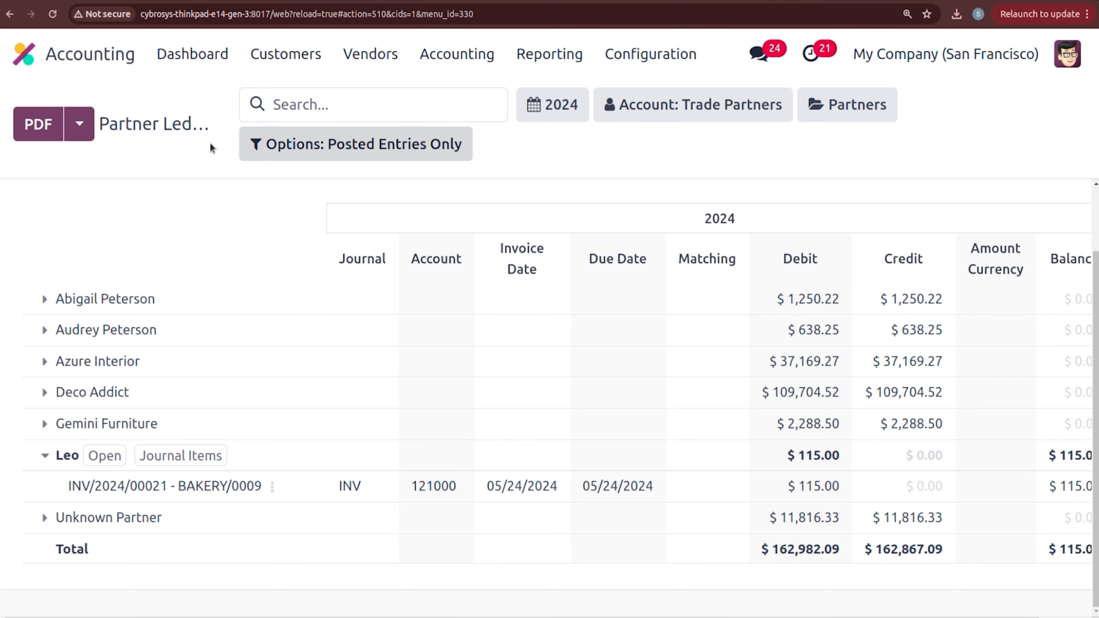
click(29, 54)
Step: Start a BAKERY session as the admin cashier with zero opening cash
text(pos)
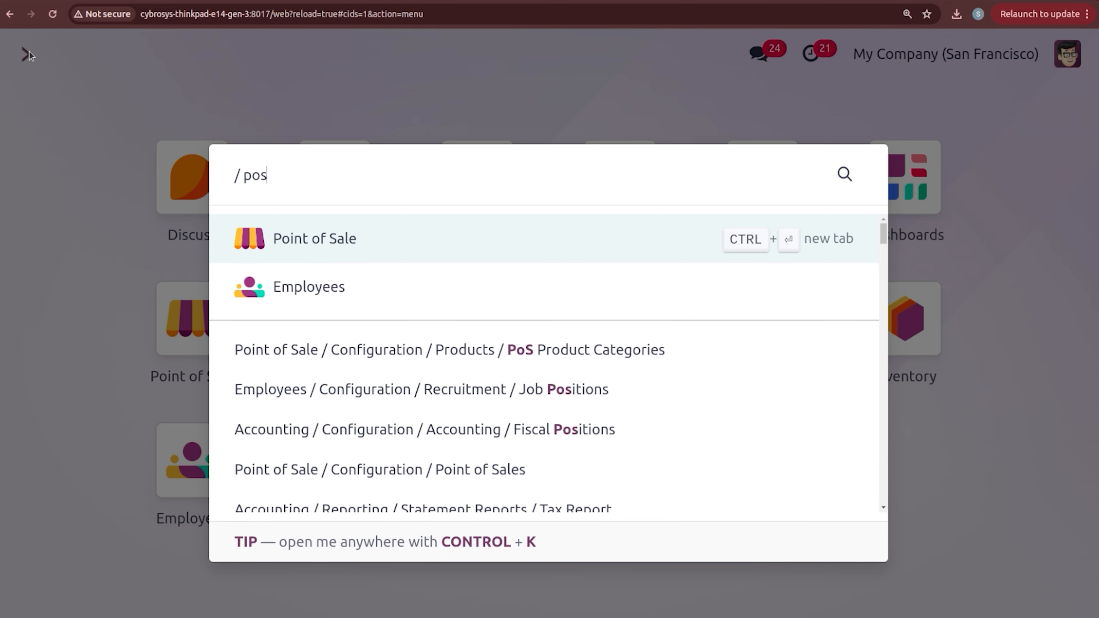
key(Return)
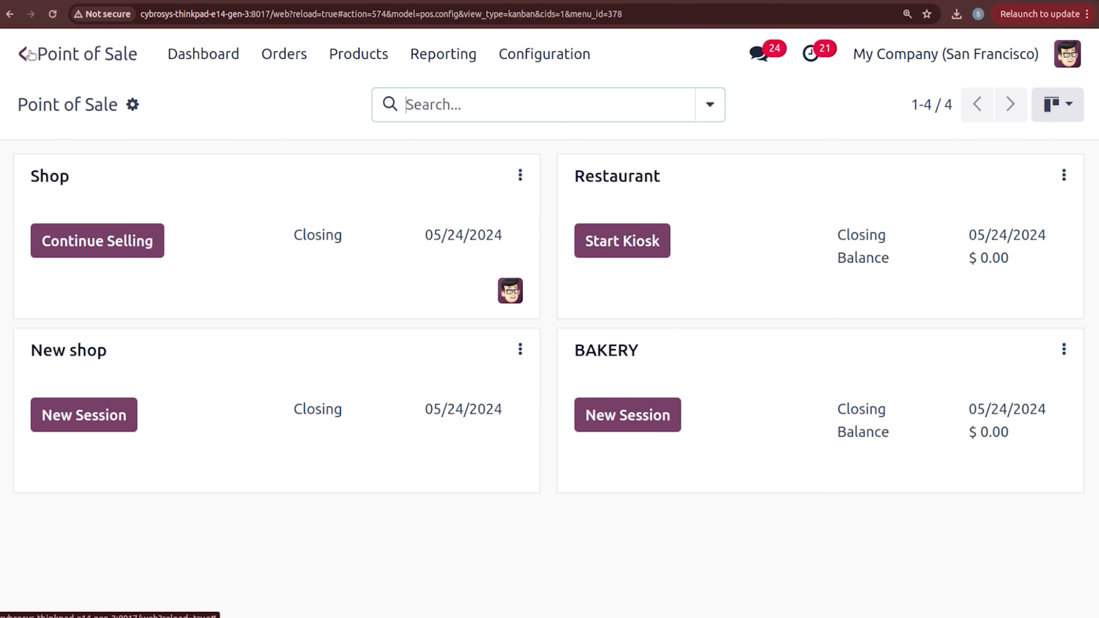
click(622, 414)
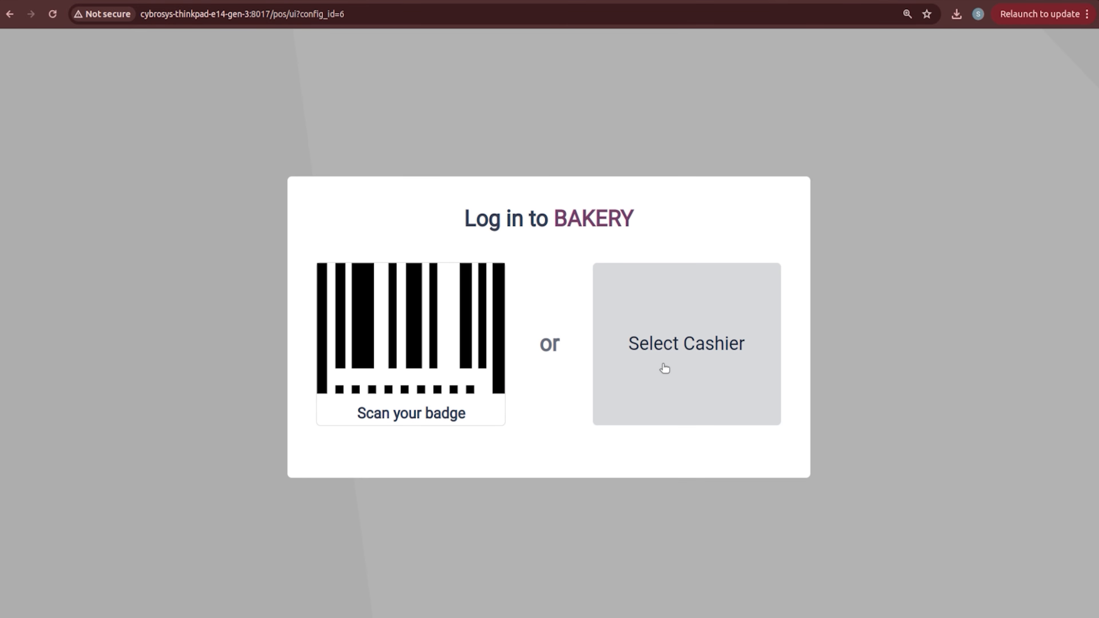
click(664, 368)
click(588, 357)
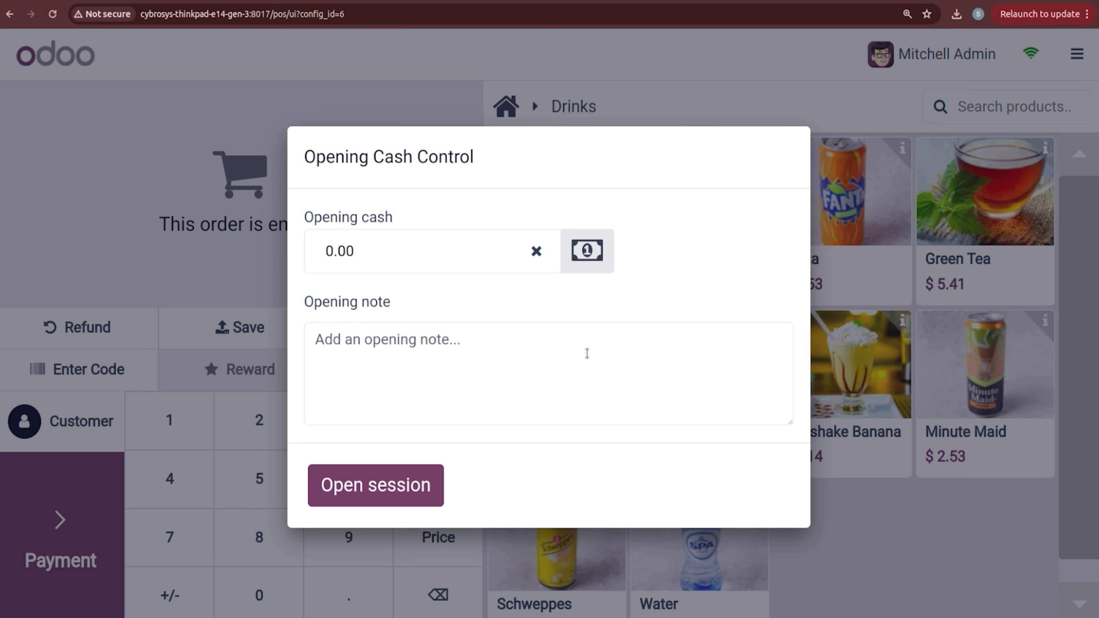
click(386, 500)
Step: Settle the customer's $115.00 due balance with a Bank payment
click(76, 415)
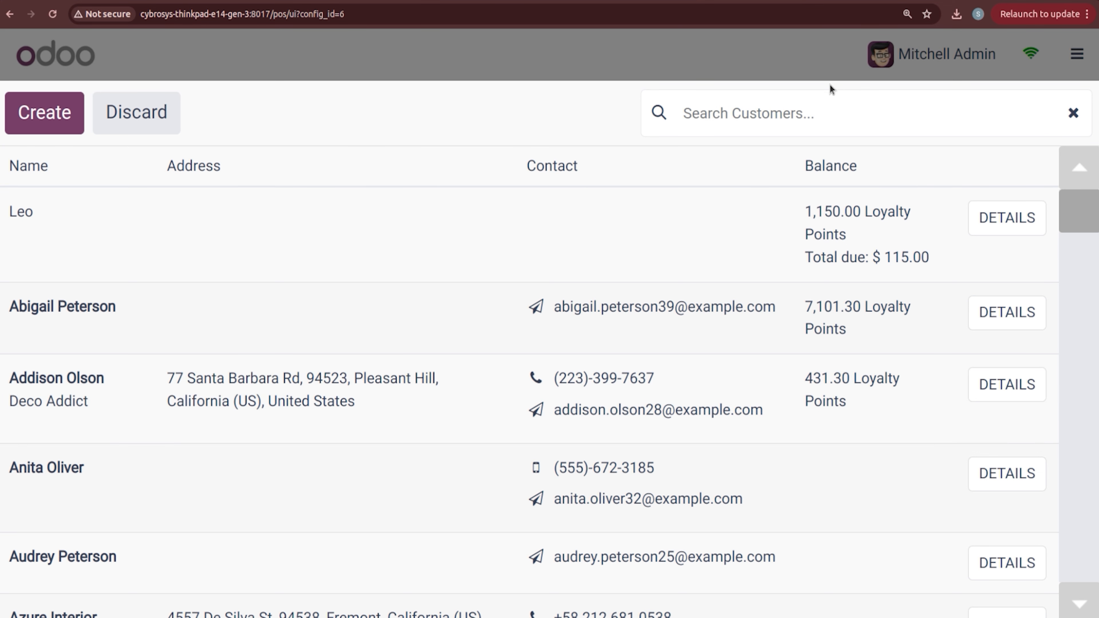
text(leo)
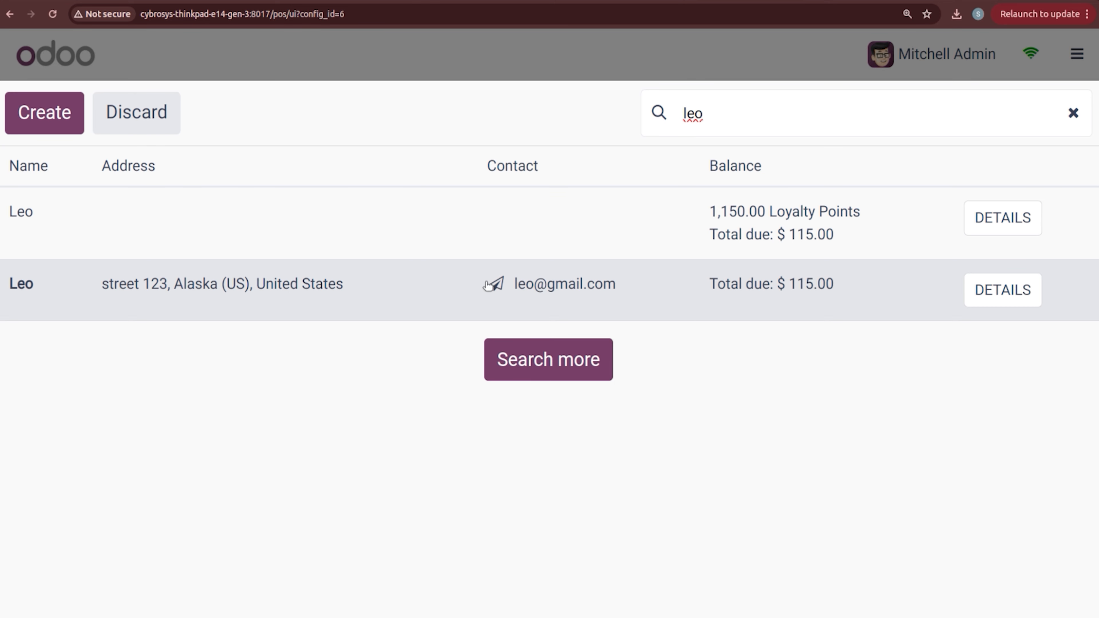
click(1003, 287)
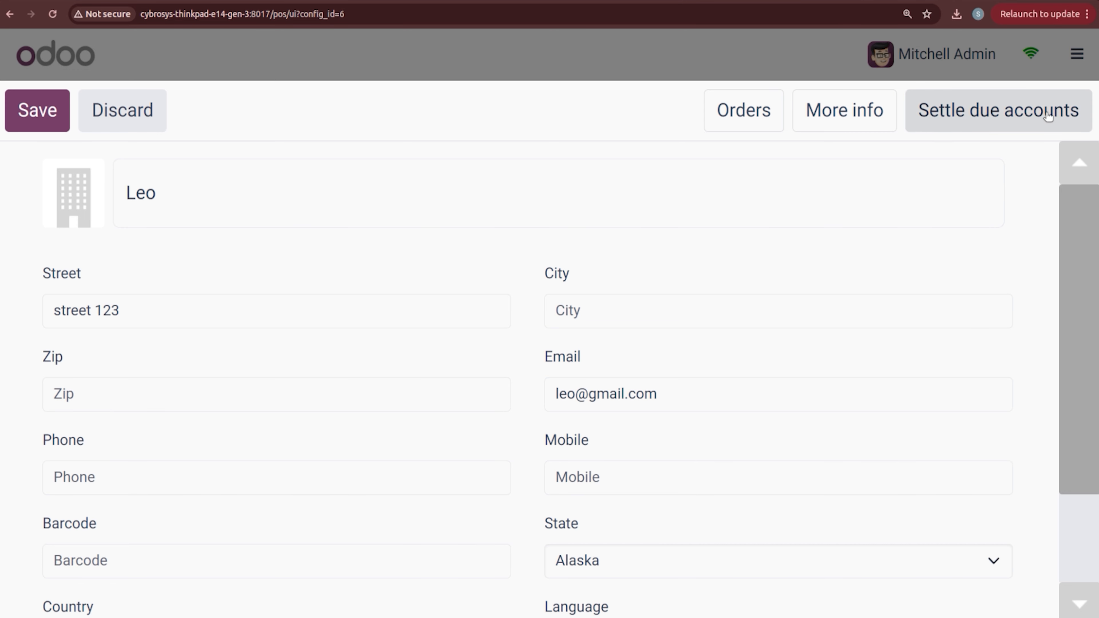
scroll(1089, 225, down, 3)
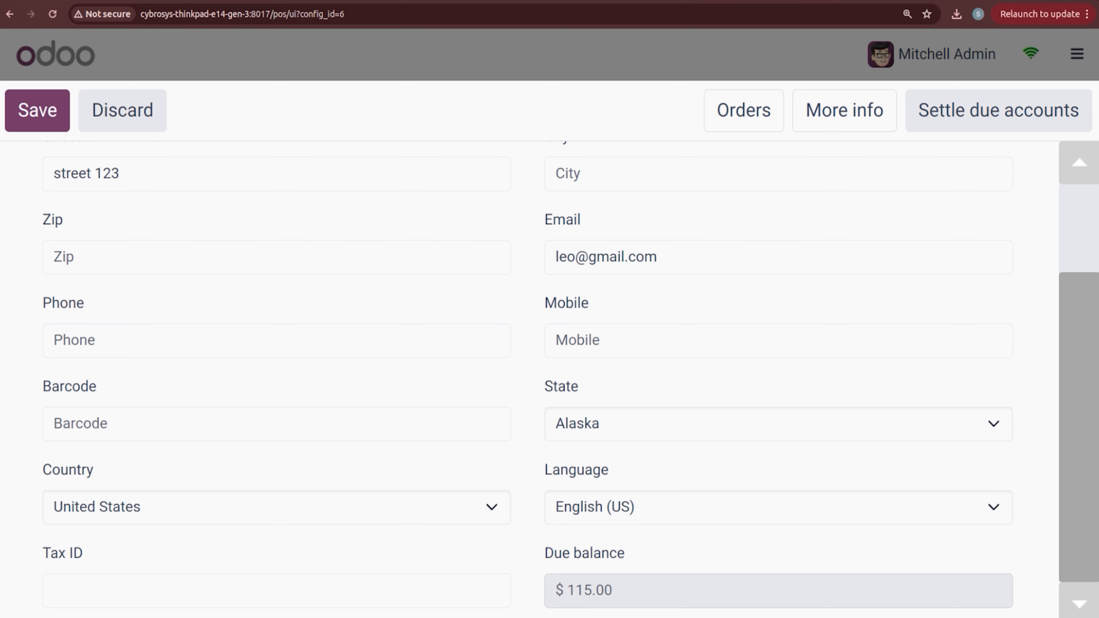
scroll(1085, 331, up, 3)
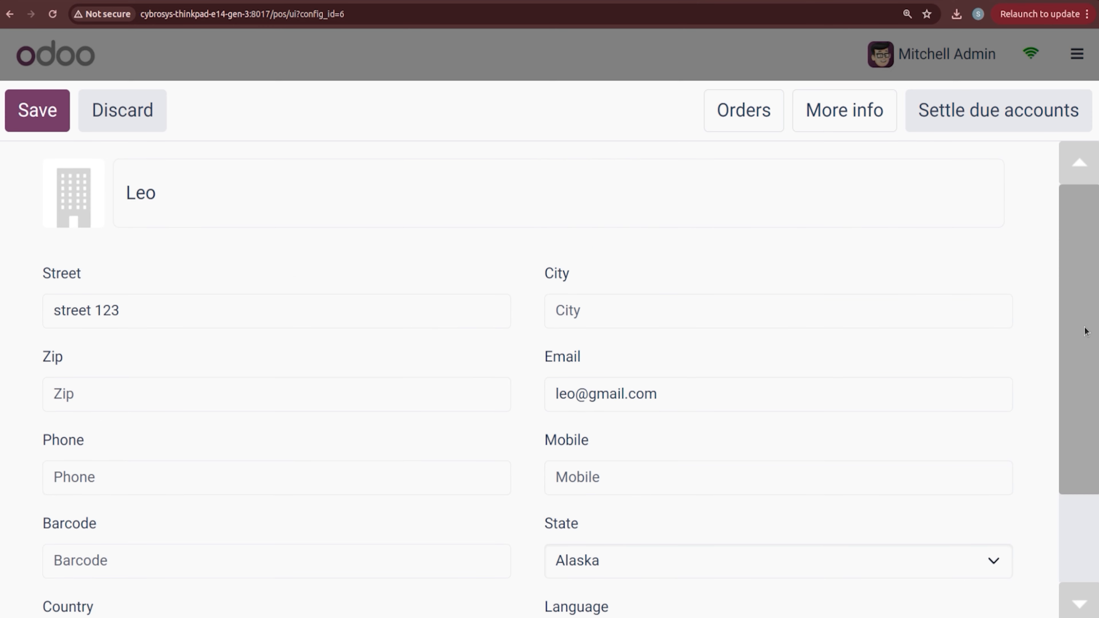
click(968, 126)
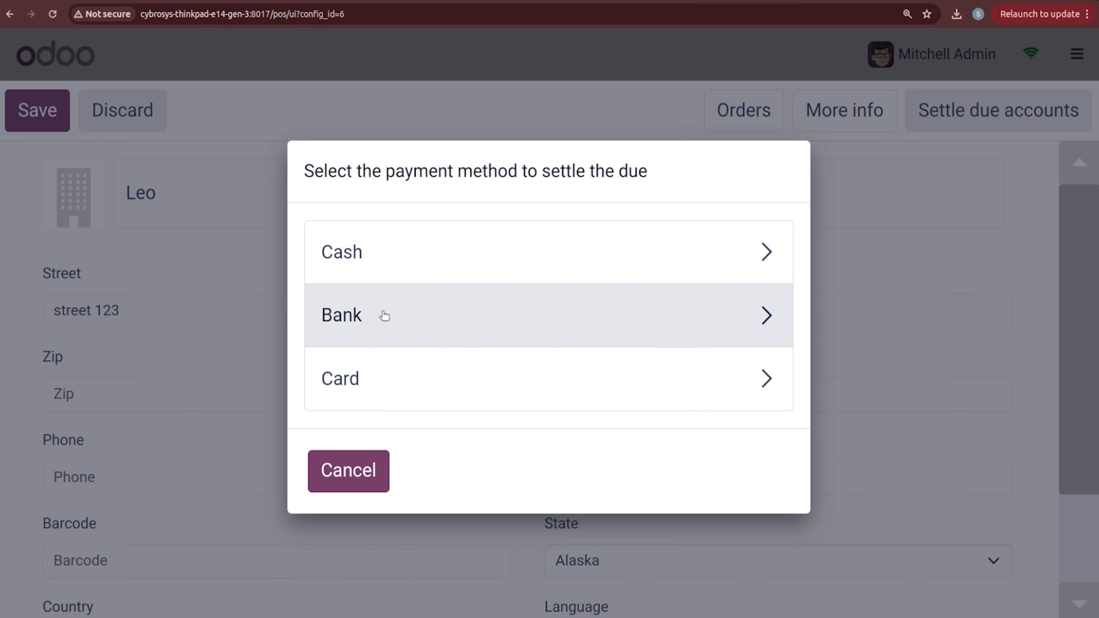
click(383, 316)
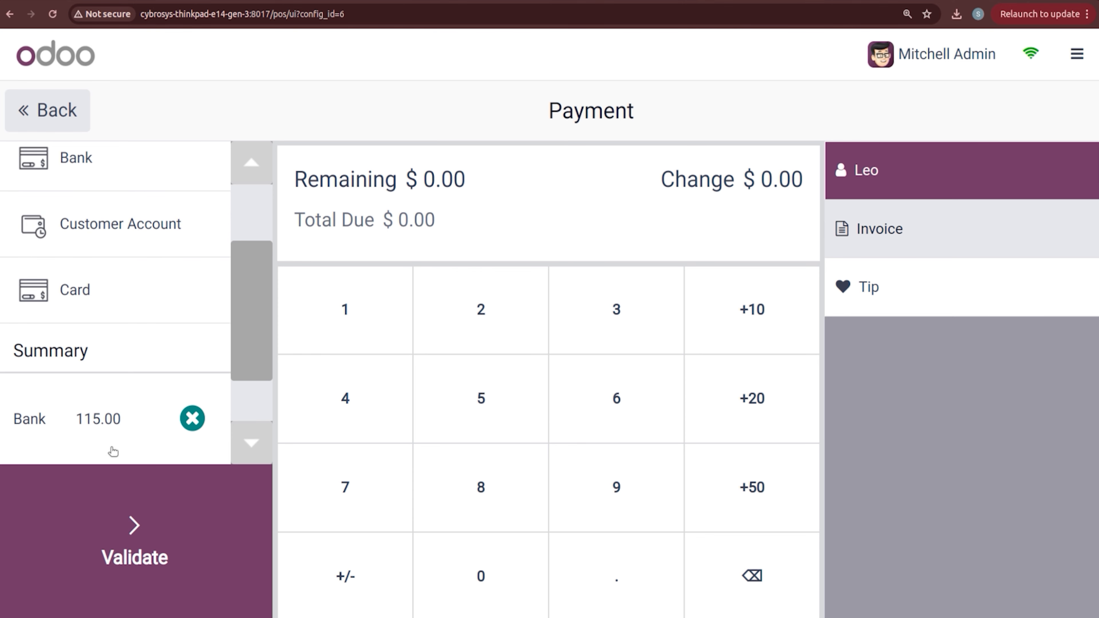
click(136, 511)
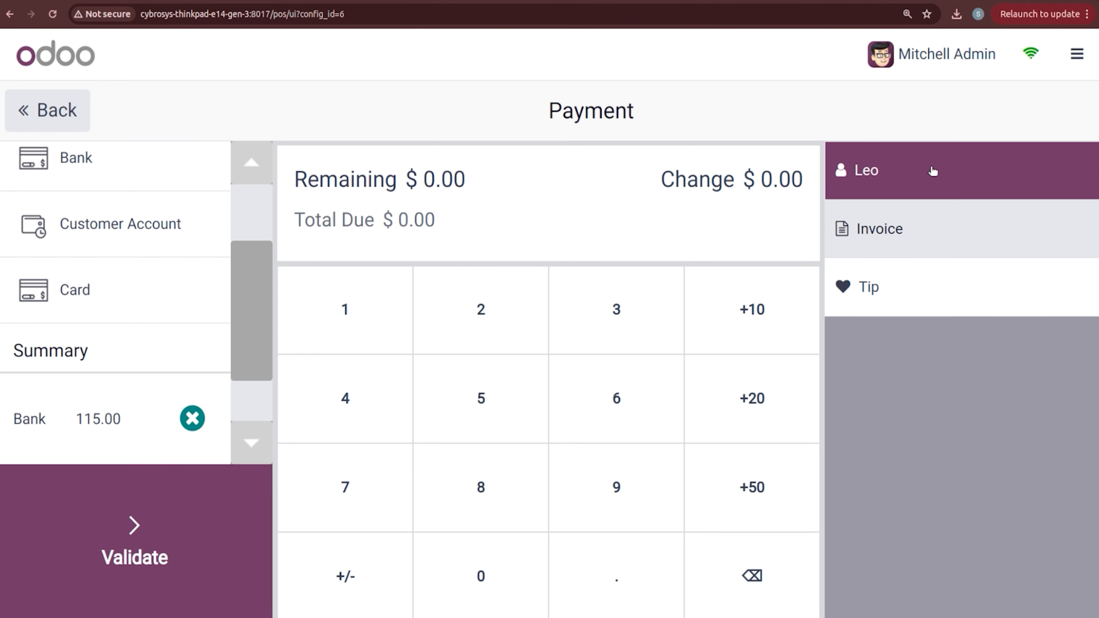
click(162, 500)
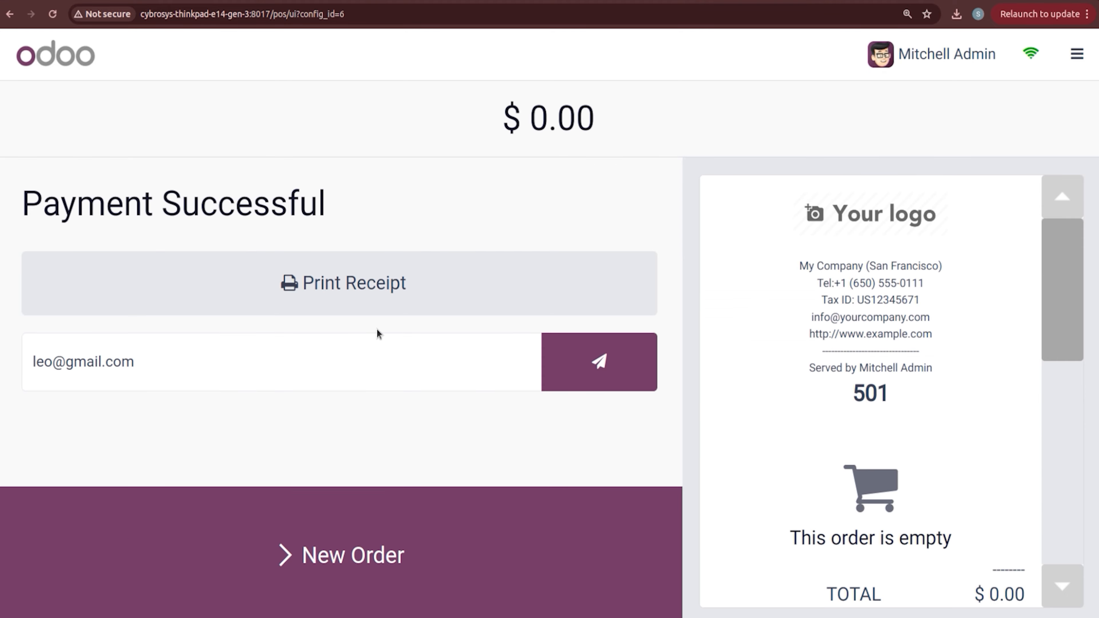
Step: Close the POS session with $115.00 counted by bank
drag(1065, 259, 1084, 368)
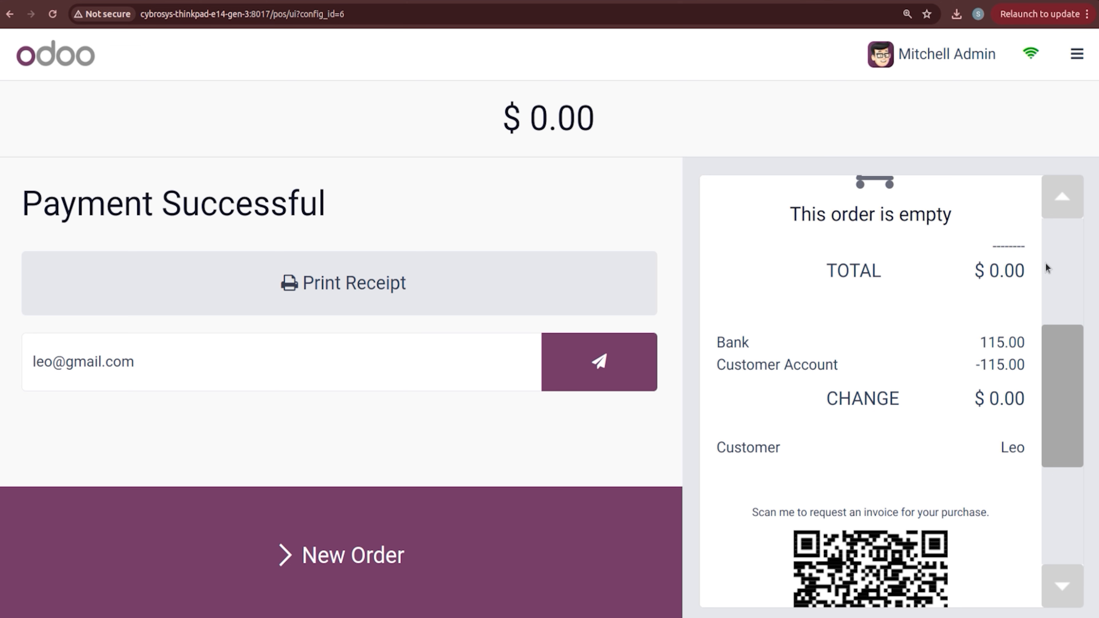
click(1077, 54)
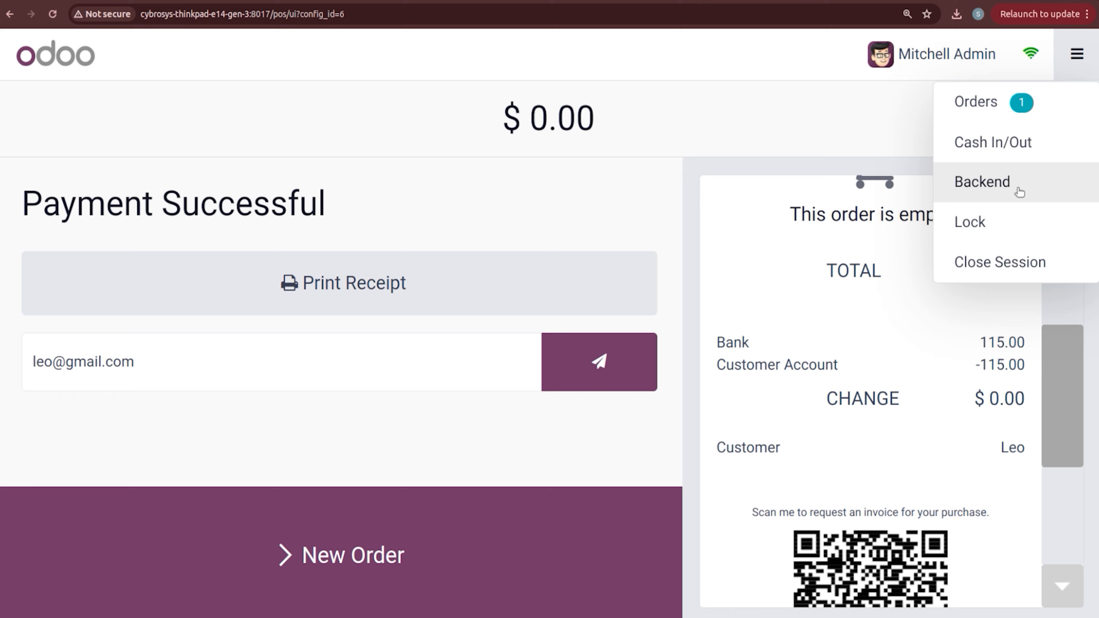
click(1018, 255)
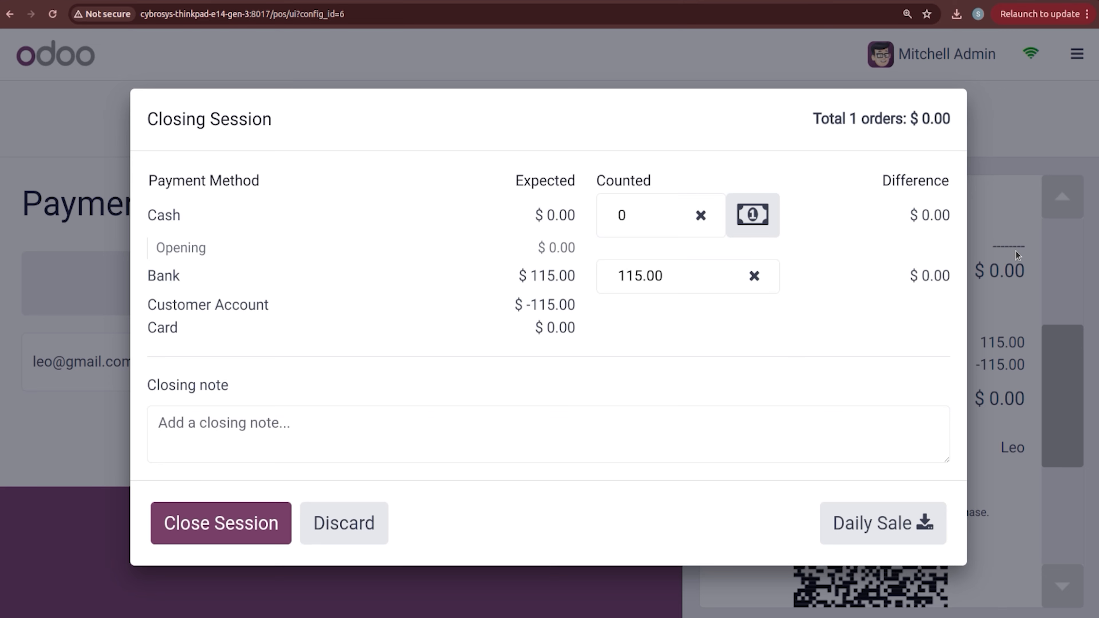
click(193, 547)
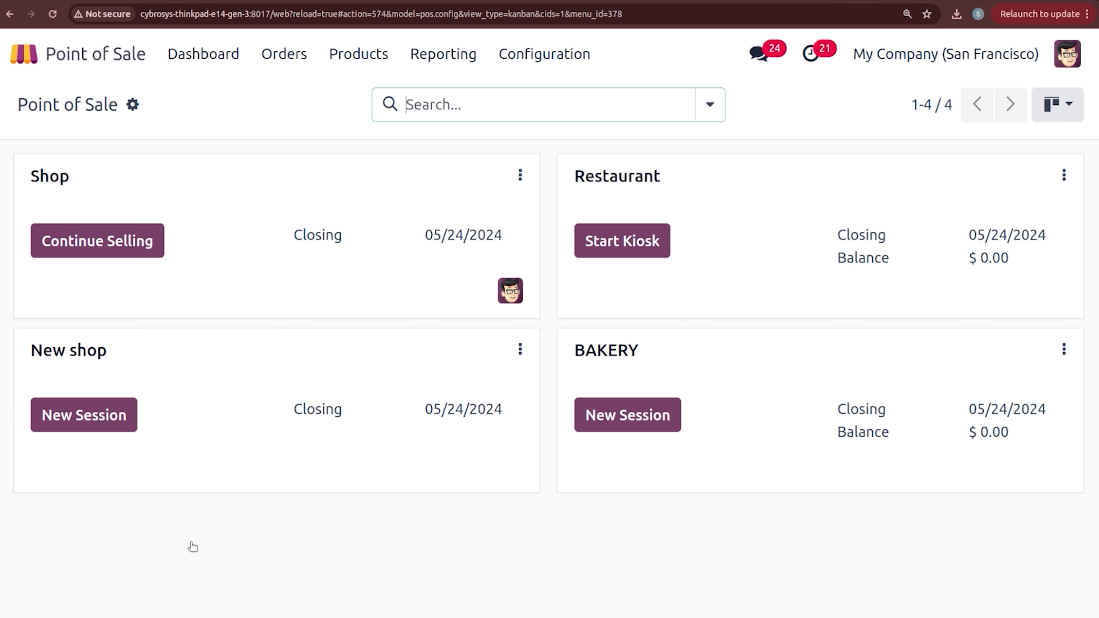
Step: Check the Partner Ledger shows the $115.00 BAKERY invoice offset by a $115.00 settlement credit
click(24, 53)
text(acc)
key(Return)
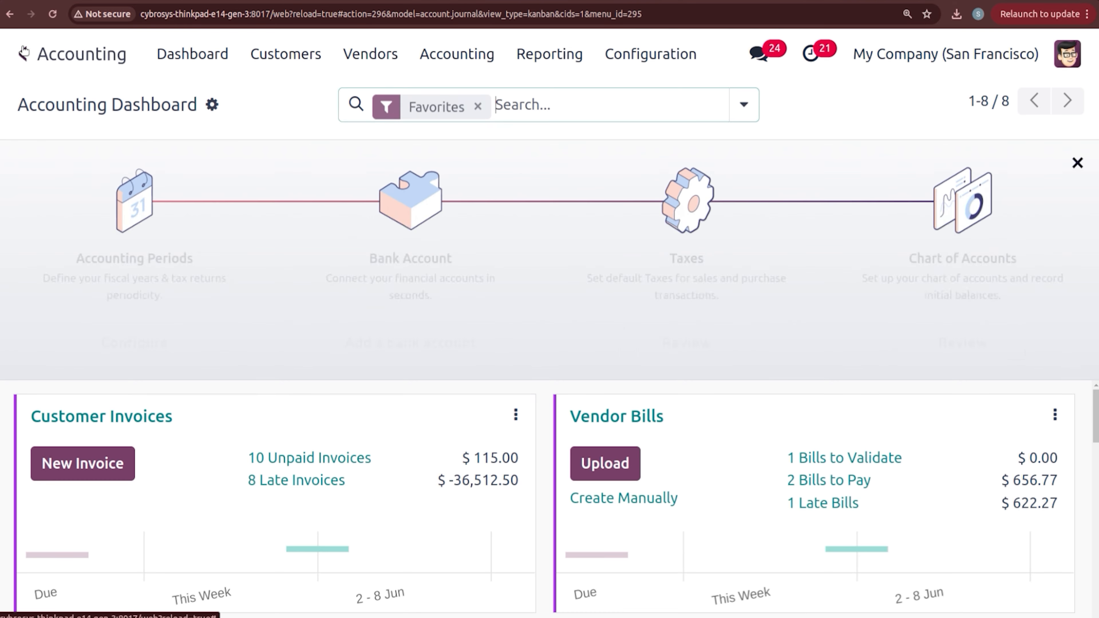
click(584, 65)
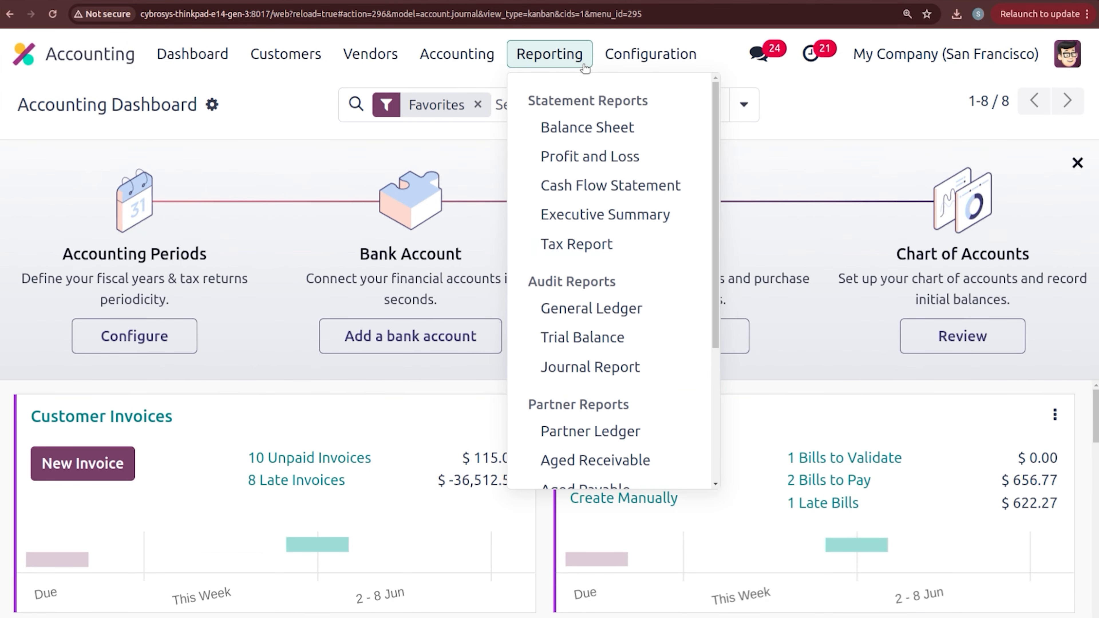
click(672, 429)
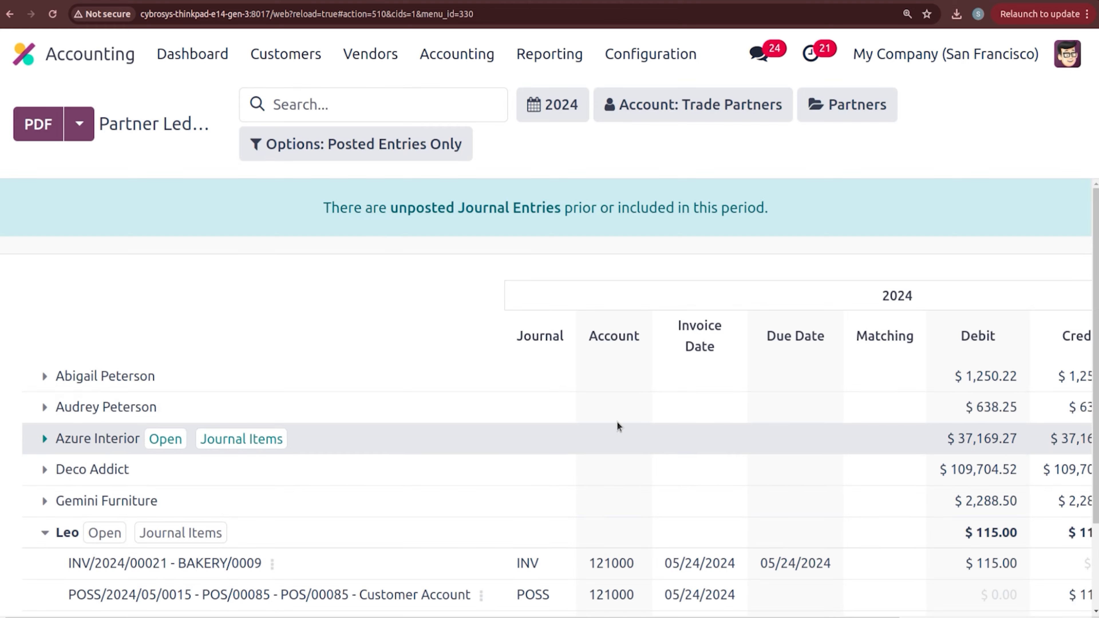
scroll(303, 390, down, 2)
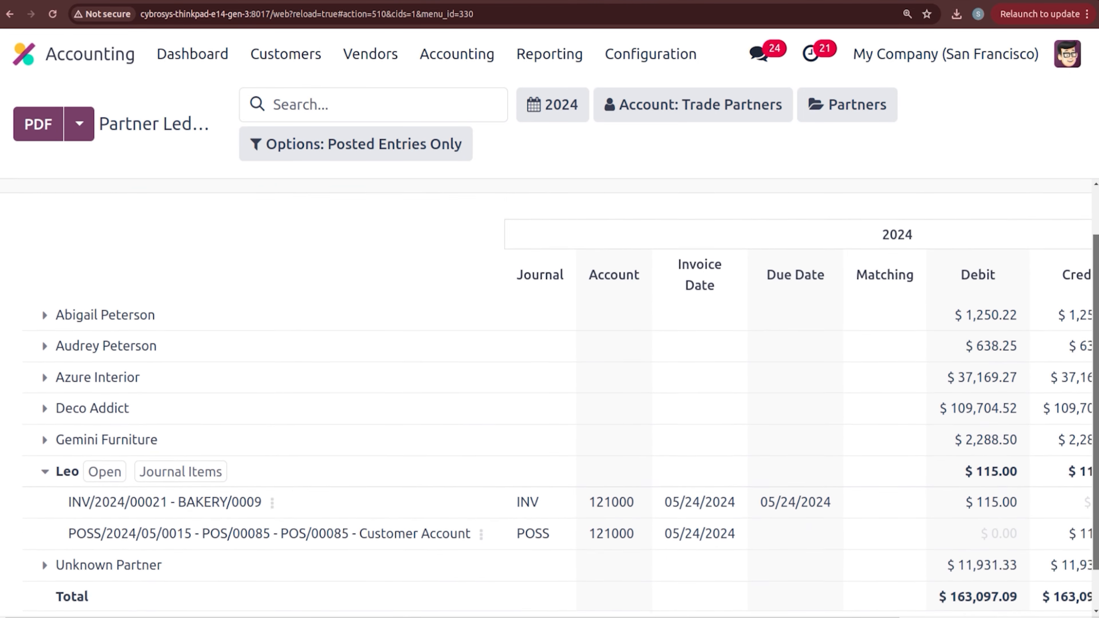
drag(1096, 378, 1096, 389)
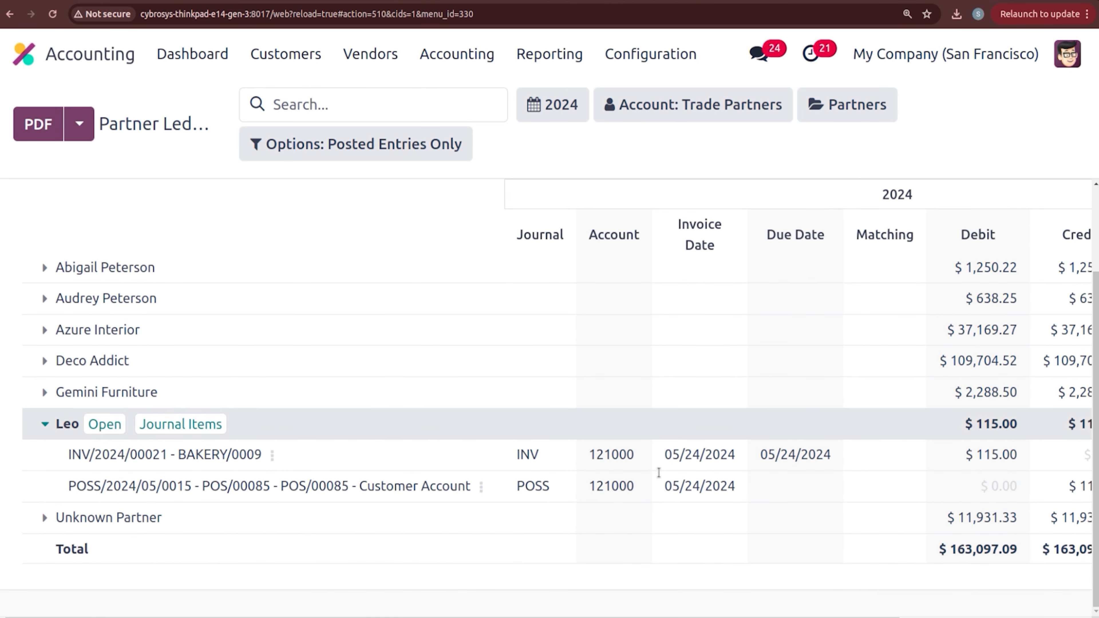
drag(517, 617, 640, 614)
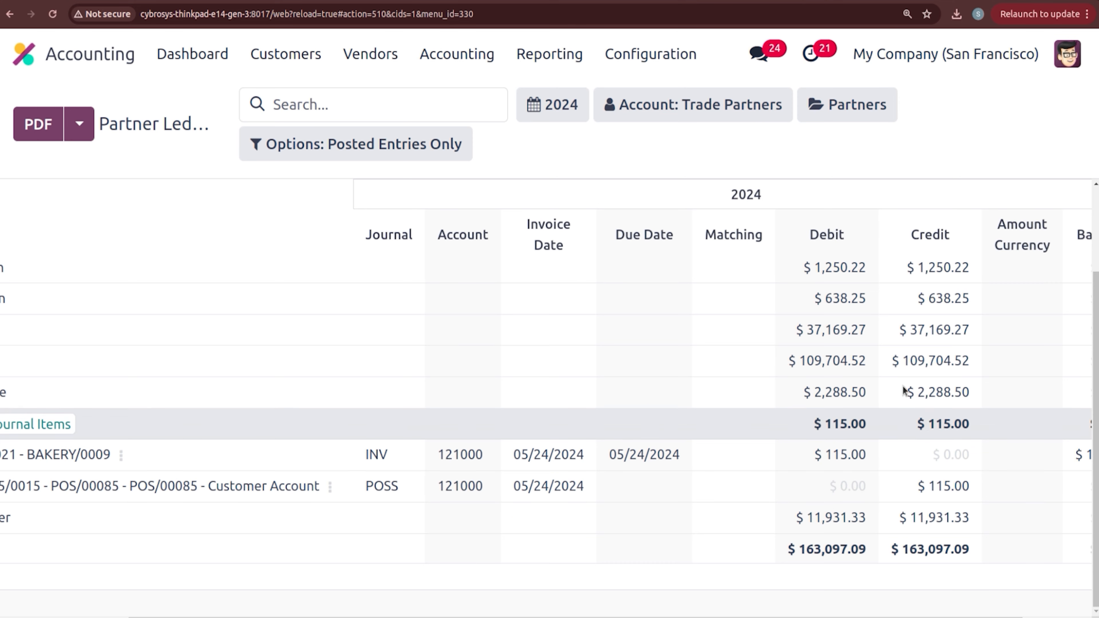
click(22, 53)
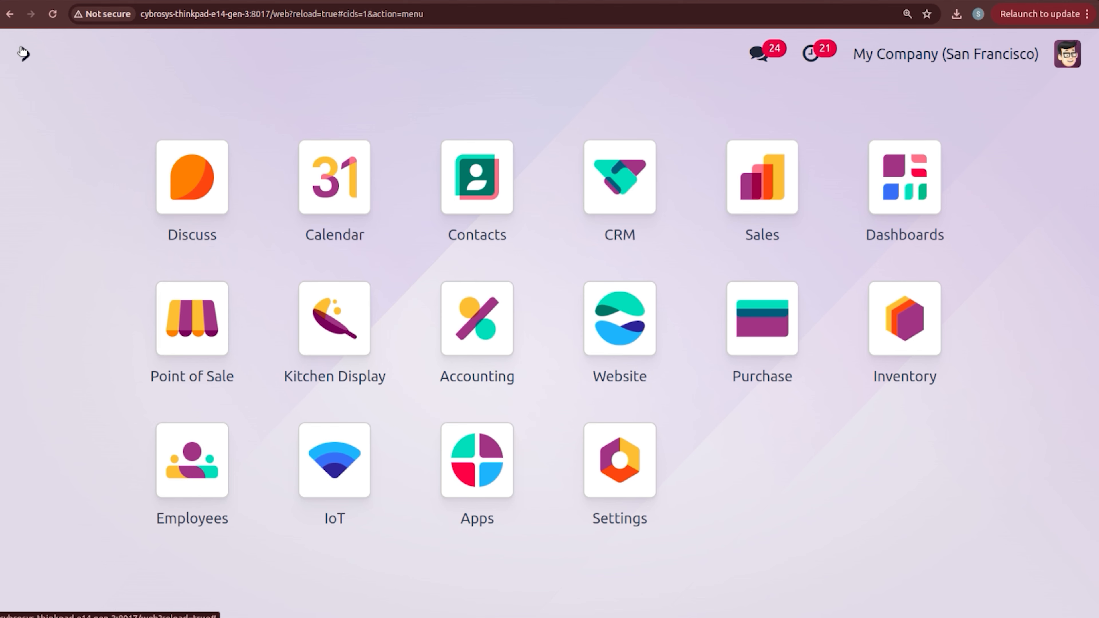
Step: From Point of Sale settings, view the five-entry Taxes list and come back to Settings
click(220, 310)
click(525, 58)
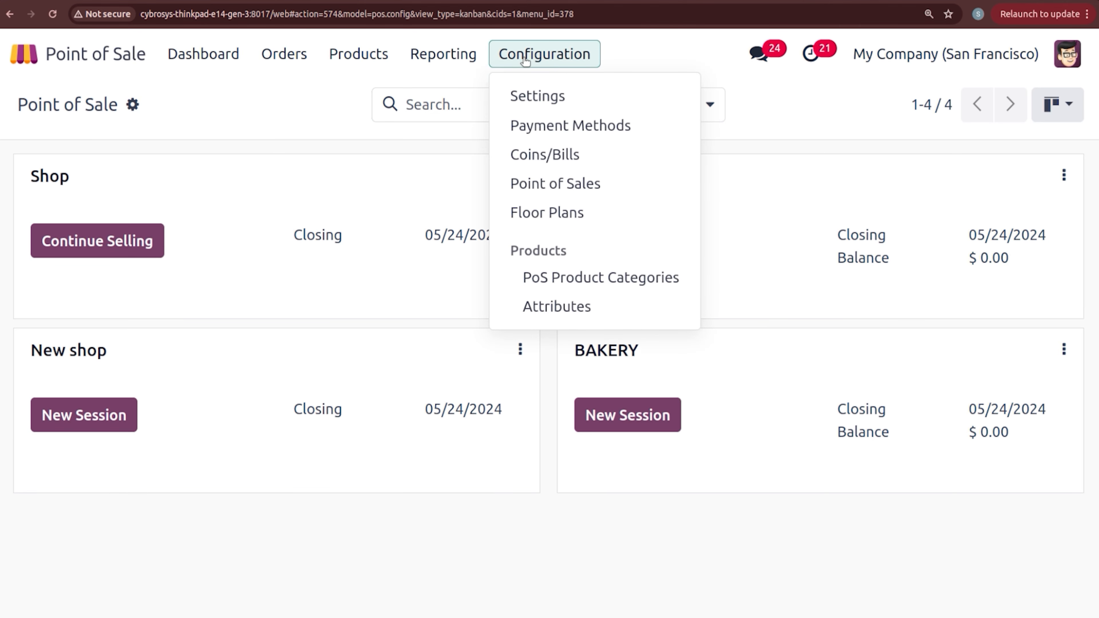
click(531, 92)
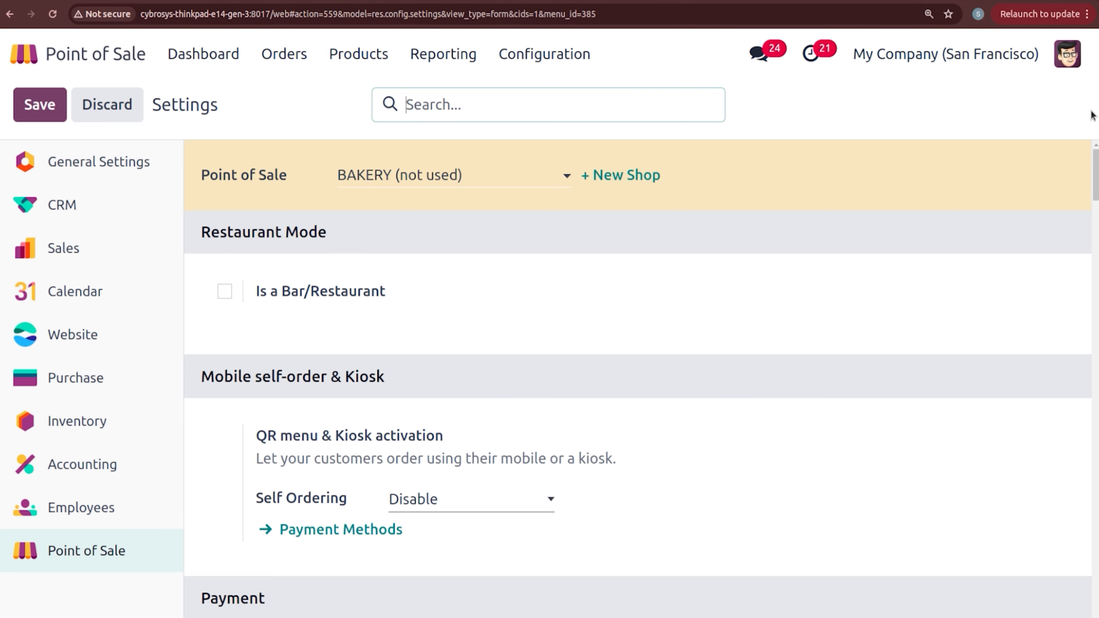
scroll(638, 379, down, 15)
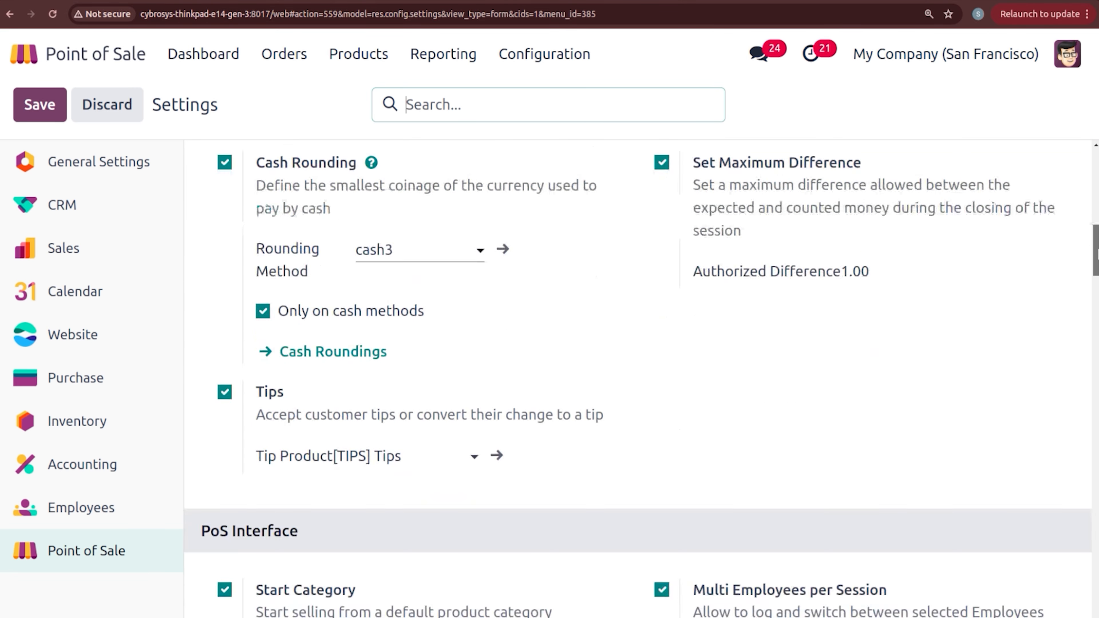
scroll(638, 379, down, 7)
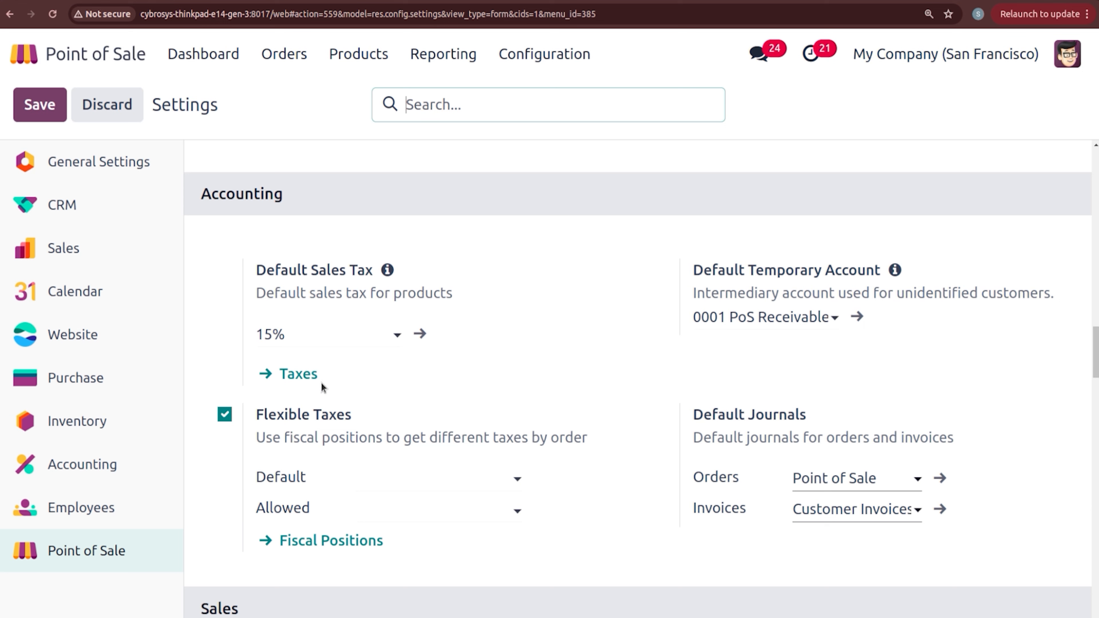
mouse_move(321, 383)
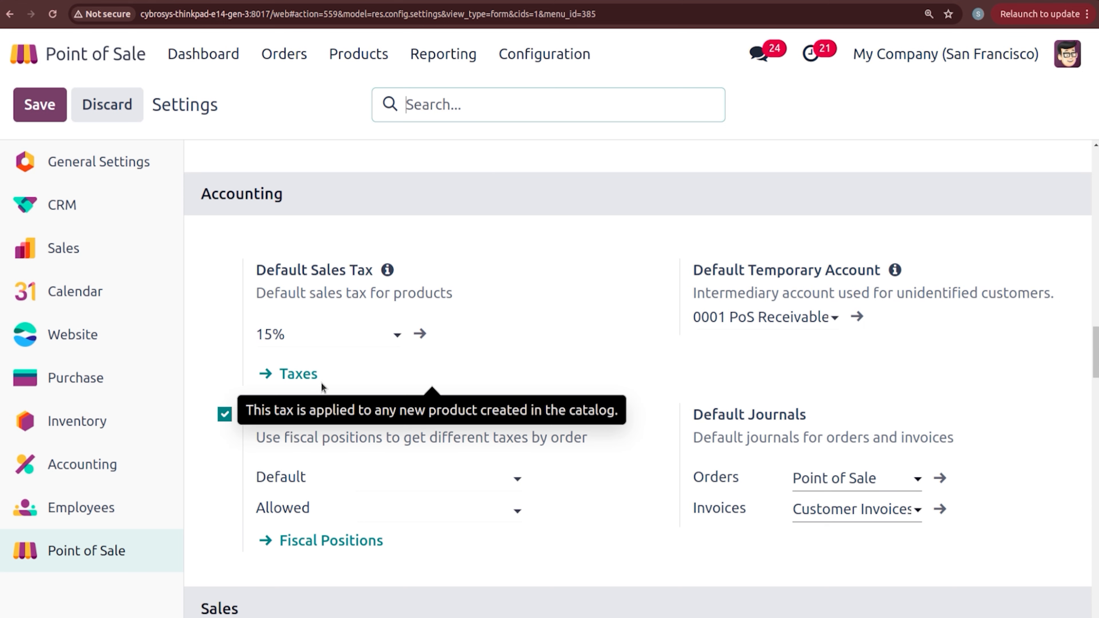
click(288, 380)
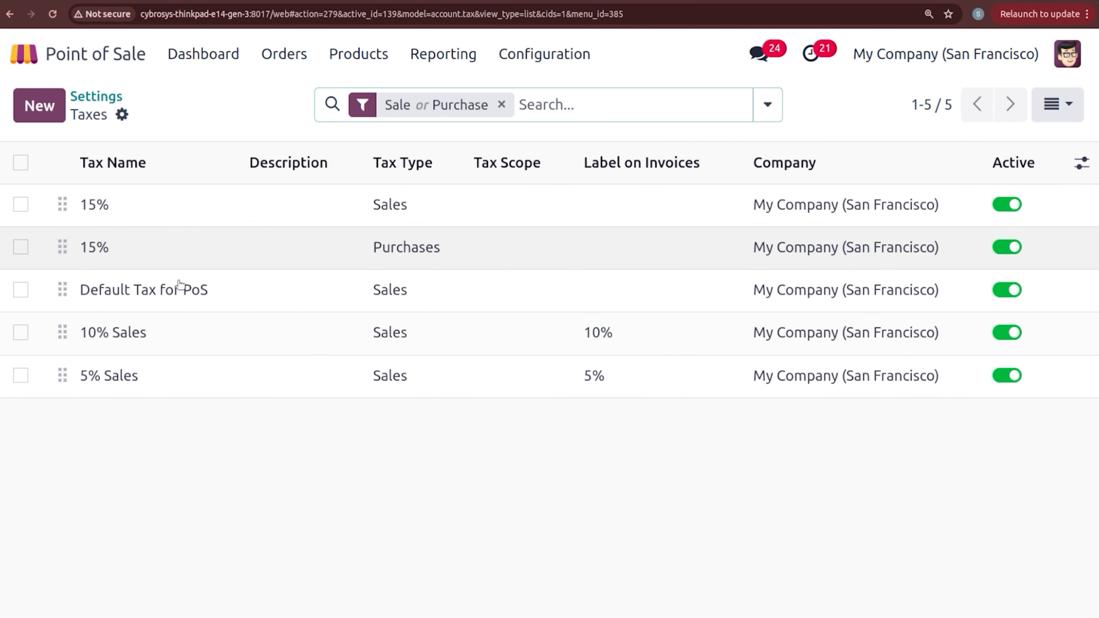
click(112, 99)
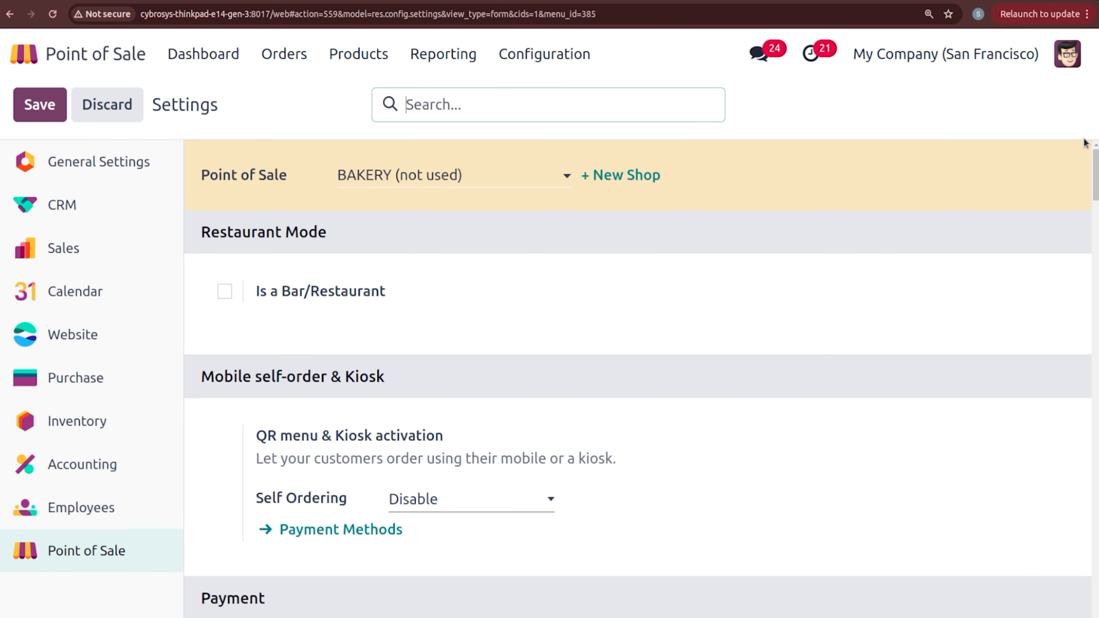
scroll(640, 377, down, 20)
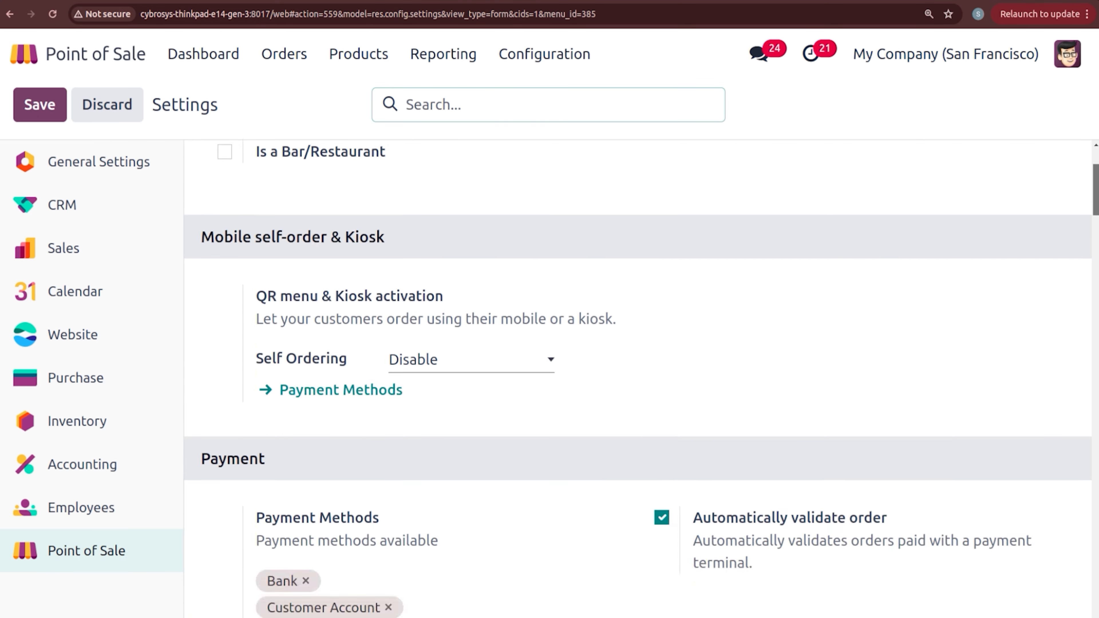
scroll(640, 377, down, 8)
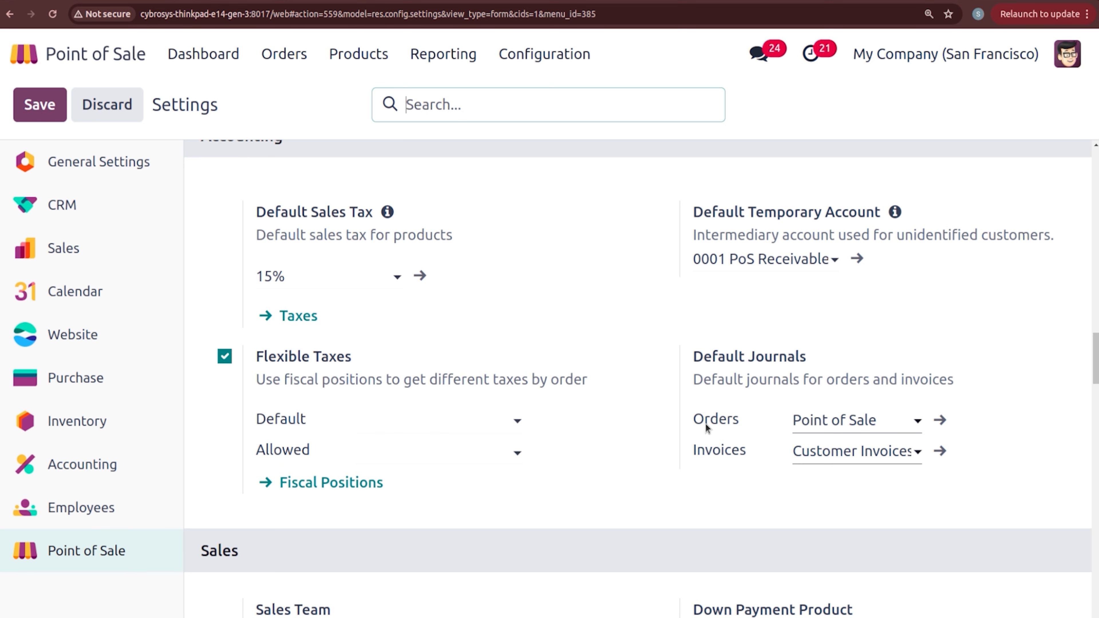
click(336, 484)
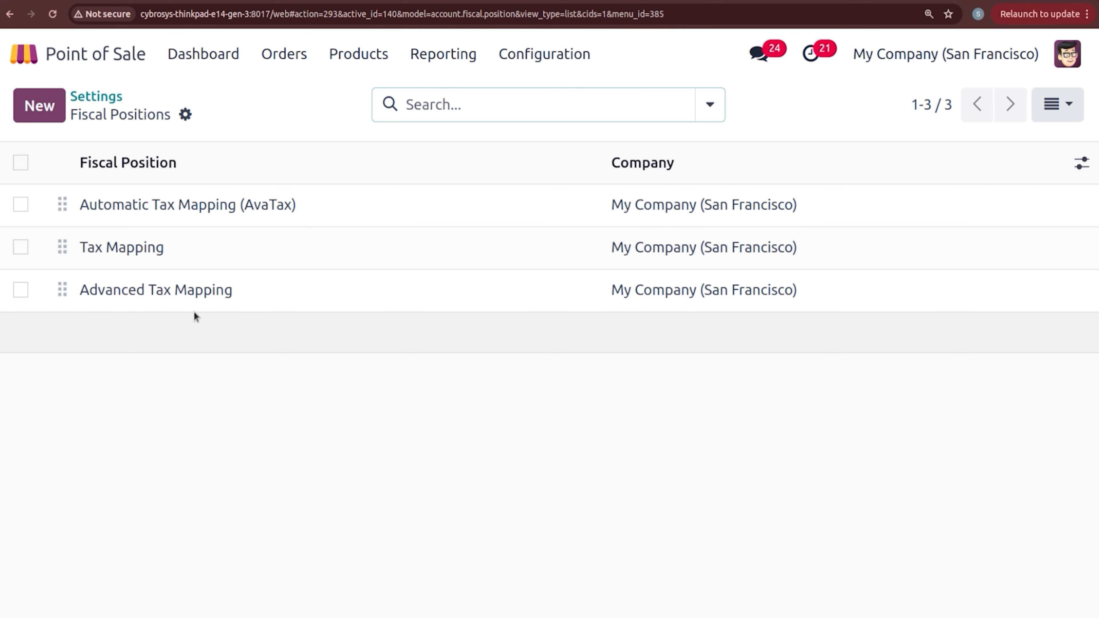
click(193, 255)
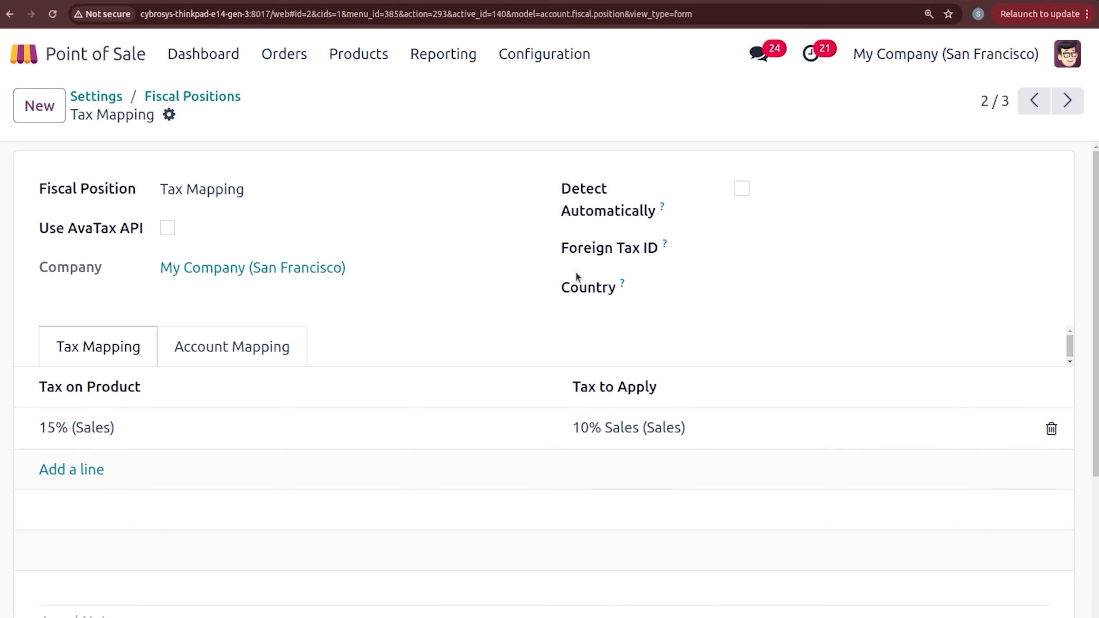
click(175, 95)
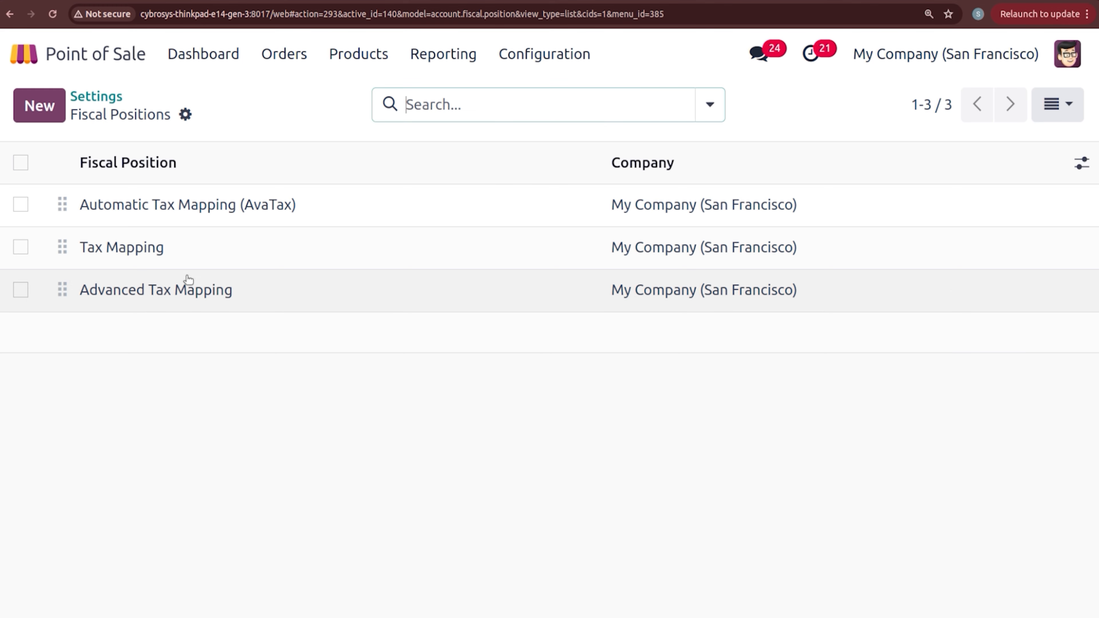
click(192, 287)
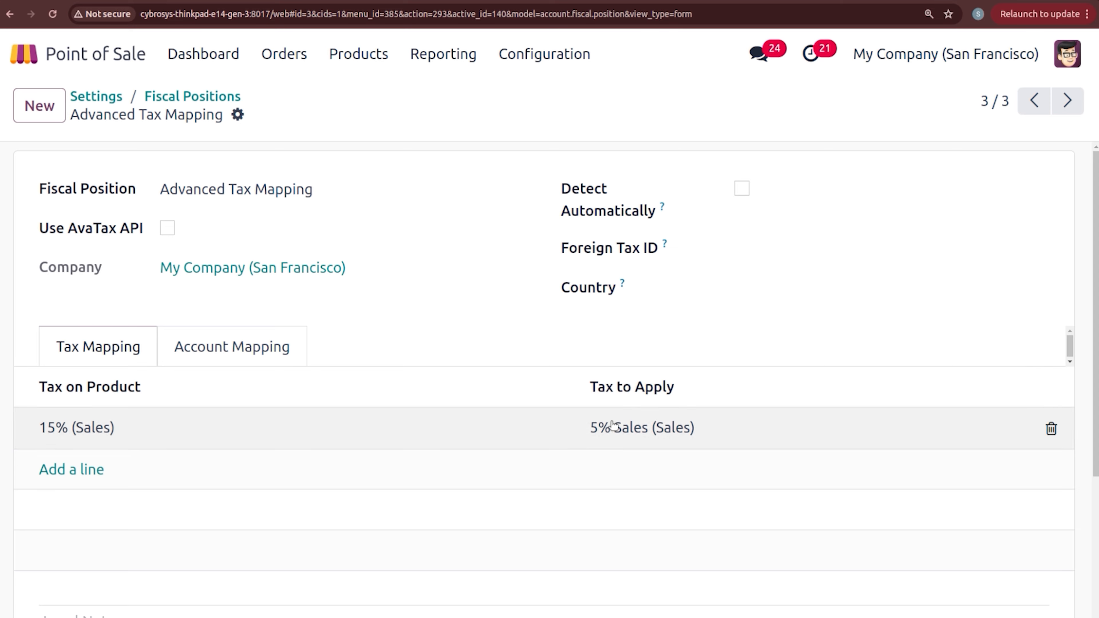
click(116, 98)
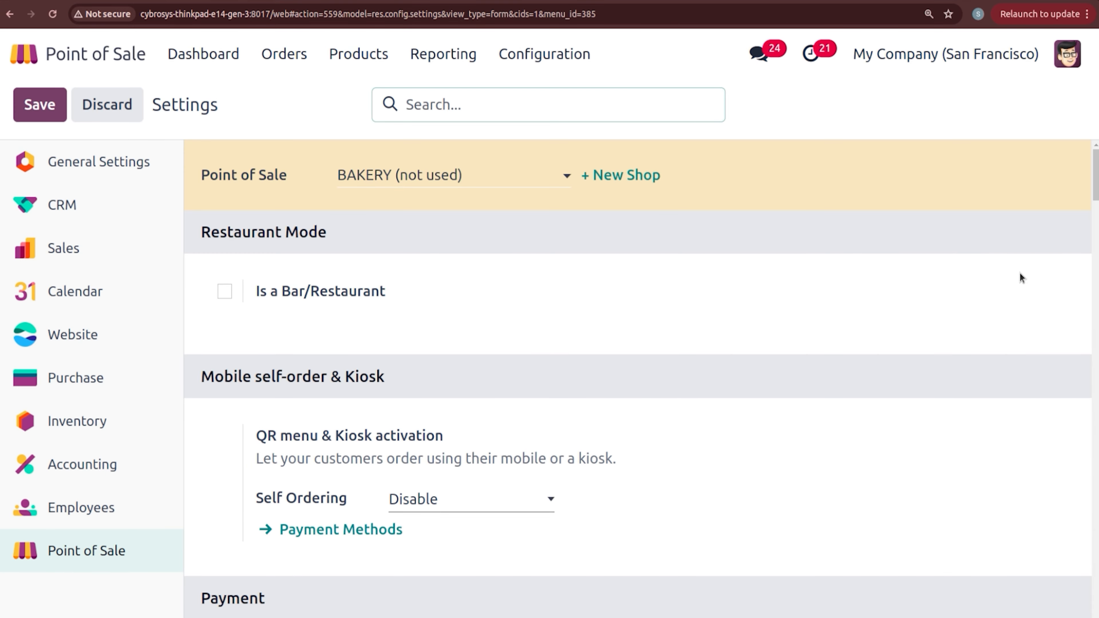
drag(1096, 175, 1096, 363)
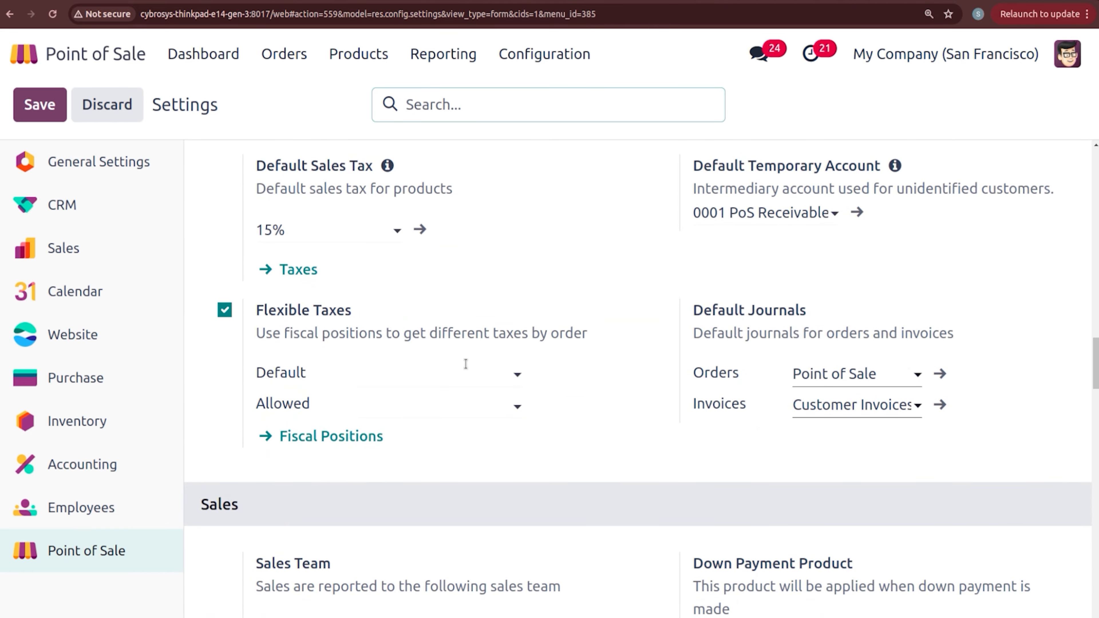
Step: Under Flexible Taxes, default to Tax Mapping and allow AvaTax, Tax Mapping and Advanced Tax Mapping
click(428, 375)
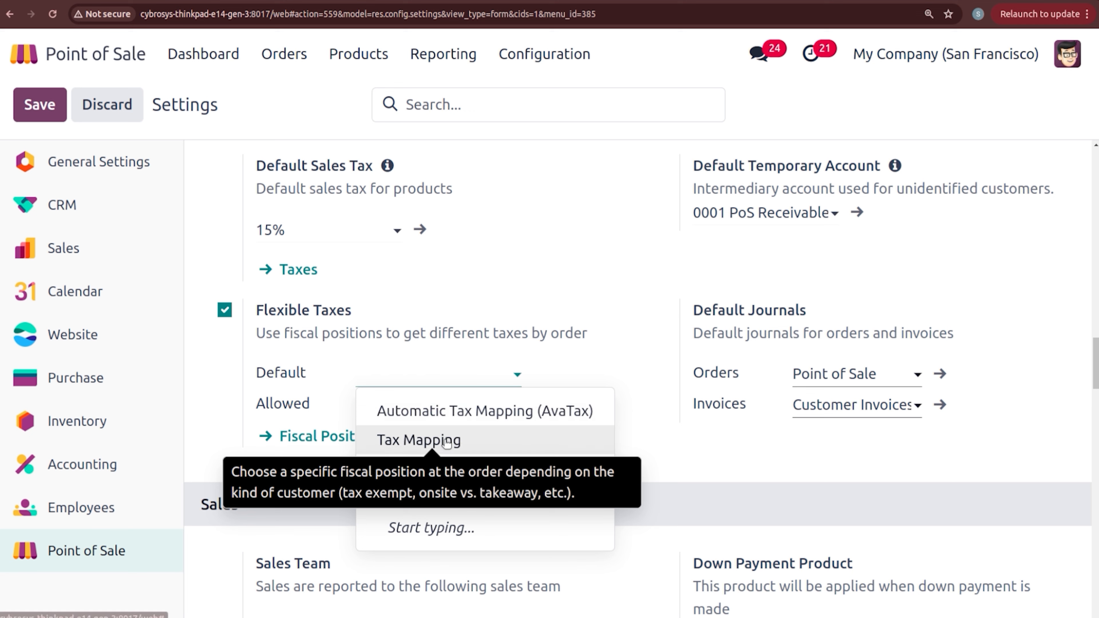
click(432, 440)
click(407, 408)
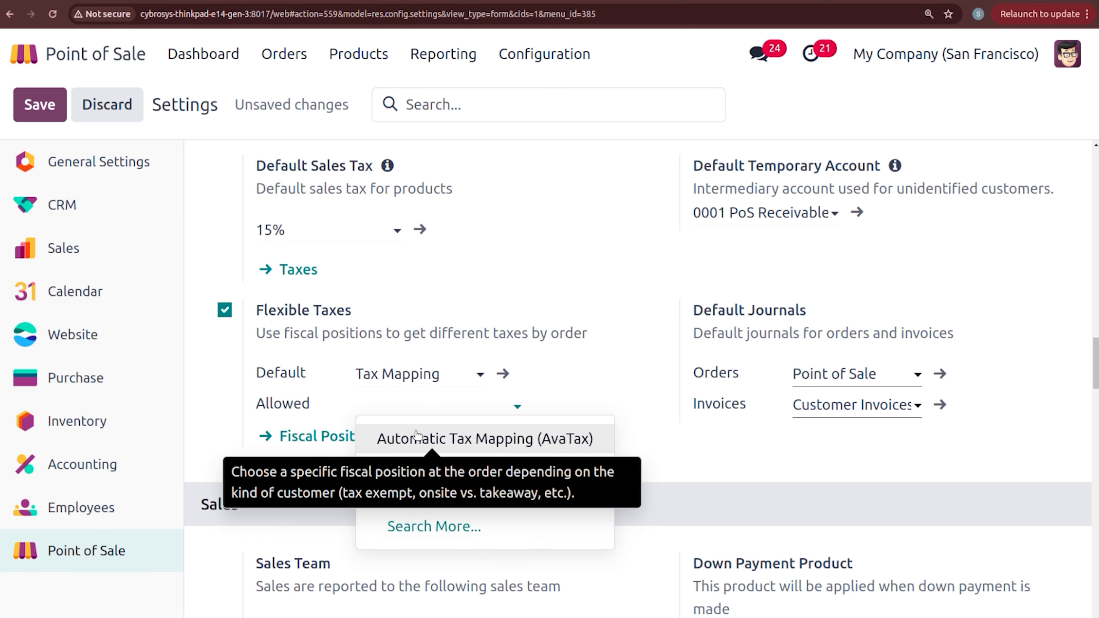
click(421, 442)
click(413, 430)
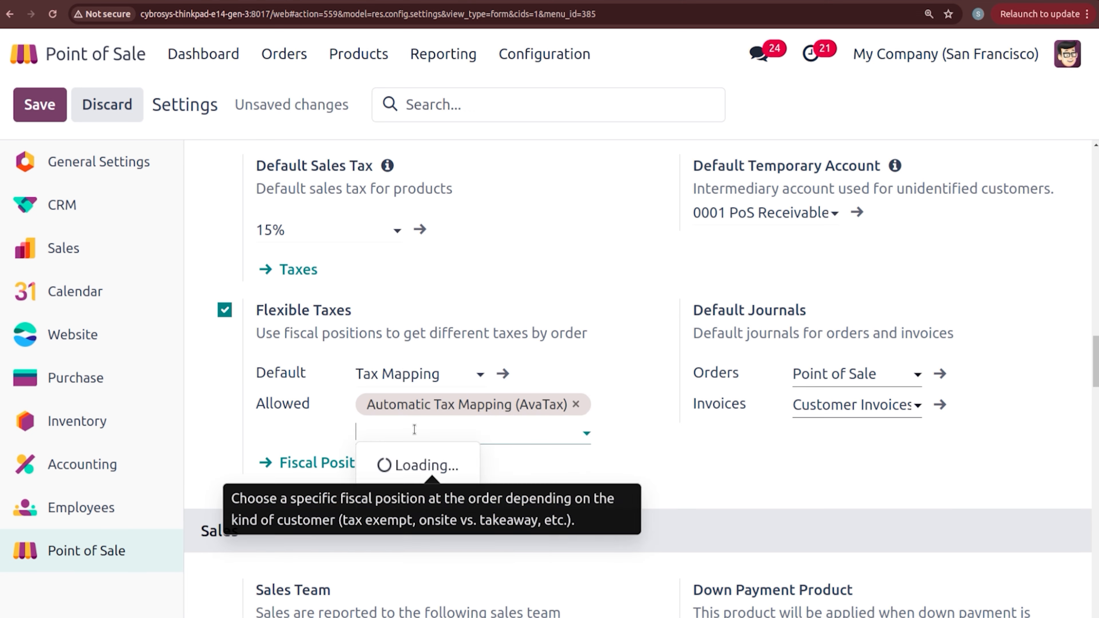
click(429, 466)
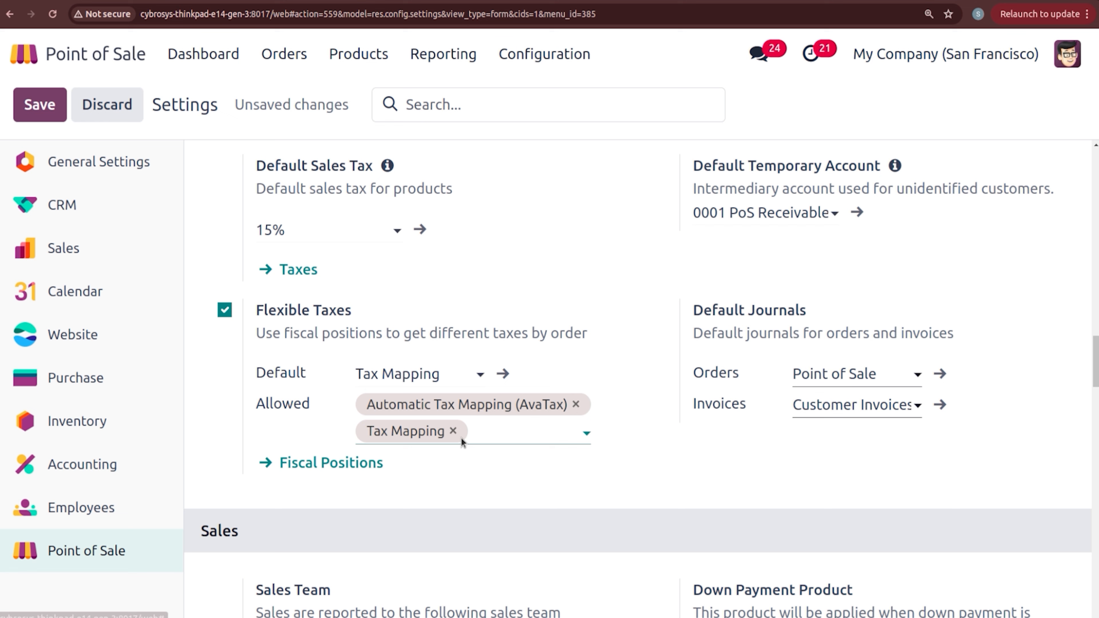
click(480, 433)
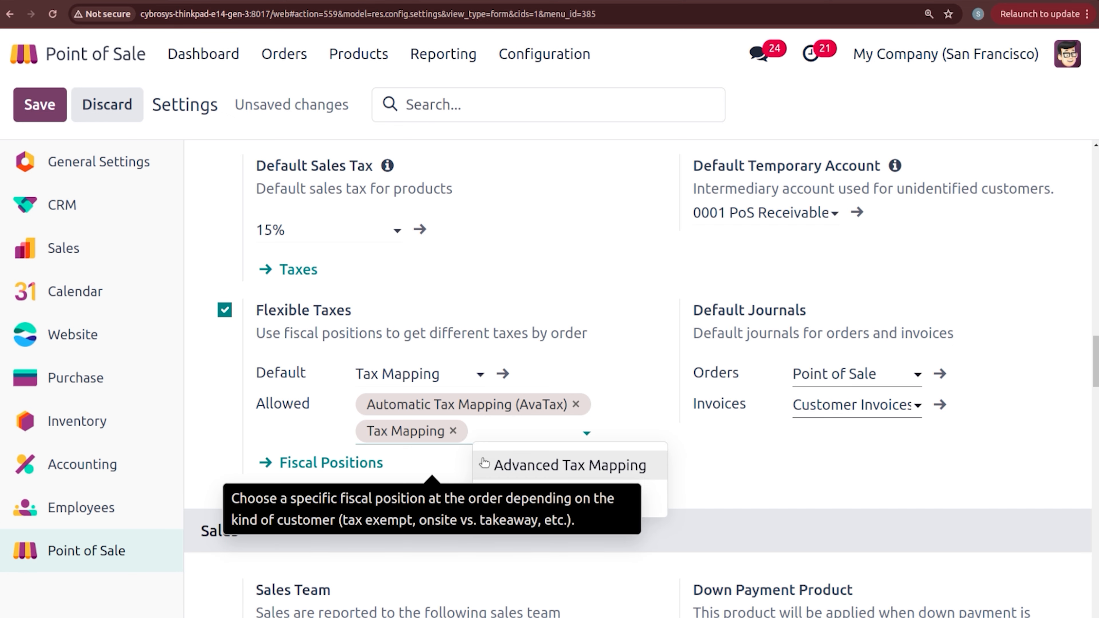
click(532, 467)
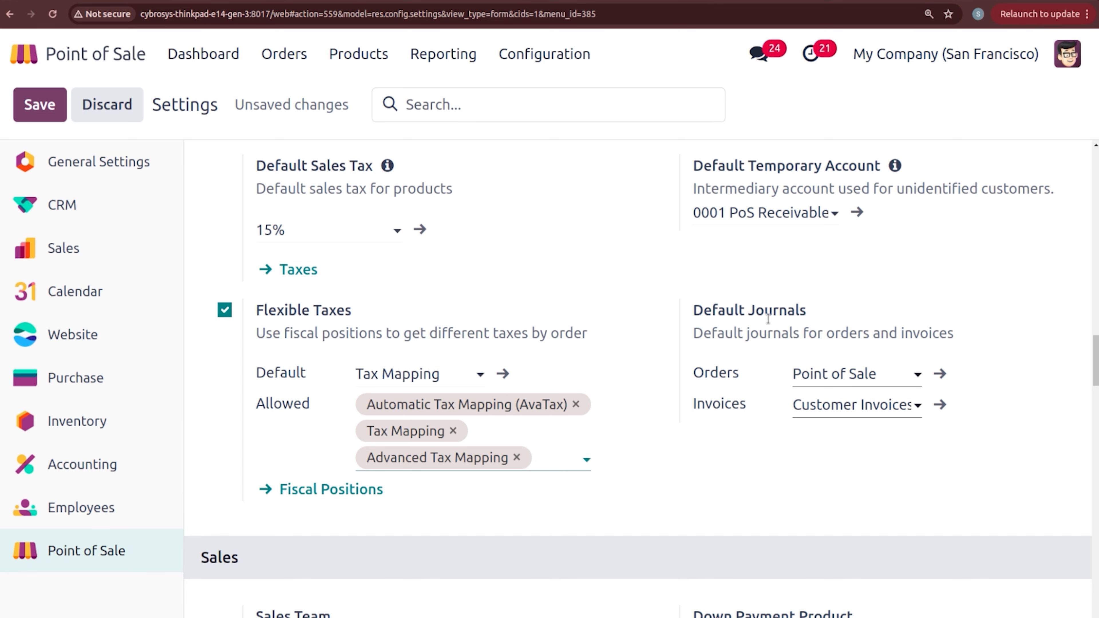
Step: In the Sales section, change the Sales Team from Pre-Sales to Point of Sale
scroll(1096, 364, down, 2)
scroll(1096, 389, down, 5)
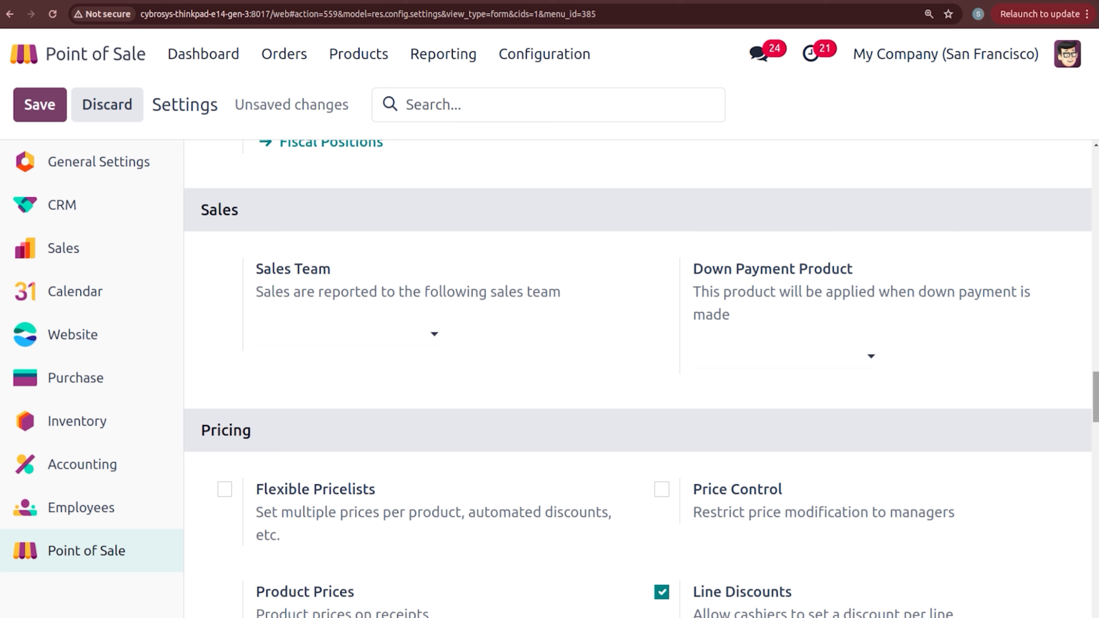
click(344, 337)
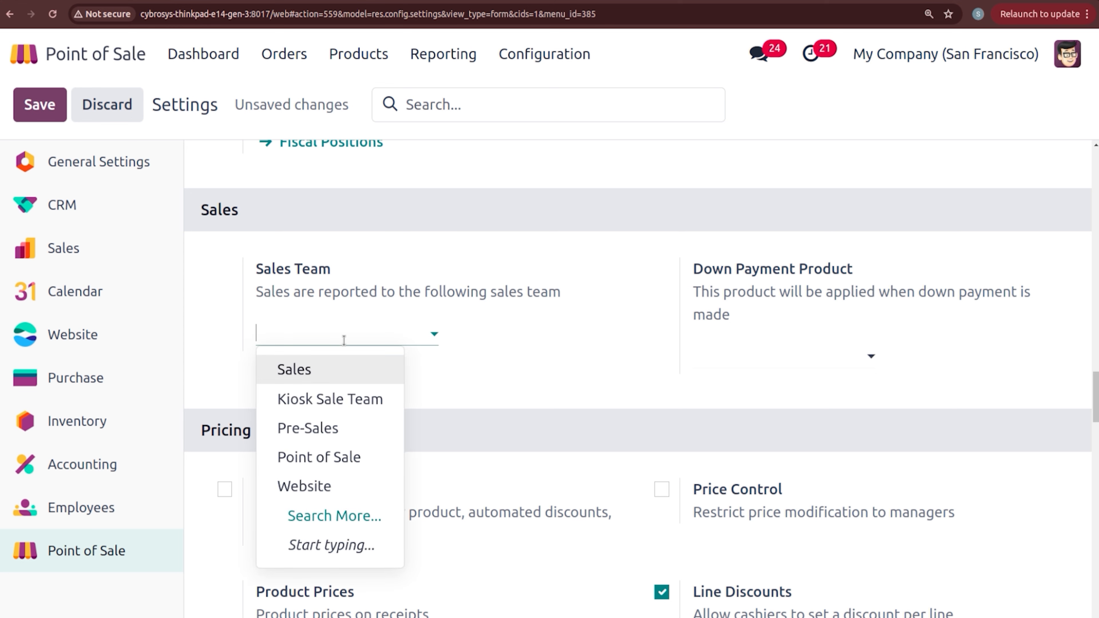
click(356, 439)
click(314, 330)
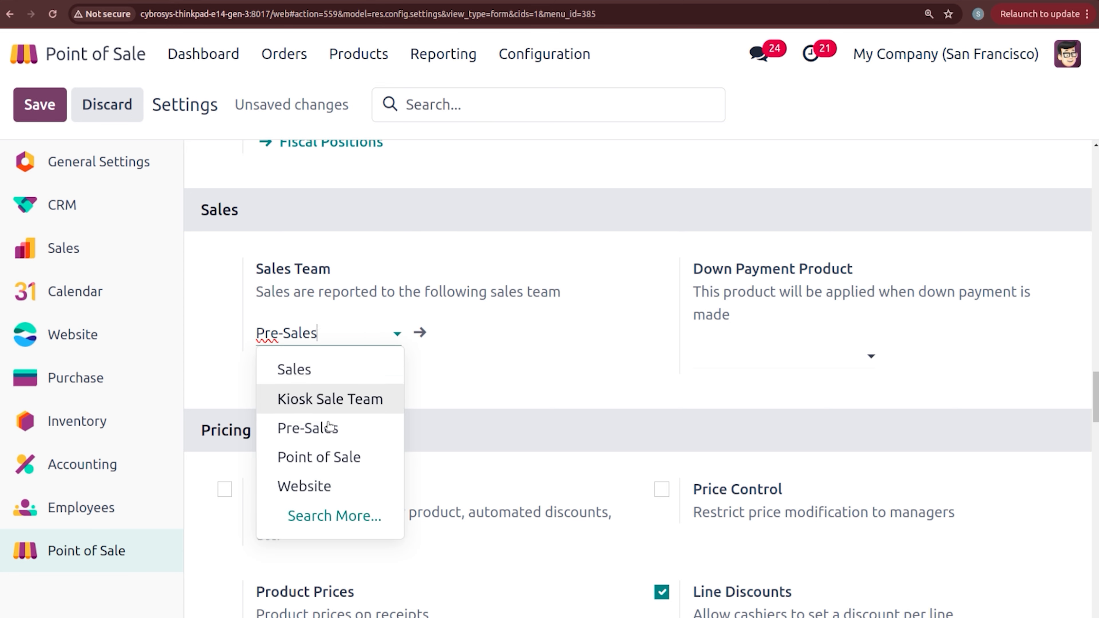
click(336, 459)
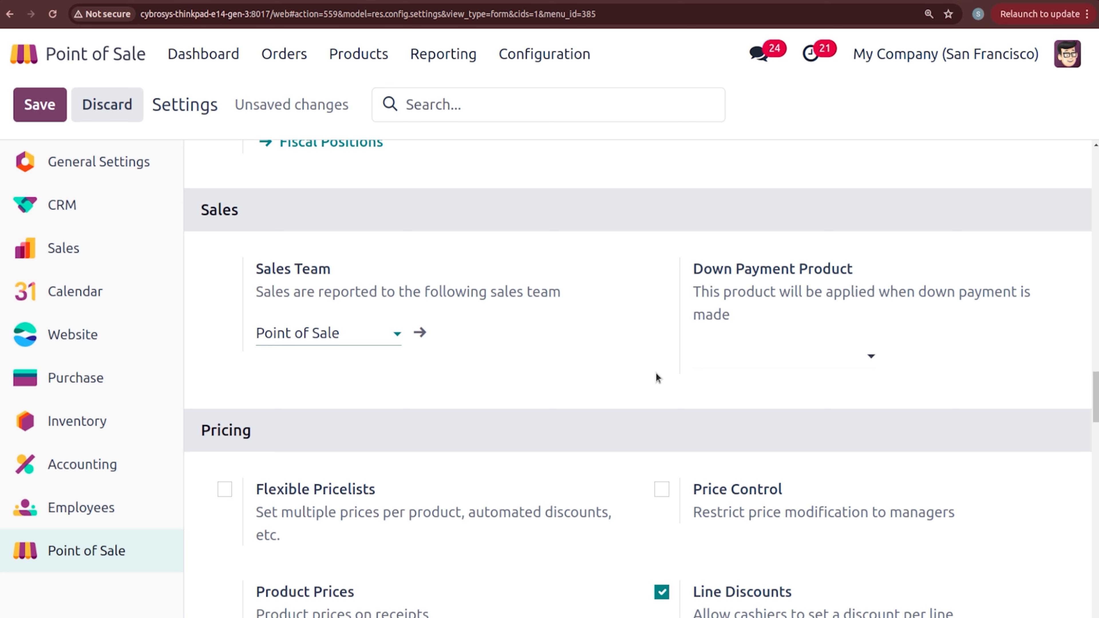
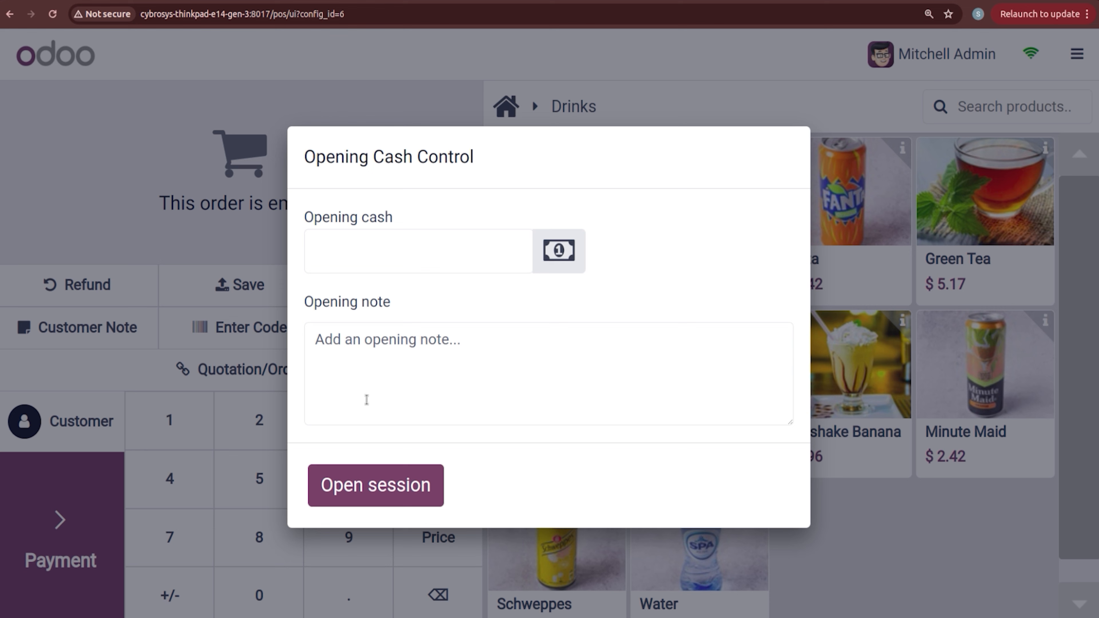
Step: Open the register session, close it right away, and go back to the backend
click(380, 481)
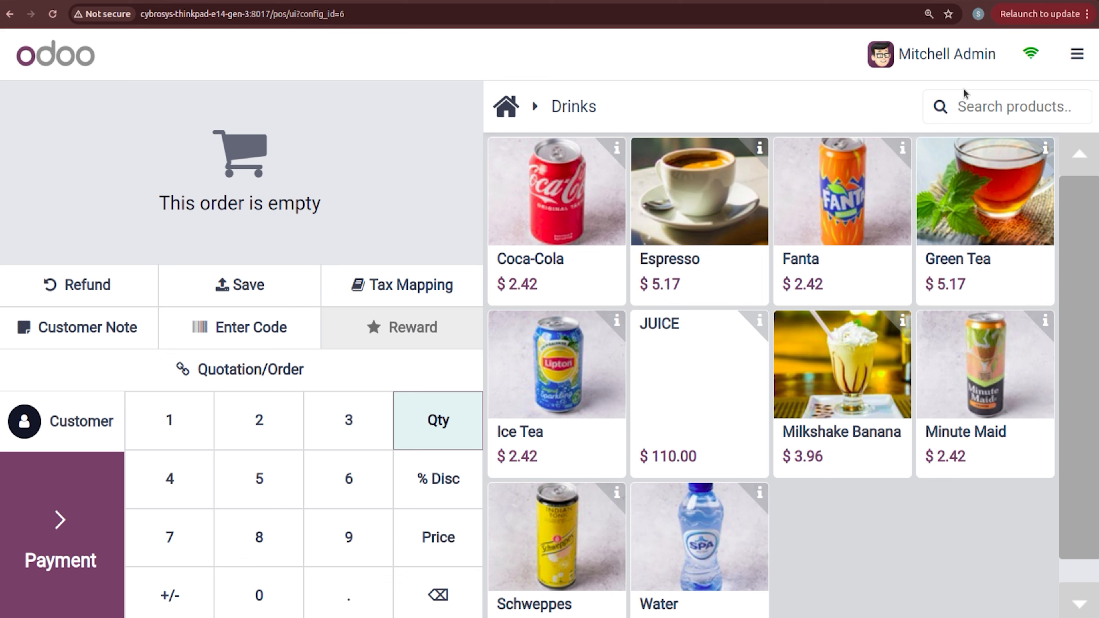
click(1077, 53)
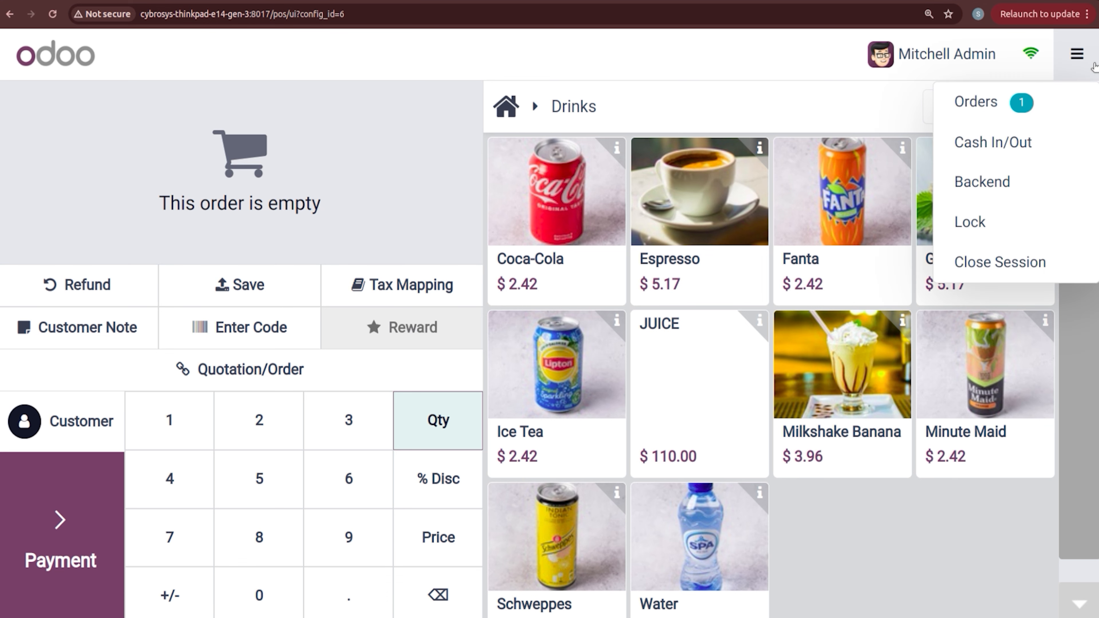
click(995, 265)
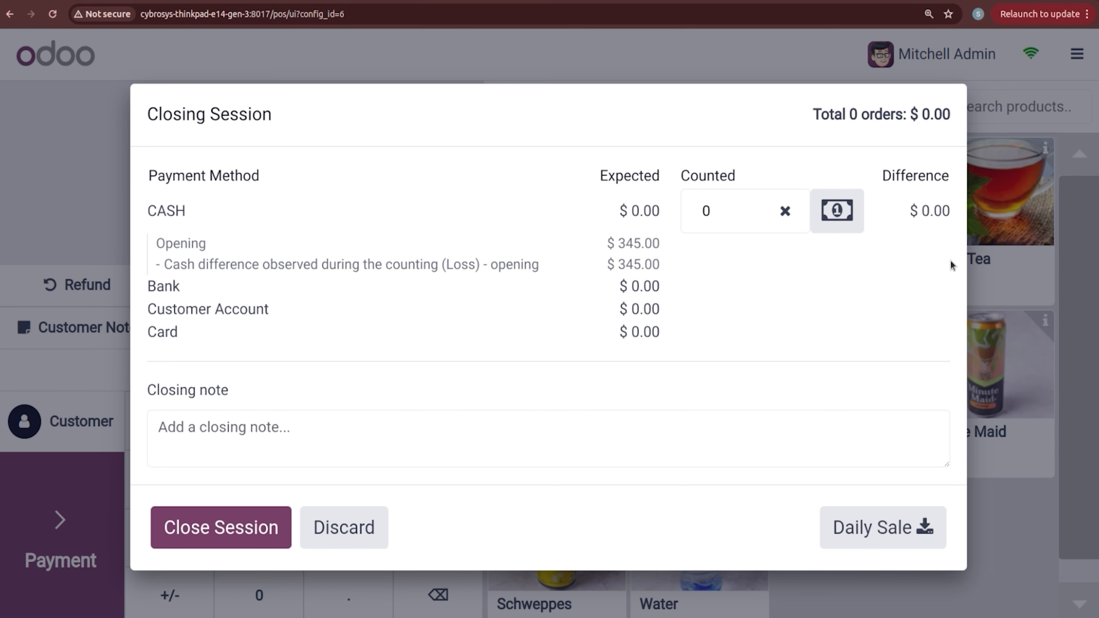
click(250, 523)
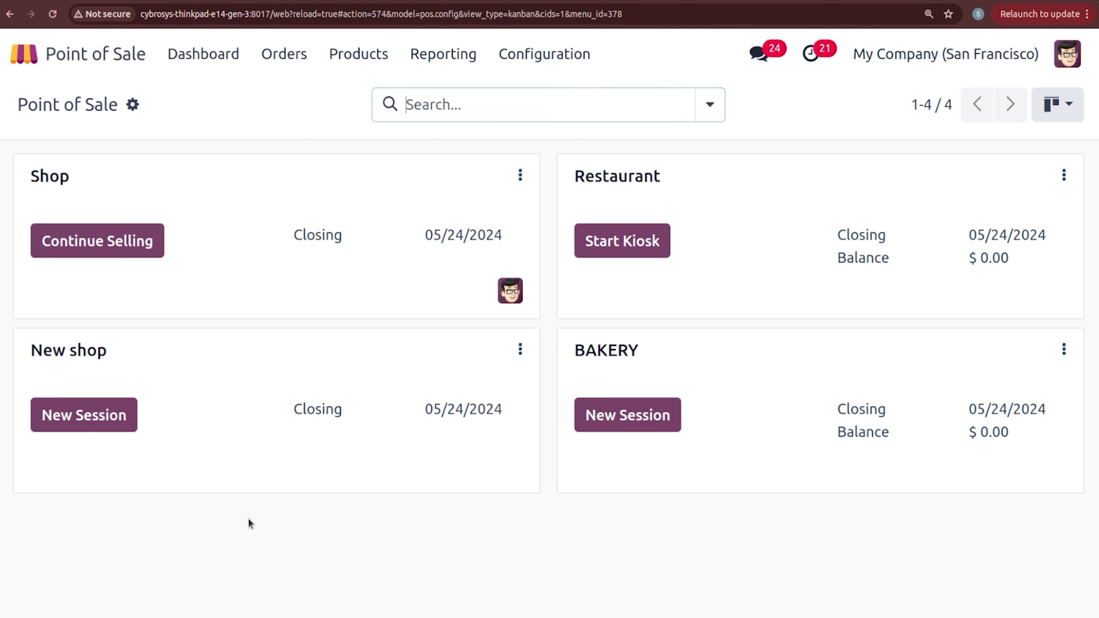
click(360, 56)
Step: Create a new product named Water with a $100.00 sales price and save it
click(369, 95)
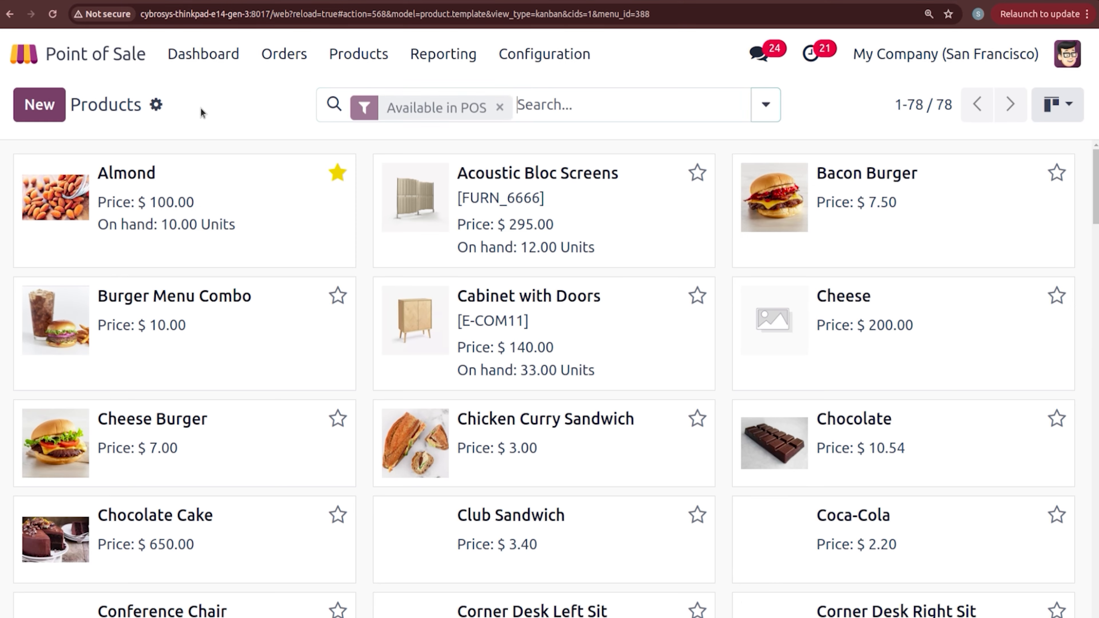
click(39, 106)
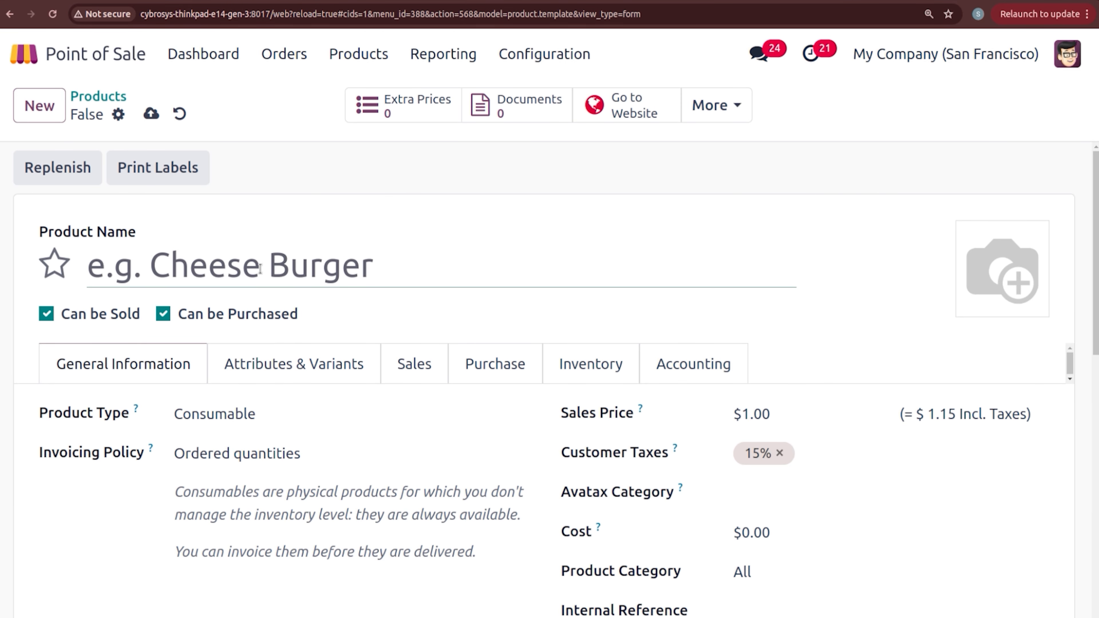
text(Watr)
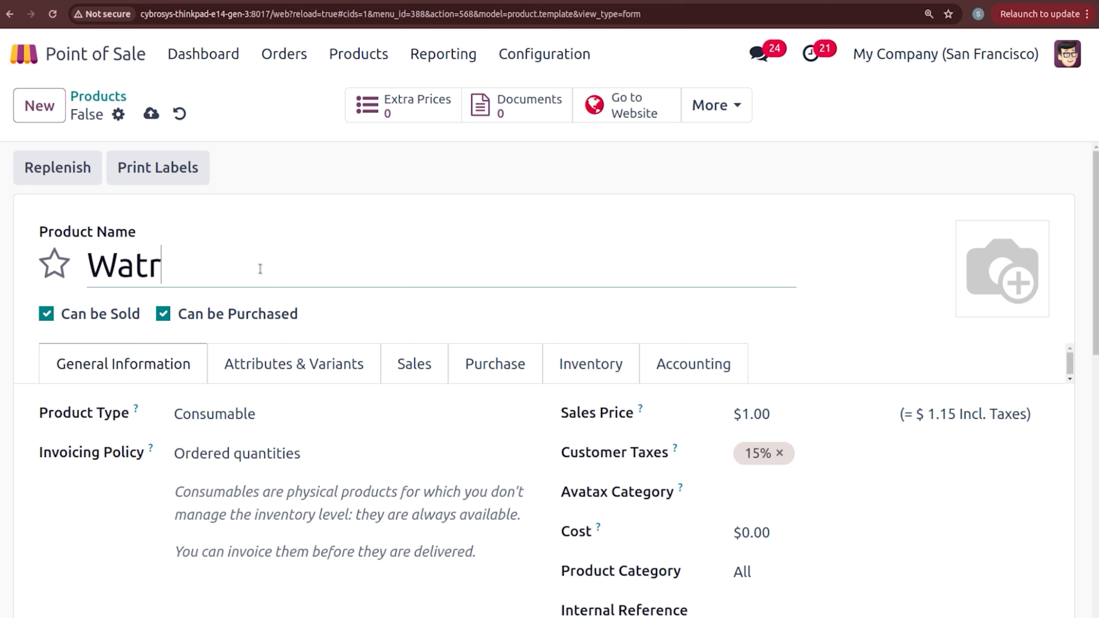
key(BackSpace)
text(er)
click(754, 414)
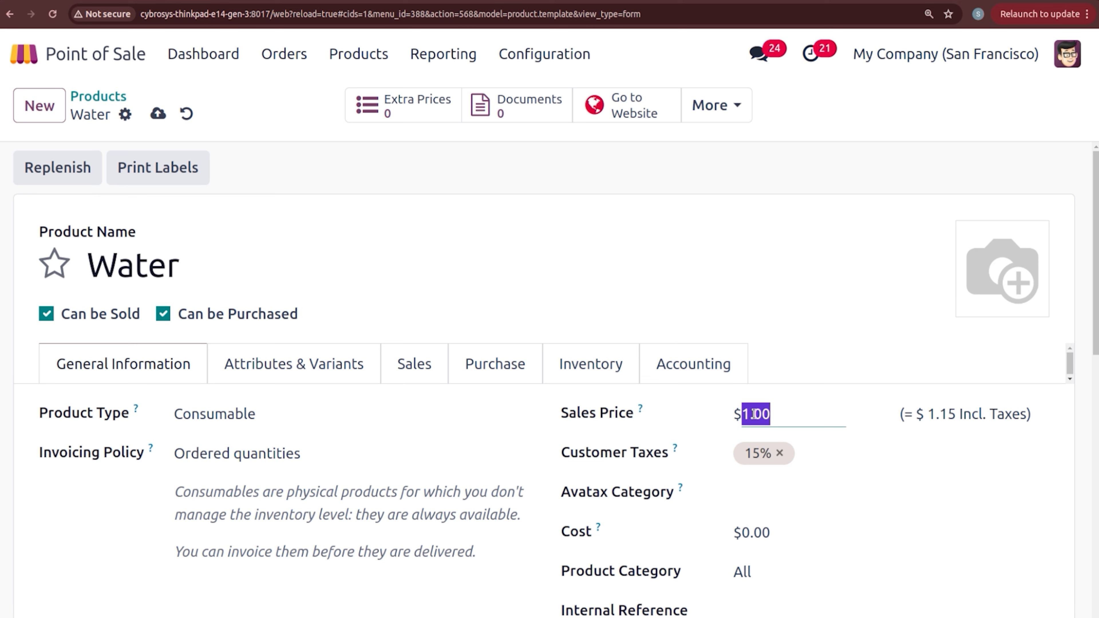
text(100)
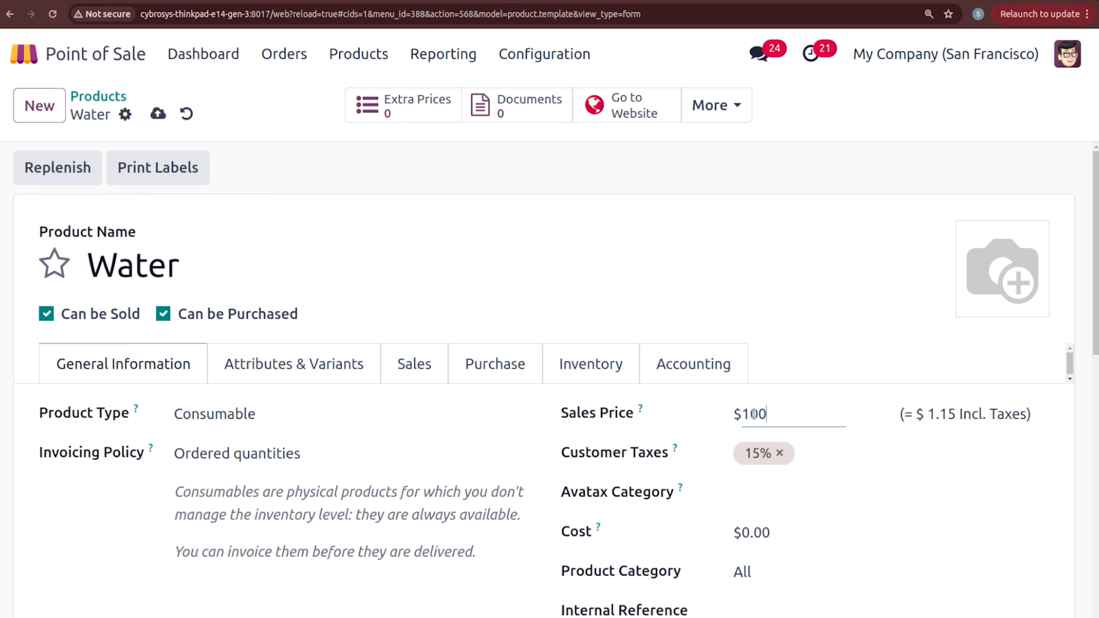
click(817, 362)
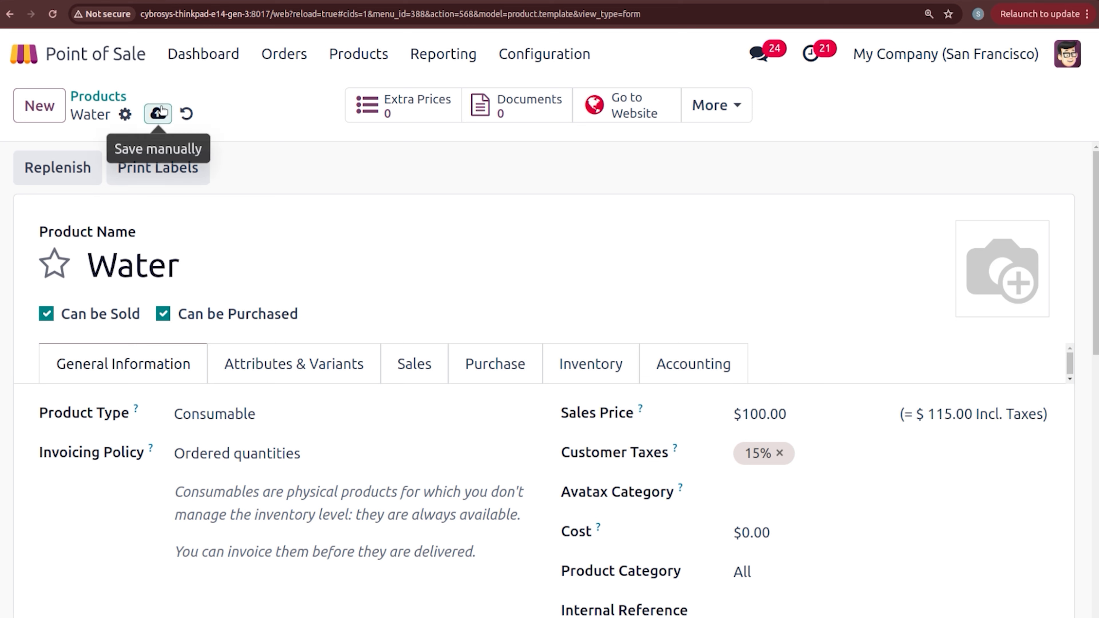
click(158, 114)
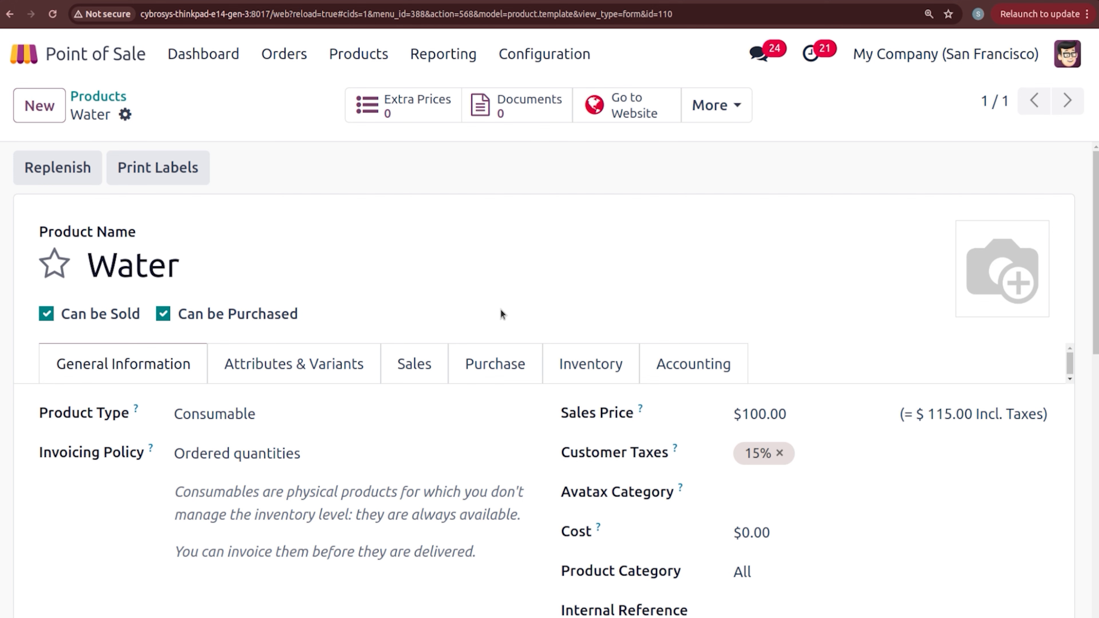
Step: Set Water's POS category to Drinks, save, and return to the dashboard
click(440, 366)
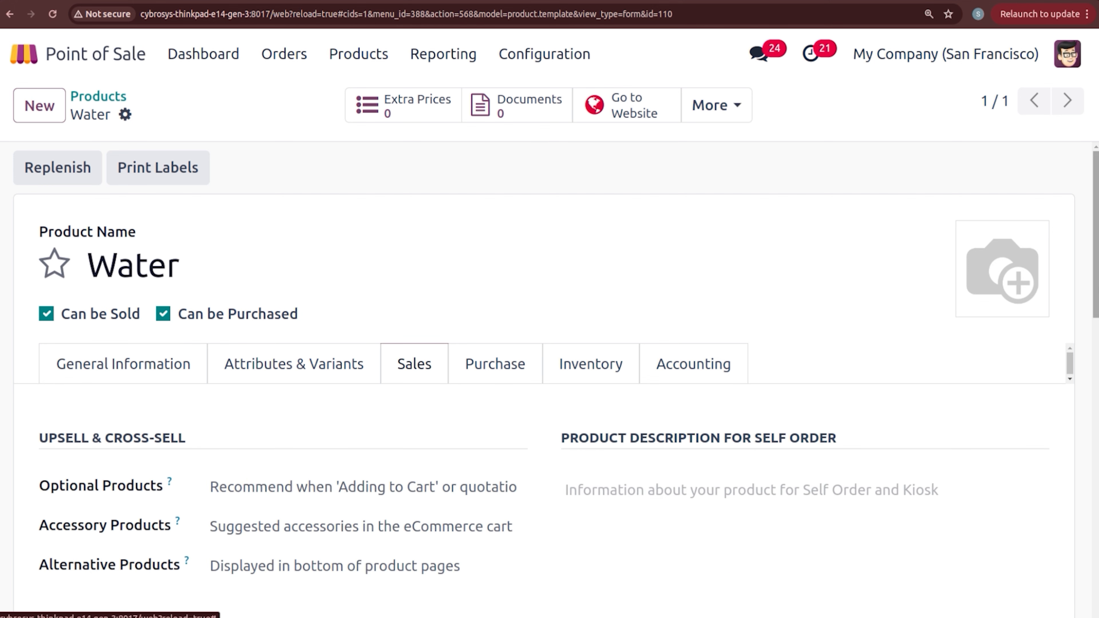
scroll(484, 351, down, 5)
scroll(483, 352, down, 3)
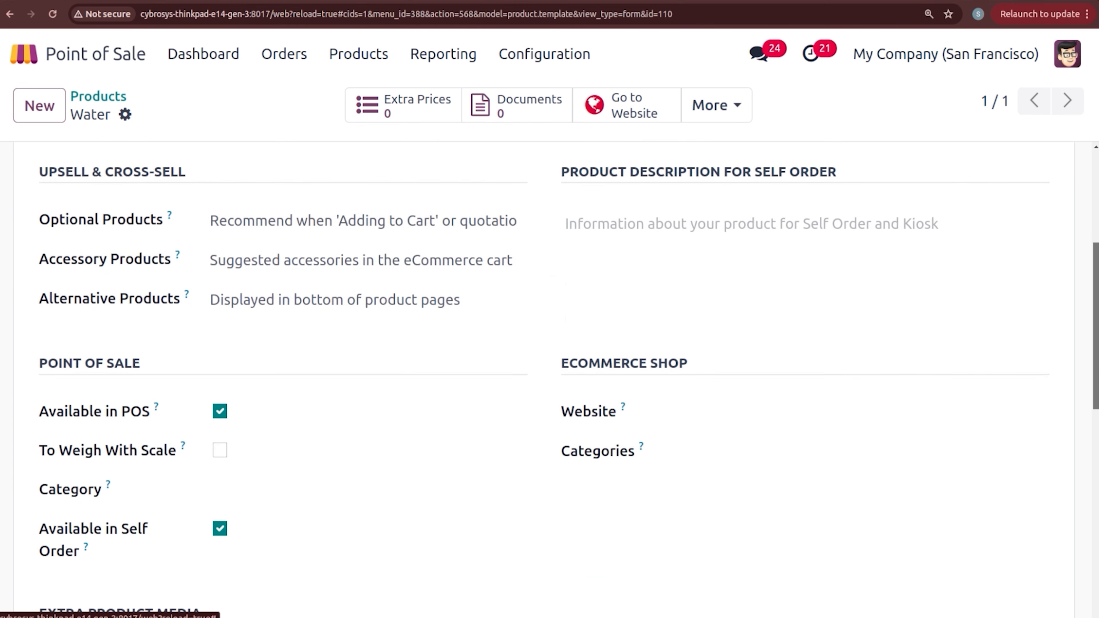
click(239, 420)
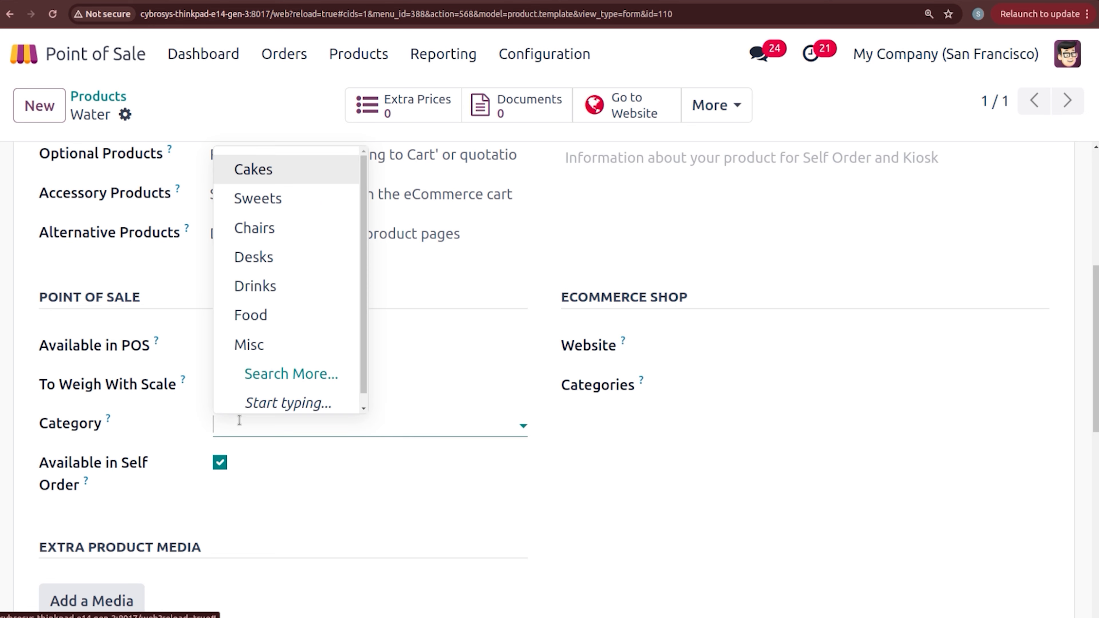
click(268, 285)
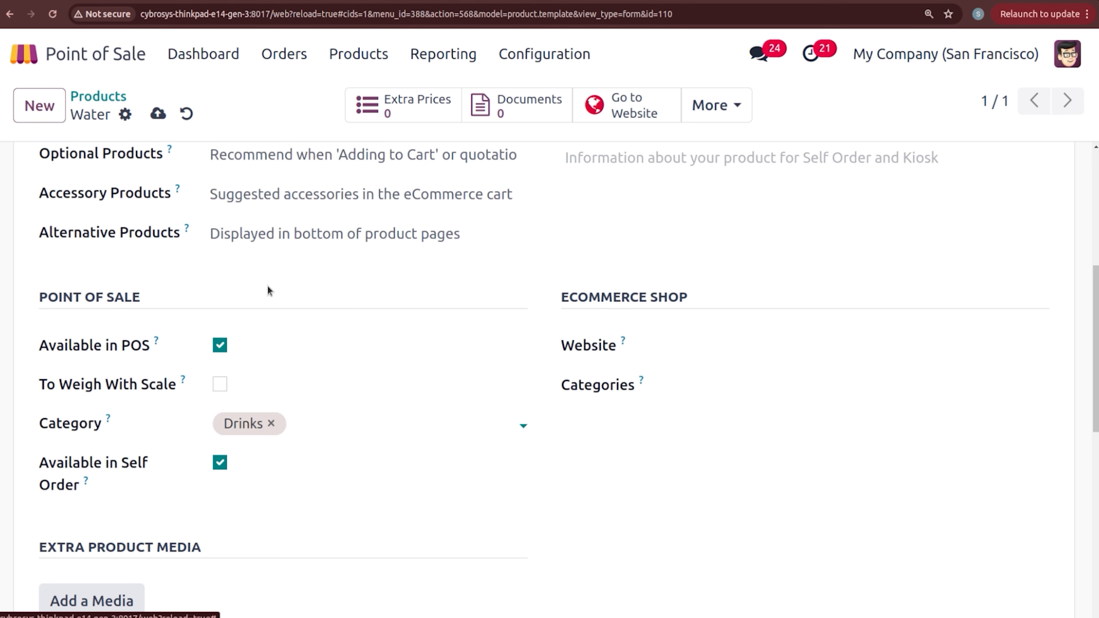
click(158, 113)
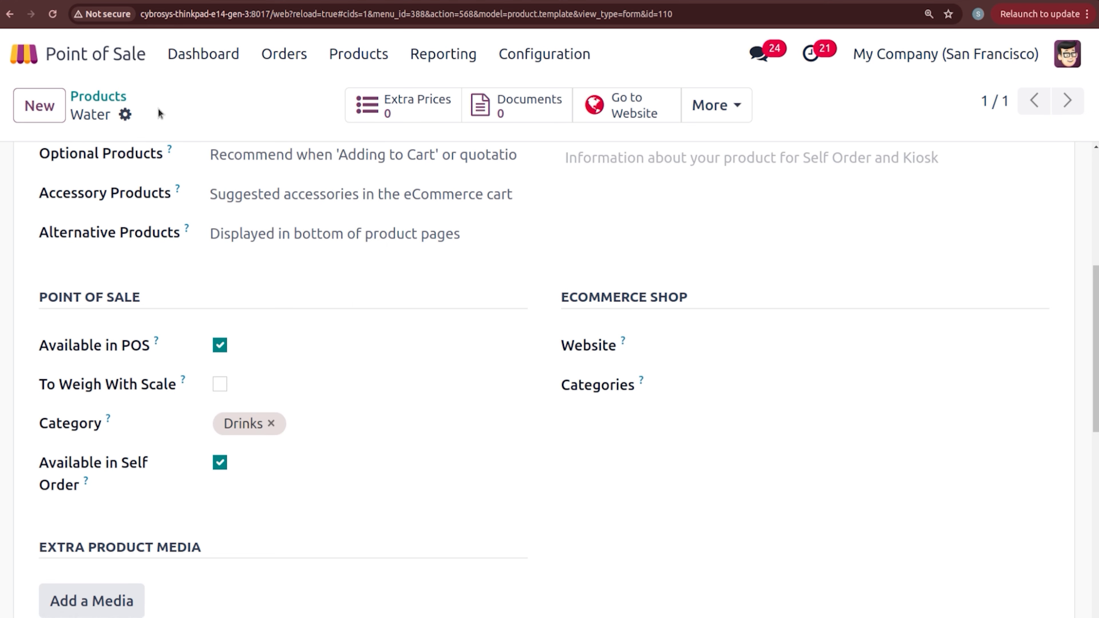
click(224, 48)
Step: Open a new BAKERY session as the admin cashier with no opening cash and add Water ($110.00)
click(641, 429)
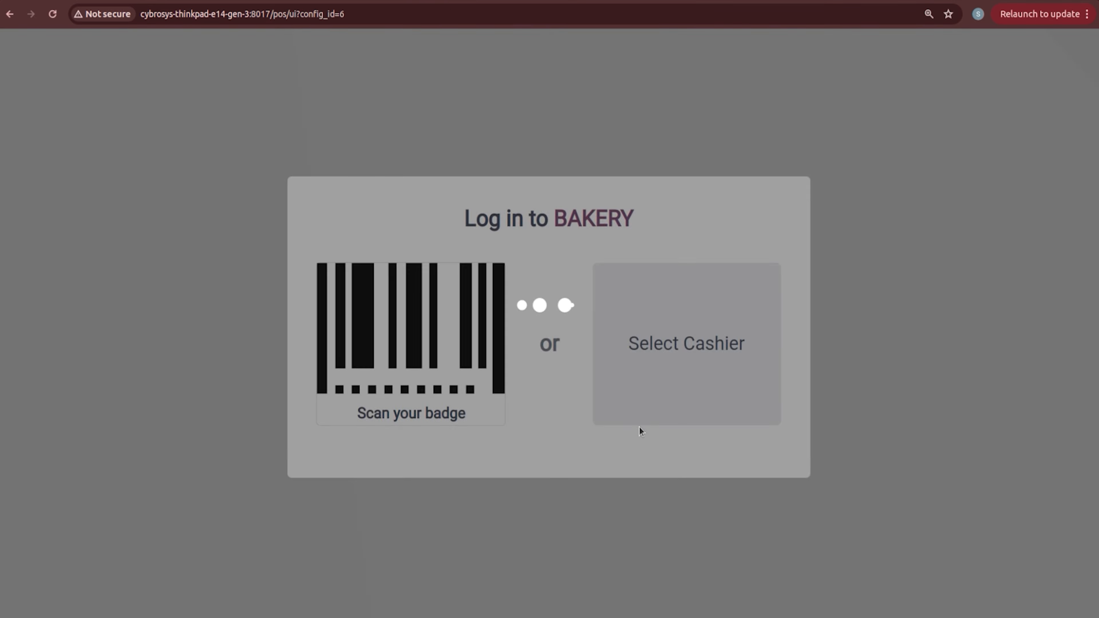
click(676, 343)
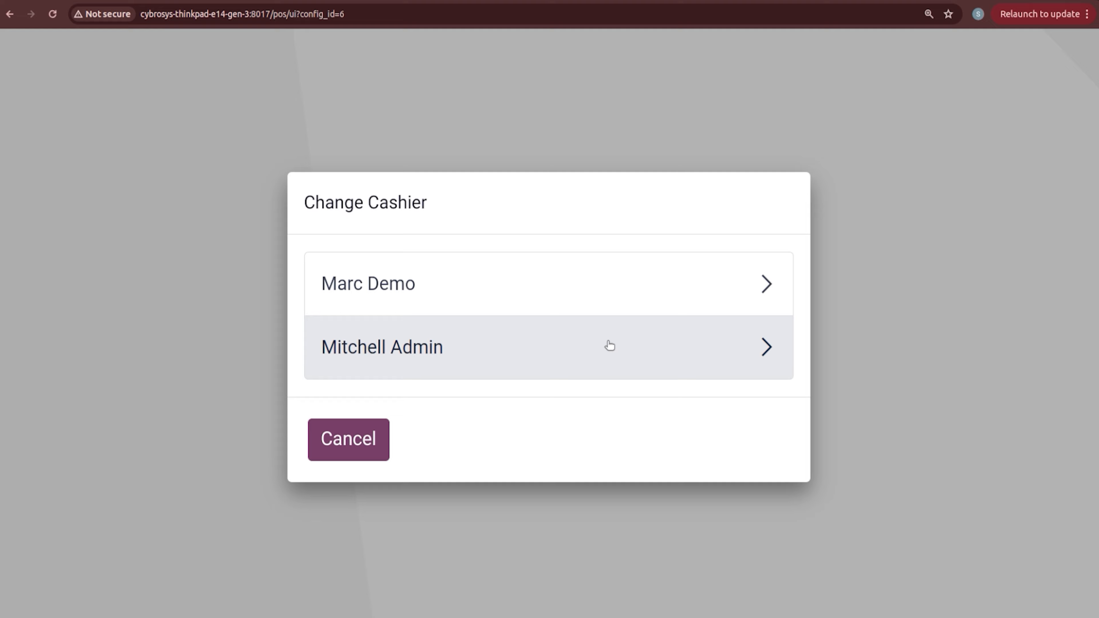
click(532, 360)
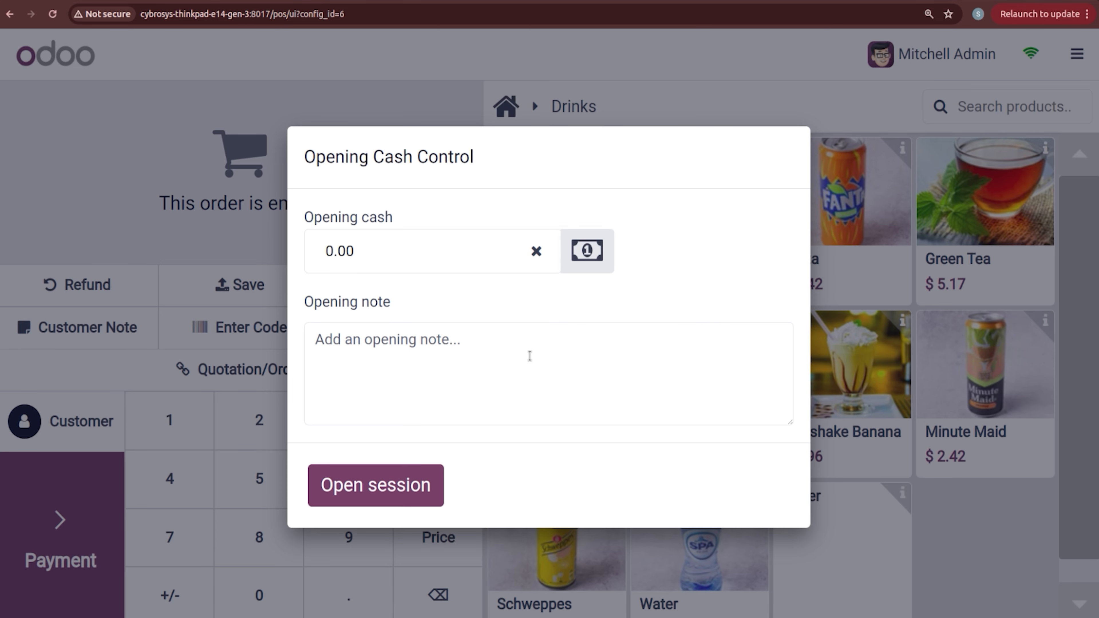
click(535, 249)
click(363, 489)
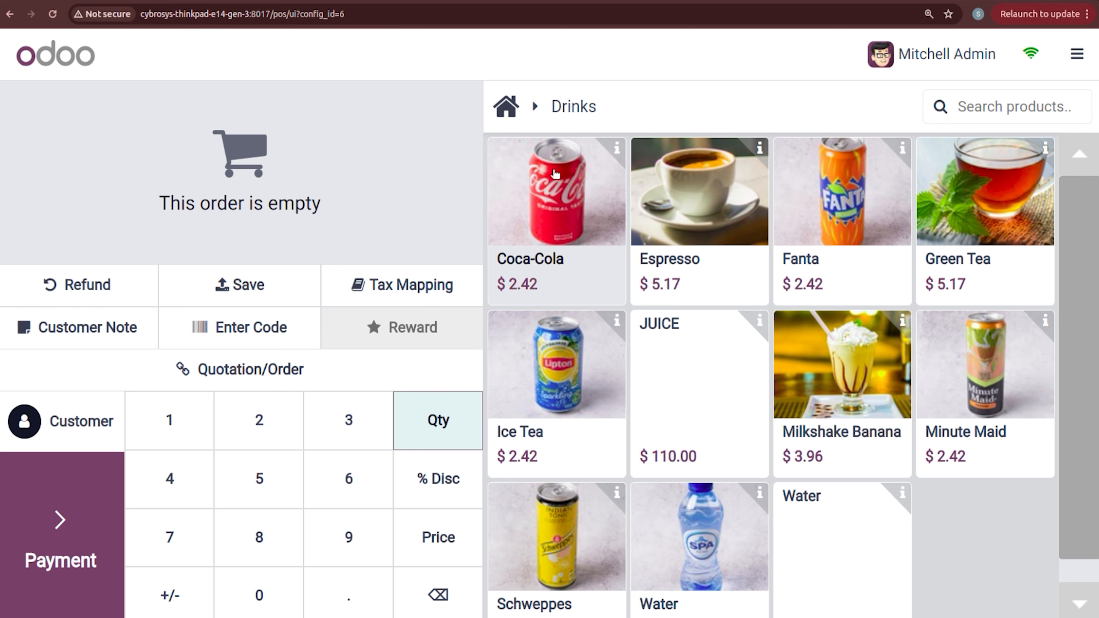
scroll(1092, 211, down, 1)
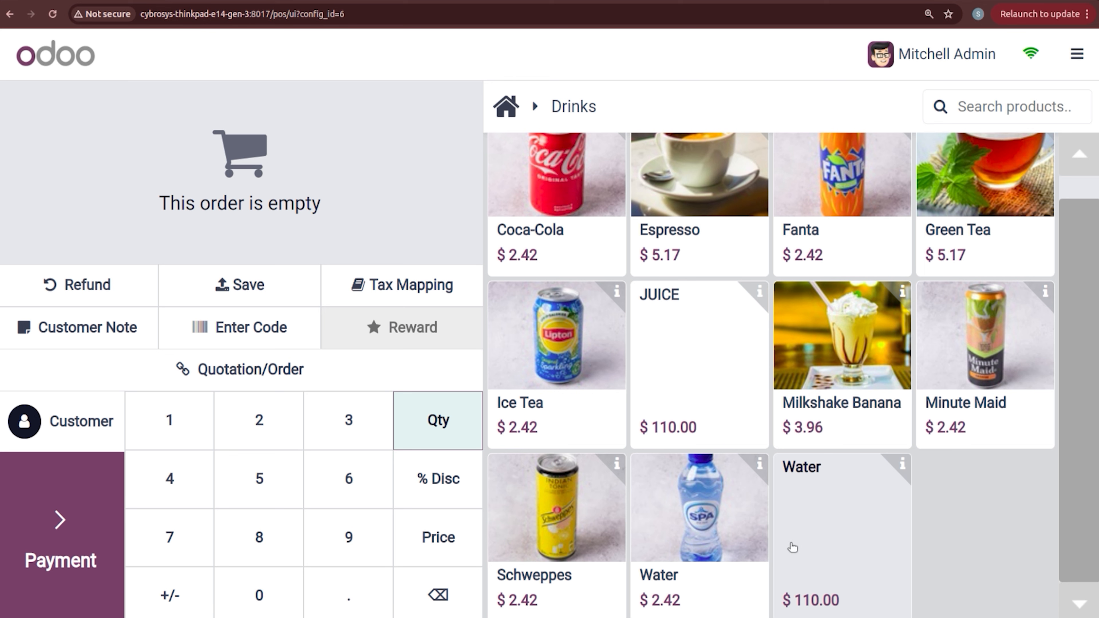
click(813, 541)
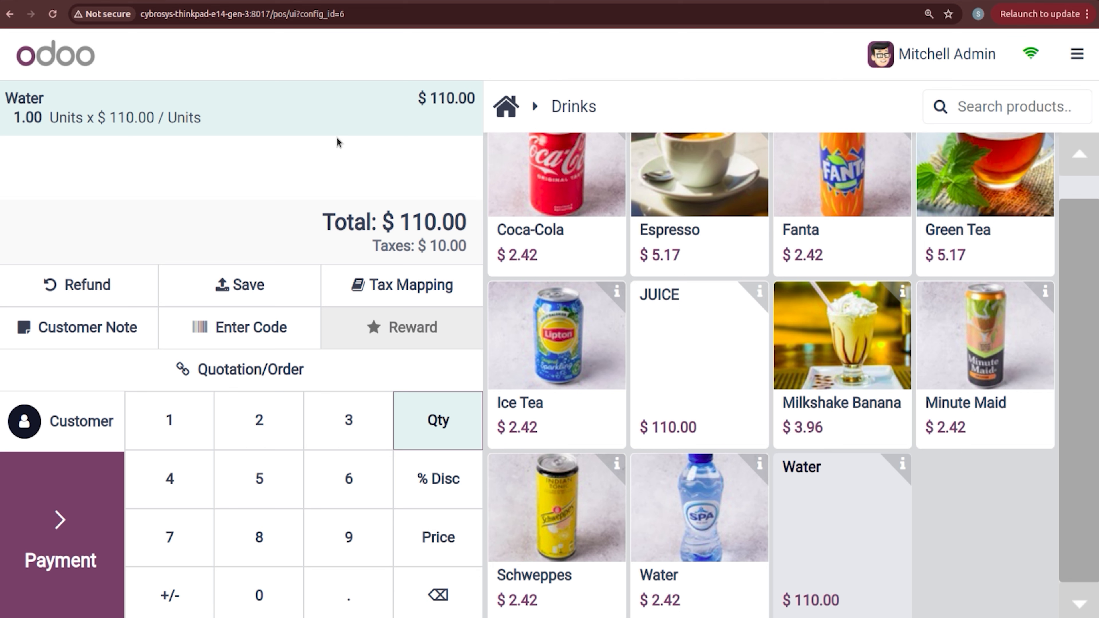
Step: Apply the Advanced Tax Mapping fiscal position, bringing the Water order to $105.00, then proceed to payment
click(396, 288)
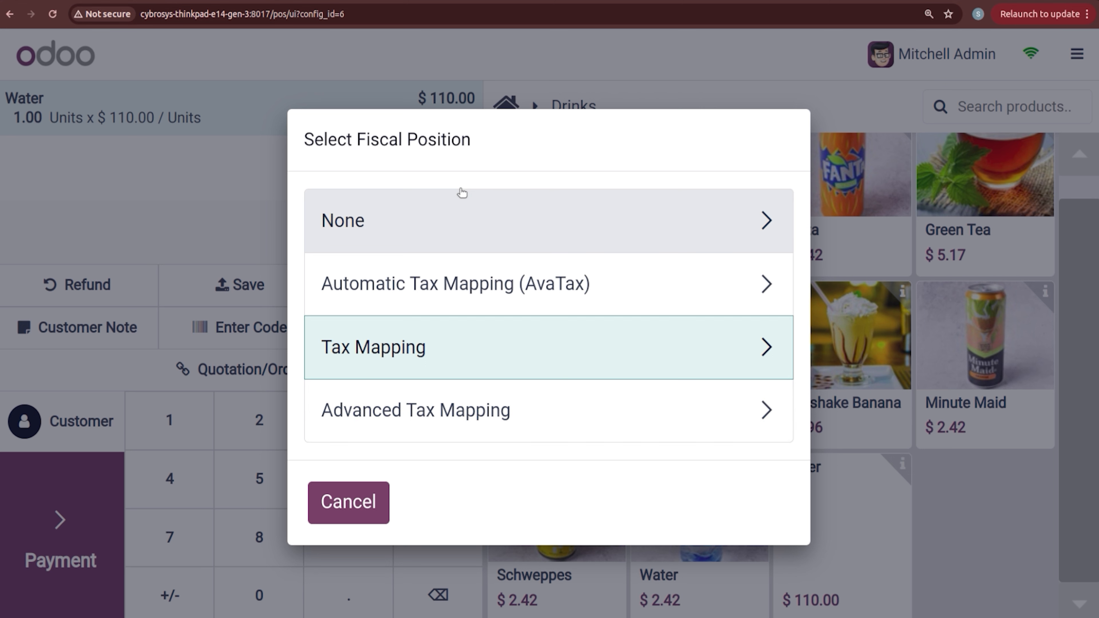
click(469, 410)
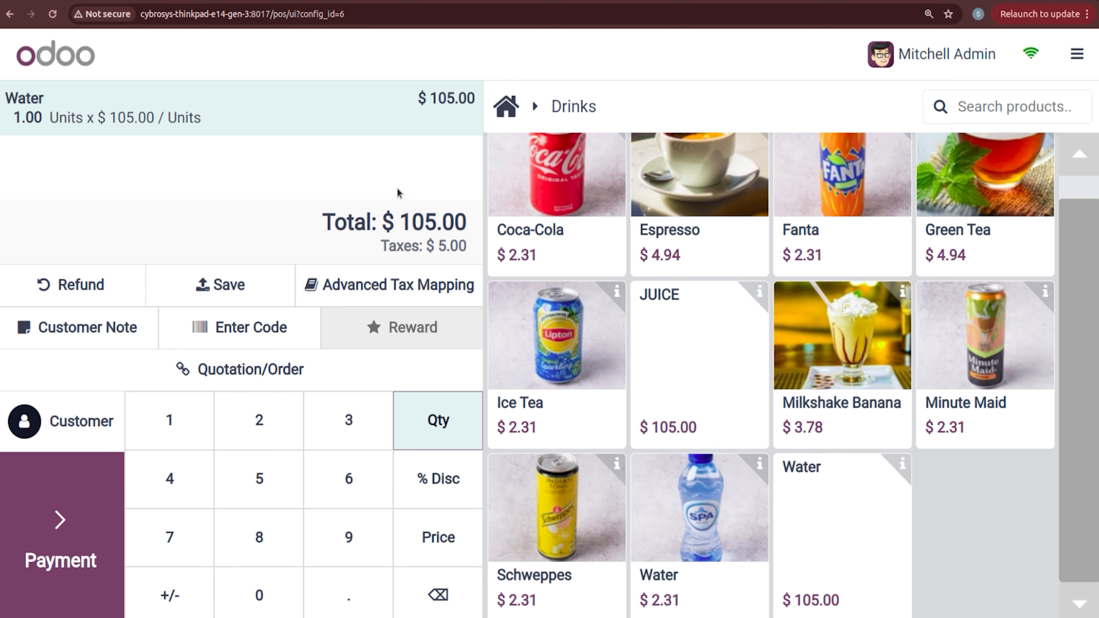
click(60, 562)
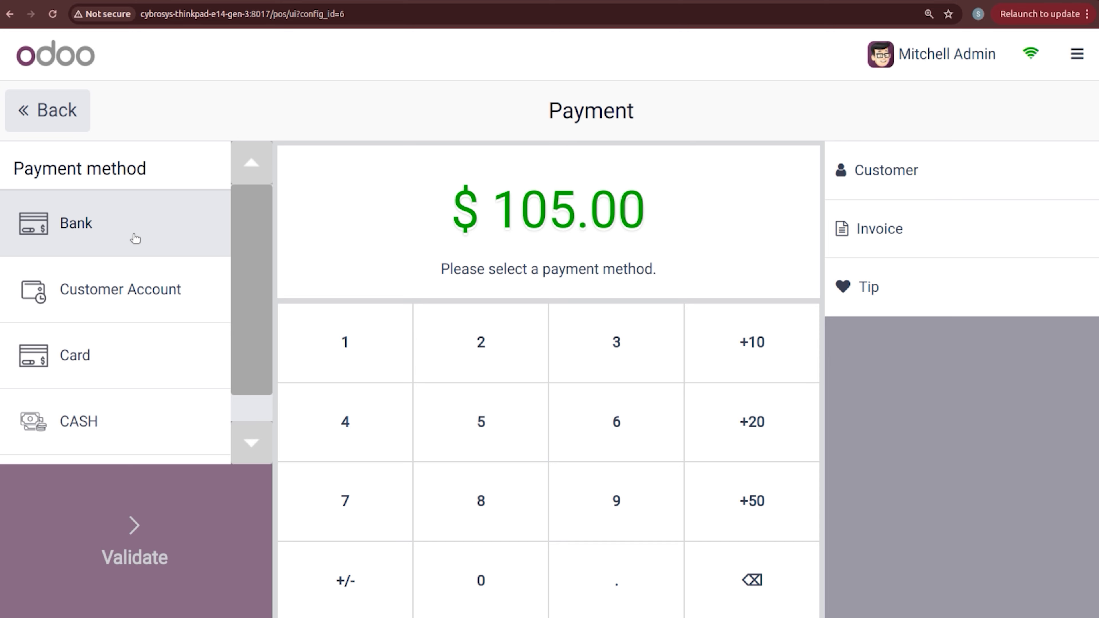
Step: Pay the $105.00 Water order fully in cash, validate it, and start a new order
click(146, 431)
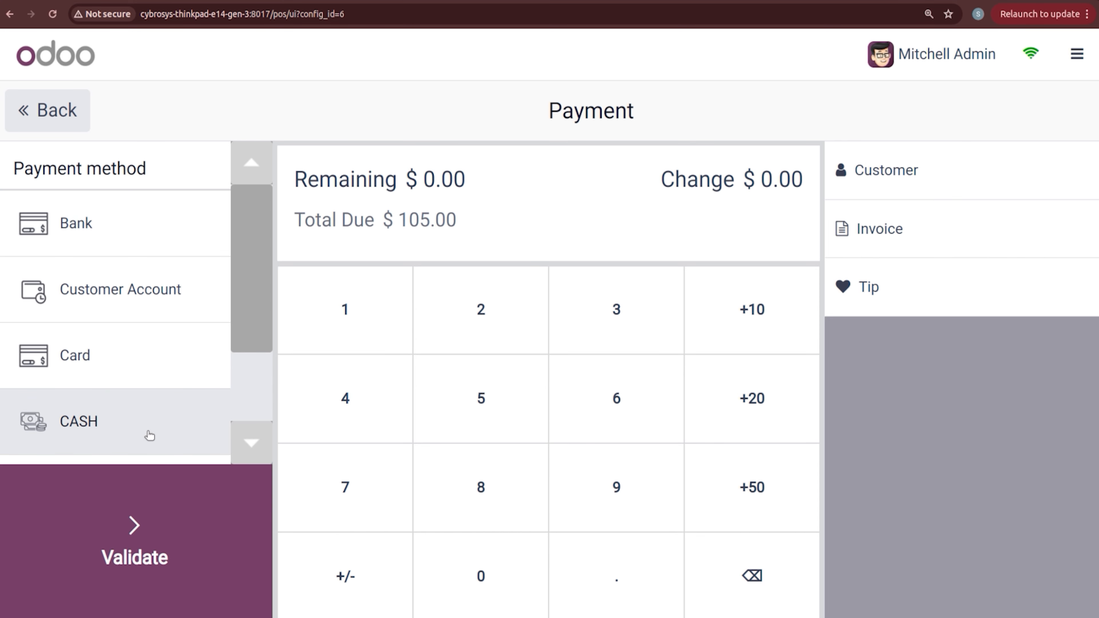
click(159, 545)
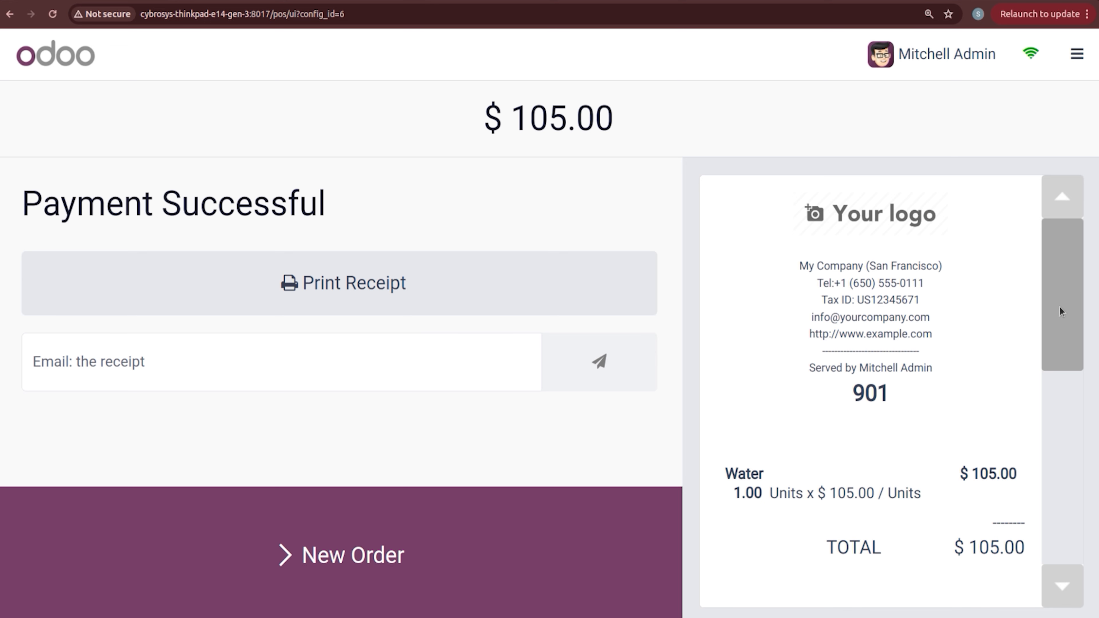
drag(1060, 311, 1072, 372)
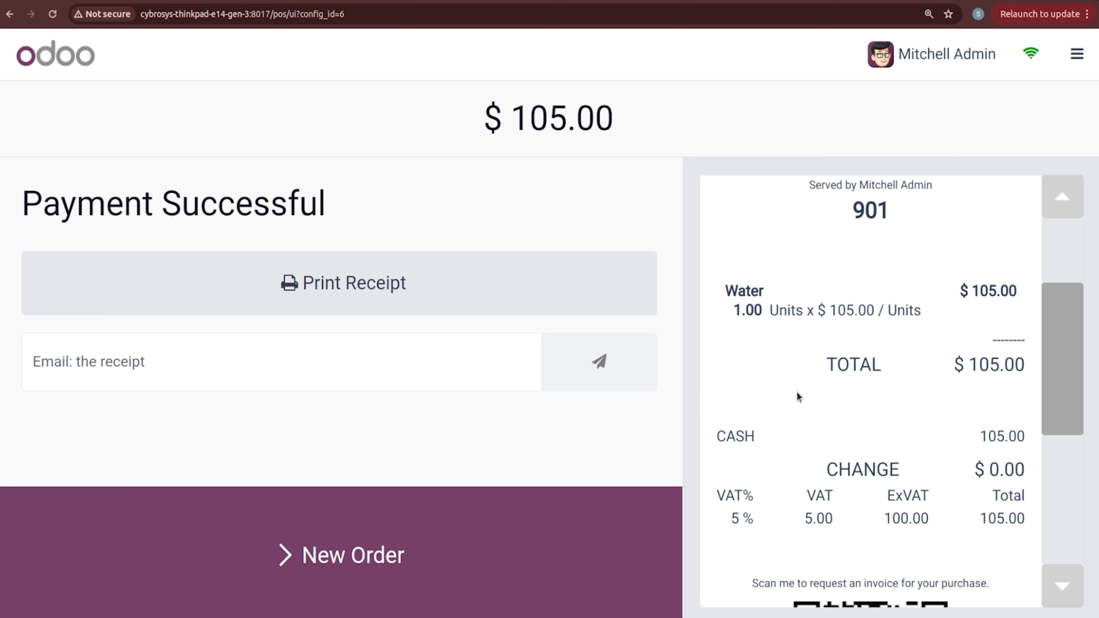
drag(1082, 332, 1075, 265)
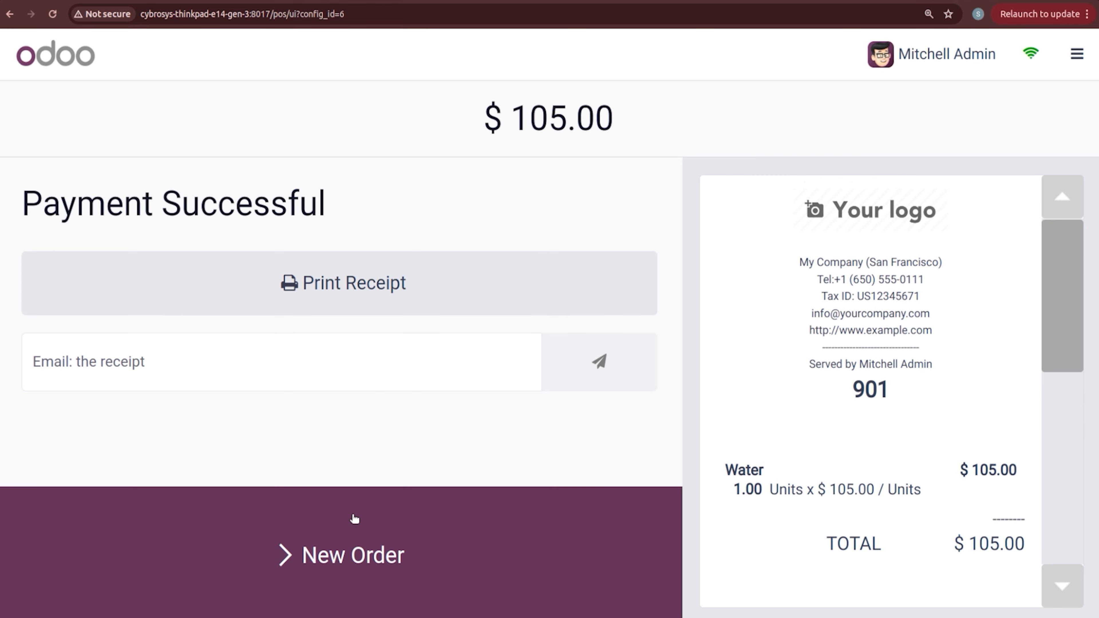
click(361, 547)
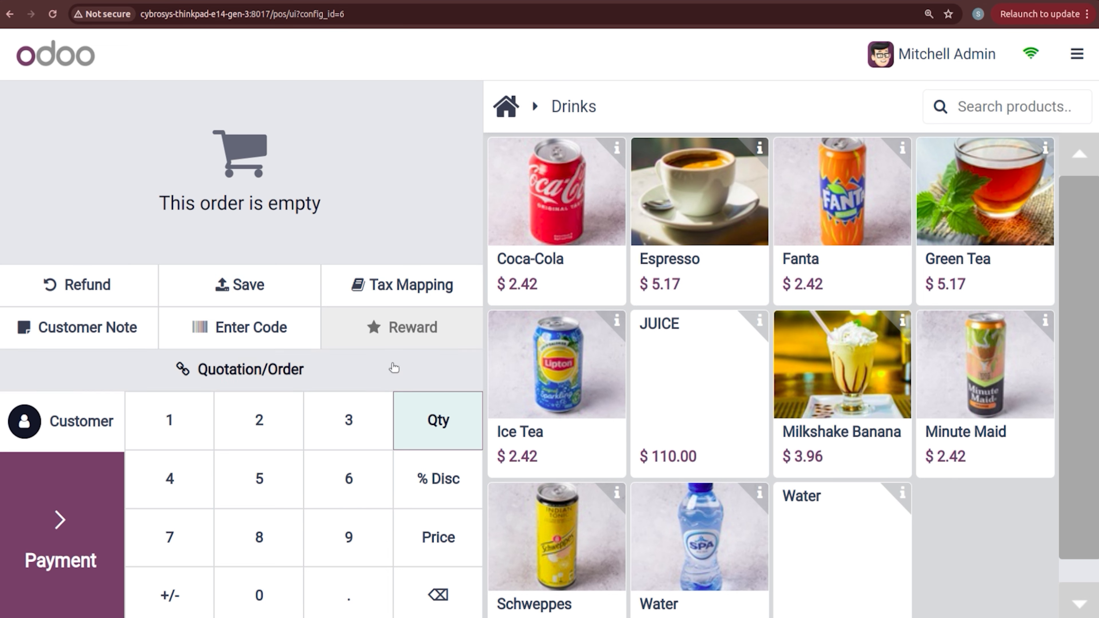
Step: Add 5 Coca-Cola to the order and assign a customer to it
click(541, 209)
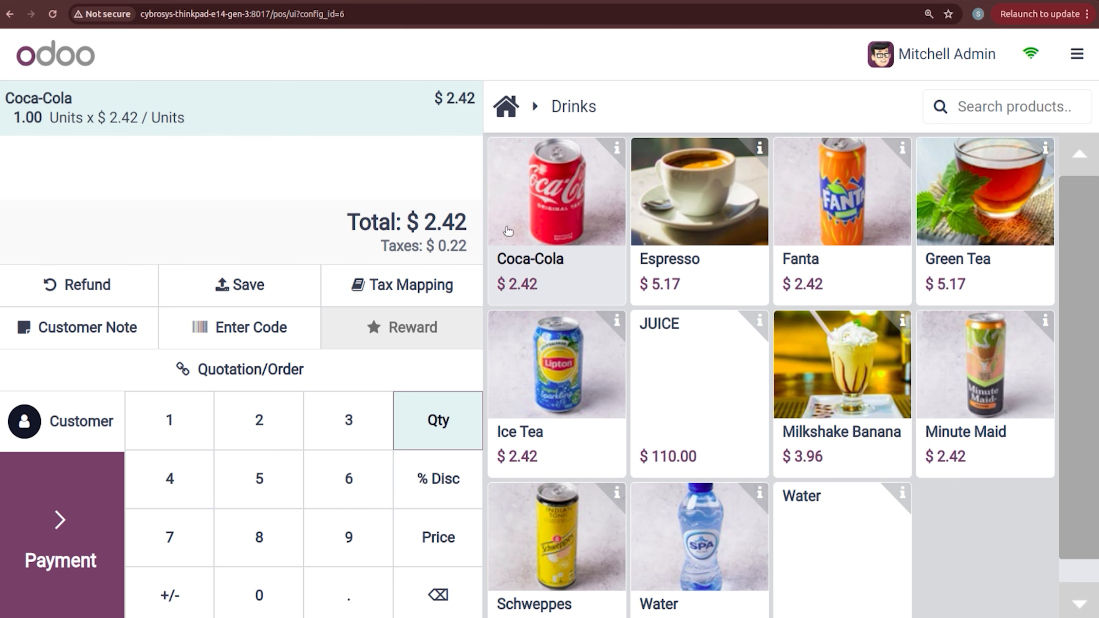
click(263, 496)
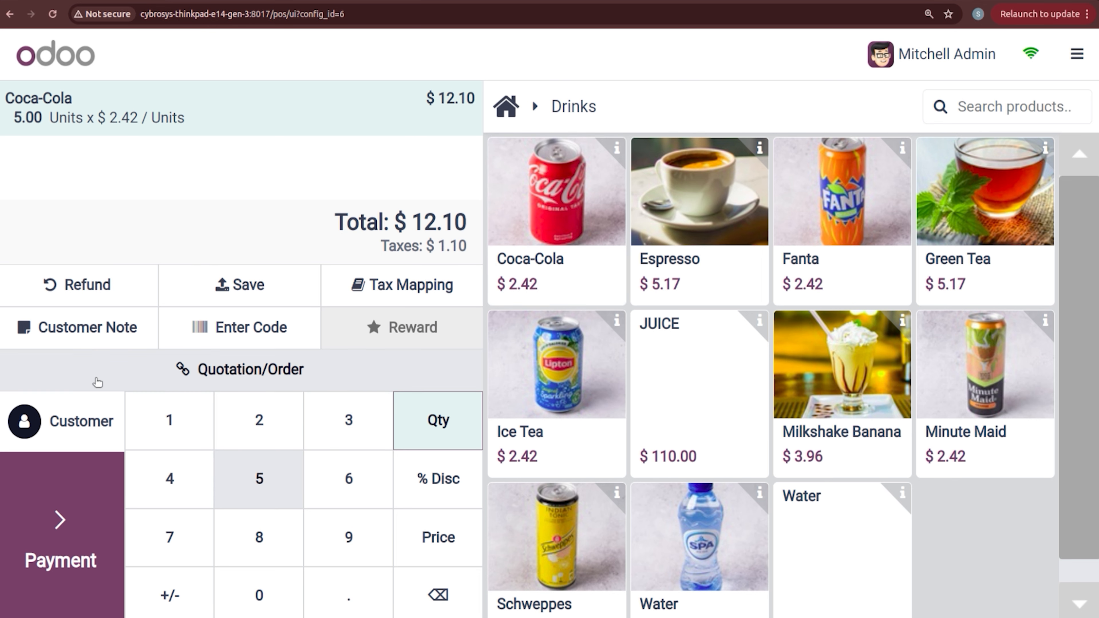
click(83, 419)
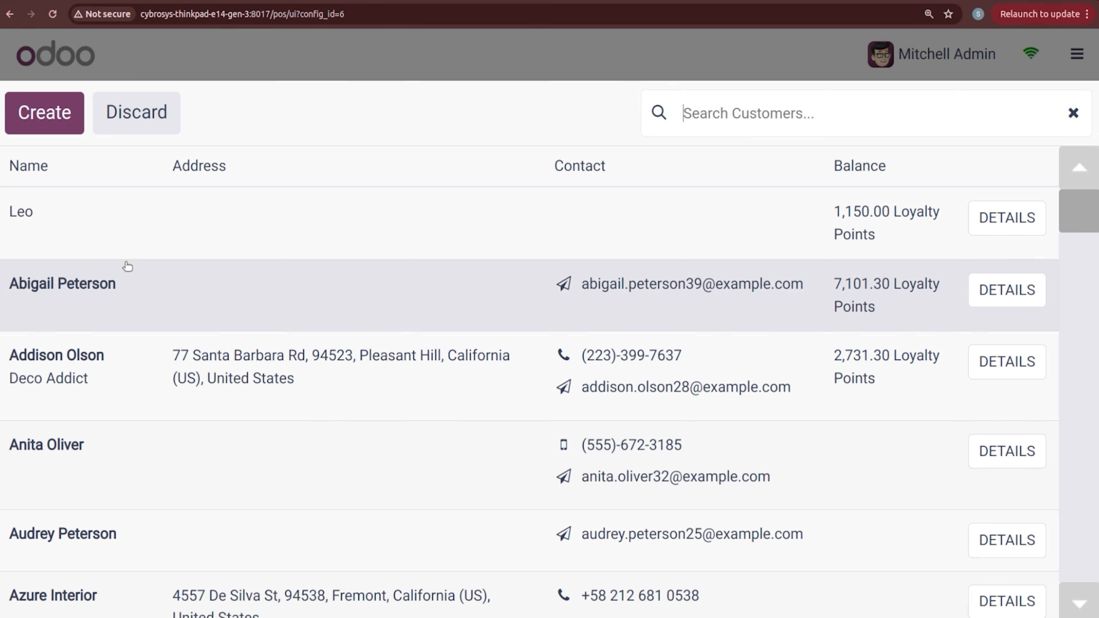
click(173, 311)
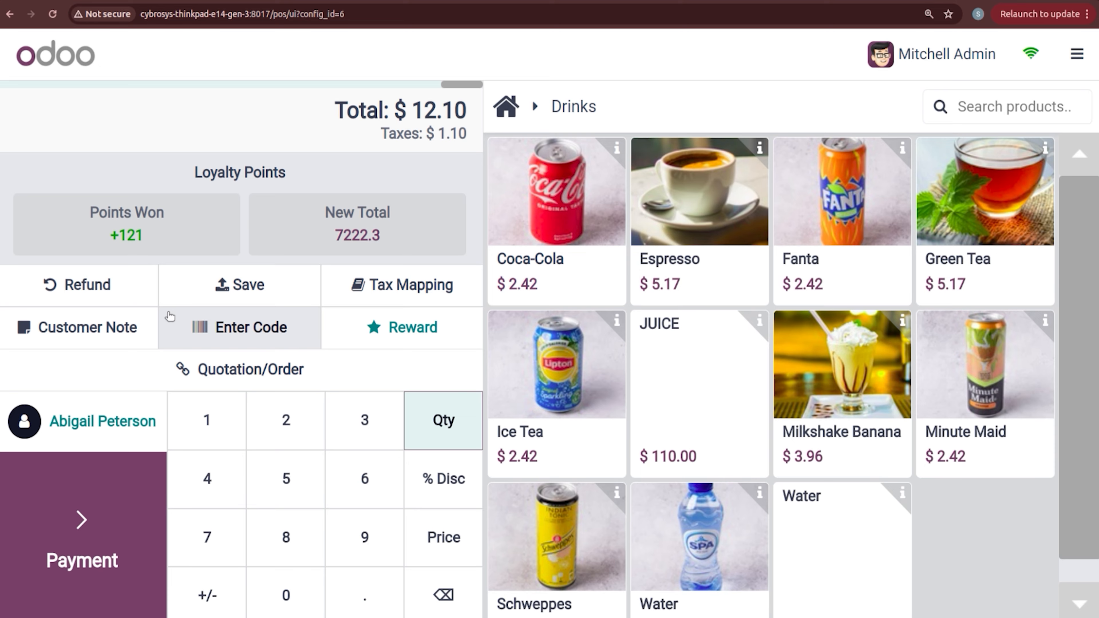
click(98, 405)
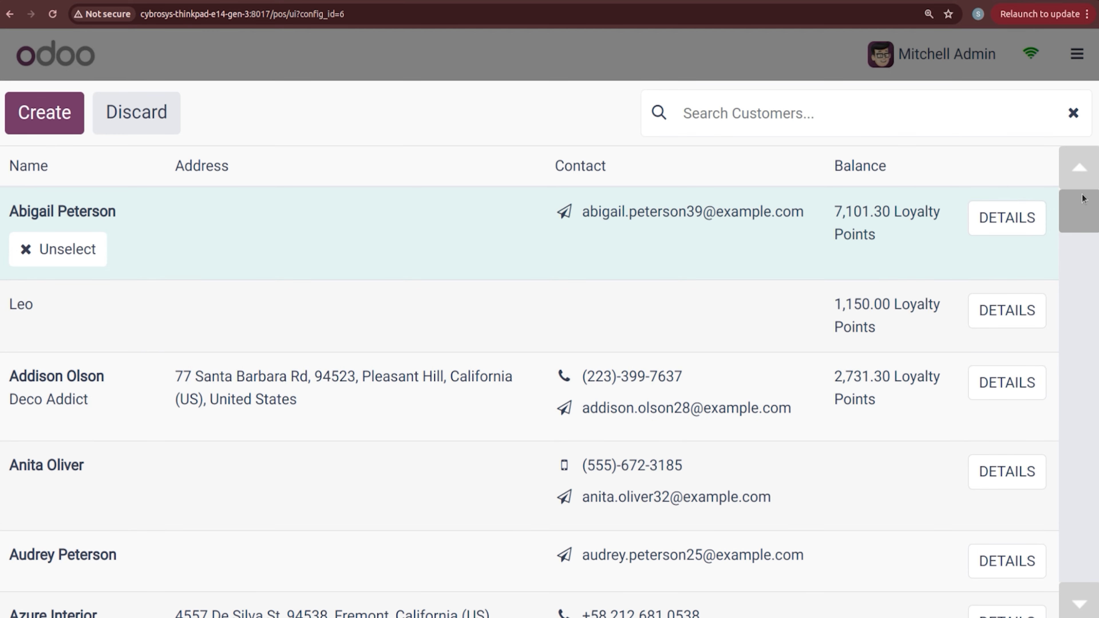
drag(1087, 209, 1090, 253)
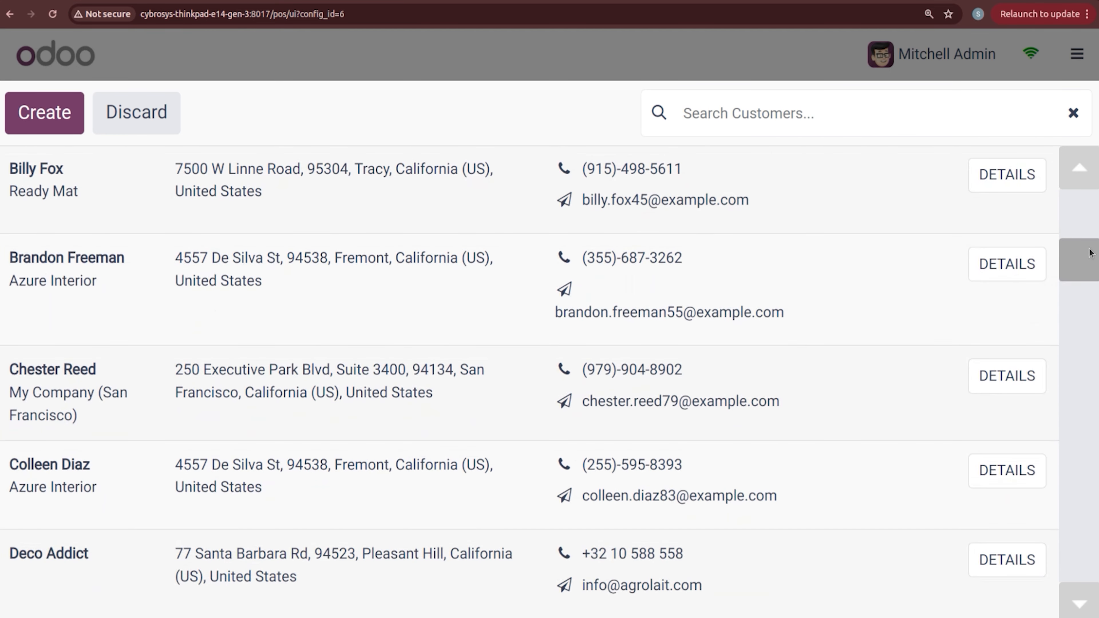
click(73, 228)
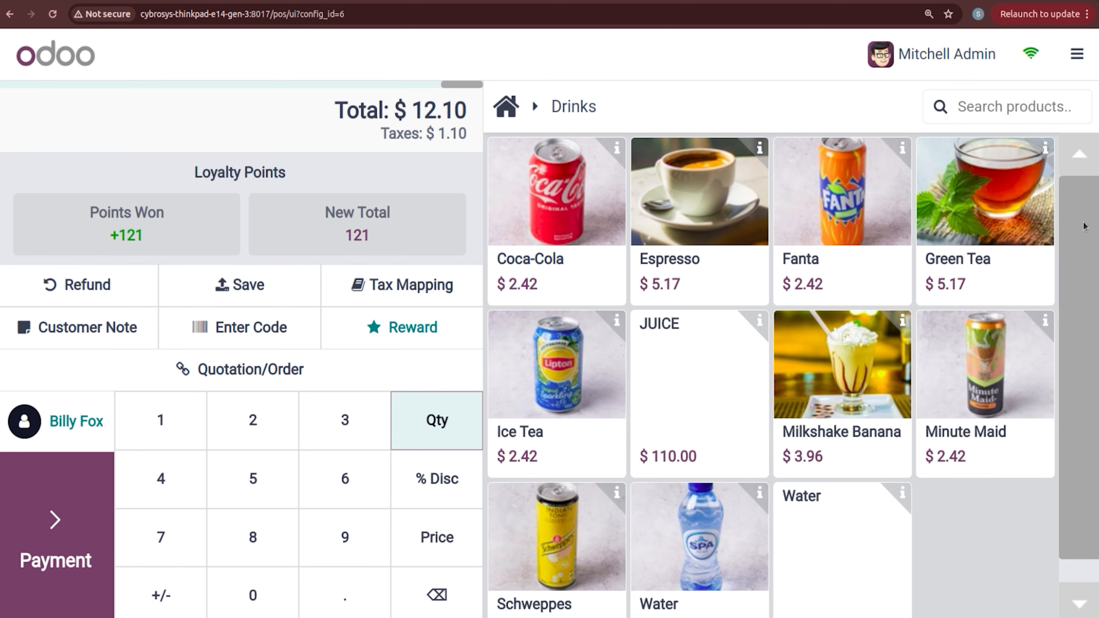
Step: Pay the $12.10 by bank with an invoice, validate, and start a new order
click(65, 537)
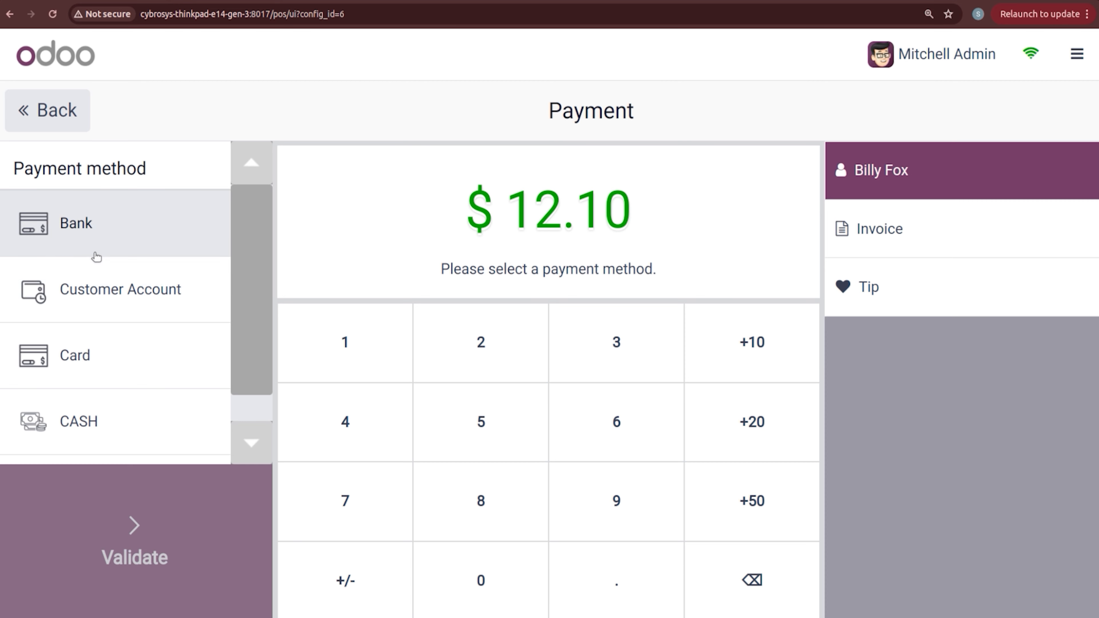
click(96, 224)
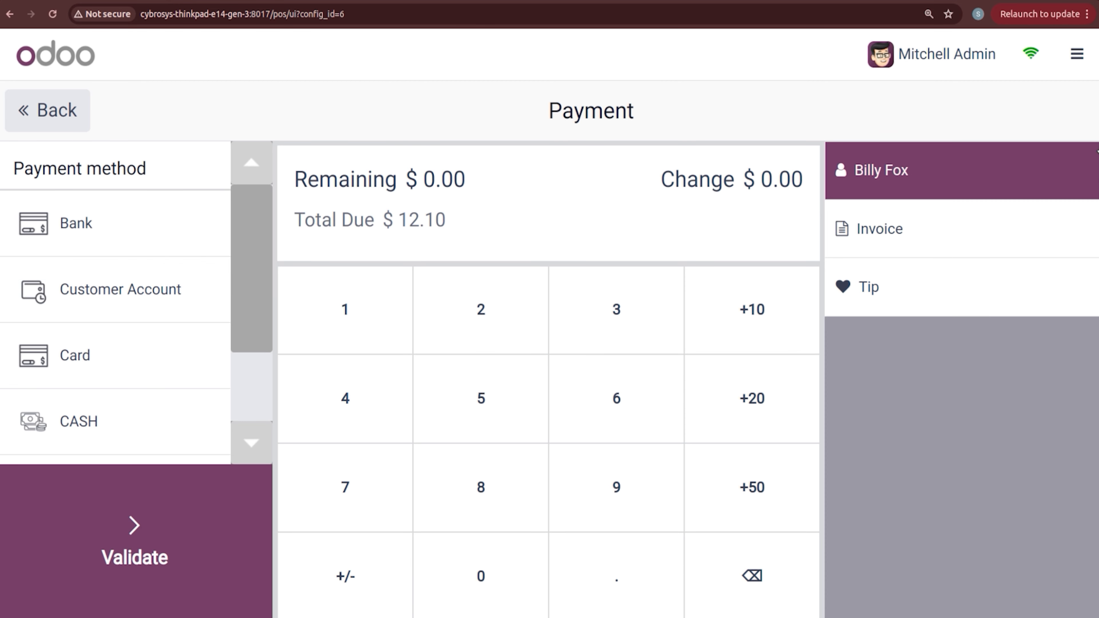
click(902, 243)
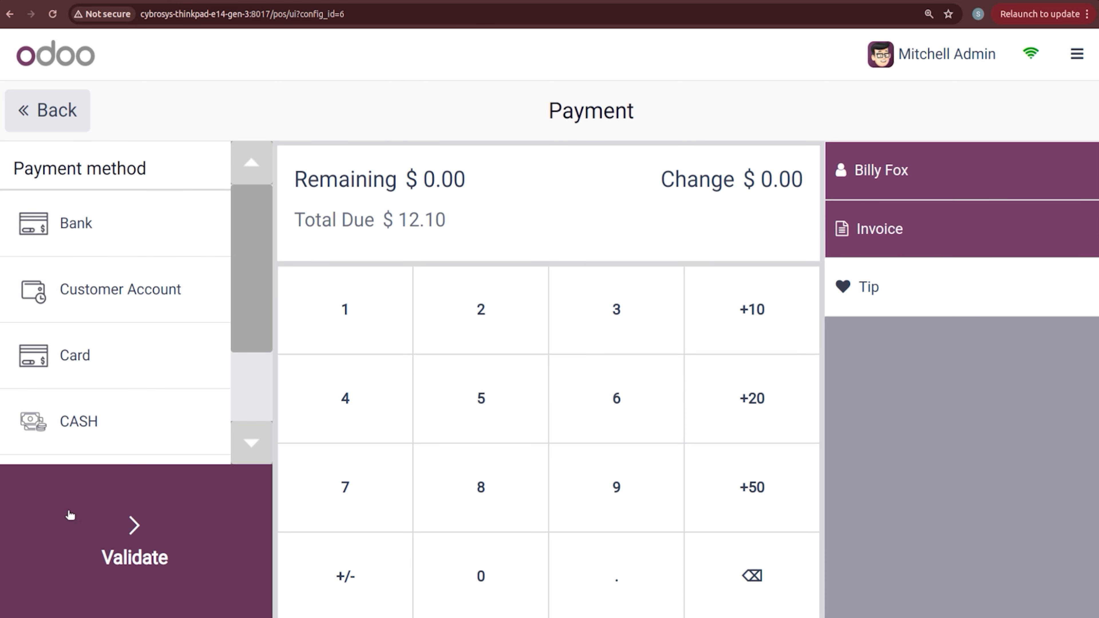
click(128, 520)
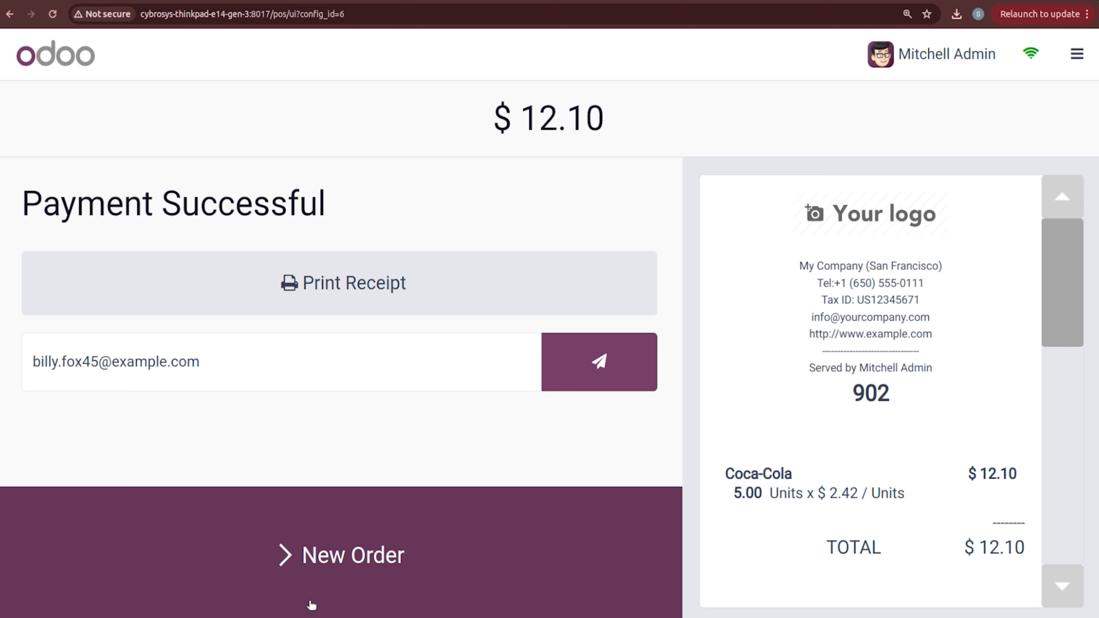
click(323, 578)
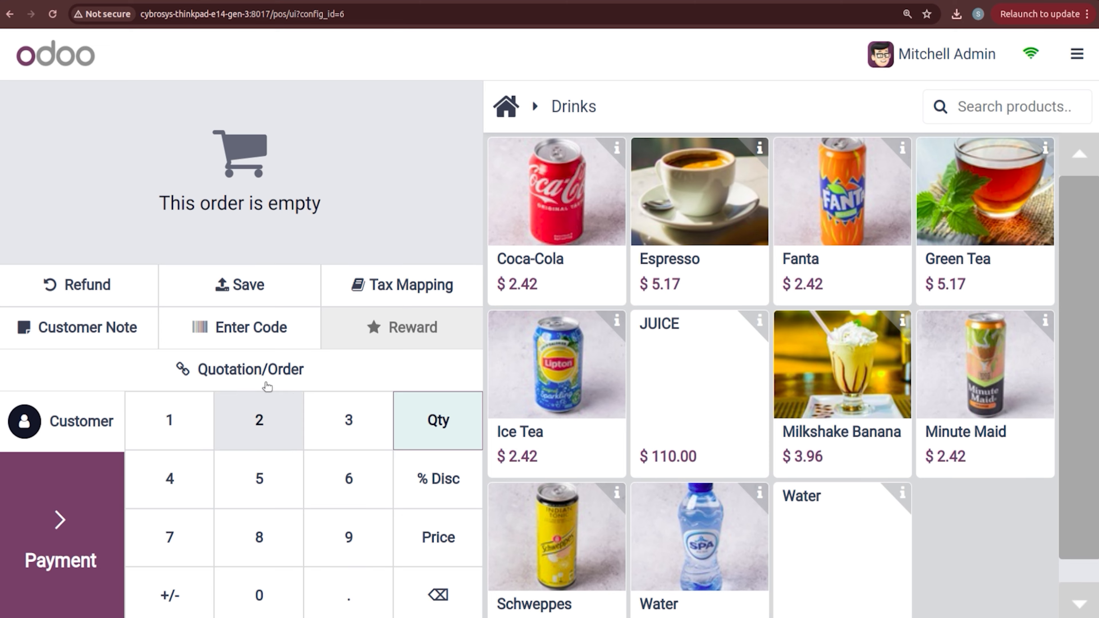
Step: Find sales order S00042 in the quotations and sales orders list and select it
click(262, 370)
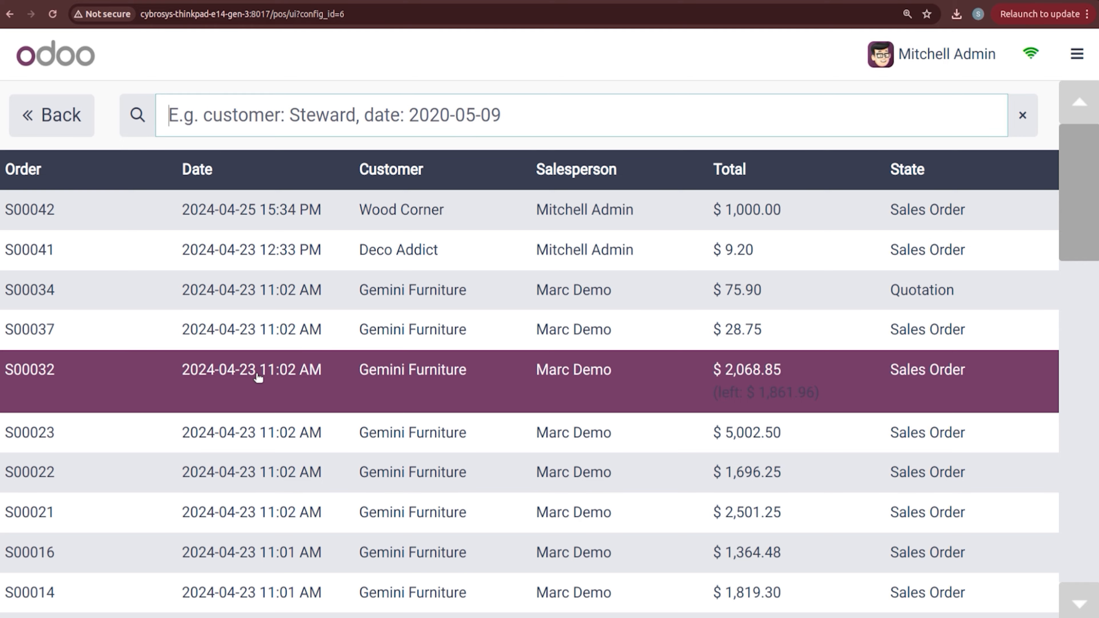
scroll(258, 378, down, 8)
scroll(259, 378, up, 7)
scroll(258, 377, down, 3)
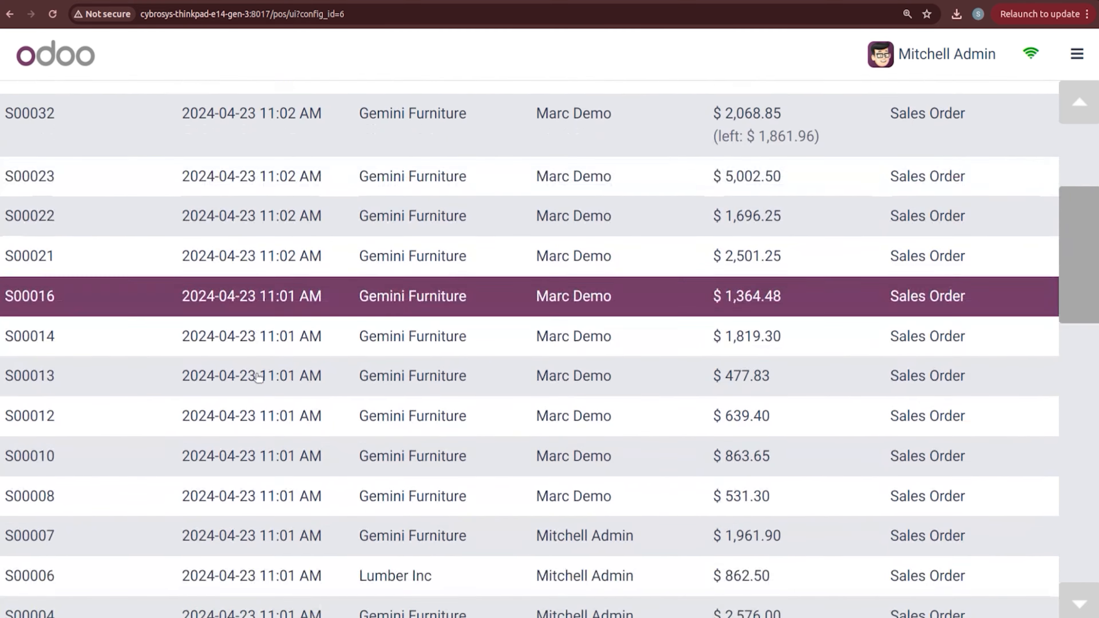
scroll(259, 377, down, 5)
scroll(258, 377, up, 8)
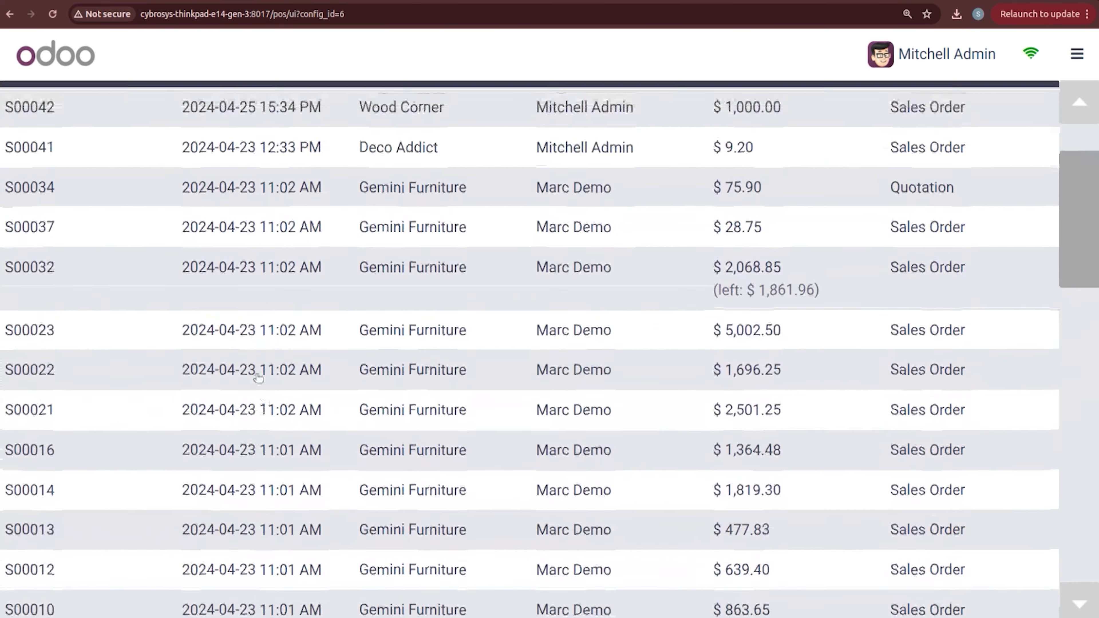
scroll(258, 377, up, 2)
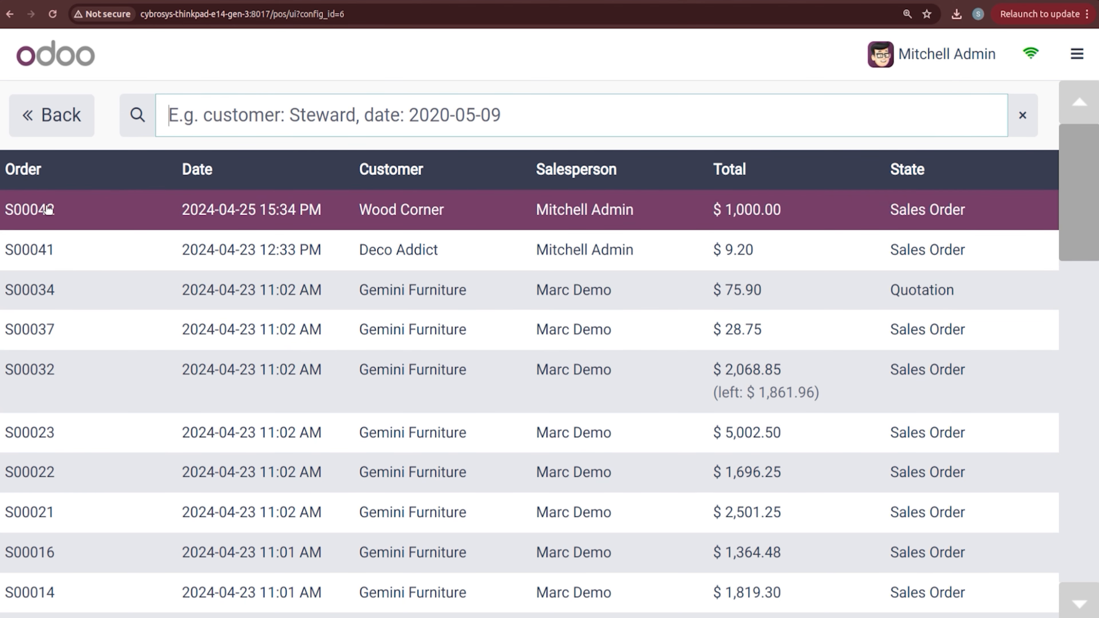
click(48, 210)
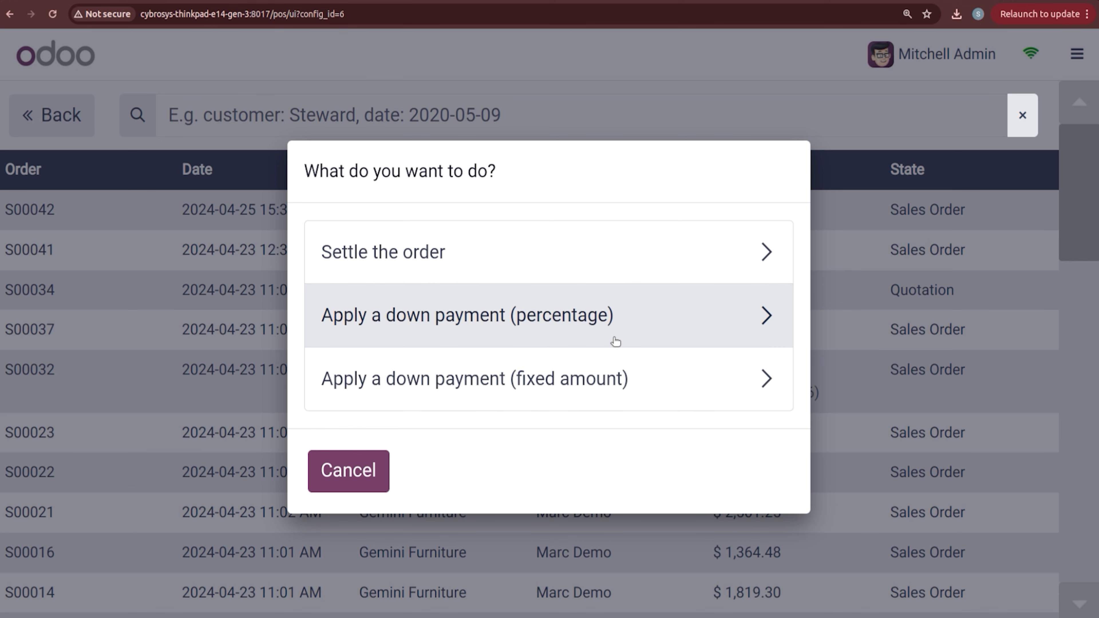
Step: Apply a 1% percentage down payment ($10.00) on S00042
click(615, 341)
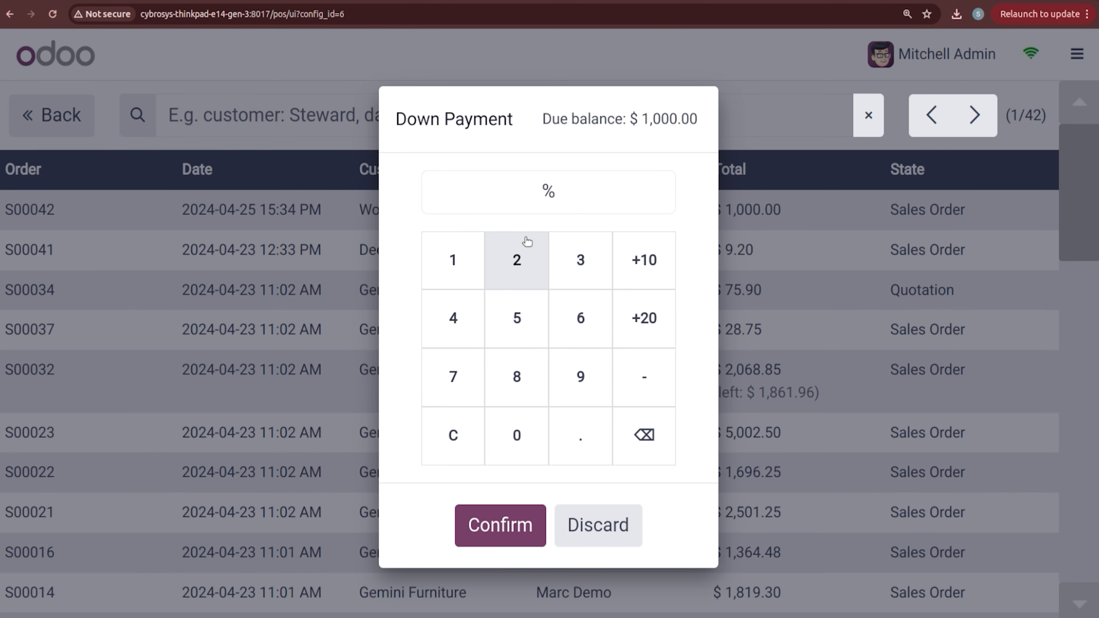
click(476, 255)
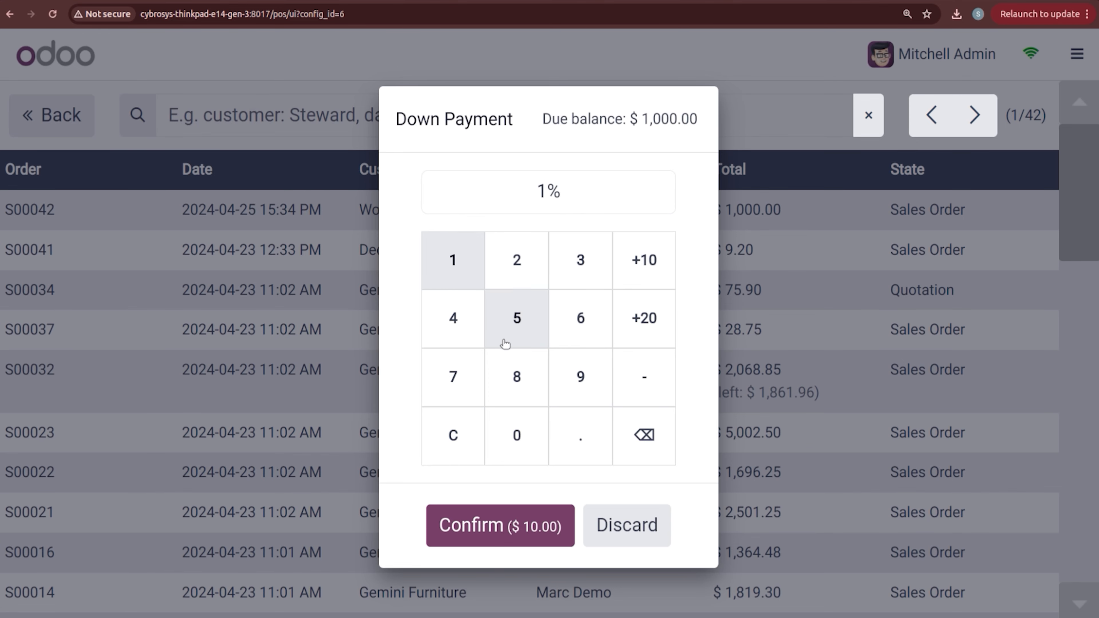
click(525, 433)
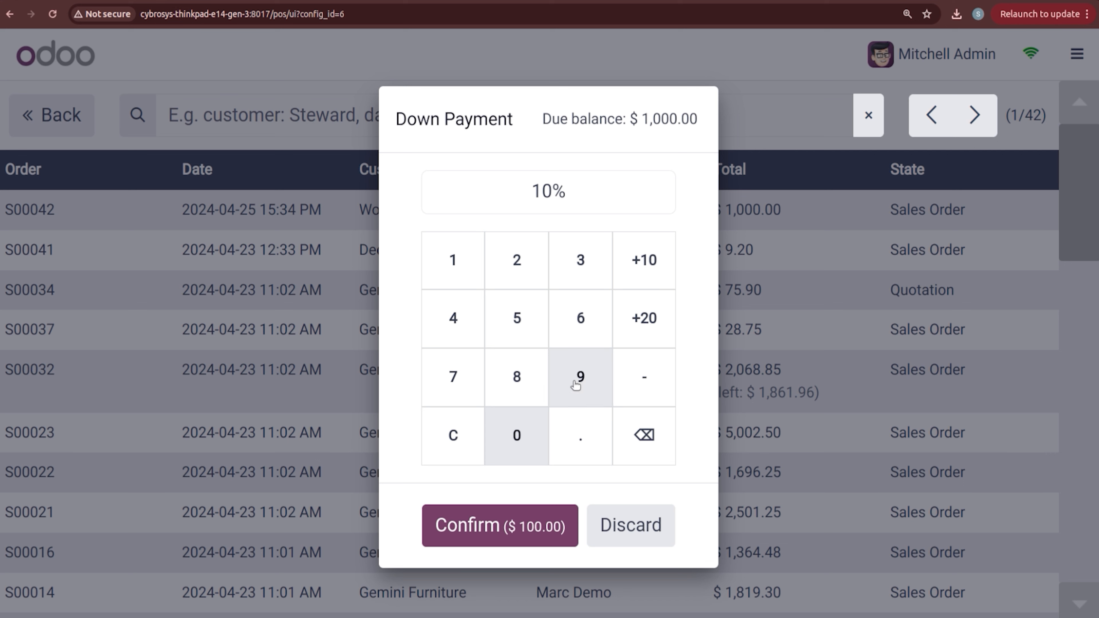
click(636, 437)
click(636, 436)
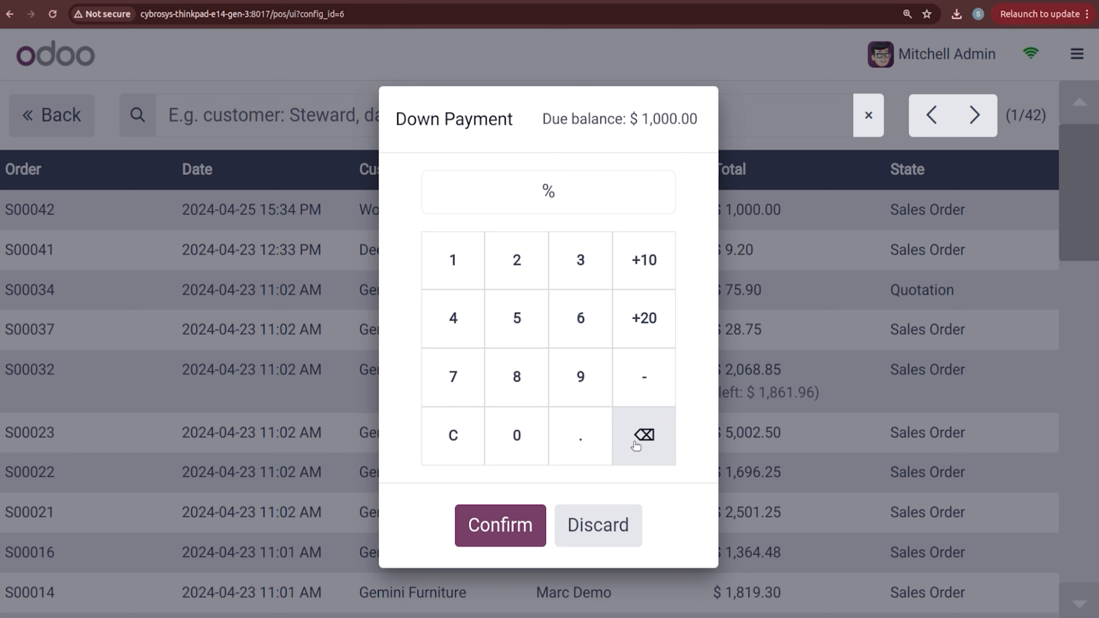
click(456, 277)
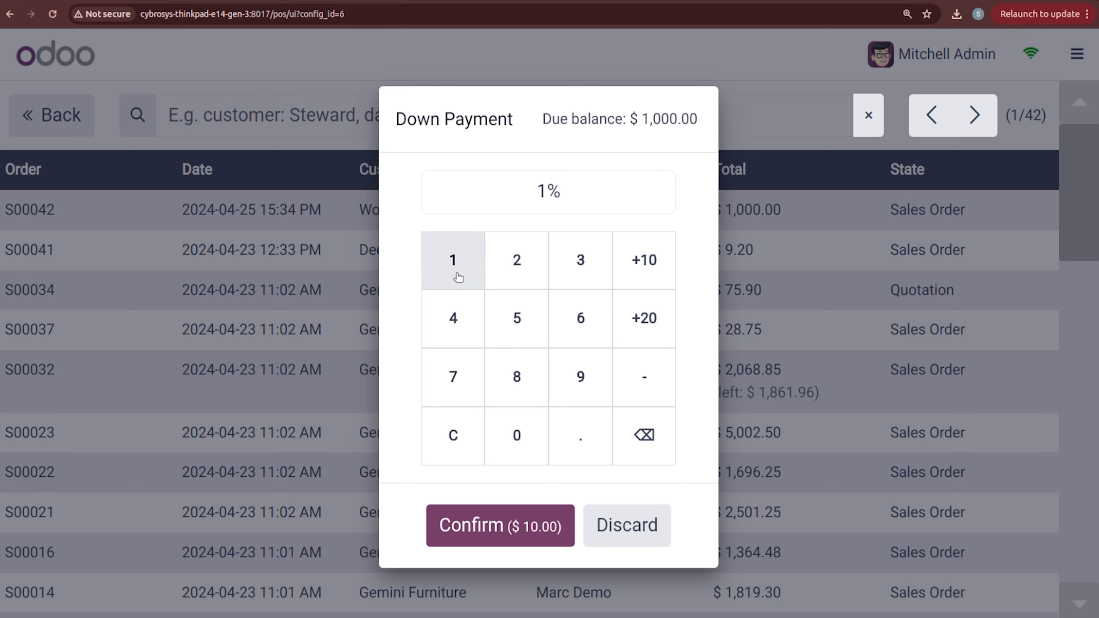
click(504, 536)
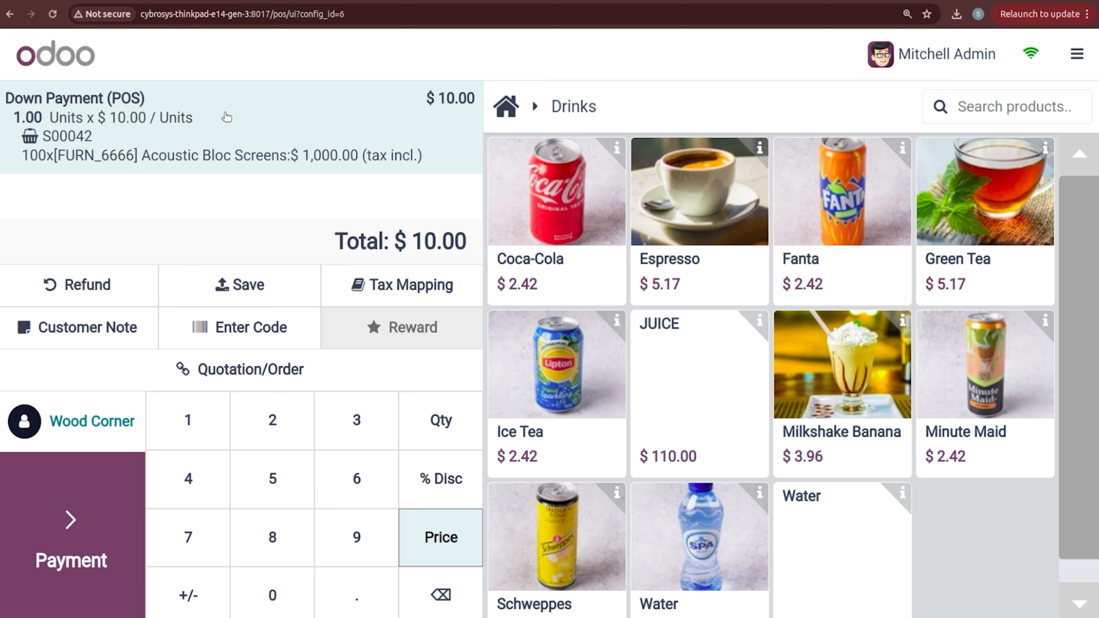
Step: Pay the $10.00 down payment by bank with an invoice, then start a new order
click(82, 525)
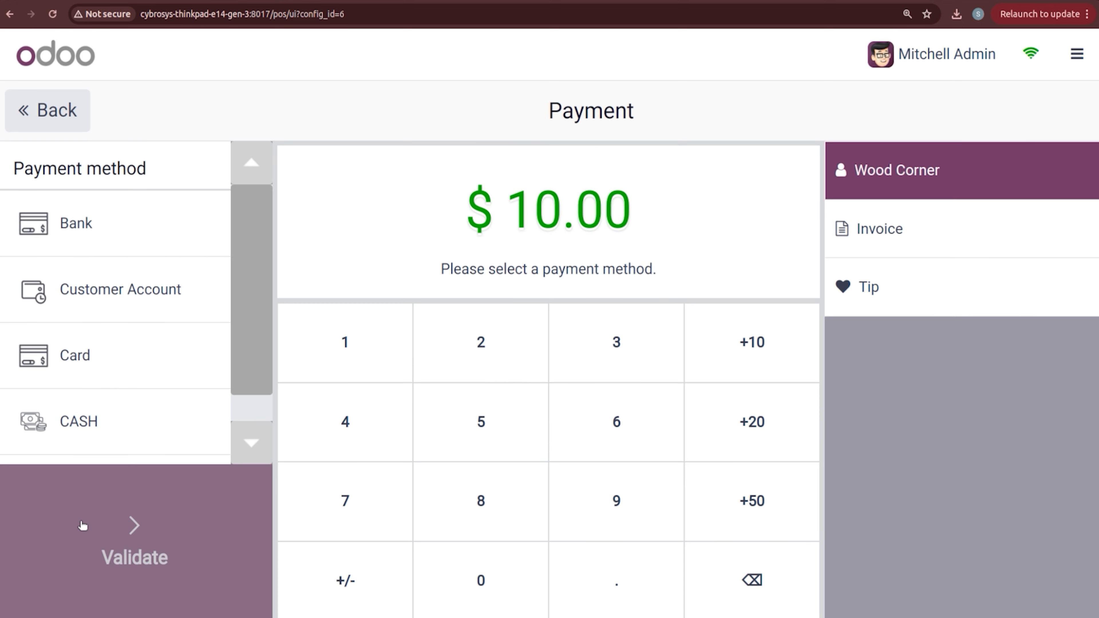
click(948, 240)
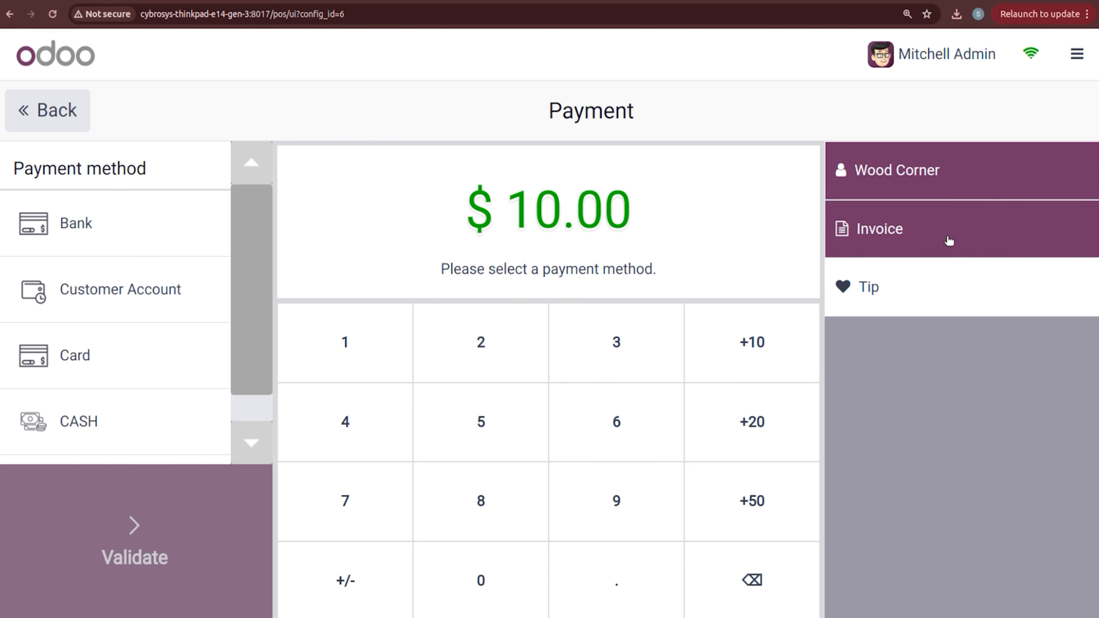
click(139, 239)
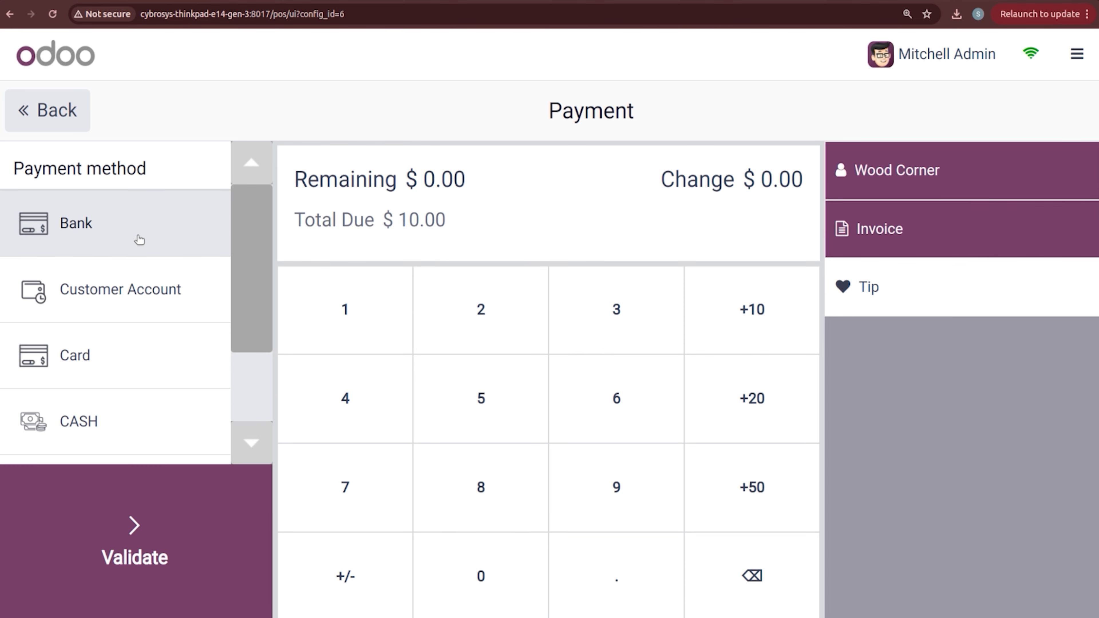
click(153, 574)
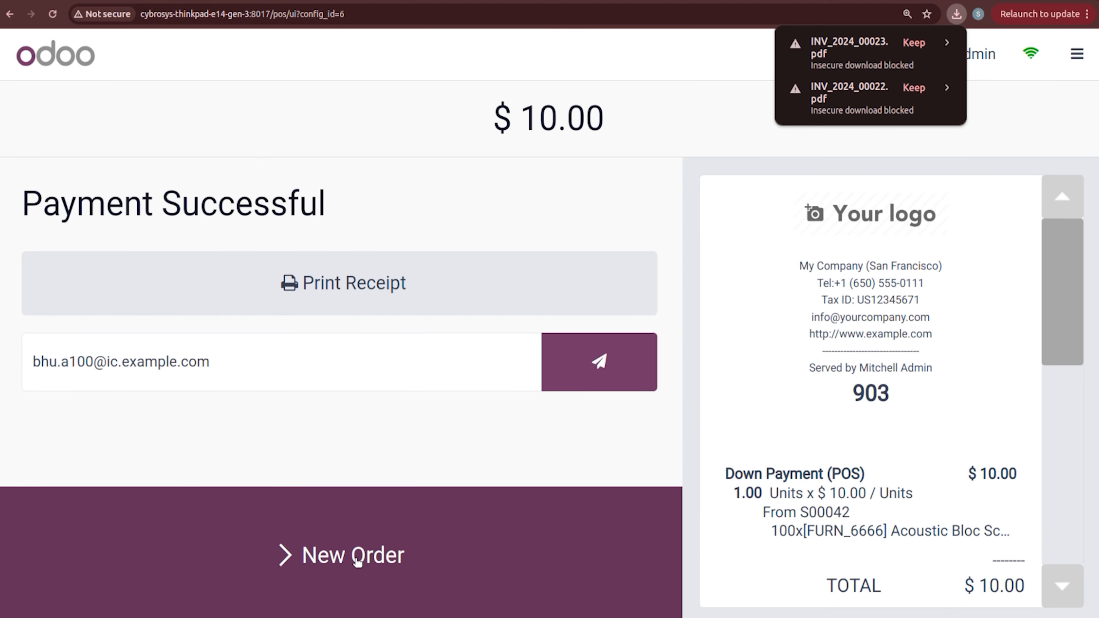
click(357, 559)
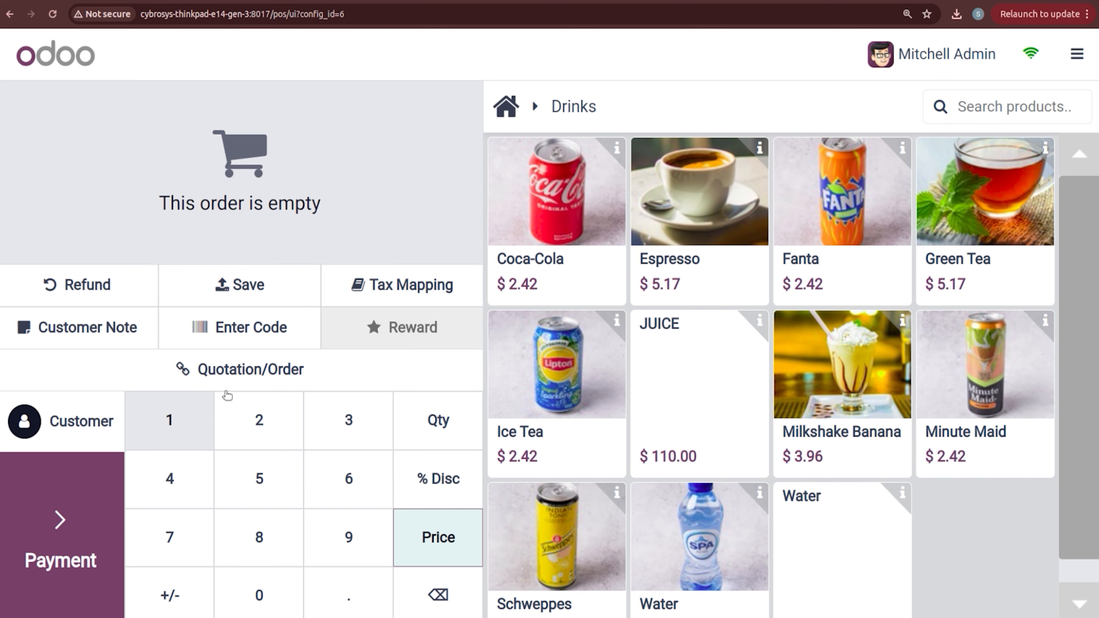
Step: Add a fixed-amount $25.00 down payment on sales order S00042
click(250, 372)
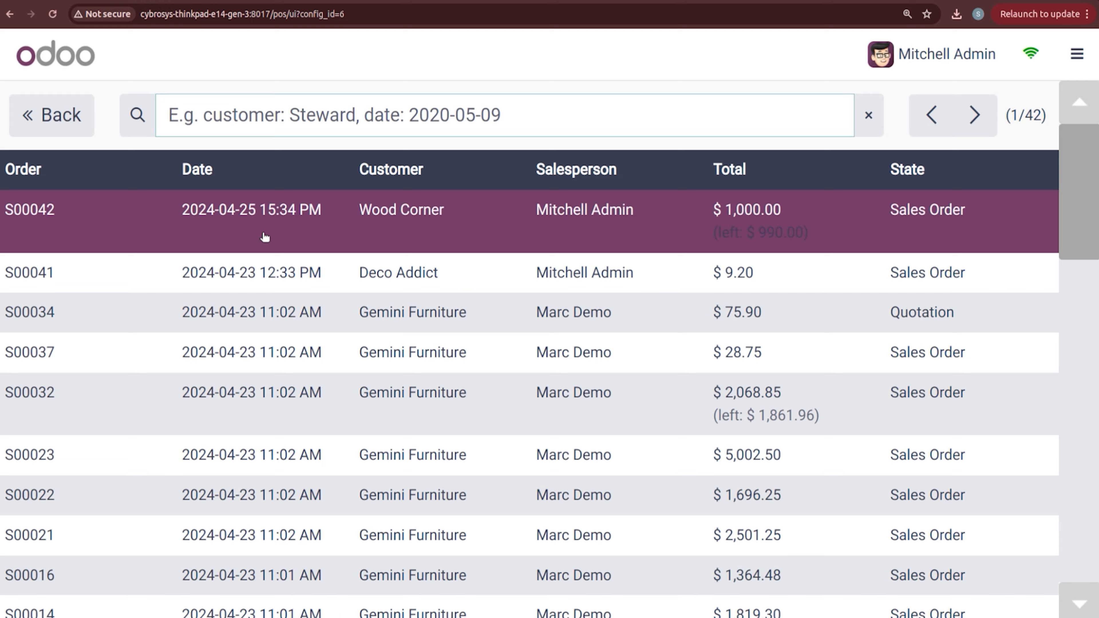
click(265, 236)
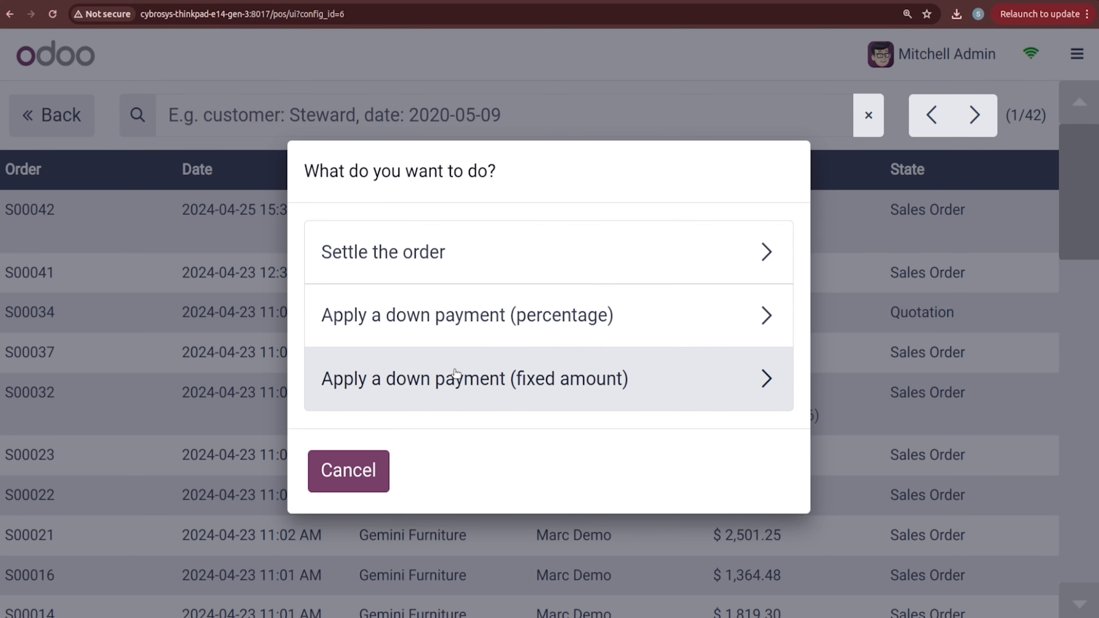
click(457, 379)
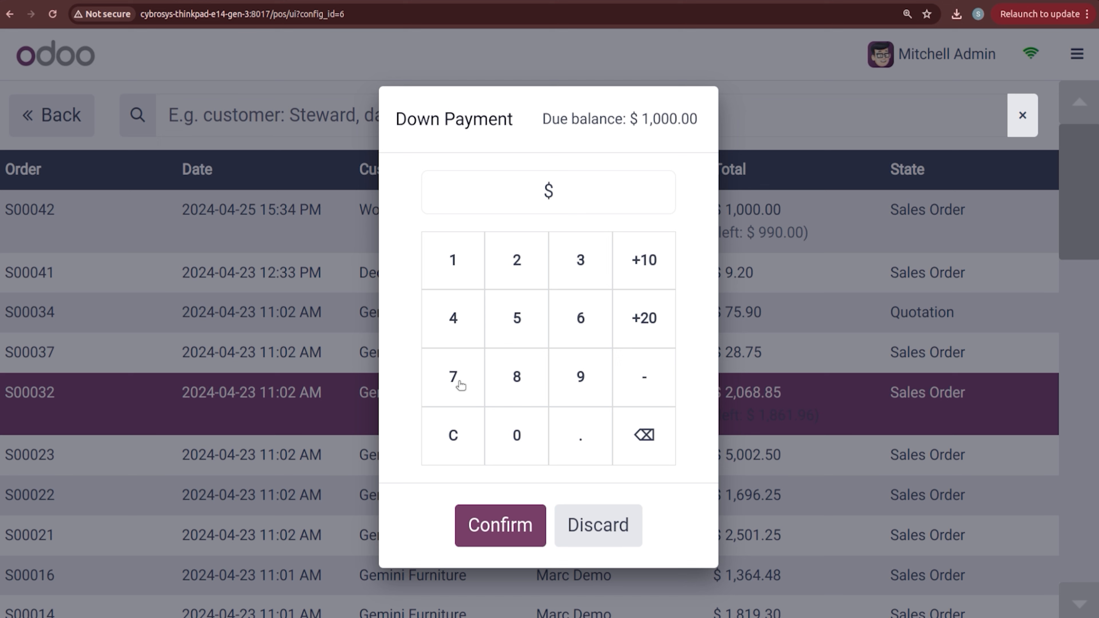
text(25)
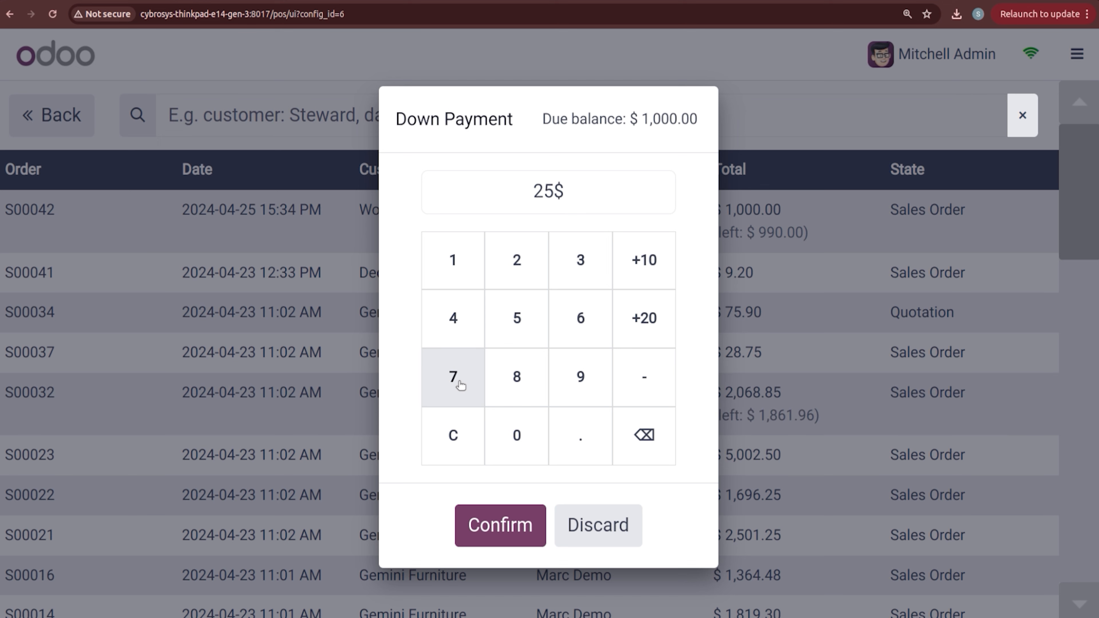
click(501, 525)
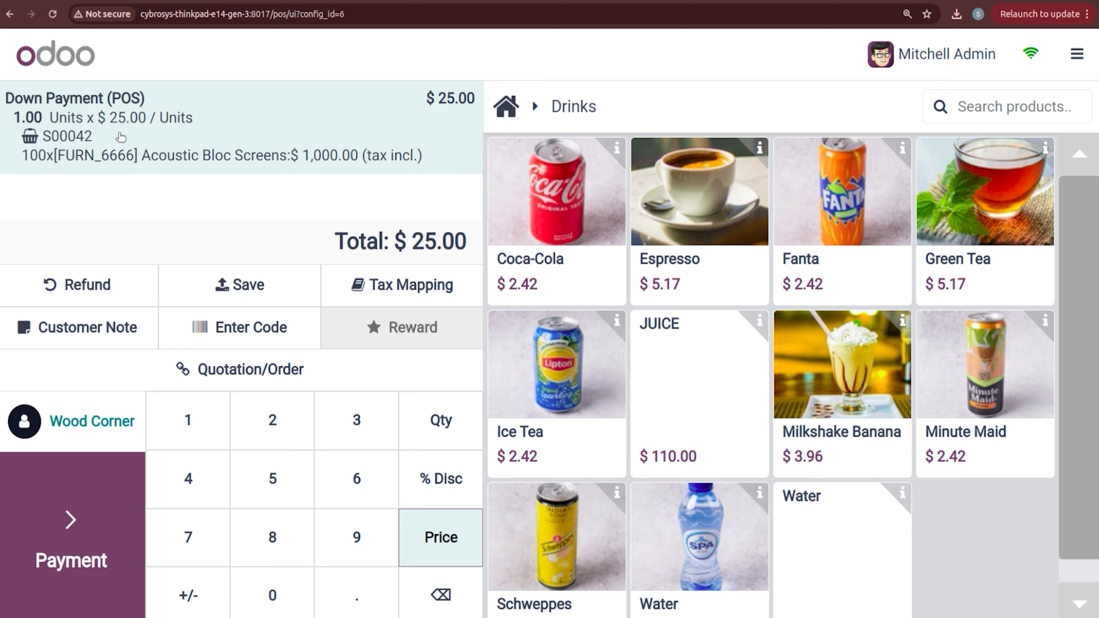
Step: Pay the $25.00 by bank with an invoice, then start a new order
click(82, 505)
click(113, 240)
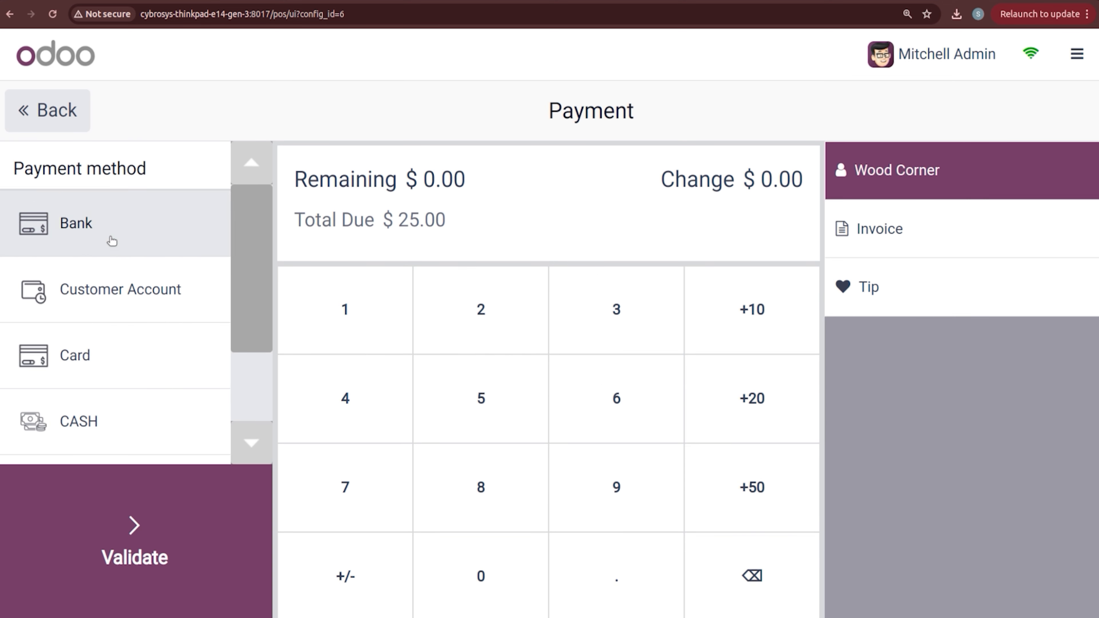
click(861, 228)
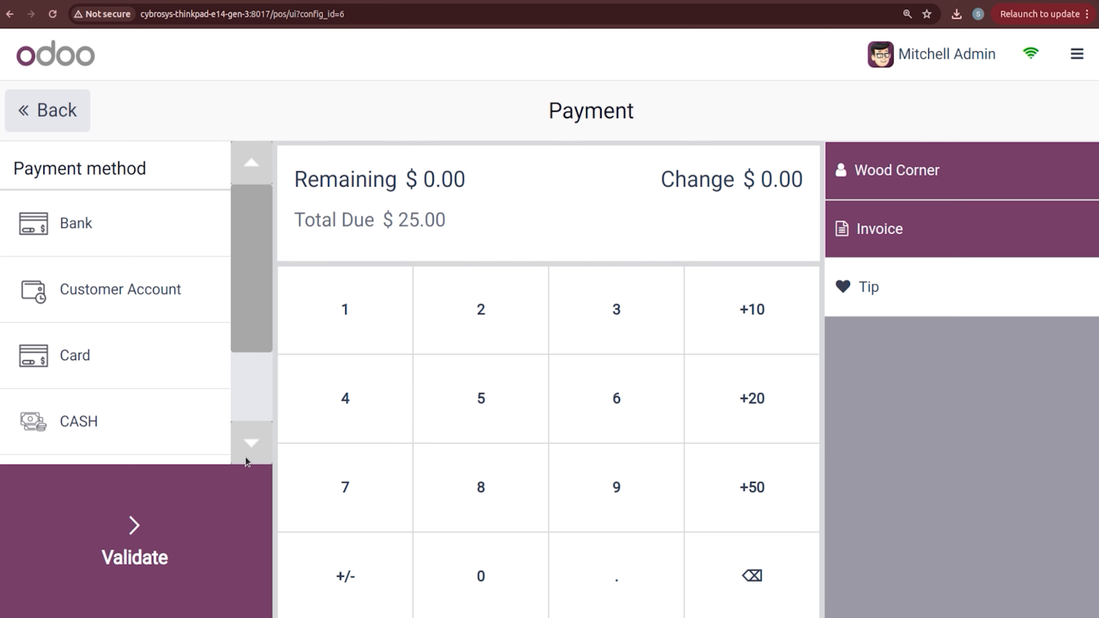
click(144, 515)
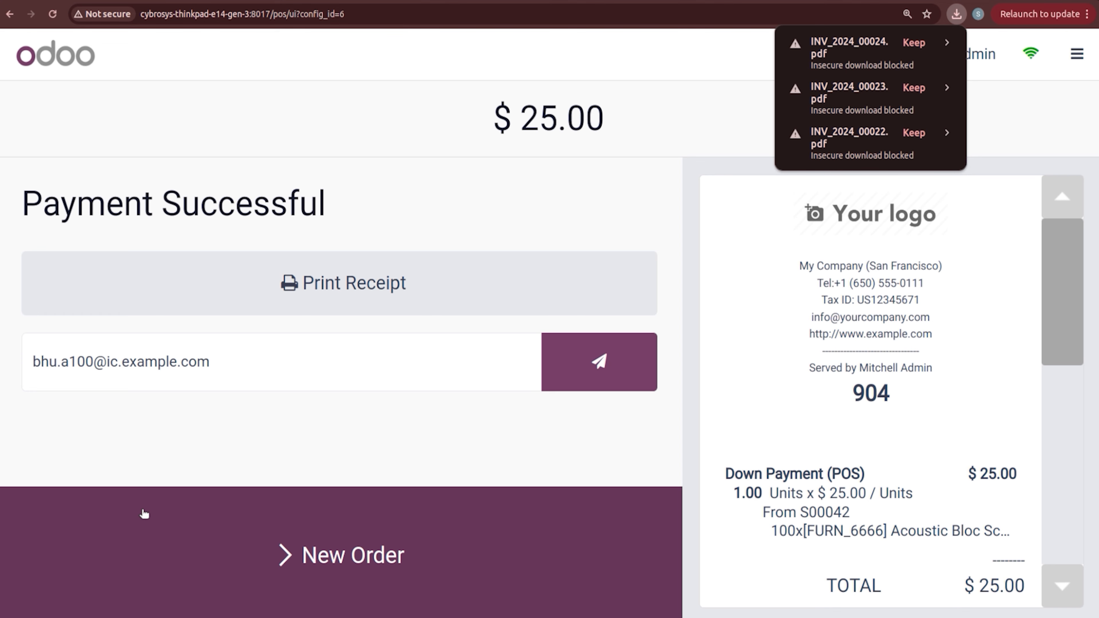
click(344, 562)
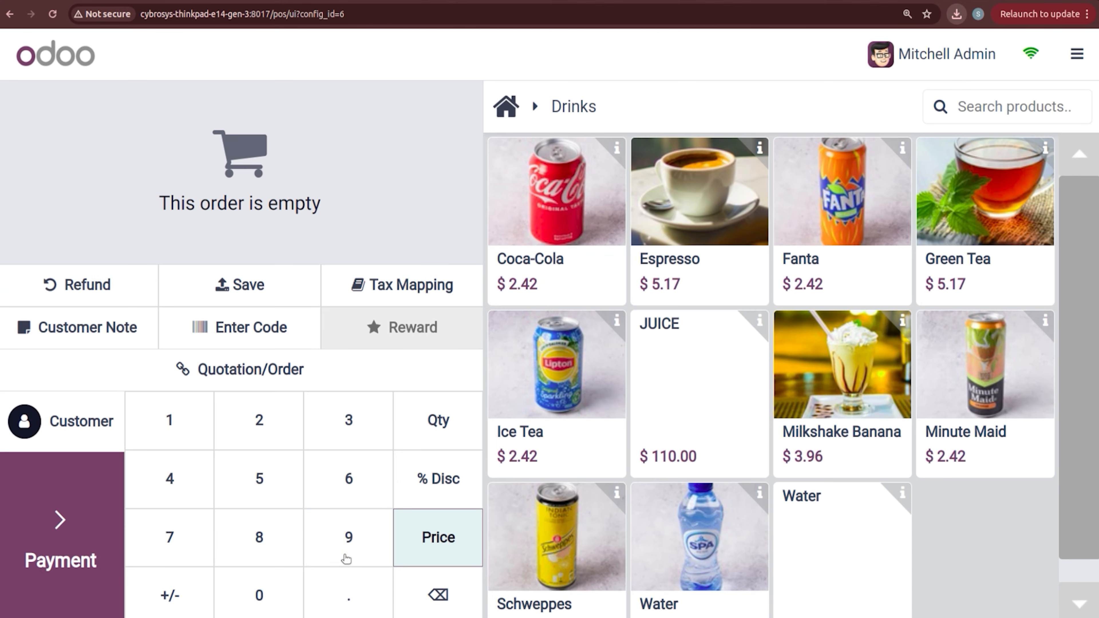
Step: Load sale order S00042 to settle it, importing its missing products
click(267, 370)
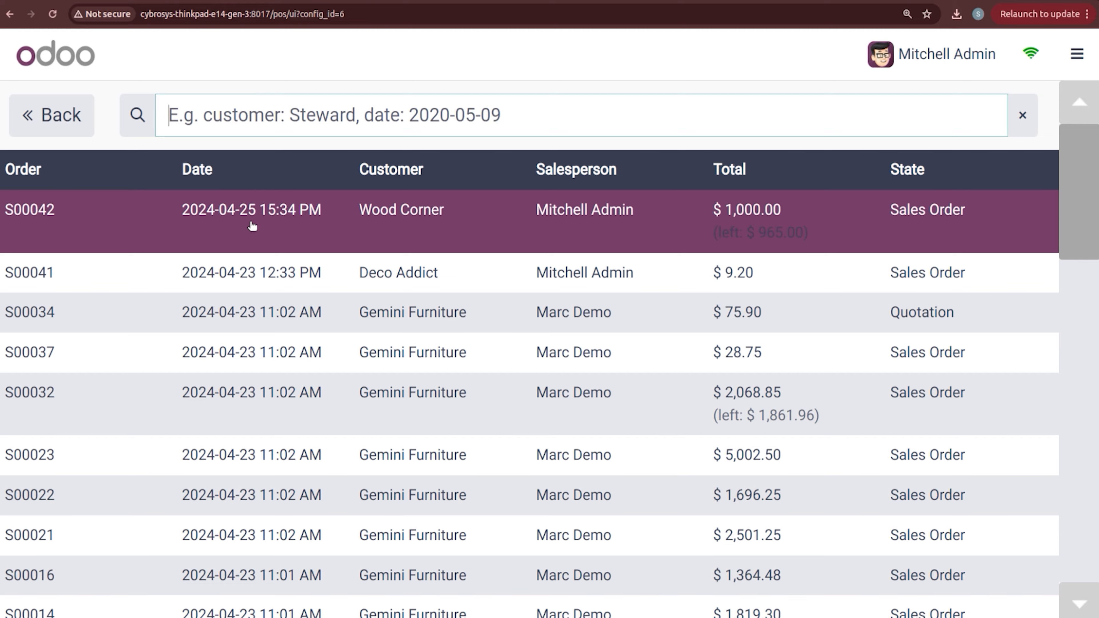
click(253, 218)
click(395, 265)
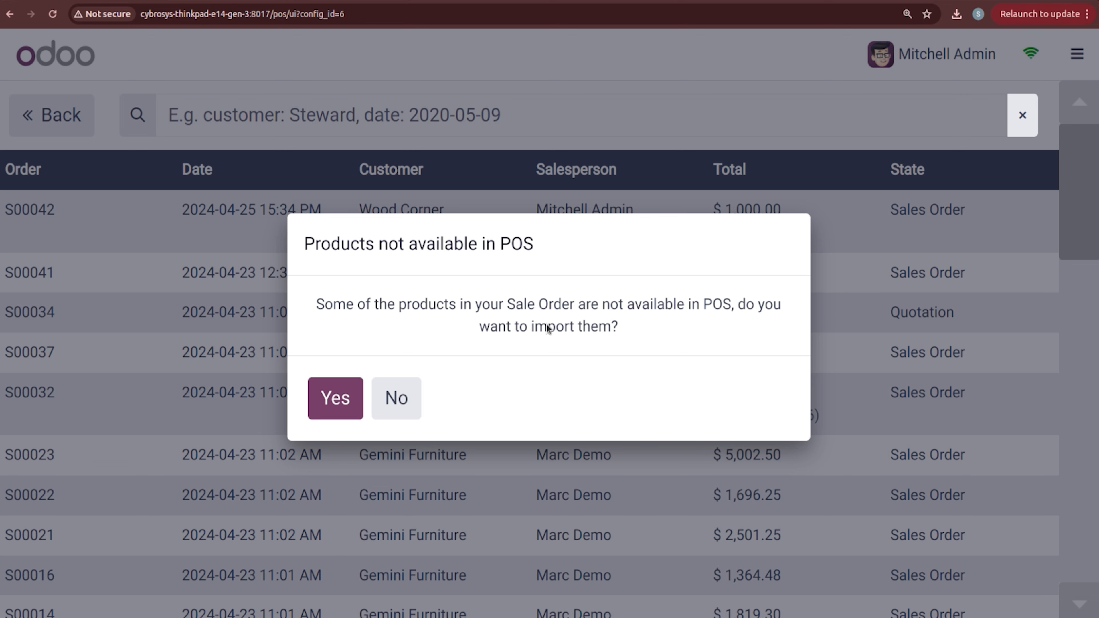
click(345, 399)
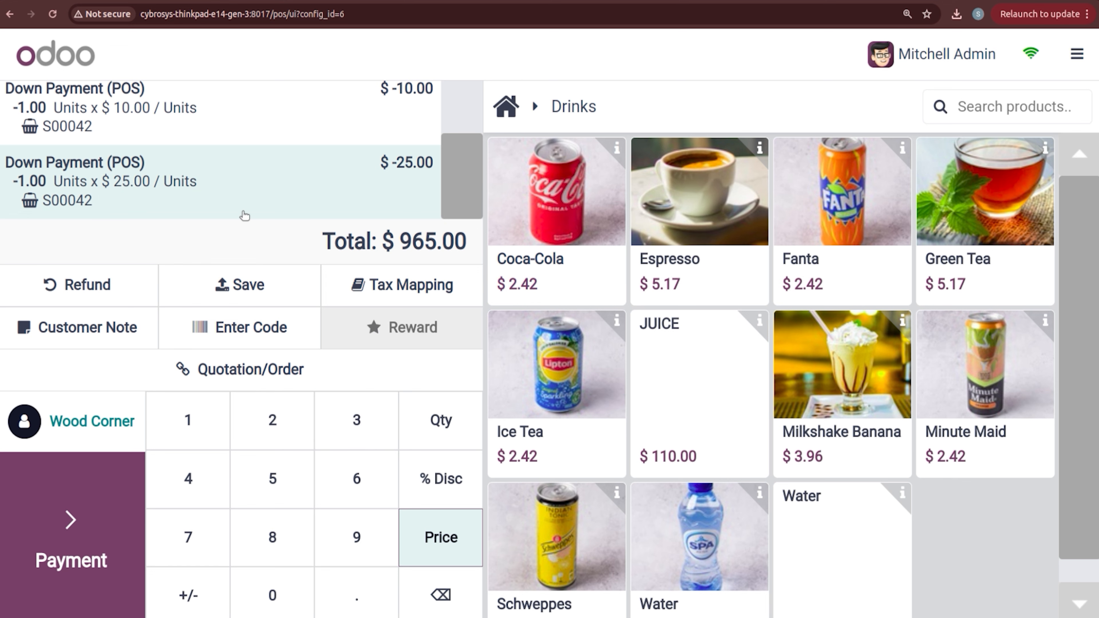
Step: Pay the remaining $965.00 balance by bank with an invoice
click(114, 493)
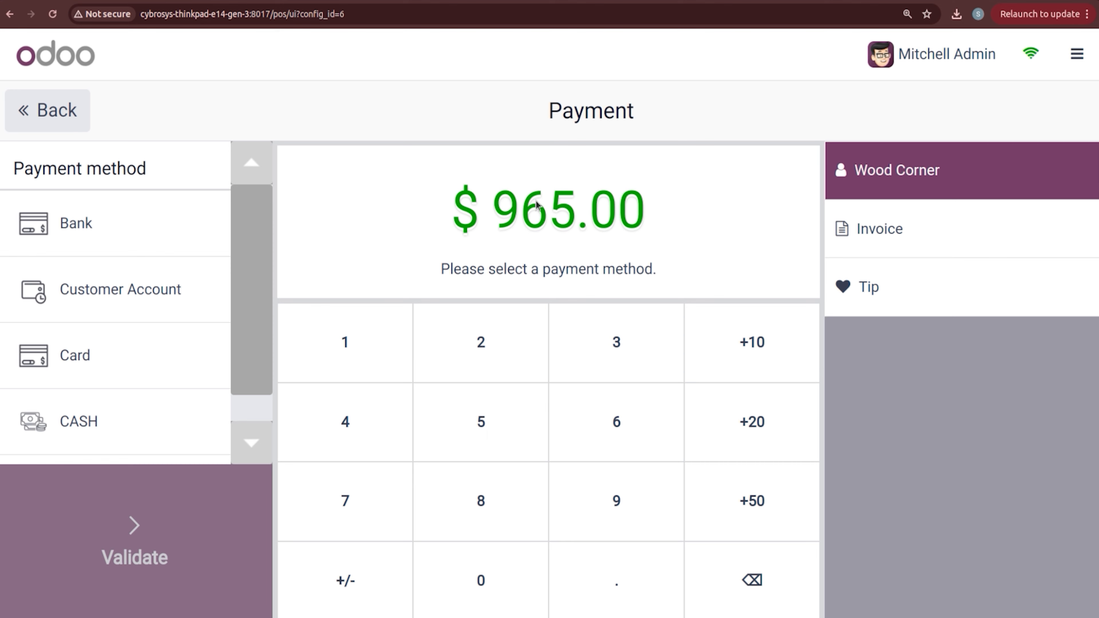
click(209, 228)
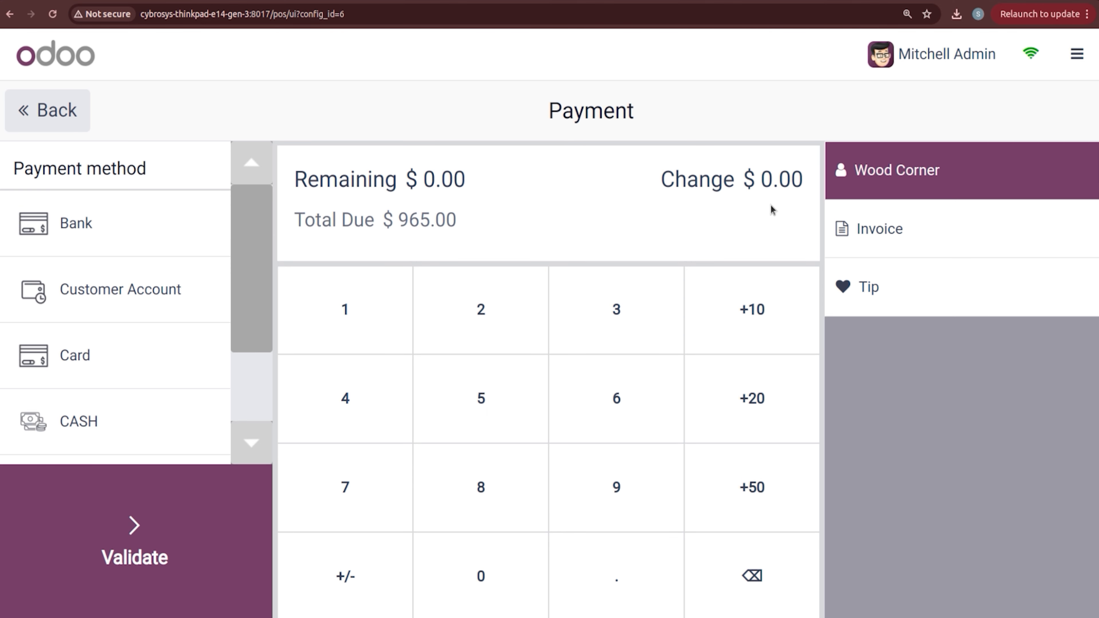
click(902, 230)
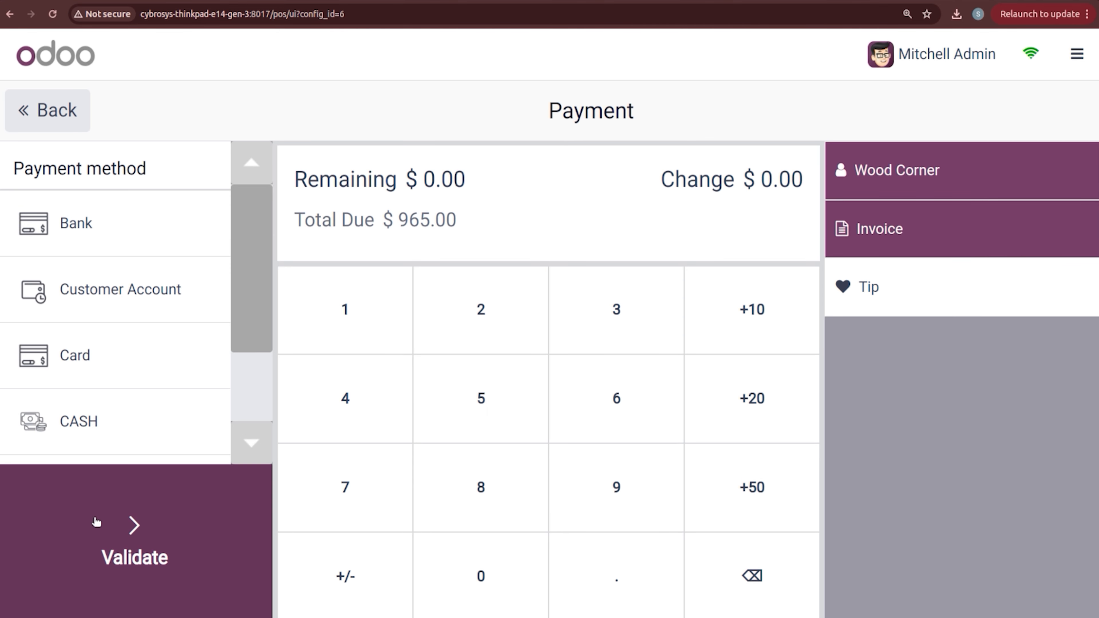
click(107, 545)
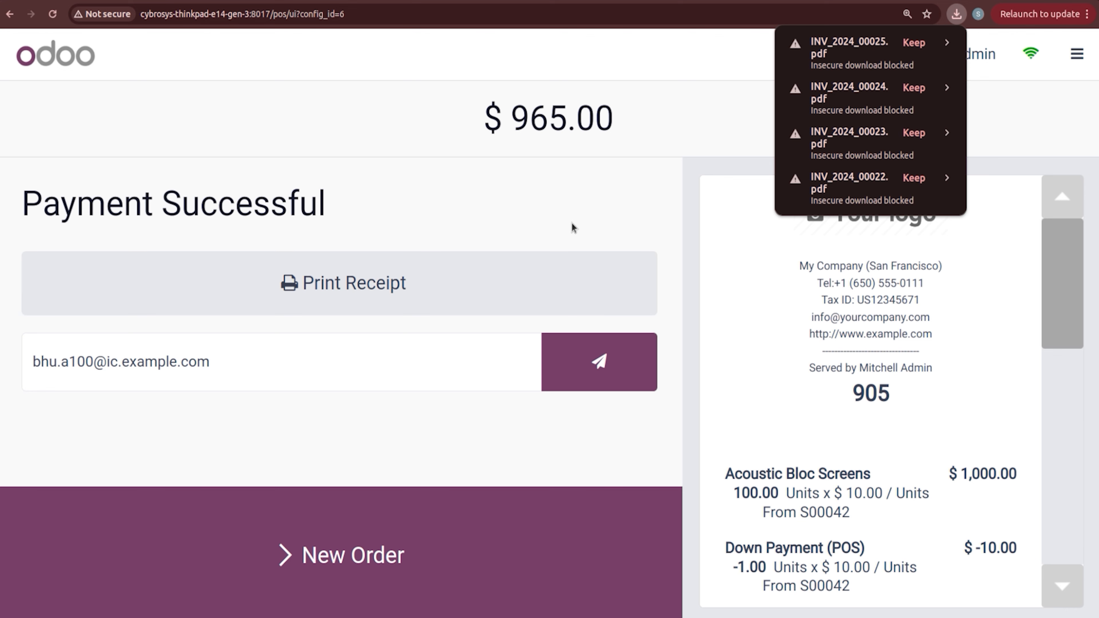
Step: Begin closing the BAKERY session and enter 105 as the counted cash
click(1077, 54)
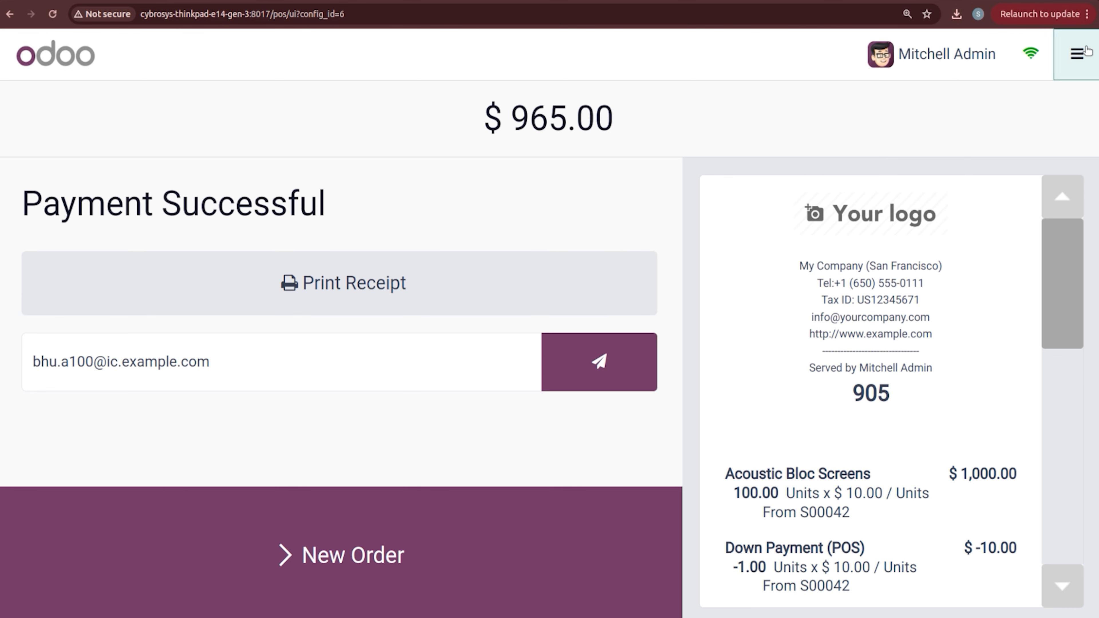
click(1039, 266)
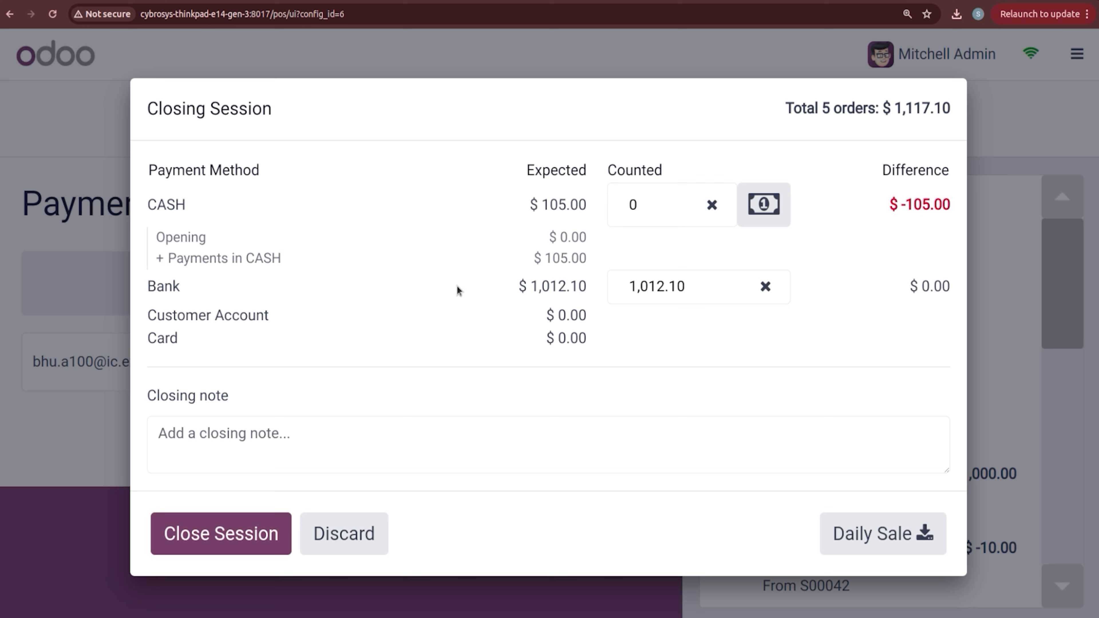
click(654, 203)
text(105)
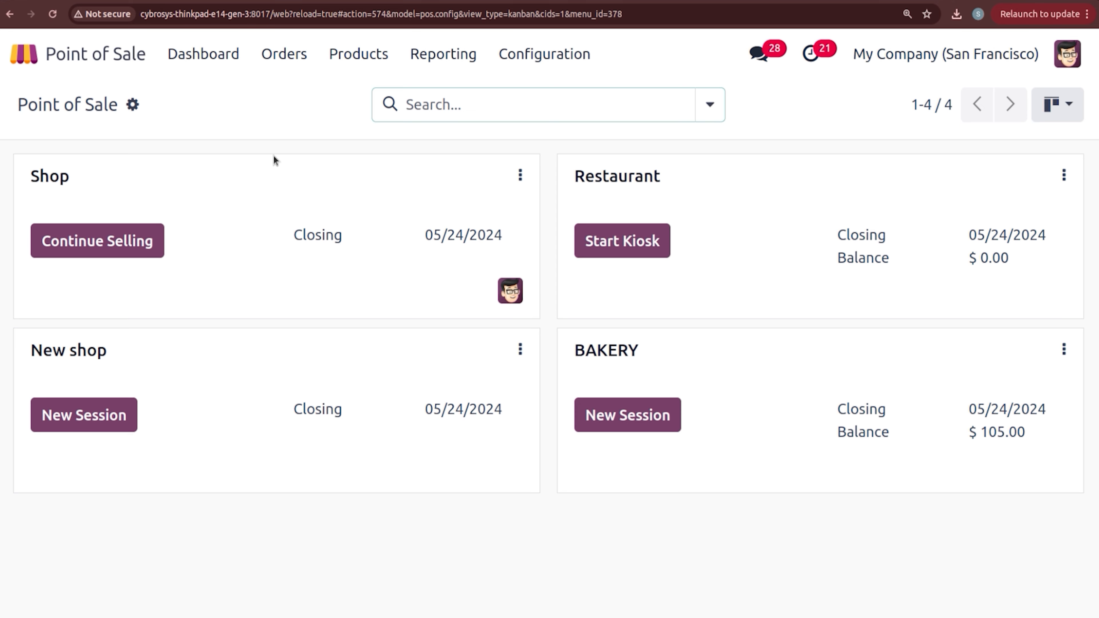
Step: Open order BAKERY/0017 from the Orders list and scroll through its product lines and $965.00 total
click(287, 54)
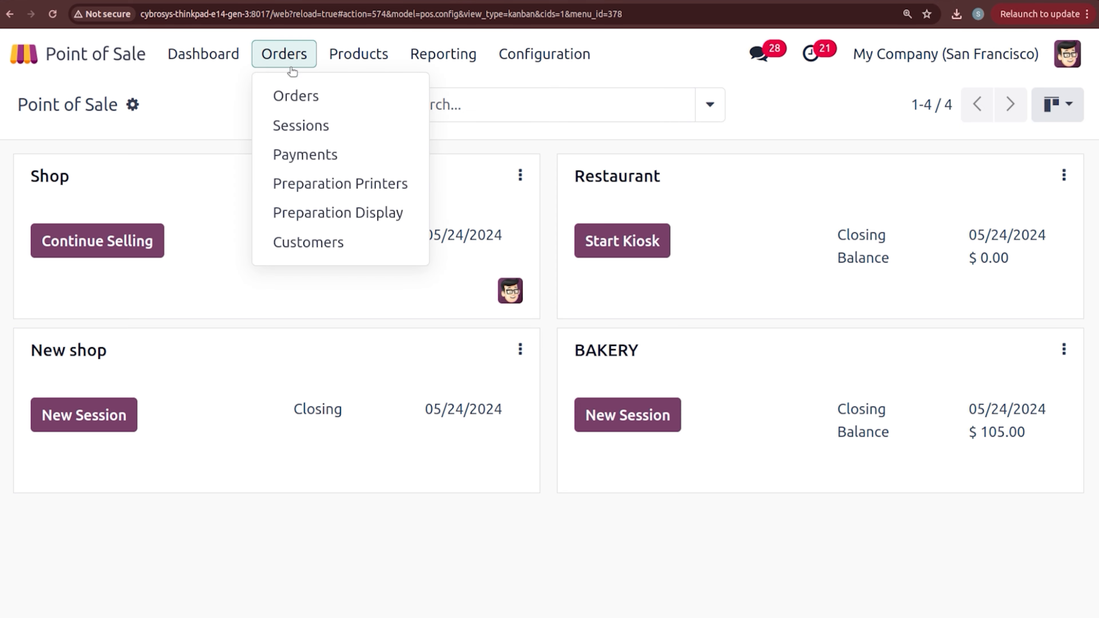
click(303, 96)
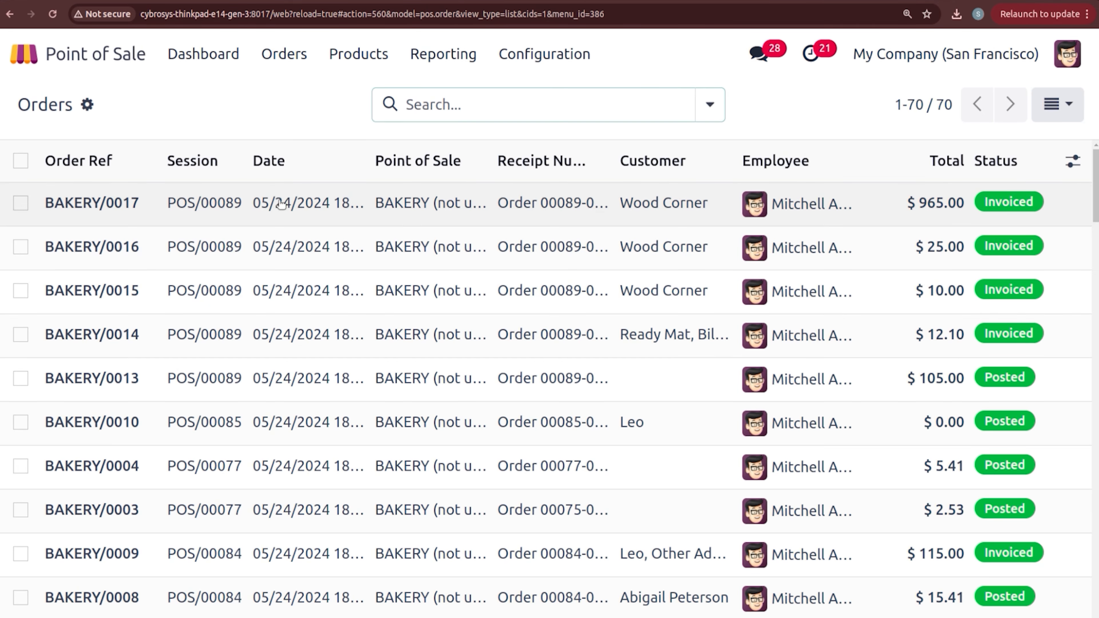
click(281, 203)
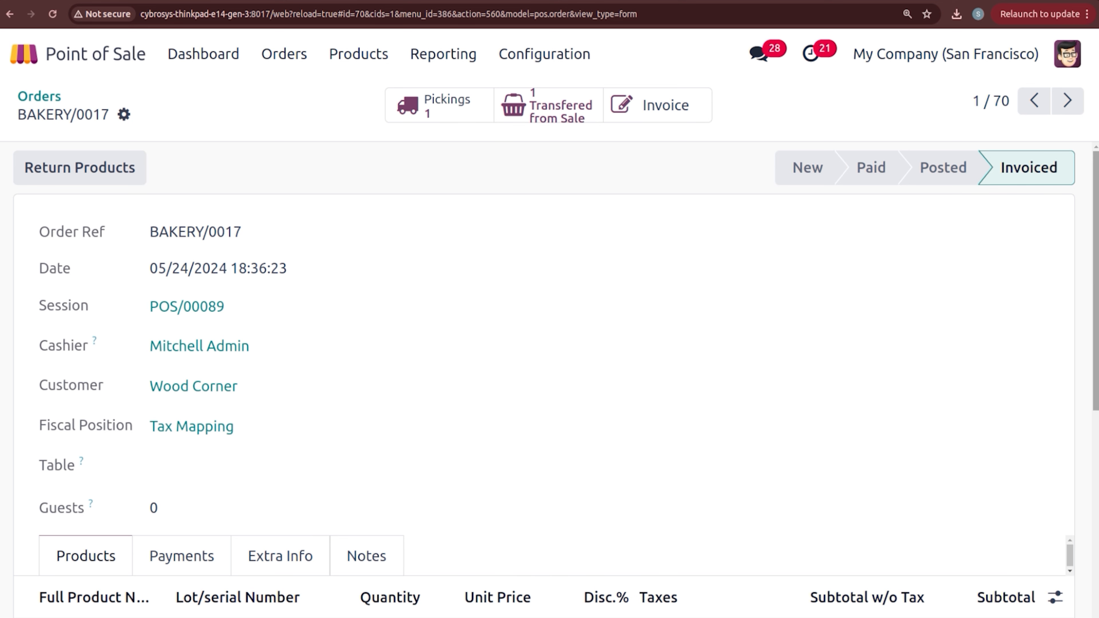
scroll(554, 389, down, 3)
drag(1095, 280, 1095, 224)
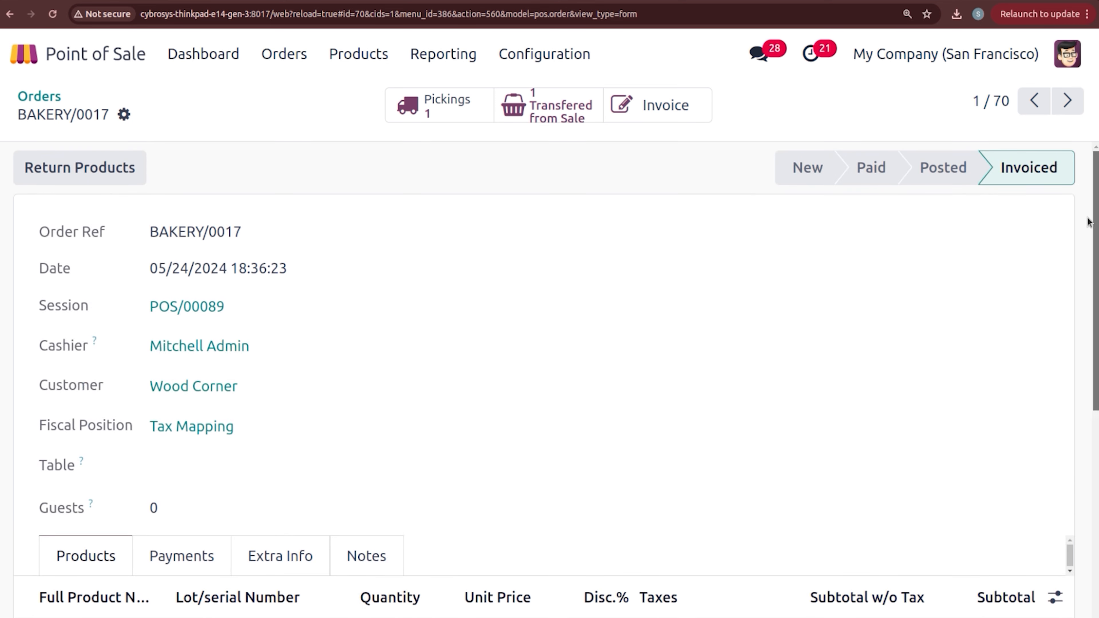
drag(151, 233, 287, 269)
click(1016, 304)
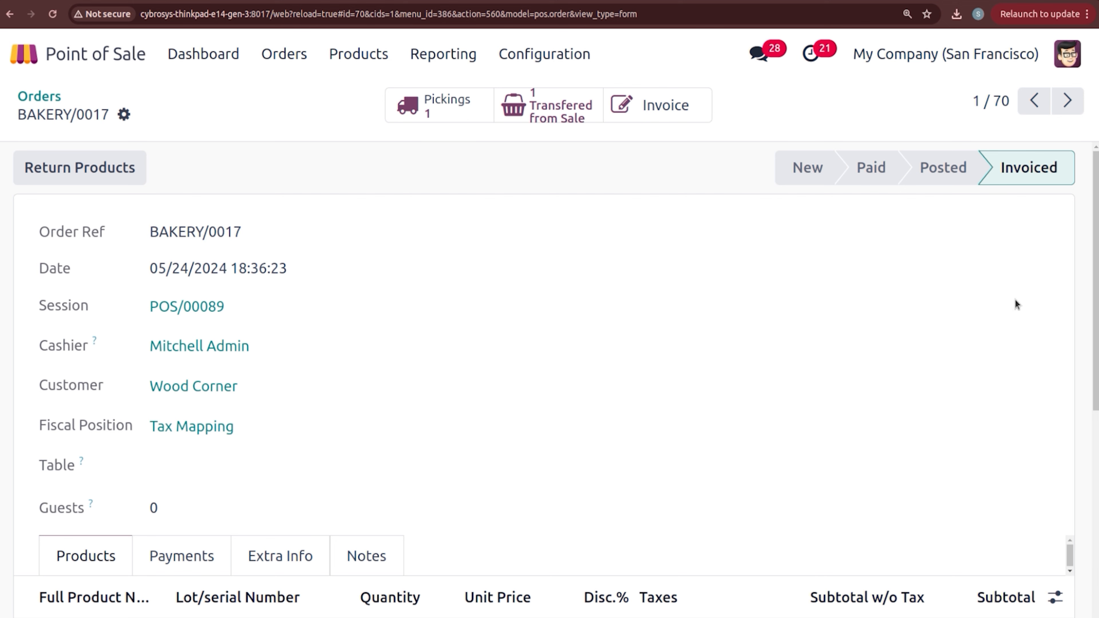
drag(1092, 294, 1093, 408)
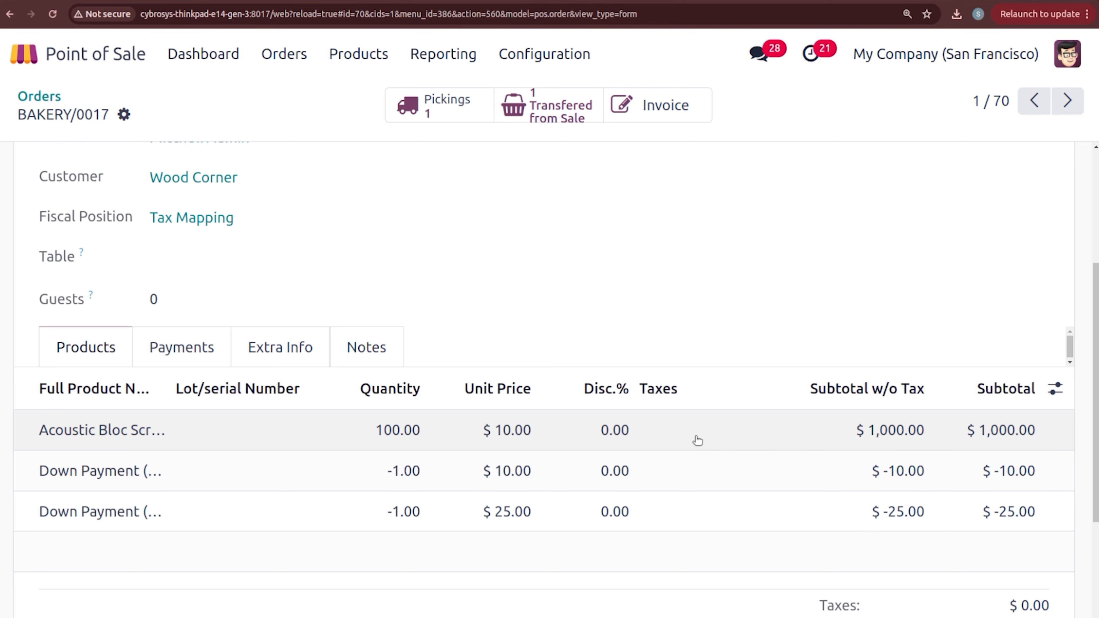
drag(1097, 433, 1090, 250)
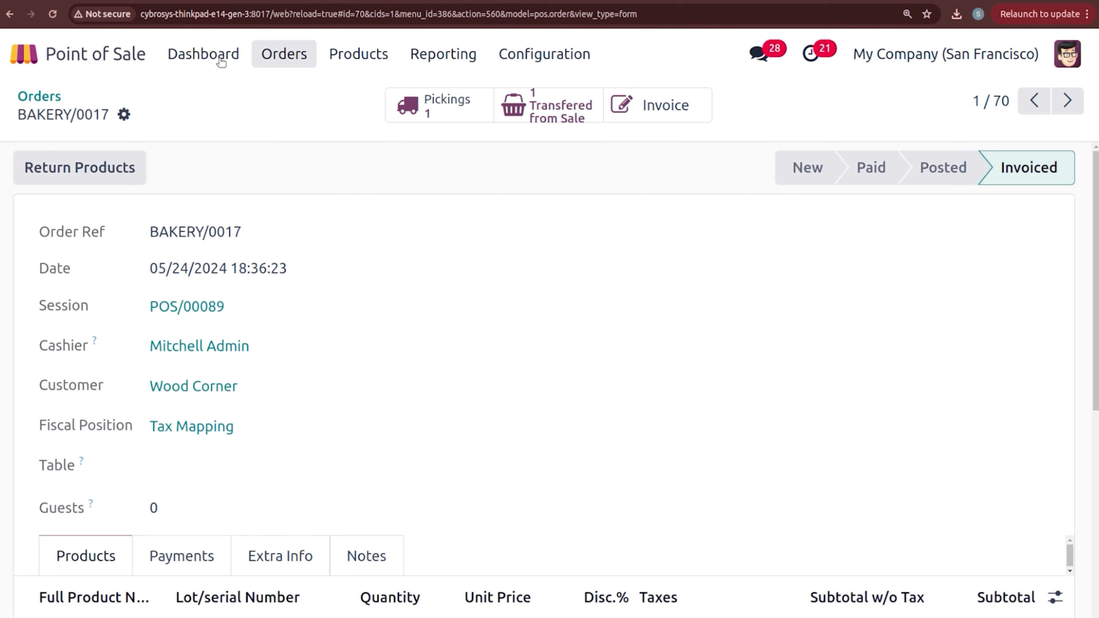
Step: Go back to the Orders list and open order BAKERY/0016
click(42, 96)
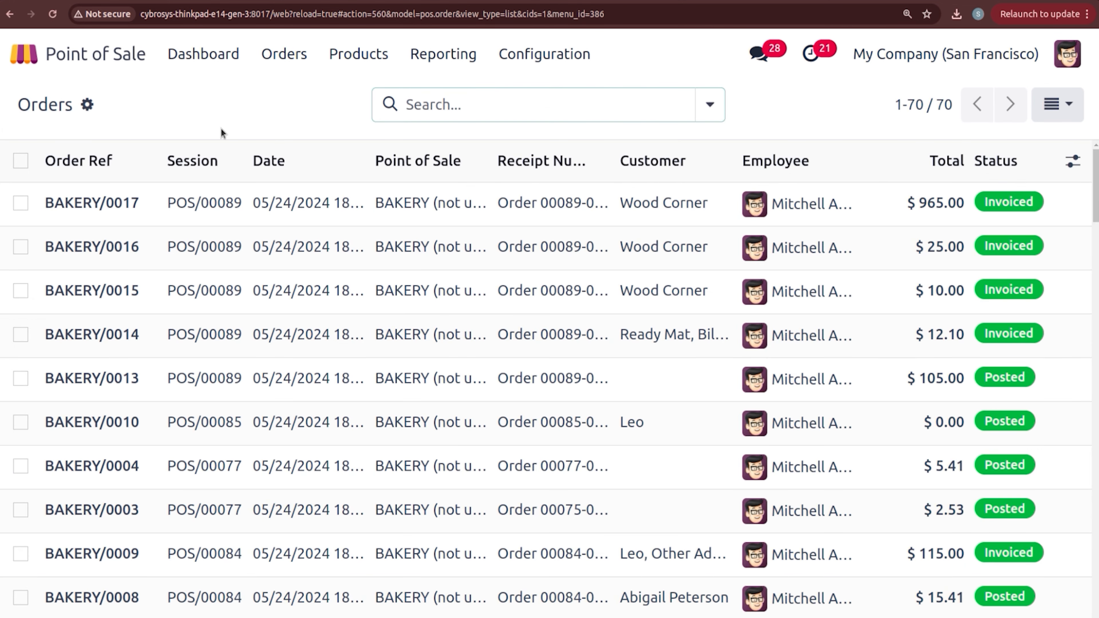
click(294, 245)
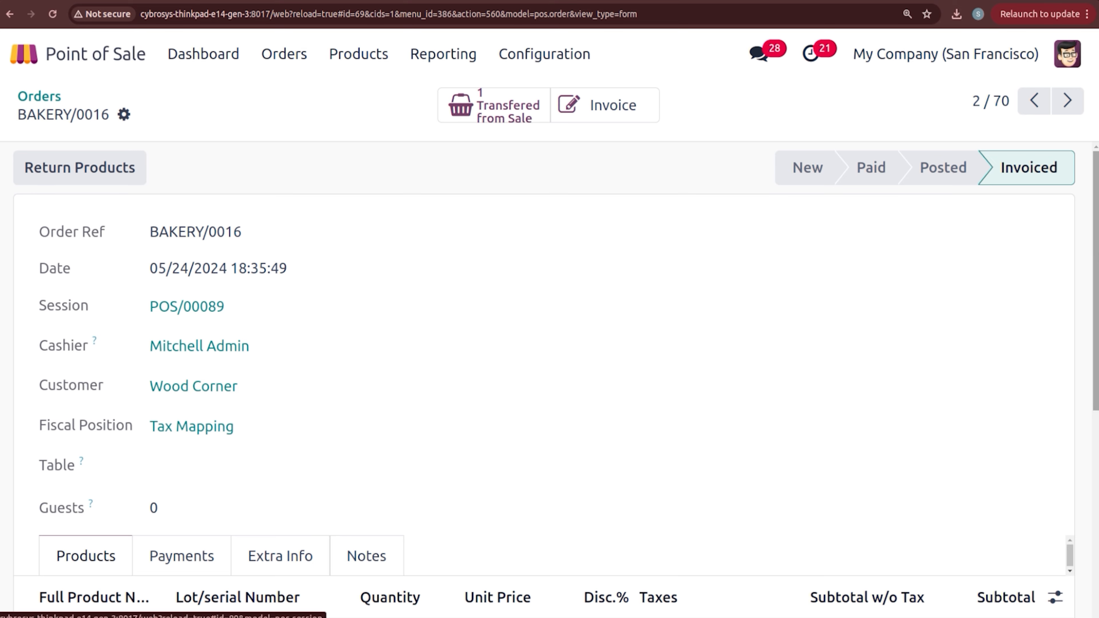
mouse_move(1097, 226)
mouse_down()
mouse_move(1098, 343)
mouse_move(1097, 230)
mouse_up()
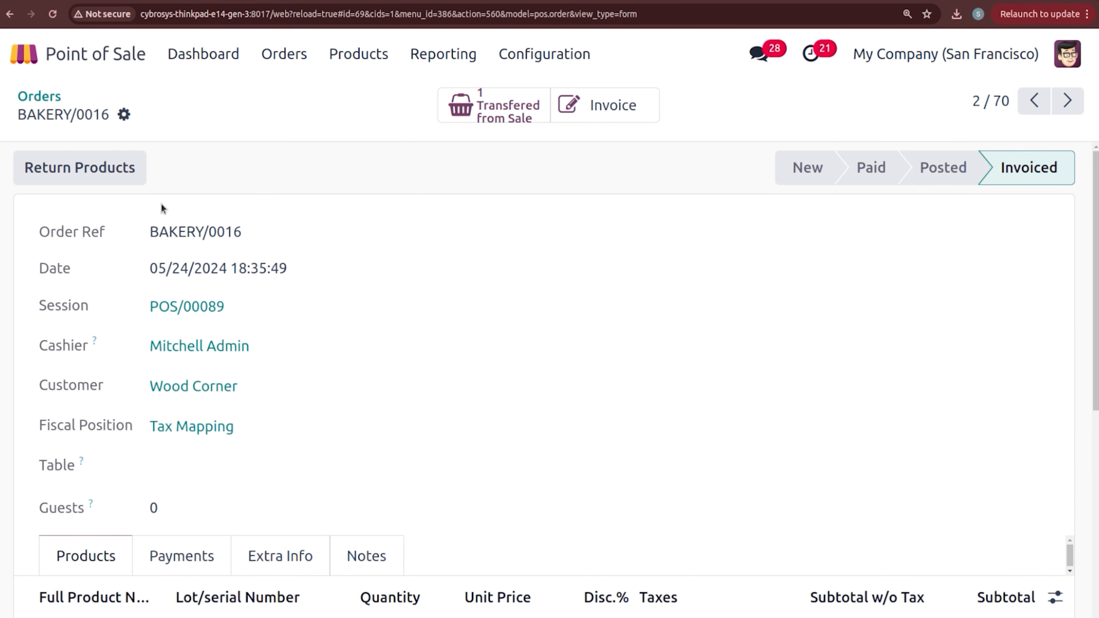
Step: Review BAKERY/0016's $25.00 bank payment on the Payments tab and its Extra Info tab
click(181, 559)
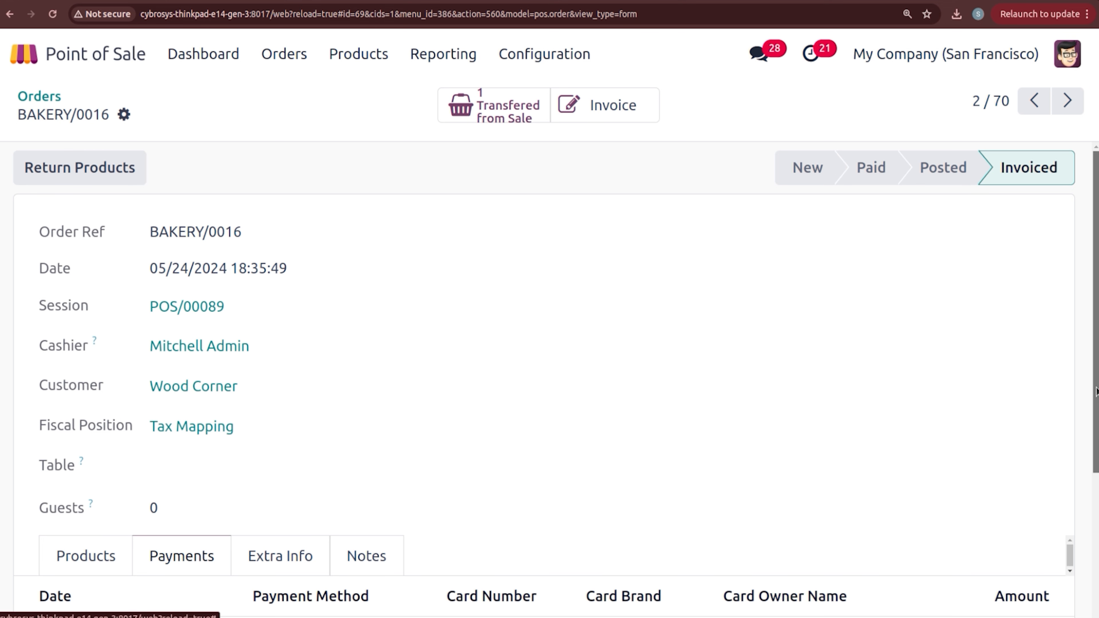
drag(1096, 391, 1096, 472)
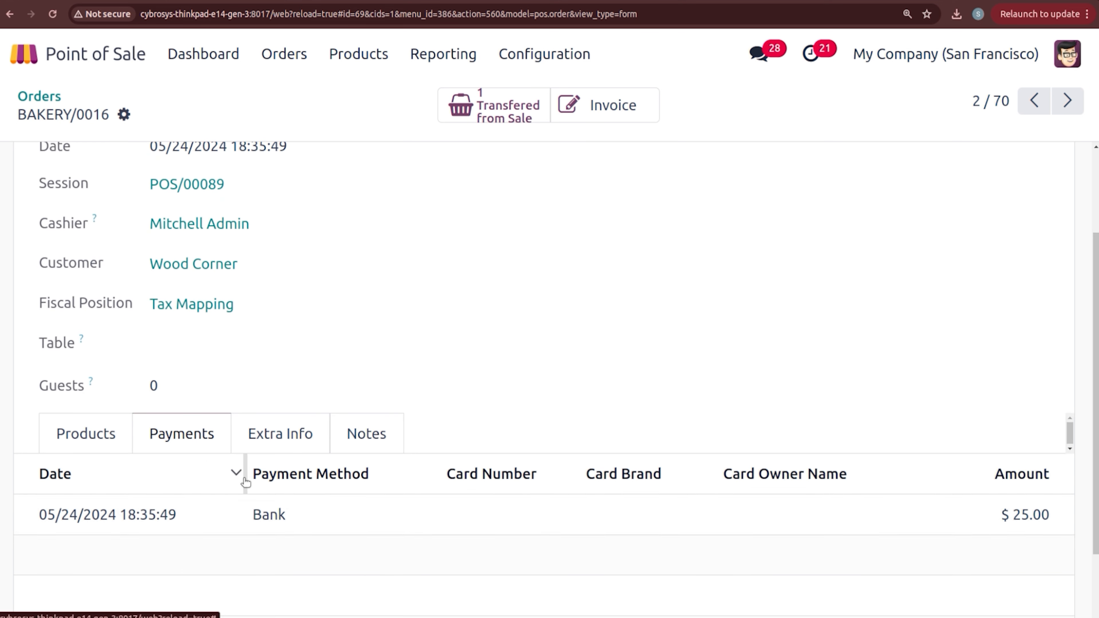
click(280, 438)
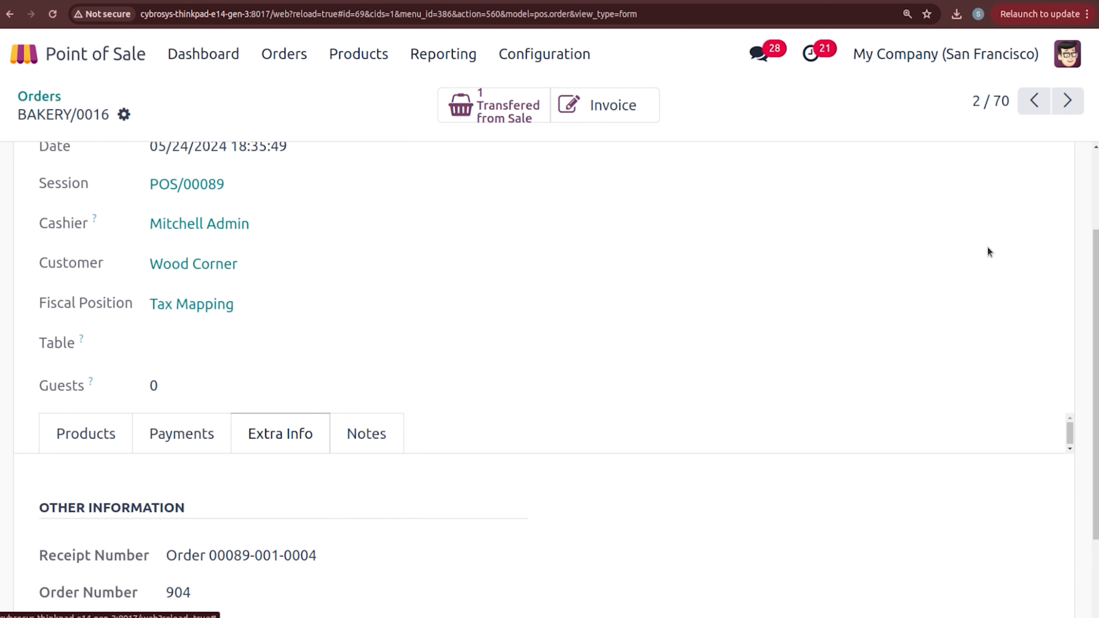
drag(1096, 260, 1098, 352)
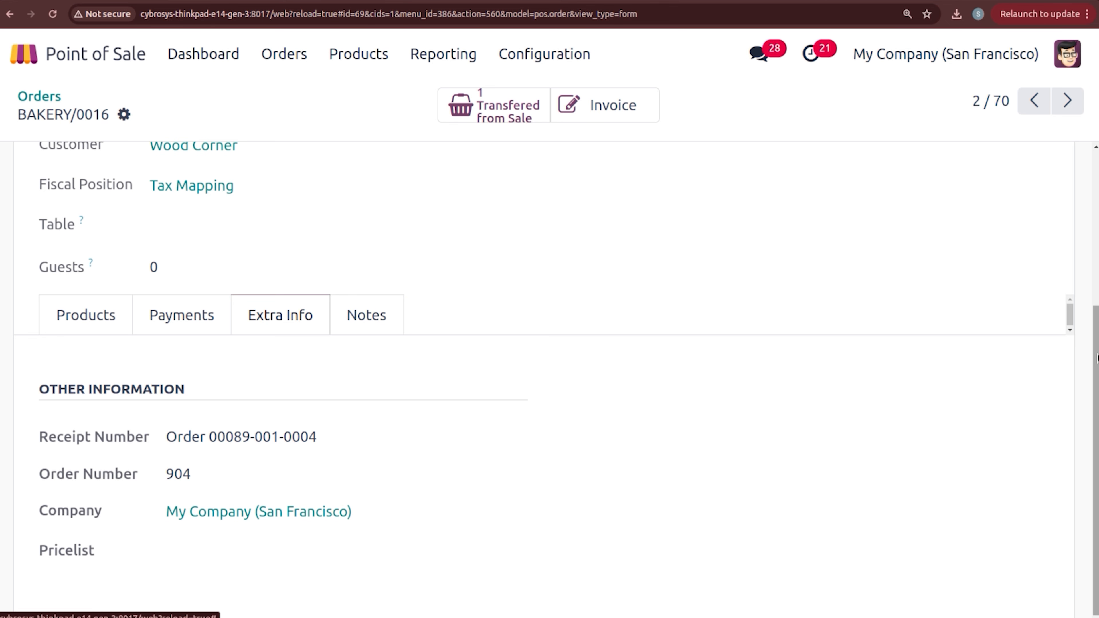
drag(1096, 355, 1096, 200)
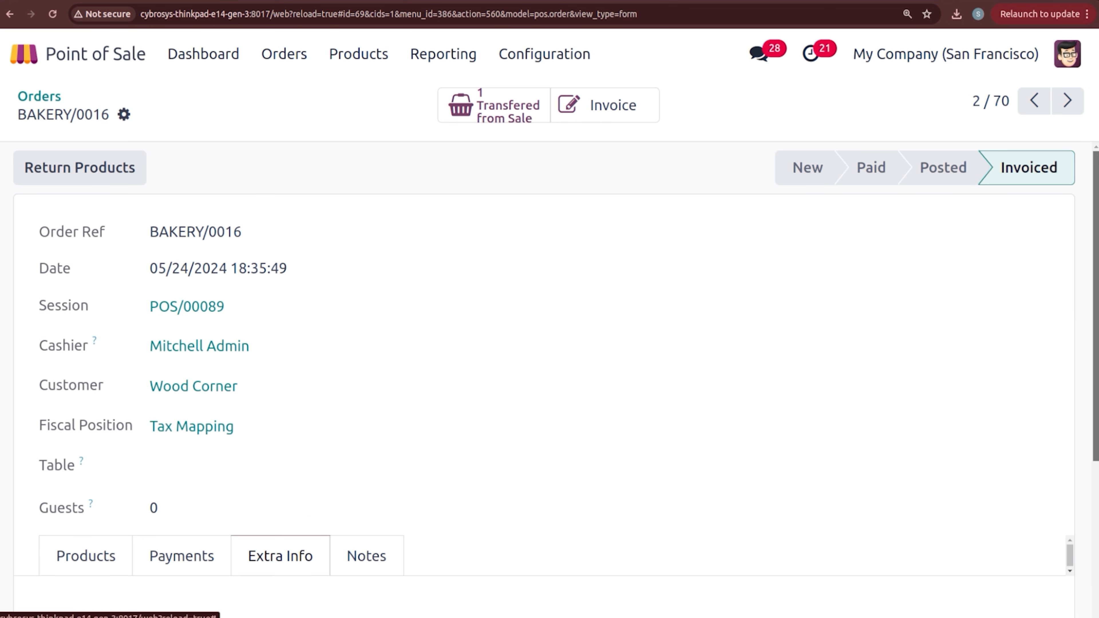
Step: Open the $105.00 cash payment for BAKERY/0013 from the Payments list grouped by method
click(271, 68)
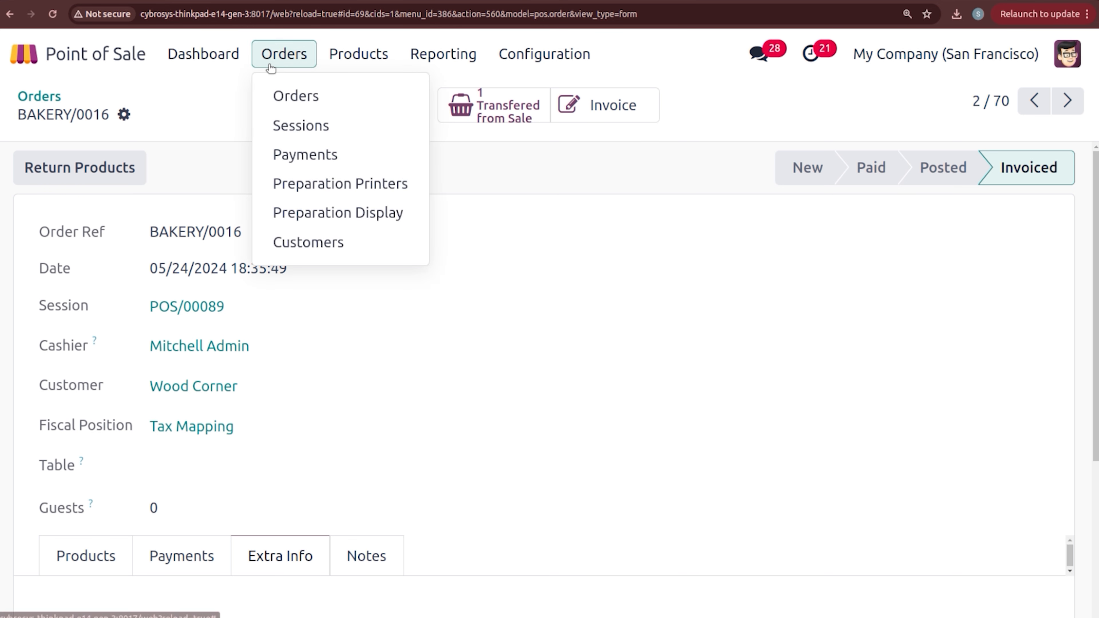
click(311, 160)
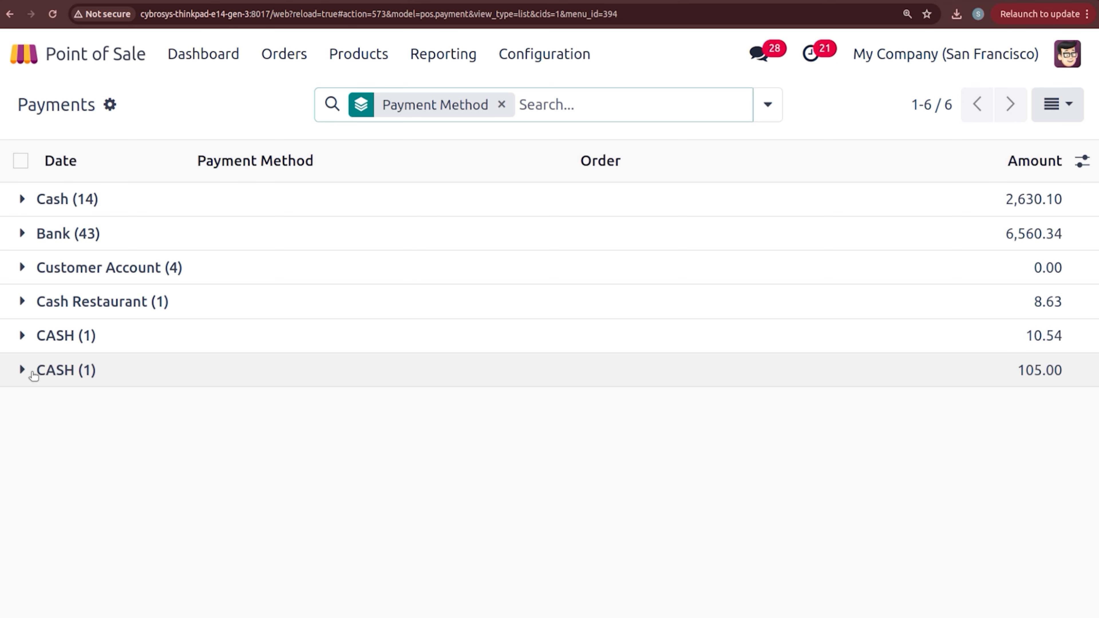
click(33, 372)
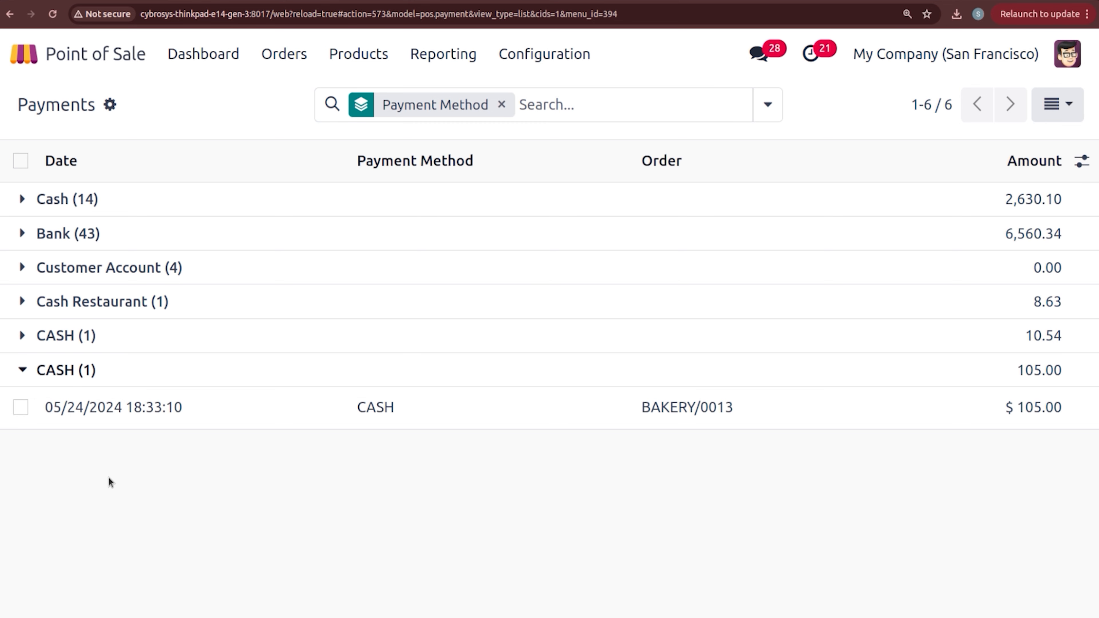
click(177, 408)
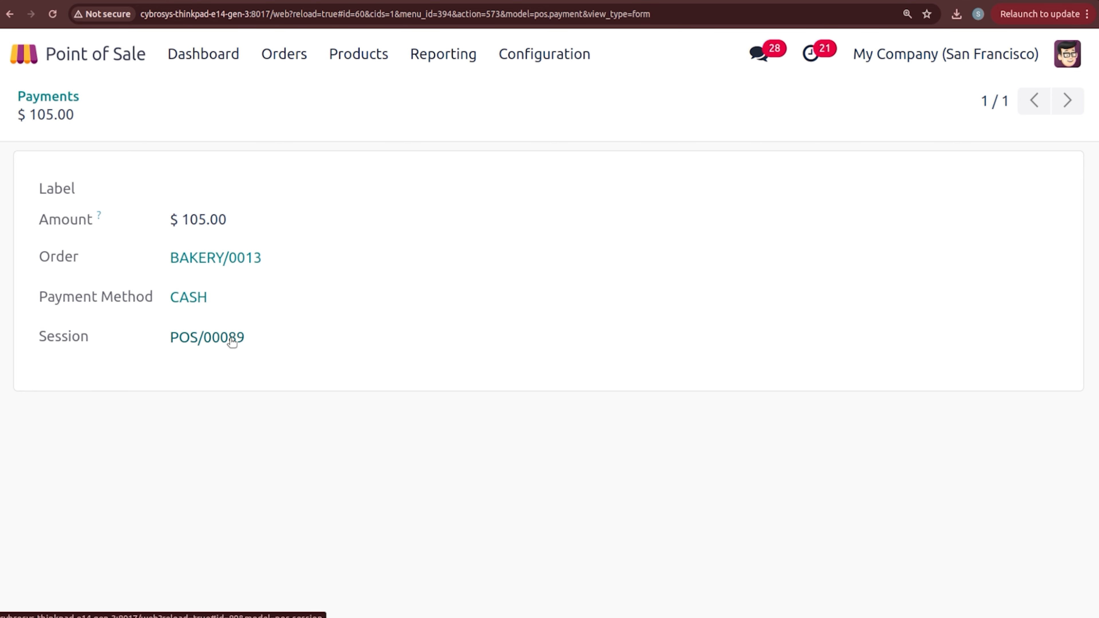
Step: Review session POS/00089's journal entry and 5% Sales line, then return to the Payments list
click(198, 338)
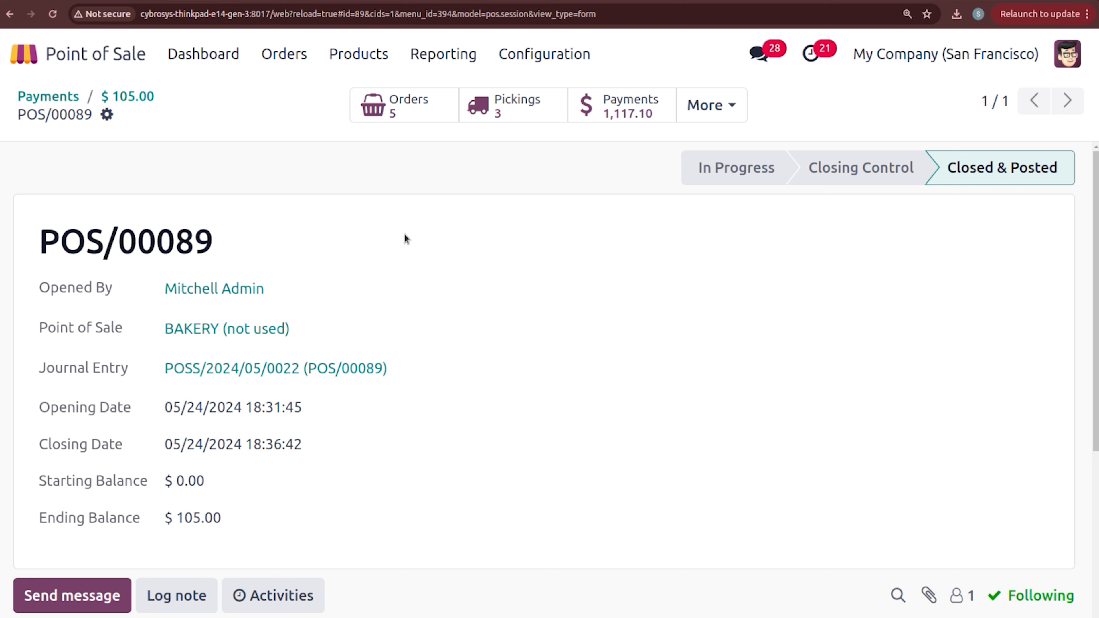
click(197, 369)
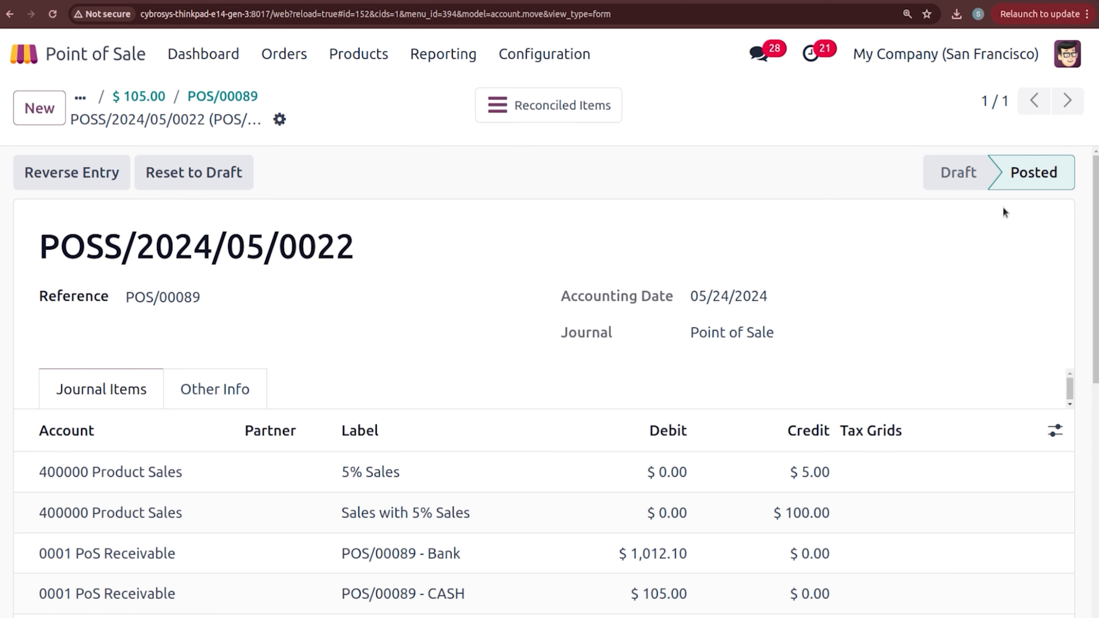
scroll(388, 440, down, 3)
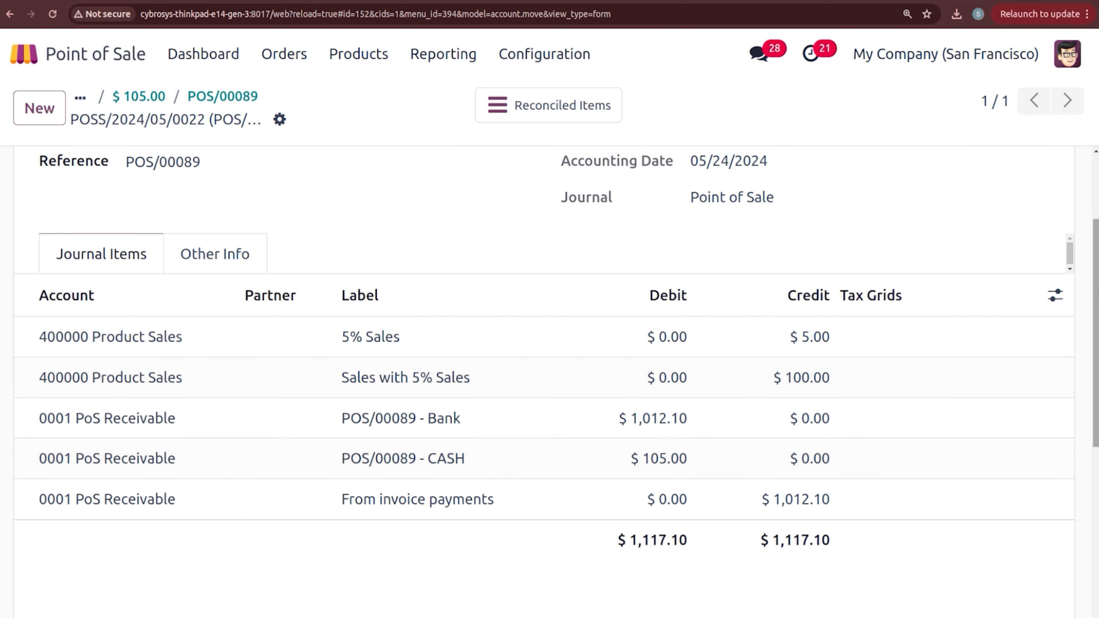
scroll(974, 327, up, 3)
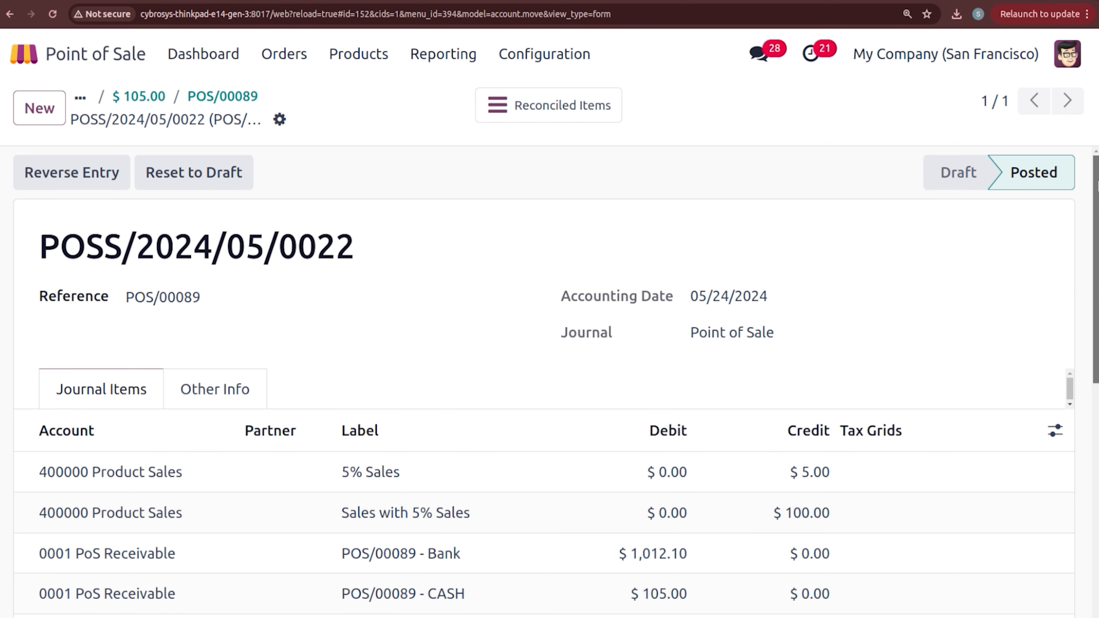
click(141, 96)
click(69, 96)
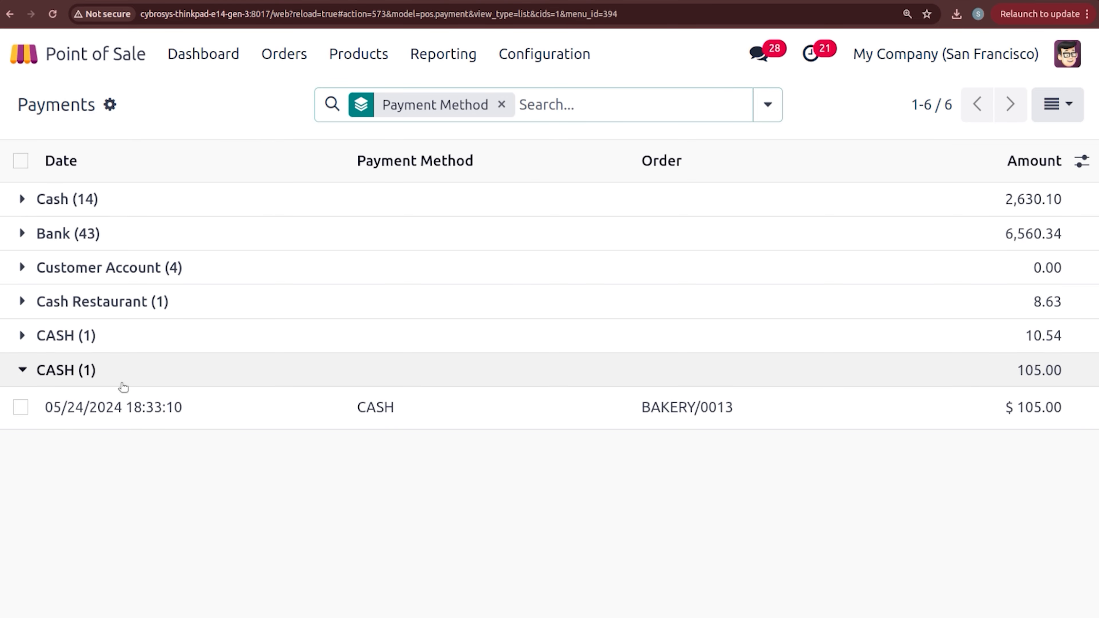
Step: Open the journal entry of session POS/00089 through the $965.00 BAKERY/0017 bank payment and review it
click(87, 240)
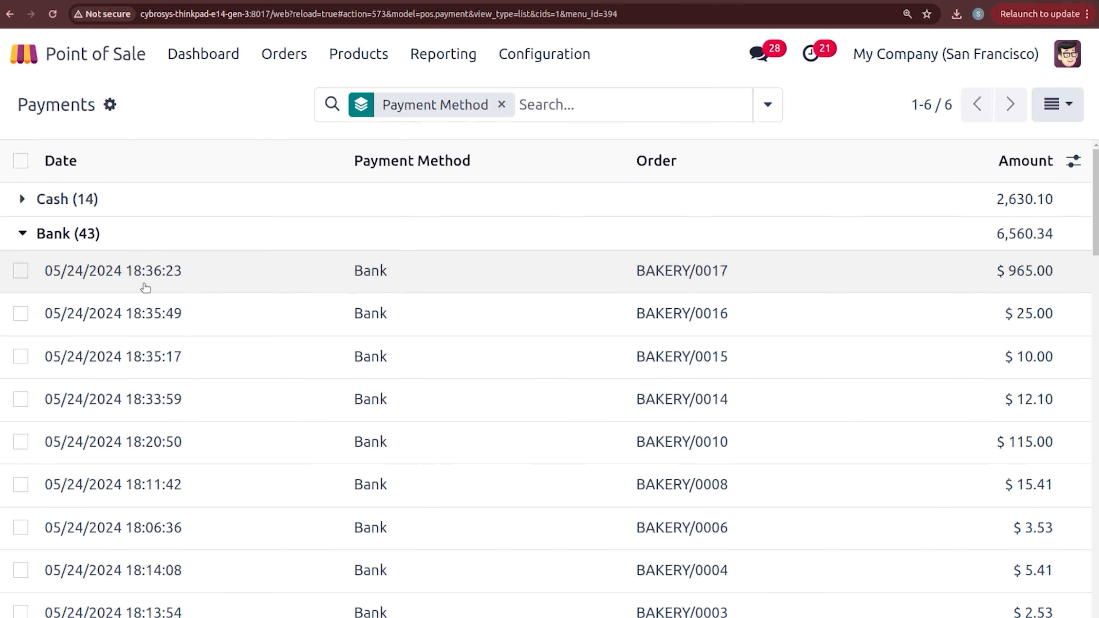
click(144, 287)
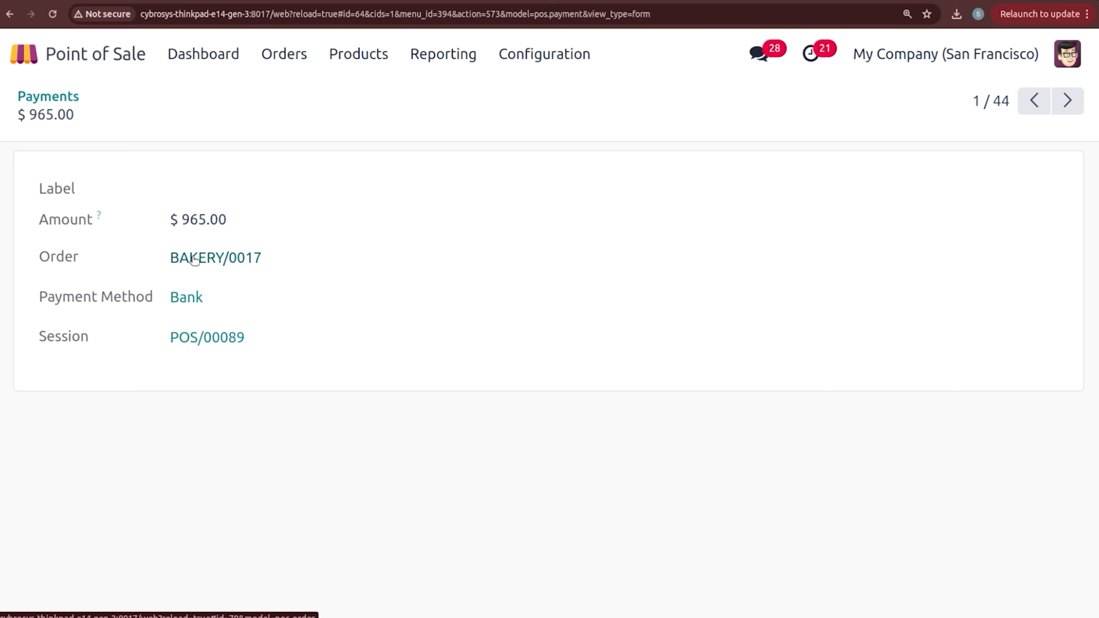
click(200, 337)
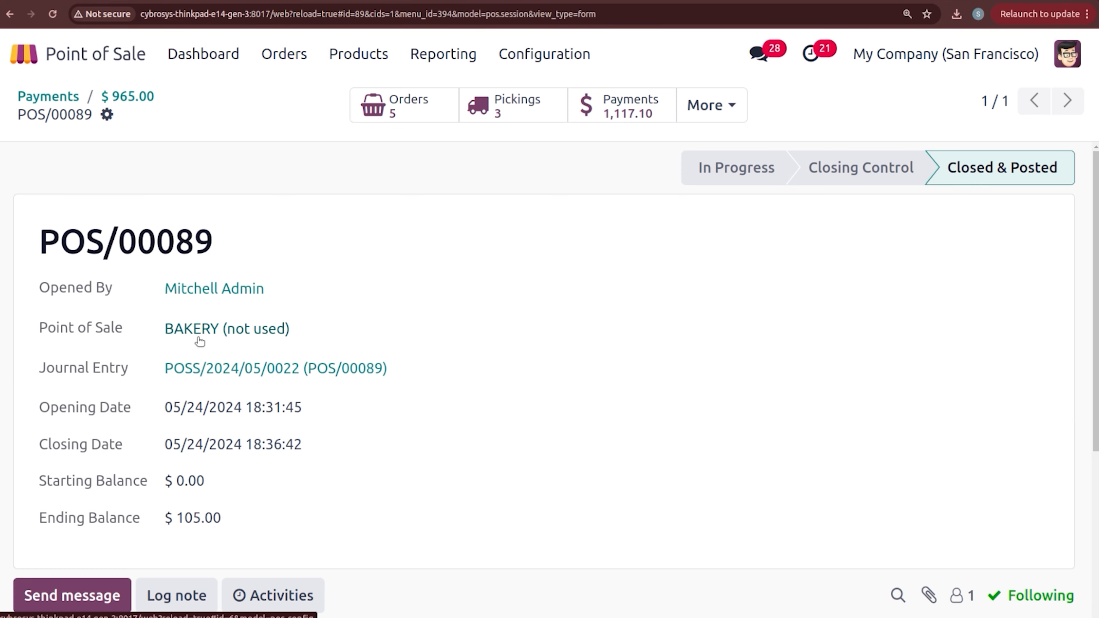
click(229, 374)
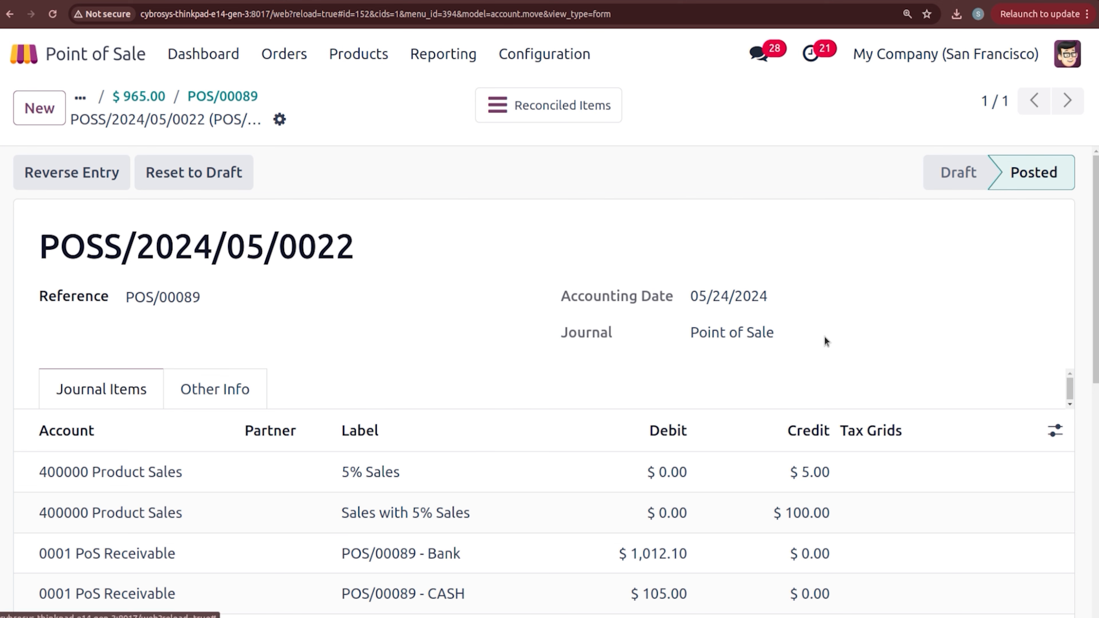
scroll(196, 435, down, 2)
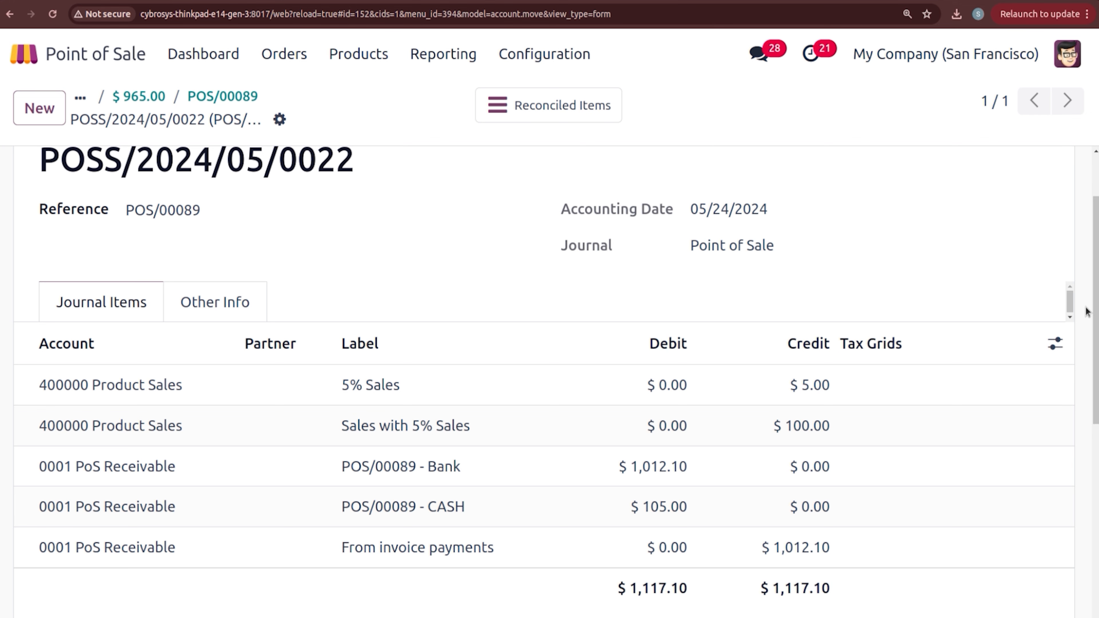
scroll(1086, 311, up, 2)
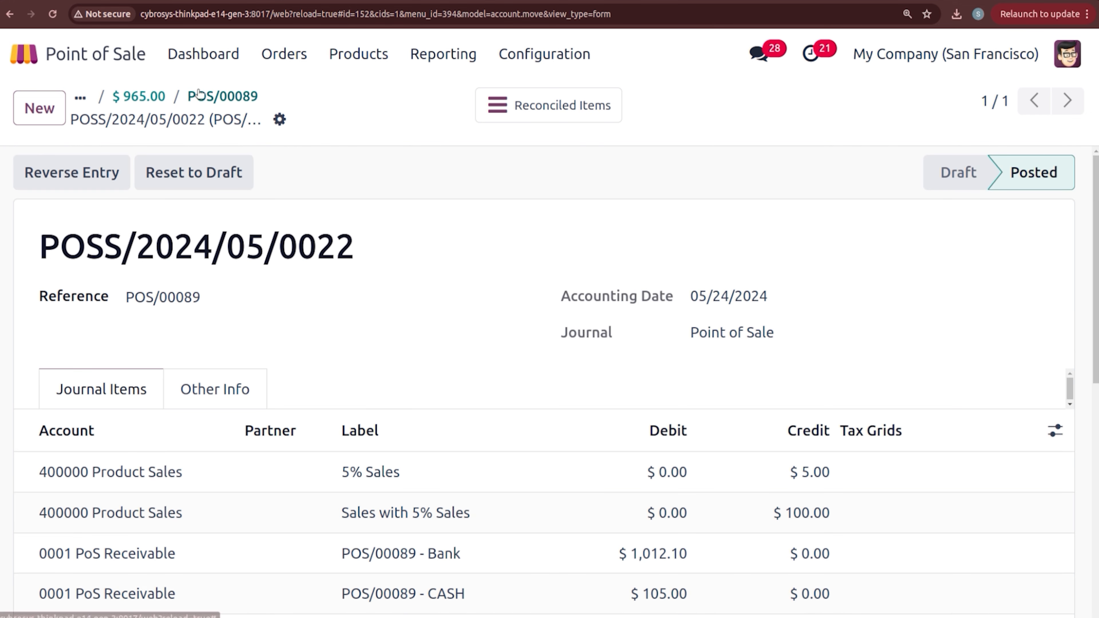
Step: Return through the $965.00 payment to the Payments list, then show all POS orders
click(139, 99)
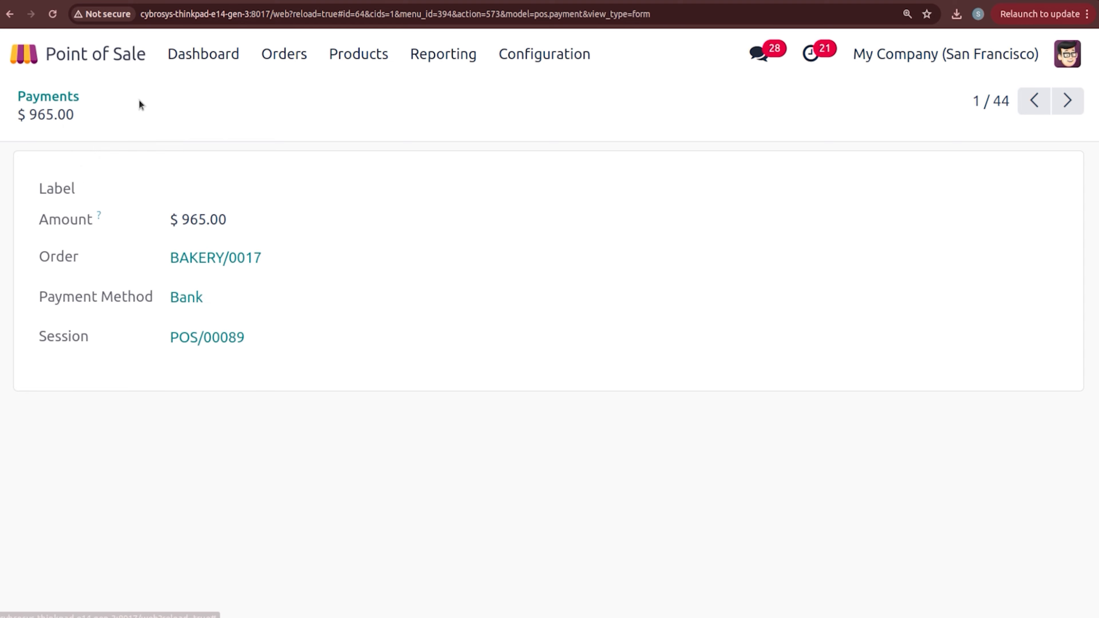
click(62, 96)
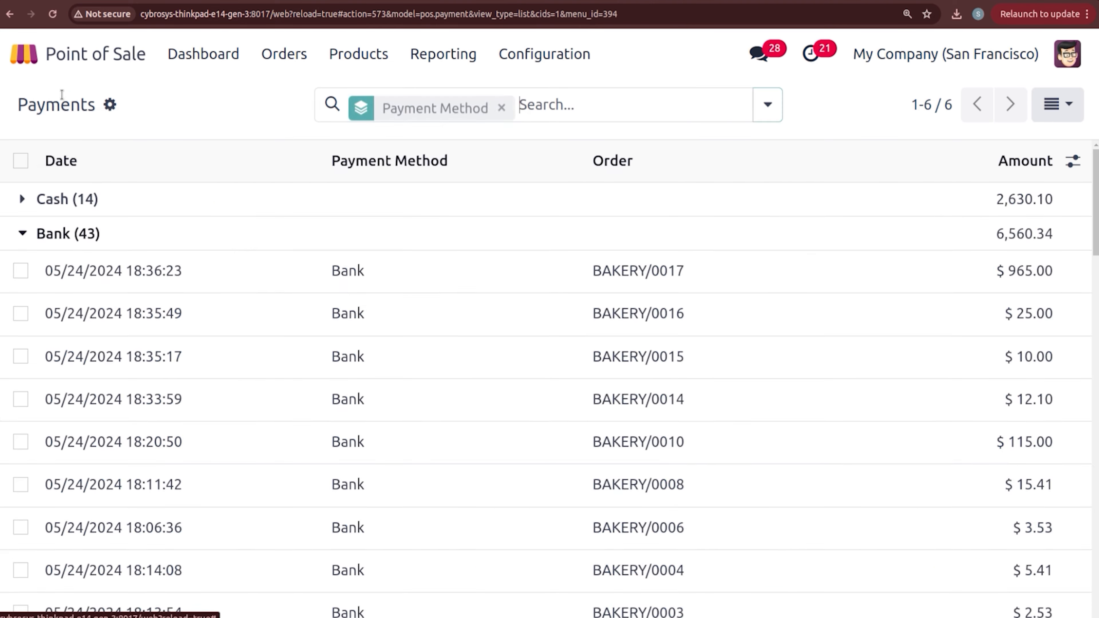
click(214, 82)
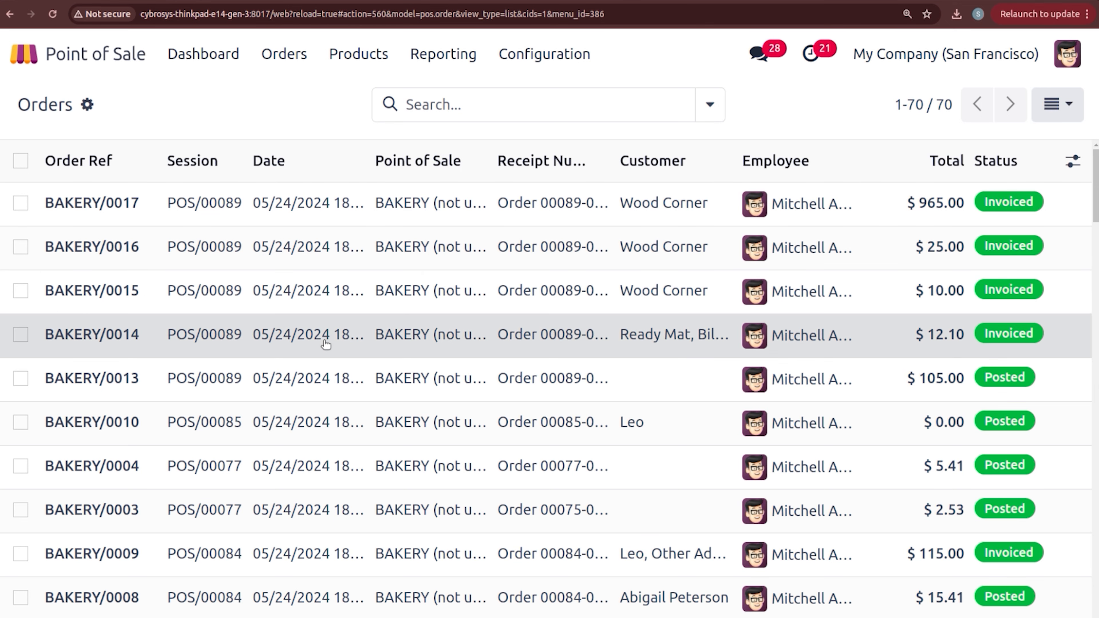
Step: Review BAKERY/0014's paid invoice INV/2024/00022 and its Other Info tab, then return to the dashboard
click(324, 342)
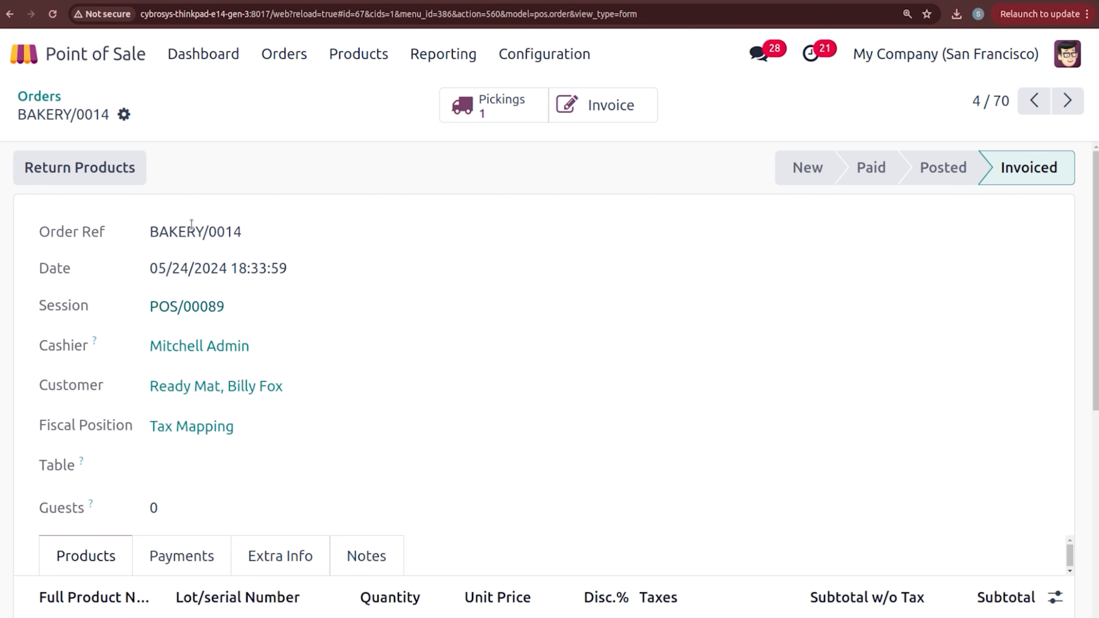
click(596, 107)
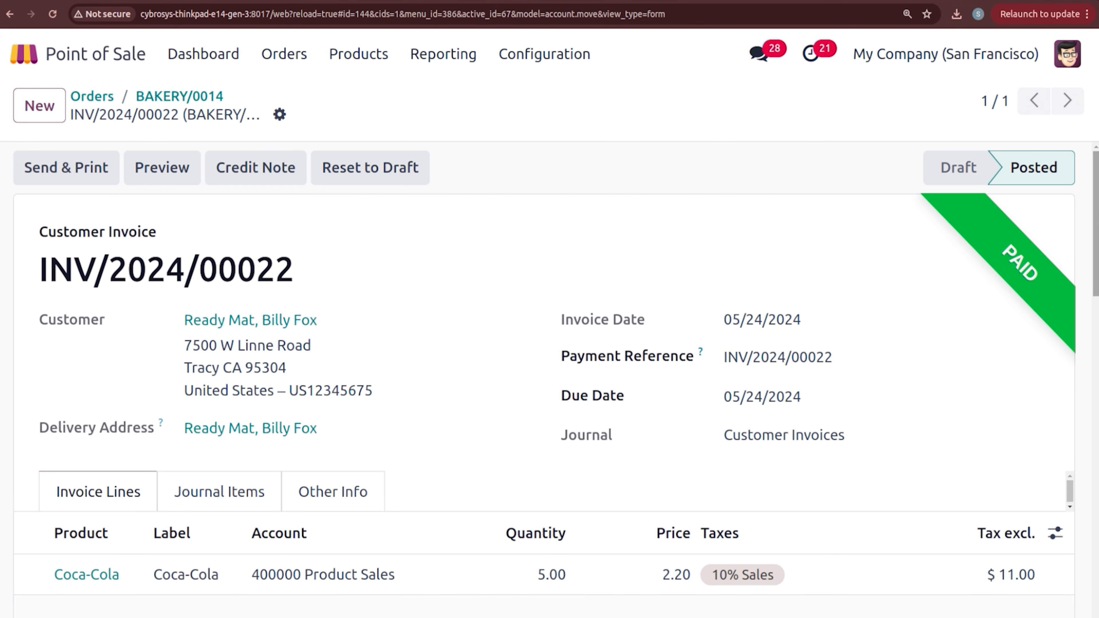
scroll(625, 258, down, 5)
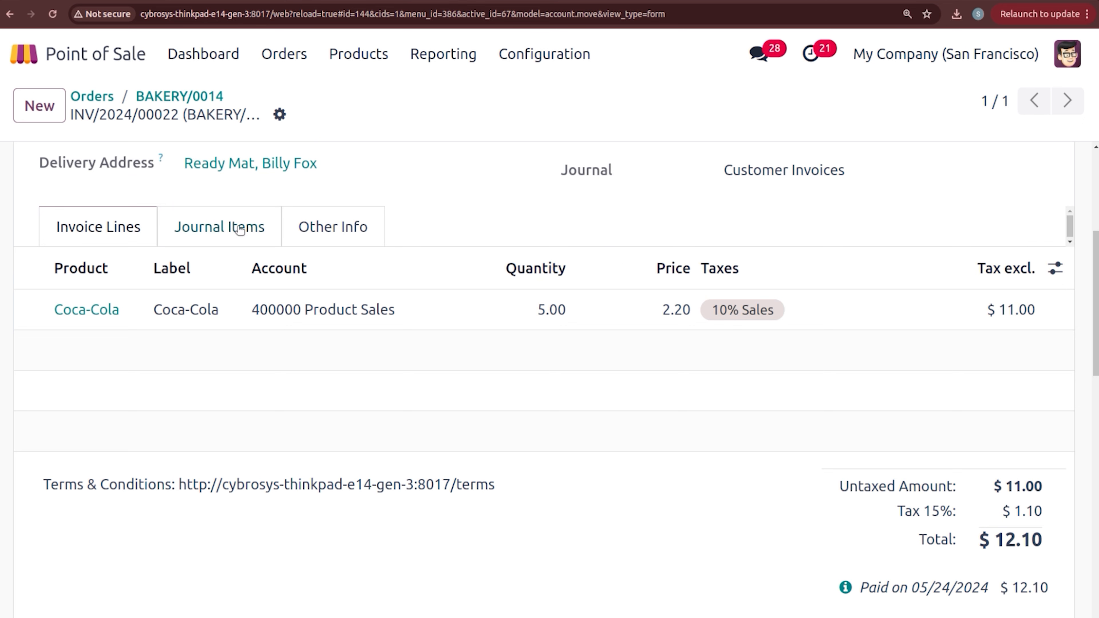
click(315, 234)
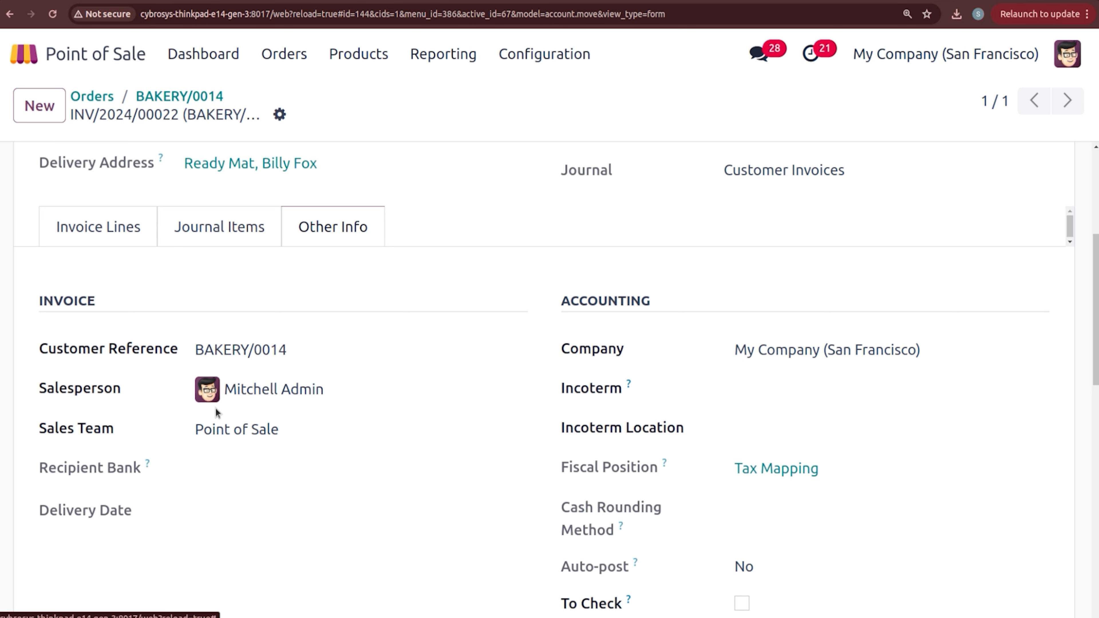
scroll(215, 408, down, 5)
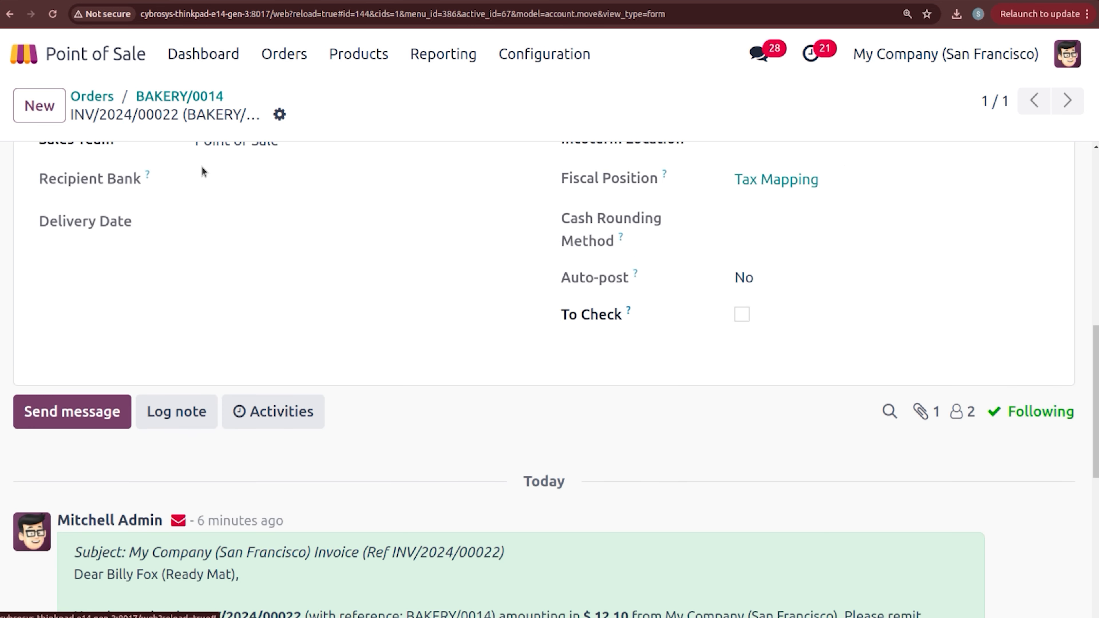
click(216, 56)
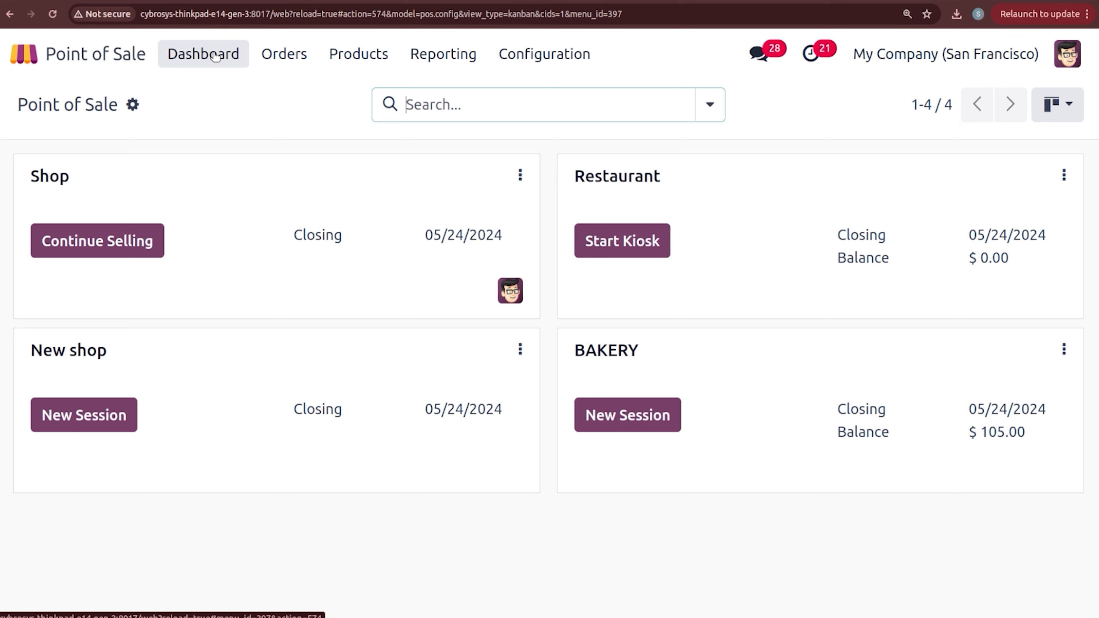
Step: Open Configuration > Settings and scroll down to the Pricing section
click(549, 55)
click(564, 96)
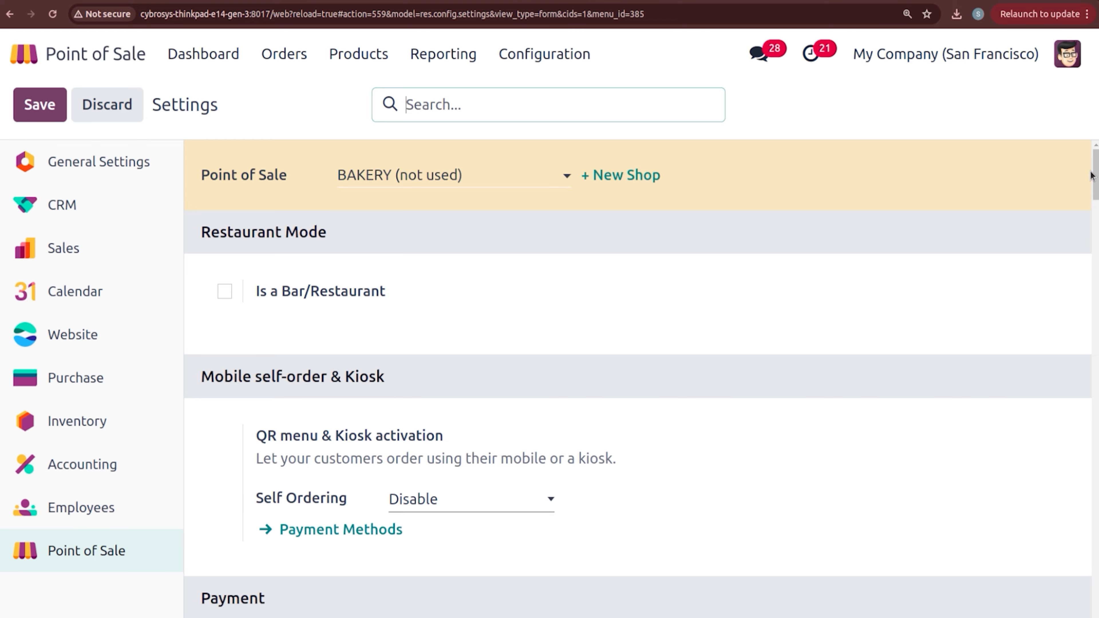
drag(1094, 173, 1091, 417)
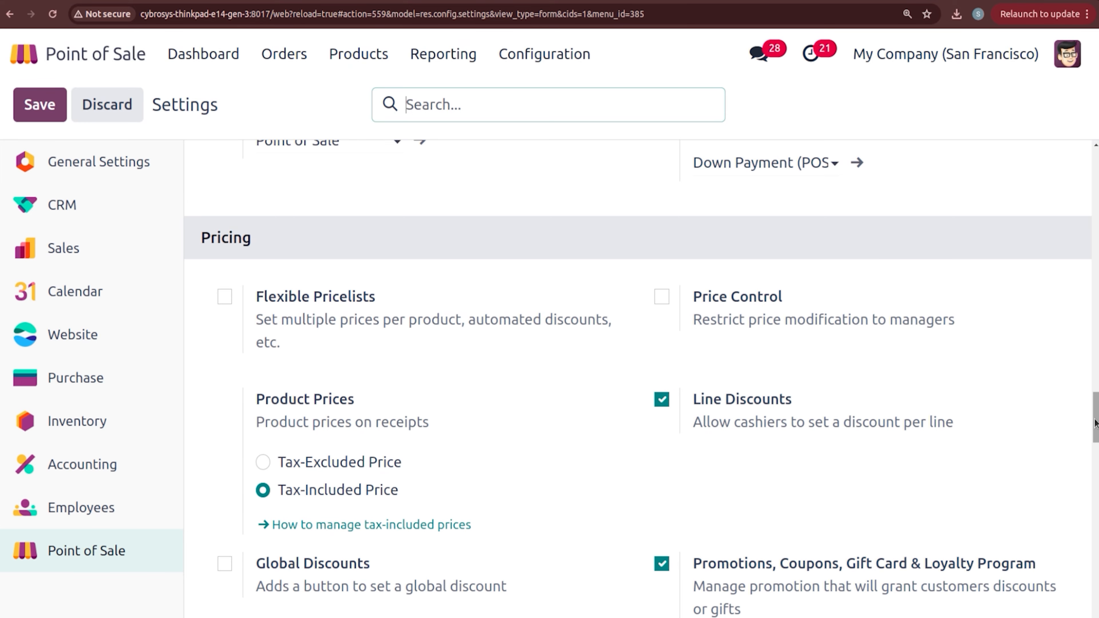
scroll(524, 255, down, 1)
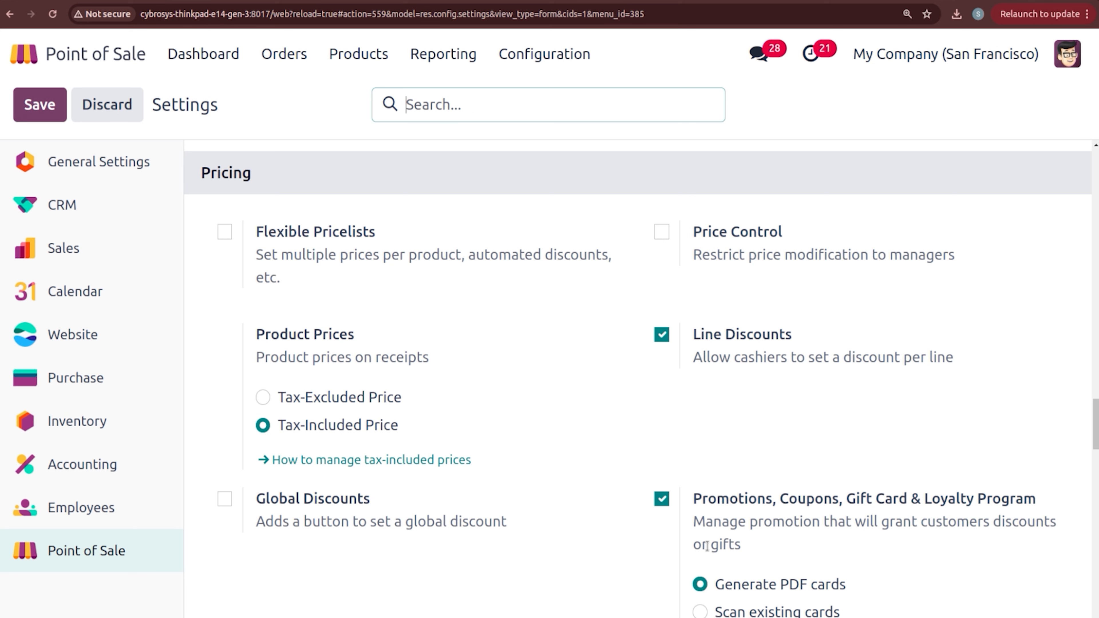
mouse_move(820, 523)
Step: Set prices to Tax-Excluded, restrict price changes to managers with Price Control, and save
click(263, 397)
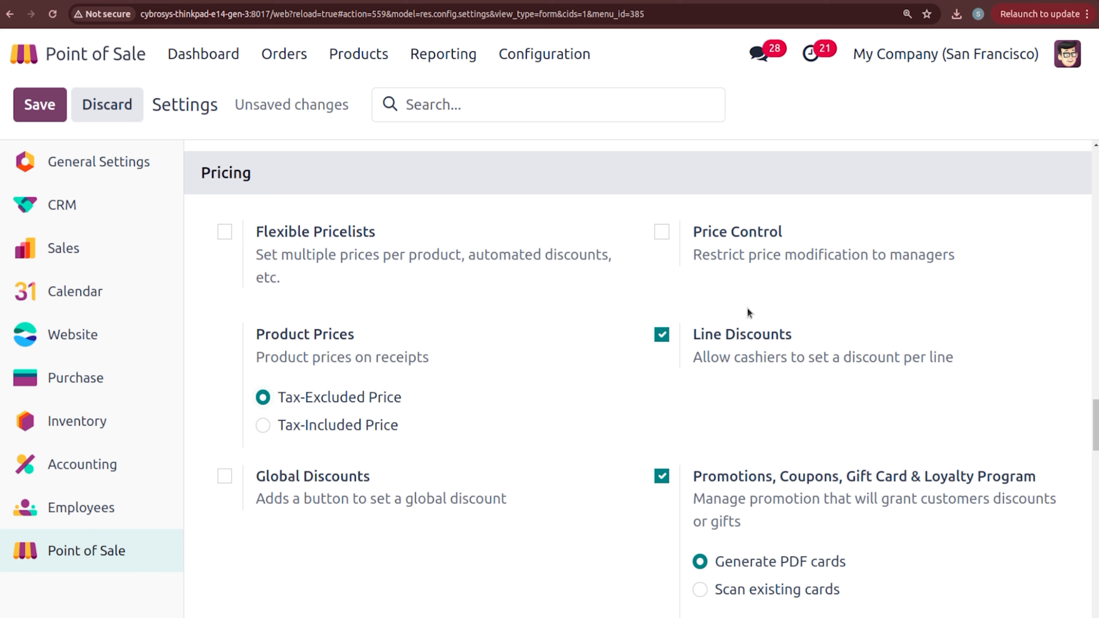
click(661, 233)
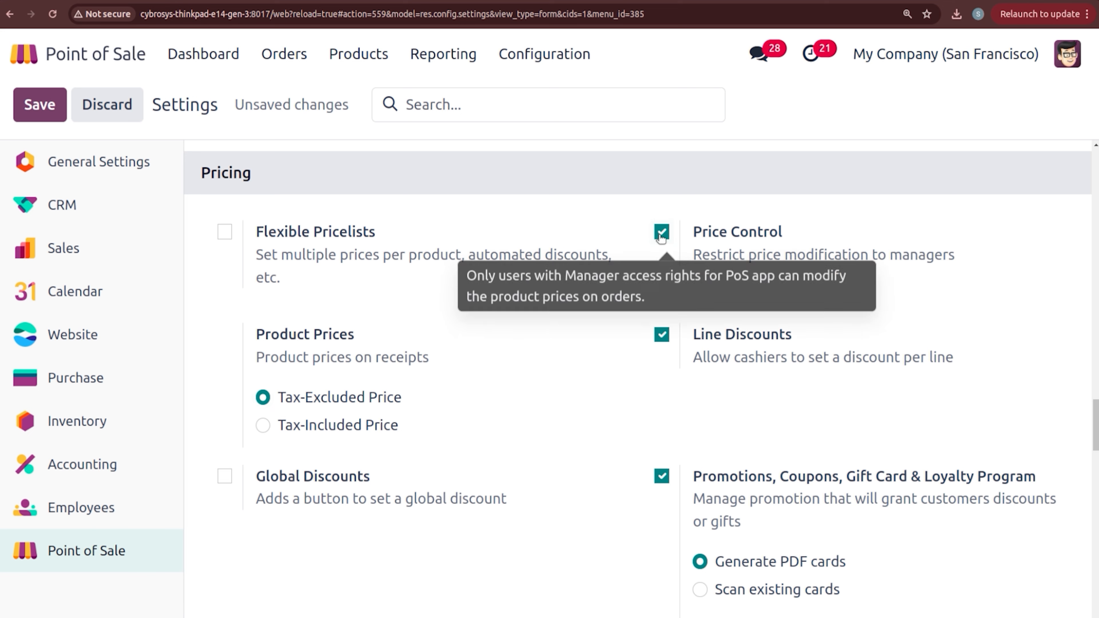
click(38, 106)
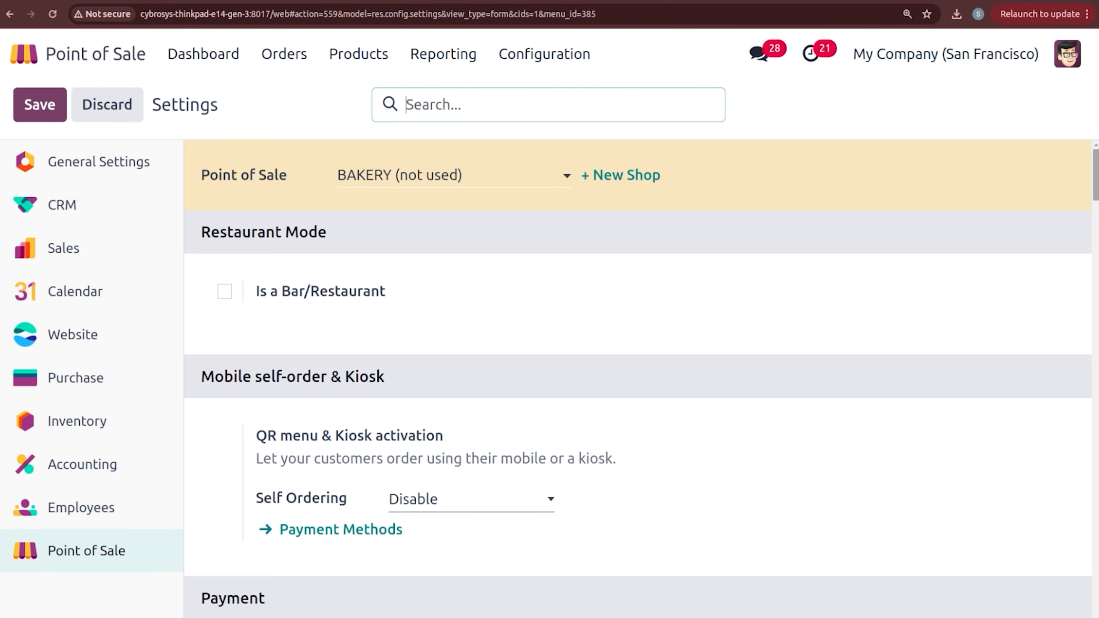
Step: Turn off Flexible Taxes, save, and start a new BAKERY session from the dashboard
drag(1096, 191, 1085, 391)
scroll(1084, 391, up, 2)
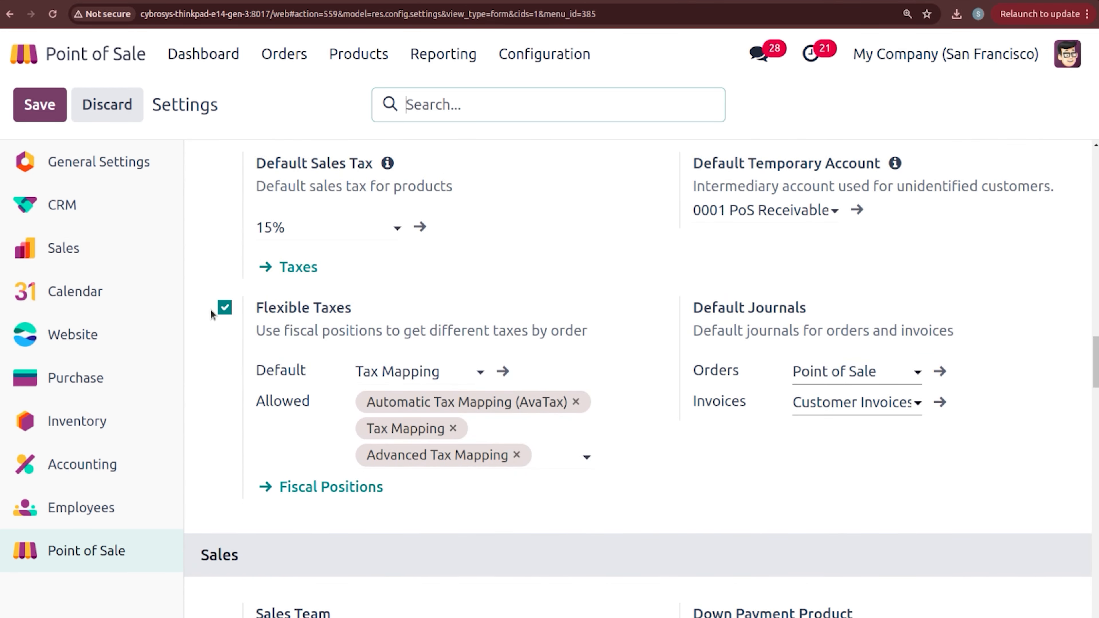
click(224, 308)
click(47, 114)
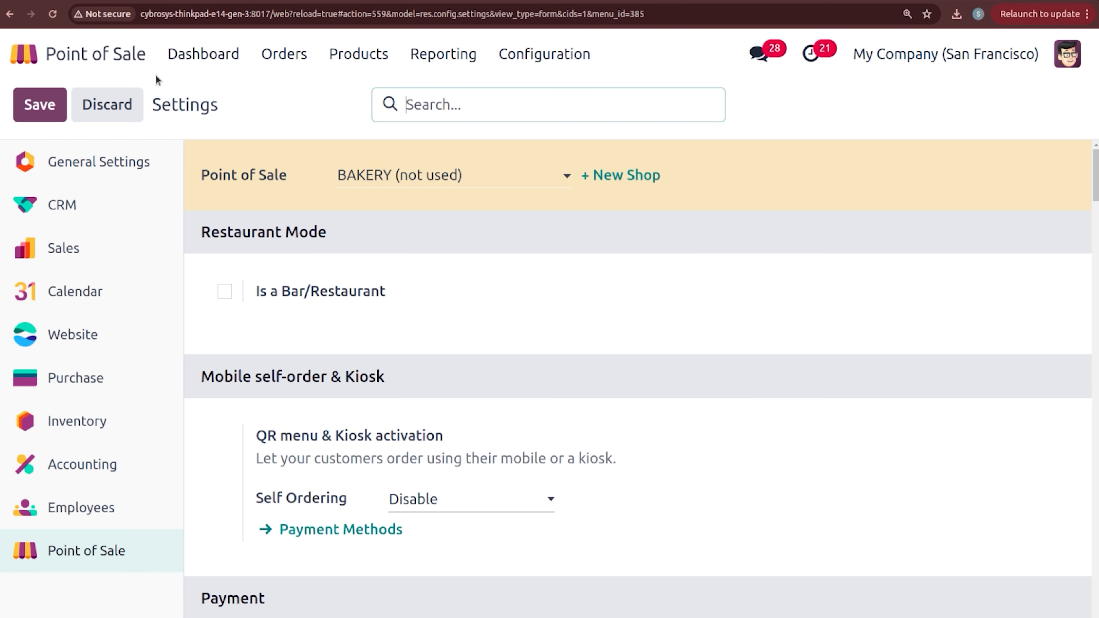
click(190, 64)
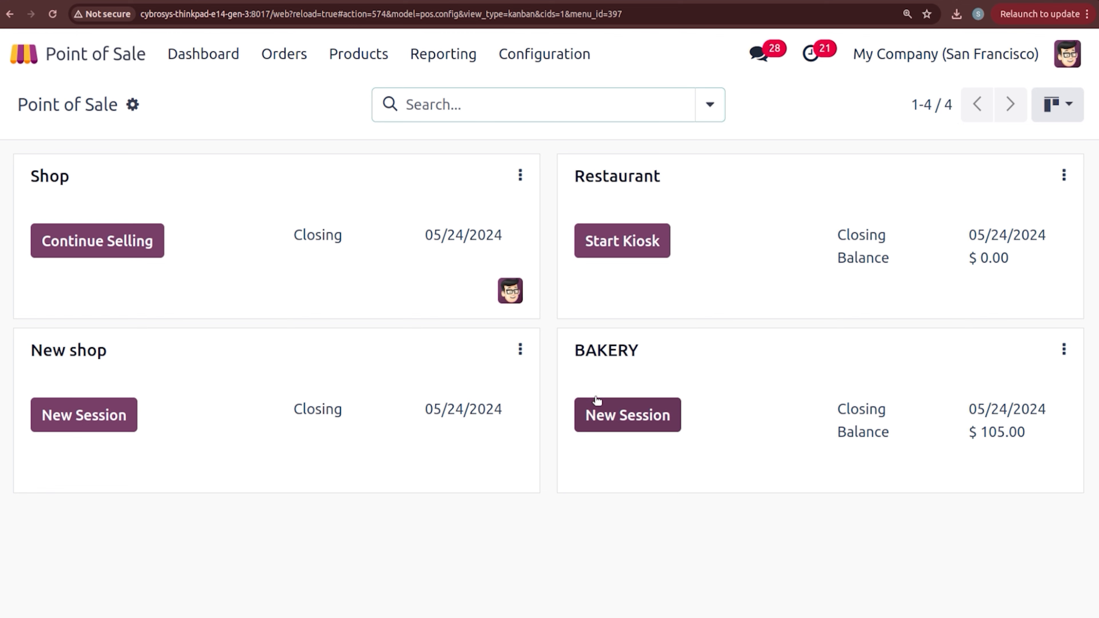
click(622, 417)
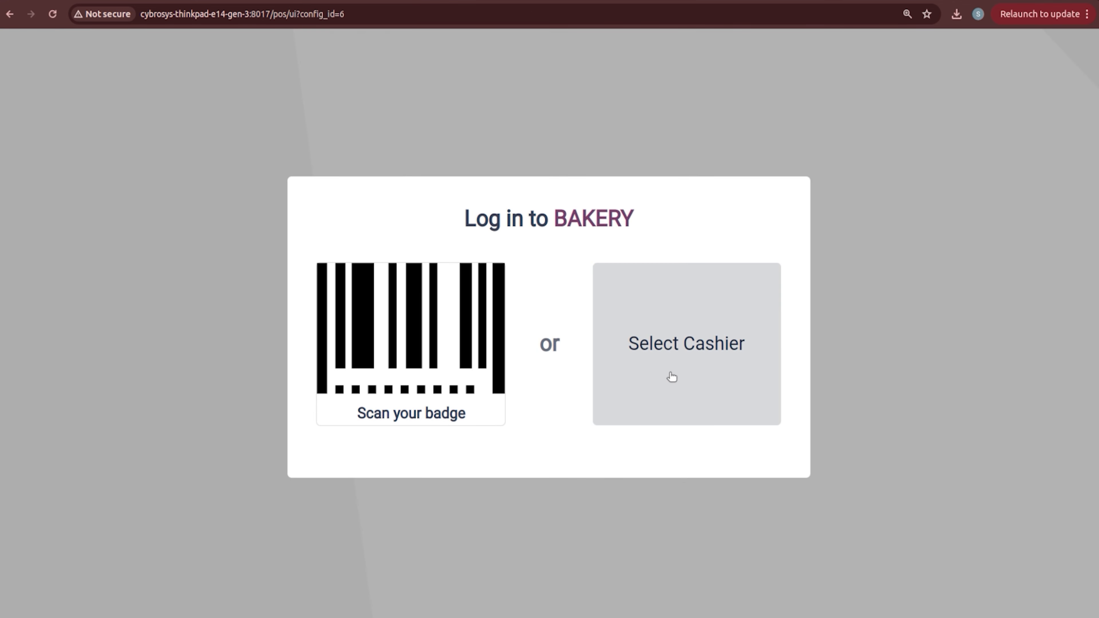
Step: Log in as the demo cashier with the password and open the session with empty opening cash
click(672, 377)
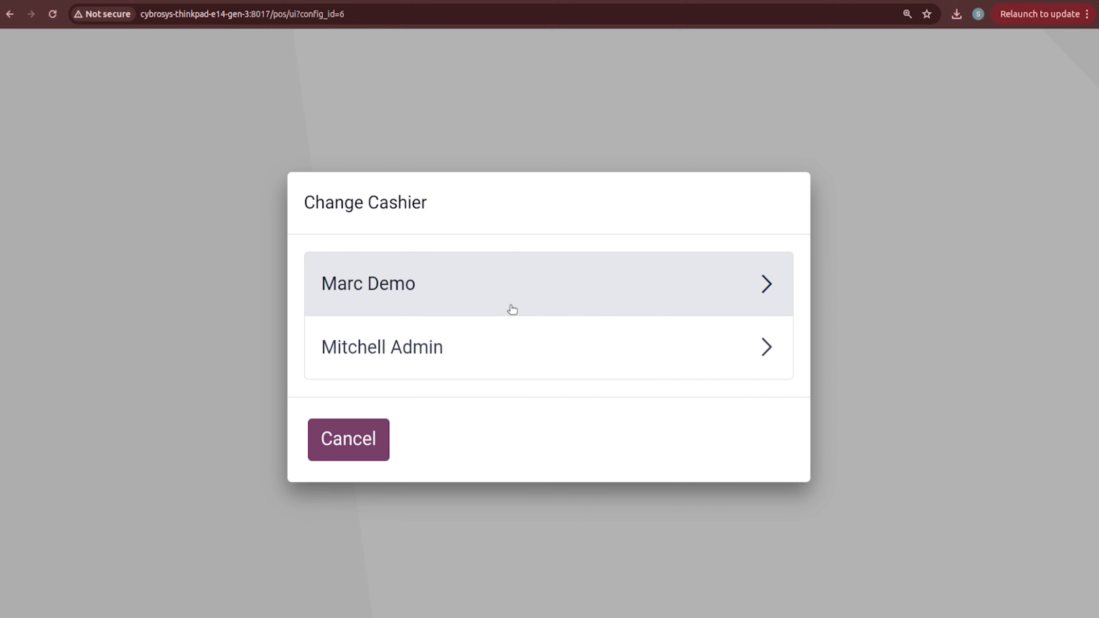
click(512, 309)
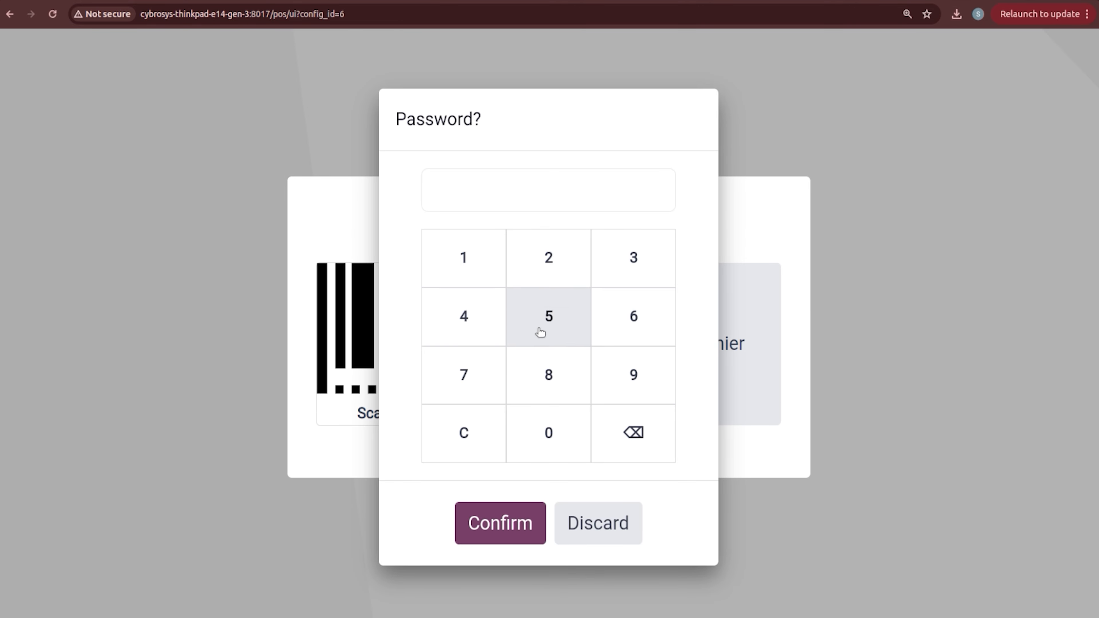
click(558, 432)
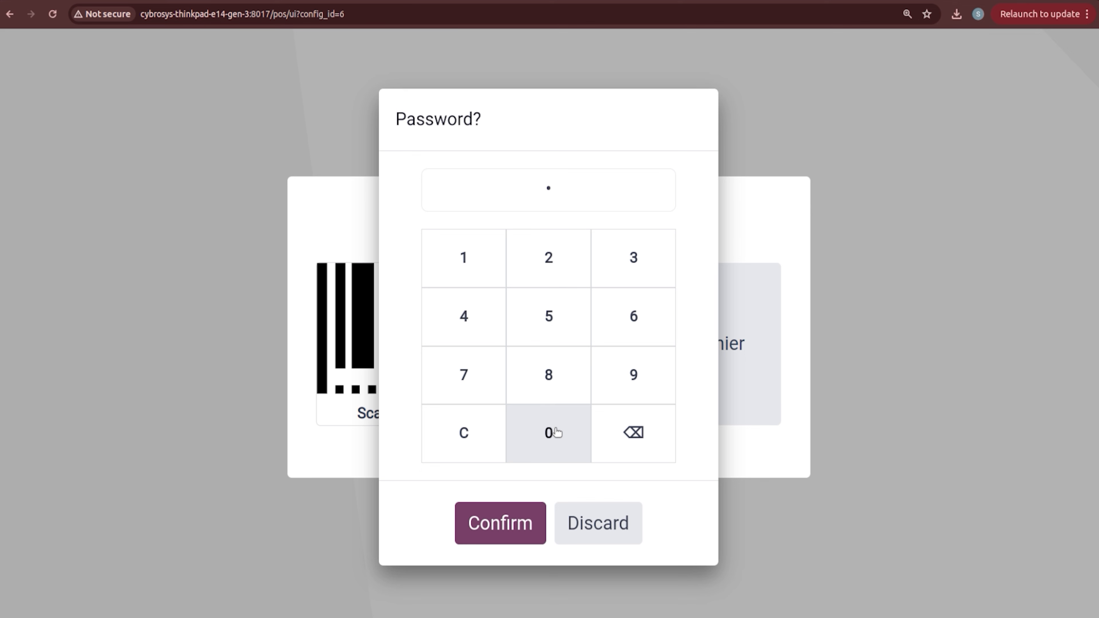
click(558, 432)
click(557, 432)
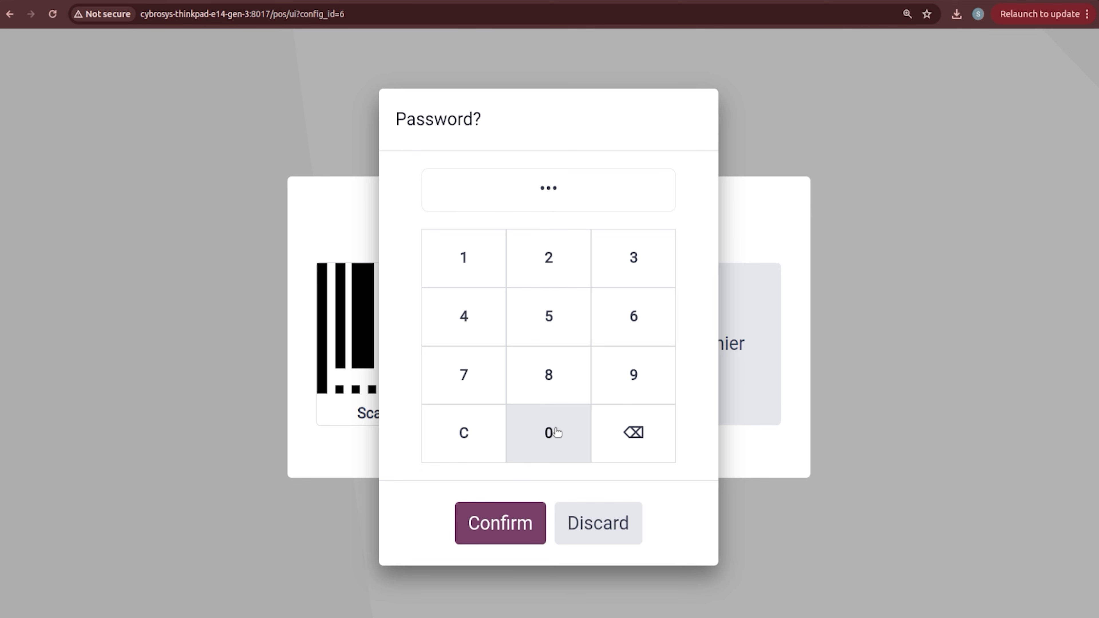
click(512, 519)
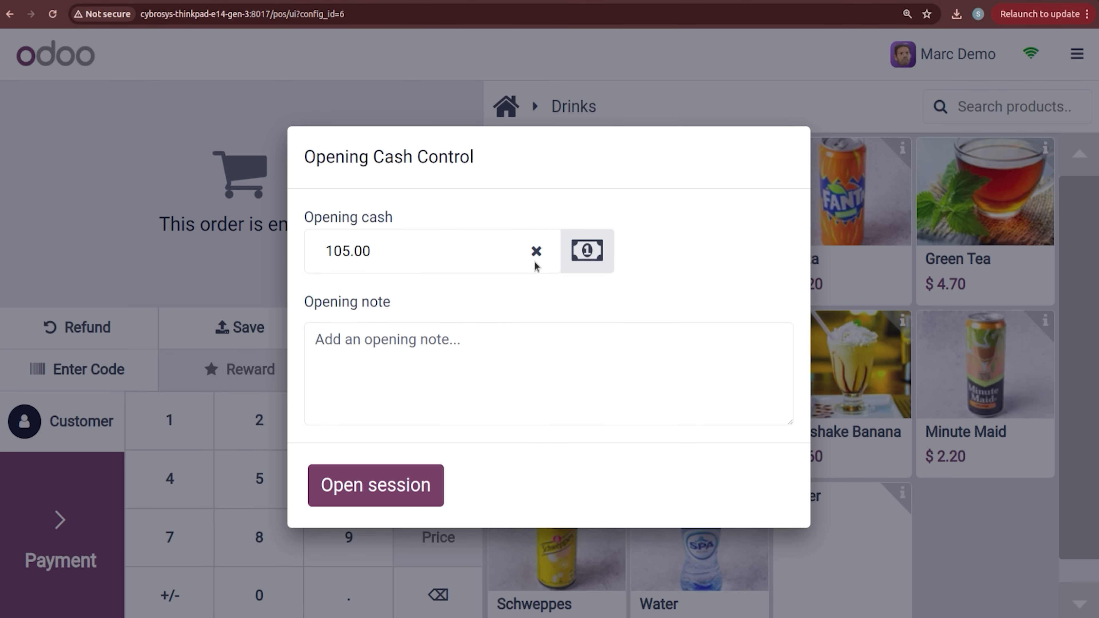
click(537, 252)
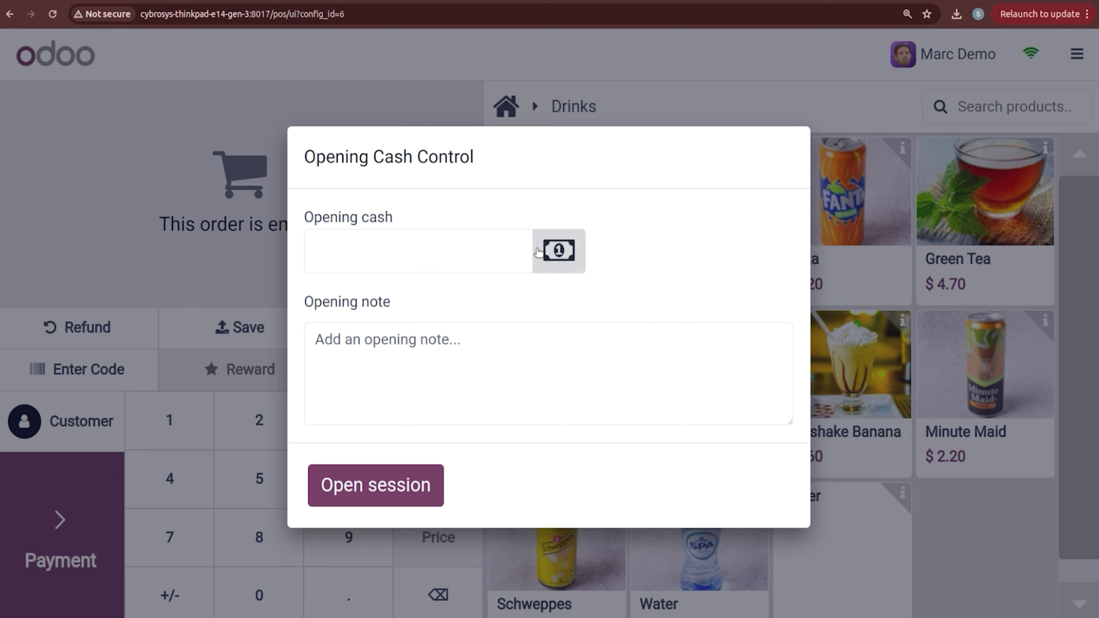
click(353, 481)
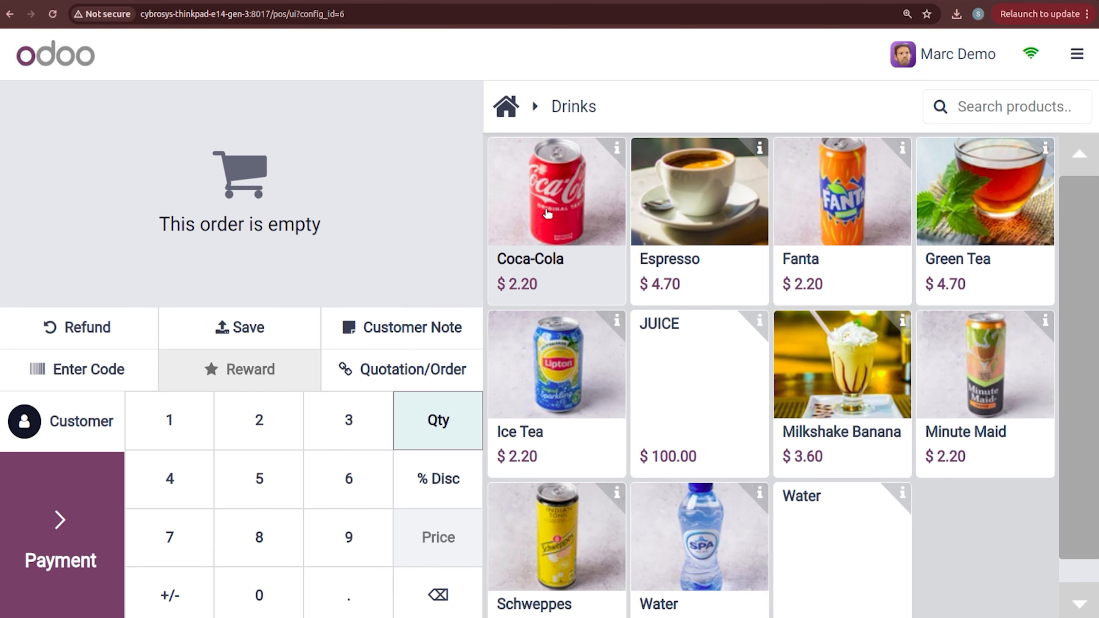
Step: Add three Coca-Cola to the order and switch the active cashier to the administrator
triple_click(547, 213)
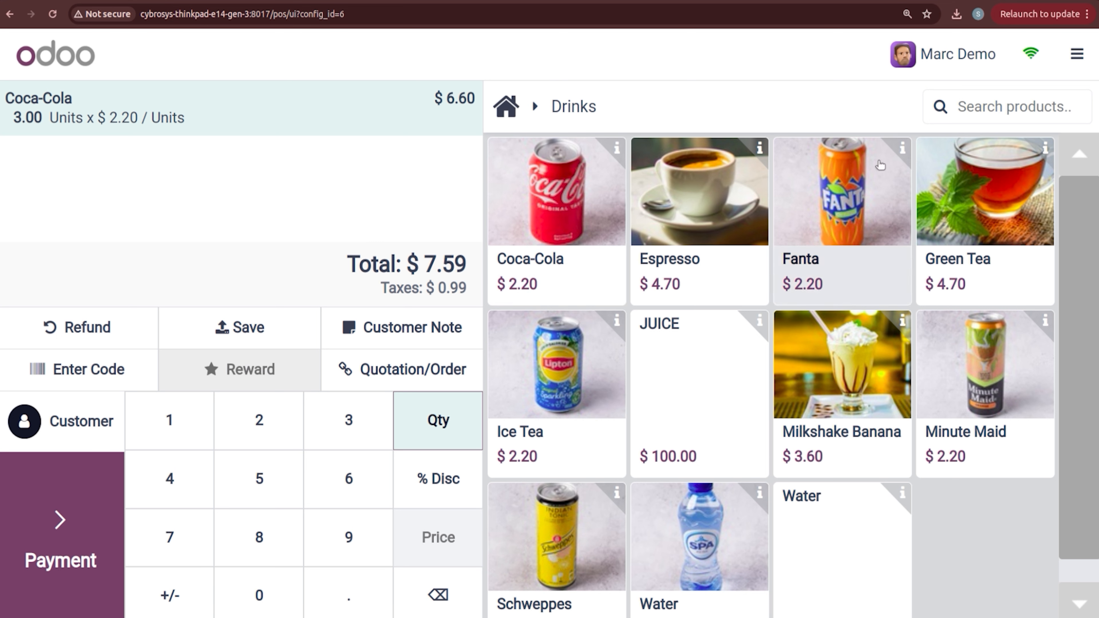
click(931, 67)
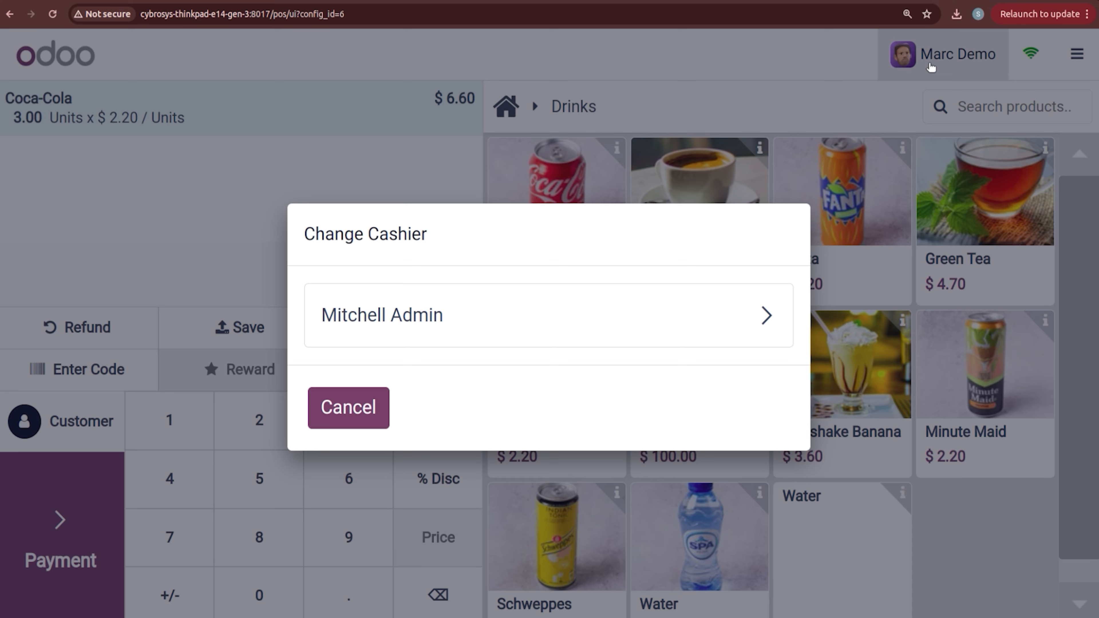
click(584, 313)
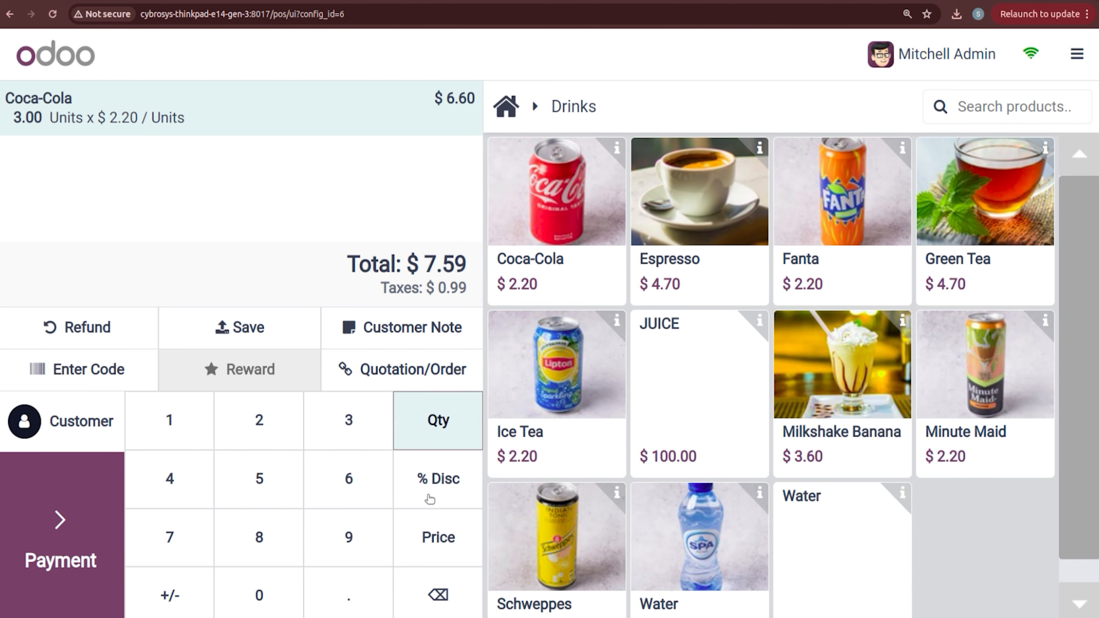
Step: Delete the Coca-Cola line using Price mode and backspace, leaving the order empty
click(432, 527)
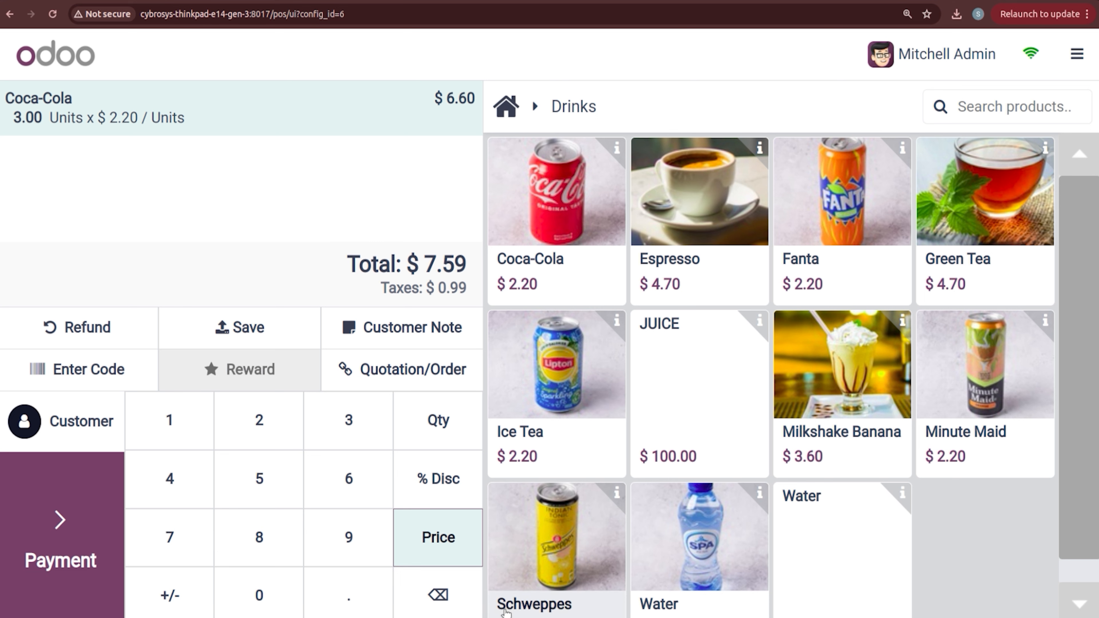
click(437, 597)
click(437, 597)
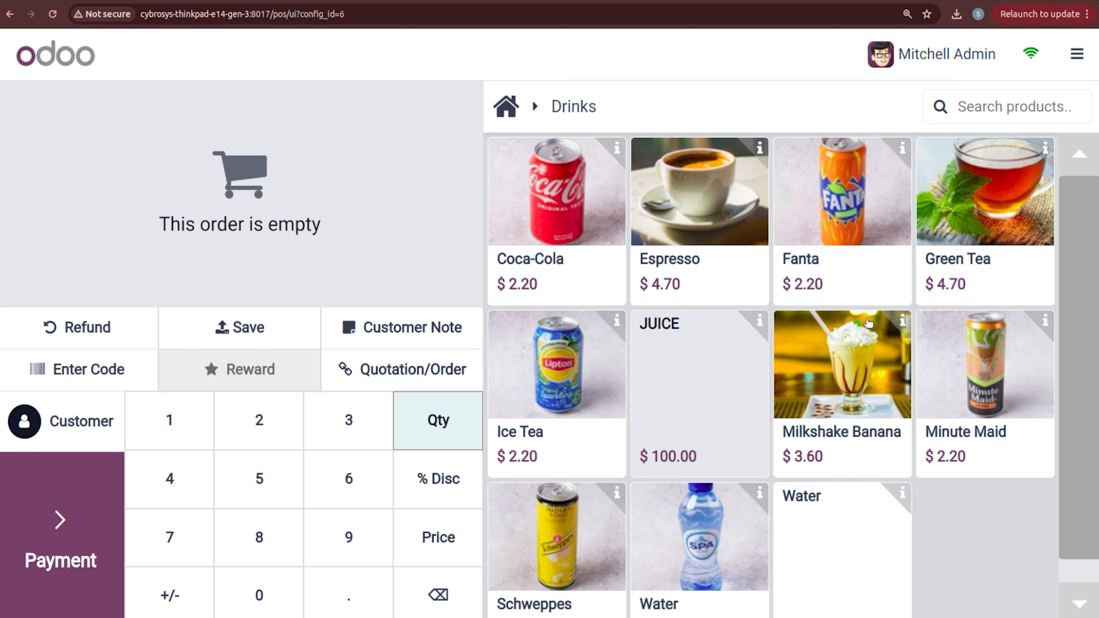
Step: Add one Water at $100.00 from the Drinks grid, making the order total $115.00
scroll(770, 372, down, 1)
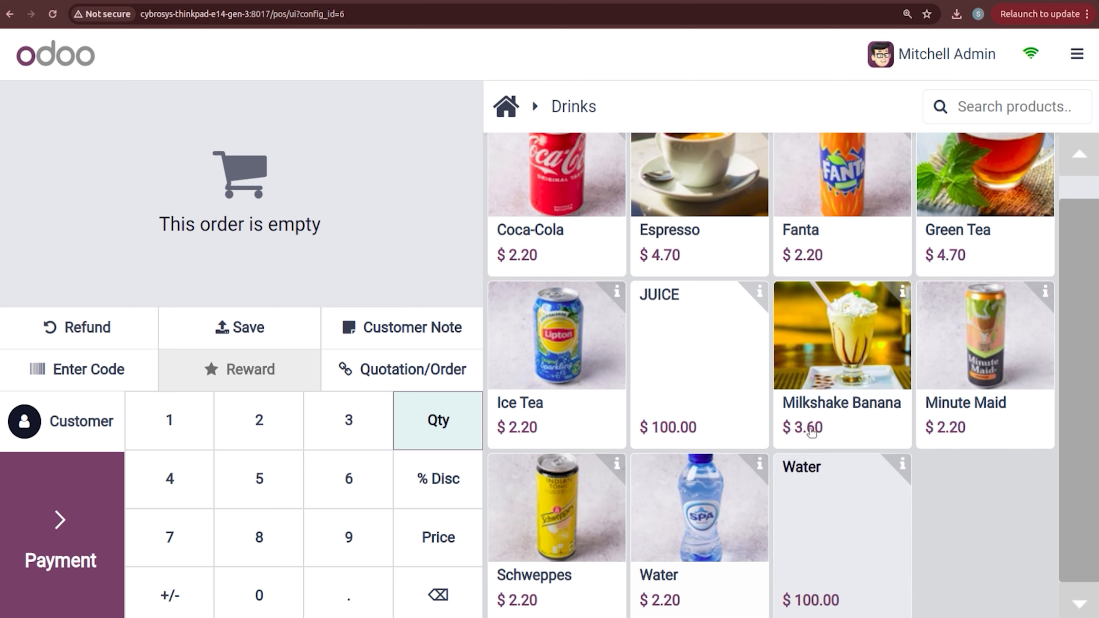
click(824, 527)
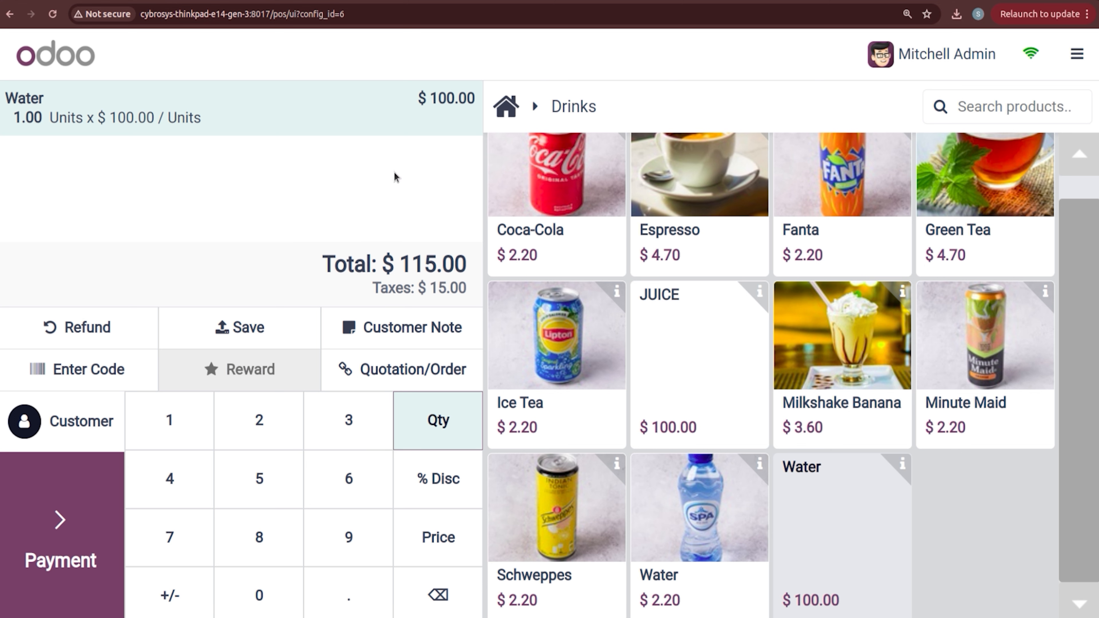
Step: Close the current BAKERY session and return to the backend
click(1077, 55)
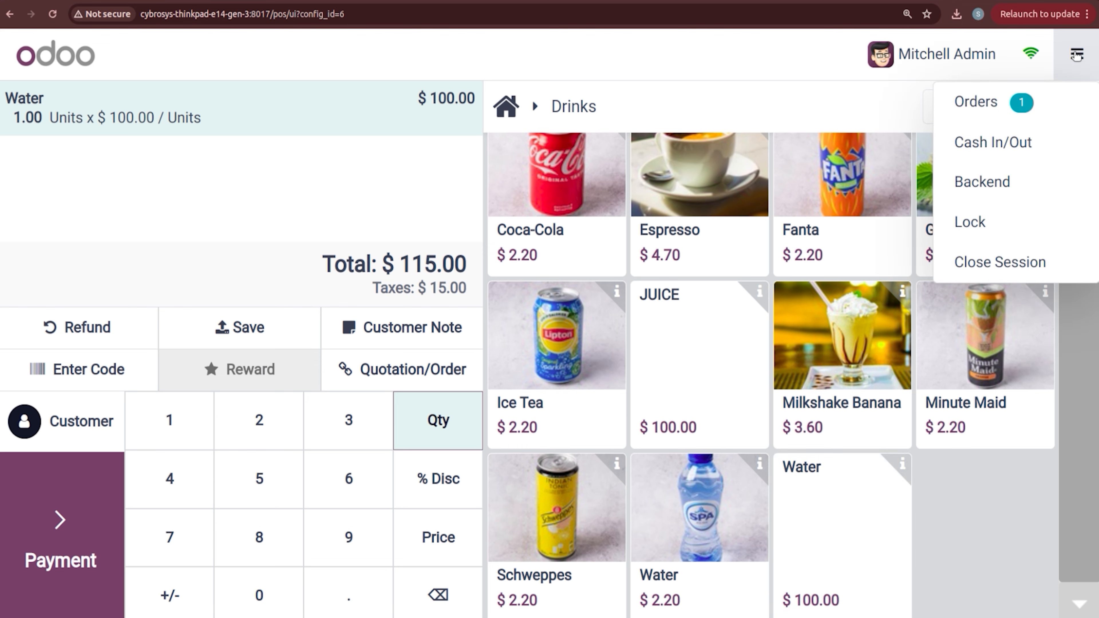
click(1003, 258)
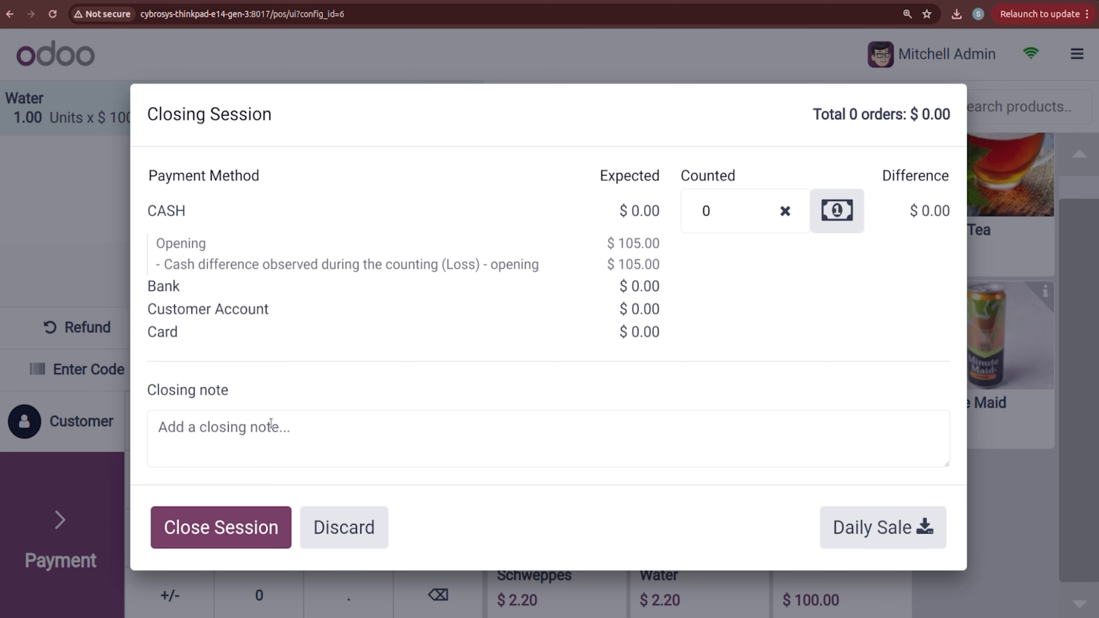
click(229, 527)
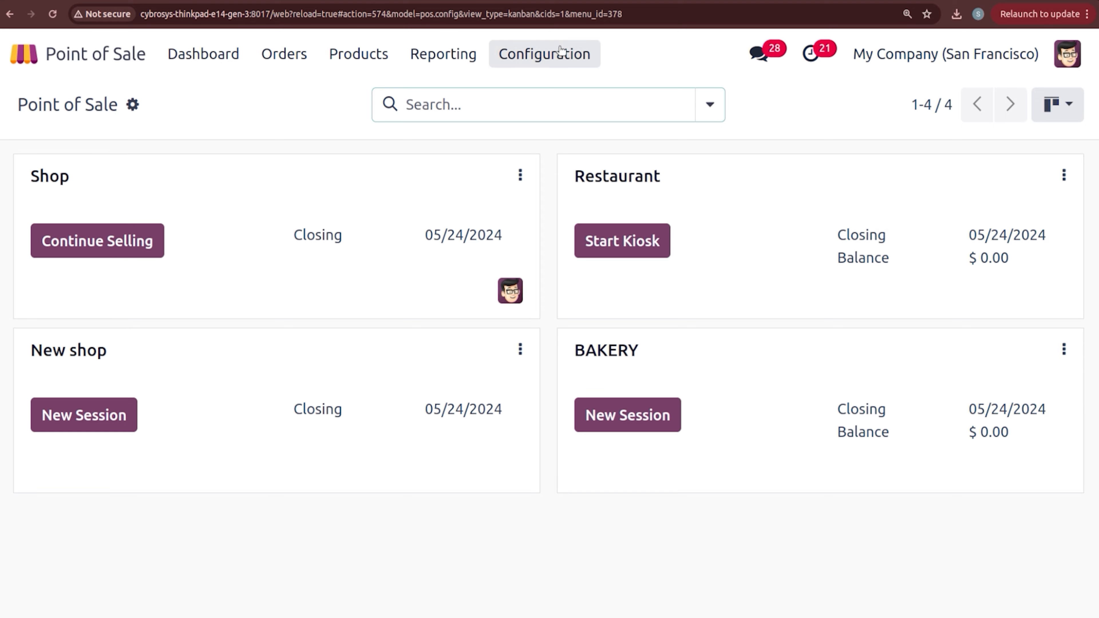
Step: Set receipt product prices to tax-included, save, and start a new BAKERY session
click(543, 53)
click(569, 98)
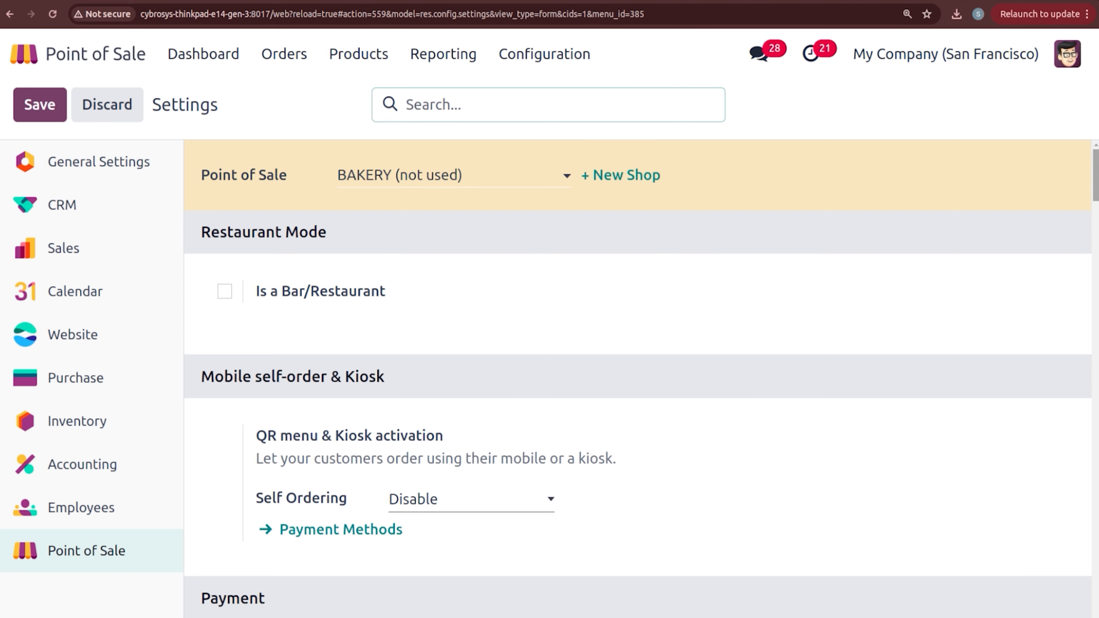
drag(1095, 170, 1097, 421)
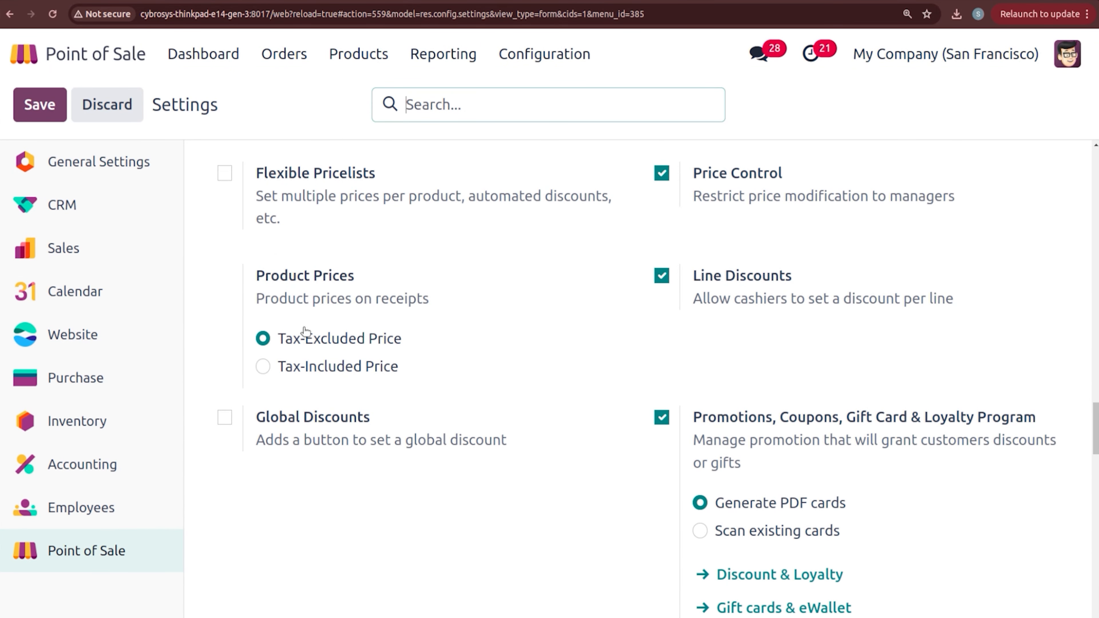
click(263, 367)
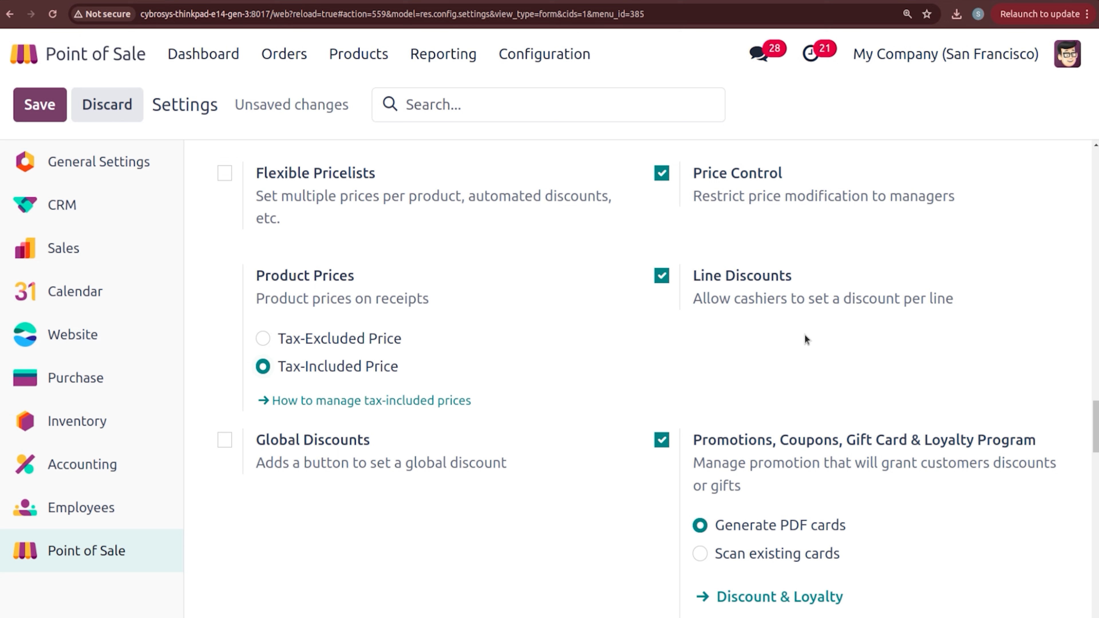
click(45, 109)
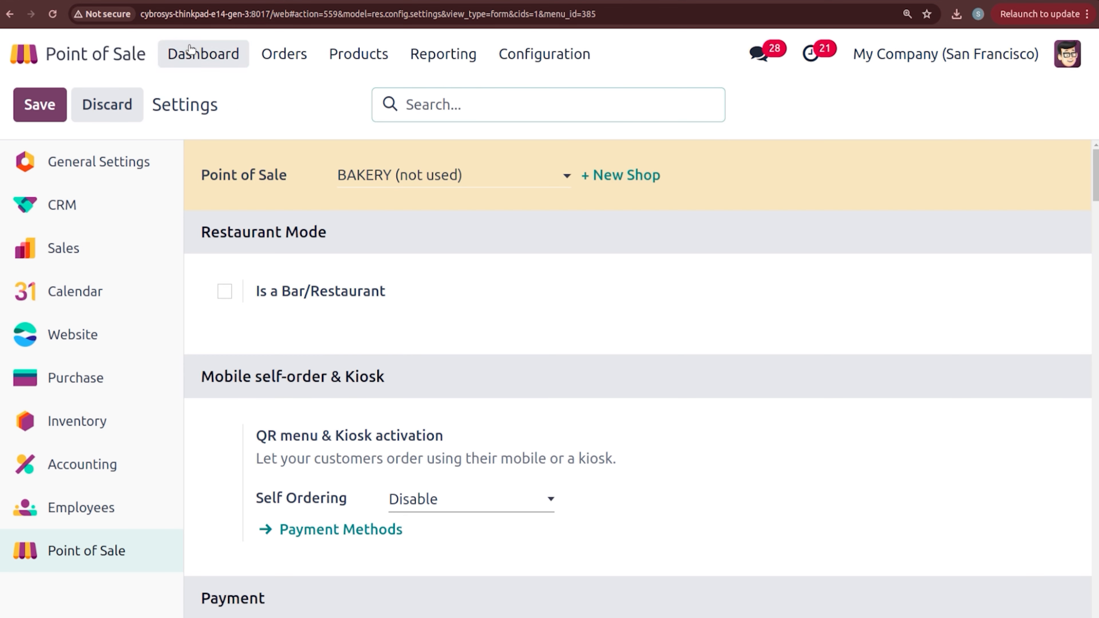
click(203, 52)
click(622, 401)
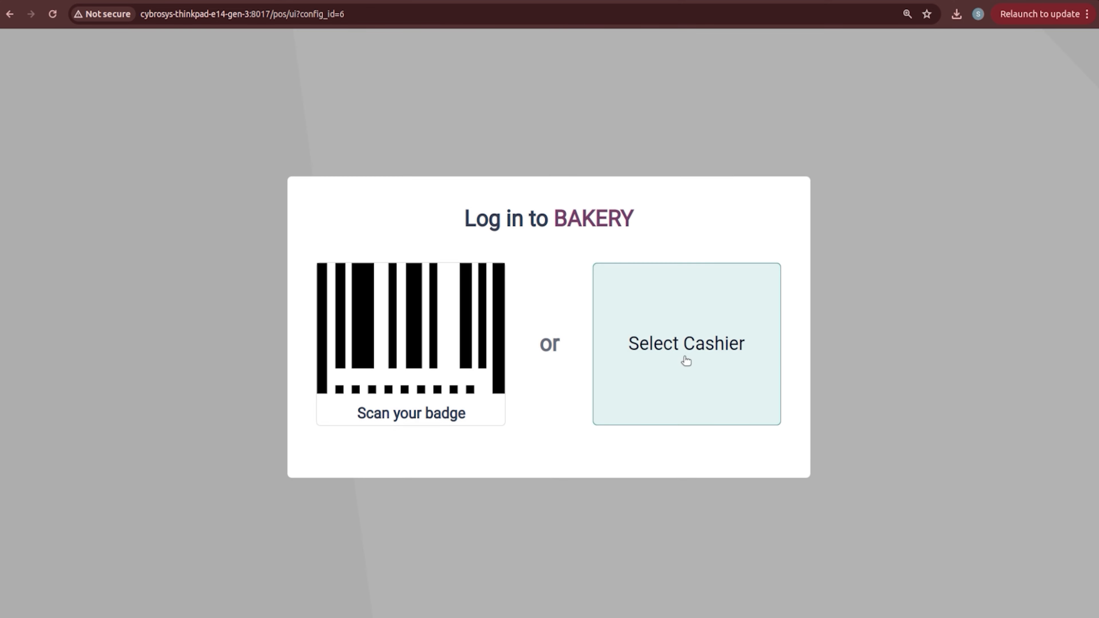
Step: Log in as the administrator and open BAKERY with the opening cash cleared
click(684, 360)
click(577, 350)
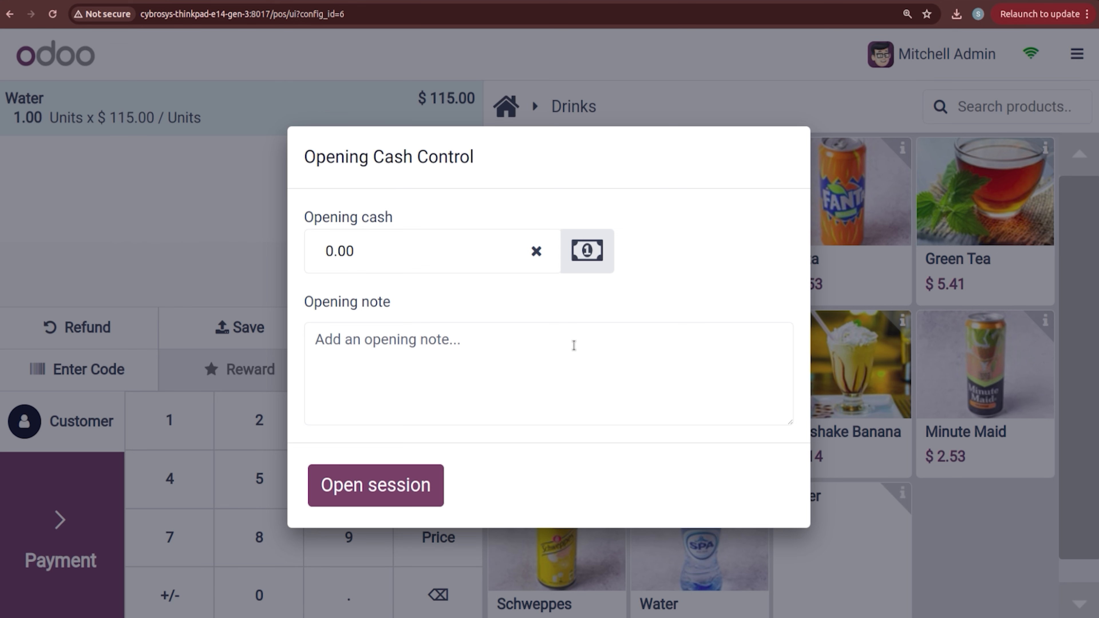
click(535, 252)
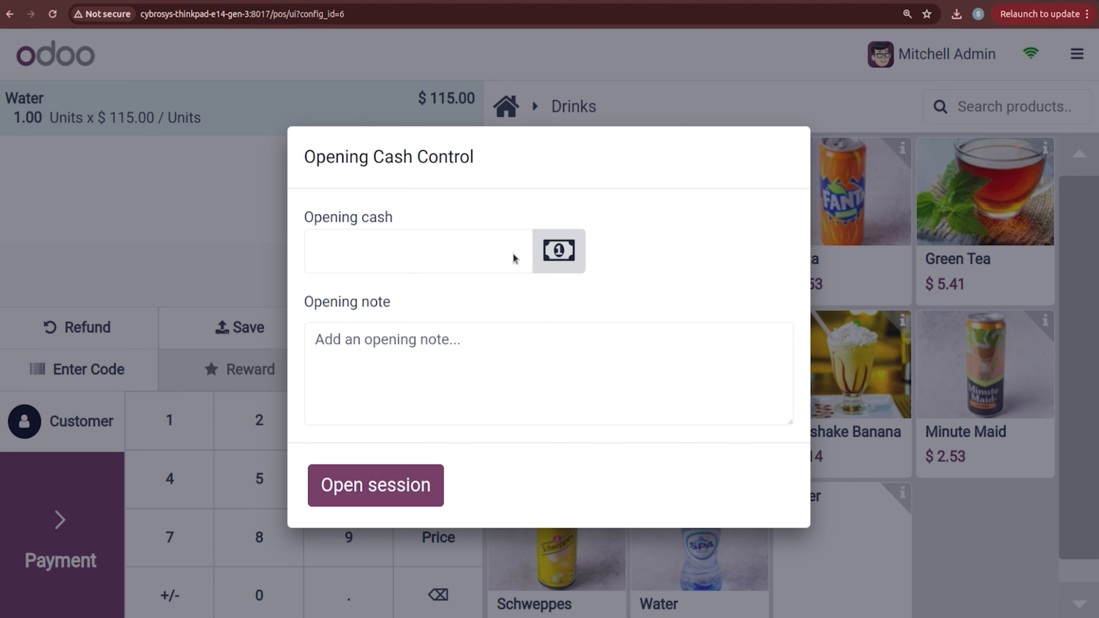
click(402, 497)
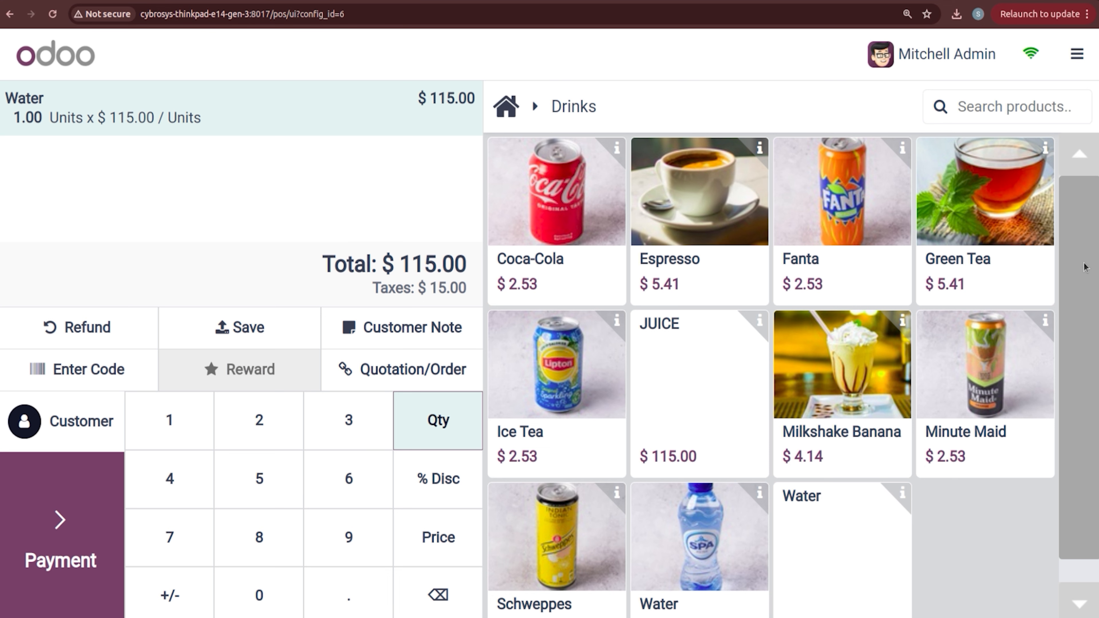
scroll(1091, 295, down, 1)
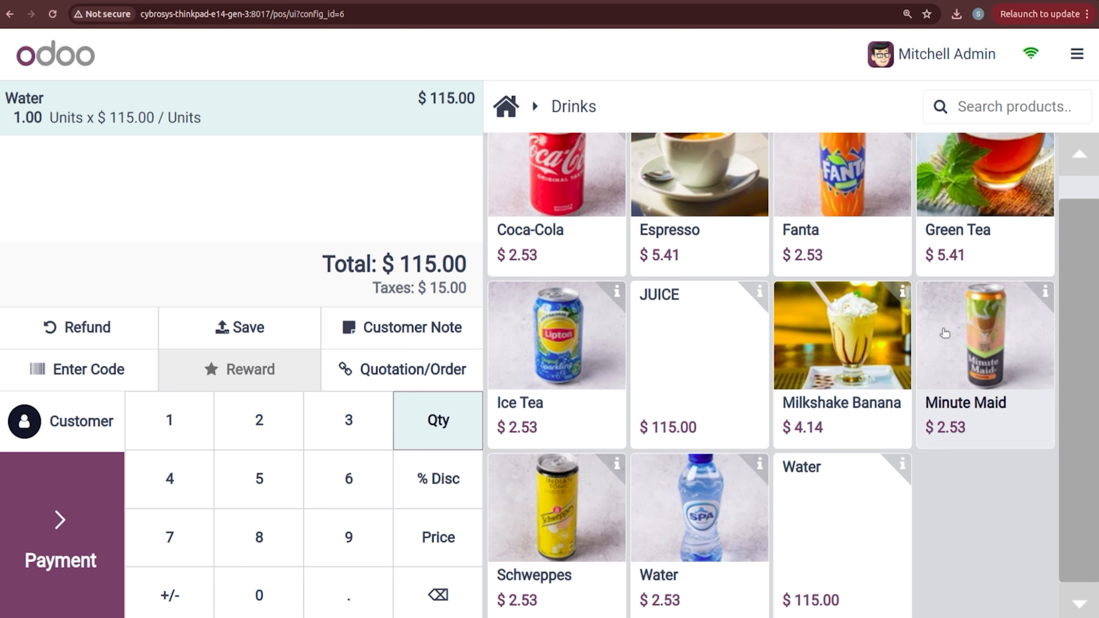
scroll(1093, 212, up, 1)
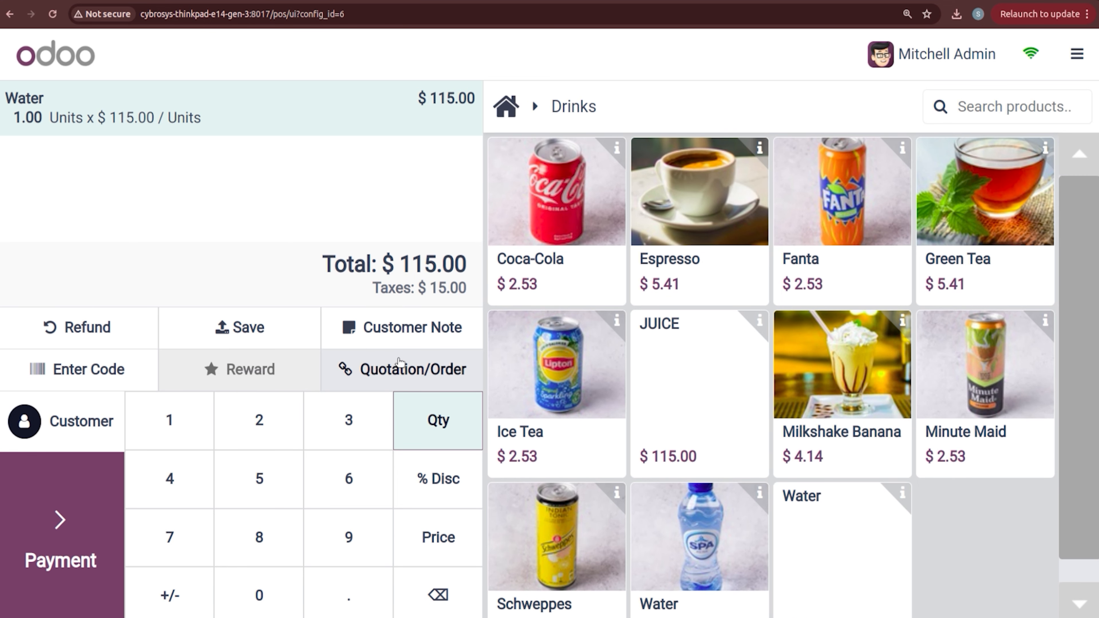
Step: Give the Water line a 10% discount
click(422, 478)
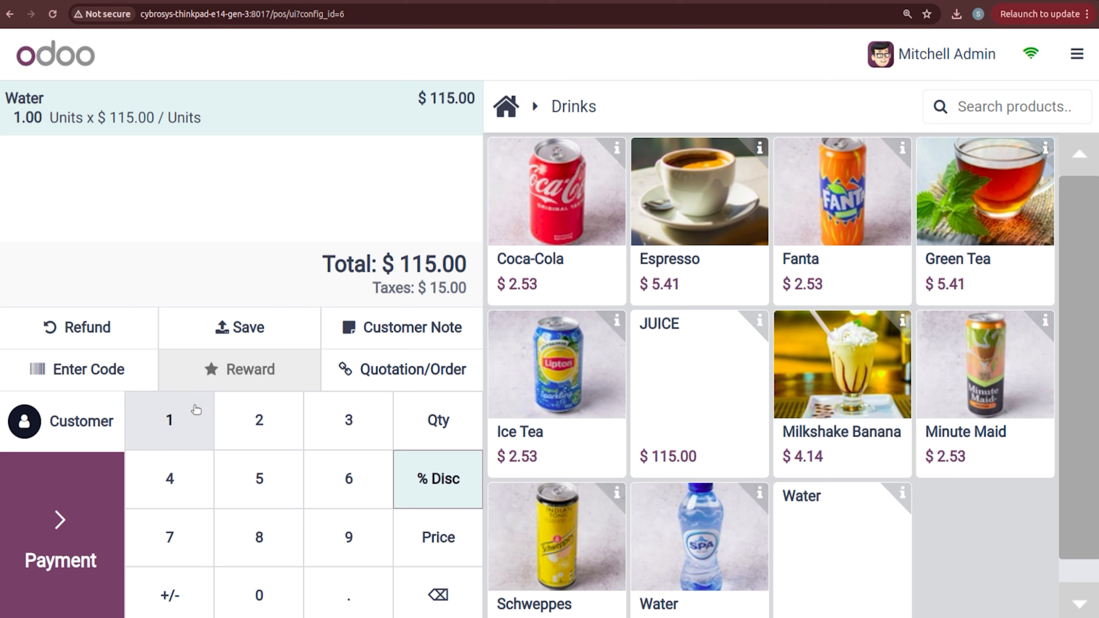
click(195, 416)
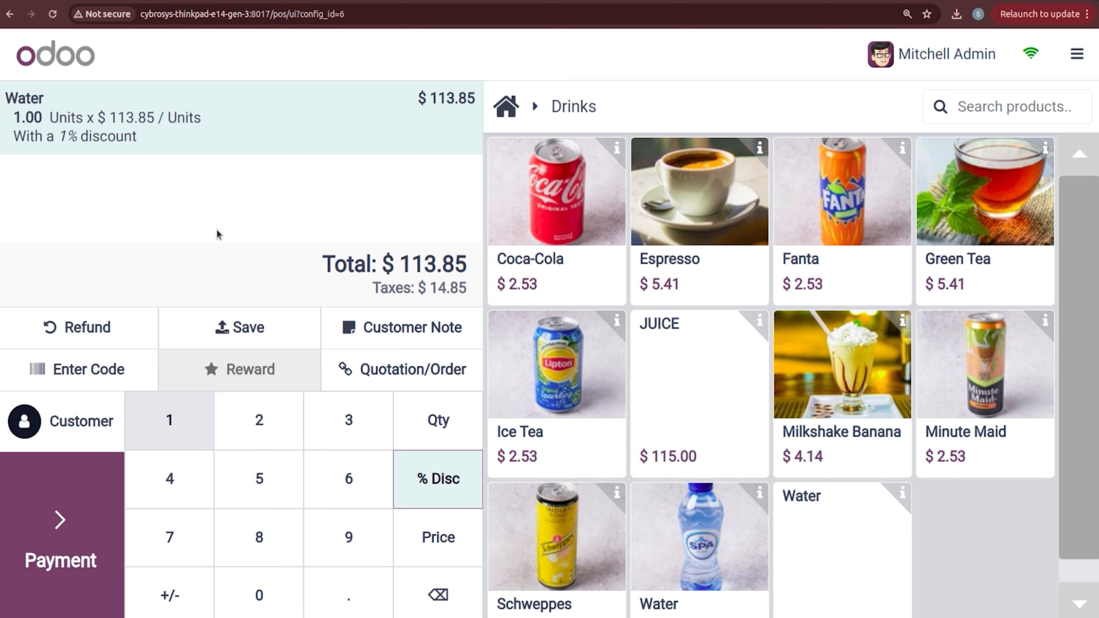
click(442, 581)
click(166, 419)
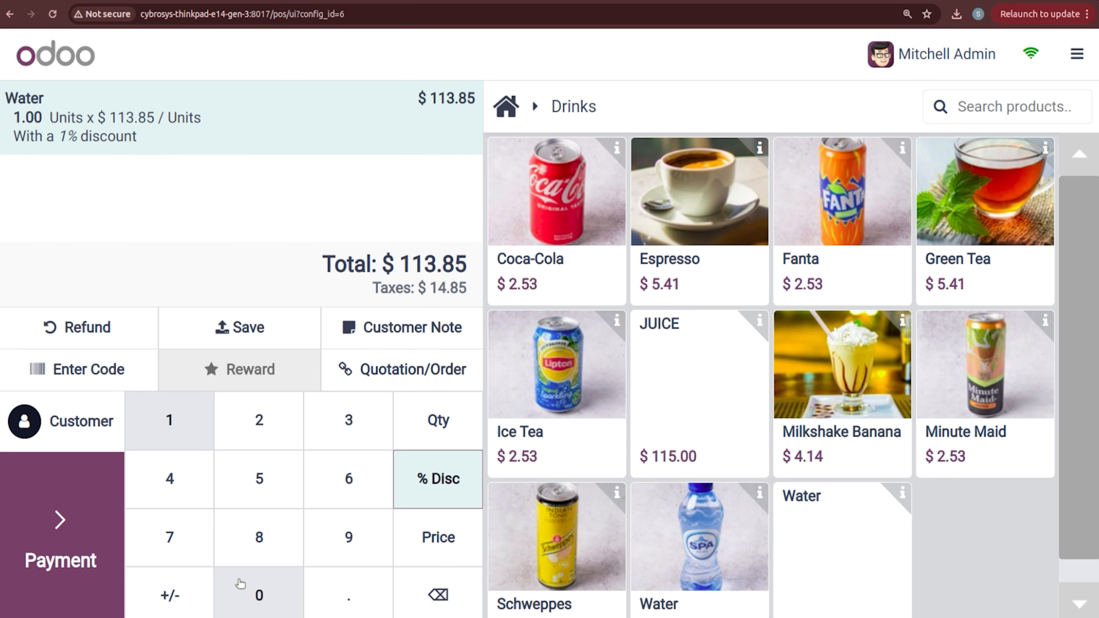
click(252, 598)
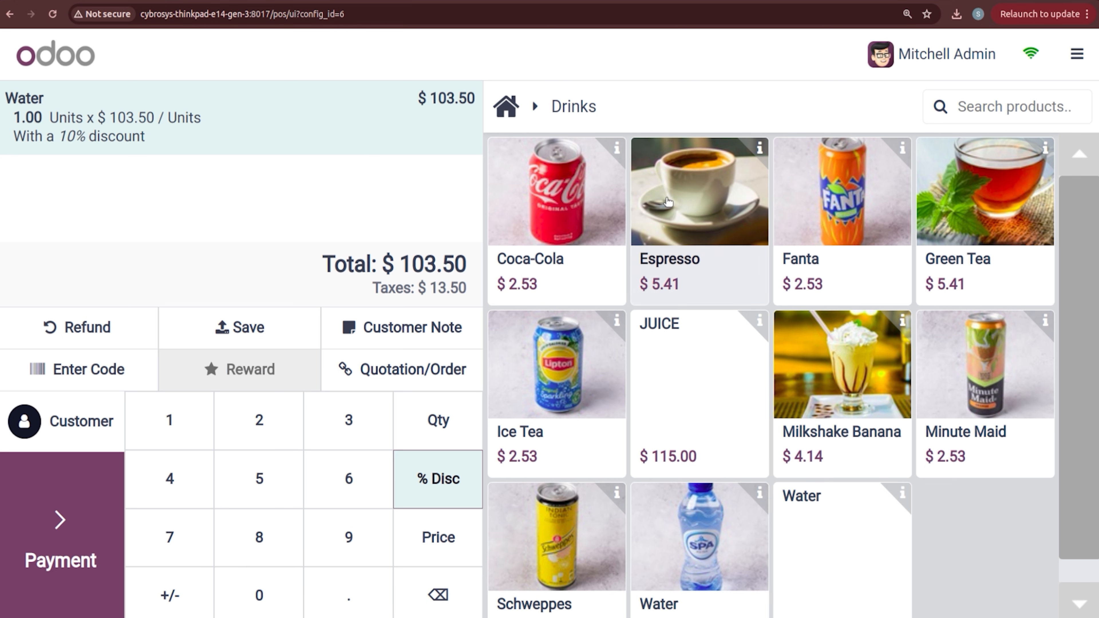
Step: Add Almond with a 5% discount and take the $212.75 order to payment
click(507, 107)
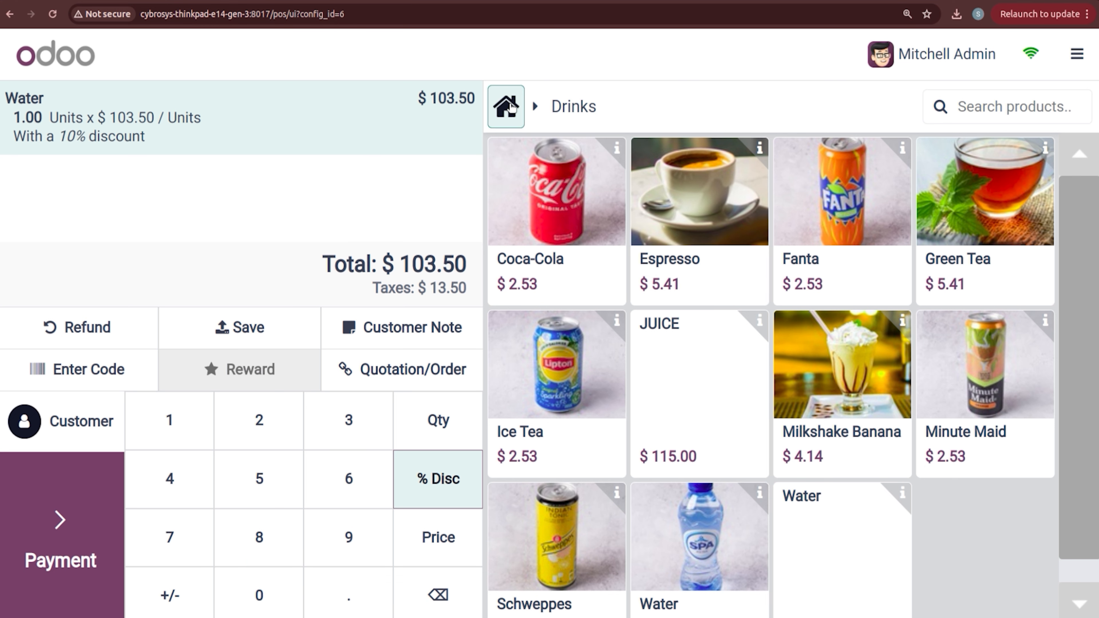
click(582, 205)
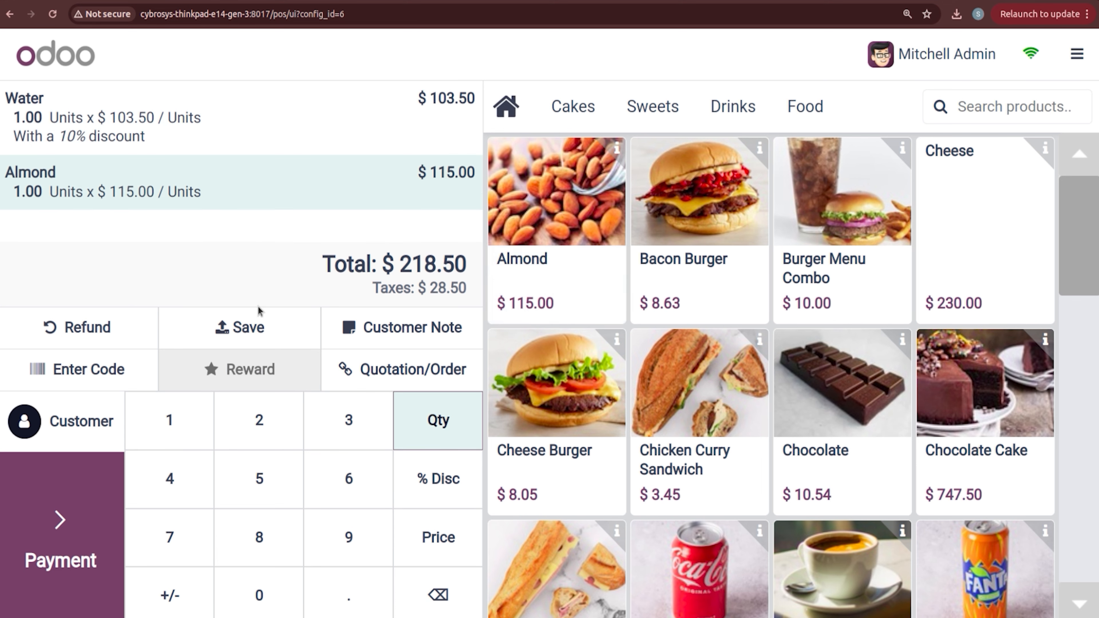
click(414, 503)
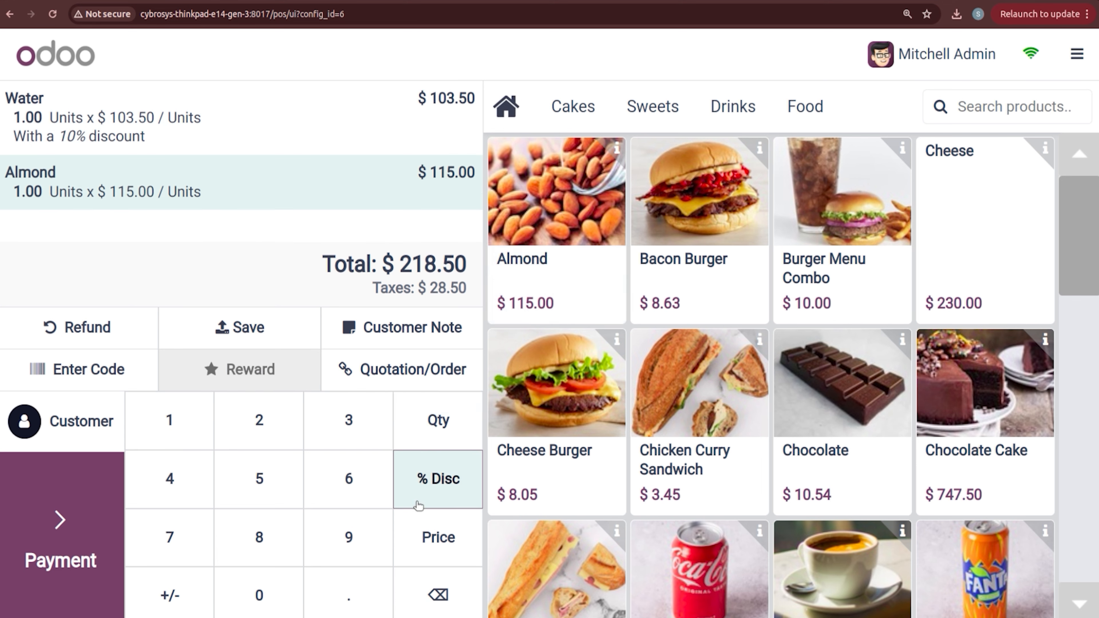
click(283, 491)
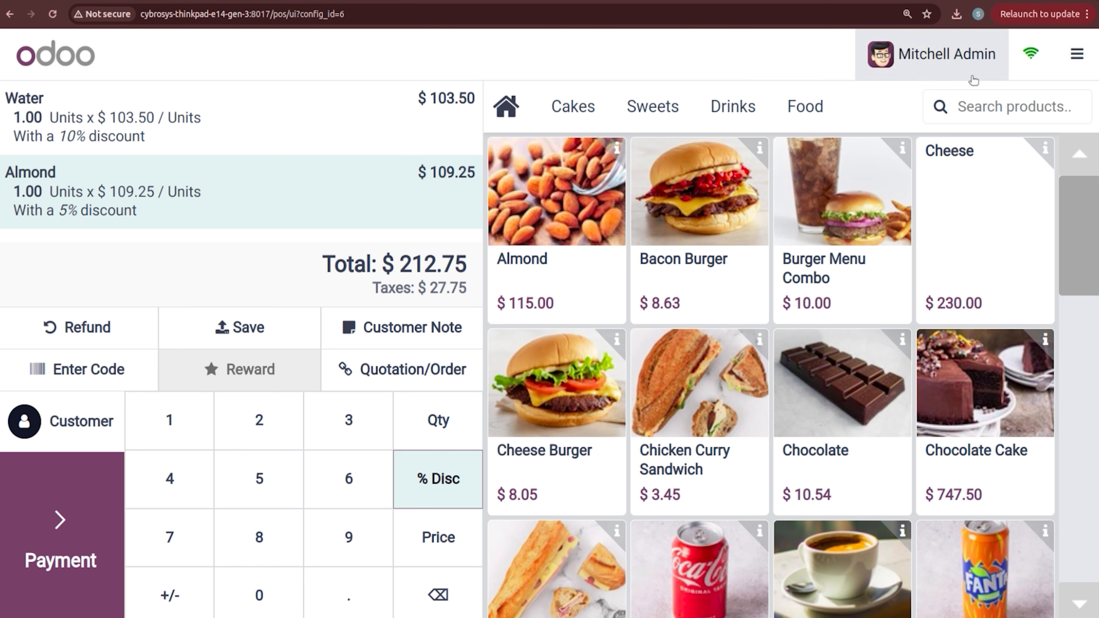
click(71, 504)
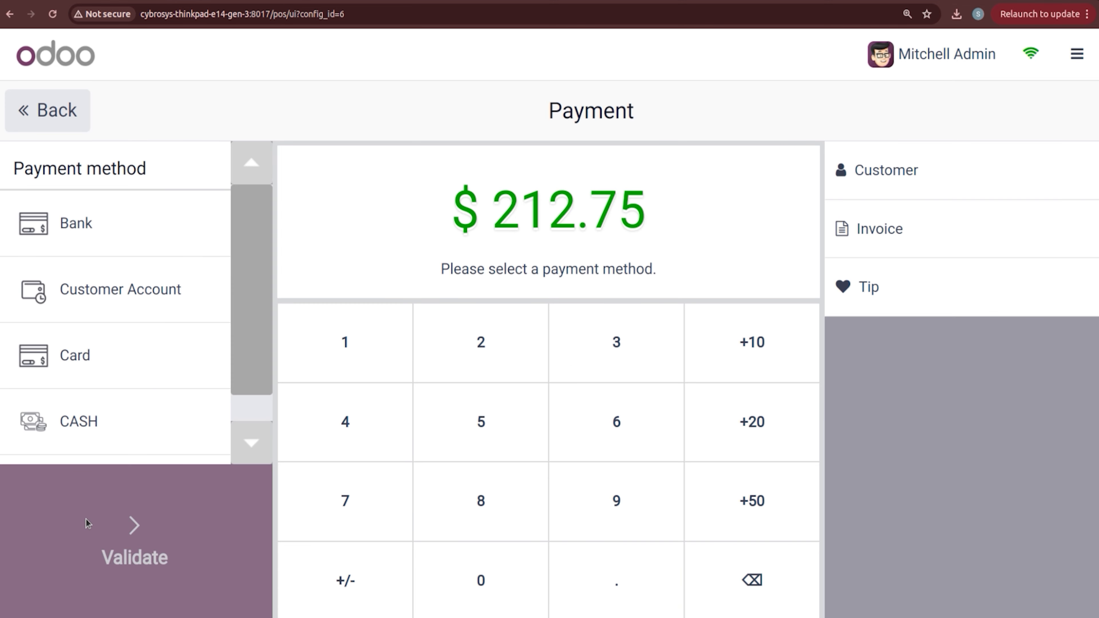
Step: Pay the full amount by Bank, close the session, and open the Pricelists list
click(59, 221)
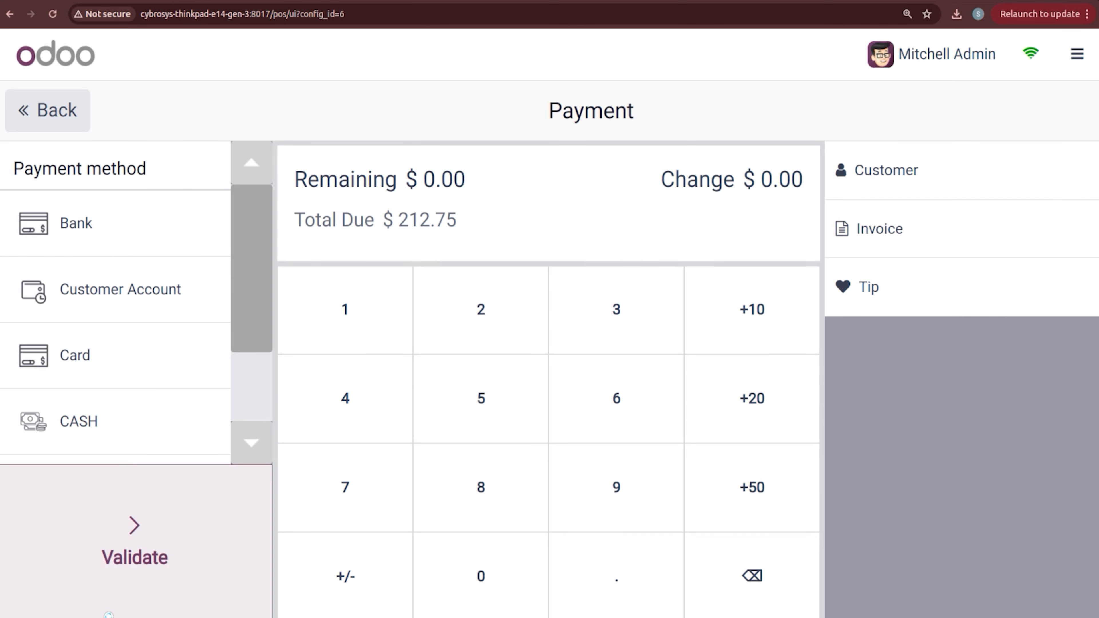
click(108, 615)
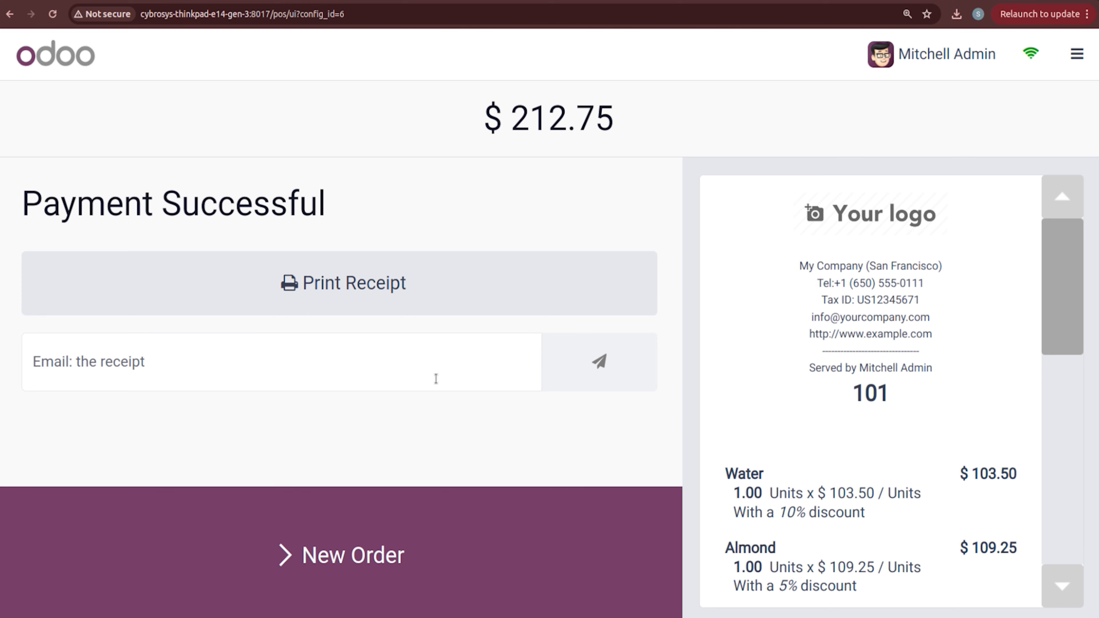
click(1078, 54)
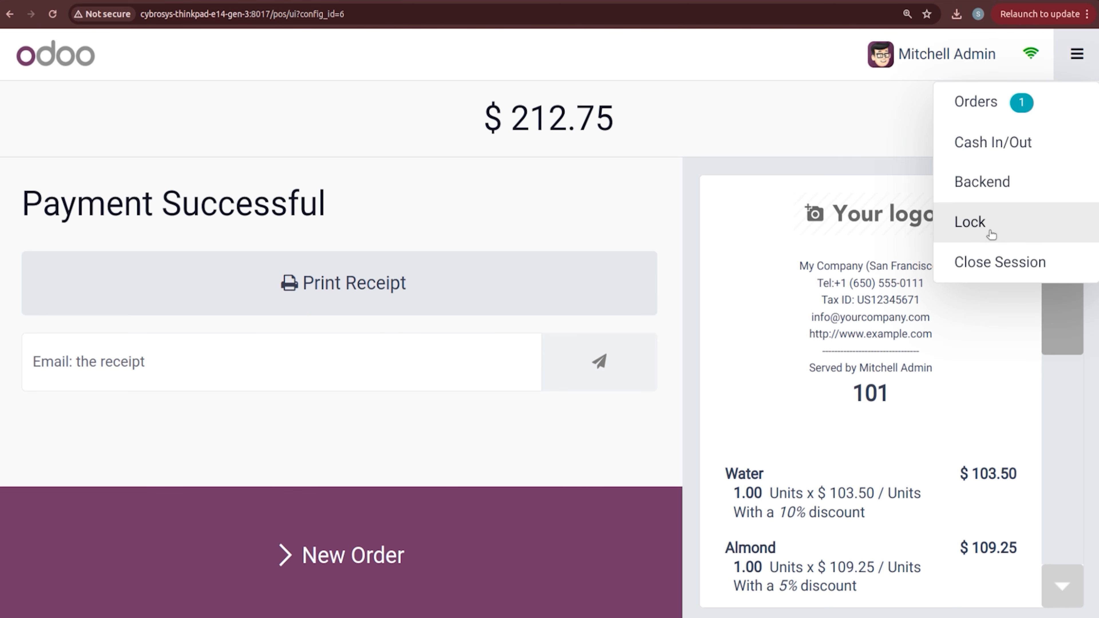
click(995, 260)
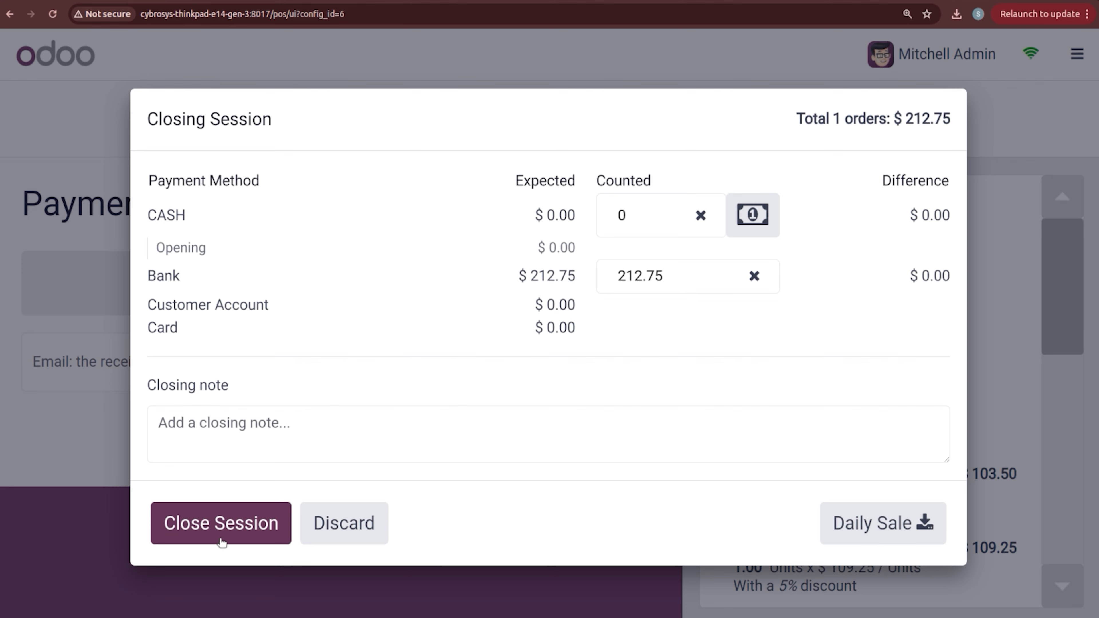
click(221, 523)
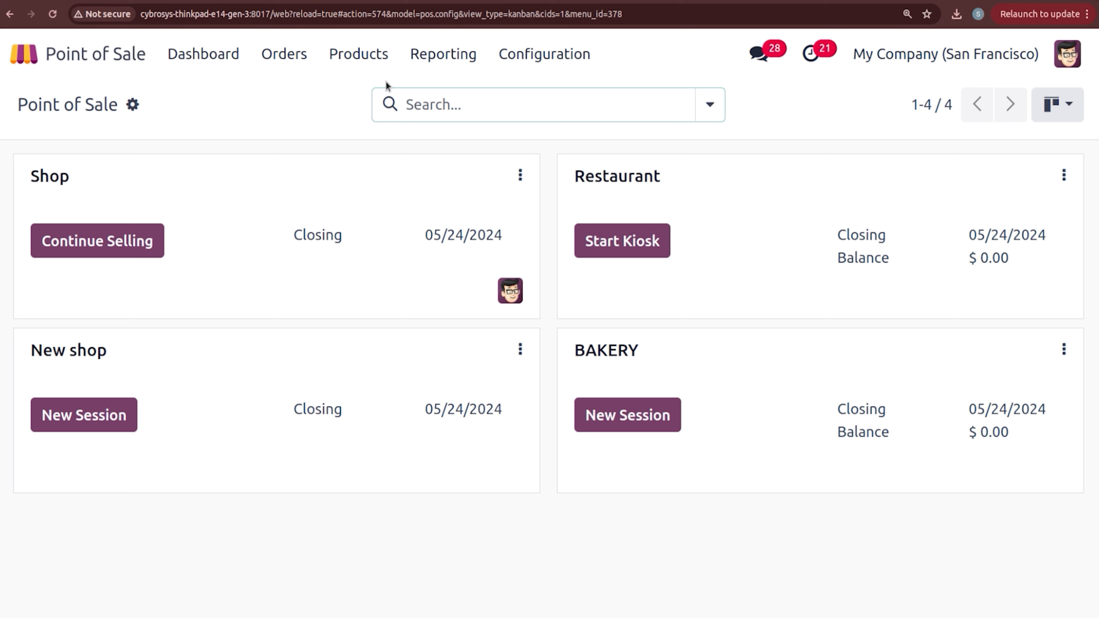
click(367, 65)
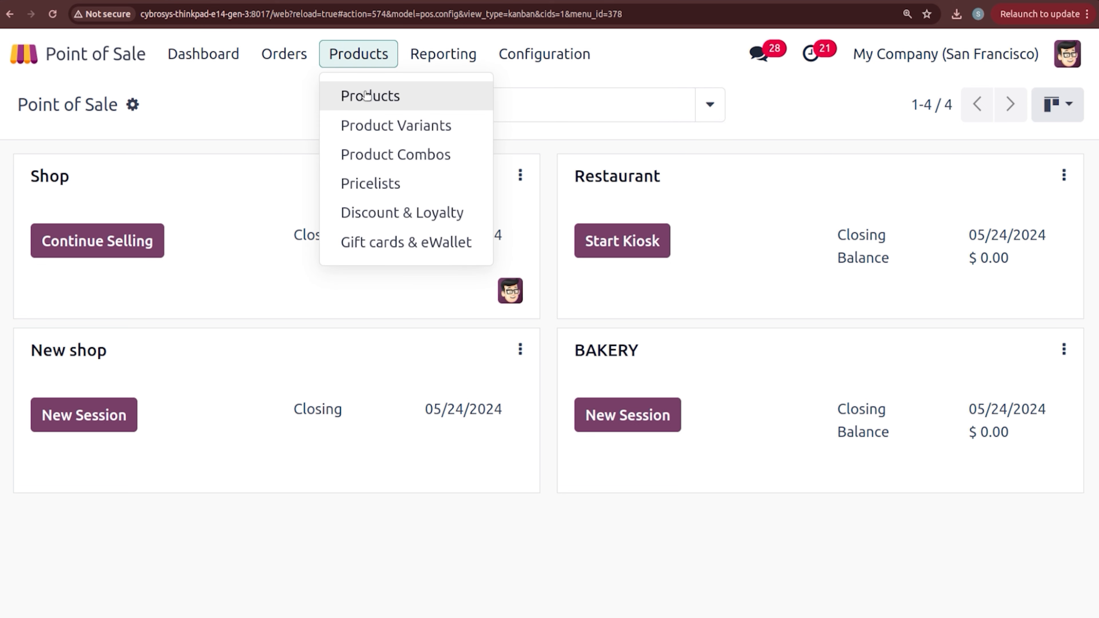
click(389, 180)
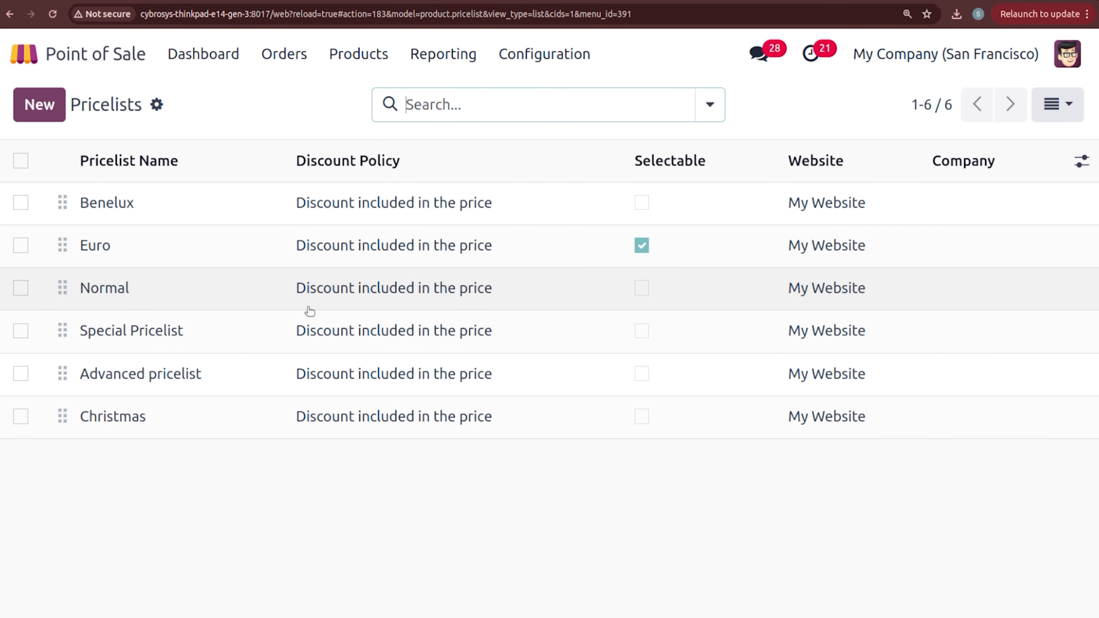
Step: Check the Normal pricelist, then open Special Pricelist's Chocolate Cake rules (444.00 from 5, 555.00 from 2)
click(191, 292)
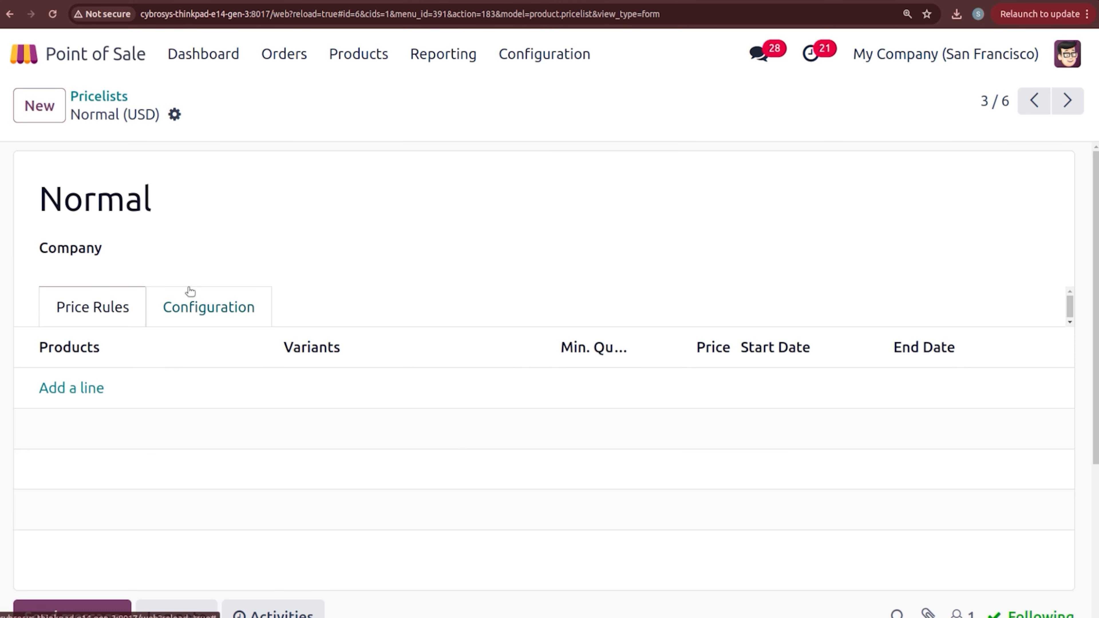
click(114, 96)
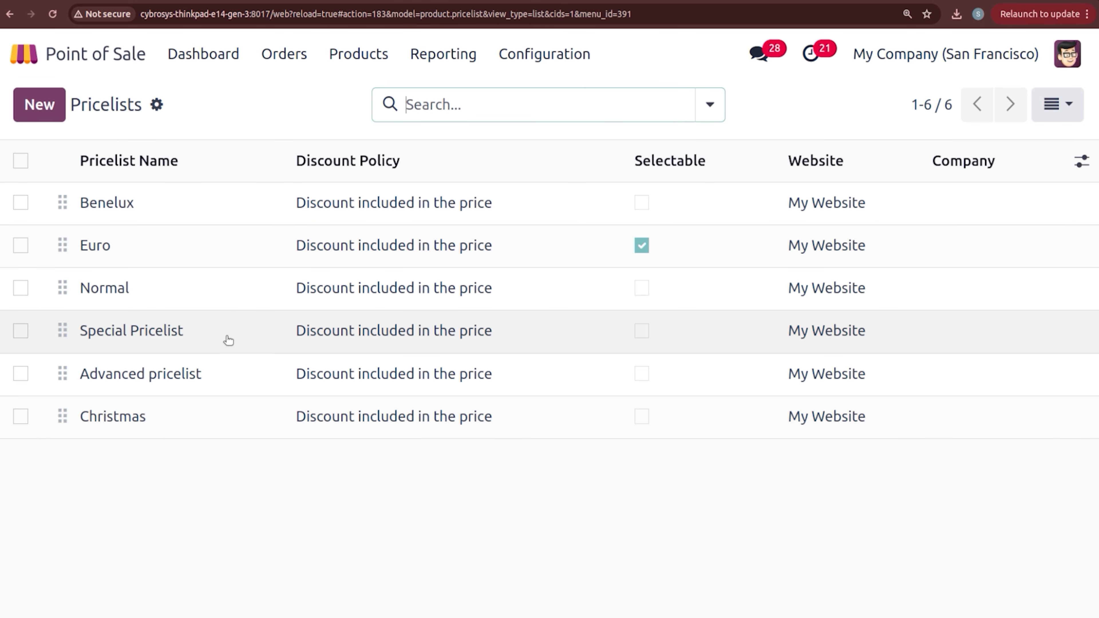
click(228, 341)
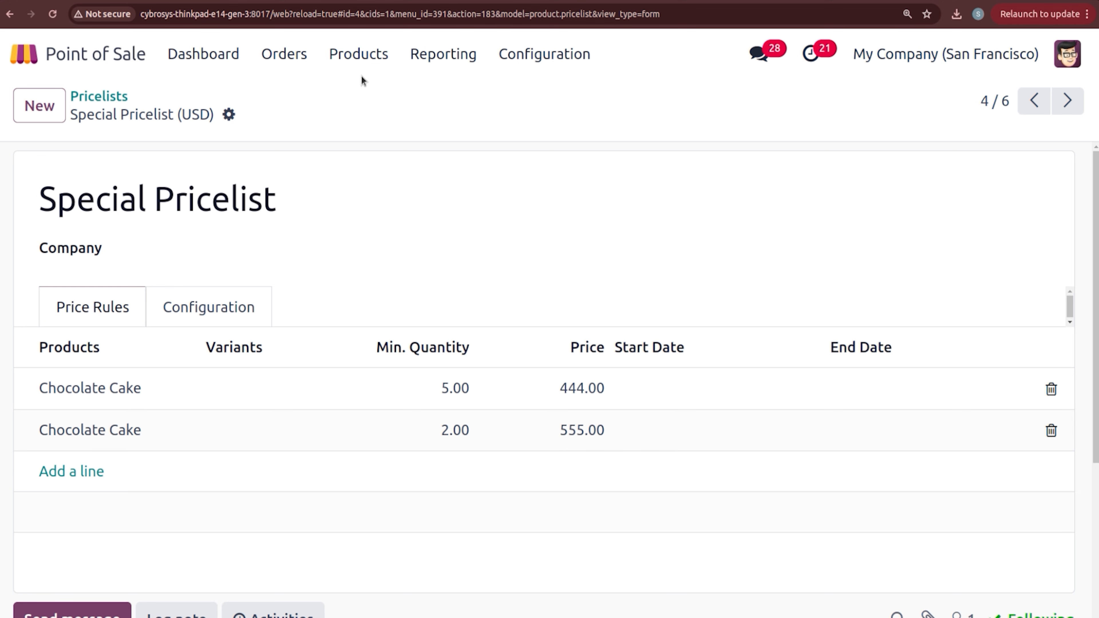
click(358, 62)
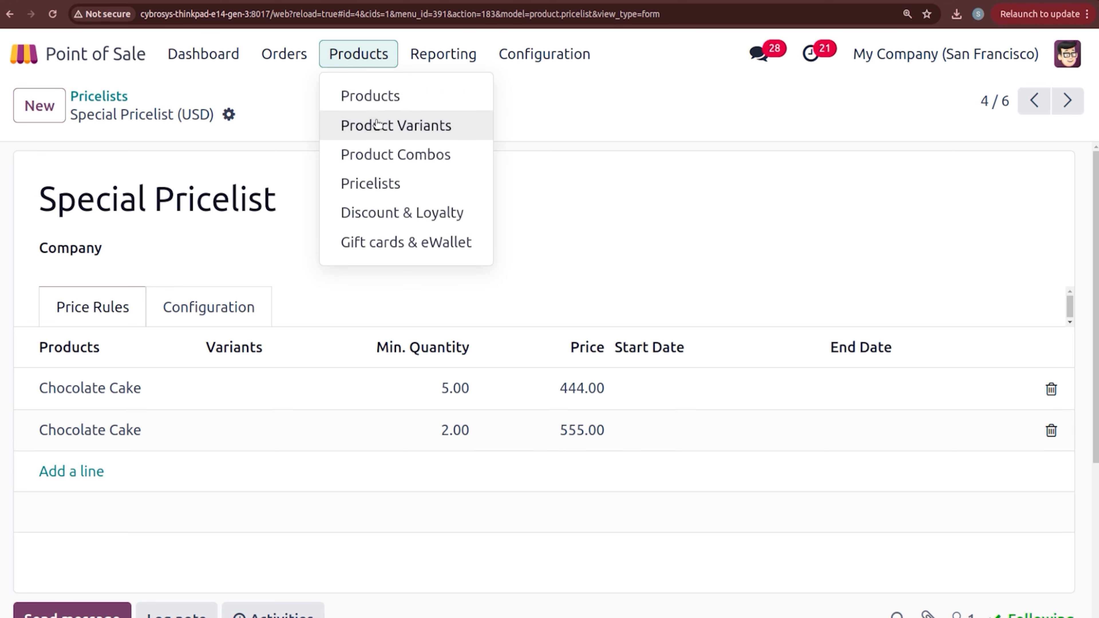
Step: Search all products for 'cake' and open Chocolate Cake, priced $650.00 with 15% tax
click(374, 104)
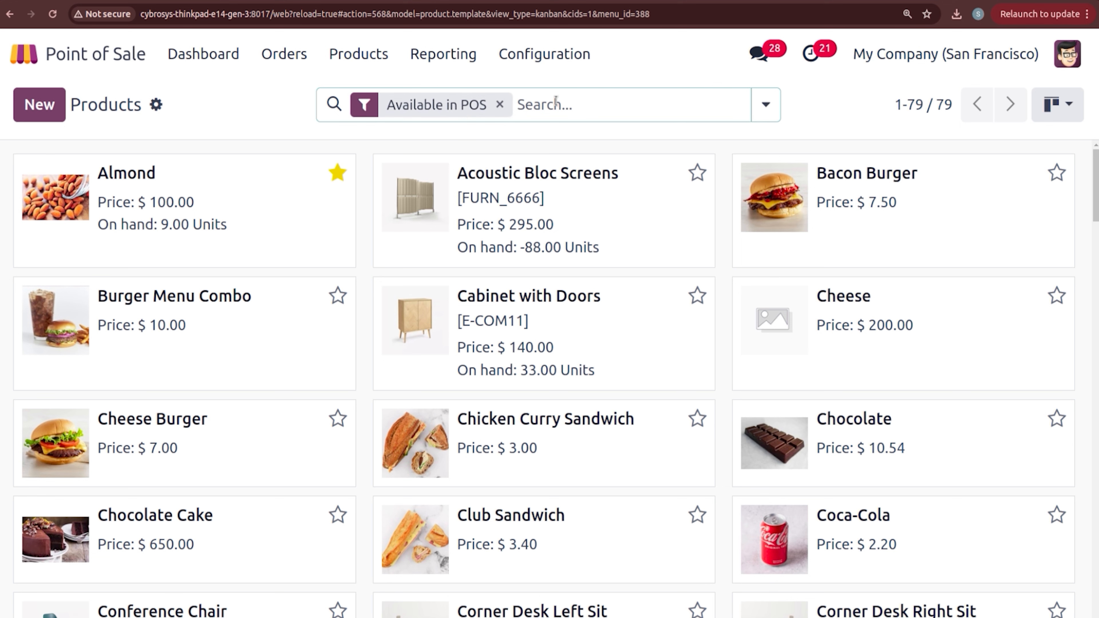
text(Cho)
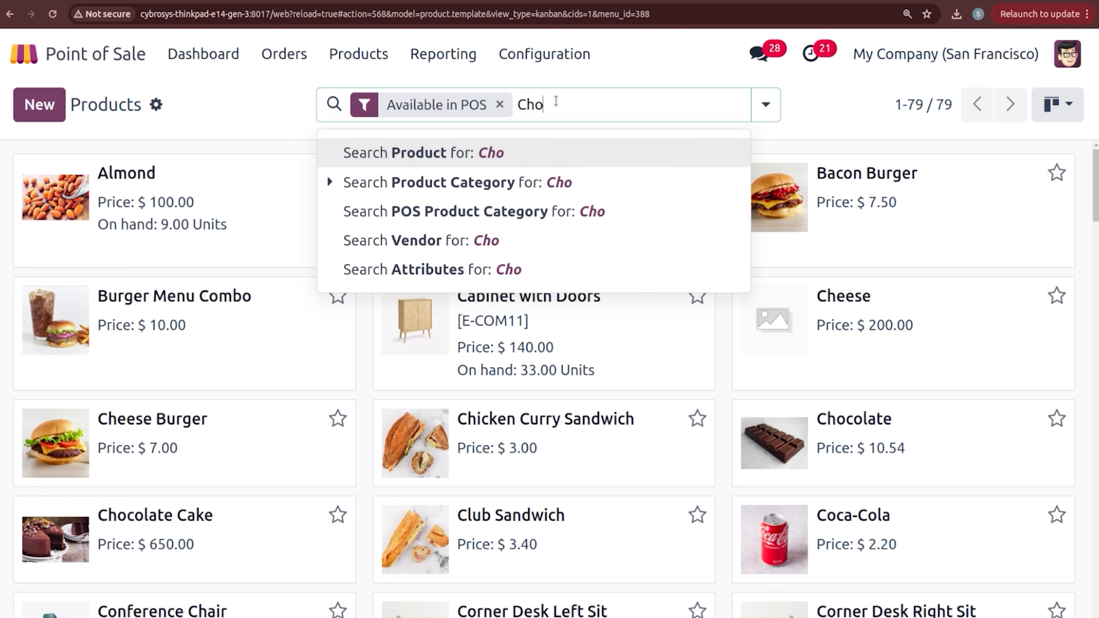
text(clate)
key(Return)
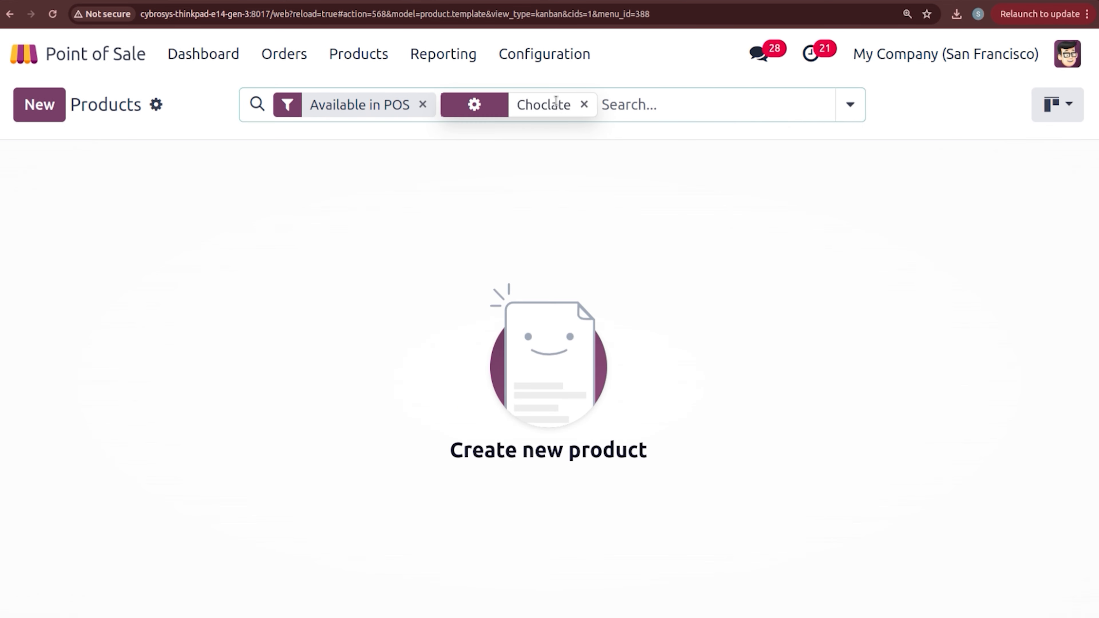
click(423, 105)
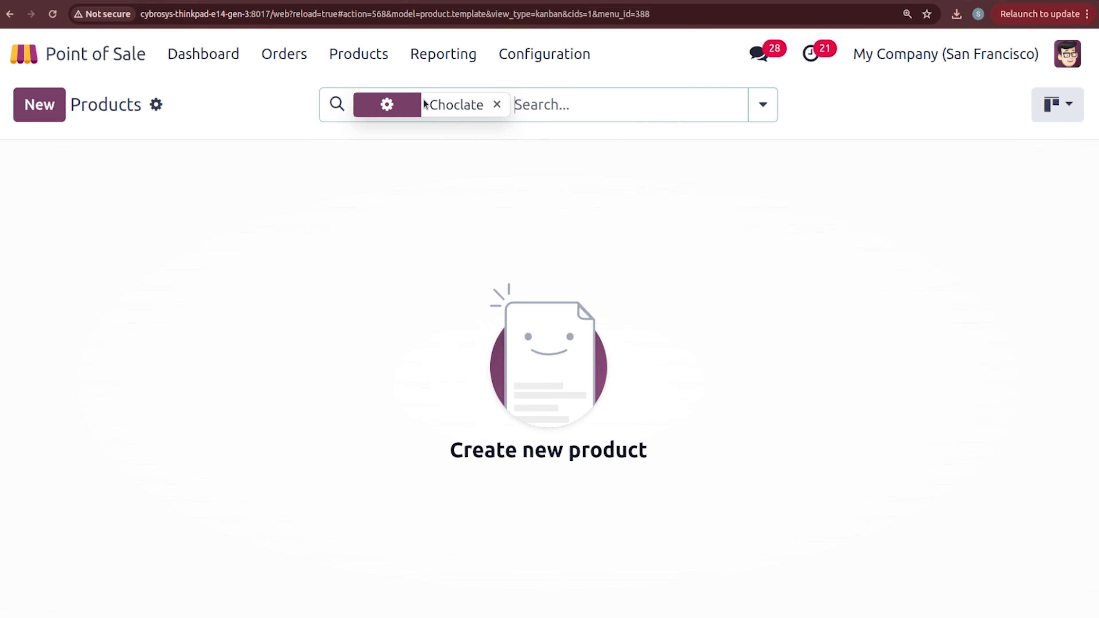
click(498, 105)
text(cake)
key(Return)
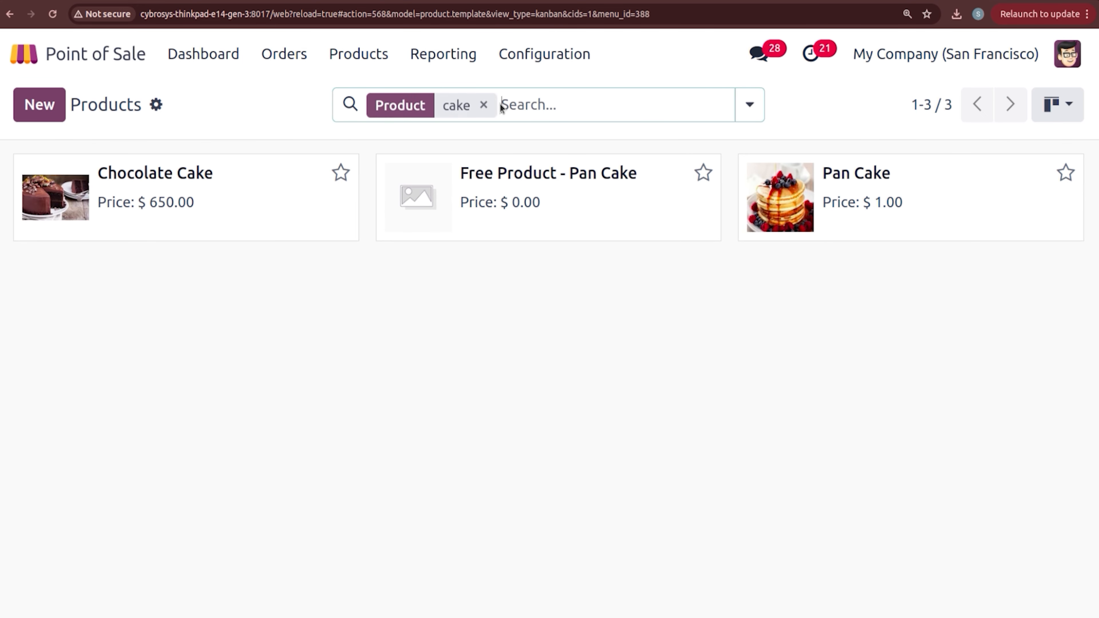
click(218, 203)
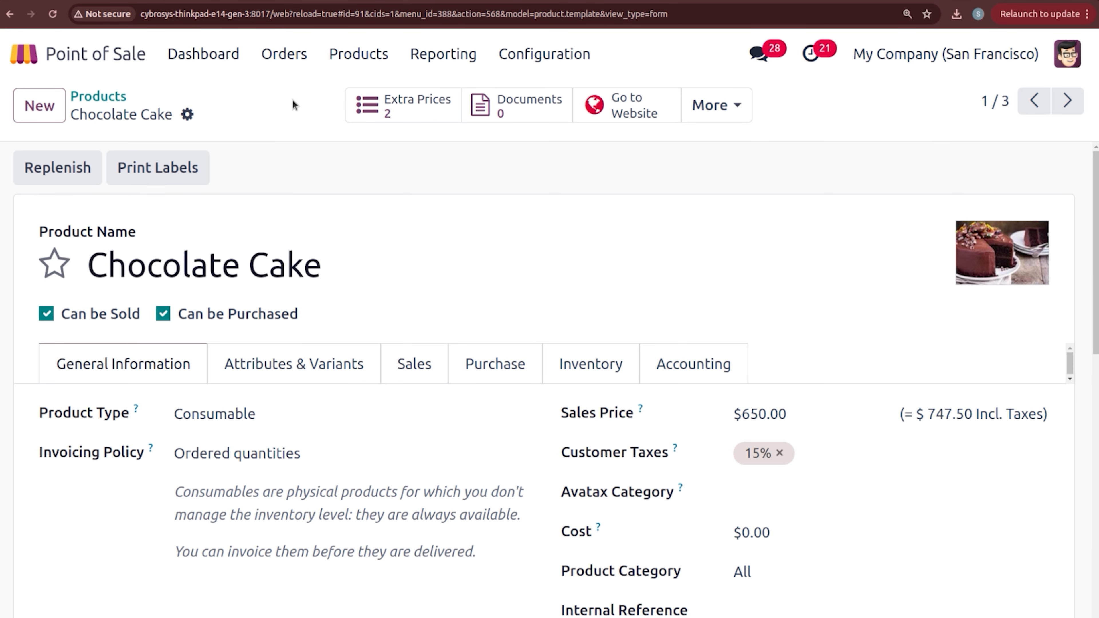
Step: Turn on Flexible Pricelists in the Point of Sale settings
click(561, 65)
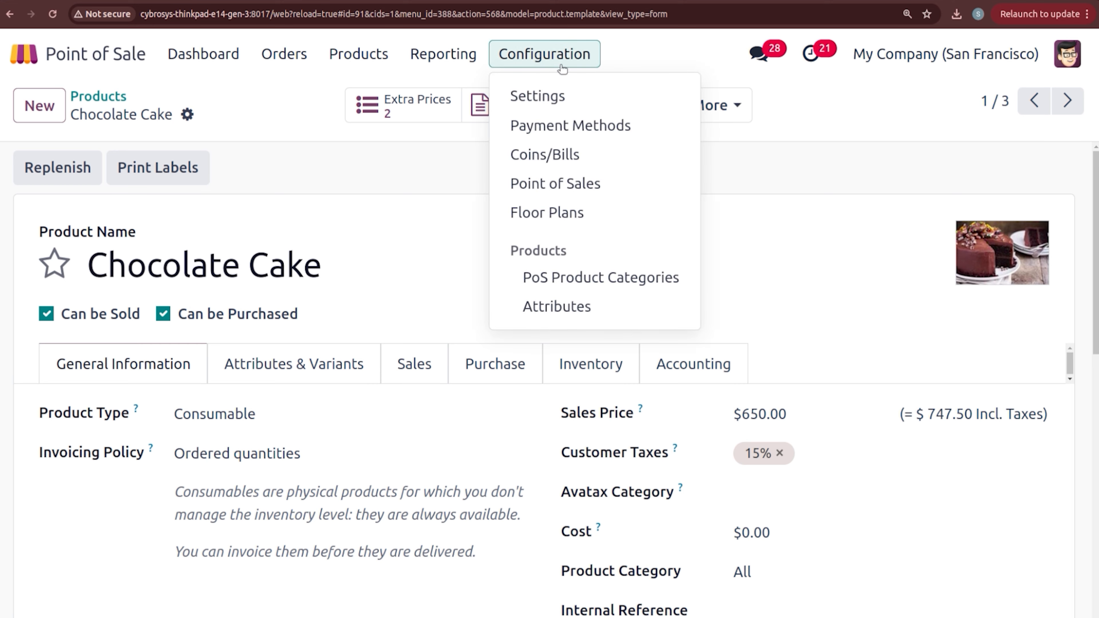
click(554, 96)
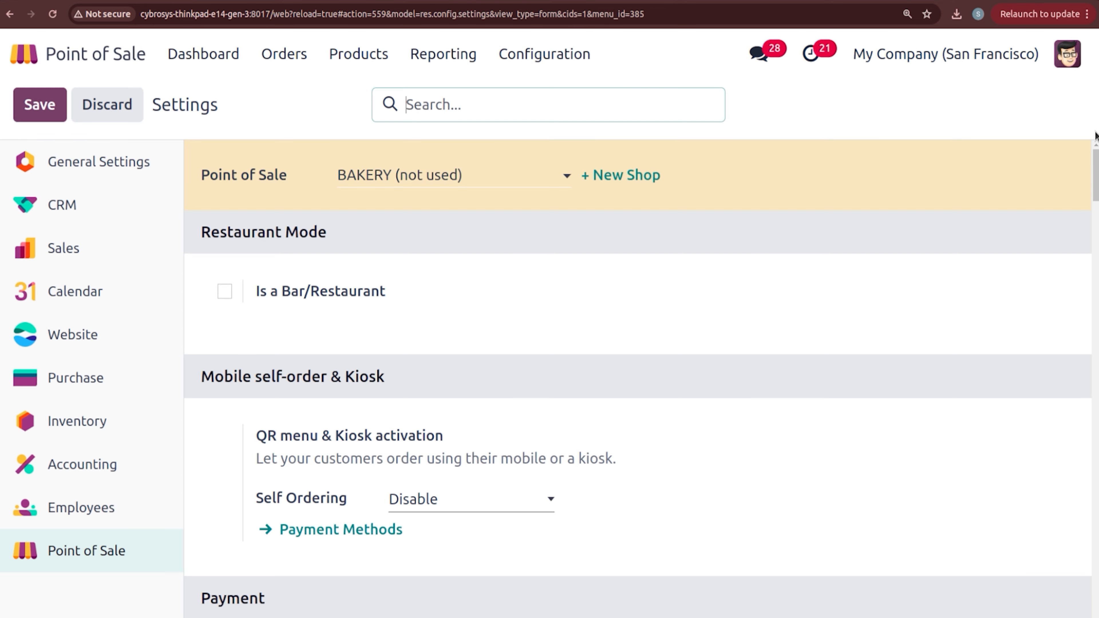
drag(1096, 173, 1097, 427)
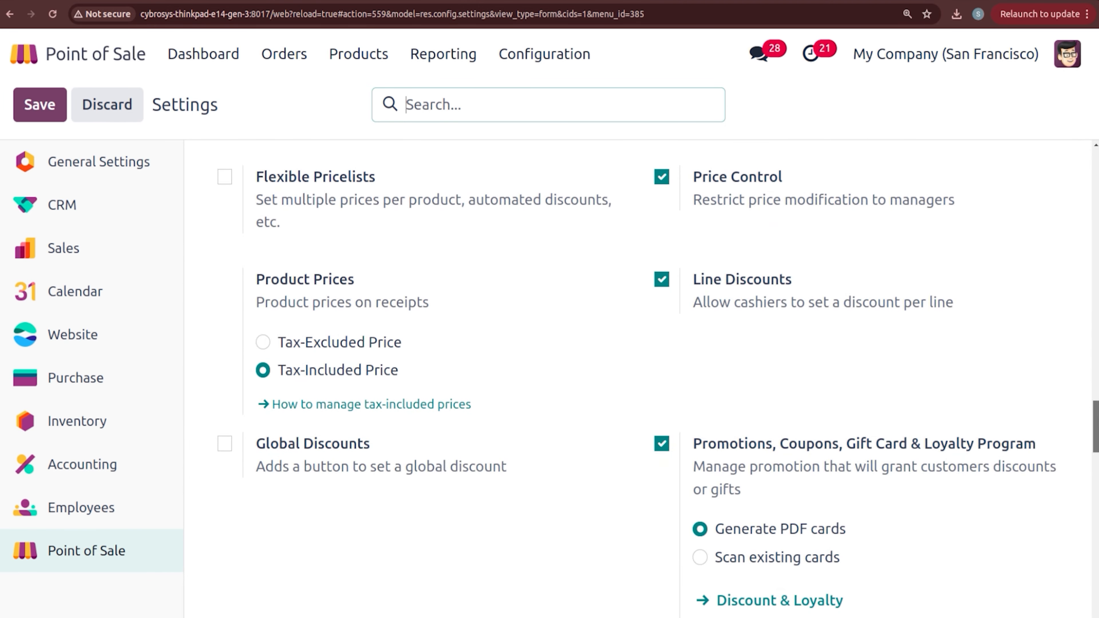
click(223, 178)
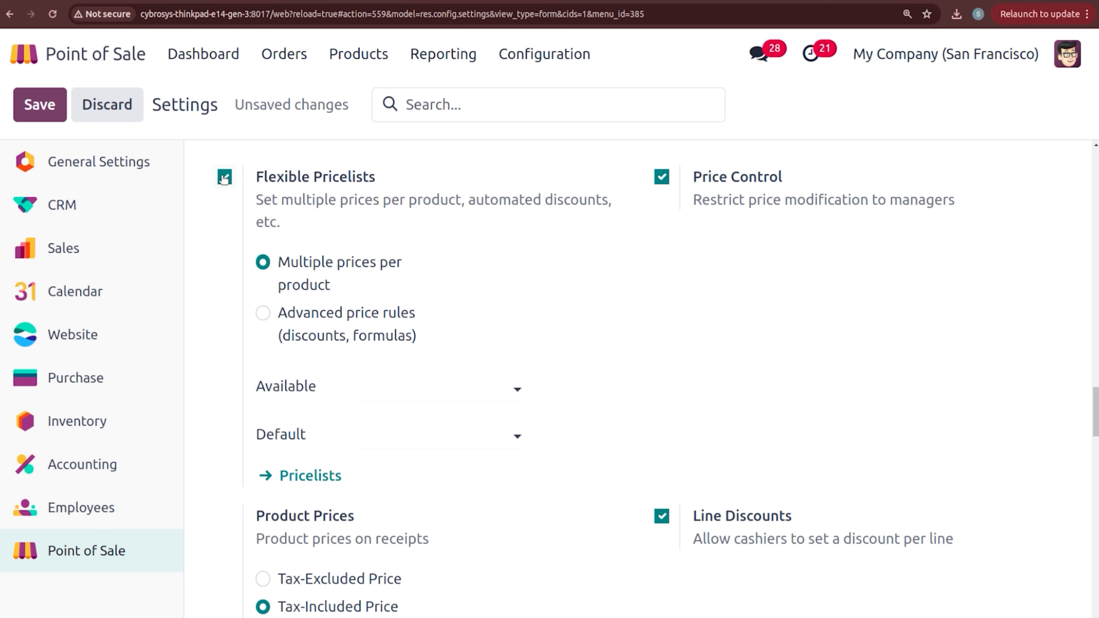
Step: Make Special Pricelist, Benelux and Normal available, with Normal (USD) as default
click(367, 384)
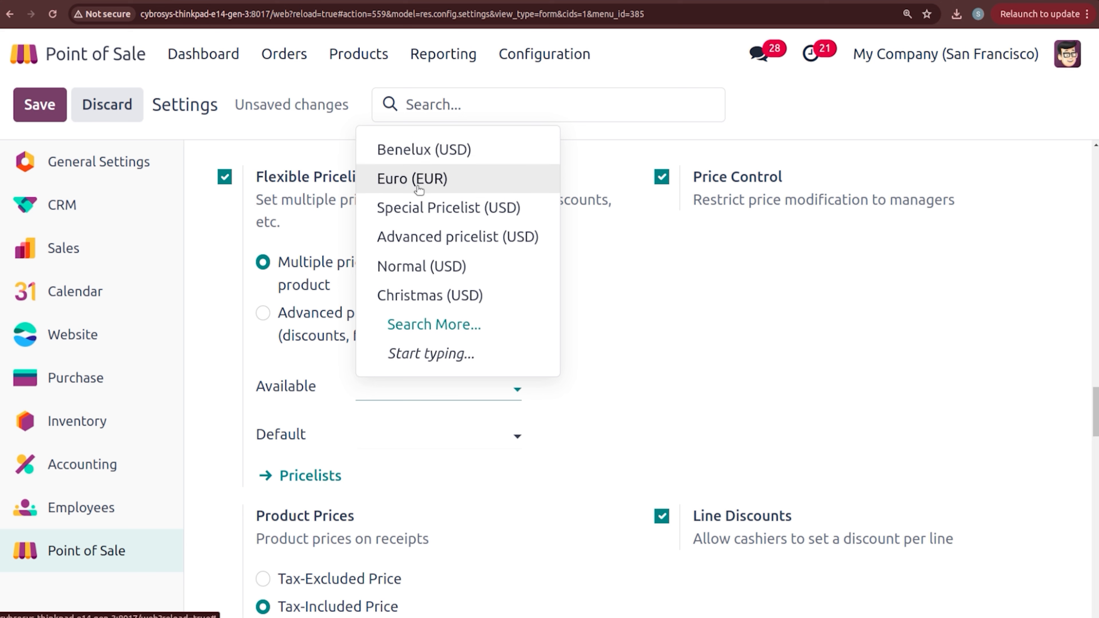
click(417, 208)
click(412, 416)
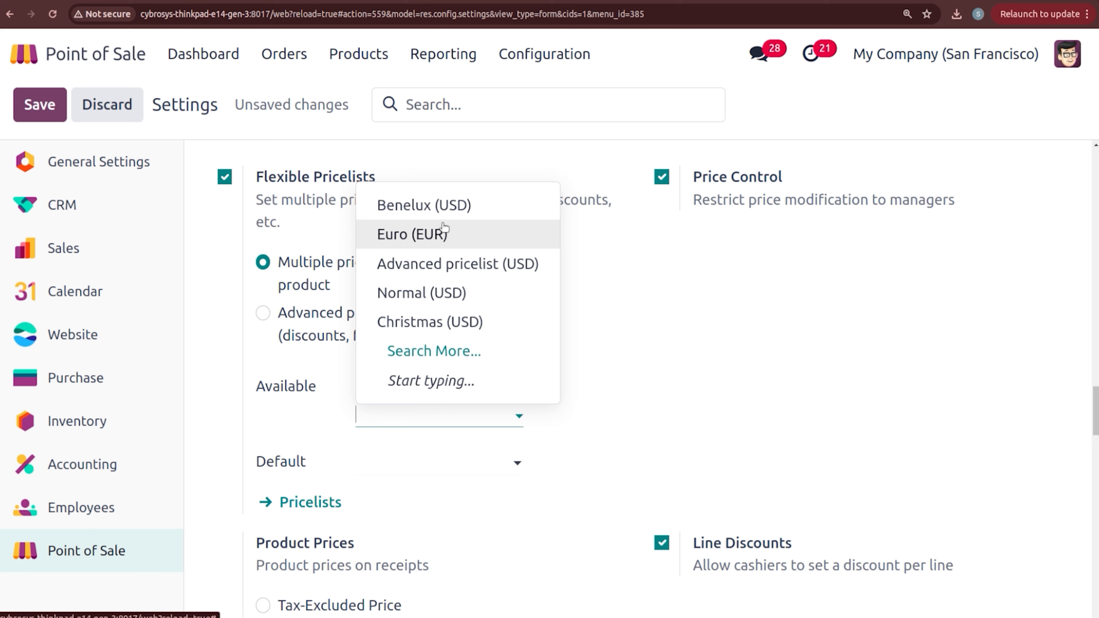
click(461, 210)
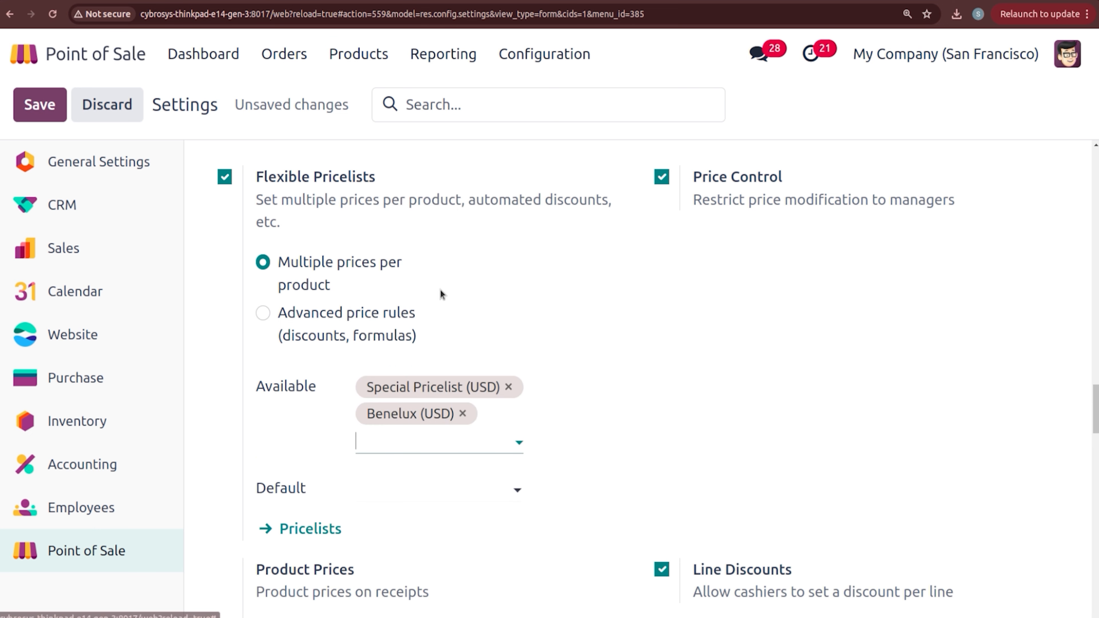
click(428, 435)
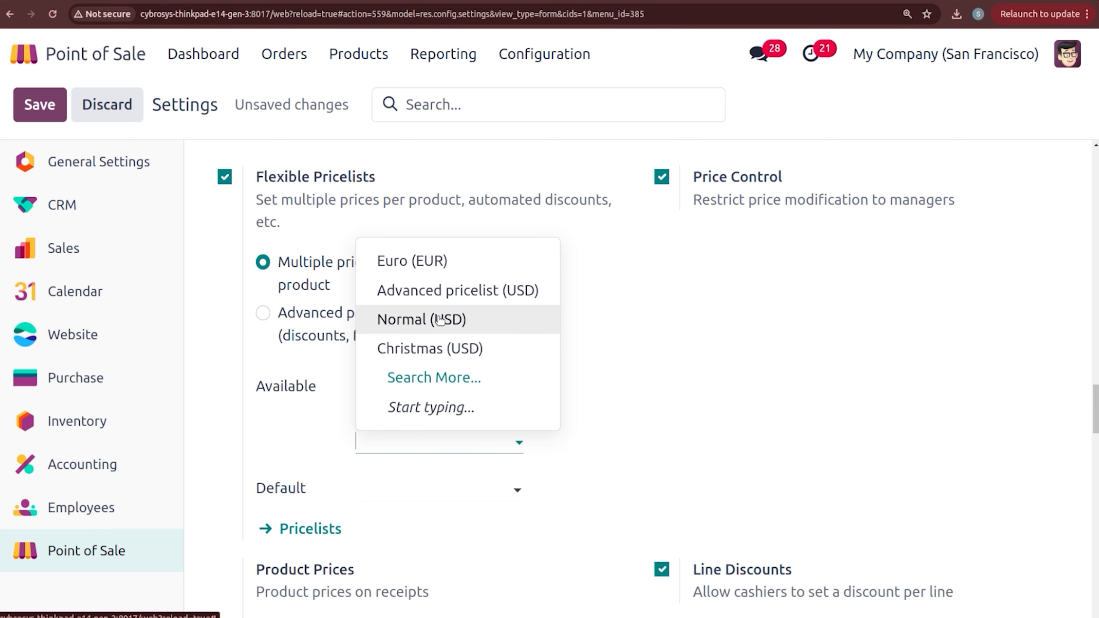
click(420, 319)
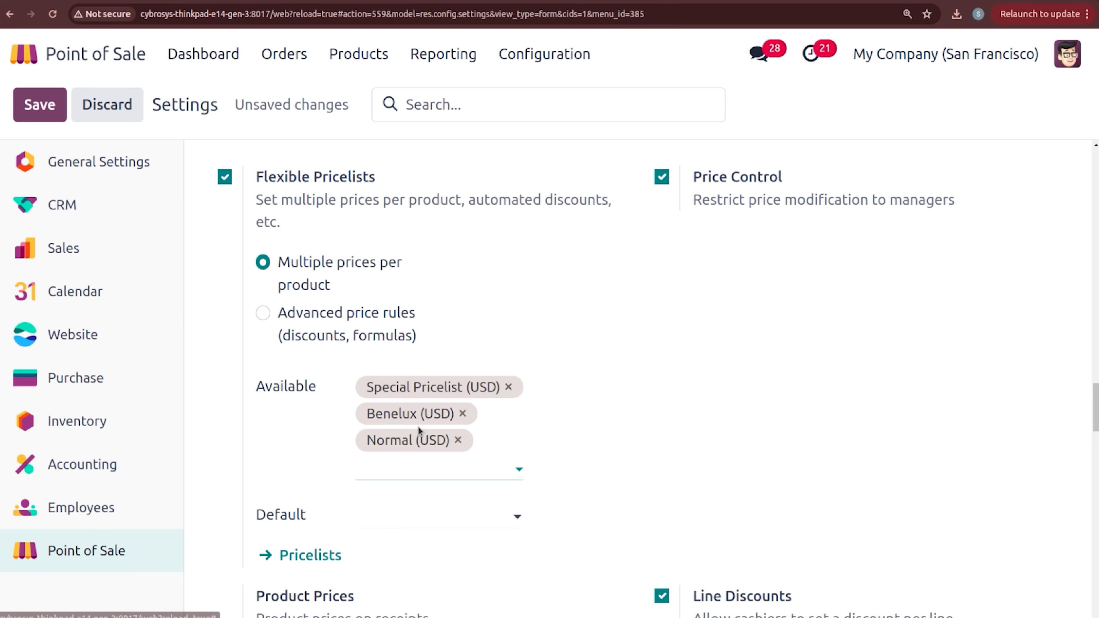
click(408, 514)
click(418, 451)
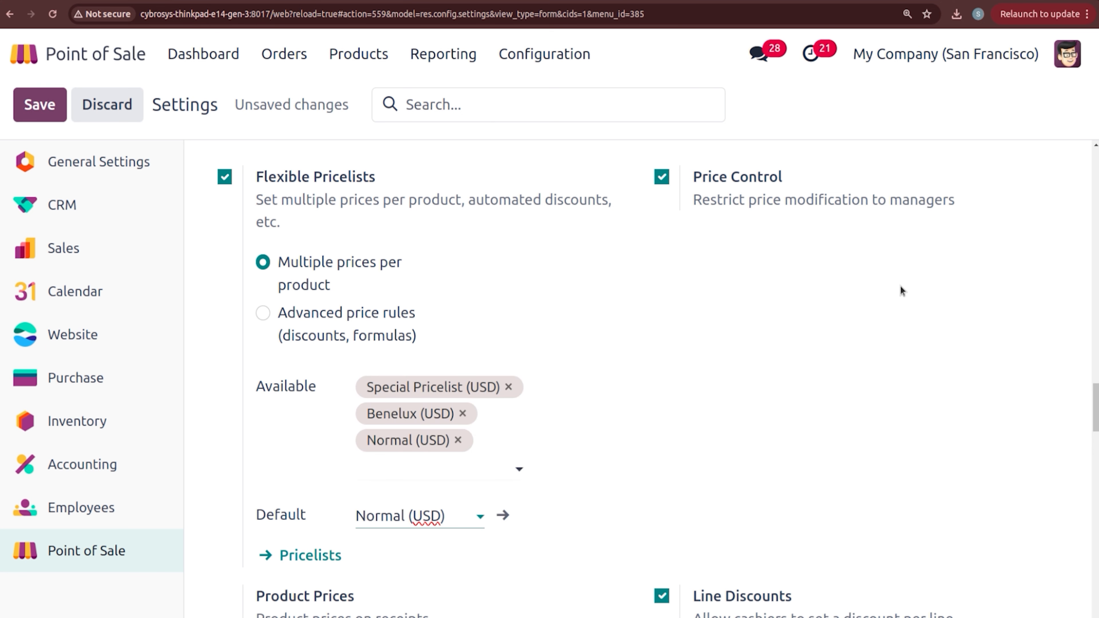
Step: Switch receipts to tax-excluded prices, save, and go back to the dashboard
scroll(260, 275, down, 8)
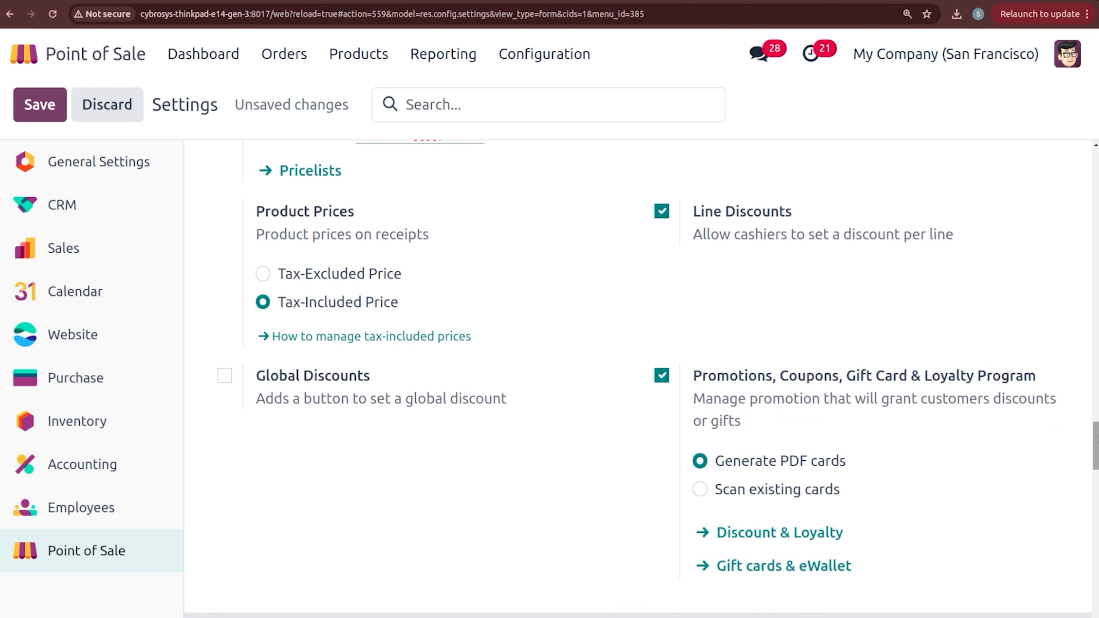
click(262, 273)
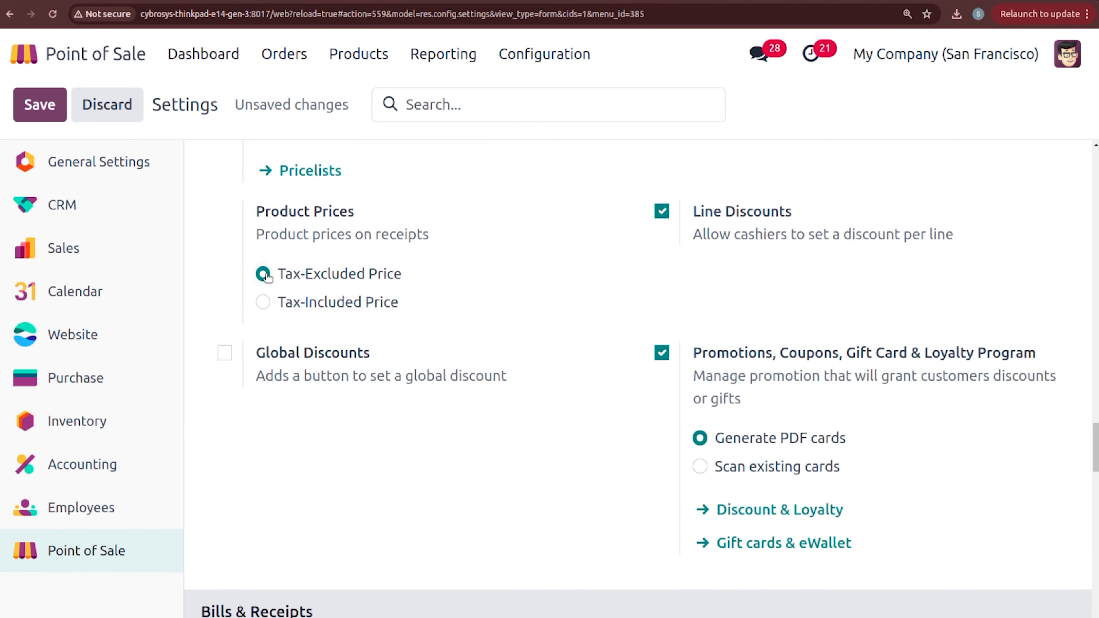
click(39, 105)
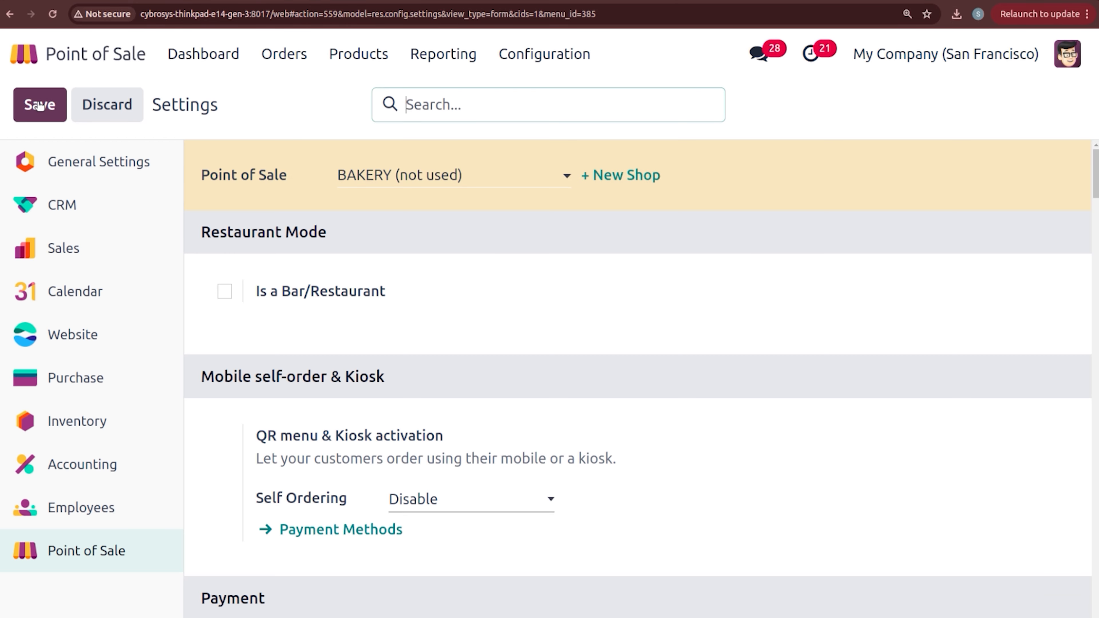
click(192, 53)
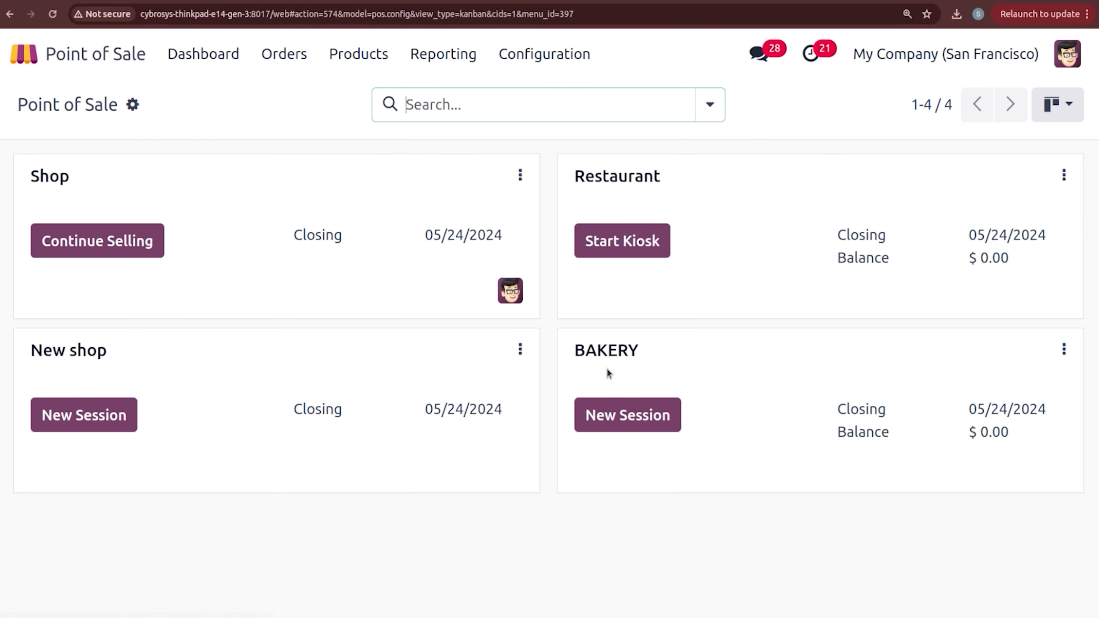
Step: Open a new BAKERY session as the administrator with zero opening cash
click(645, 413)
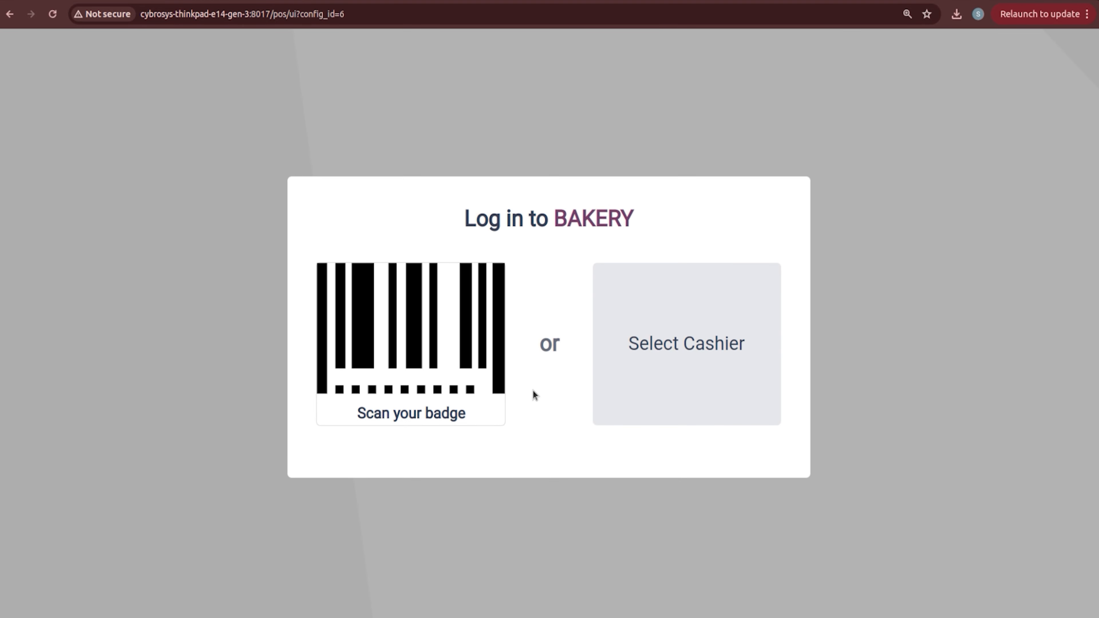
click(650, 371)
click(557, 362)
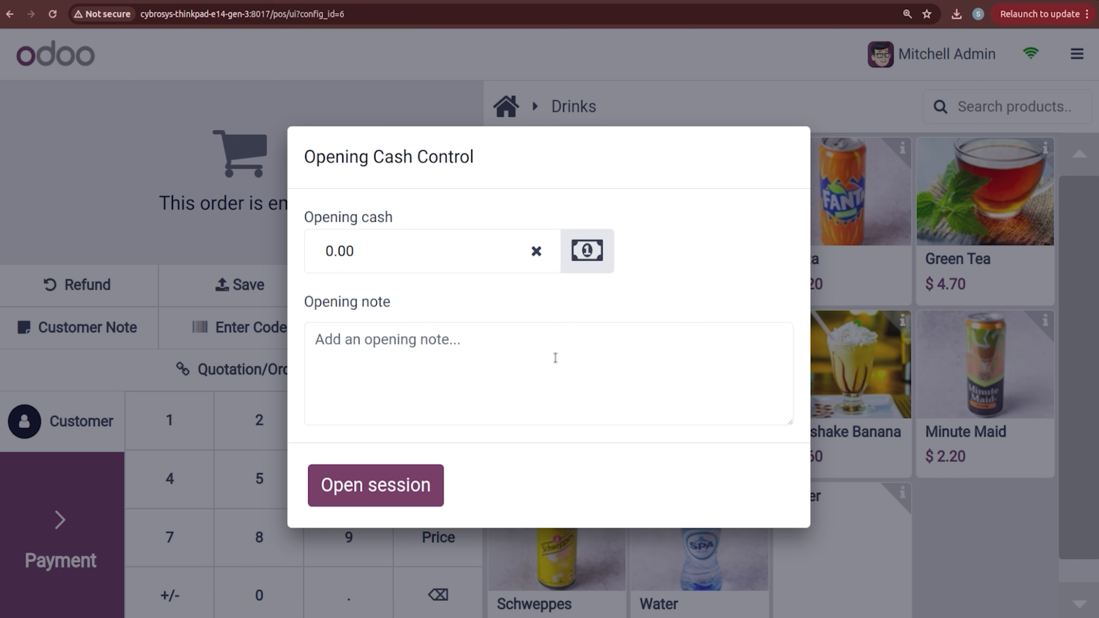
click(411, 467)
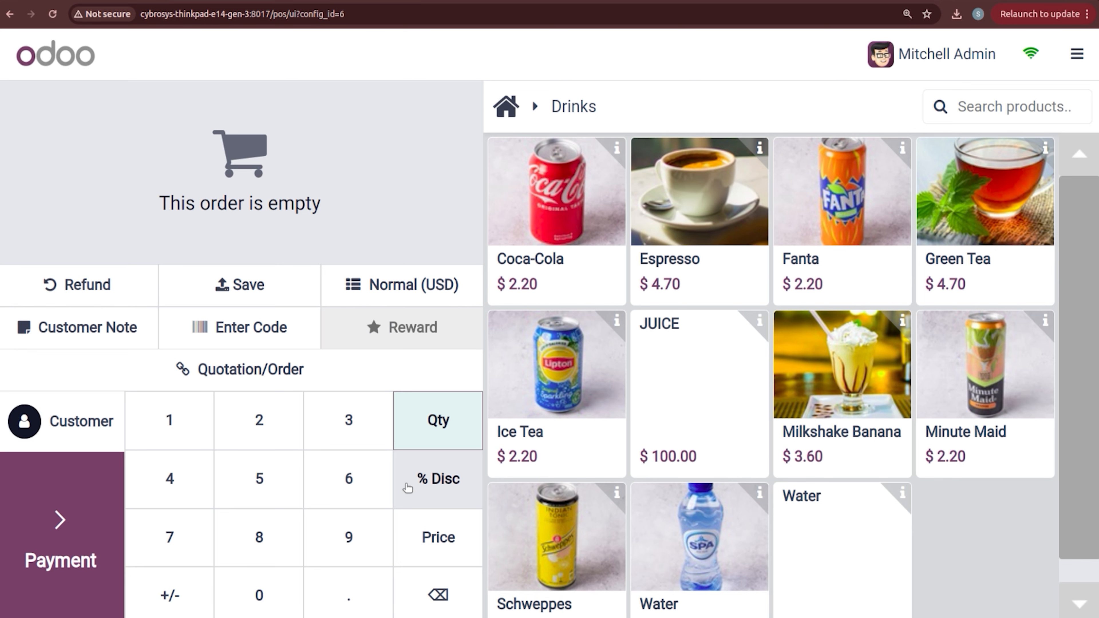
Step: Add Chocolate Cake from Cakes, try quantities 2 and 25, then remove the line
click(505, 106)
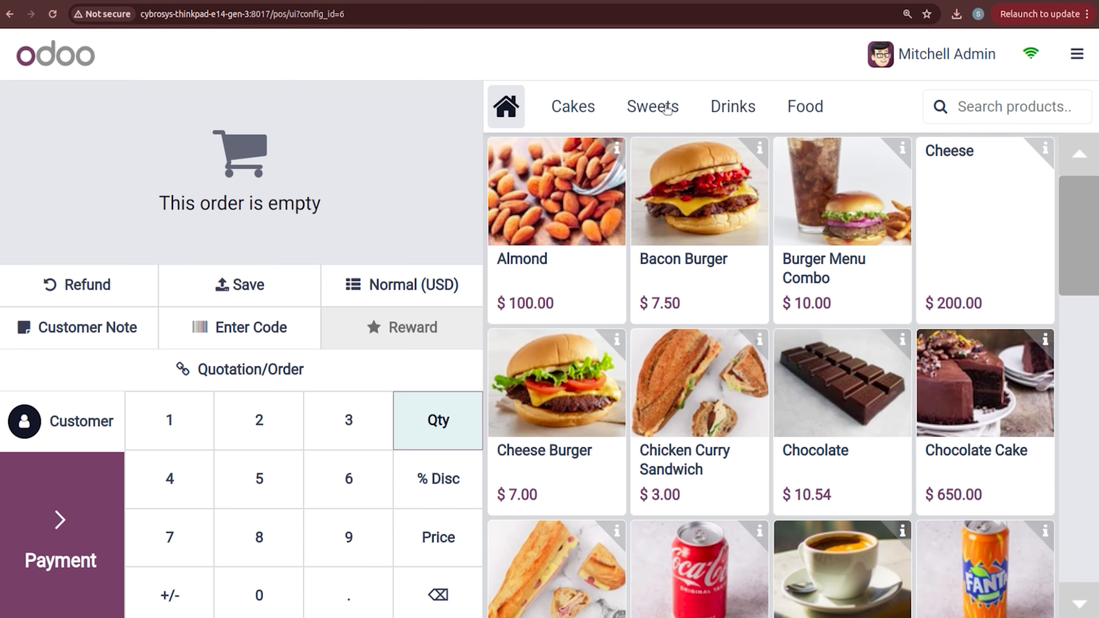
click(585, 114)
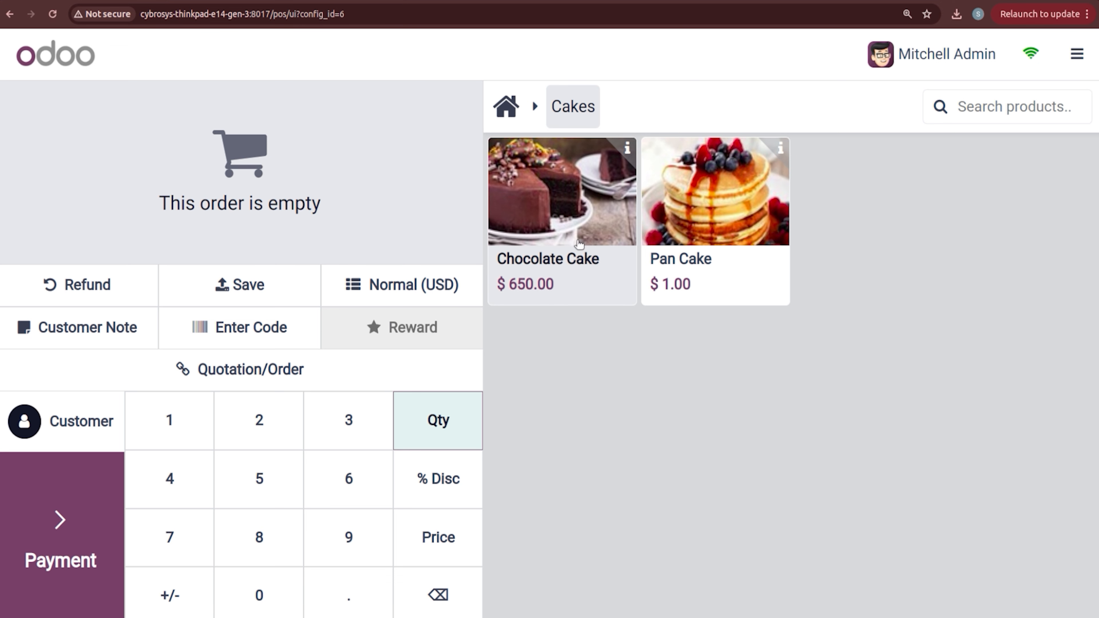
click(535, 286)
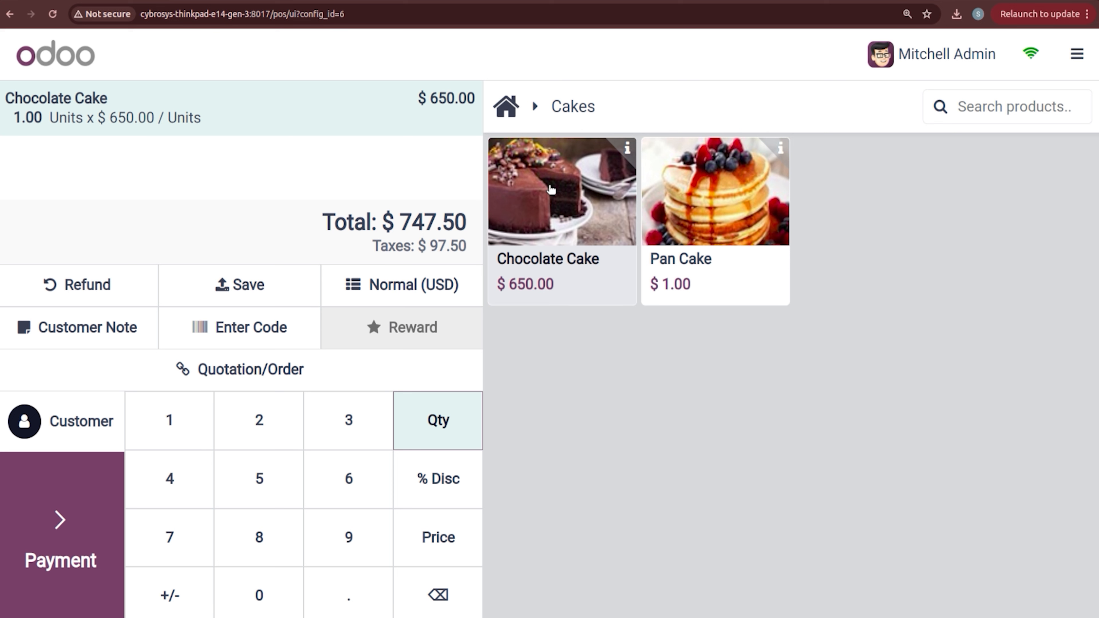
click(245, 444)
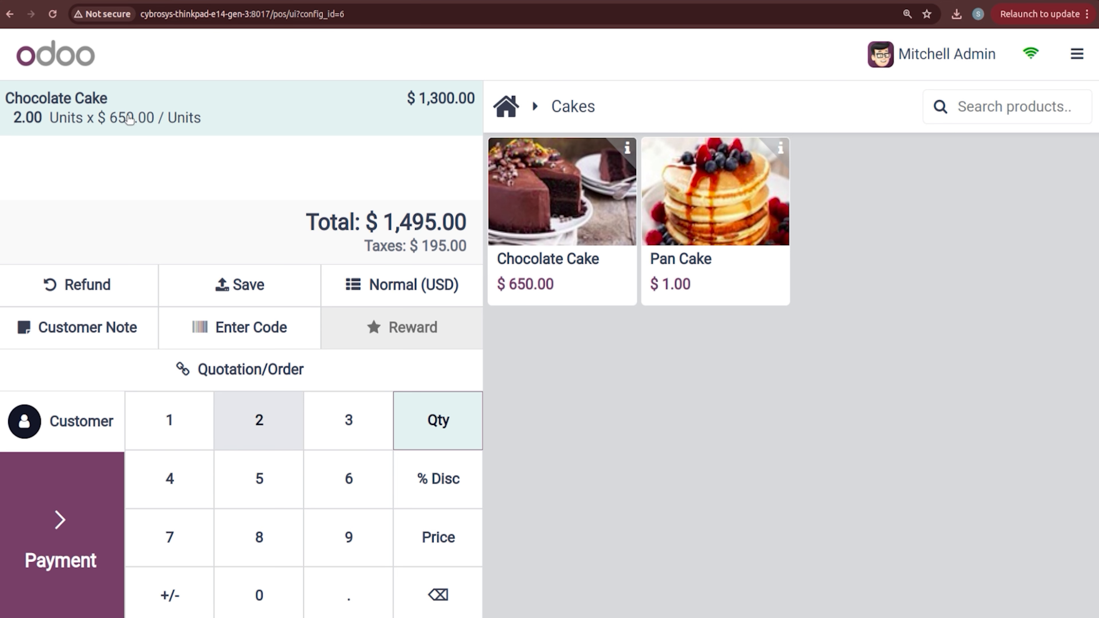
click(276, 497)
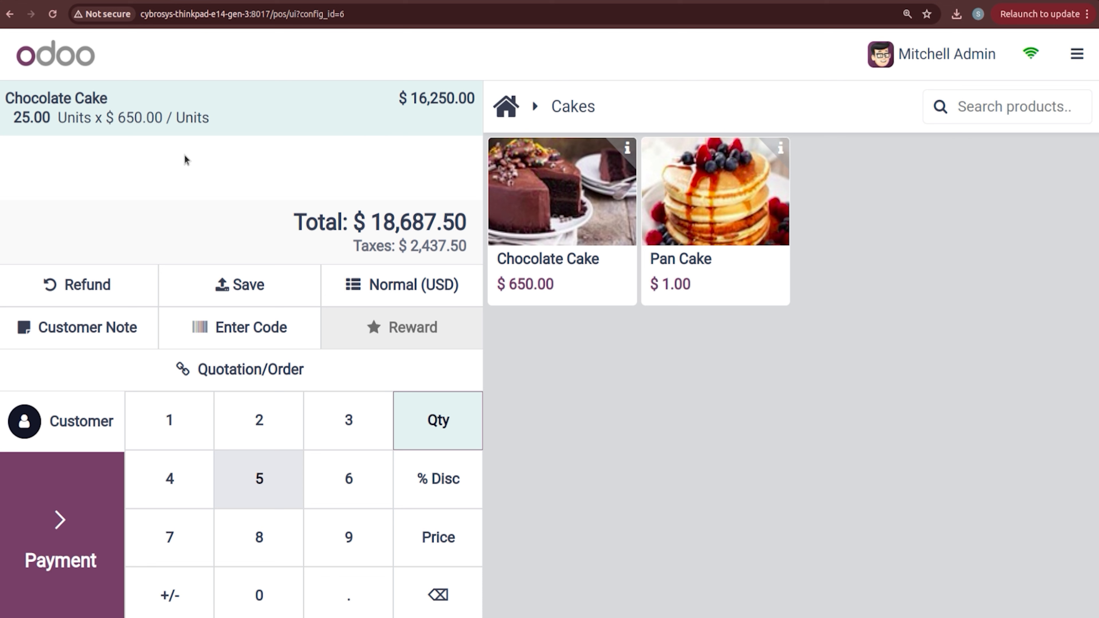
click(437, 595)
click(437, 595)
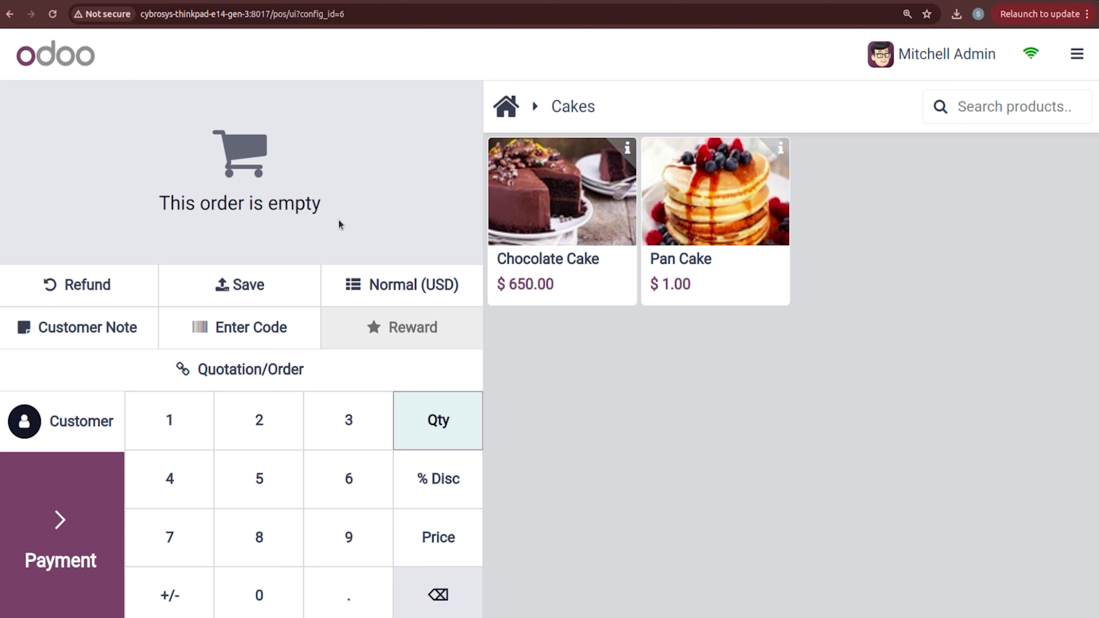
Step: Apply Special Pricelist to the order and add a Chocolate Cake
click(434, 292)
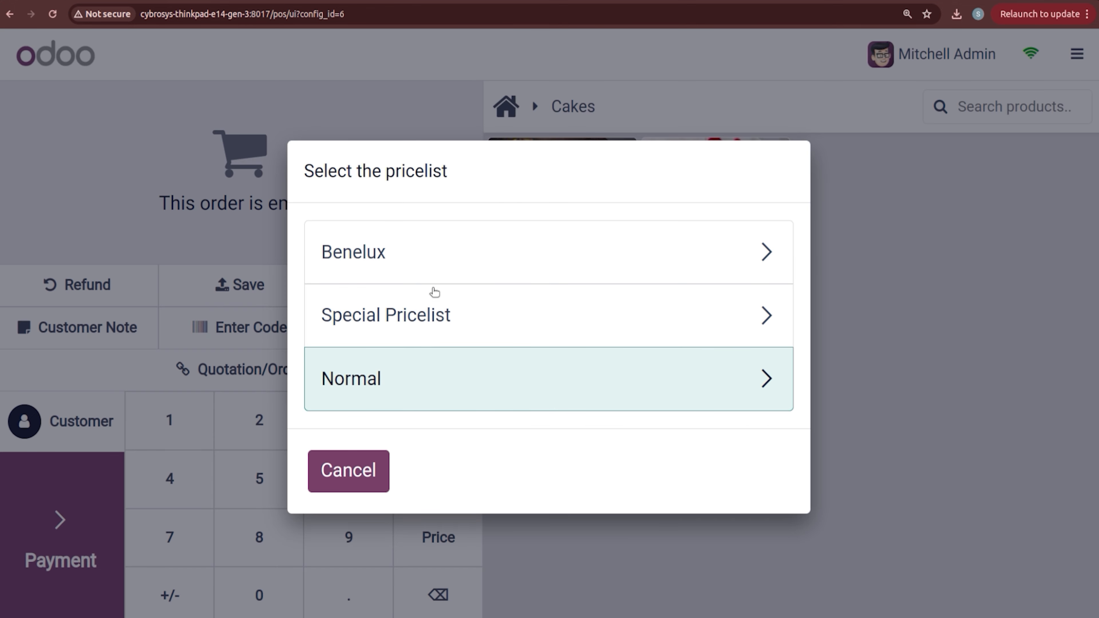
click(442, 337)
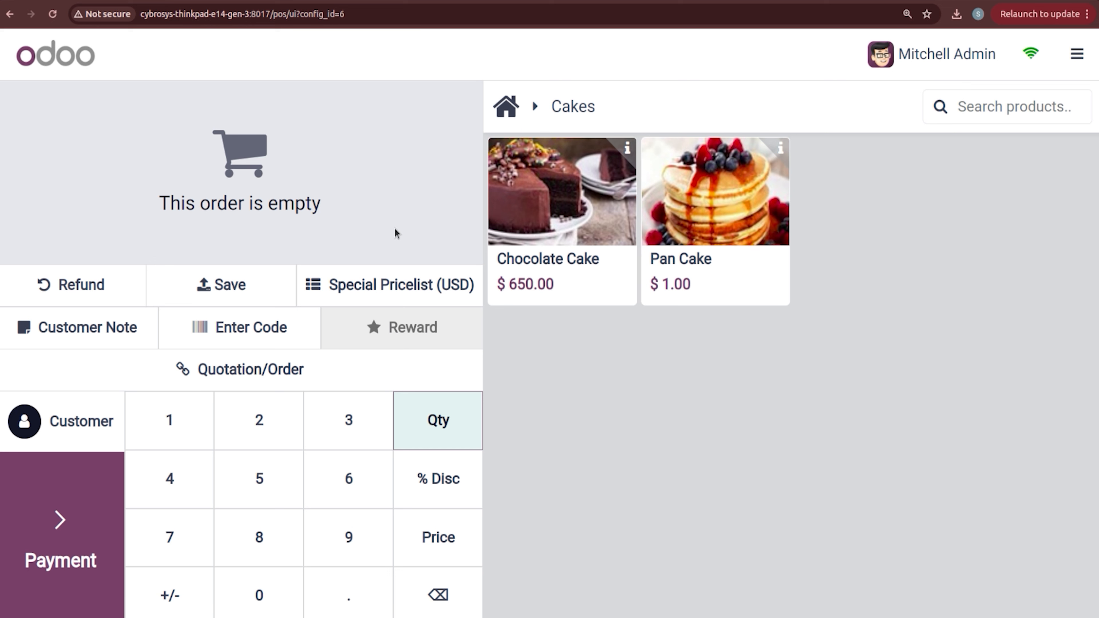
click(536, 209)
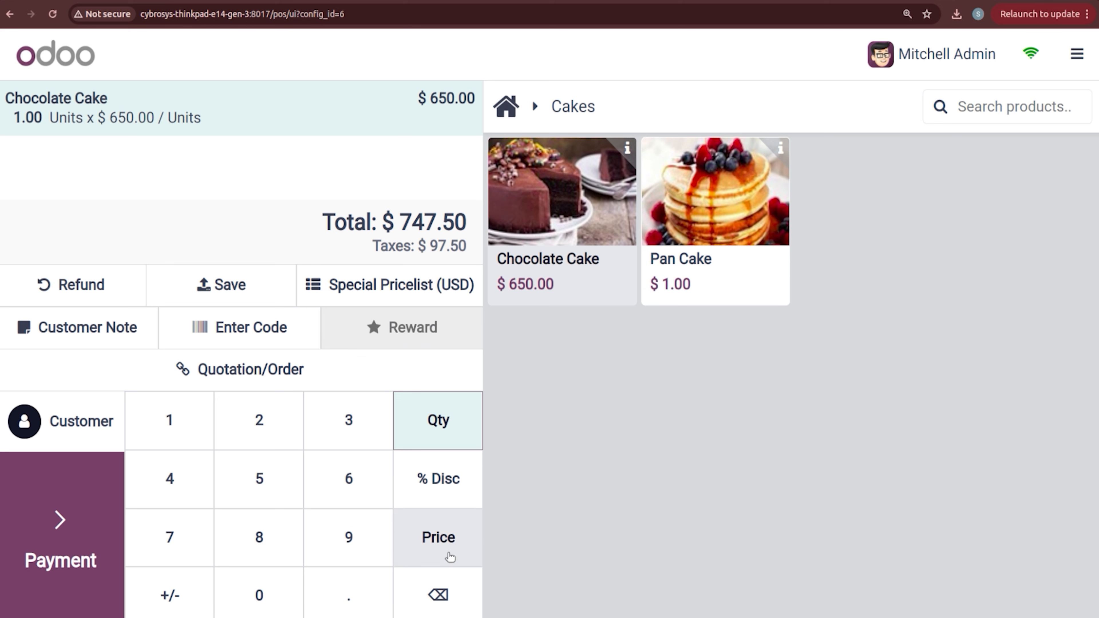
Step: Try quantities 2, 23 and 3, then reach five cakes at $444.00 each
click(438, 595)
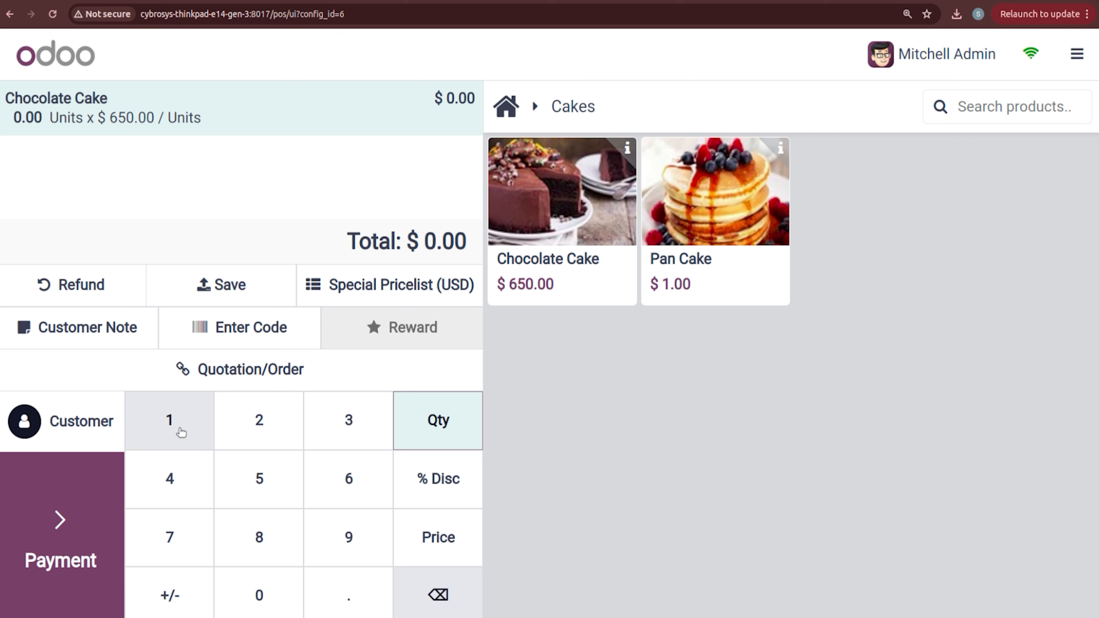
click(224, 428)
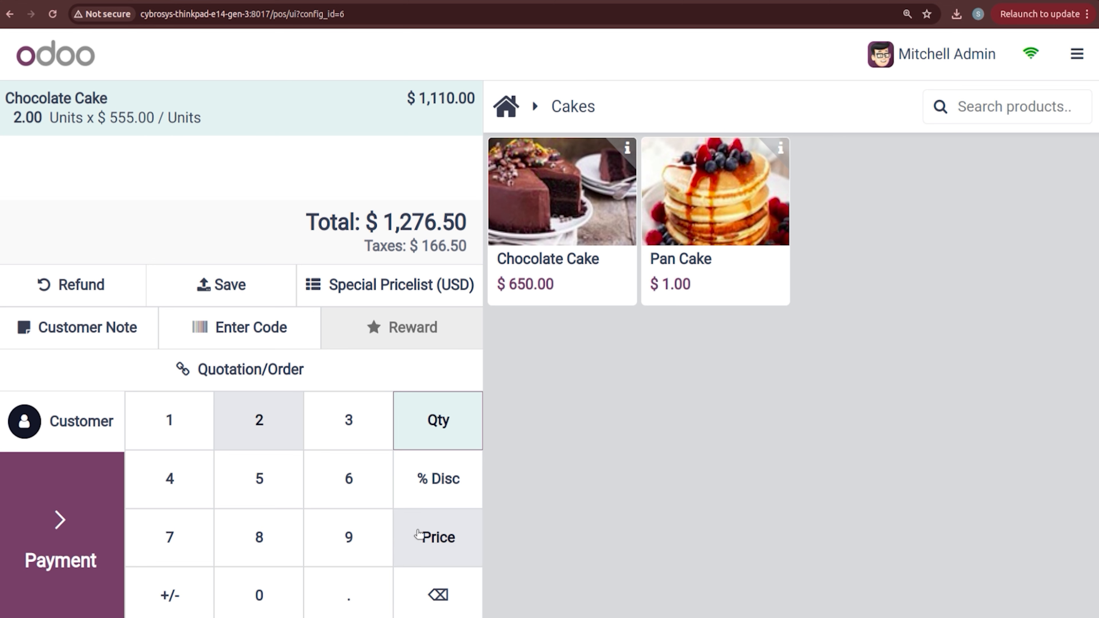
click(348, 422)
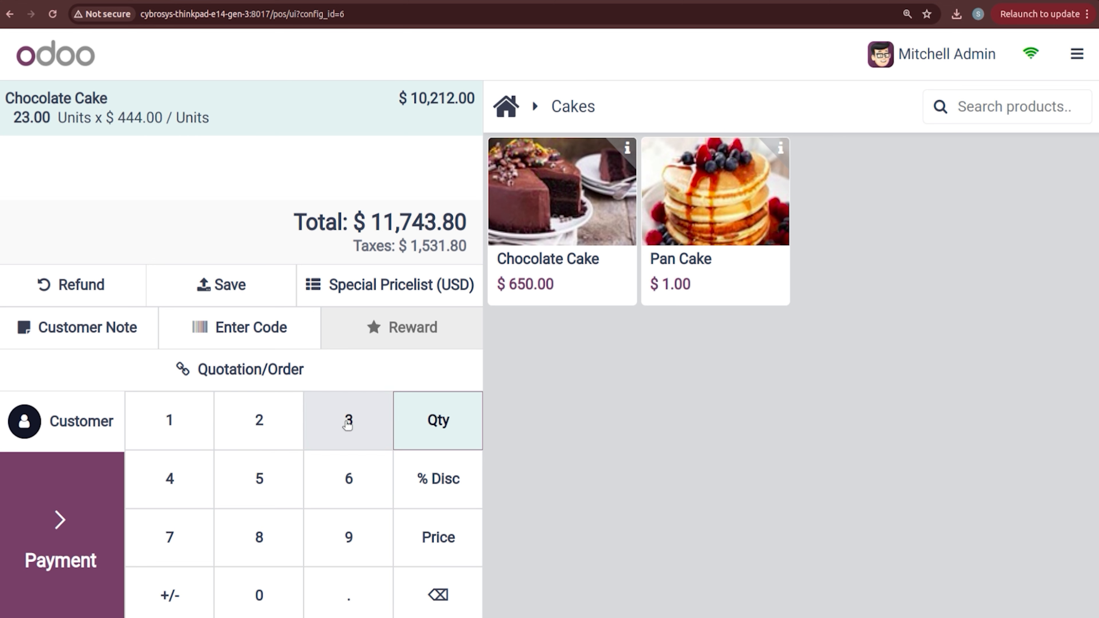
click(437, 594)
click(437, 594)
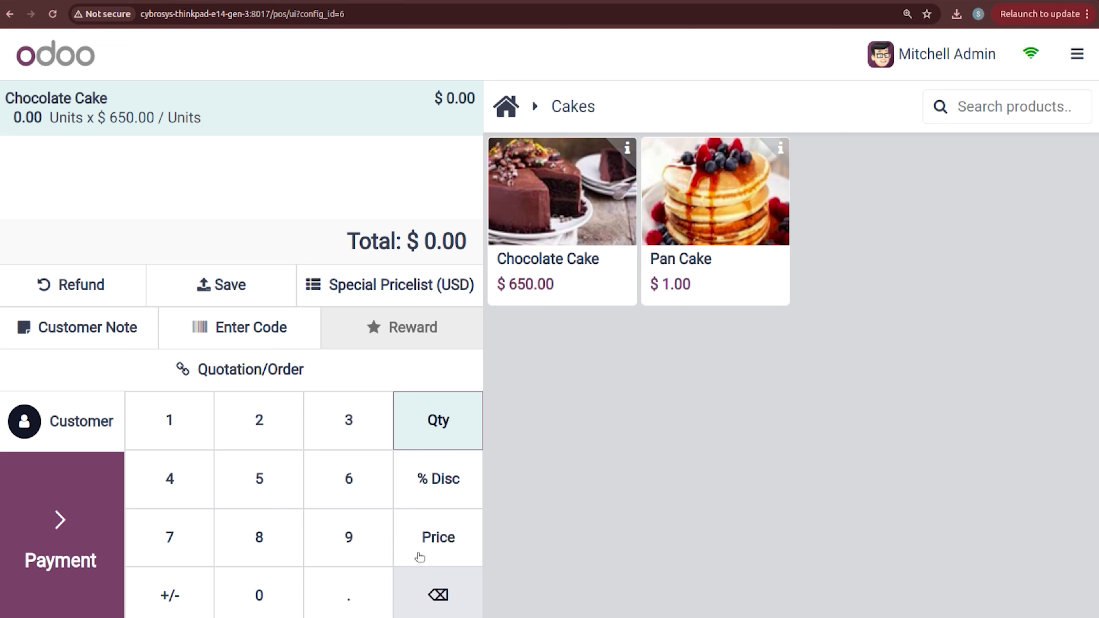
click(355, 438)
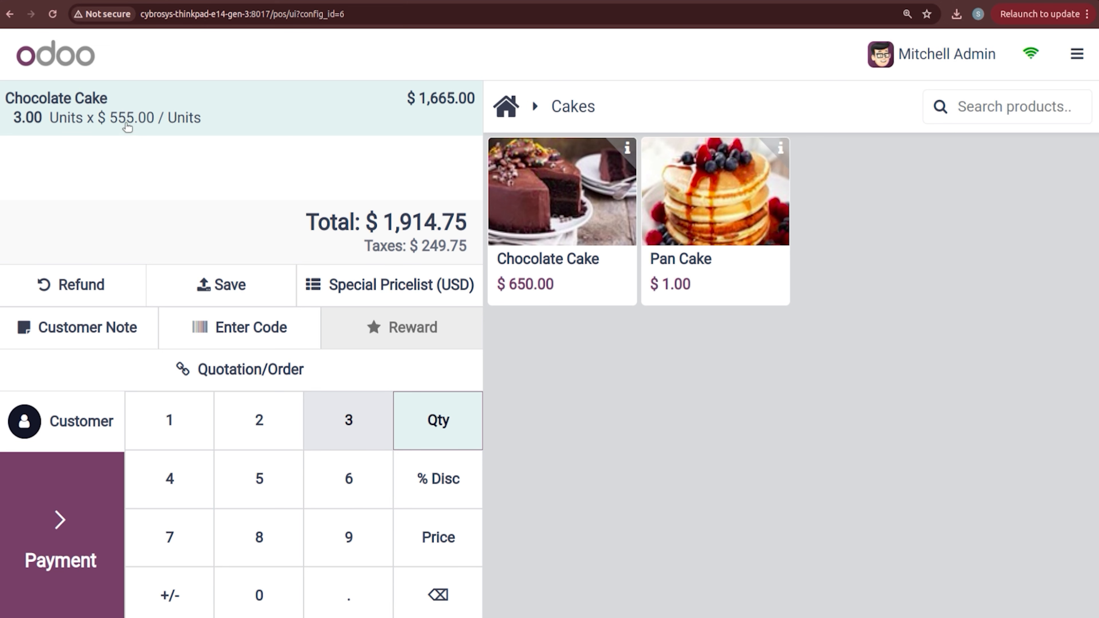
click(536, 188)
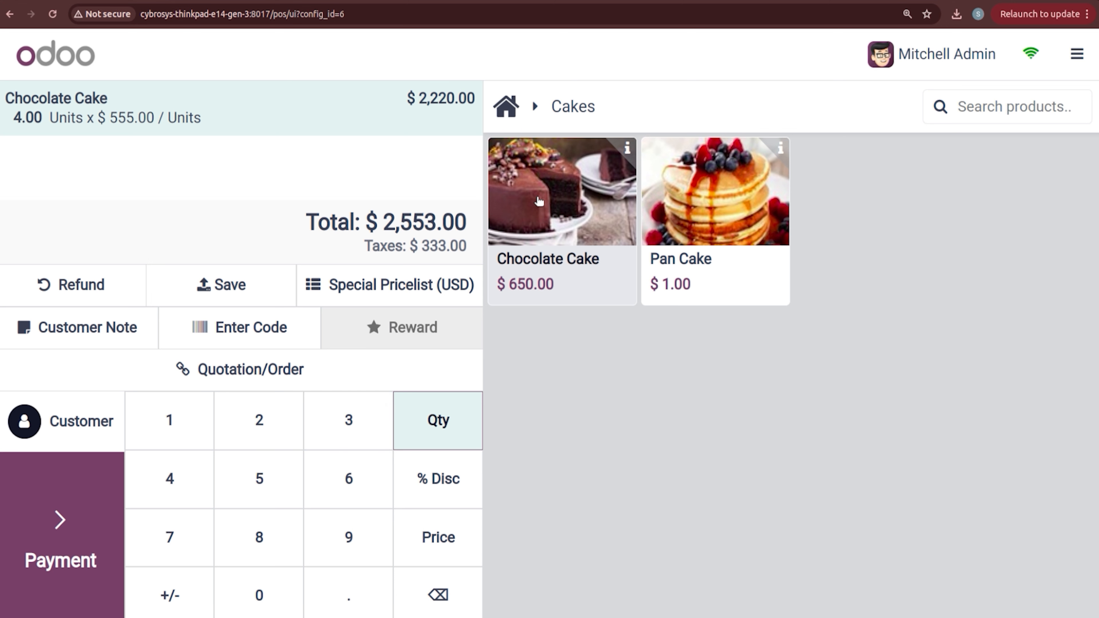
click(539, 201)
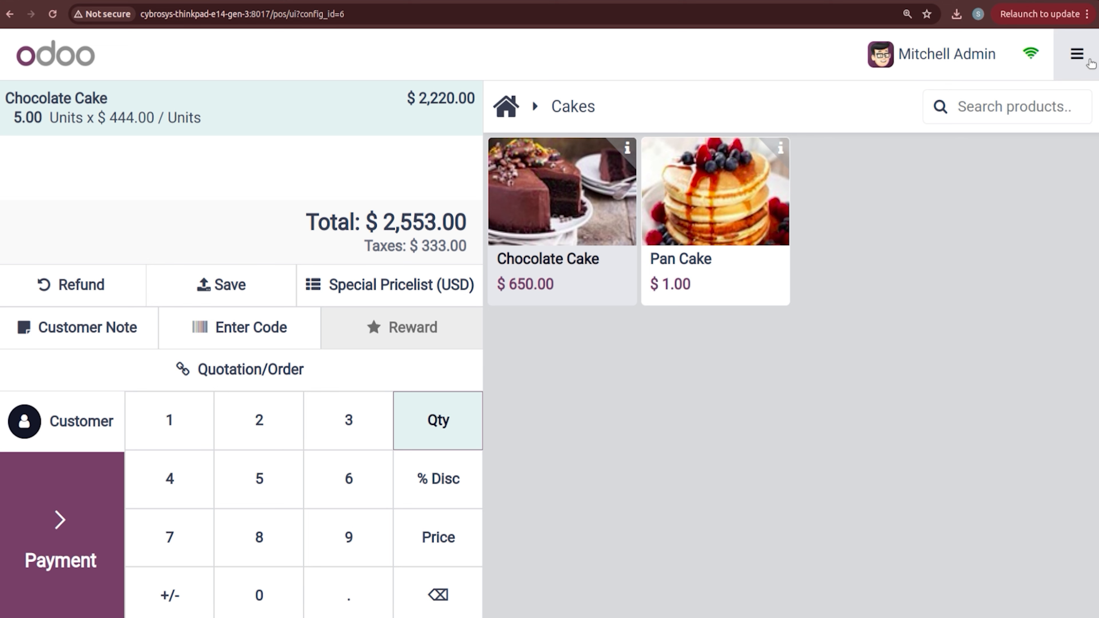
Step: Close the BAKERY session
click(1076, 54)
click(1026, 279)
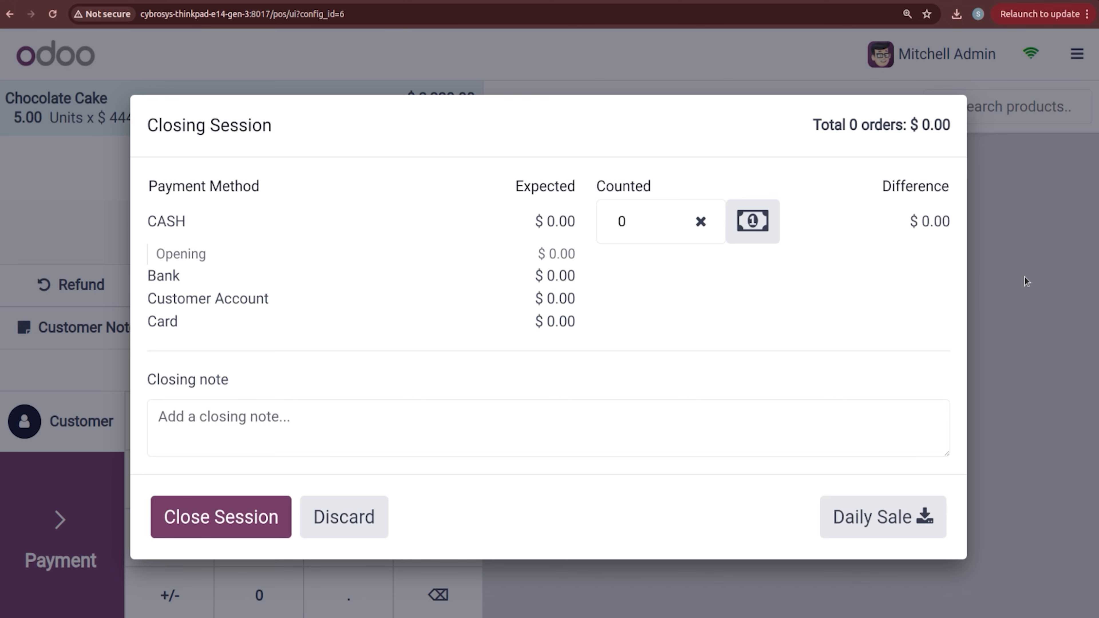
click(214, 521)
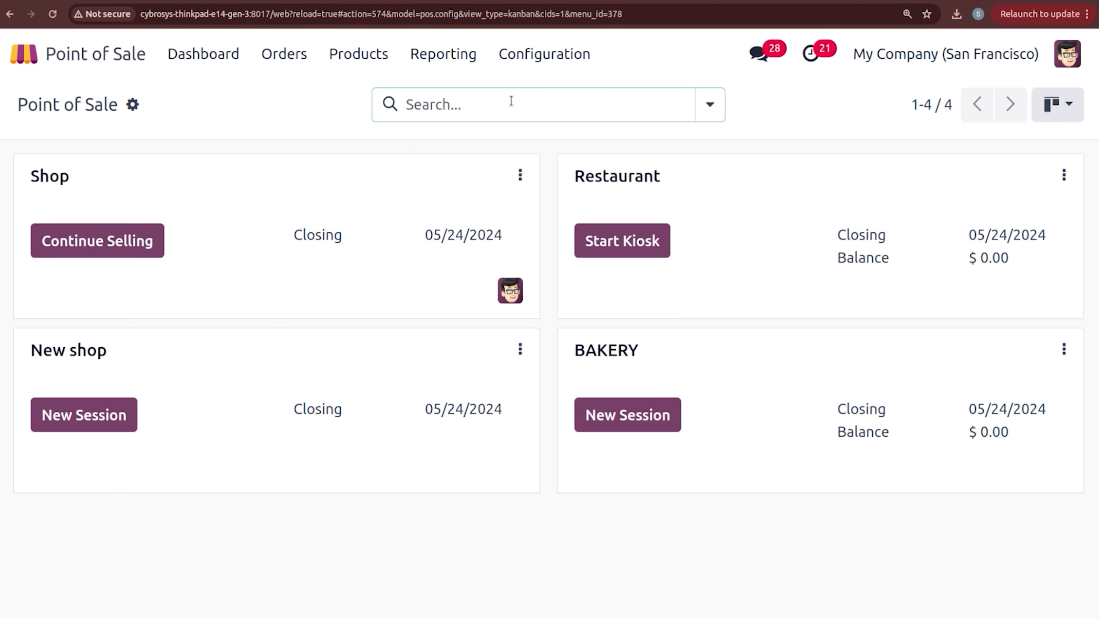
Step: Switch pricing to Advanced price rules and remove Benelux, Special and Normal pricelists
click(525, 55)
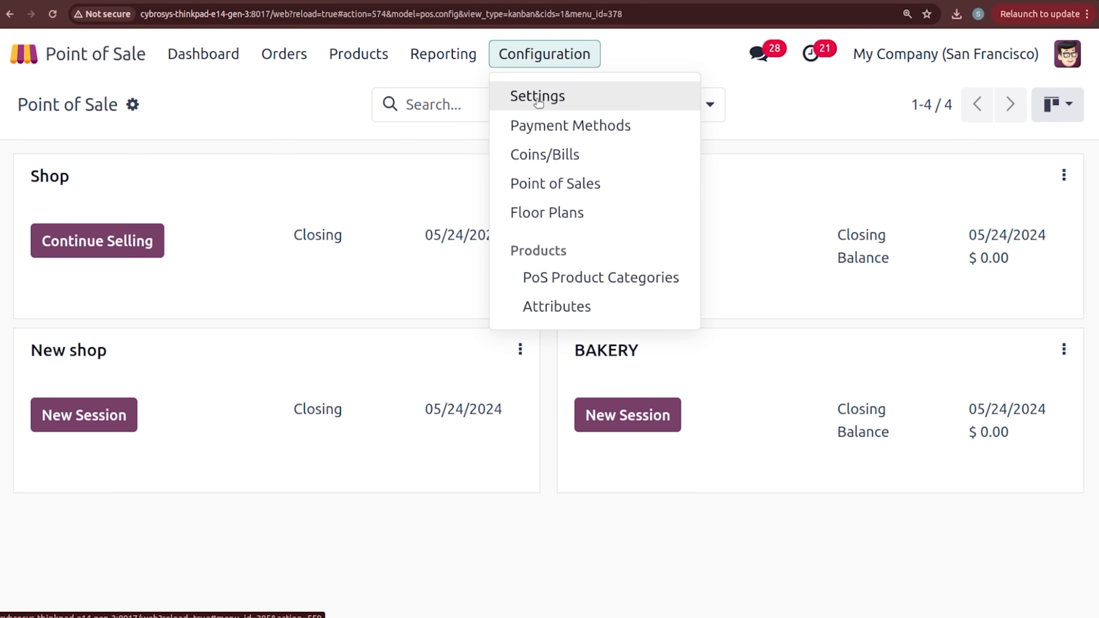
click(538, 97)
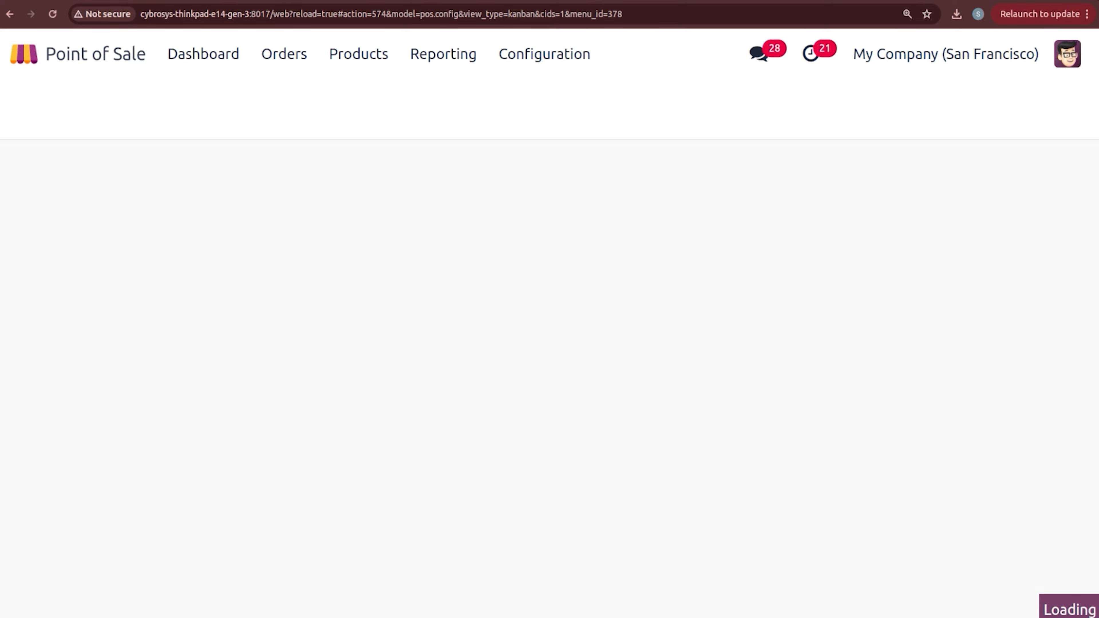
scroll(637, 379, down, 20)
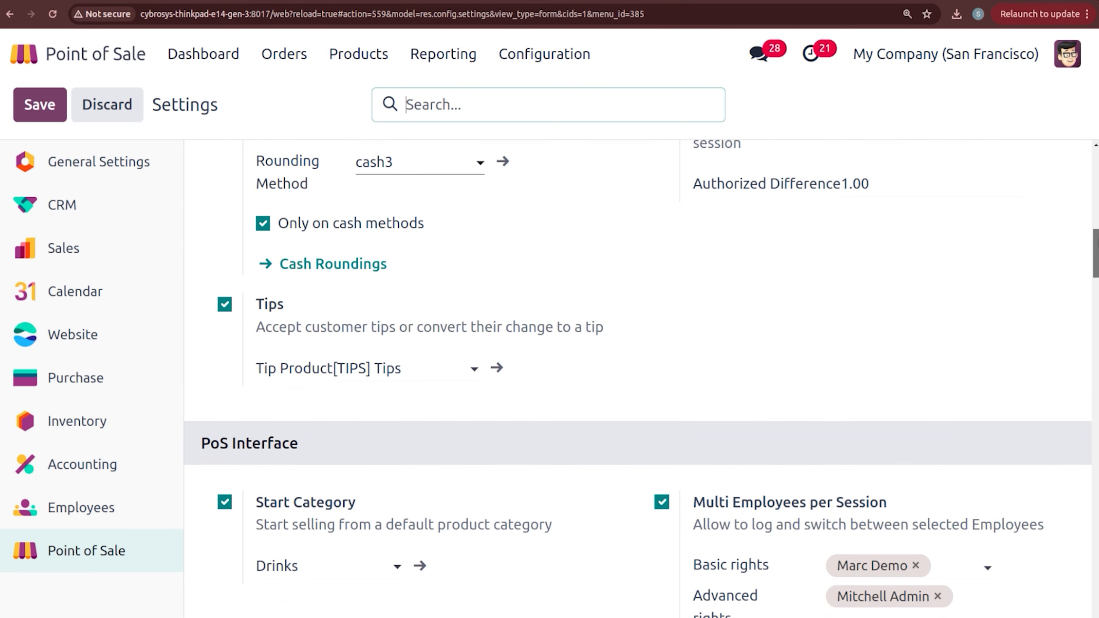
scroll(1083, 378, down, 15)
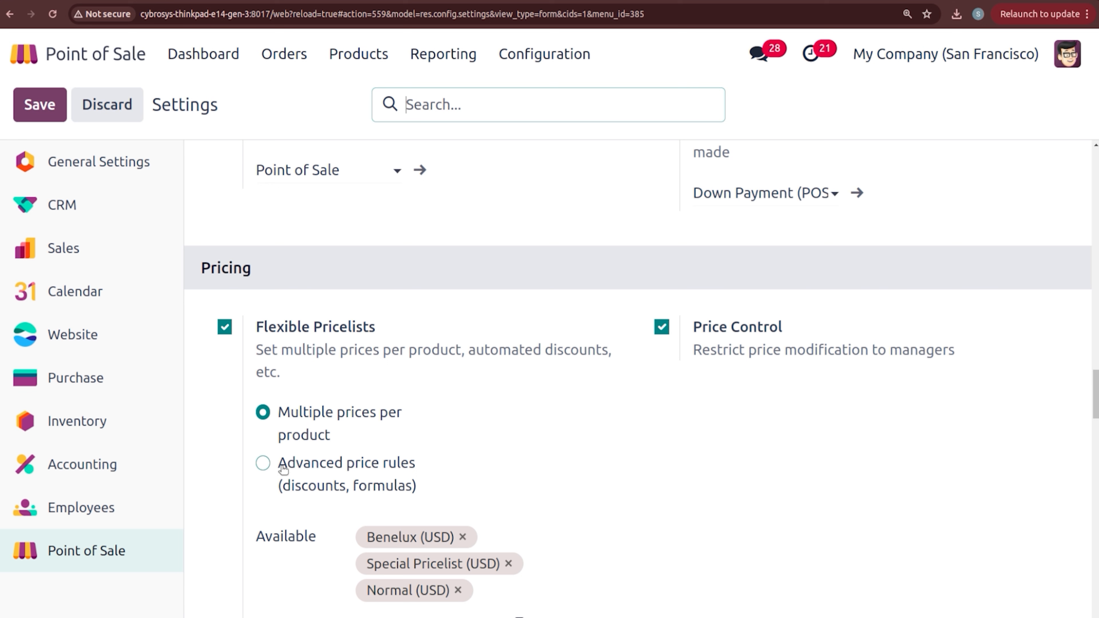
click(267, 465)
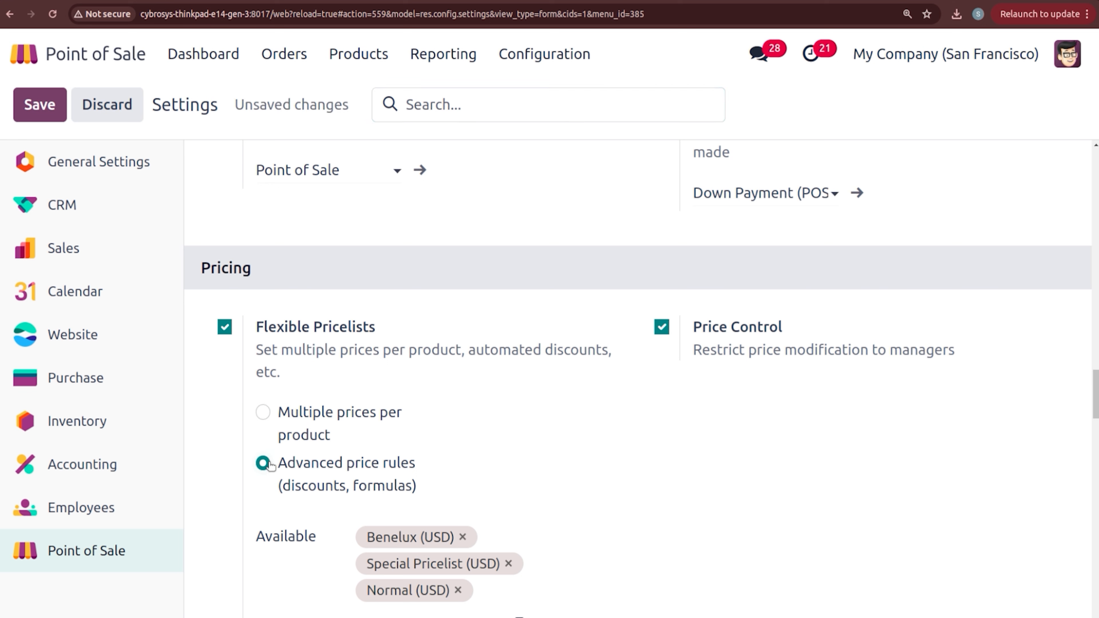
click(463, 537)
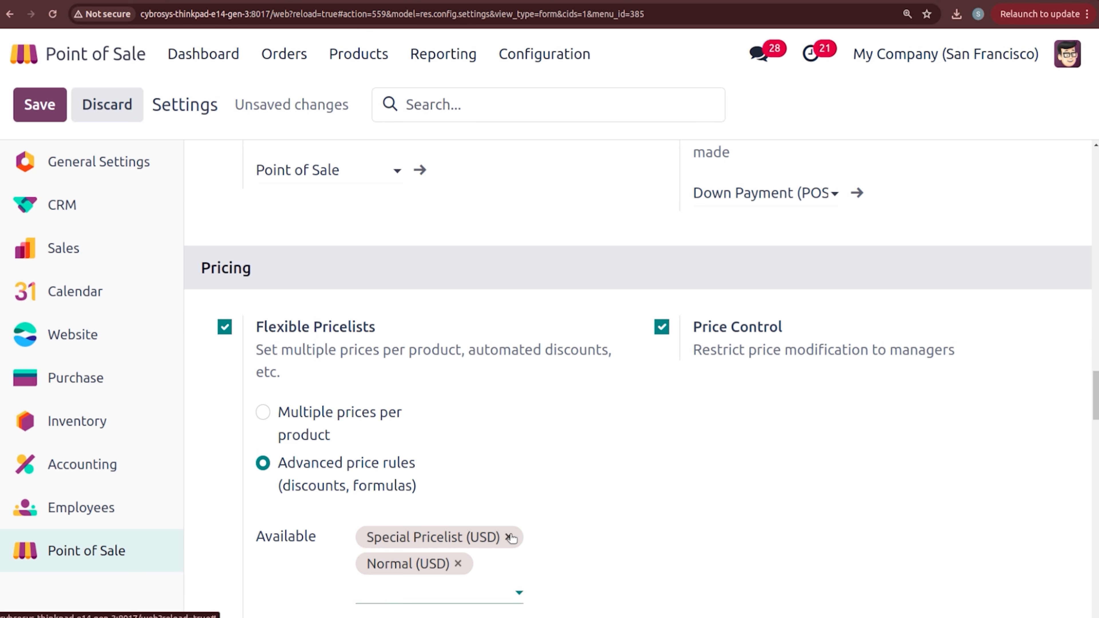
click(509, 537)
click(460, 536)
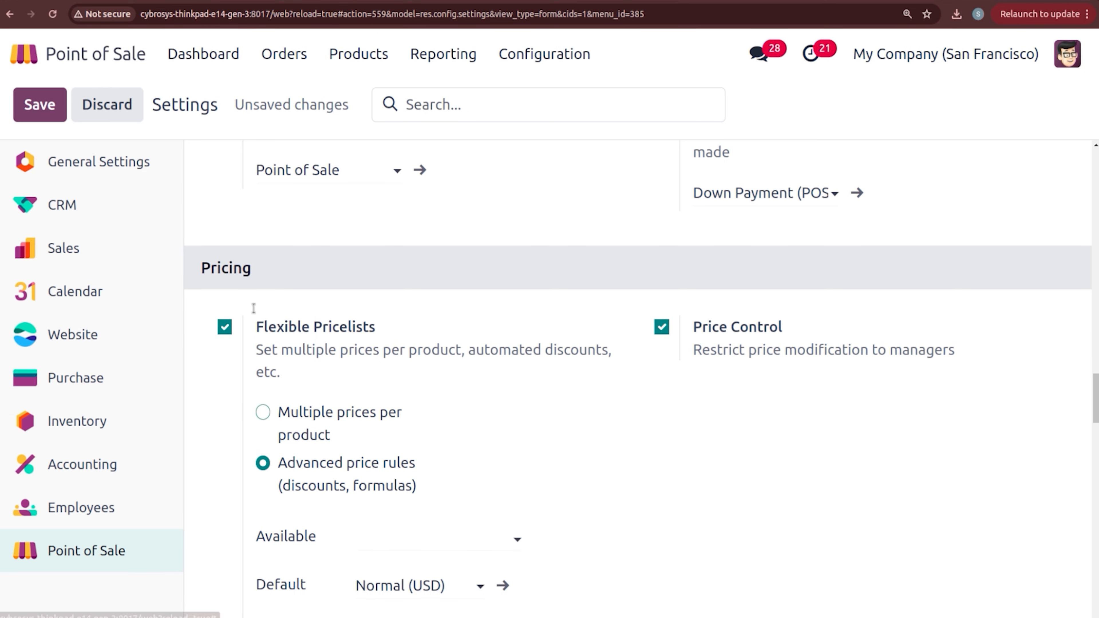
Step: Save the settings, clearing the default pricelist to resolve the validation error
click(29, 114)
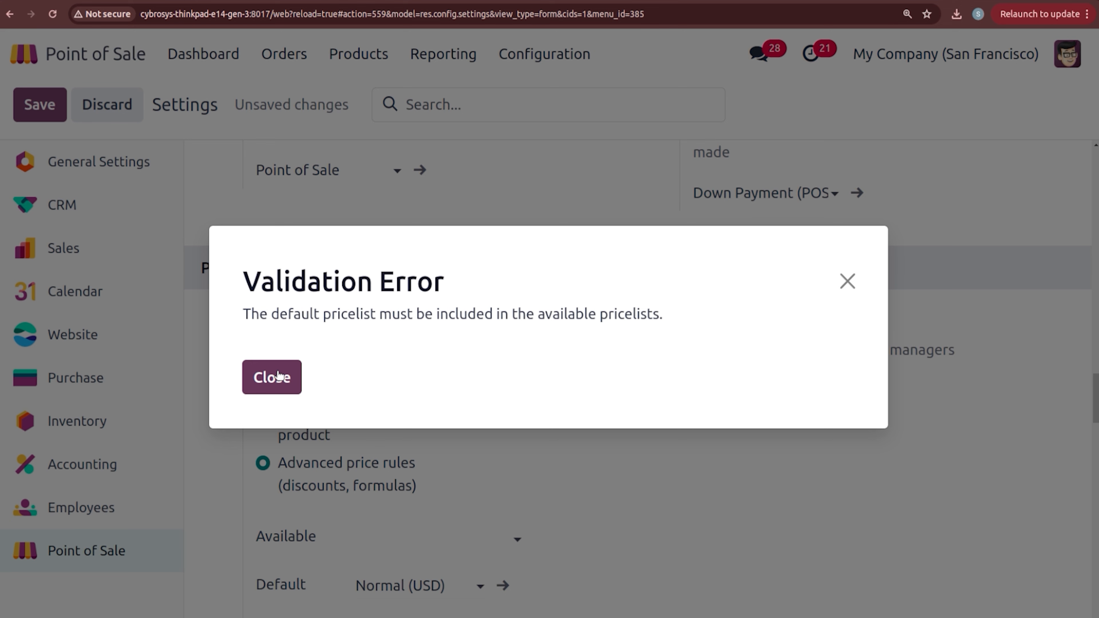
click(279, 376)
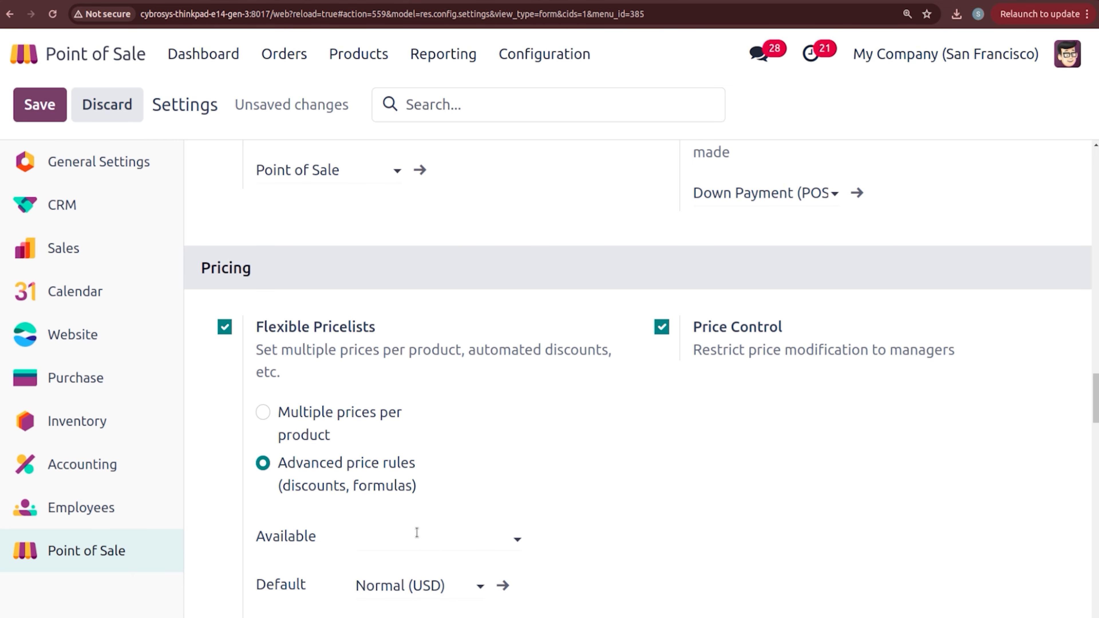
click(428, 592)
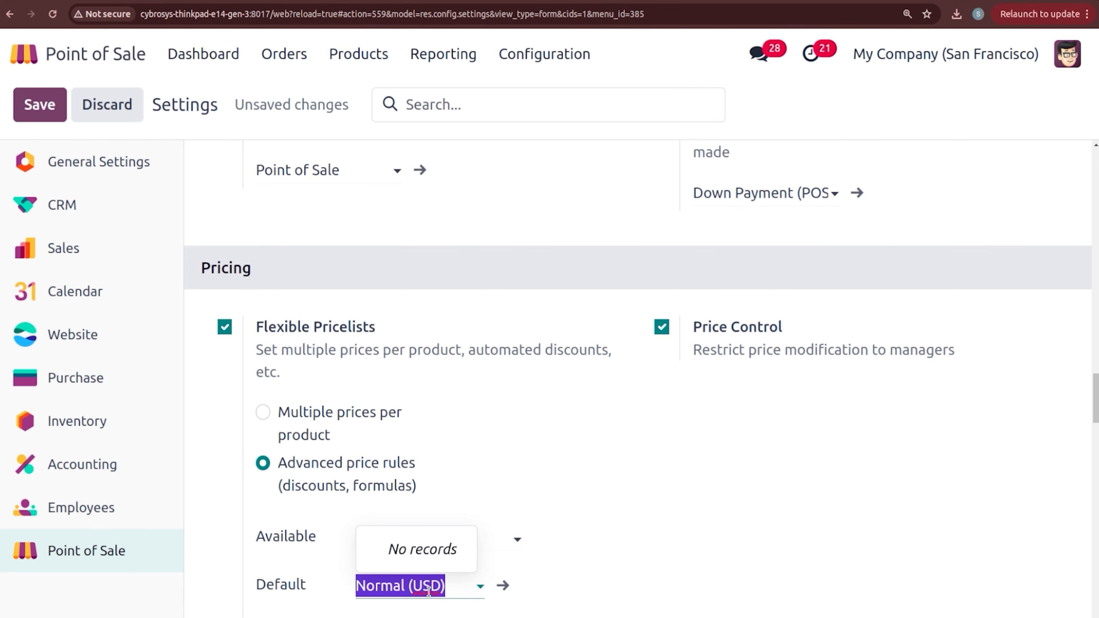
key(BackSpace)
click(176, 265)
click(47, 105)
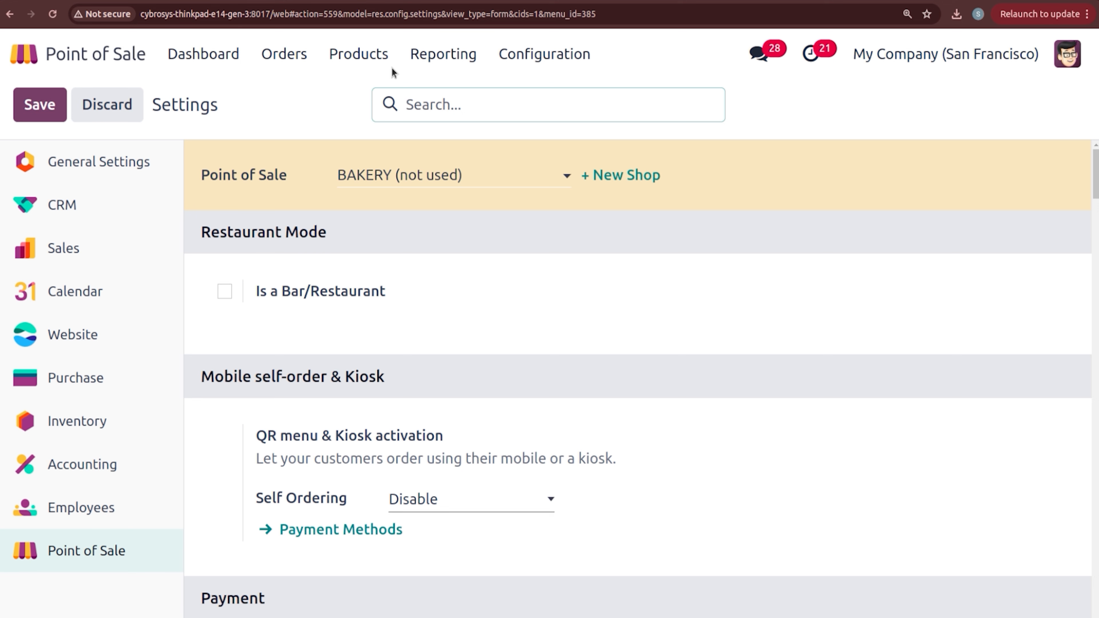
Step: Save the Advanced pricelist's All Products rule as a 5% formula discount, then go to Point of Sale settings
click(359, 54)
click(391, 172)
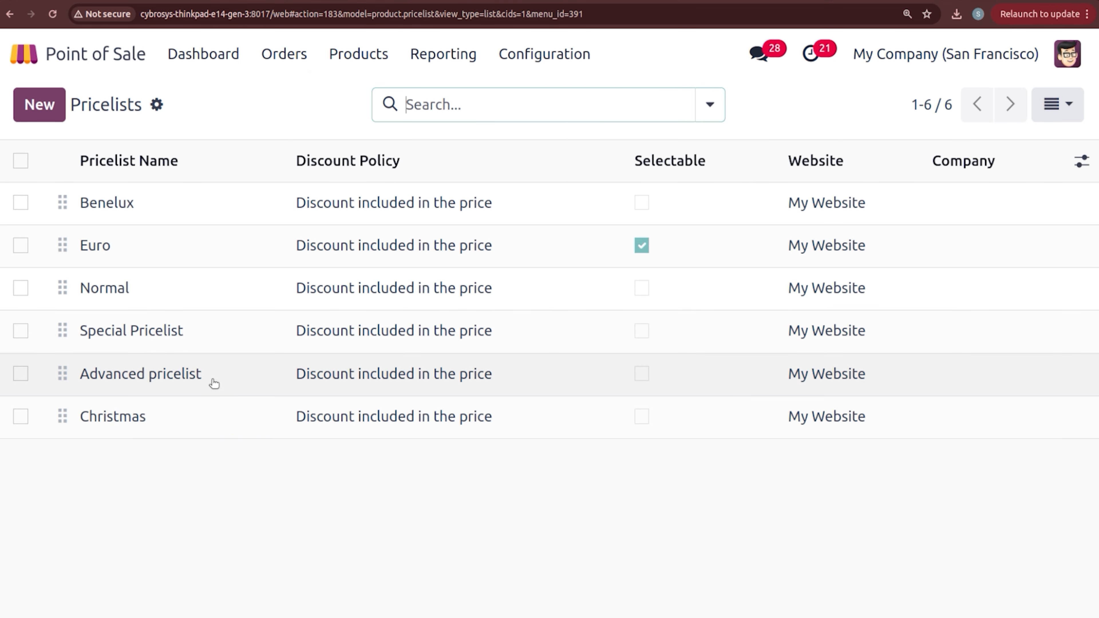
click(214, 384)
click(214, 384)
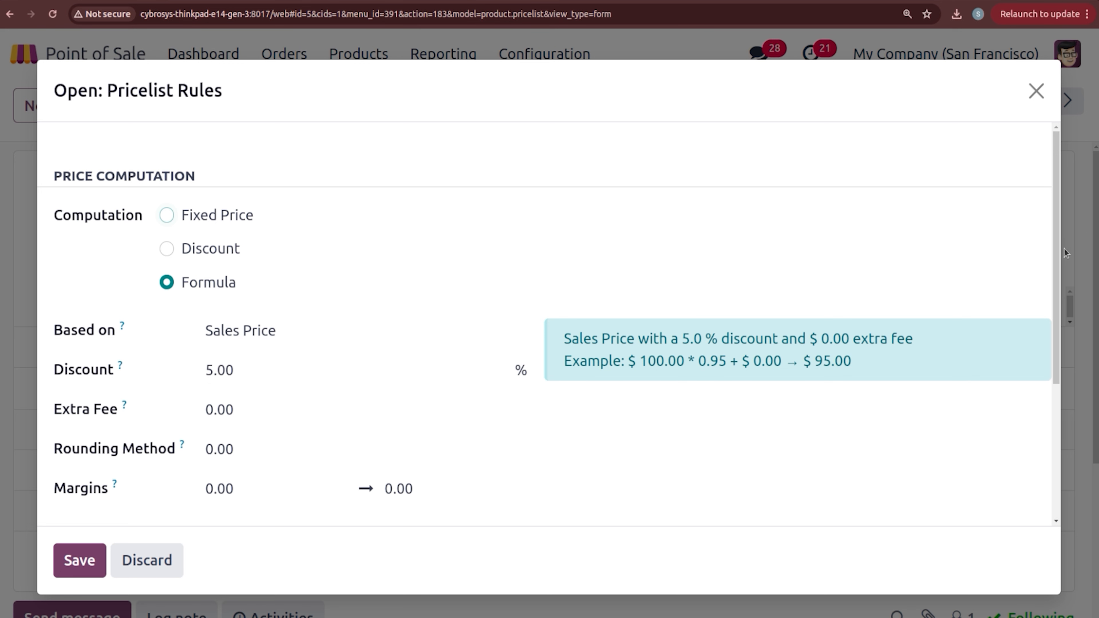
drag(1056, 253, 1054, 385)
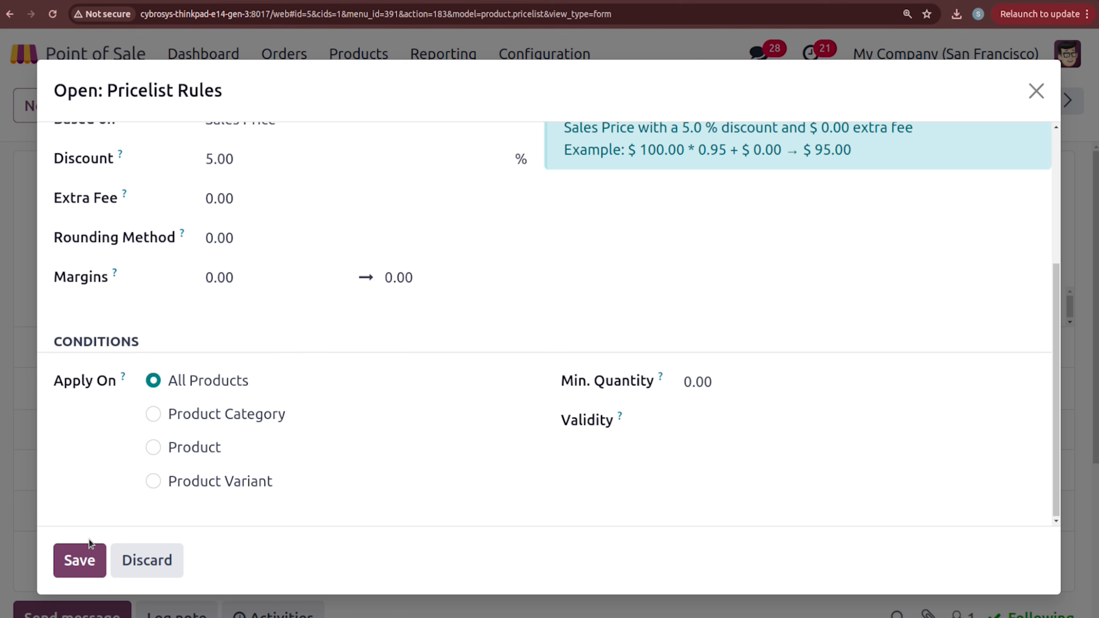
click(85, 570)
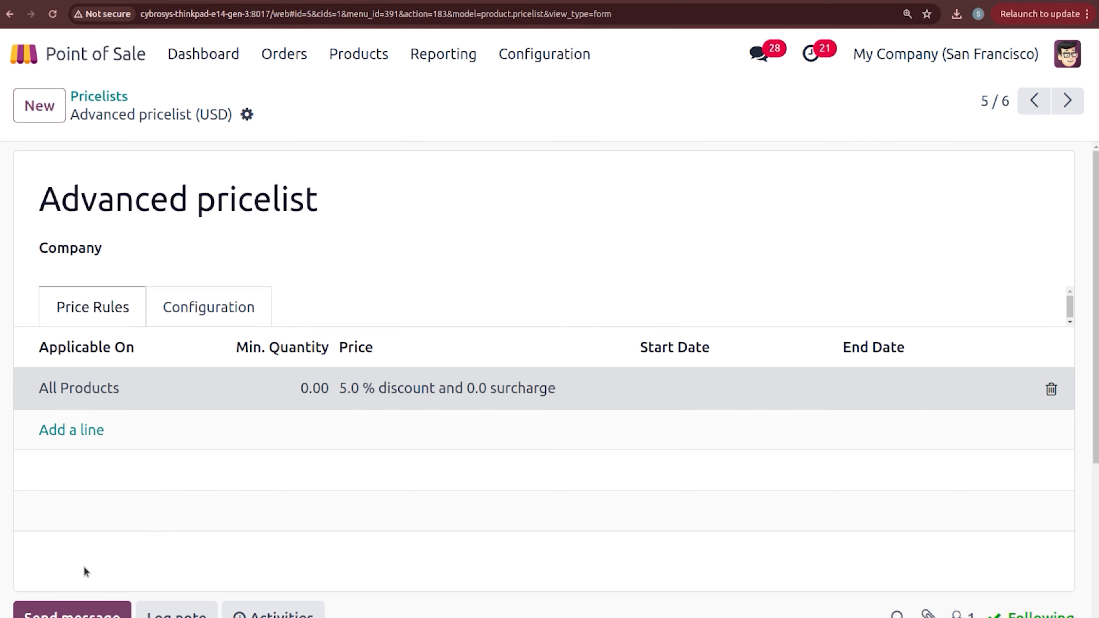
click(538, 50)
click(551, 97)
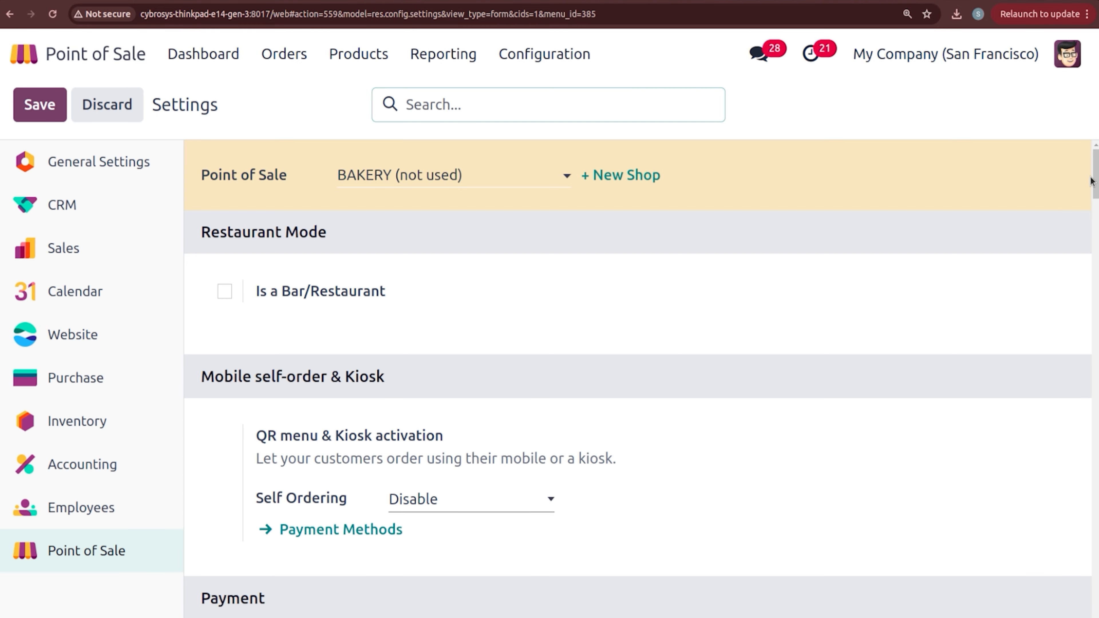
Step: Add Advanced pricelist and Normal (USD) as available pricelists, set Normal (USD) as default, and save
drag(1091, 179, 1098, 242)
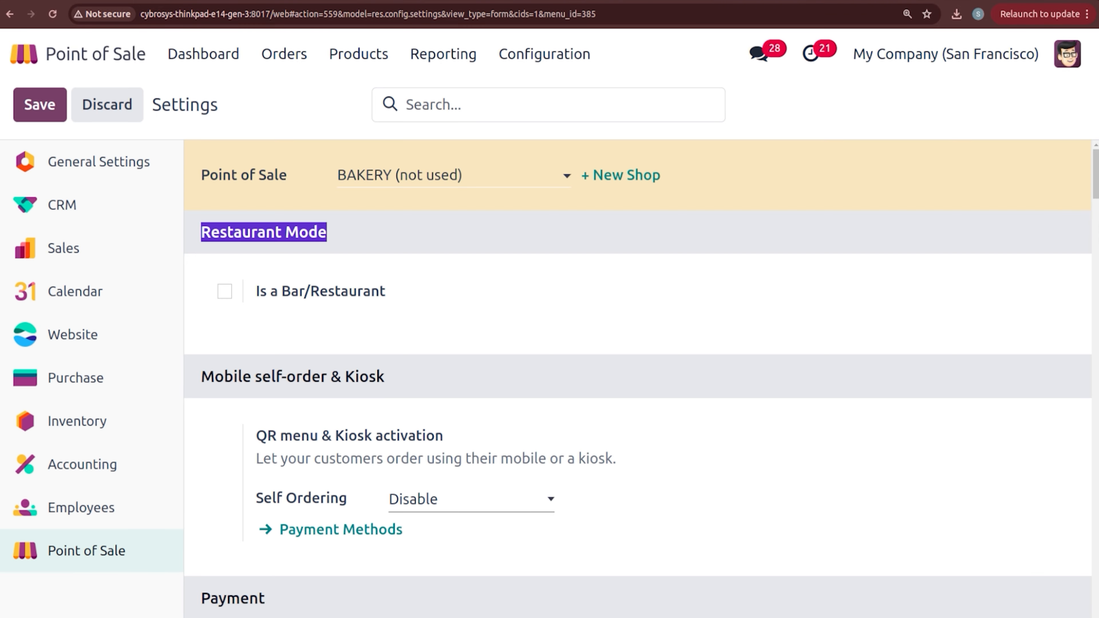
drag(1097, 169, 1097, 429)
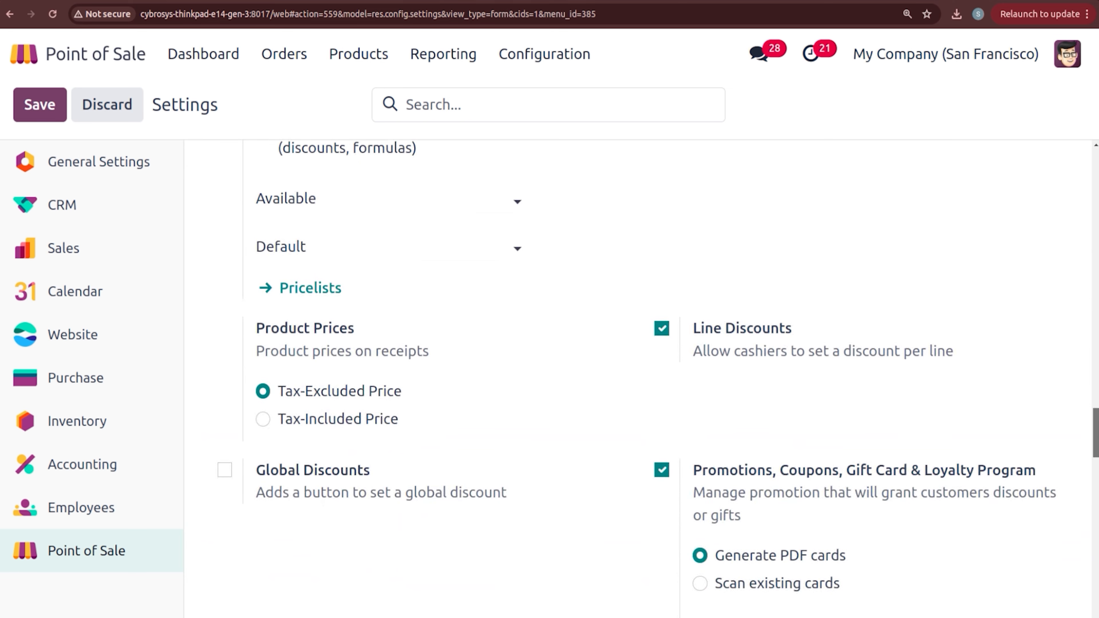
scroll(316, 539, up, 5)
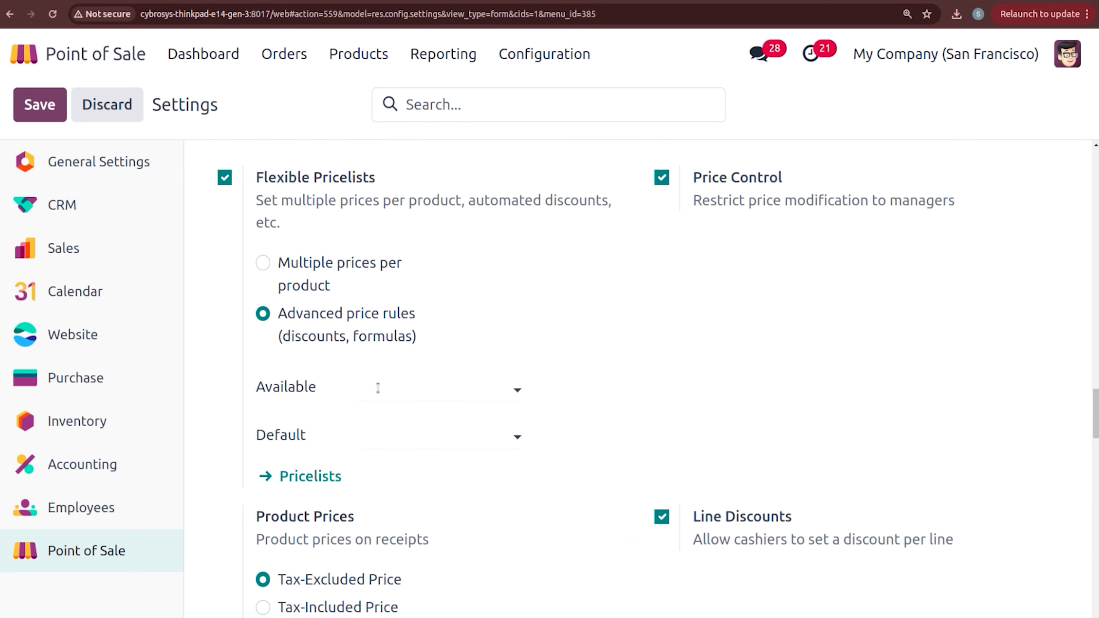
click(388, 389)
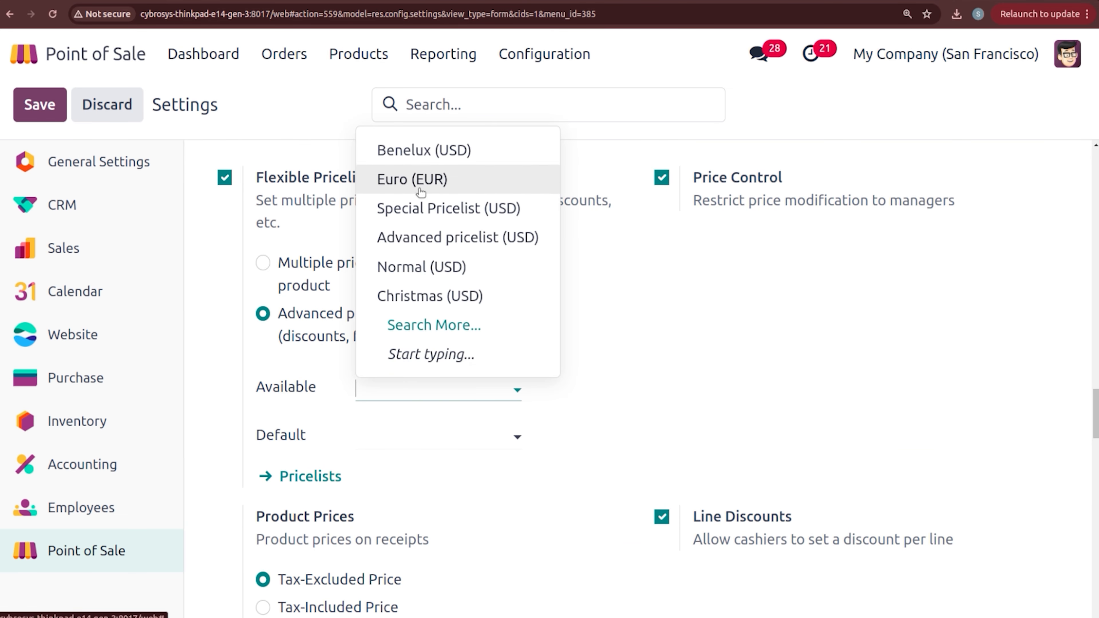
click(434, 238)
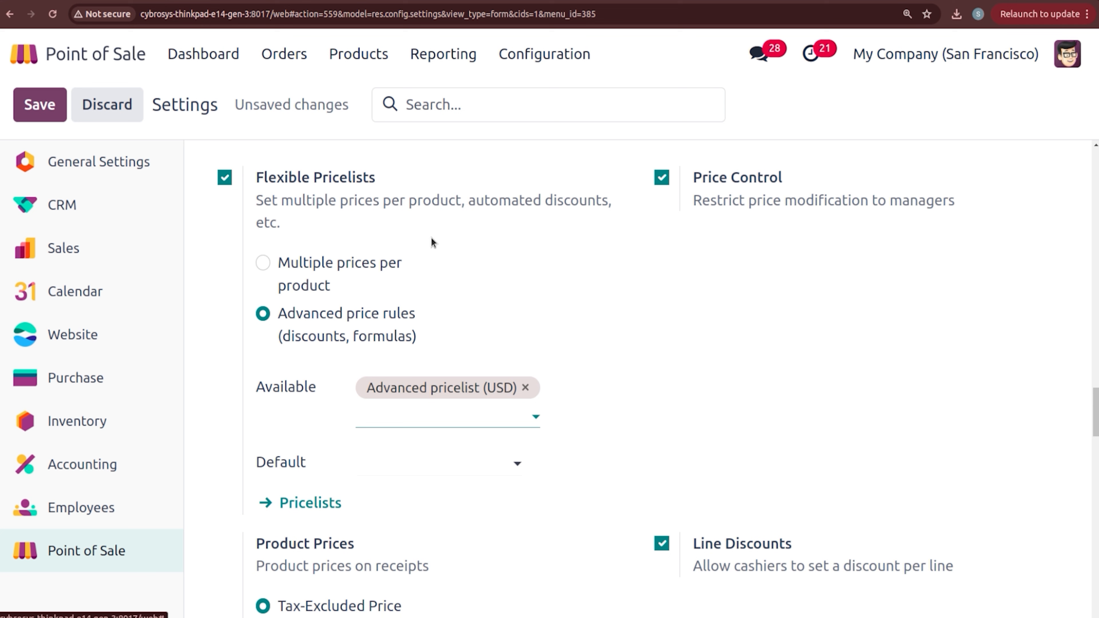
click(418, 412)
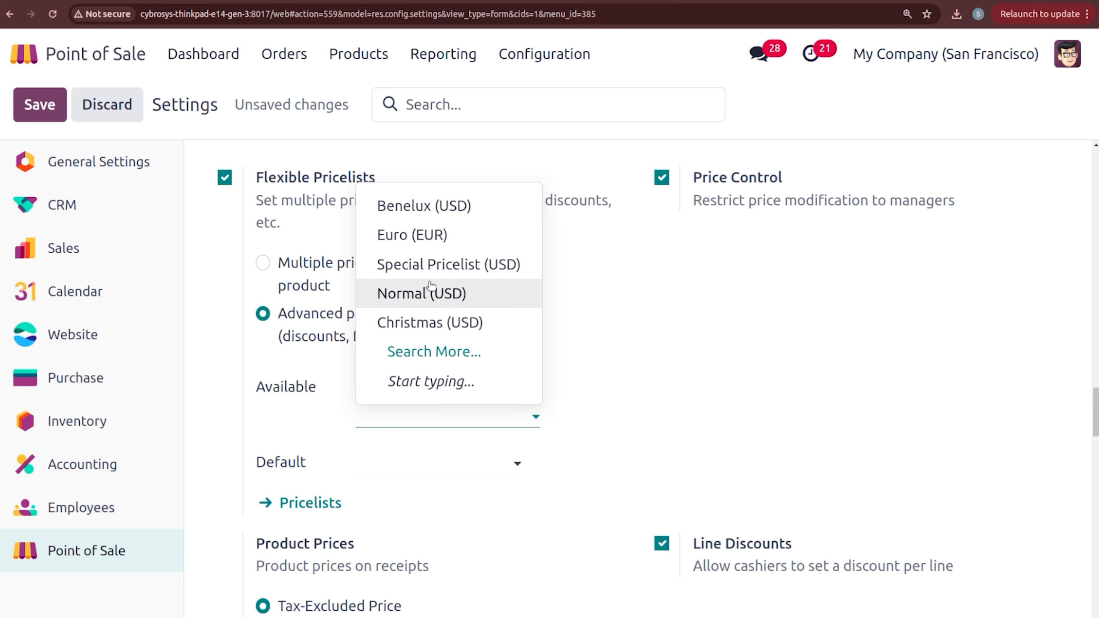
click(434, 298)
click(423, 457)
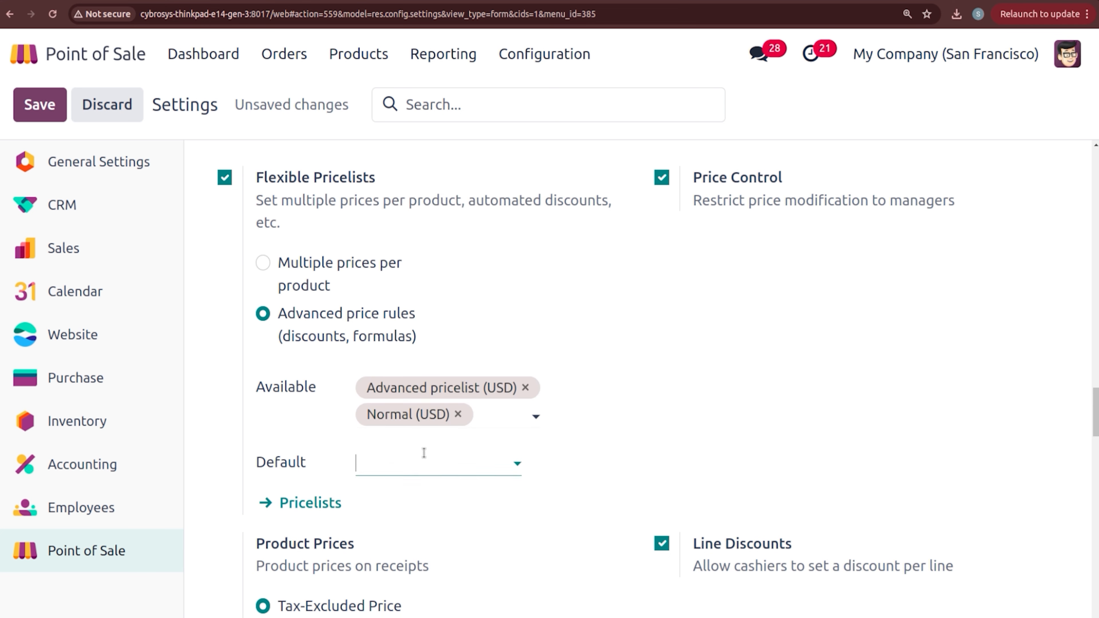
click(422, 528)
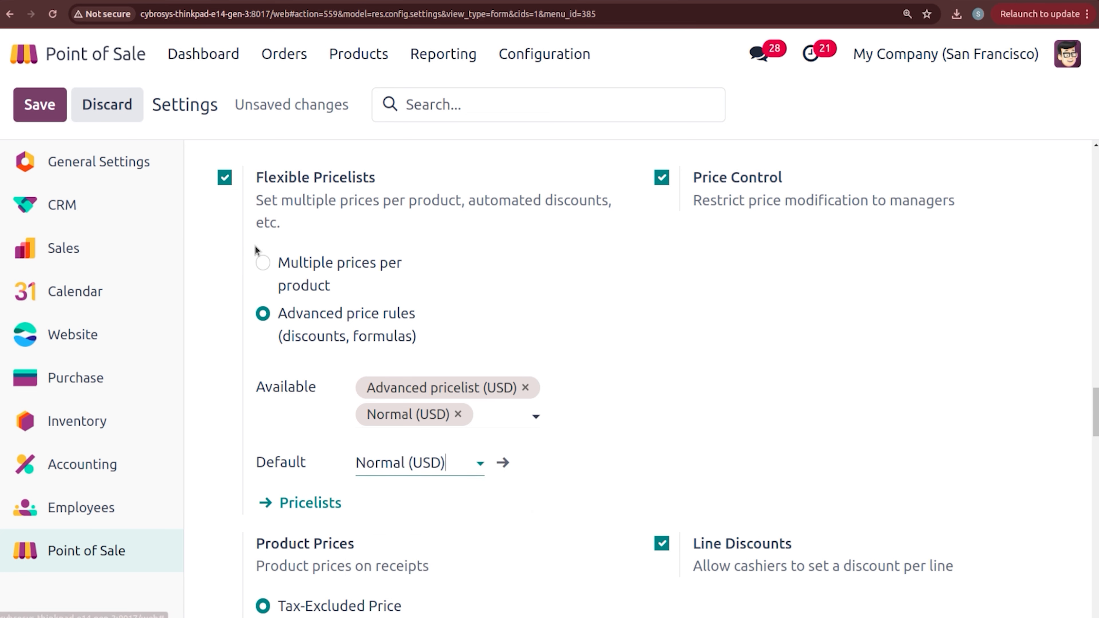
click(30, 96)
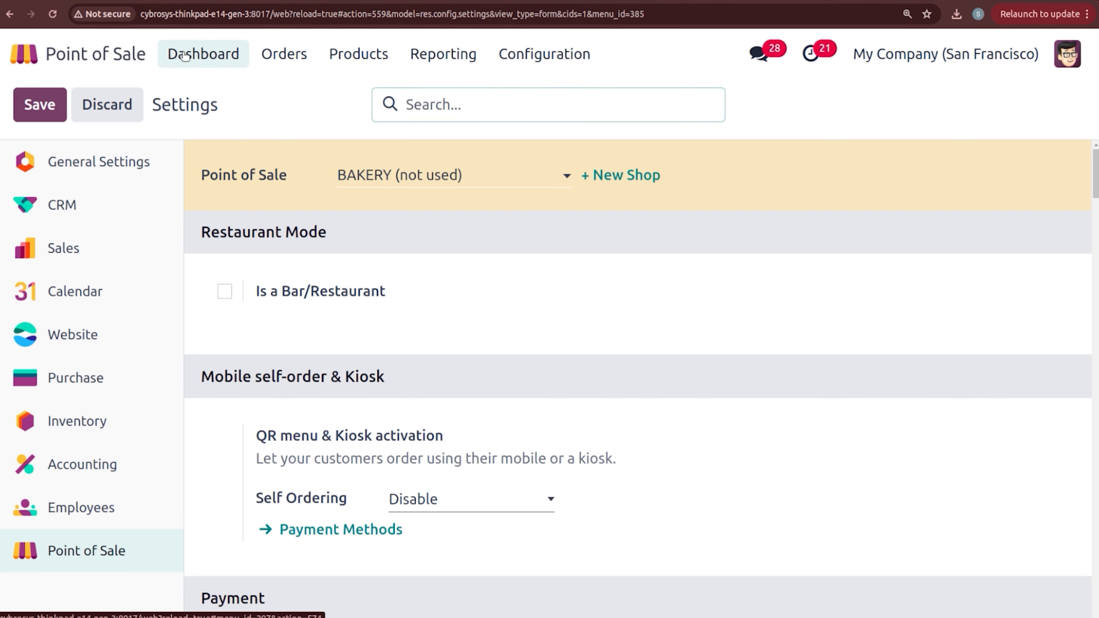
Step: Open a new BAKERY session as the chosen cashier with zero opening cash
click(184, 54)
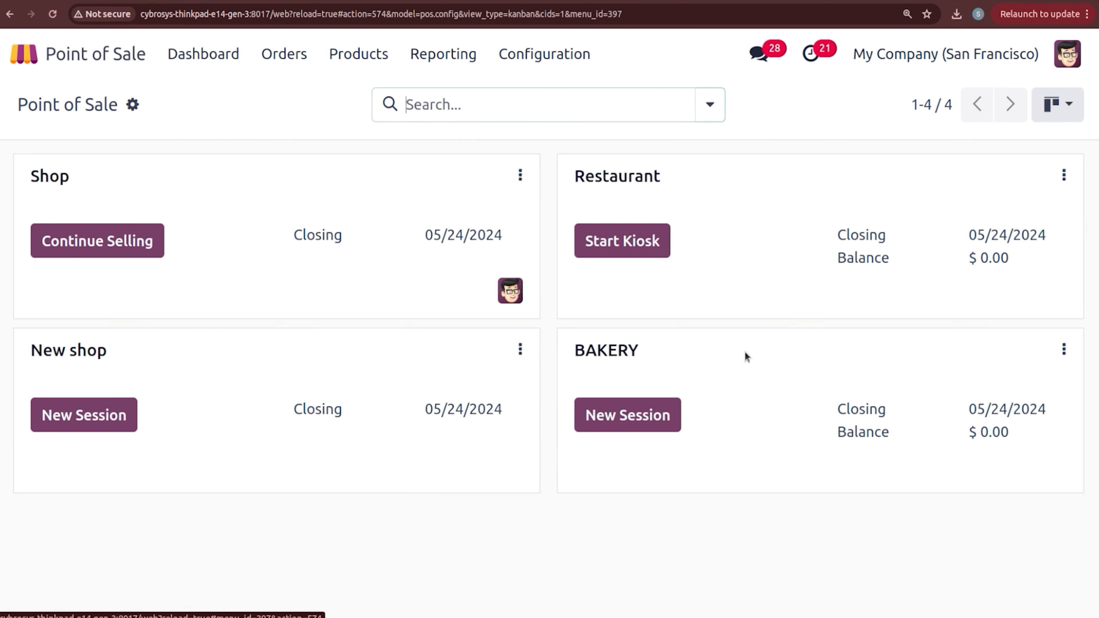
click(646, 419)
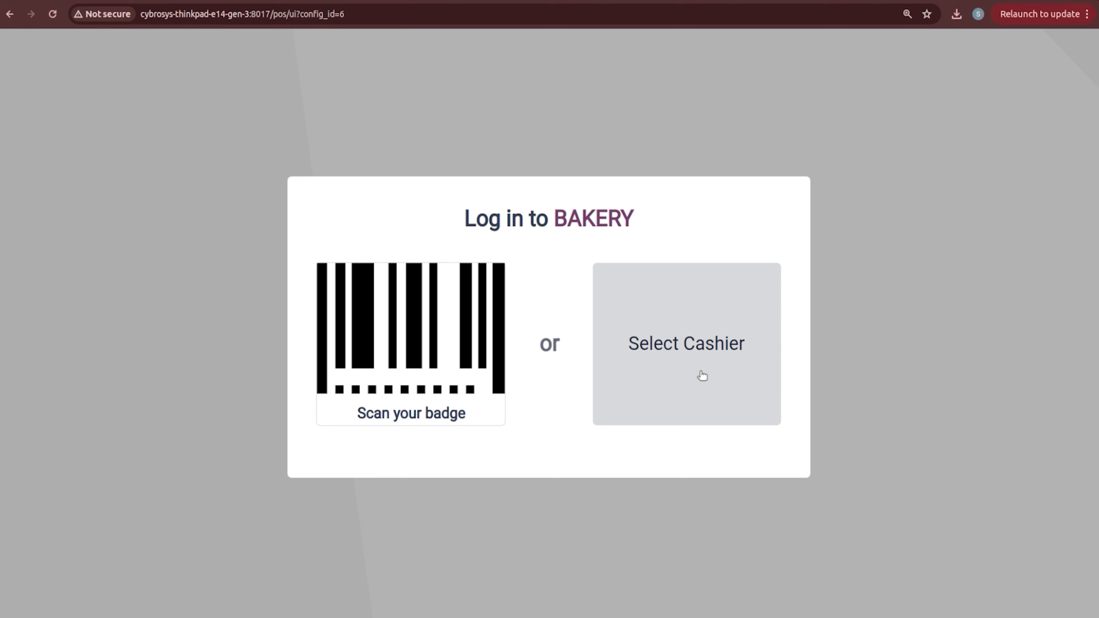
click(702, 376)
click(552, 361)
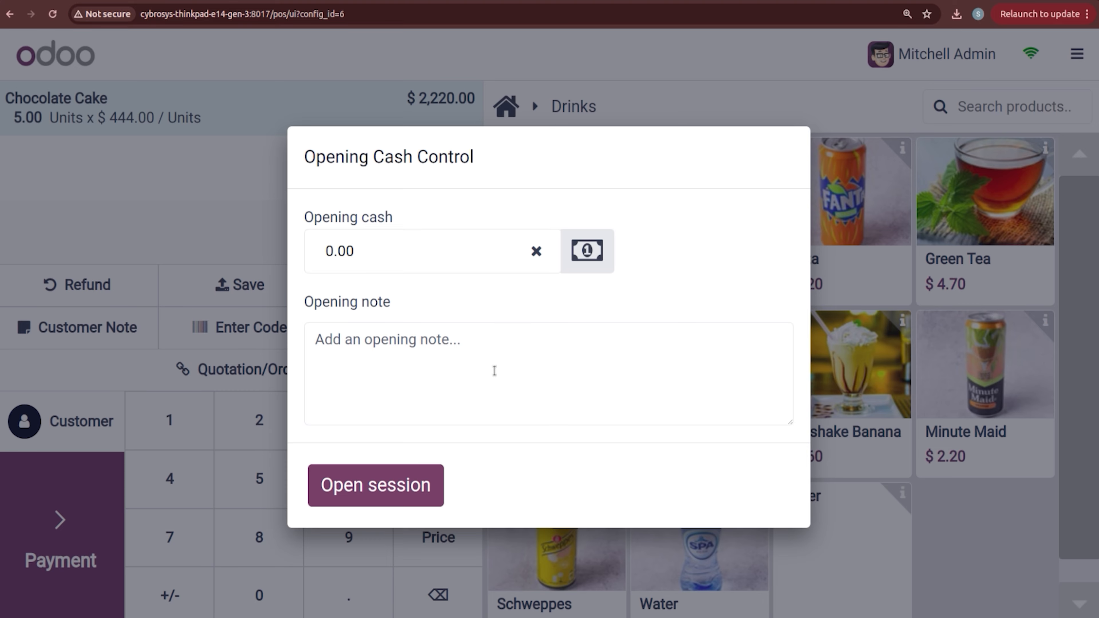
click(401, 498)
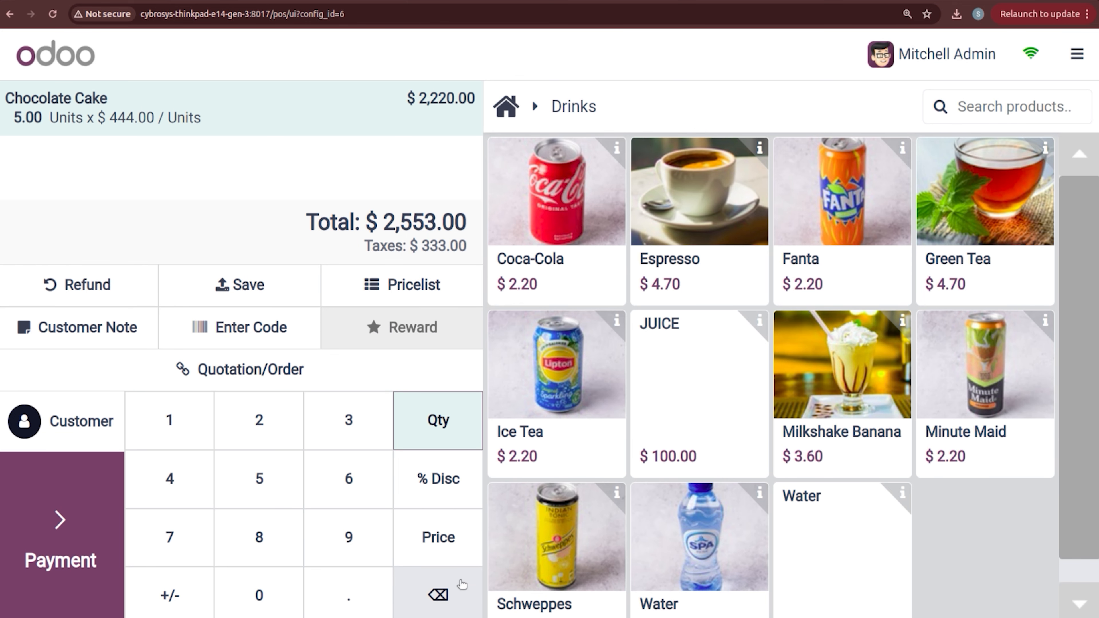
Step: Replace the Chocolate Cake line with Water and apply Advanced pricelist, dropping Water to $95.00
click(446, 601)
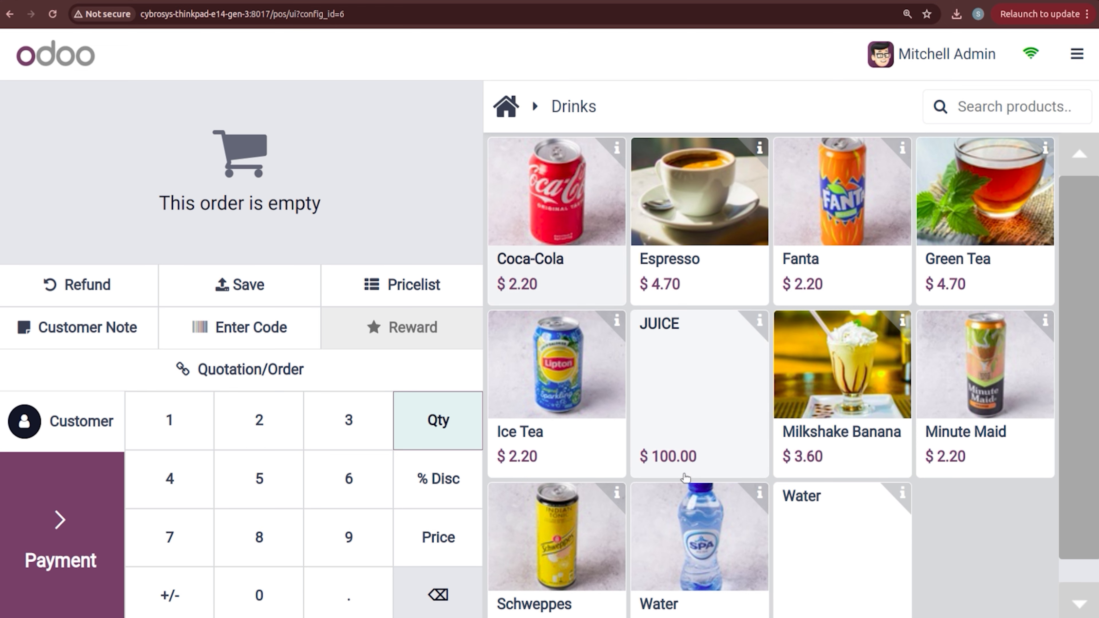
click(813, 527)
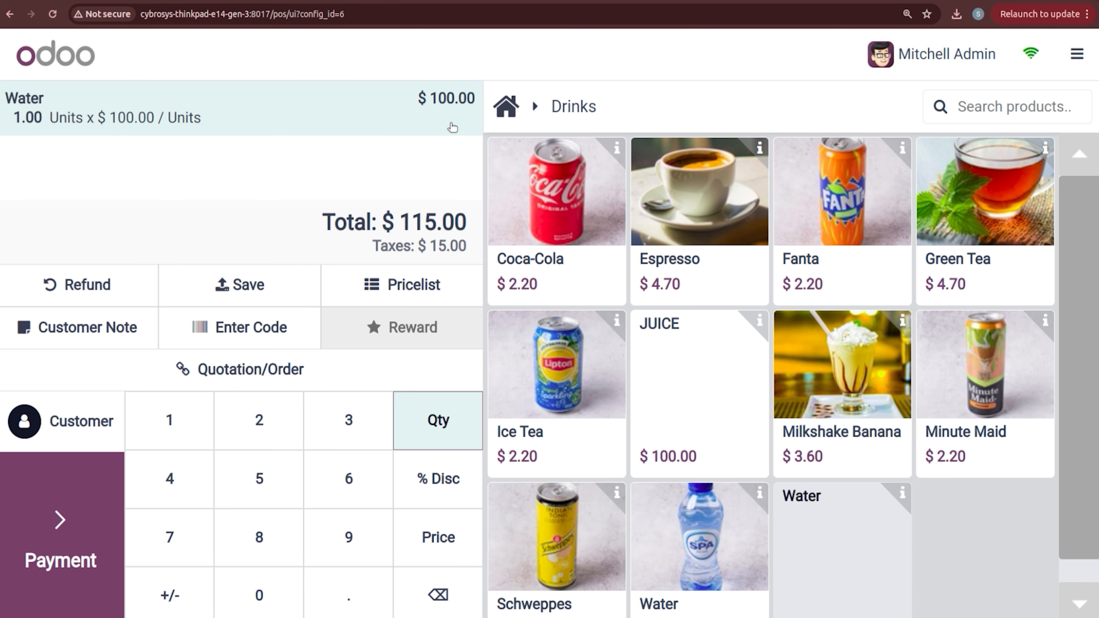
click(401, 294)
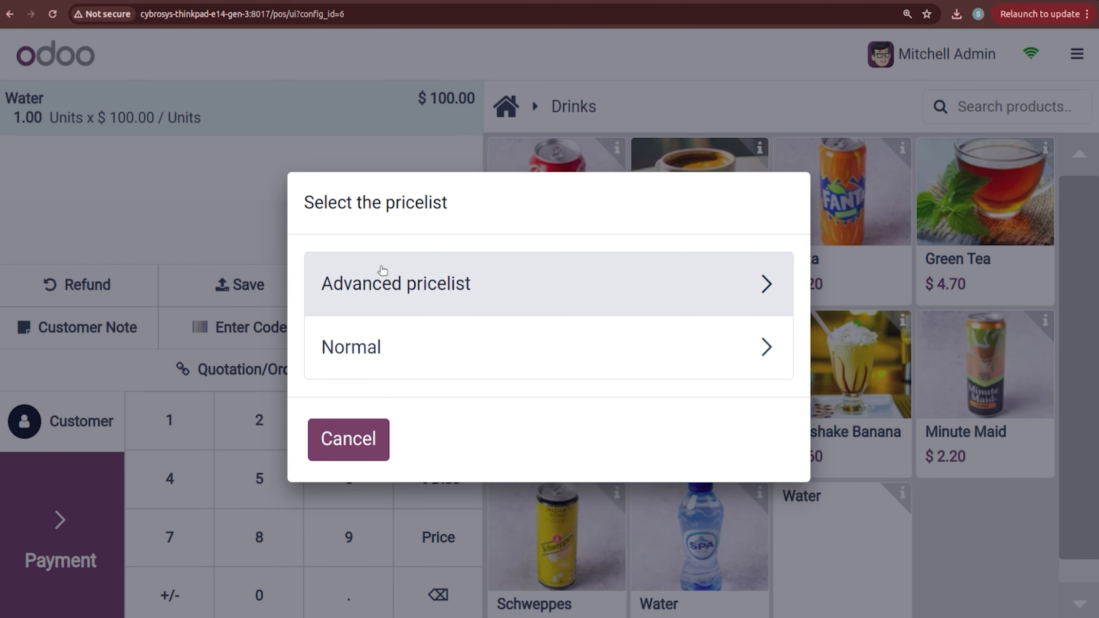
click(390, 294)
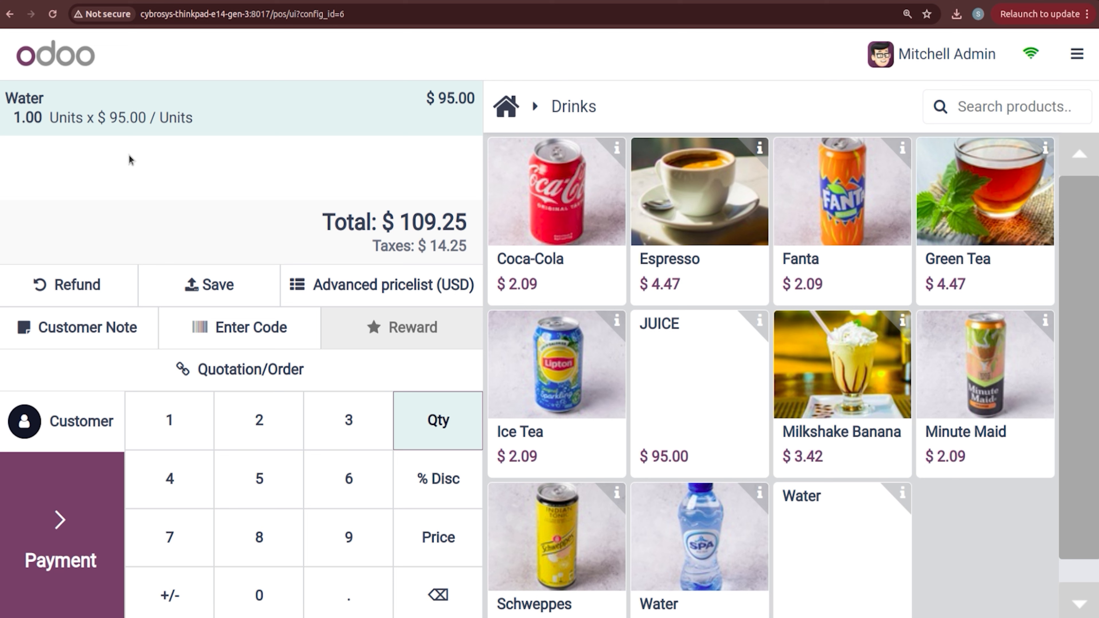
click(1096, 58)
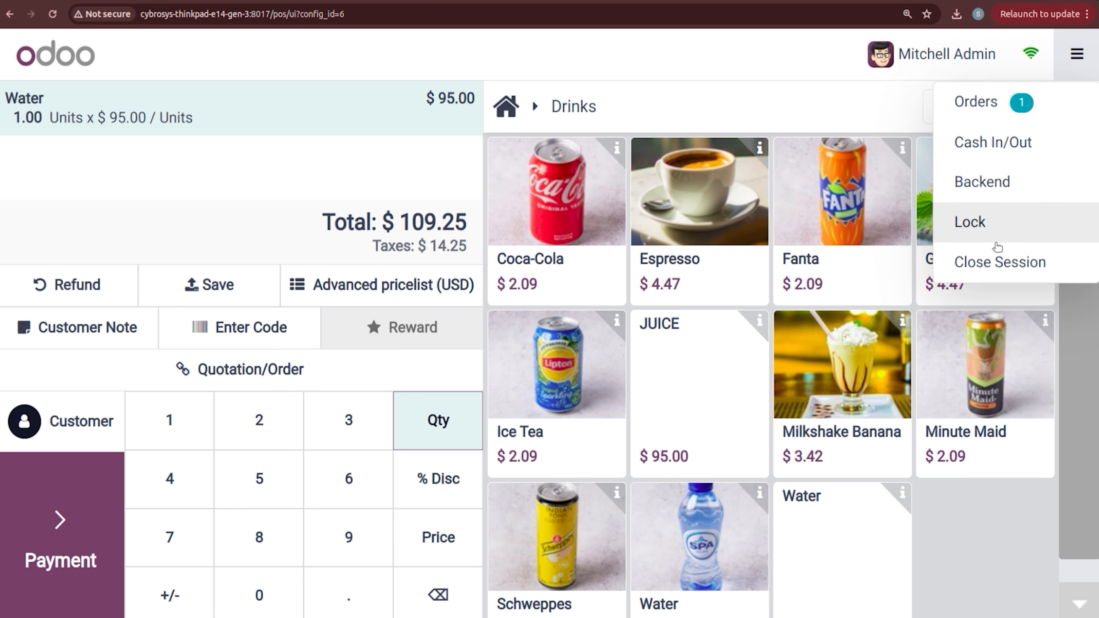
Step: Close the BAKERY session and scroll the Point of Sale settings to the pricing options
click(999, 258)
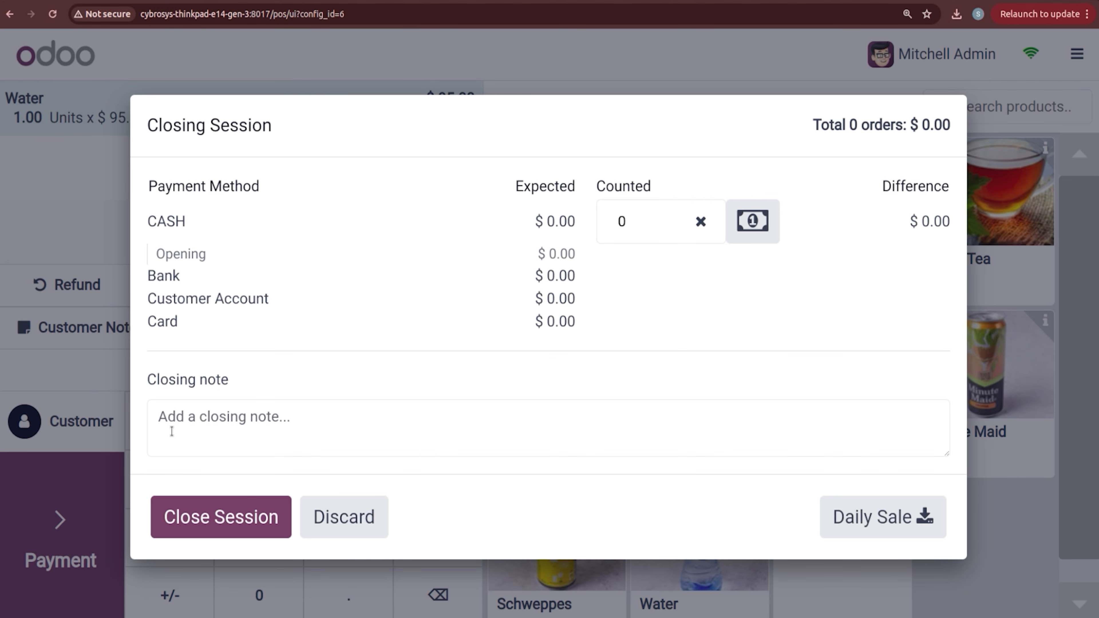
click(215, 519)
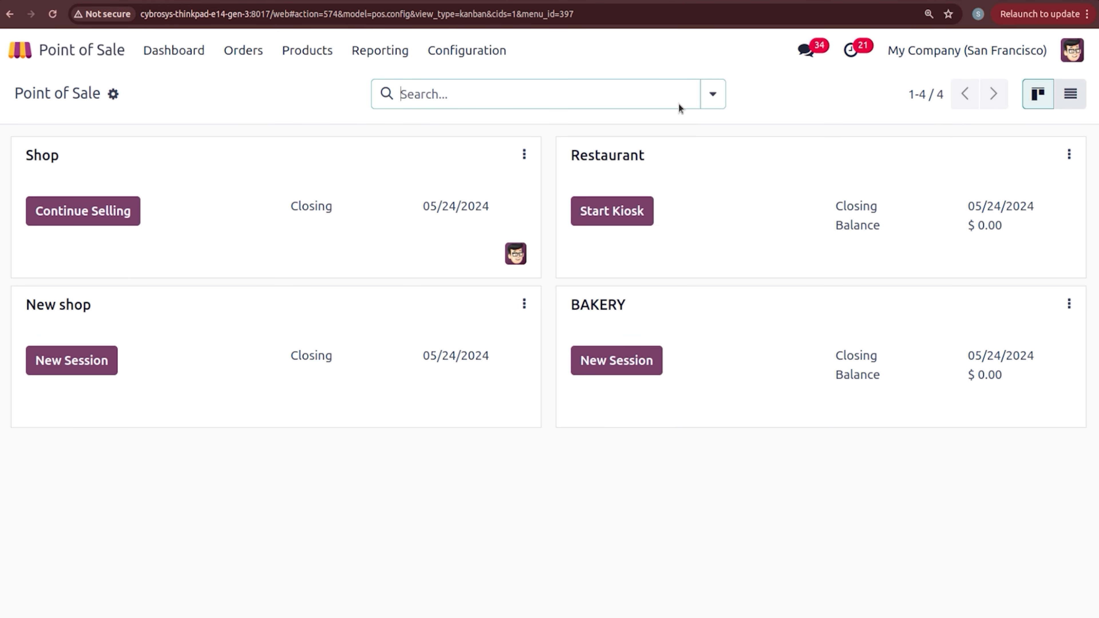
click(460, 58)
click(476, 90)
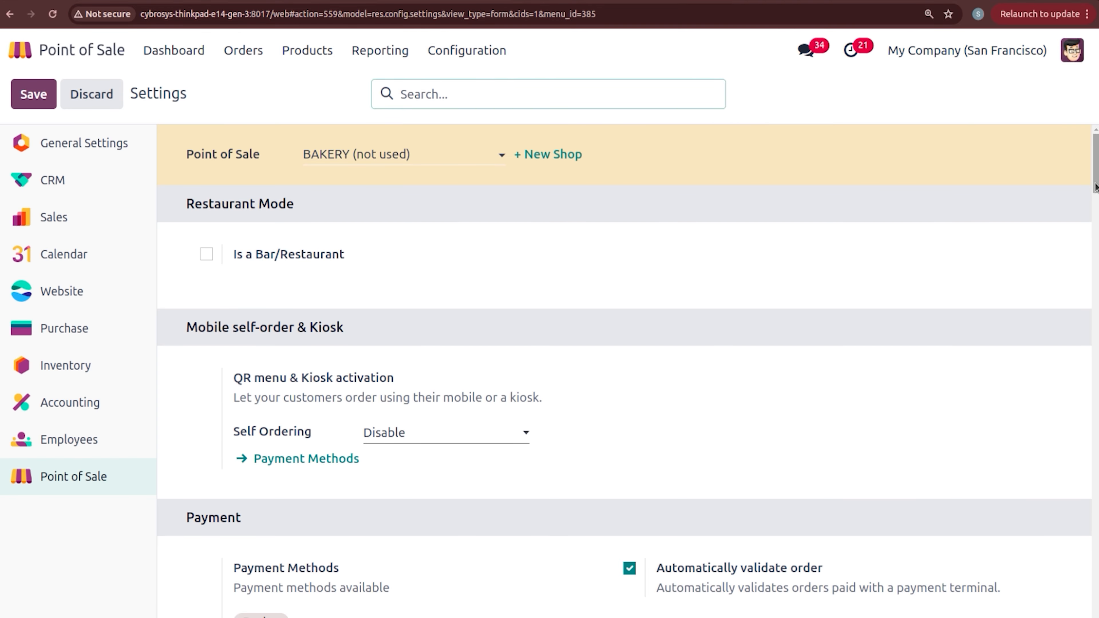
drag(1097, 185, 1097, 429)
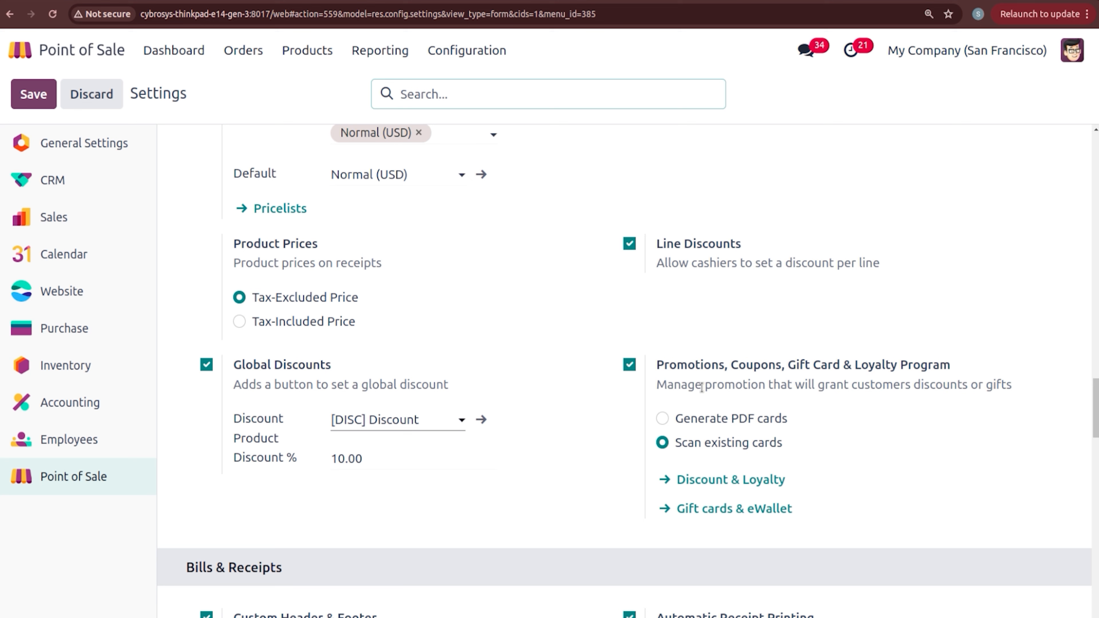
Step: Save the Global Discounts settings (10.00% with [DISC] Discount) and bring up the Products menu
mouse_move(701, 387)
click(37, 95)
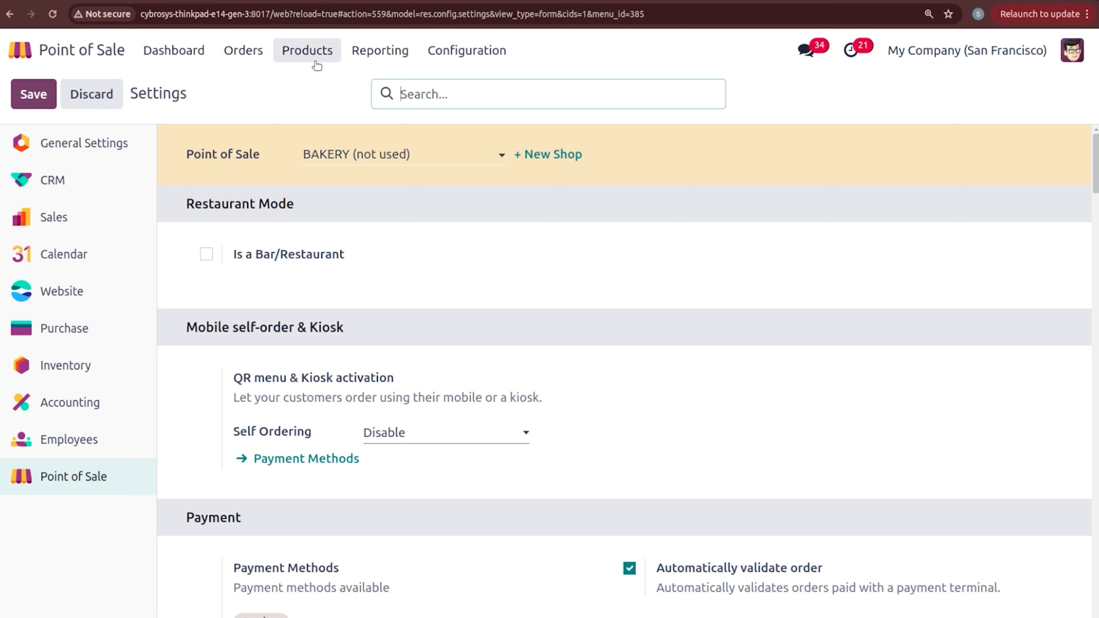
click(316, 61)
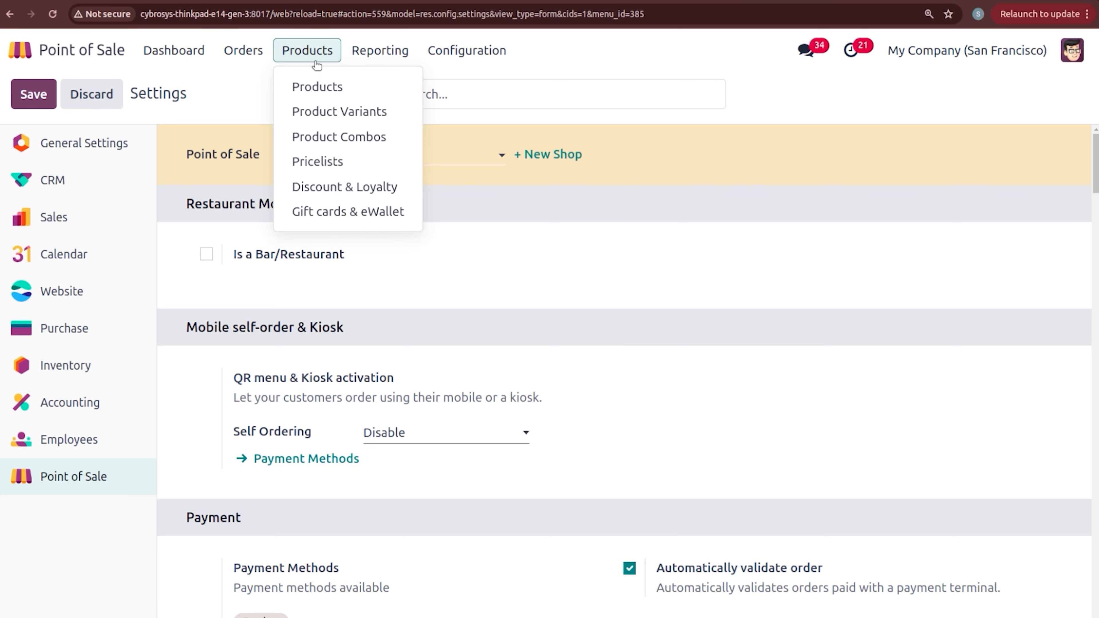
Step: Open the 10% discount program, confirm its Promotions type, and scroll to its Rules & Rewards
click(327, 190)
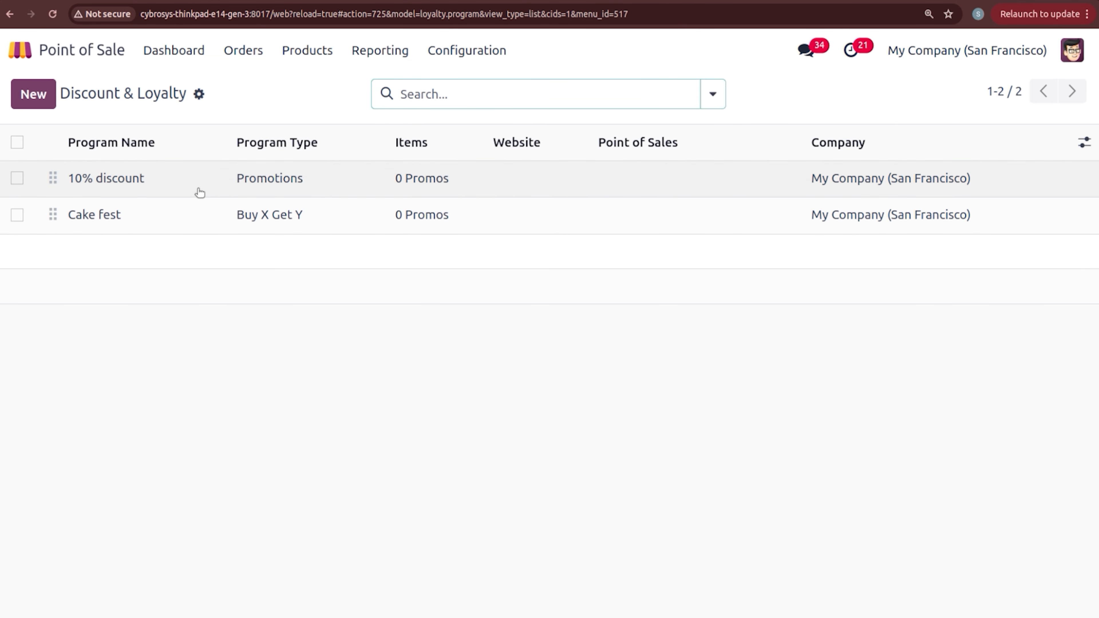
click(221, 186)
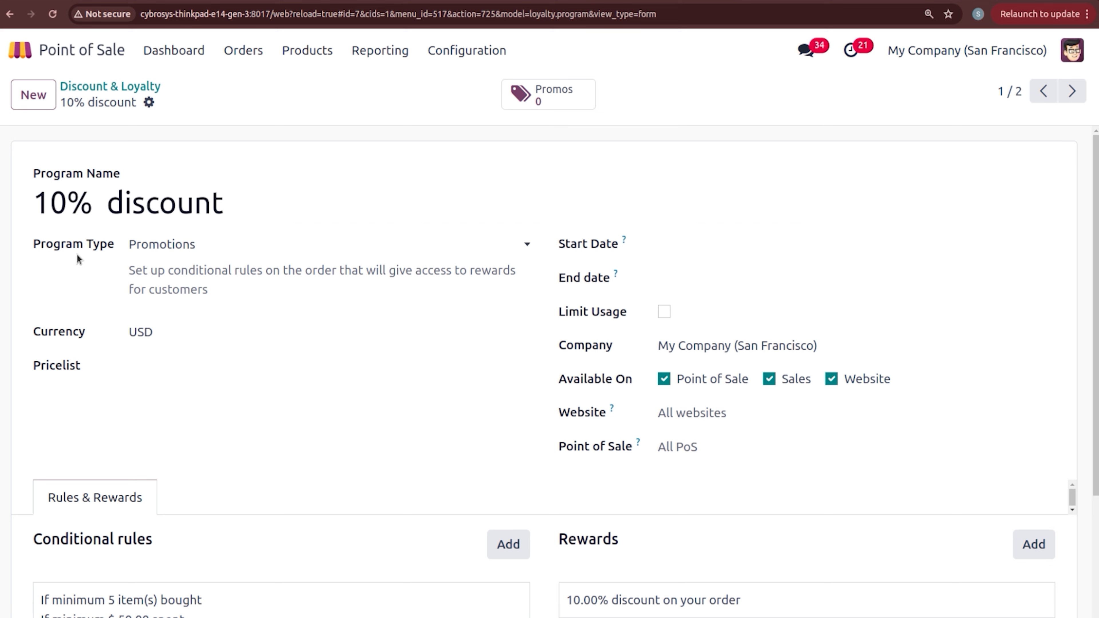
click(163, 245)
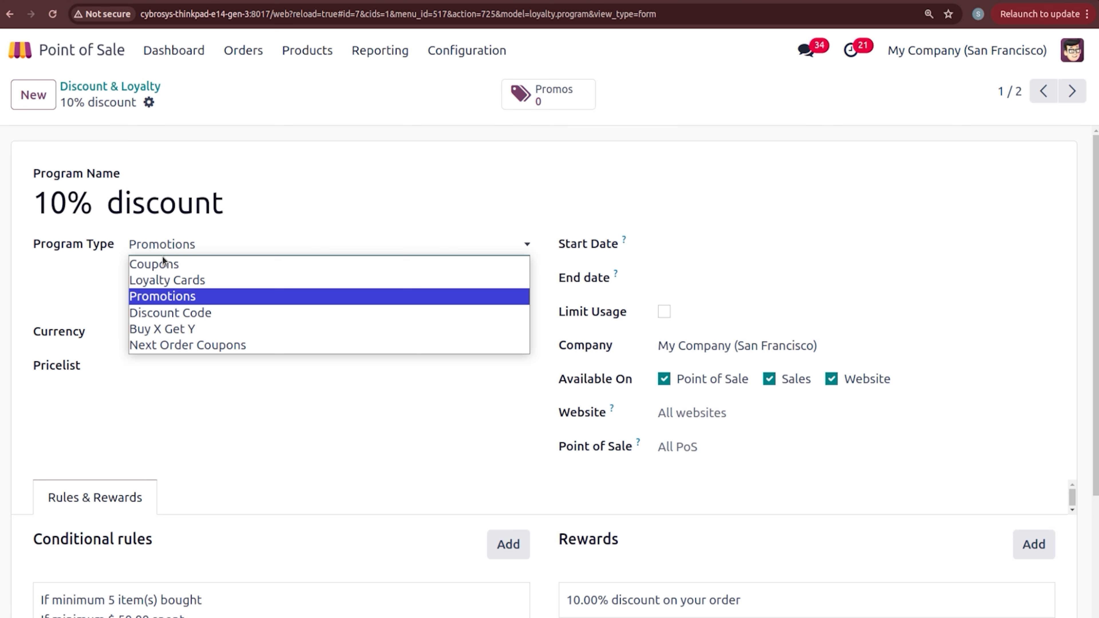
click(88, 288)
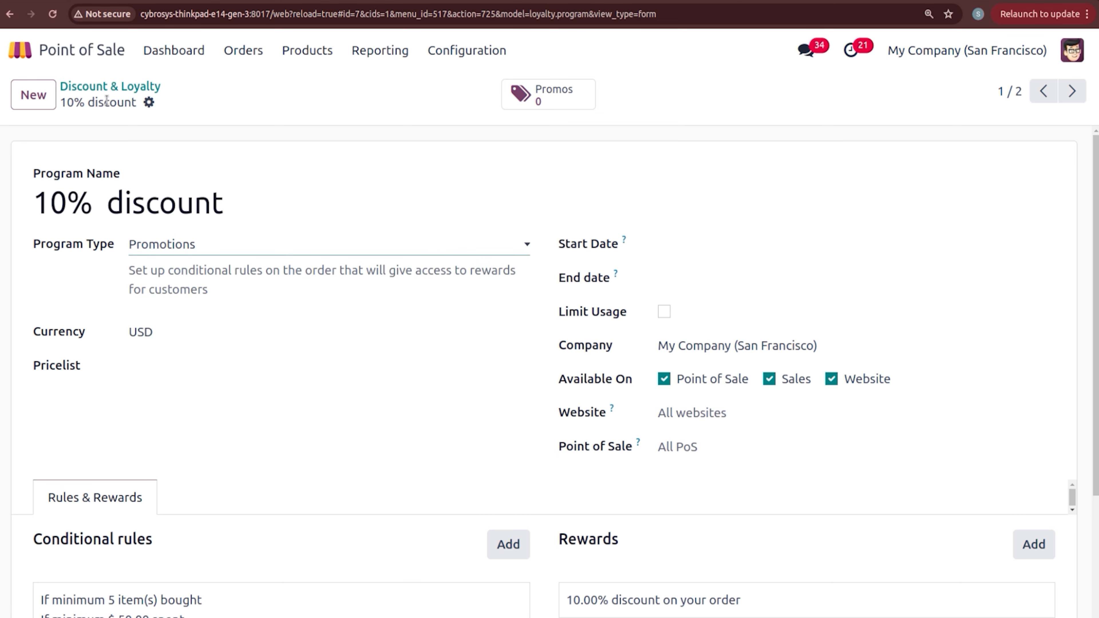
click(111, 88)
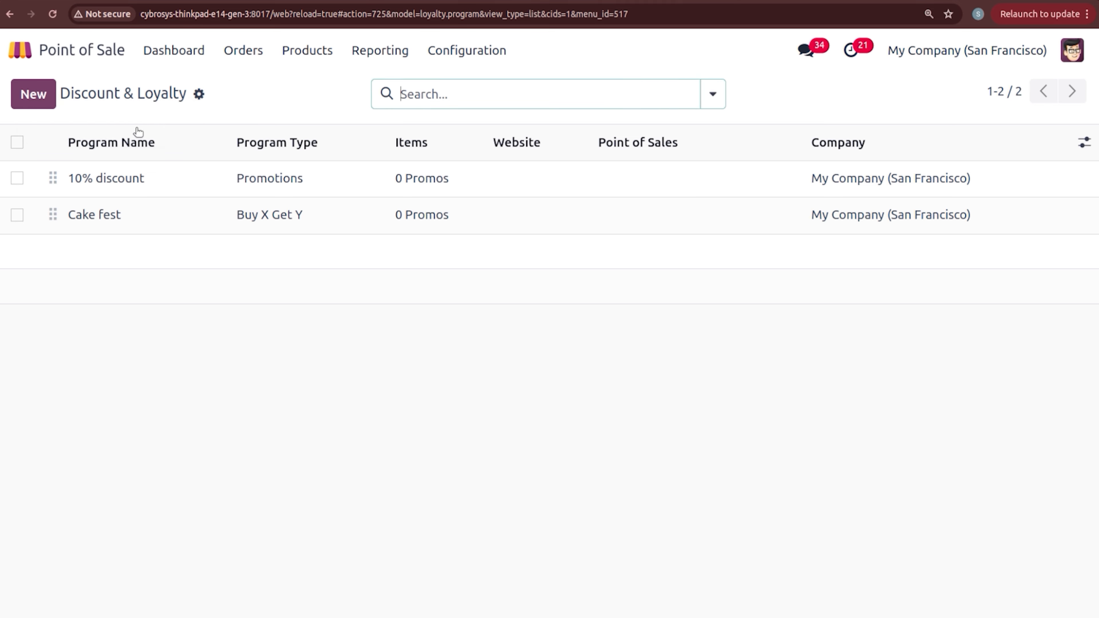
click(138, 178)
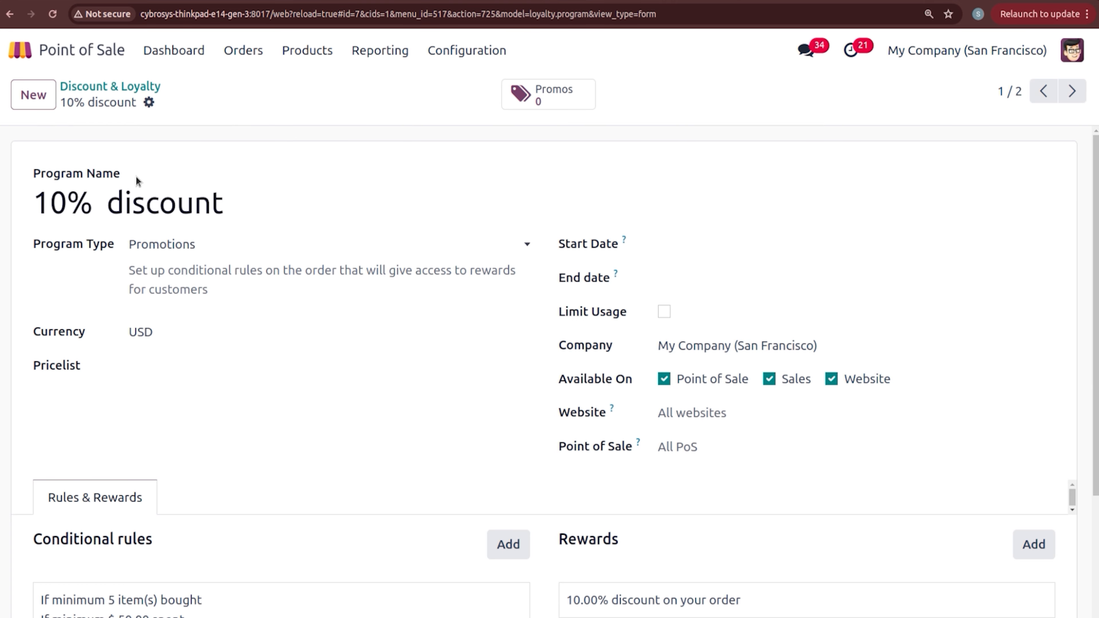
scroll(136, 176, down, 4)
scroll(136, 176, up, 4)
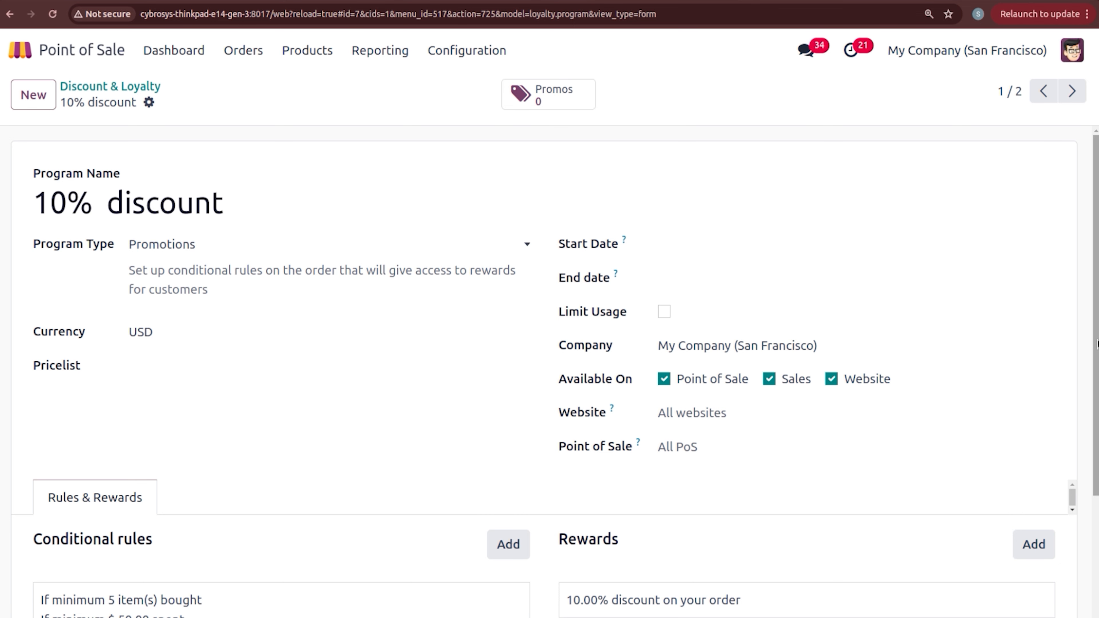
scroll(1097, 344, down, 4)
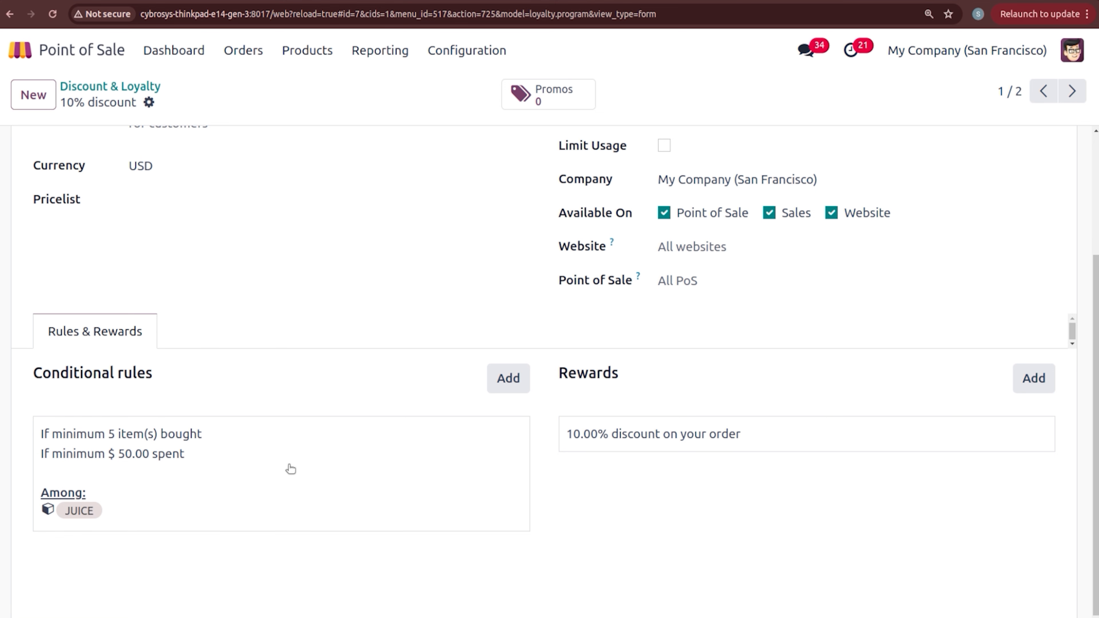
Step: Review and save the 10% discount's conditional rule, keeping the minimum quantity of 5
click(276, 460)
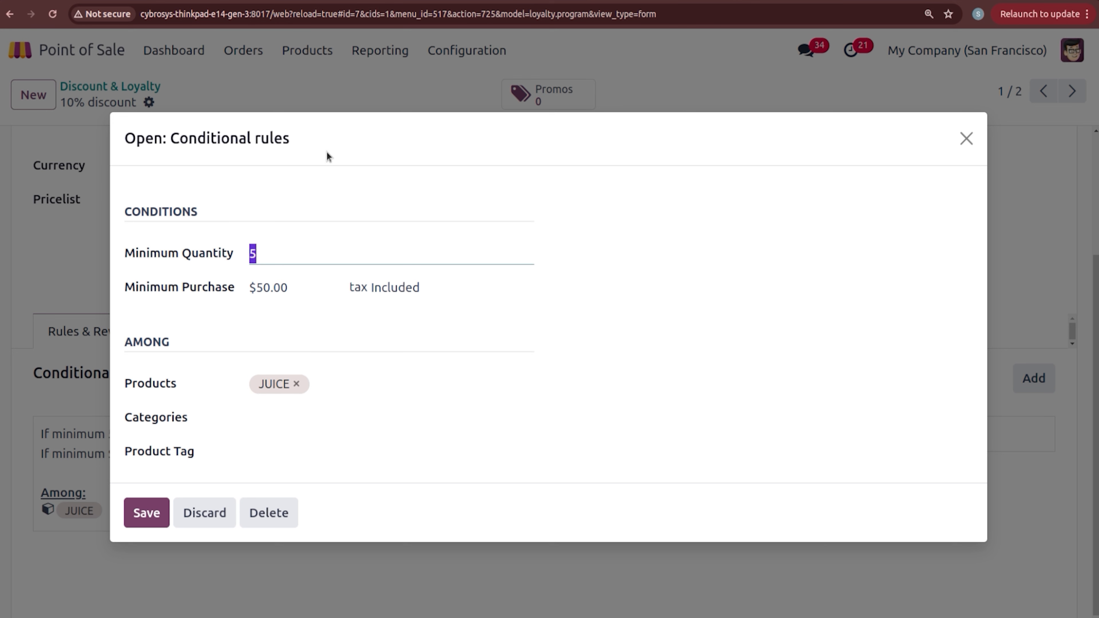
click(329, 168)
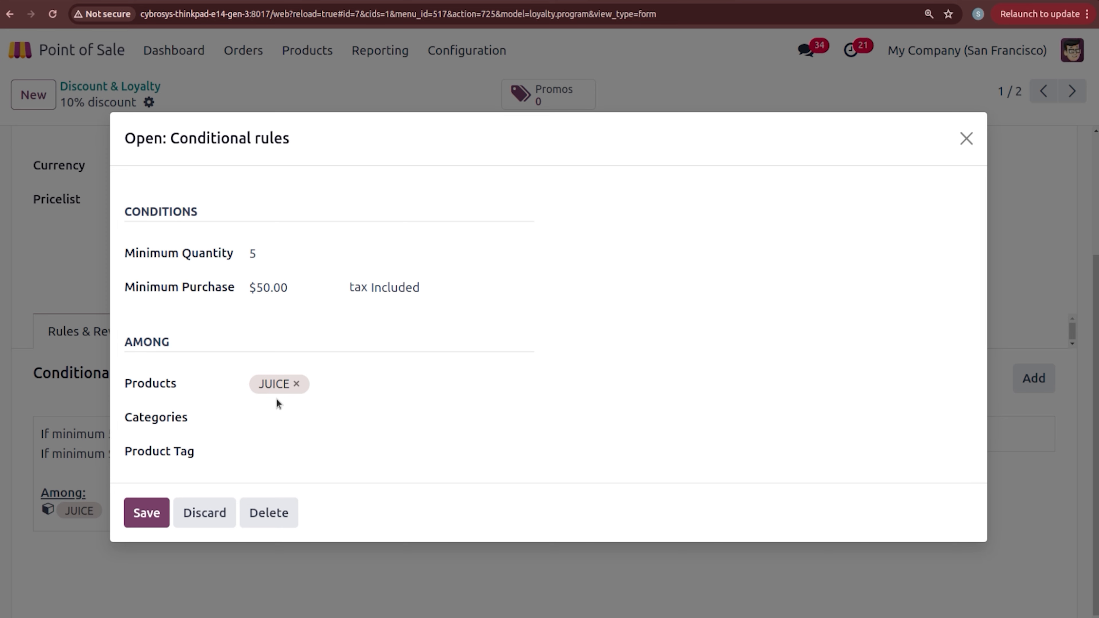
click(147, 512)
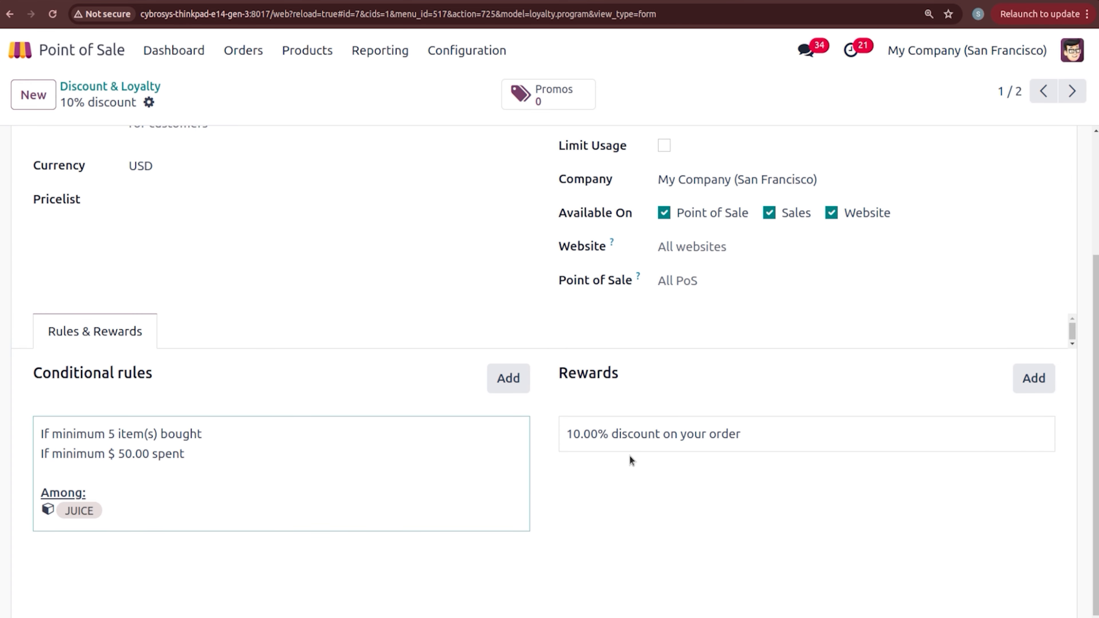
Step: Save the reward unchanged at 10.00 discount with $0.00 max discount, then return to the programs list
click(636, 451)
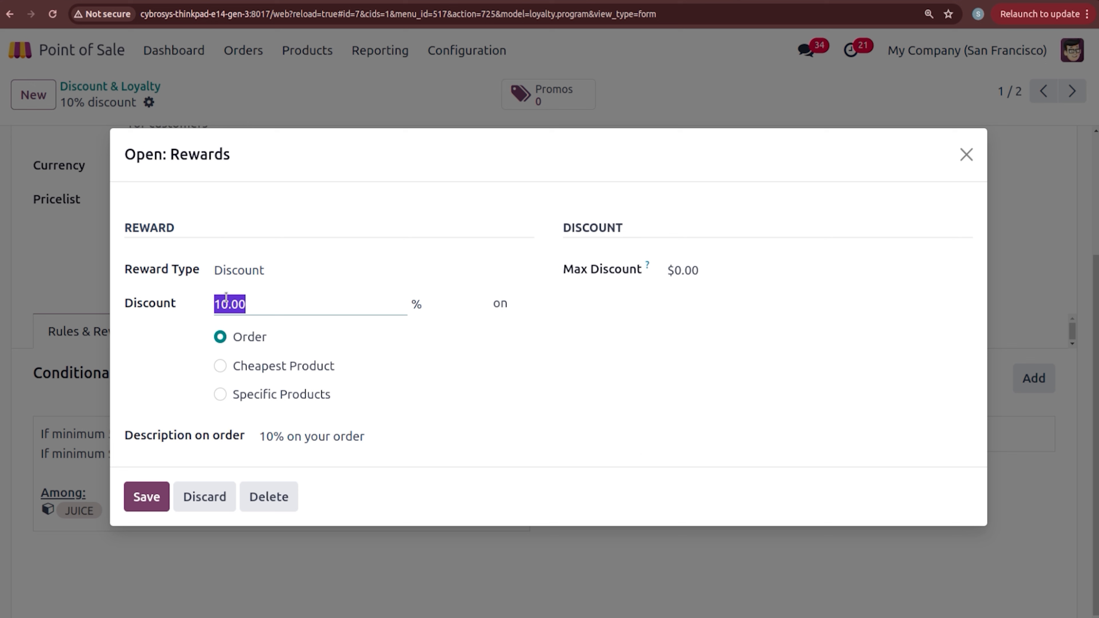
click(485, 417)
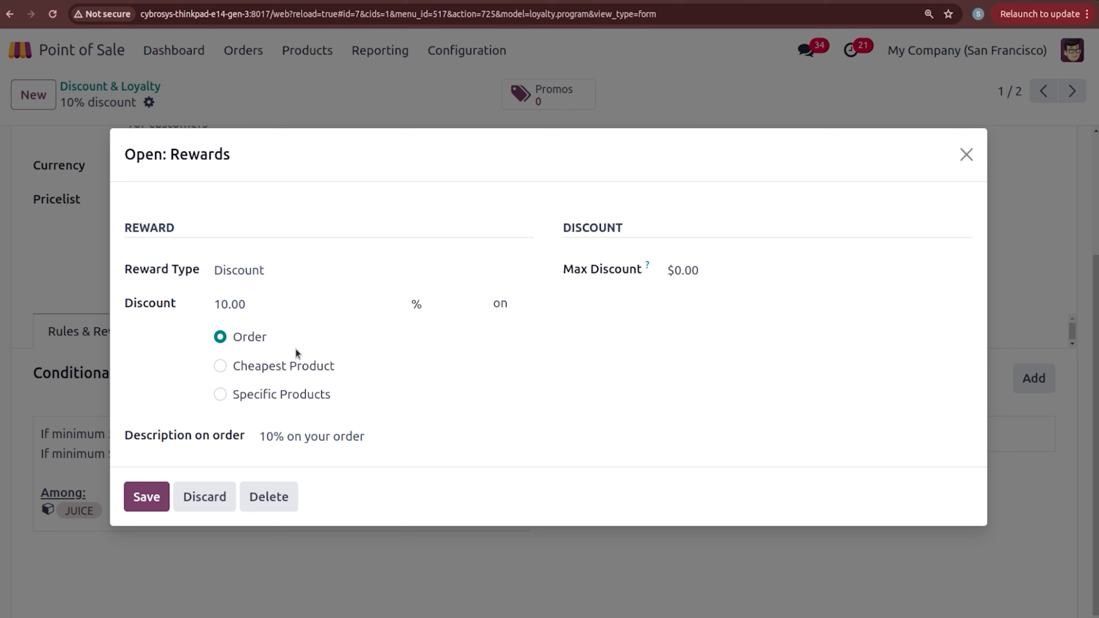
click(711, 269)
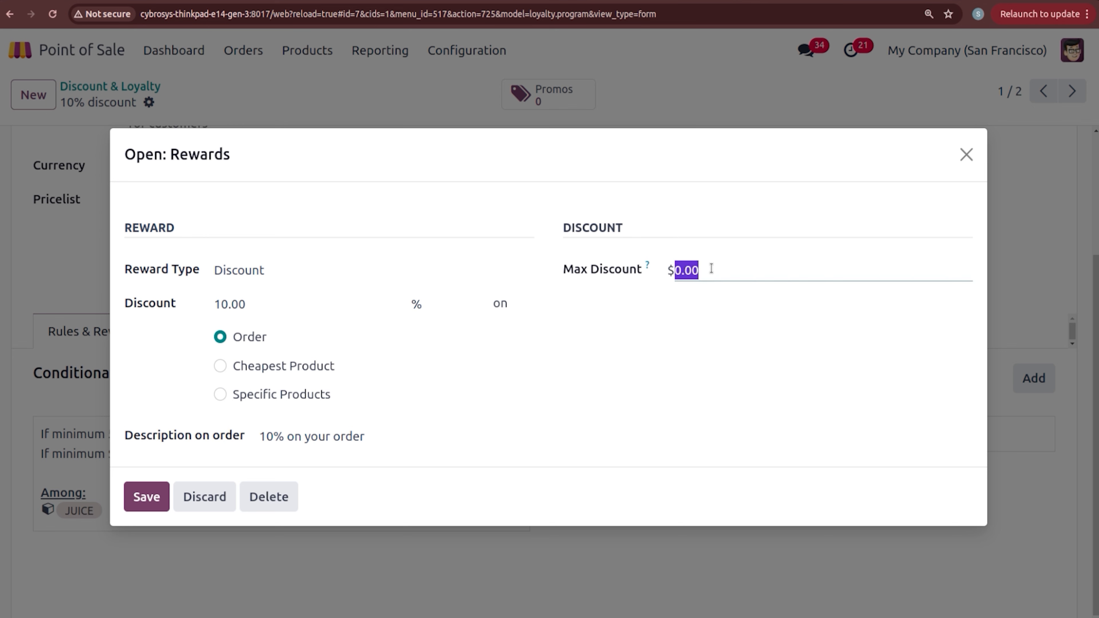
click(662, 383)
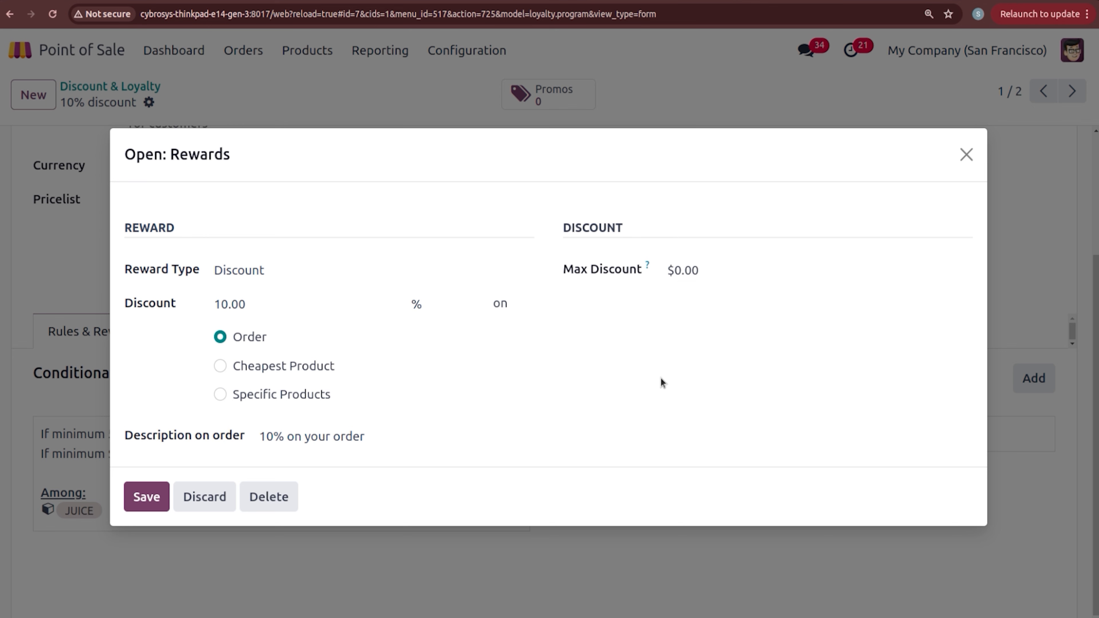
click(158, 489)
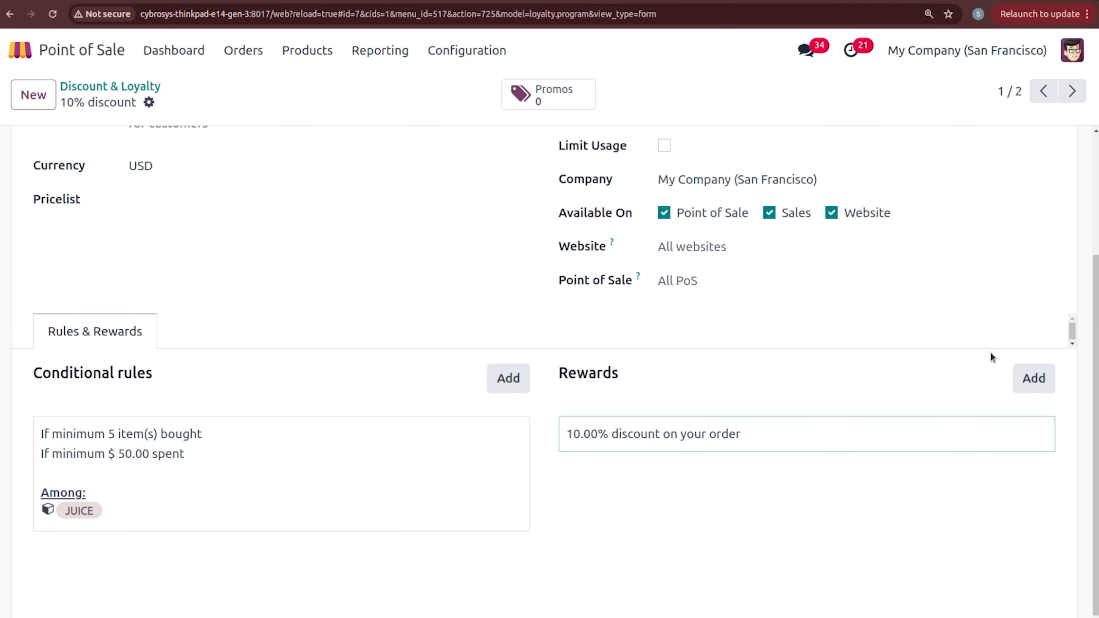
drag(1096, 343, 1096, 216)
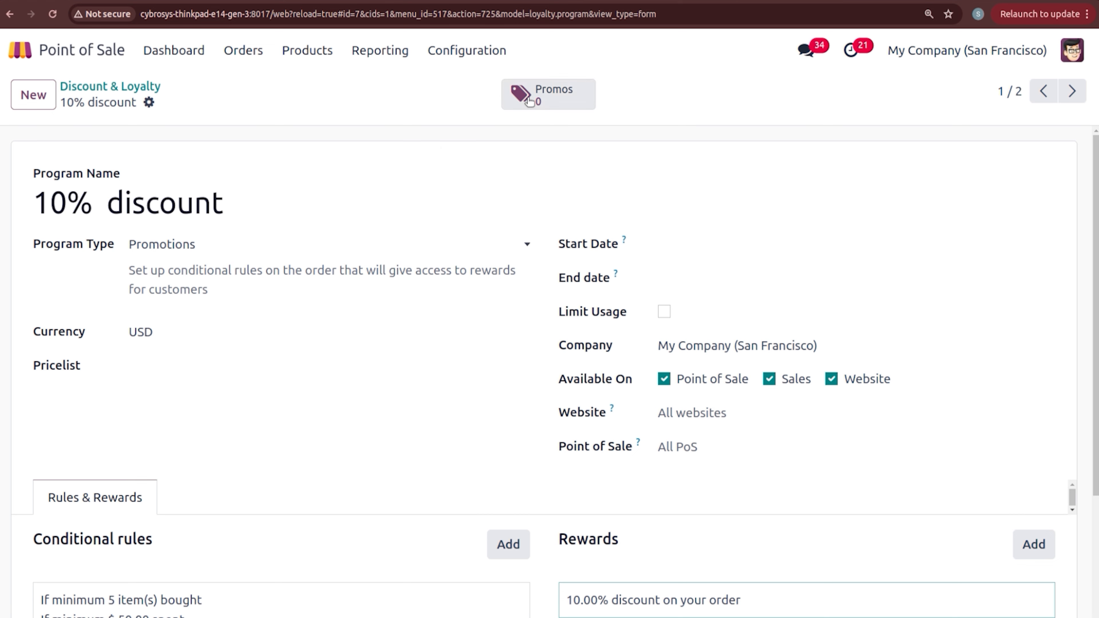
click(130, 82)
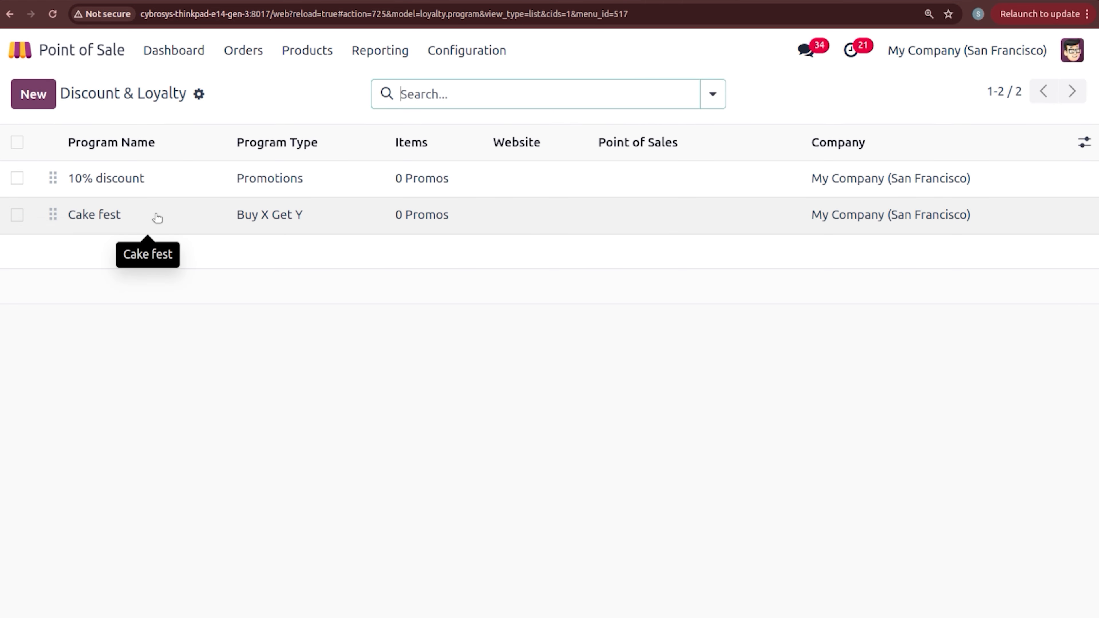
Step: Open Cake fest and save its conditional rule with the minimum quantity of 2
click(155, 216)
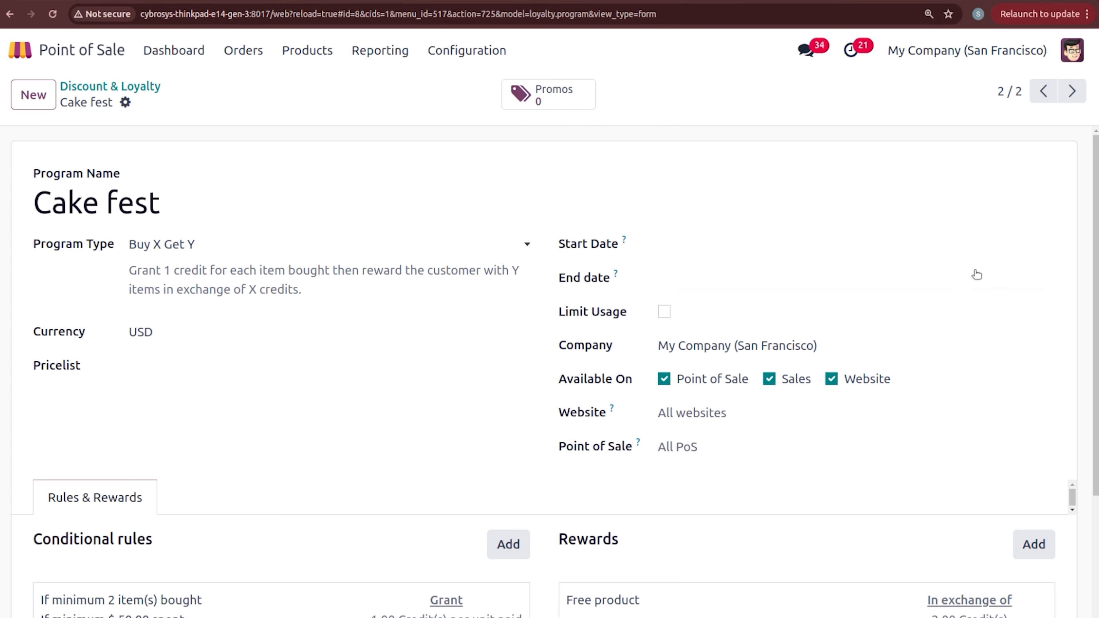
scroll(977, 275, down, 4)
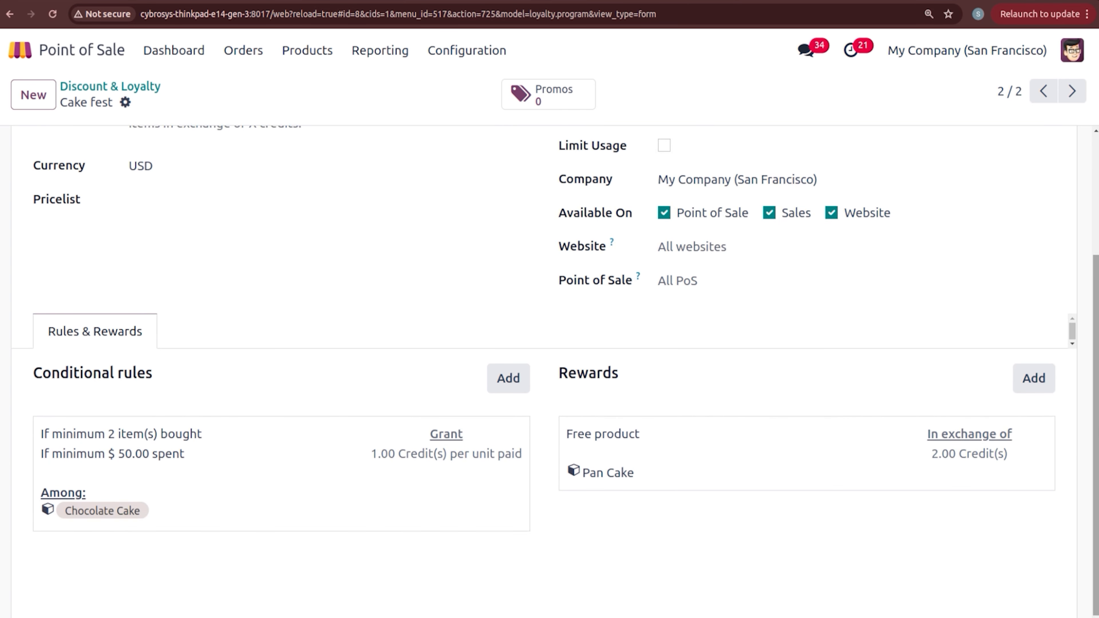
click(301, 463)
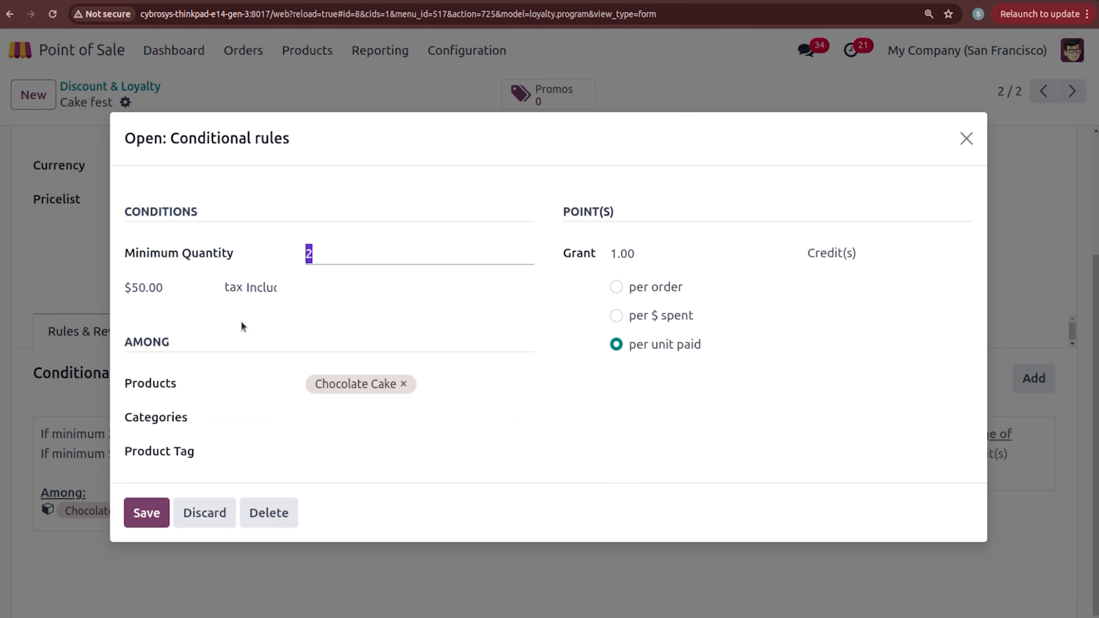
click(355, 309)
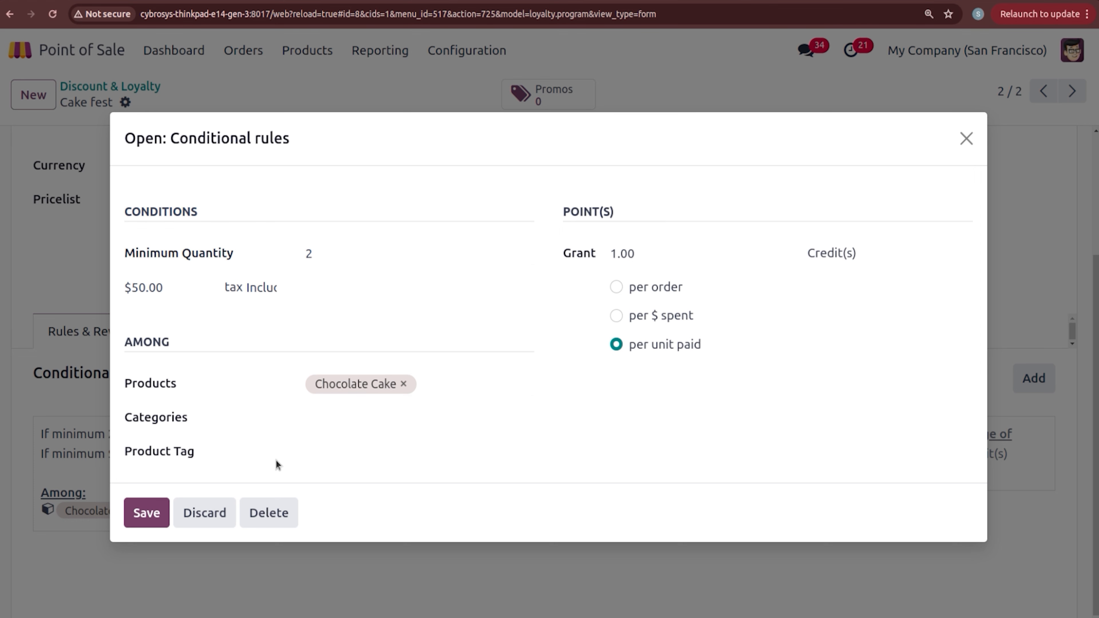
click(152, 516)
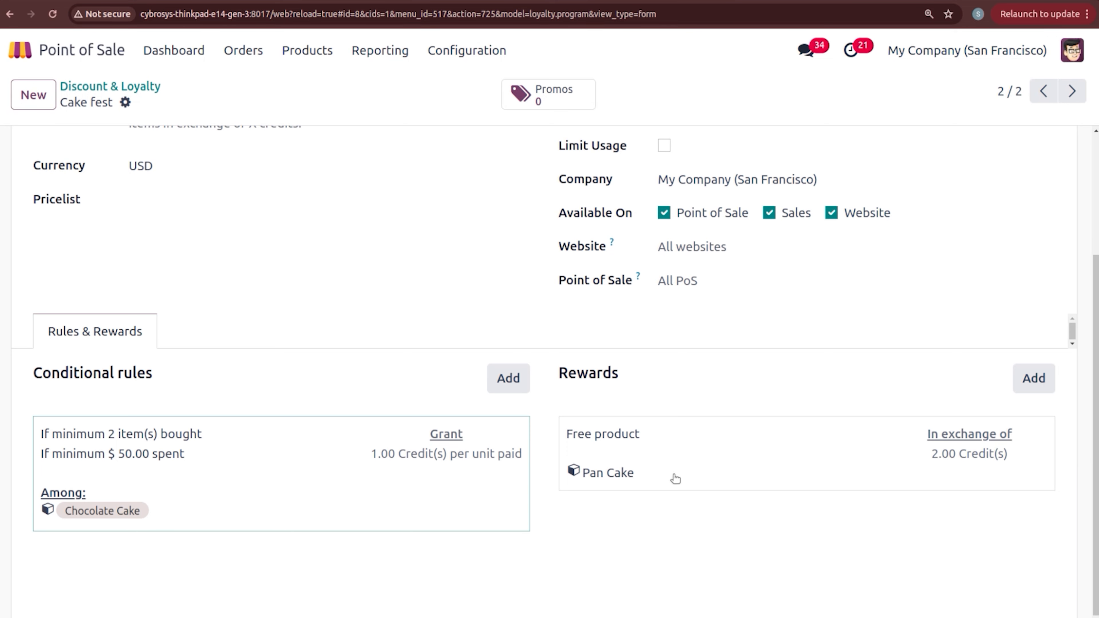
Step: Save the free Pan Cake reward at quantity 1, keep the Buy X Get Y type, and return to the list
click(675, 477)
click(673, 475)
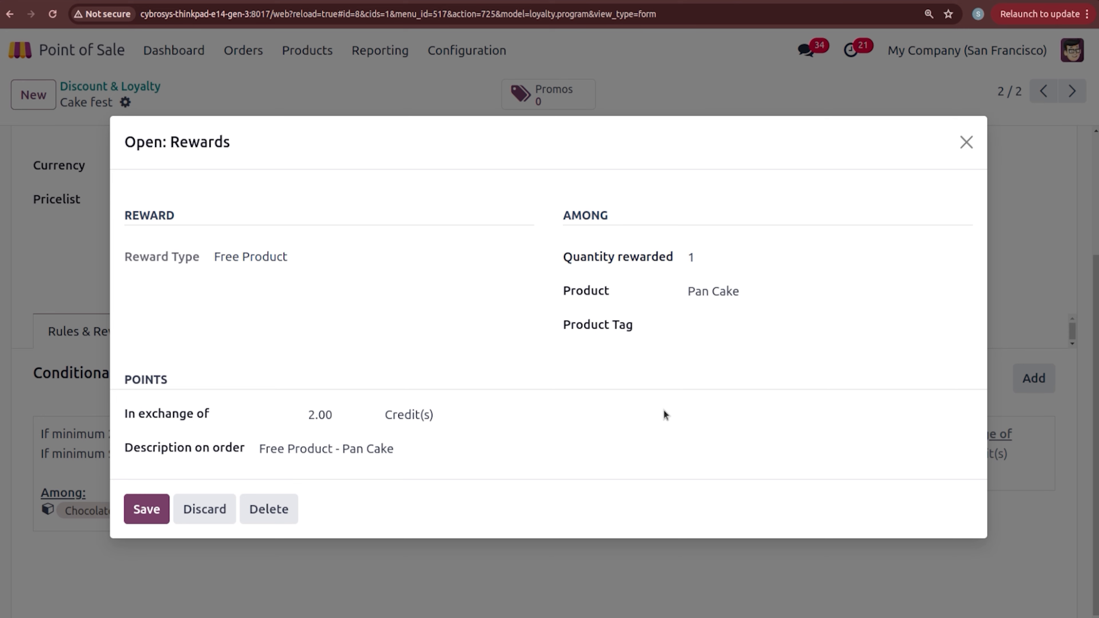
click(147, 509)
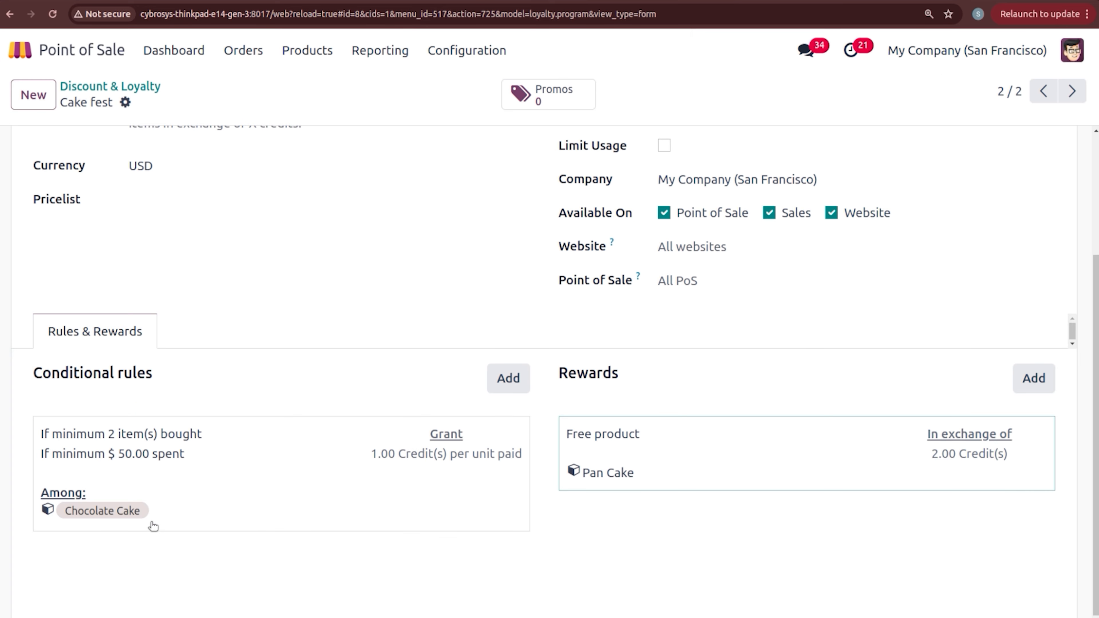
scroll(405, 239, up, 4)
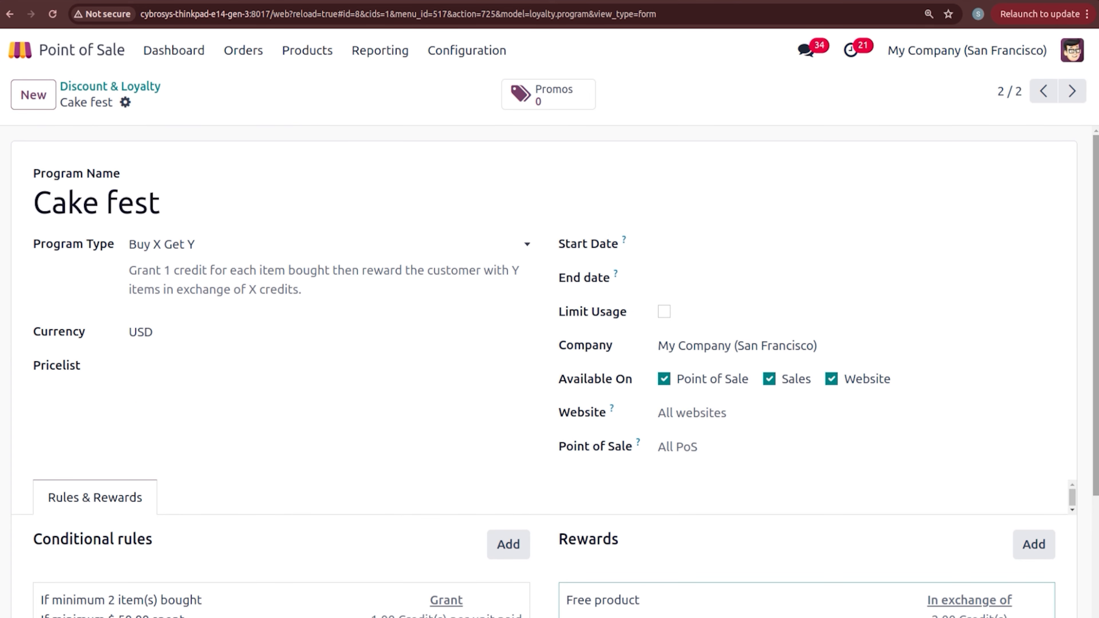
click(265, 254)
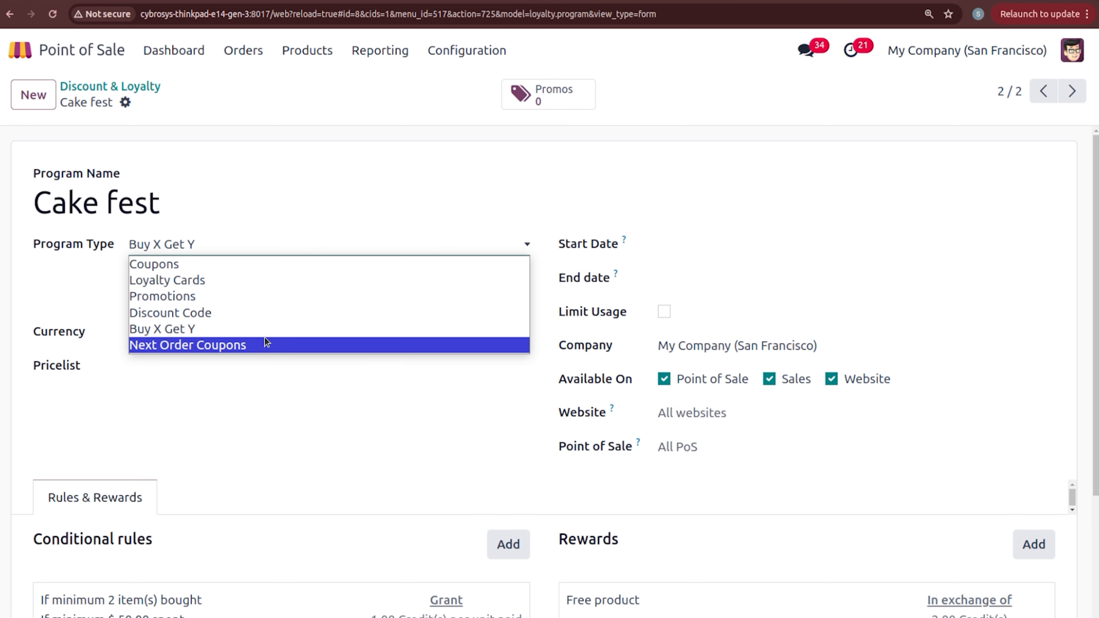
click(279, 412)
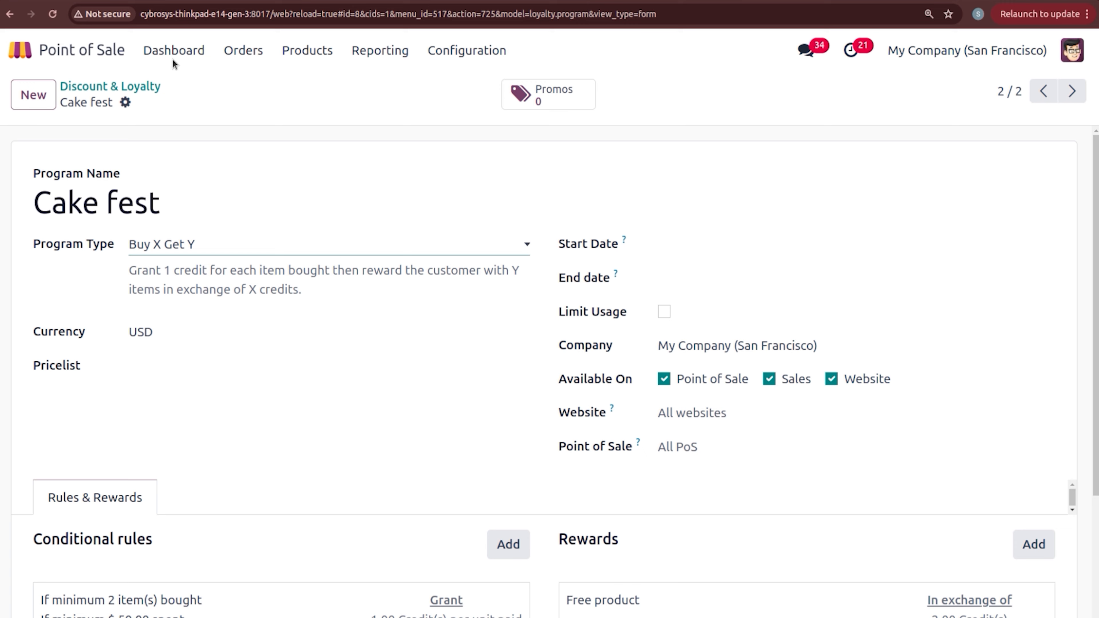
click(144, 85)
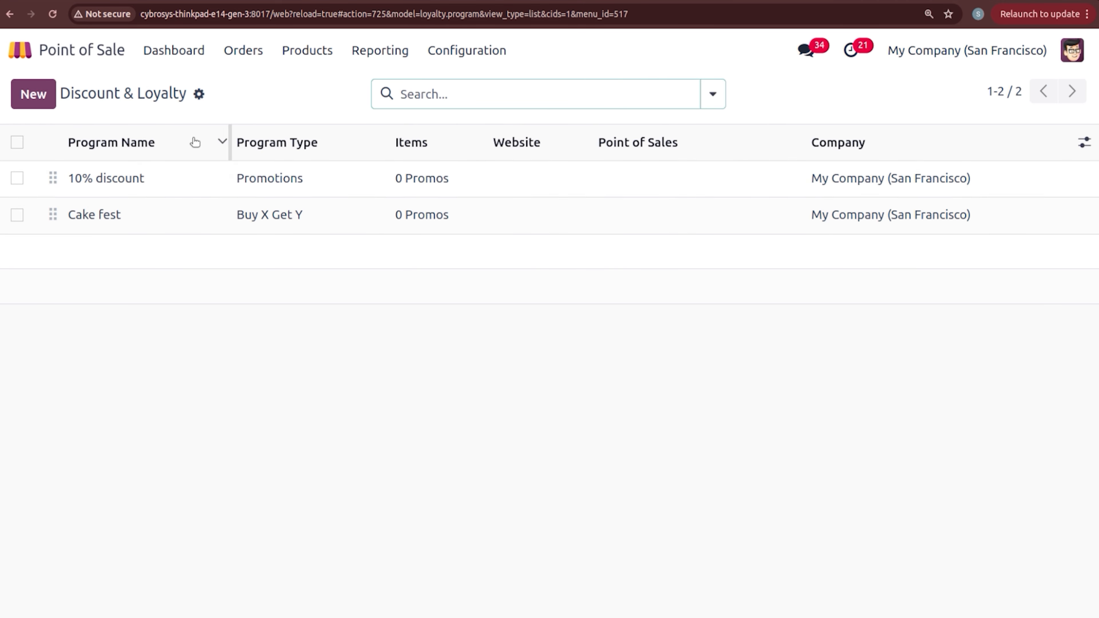
Step: Open a new BAKERY session and add 5 JUICE to trigger the 10% discount
click(196, 61)
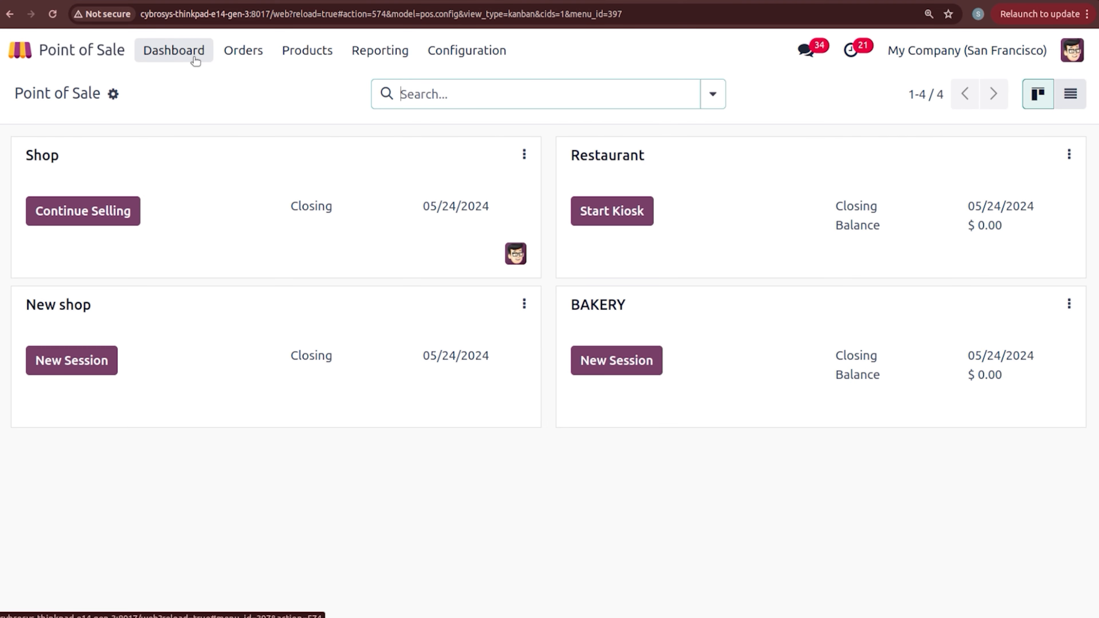
click(607, 354)
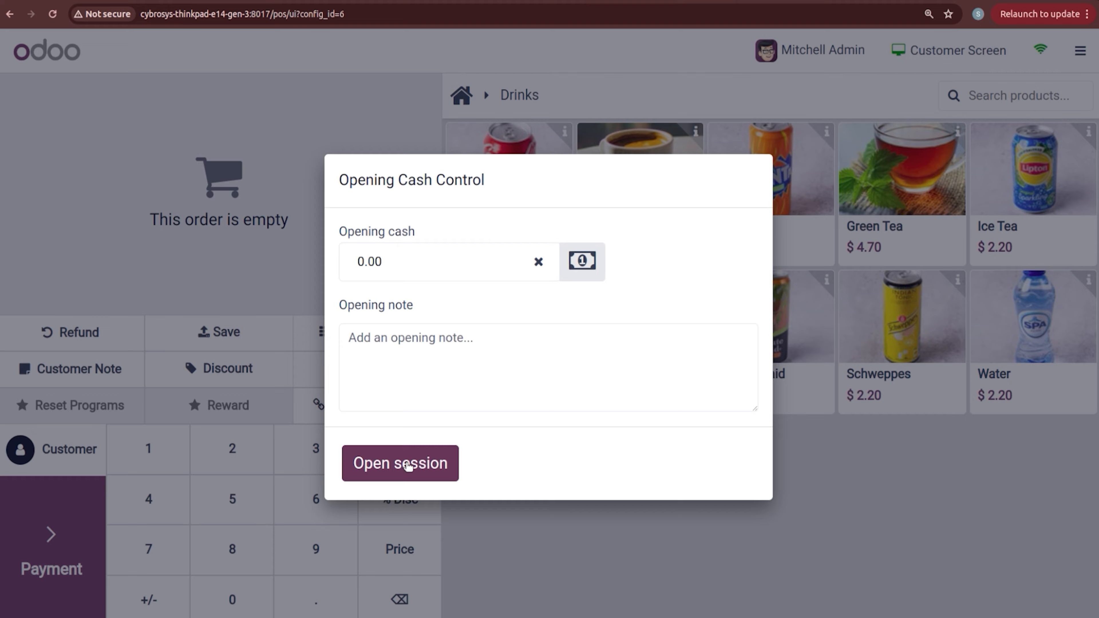
click(409, 463)
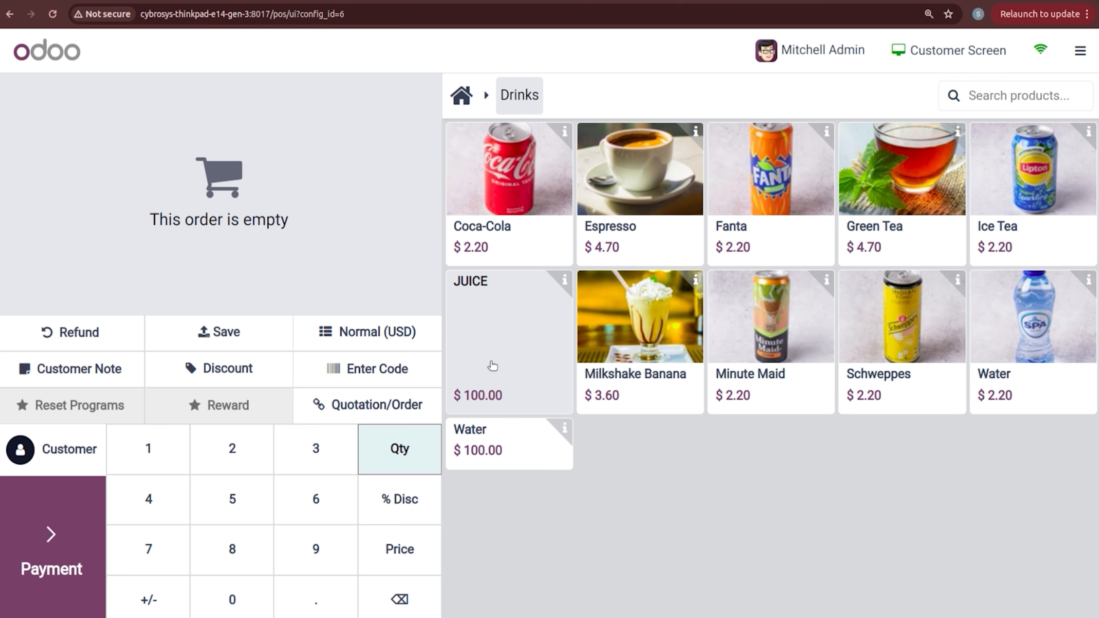
click(524, 328)
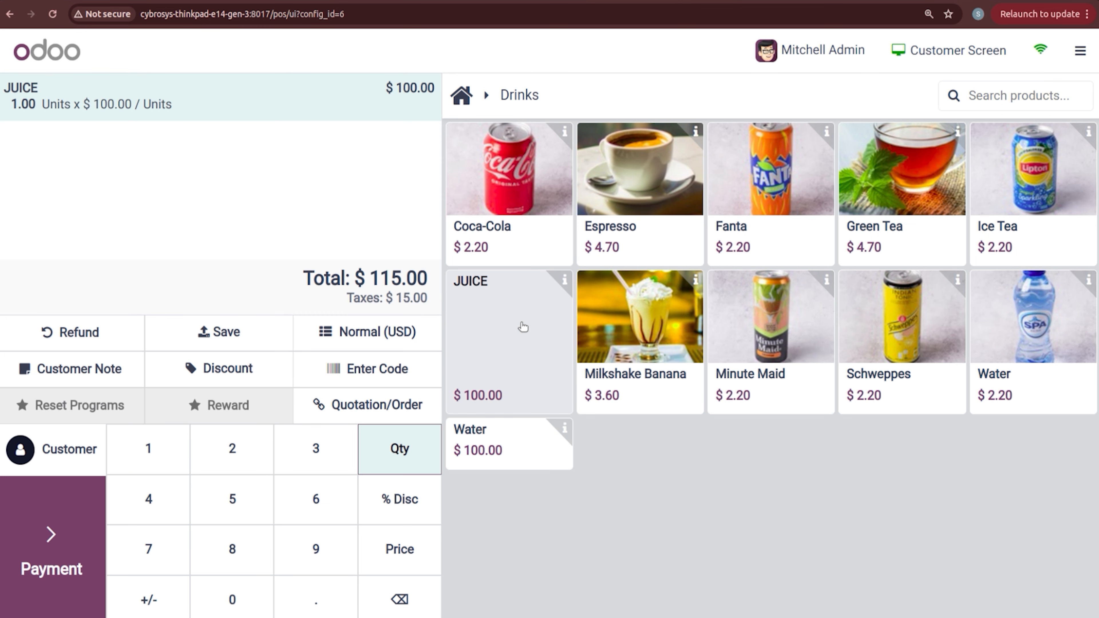
click(523, 328)
click(523, 327)
click(523, 327)
click(523, 328)
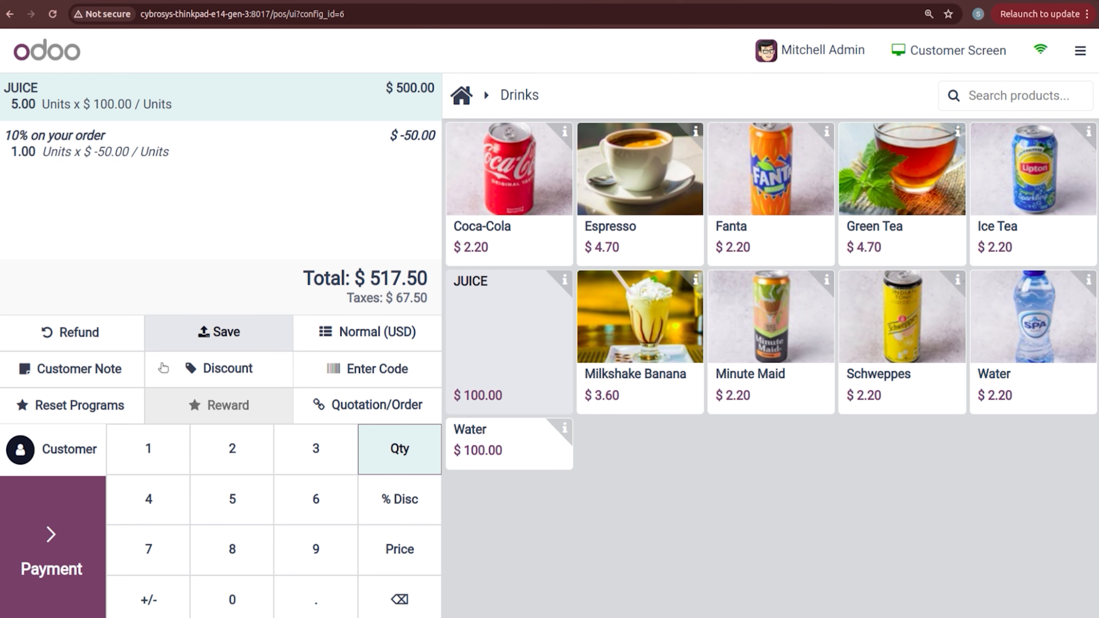
Step: Pay the $517.50 order by bank, check the receipt, and start a new order
click(55, 547)
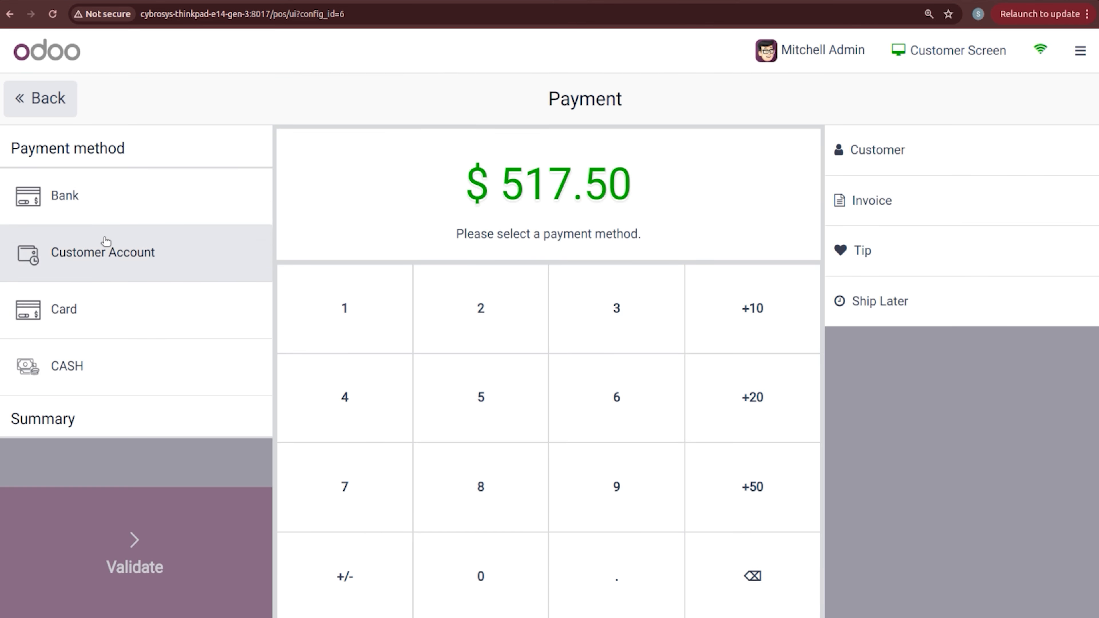
click(110, 190)
click(115, 592)
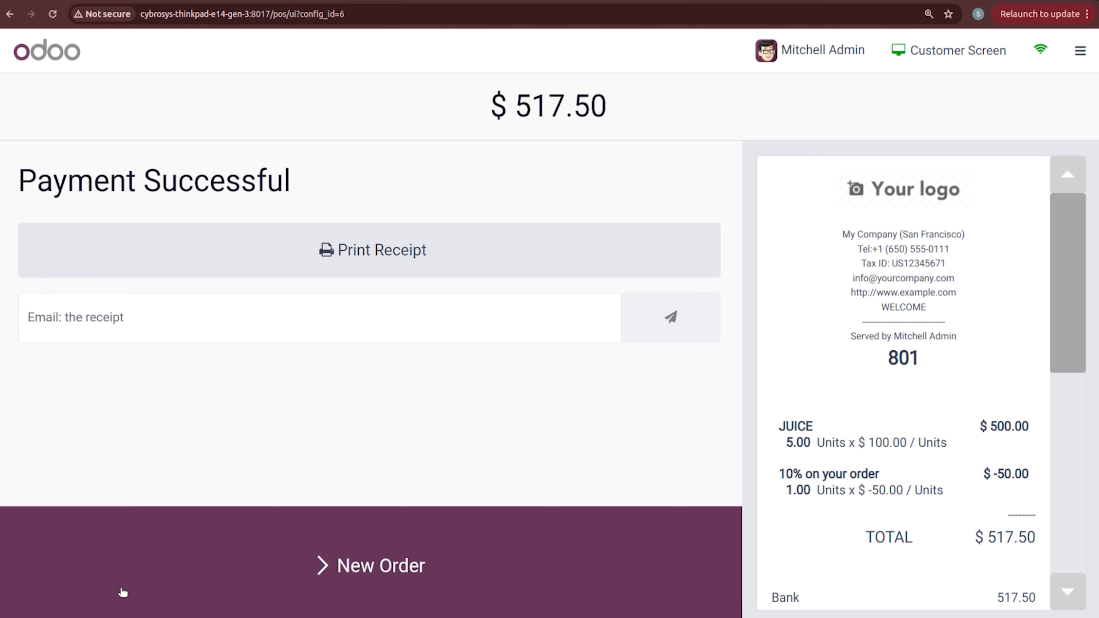
drag(1067, 294, 1072, 360)
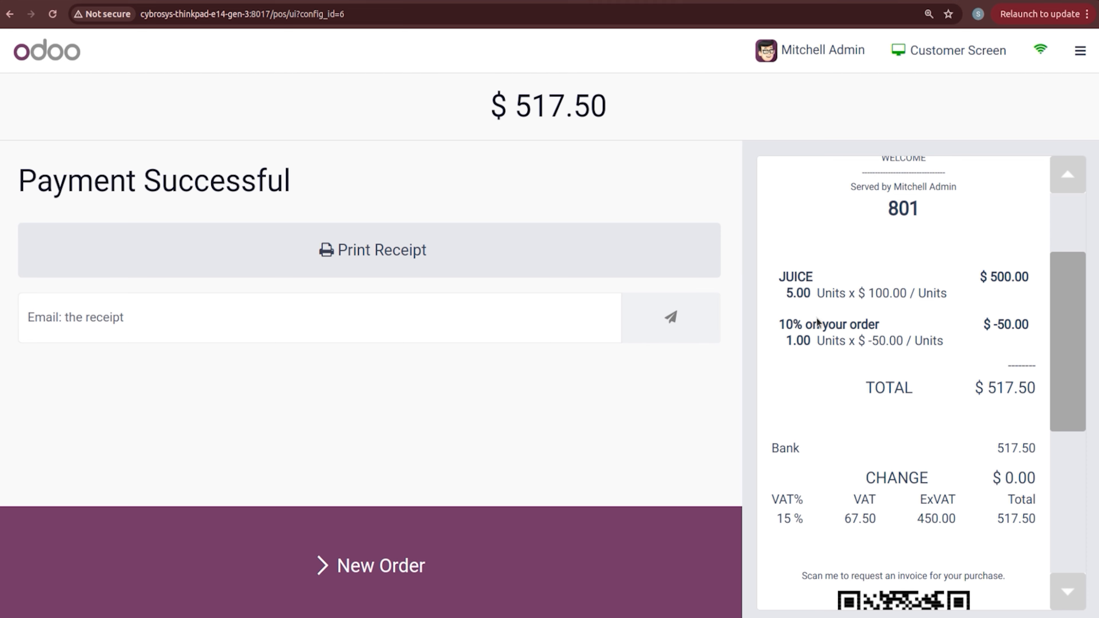
drag(1085, 347, 1071, 300)
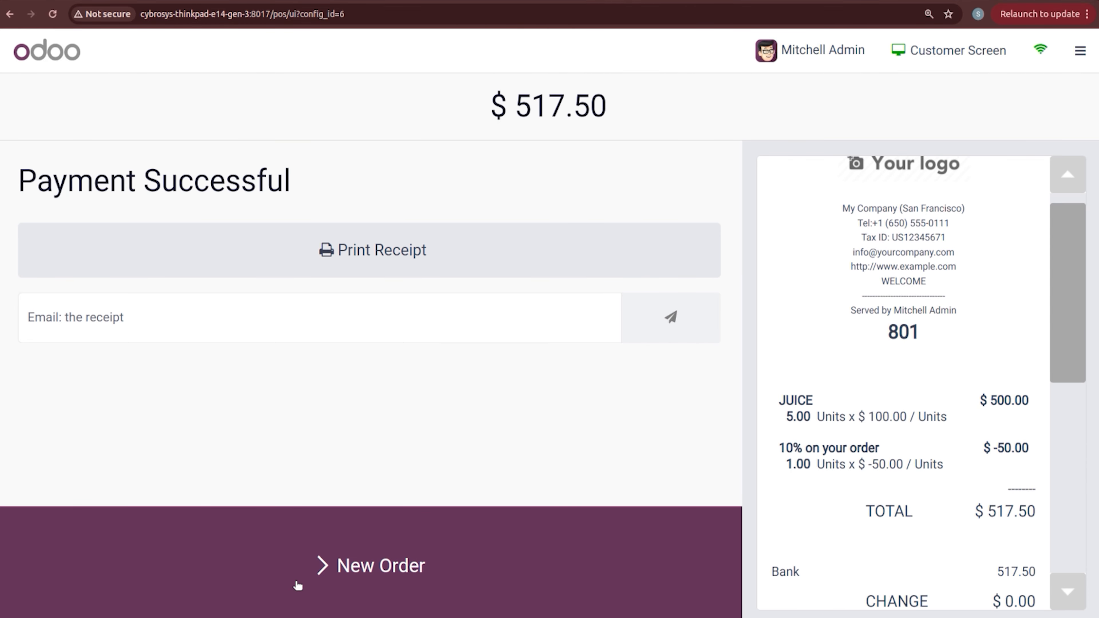
click(297, 586)
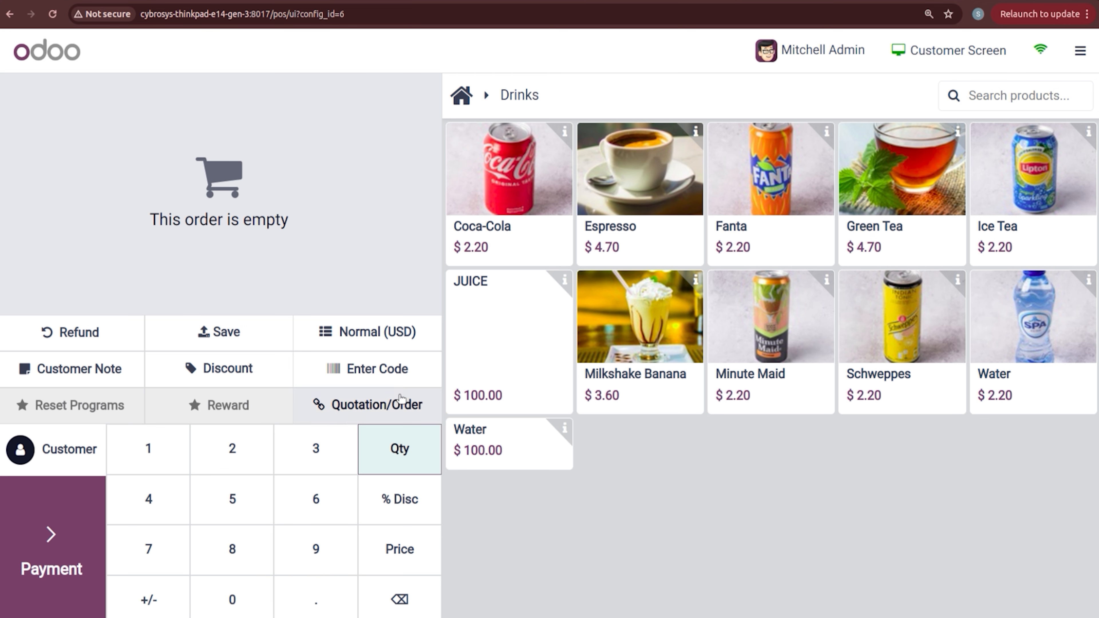
Step: Add two Chocolate Cakes from the Cakes category and claim the Free Product - Pan Cake reward
click(461, 113)
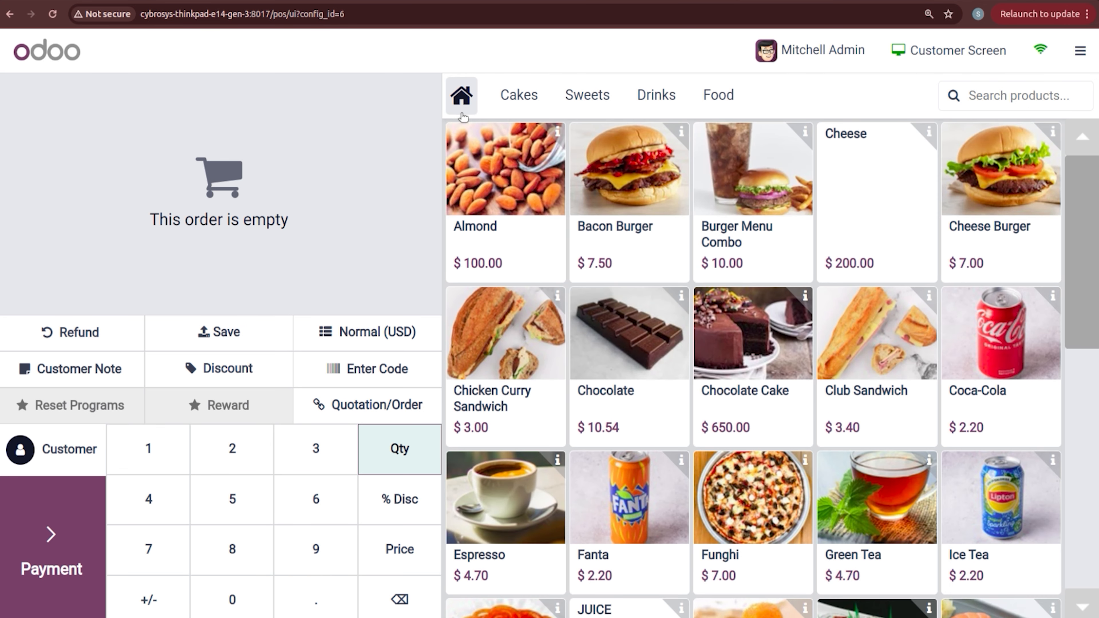
click(531, 98)
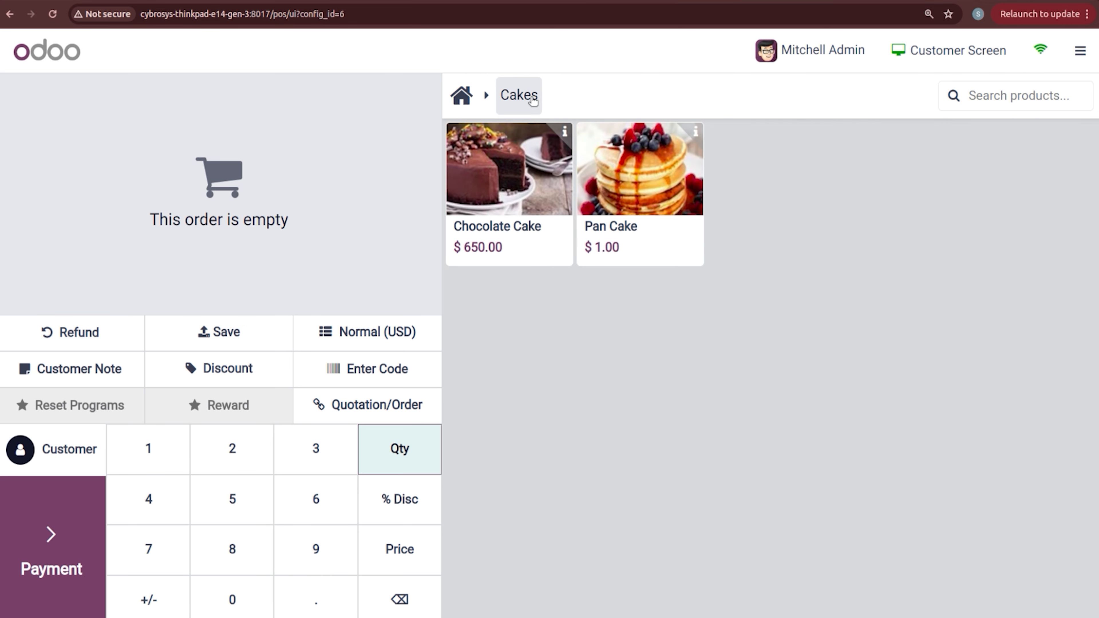
click(510, 186)
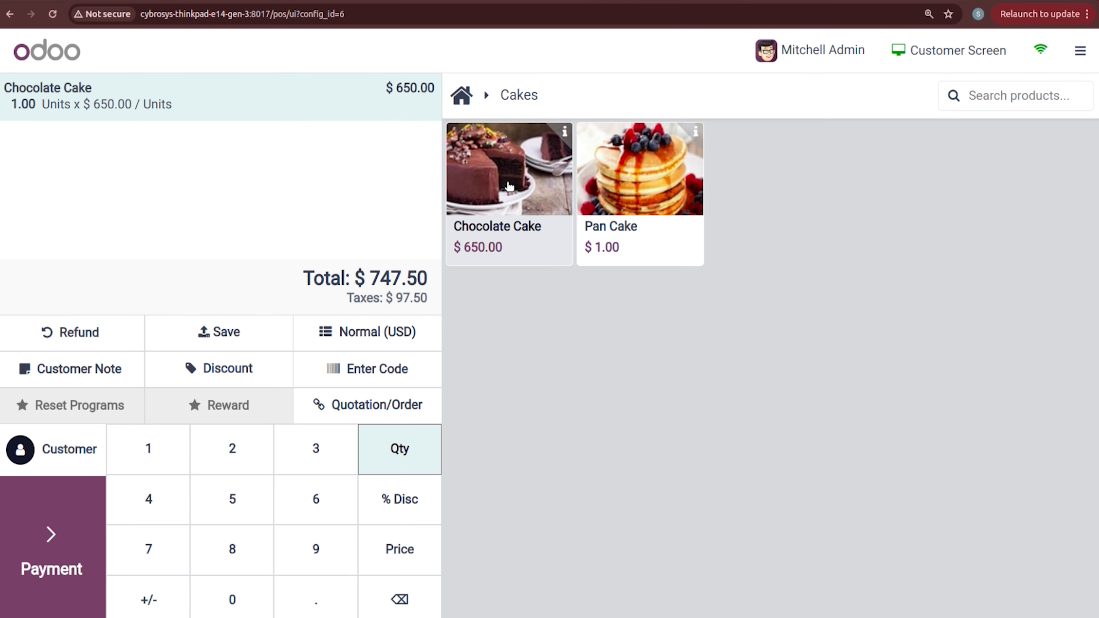
click(510, 186)
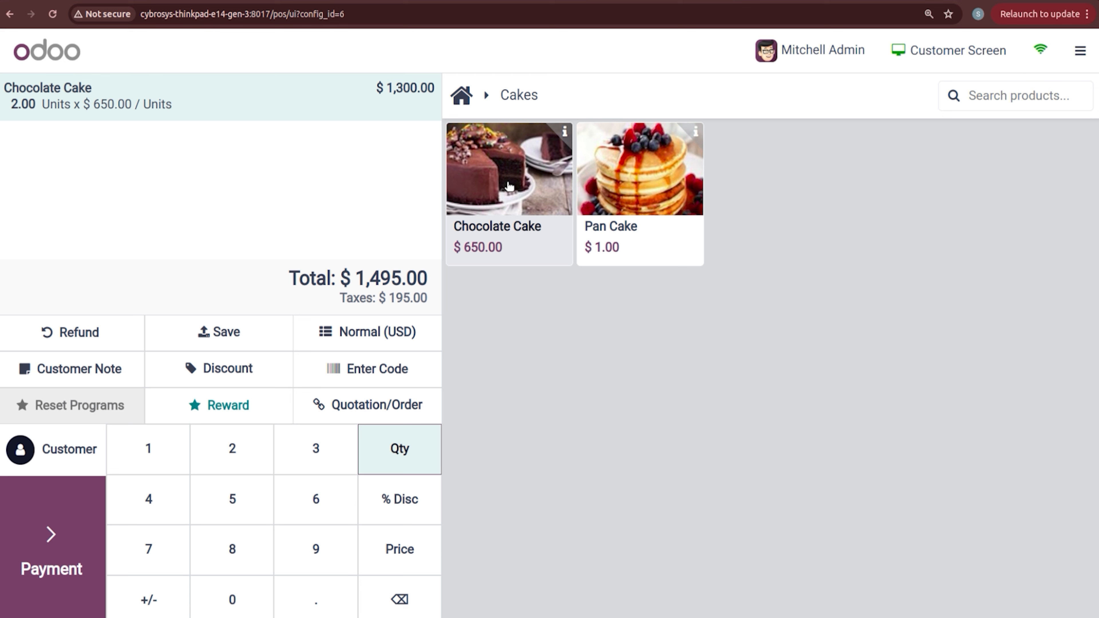
click(206, 411)
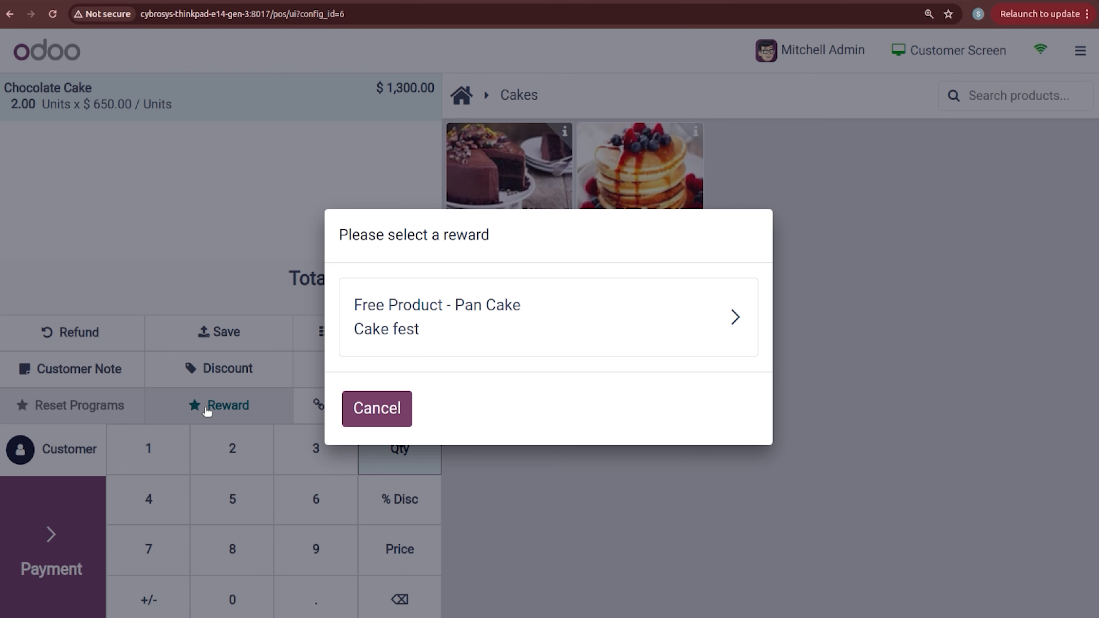
click(508, 321)
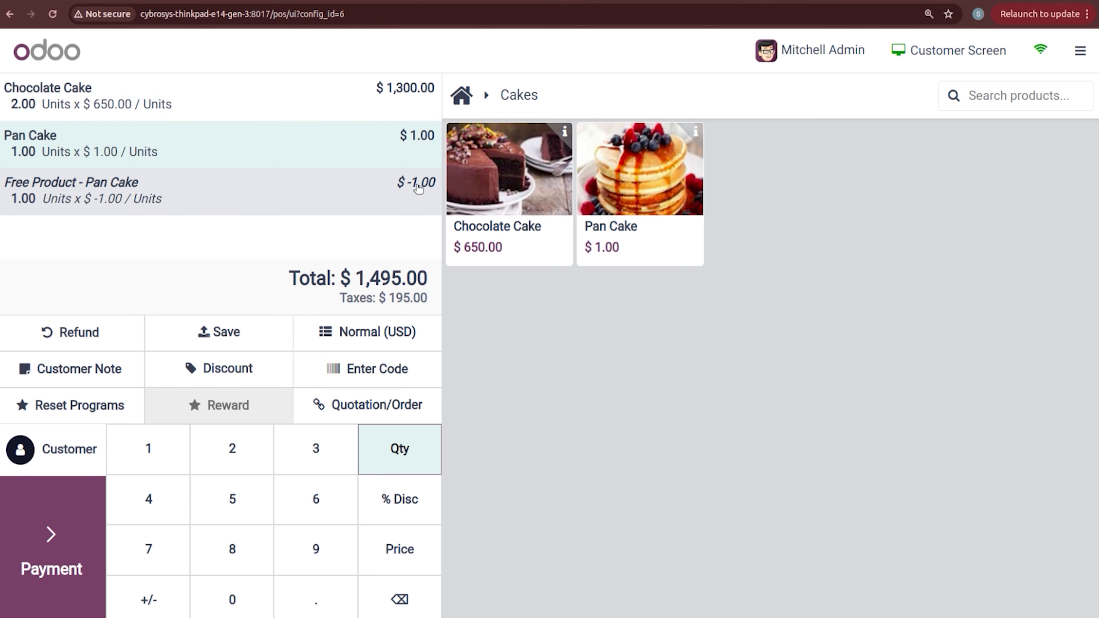
Step: Pay the $1,495.00 total by bank and start a new order
click(86, 518)
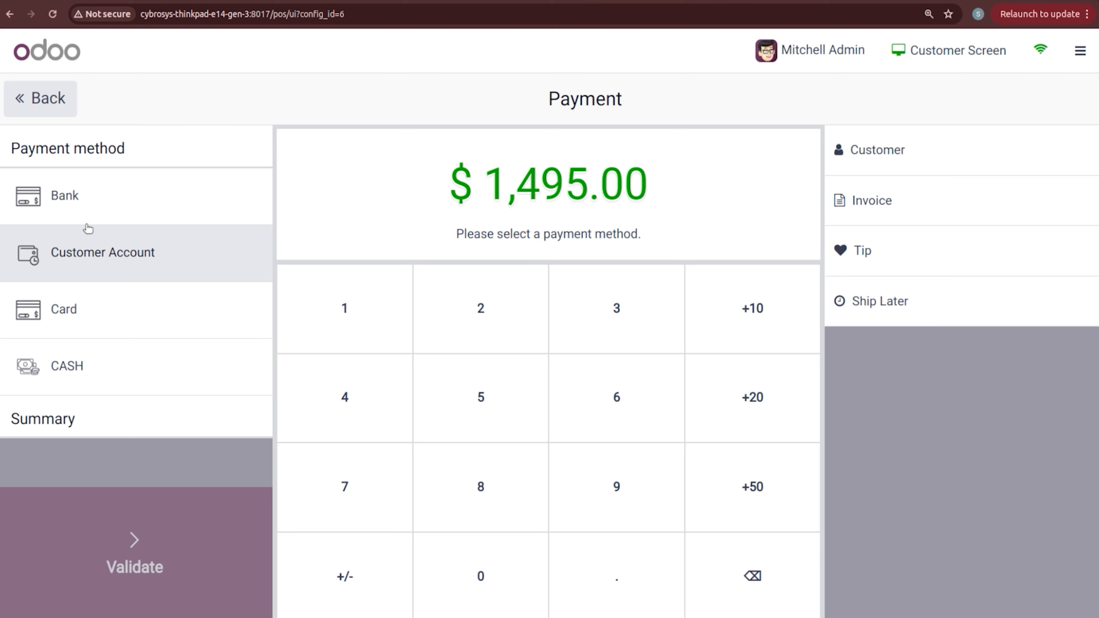
click(81, 197)
click(150, 591)
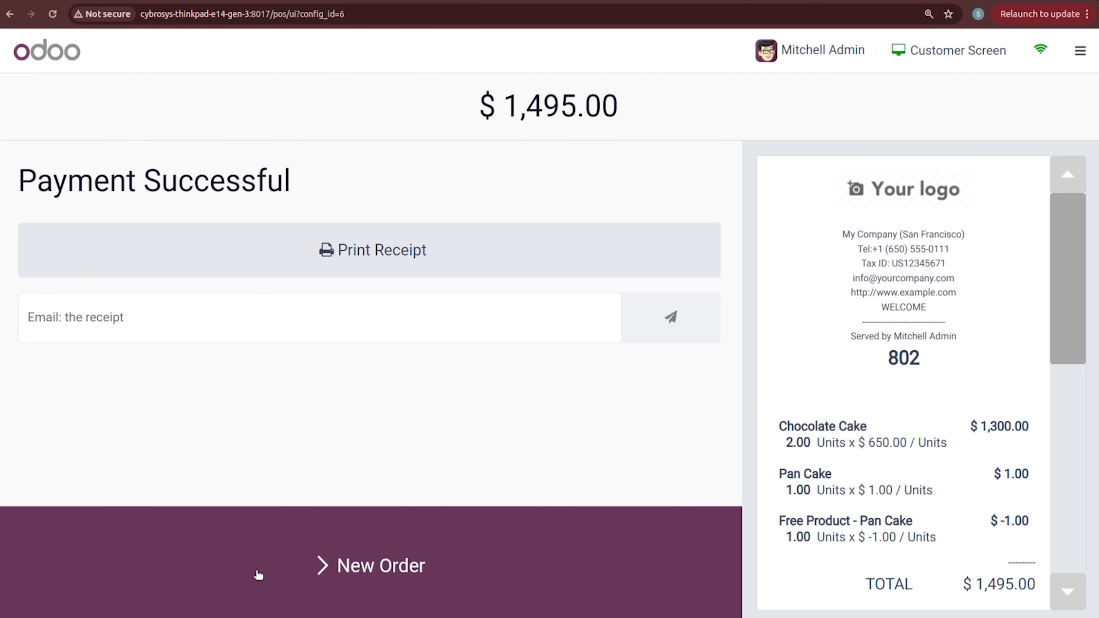
click(298, 591)
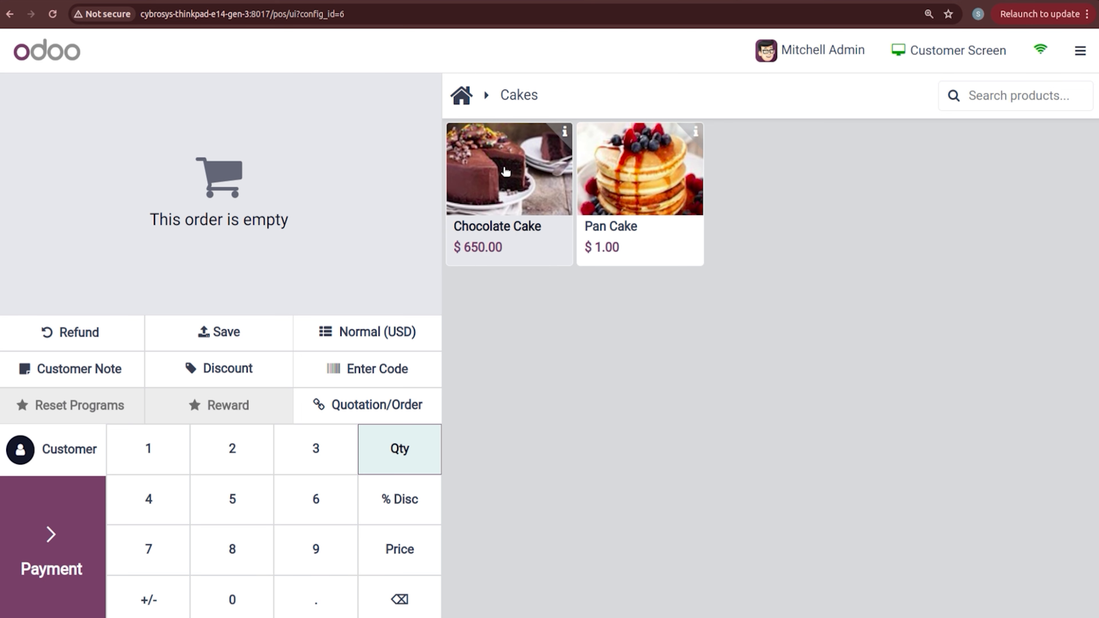
Step: Add one Chocolate Cake with a 10% discount (-$65.00) and proceed to the $672.75 payment
click(501, 182)
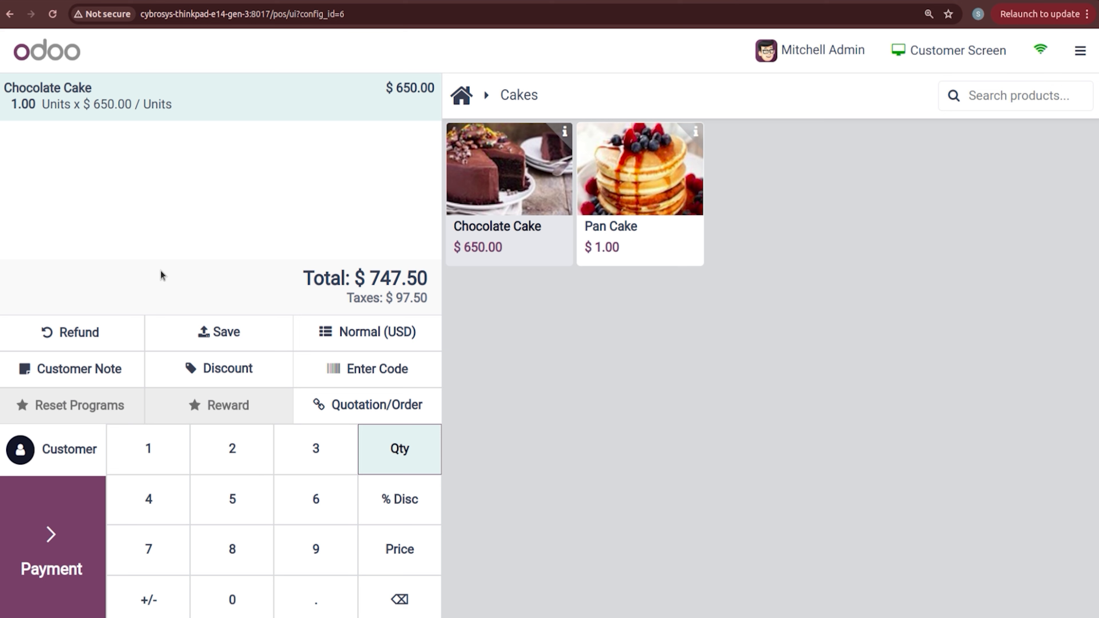
click(235, 375)
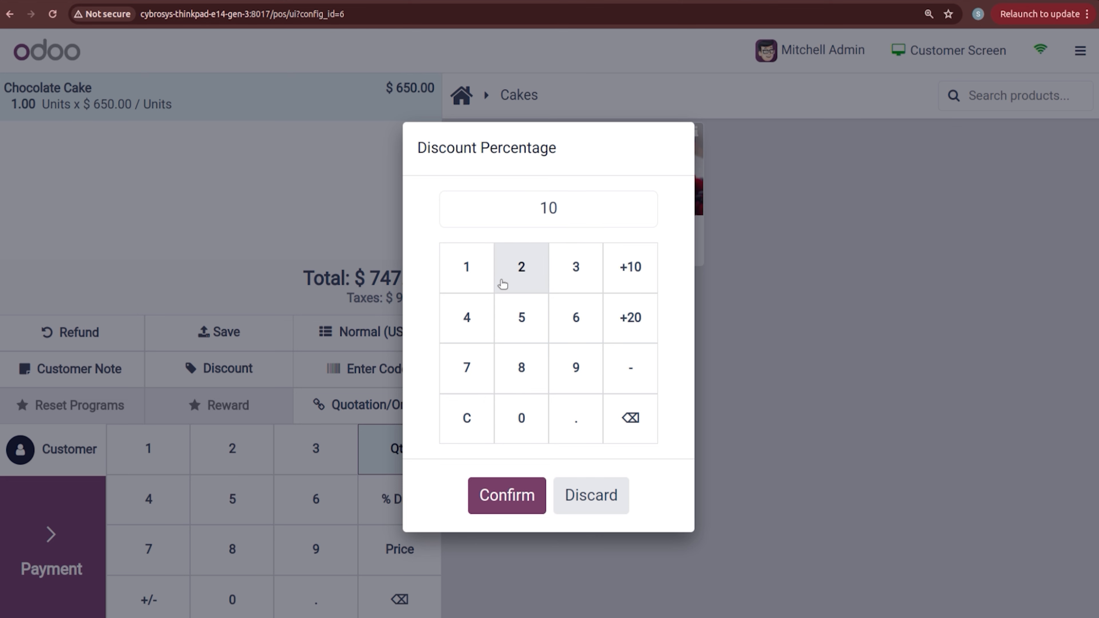
click(522, 503)
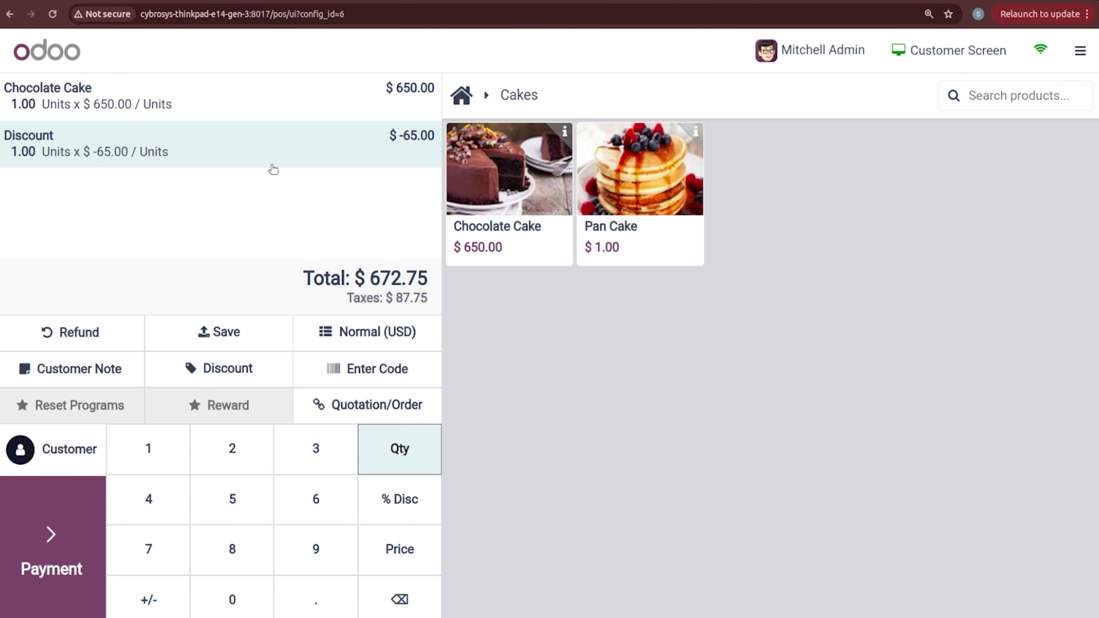
click(63, 522)
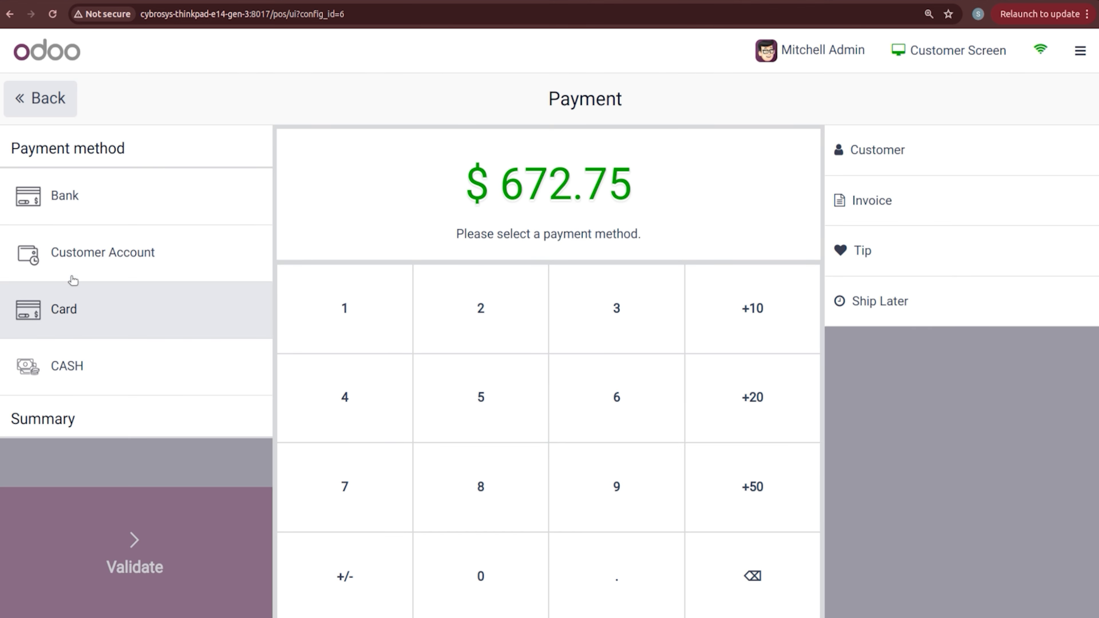
Step: Pay the $672.75 by bank and scroll the receipt down to its QR code
click(90, 220)
click(118, 599)
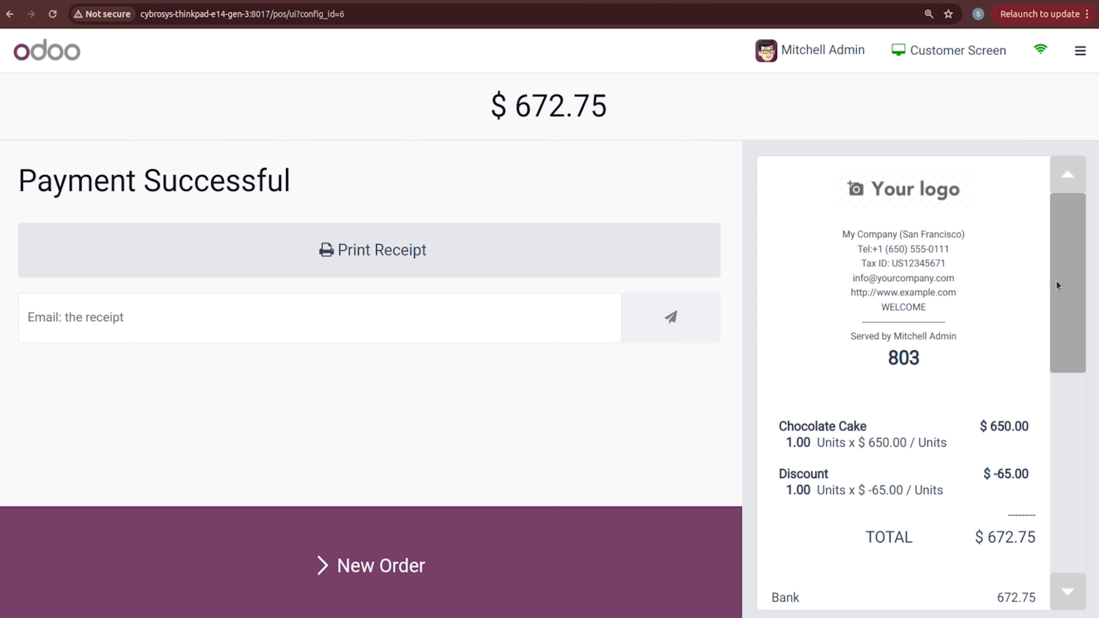
drag(1078, 283, 1087, 367)
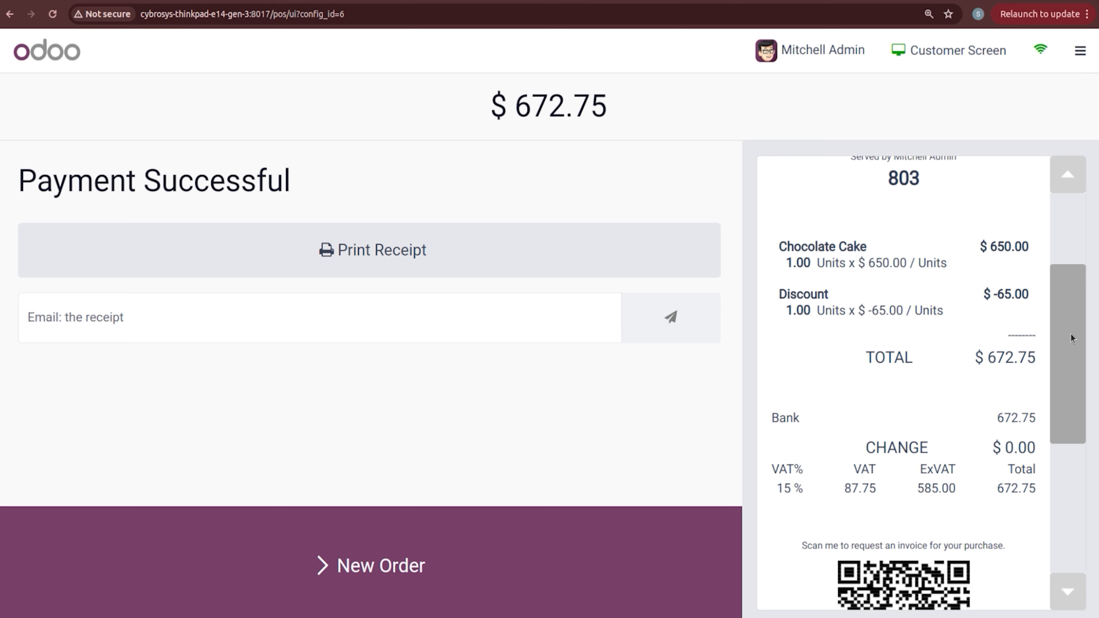
mouse_move(1072, 329)
mouse_down()
mouse_move(1075, 423)
mouse_move(1066, 332)
mouse_up()
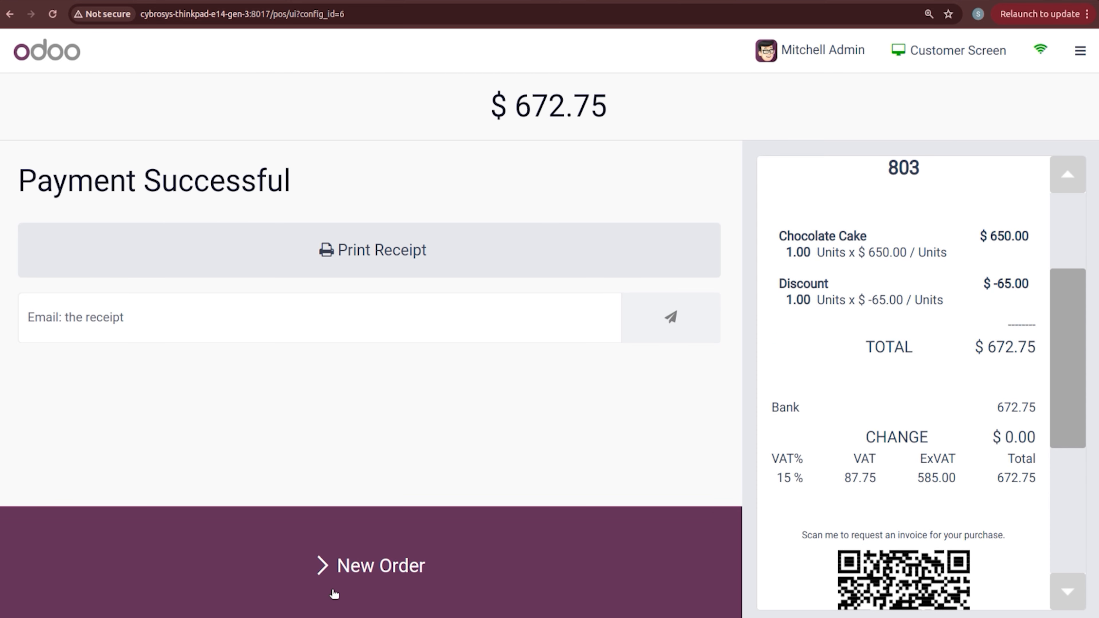
Step: Close the BAKERY session (3 orders, $2,685.25 by bank) and return to the dashboard
click(1081, 51)
click(1020, 238)
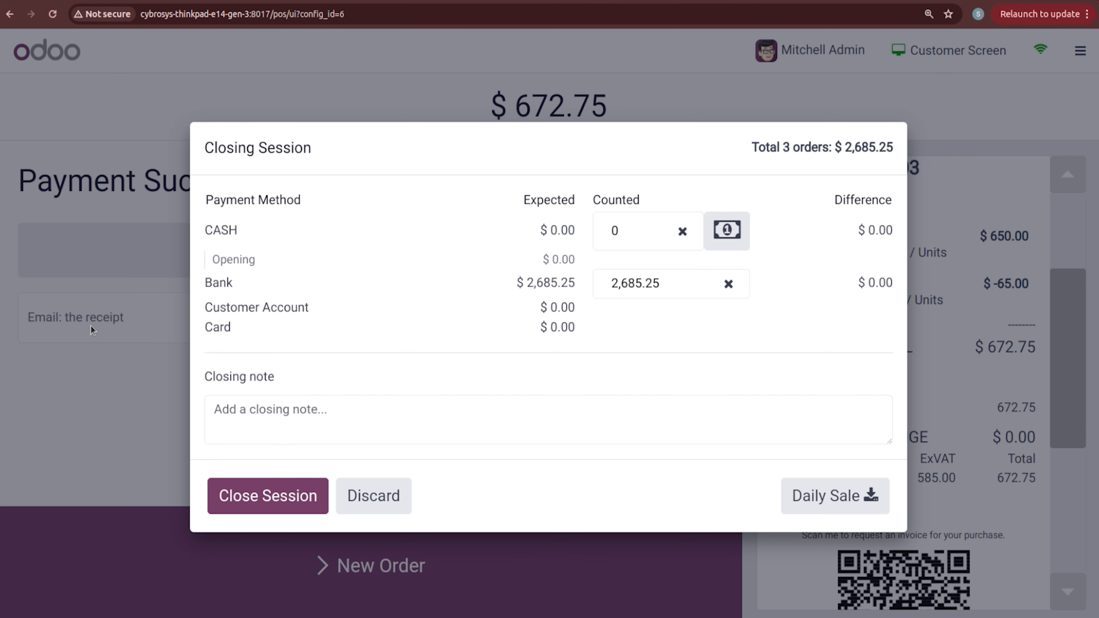
click(289, 489)
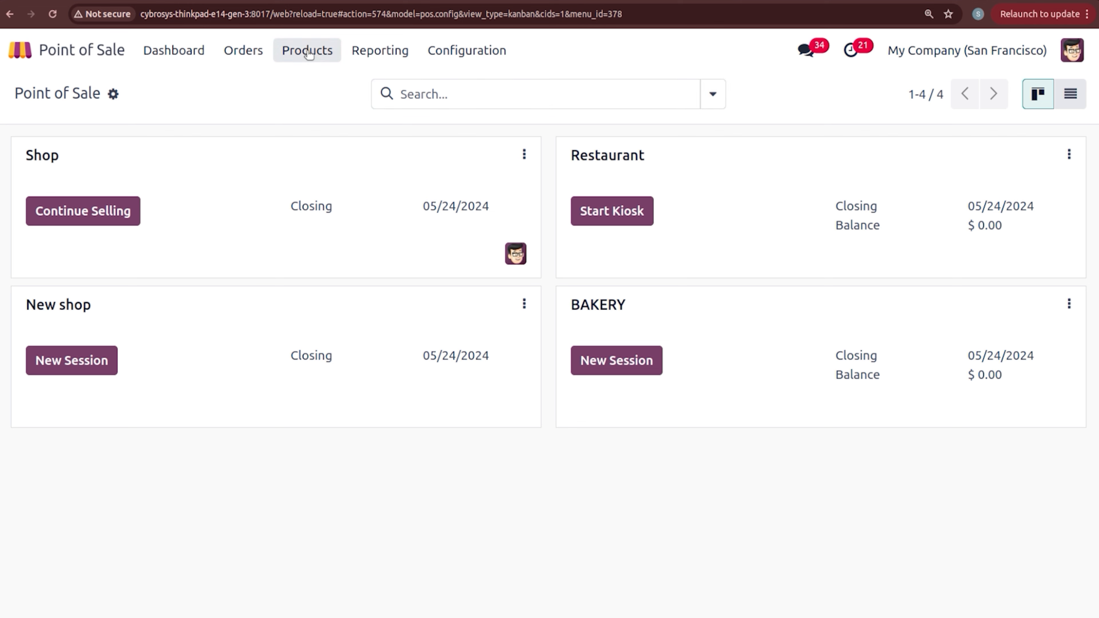
Step: Open the Gift cards & eWallet list and look at the Gift Card on May program
click(307, 51)
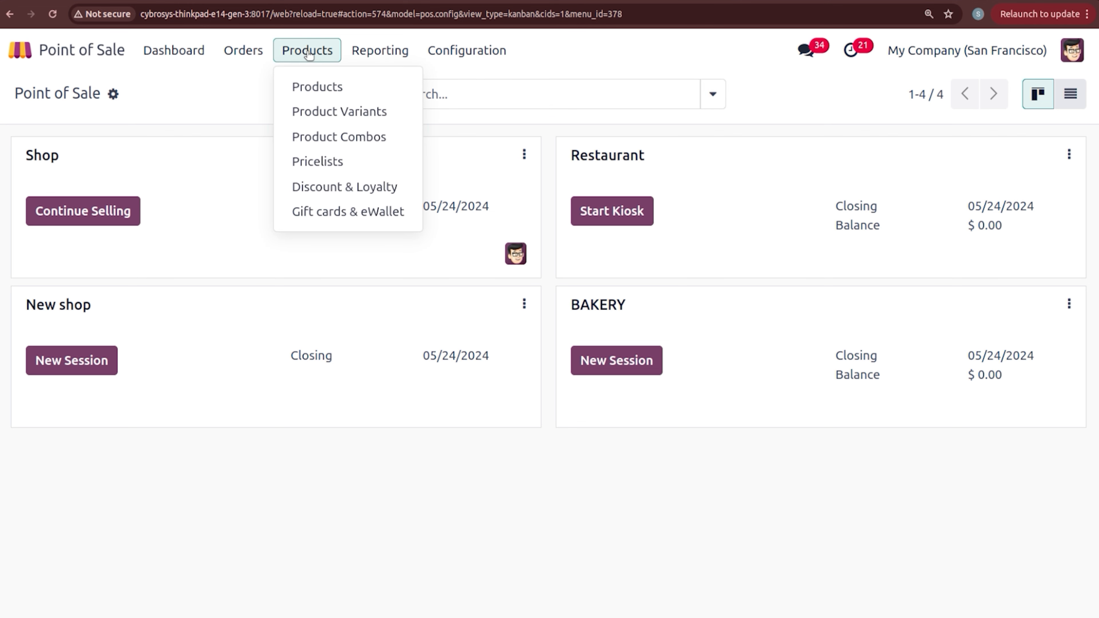
click(327, 211)
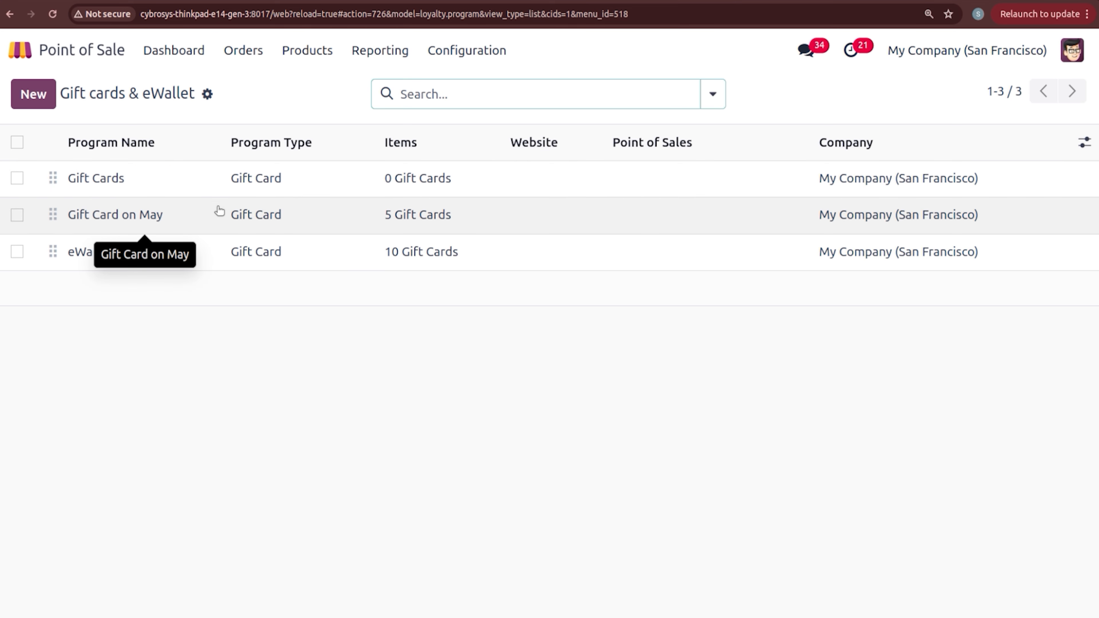
click(210, 224)
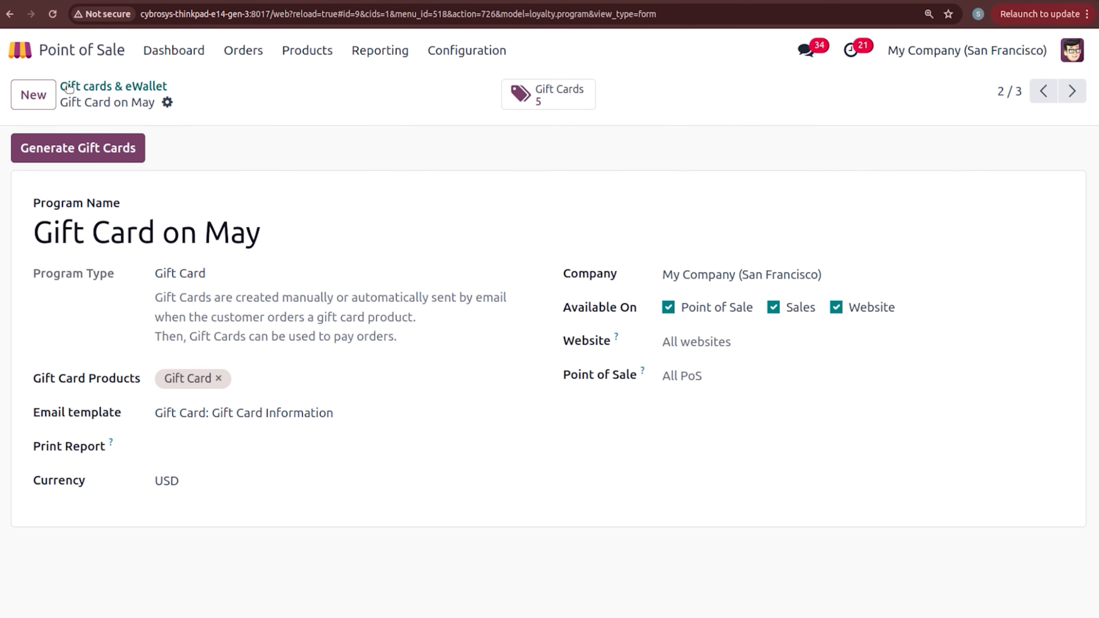
click(125, 86)
Step: Create and save a Gift Card program named 'NEW GIFT CARD'
click(43, 98)
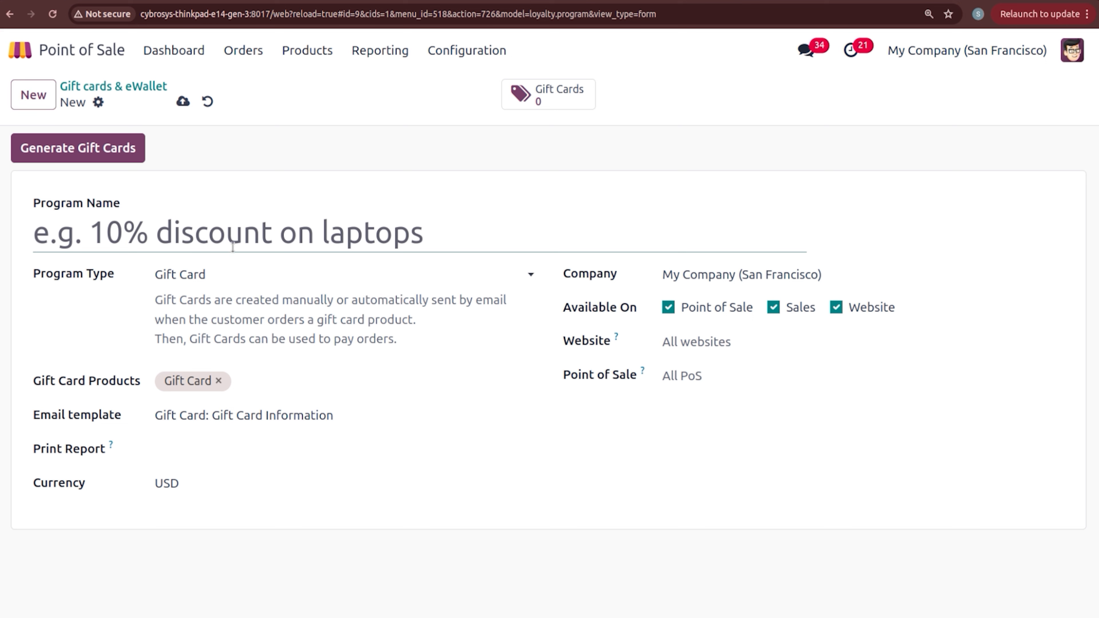
text(NEW)
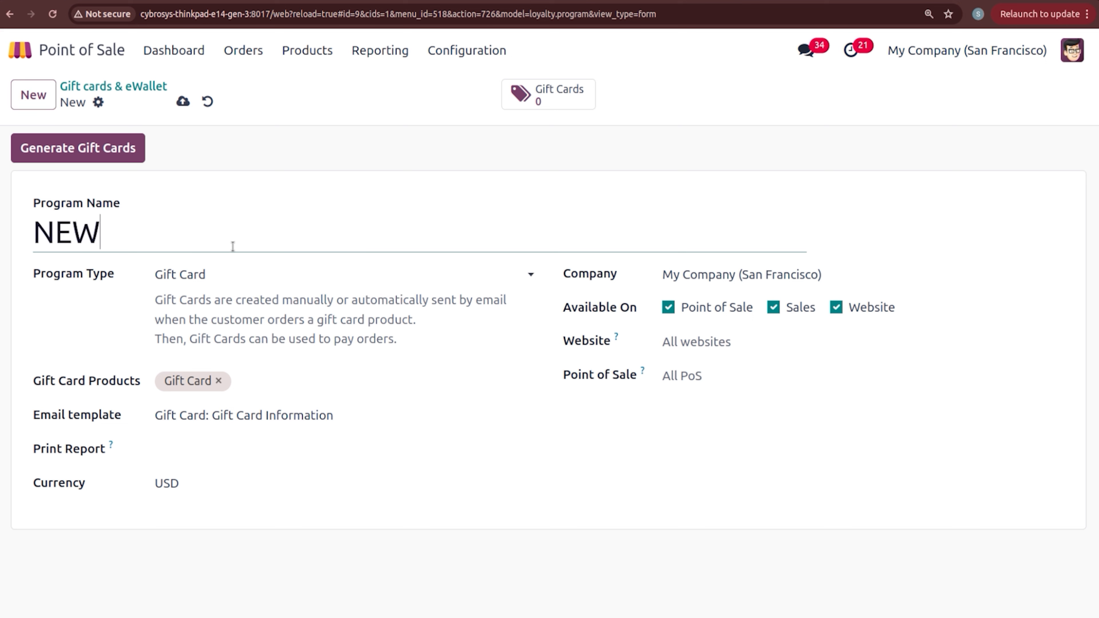
text( GIFT CAR)
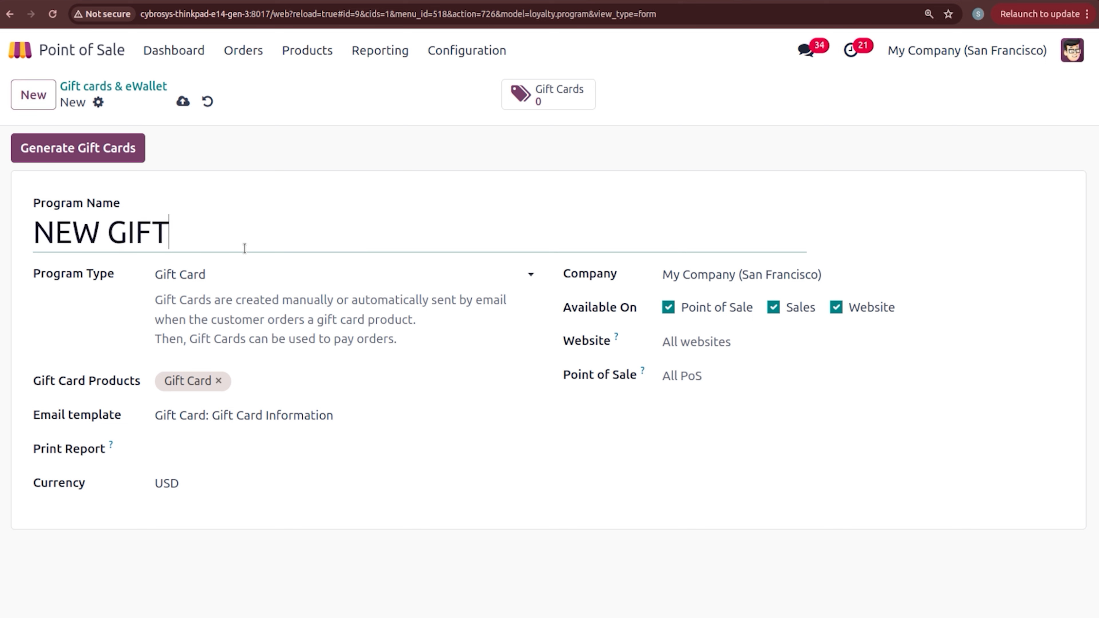
click(262, 273)
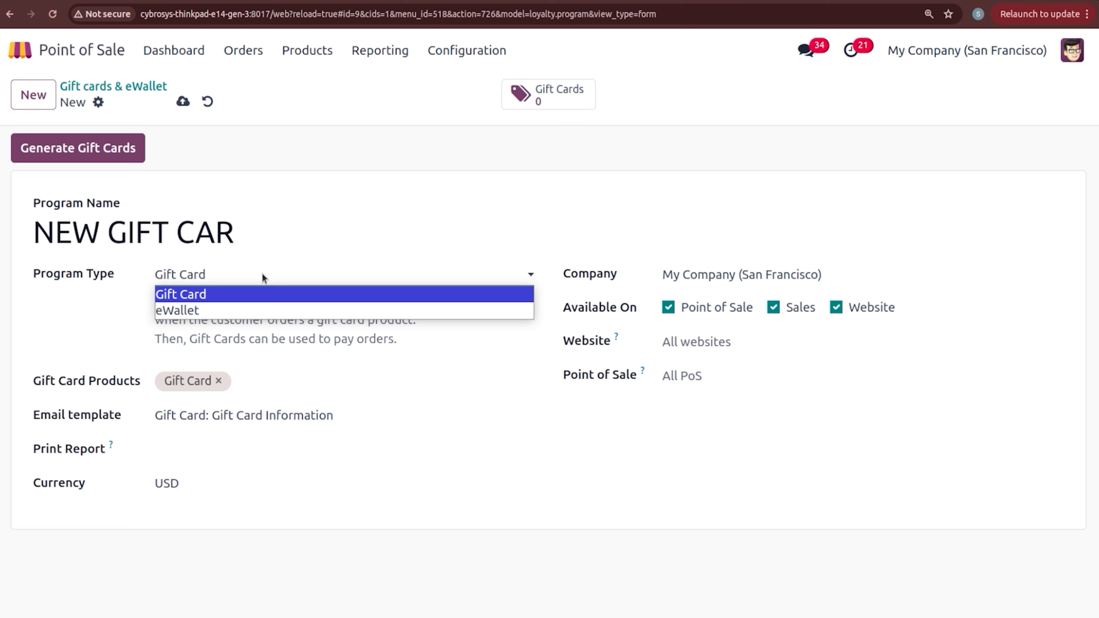
click(239, 245)
text(D)
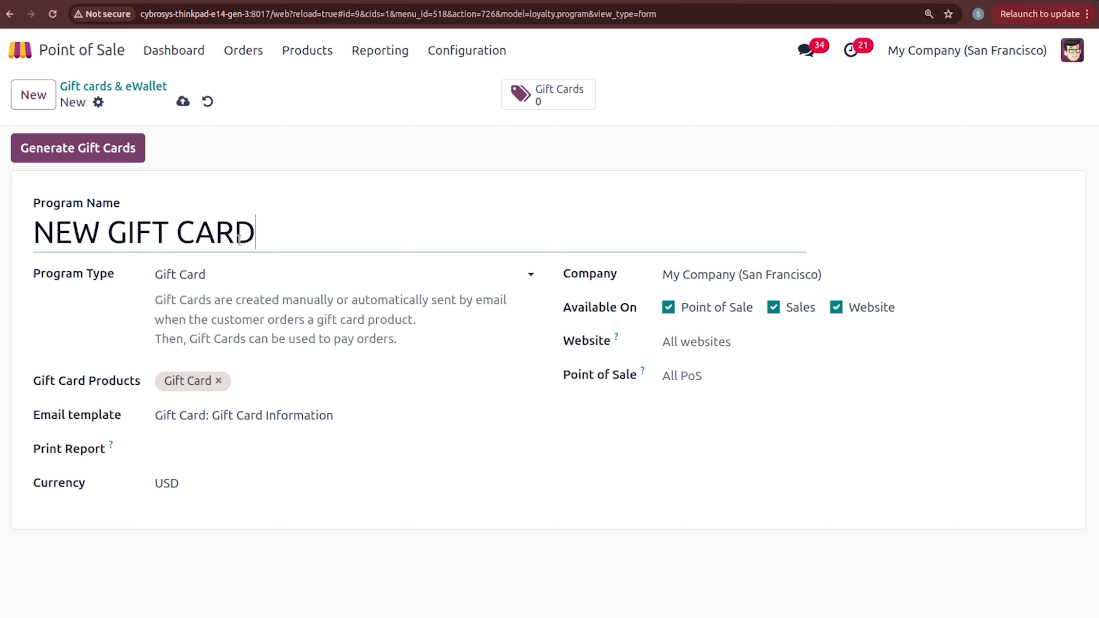
click(171, 280)
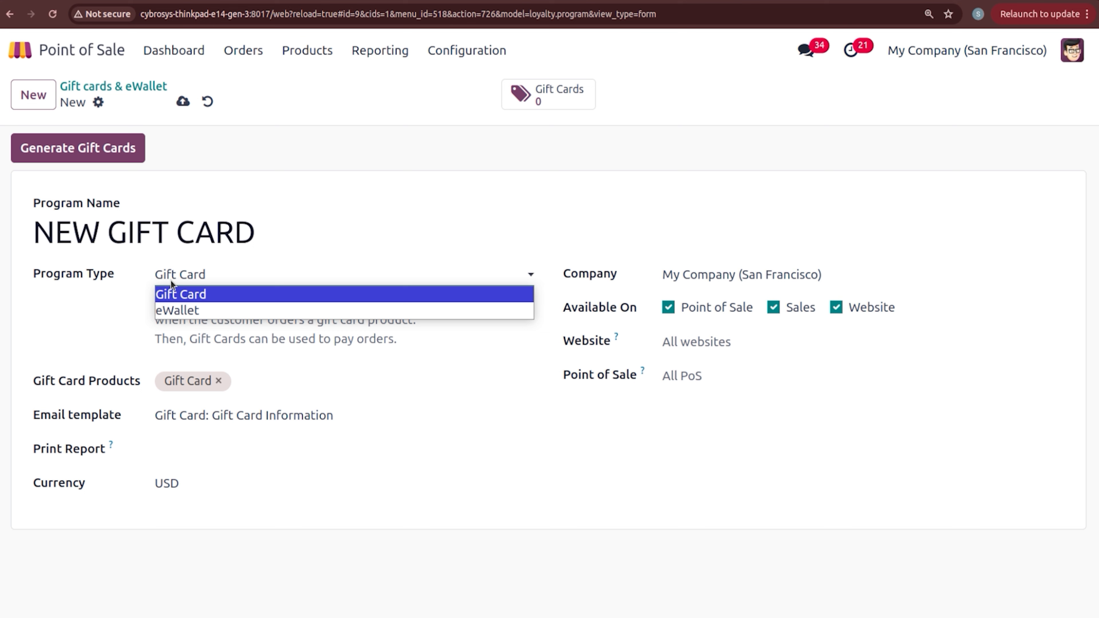
click(177, 288)
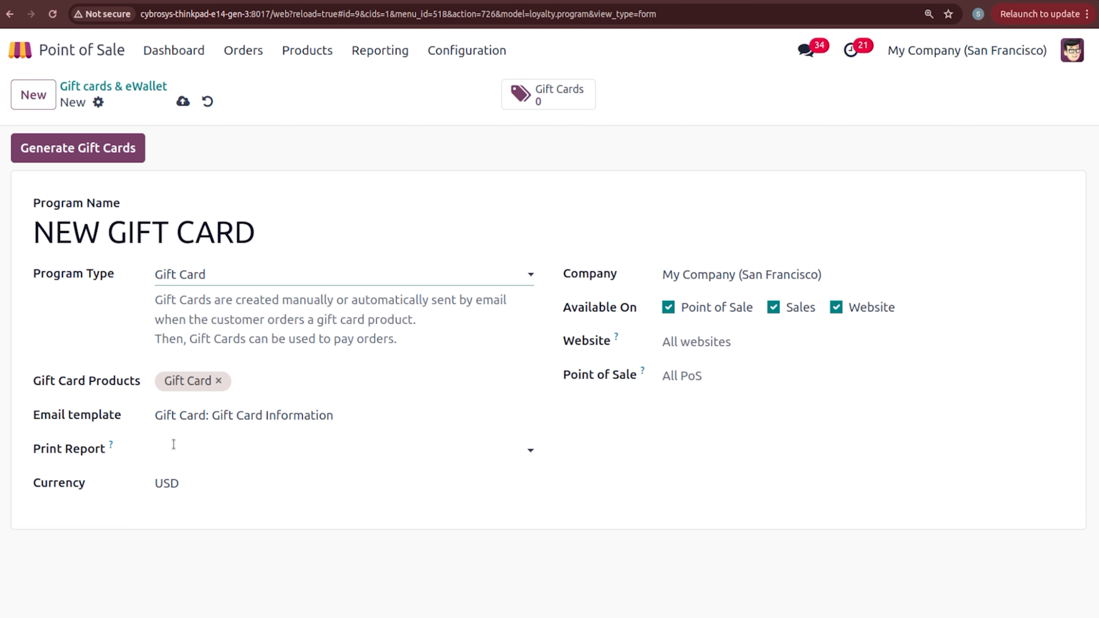
click(210, 456)
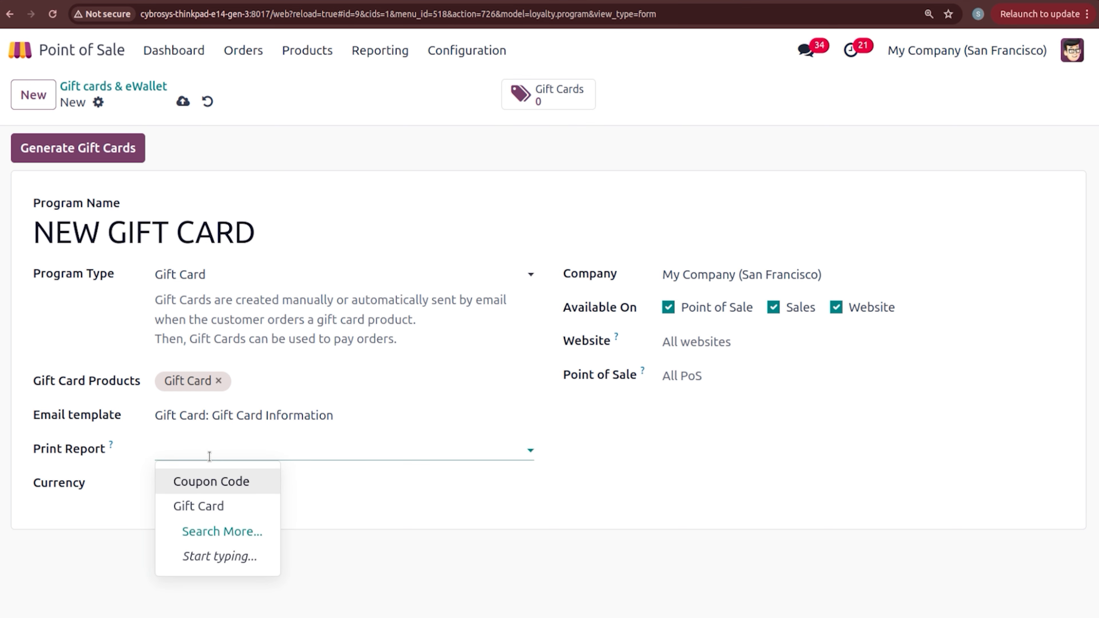
click(121, 480)
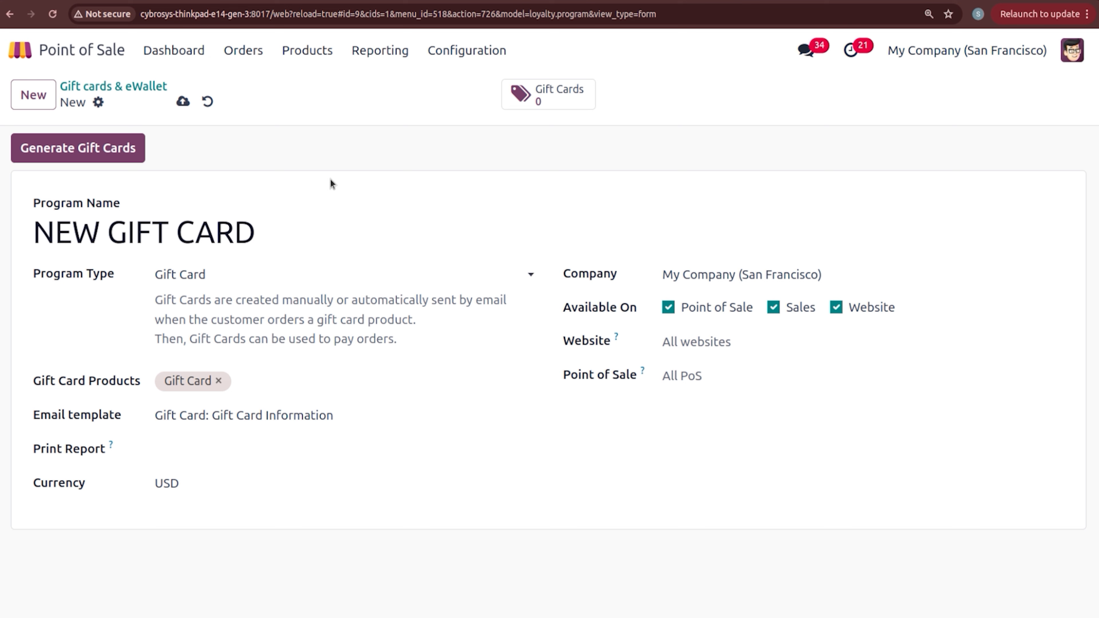
click(183, 102)
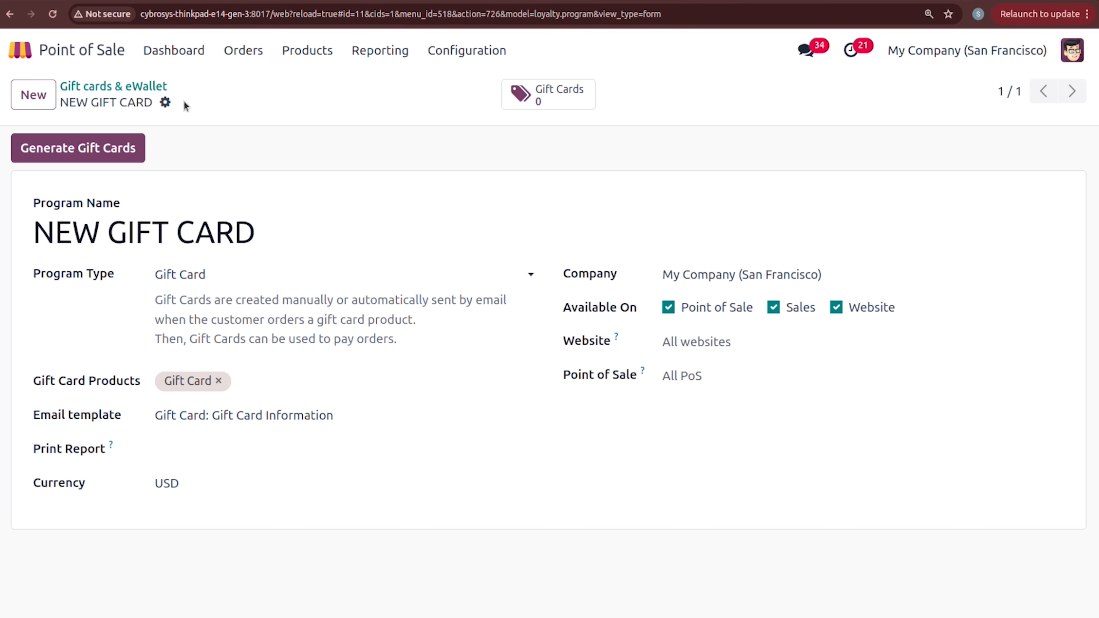
Step: Start generating gift cards for Anonymous Customers
click(125, 146)
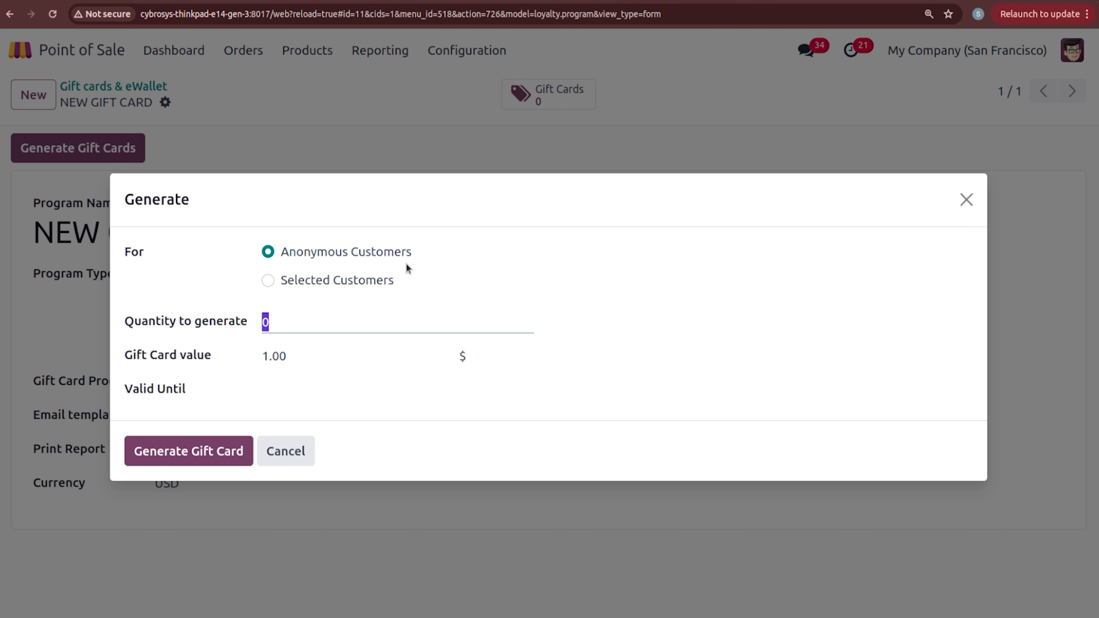
click(268, 281)
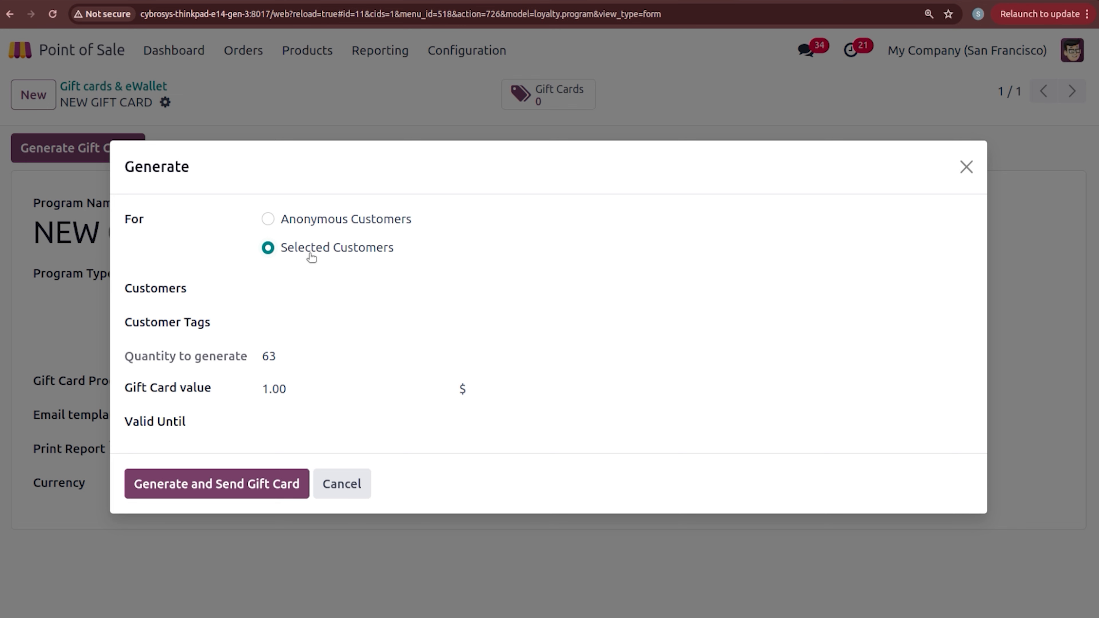
click(301, 287)
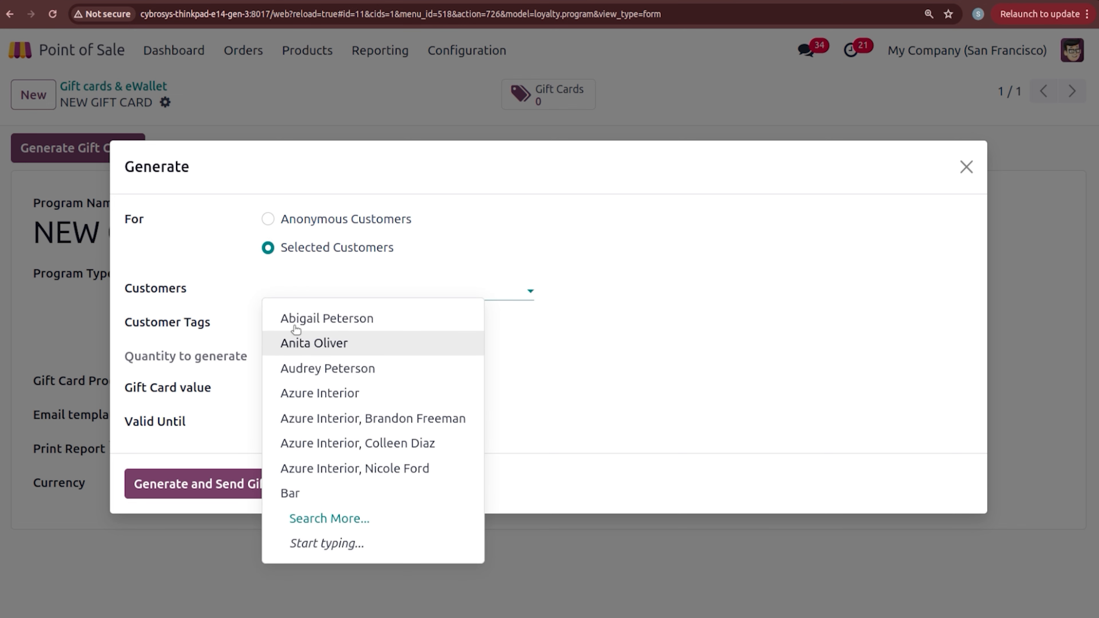
click(226, 275)
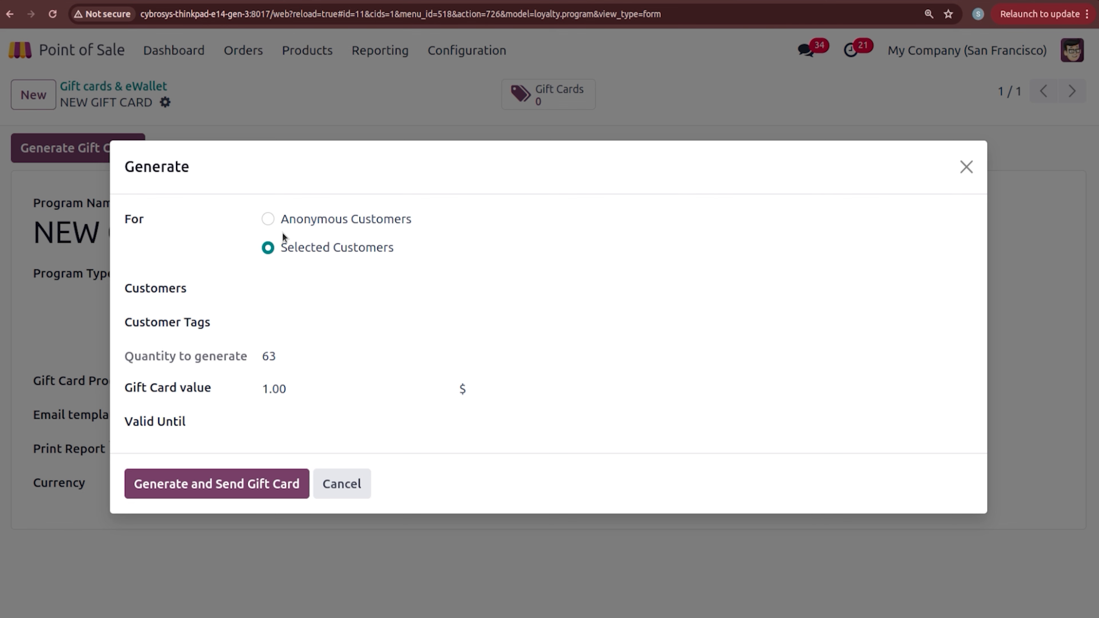
click(269, 219)
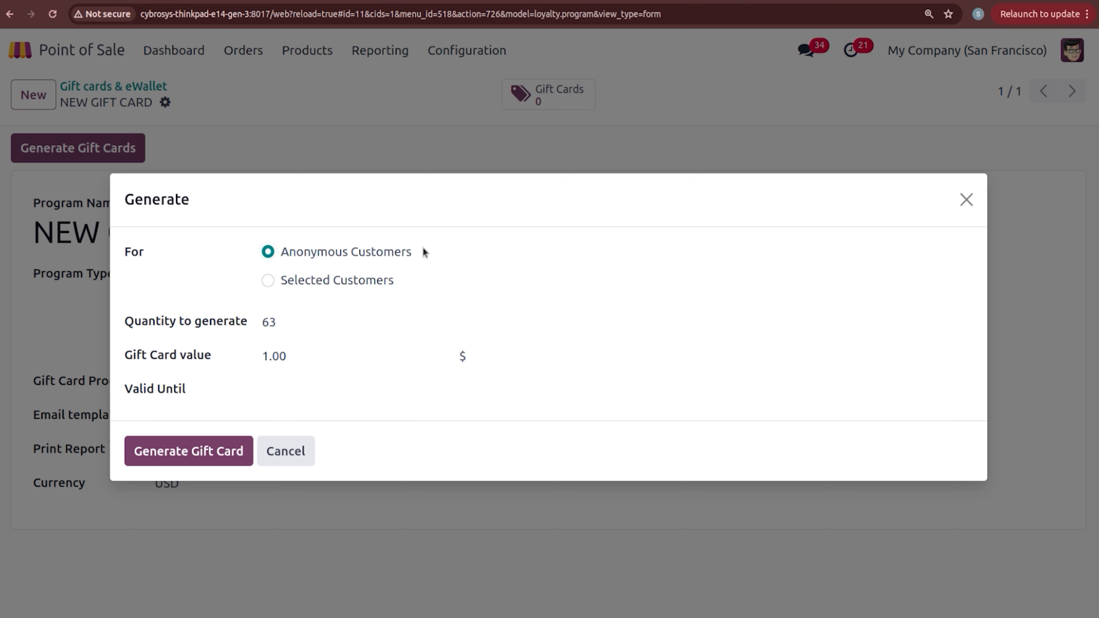
Step: Generate 5 gift cards worth 2000 each, valid until 05/31/2024
click(295, 322)
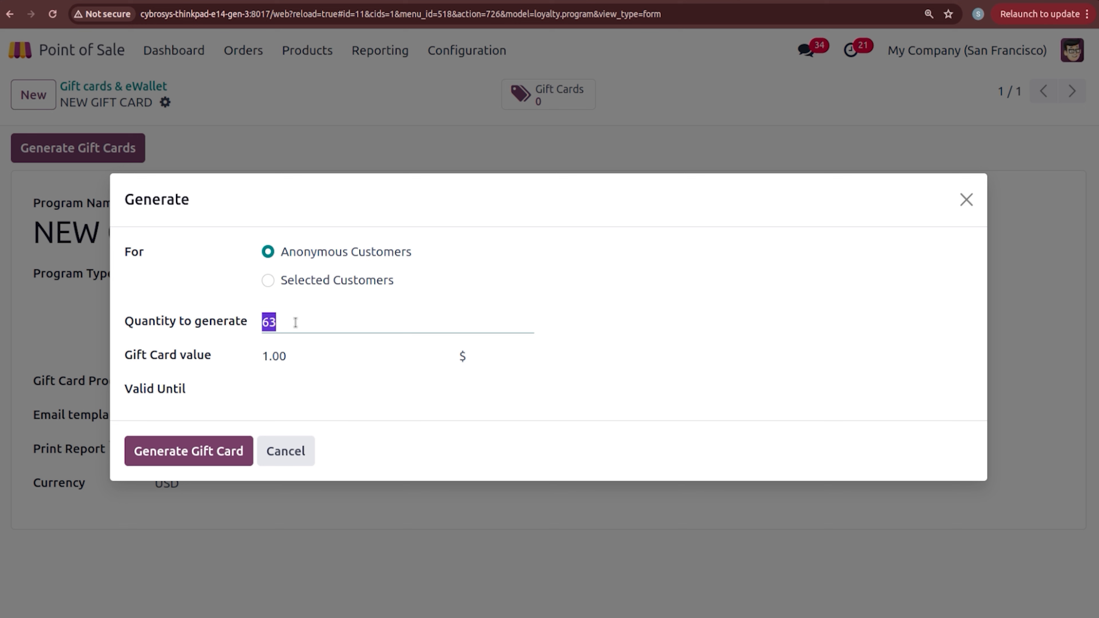
text(5)
click(288, 356)
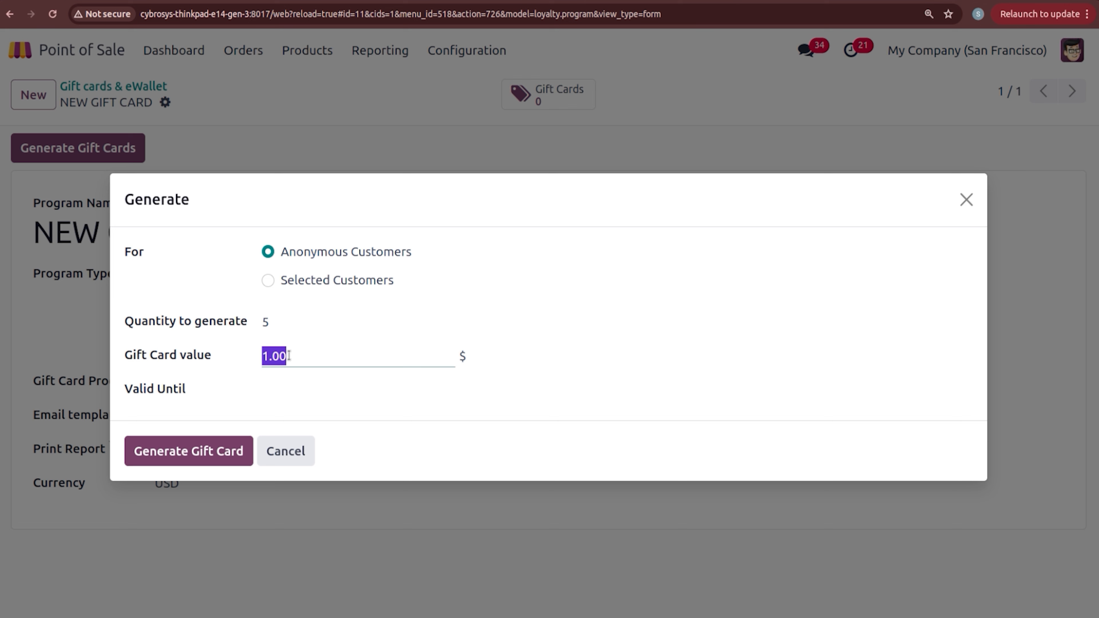
text(2000)
click(297, 389)
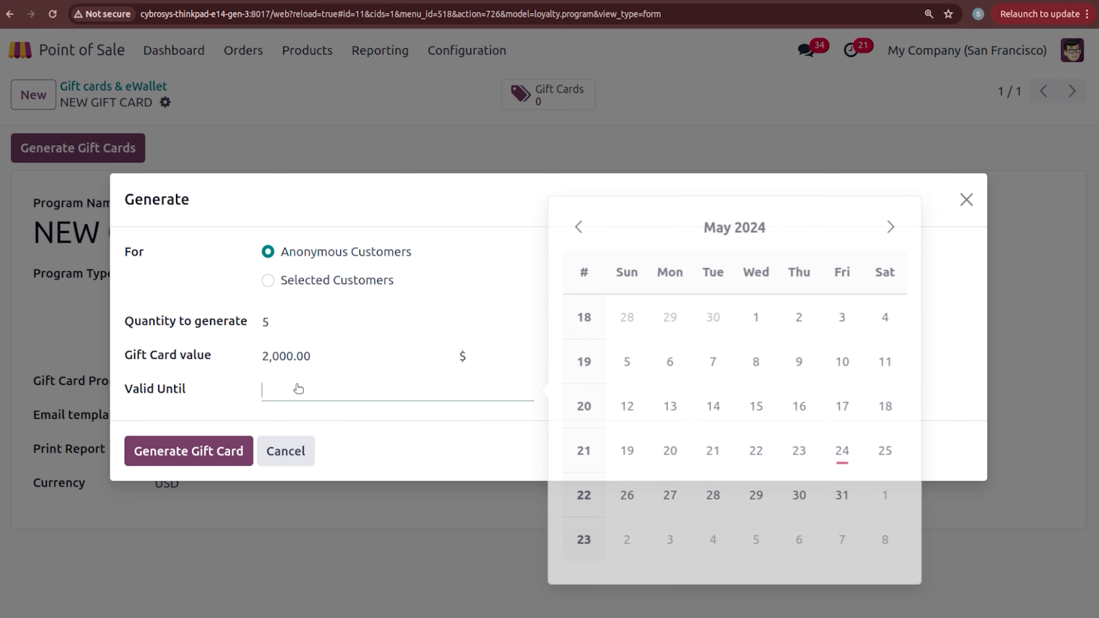
click(836, 496)
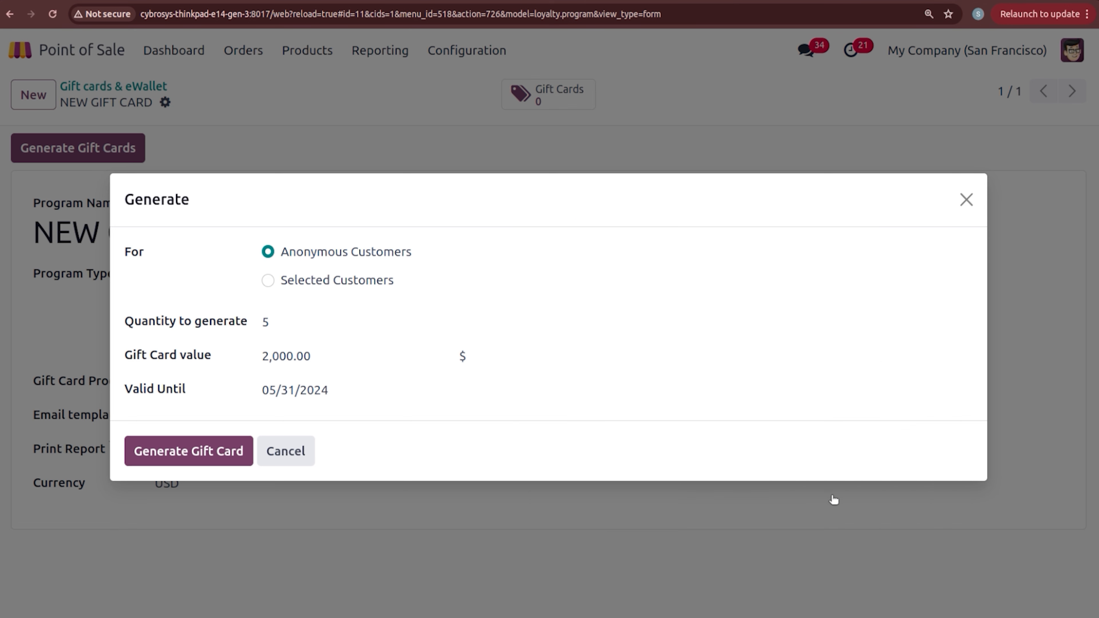
click(206, 450)
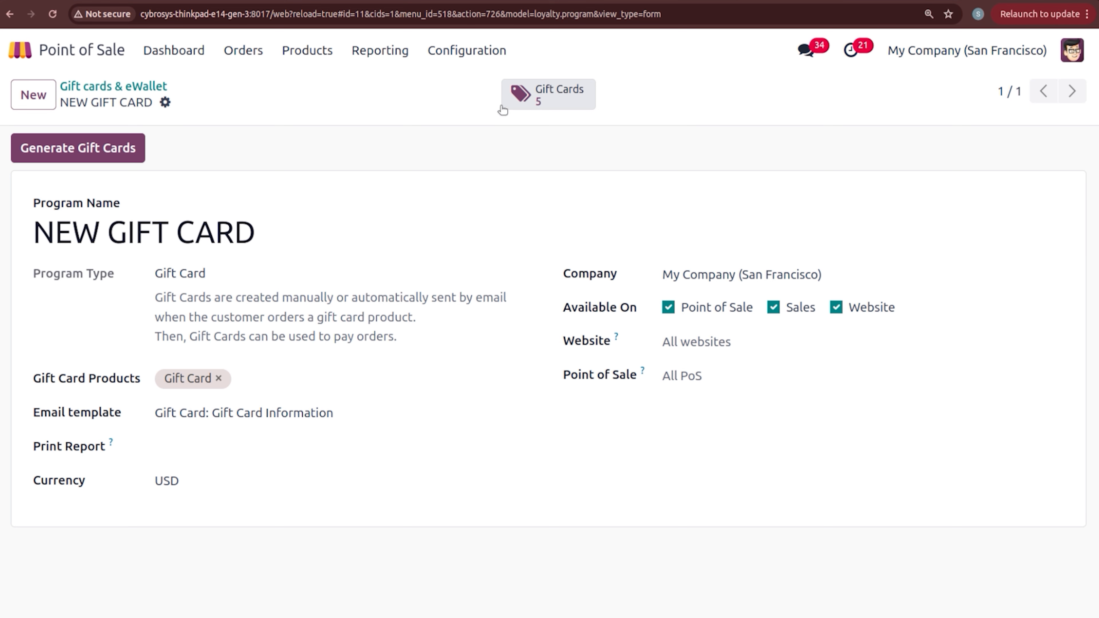
Step: Print the first generated gift card from its record as Gift Card.pdf
click(561, 108)
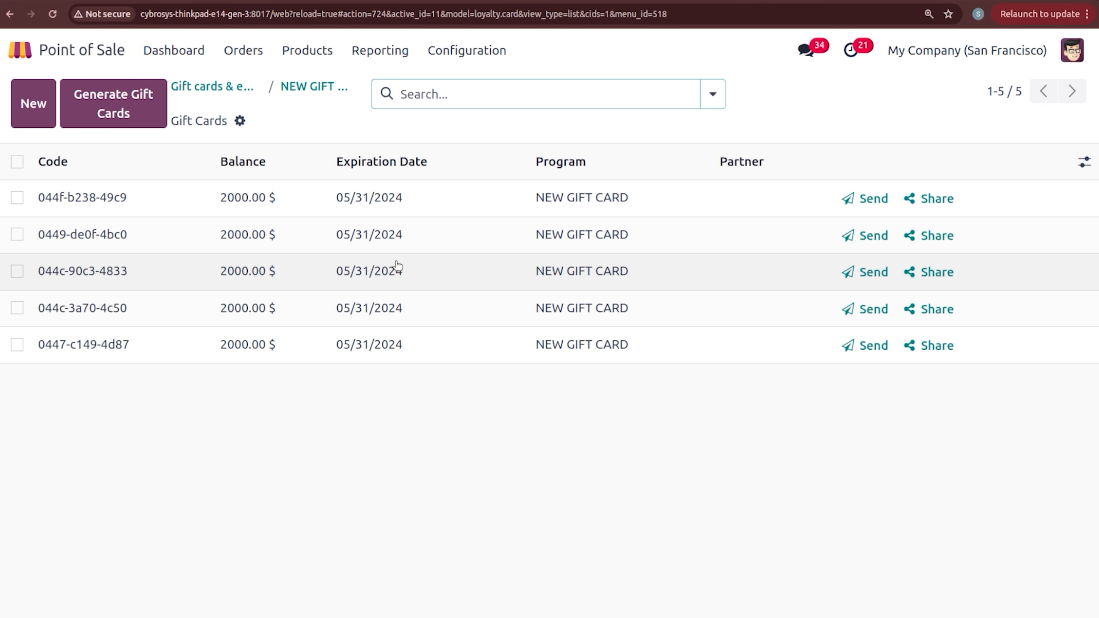
click(299, 203)
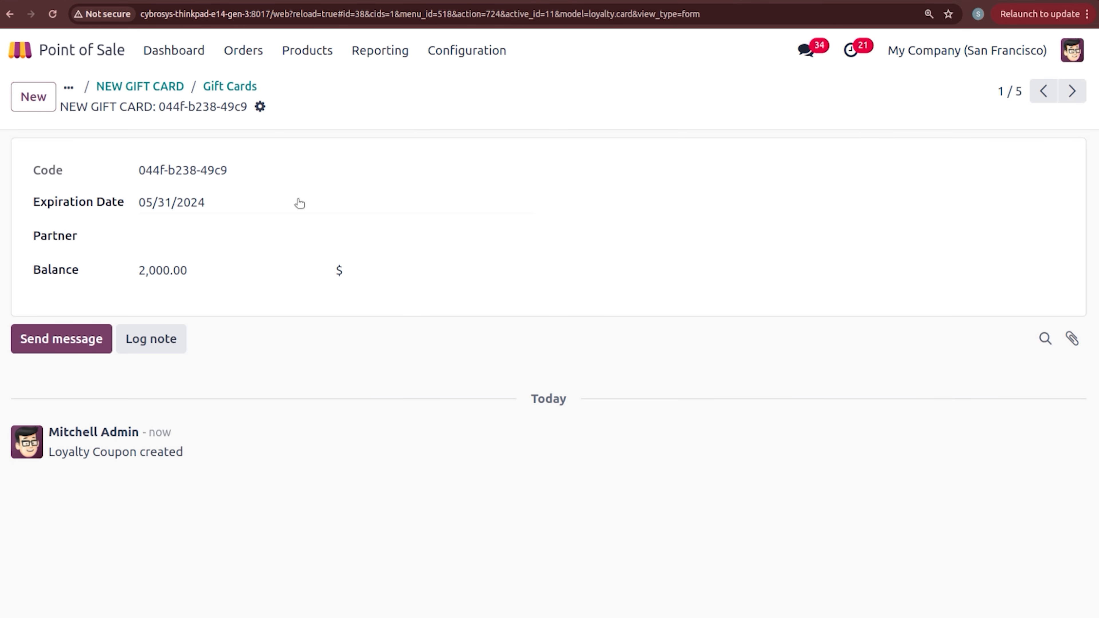
click(260, 107)
mouse_move(291, 141)
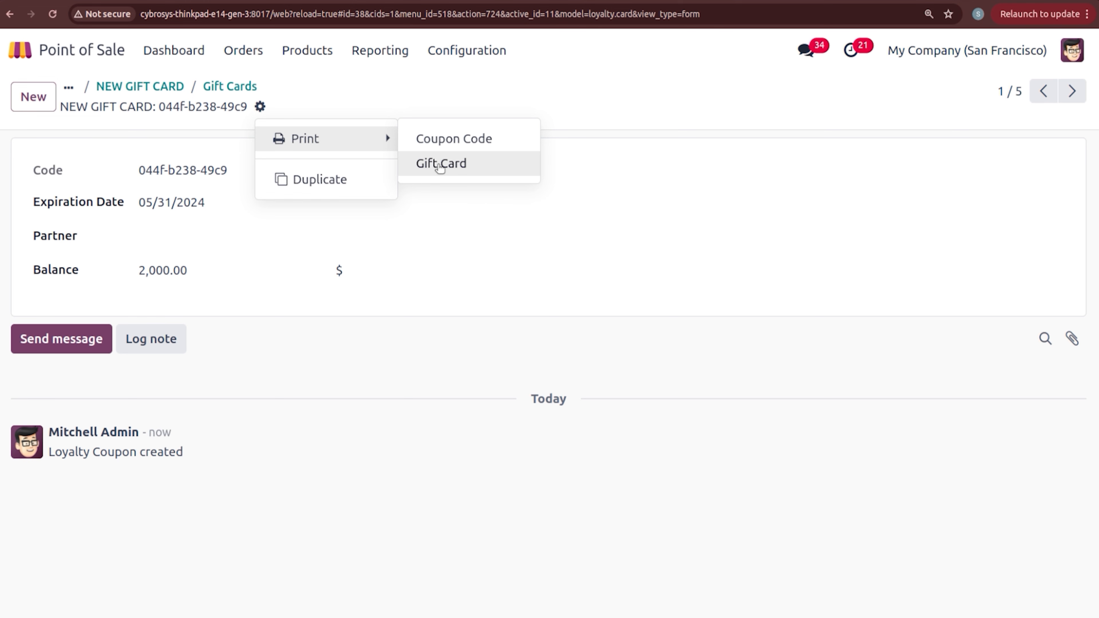
click(440, 167)
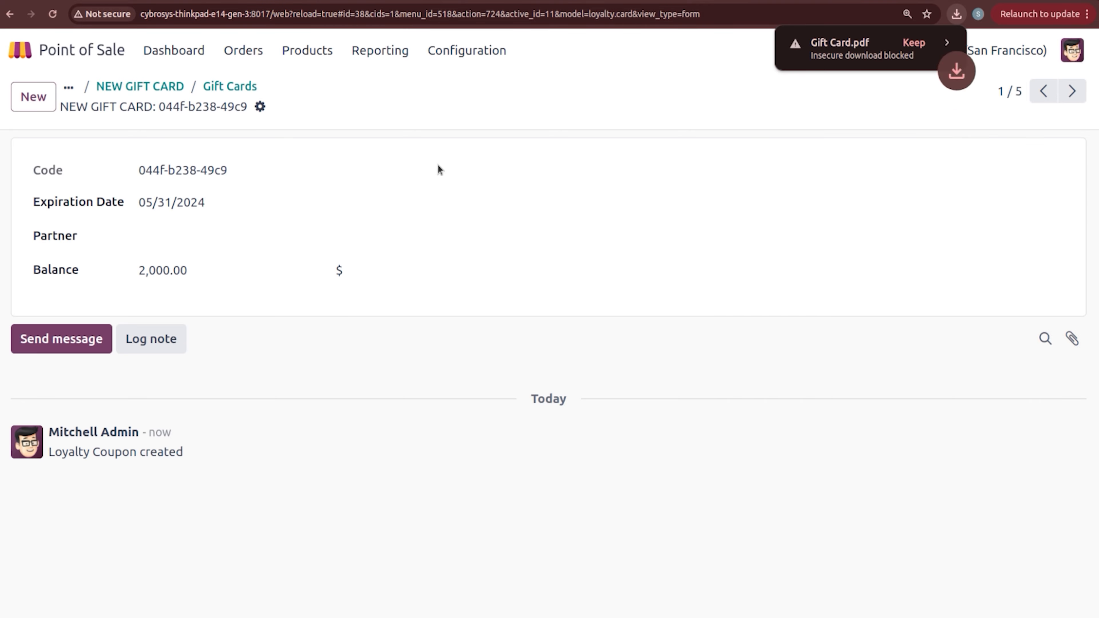
Step: Keep and open the downloaded Gift Card.pdf and copy its gift card code
click(910, 44)
click(867, 44)
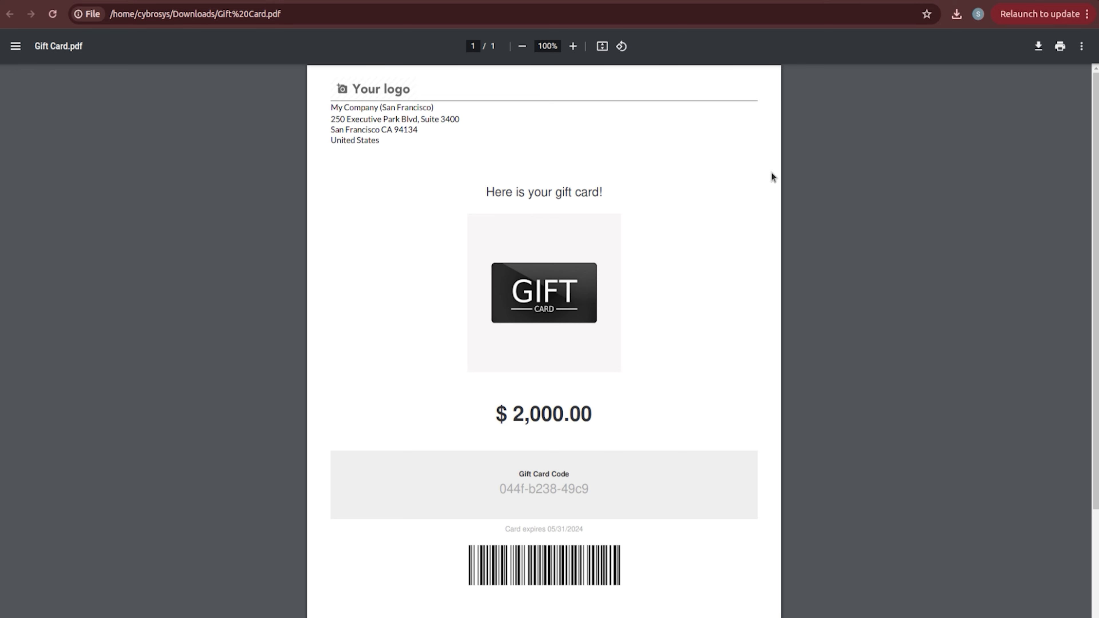
scroll(773, 176, down, 2)
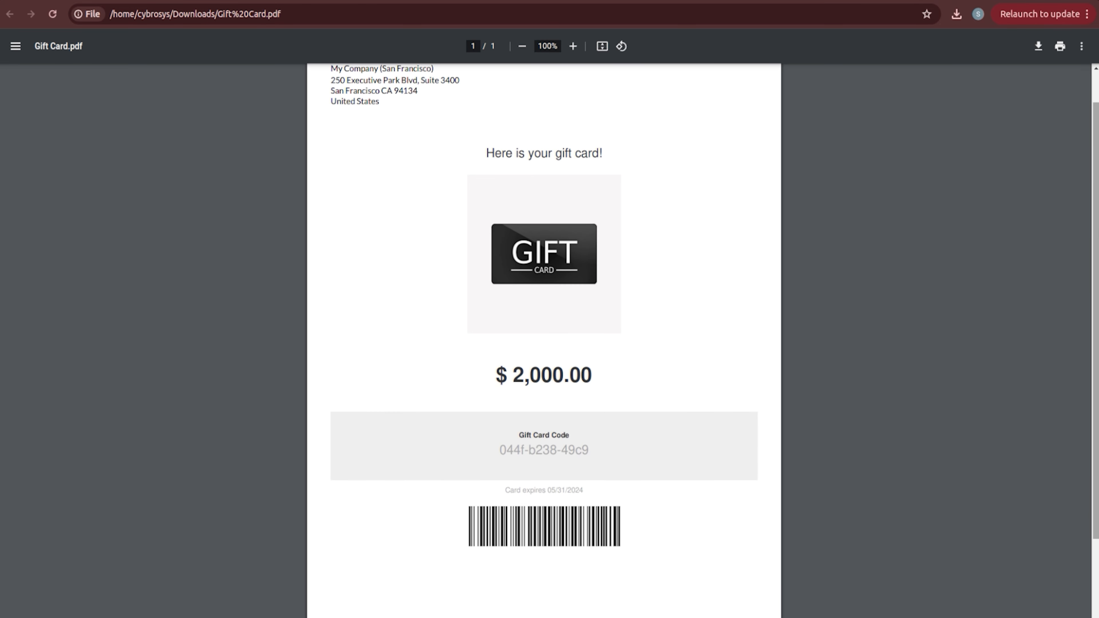
scroll(558, 352, down, 3)
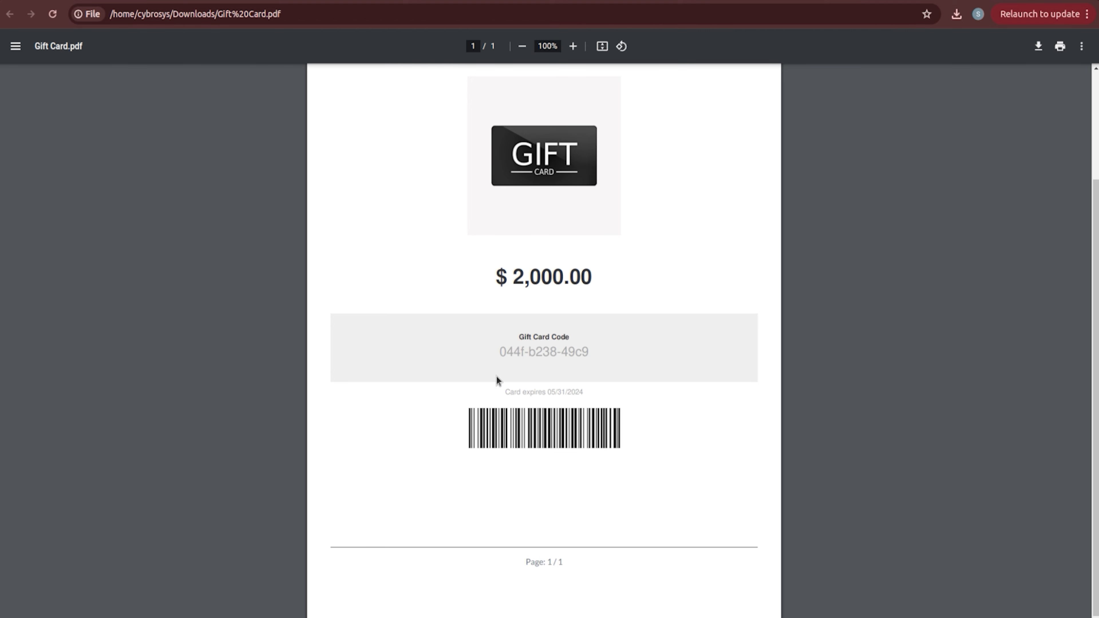
drag(494, 355, 594, 357)
key(ctrl+c)
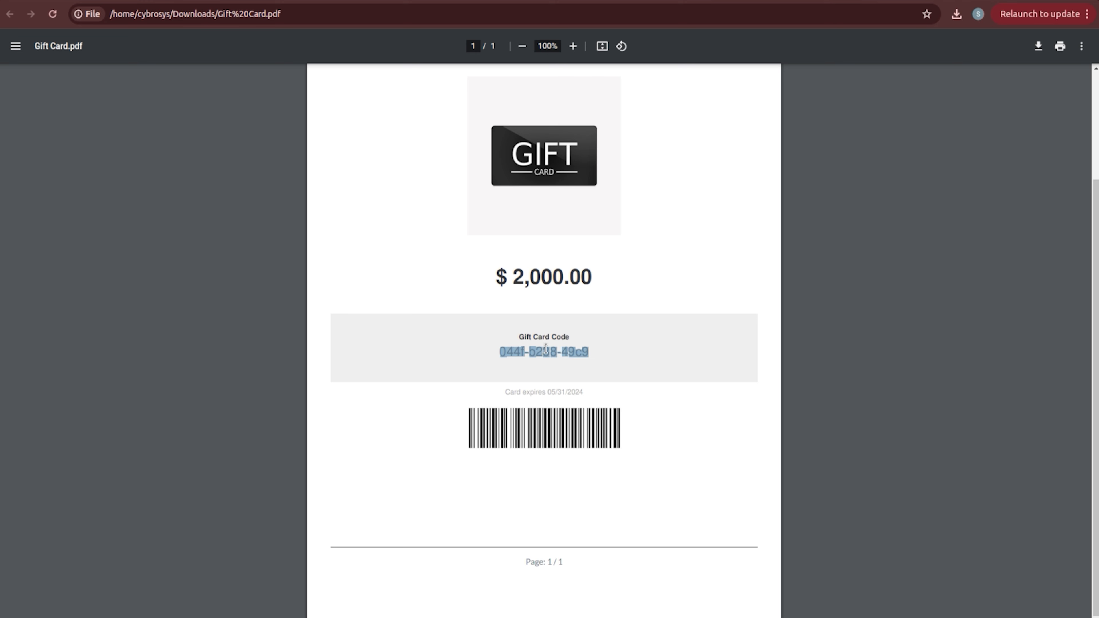
click(255, 246)
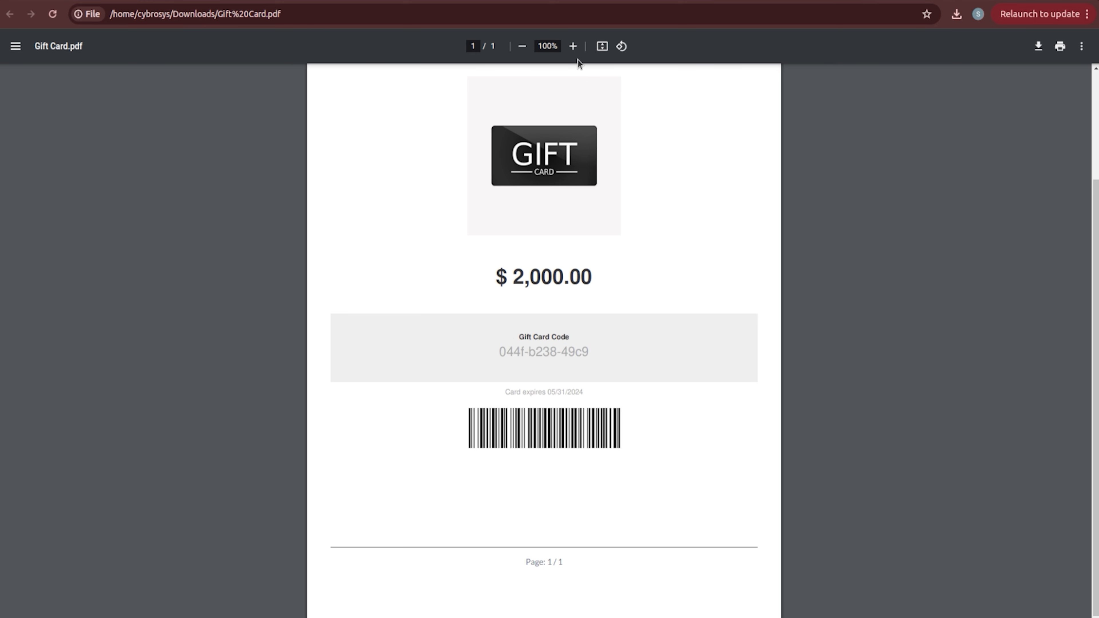
Step: Back in Odoo, search the apps for 'POI' and open Point of Sale
click(639, 1)
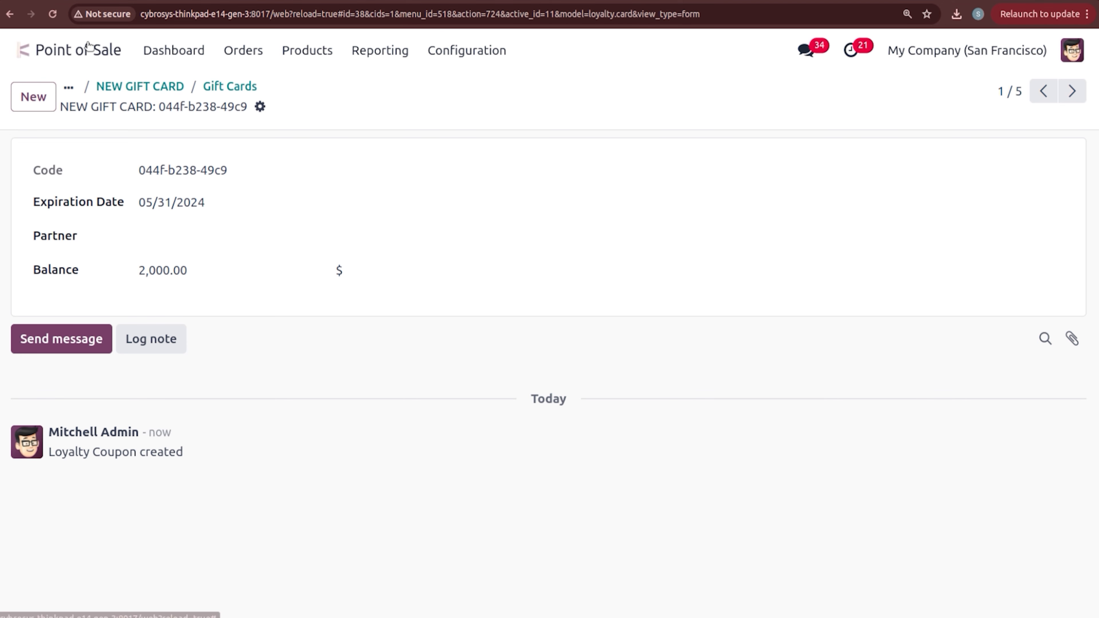
click(16, 51)
text(POI)
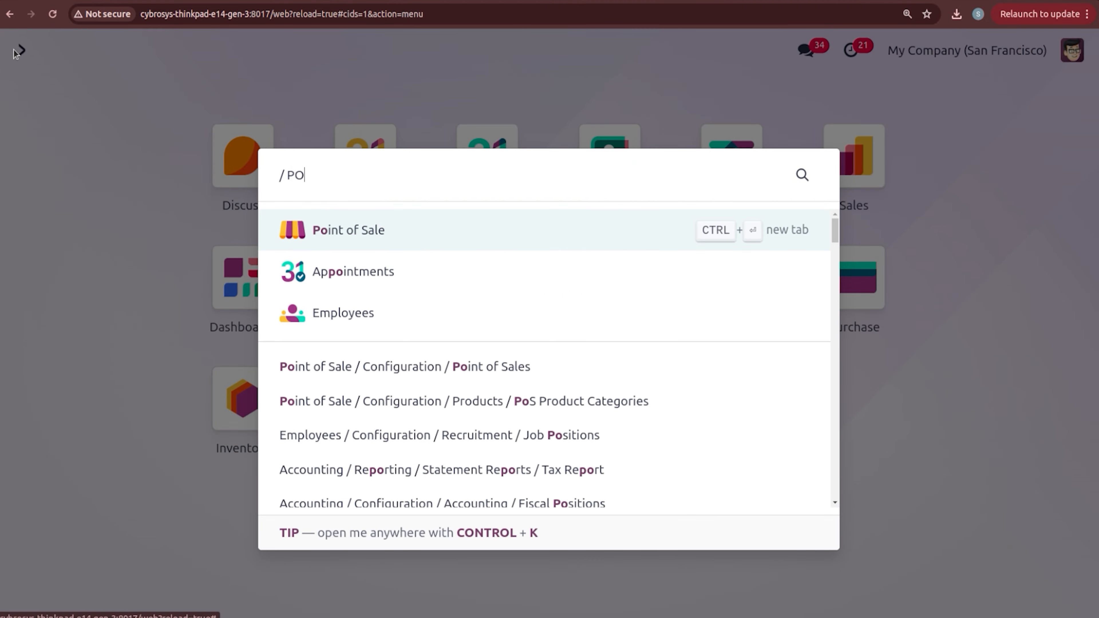
key(Return)
Step: Open a new BAKERY session and add one Chocolate Cake from Cakes, totalling $747.50
click(599, 371)
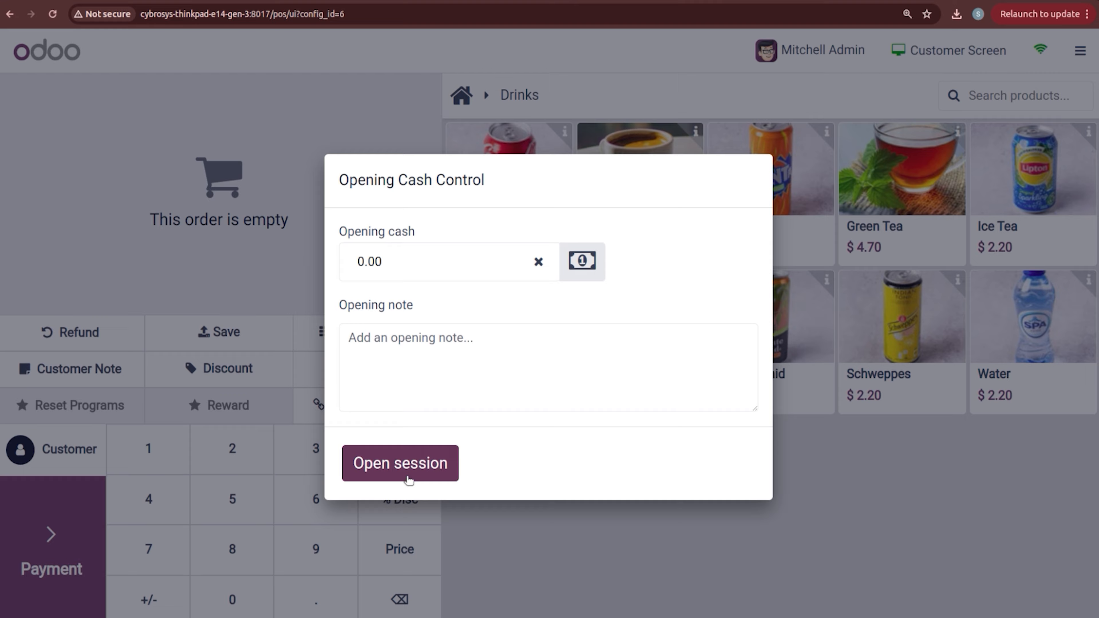
click(408, 480)
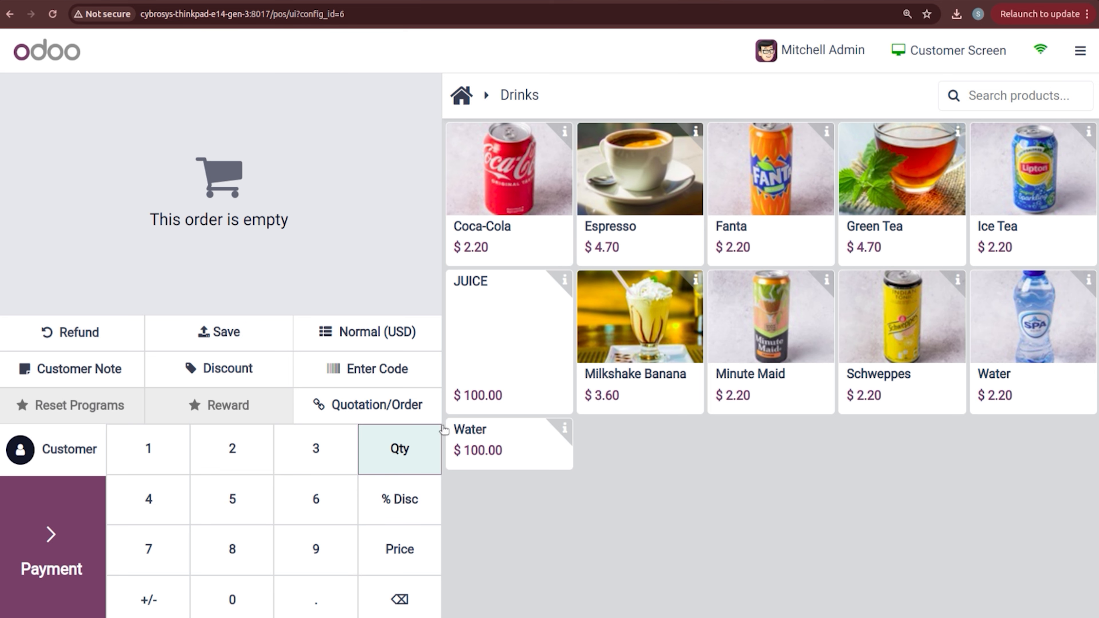
click(461, 99)
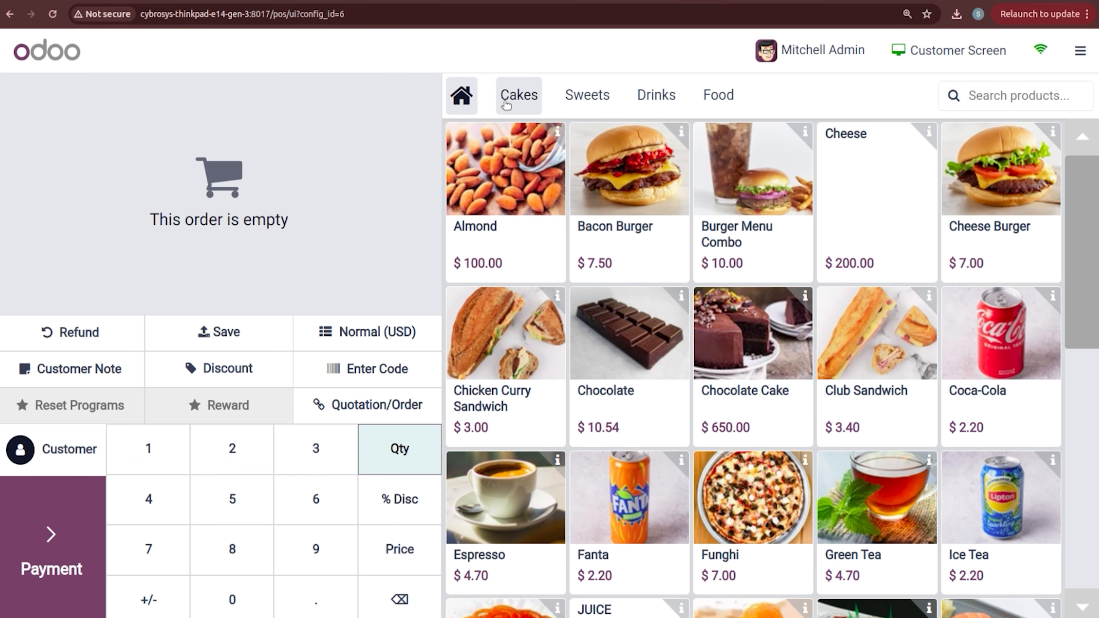
click(524, 101)
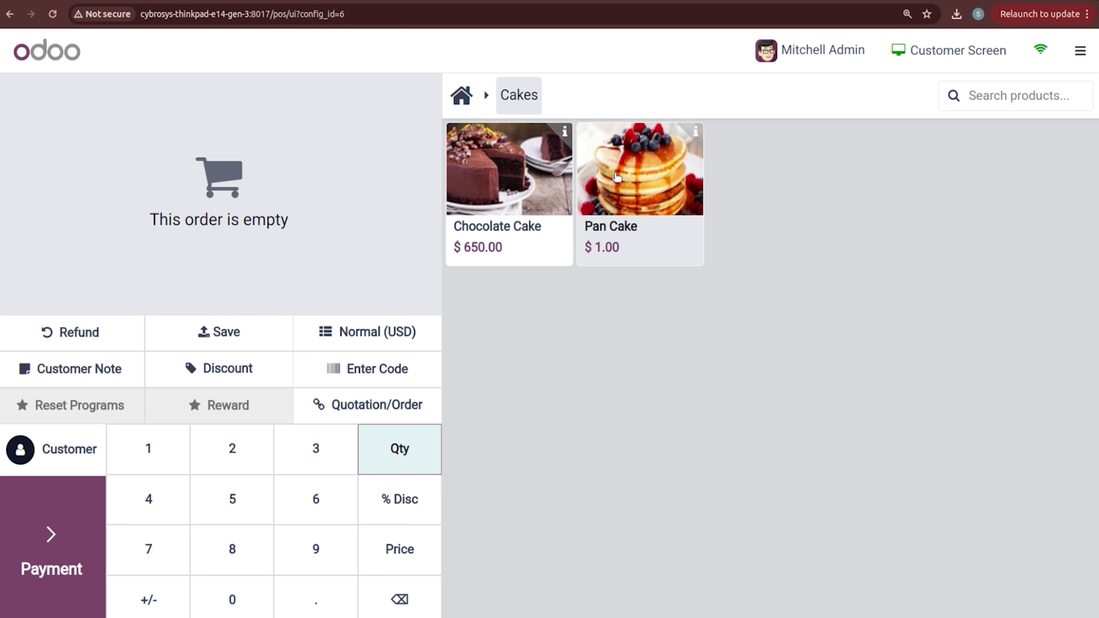
click(478, 193)
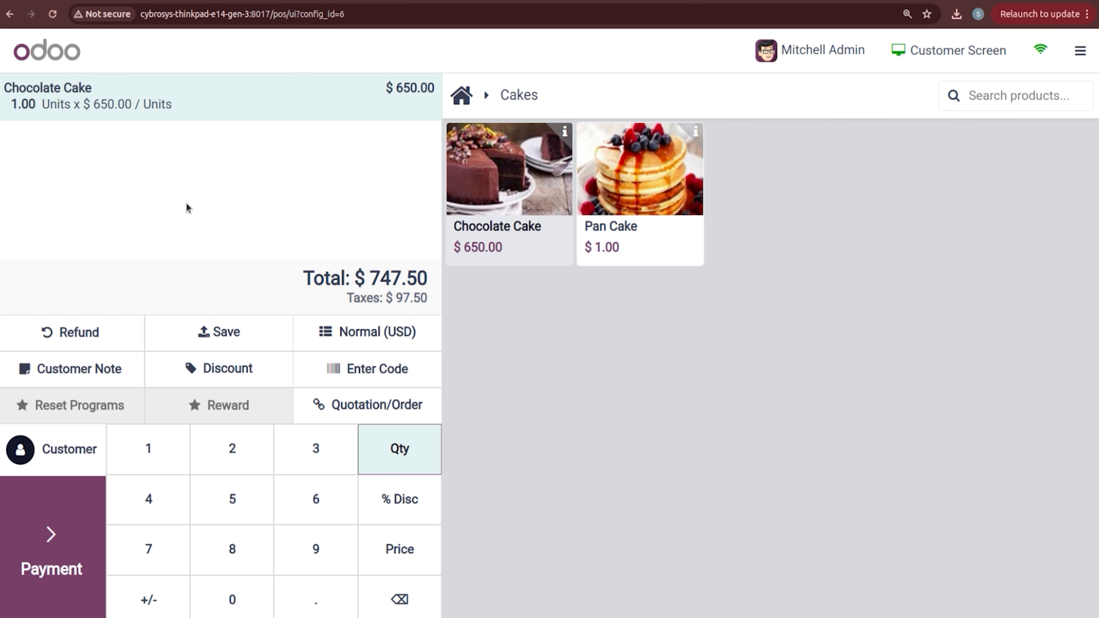
Step: Paste the gift card code, accept the unpaid-card warning, and proceed to payment at $0.00
click(366, 380)
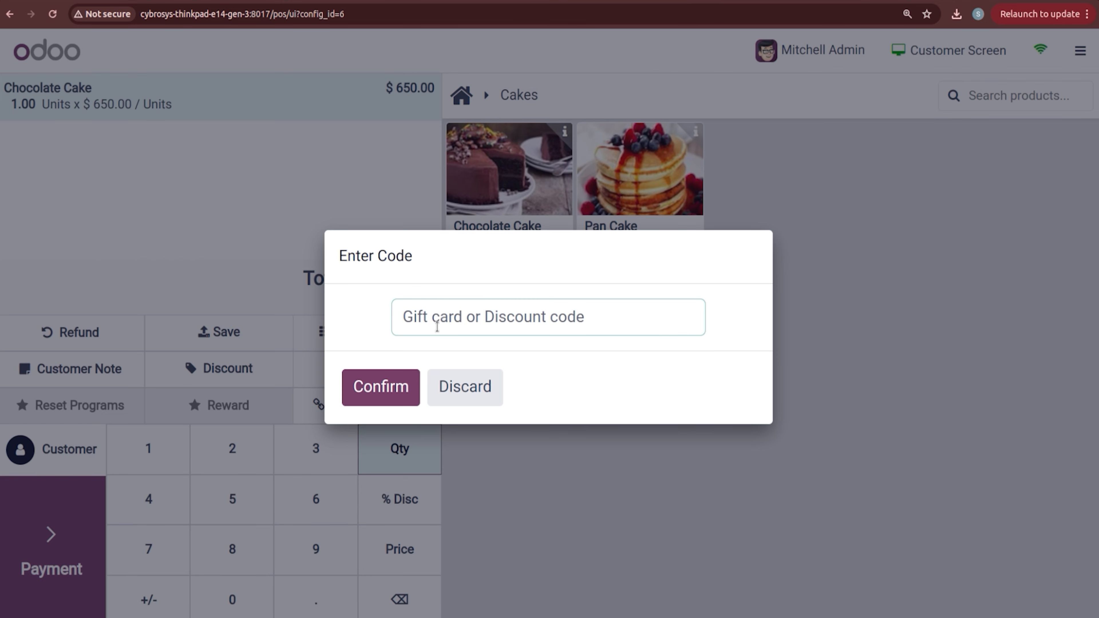
key(ctrl+v)
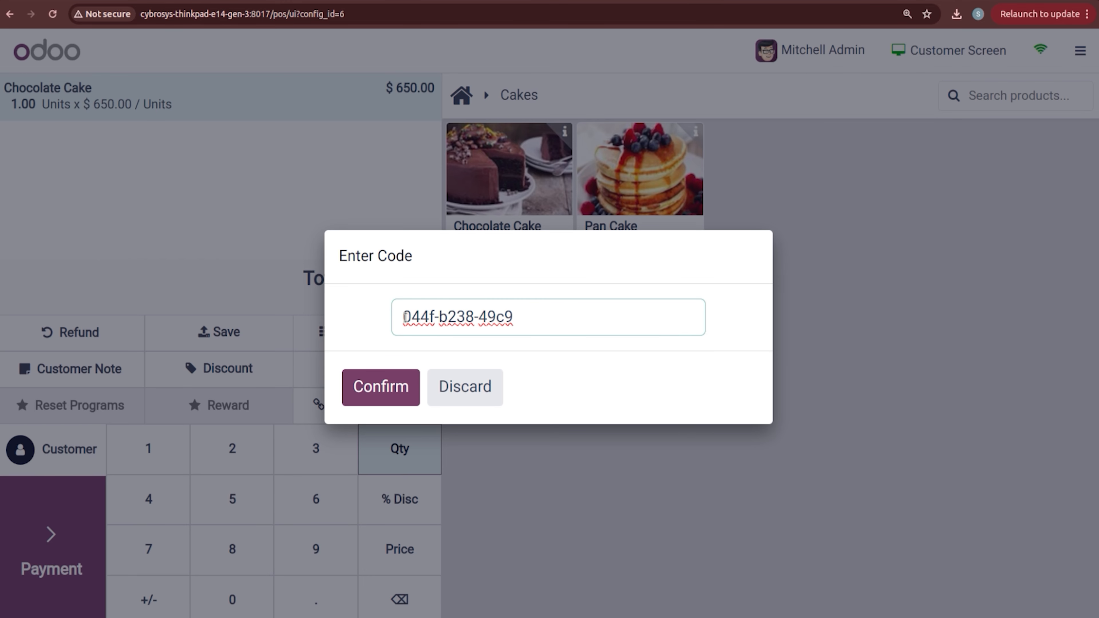
click(383, 383)
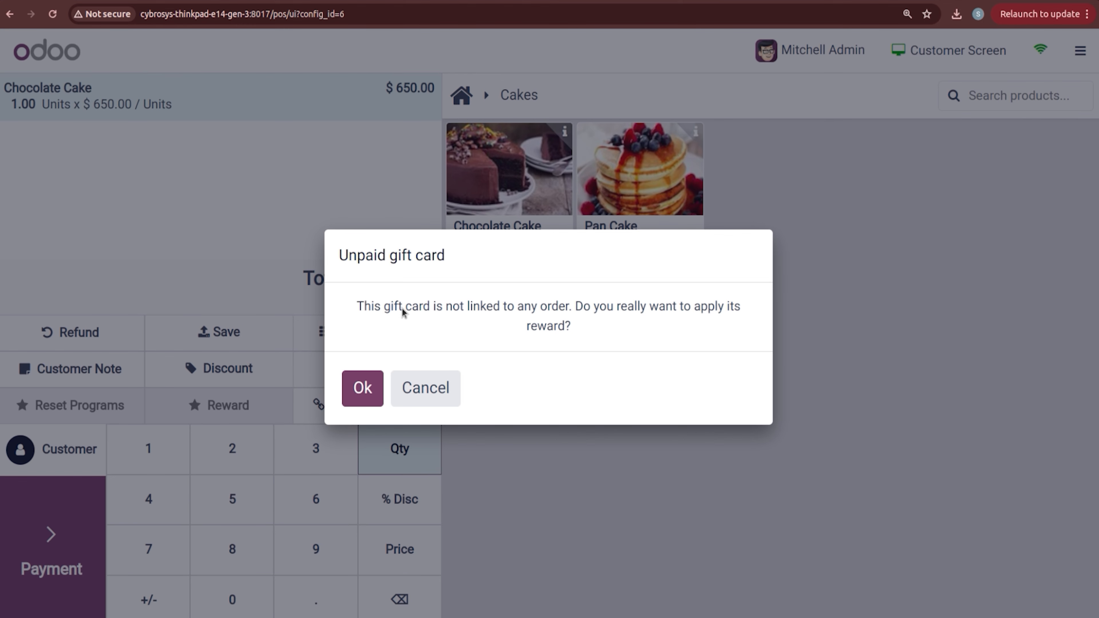
click(383, 389)
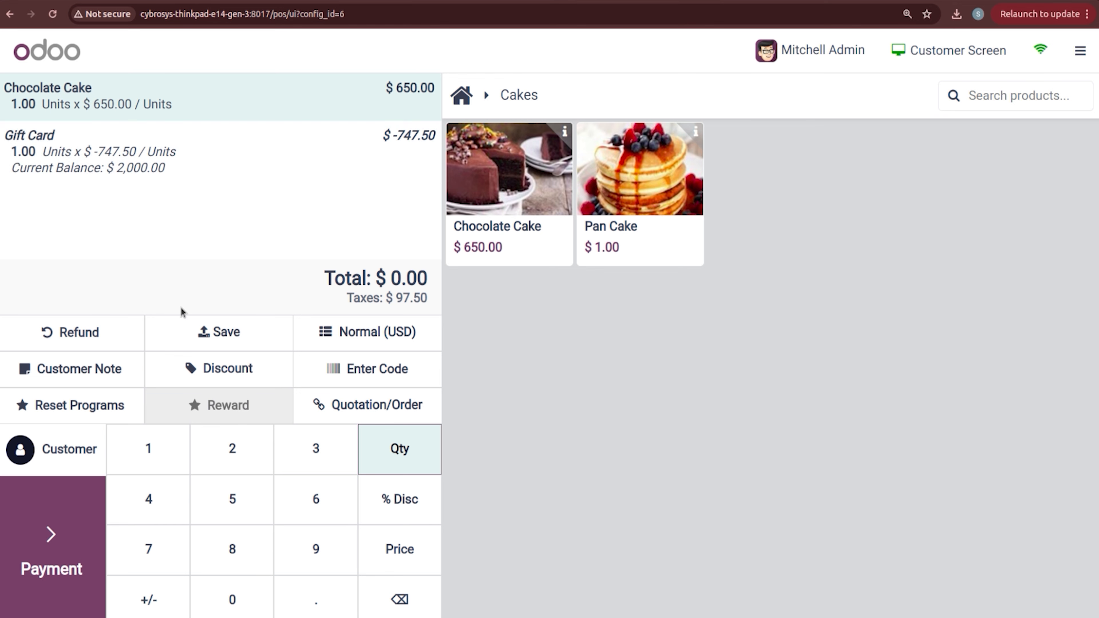
click(59, 541)
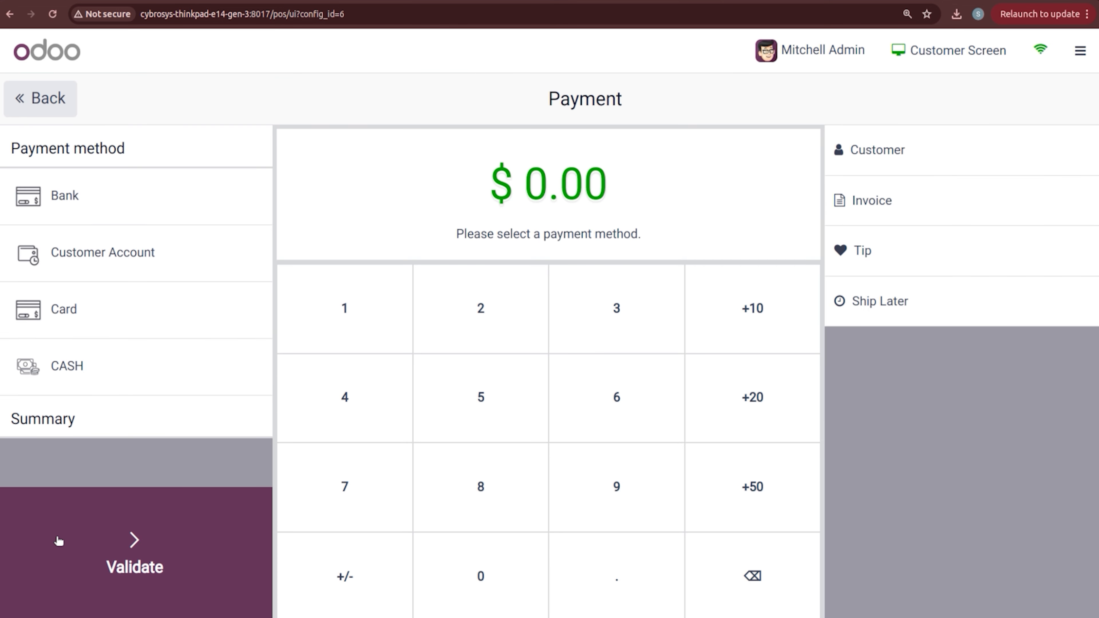
Step: Pay the $0.00 order by Bank, view the receipt's invoice QR code, then open the closing summary
click(86, 211)
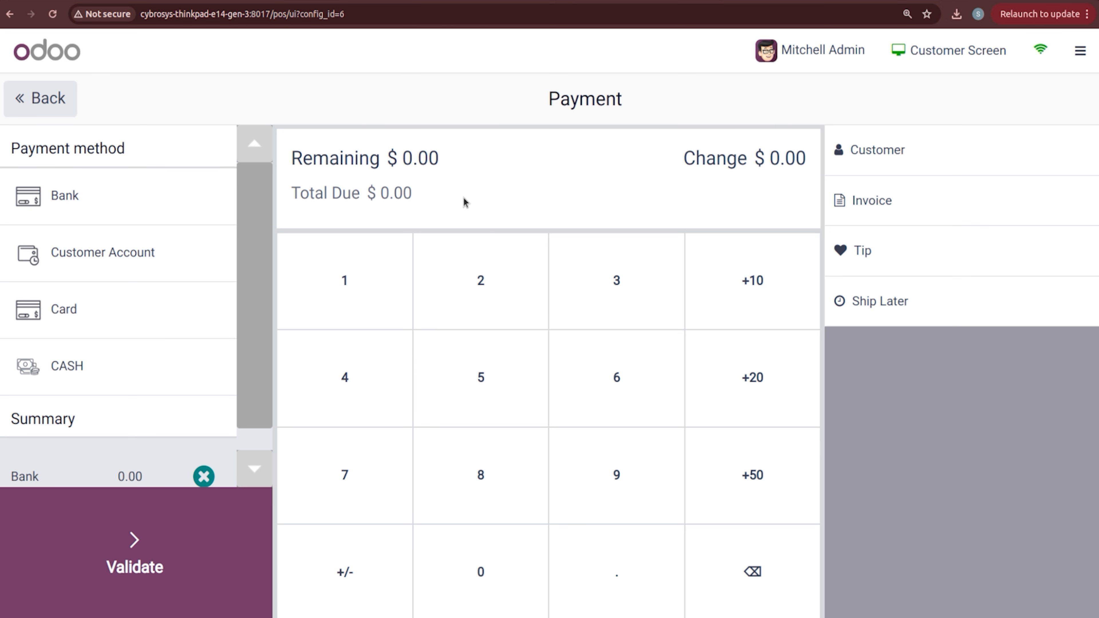
click(168, 536)
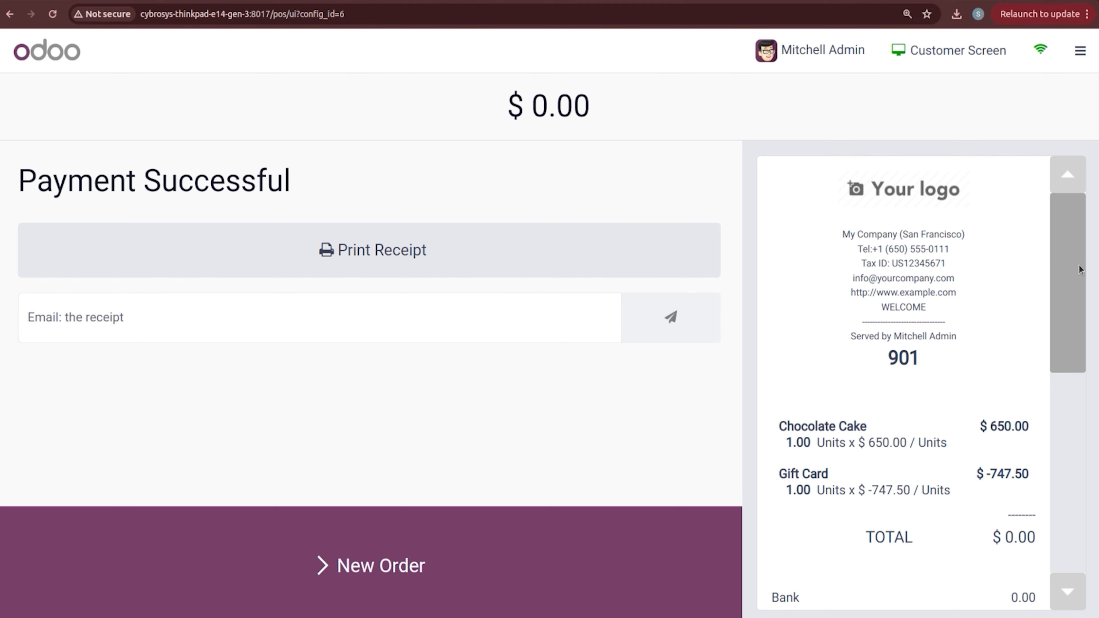
drag(1081, 266, 1089, 346)
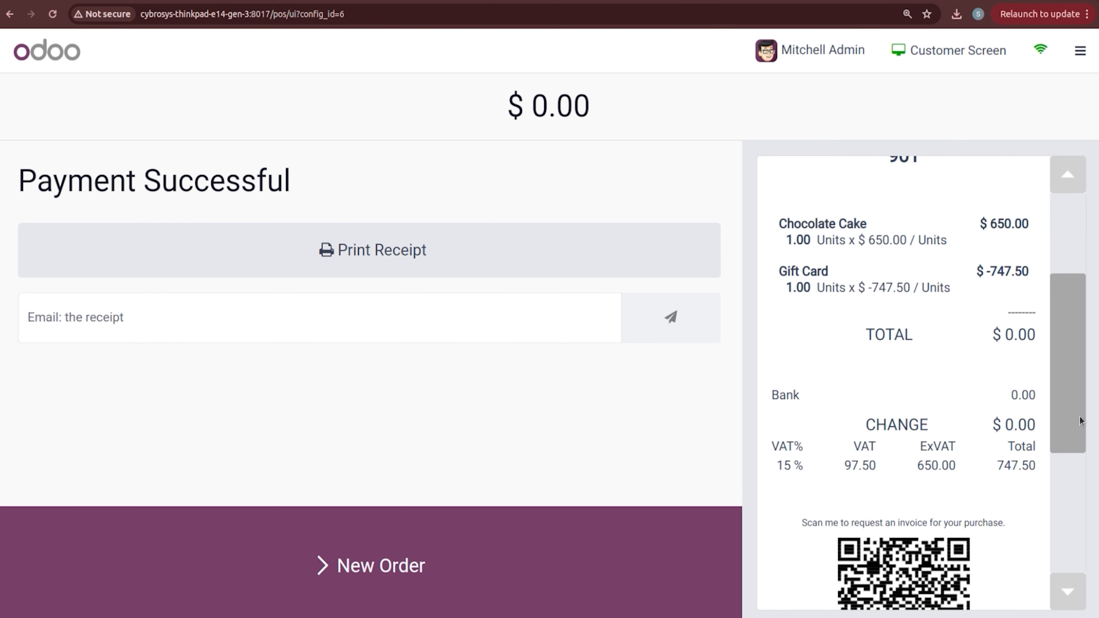
drag(1080, 420, 1089, 144)
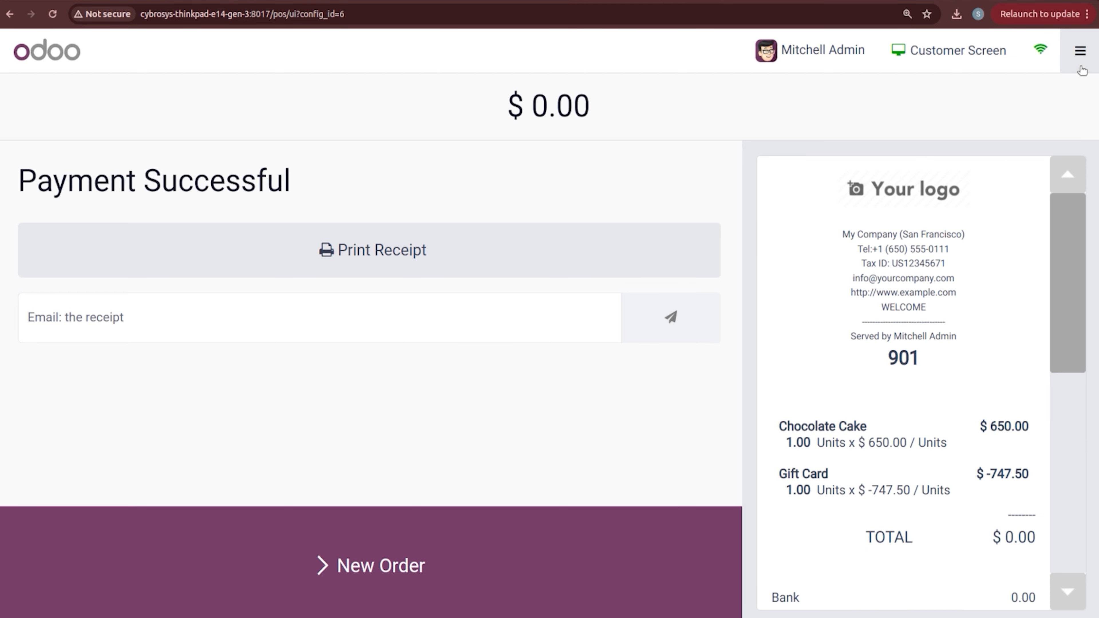
click(1081, 50)
click(1011, 230)
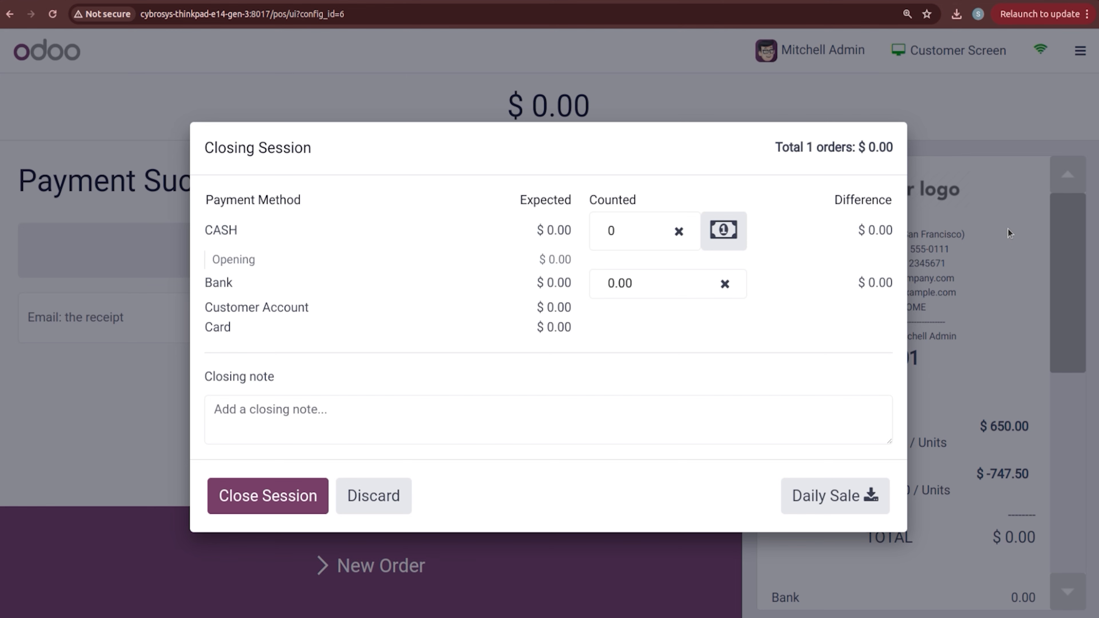
Step: Close the session and verify the used NEW GIFT CARD card's balance dropped to 1,252.50
click(265, 503)
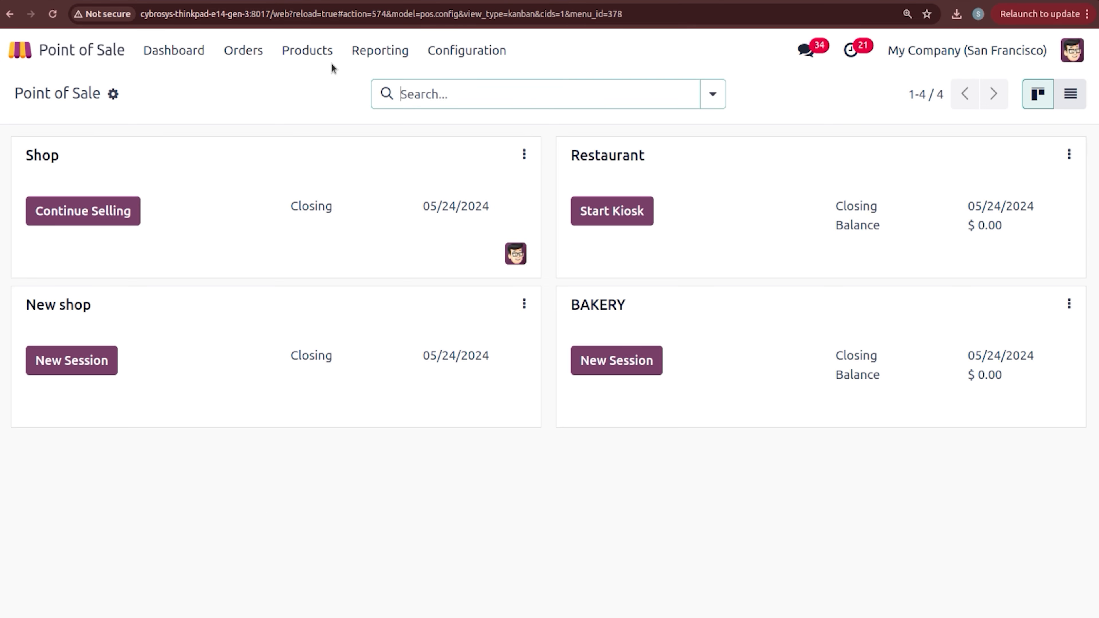
click(303, 52)
click(323, 210)
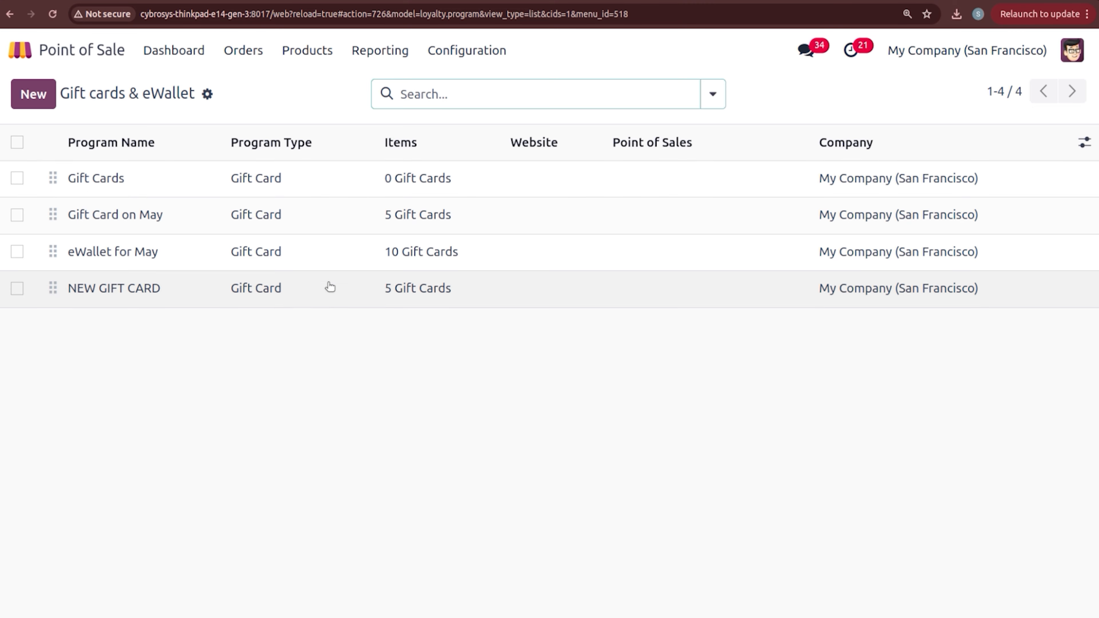
click(329, 288)
click(540, 101)
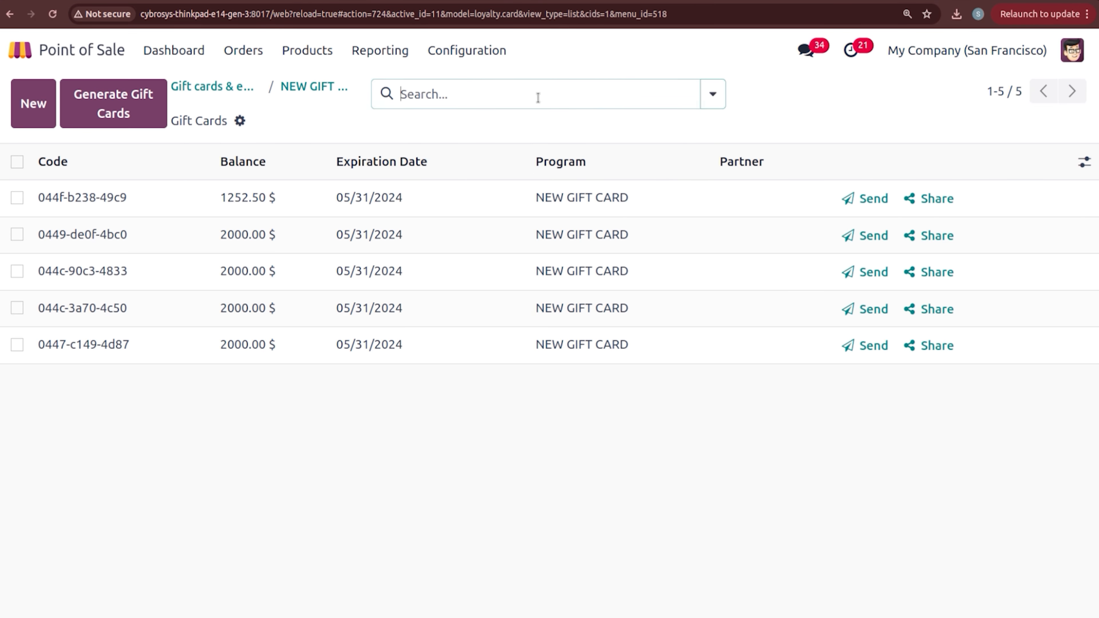
click(421, 216)
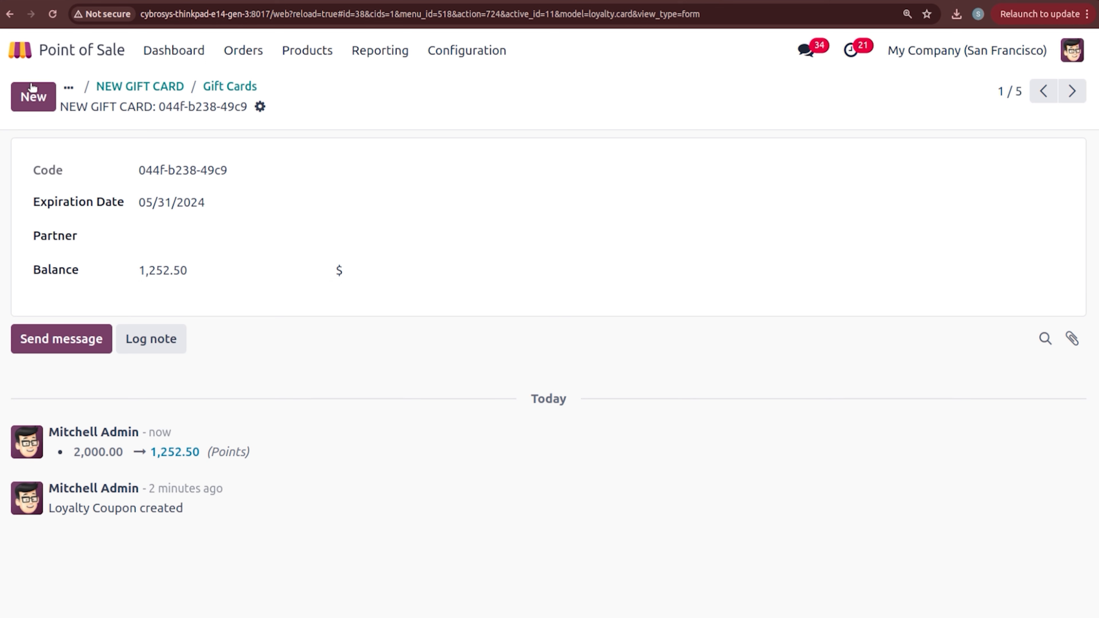
click(66, 88)
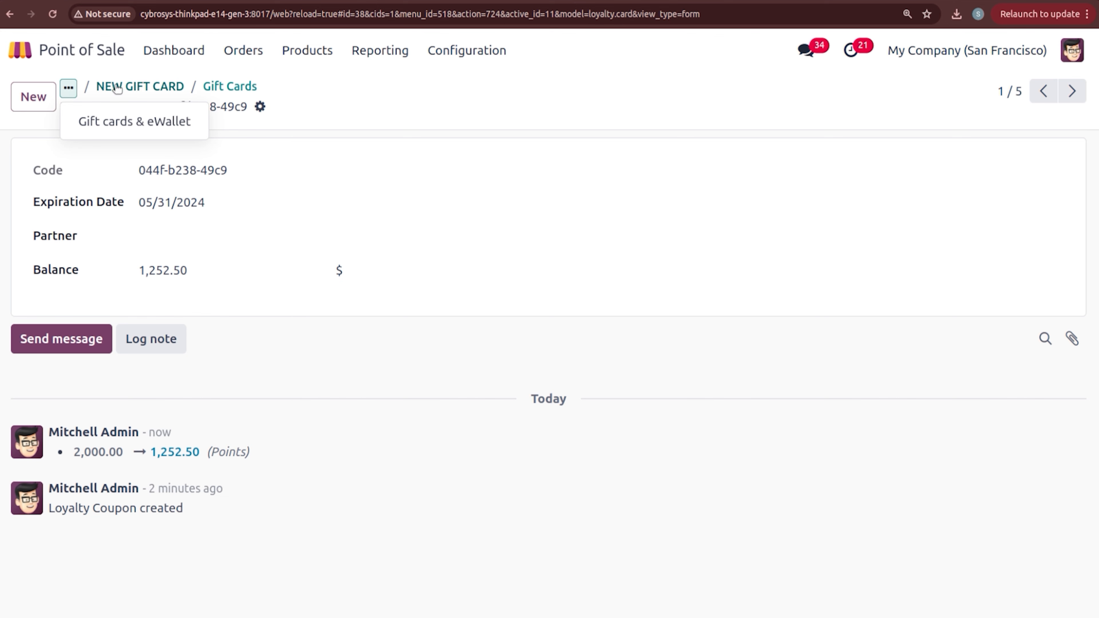
click(127, 90)
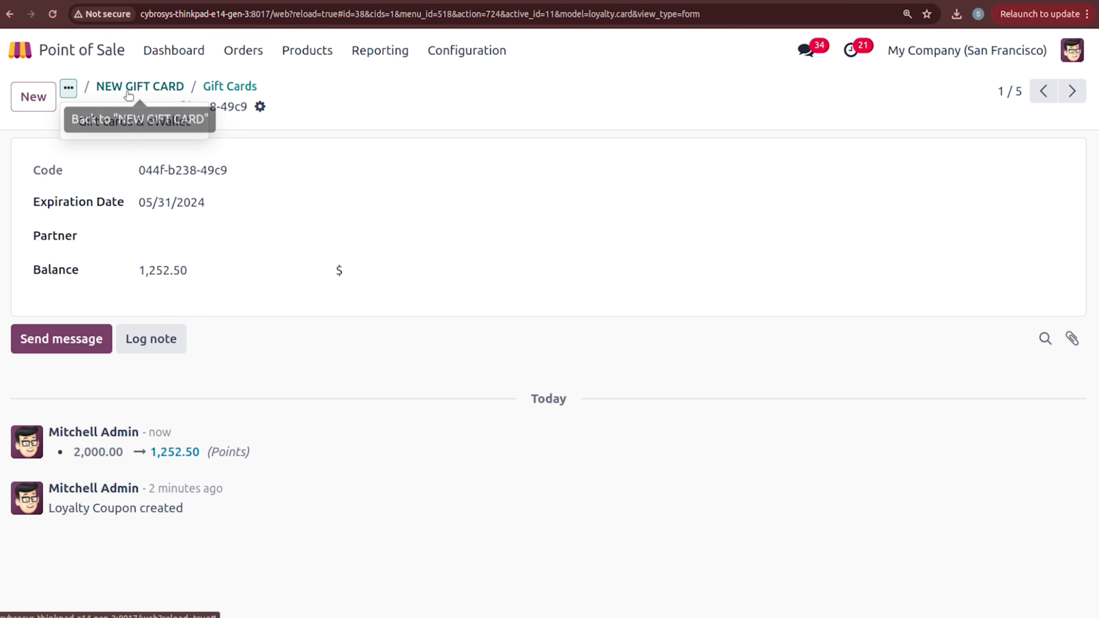
Step: Create and save a new eWallet-type program named 'NEW eWALLET'
click(37, 104)
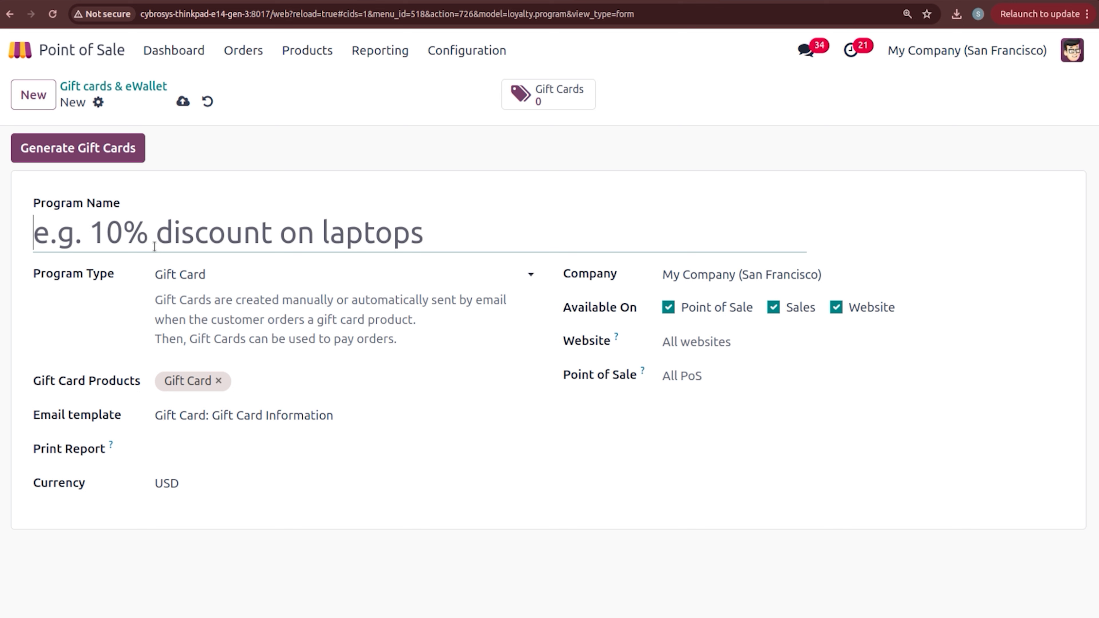
text(NEW)
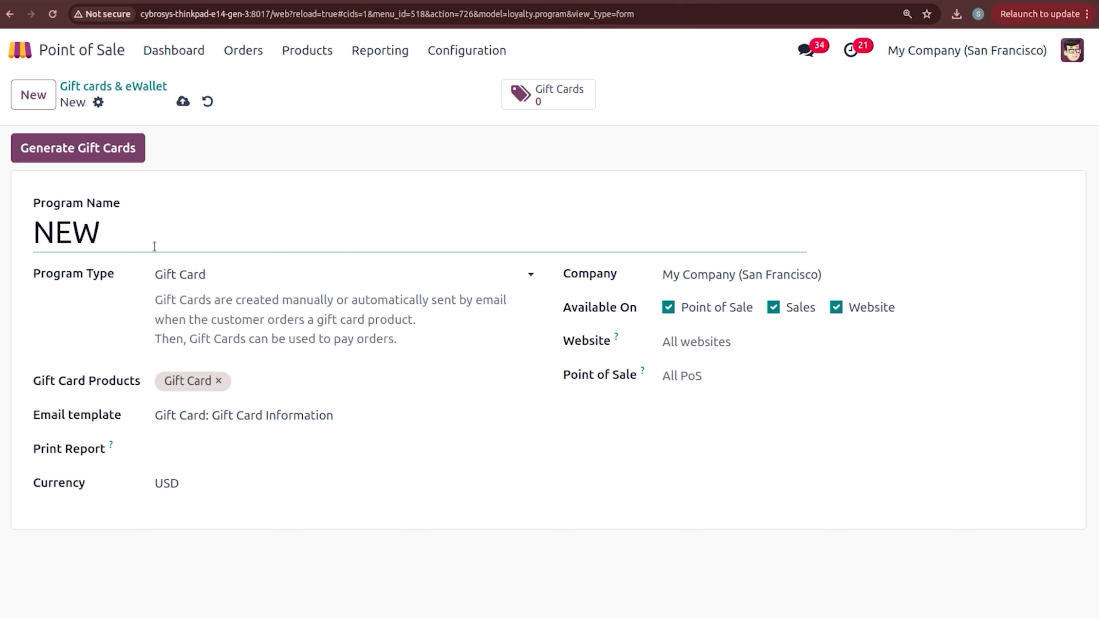
text( eWALLET)
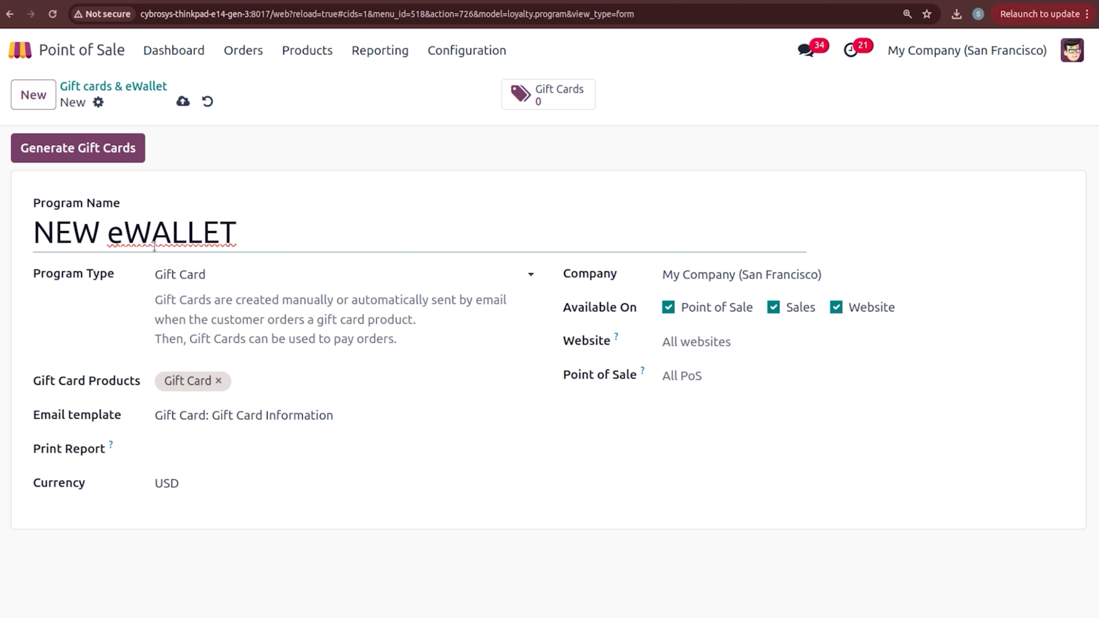
click(229, 274)
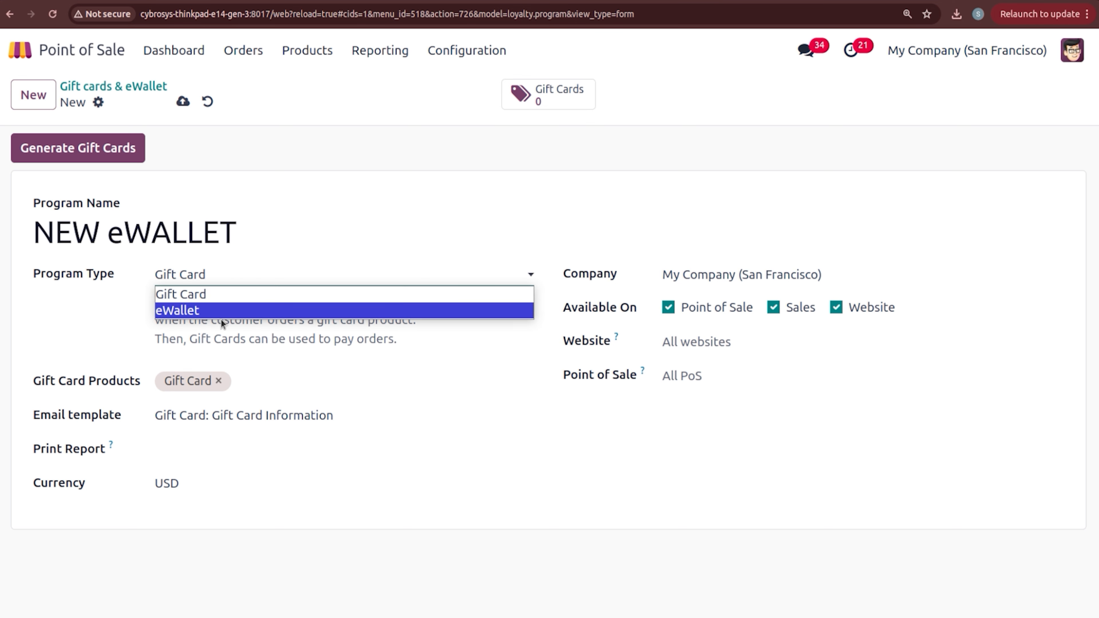
click(221, 312)
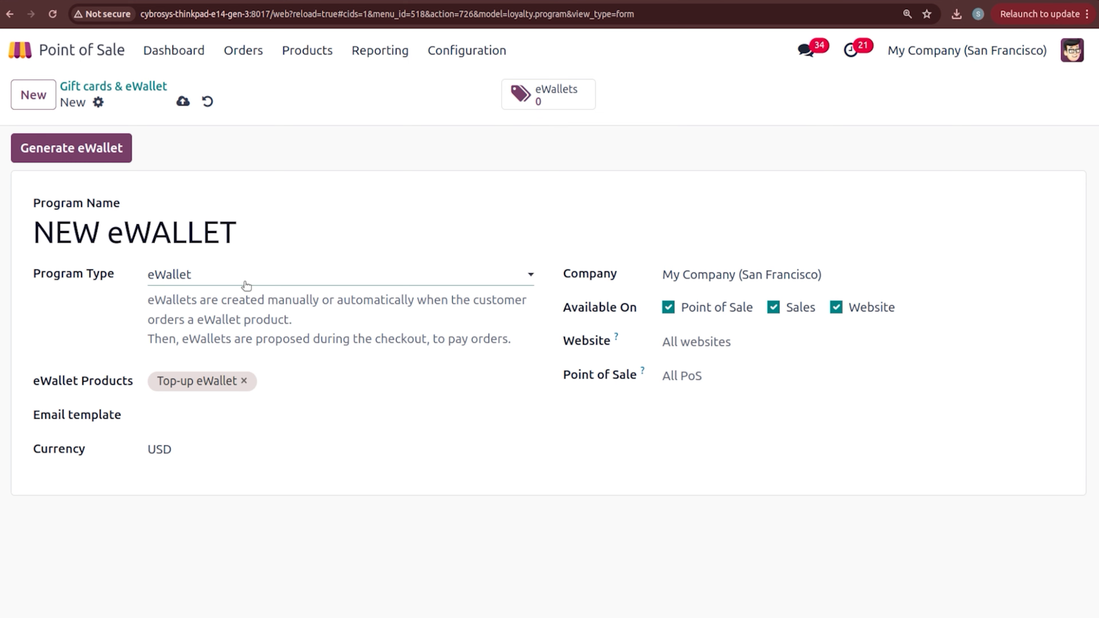
click(180, 104)
Step: Generate 63 eWallets valued at 1000 each with no customers selected
click(100, 149)
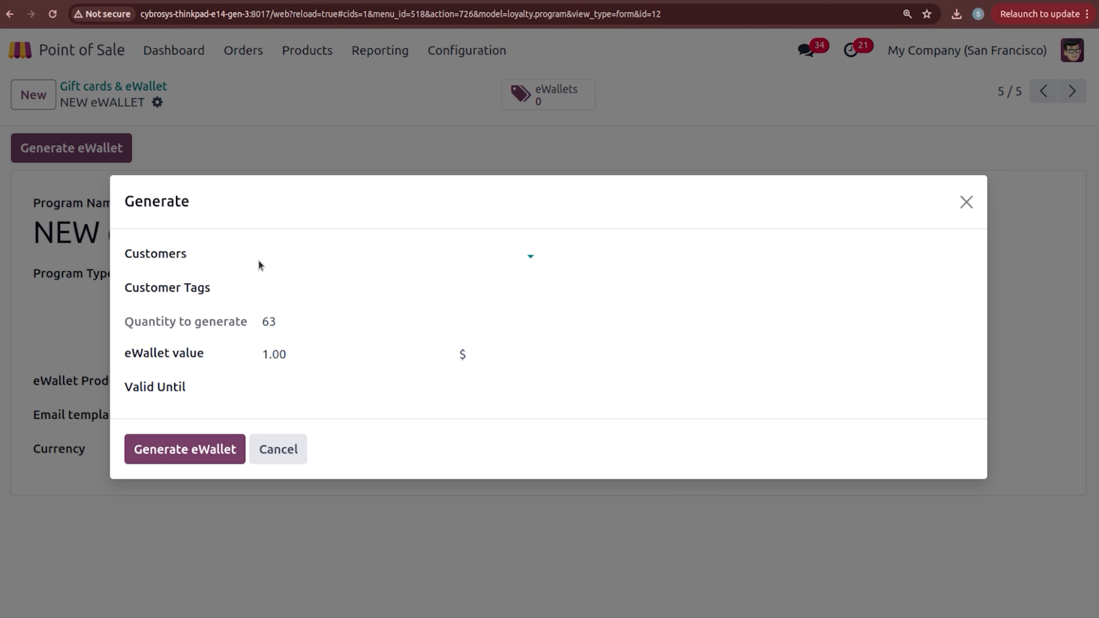
click(318, 254)
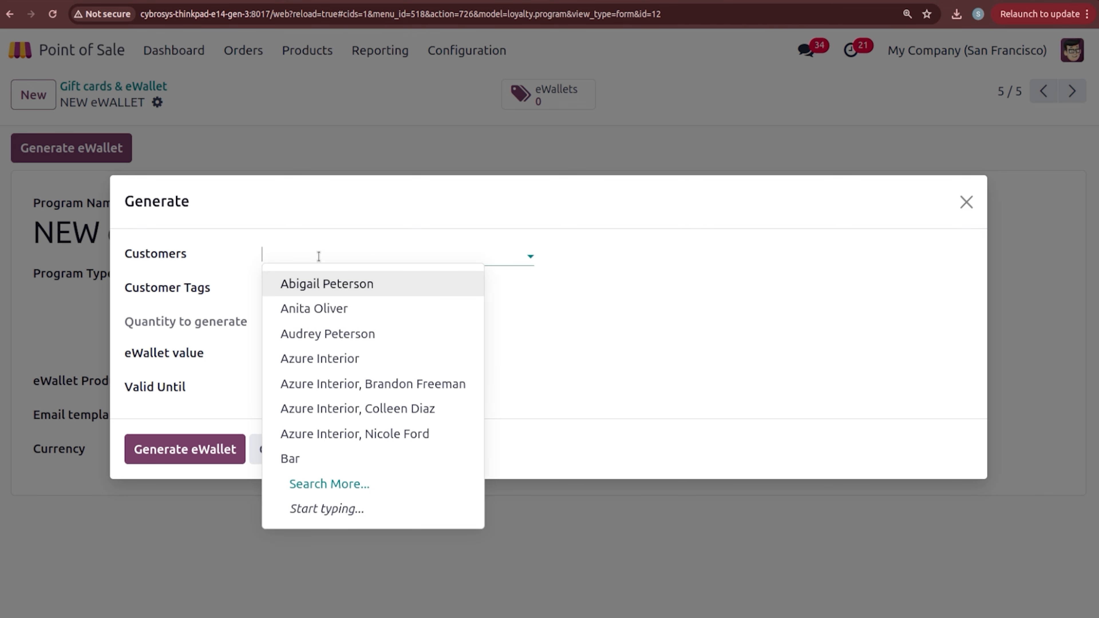
click(239, 271)
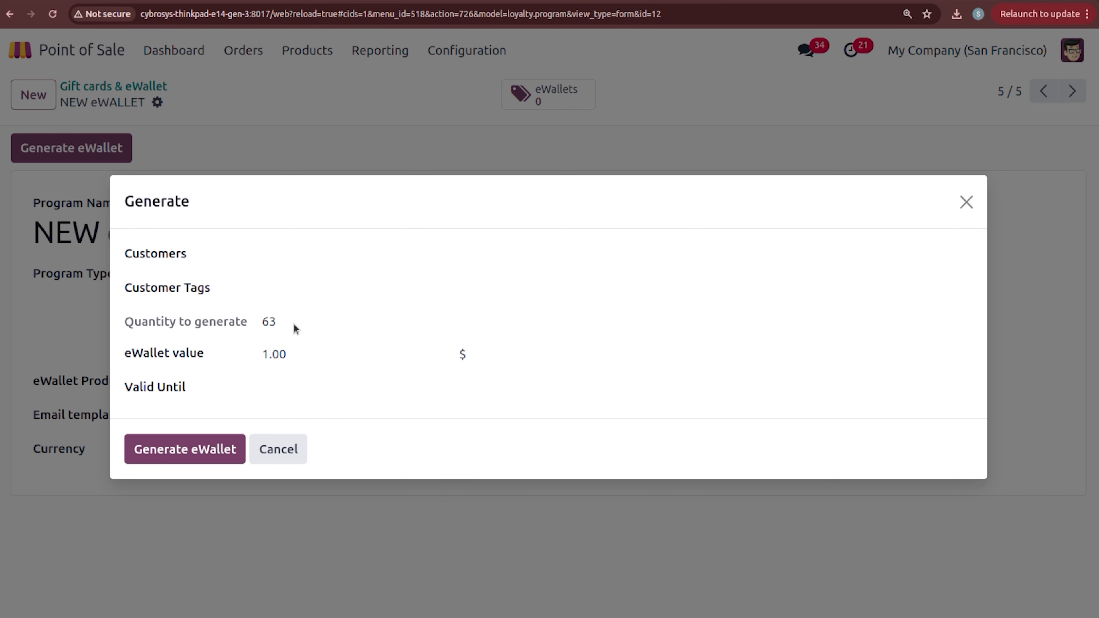
double_click(268, 320)
double_click(274, 356)
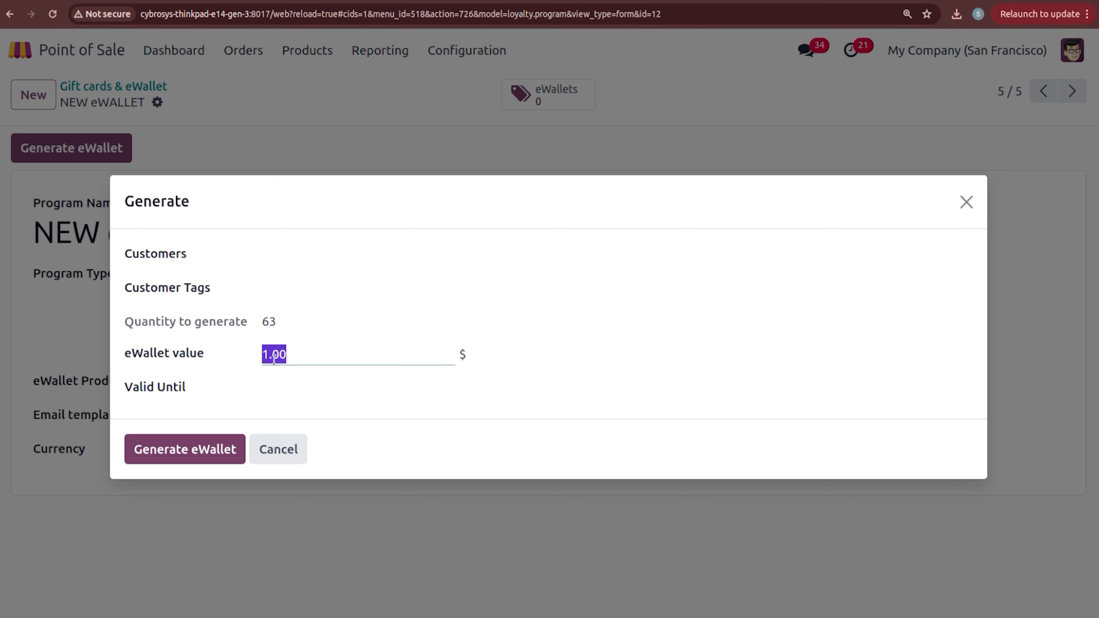
text(1000)
click(221, 382)
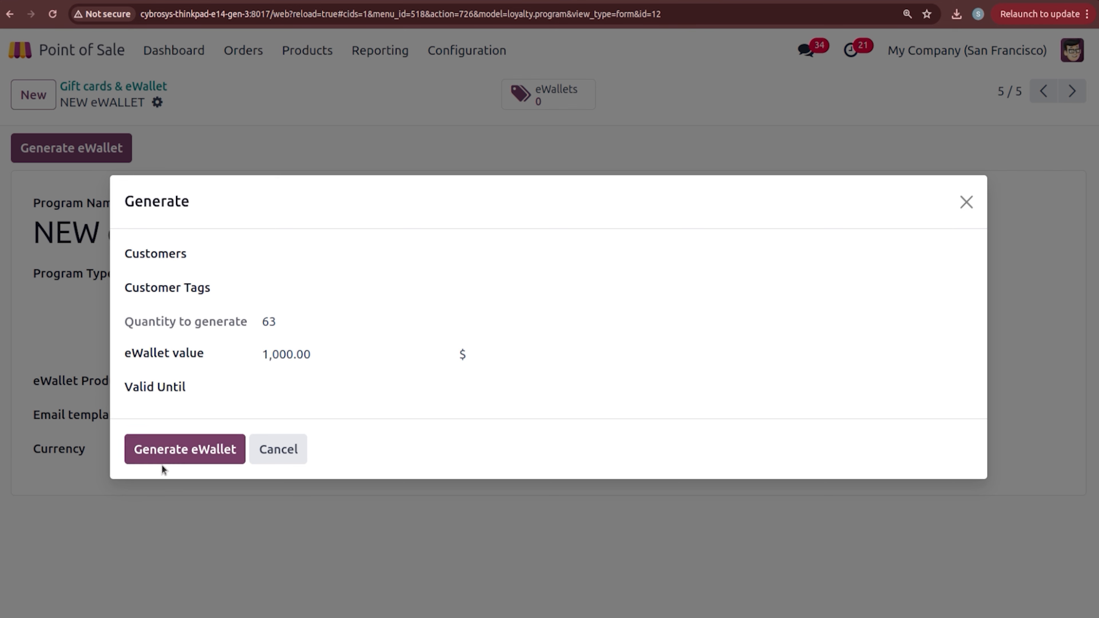
click(170, 450)
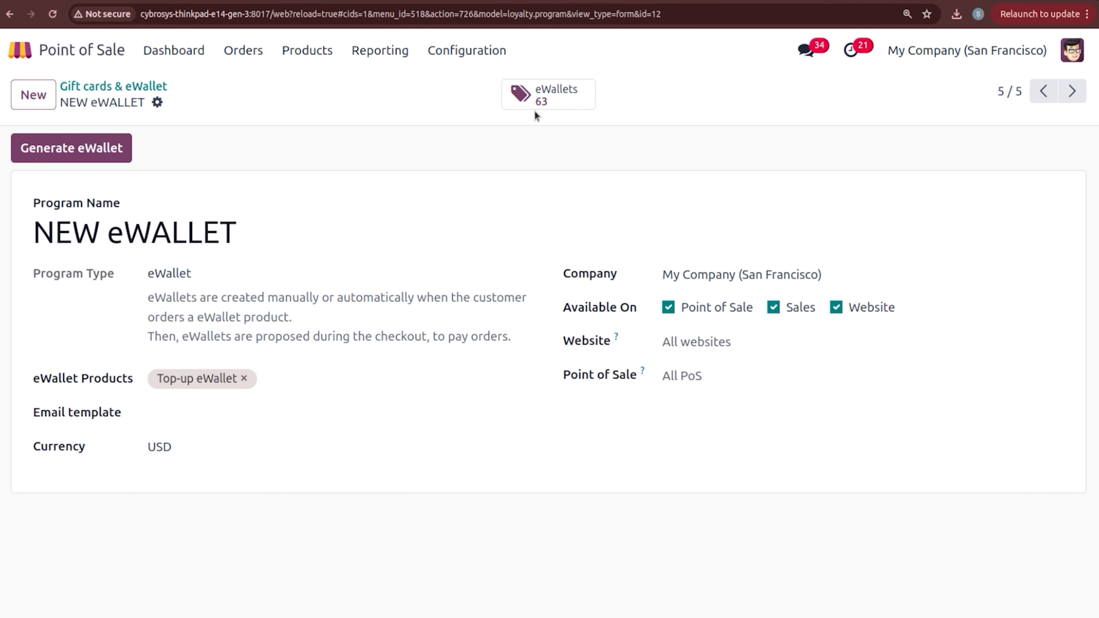
Step: Scroll through the generated eWallets list and try a 'MIT' search
click(537, 96)
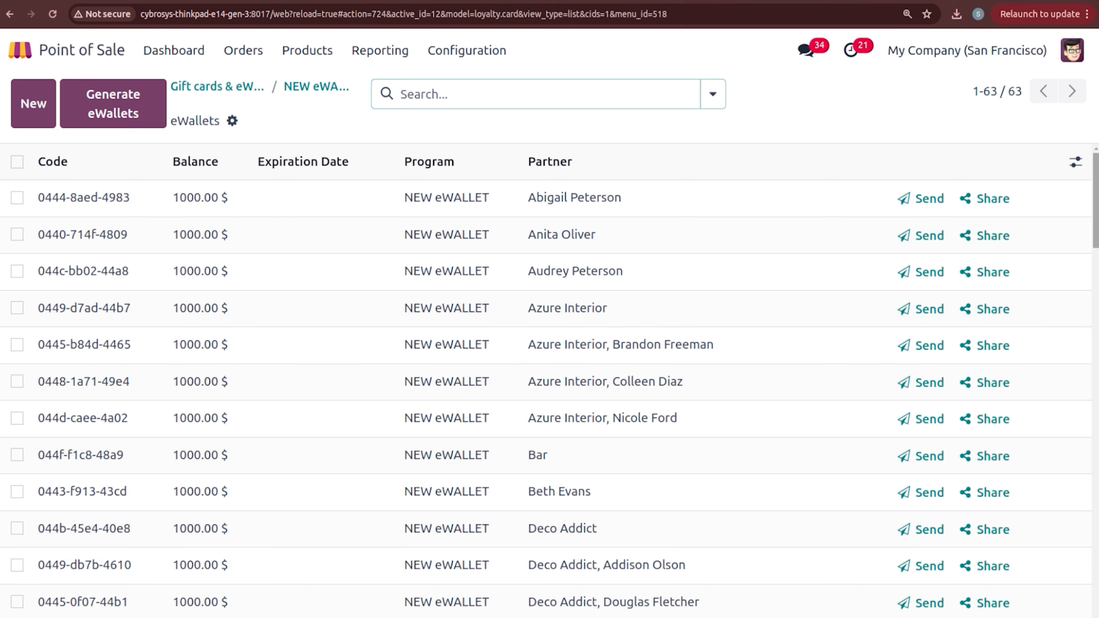
scroll(550, 401, down, 20)
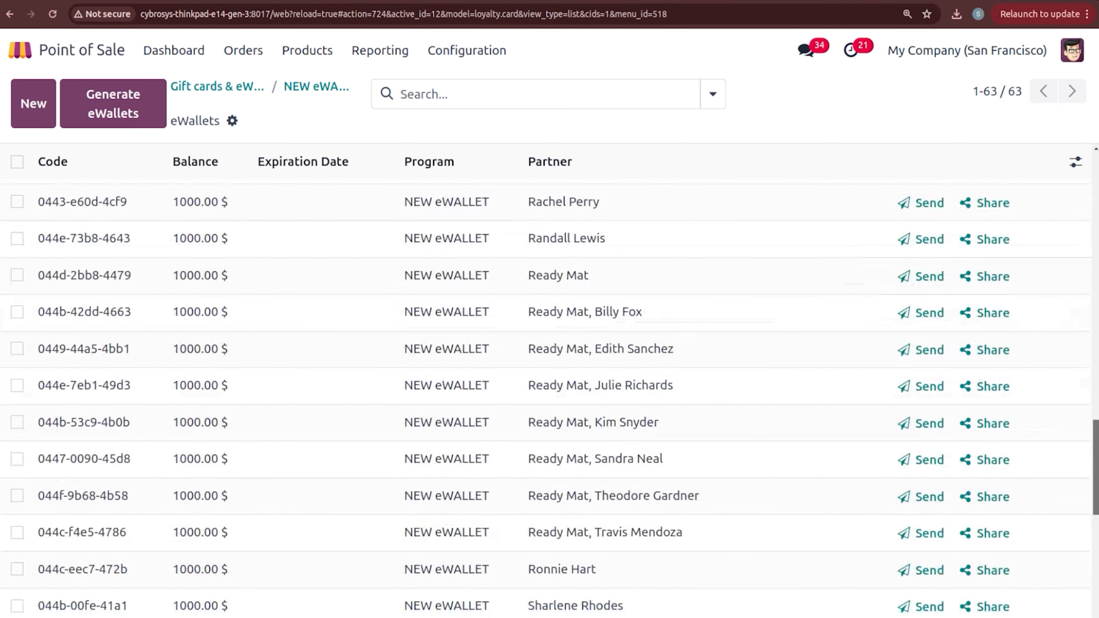
scroll(550, 390, up, 10)
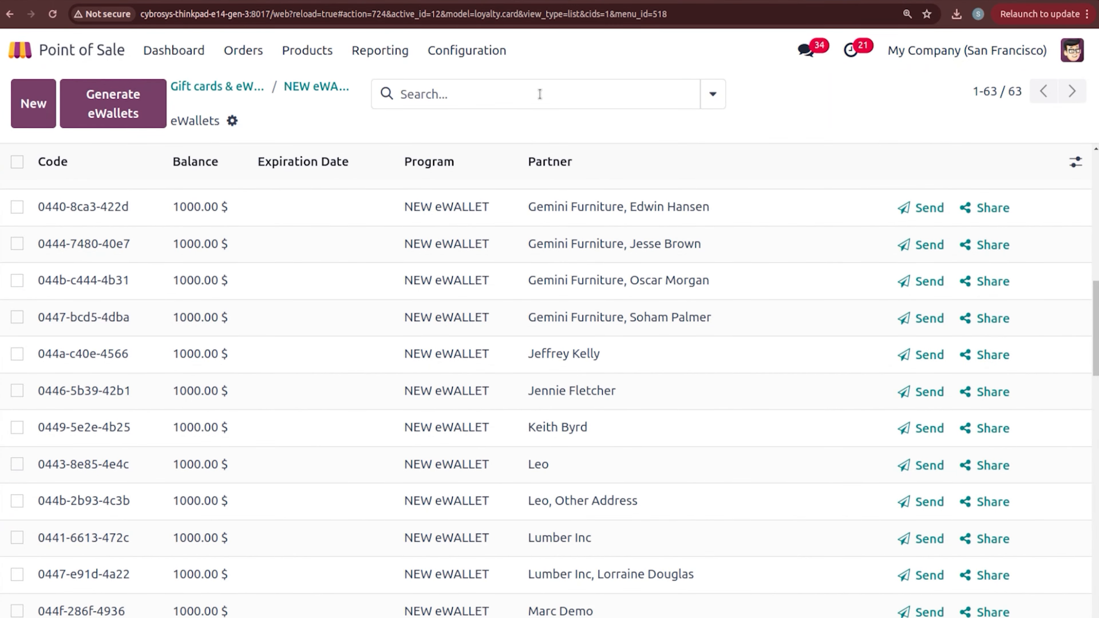
click(540, 94)
text(MIT)
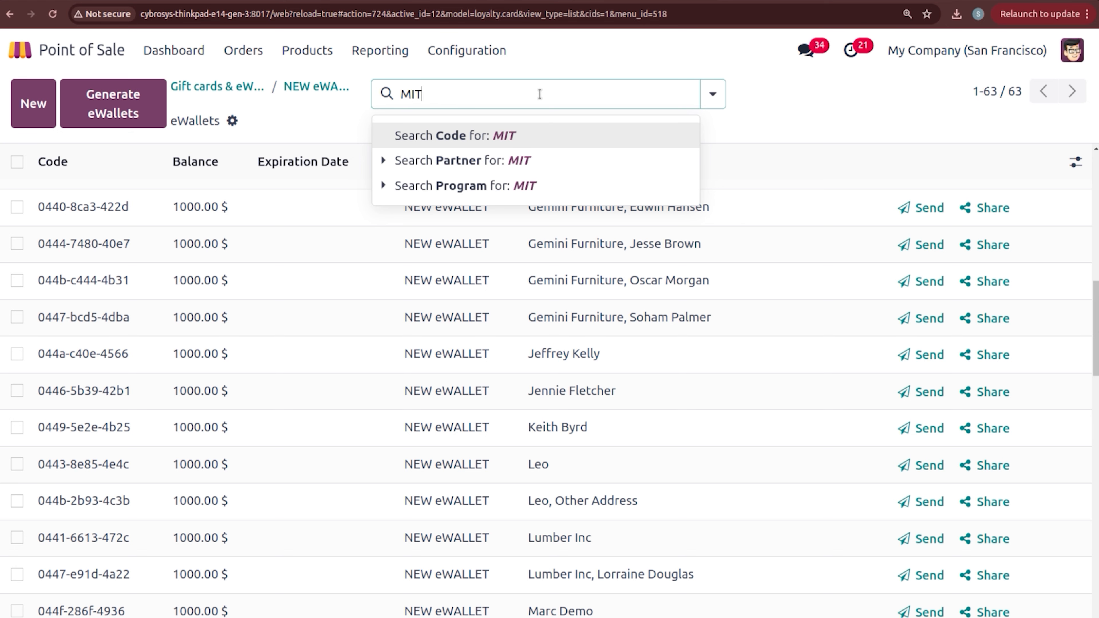
key(BackSpace)
key(BackSpace)
key(BackSpace)
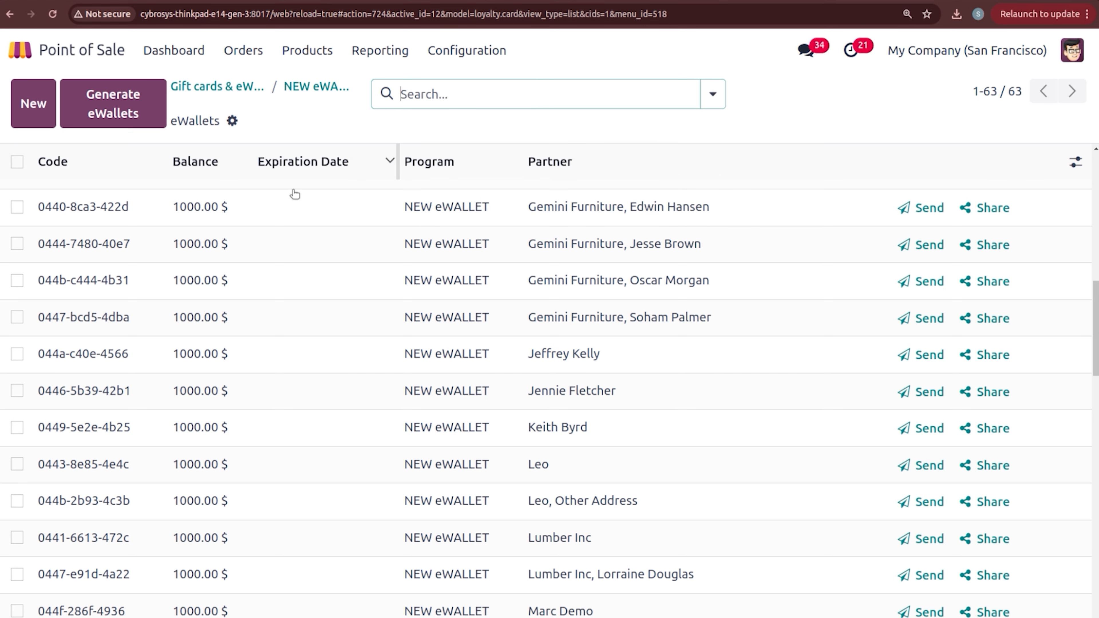
Step: Open the Gemini Furniture eWallet, select its code, and return to the Point of Sale dashboard
click(295, 207)
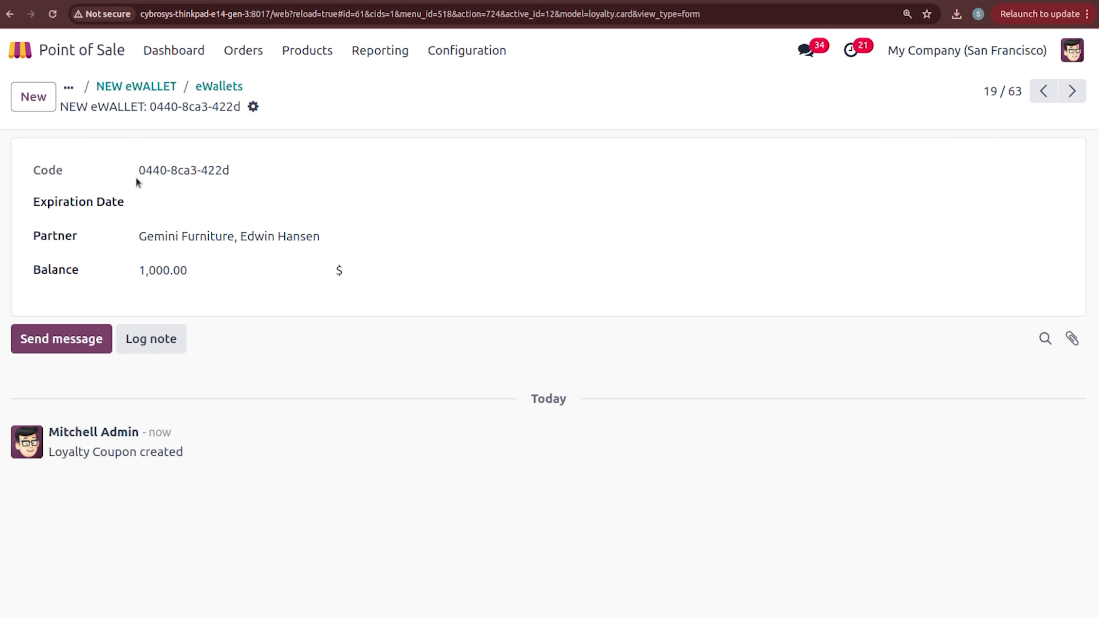
drag(137, 169, 265, 179)
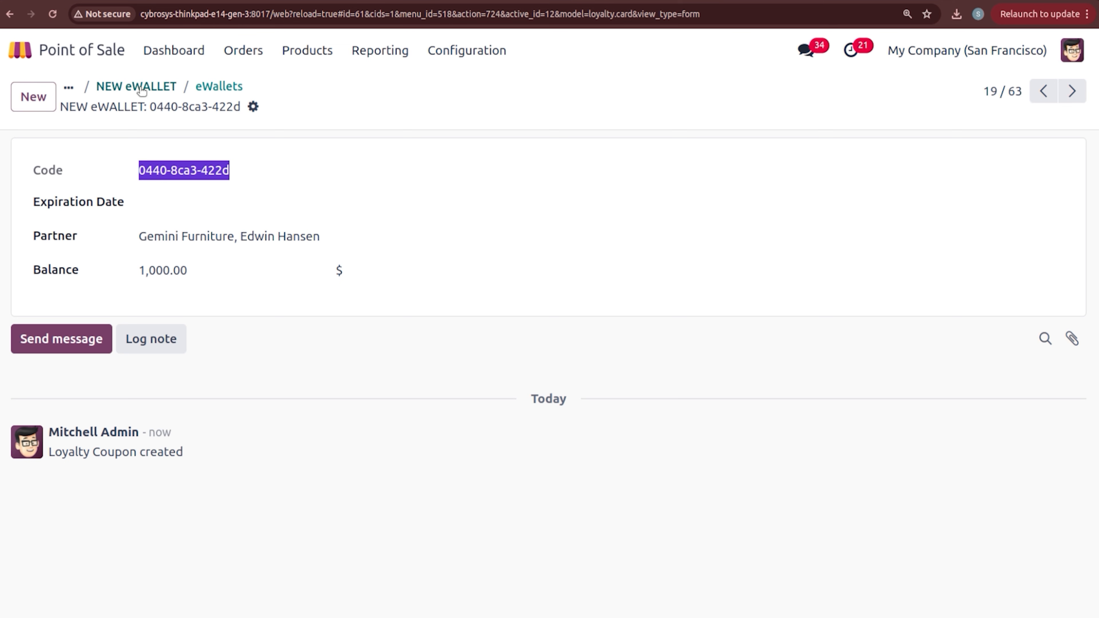
click(69, 88)
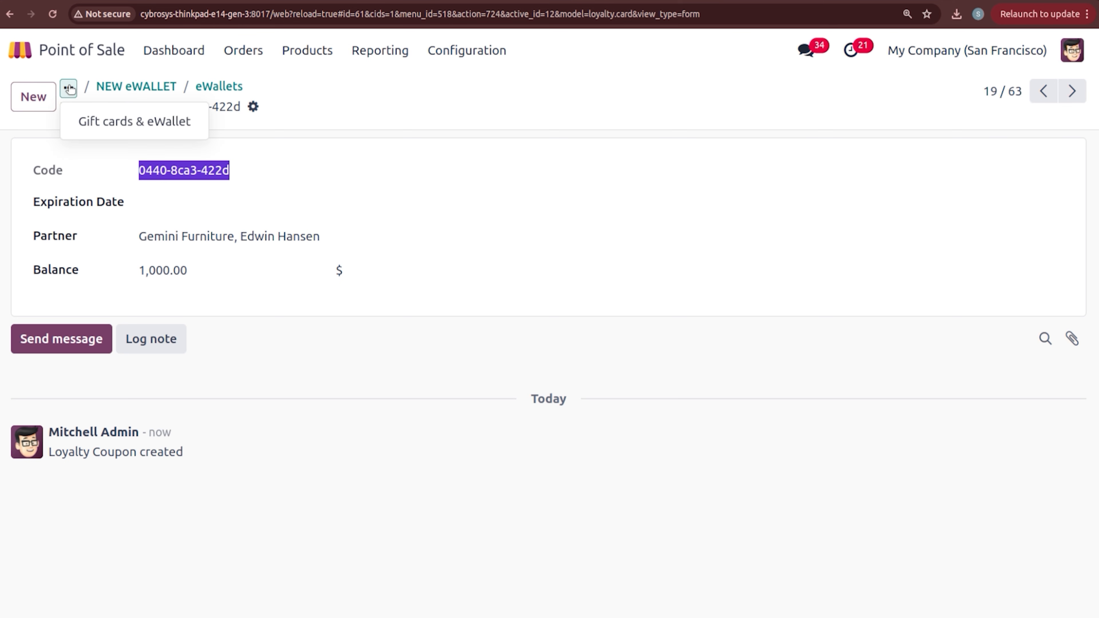
click(69, 89)
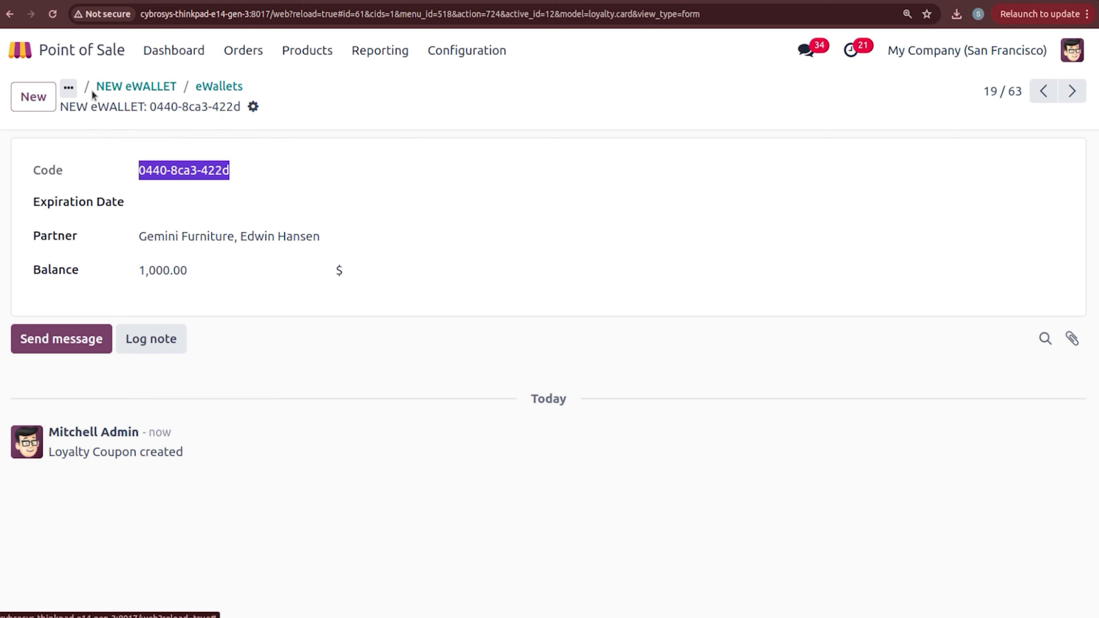
click(182, 50)
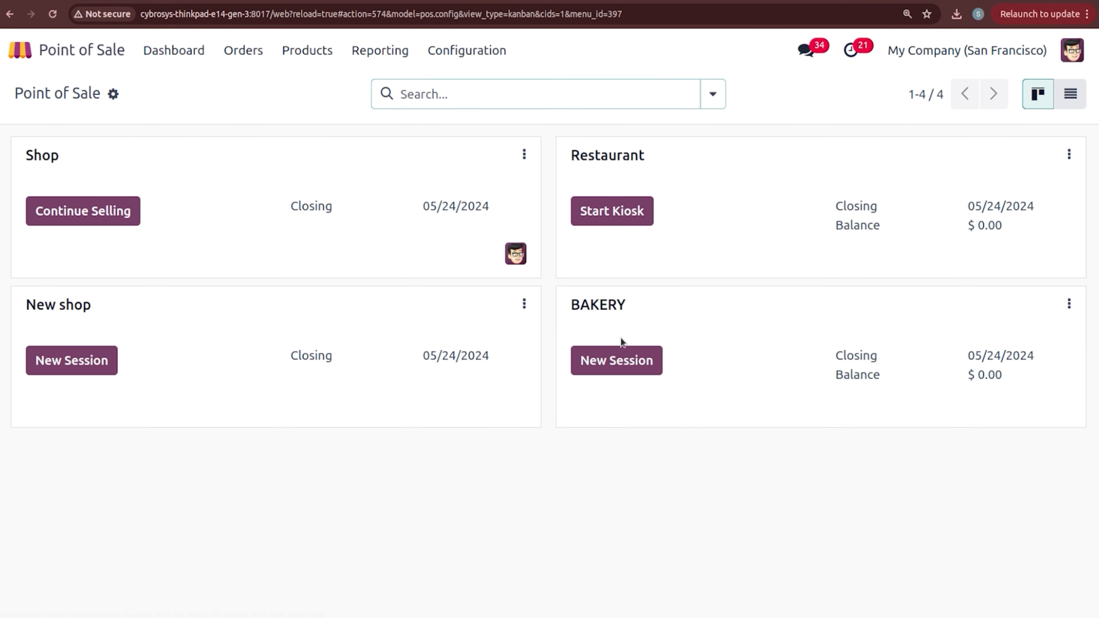
Step: Open a new BAKERY session with the opening cash amount cleared
click(618, 359)
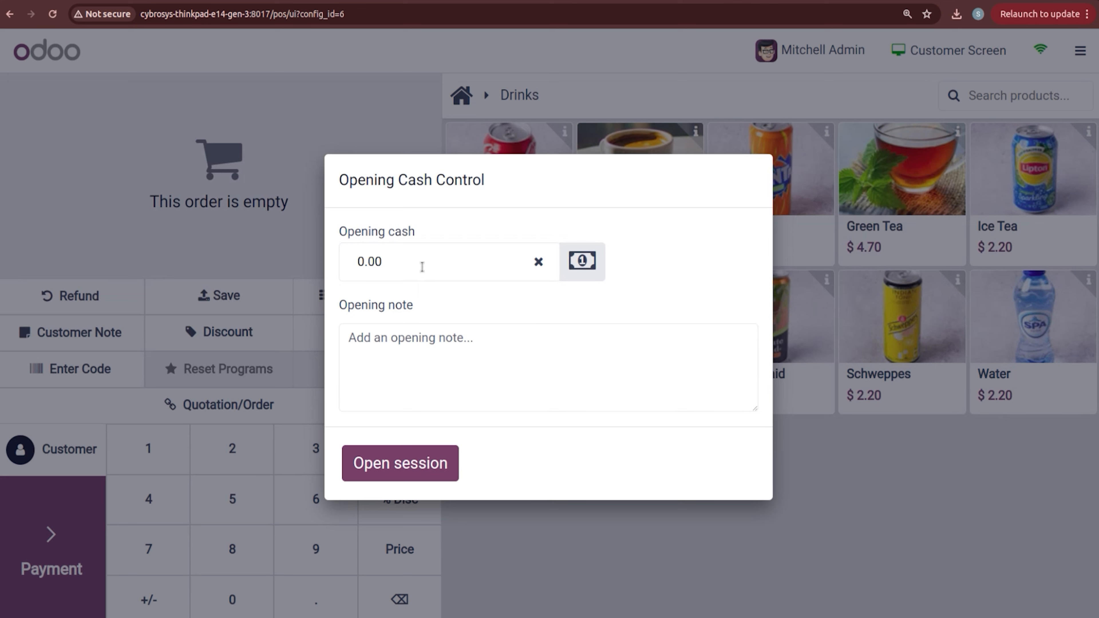
click(539, 261)
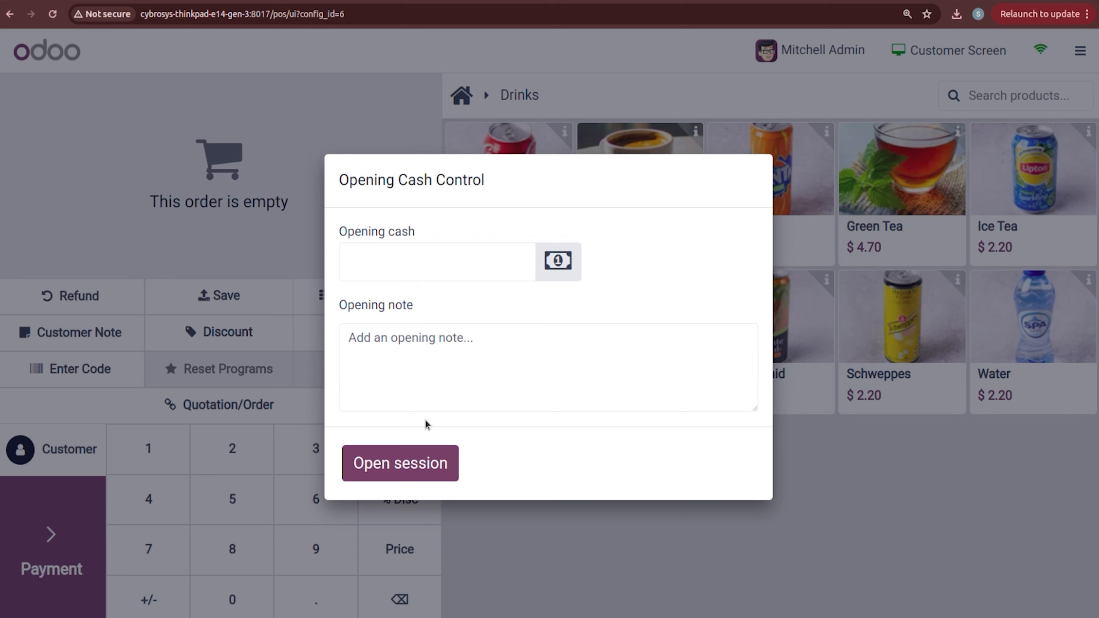
click(417, 461)
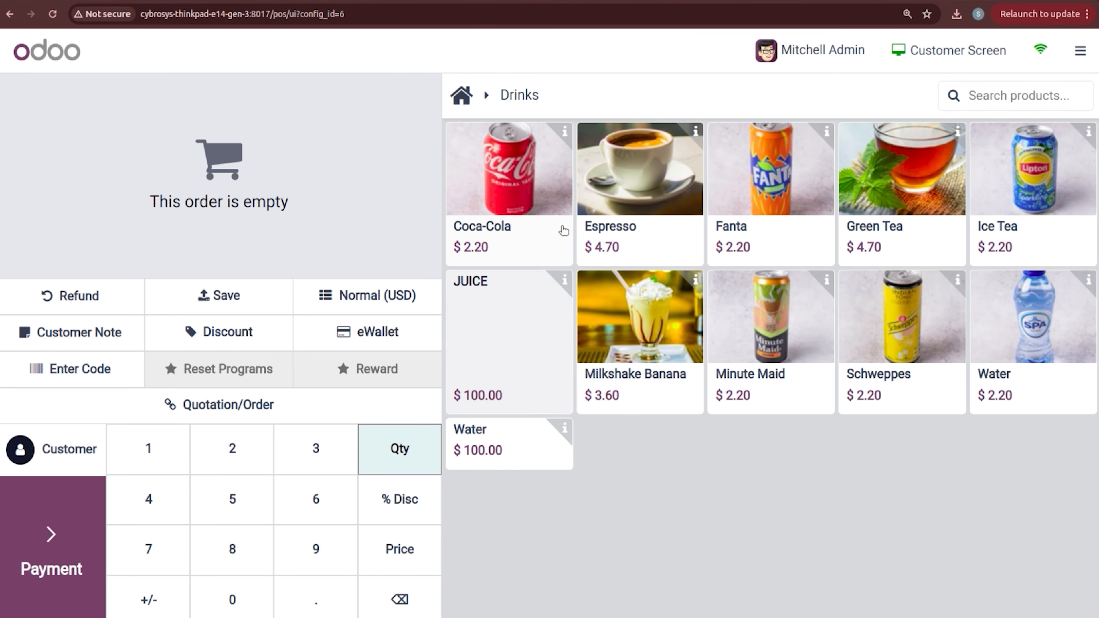
Step: Add JUICE to the order and set its quantity to 3
click(524, 337)
click(525, 338)
click(525, 338)
click(525, 338)
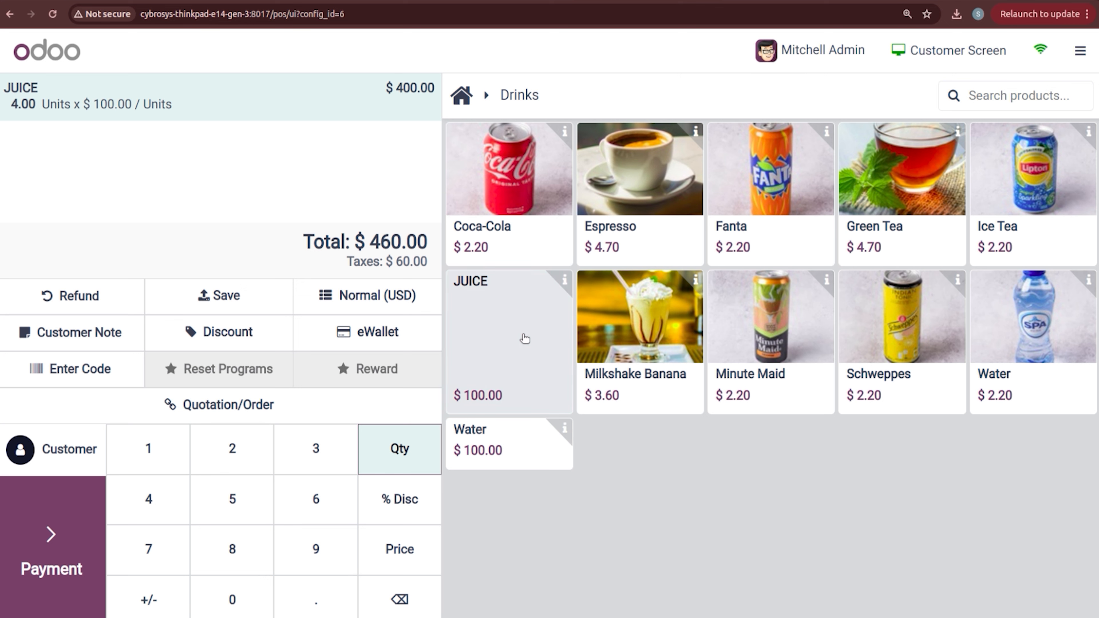
click(525, 338)
click(525, 338)
click(524, 339)
click(524, 339)
click(524, 339)
click(525, 338)
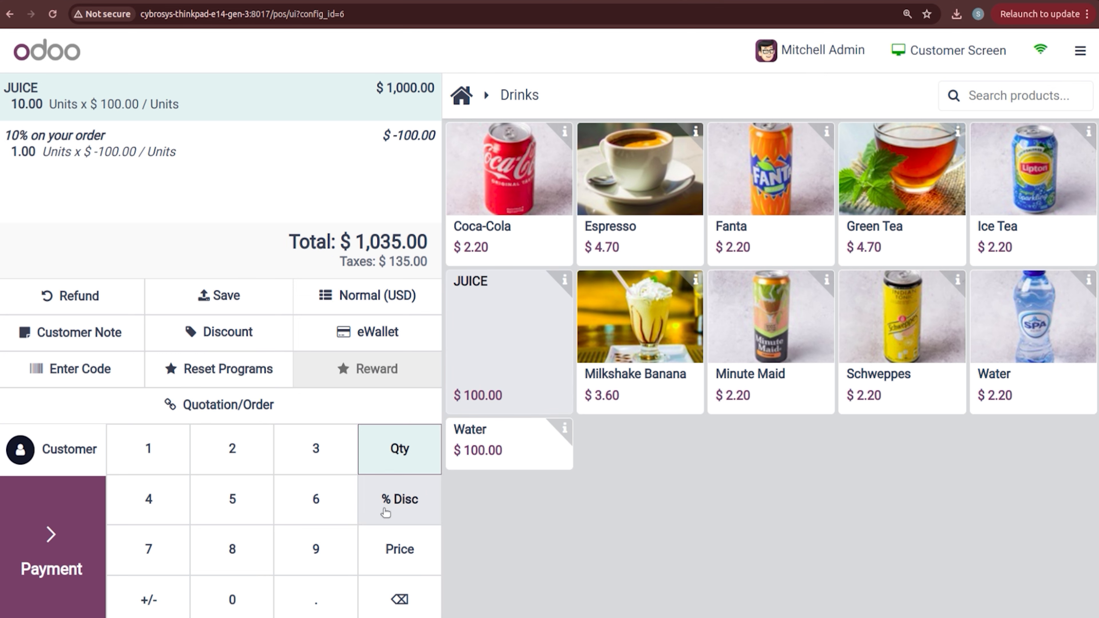
click(296, 451)
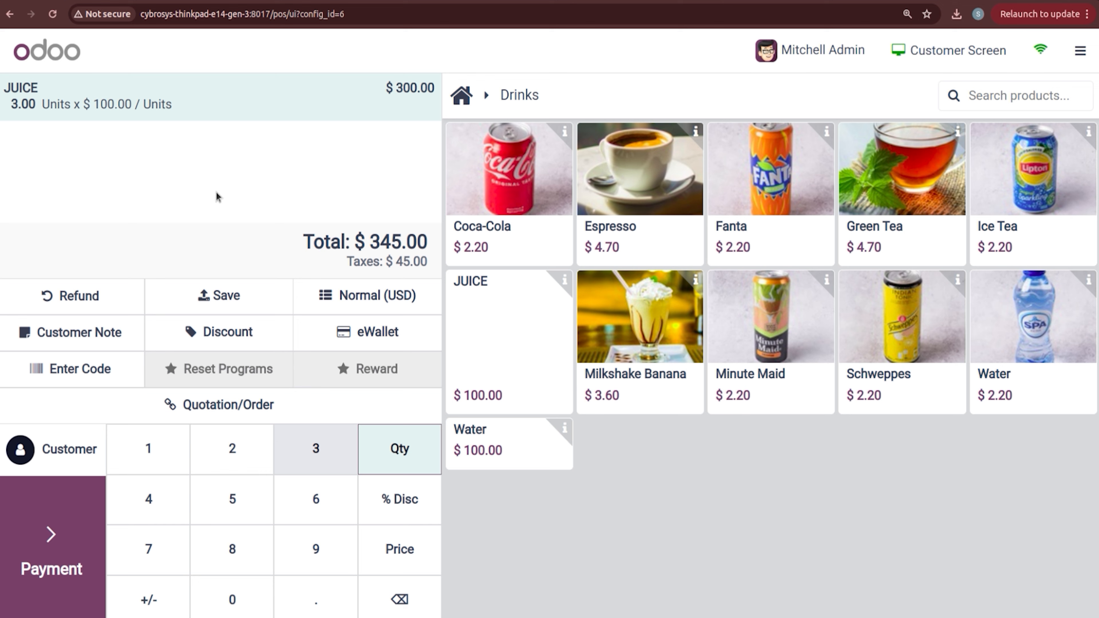
Step: Set Gemini Furniture as customer and pay with its eWallet, dropping the total to $0.00
click(97, 462)
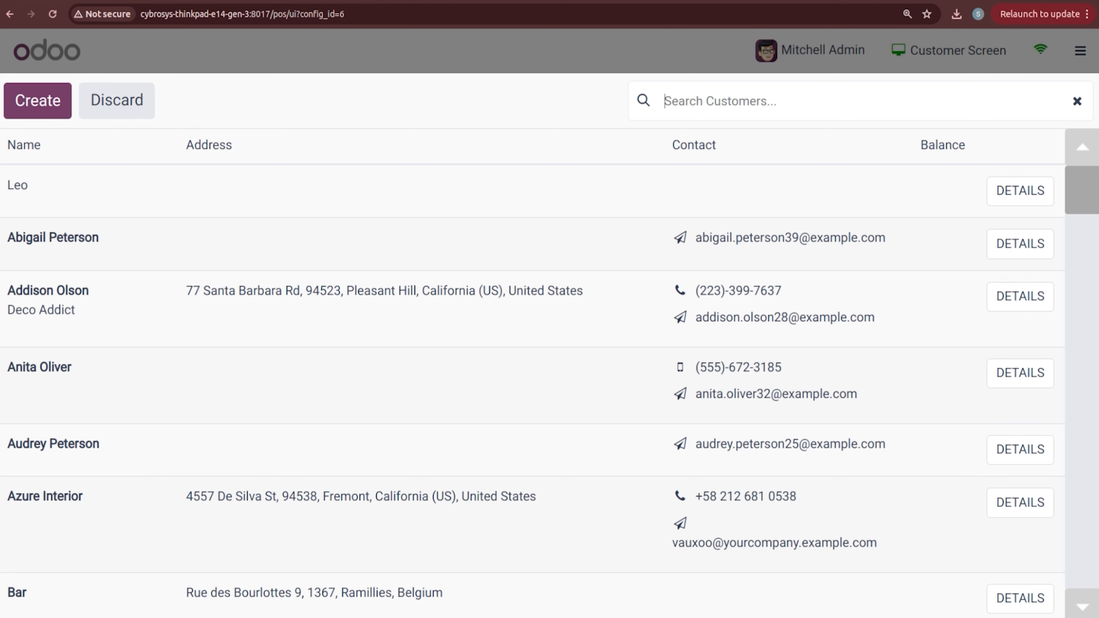
click(696, 92)
text(GEMI)
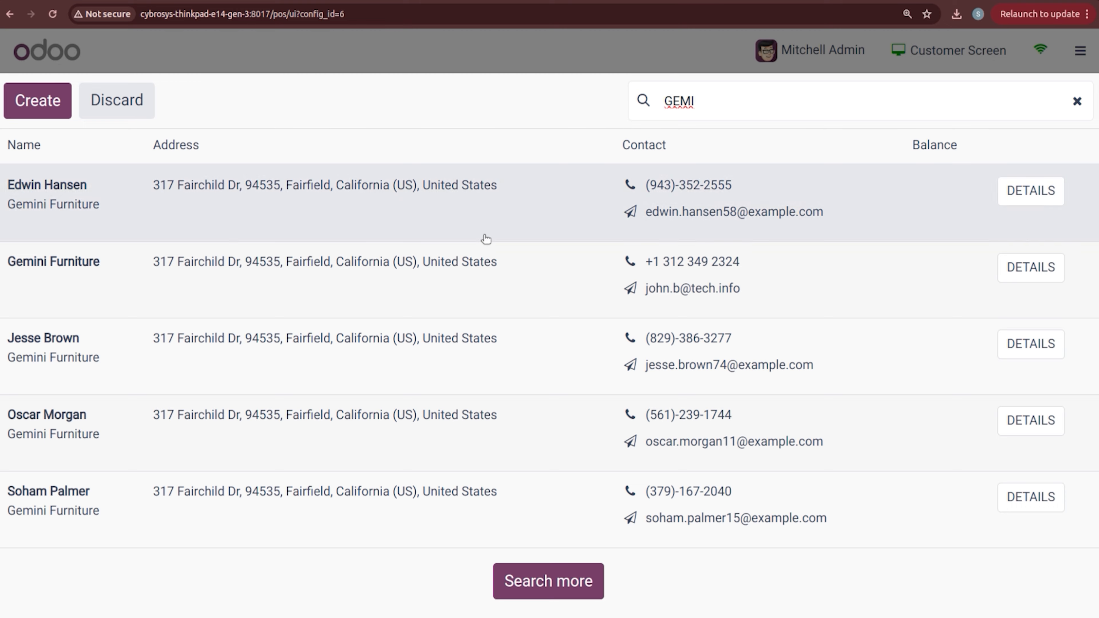
click(443, 277)
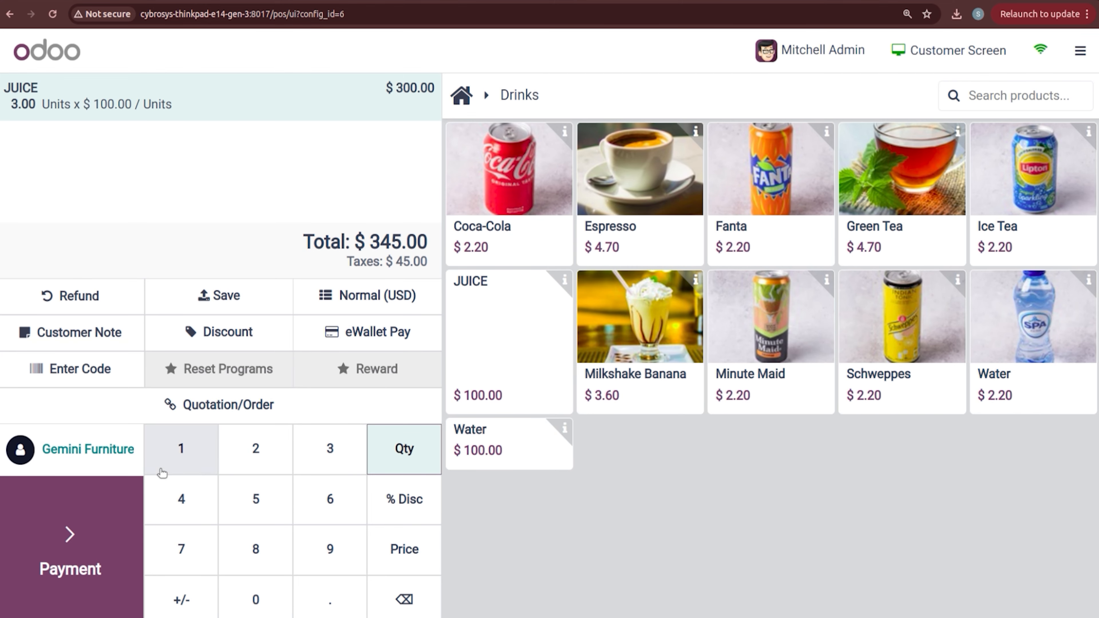
click(354, 342)
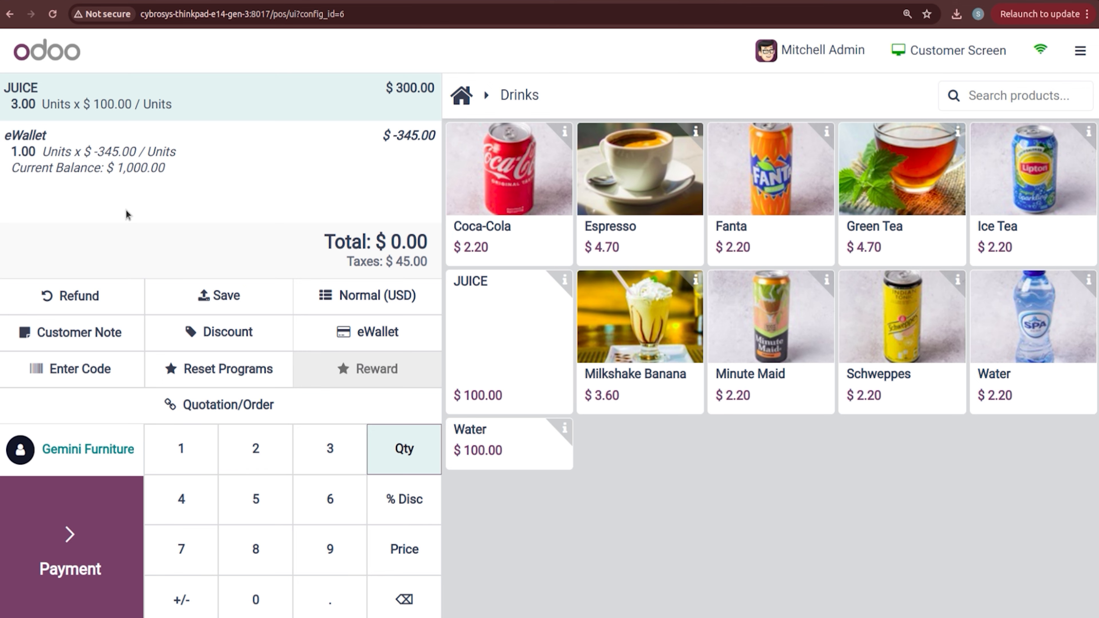
Step: Settle the $0.00 order by Bank and validate the payment
click(81, 549)
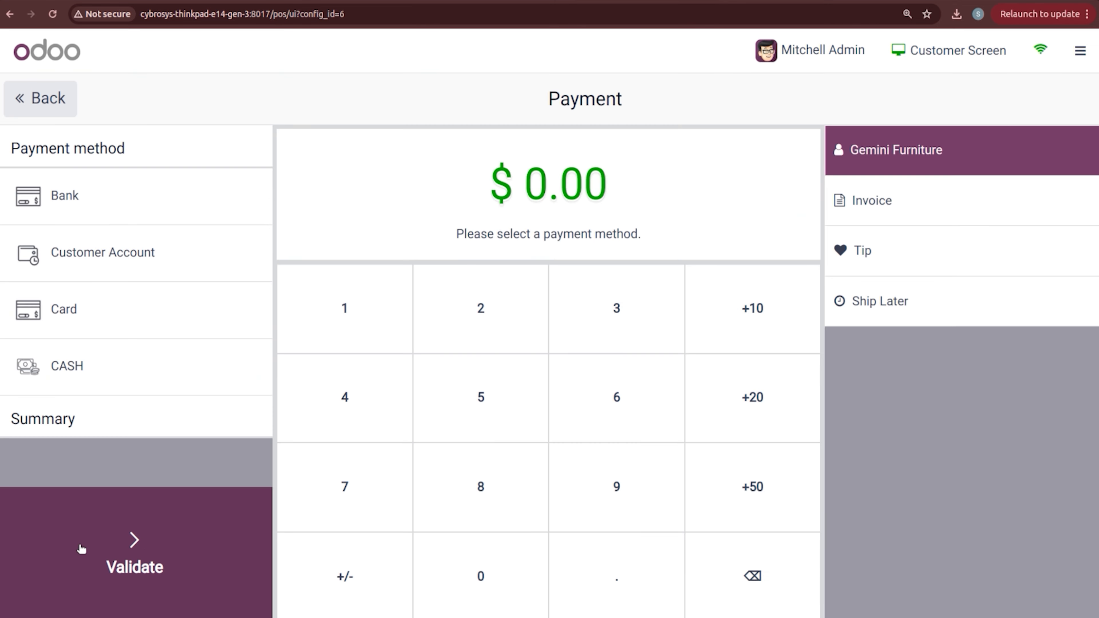
click(191, 218)
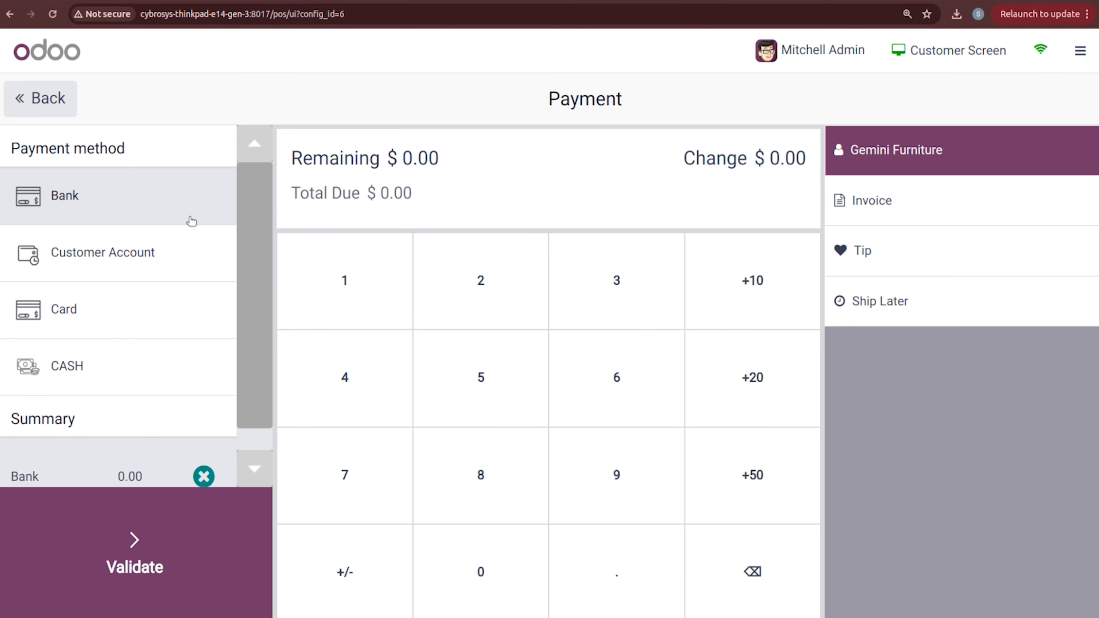
click(178, 539)
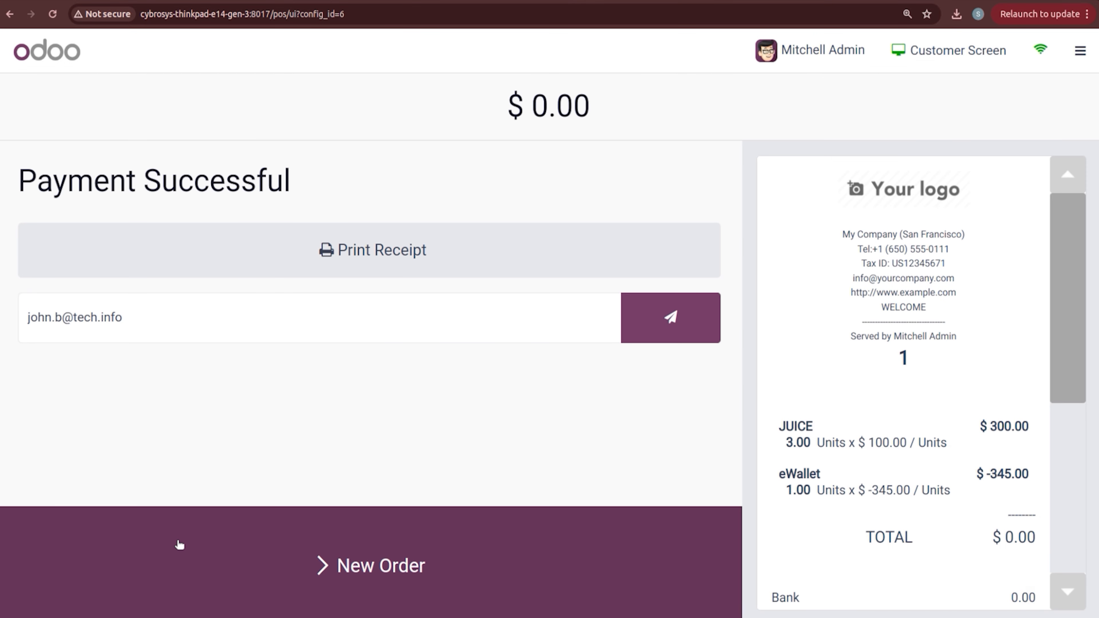
drag(1075, 356, 1052, 330)
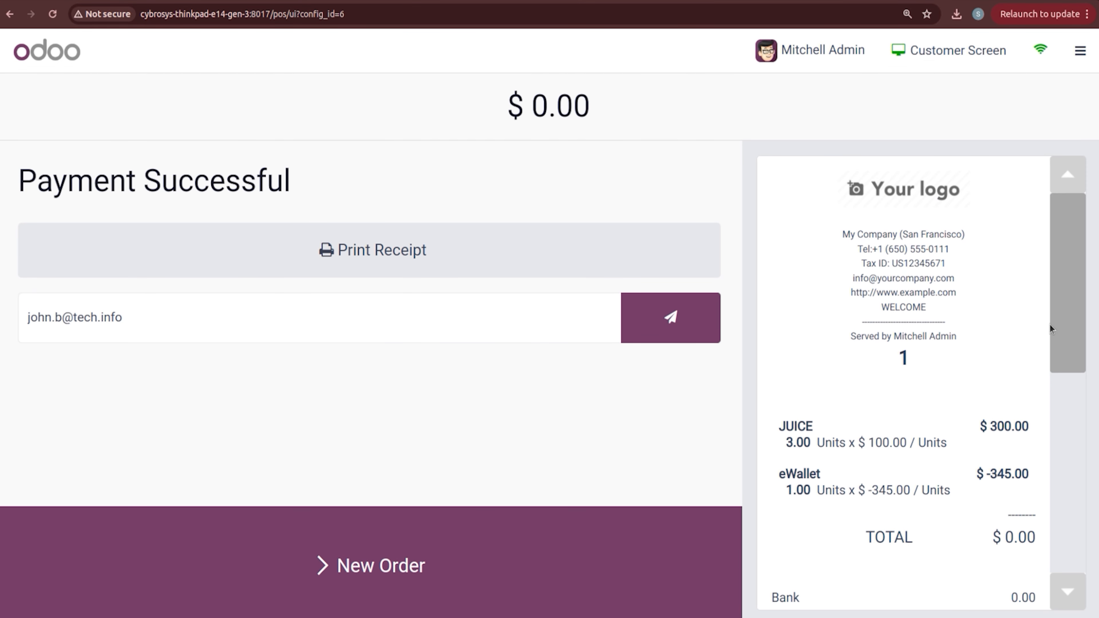
Step: Close the BAKERY session from the main menu and confirm
click(1081, 51)
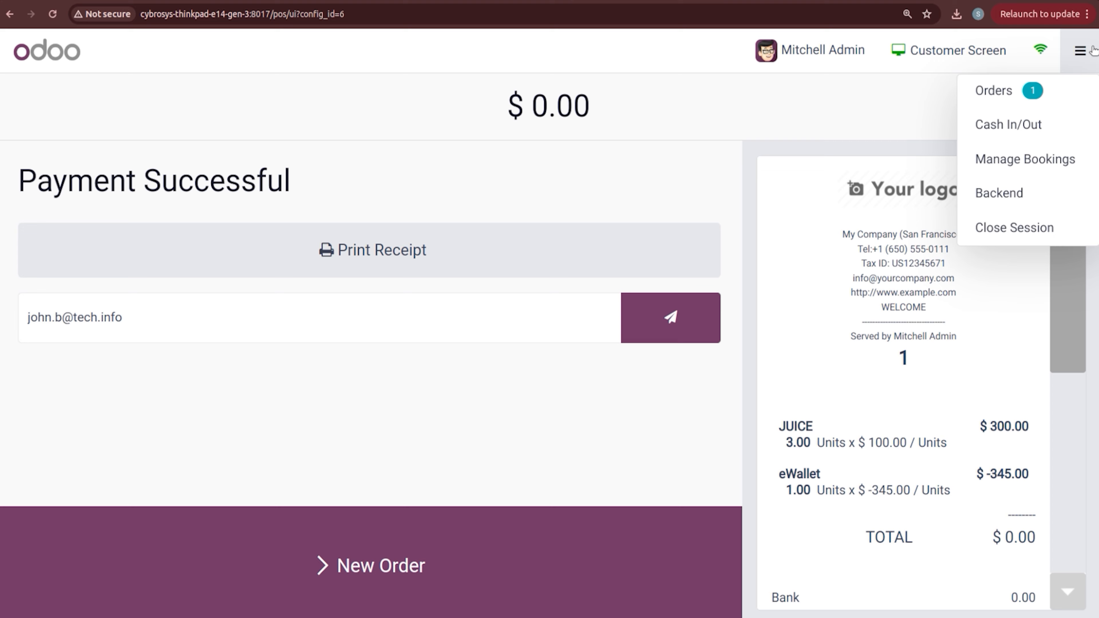
click(1027, 227)
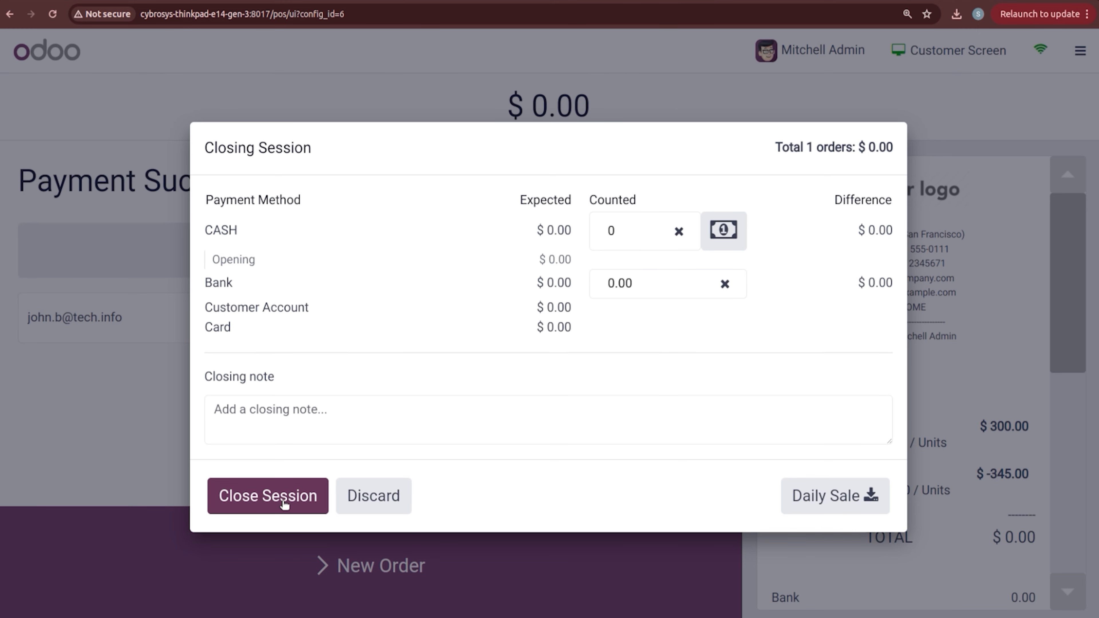
click(282, 502)
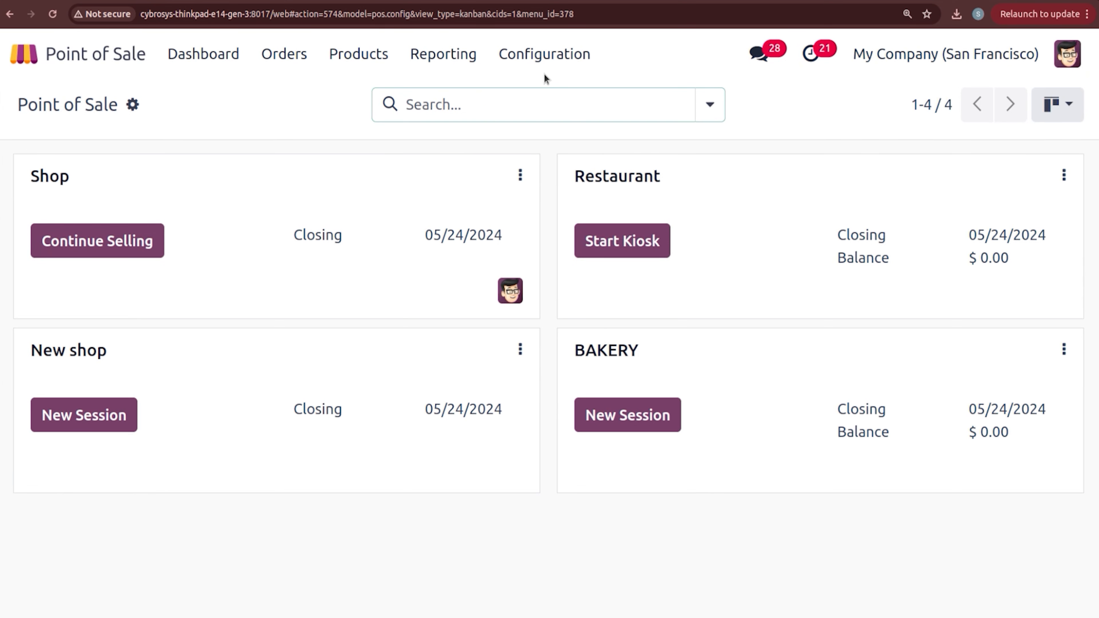
Step: Turn on ticket QR codes and 5-digit invoice codes under Bills & Receipts, save, and return to the dashboard
click(536, 56)
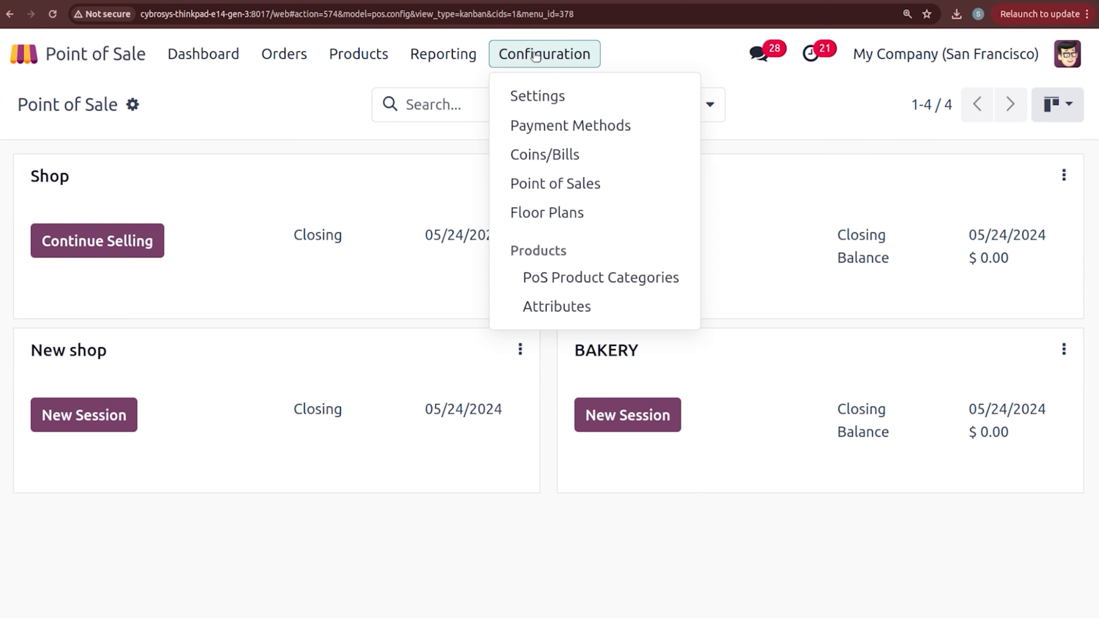
click(541, 100)
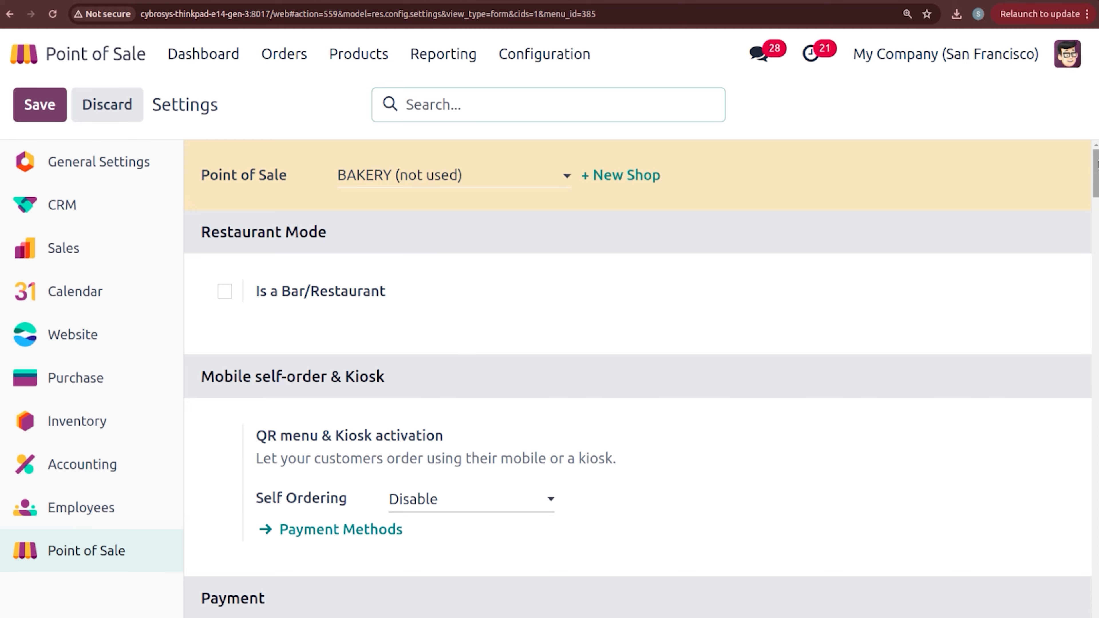
scroll(641, 379, down, 10)
scroll(640, 379, down, 15)
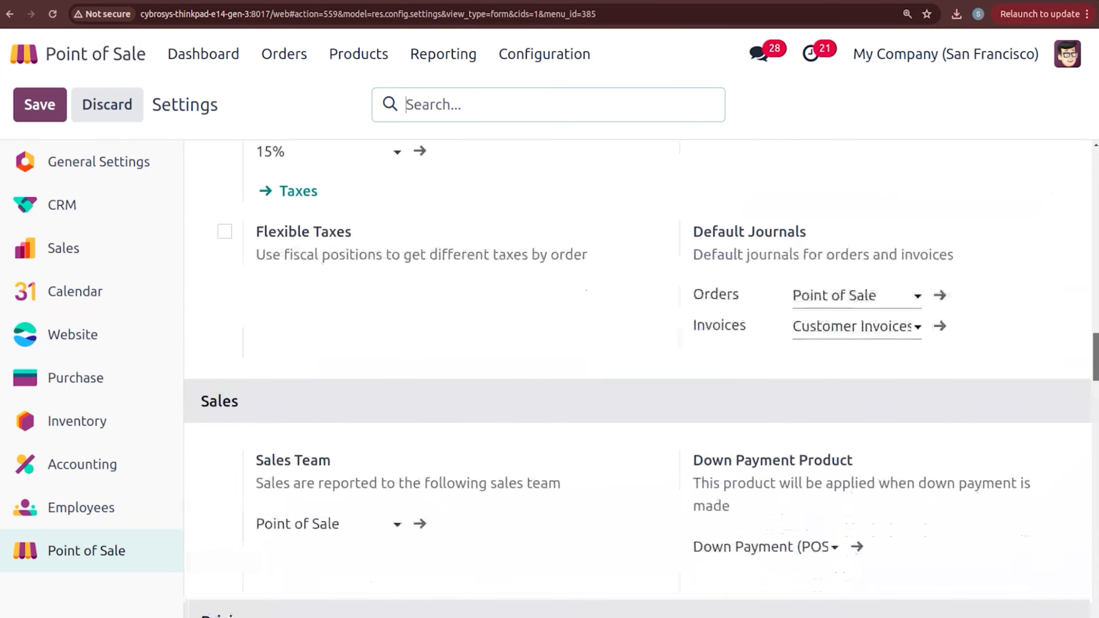
scroll(640, 379, down, 15)
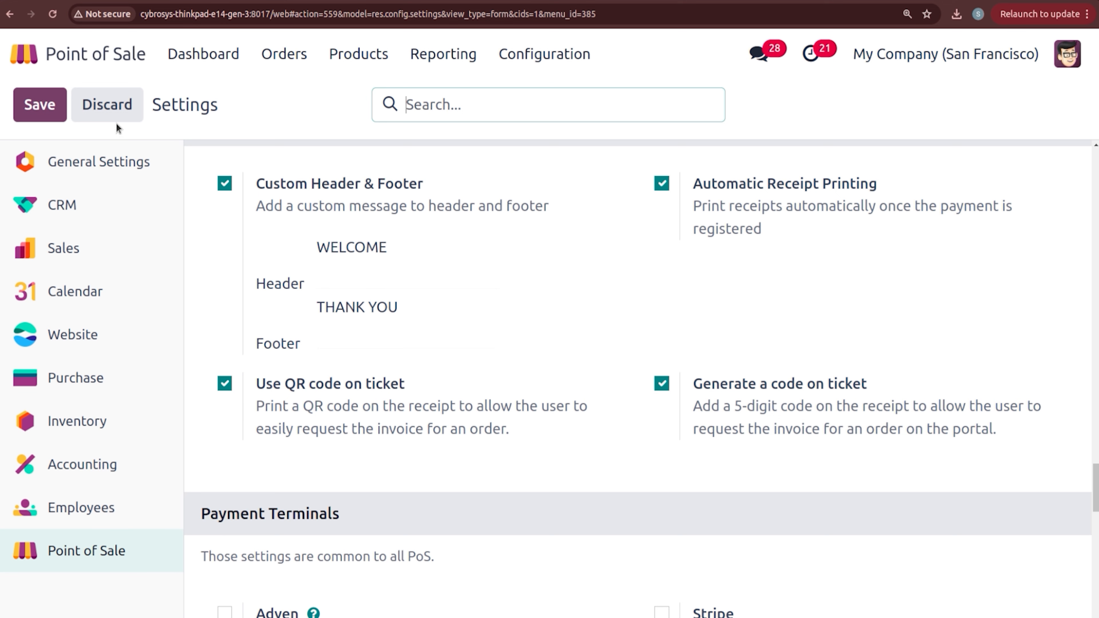
click(40, 107)
click(204, 53)
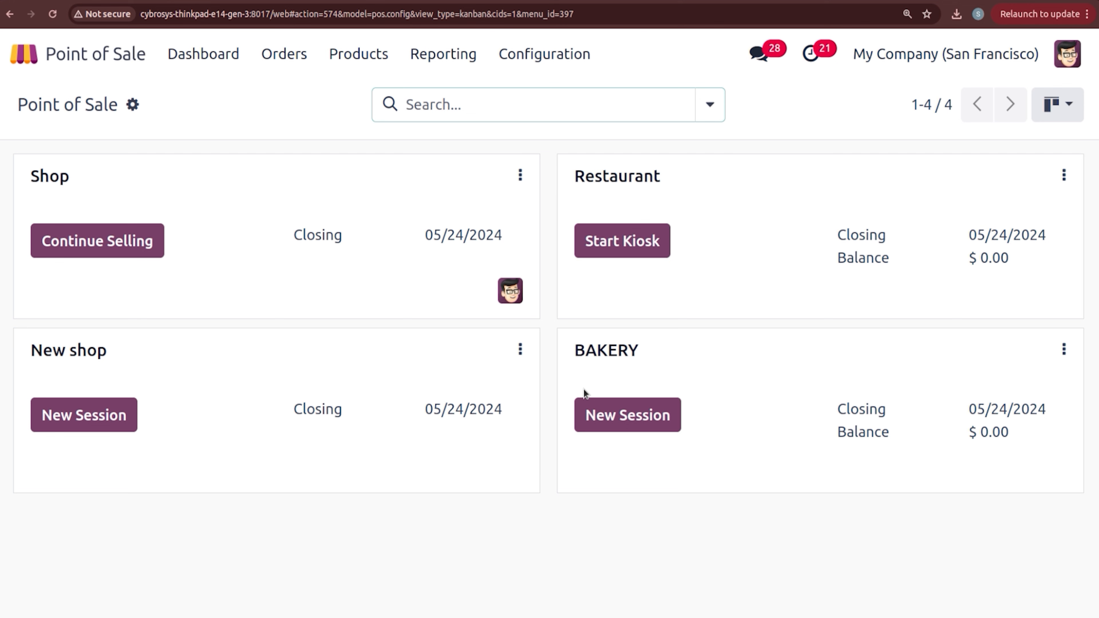
Step: Open a new BAKERY session as the admin cashier with zero opening cash
click(608, 408)
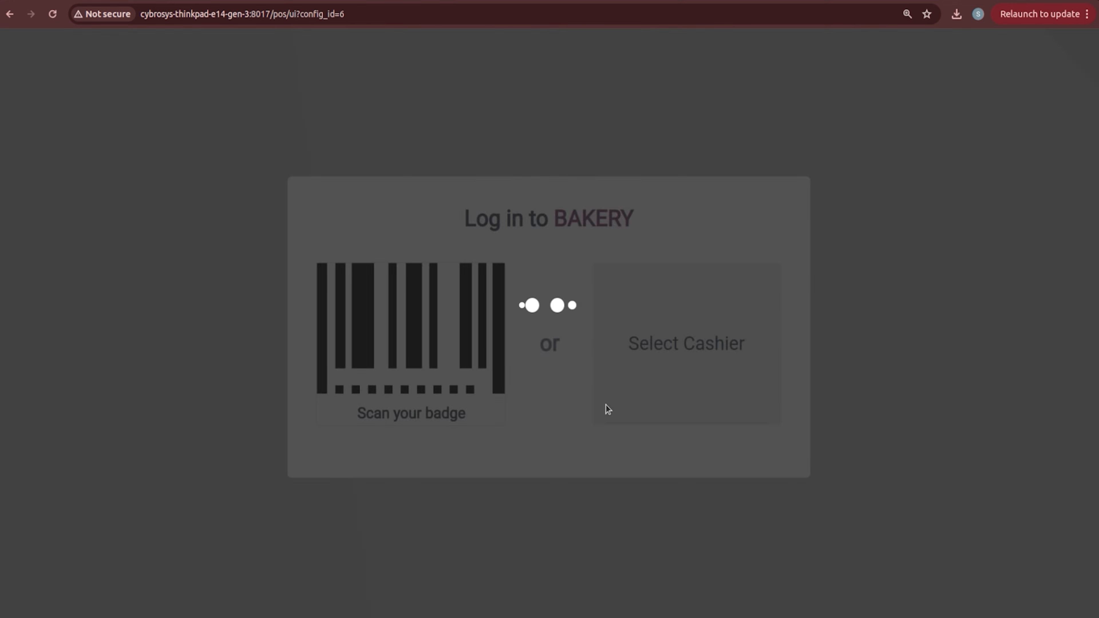
click(667, 362)
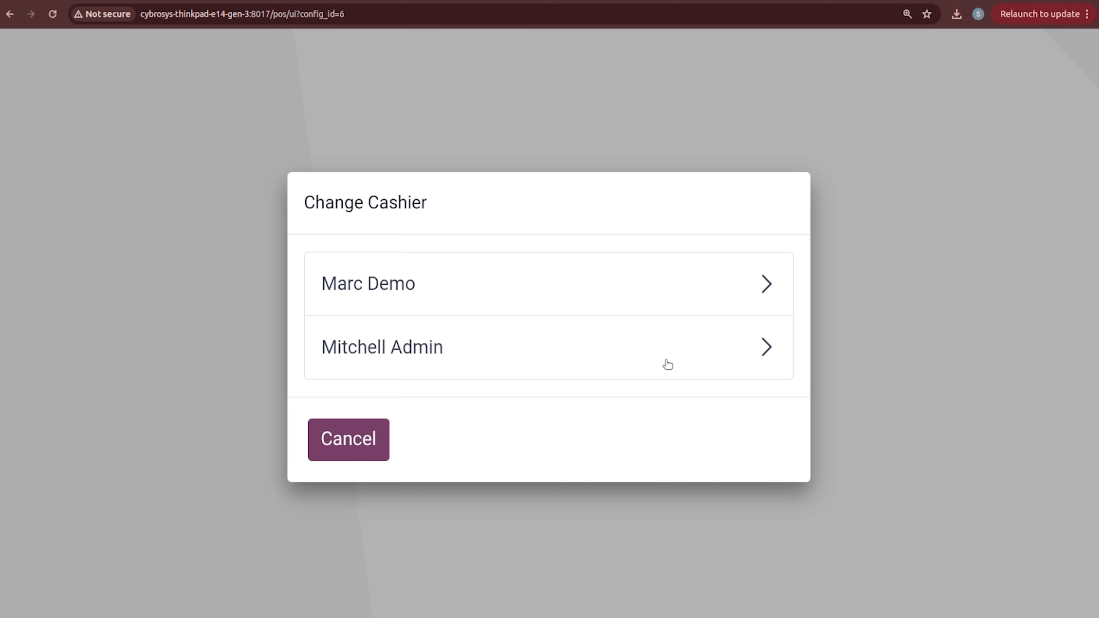
click(580, 351)
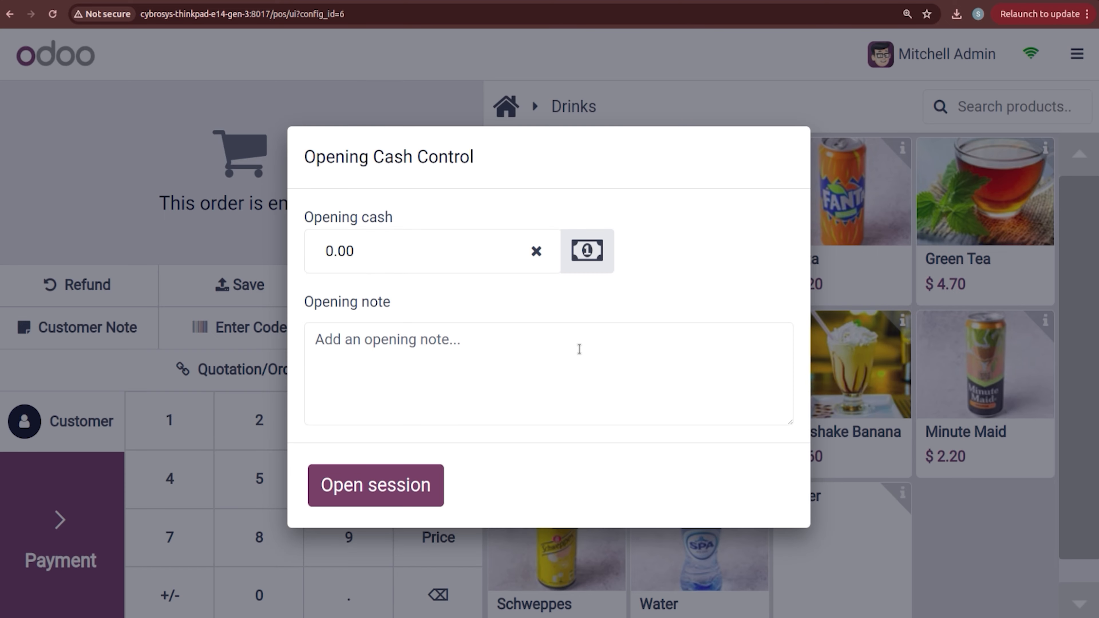
click(392, 488)
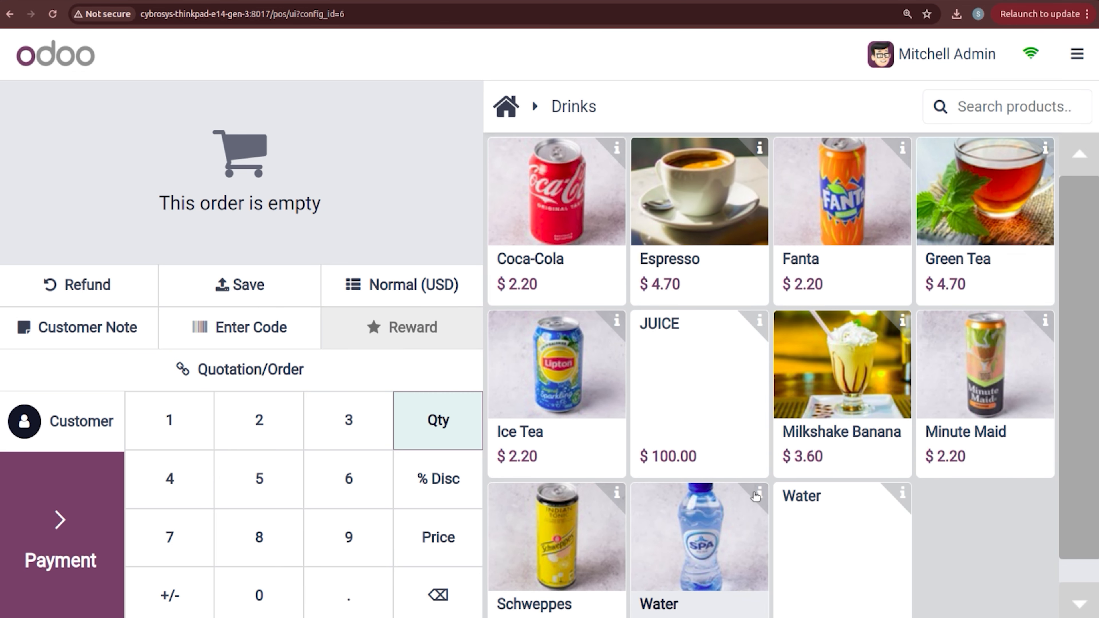
Step: Add two Water to the order and attach the customer found by searching the list
click(821, 515)
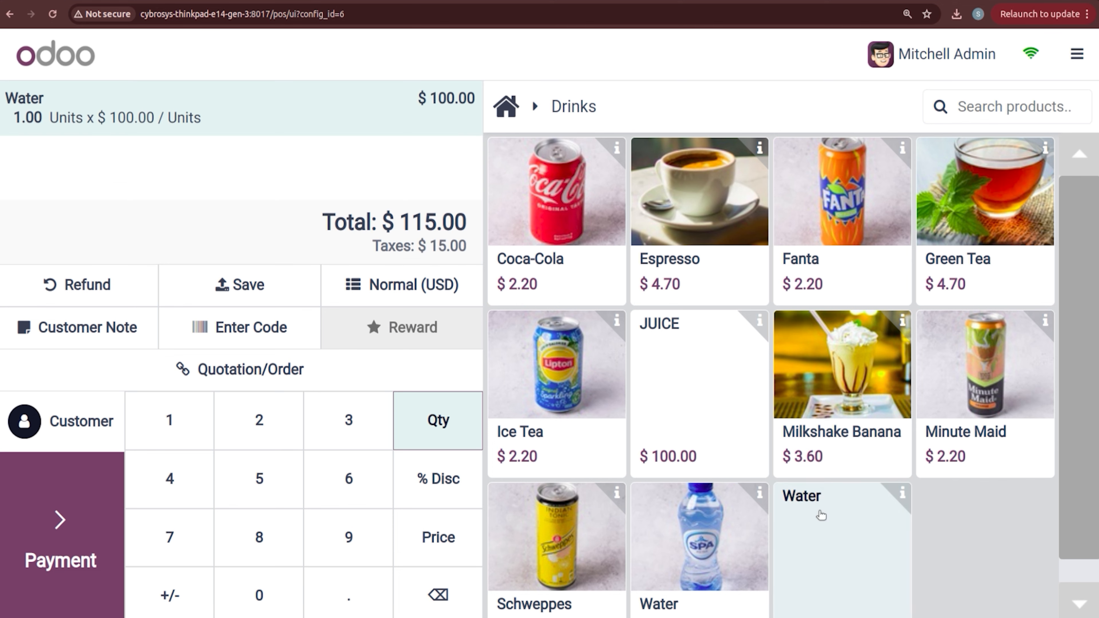
click(821, 515)
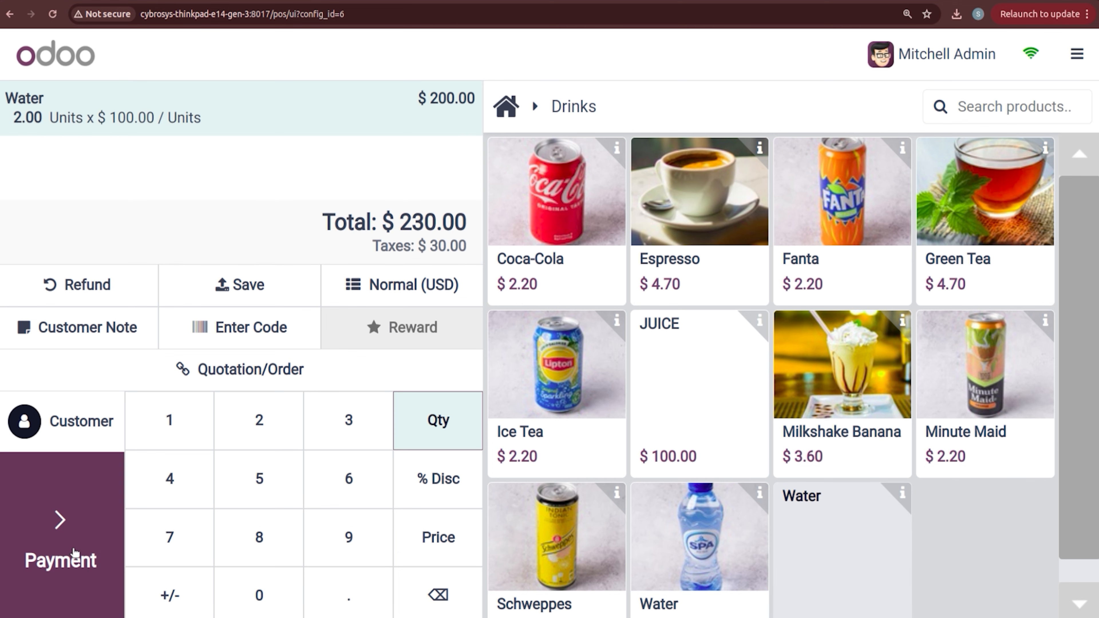
click(74, 422)
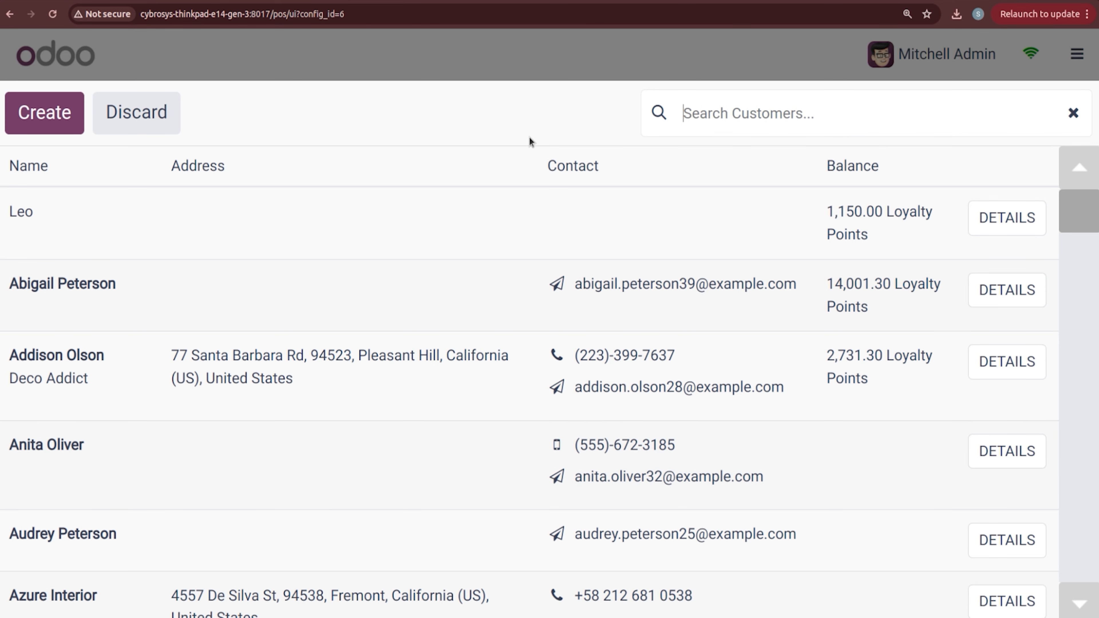
click(727, 115)
text(LE)
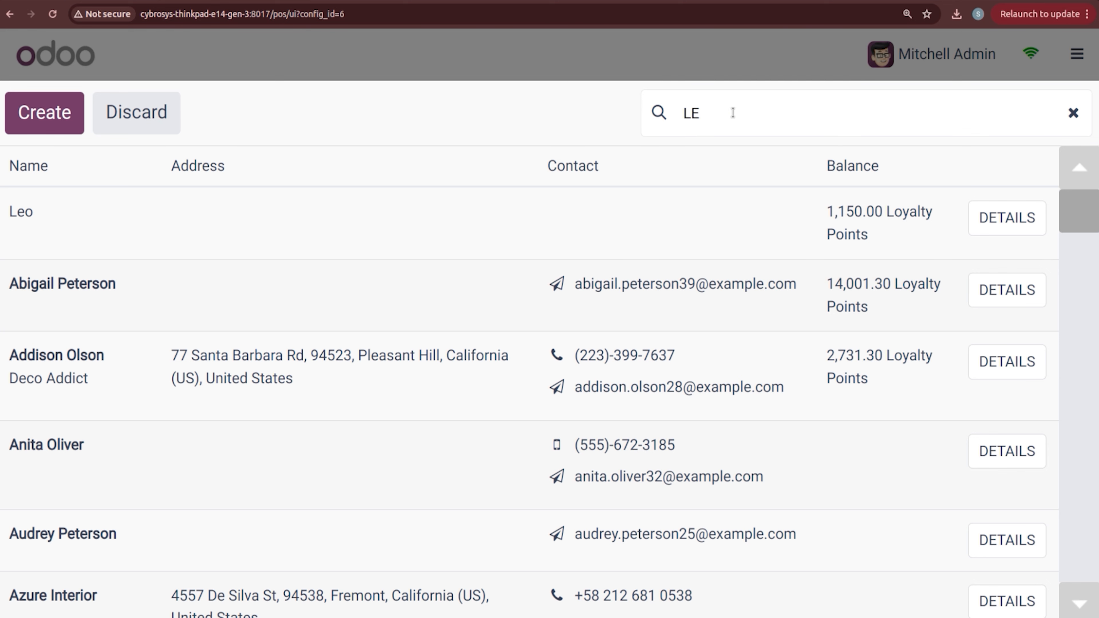
key(BackSpace)
text(eo)
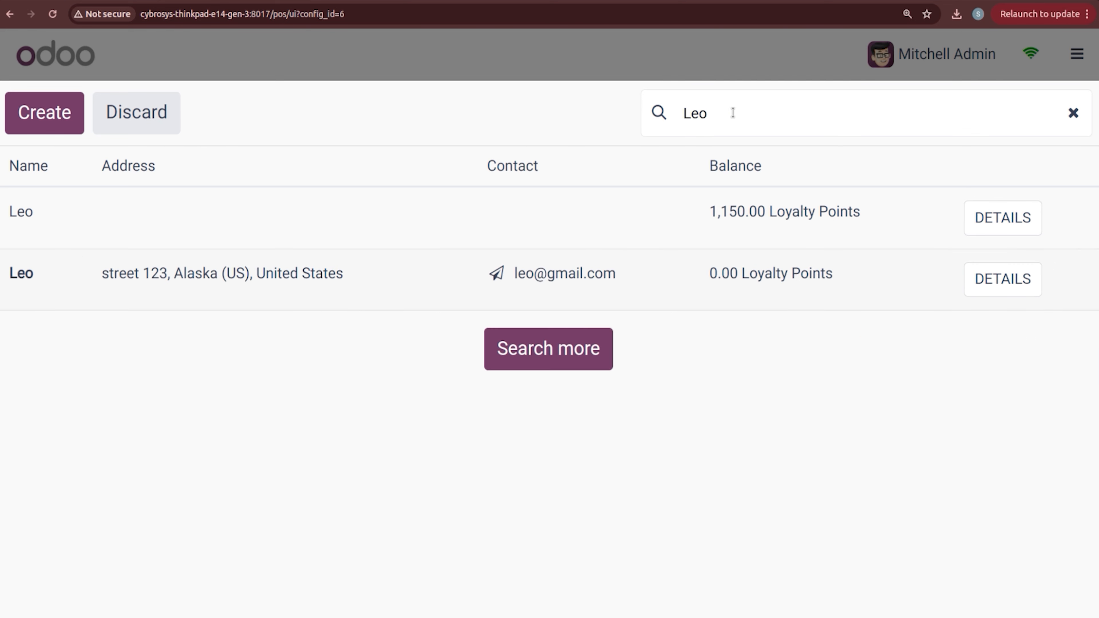
click(344, 290)
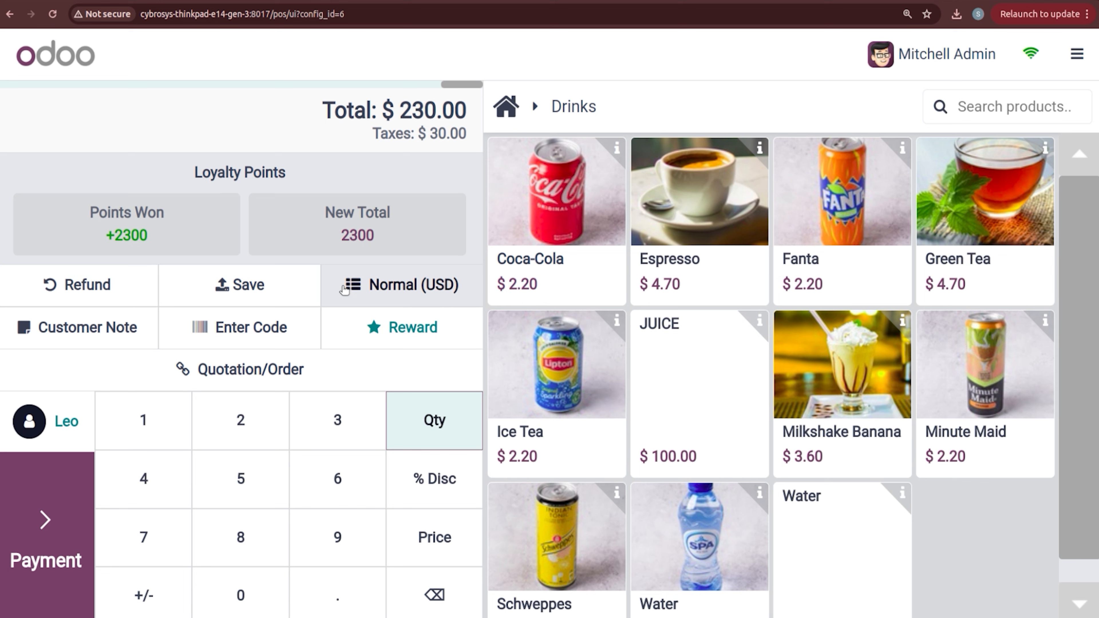
Step: Pay the $230.00 order in full by Bank and scroll the receipt down to its QR code
click(52, 537)
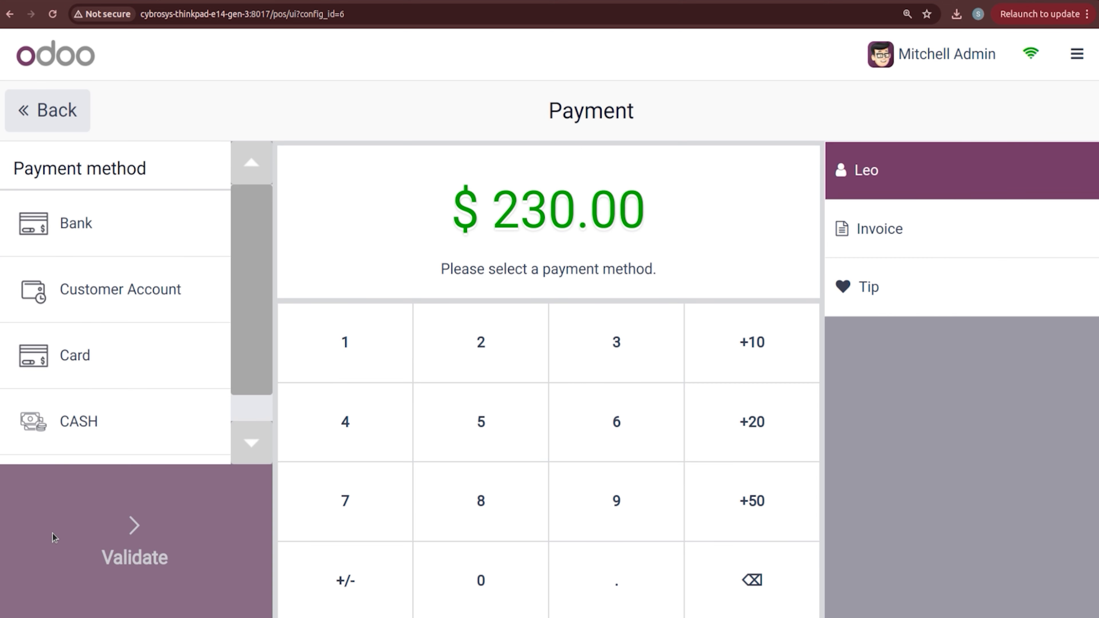
click(92, 237)
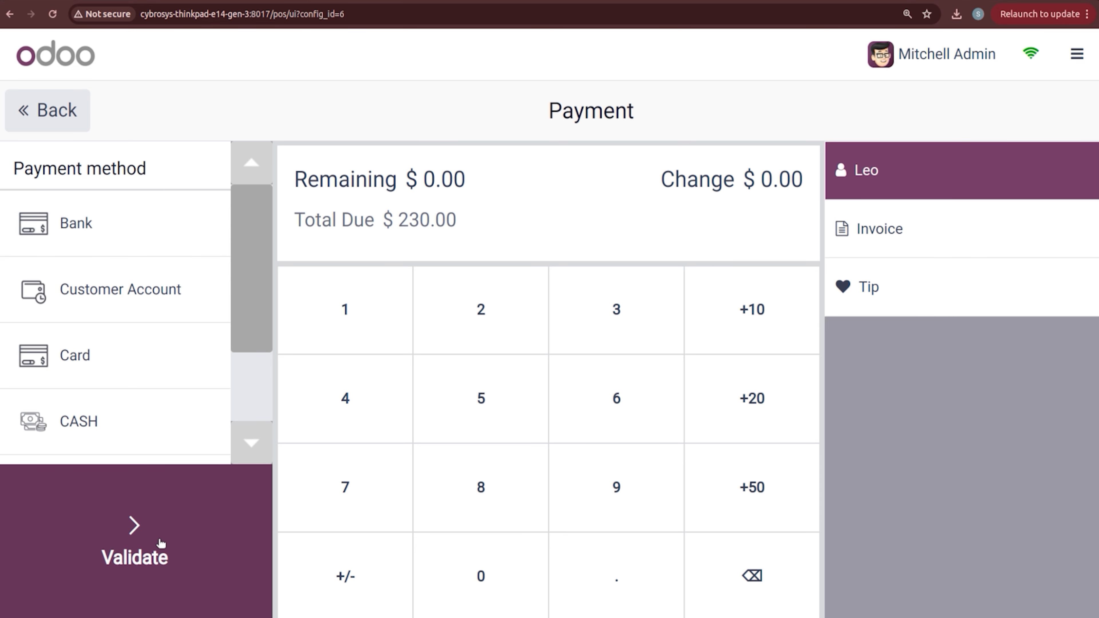
click(123, 531)
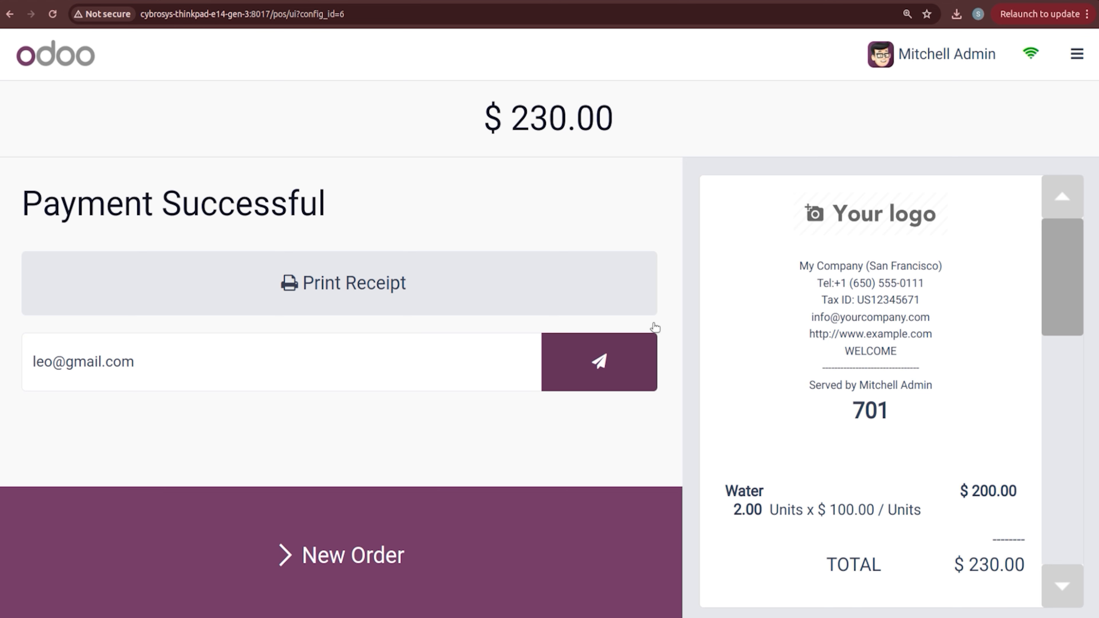
drag(1052, 288, 1051, 305)
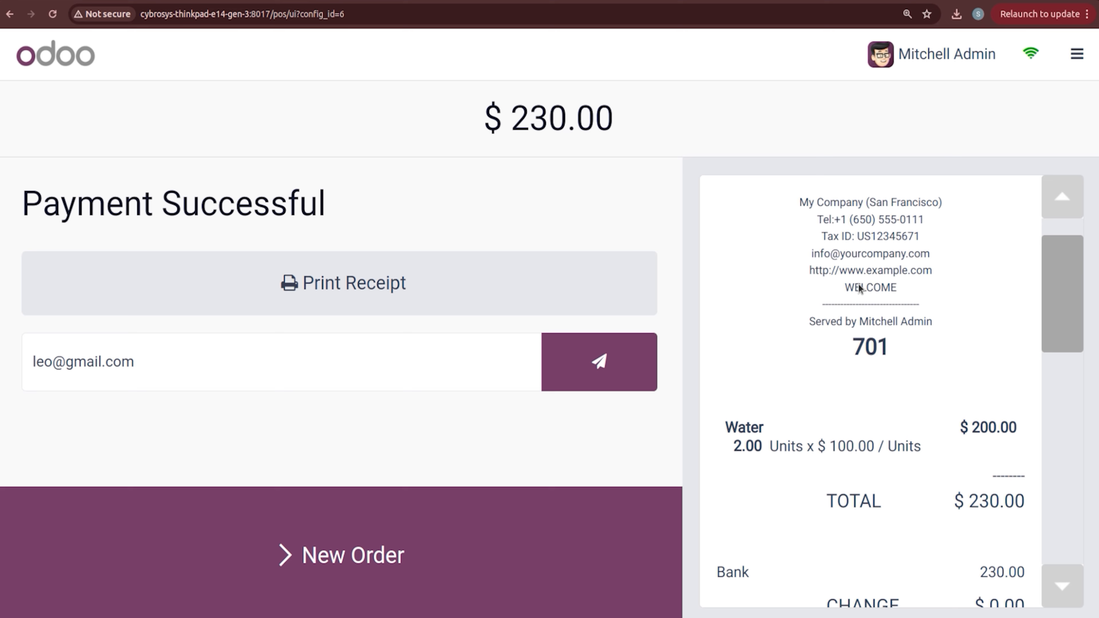
drag(1059, 291, 1087, 489)
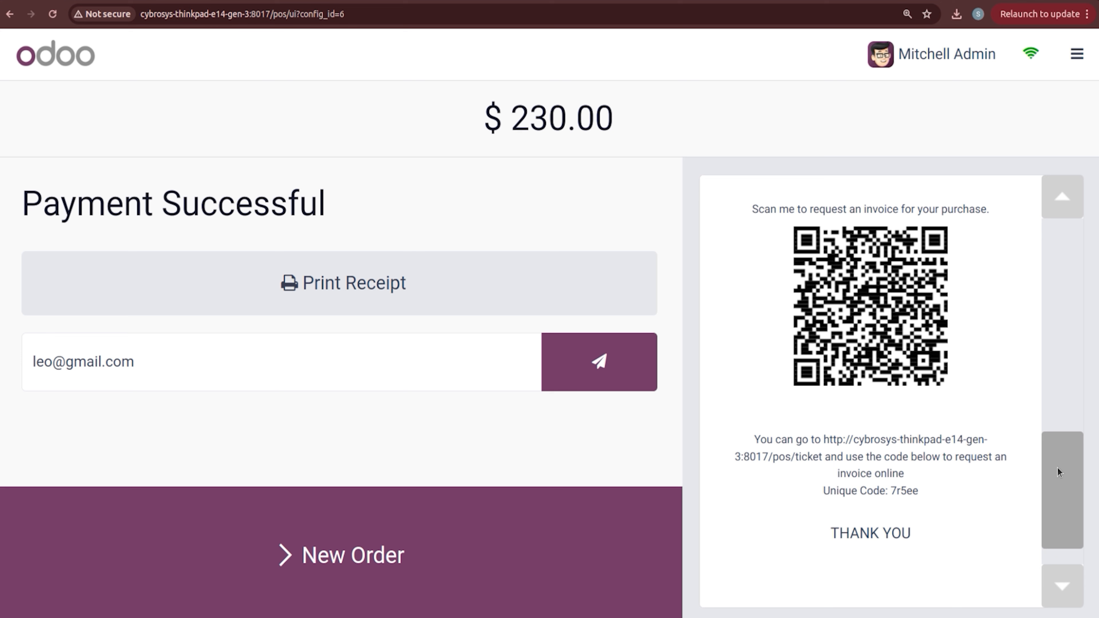
drag(1057, 468, 1058, 464)
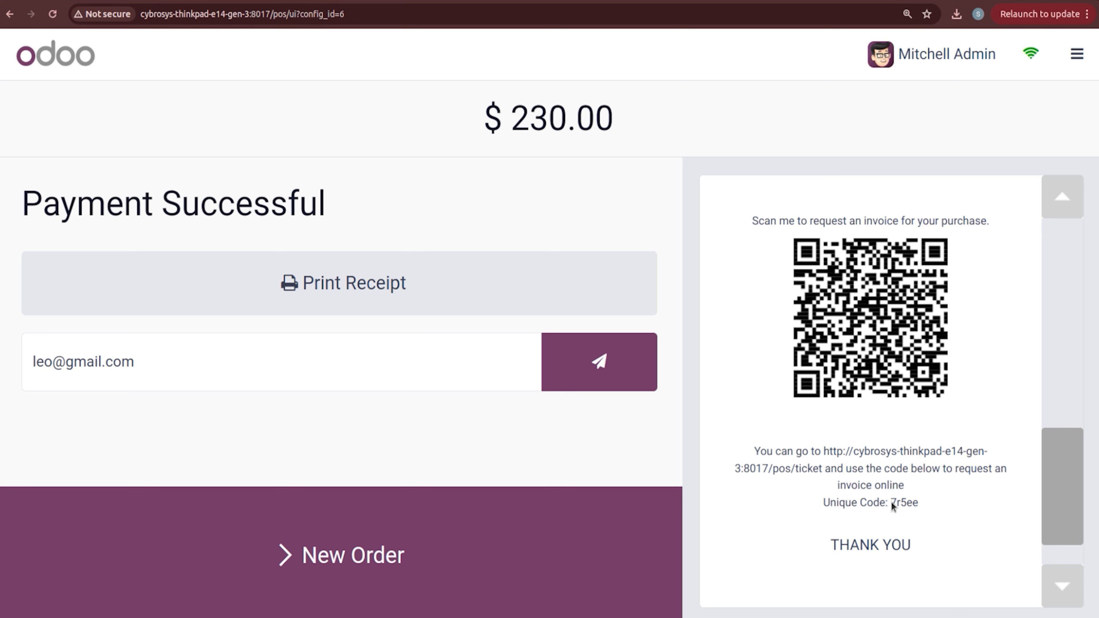
Step: Print the receipt to a PDF named POS001.pdf, then send it to the customer's email
click(479, 295)
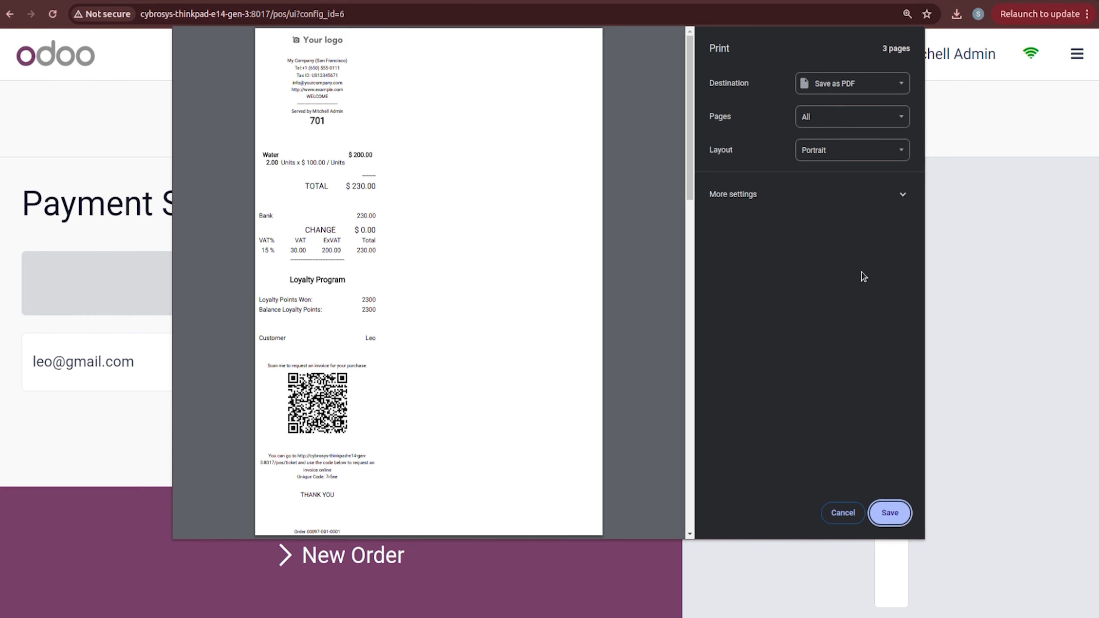
click(887, 512)
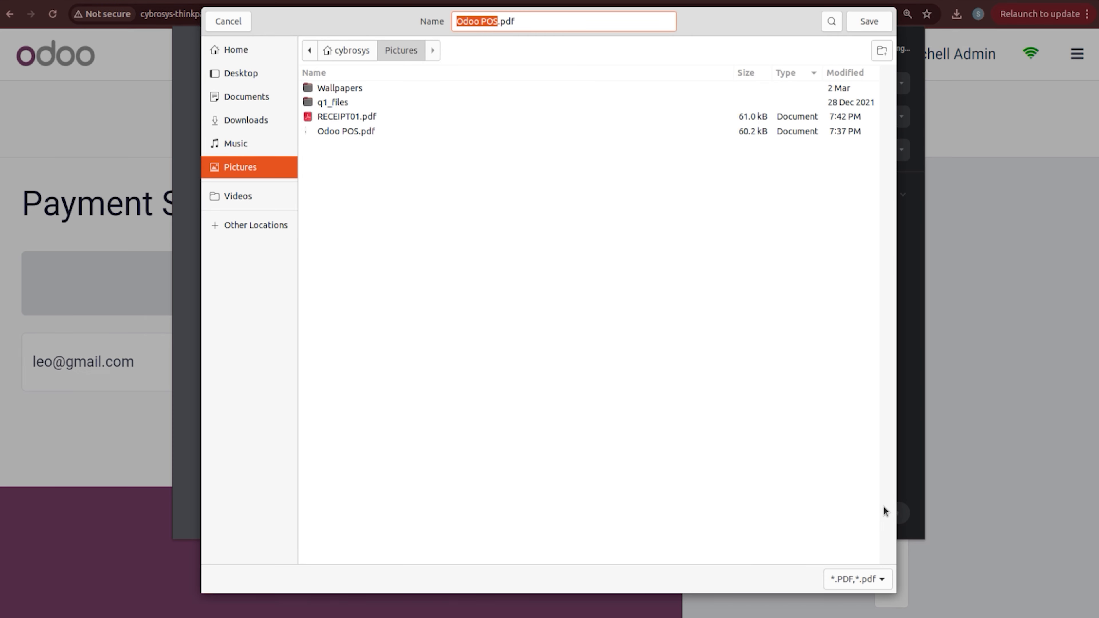
text(POE)
key(BackSpace)
text(S001)
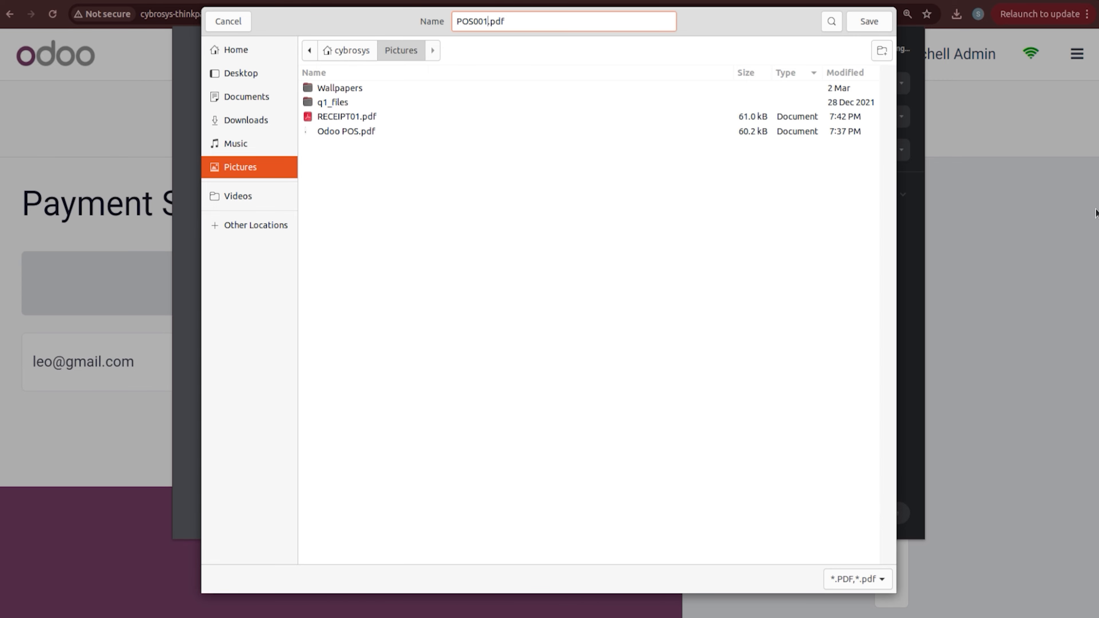
click(868, 22)
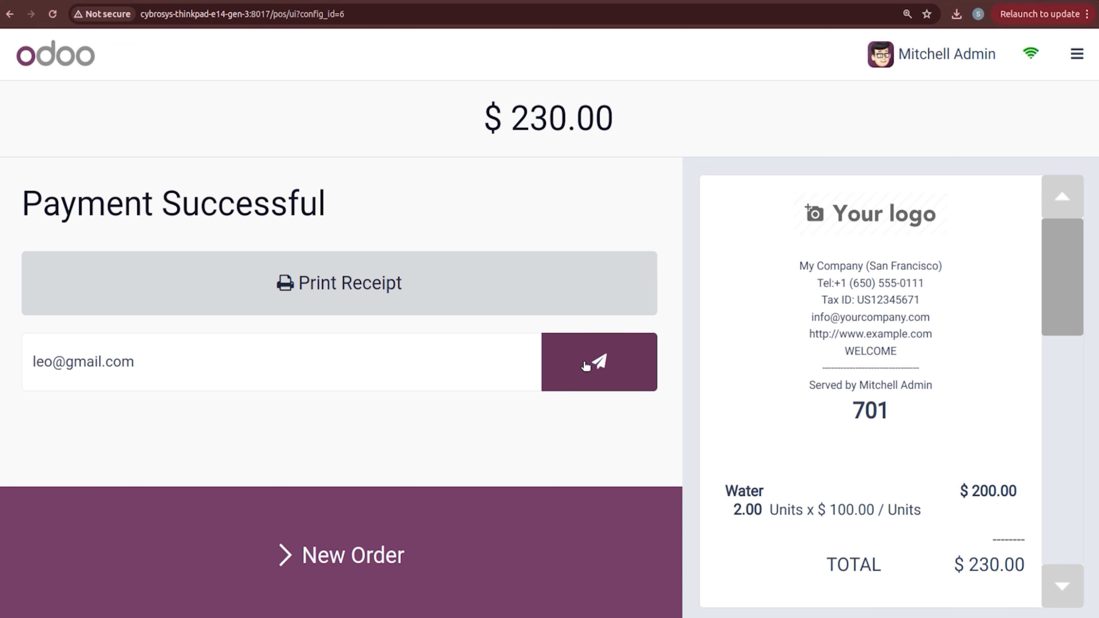
click(586, 365)
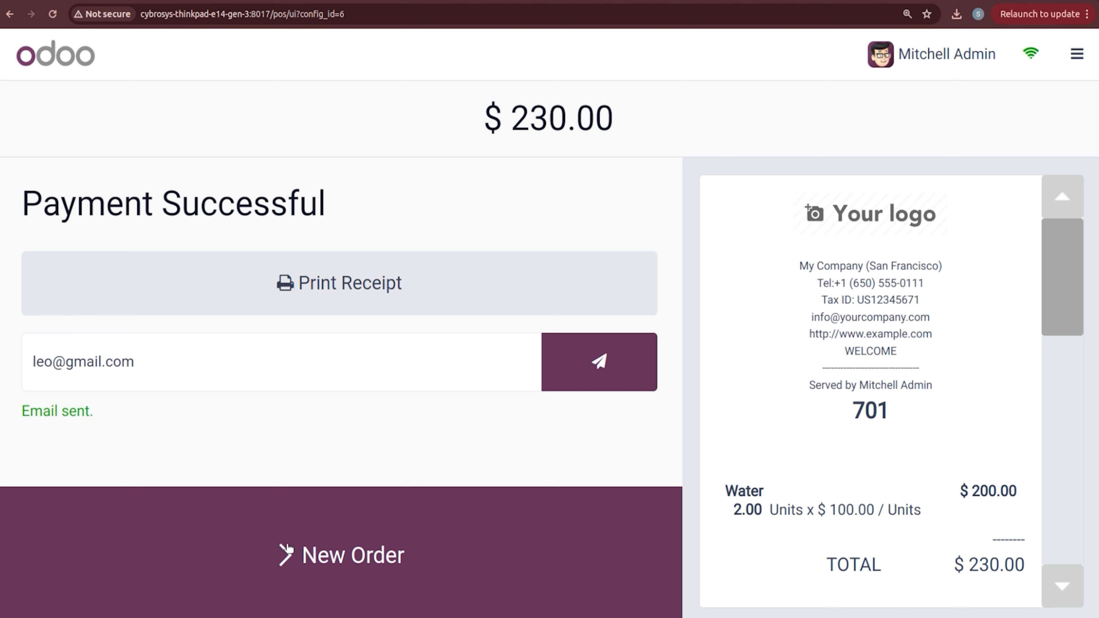
Step: Close the BAKERY selling session from the register menu
click(325, 549)
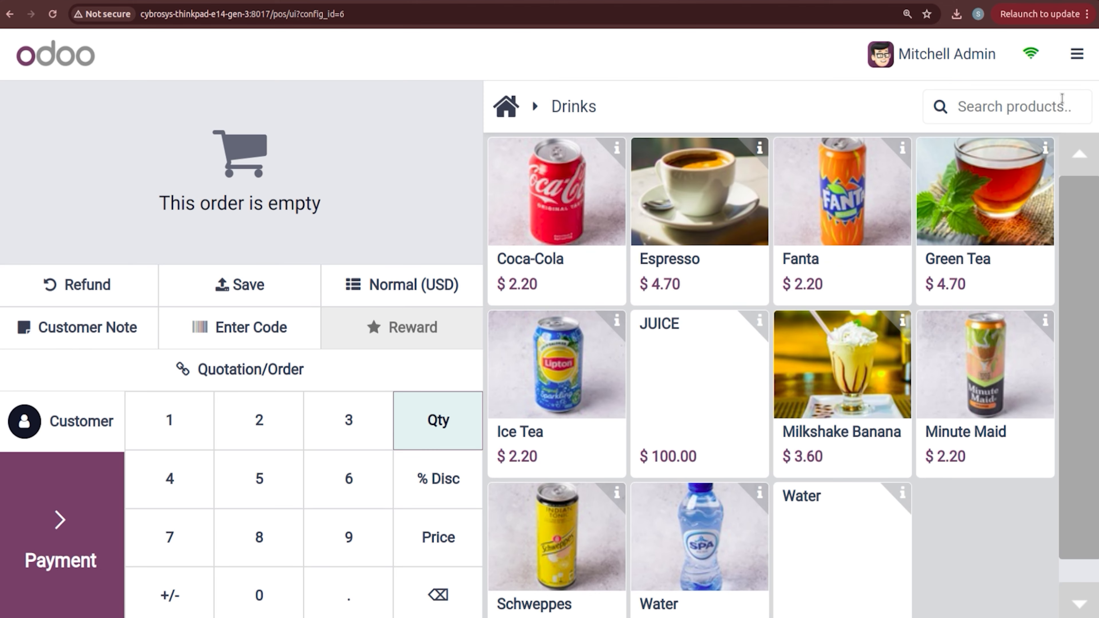
click(1078, 54)
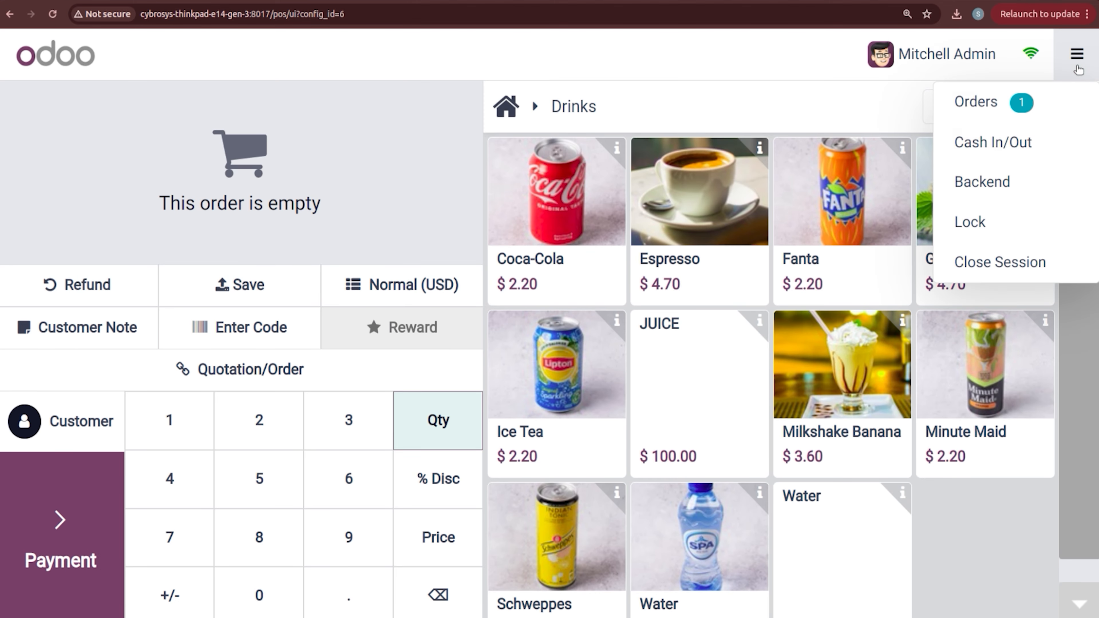
click(1051, 254)
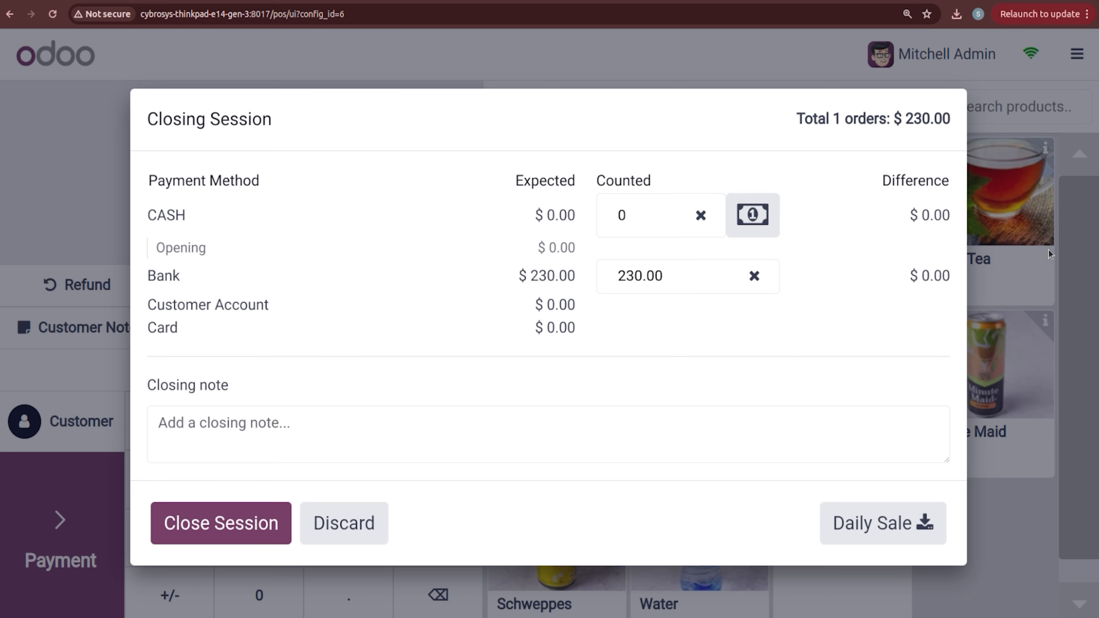
click(258, 512)
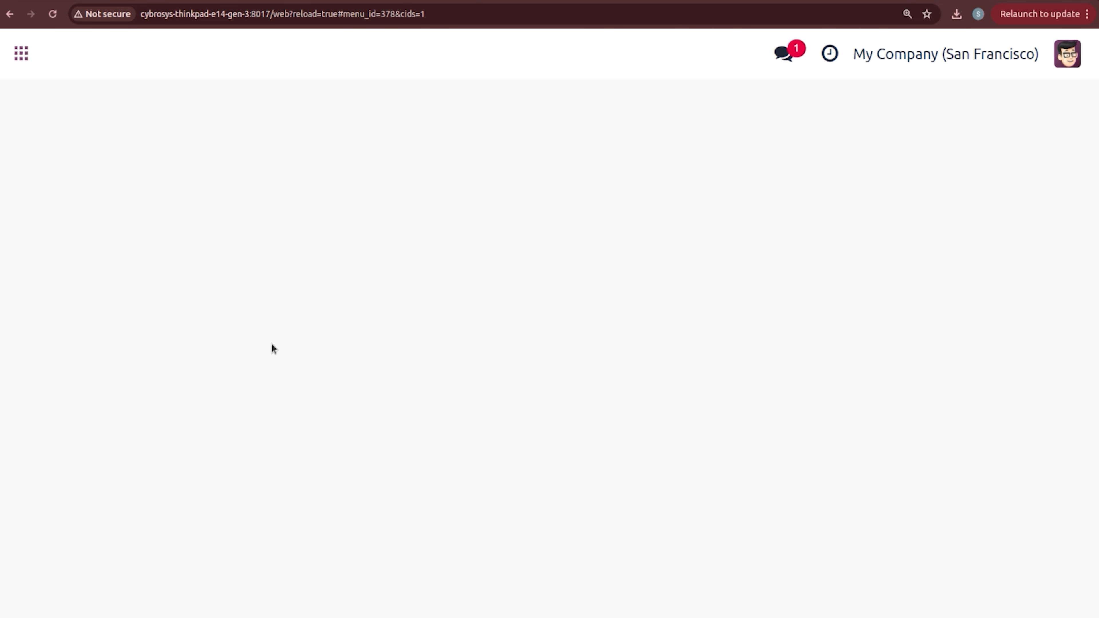
Step: Review posted order BAKERY/0022 from Orders > Orders, then return to the orders list
click(268, 59)
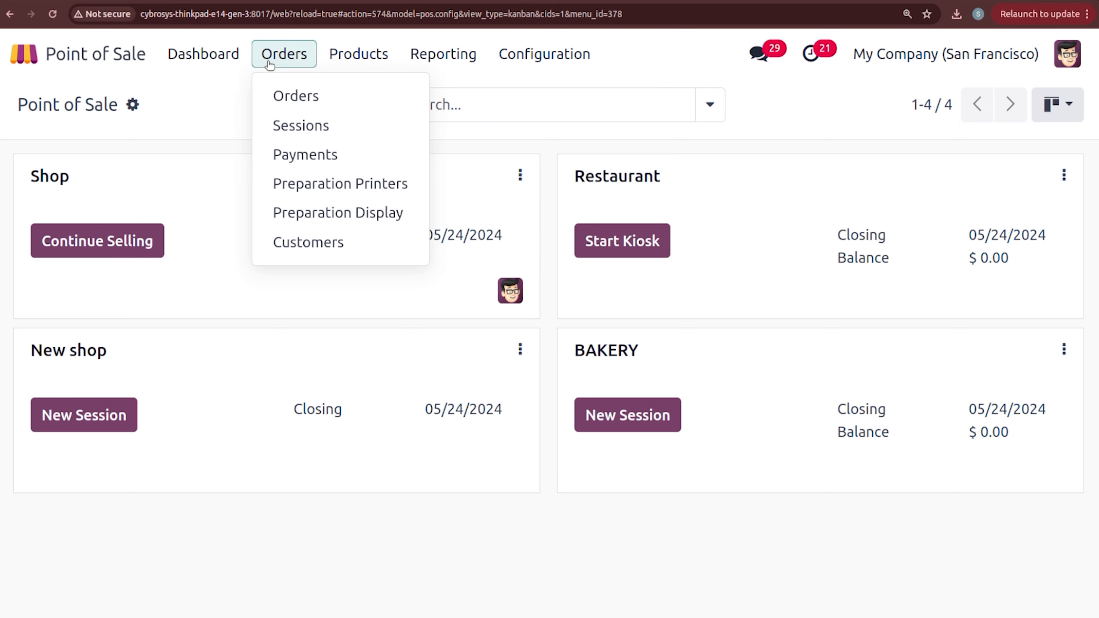
click(282, 93)
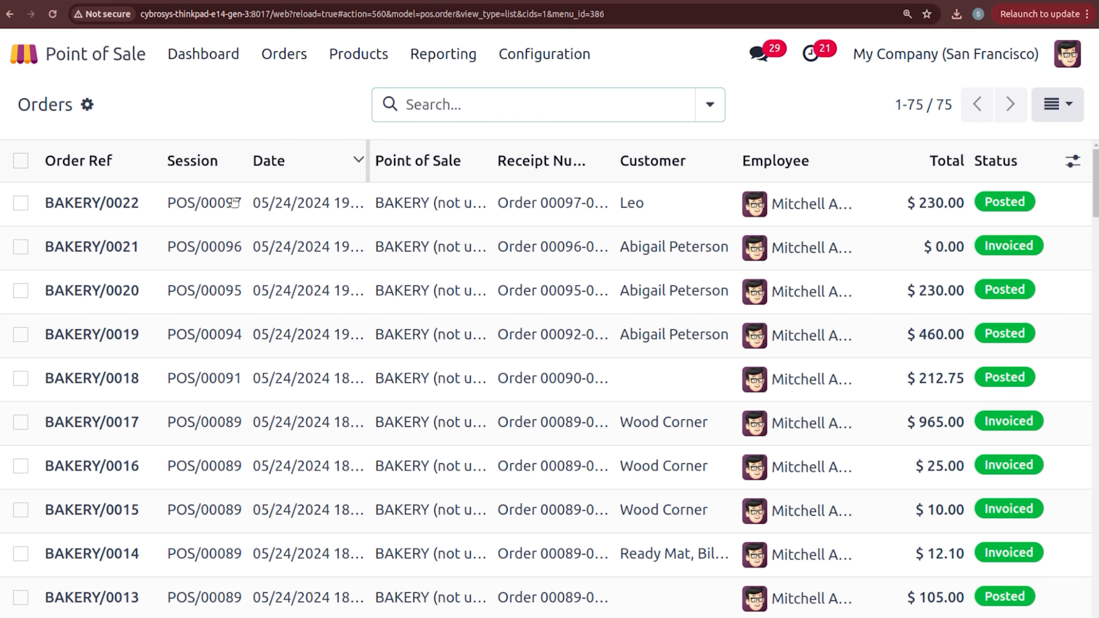
click(271, 209)
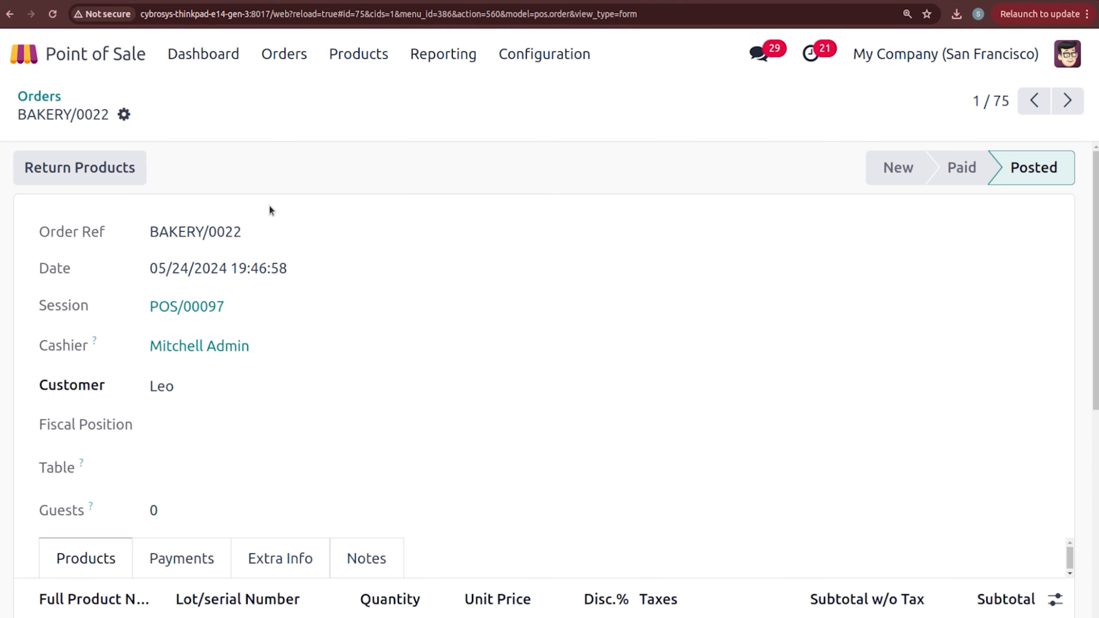
scroll(944, 277, down, 5)
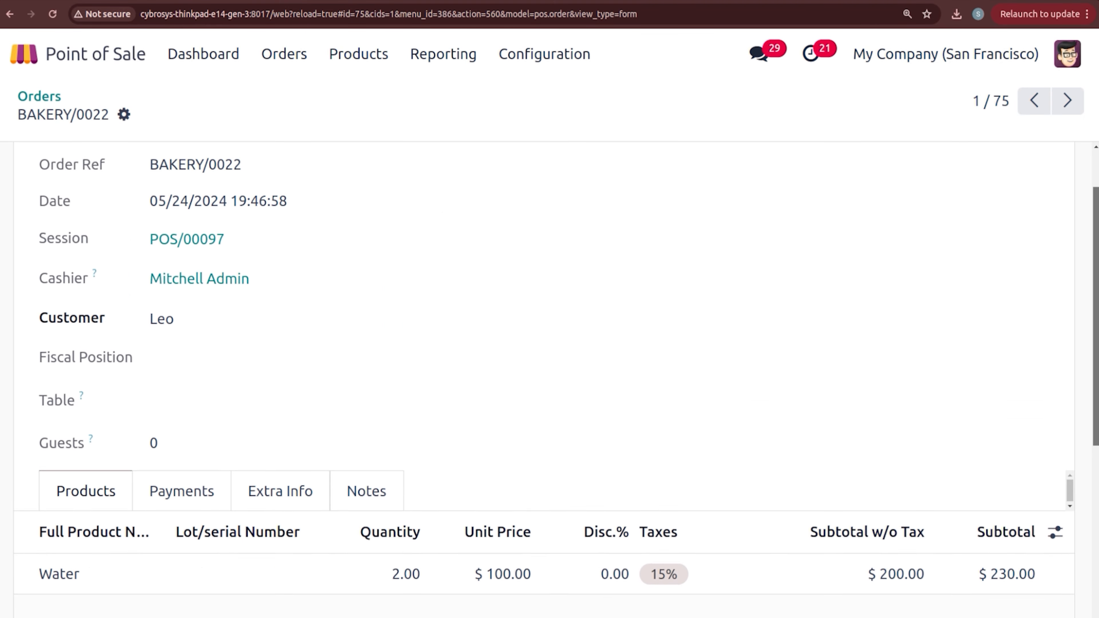
scroll(944, 278, down, 3)
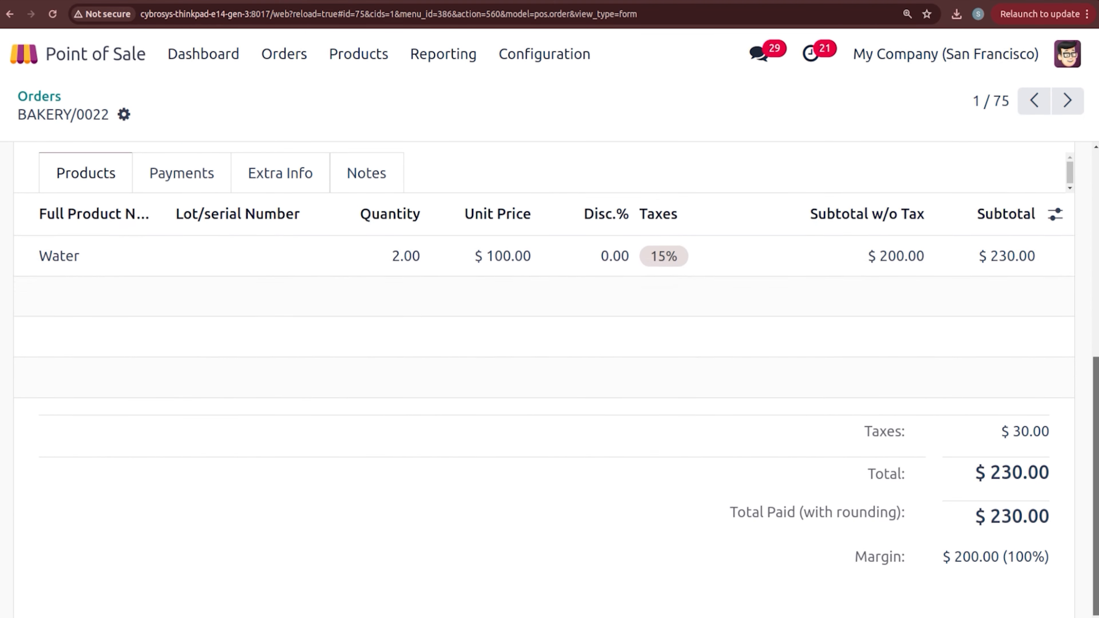
scroll(550, 346, up, 8)
click(39, 96)
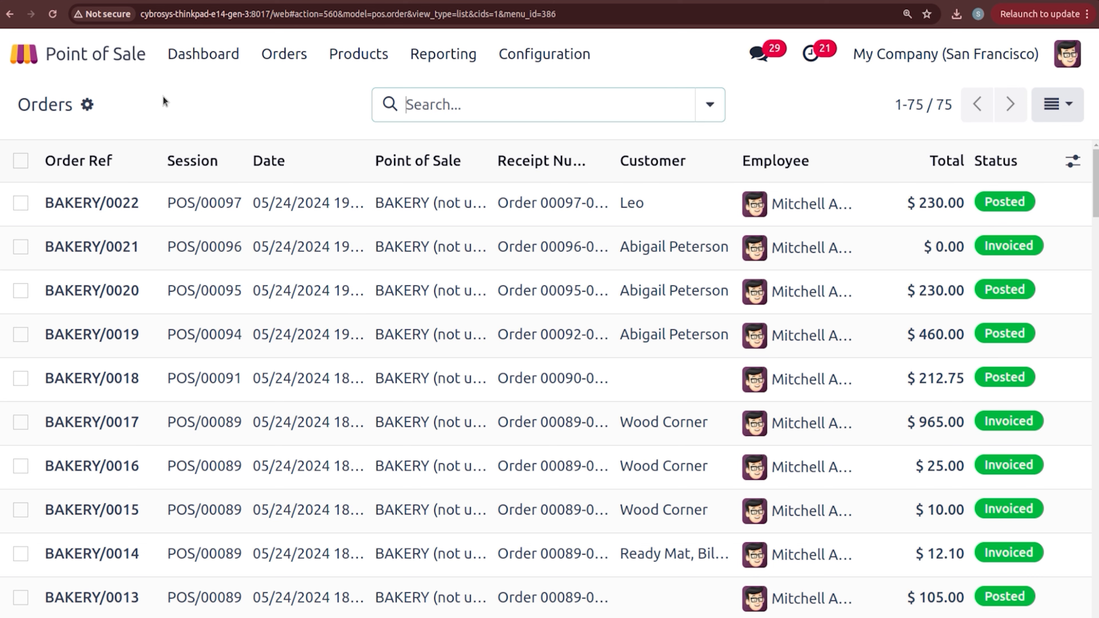
Step: Search the Pictures folder in Files for 'POS' and open POS001.pdf
click(1, 123)
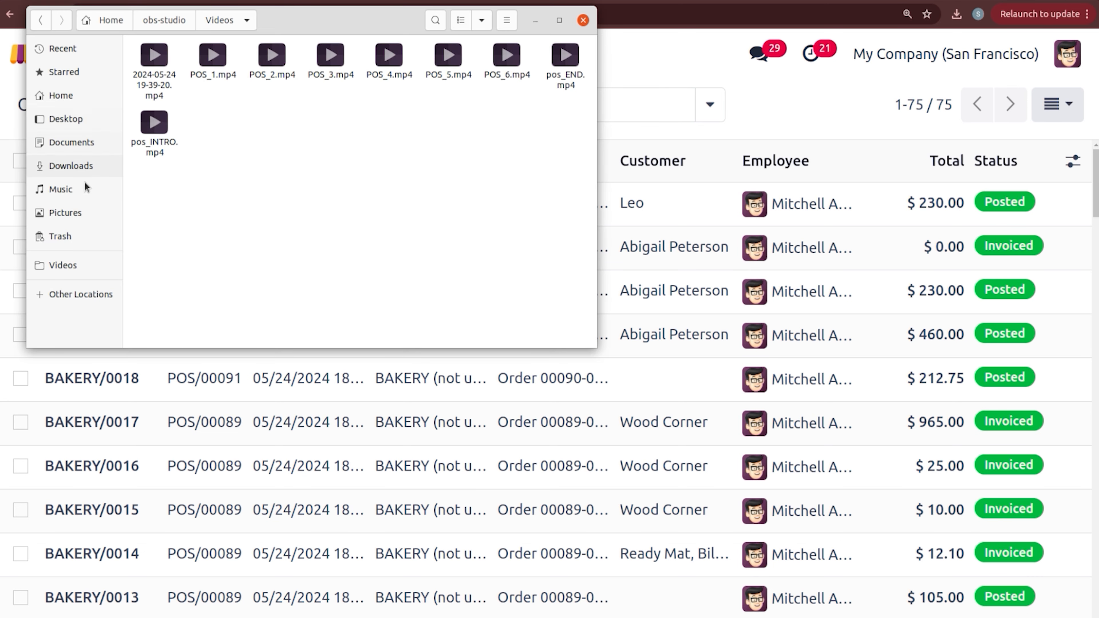
click(80, 217)
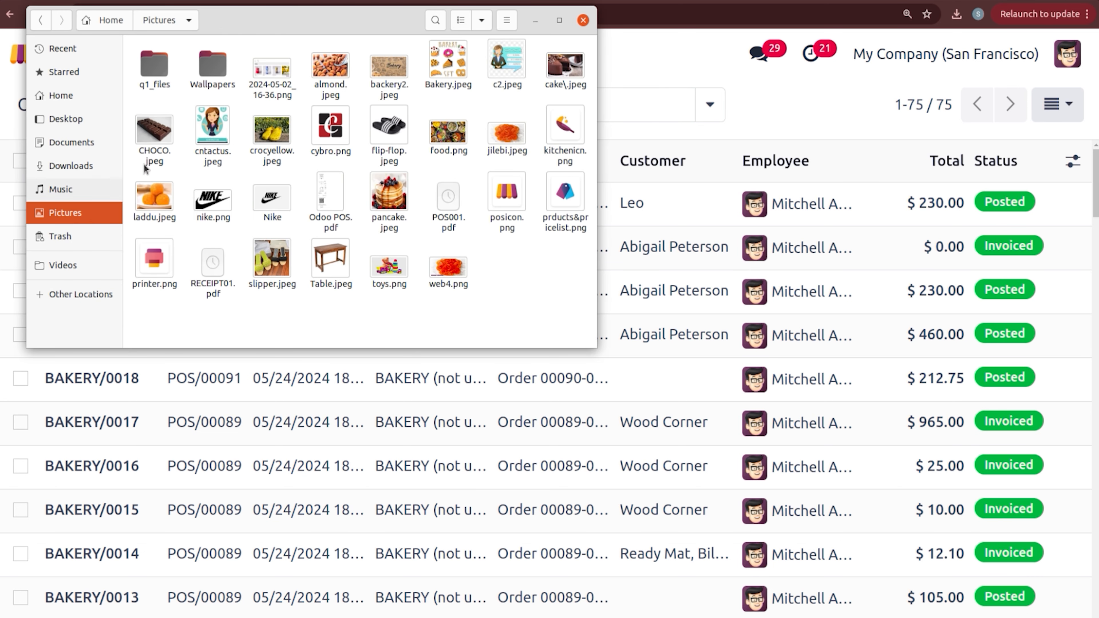
click(434, 20)
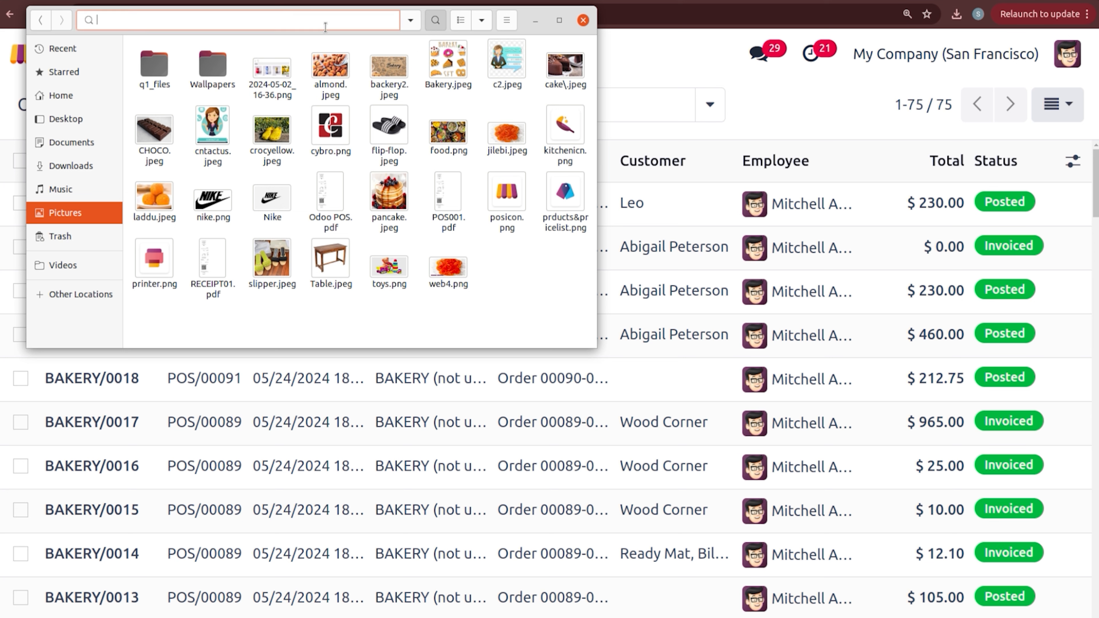
text(POS)
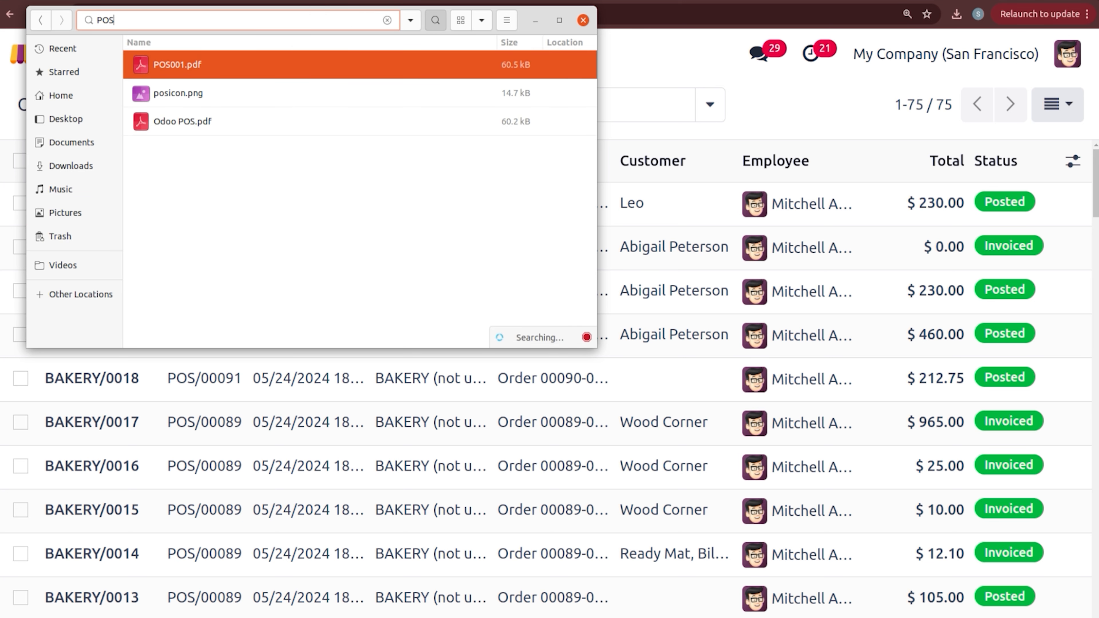
click(356, 69)
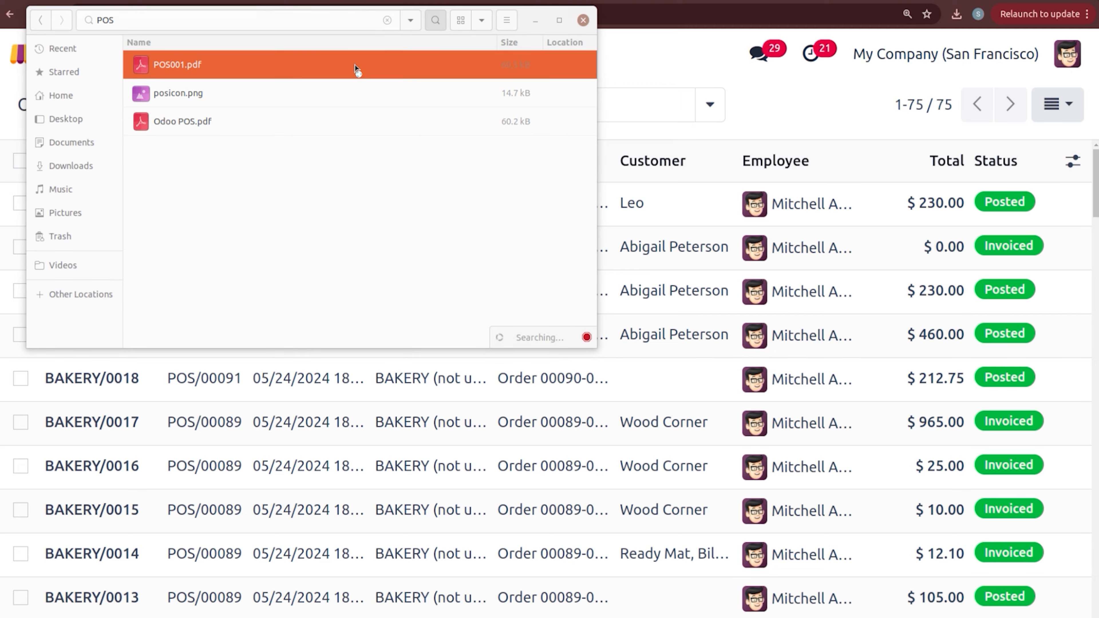
double_click(356, 68)
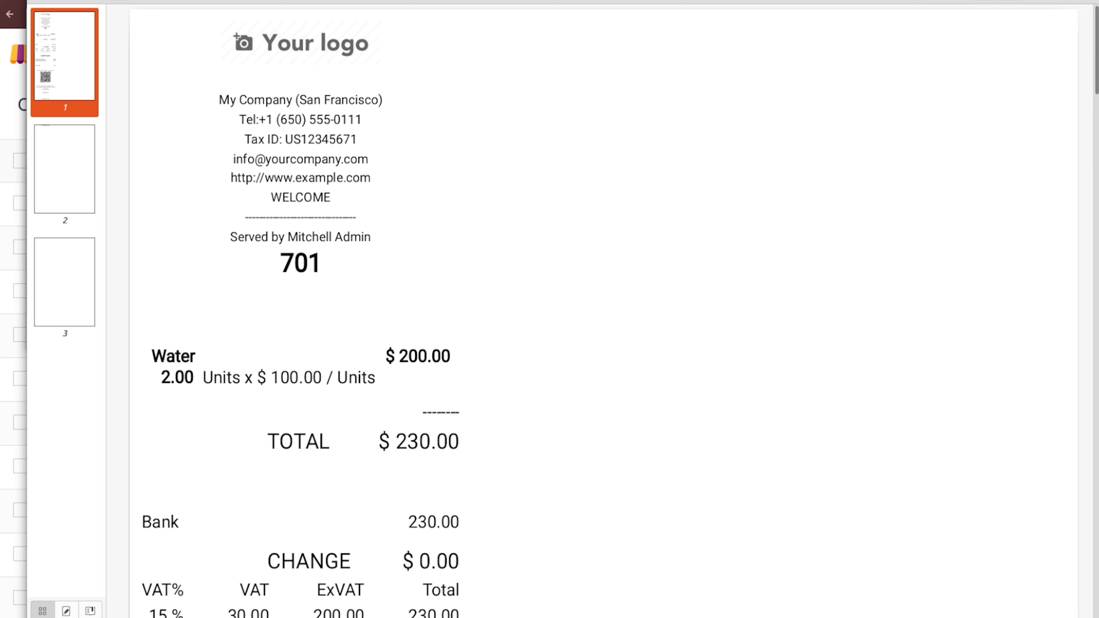
Step: Copy the /pos/ticket invoice-request URL under the receipt's QR code, close the viewer, and open a new tab
scroll(603, 309, down, 15)
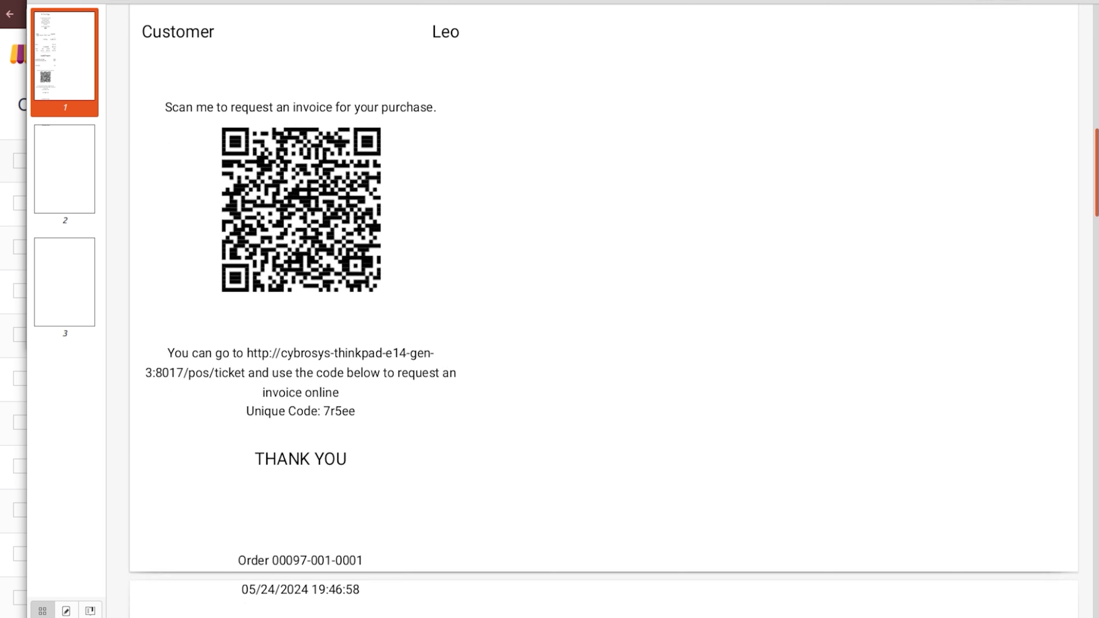
scroll(603, 258, up, 2)
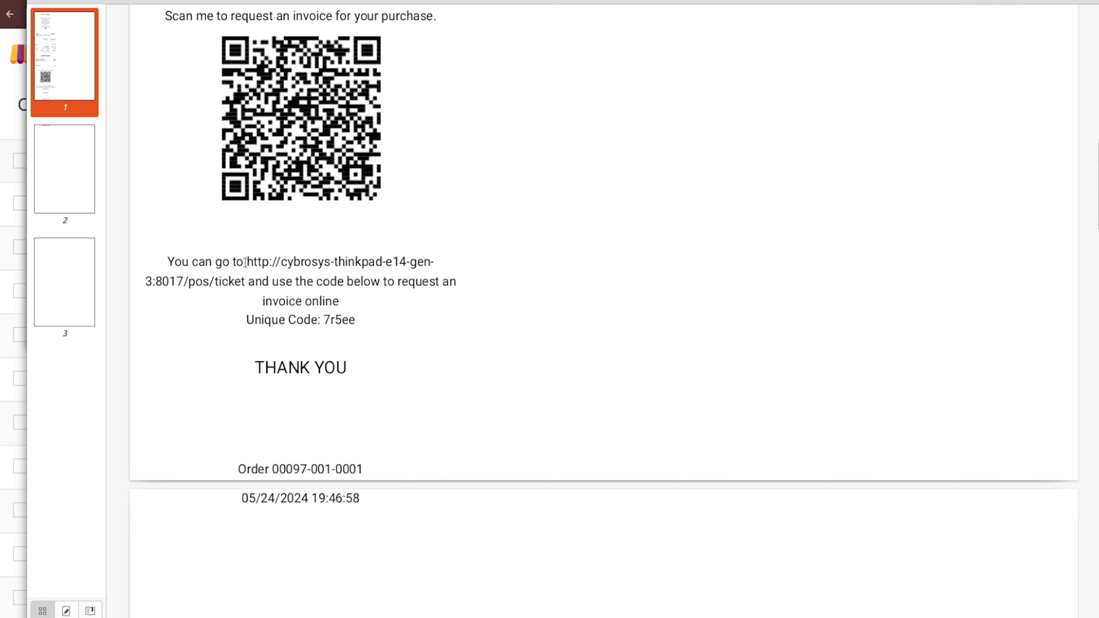
mouse_move(245, 262)
mouse_down()
mouse_move(268, 282)
mouse_move(245, 281)
mouse_up()
key(ctrl+c)
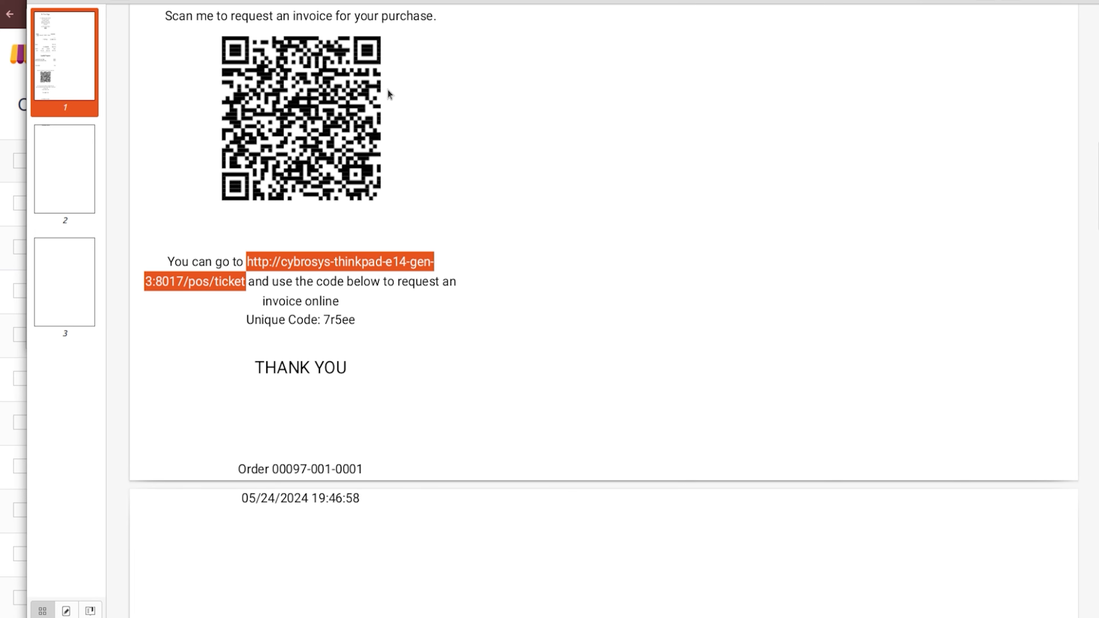
click(1037, 1)
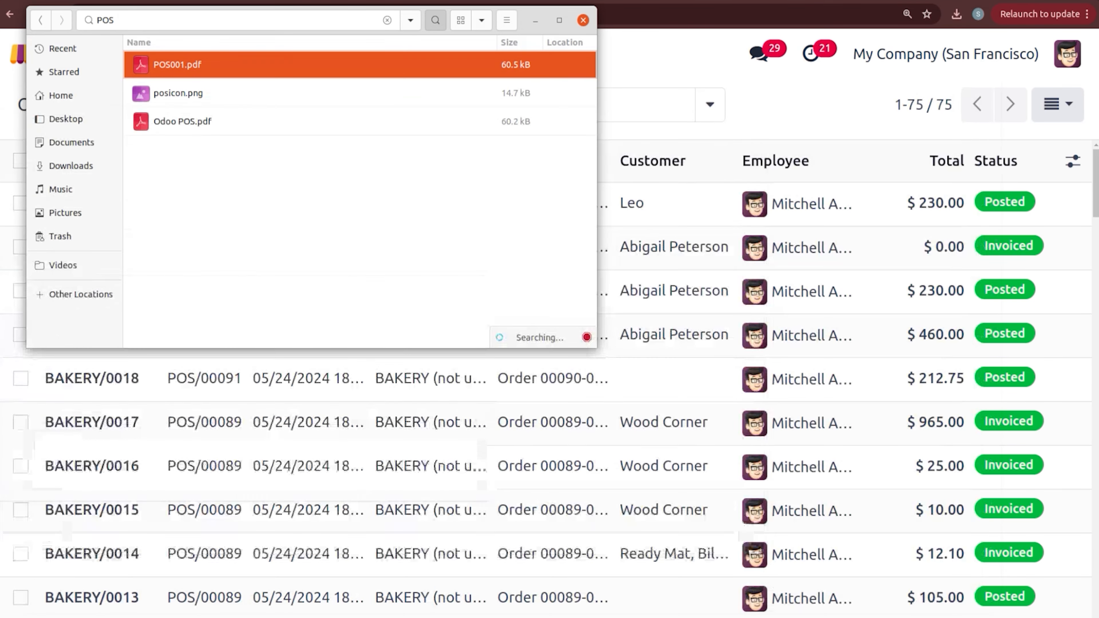
click(443, 1)
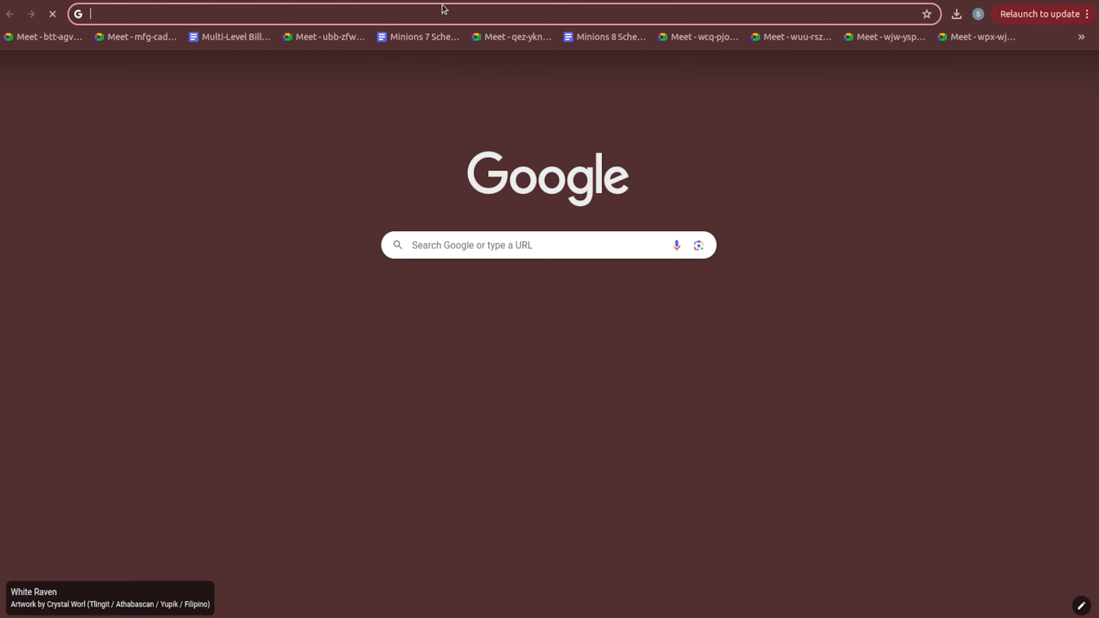
Step: Paste the copied /pos/ticket address into the new tab to load the Invoice Request page
click(443, 9)
key(ctrl+v)
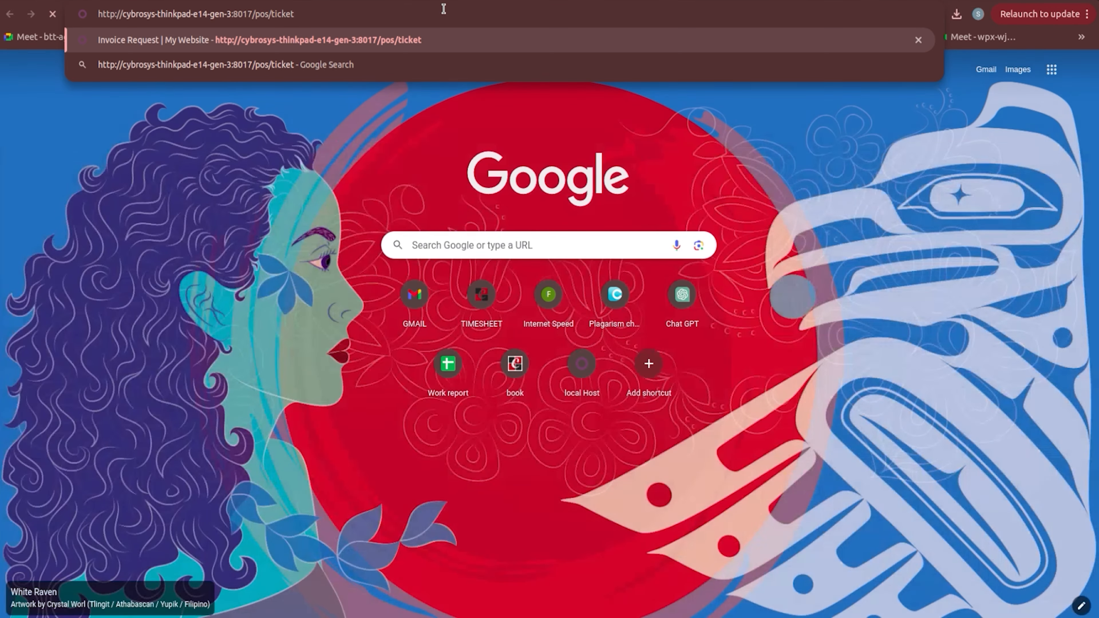
key(Return)
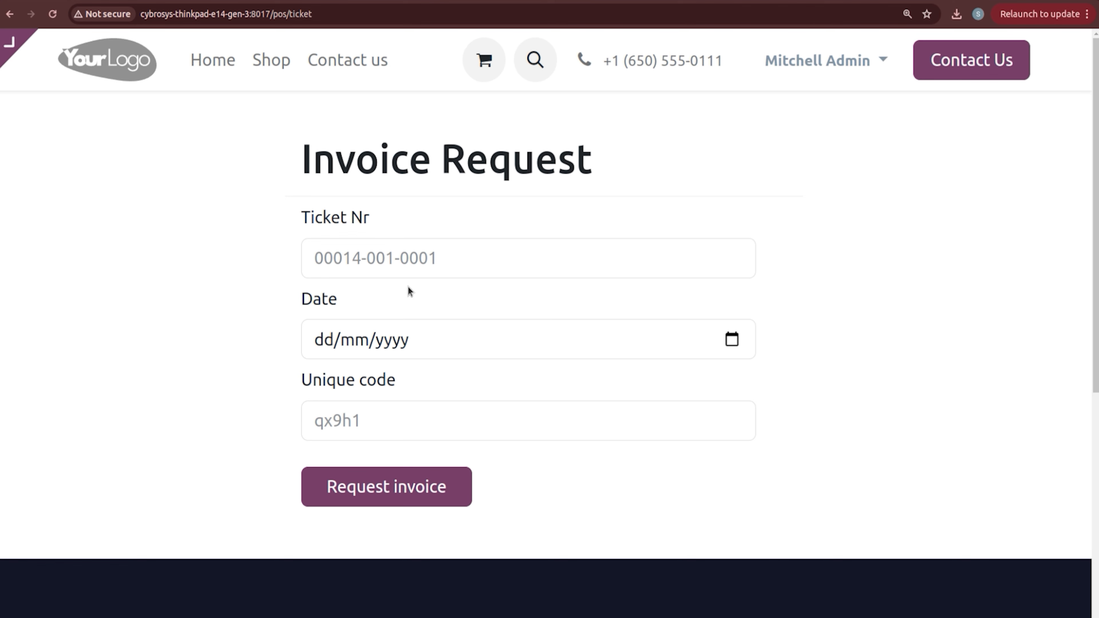
Step: Copy the unique code 7r5ee from the receipt PDF into the form's unique code field
click(473, 248)
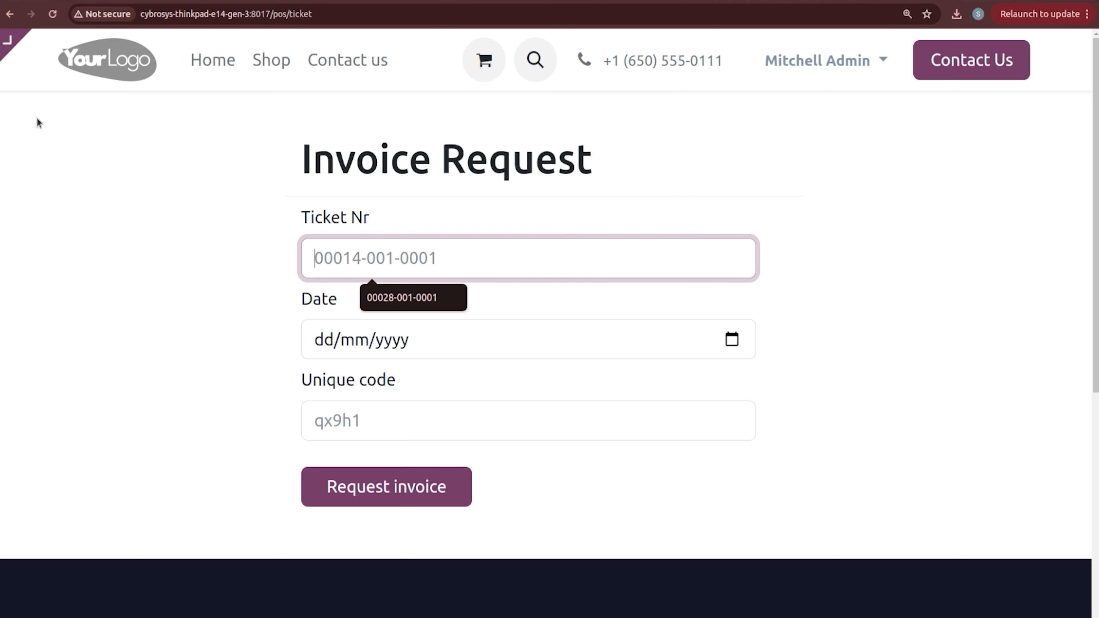
click(1, 124)
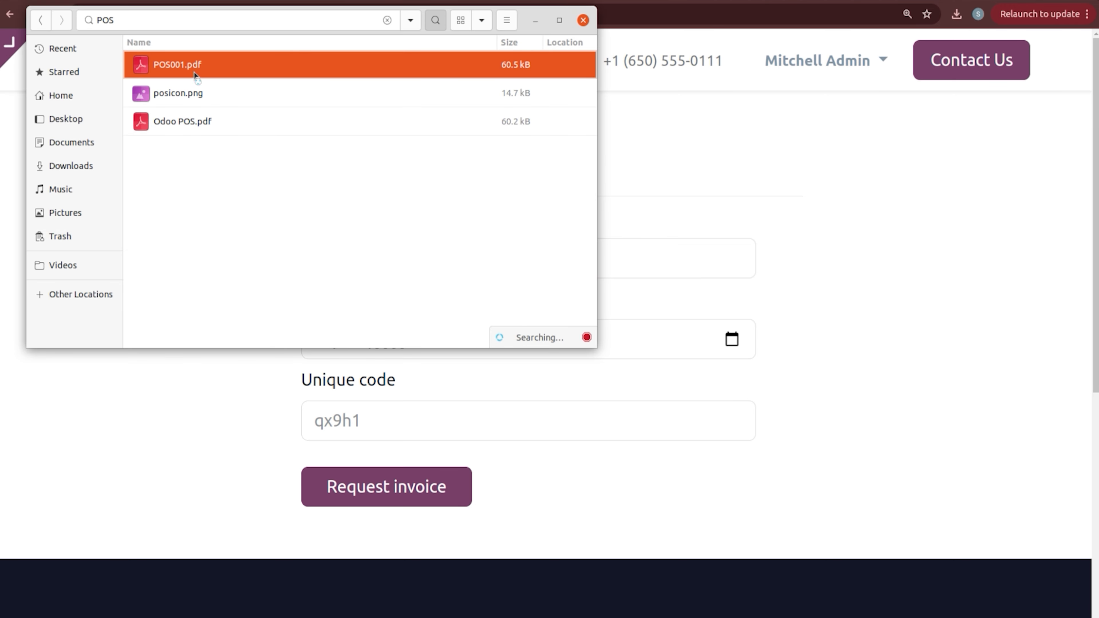
click(13, 375)
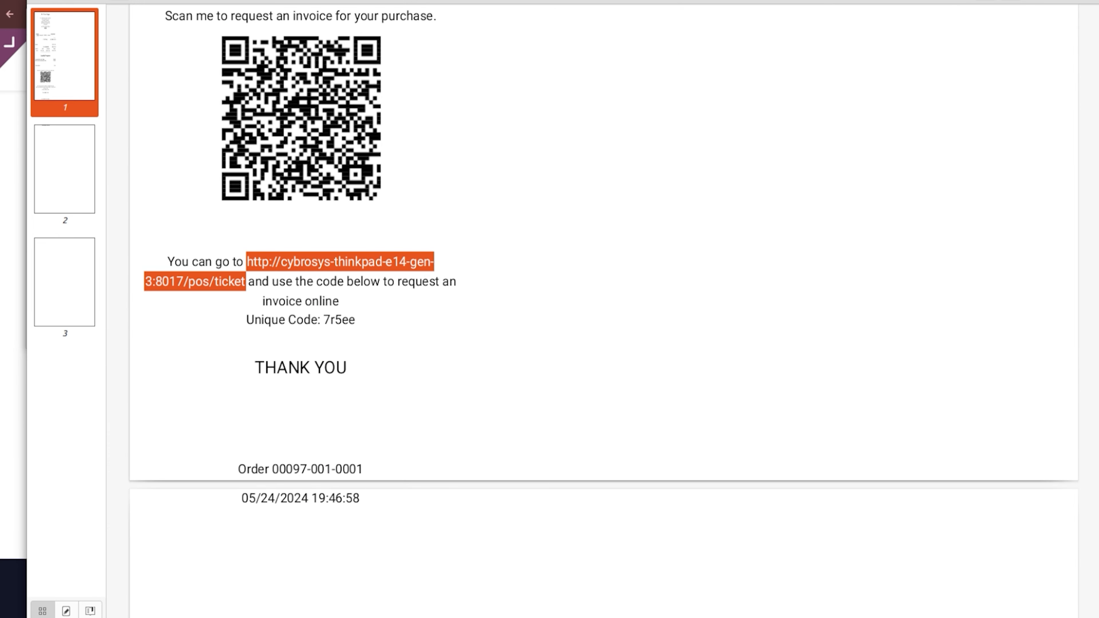
click(287, 419)
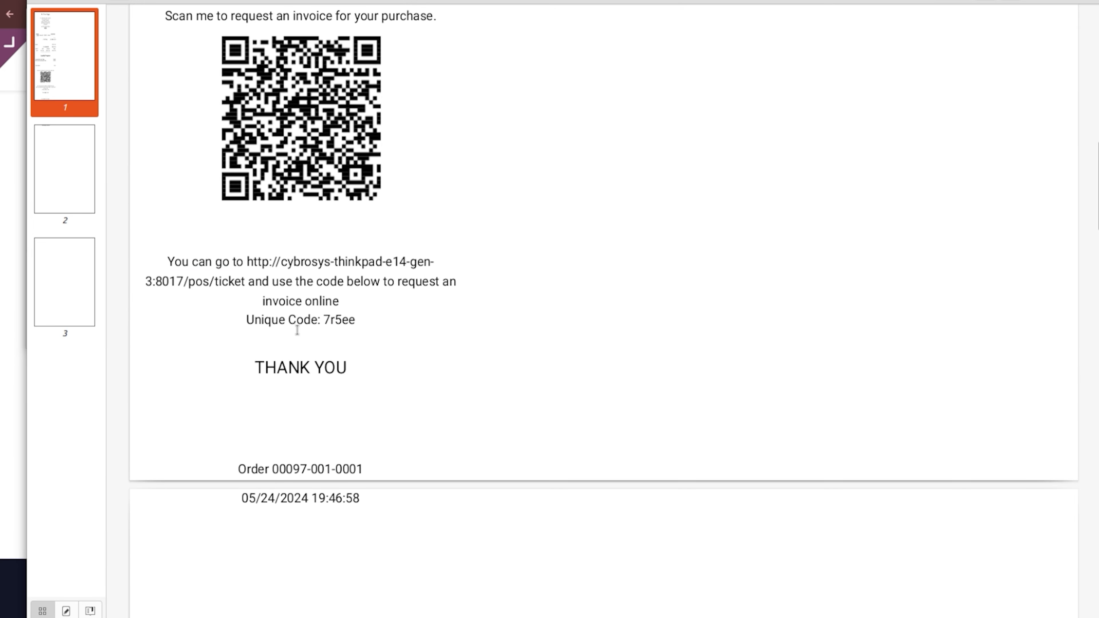
drag(325, 319, 383, 325)
key(ctrl+c)
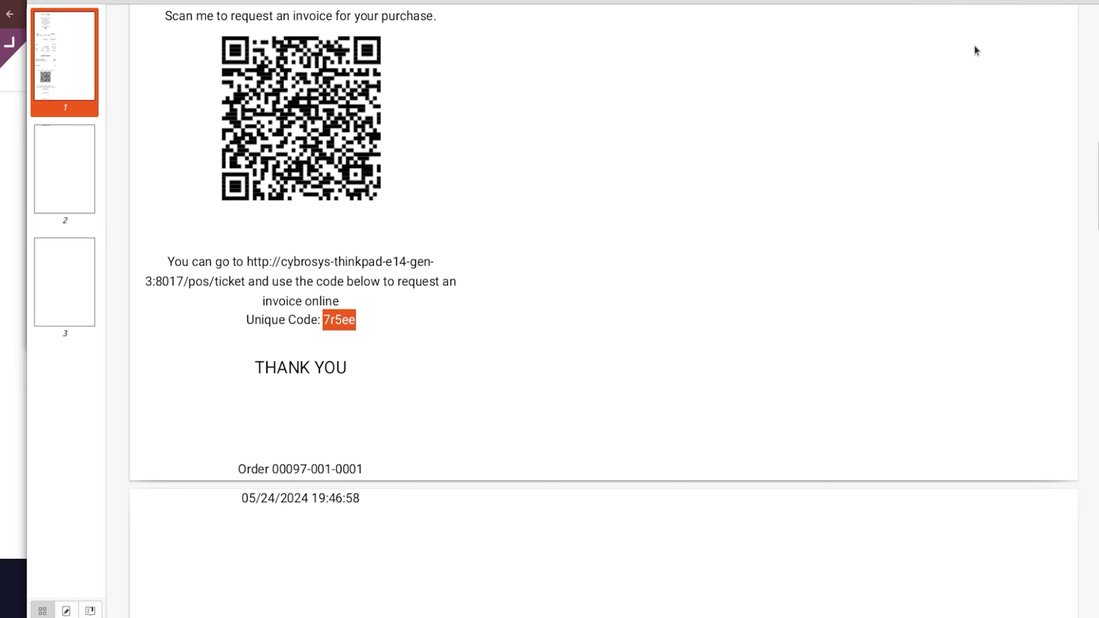
click(1087, 1)
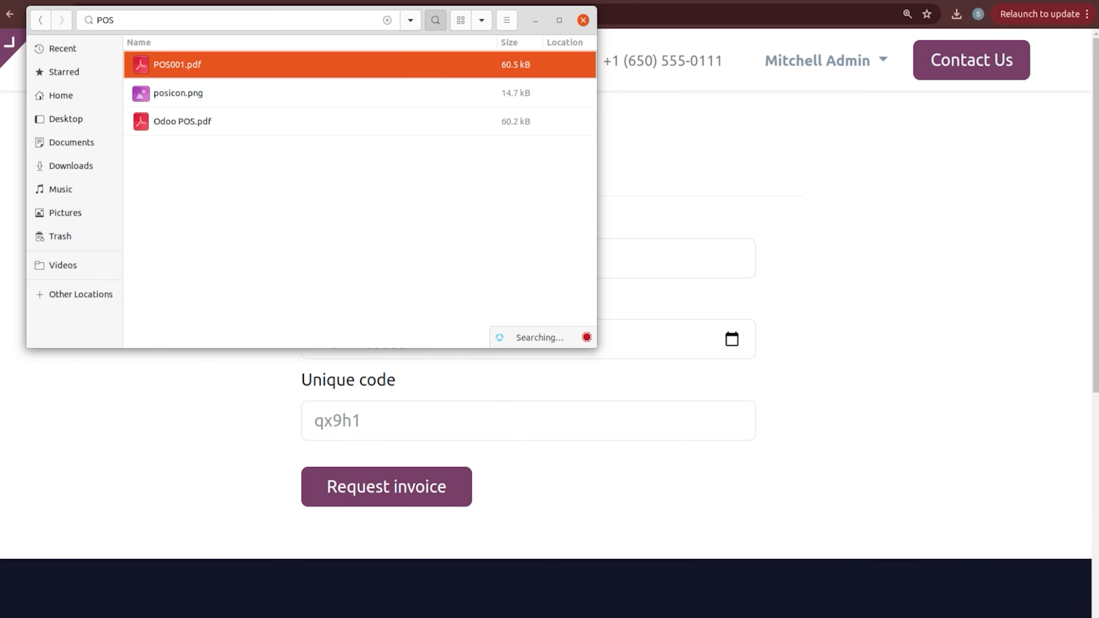
click(583, 20)
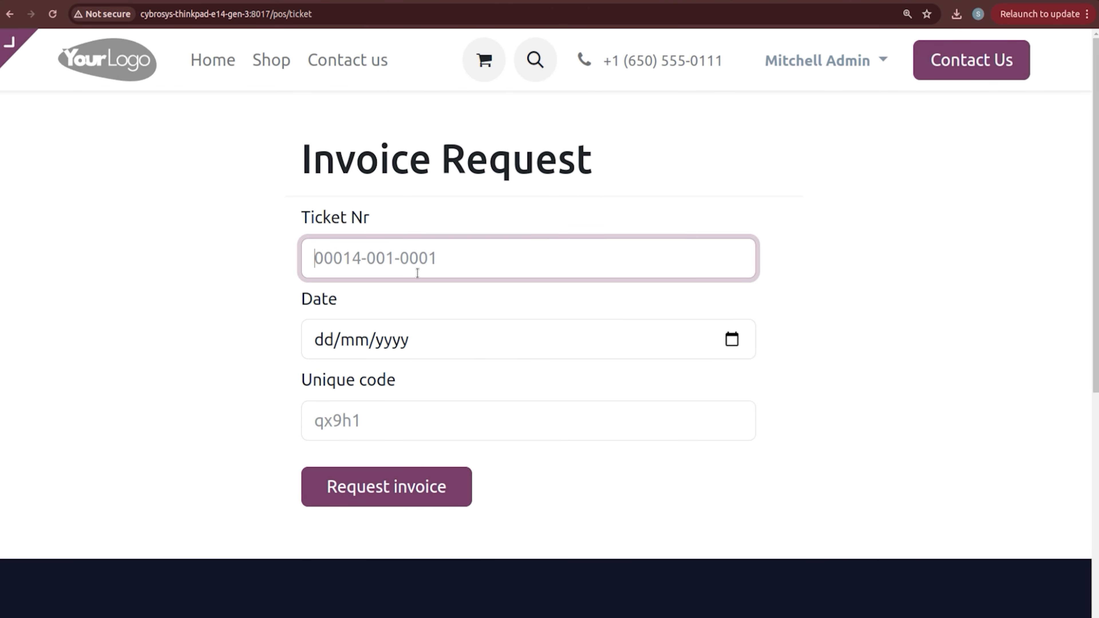
click(384, 420)
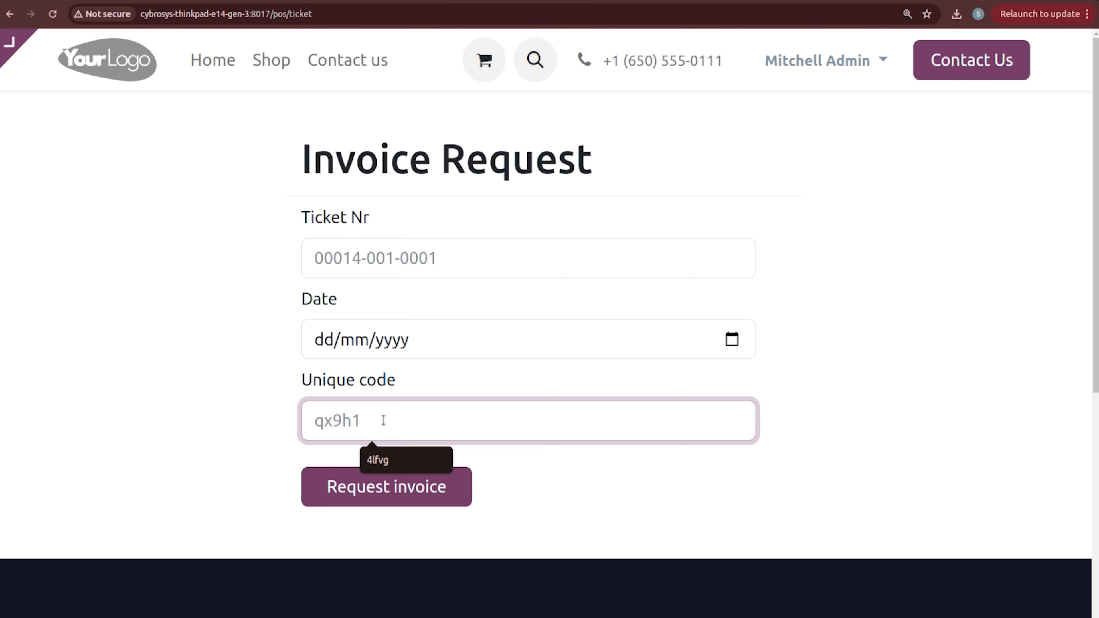
key(ctrl+v)
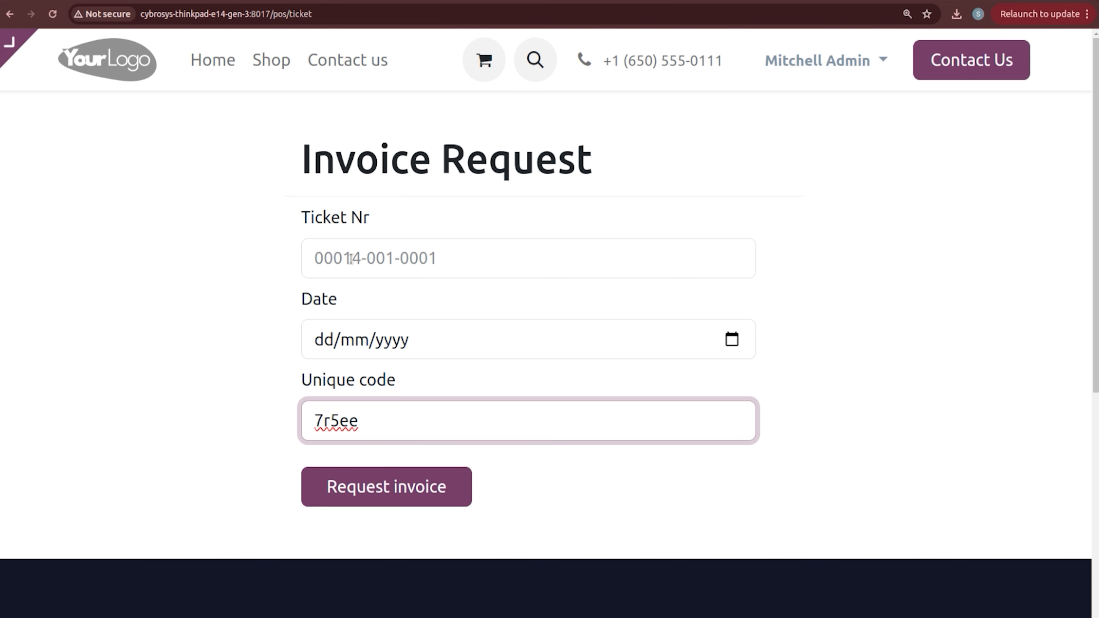
Step: Set the purchase date to 24 May 2024 using the calendar
click(342, 342)
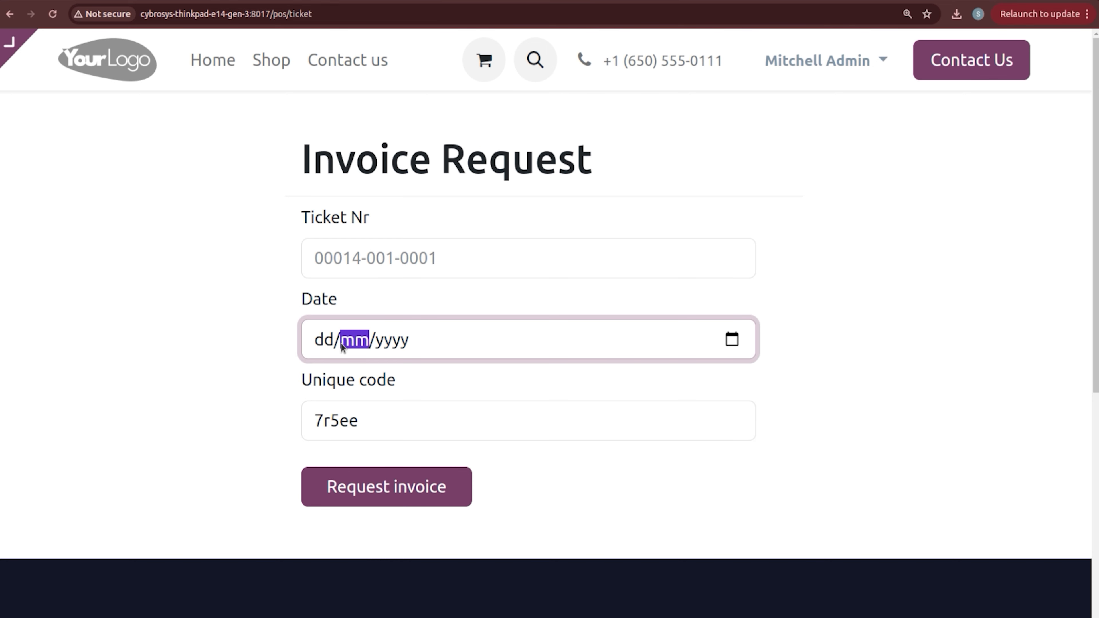
click(731, 340)
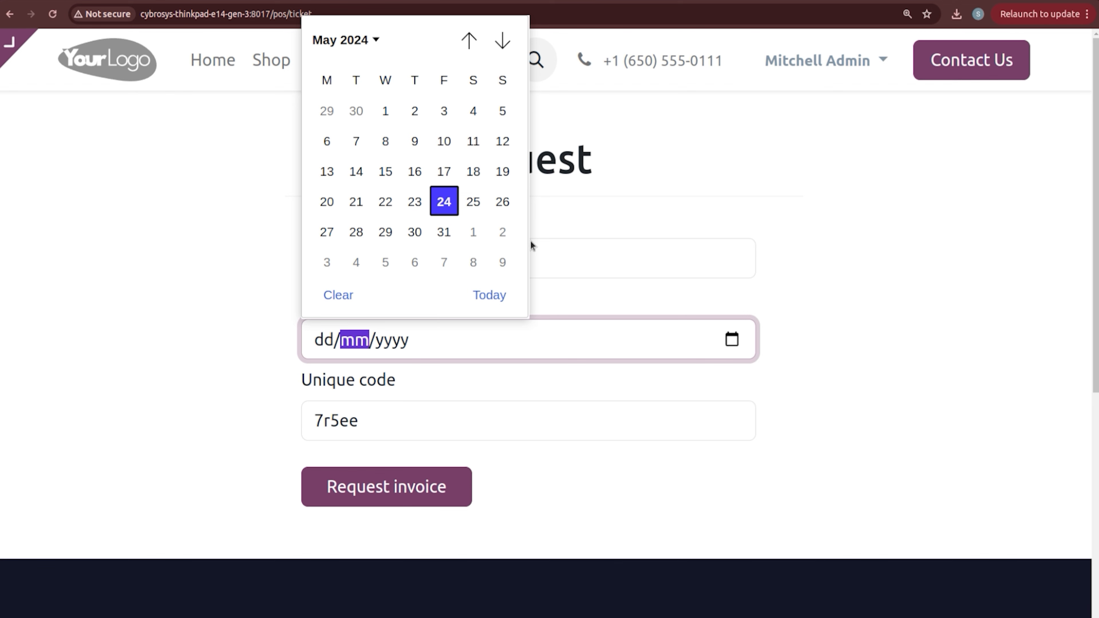
click(450, 206)
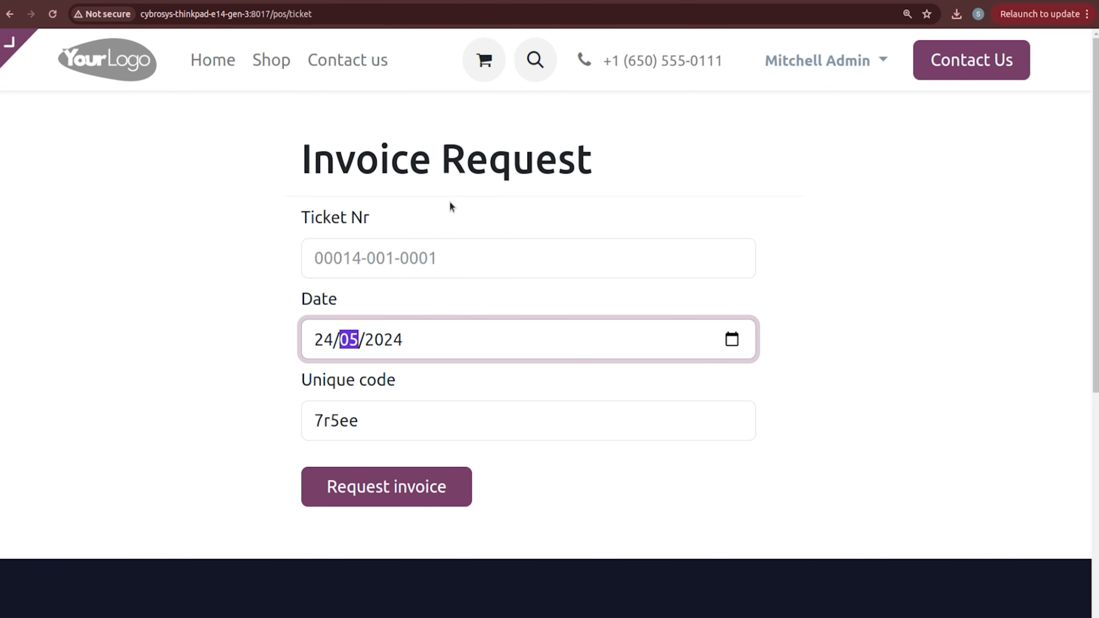
Step: Copy the order number from the receipt PDF and paste it into Ticket Nr
click(319, 268)
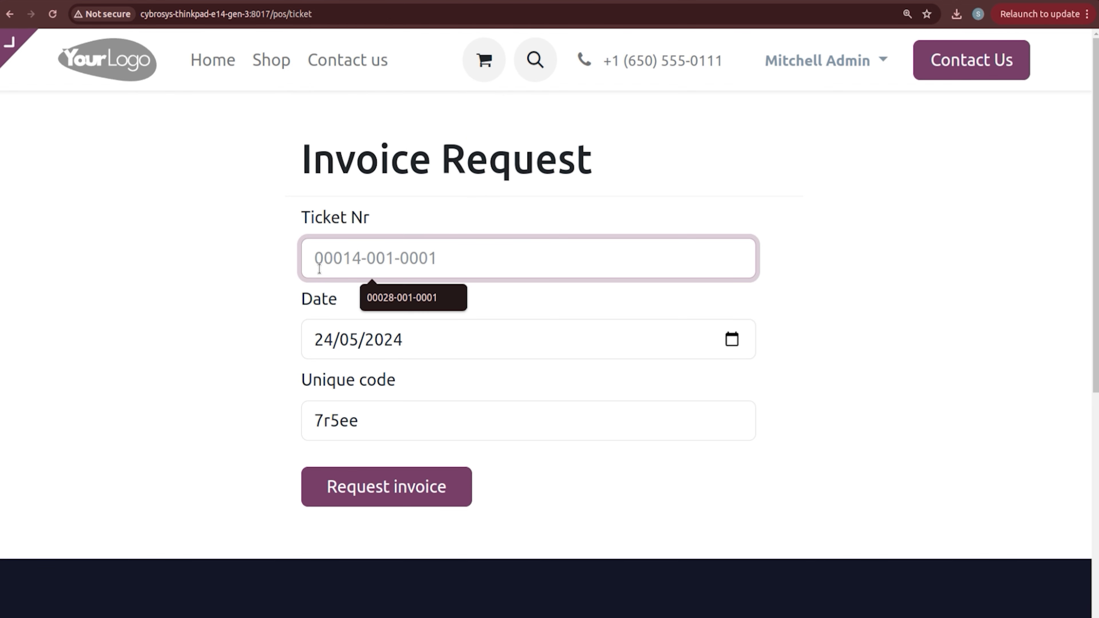
click(2, 375)
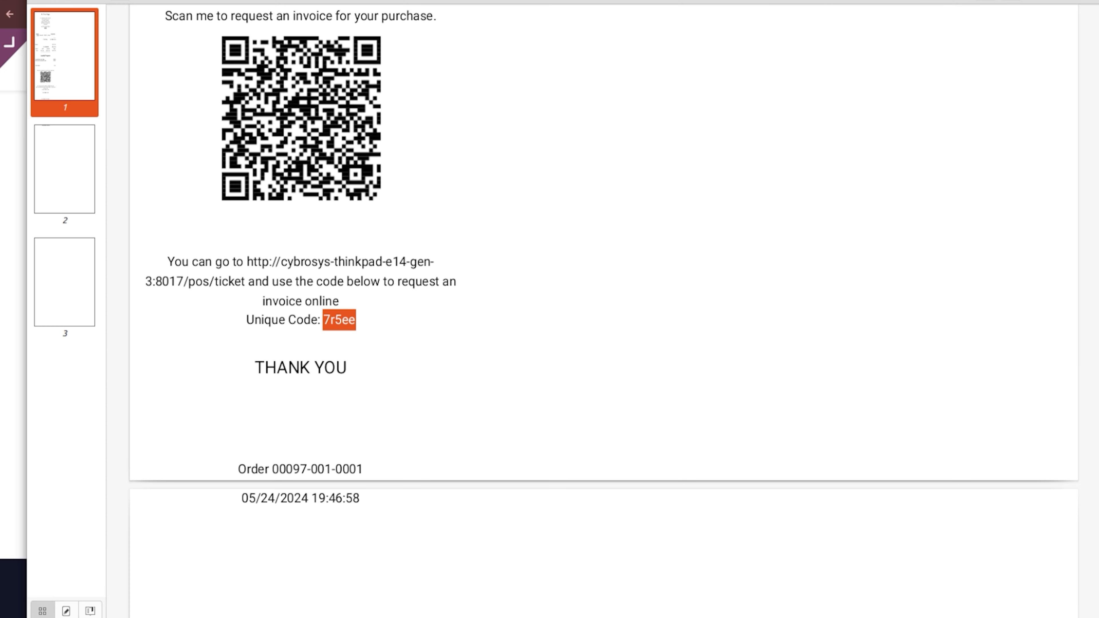
click(113, 361)
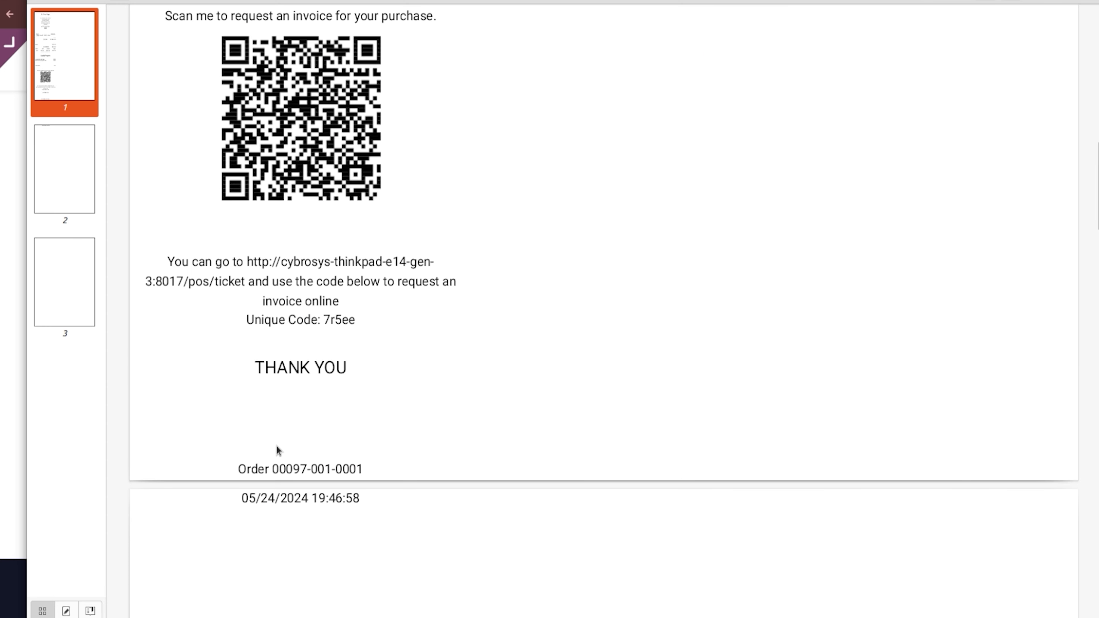
drag(271, 469, 397, 462)
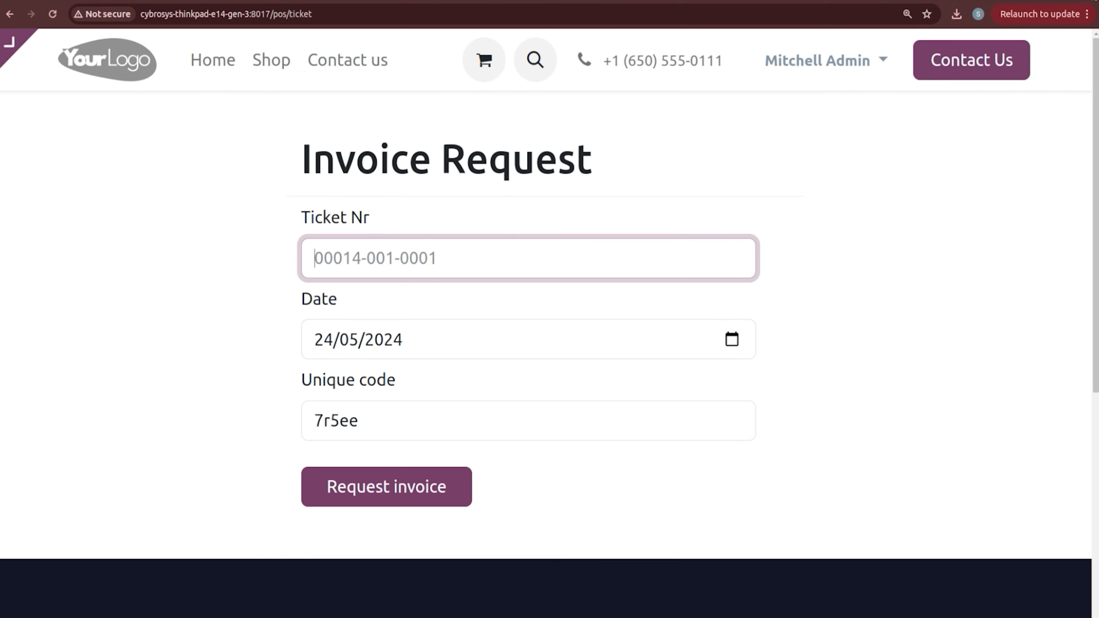
key(ctrl+v)
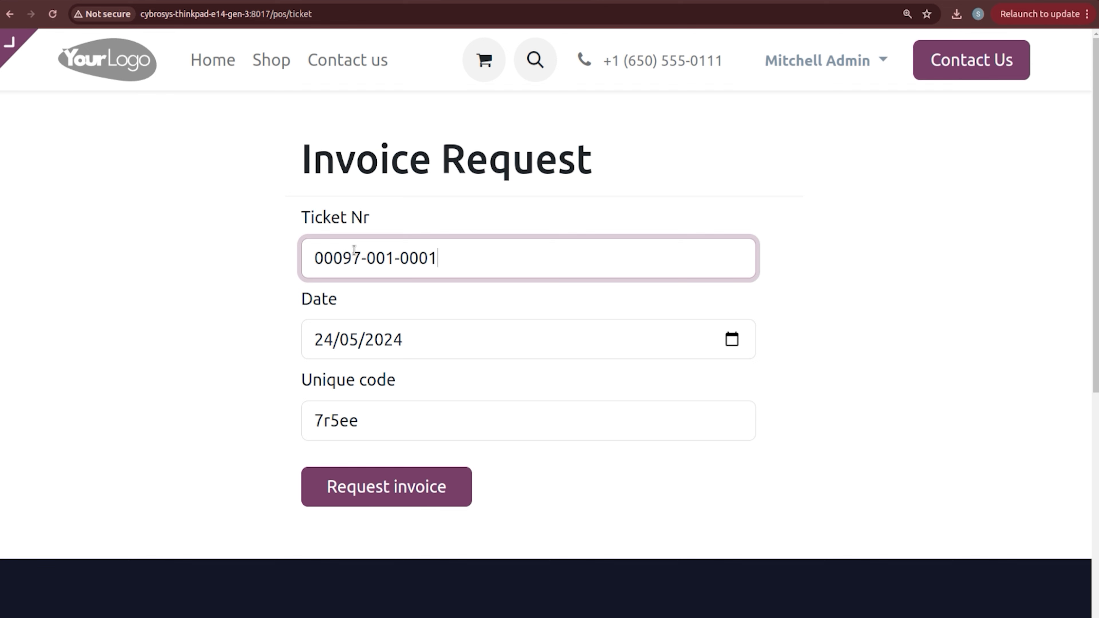
click(381, 493)
Step: Request the invoice and scroll through INV/2024/00027, shown as Paid for $230.00
click(380, 494)
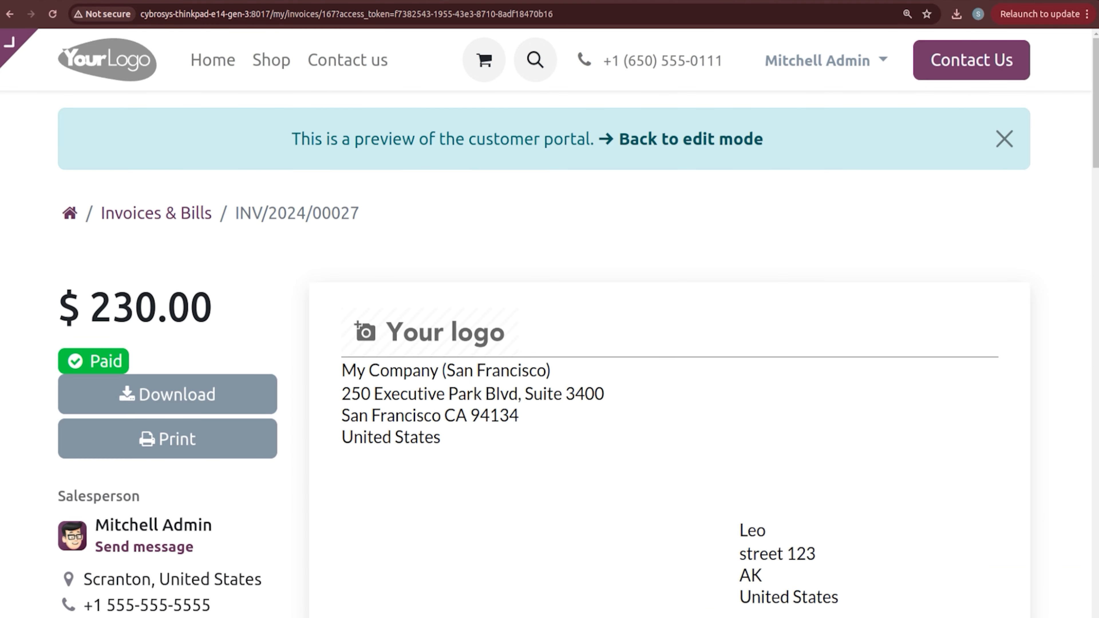
scroll(550, 321, down, 5)
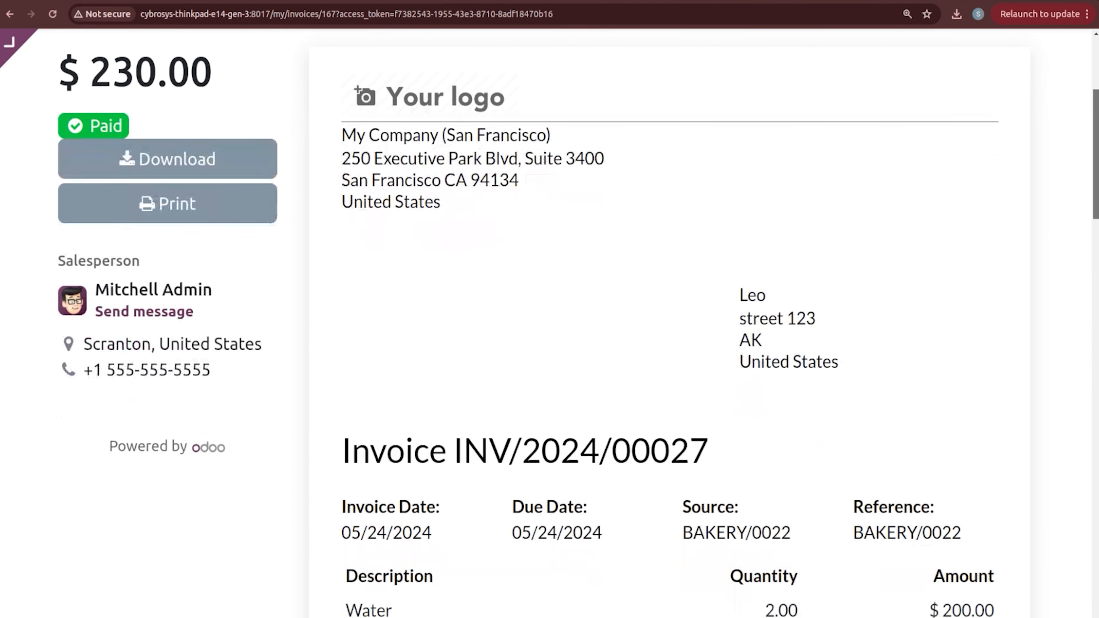
scroll(670, 329, down, 12)
scroll(670, 329, up, 5)
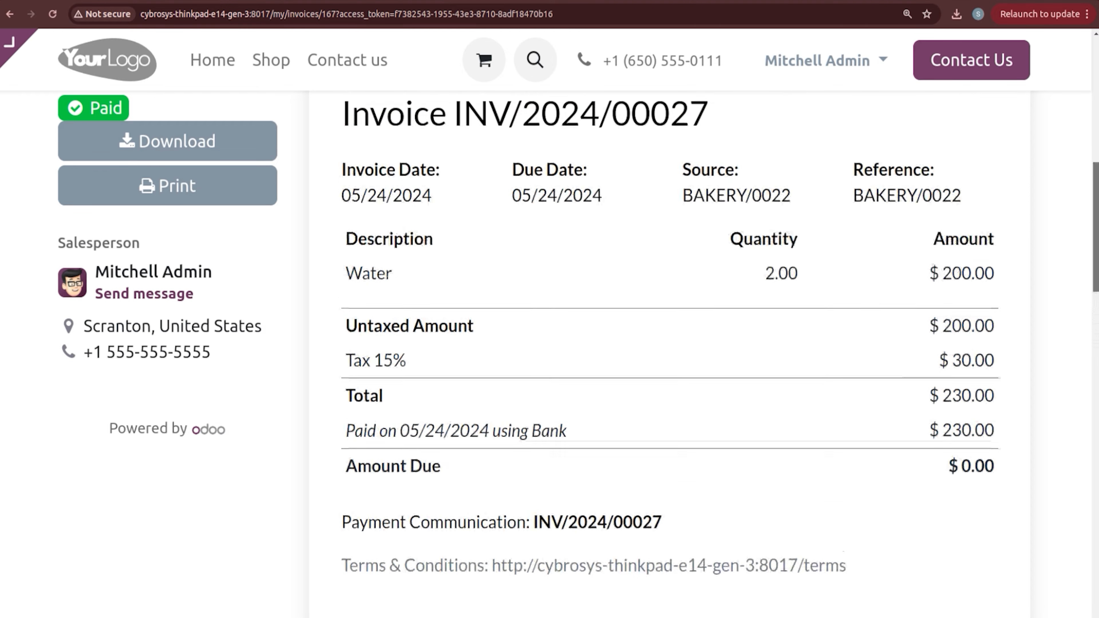
scroll(1096, 325, up, 4)
scroll(1095, 324, down, 9)
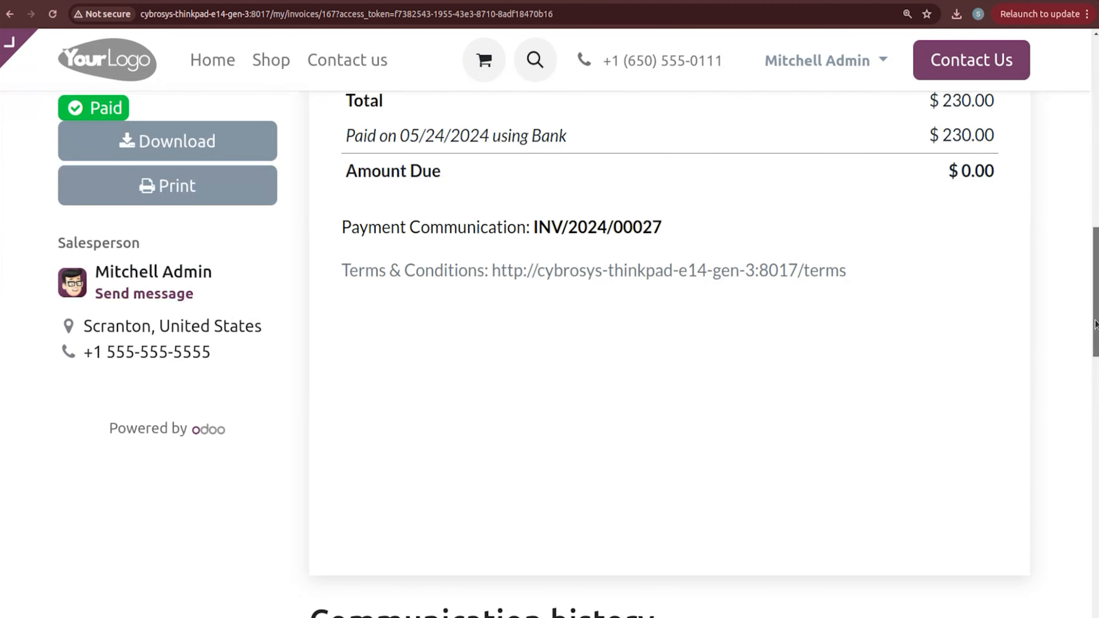
scroll(1096, 324, up, 12)
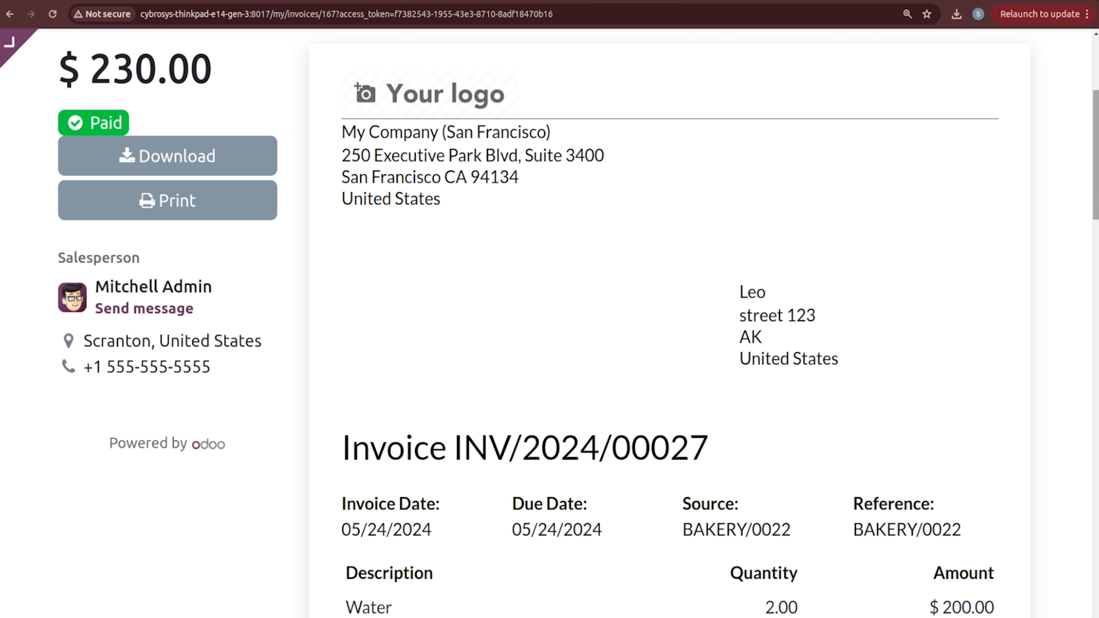
scroll(631, 46, up, 5)
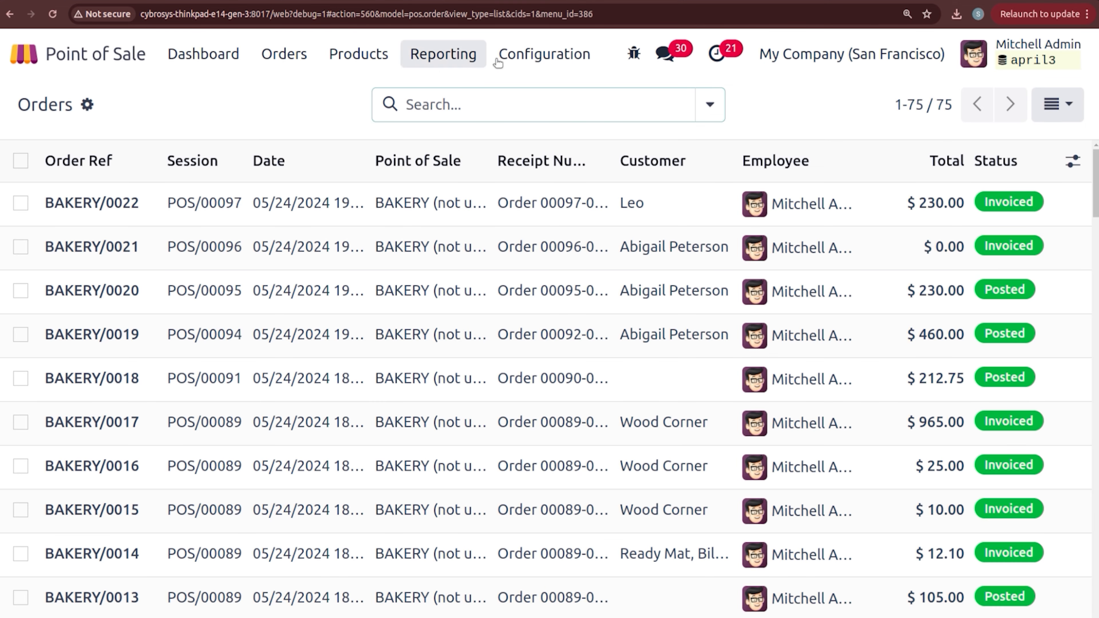
Step: Go to Configuration > Settings and scroll down to the Inventory section
click(532, 65)
click(537, 95)
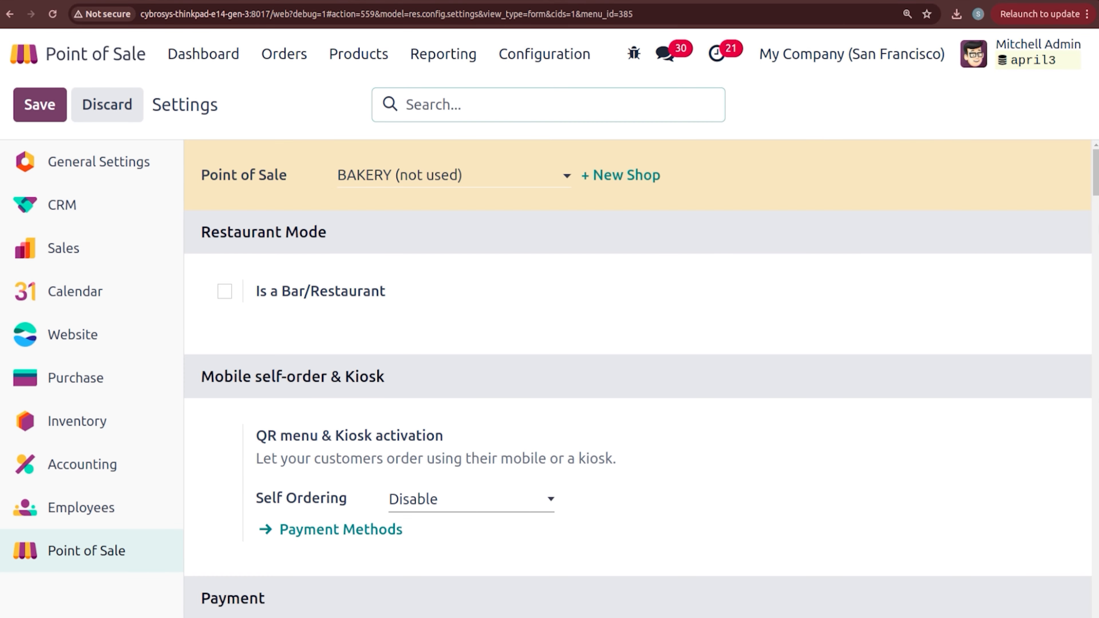
scroll(640, 377, down, 20)
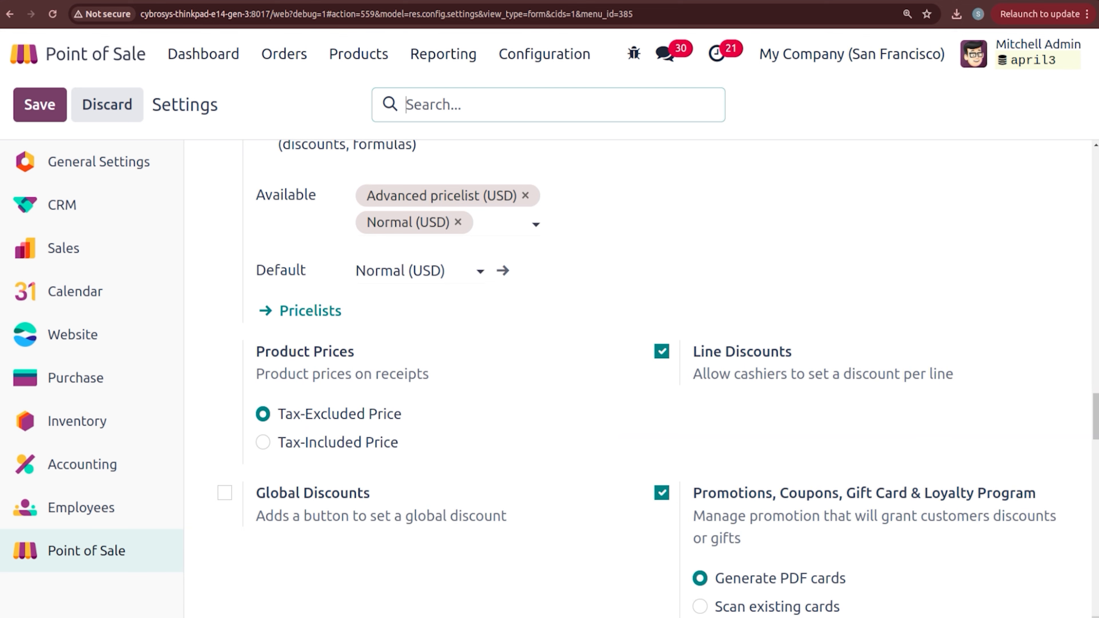
scroll(640, 376, down, 15)
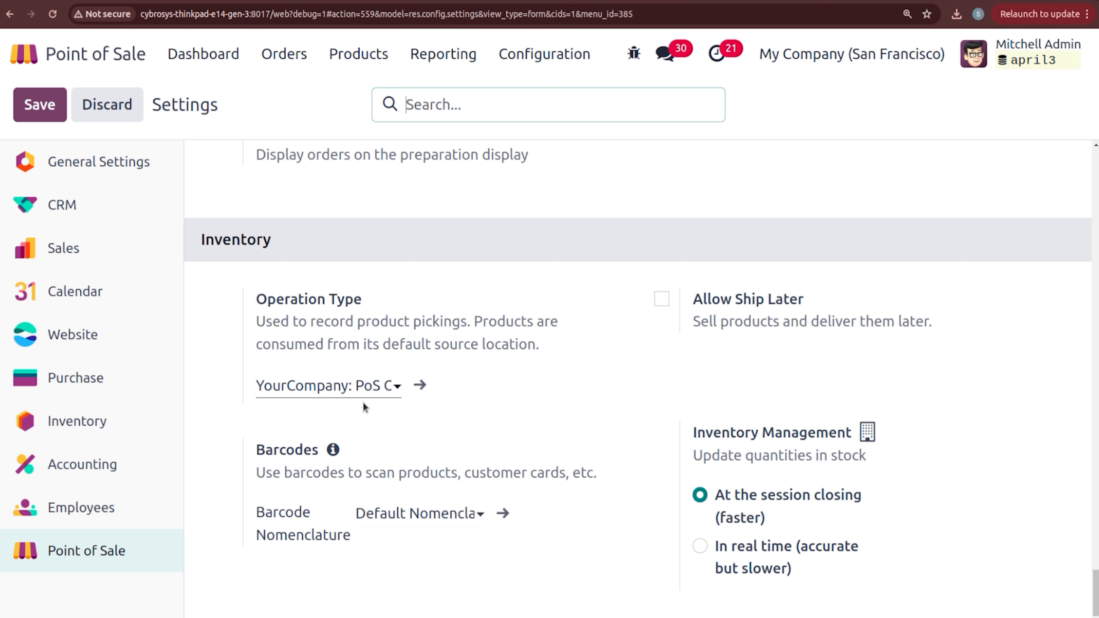
click(387, 388)
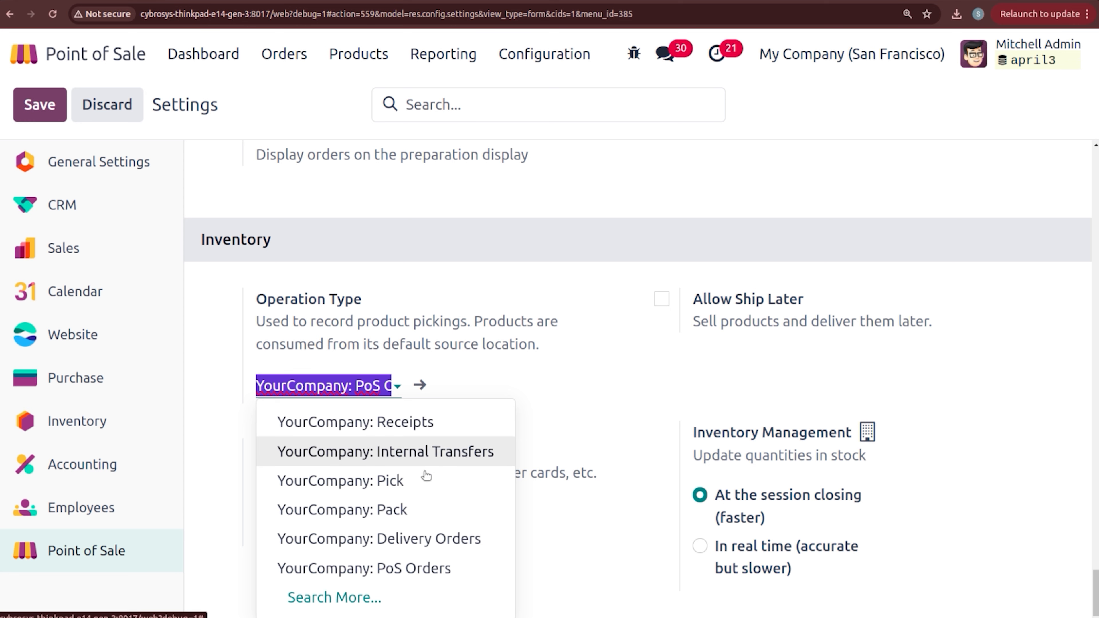
click(438, 570)
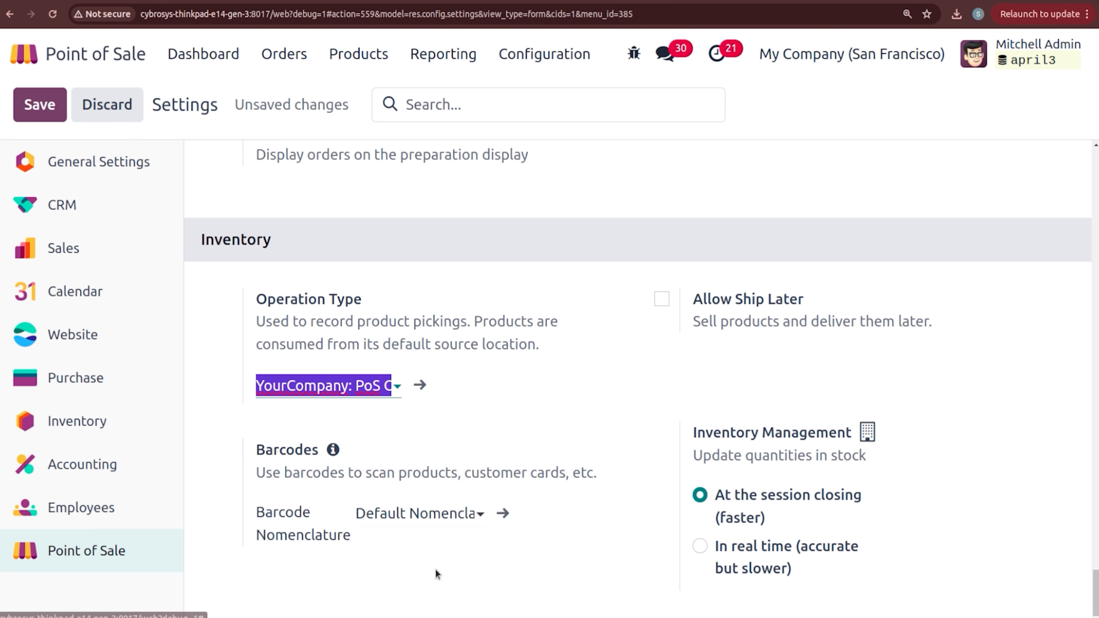
click(499, 409)
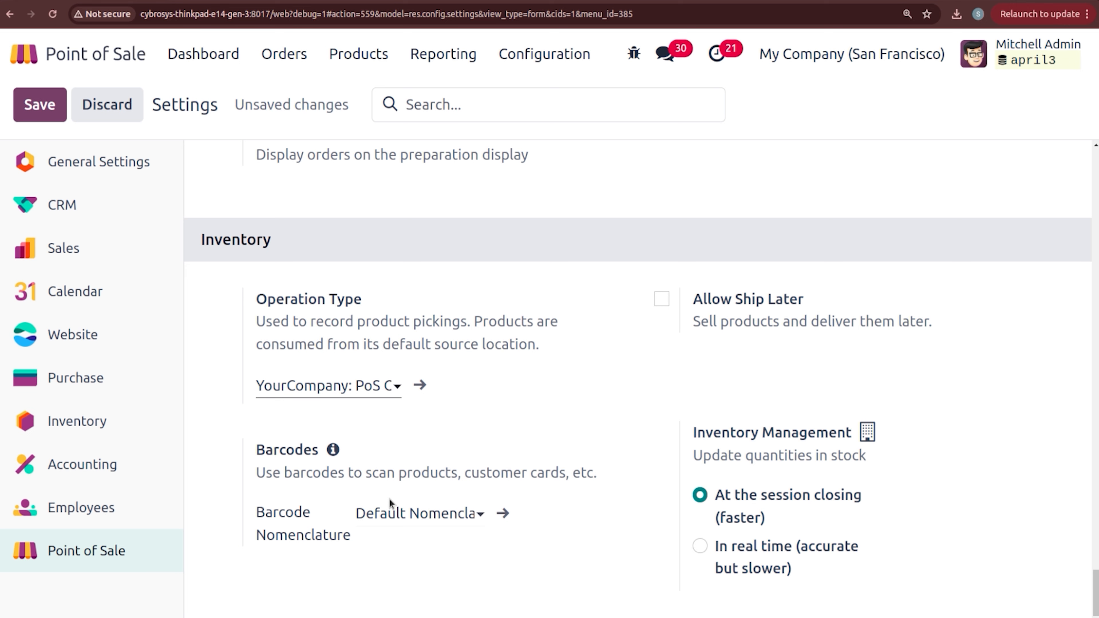
Step: Enable Allow Ship Later, showing warehouse YourCompany and shipping policy As soon as possible
click(662, 300)
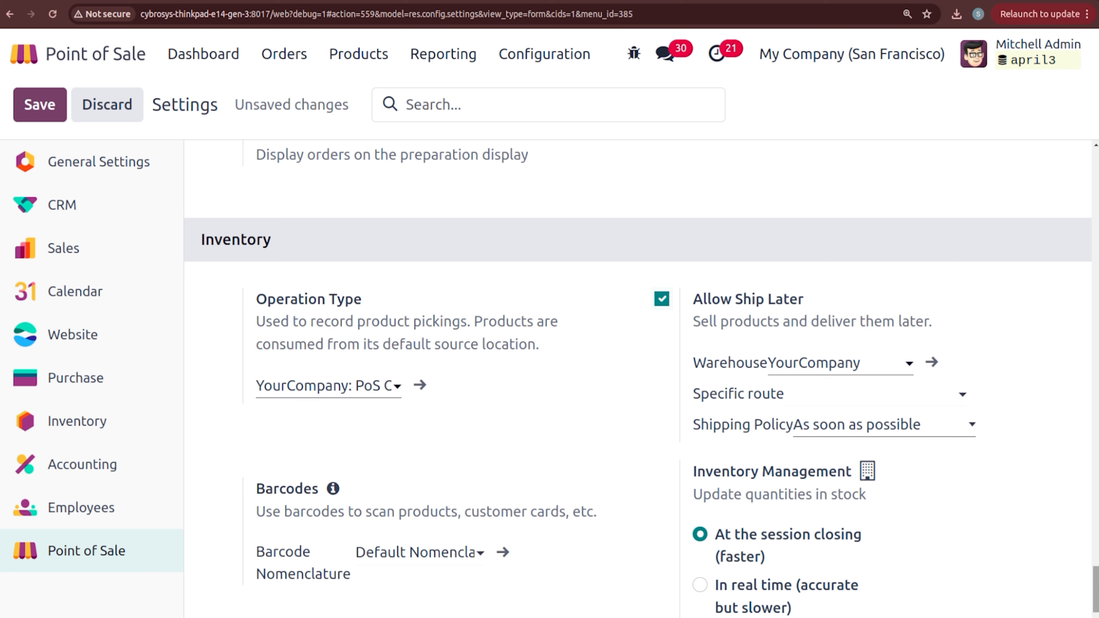
scroll(1096, 591, down, 1)
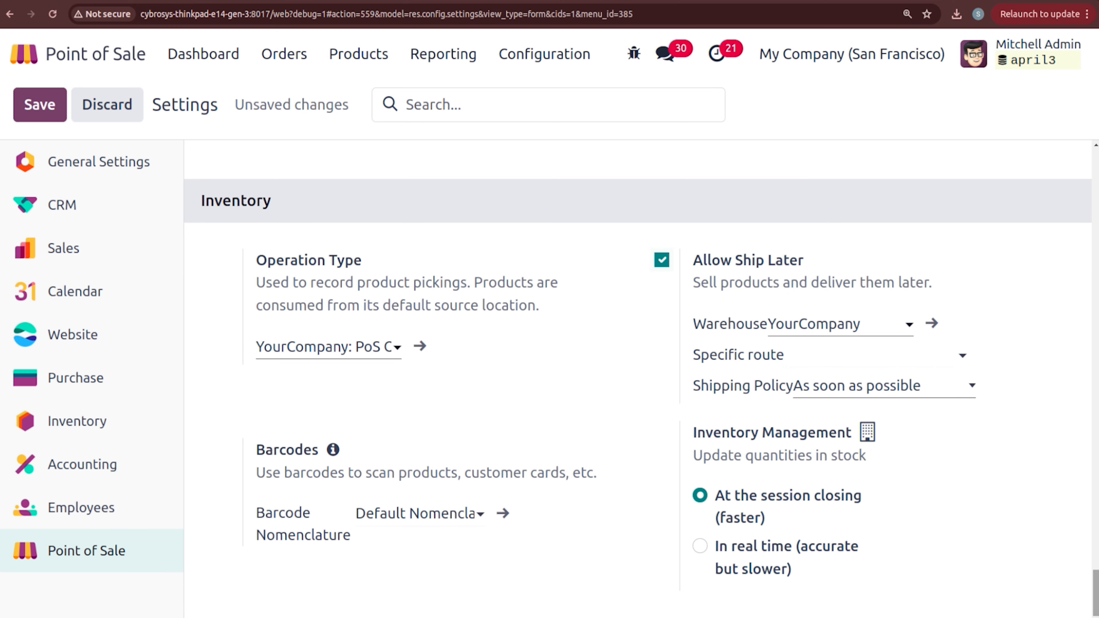
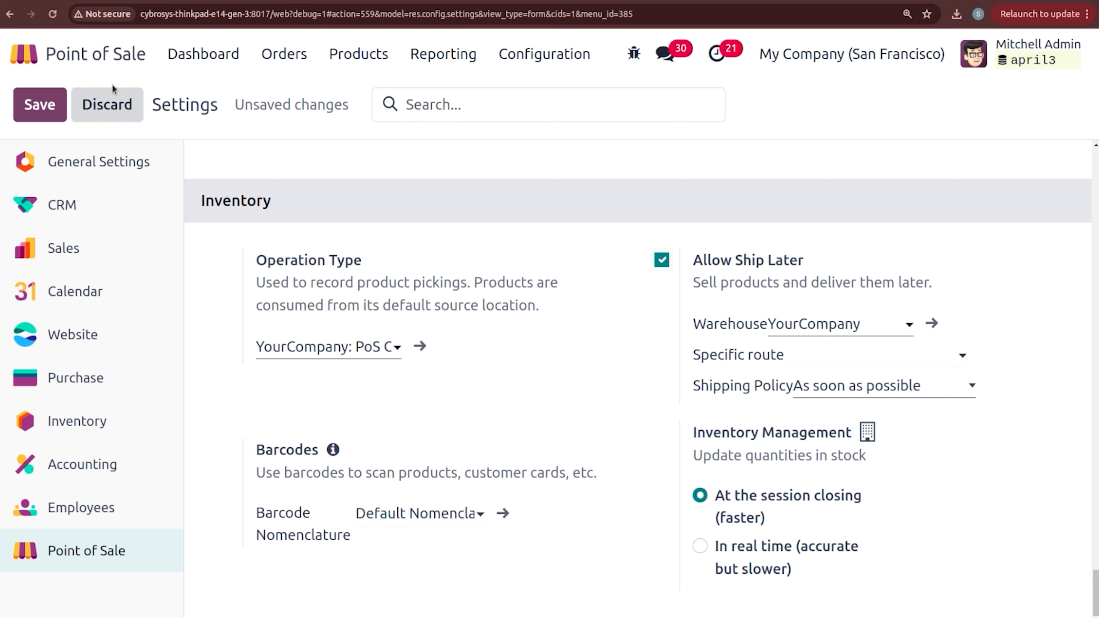
Step: Save the Allow Ship Later setting and go back to the dashboard of four shops
click(54, 104)
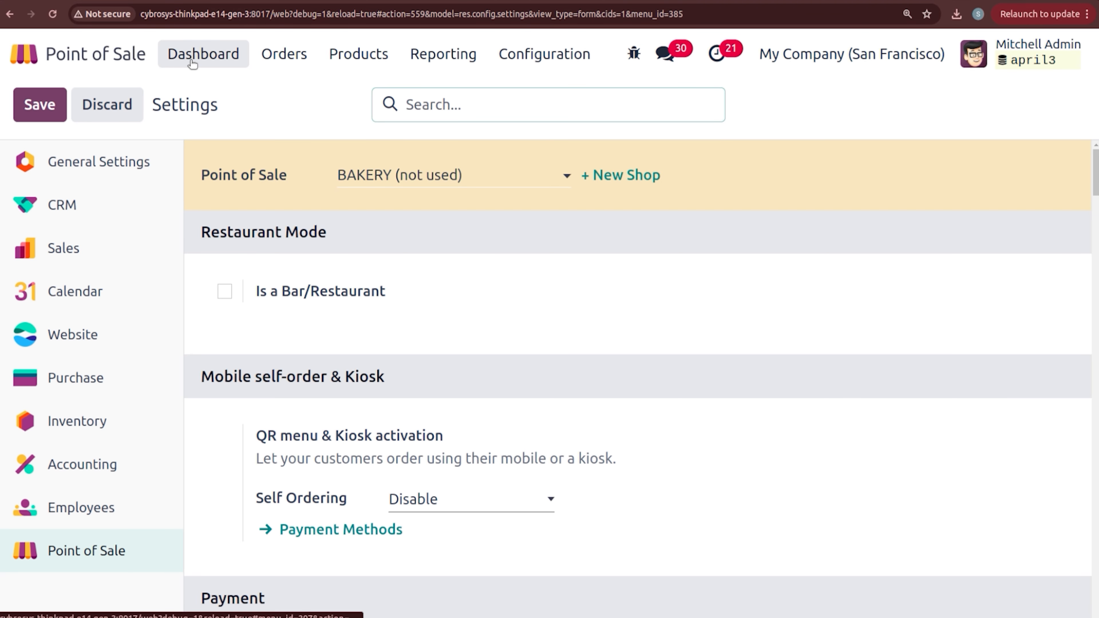
click(192, 63)
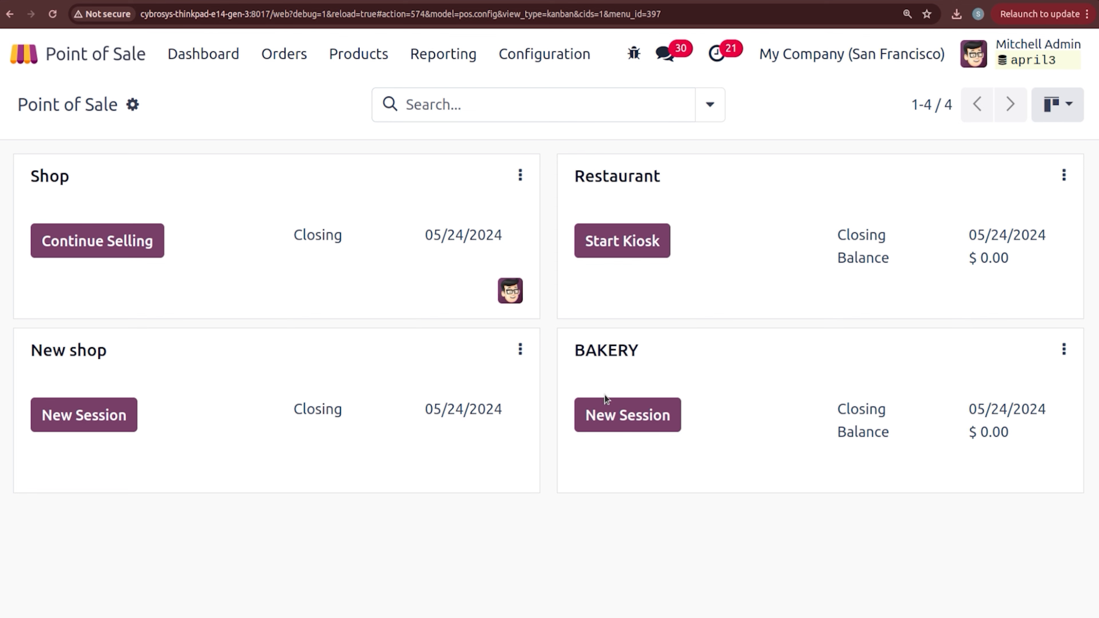
Step: Open a new BAKERY session as the cashier with zero opening cash
click(614, 415)
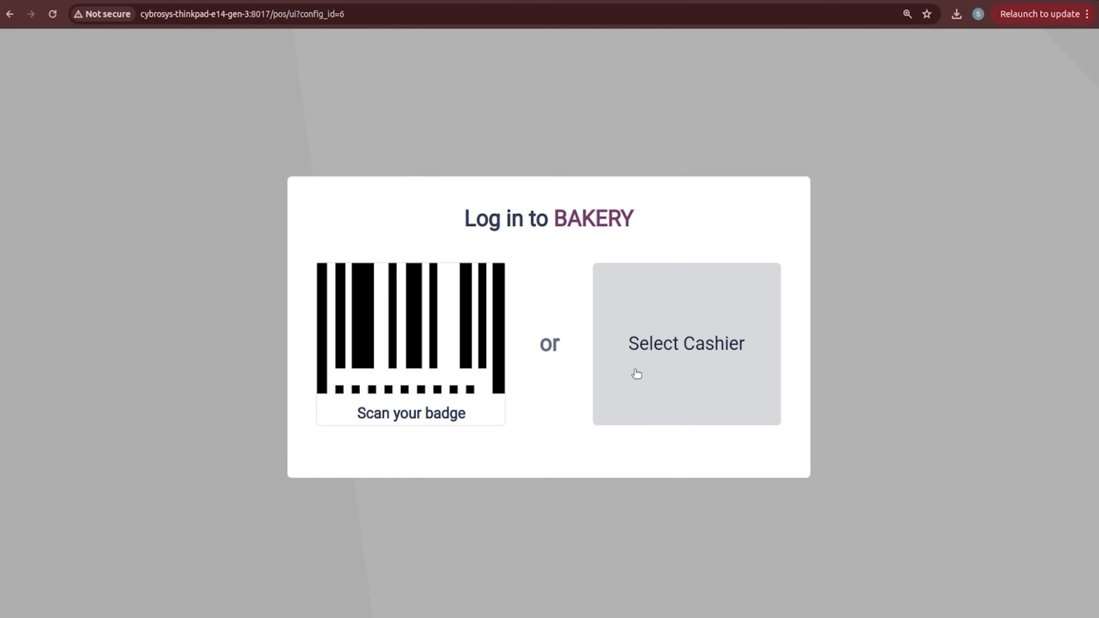
click(636, 373)
click(491, 337)
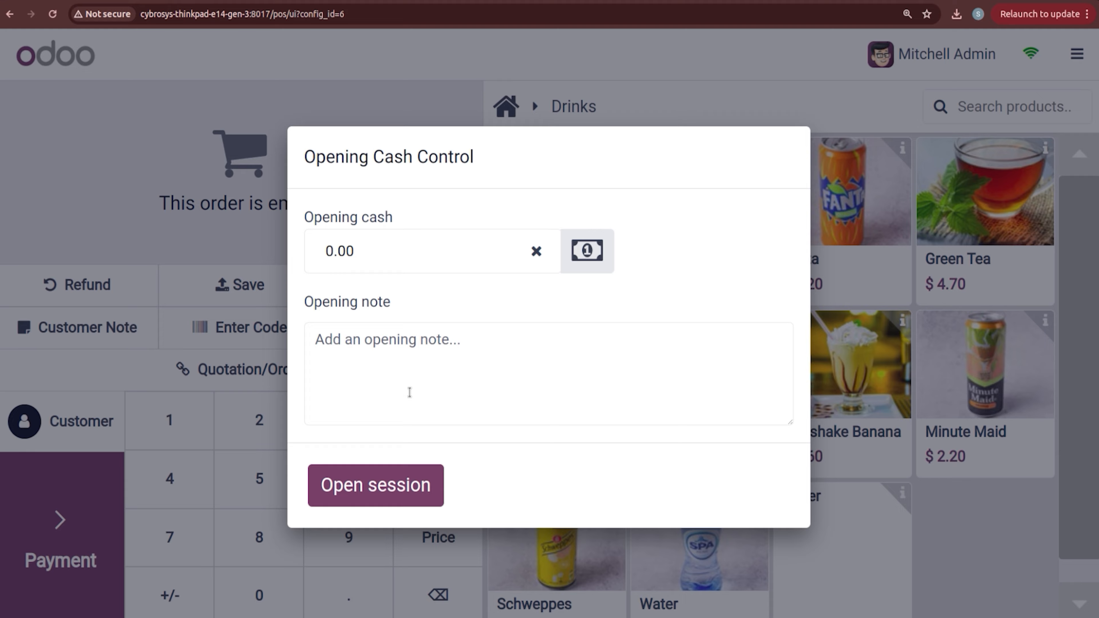
click(408, 490)
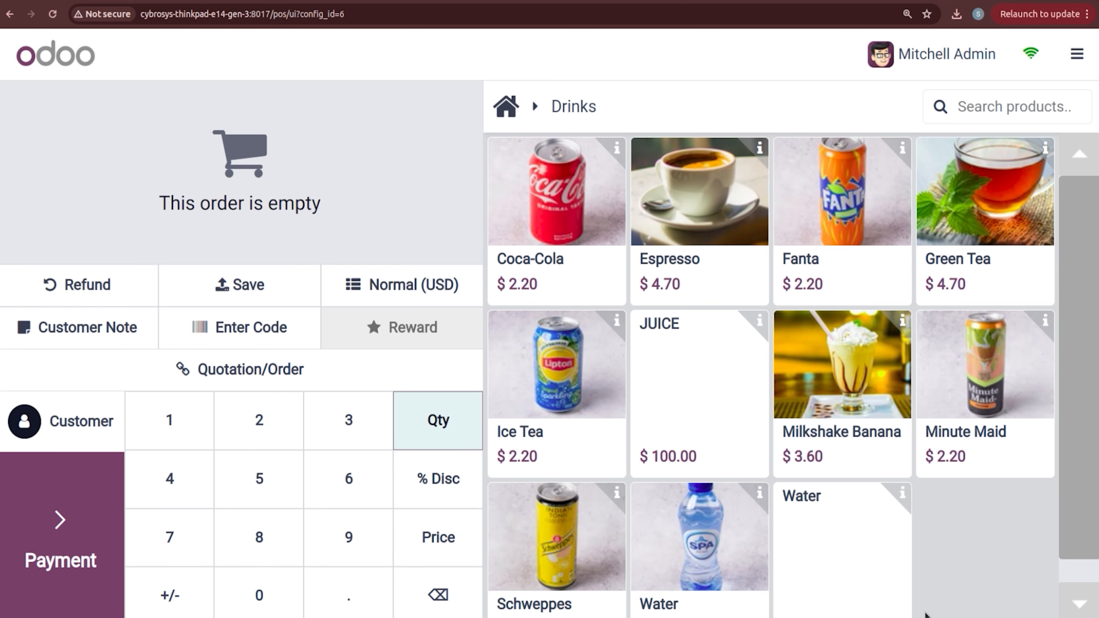
Step: Add two JUICE, set Deco Addict as the customer, and proceed to payment
click(713, 402)
click(713, 402)
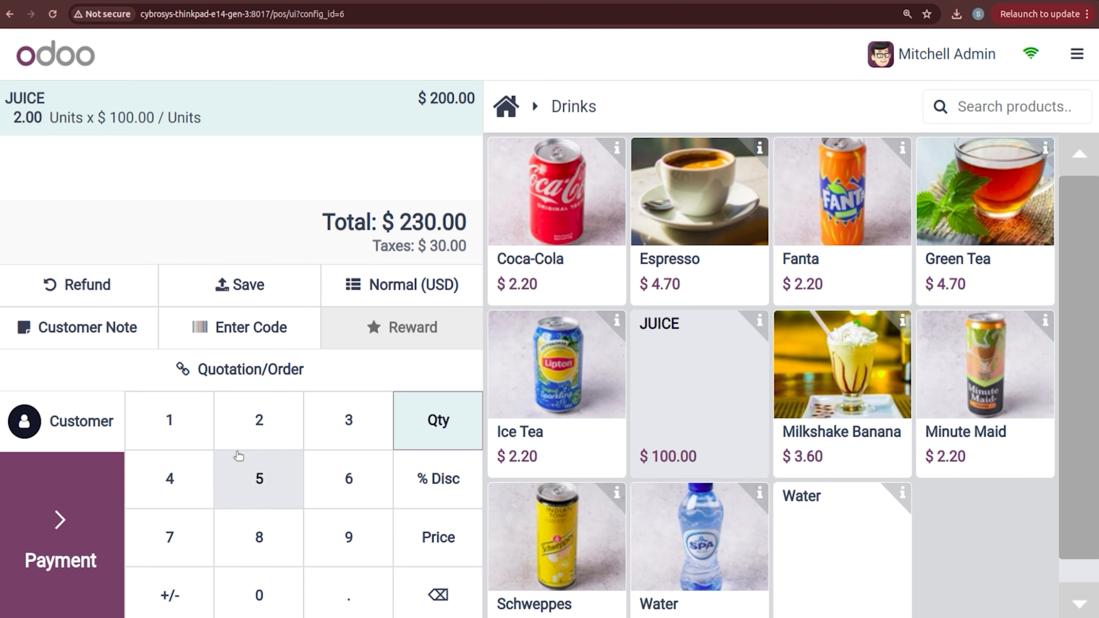
click(39, 447)
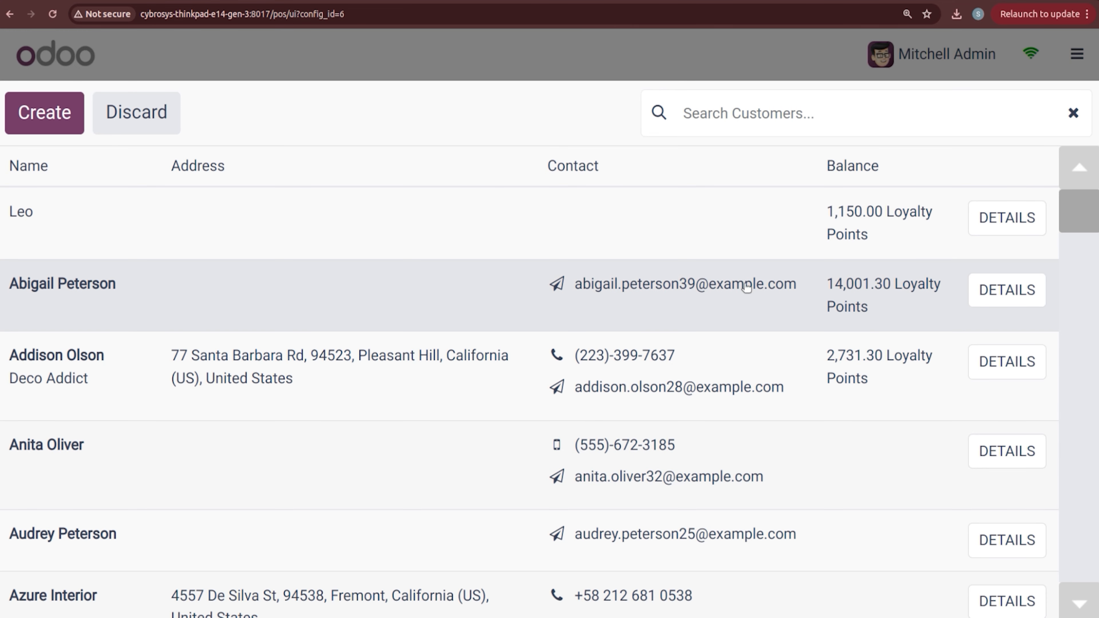
scroll(550, 381, down, 1)
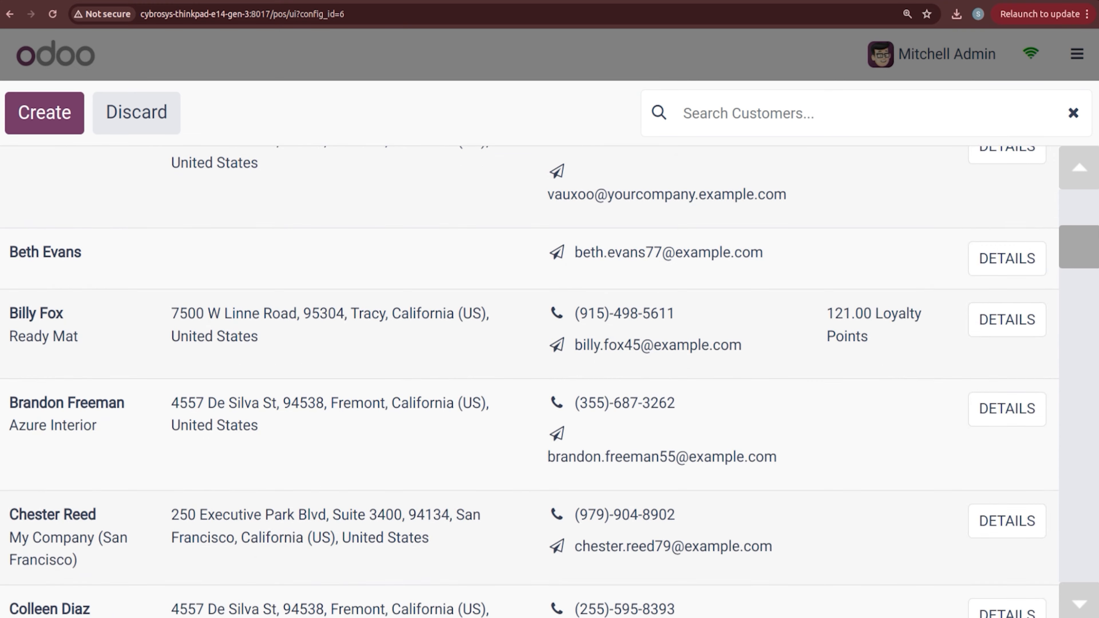
scroll(1086, 166, up, 10)
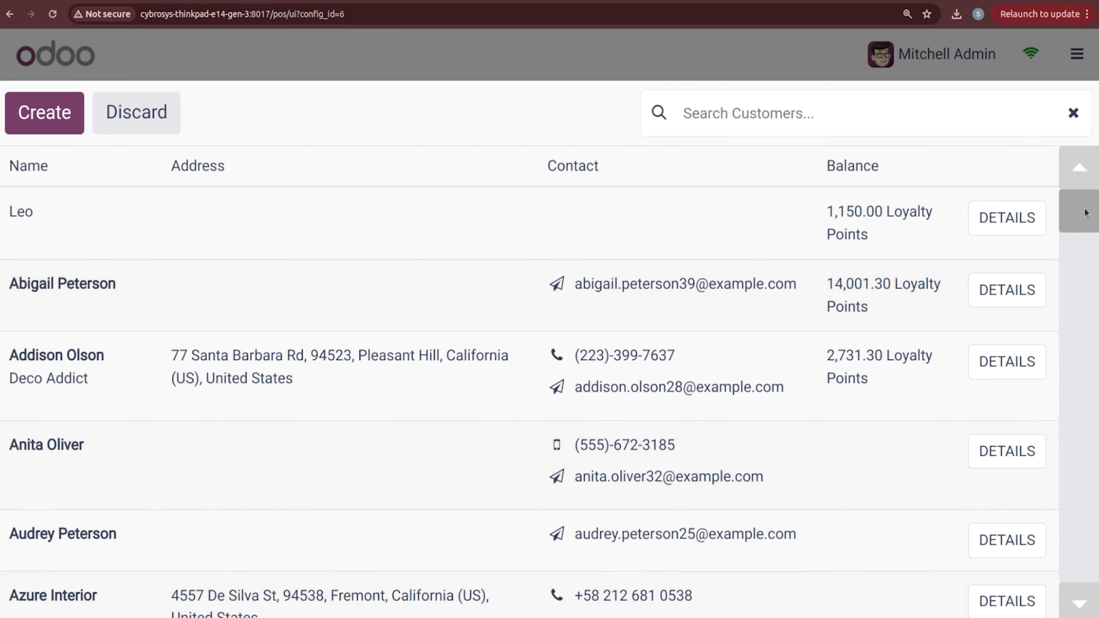
drag(1084, 212, 1095, 277)
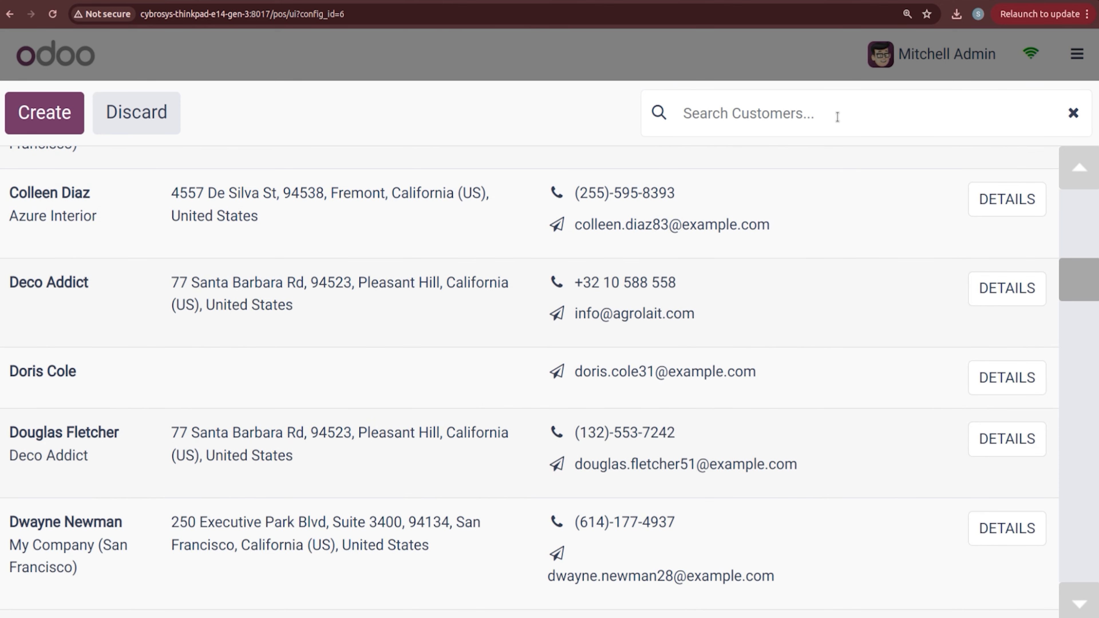
text(deco)
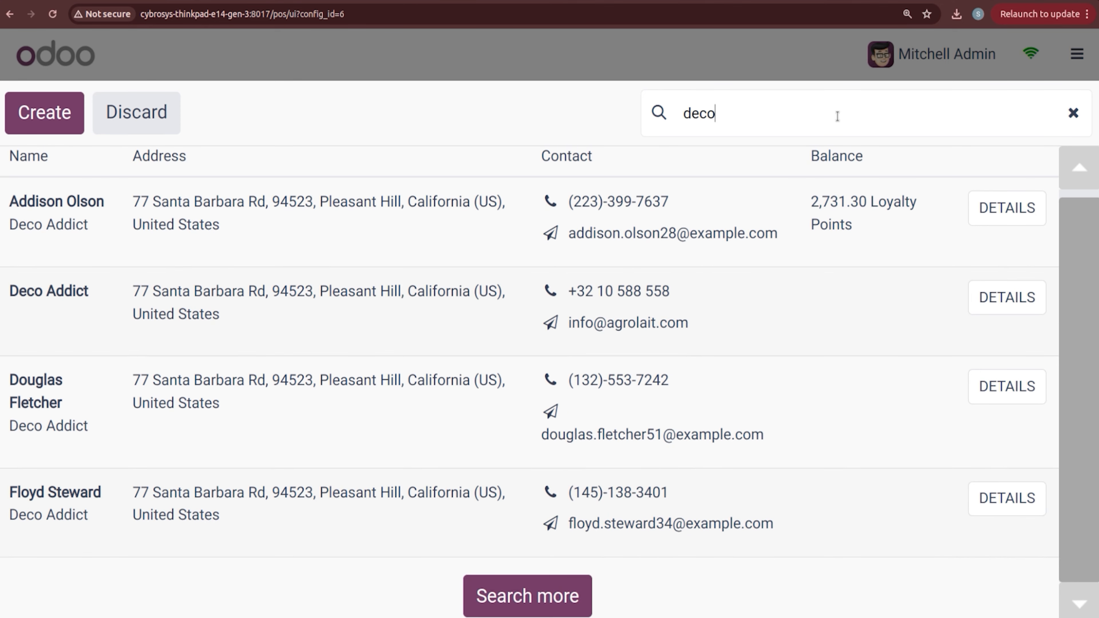
click(206, 290)
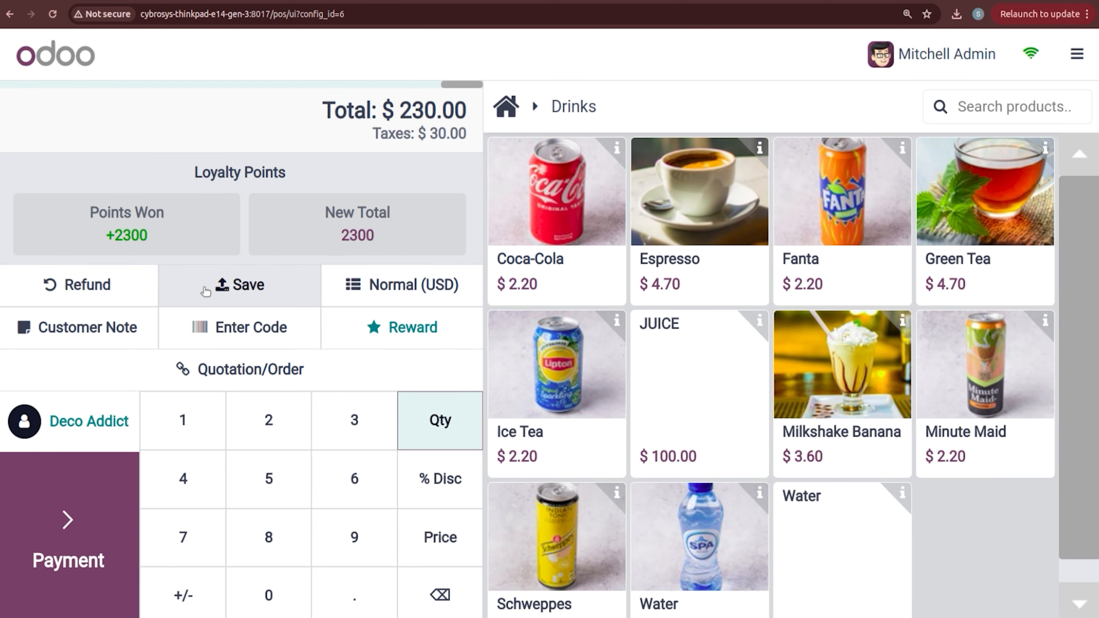
click(67, 511)
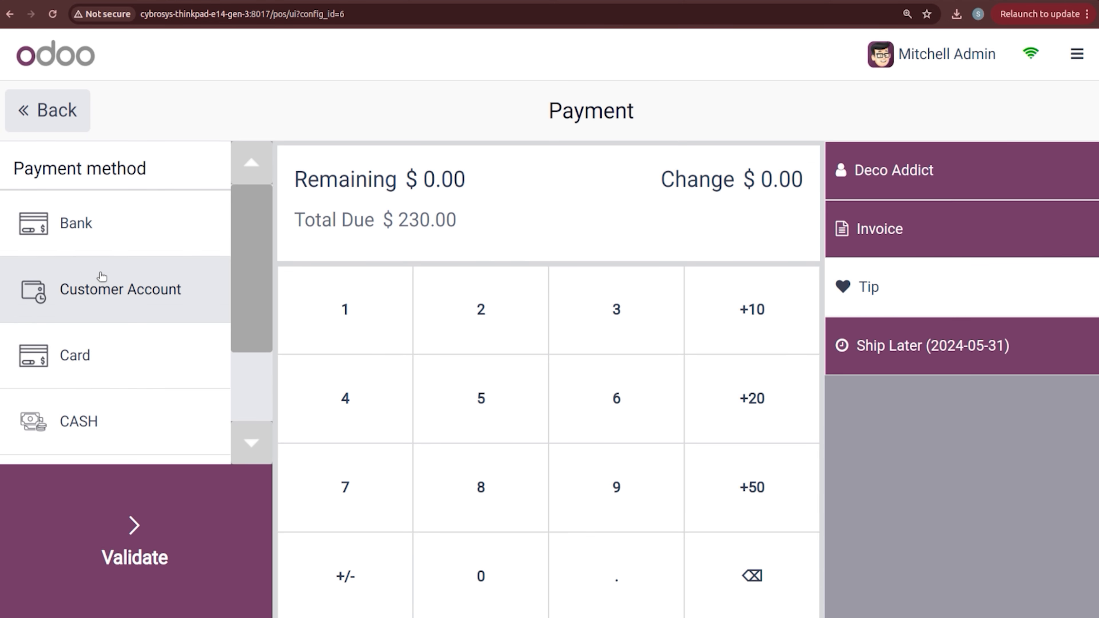
Step: Add a bank payment and remove the extra empty Bank 0.00 line
click(115, 241)
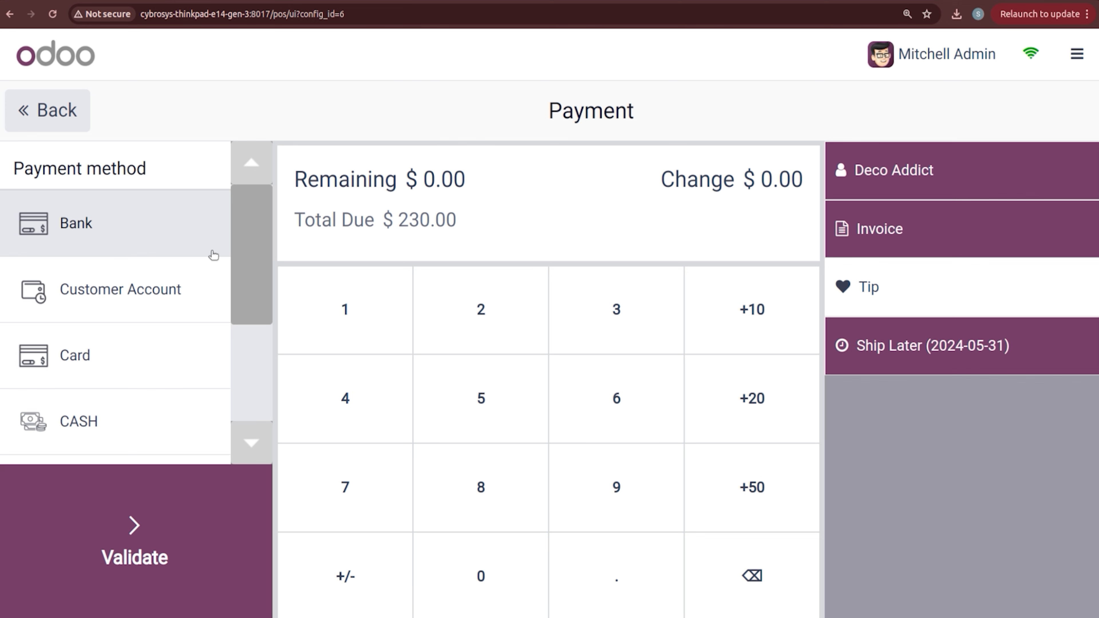
drag(252, 277, 255, 399)
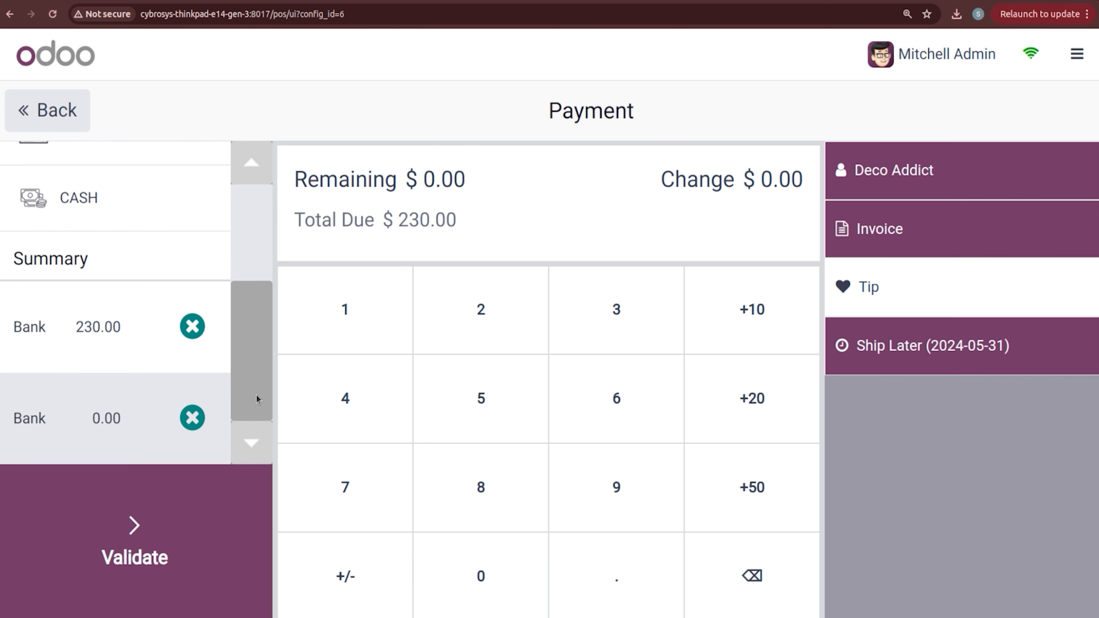
click(192, 417)
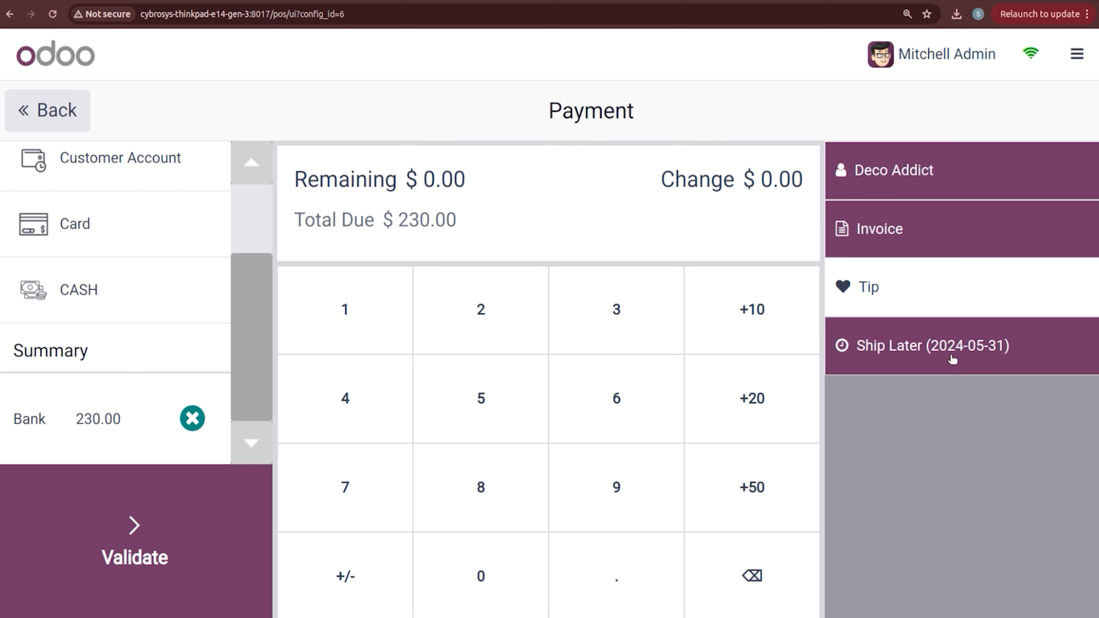
Step: Turn Ship Later off and discard the shipping date dialog without choosing a date
click(926, 362)
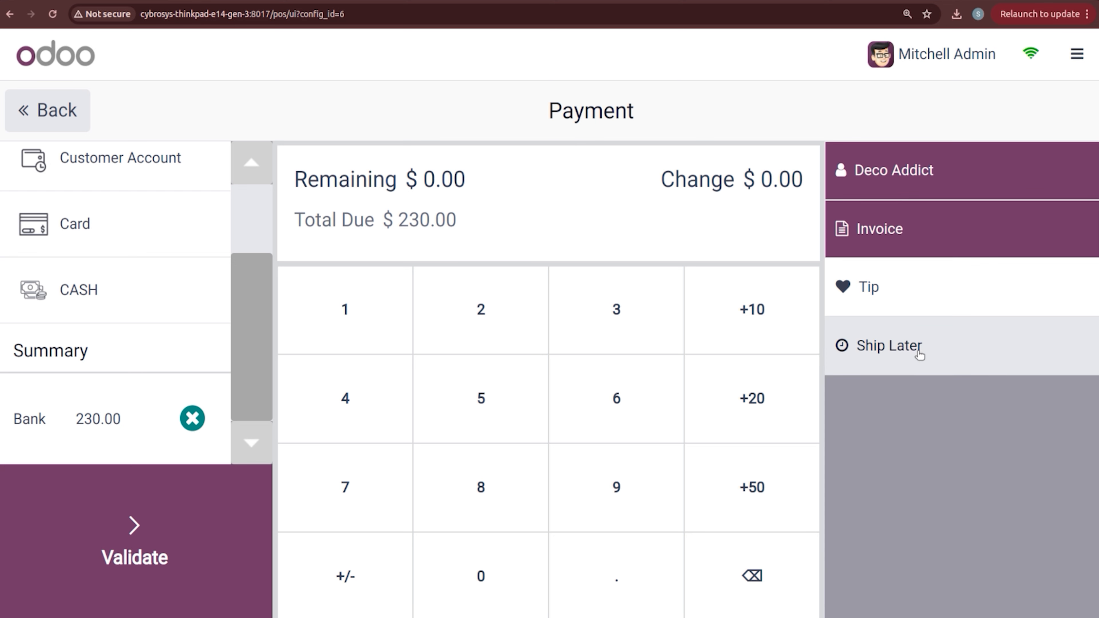
click(920, 355)
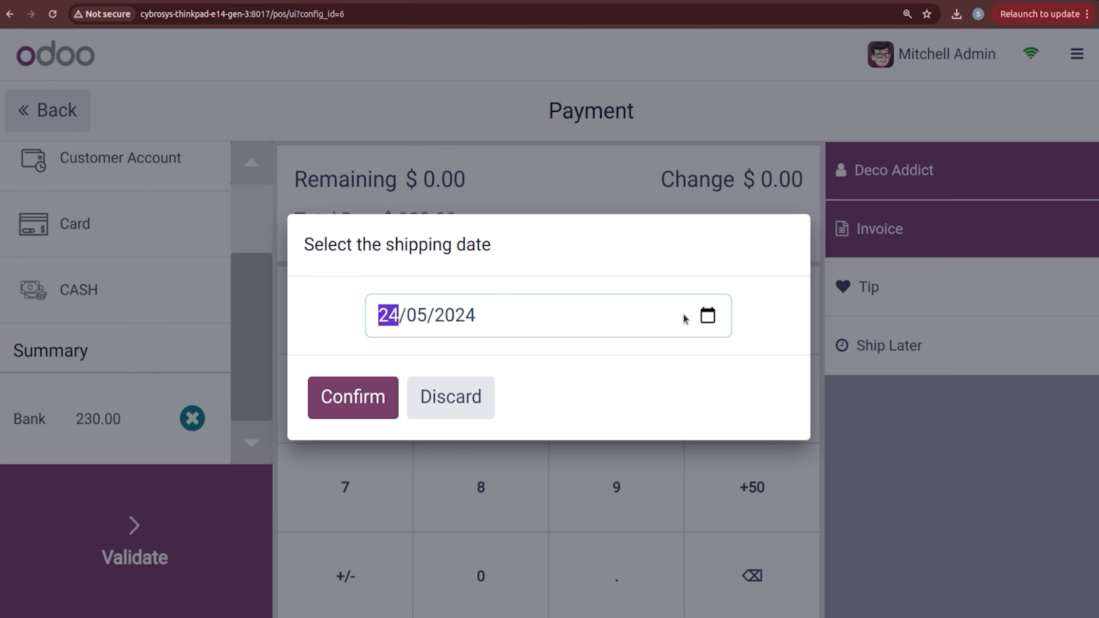
click(702, 316)
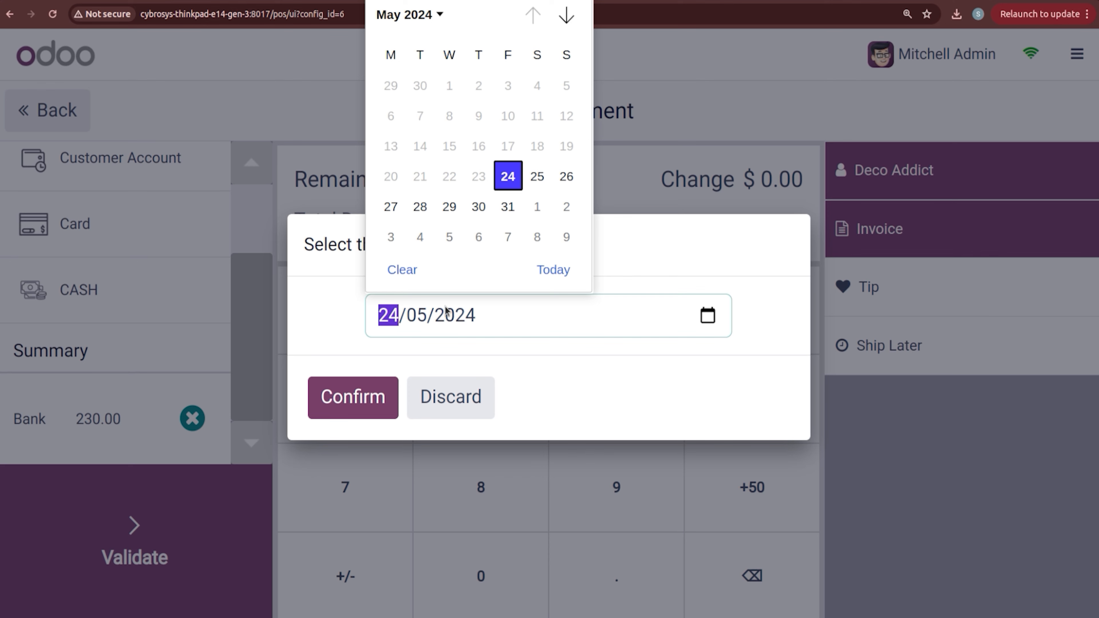
click(451, 405)
click(452, 407)
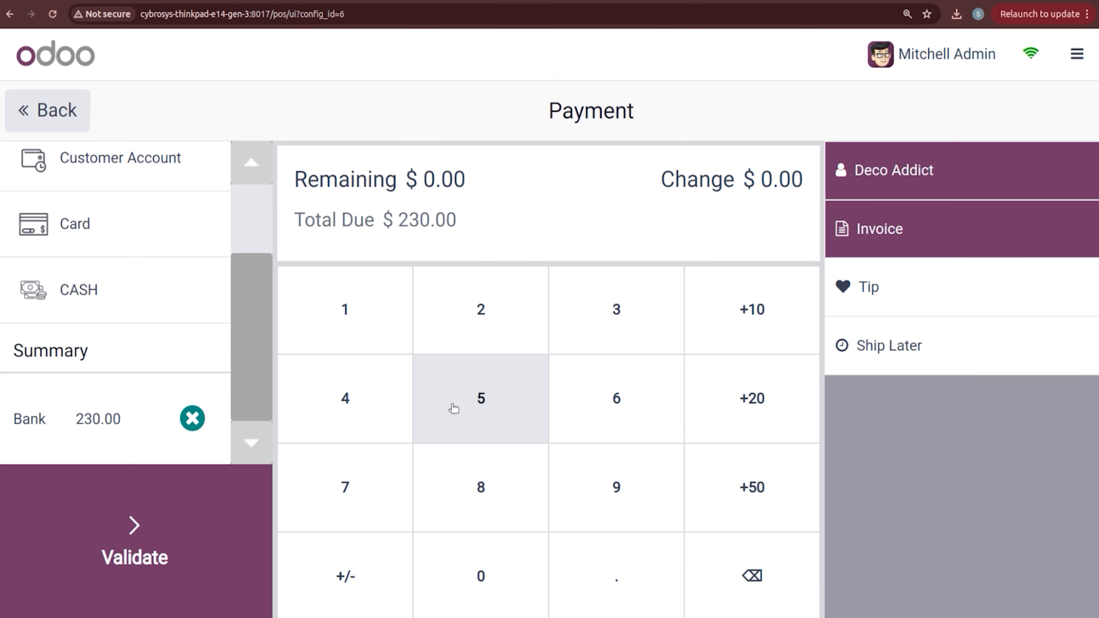
Step: Validate the $230.00 payment and start a fresh empty order
click(142, 537)
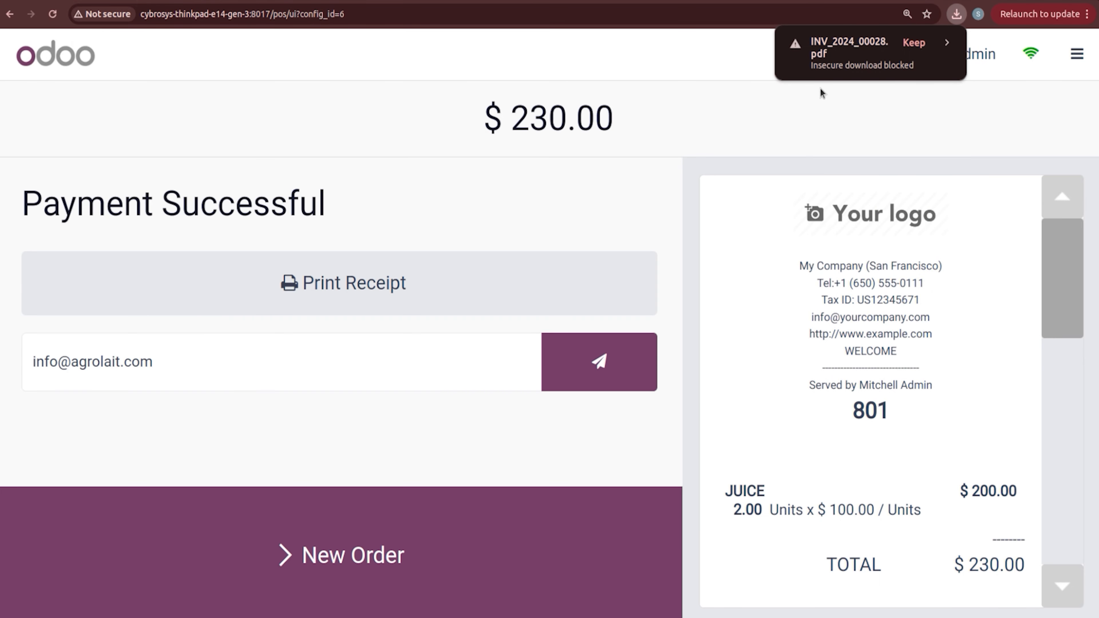
drag(1071, 255, 1071, 398)
click(327, 555)
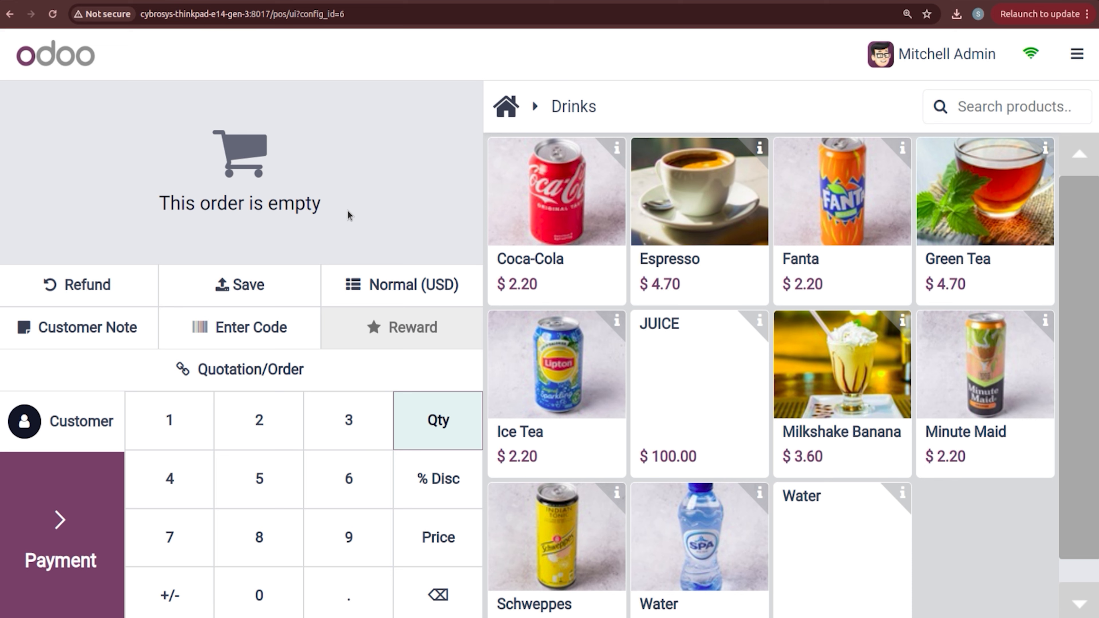
Step: Add two JUICE, set Azure Interior as the customer, and proceed to payment
click(711, 403)
click(711, 403)
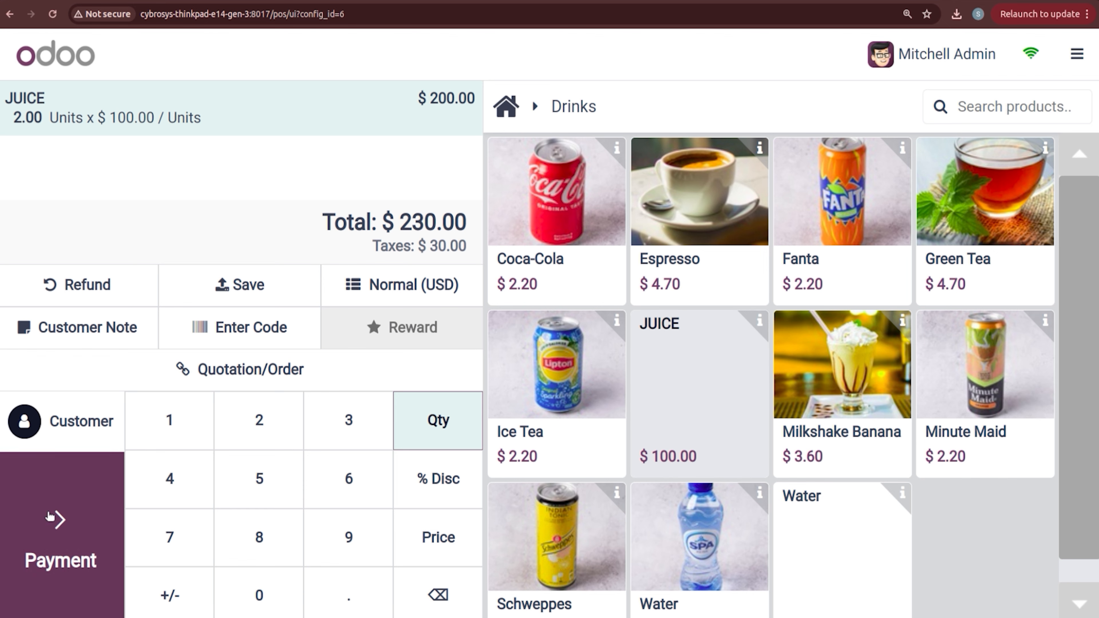
click(62, 450)
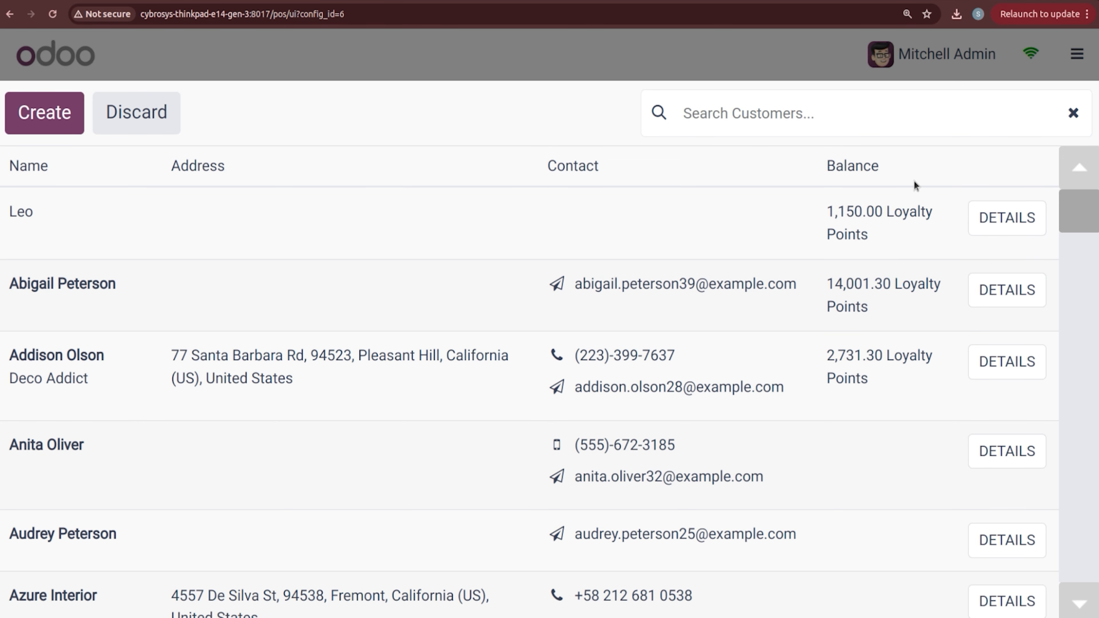
drag(1085, 219, 1085, 253)
click(291, 221)
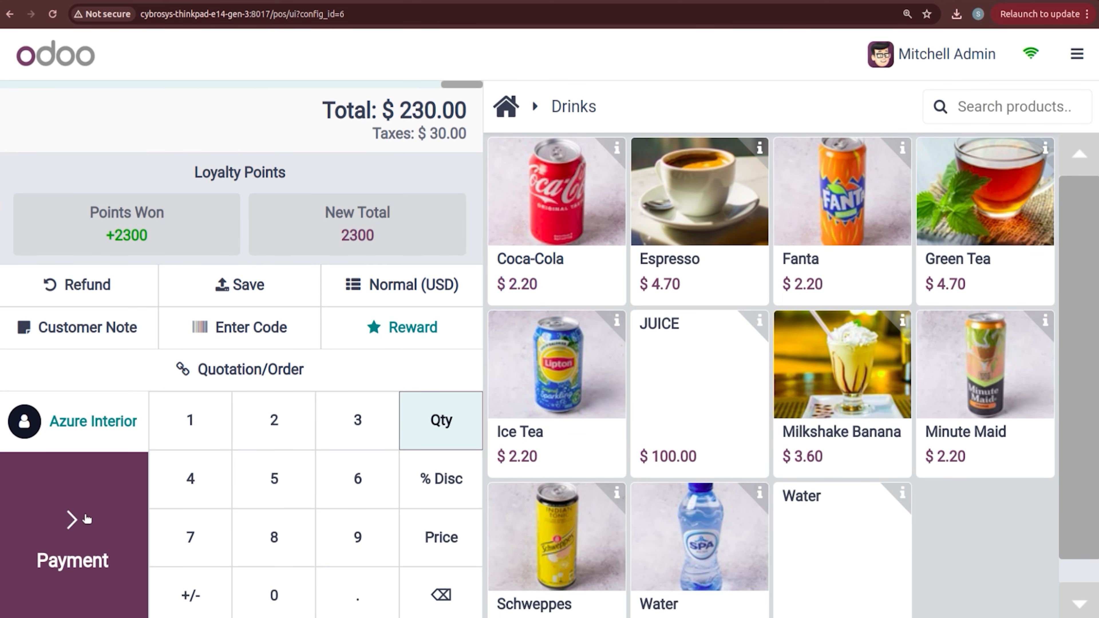
click(87, 530)
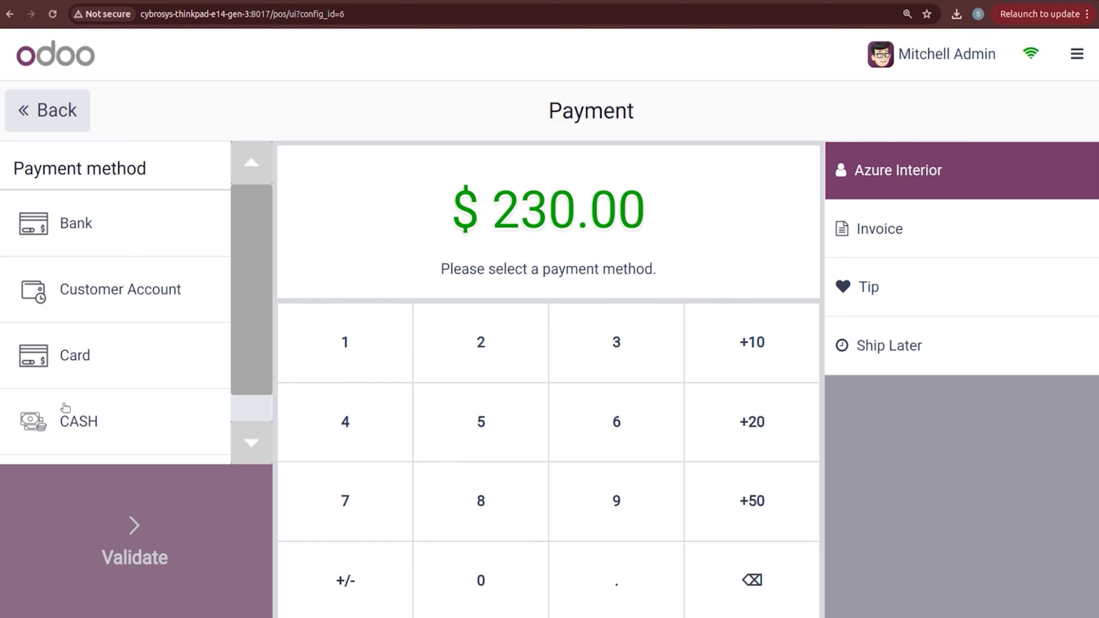
Step: Pay the full $230.00 by bank and set Ship Later to 31/05/2024
click(125, 219)
drag(243, 203, 277, 455)
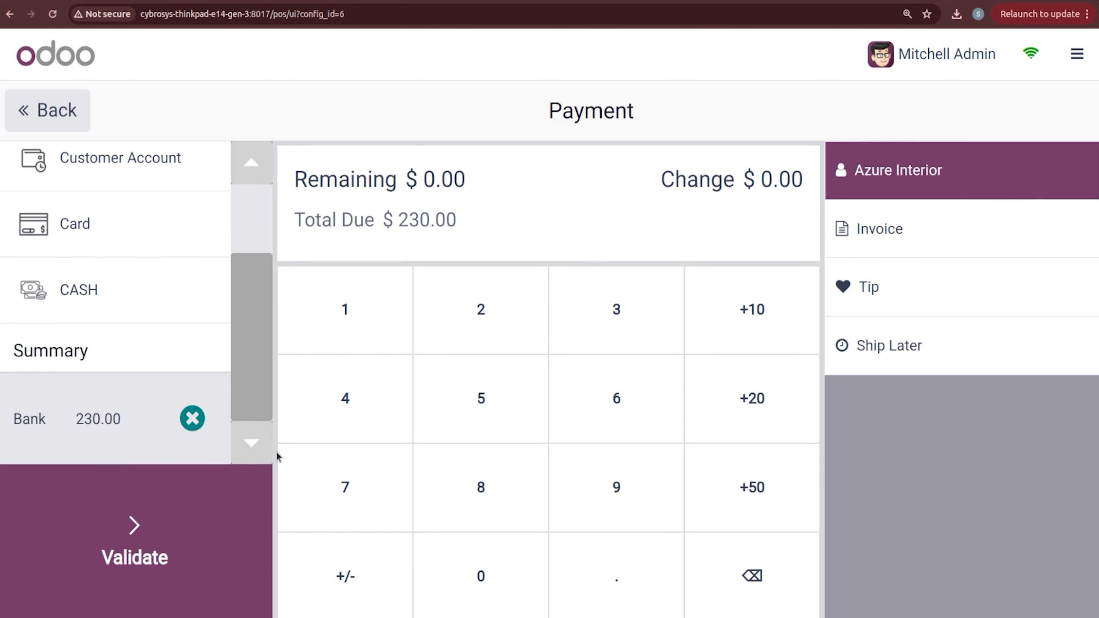
scroll(263, 314, up, 3)
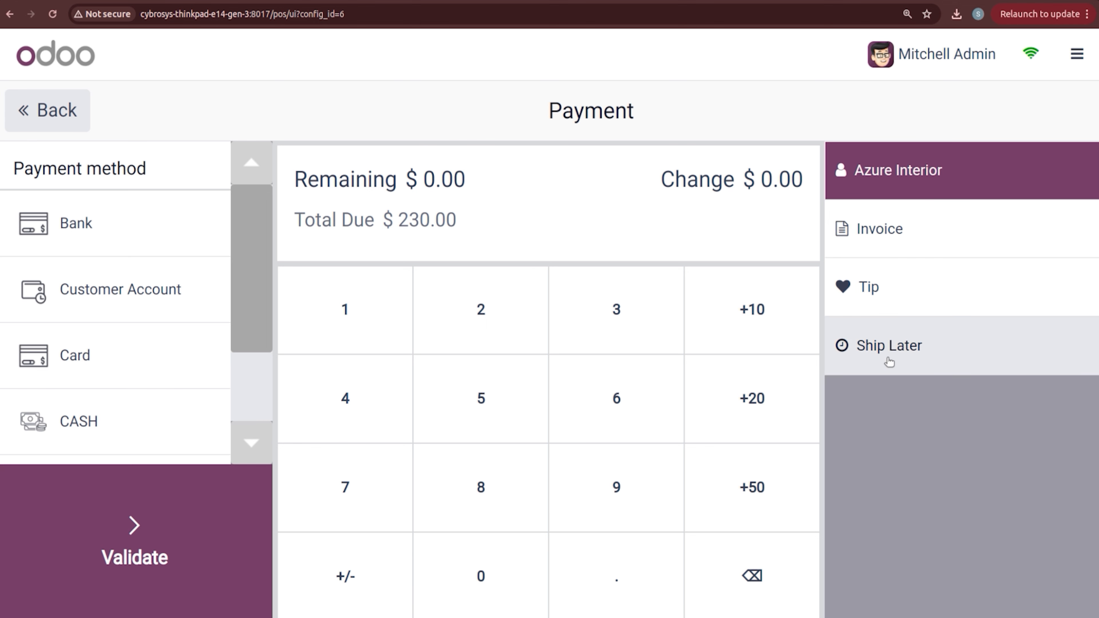
click(867, 357)
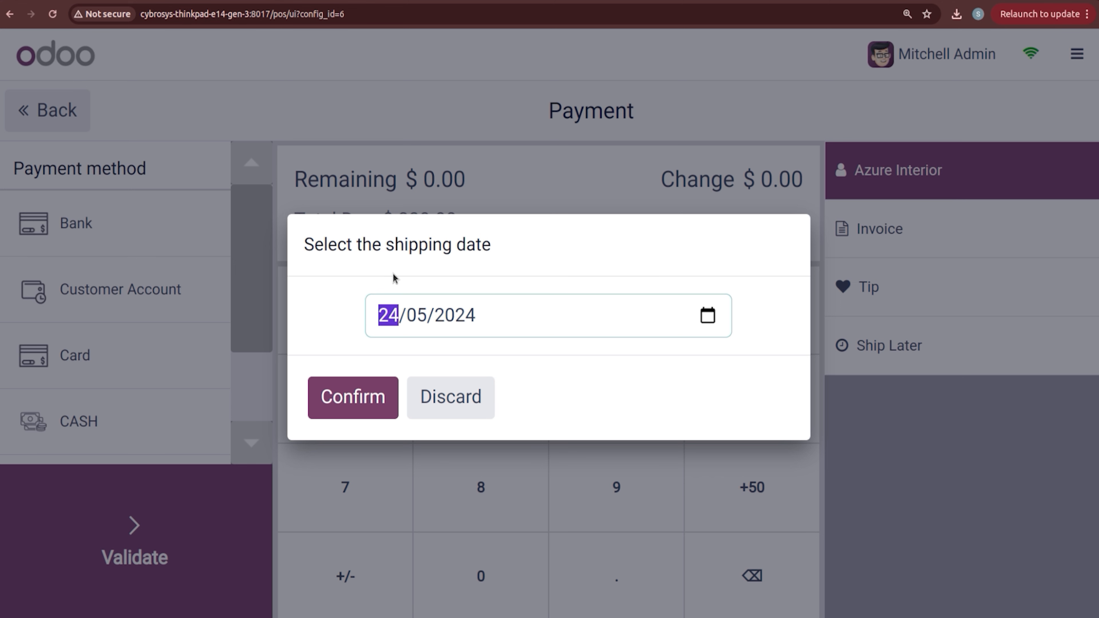
click(712, 318)
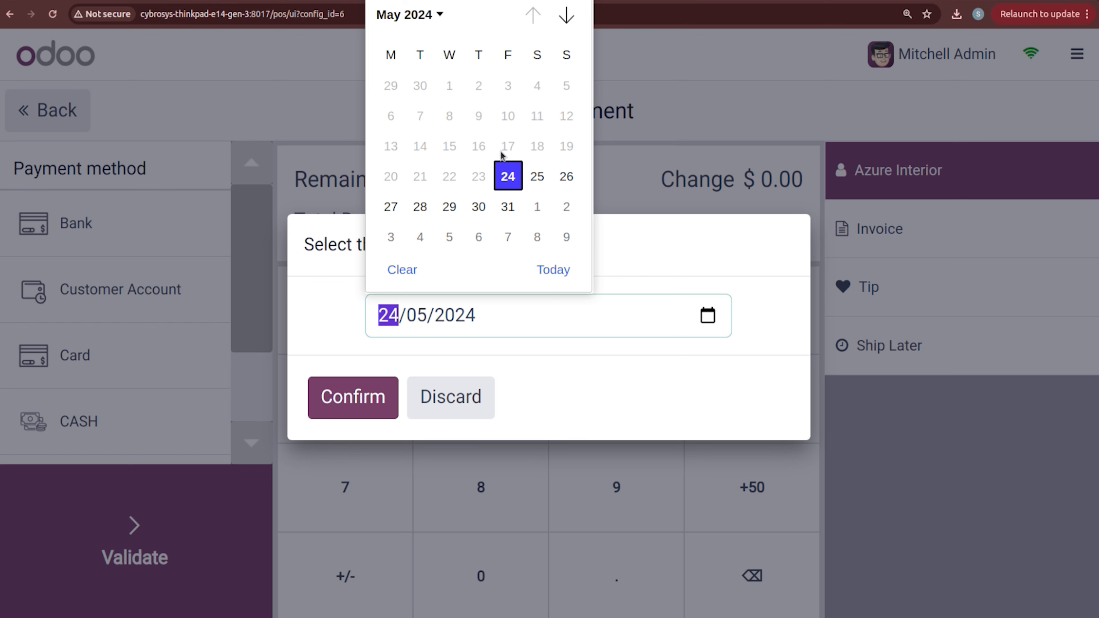
click(507, 206)
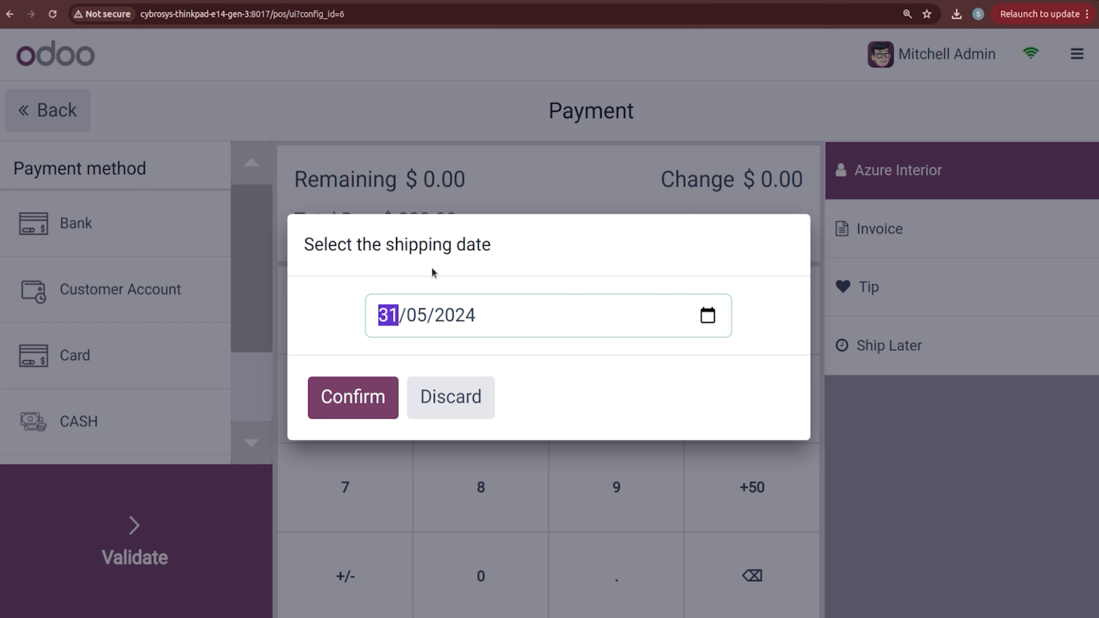
click(358, 413)
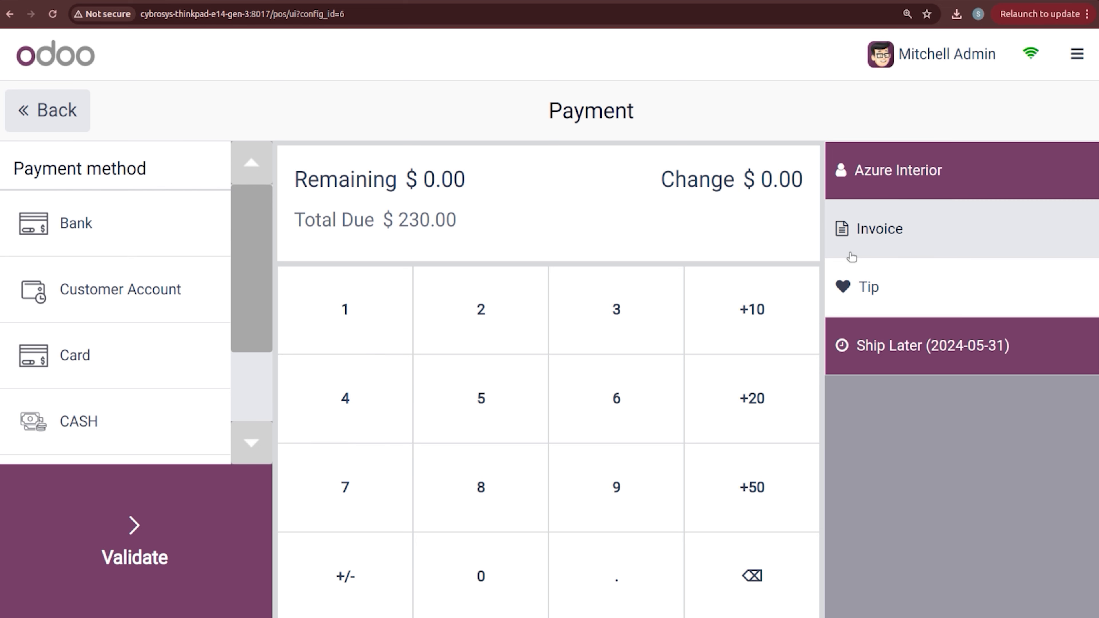
Step: Invoice and validate the Azure Interior payment, then close the BAKERY session at $460.00
click(872, 255)
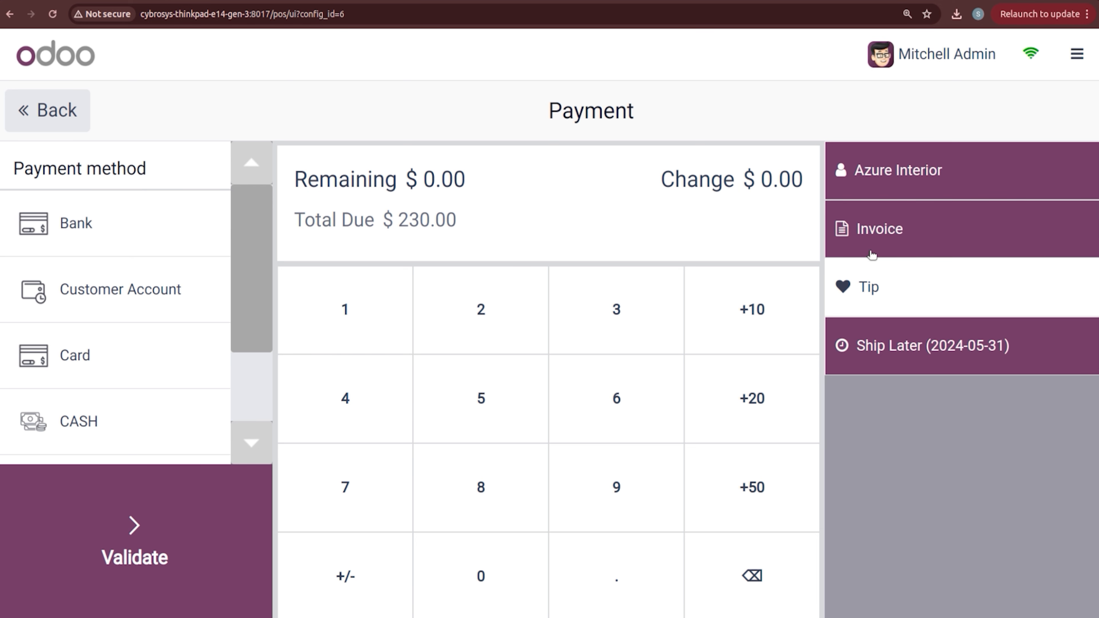
click(141, 523)
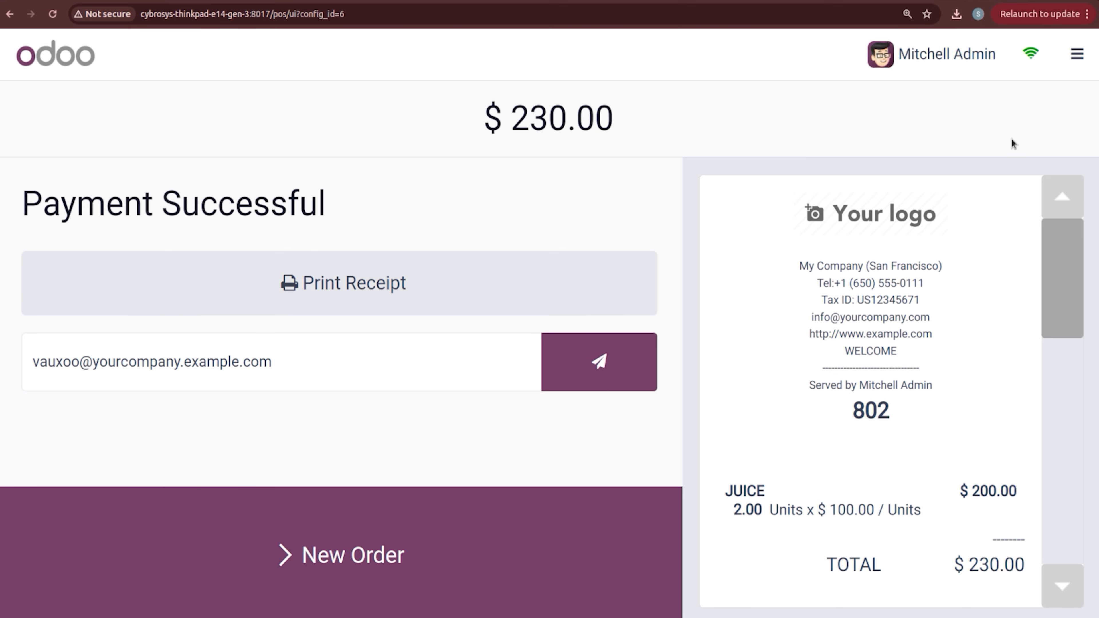
click(1067, 52)
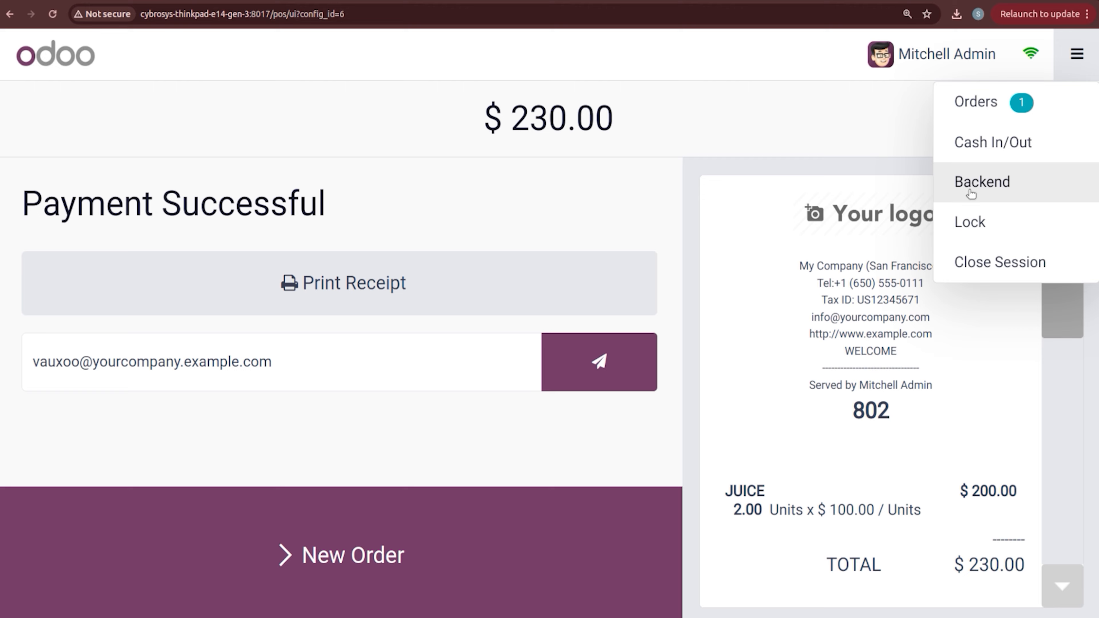
click(985, 268)
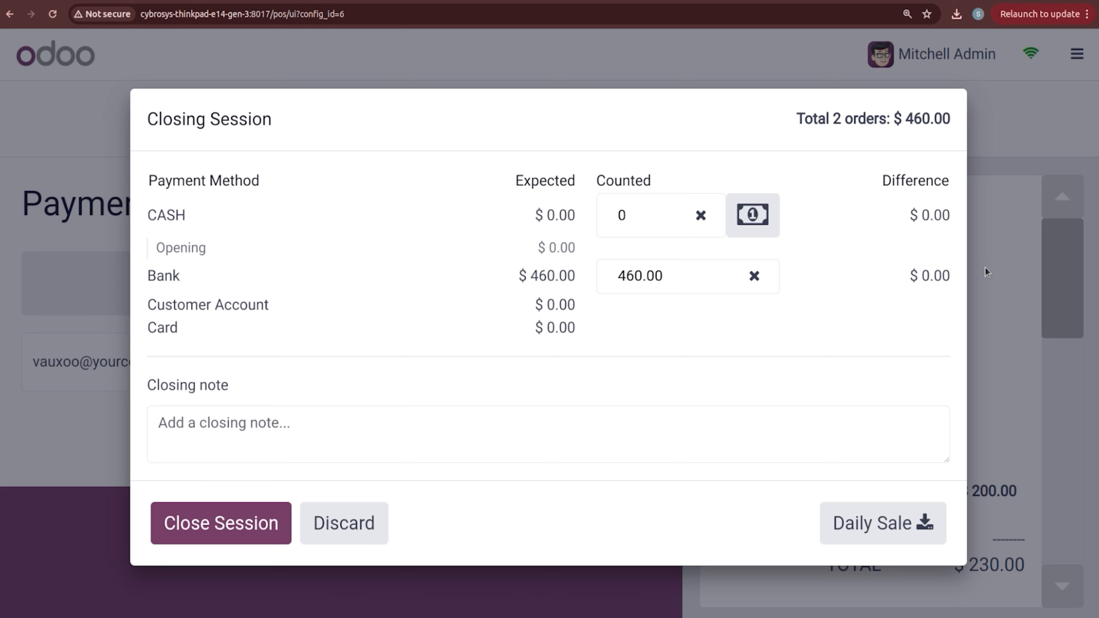
click(253, 524)
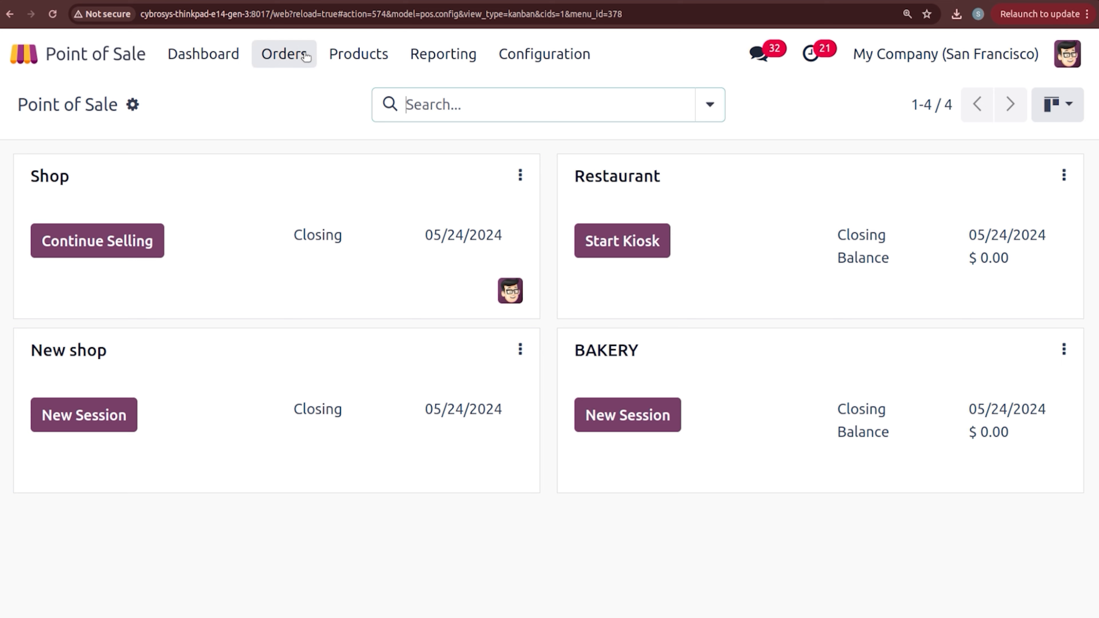
Step: Open order BAKERY/0024 from Orders > Orders, showing it Invoiced with 3 pickings
click(306, 56)
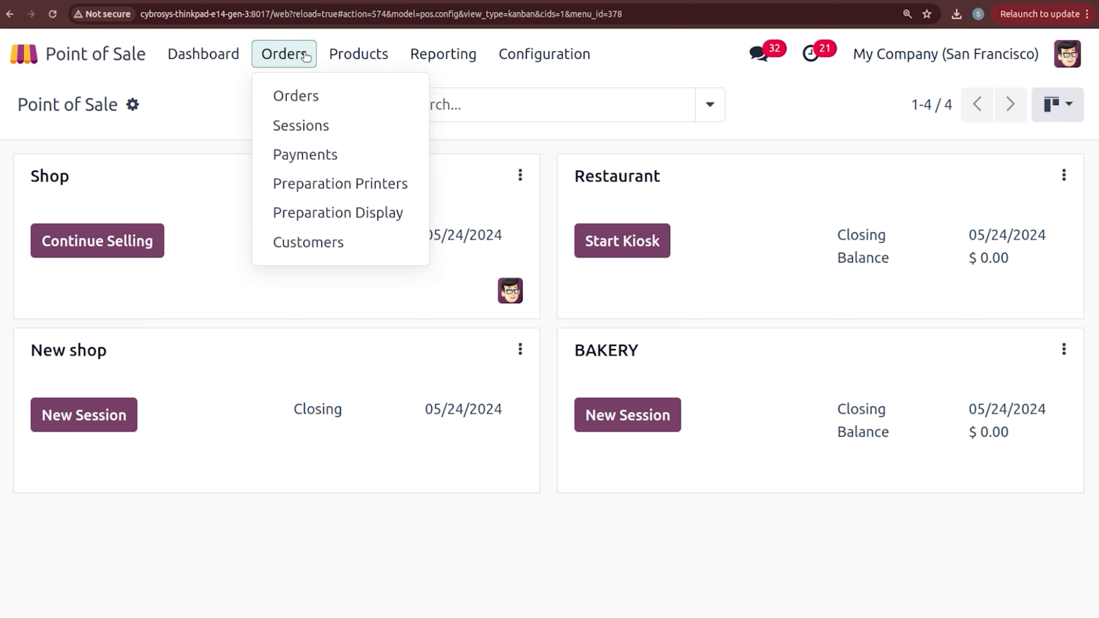
click(298, 97)
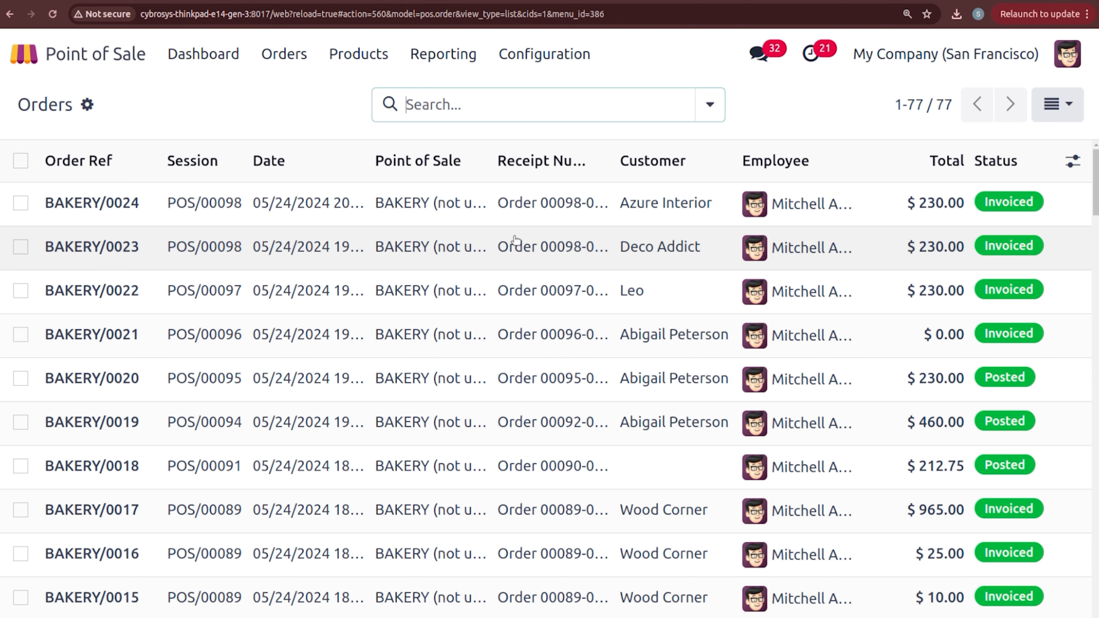
click(247, 219)
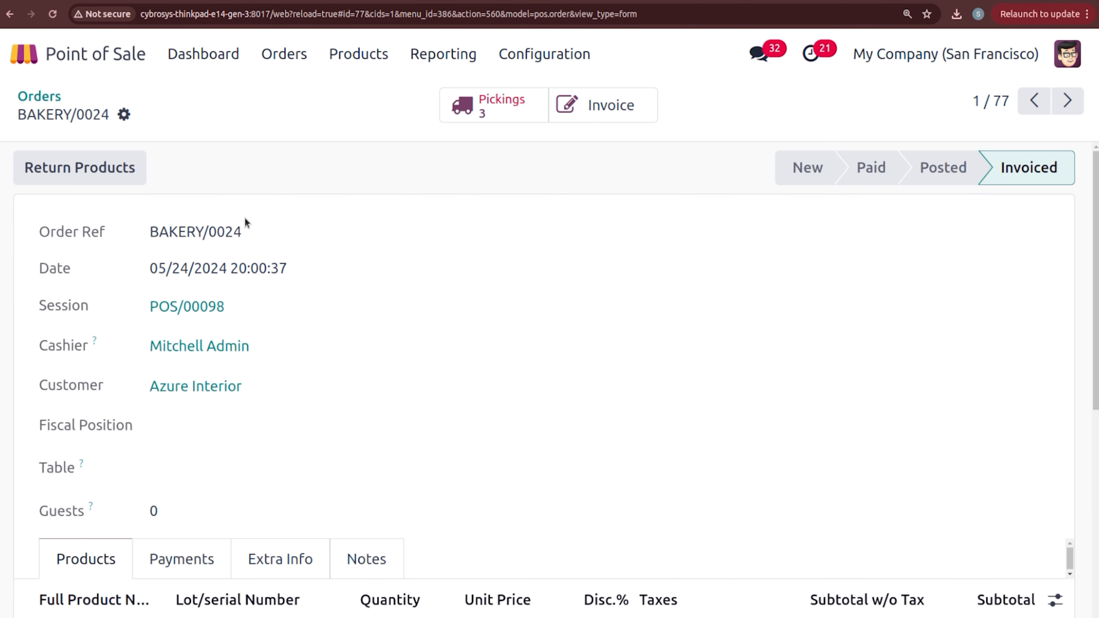
drag(400, 170, 991, 290)
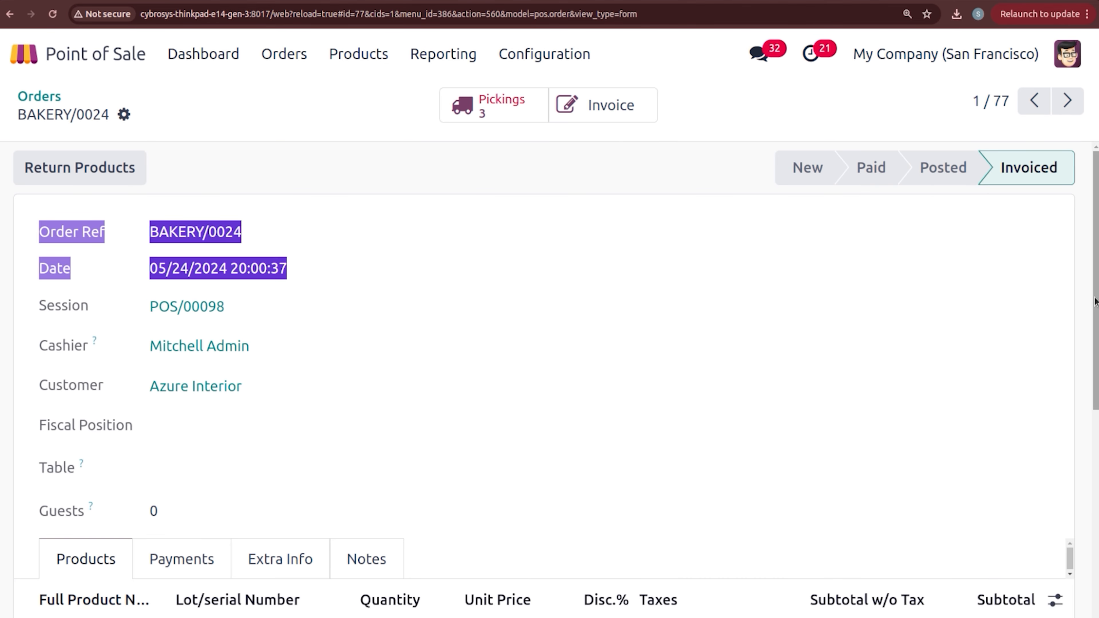
scroll(991, 290, down, 3)
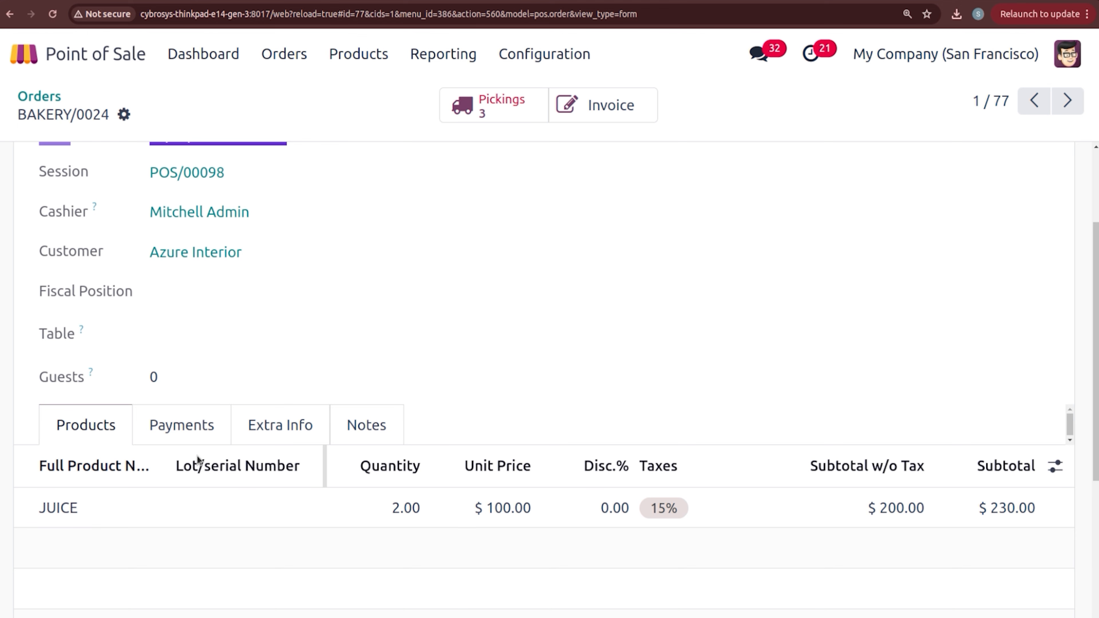
scroll(1093, 223, up, 3)
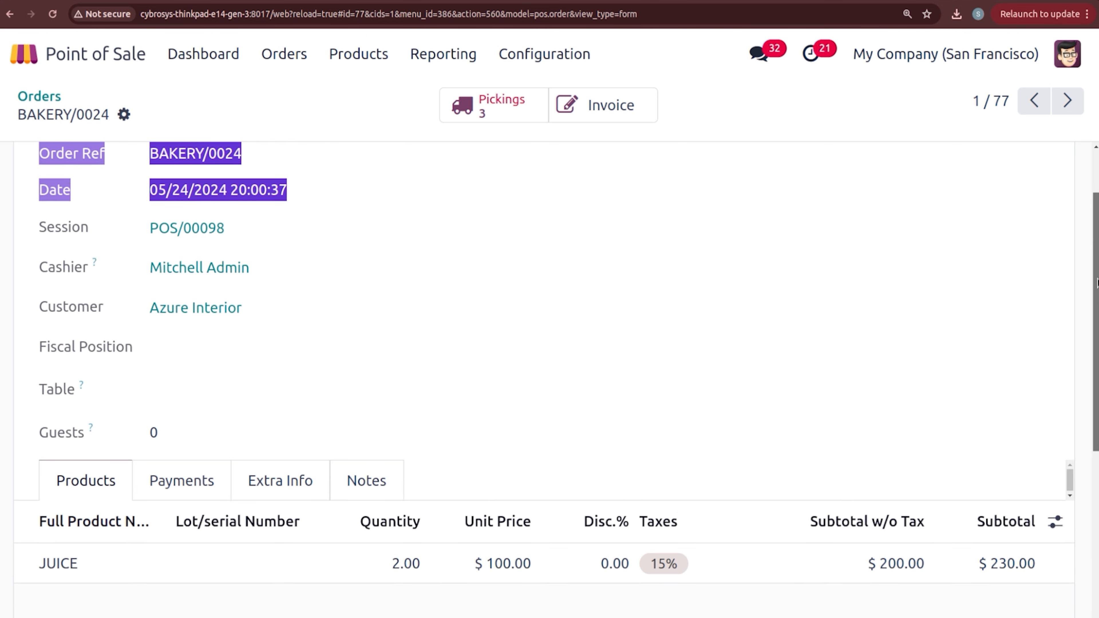
click(326, 116)
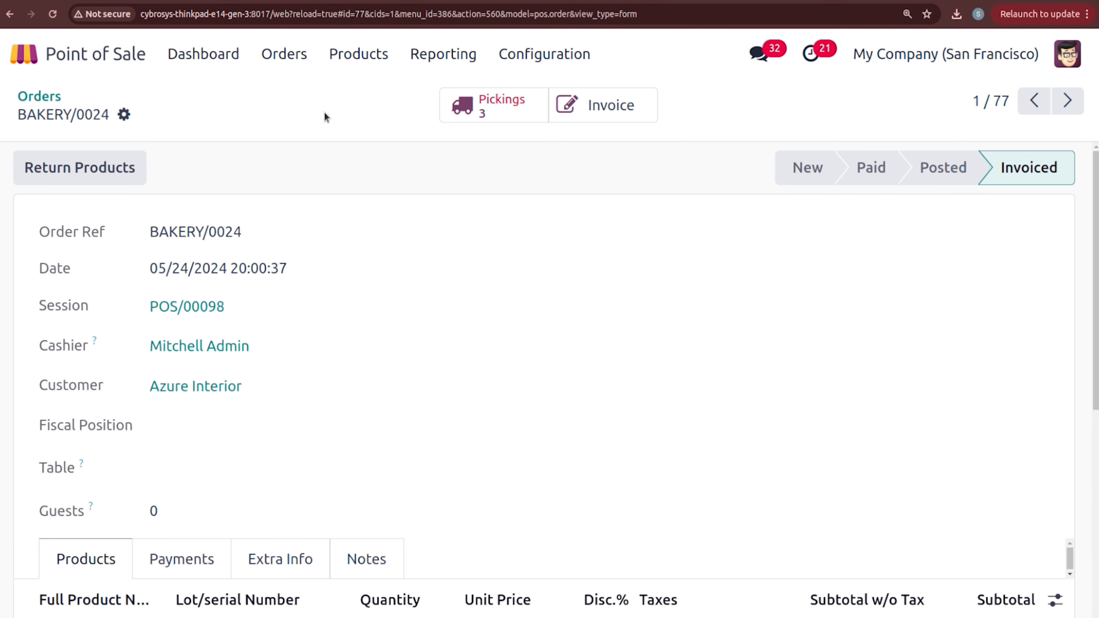
Step: Validate the pick transfer WH/PICK/00004 from the order's Pickings
click(515, 122)
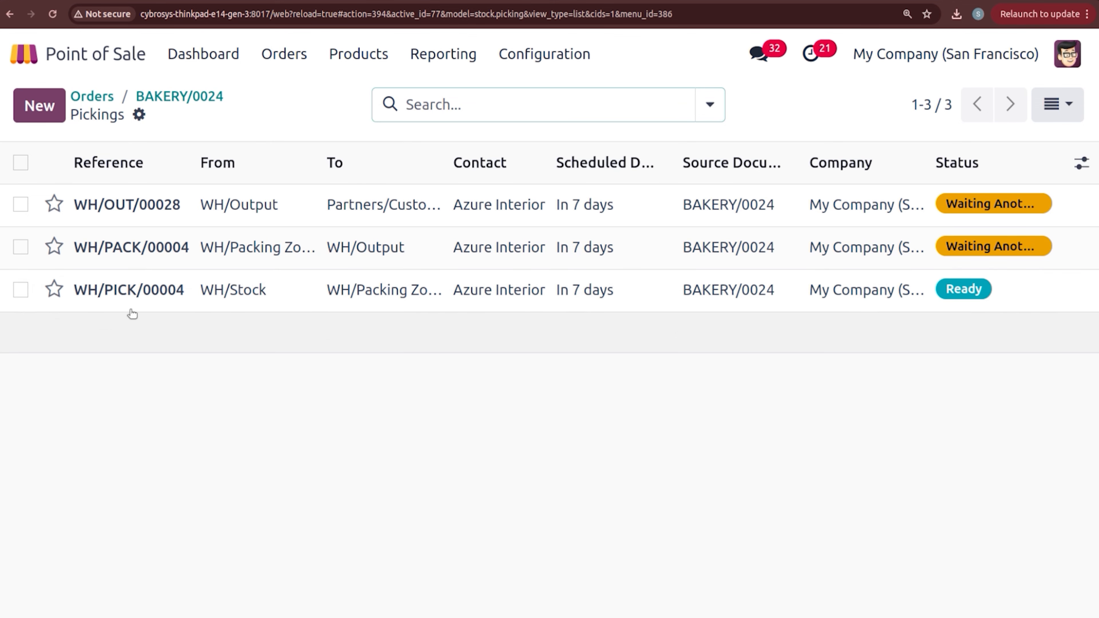
click(297, 306)
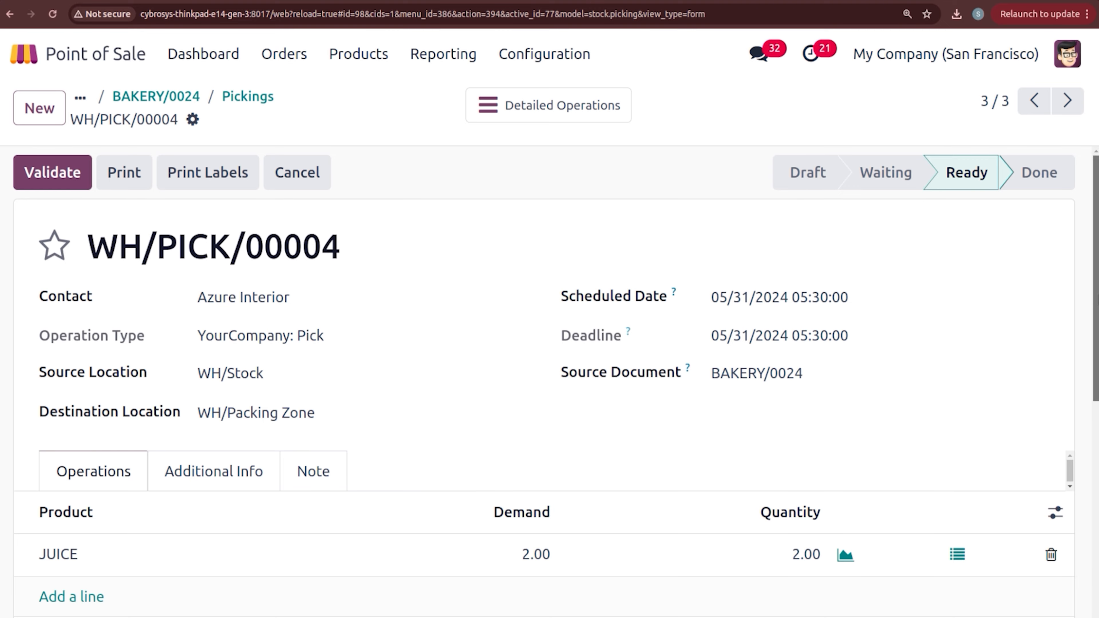
scroll(1096, 381, down, 3)
scroll(1096, 381, up, 3)
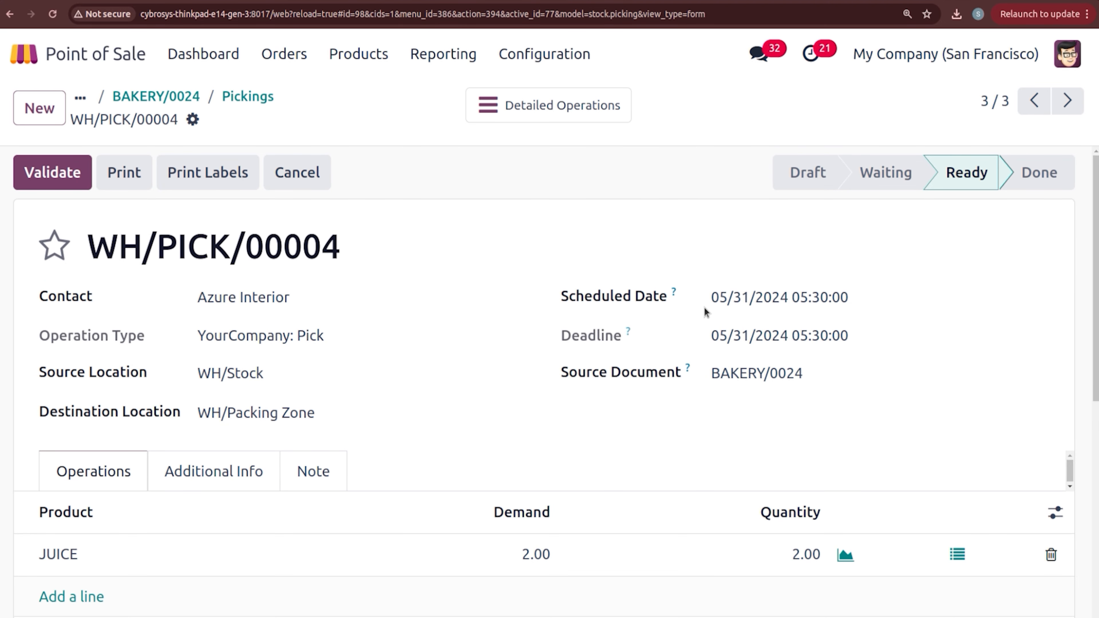
click(72, 183)
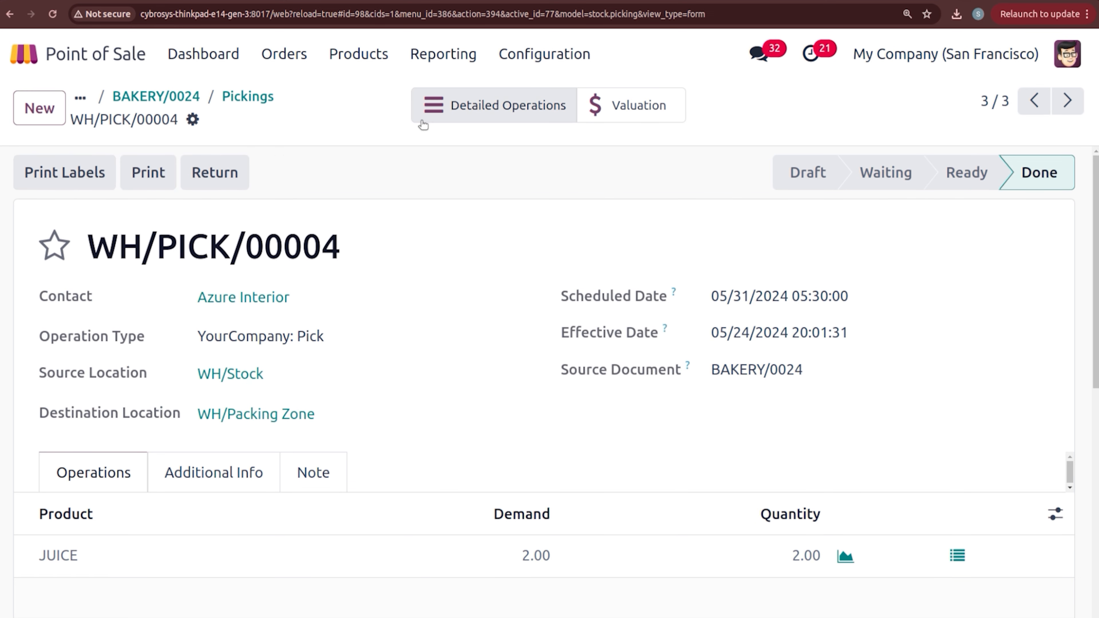
Step: Validate the pack transfer WH/PACK/00004 and return to the order's pickings list
click(185, 99)
click(481, 124)
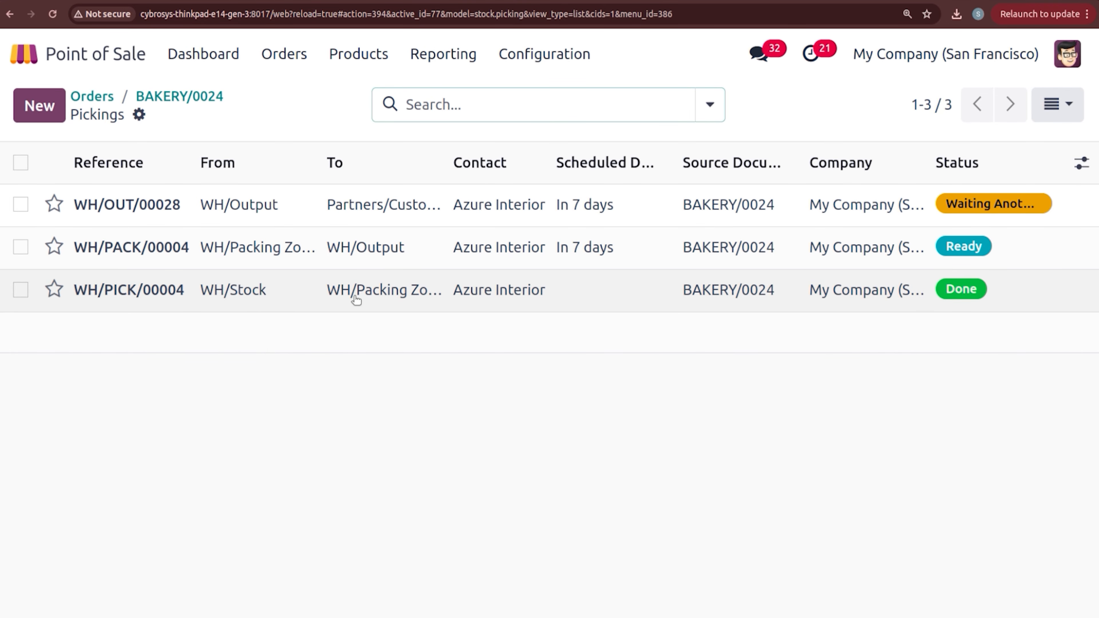
click(305, 260)
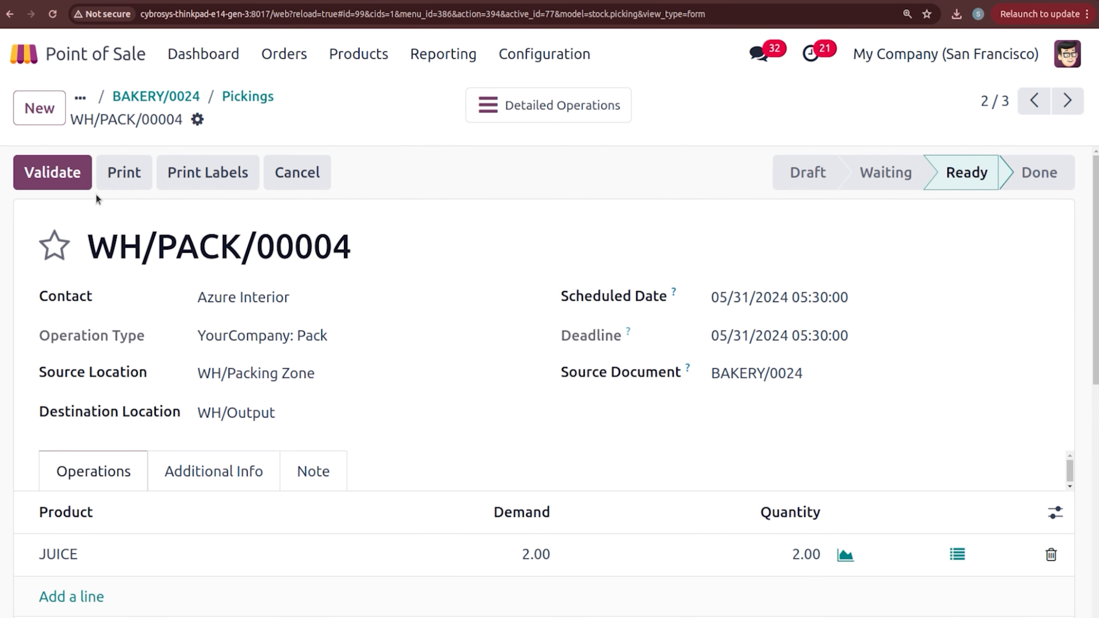
click(69, 186)
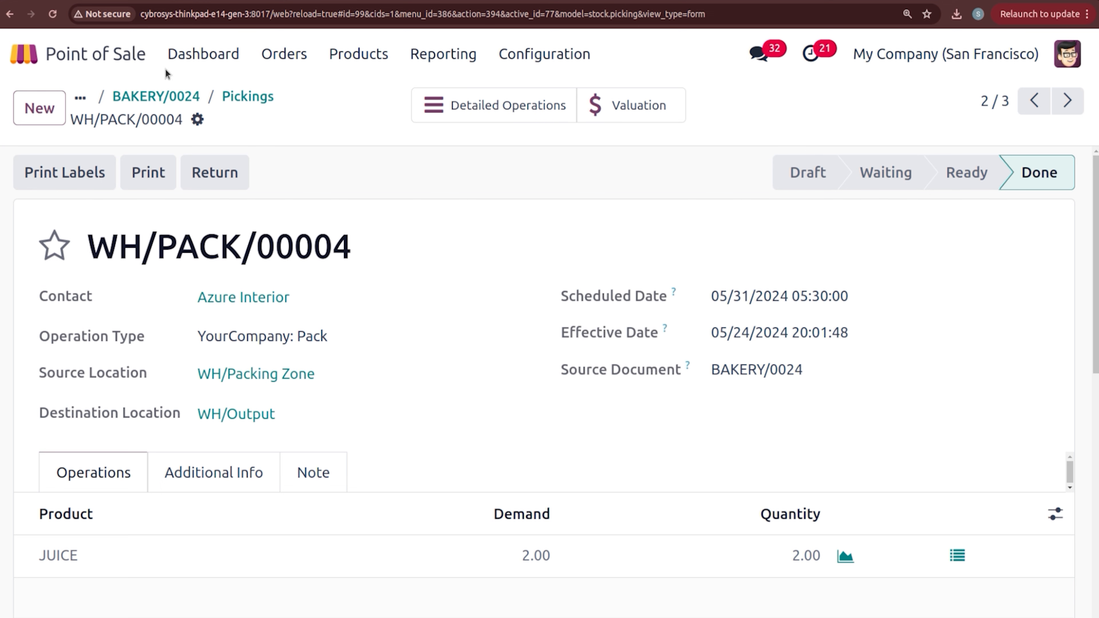
click(236, 96)
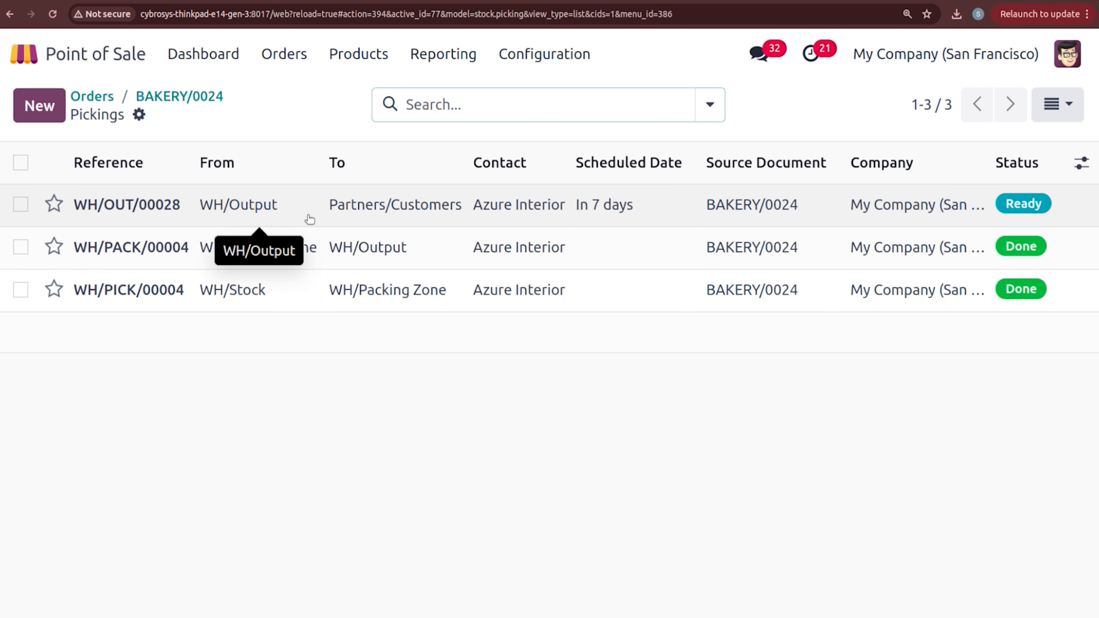
Step: Validate delivery WH/OUT/00028 for BAKERY/0024 so it shows Done
click(310, 219)
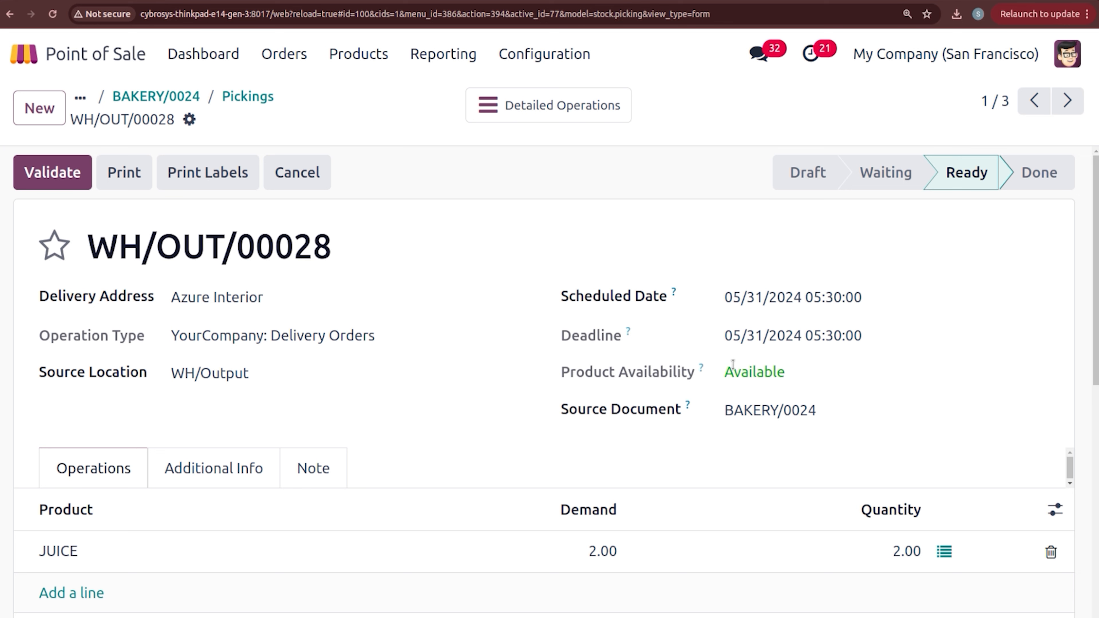
drag(1096, 282, 1097, 249)
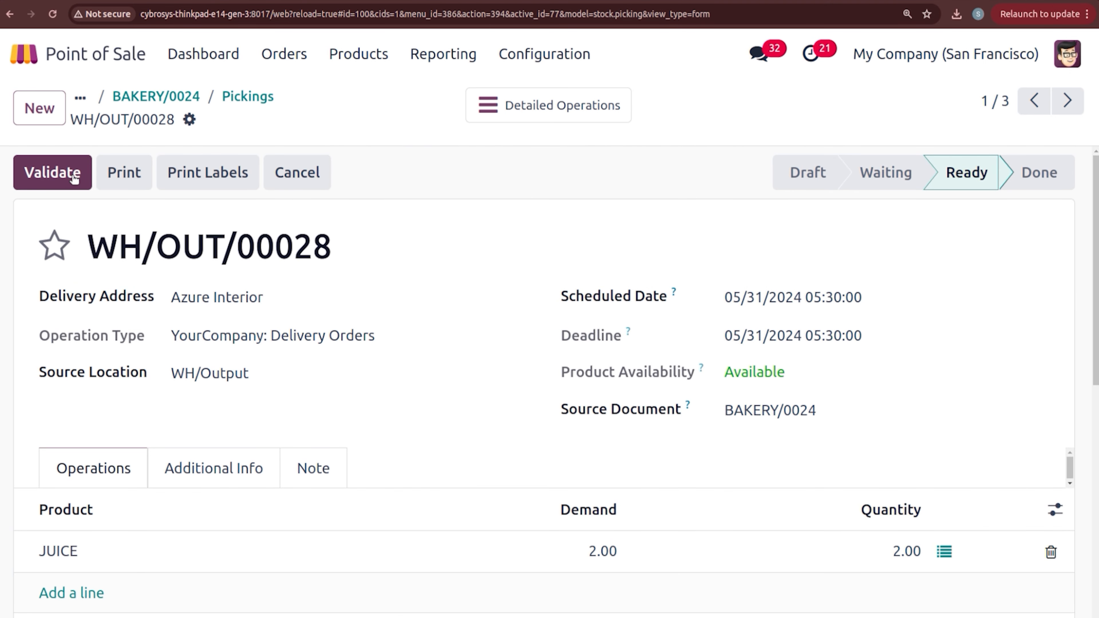
click(64, 176)
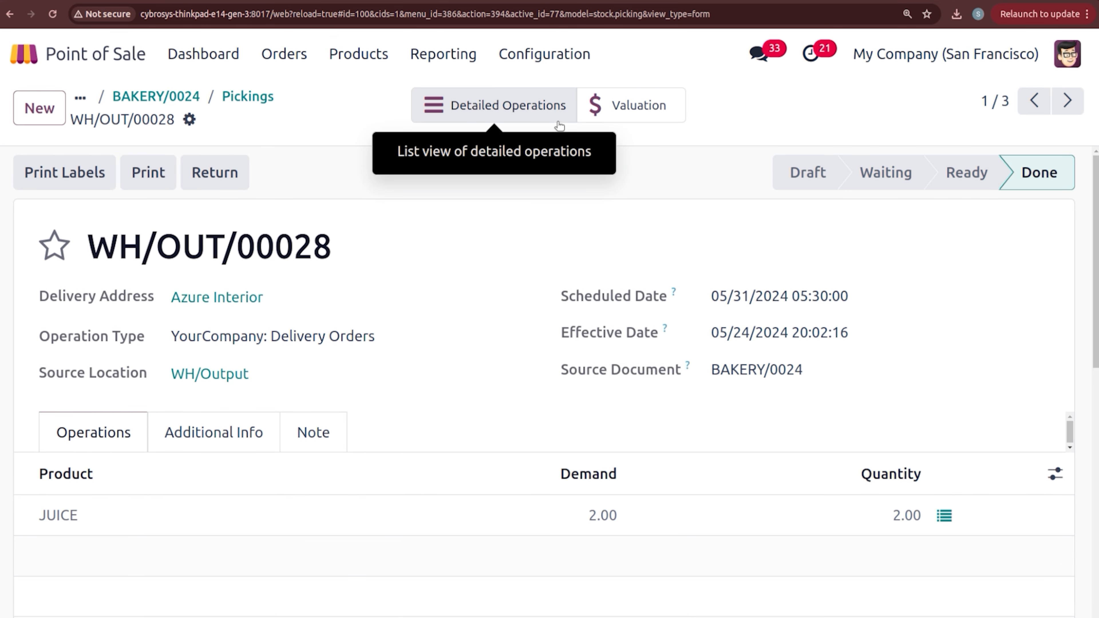
click(375, 65)
Step: Check Almond's on-hand stock of 9.00 units in WH/Stock, then return to the dashboard
click(388, 109)
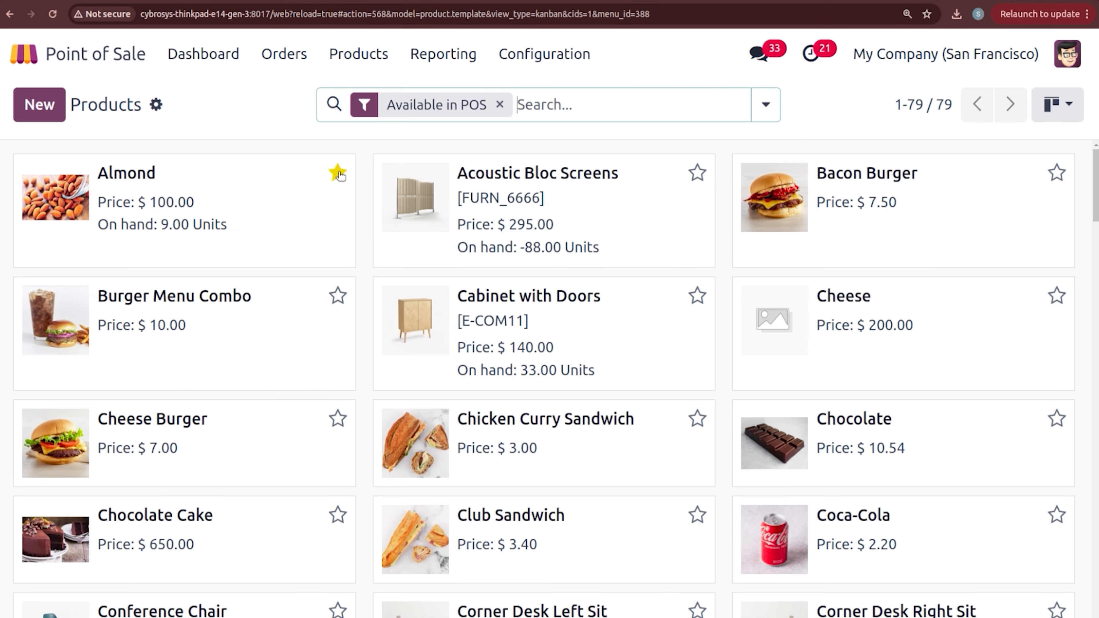
click(296, 215)
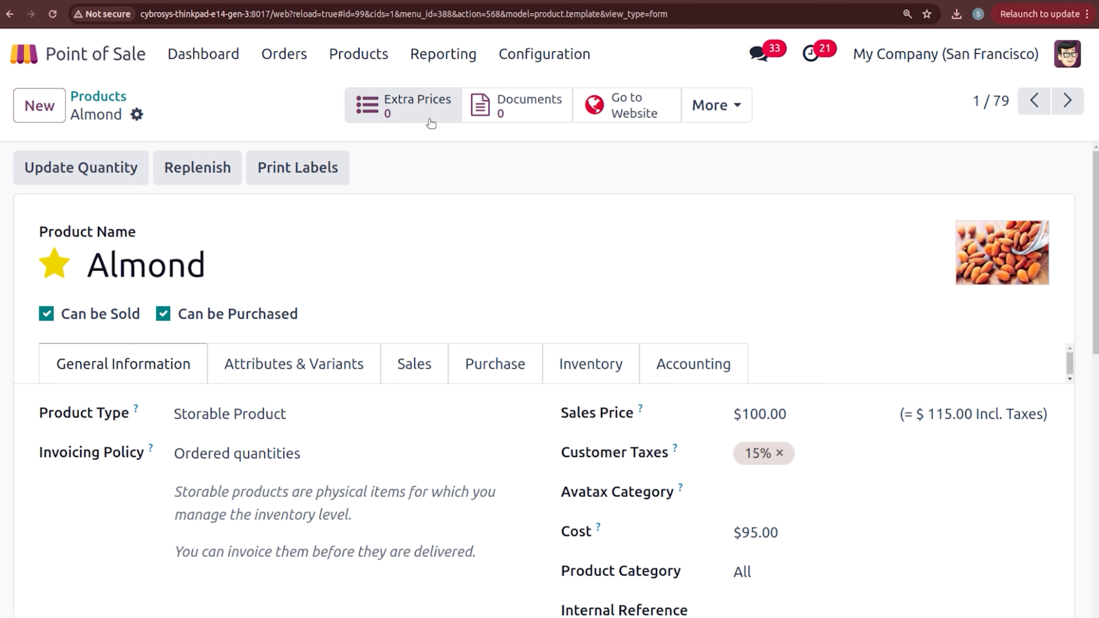
click(714, 118)
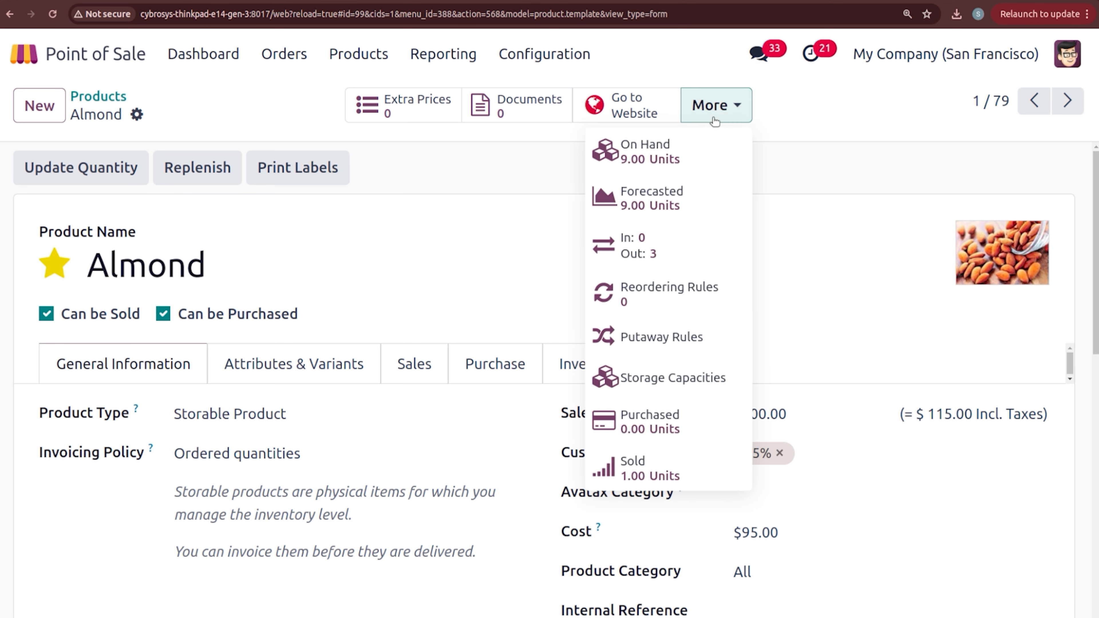
click(660, 151)
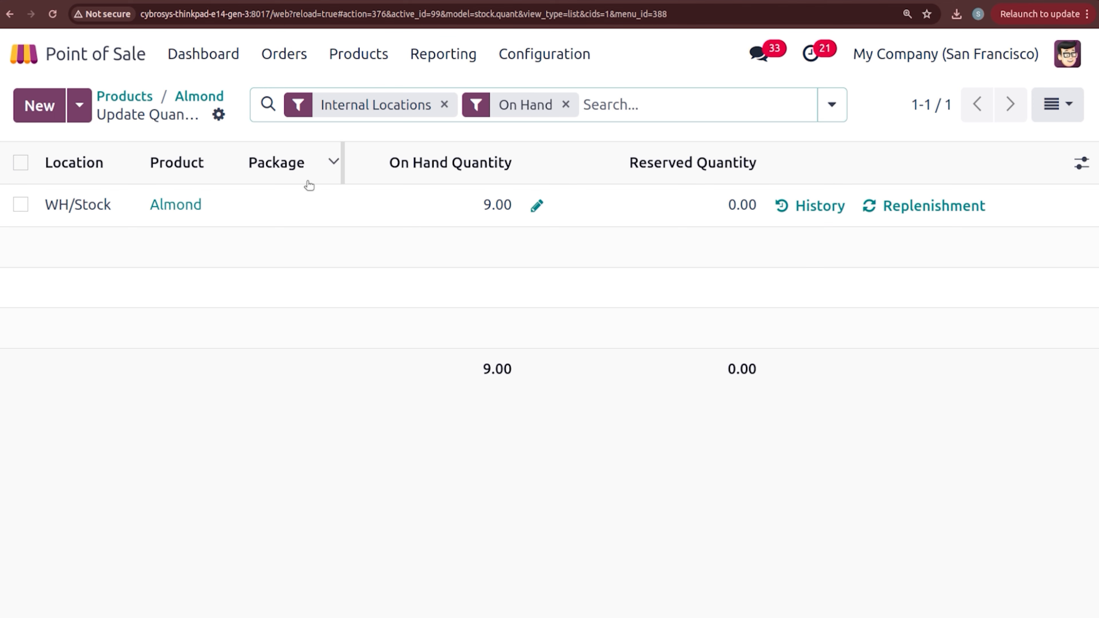
click(189, 61)
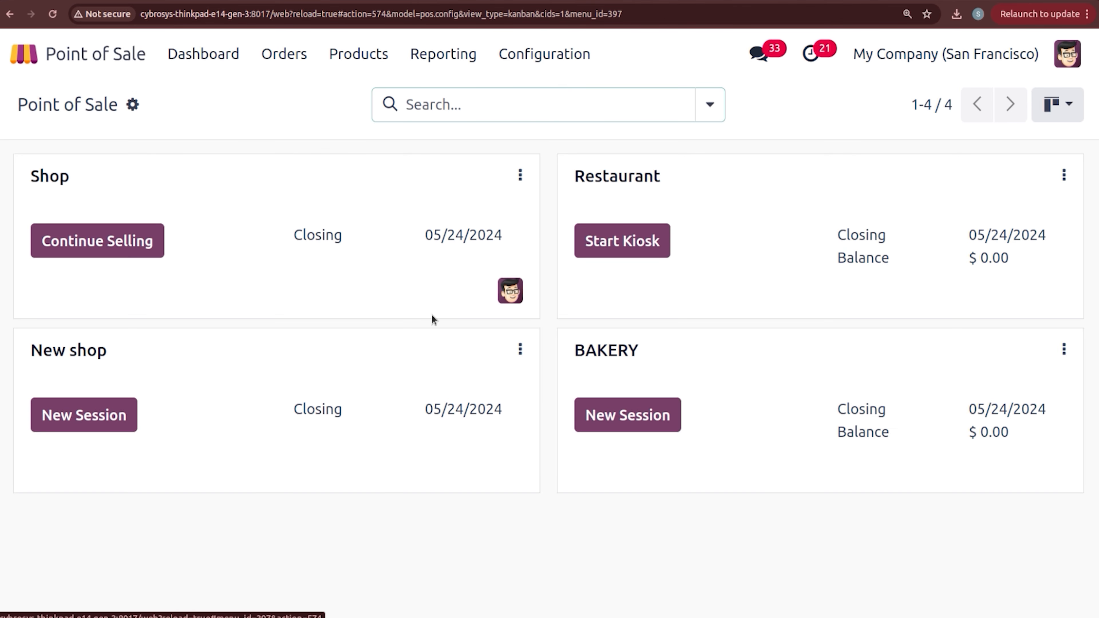
Step: Open a new BAKERY register session as the cashier
click(615, 411)
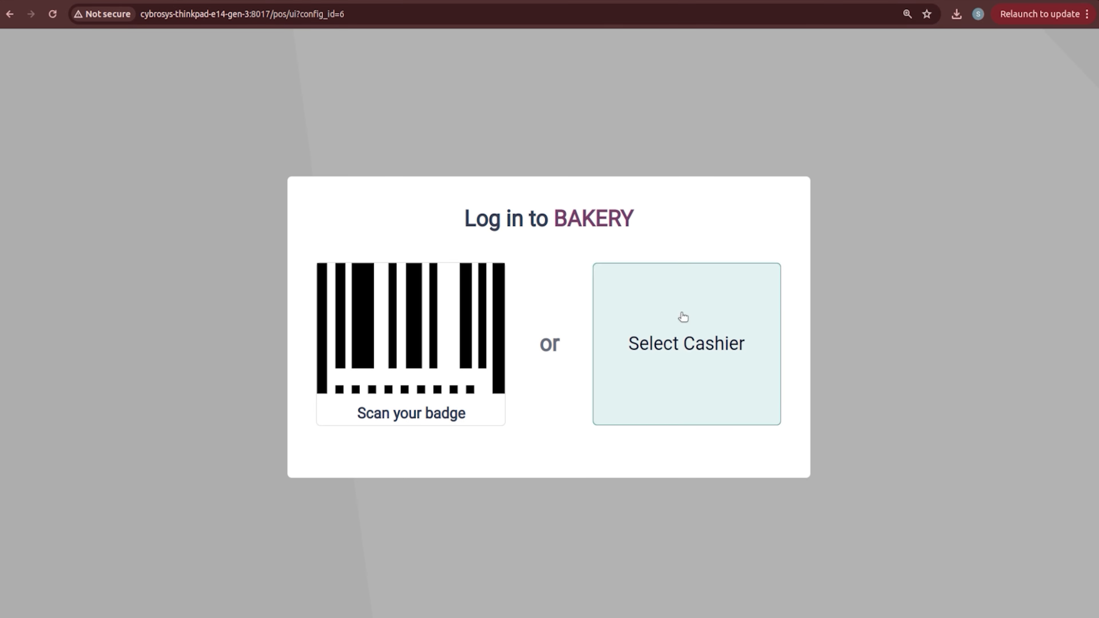
click(683, 317)
click(519, 339)
click(388, 480)
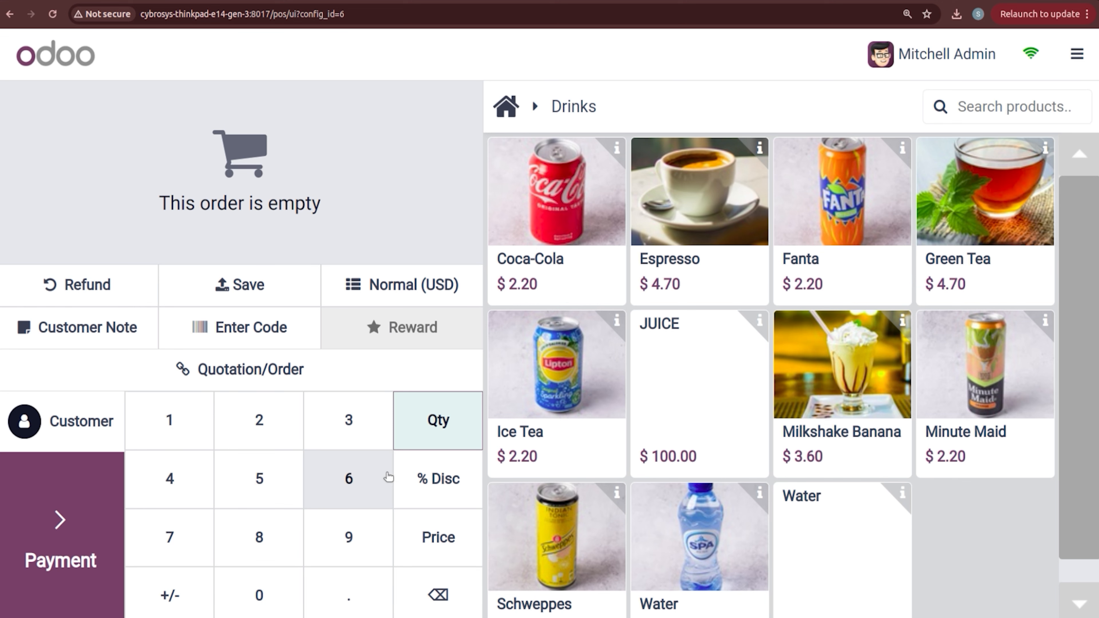
Step: Sell one Almond for $115.00, paid in full by bank
click(506, 107)
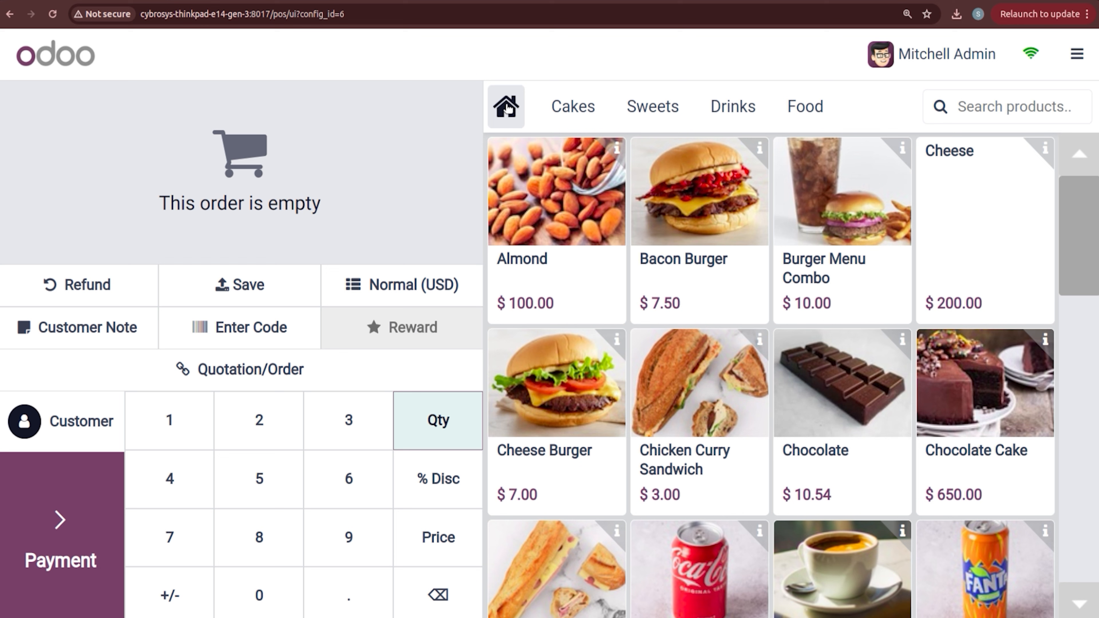
click(531, 224)
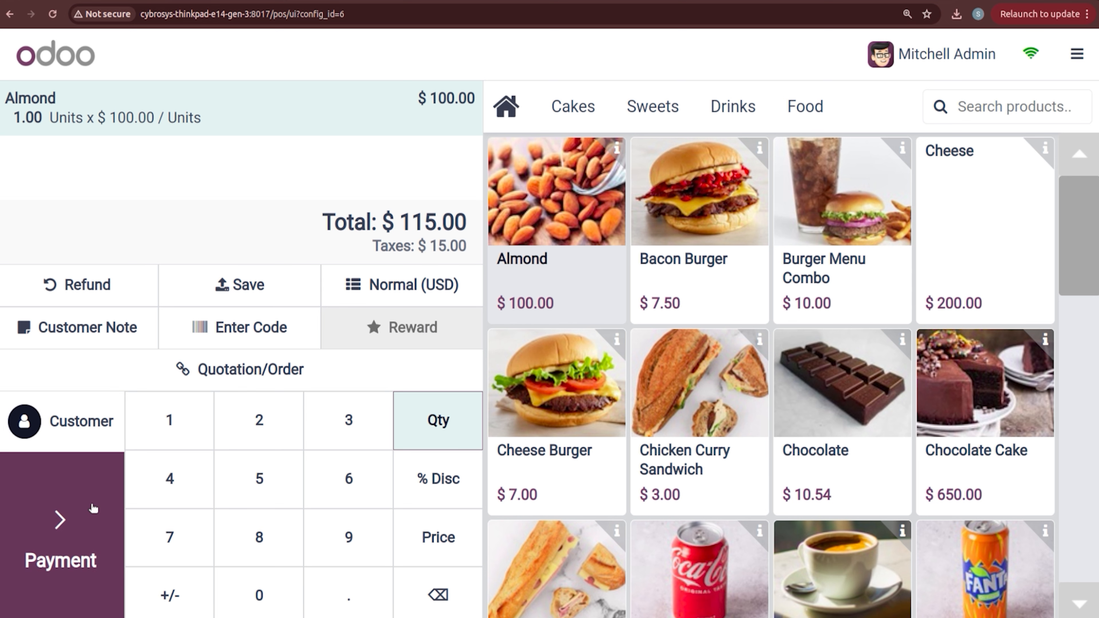
click(93, 508)
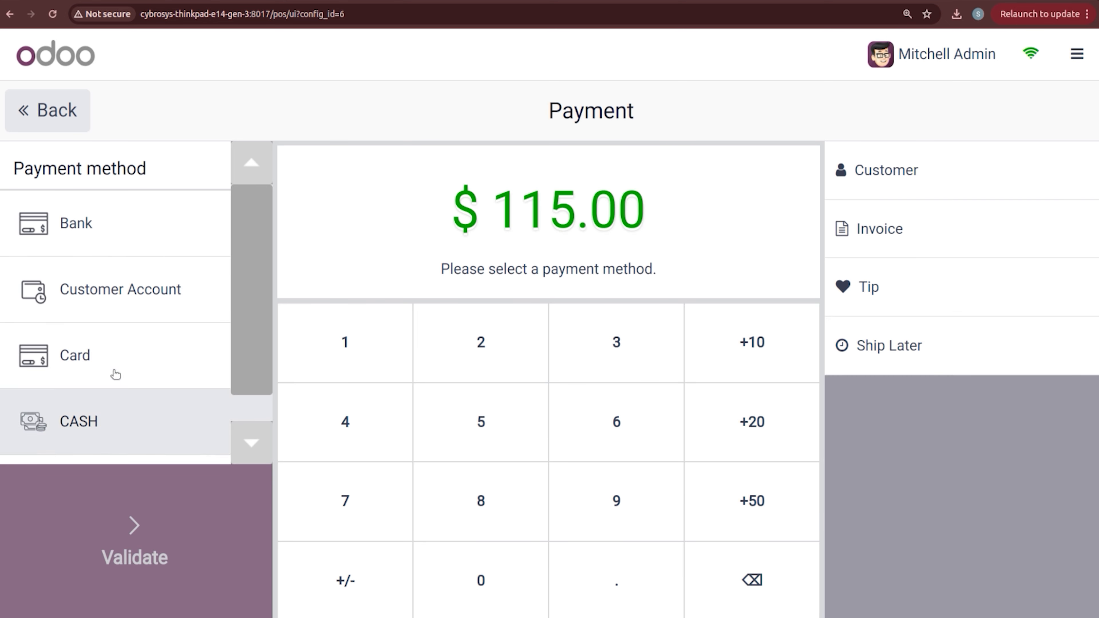
click(112, 246)
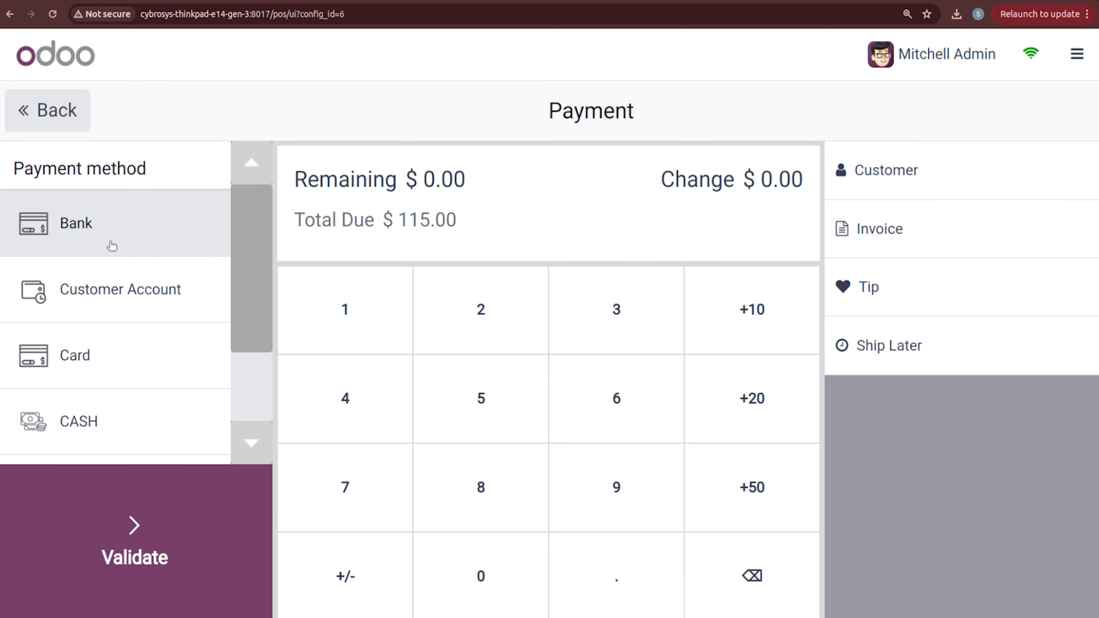
click(142, 545)
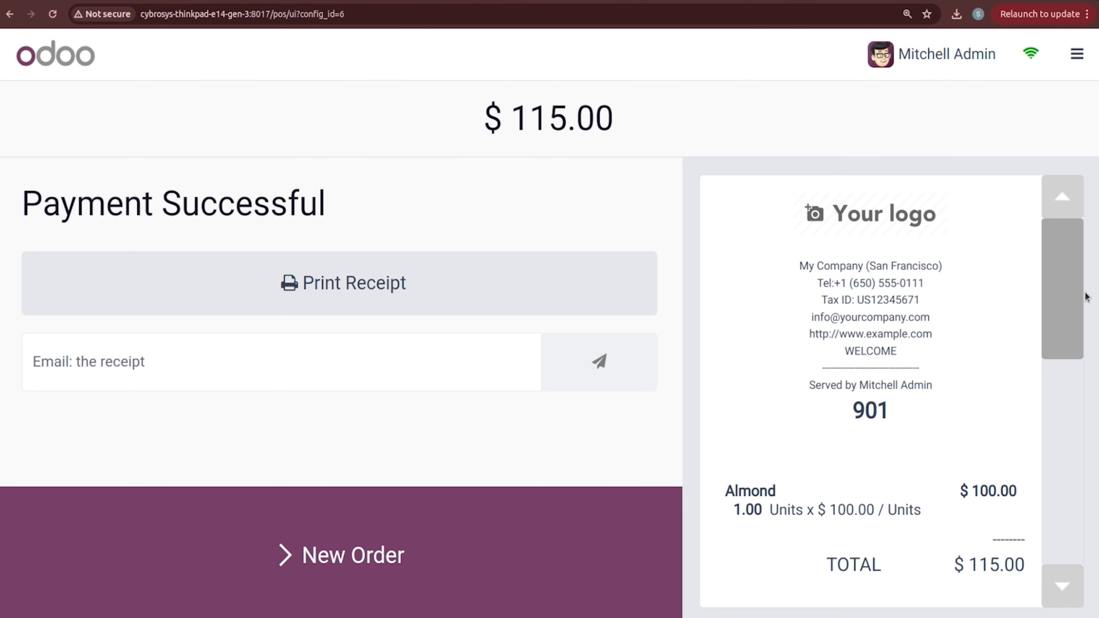
Step: Leave the register and return to the backend Point of Sale dashboard
drag(1065, 302, 1082, 545)
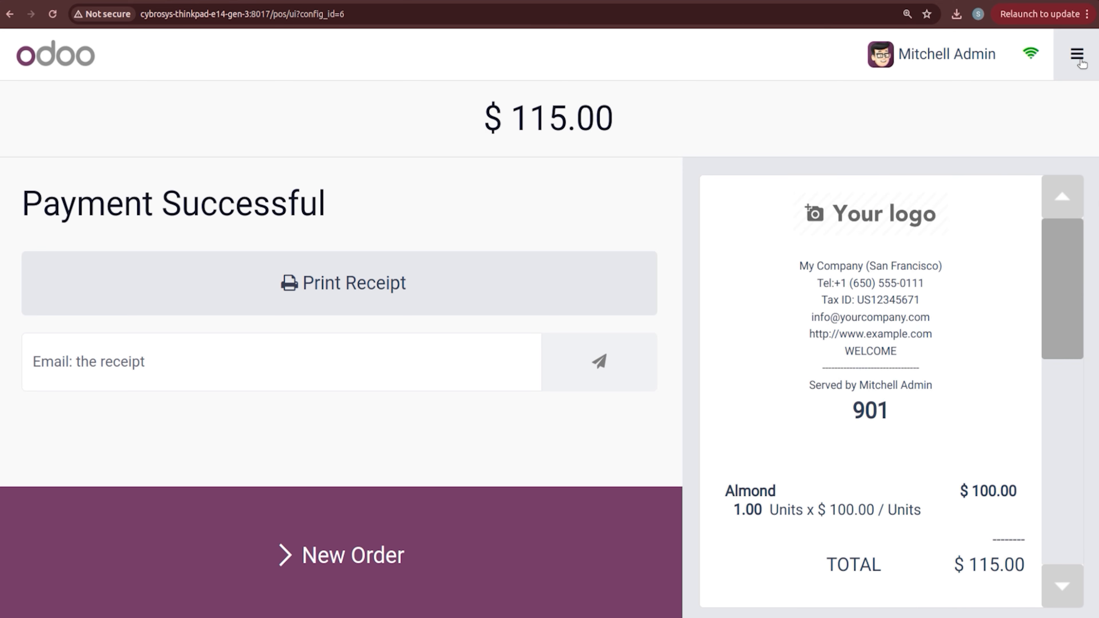
click(1079, 56)
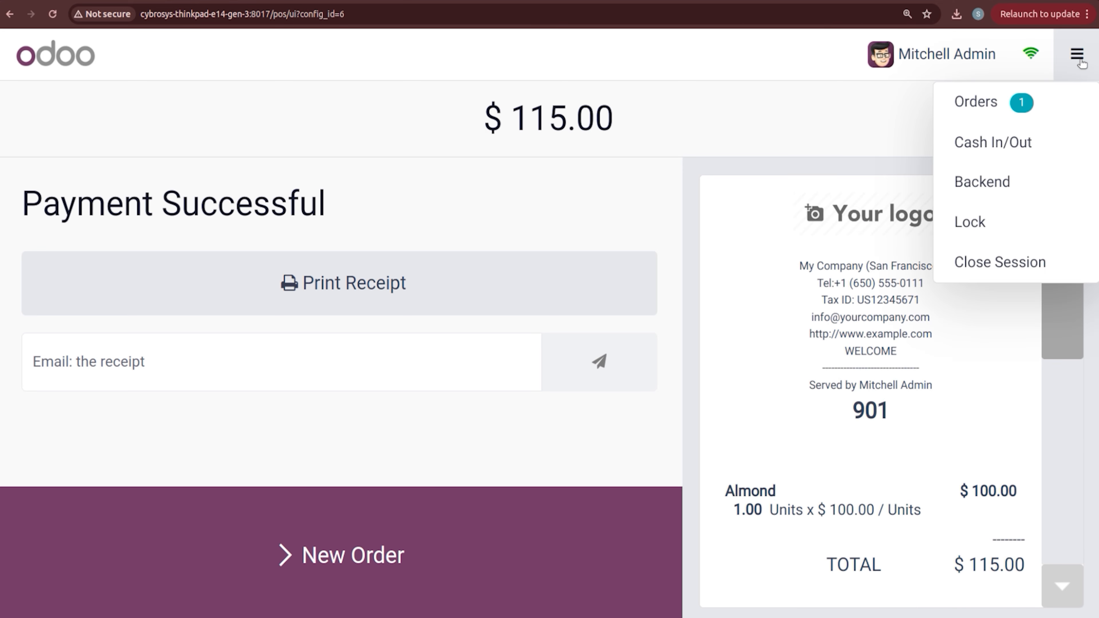
click(1001, 183)
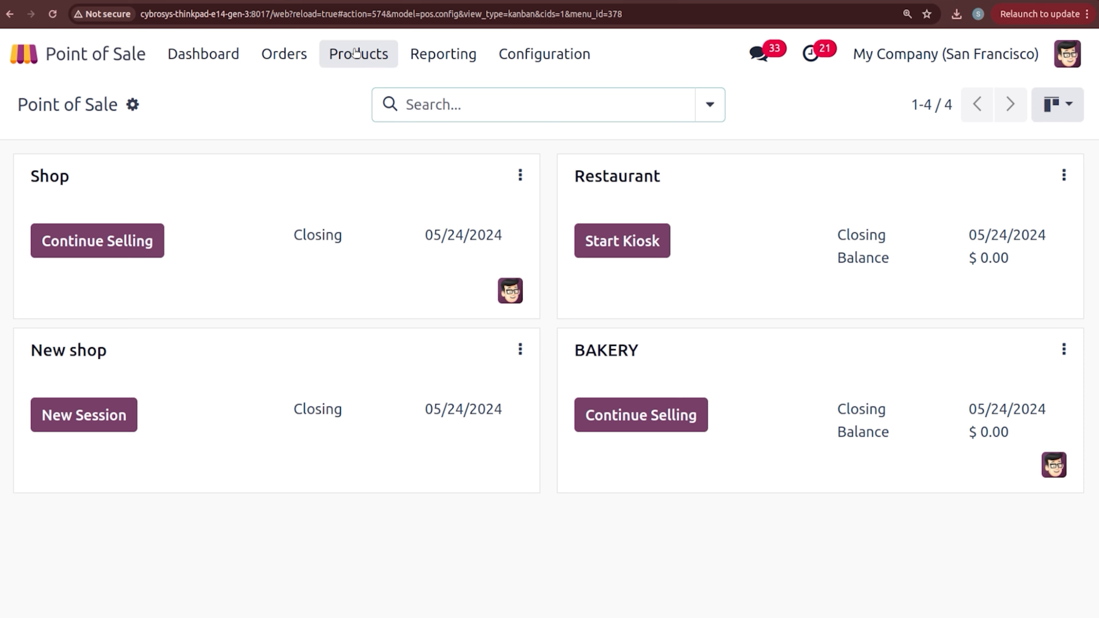
click(357, 55)
click(362, 113)
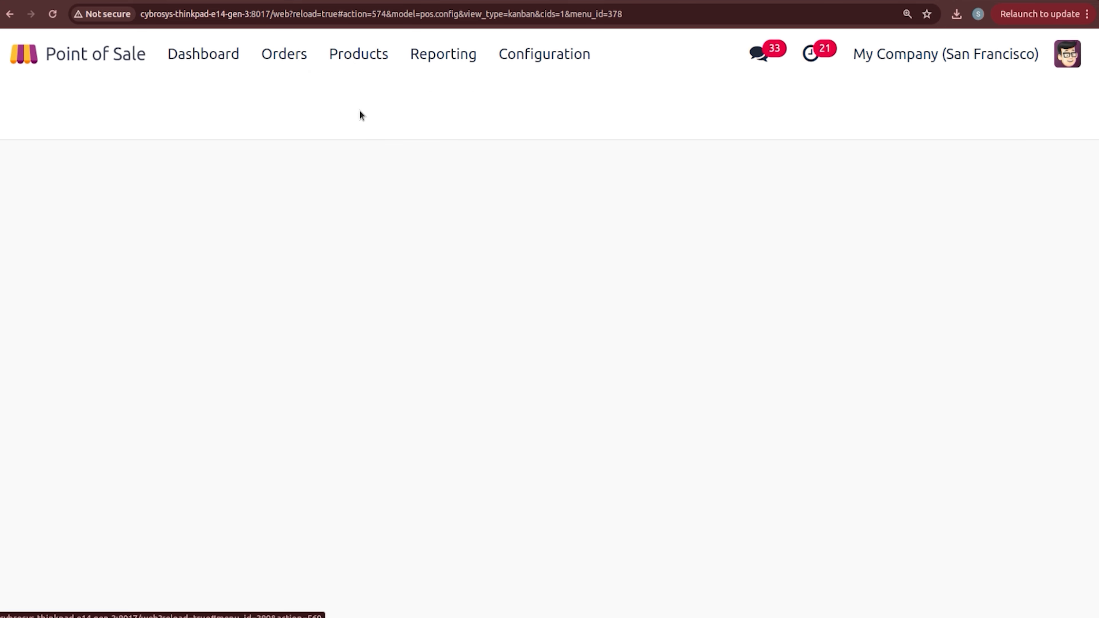
click(357, 59)
click(367, 97)
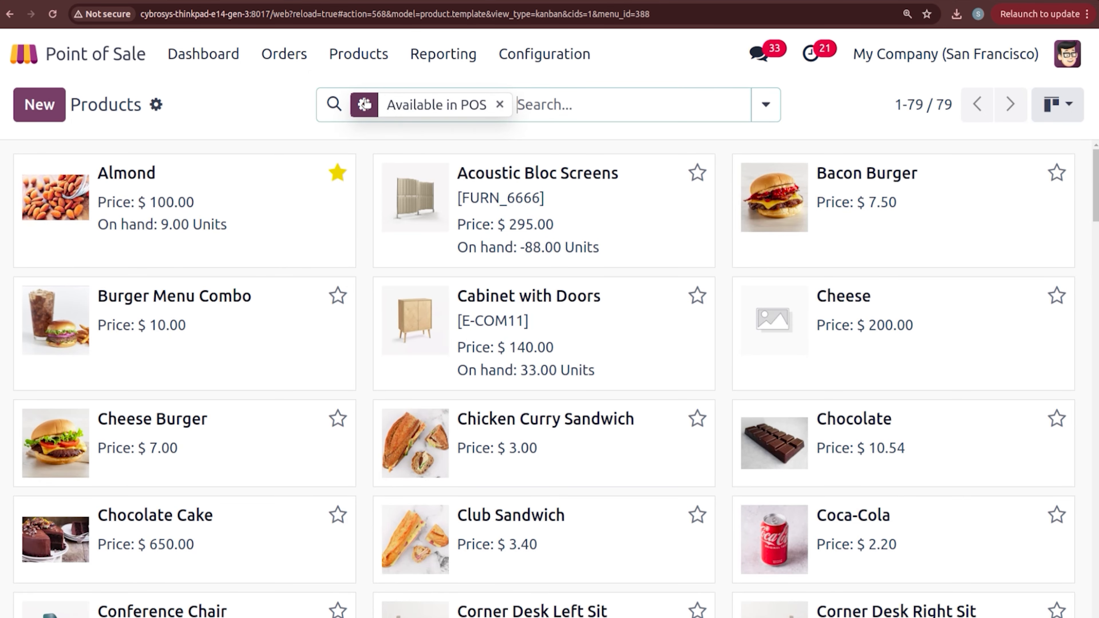
click(269, 203)
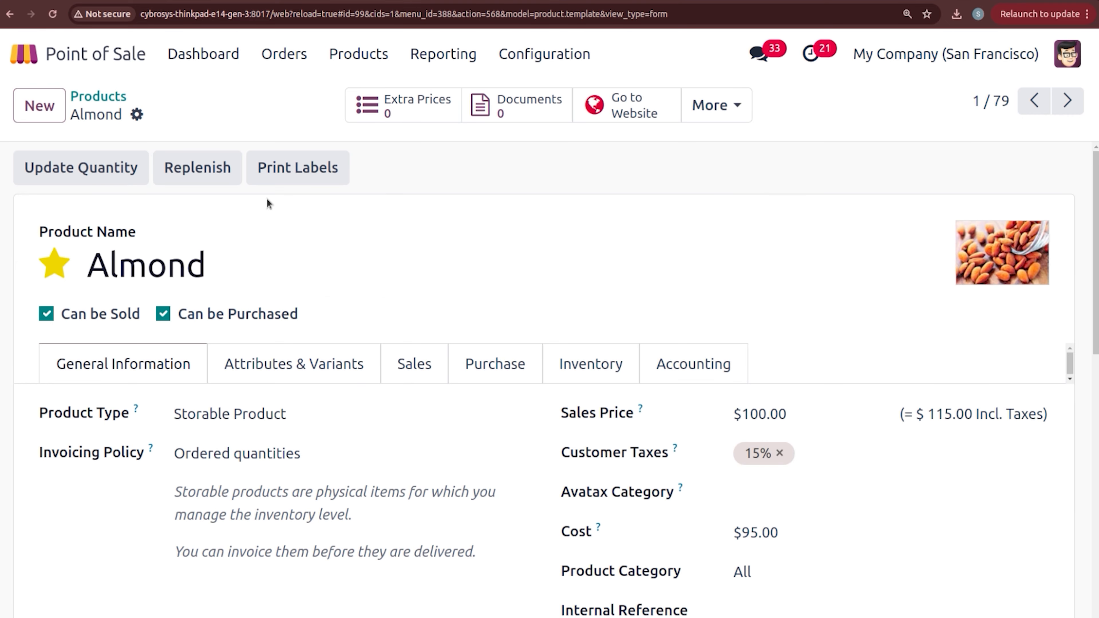
click(104, 100)
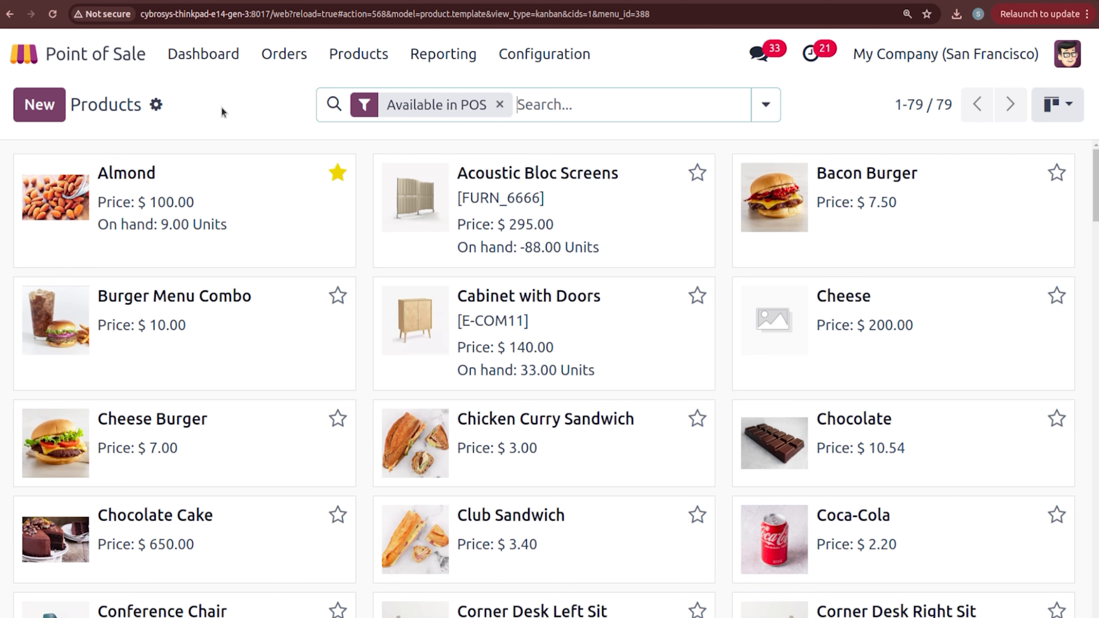
click(203, 54)
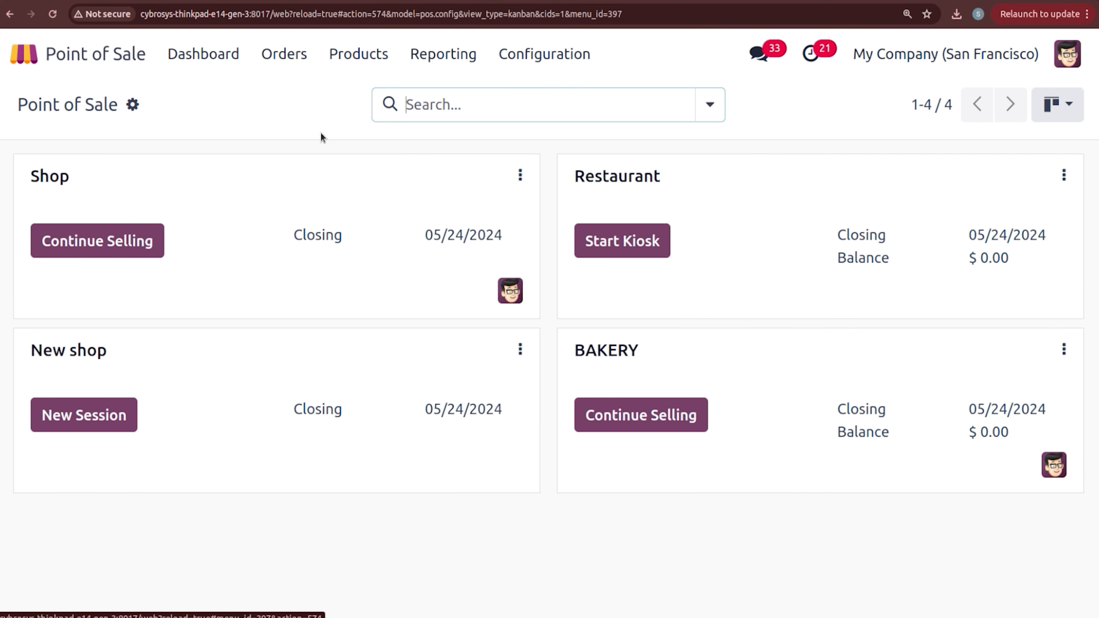
Step: Log into the BAKERY register as the administrator cashier and close its session
click(630, 416)
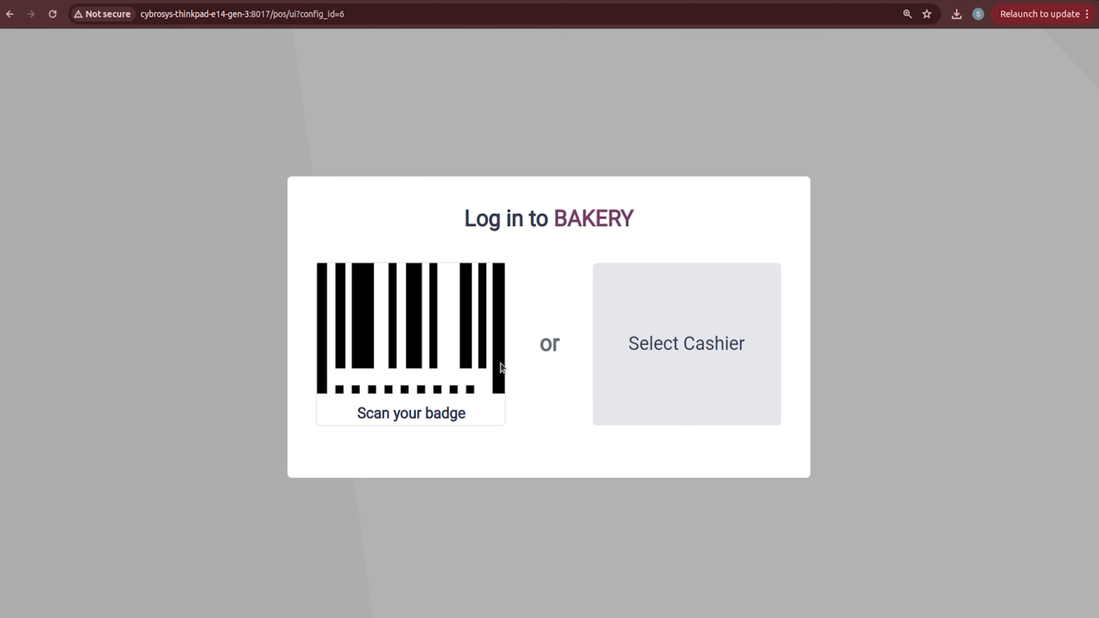
click(623, 350)
click(539, 357)
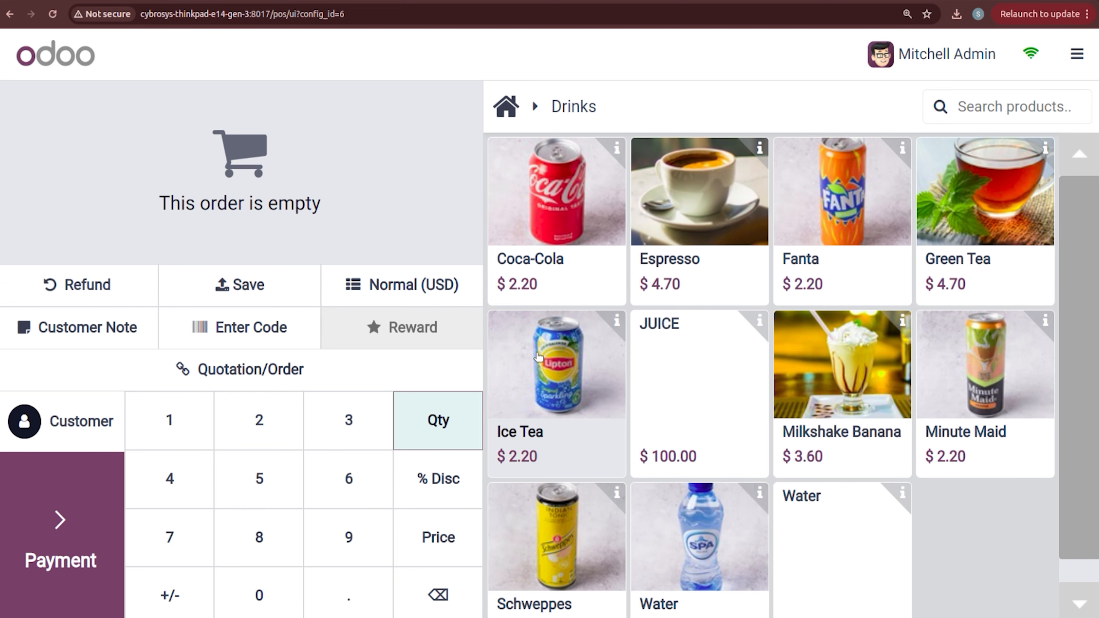
click(1082, 67)
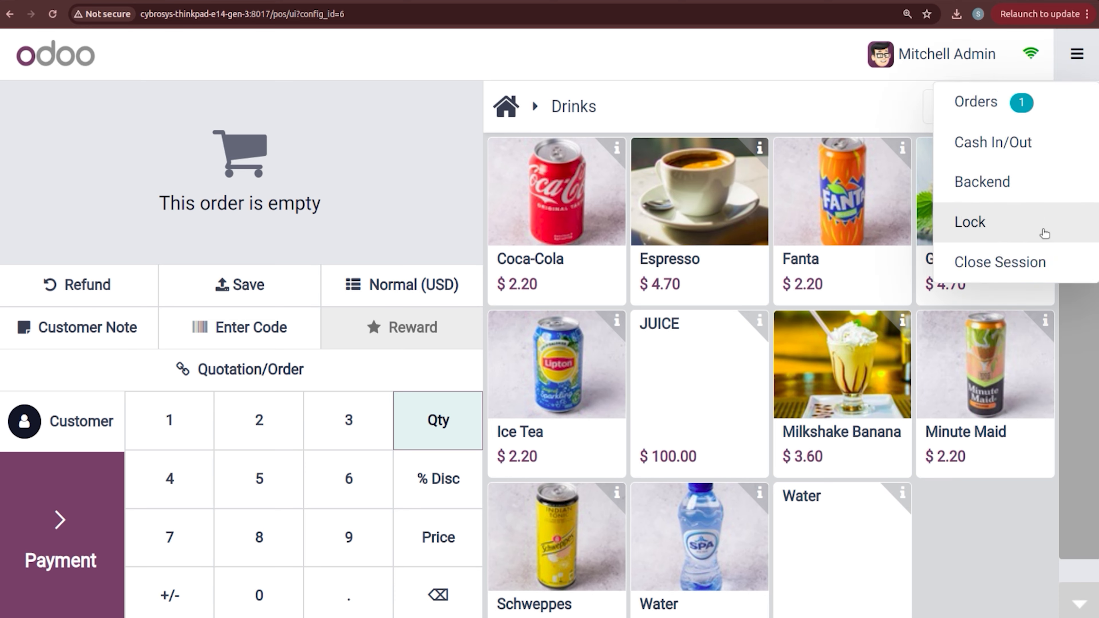
click(1048, 260)
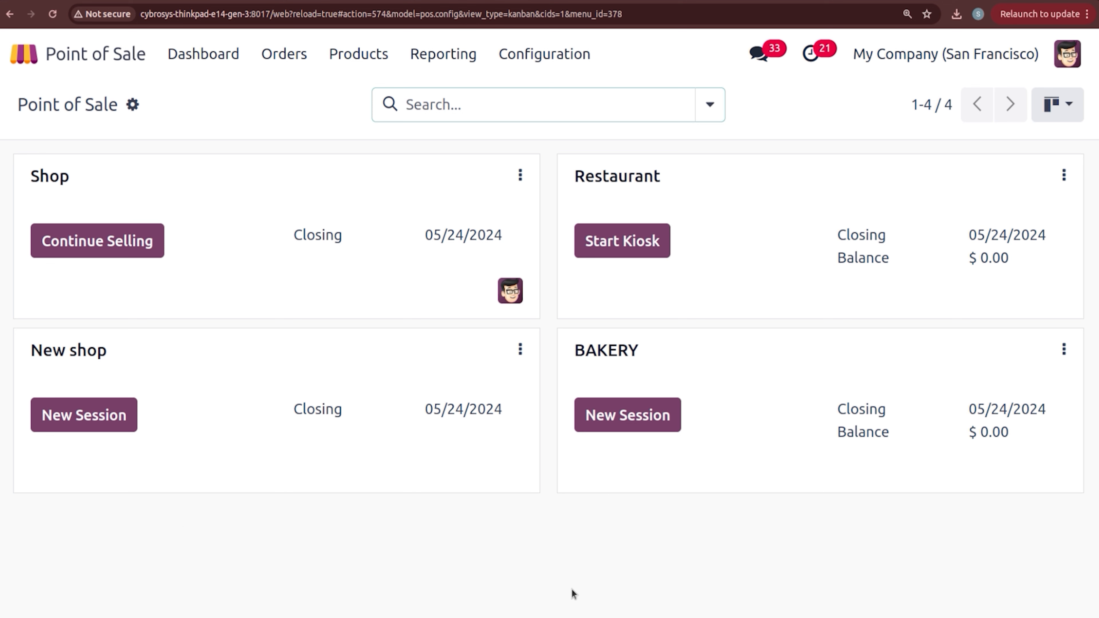
Step: View the products list showing Almond at 8.00 units on hand, then open Point of Sale settings
click(359, 56)
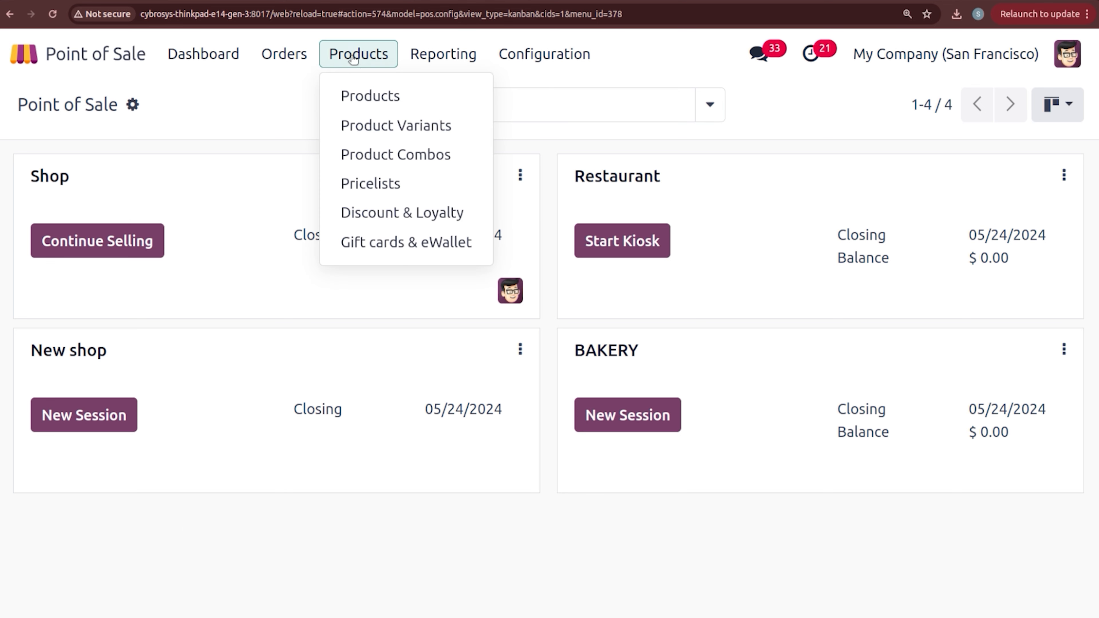
click(359, 100)
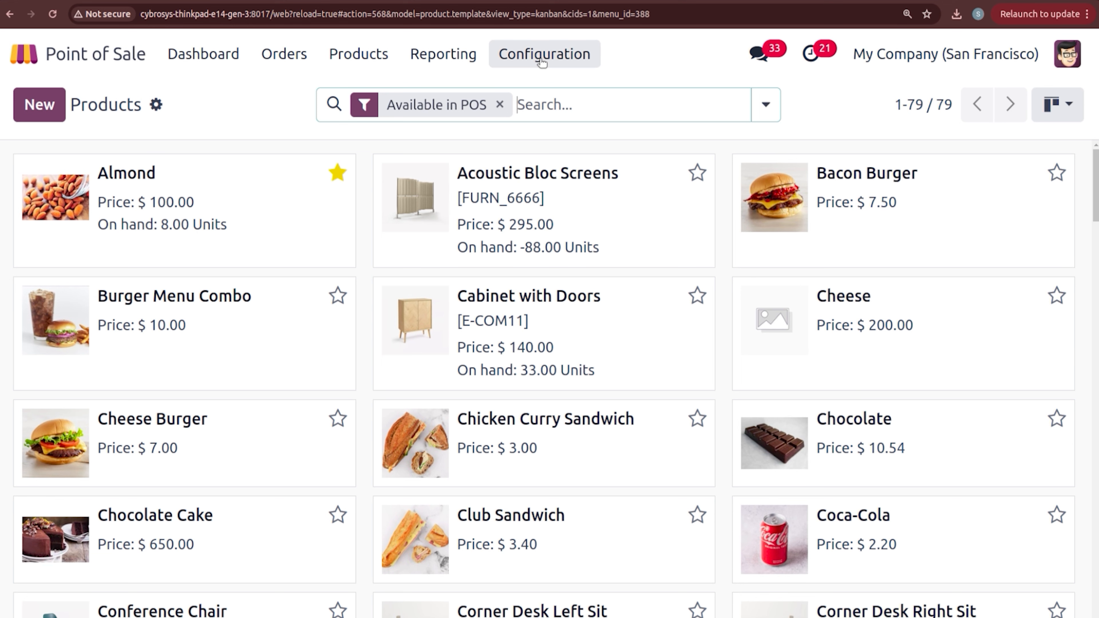
click(550, 57)
click(549, 100)
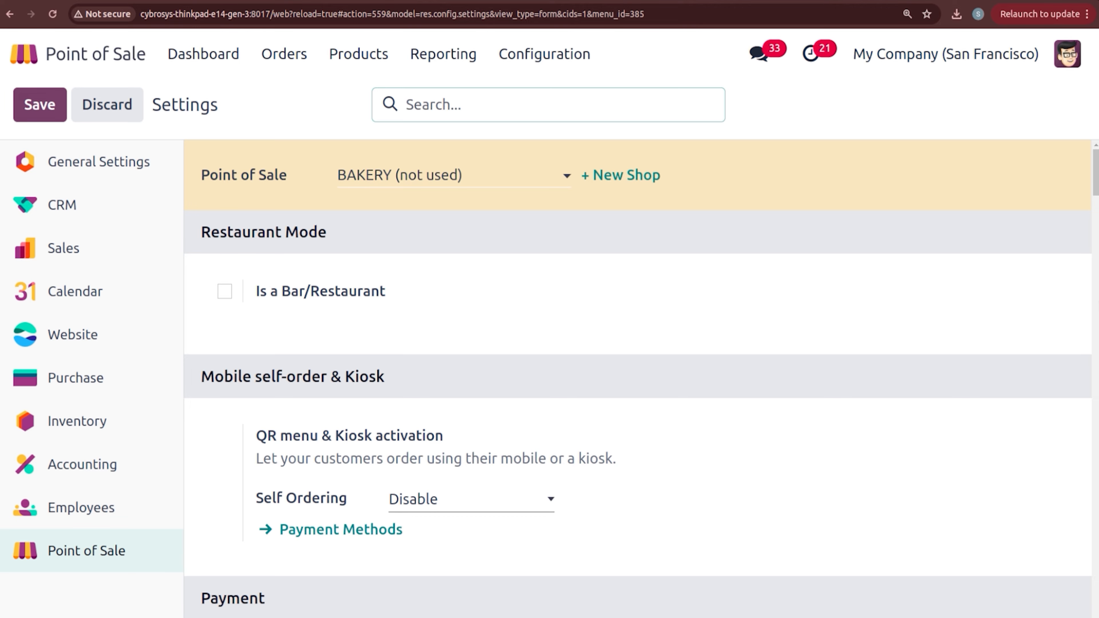
Step: Set Inventory Management to update quantities In real time and save the settings
scroll(638, 379, down, 20)
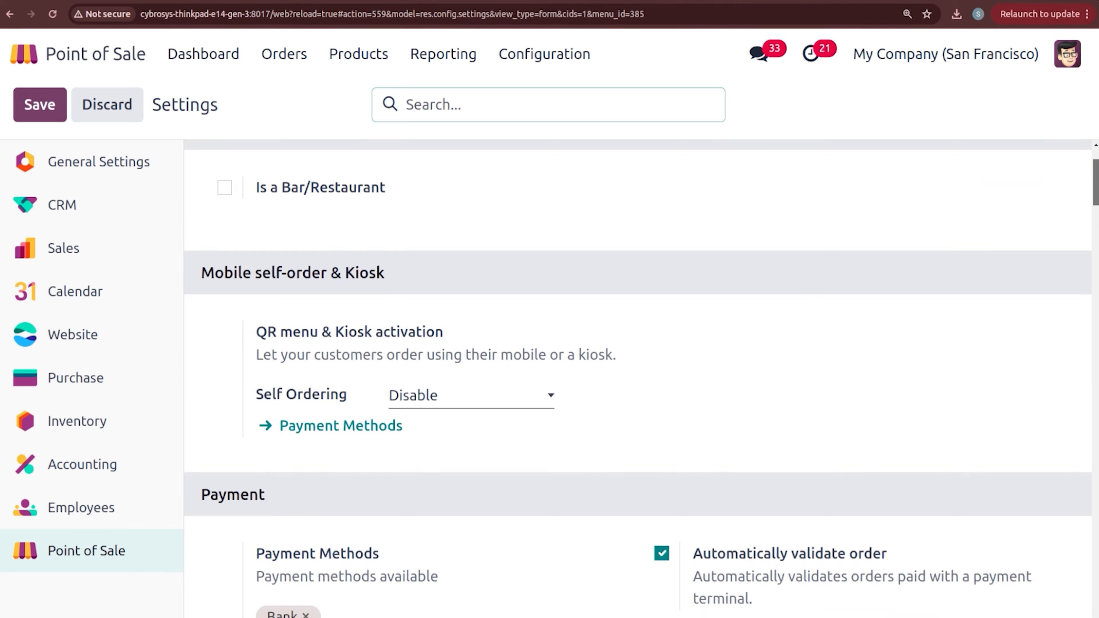
scroll(731, 467, down, 4)
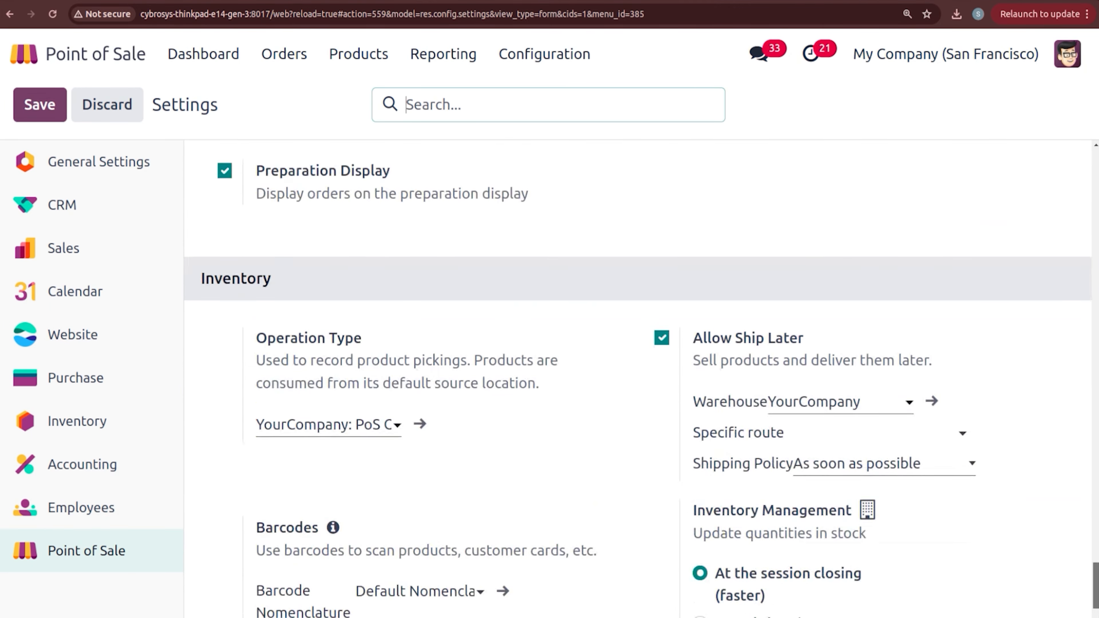
click(700, 546)
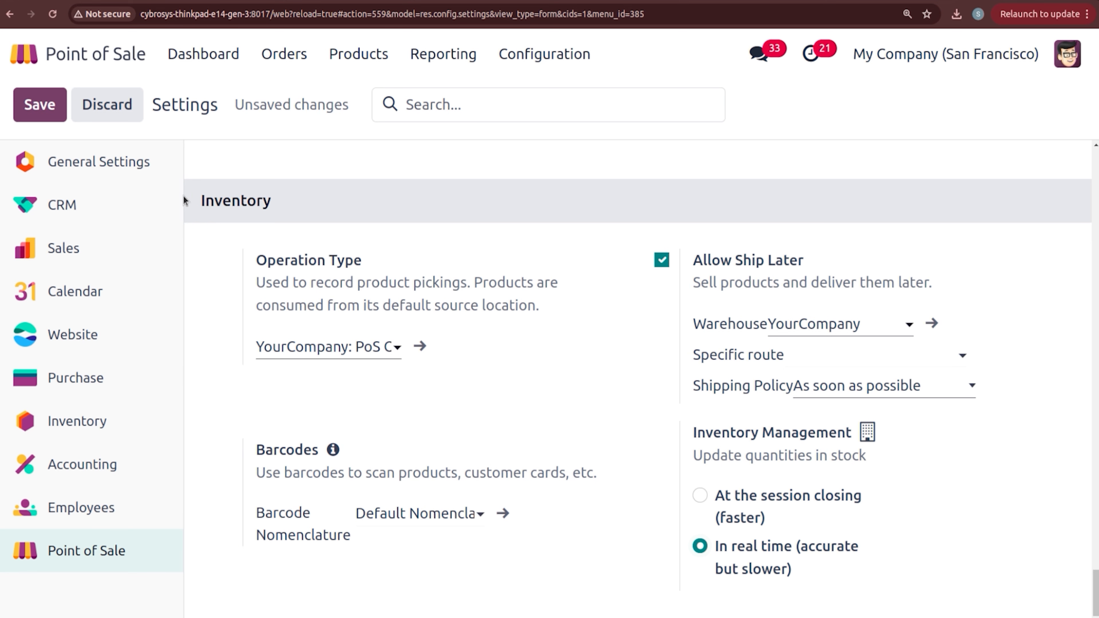
click(44, 105)
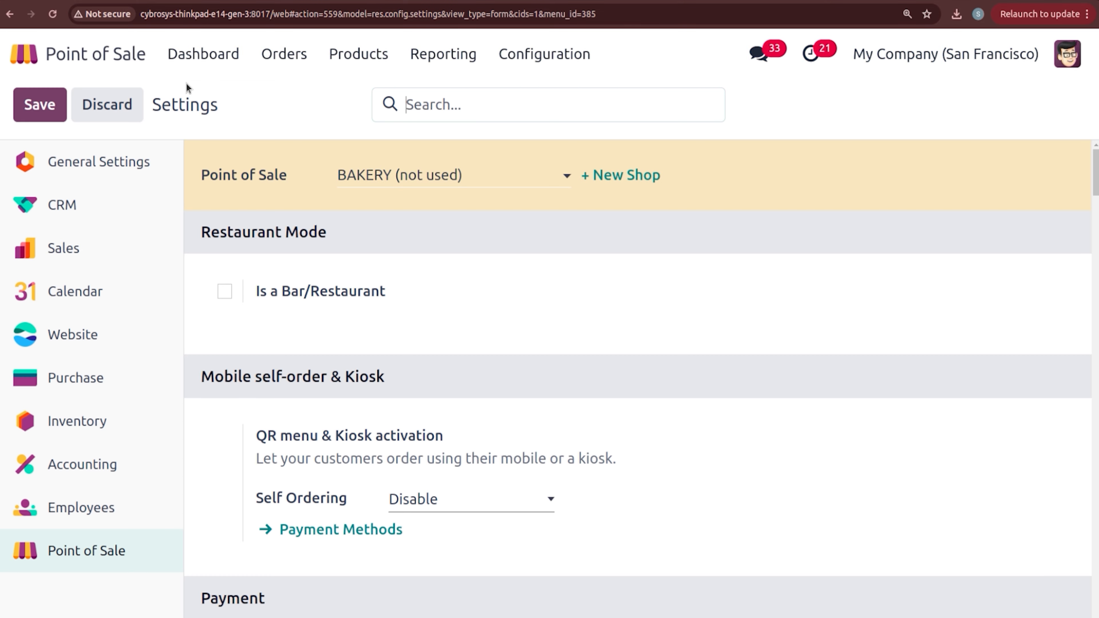
Step: Start a new BAKERY session logged in as the administrator cashier
click(190, 56)
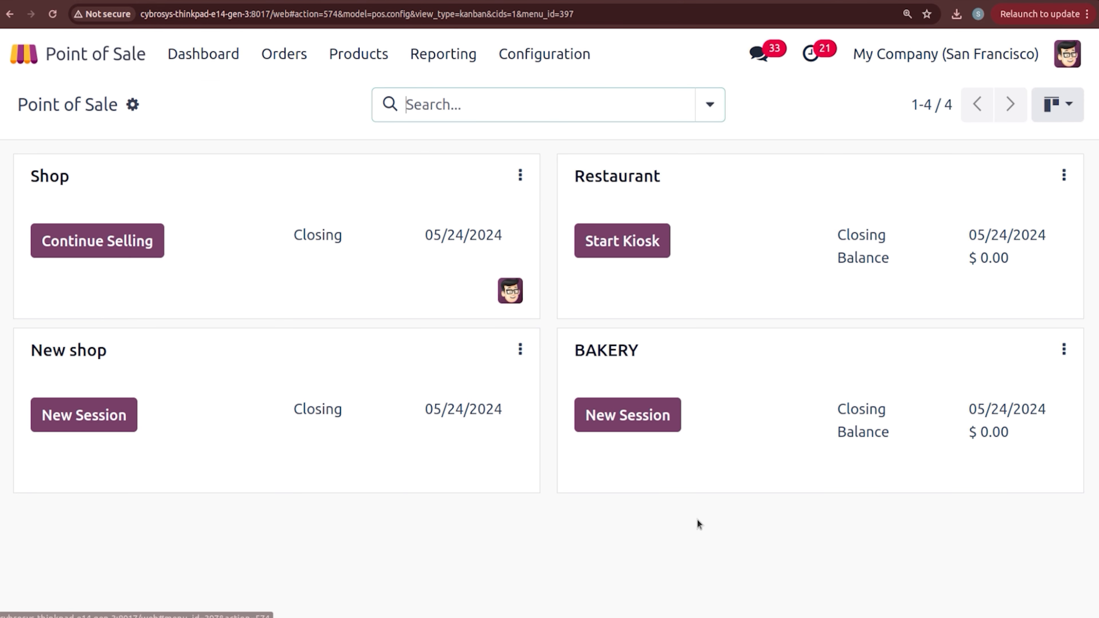
click(627, 427)
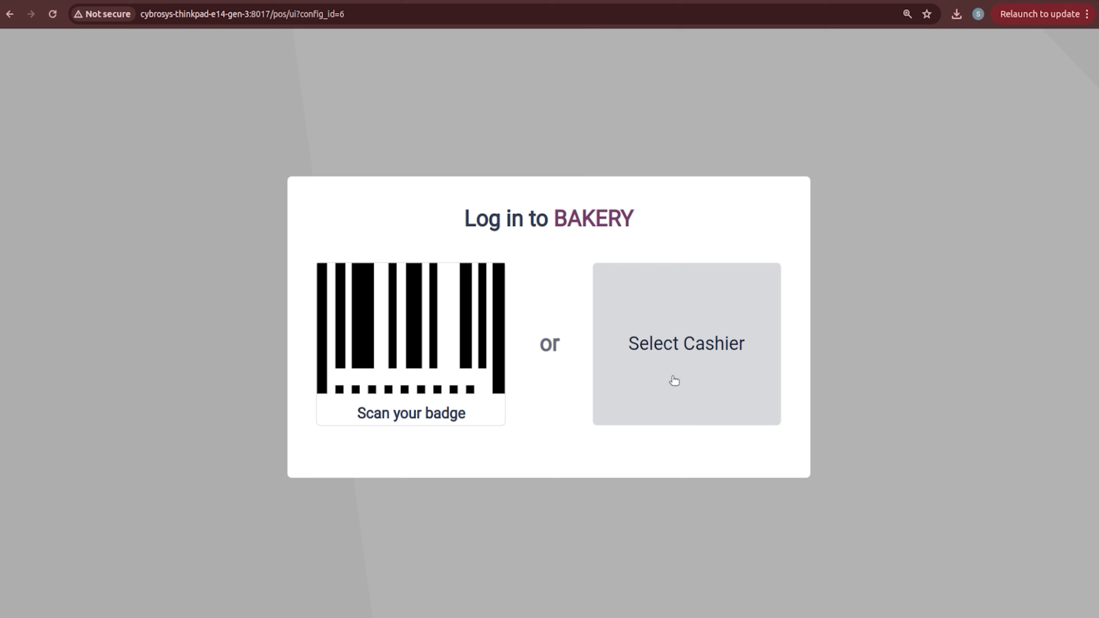
click(628, 364)
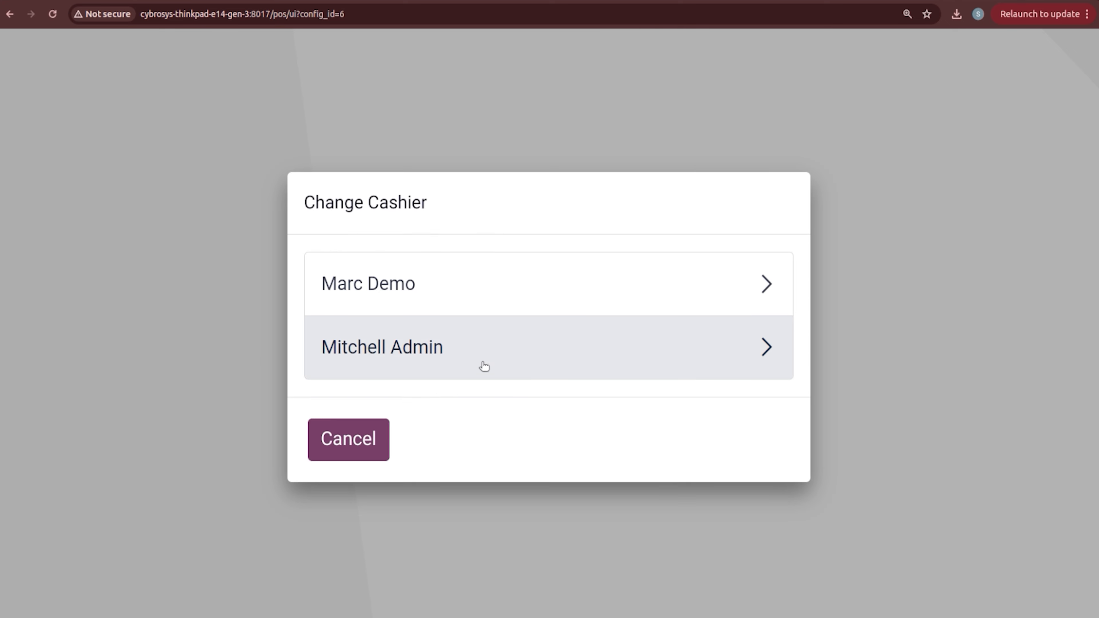
click(457, 366)
click(368, 481)
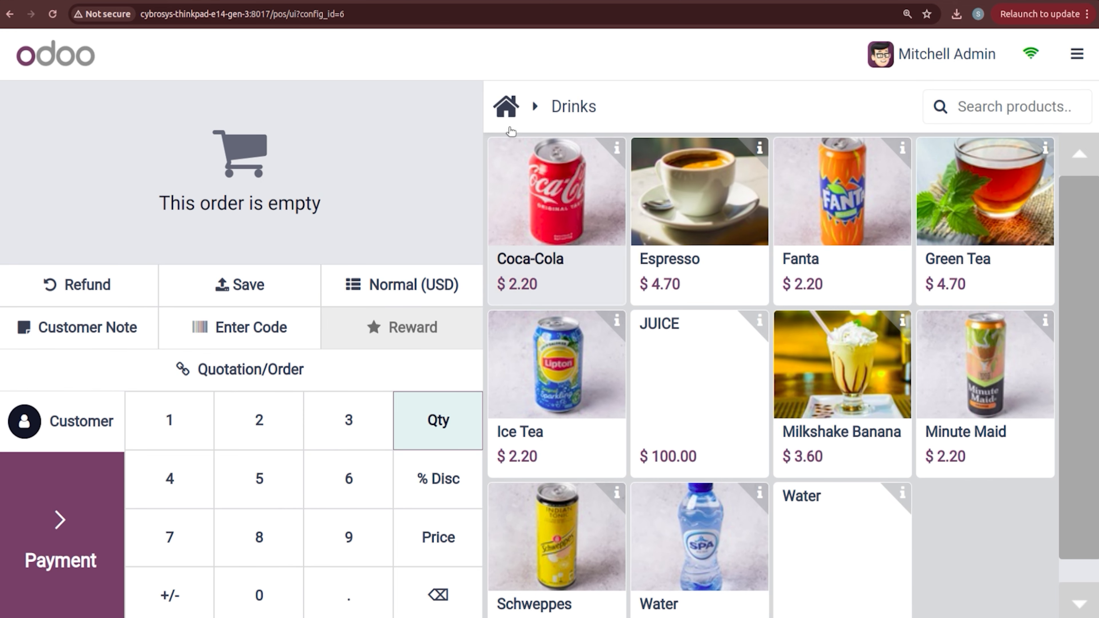
Step: Sell one Almond for $115.00, paid in full by bank
click(508, 119)
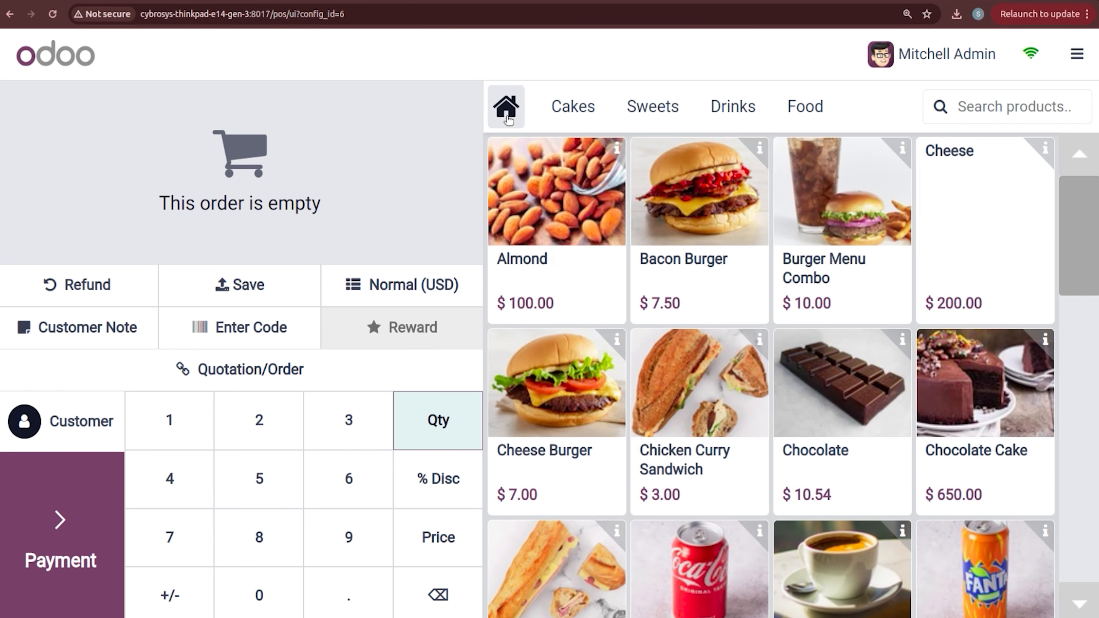
click(538, 204)
click(51, 524)
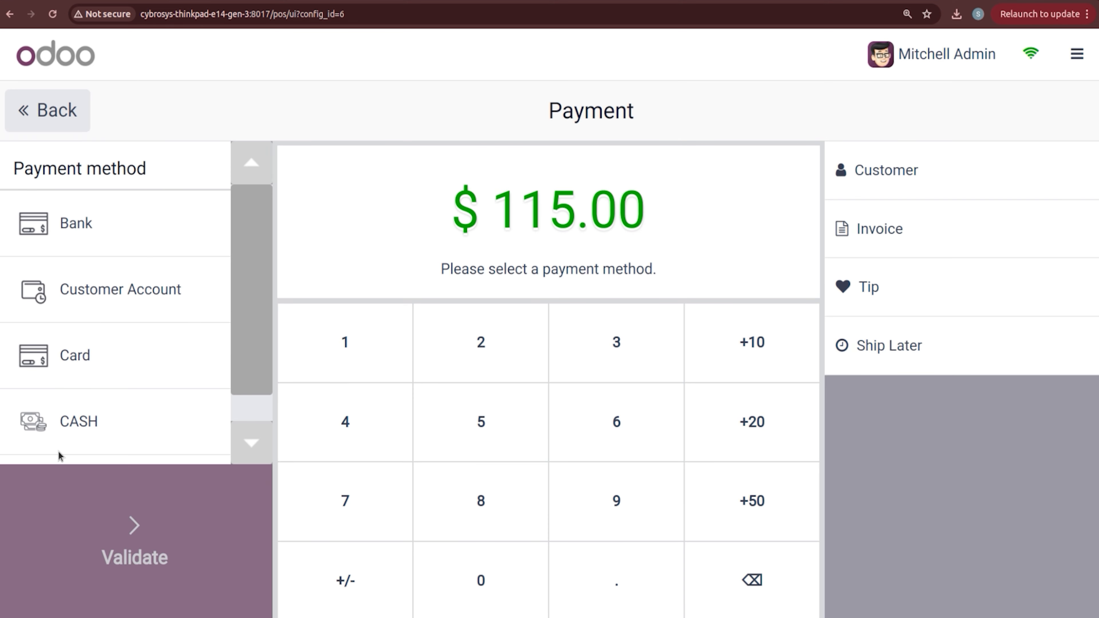
click(86, 226)
click(118, 515)
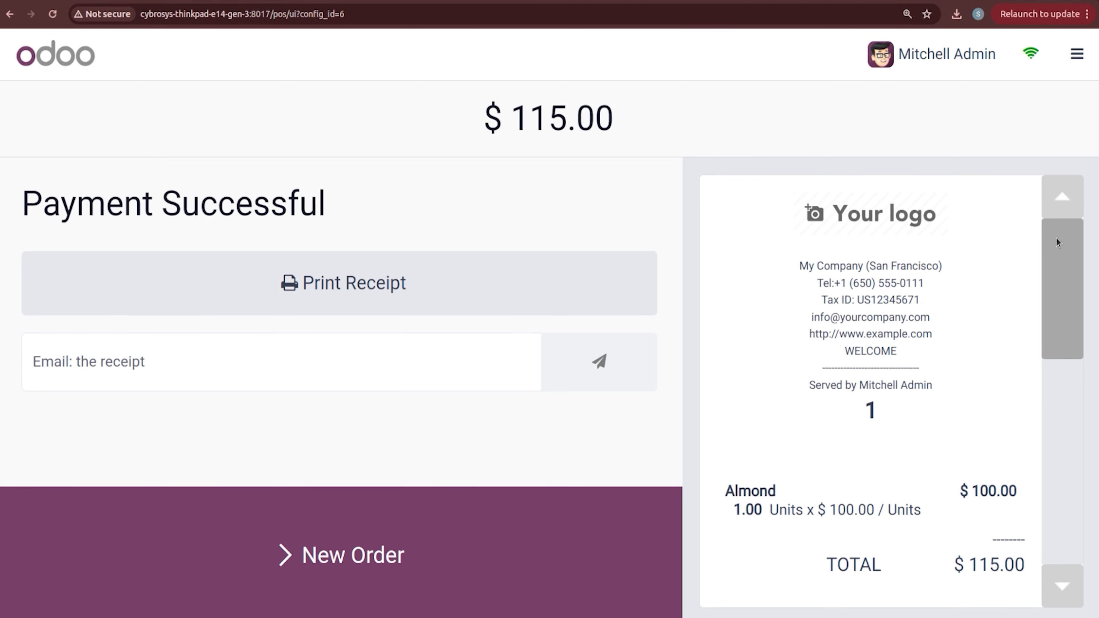
Step: Leave the register and return to the Odoo backend
scroll(1059, 243, down, 1)
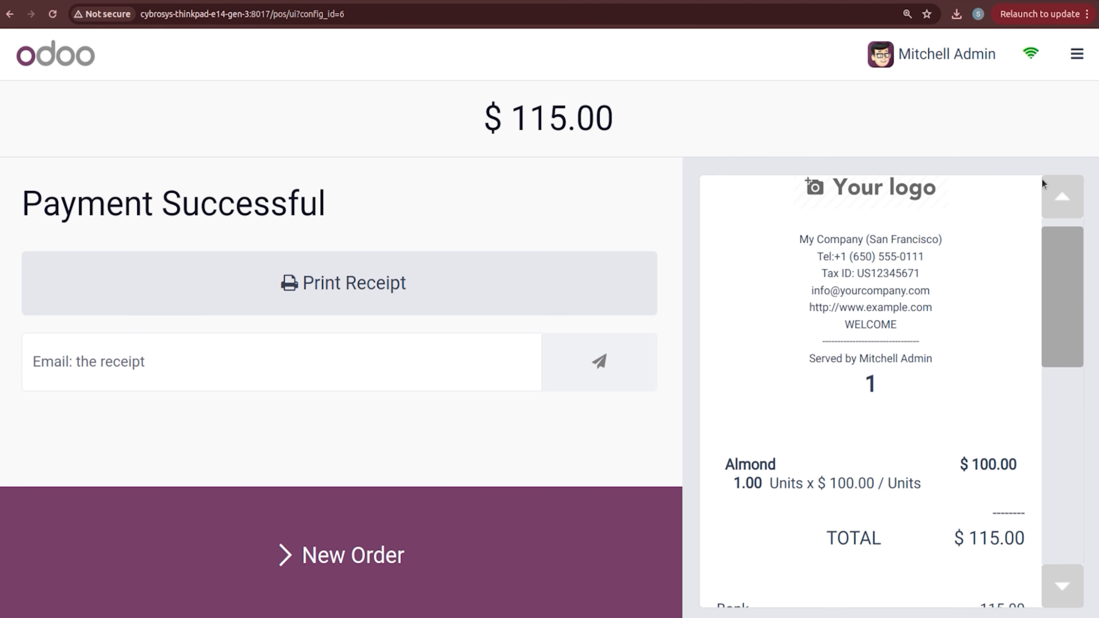
click(1076, 54)
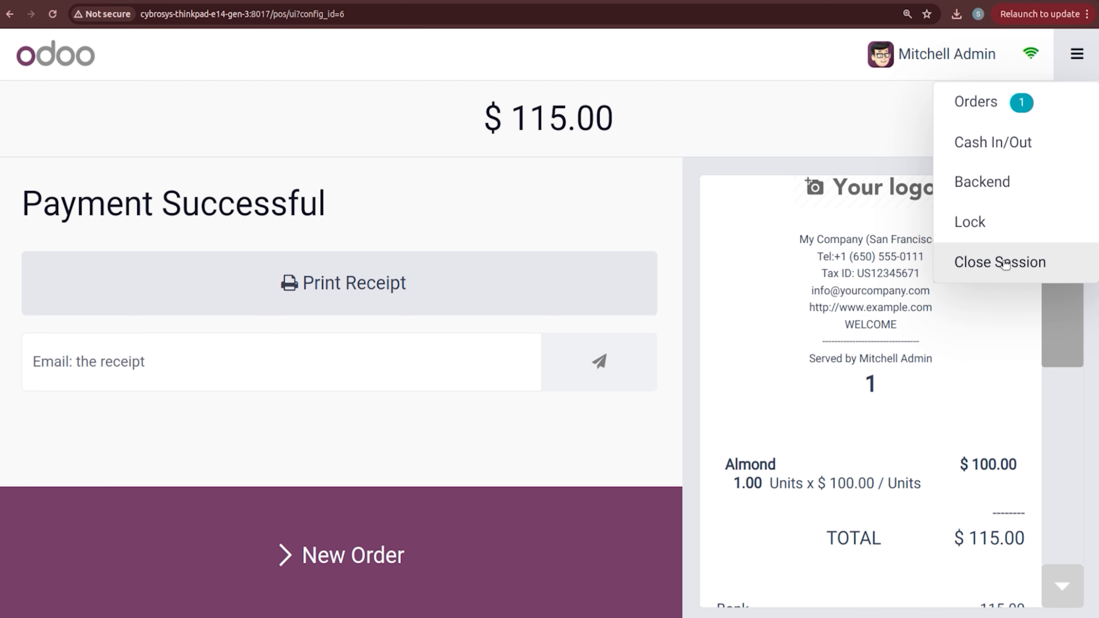
click(1017, 173)
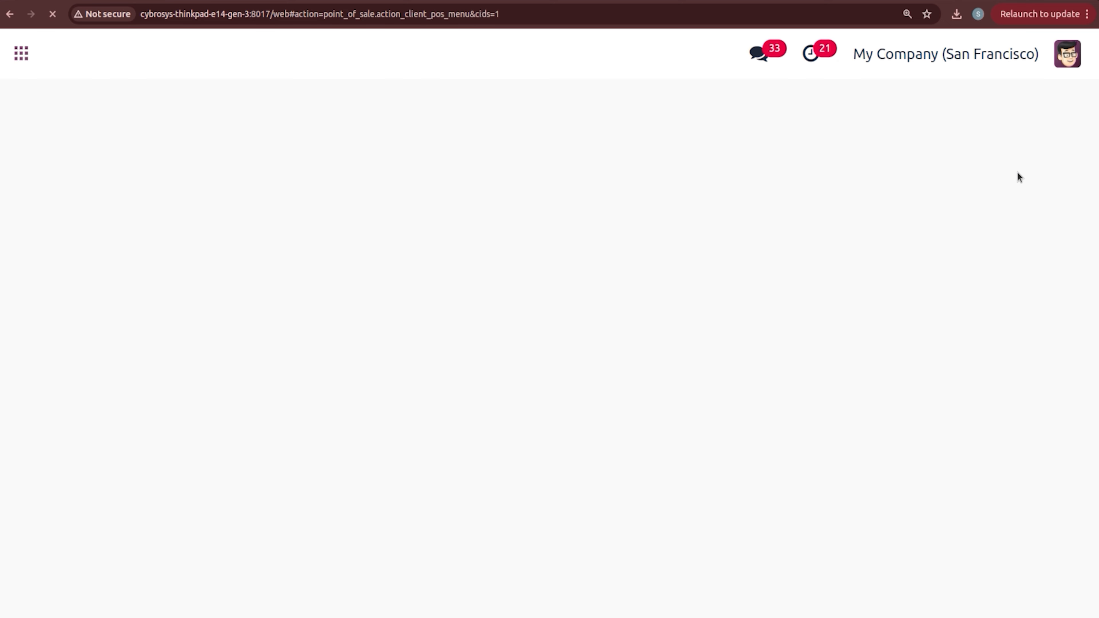
Step: Confirm Almond shows 7.00 units on hand, then reopen the BAKERY register's login screen
click(362, 55)
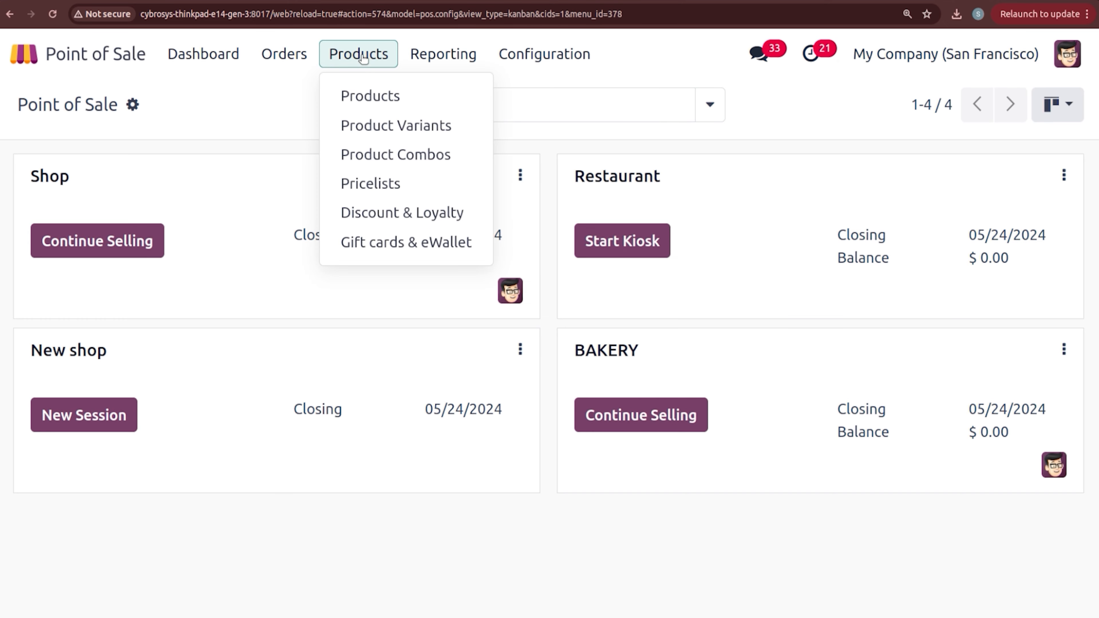
click(372, 96)
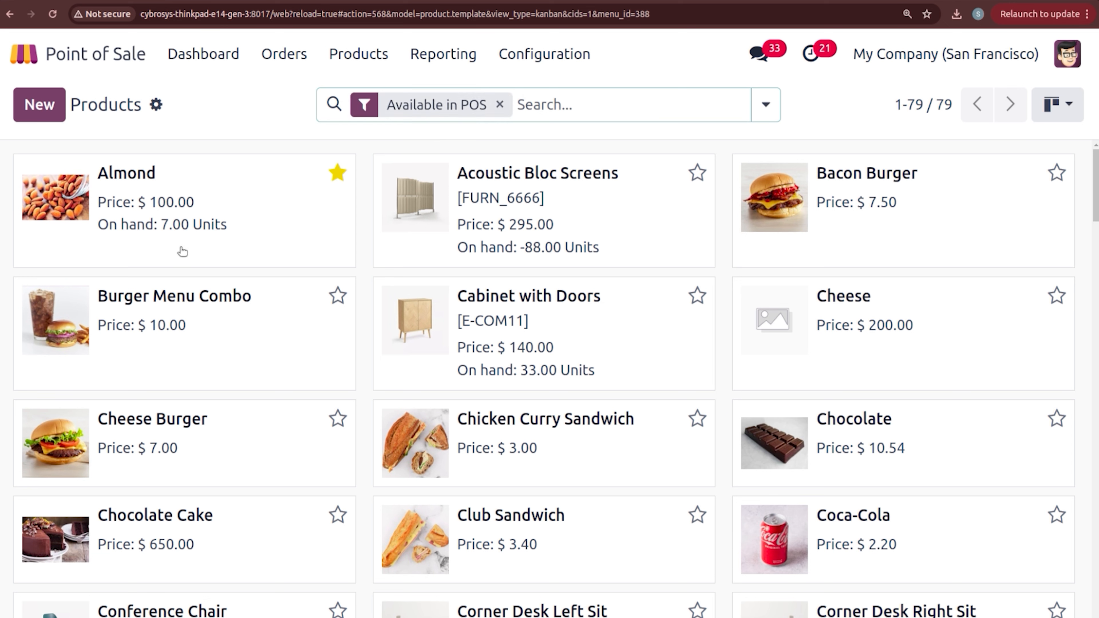
click(197, 56)
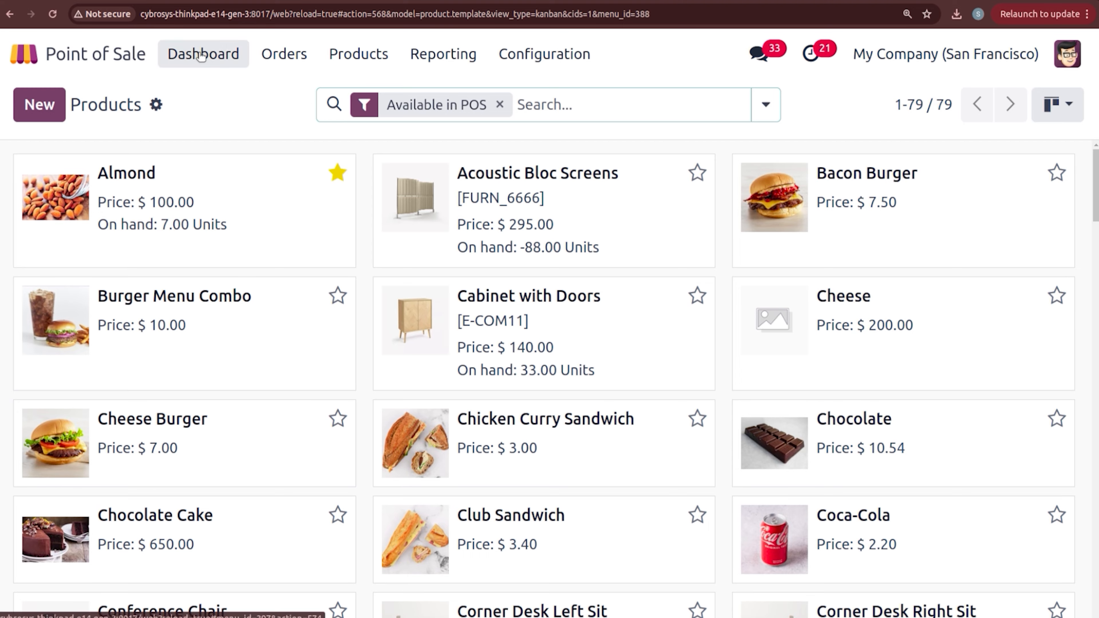
click(621, 418)
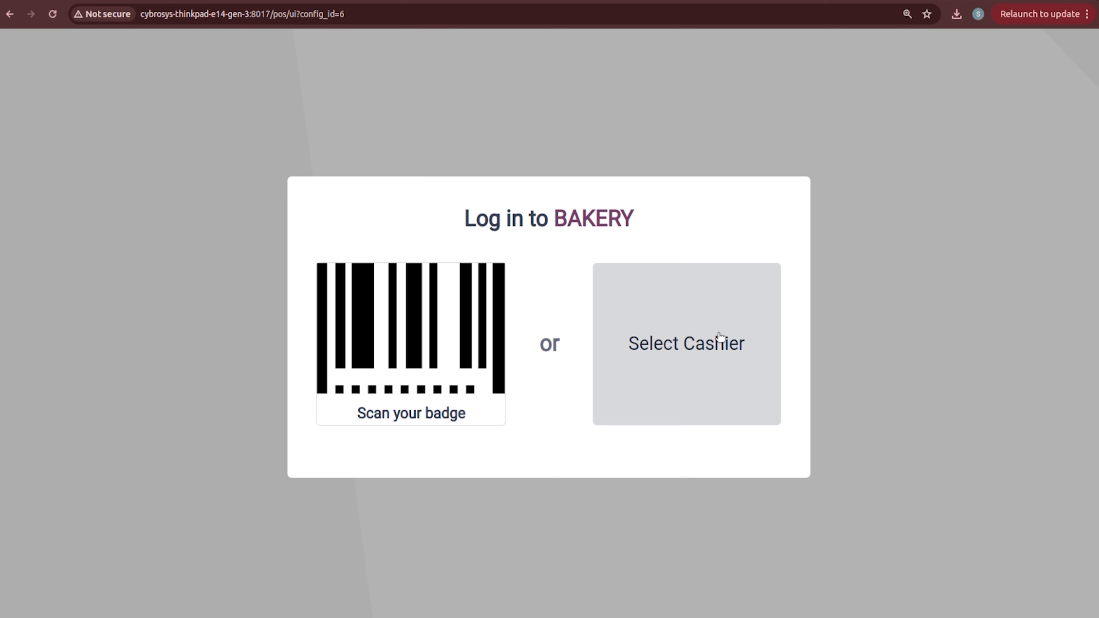
Step: Log in as the admin cashier and close the BAKERY session
click(719, 337)
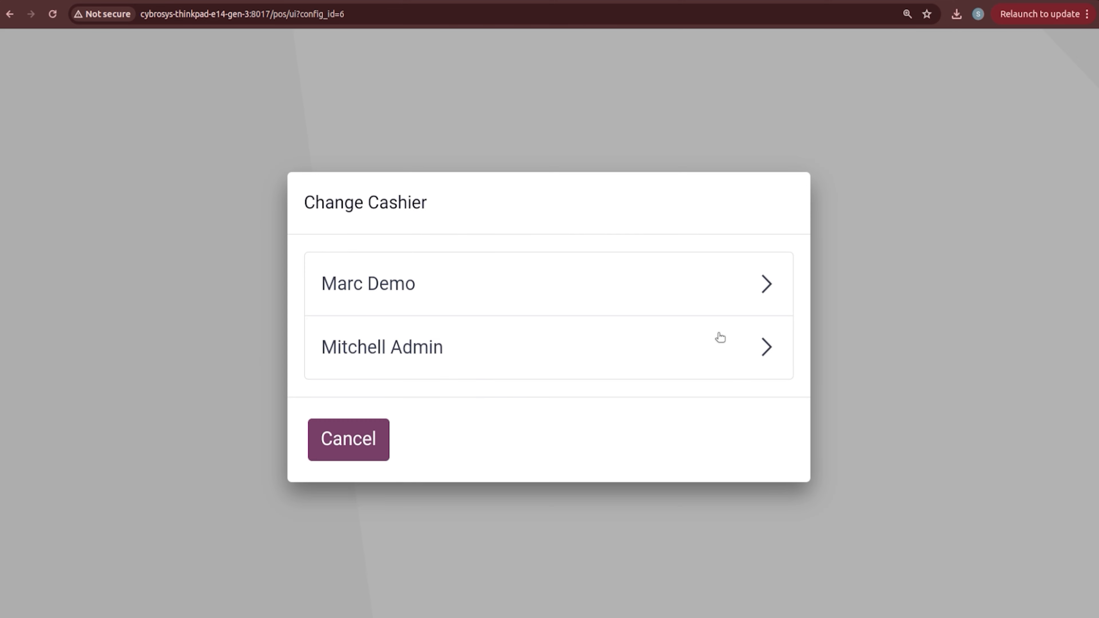
click(592, 334)
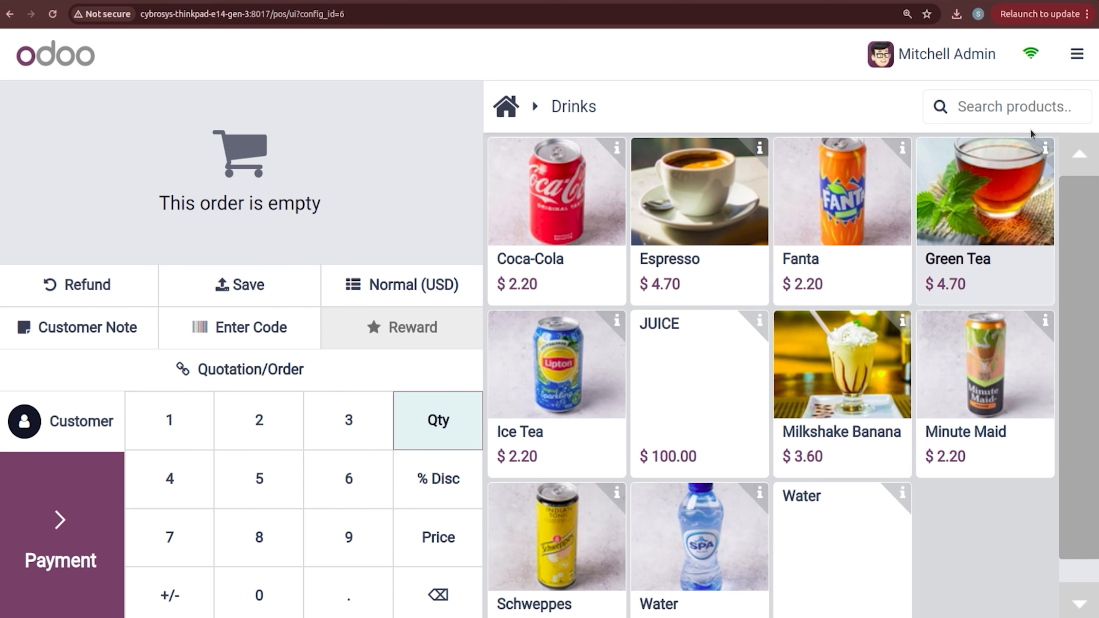
click(1076, 54)
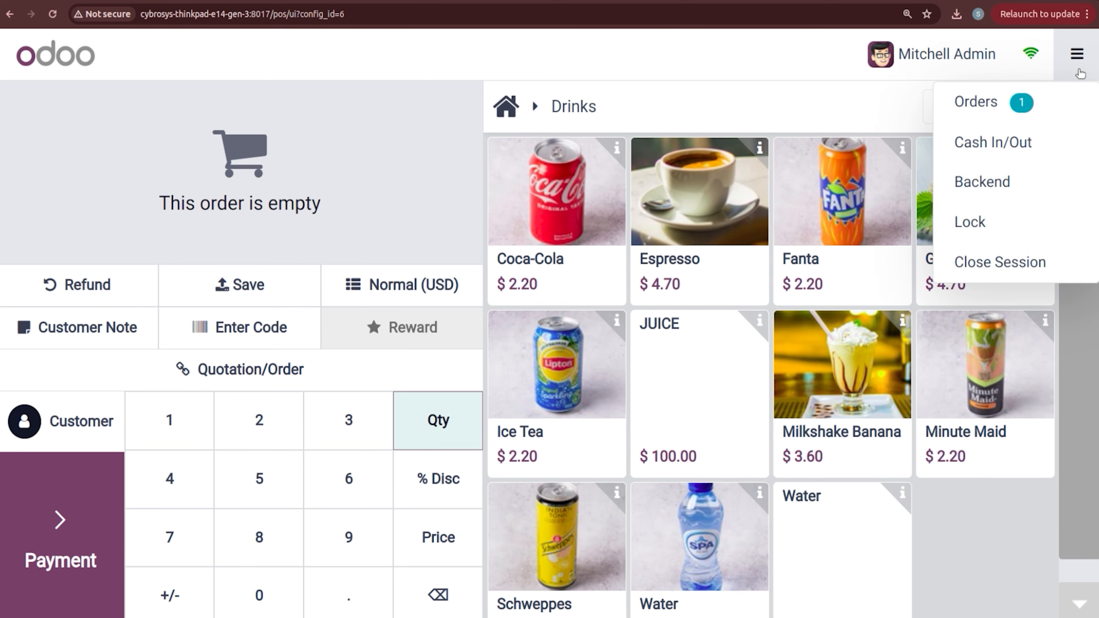
click(1058, 256)
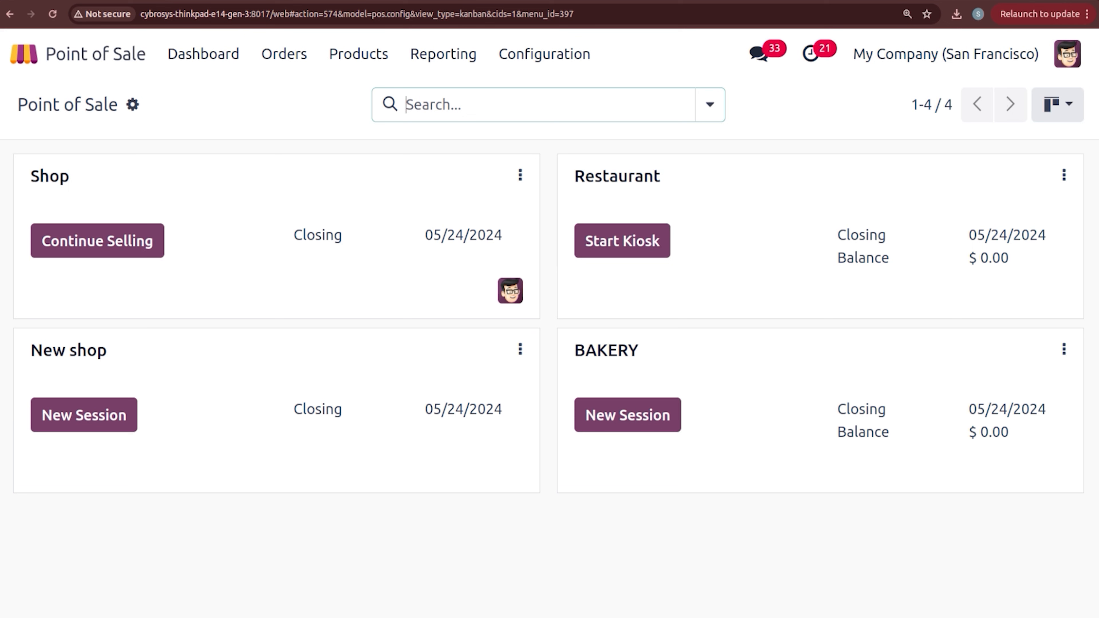
Step: Tick Is a Bar/Restaurant for BAKERY in the settings and save
click(545, 63)
click(551, 89)
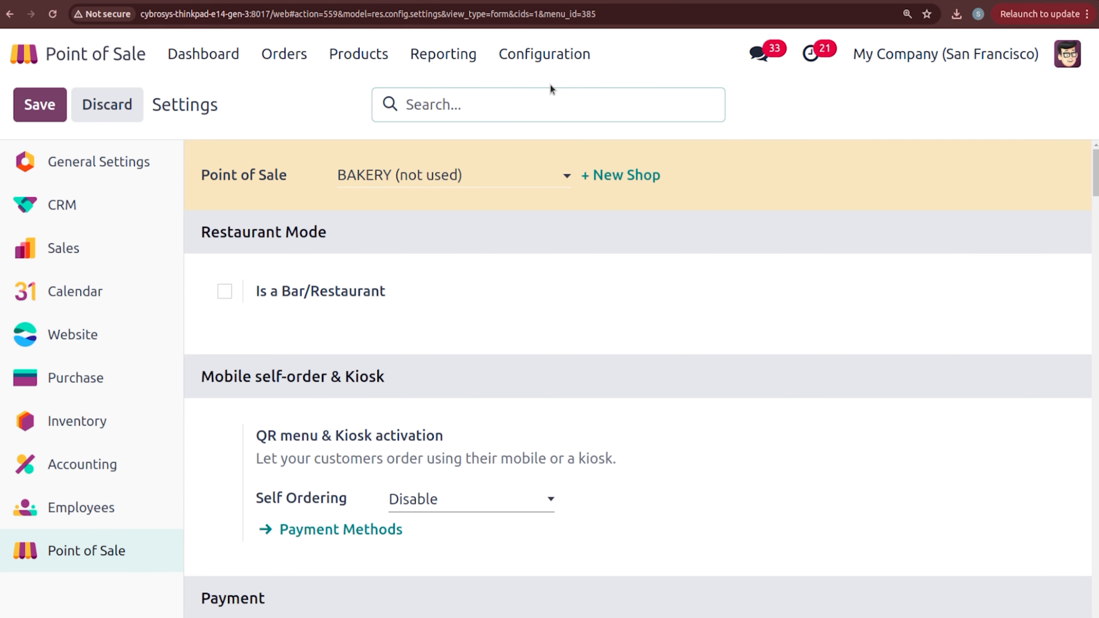
click(225, 290)
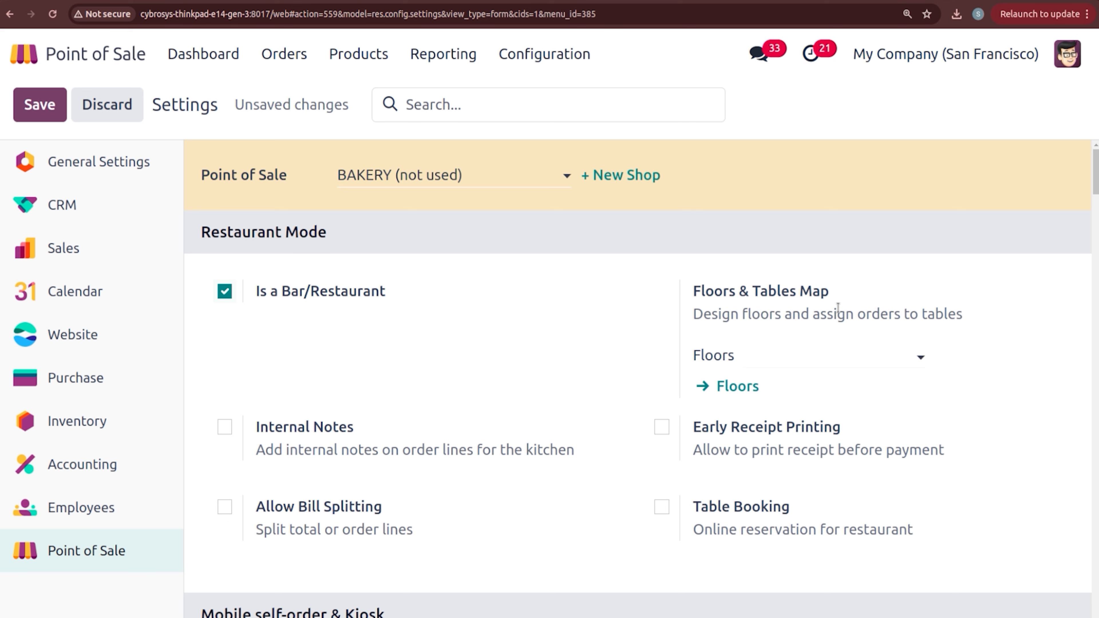
click(803, 352)
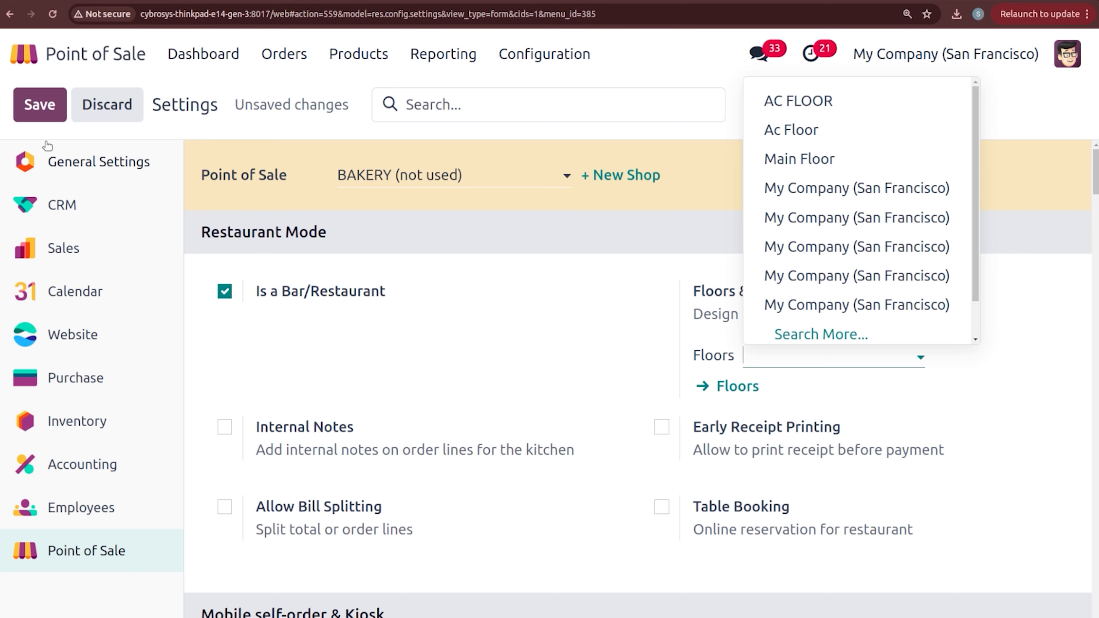
click(41, 105)
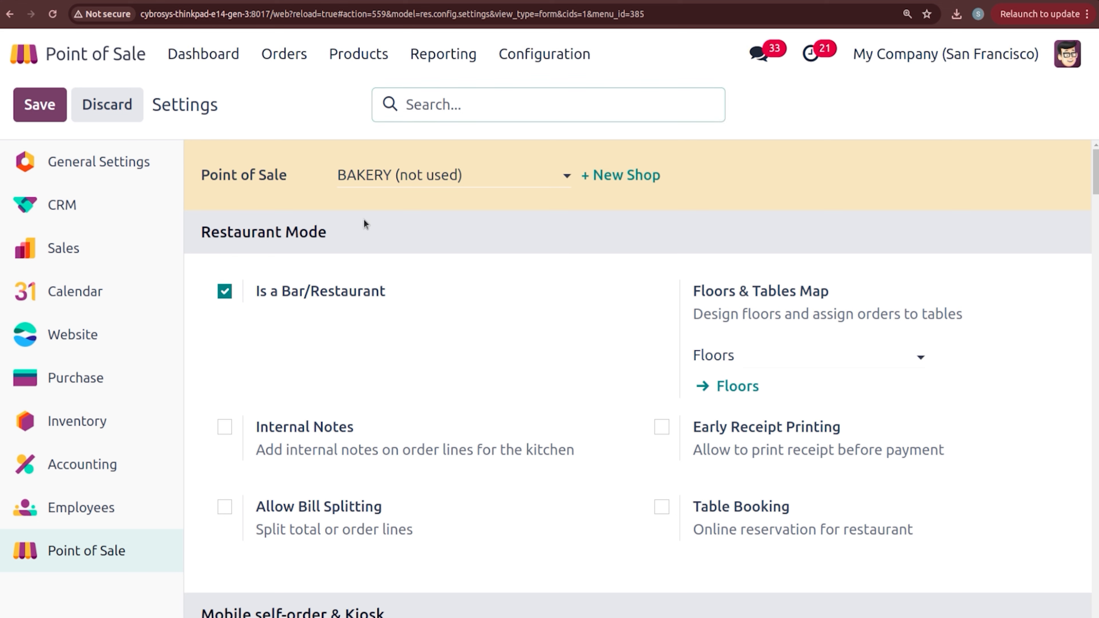
Step: Open the AC FLOOR floor plan and set BAKERY as its point of sale
click(745, 390)
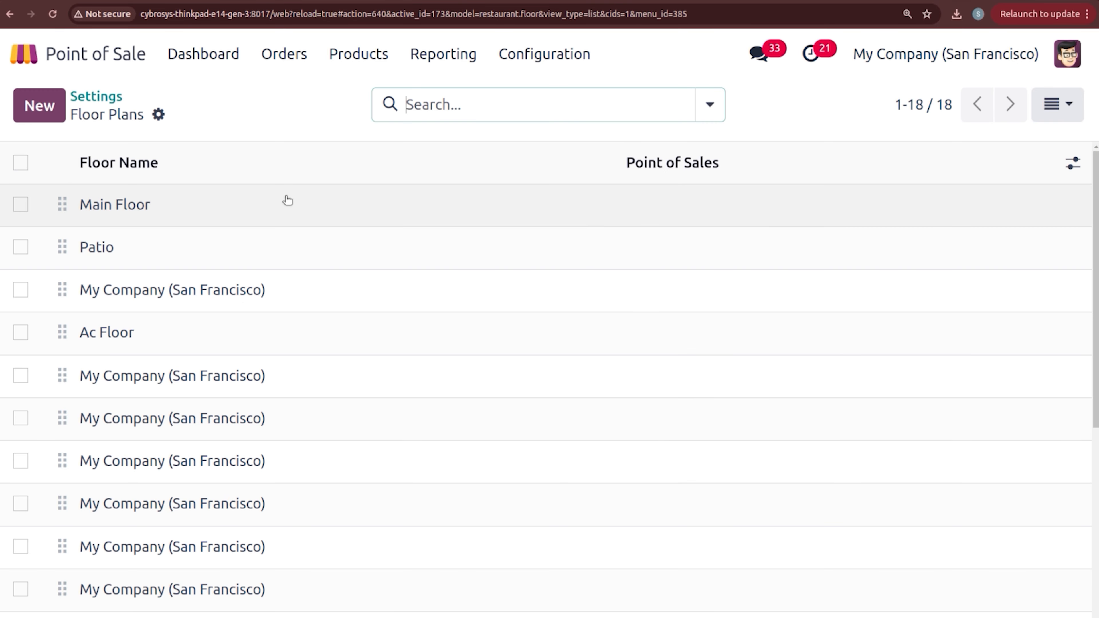
scroll(1064, 221, down, 8)
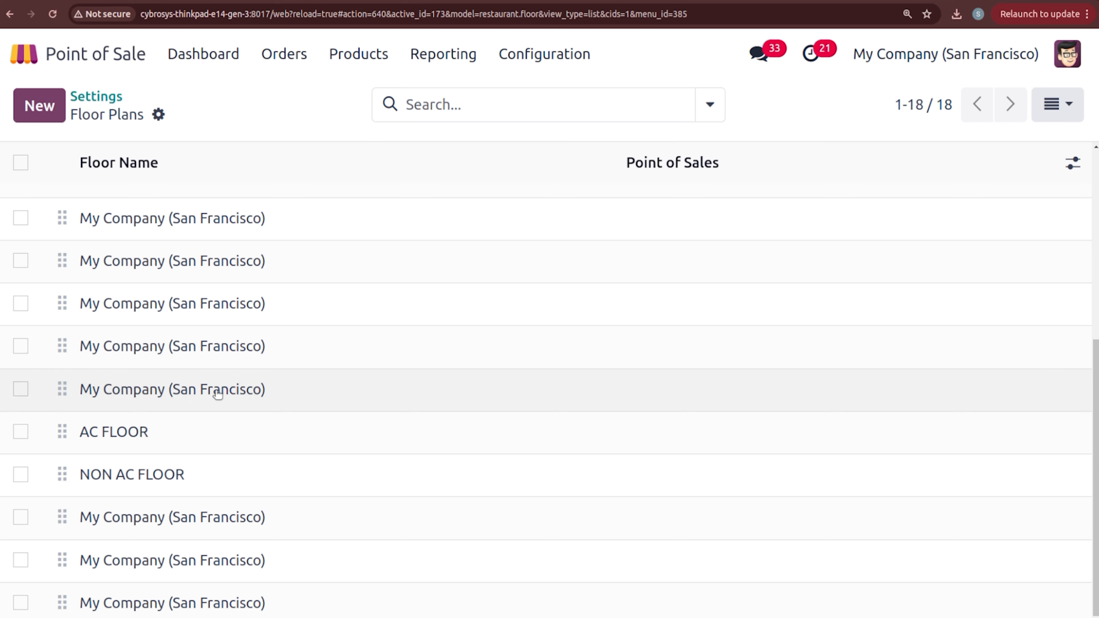
click(143, 435)
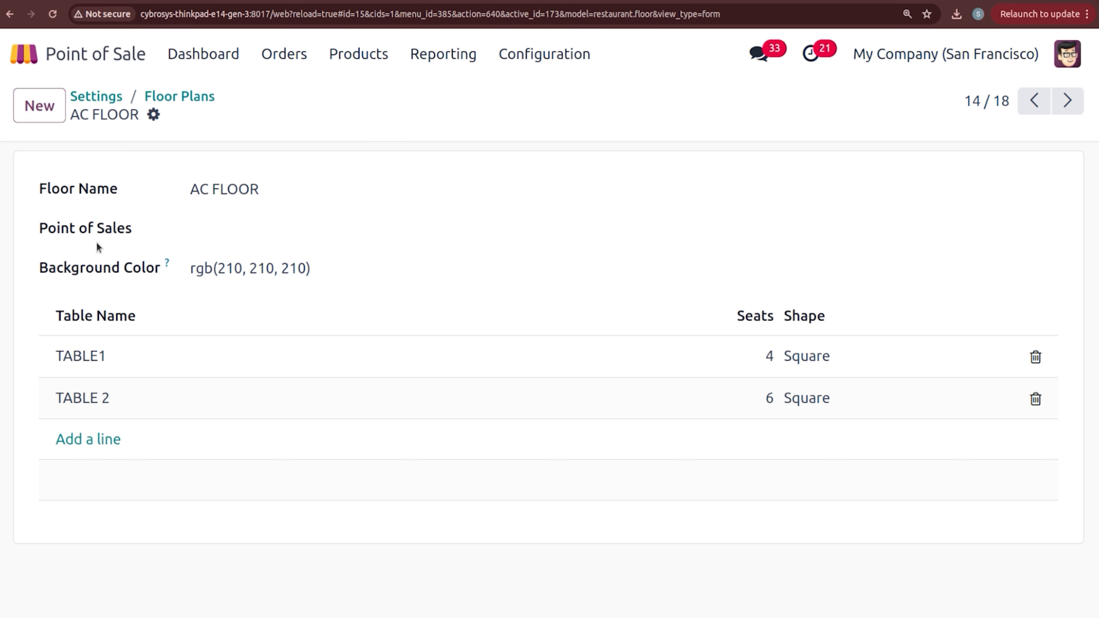
click(207, 224)
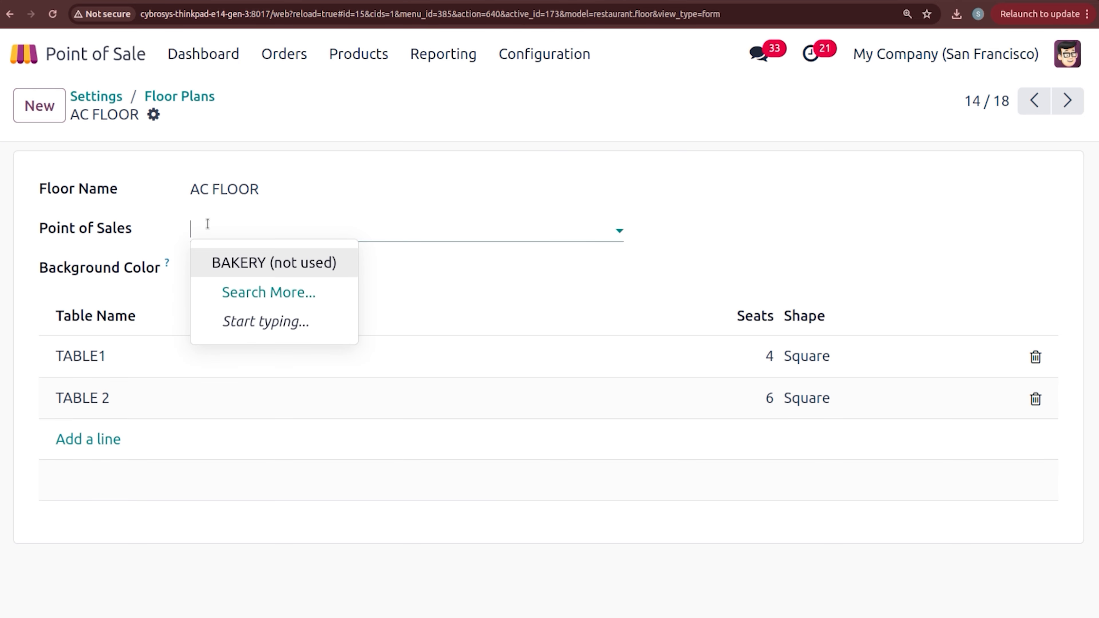
click(248, 261)
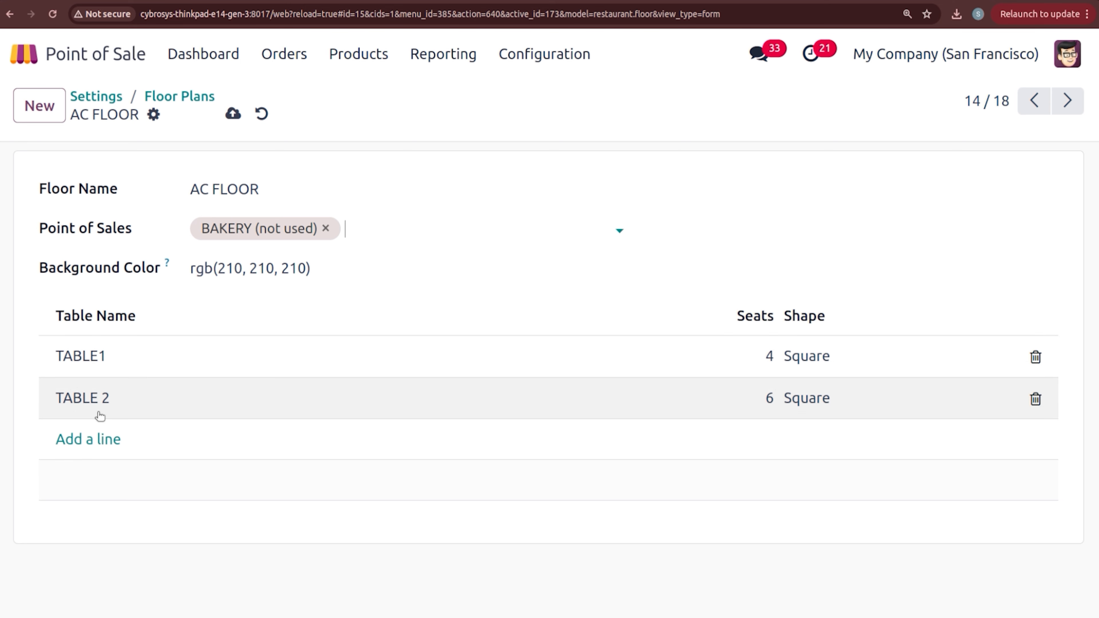
Step: Add TABLE 3 with 10 seats and a Round shape, then save and close
click(89, 439)
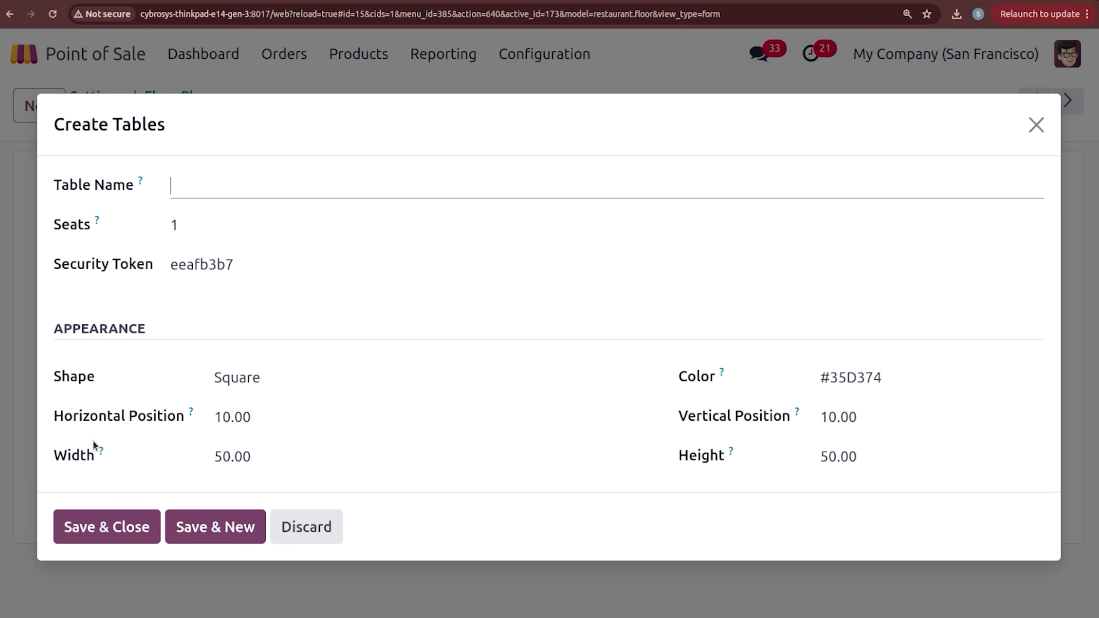
text(TABLE 3)
click(203, 224)
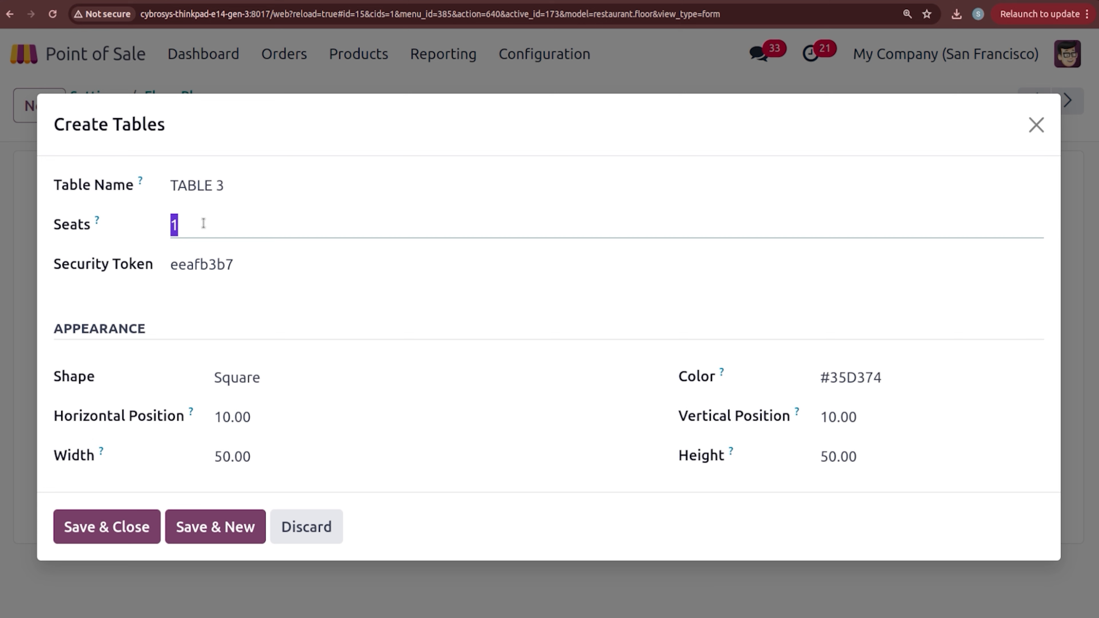
text(10)
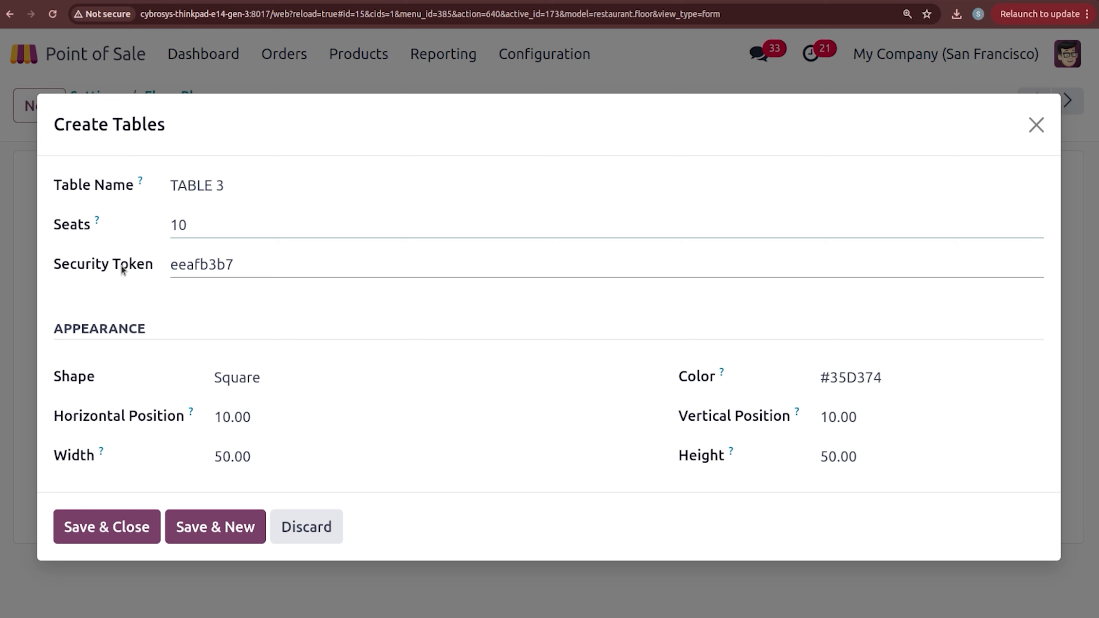
click(163, 302)
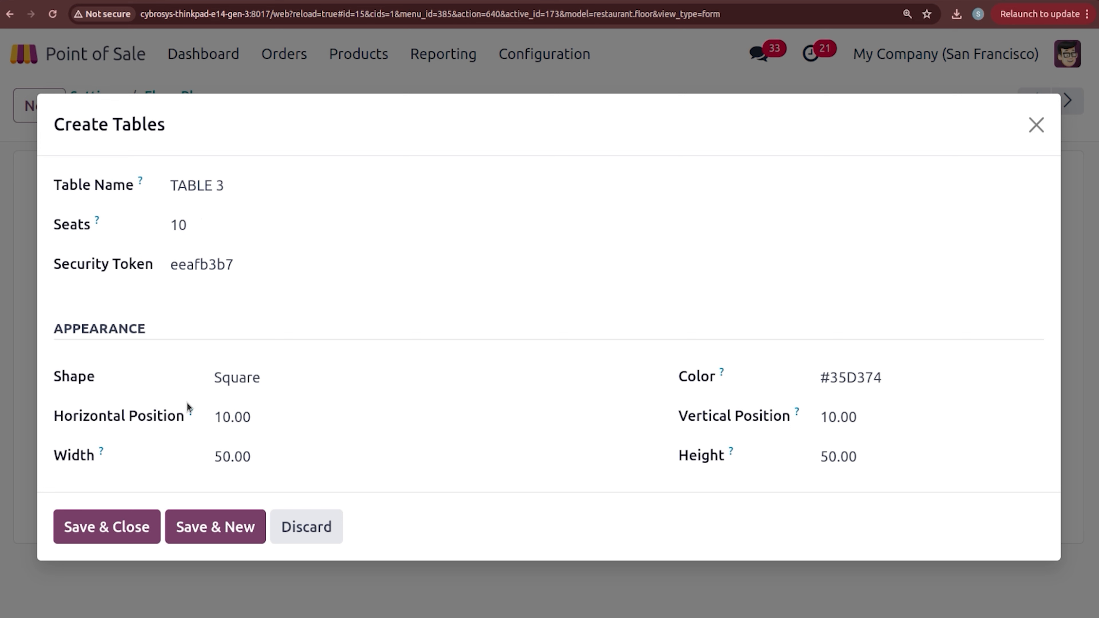
click(244, 385)
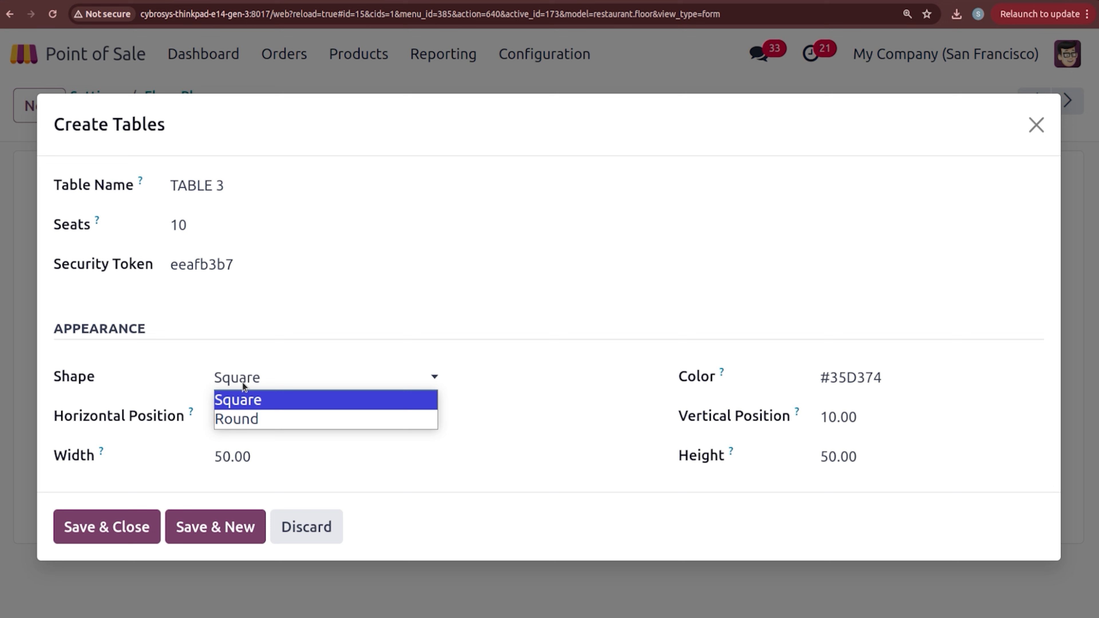
click(254, 420)
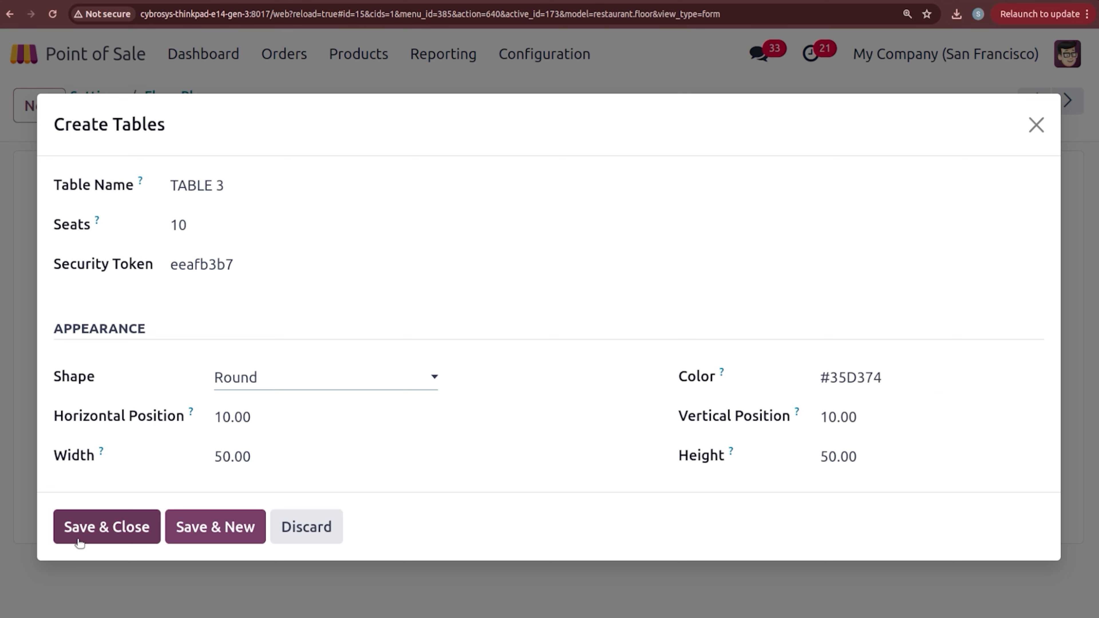
click(110, 528)
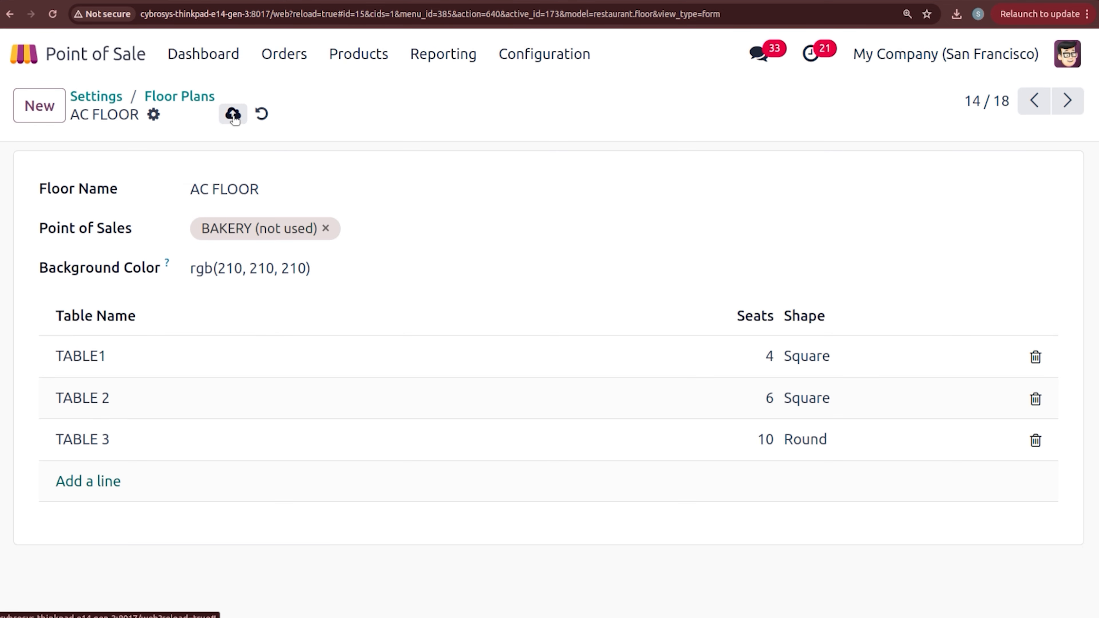
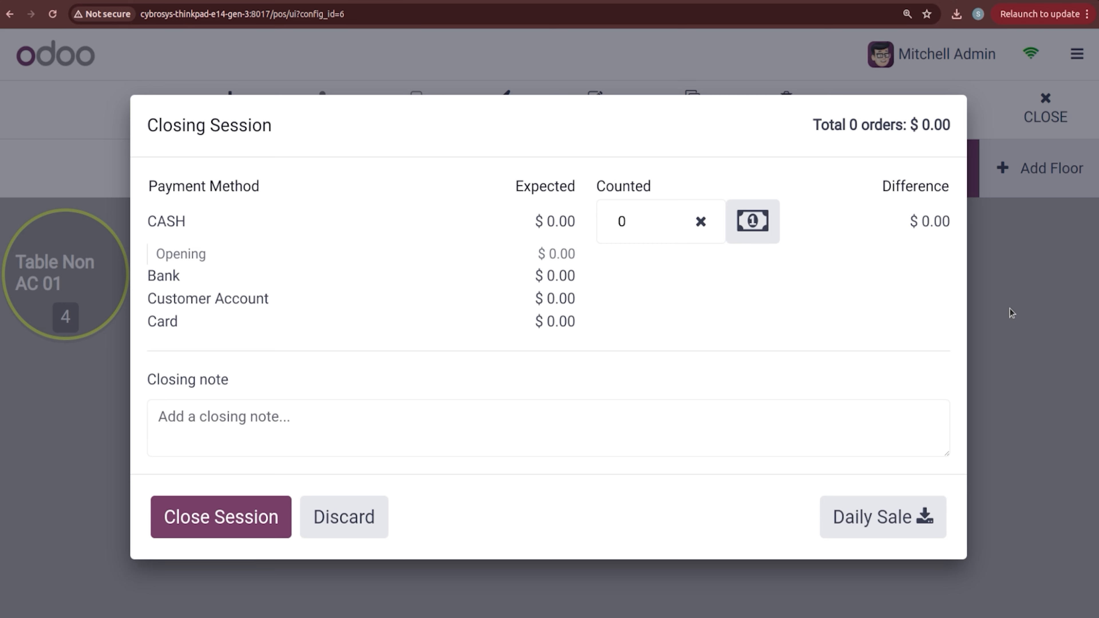
Step: End the restaurant point of sale session from the Closing Session dialog
click(251, 506)
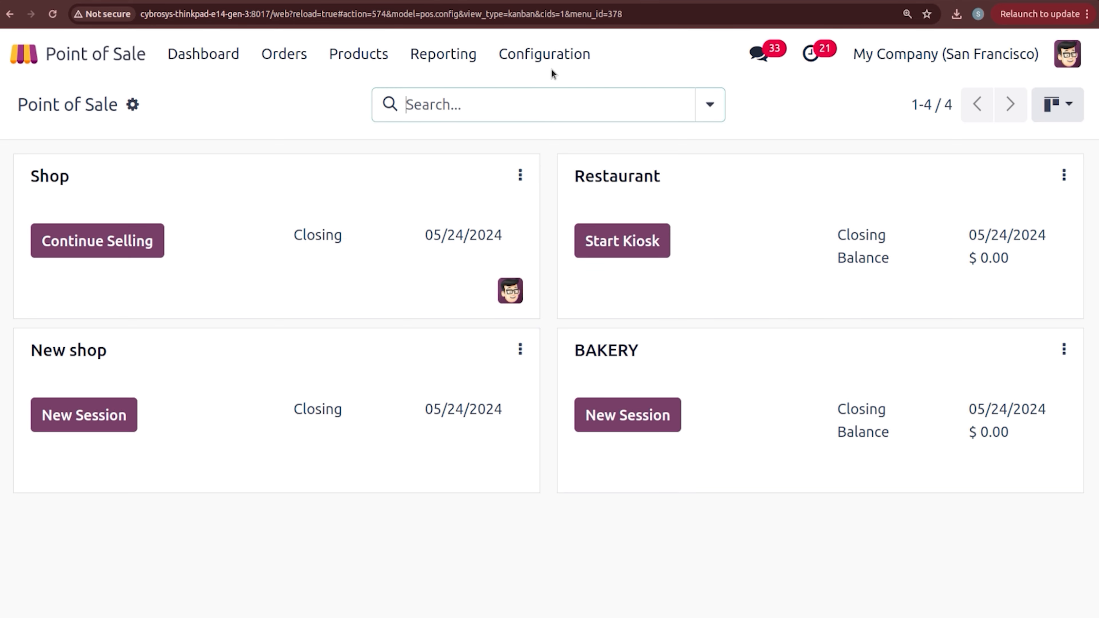
Step: Open BAKERY's Point of Sale settings and list the Self Ordering modes under Mobile self-order & Kiosk
click(546, 54)
click(559, 100)
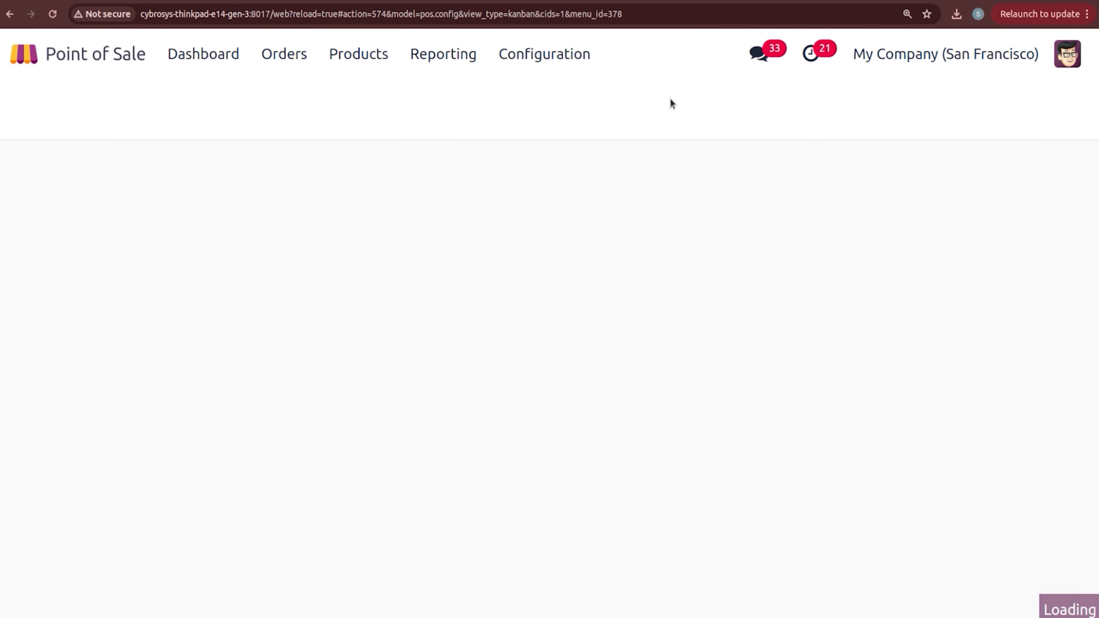
scroll(638, 379, down, 4)
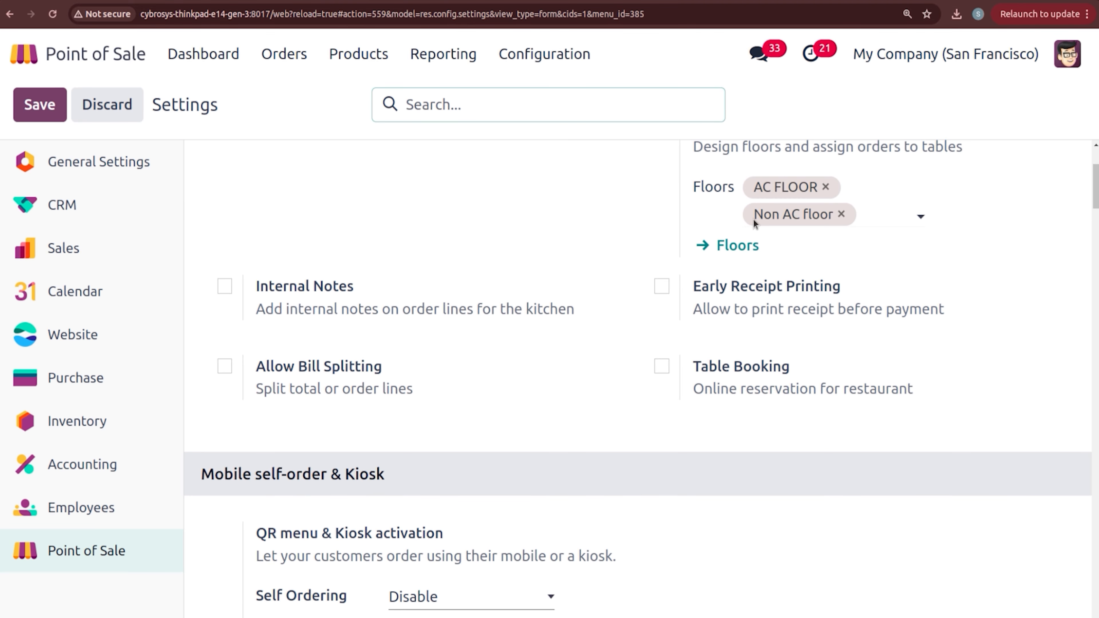
click(567, 214)
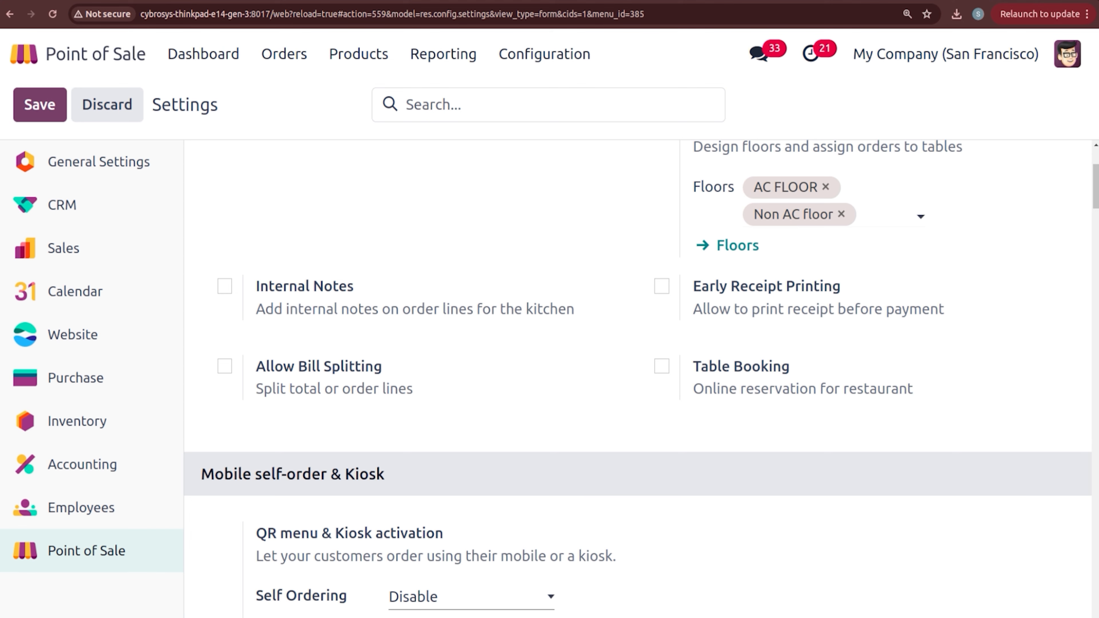
scroll(1023, 208, up, 4)
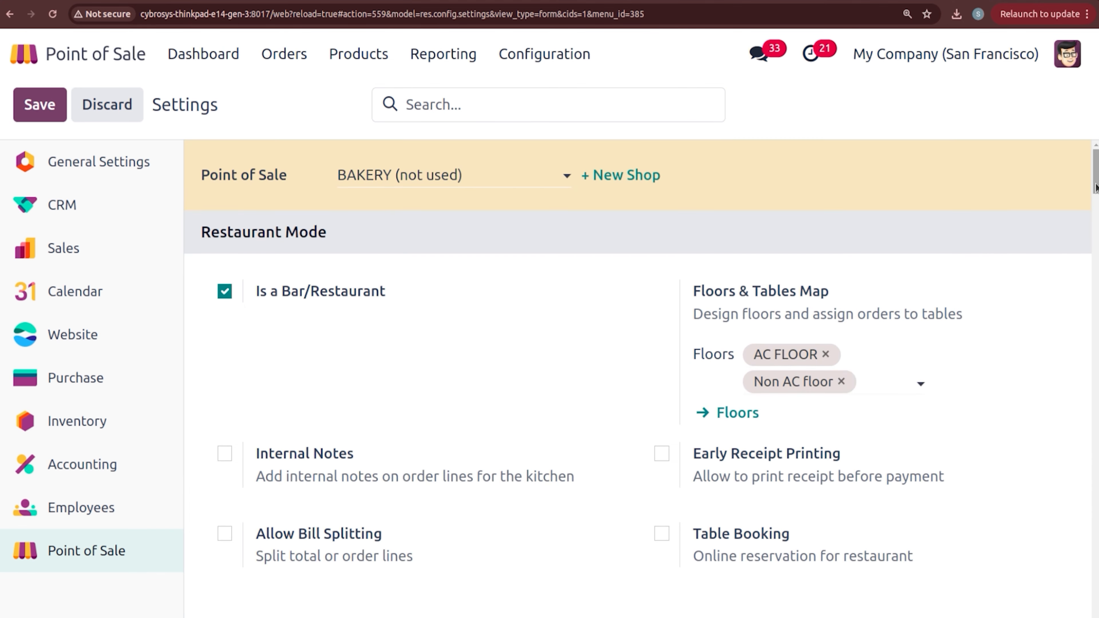
drag(1096, 189, 1096, 236)
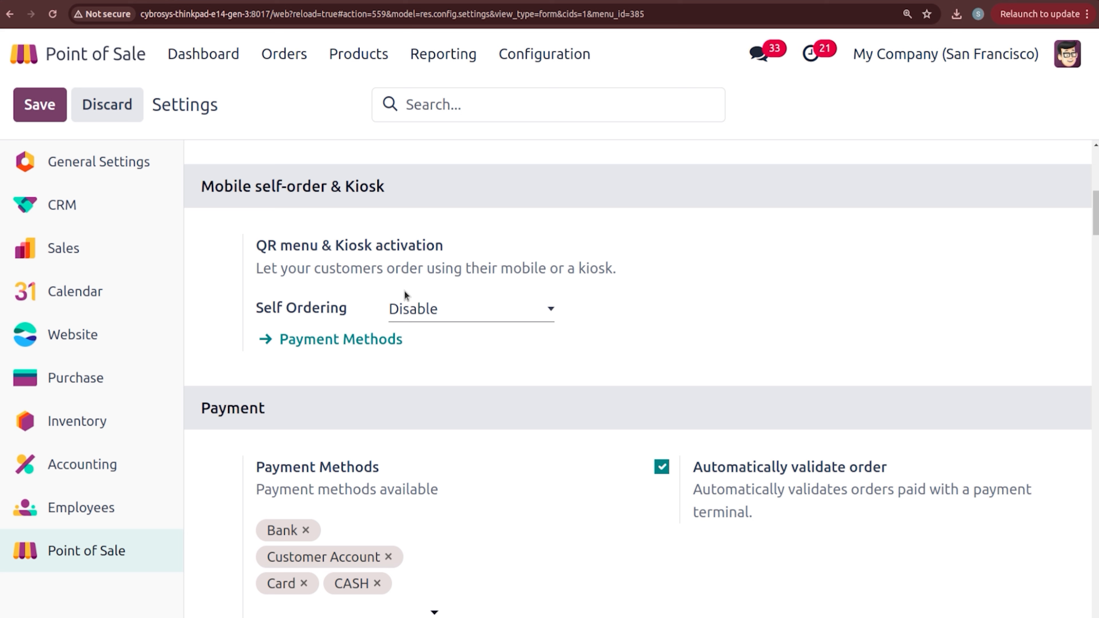
click(411, 303)
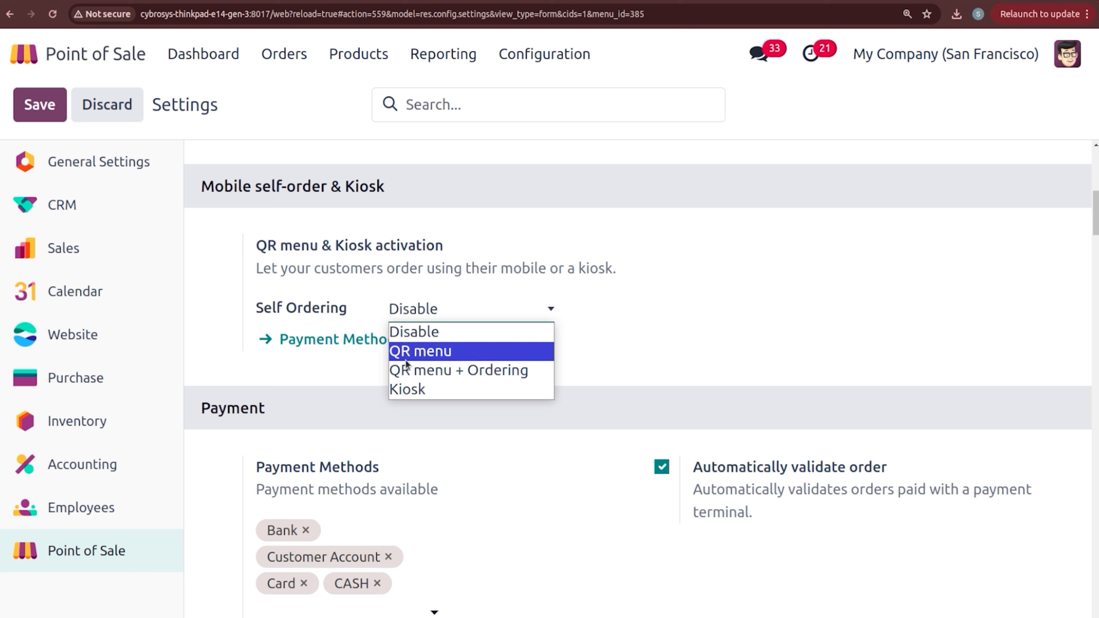
Step: Set BAKERY's Self Ordering to QR menu + Ordering, review the kiosk options, and save
click(443, 371)
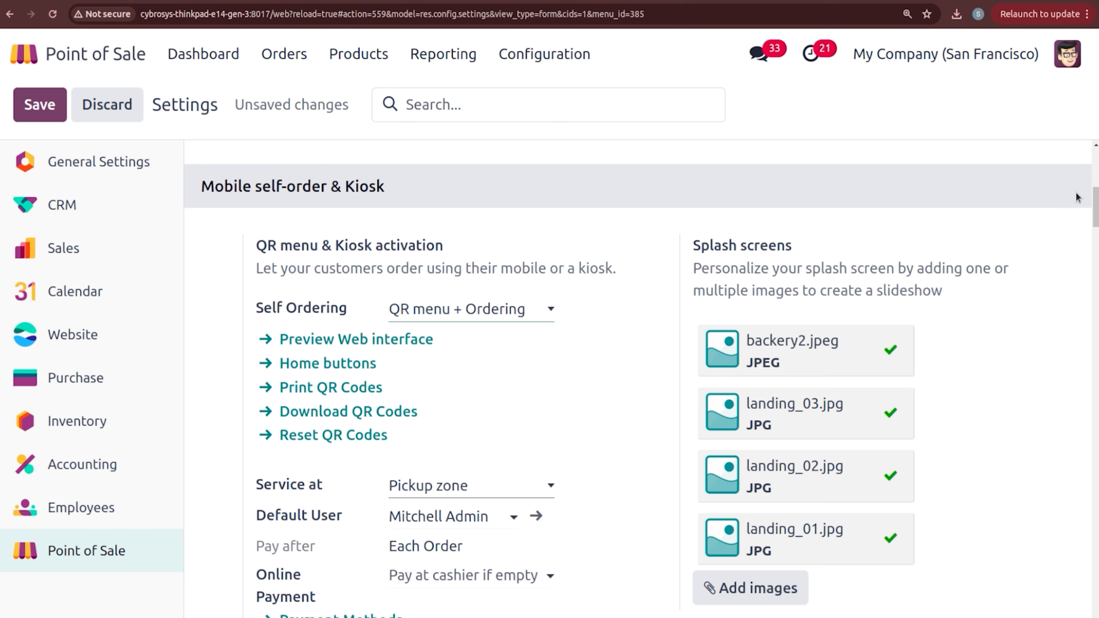
drag(1098, 200, 1098, 203)
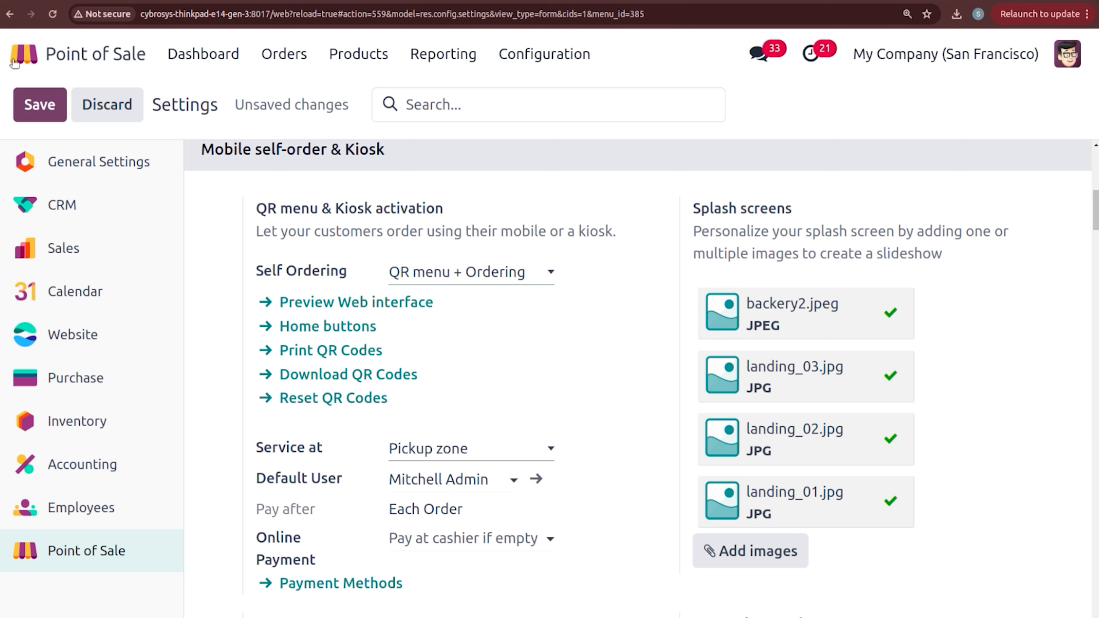
click(42, 105)
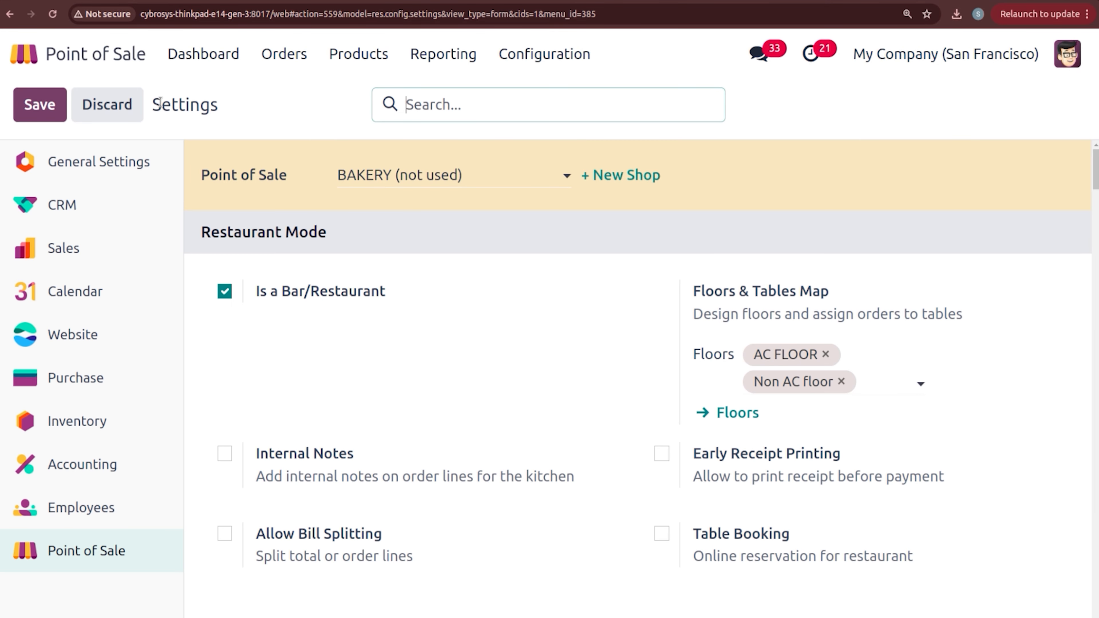
Step: Open BAKERY's mobile self-order menu from the dashboard's ⋮ menu
click(203, 54)
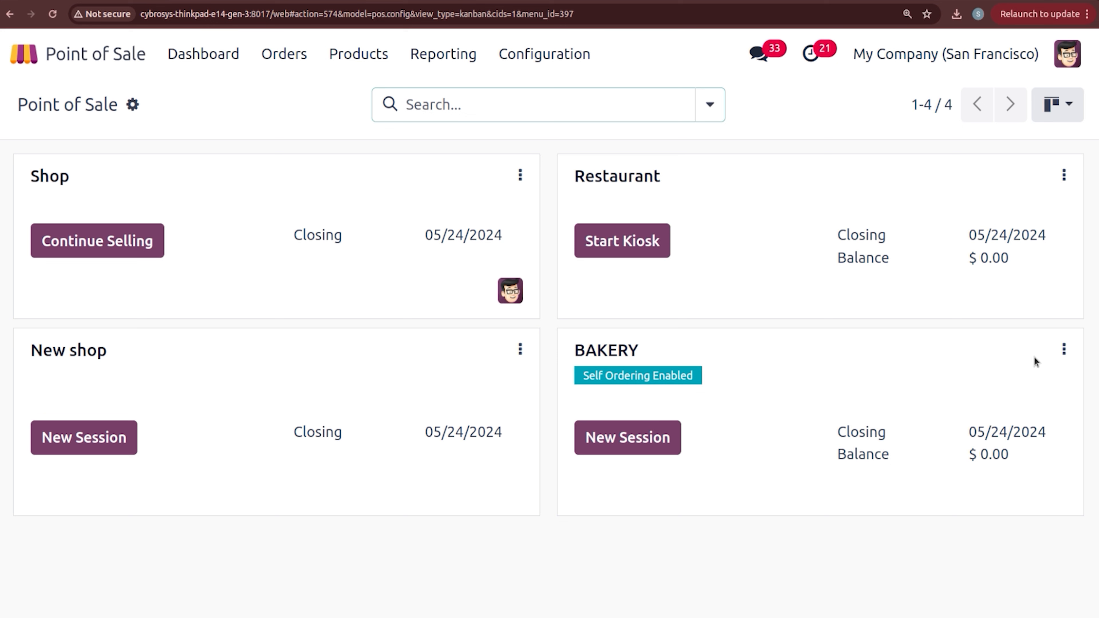
click(1064, 351)
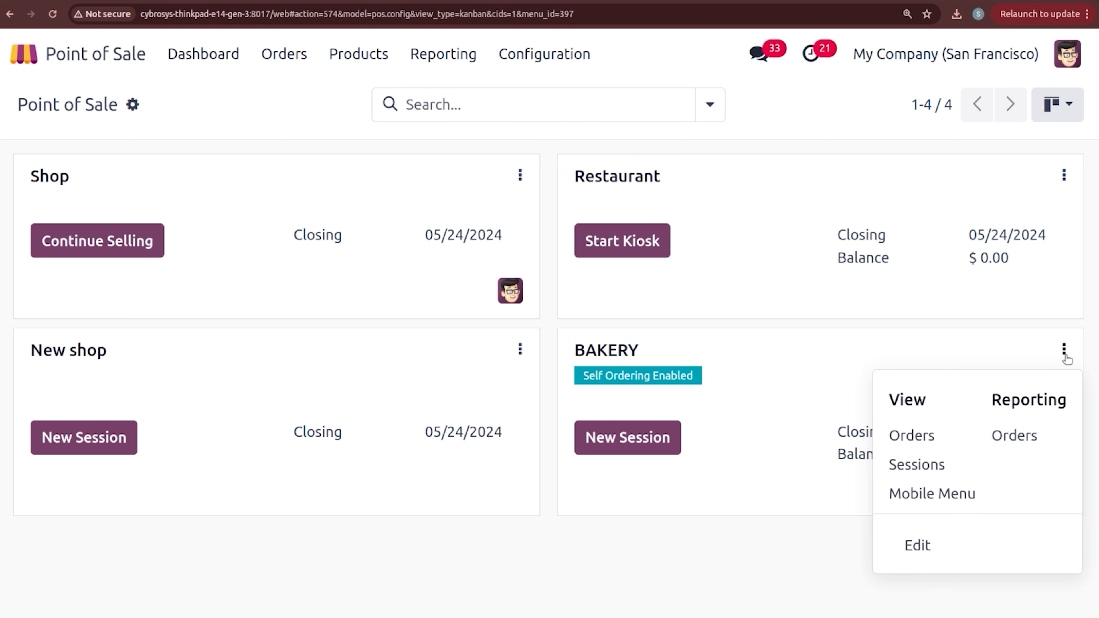
click(908, 494)
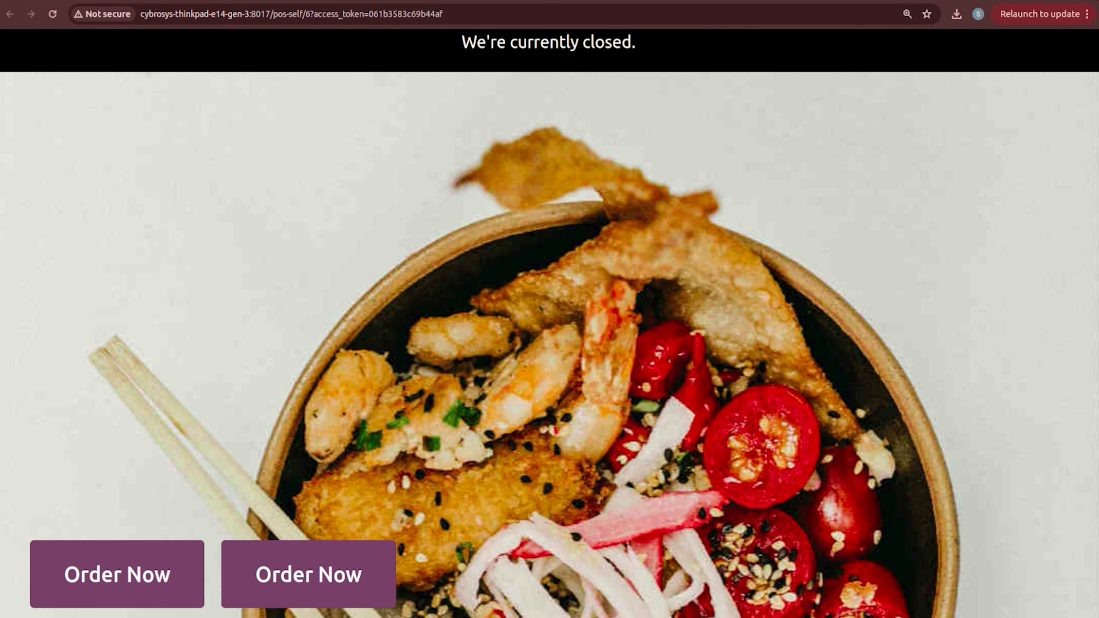
click(367, 1)
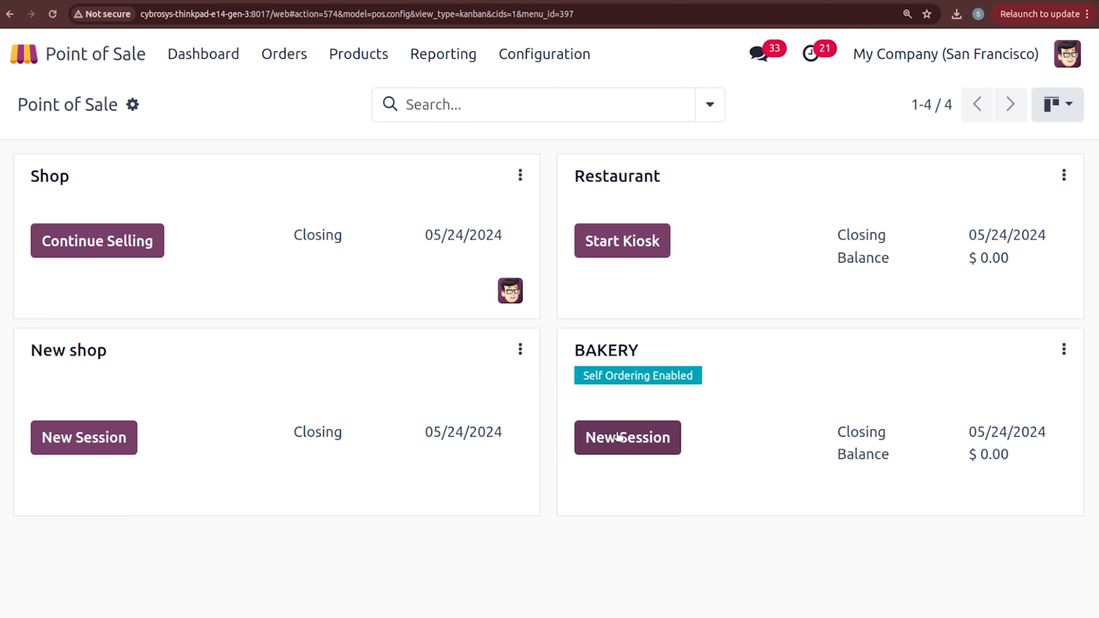
Step: Open a new BAKERY session with zero opening cash and return to the backend
click(615, 440)
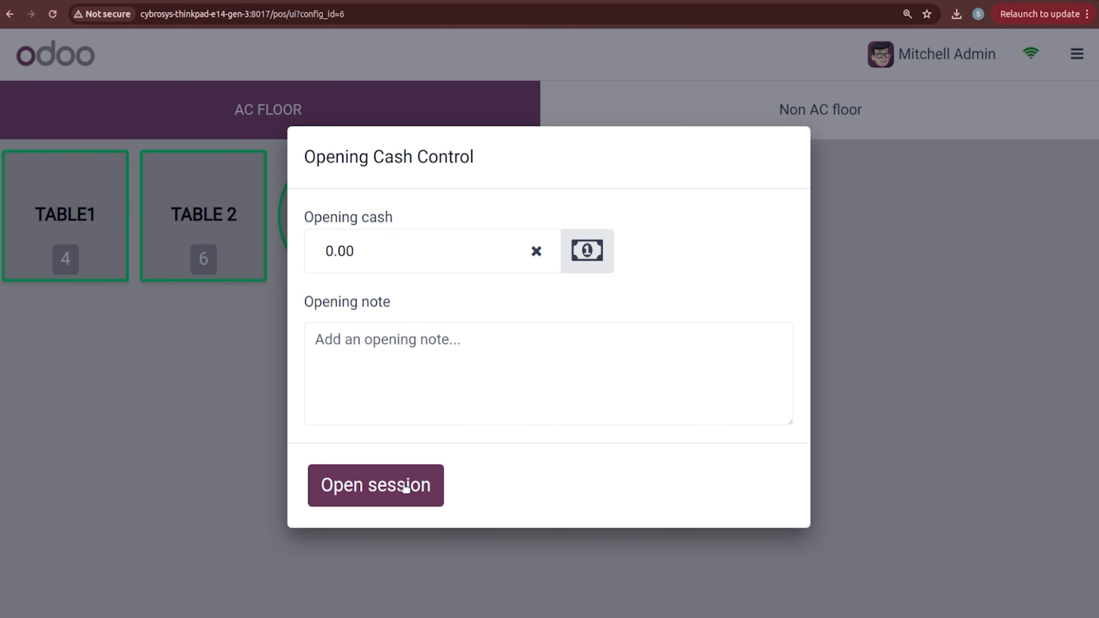
click(405, 485)
click(1077, 54)
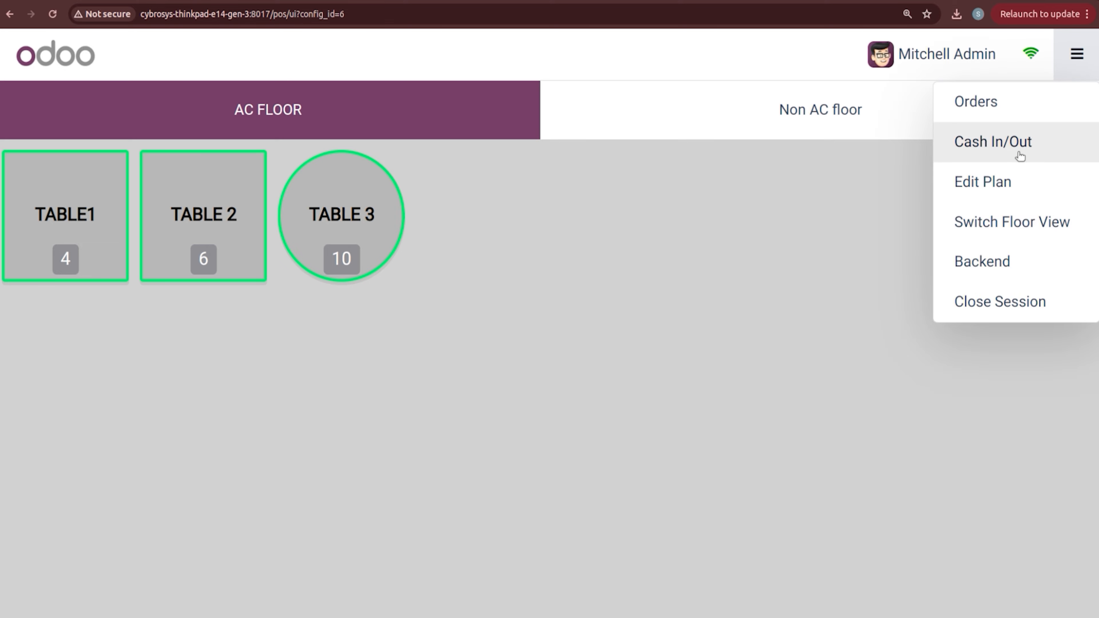
click(977, 259)
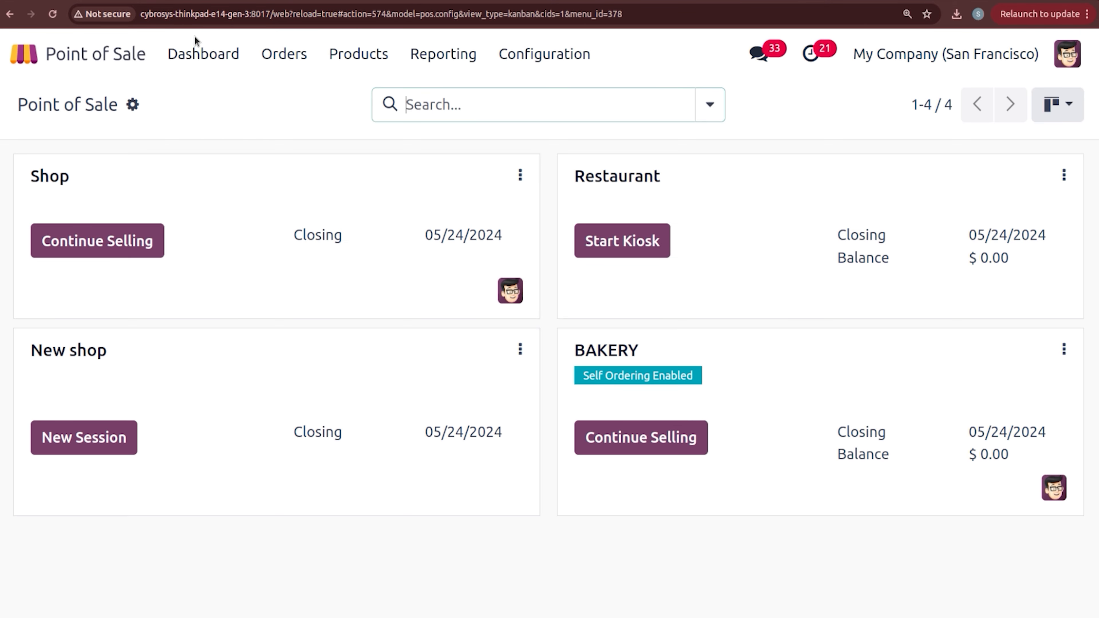
Step: Reload the bakery self-order page and add a Chocolate Cake and a Pan Cake to a new order
click(114, 0)
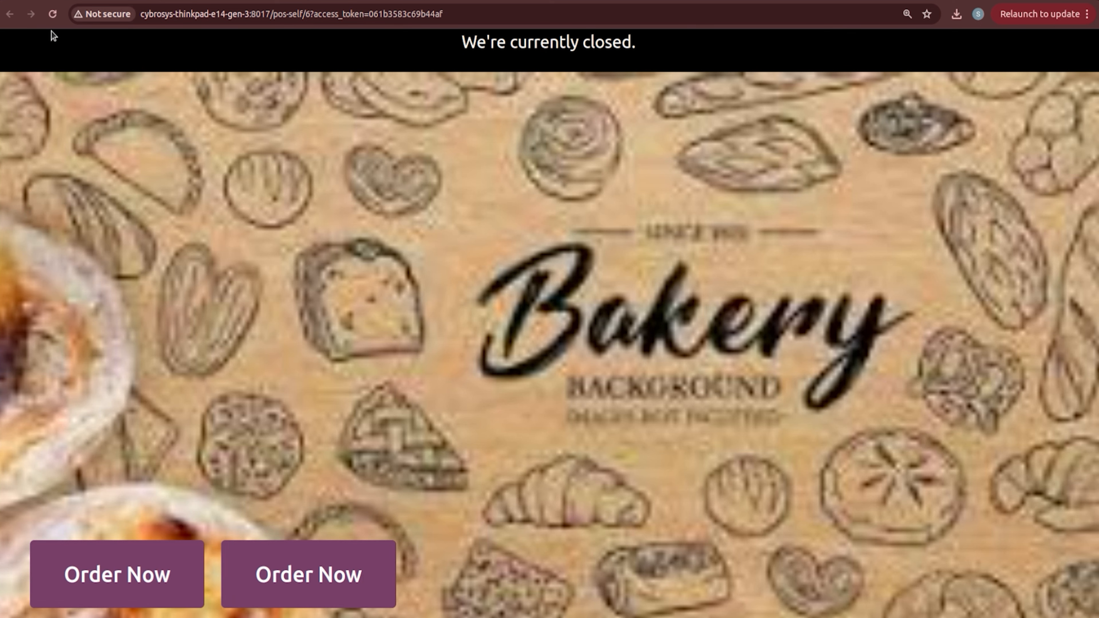
click(53, 18)
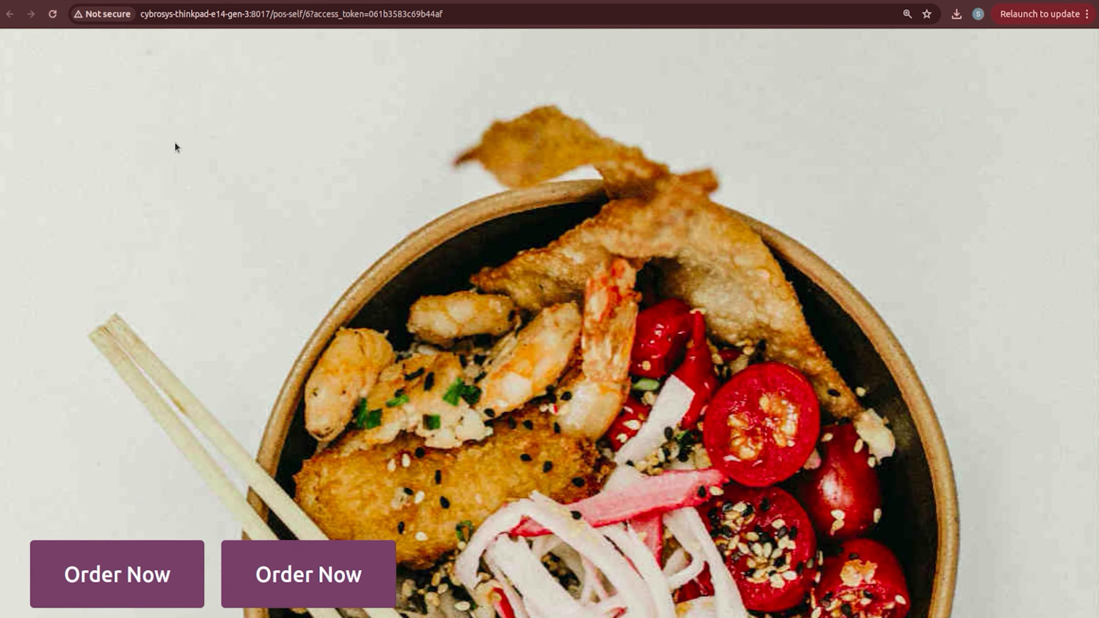
click(132, 573)
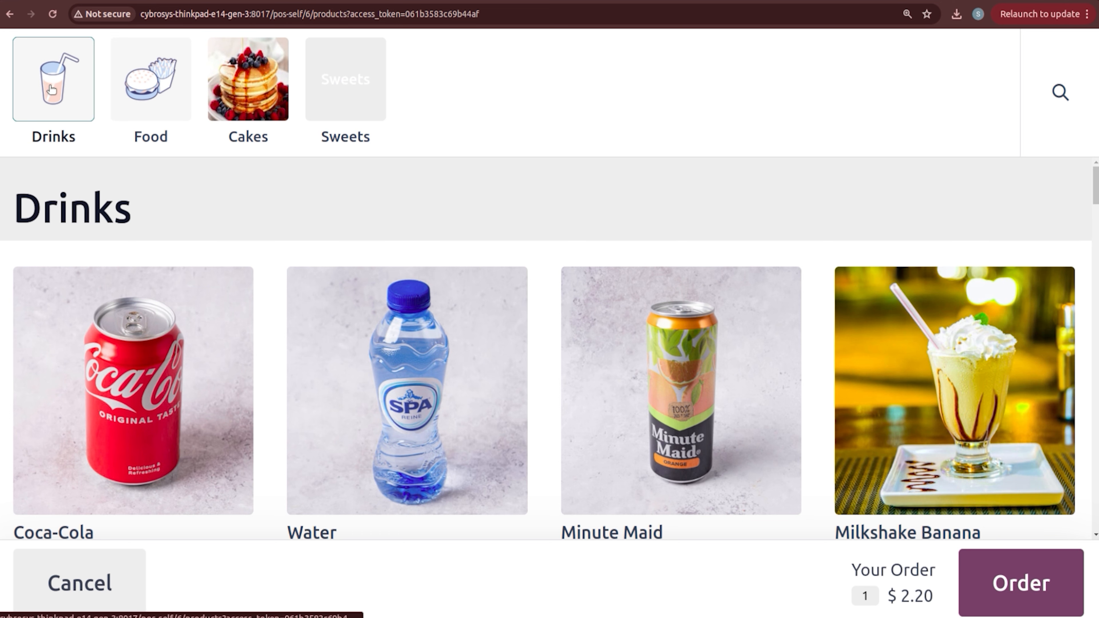
click(86, 82)
click(137, 87)
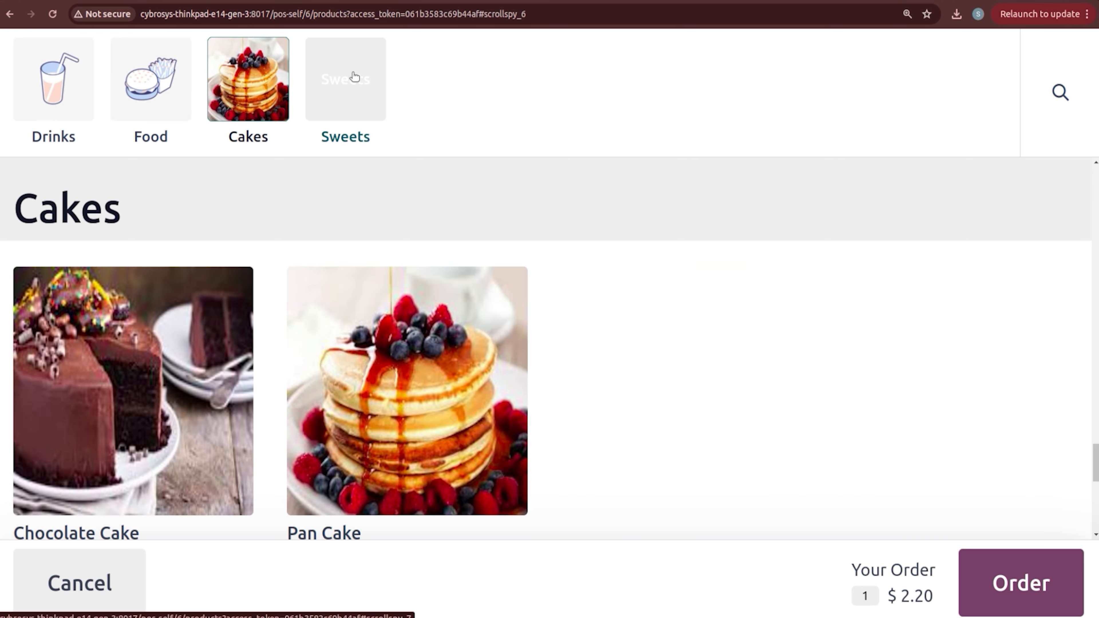
click(356, 77)
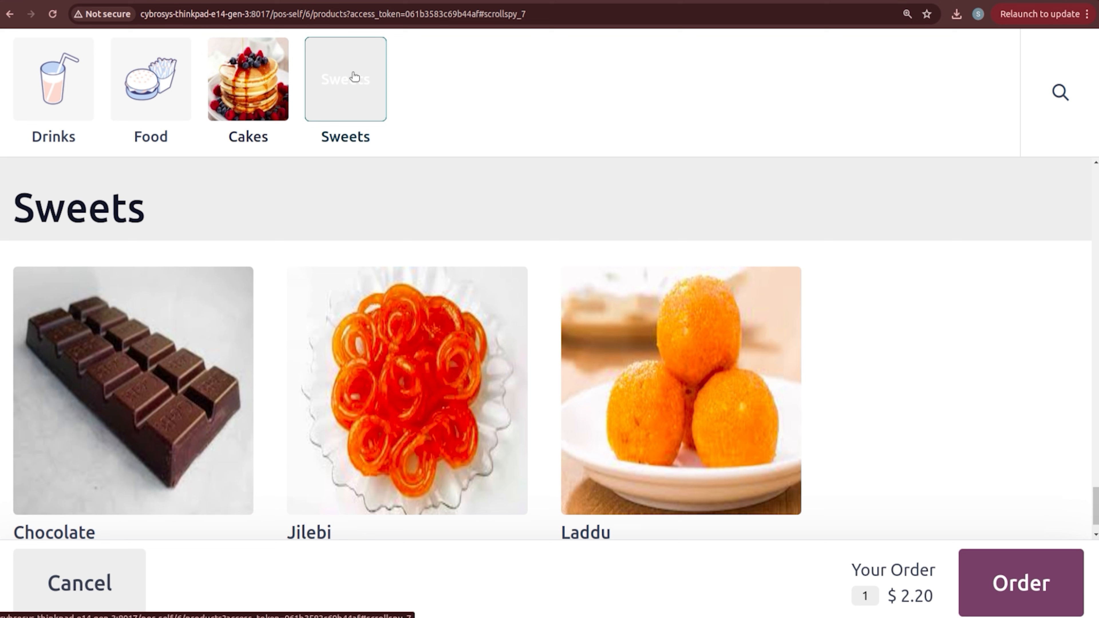
click(251, 71)
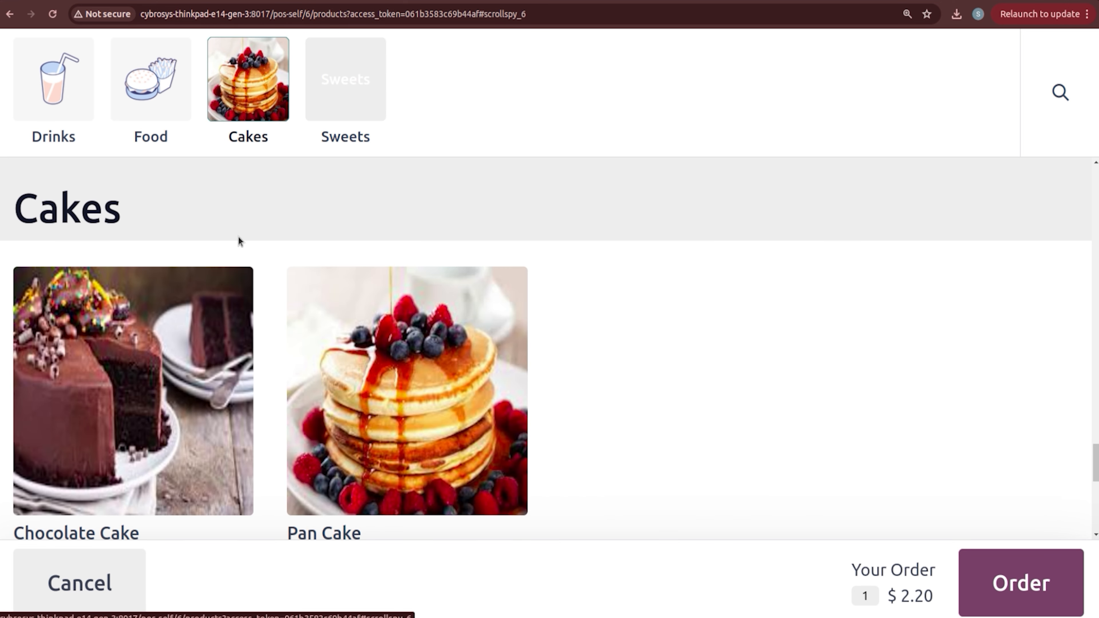
click(167, 372)
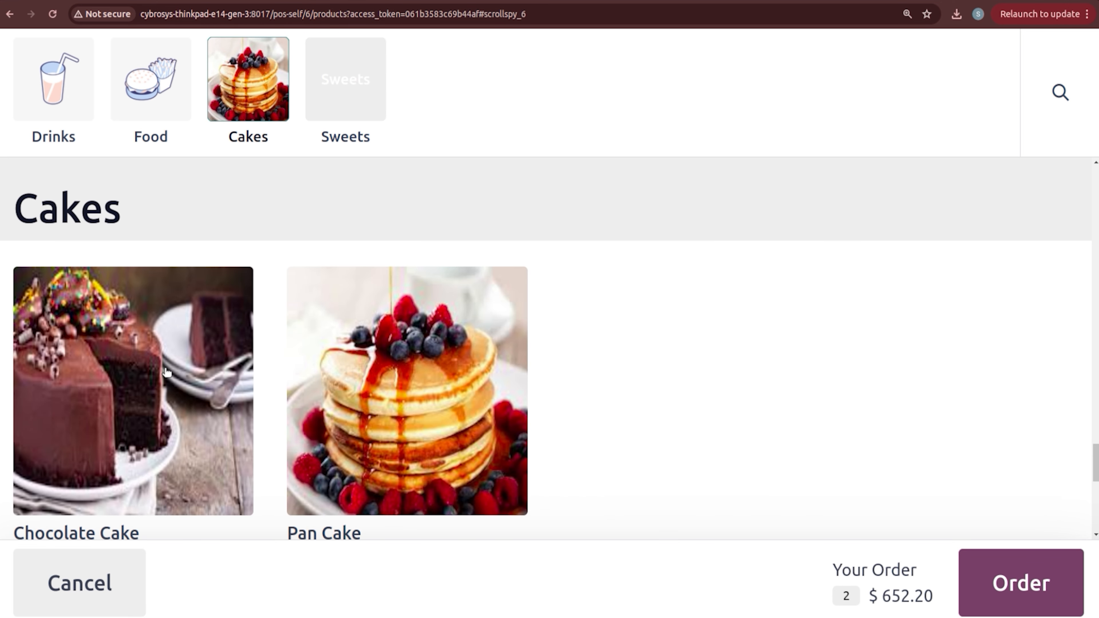
click(392, 371)
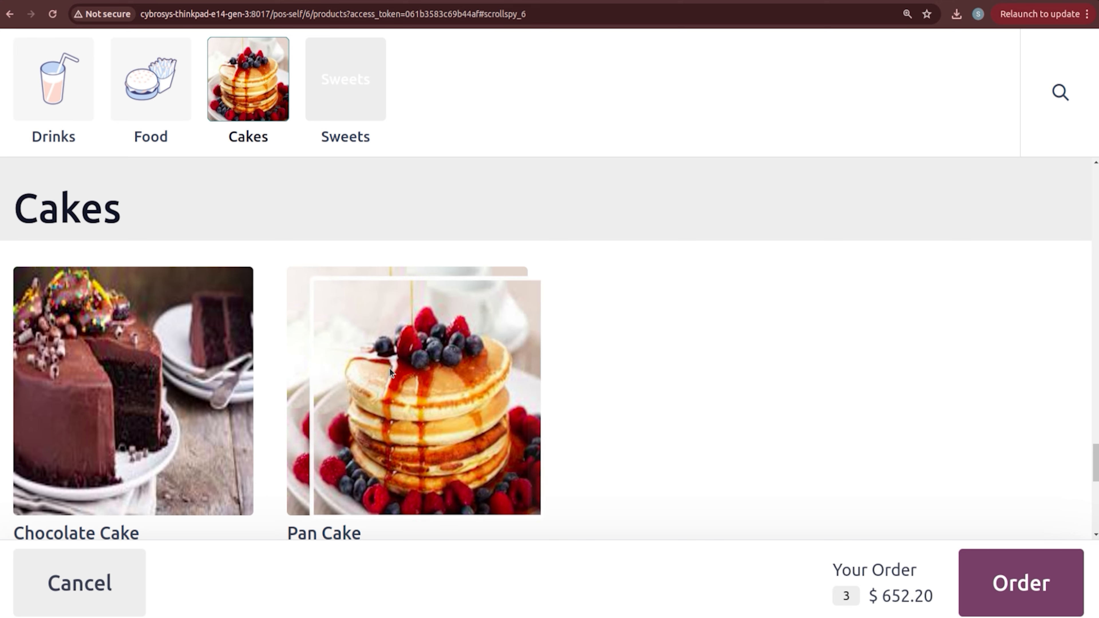
Step: Remove Minute Maid and place the $748.65 order to pay at the cashier
click(1035, 584)
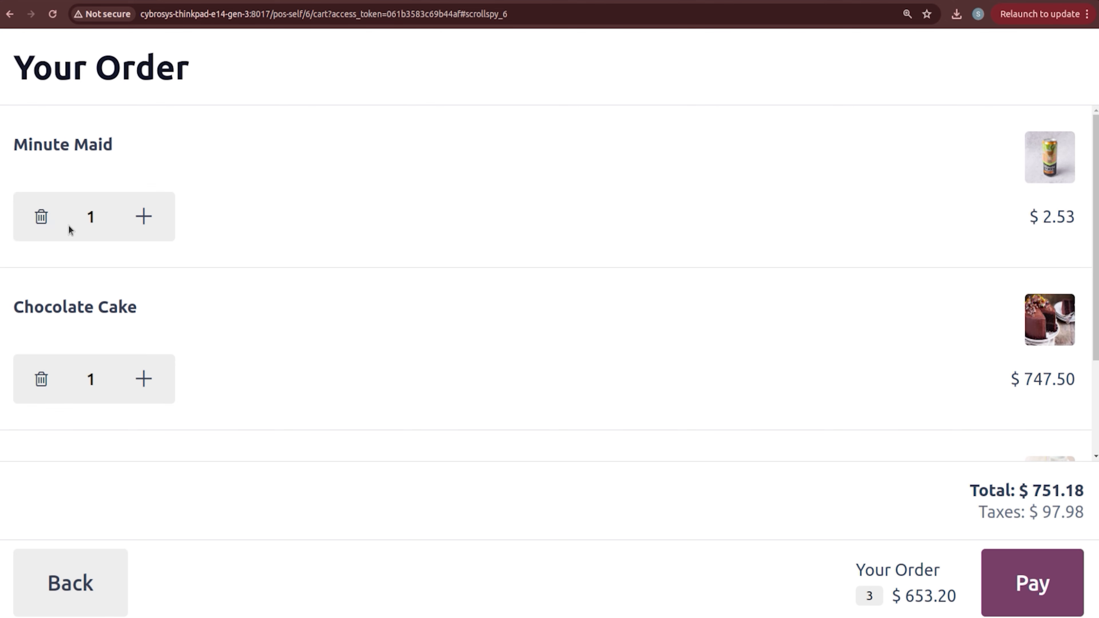
click(42, 223)
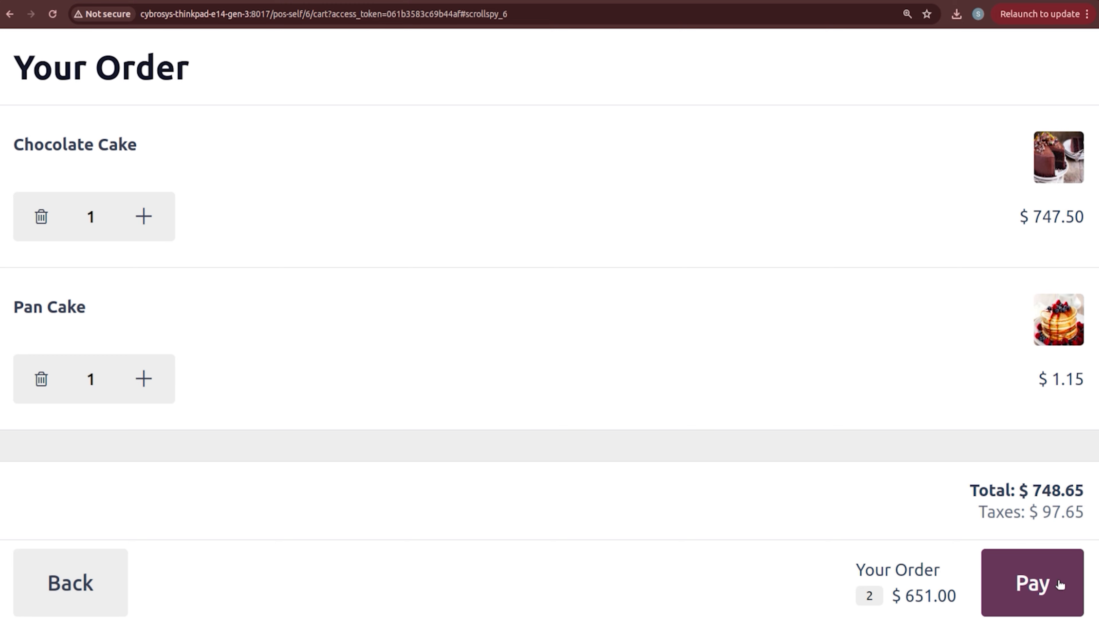
click(1035, 589)
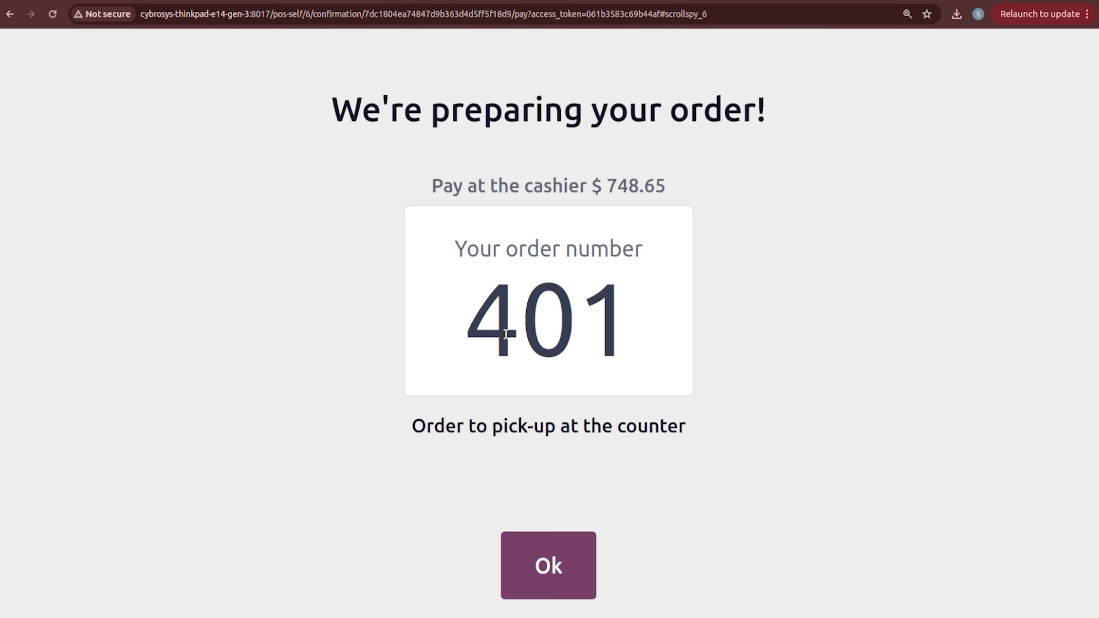
click(530, 573)
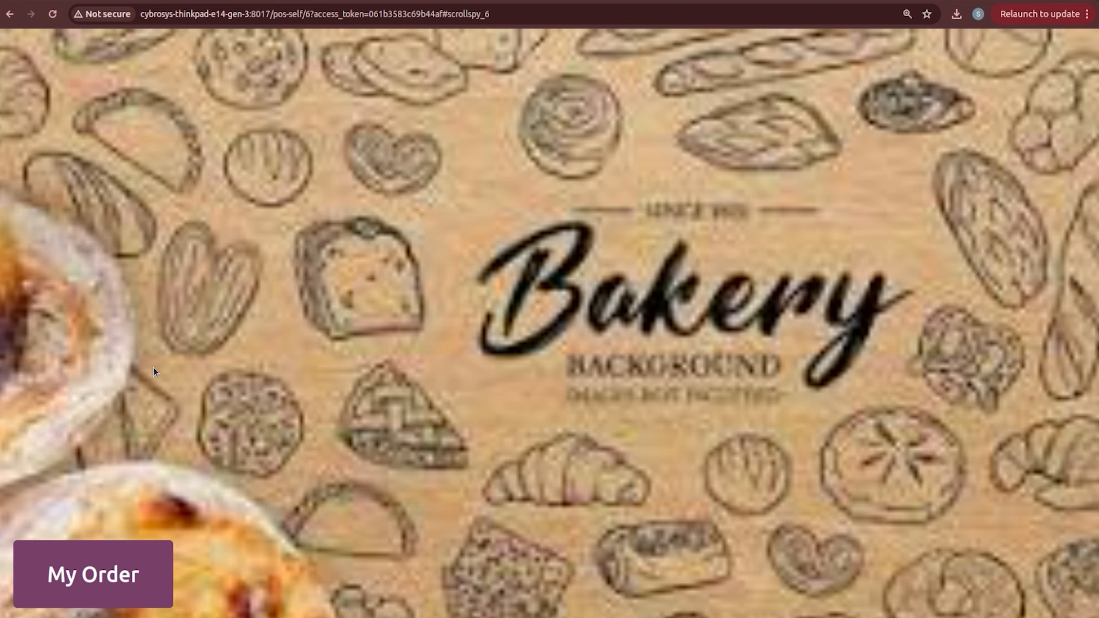
click(106, 578)
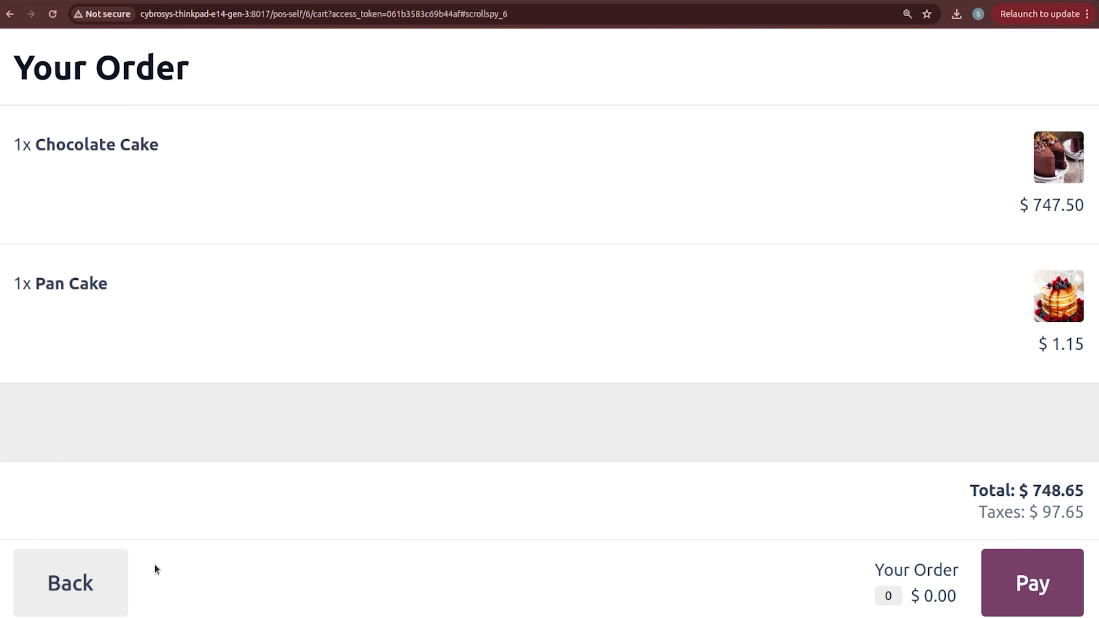
click(123, 580)
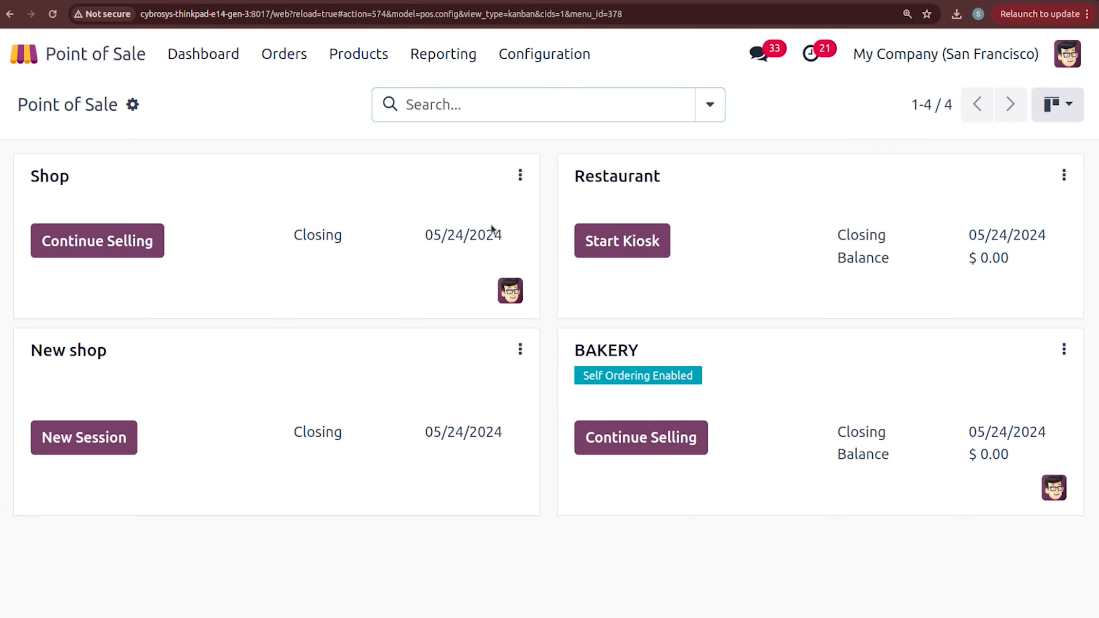
Step: Change BAKERY's self-order Service at setting from Pickup zone to Table and save
click(541, 54)
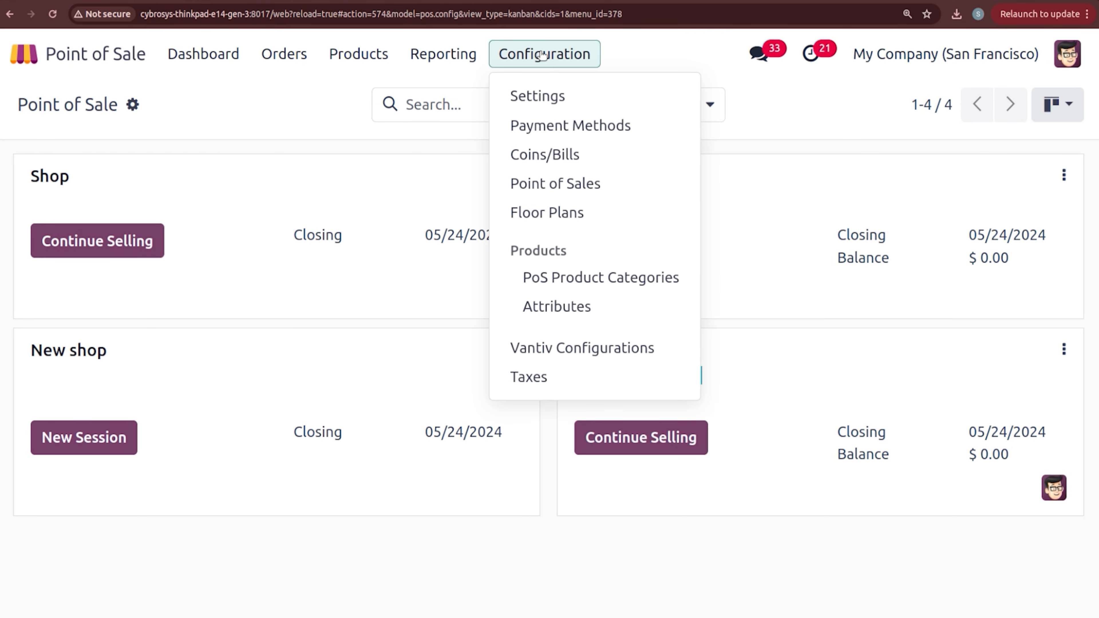
click(537, 100)
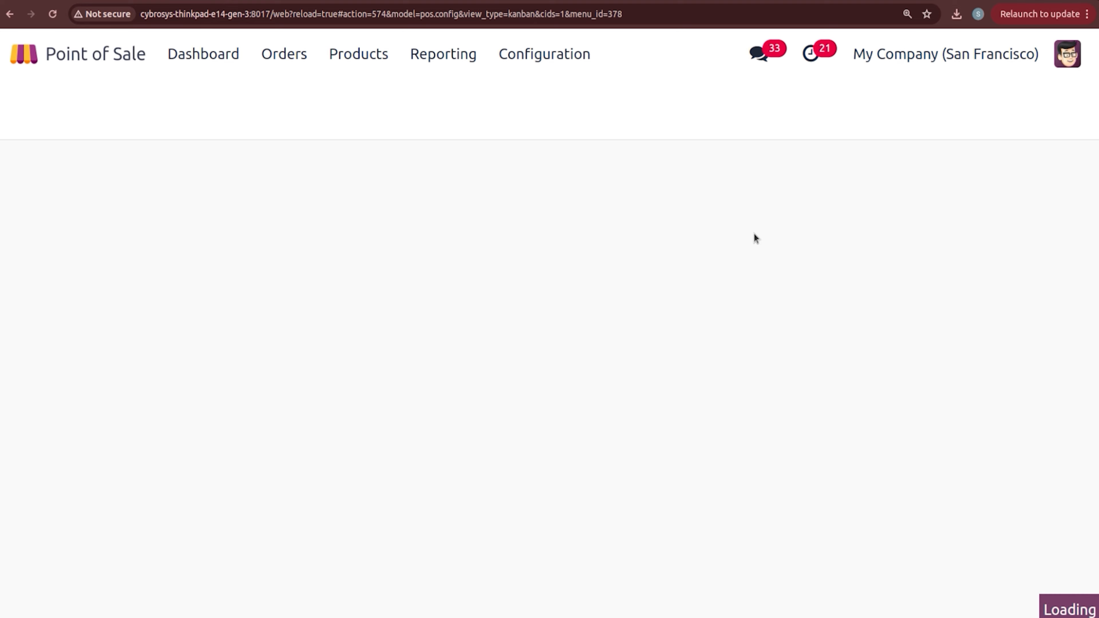
scroll(420, 276, down, 15)
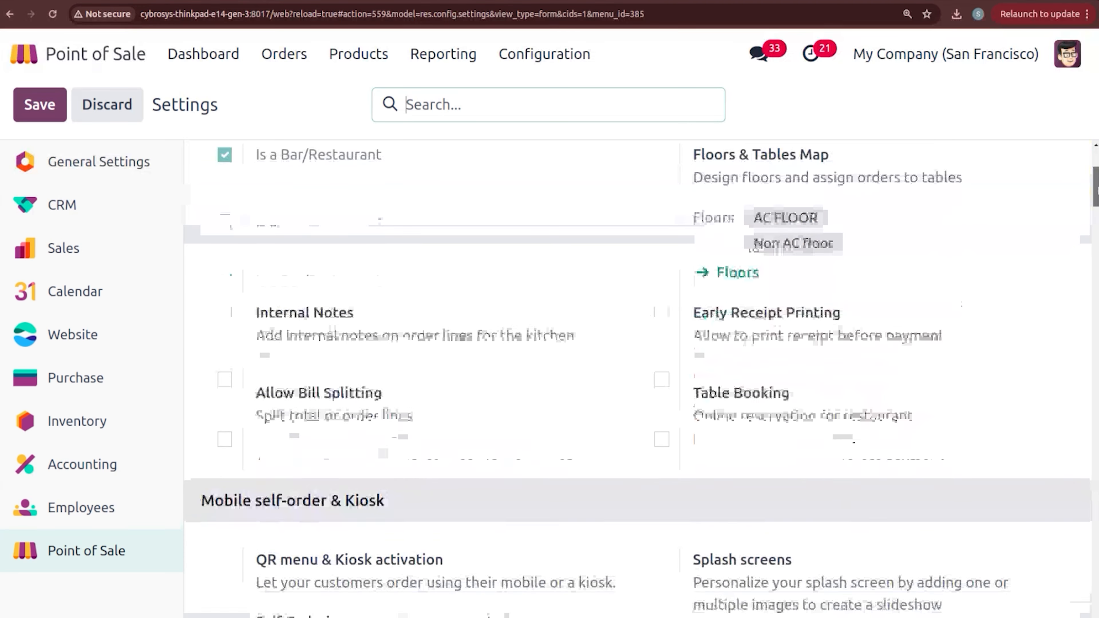
click(419, 276)
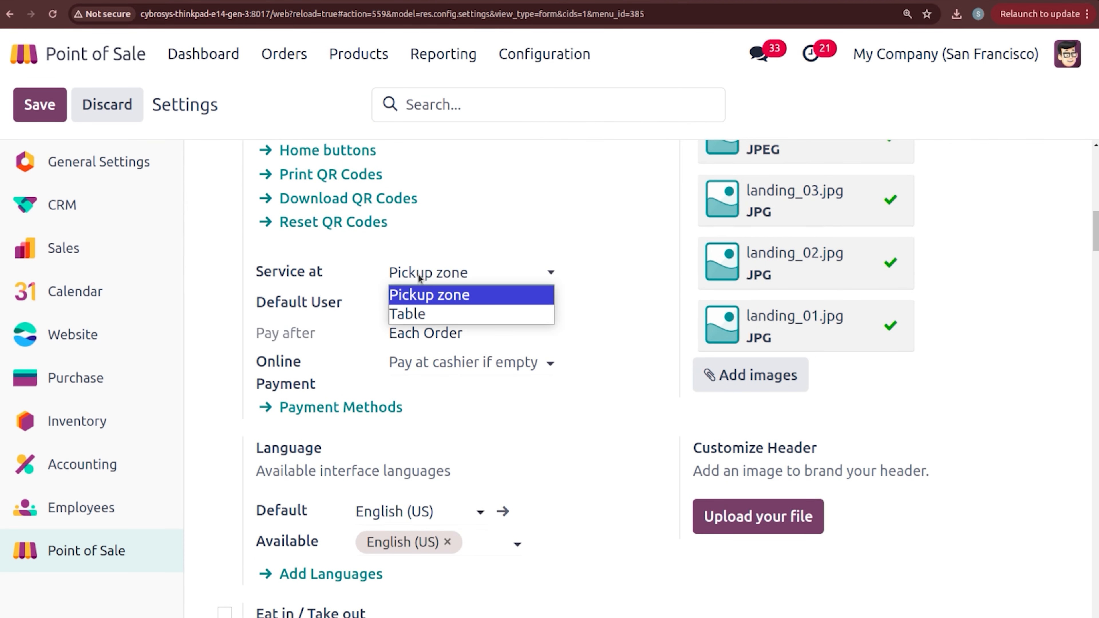
click(422, 312)
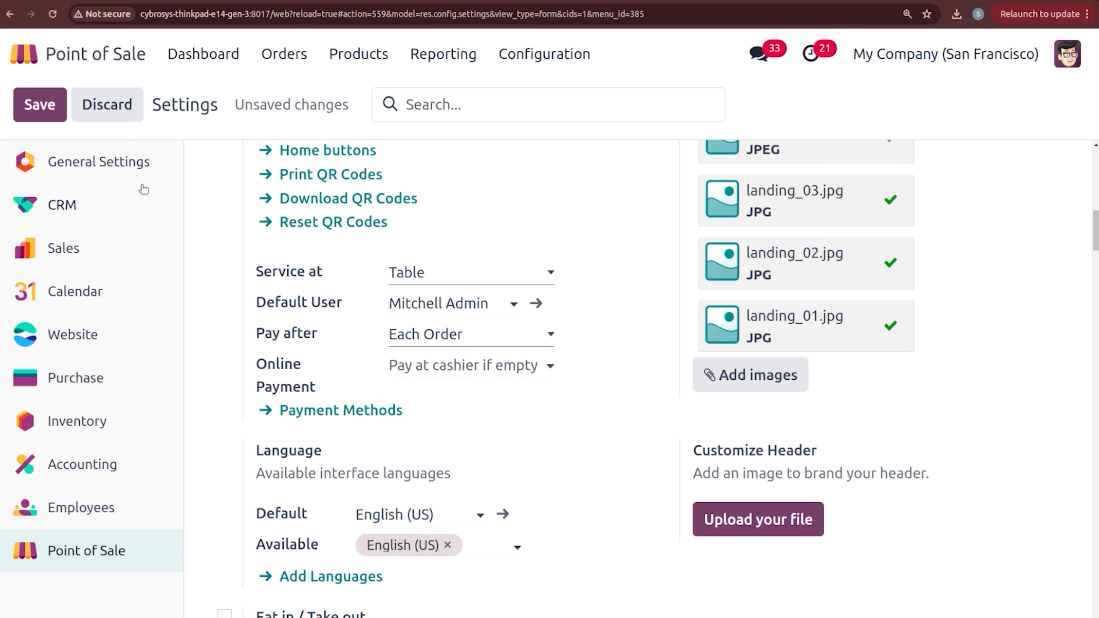
click(57, 114)
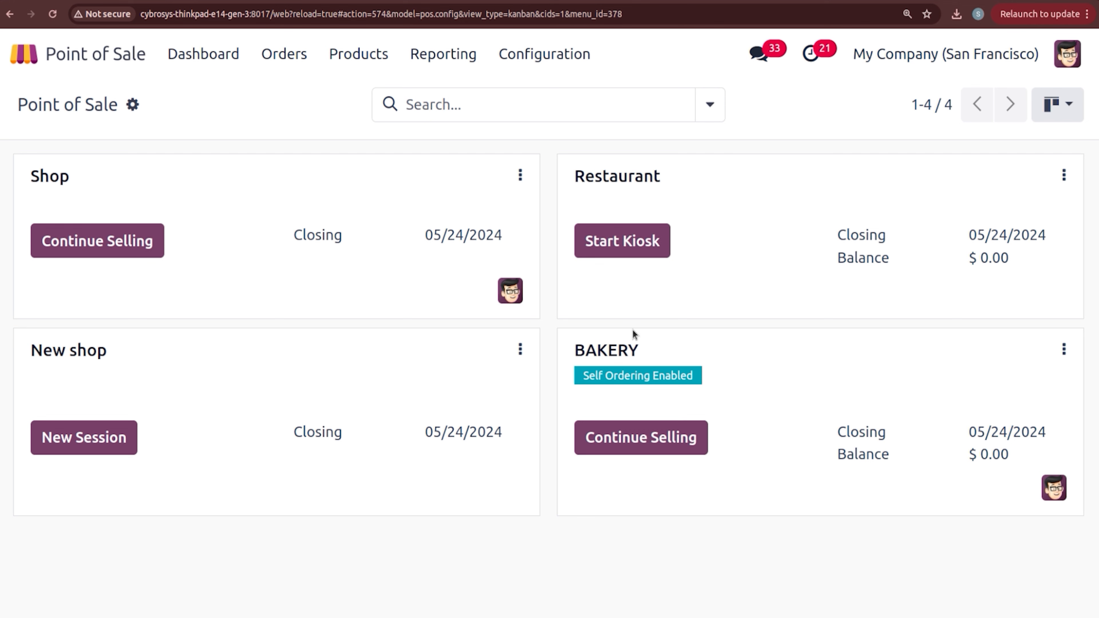
Step: Load self-order 401 into the BAKERY register and pay its $748.65 in full by Bank
click(643, 450)
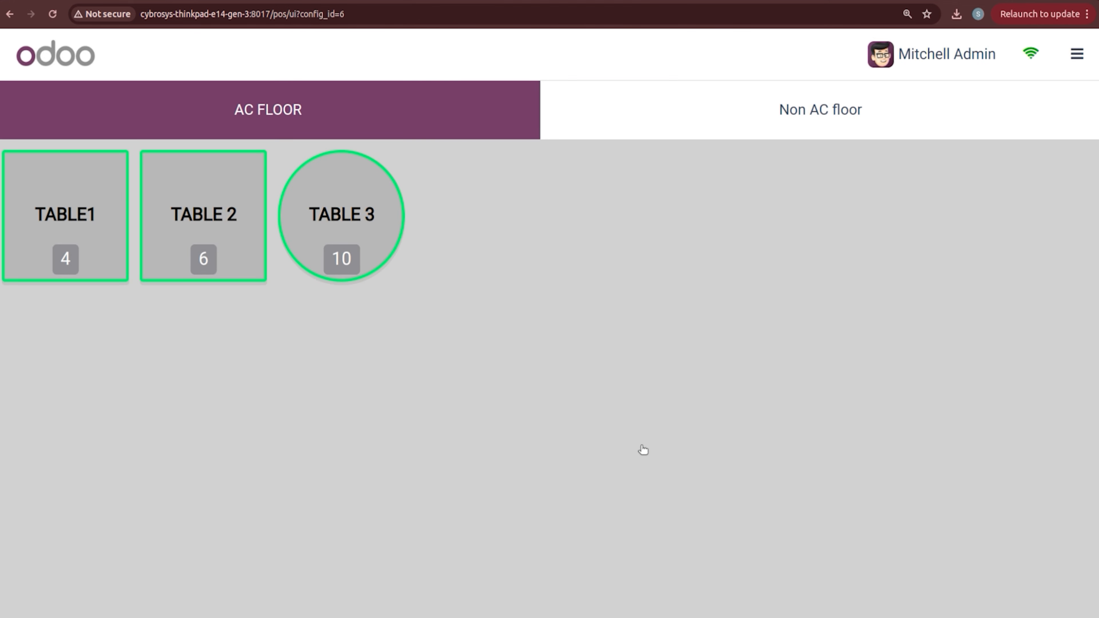
click(1077, 53)
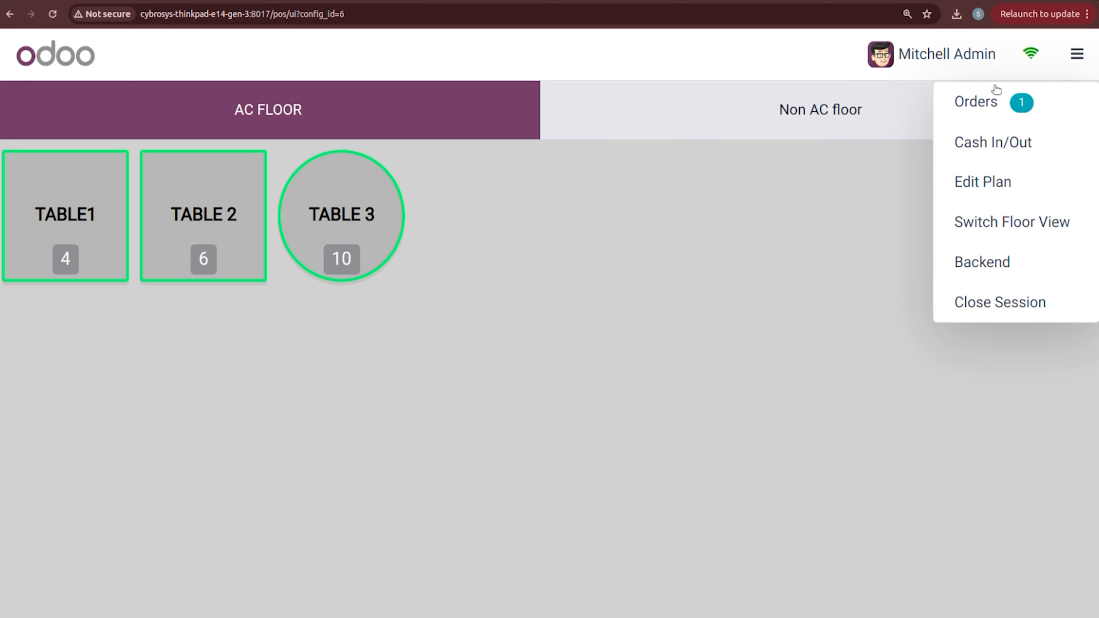
click(991, 102)
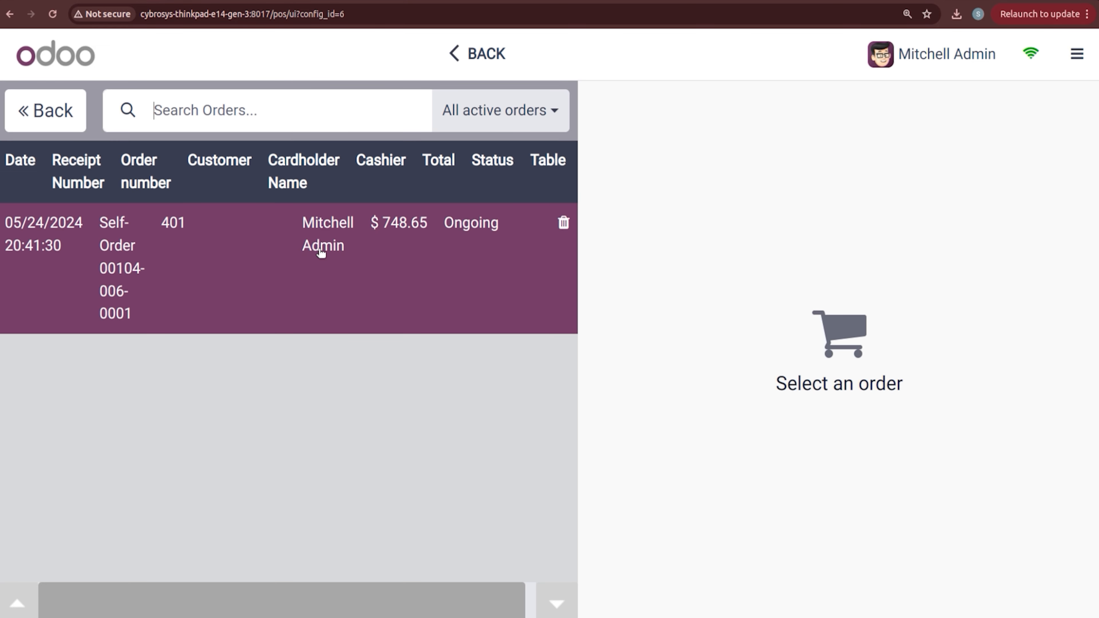
click(258, 278)
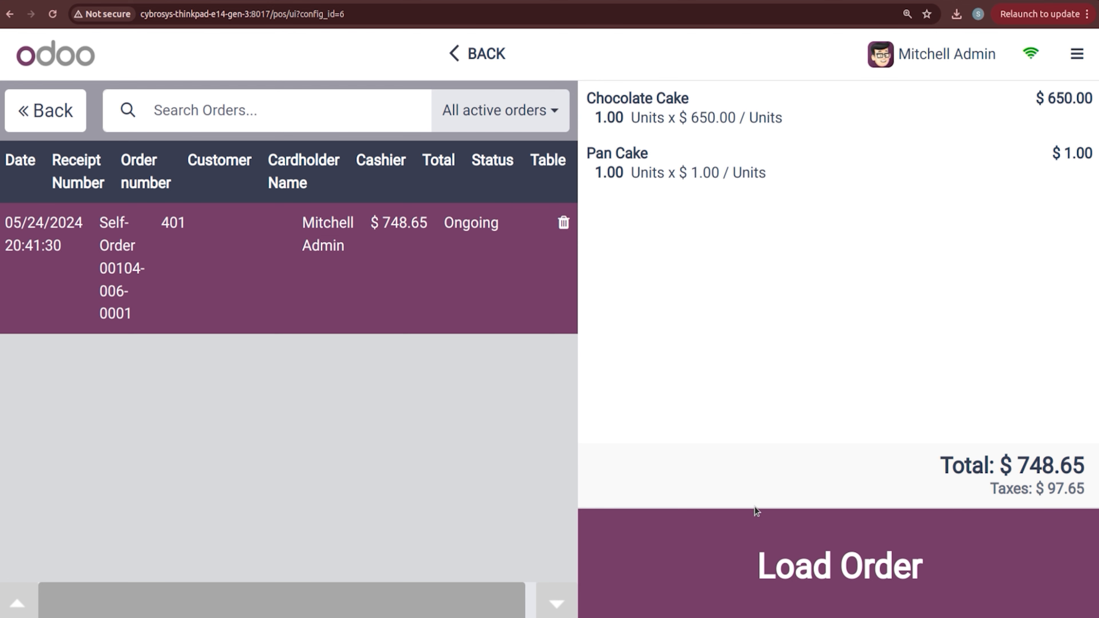
click(761, 556)
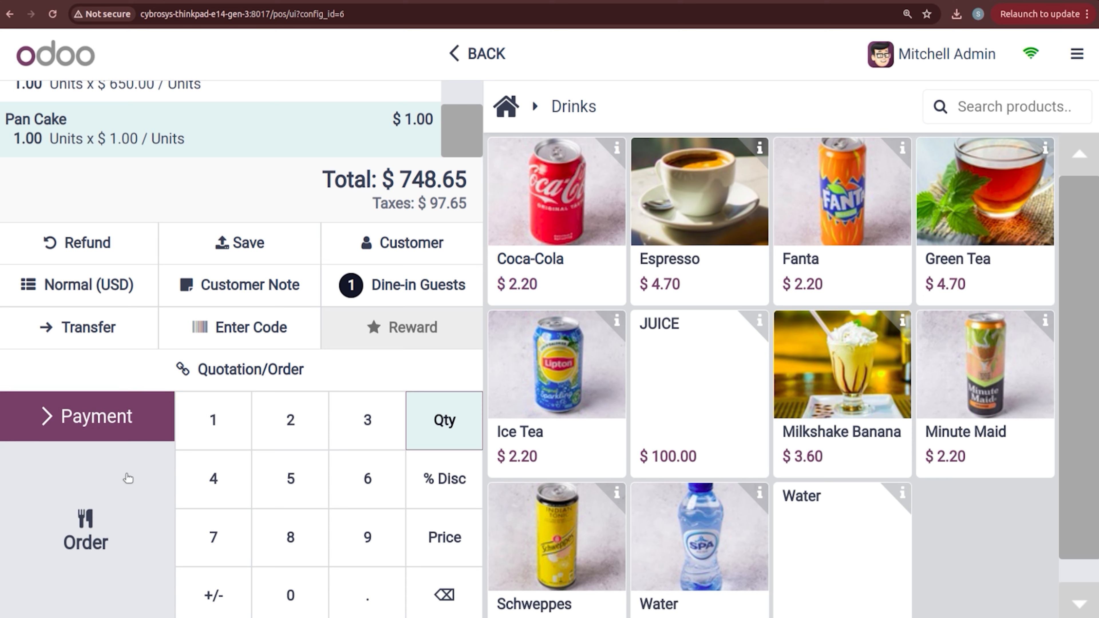
click(126, 426)
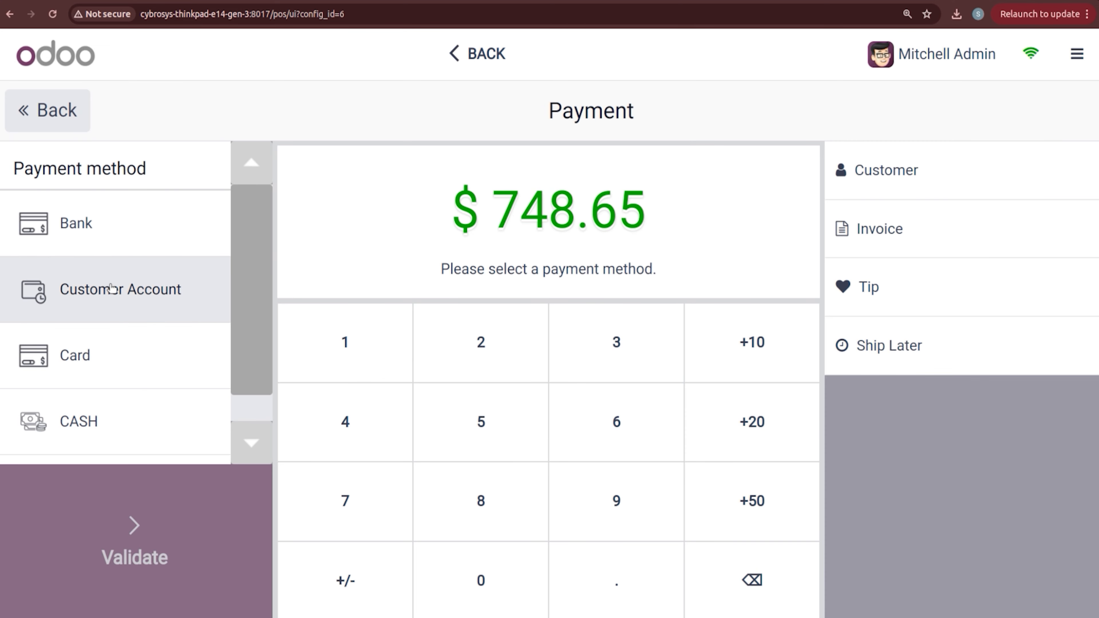
click(113, 245)
click(116, 539)
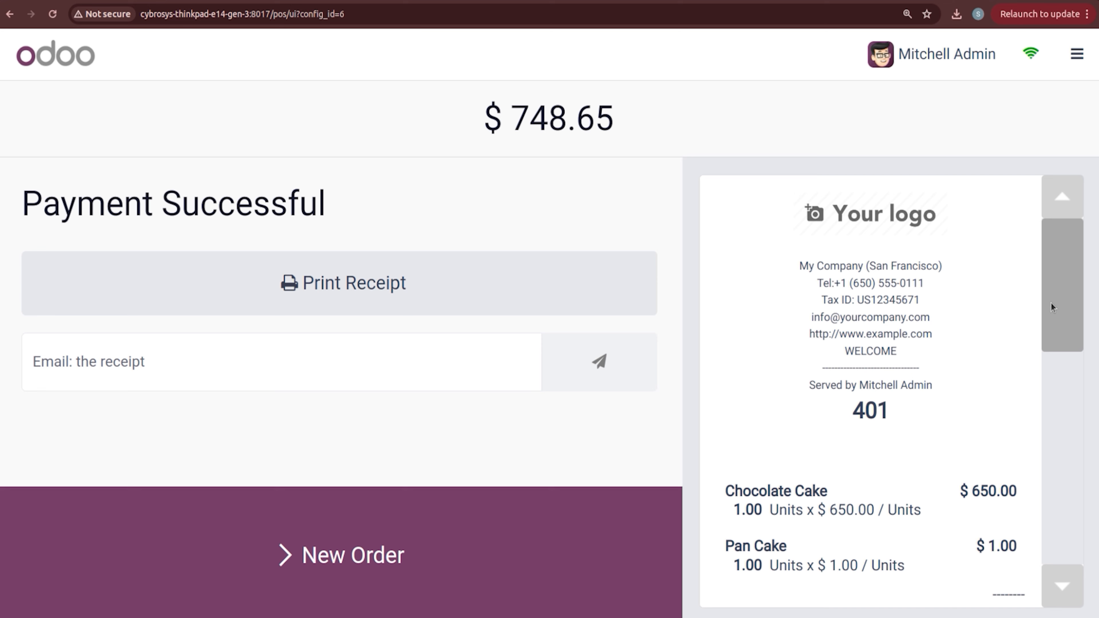
mouse_move(1067, 289)
mouse_down()
mouse_move(1089, 515)
mouse_move(1078, 290)
mouse_up()
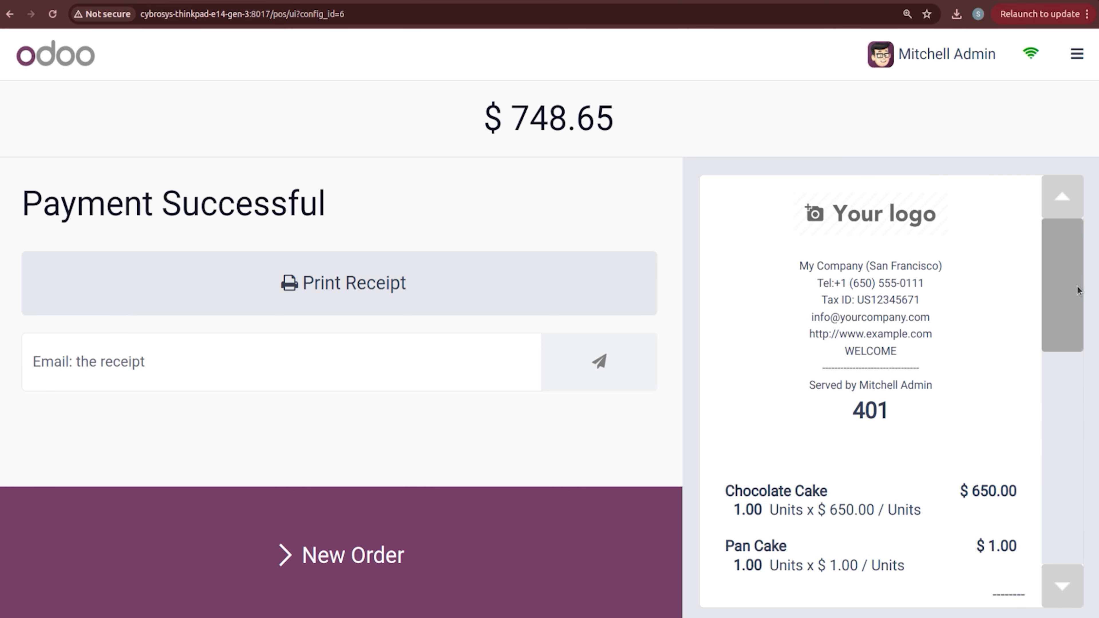
Step: Close the BAKERY selling session and confirm the closing
click(1077, 56)
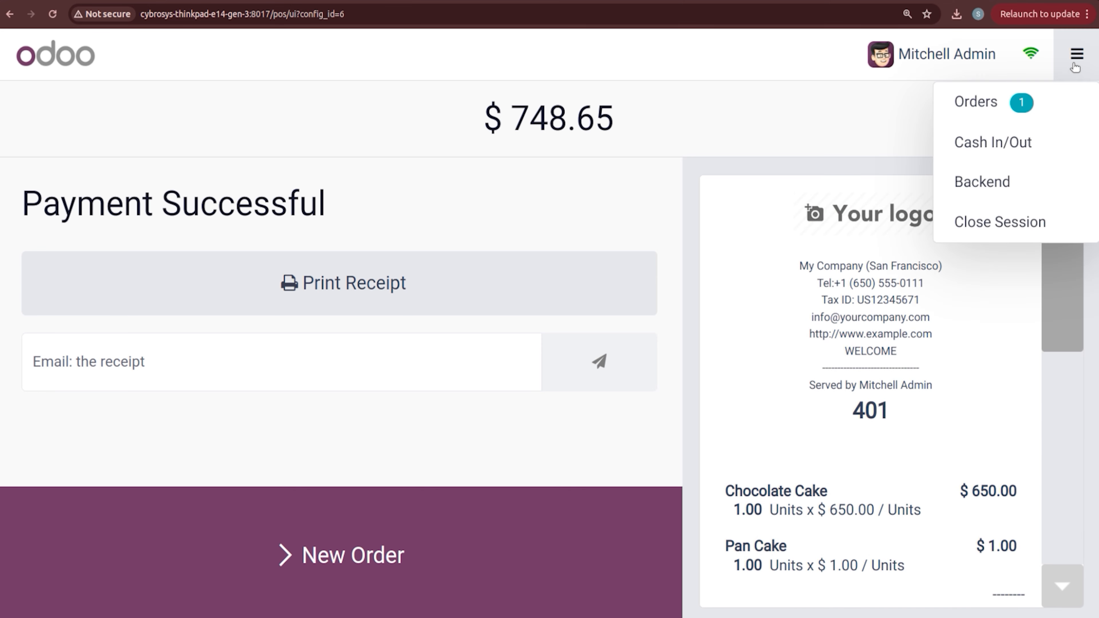
click(1008, 225)
click(224, 536)
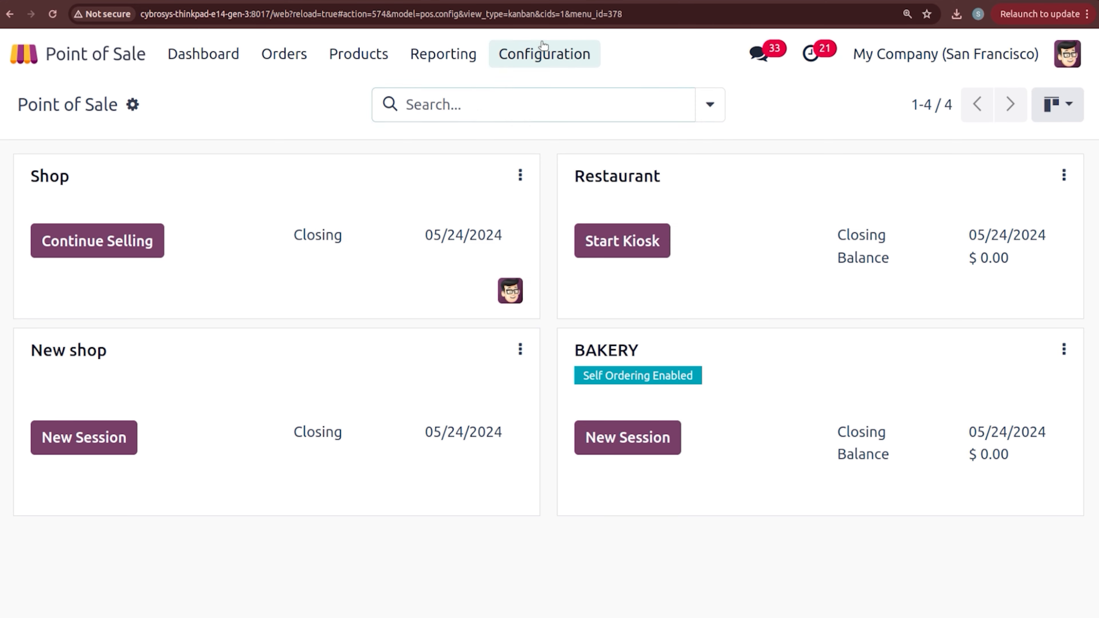
Step: Switch BAKERY's self-order Service at setting to Pickup zone
click(542, 48)
click(541, 94)
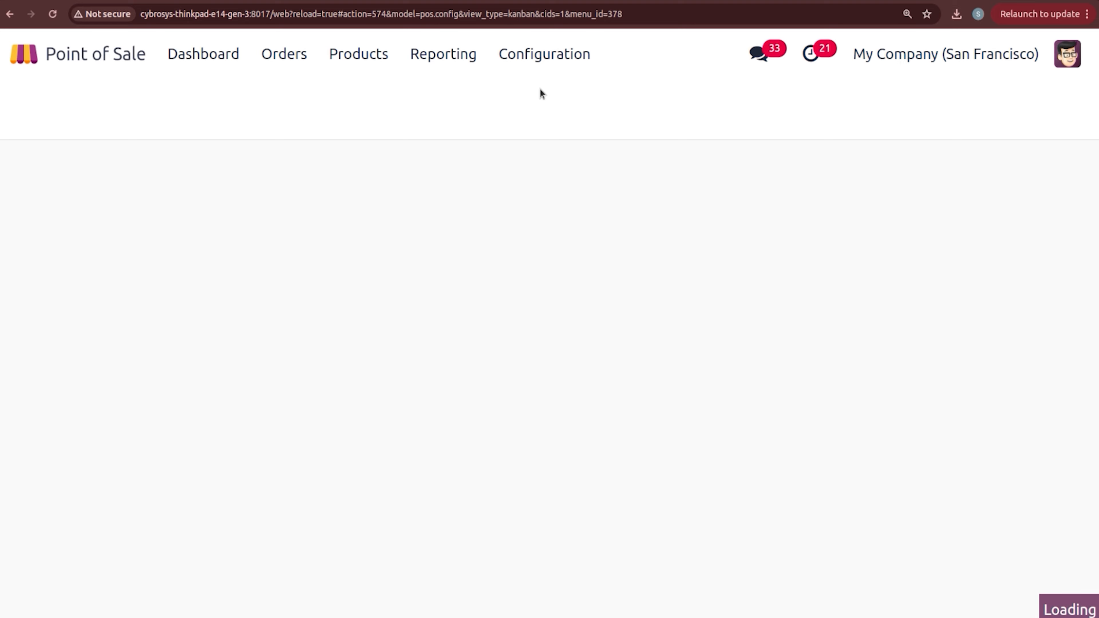
scroll(1095, 169, down, 8)
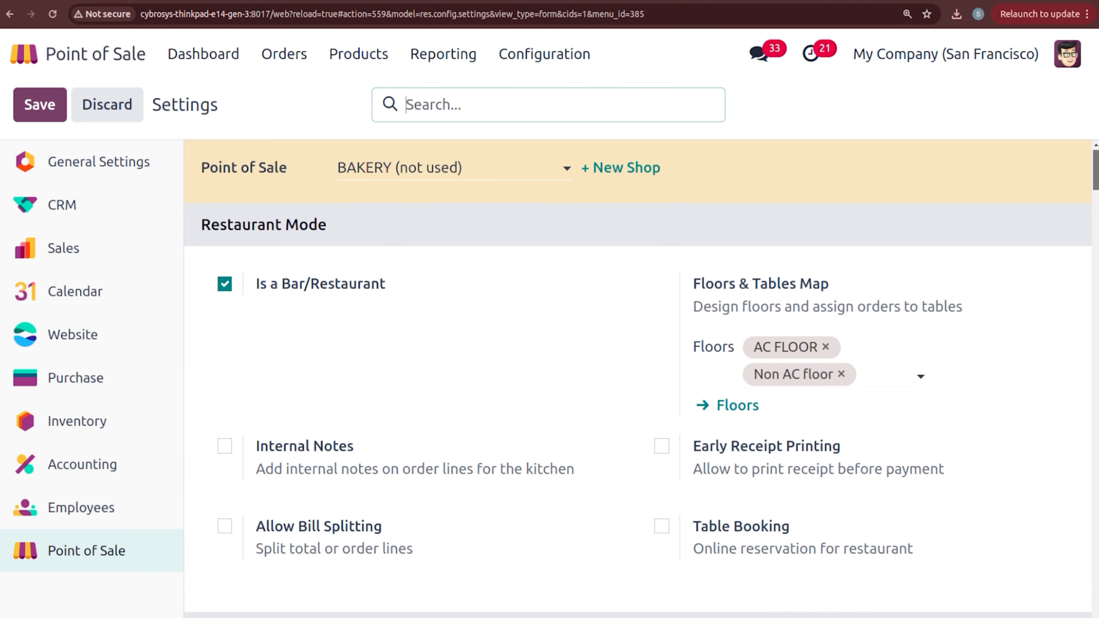
scroll(558, 327, down, 4)
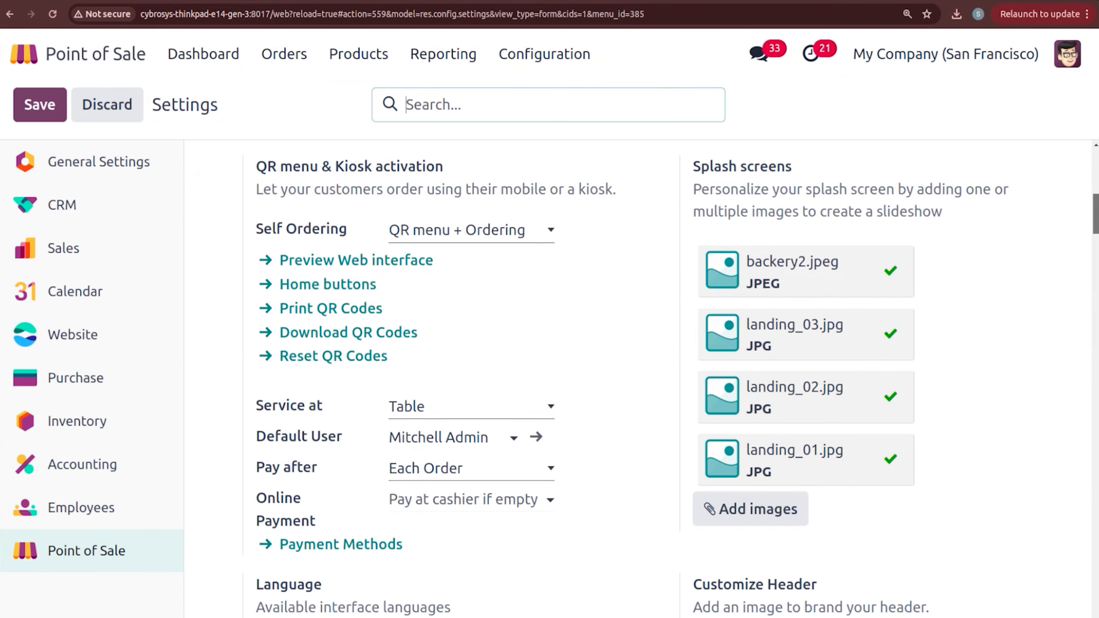
click(468, 409)
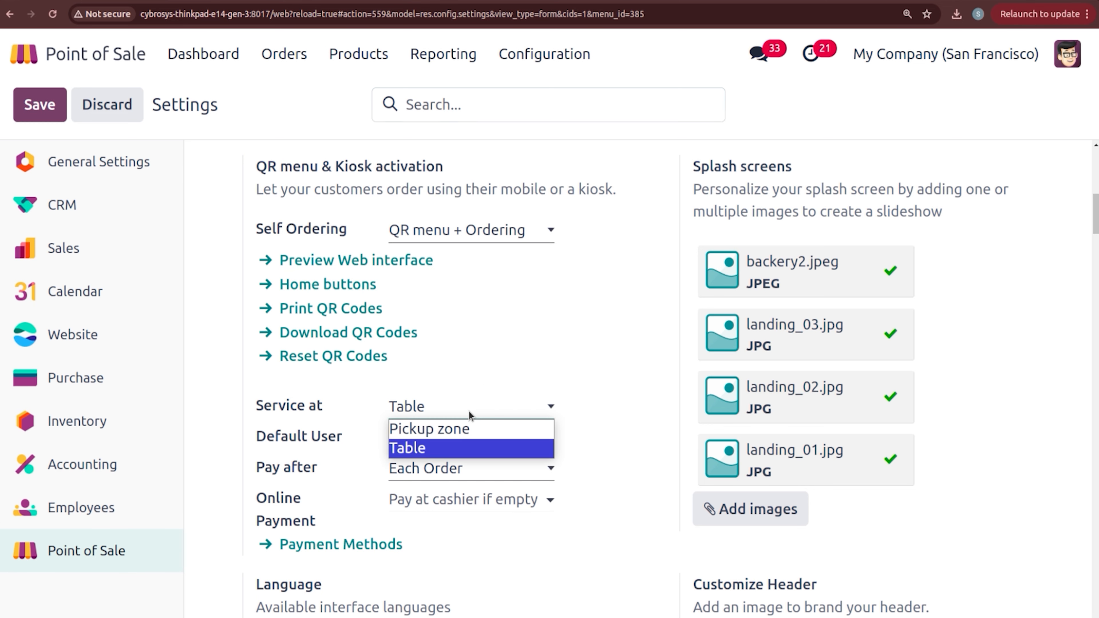
click(465, 428)
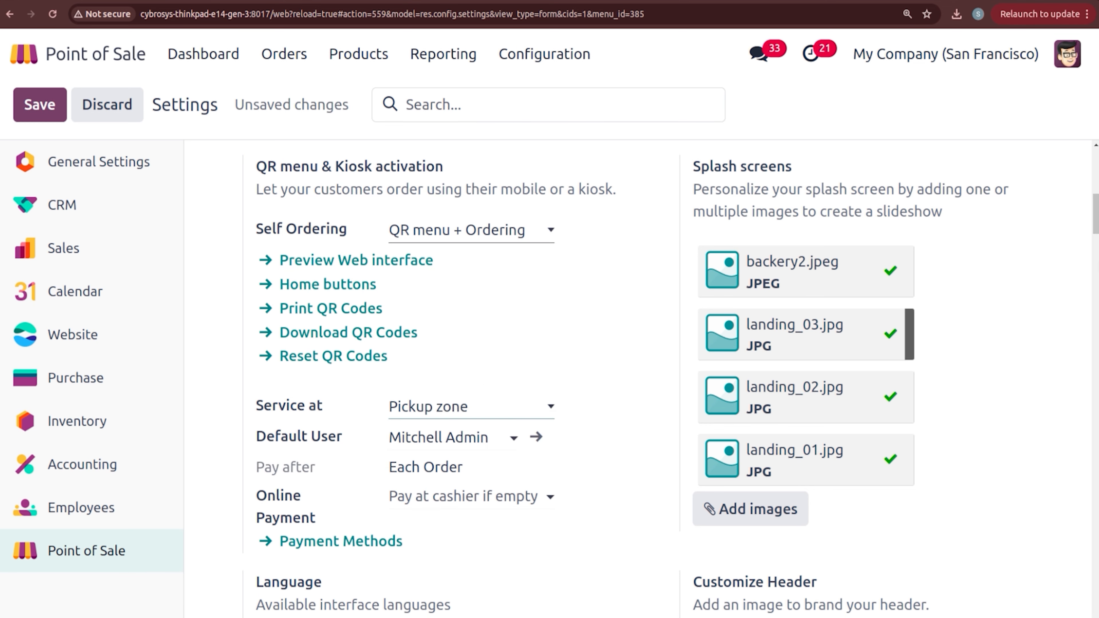
Step: Switch the service back to Table, save the settings, and return to the dashboard
scroll(1096, 215, up, 2)
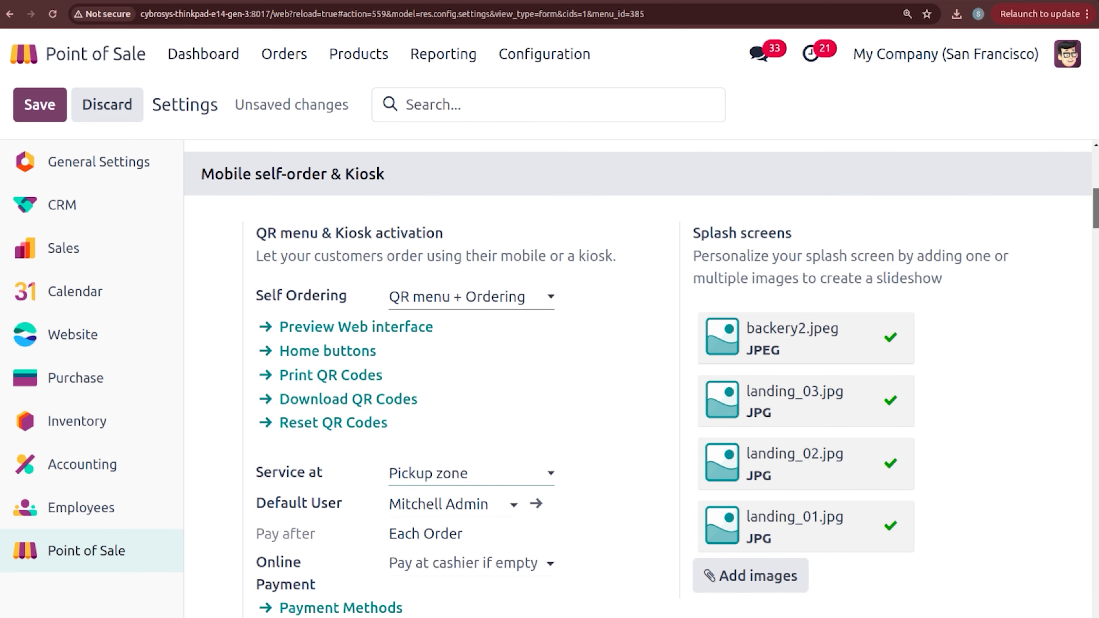
scroll(1096, 214, down, 2)
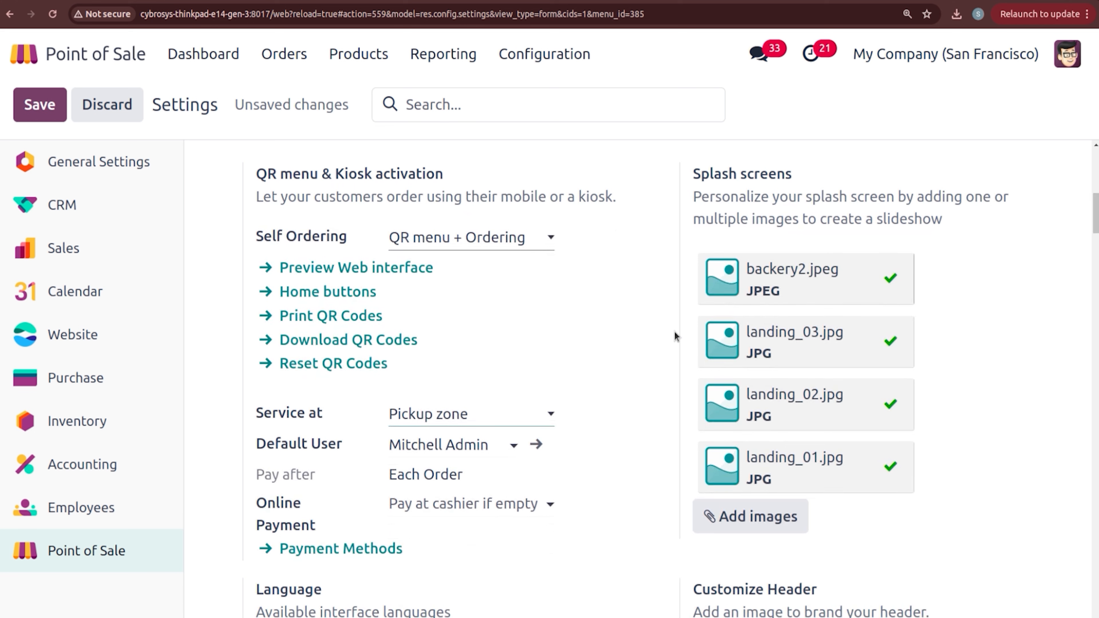
click(438, 422)
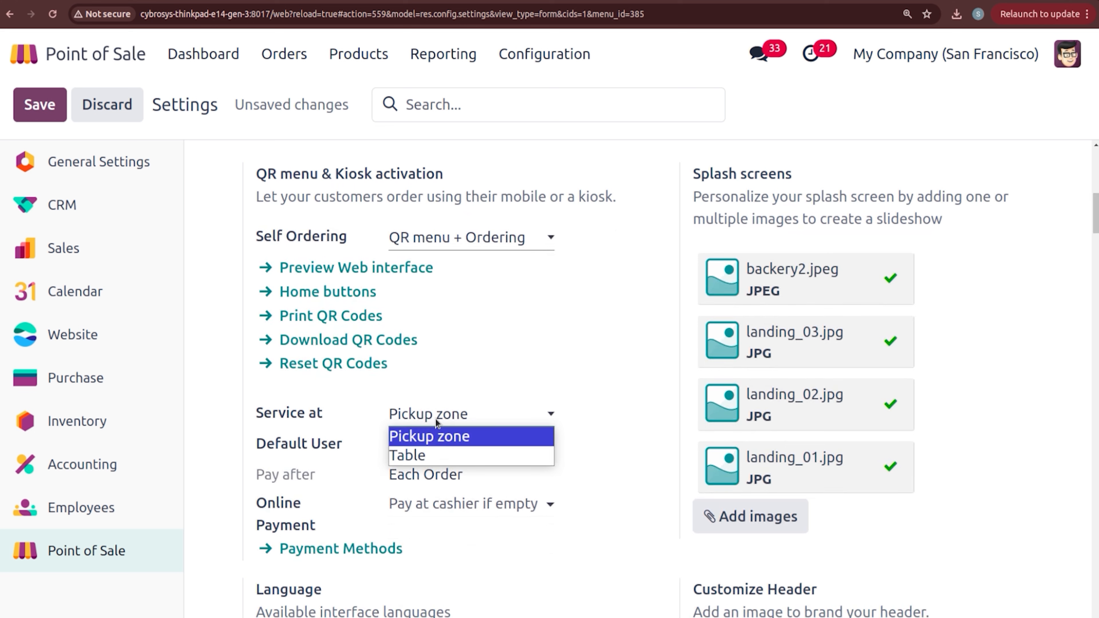
click(439, 456)
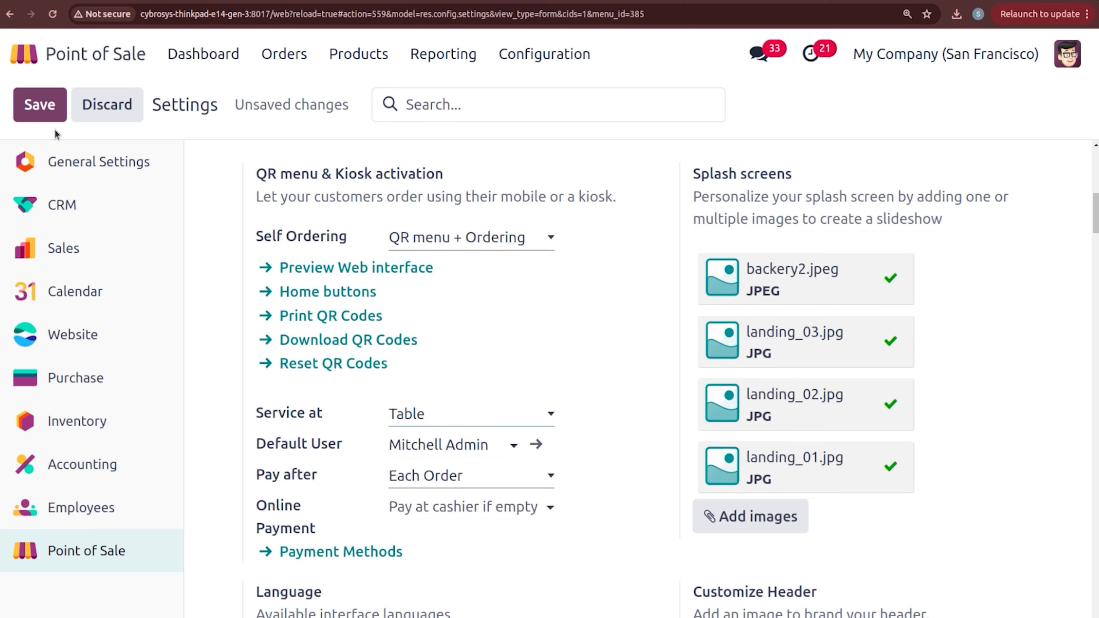
click(50, 105)
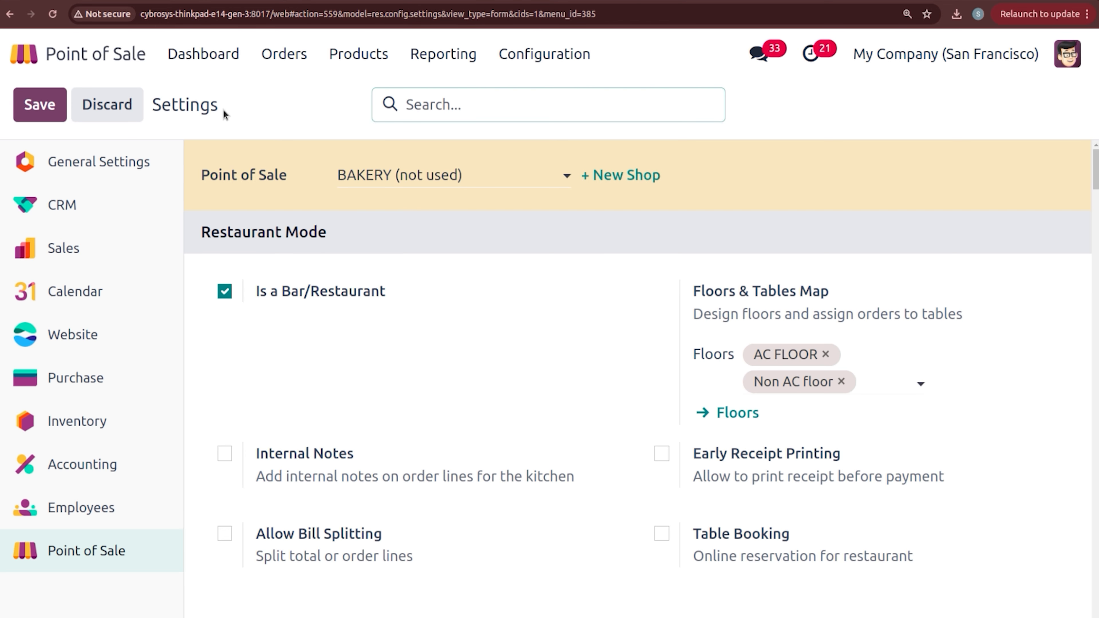
click(198, 57)
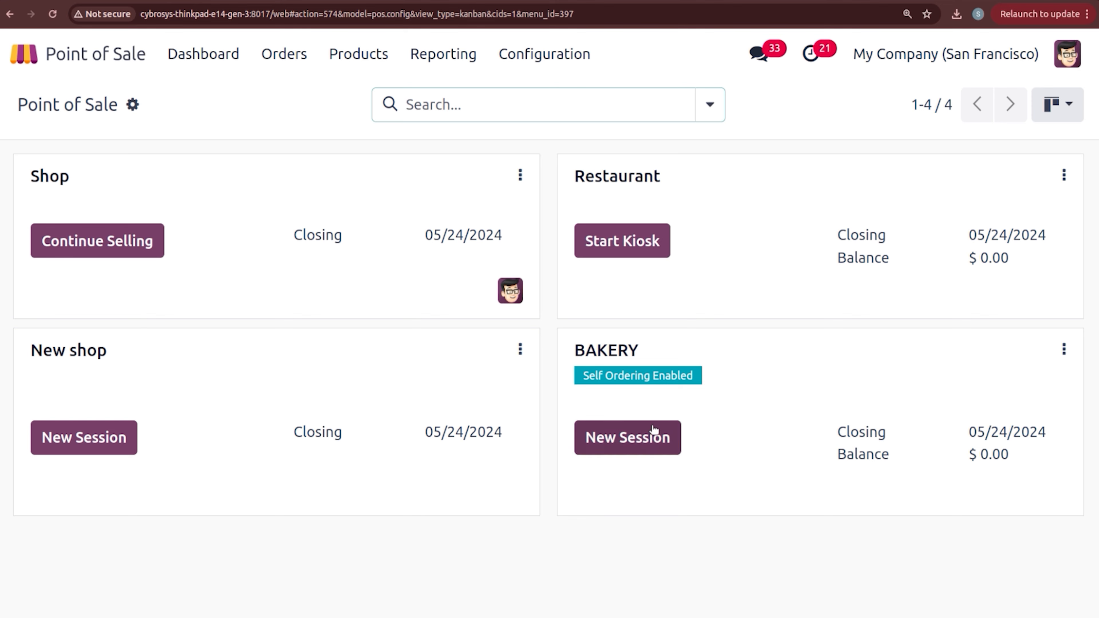
Step: Open a new BAKERY session with zero opening cash, then return to the backend dashboard
click(658, 437)
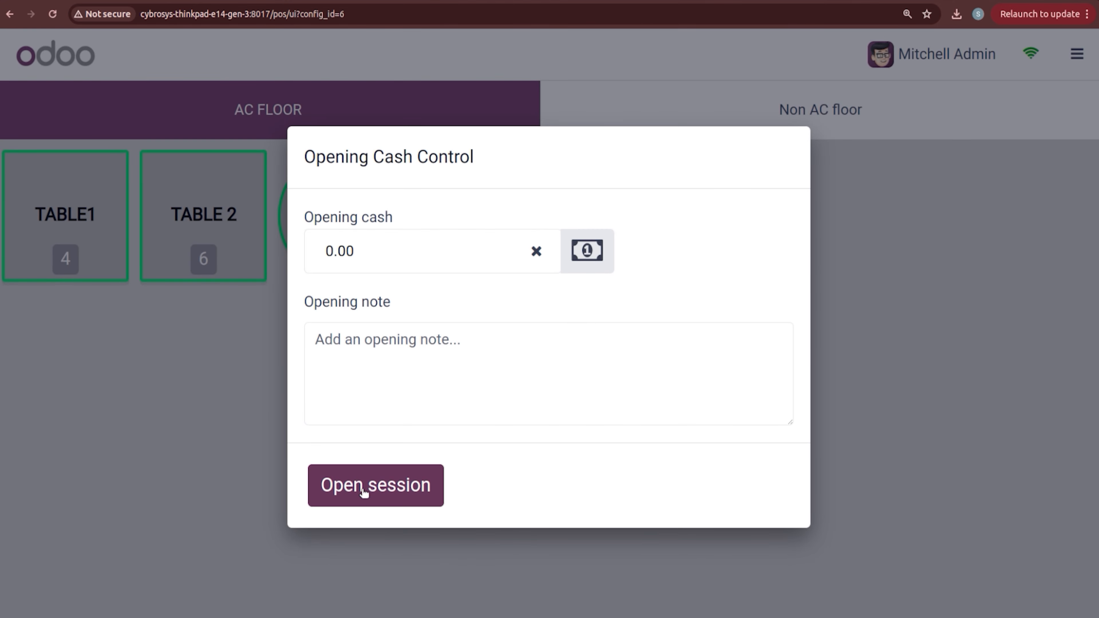
click(368, 498)
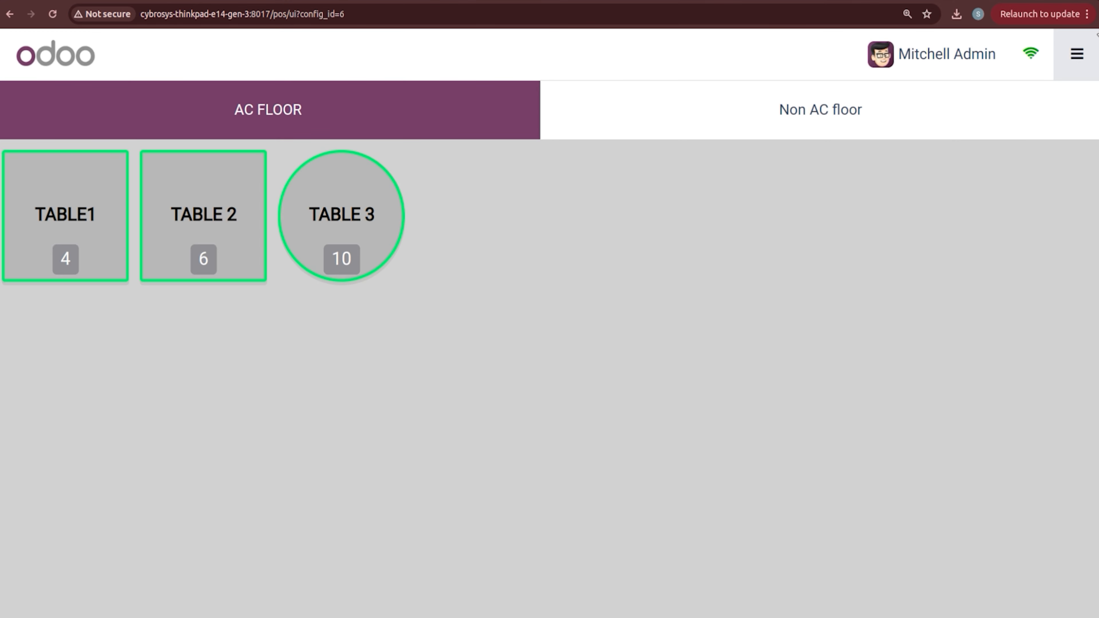
click(1077, 54)
click(994, 263)
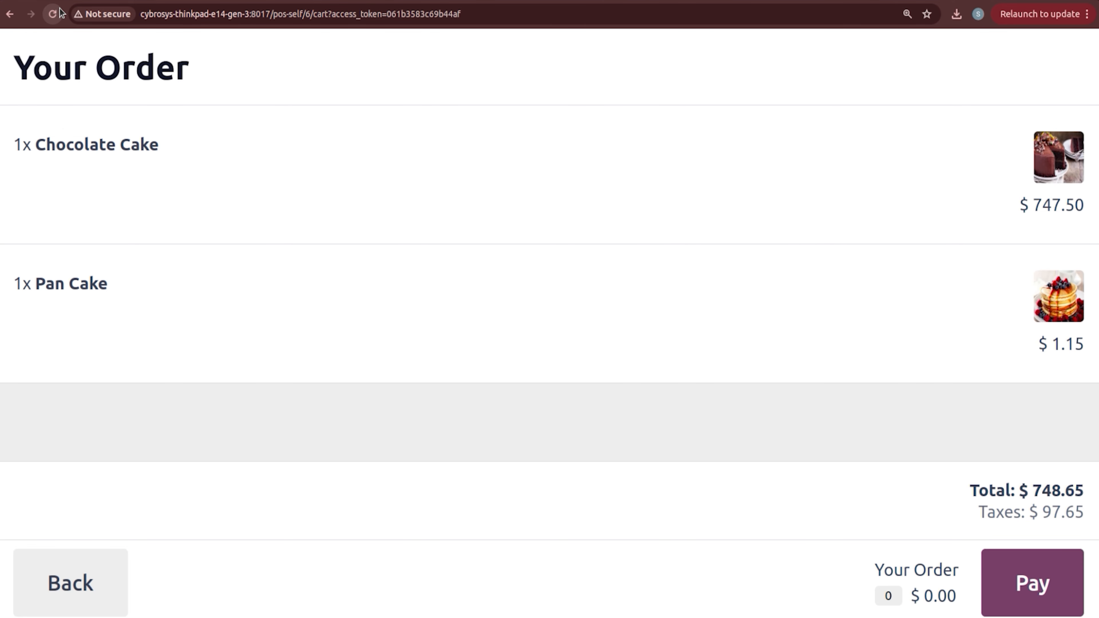
click(53, 14)
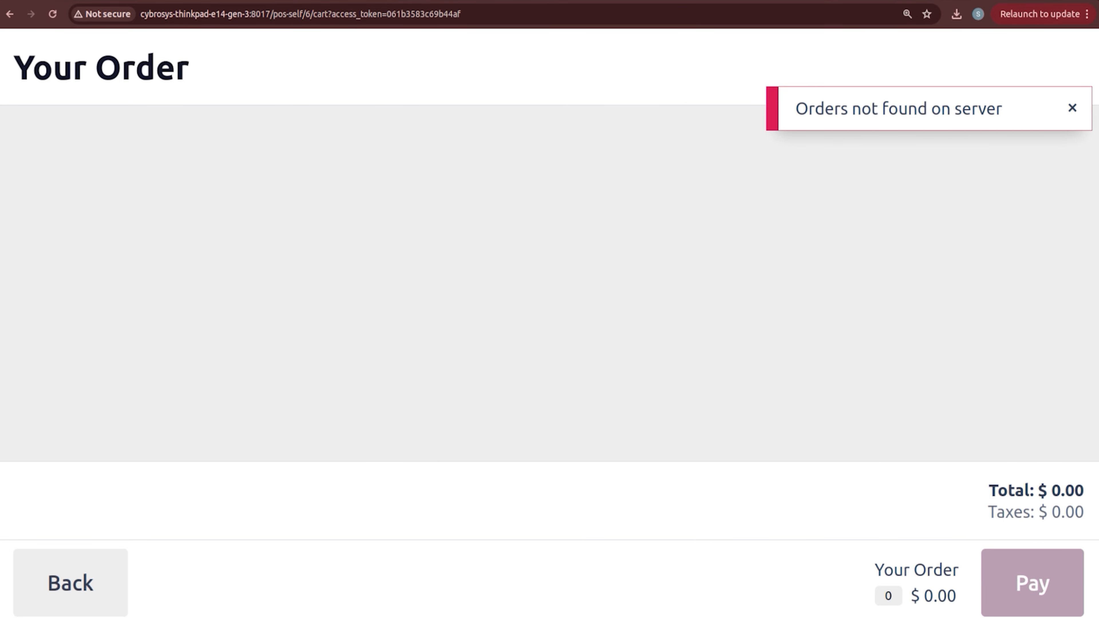
click(433, 1)
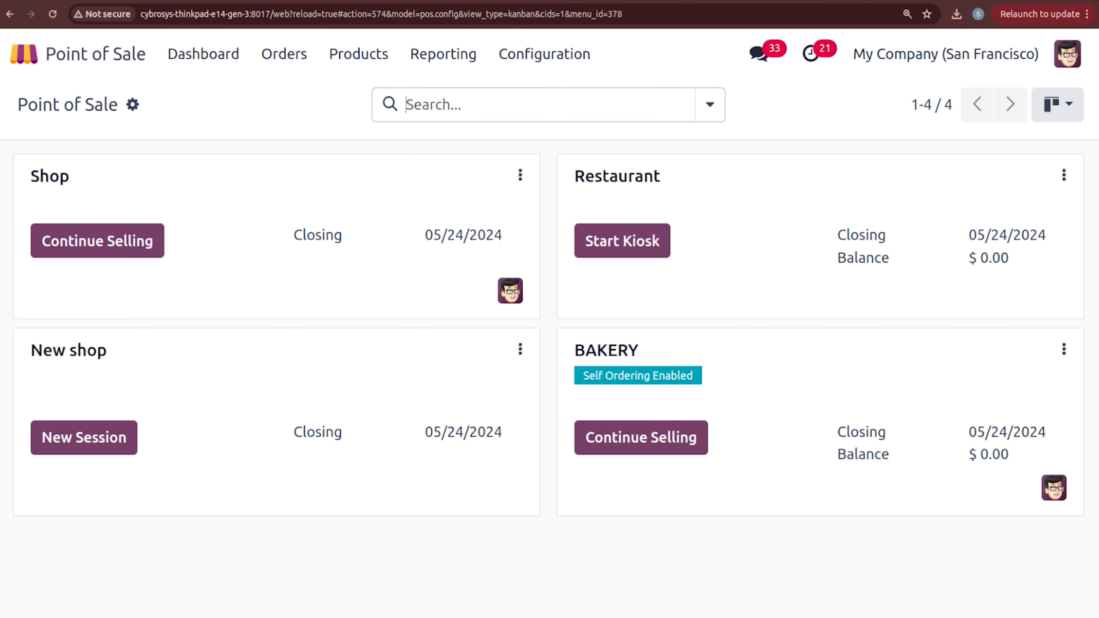
Step: From BAKERY's Mobile Menu, start a self-order with one Cheese Burger in the cart
click(1064, 352)
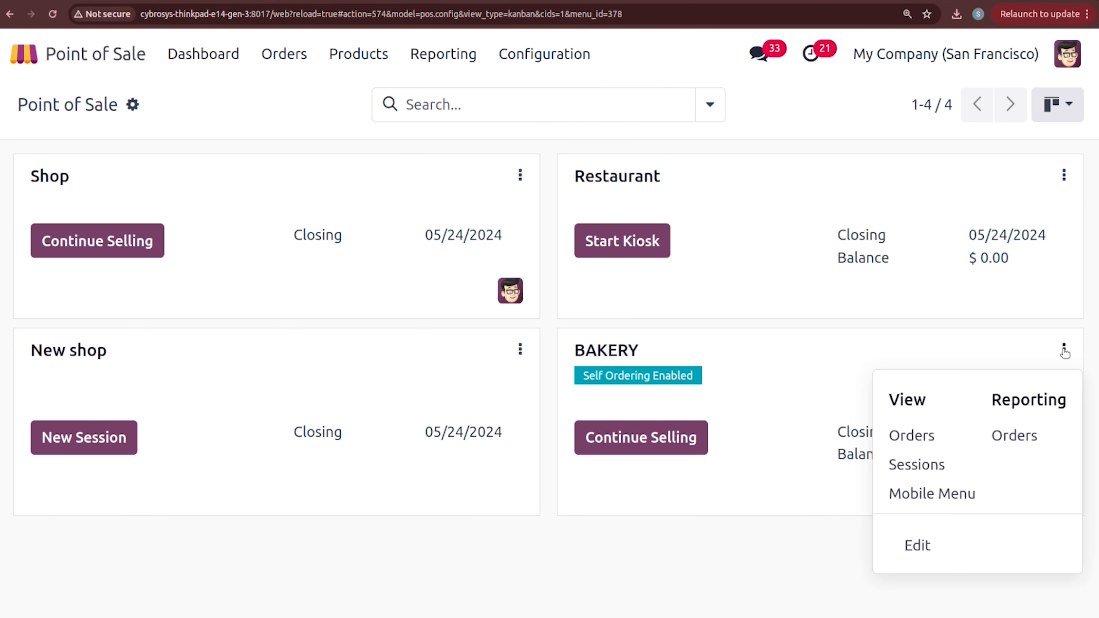
click(935, 511)
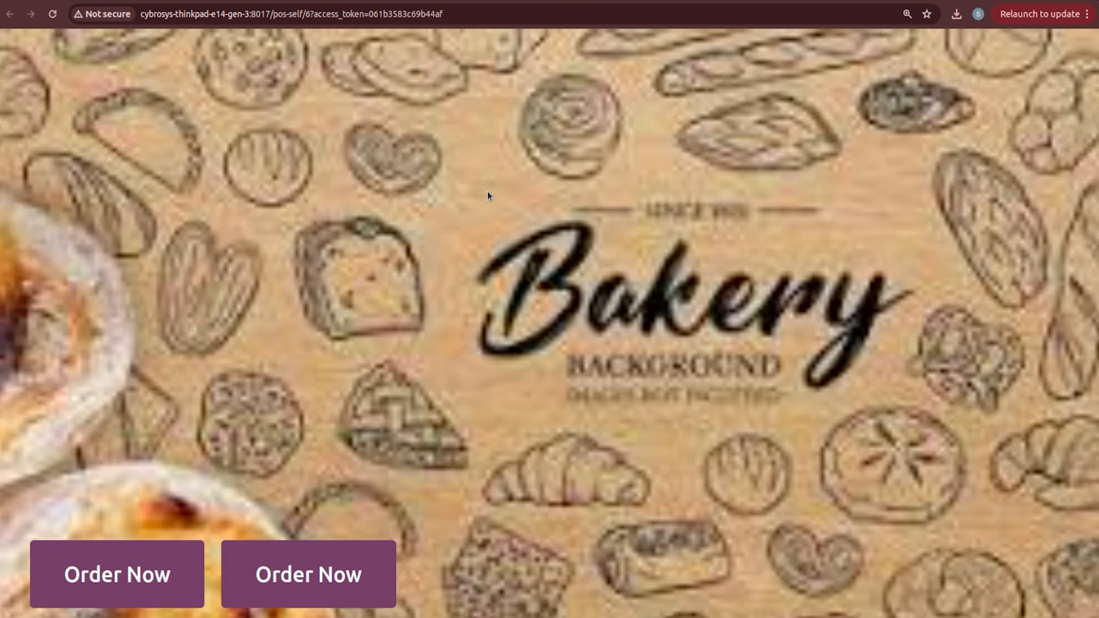
click(126, 582)
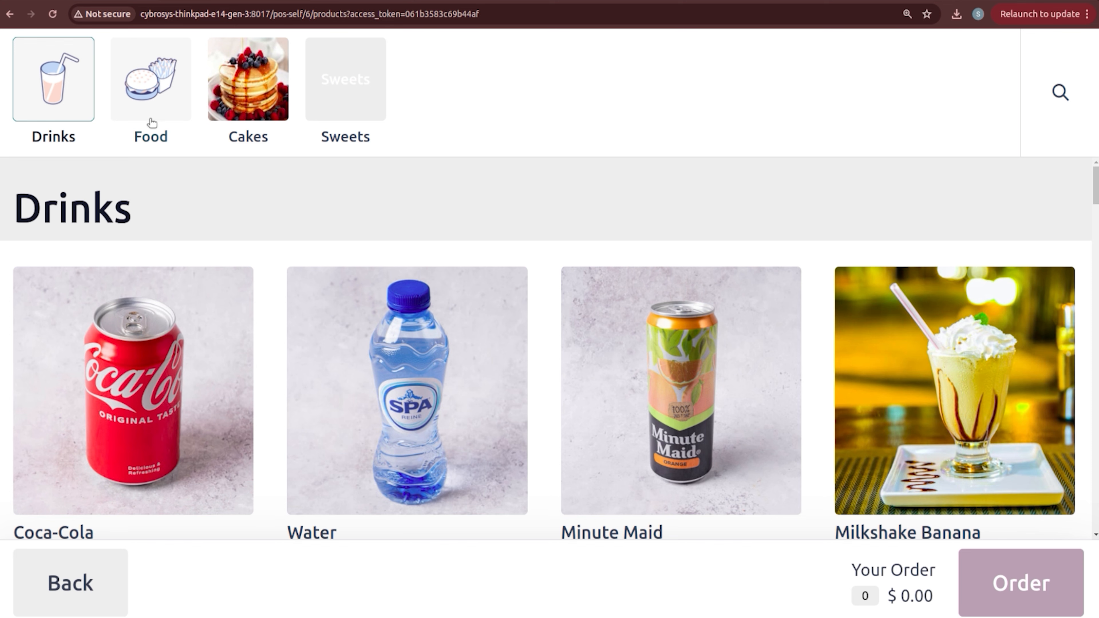
click(151, 123)
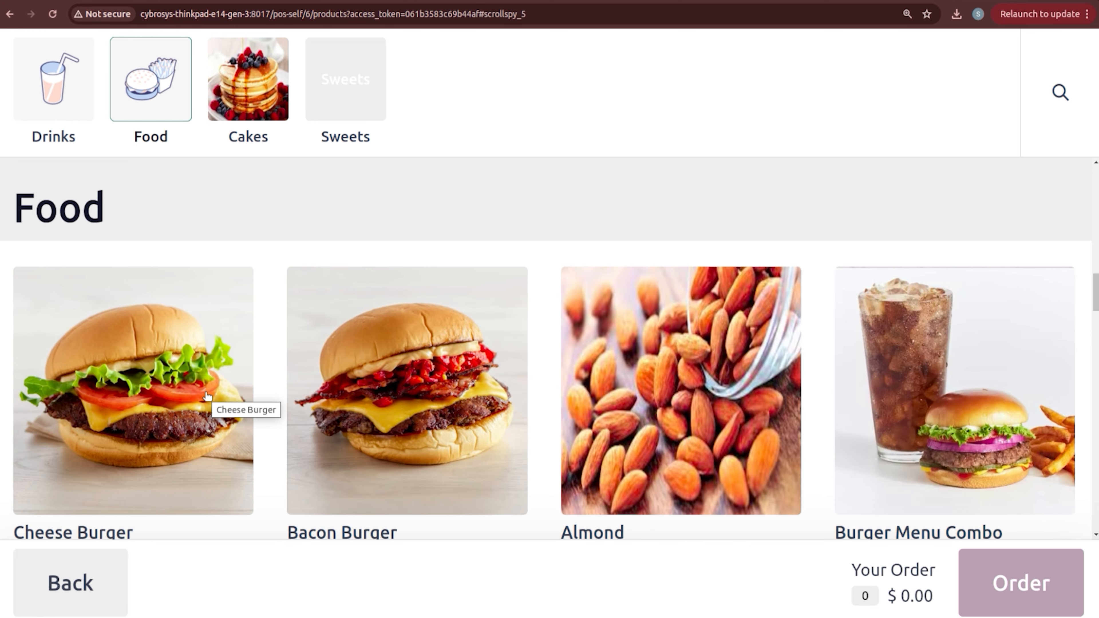
click(103, 339)
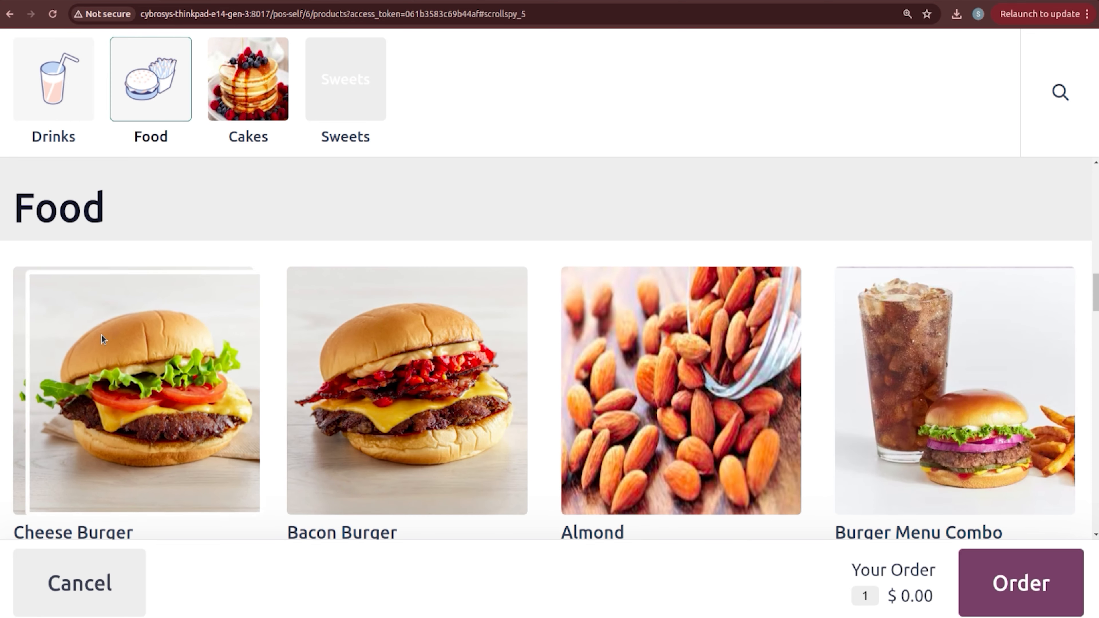
click(992, 585)
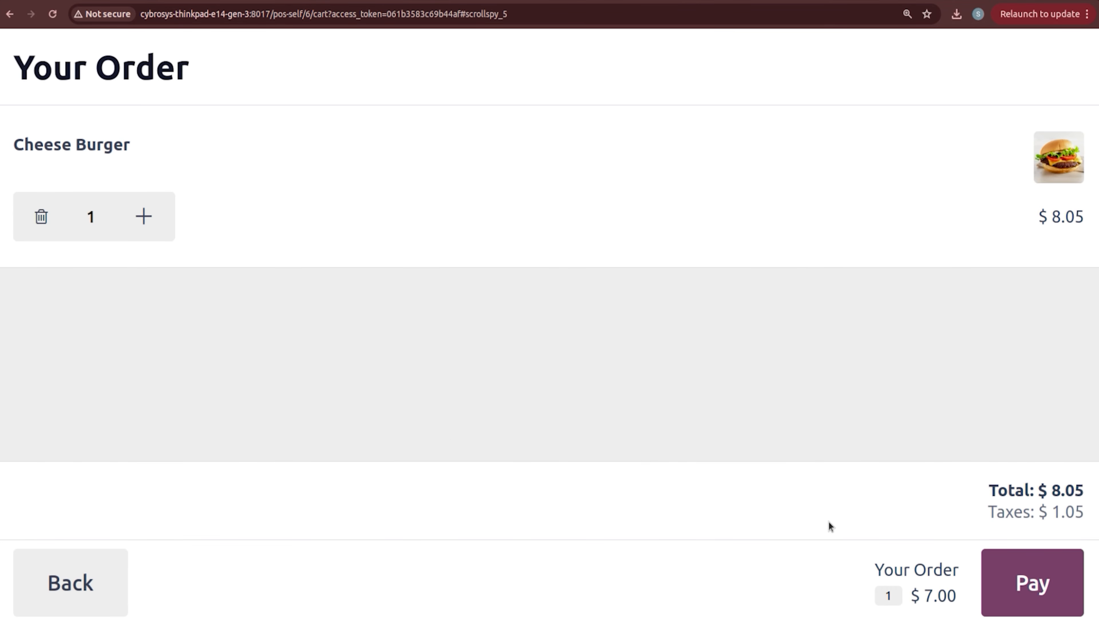
Step: Pay and place the $8.05 order at Table Non AC 01, then acknowledge the confirmation
click(1035, 584)
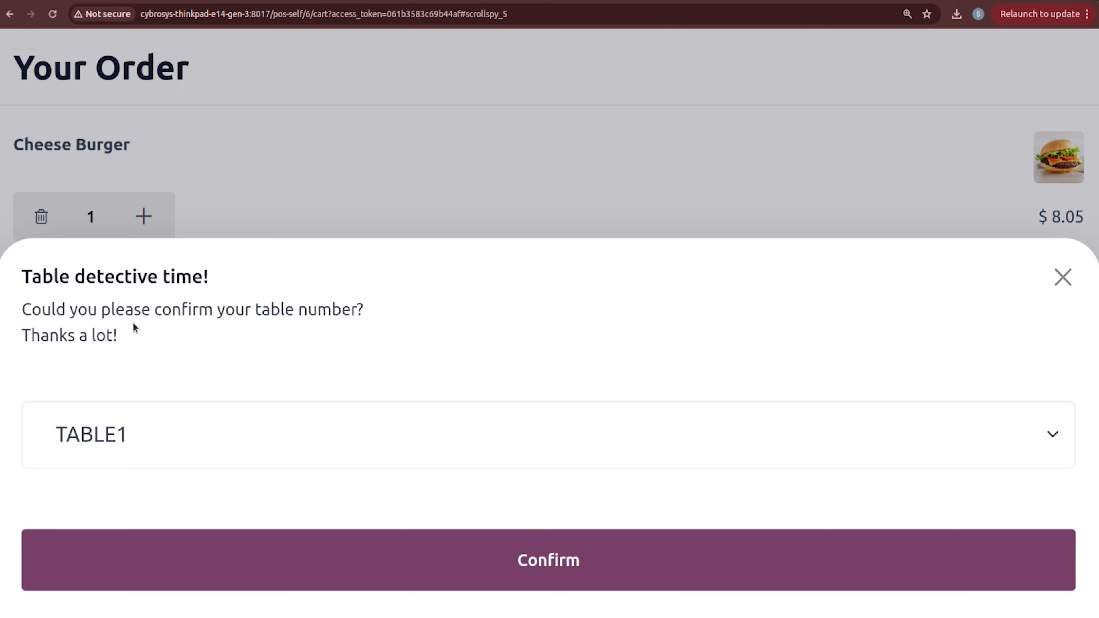
click(283, 443)
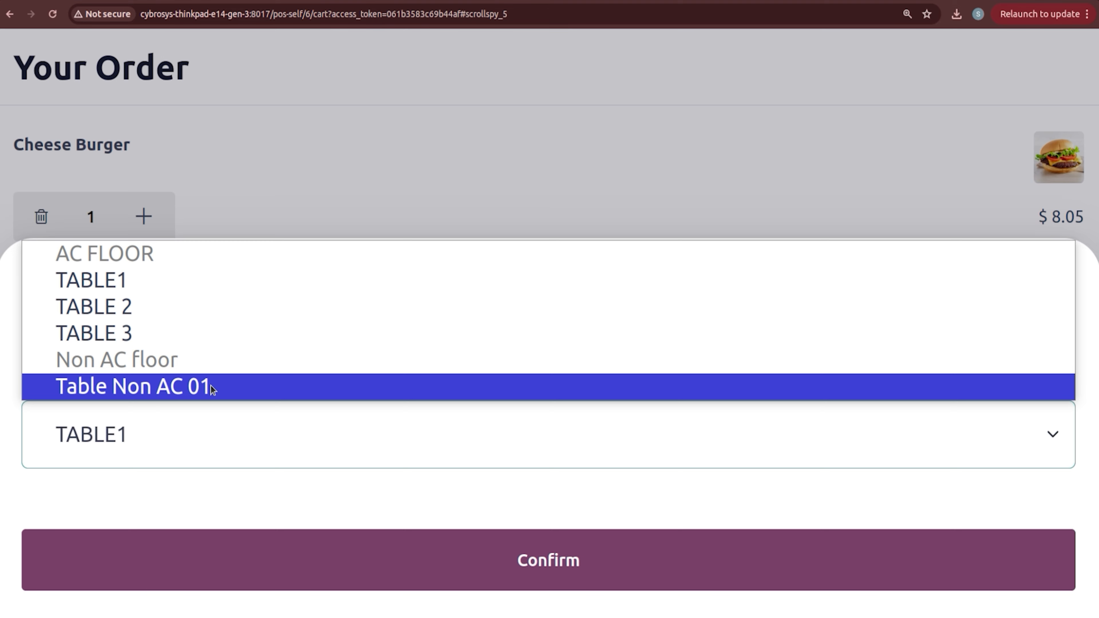
click(211, 386)
click(438, 571)
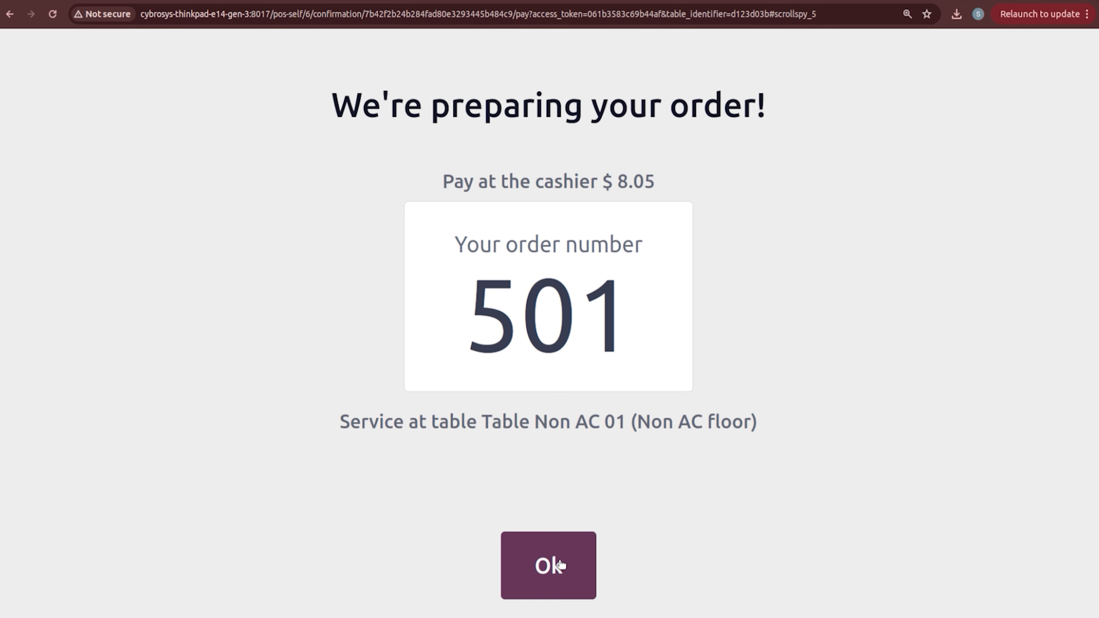
click(557, 565)
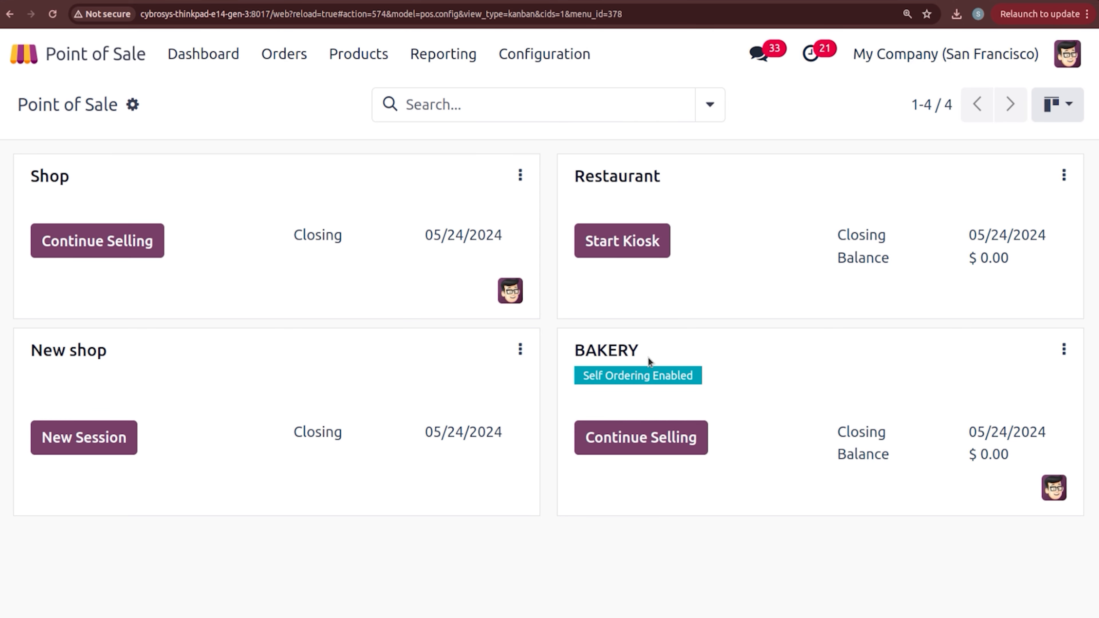
Step: Pay the Table Non AC 01 Cheese Burger order, $ 8.05, by Bank
click(633, 438)
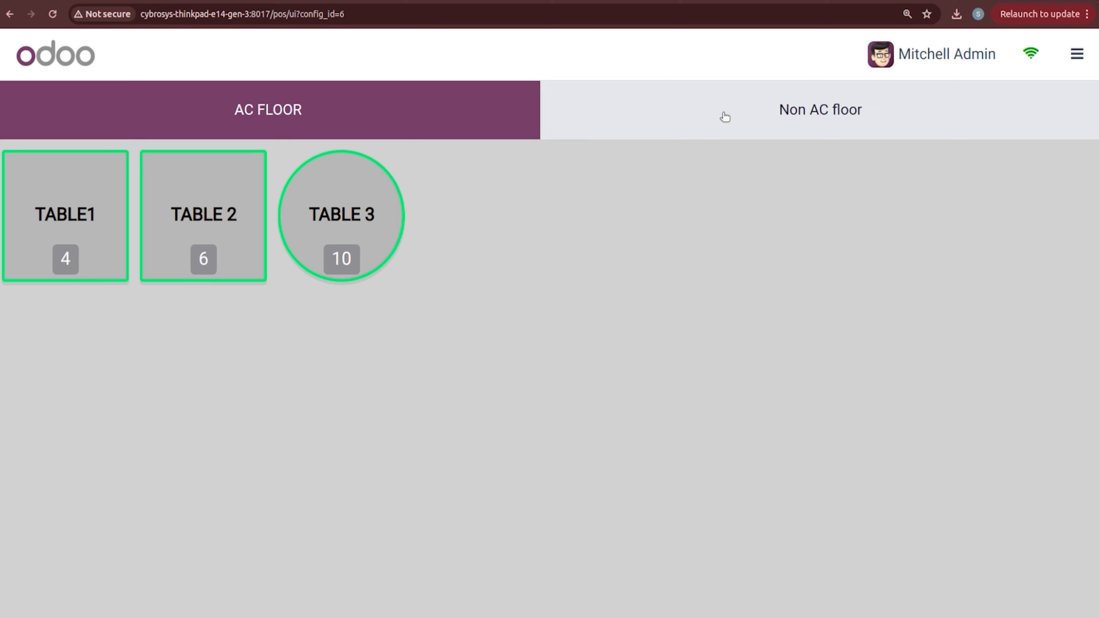
click(725, 117)
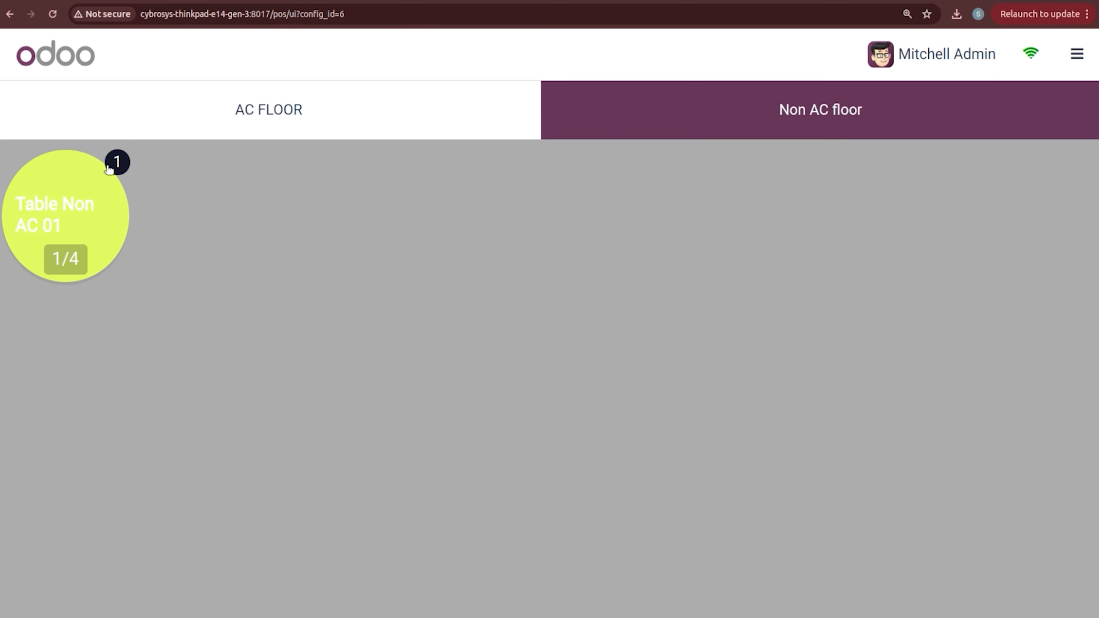
click(88, 212)
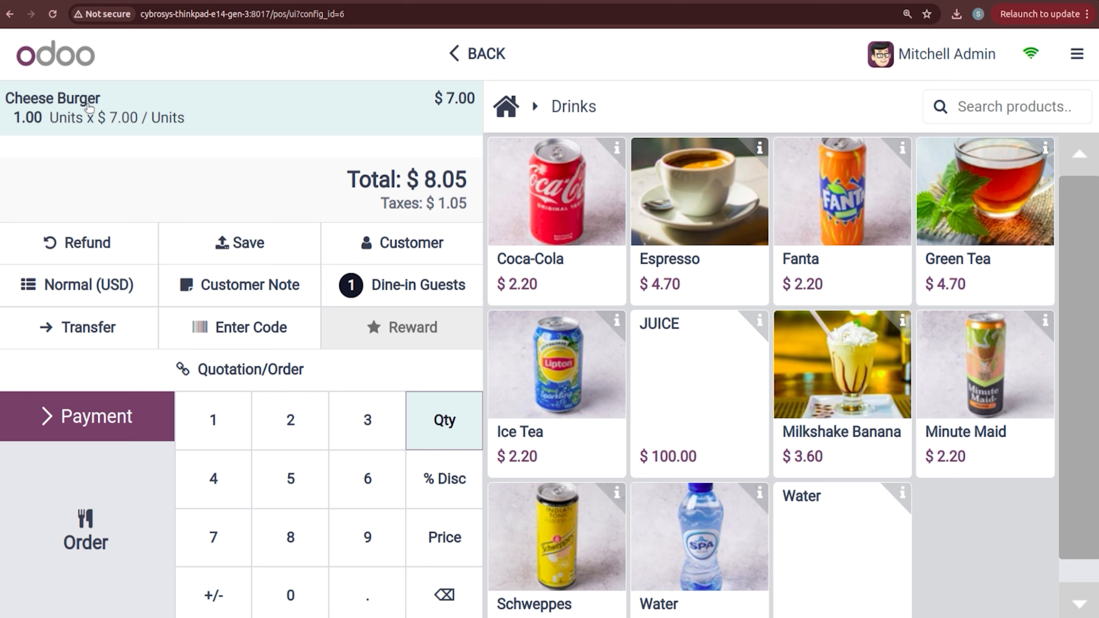
click(107, 417)
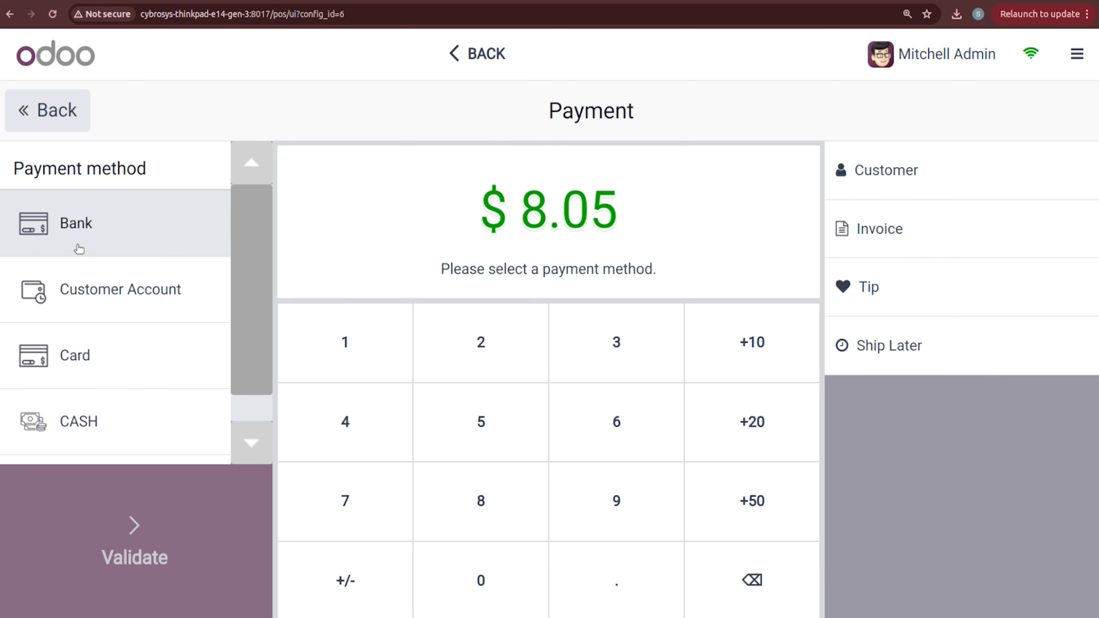
click(79, 249)
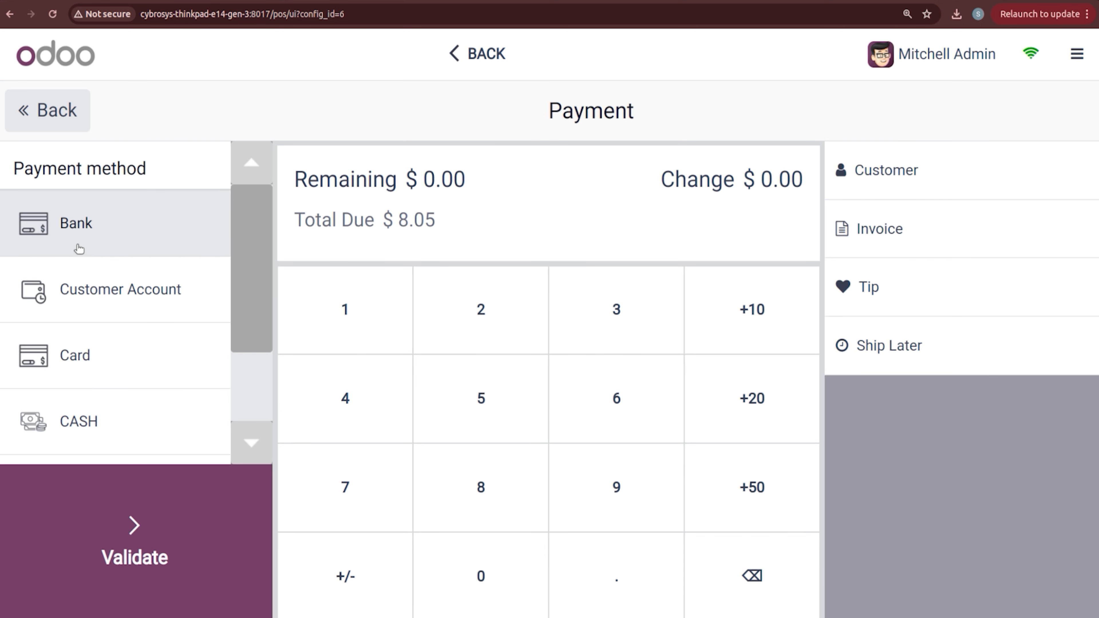
click(123, 509)
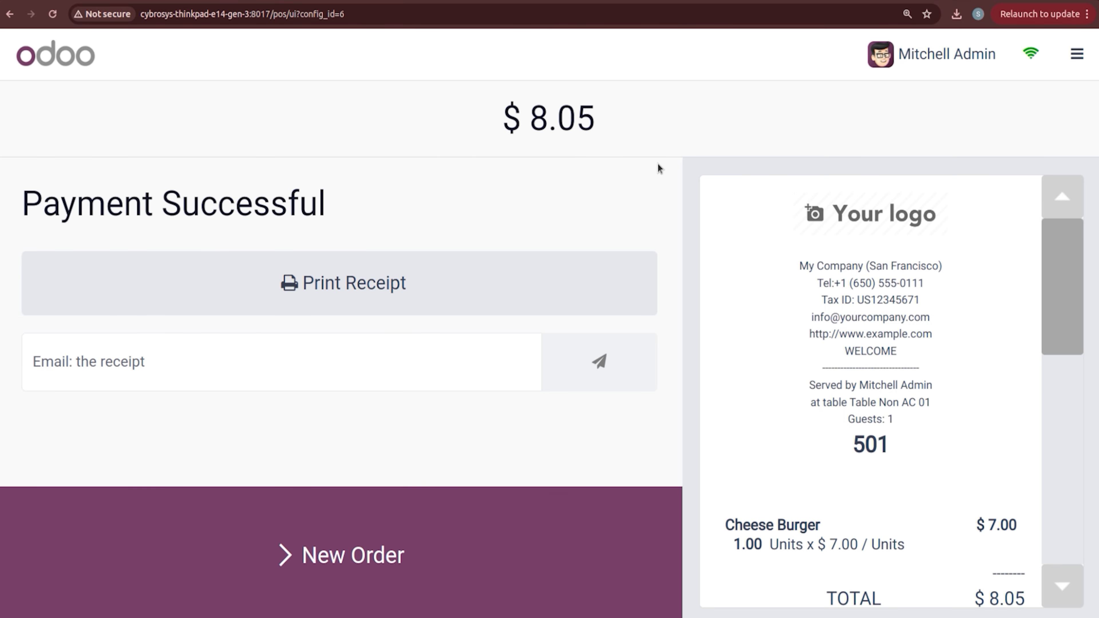
Step: Close the BAKERY register session
click(1077, 54)
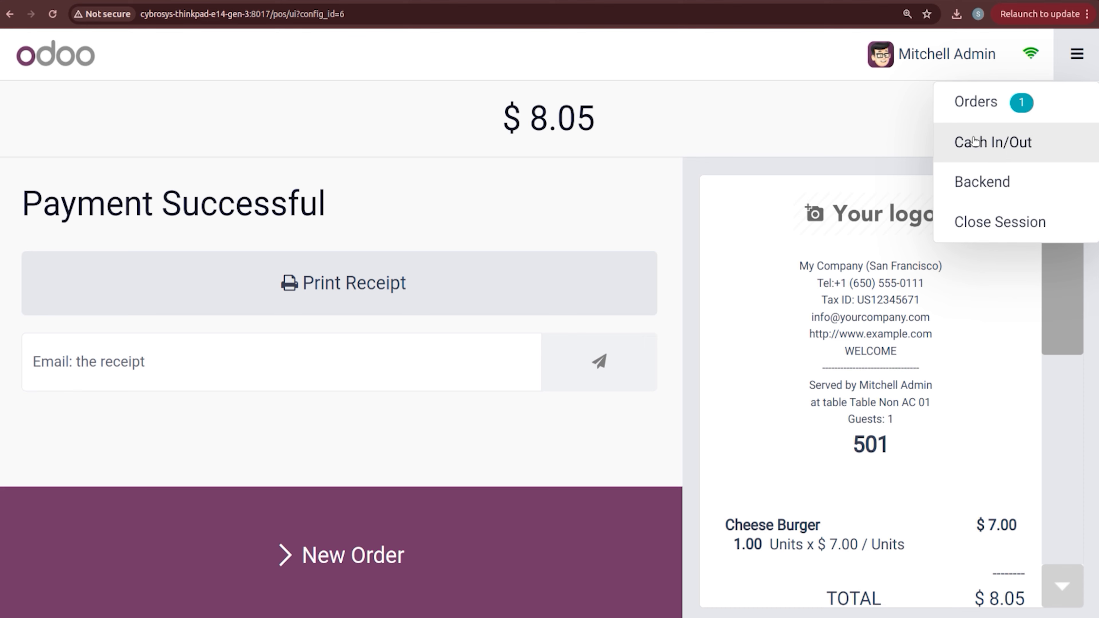
click(979, 224)
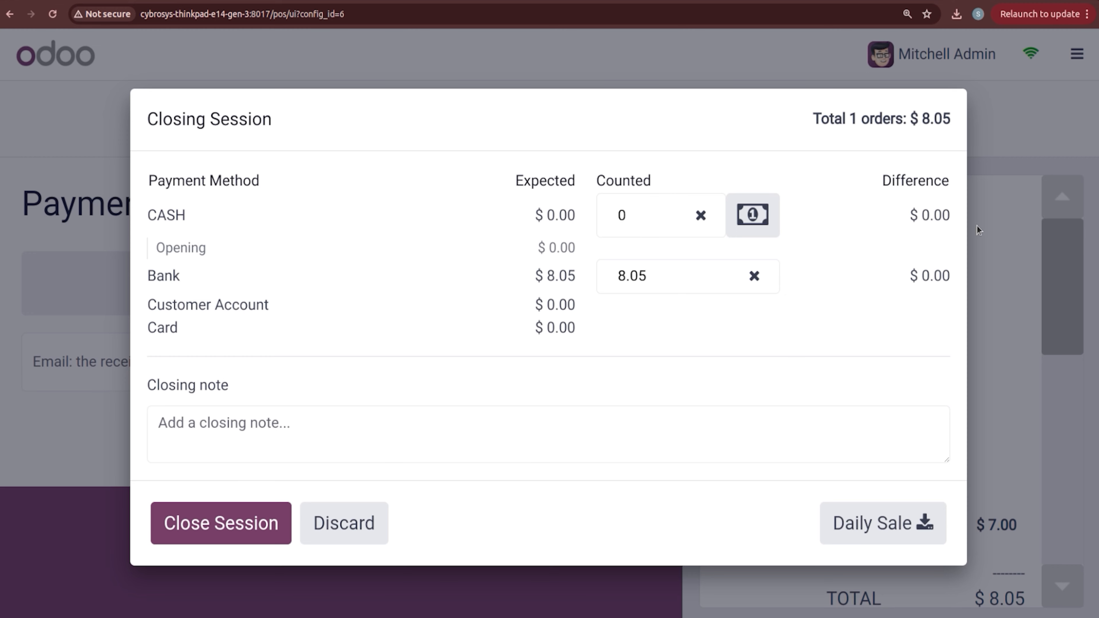
click(220, 524)
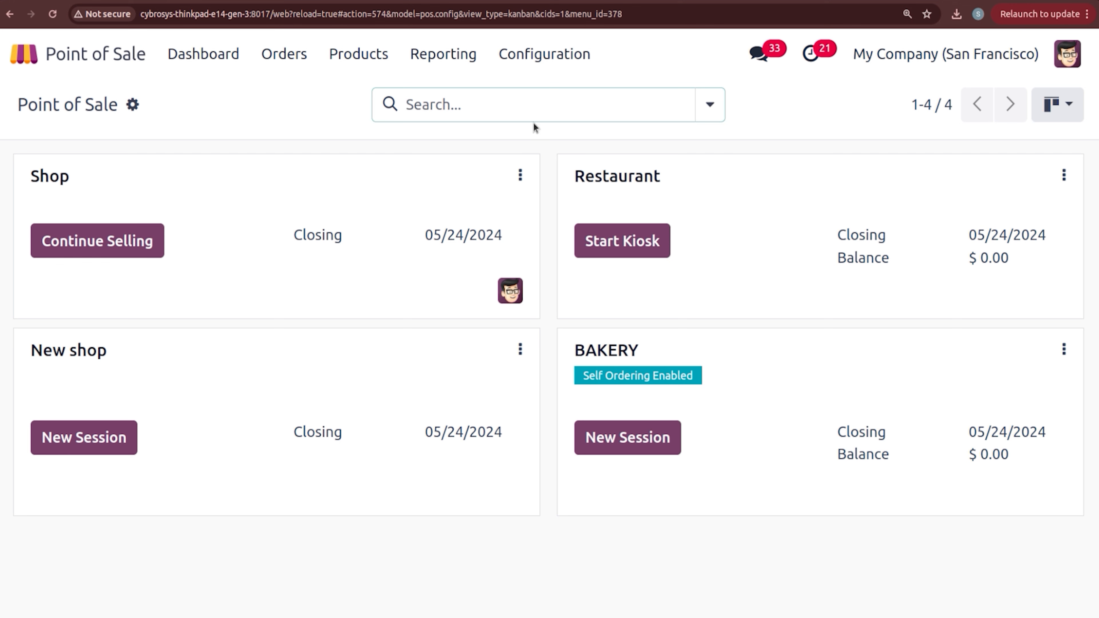
Step: In POS settings, enable Eat in / Take out using Advanced Tax Mapping for takeout
click(539, 57)
click(541, 91)
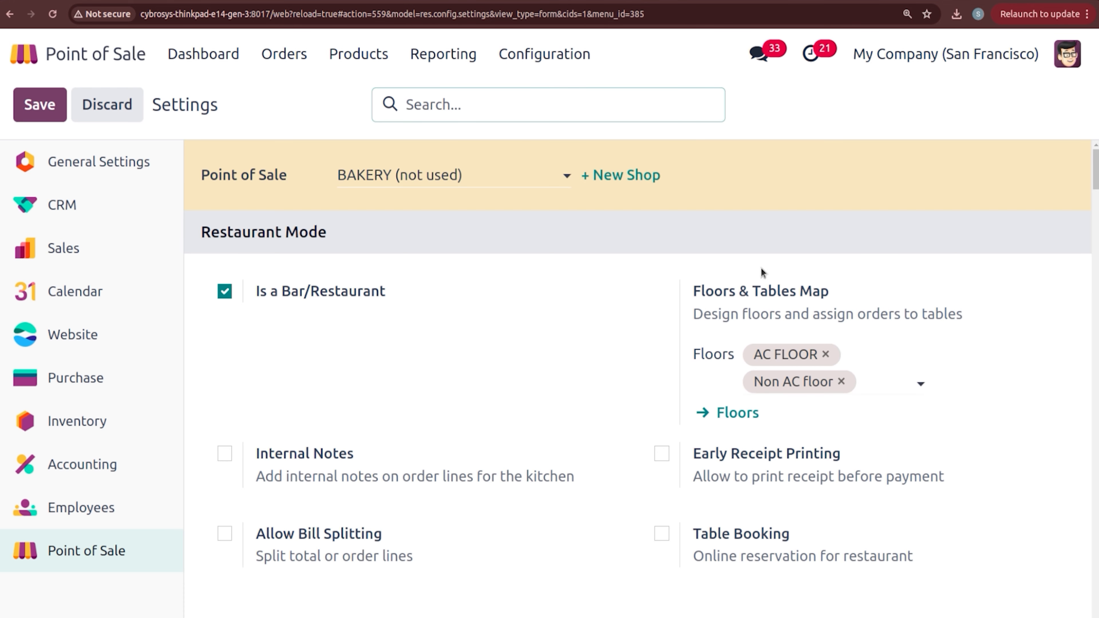
scroll(638, 379, down, 10)
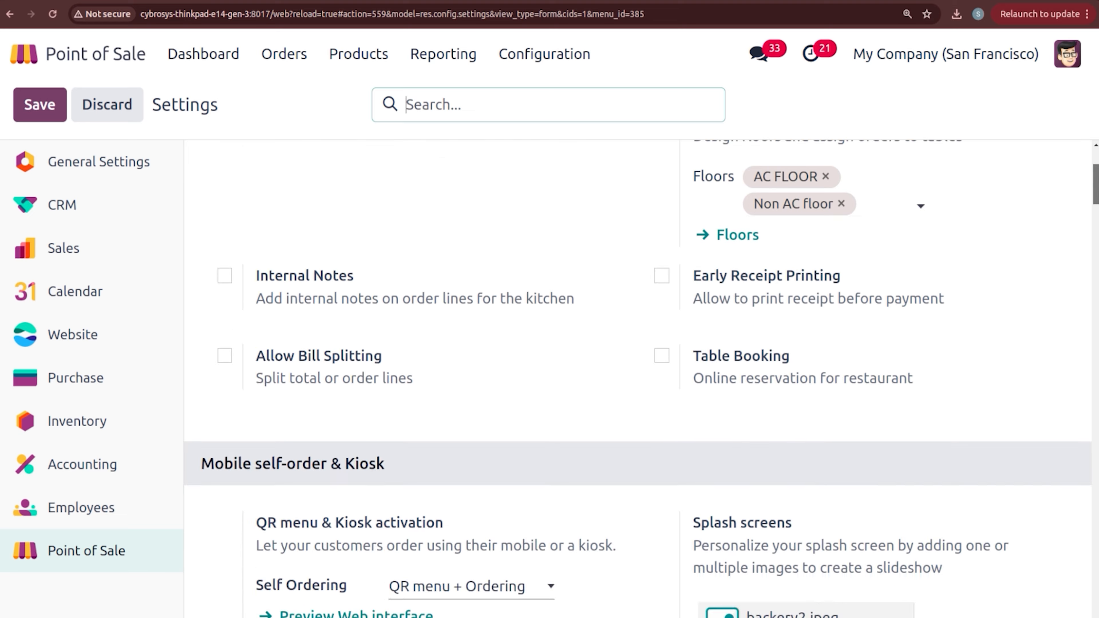
scroll(763, 276, down, 4)
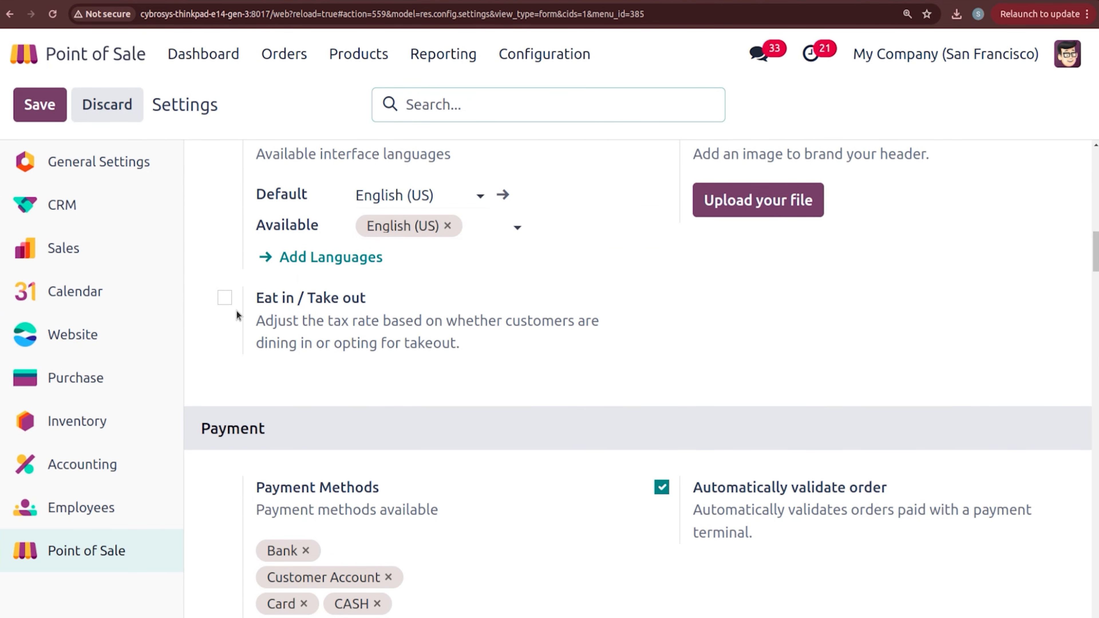
click(225, 299)
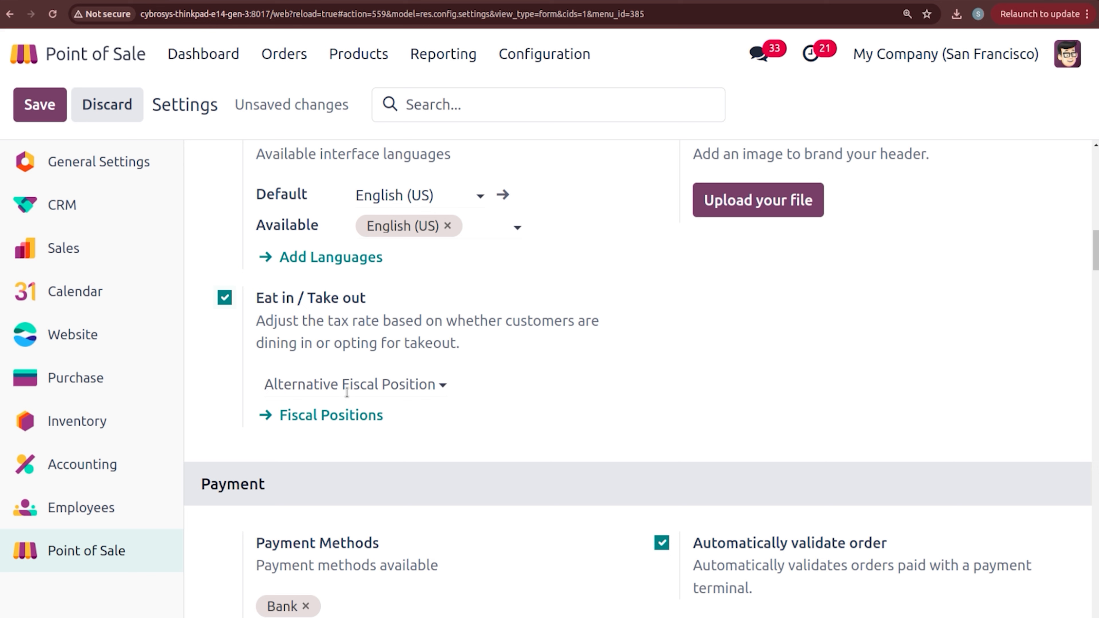
click(347, 384)
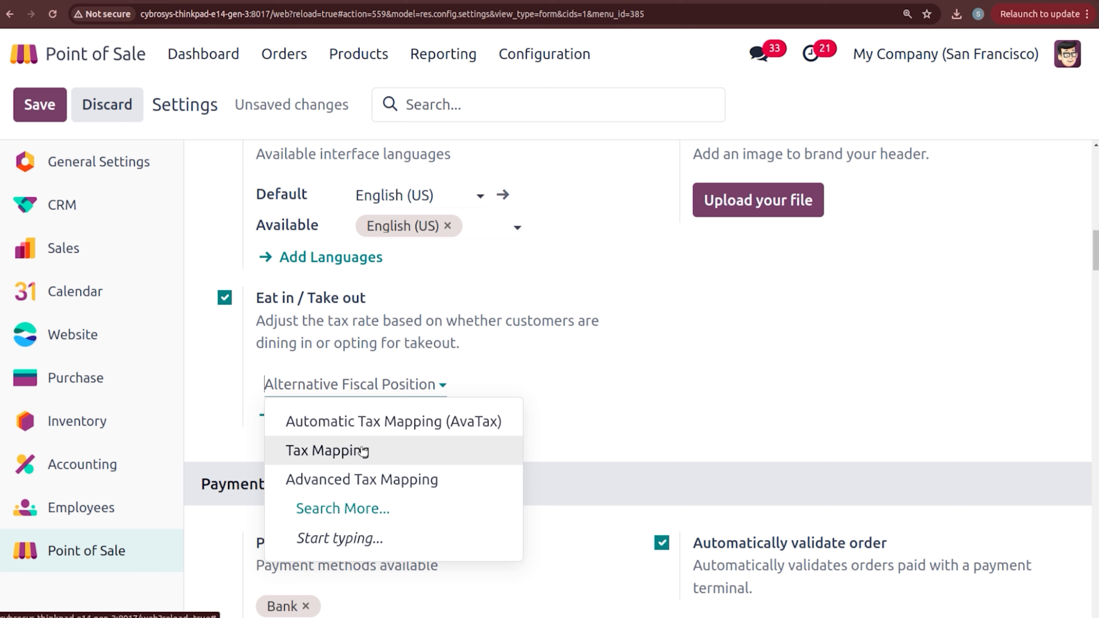
click(367, 479)
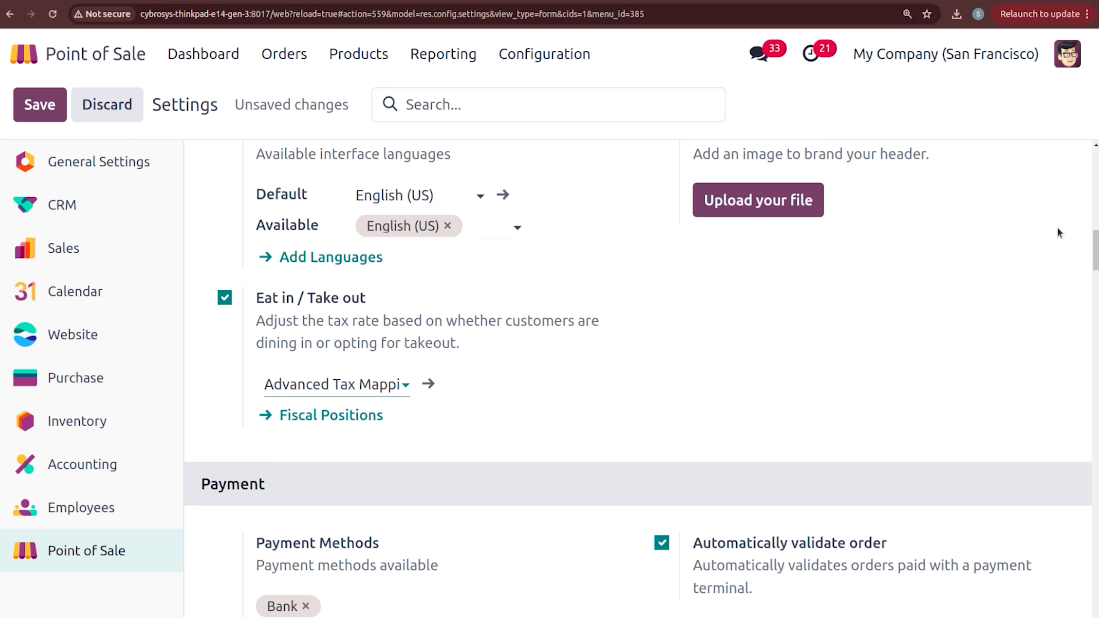
Step: Set self-order service to Pickup zone and save the settings
drag(1095, 254, 1095, 237)
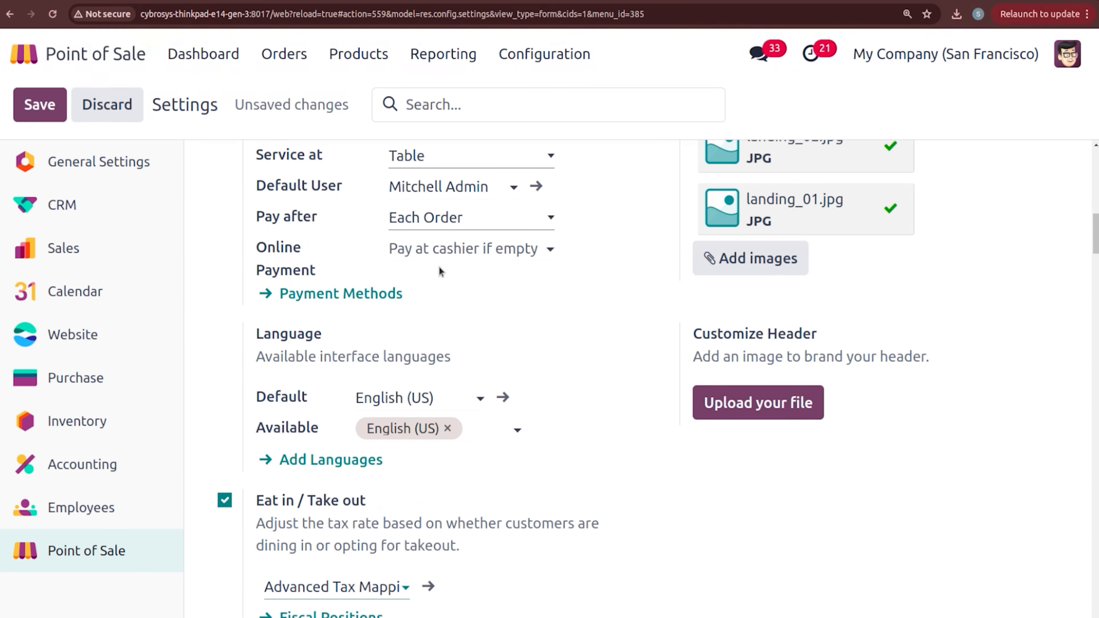
click(428, 161)
click(431, 175)
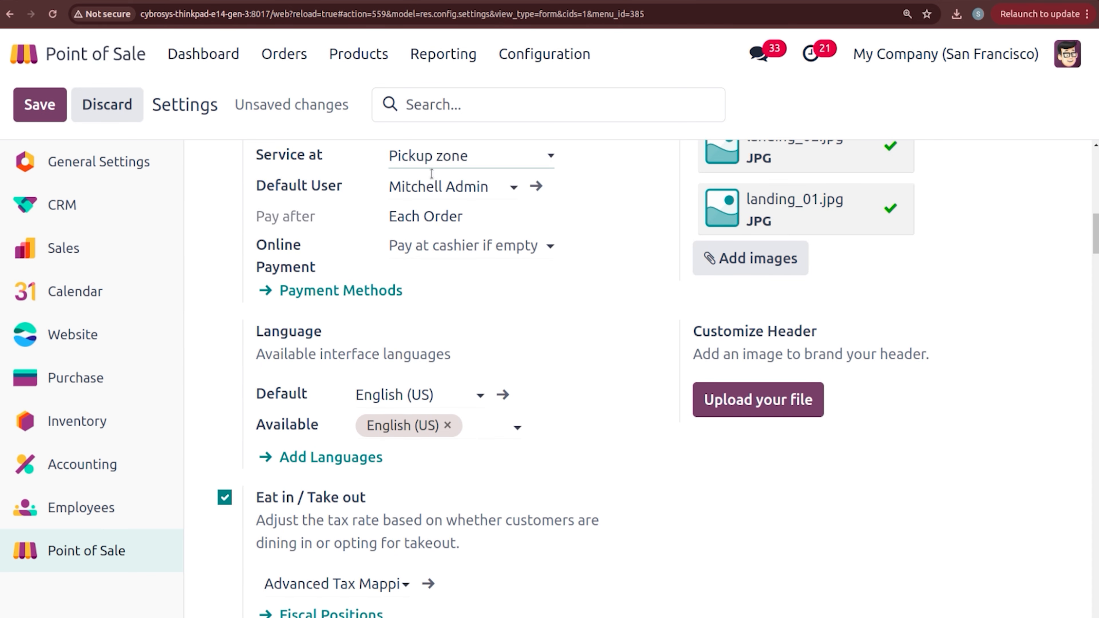
click(42, 121)
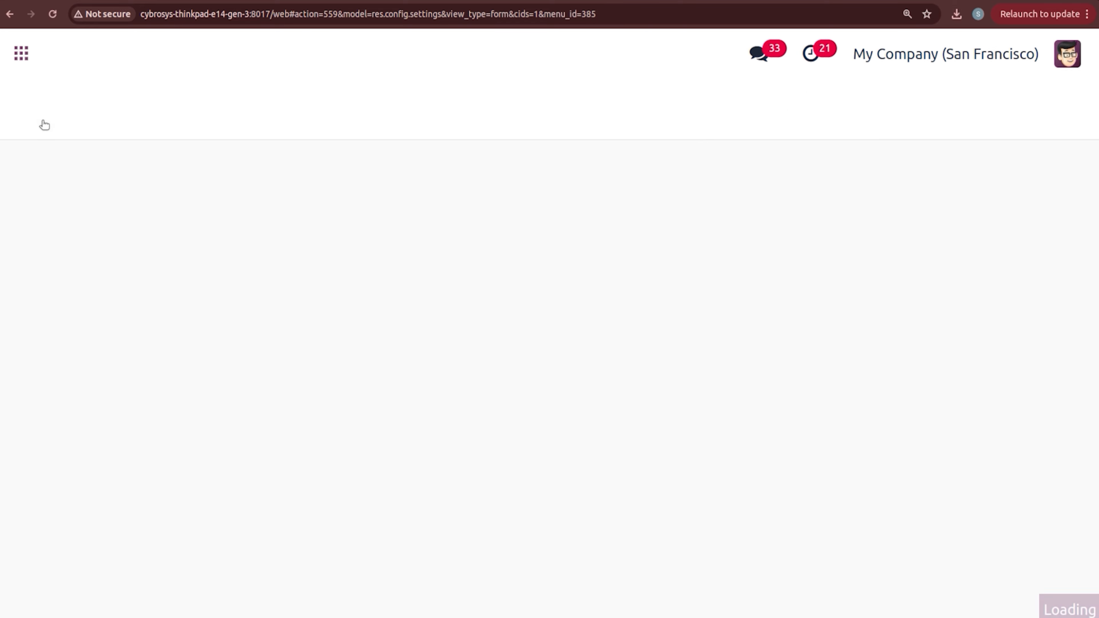
Step: Open the BAKERY mobile self-ordering menu and start an Eat In order
click(1064, 349)
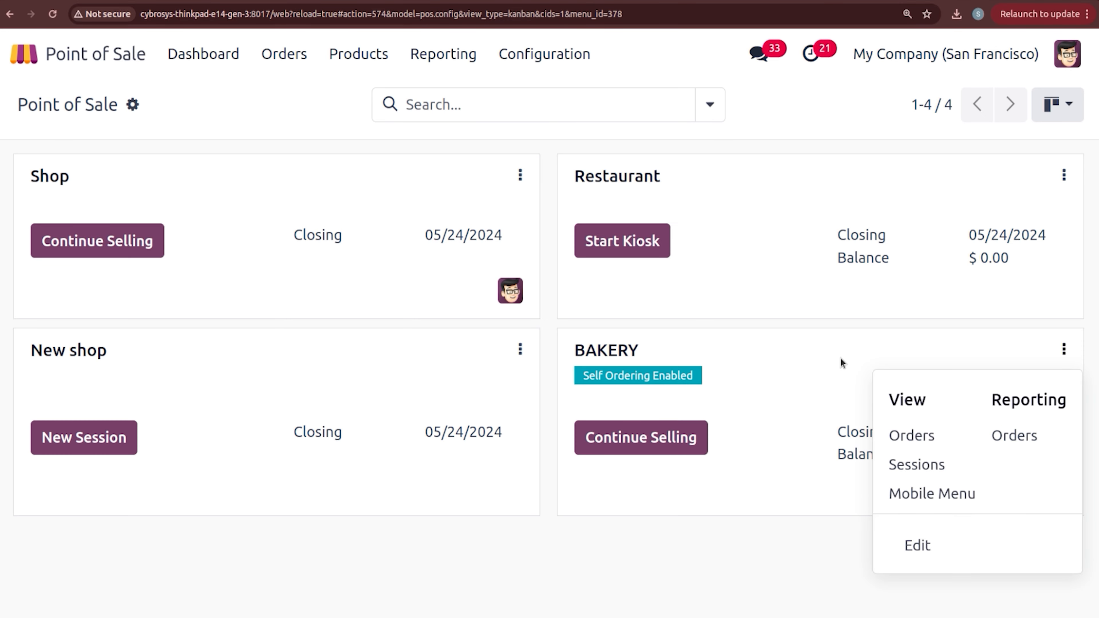
click(913, 497)
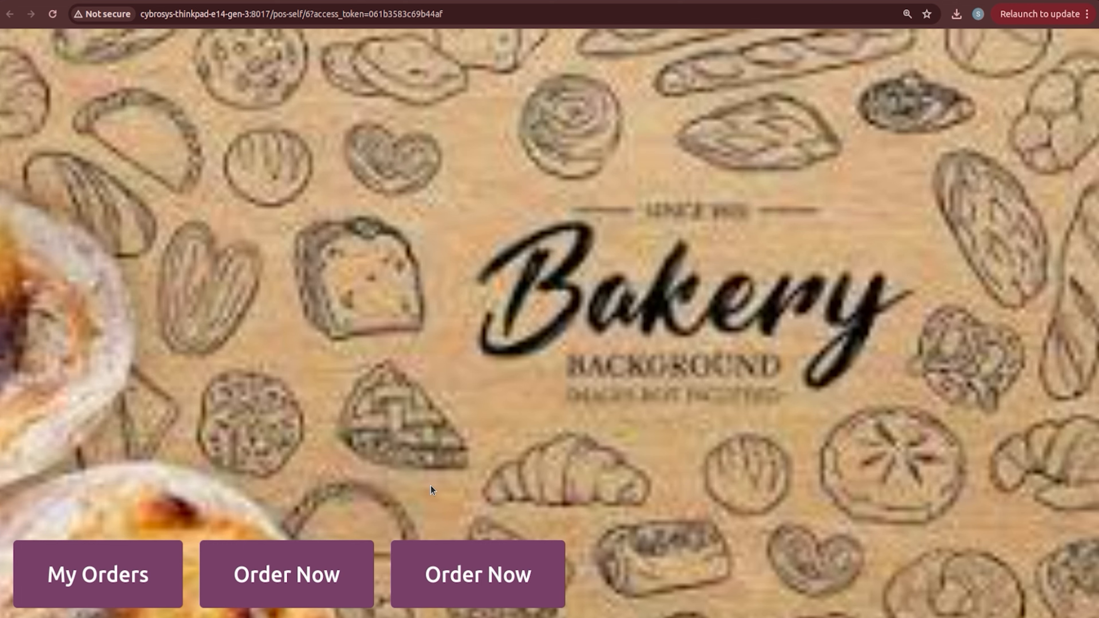
click(327, 571)
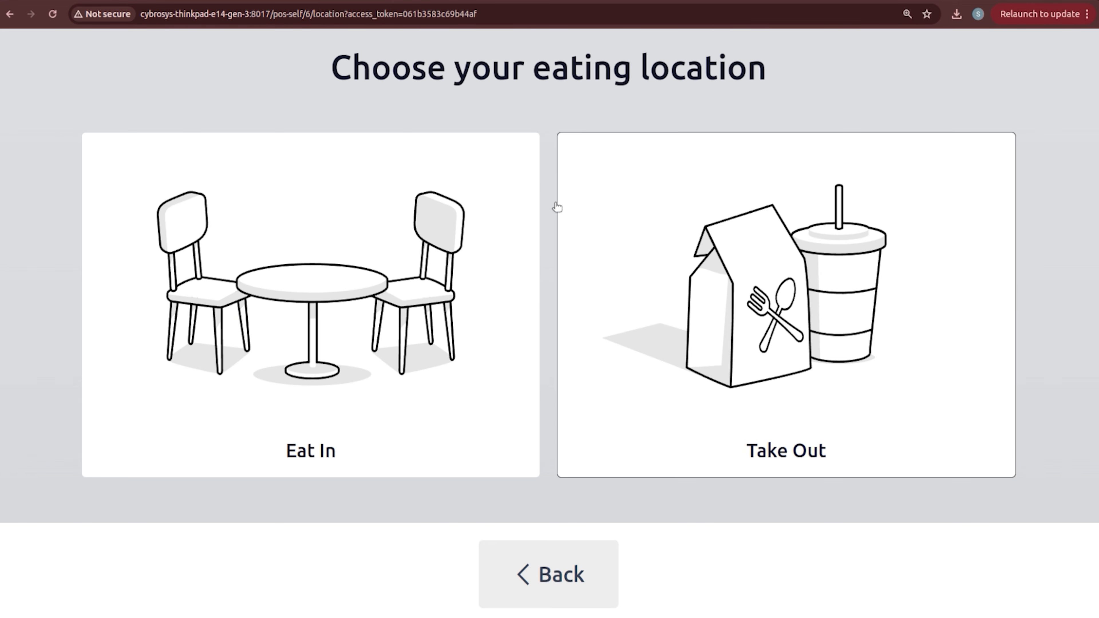
click(375, 366)
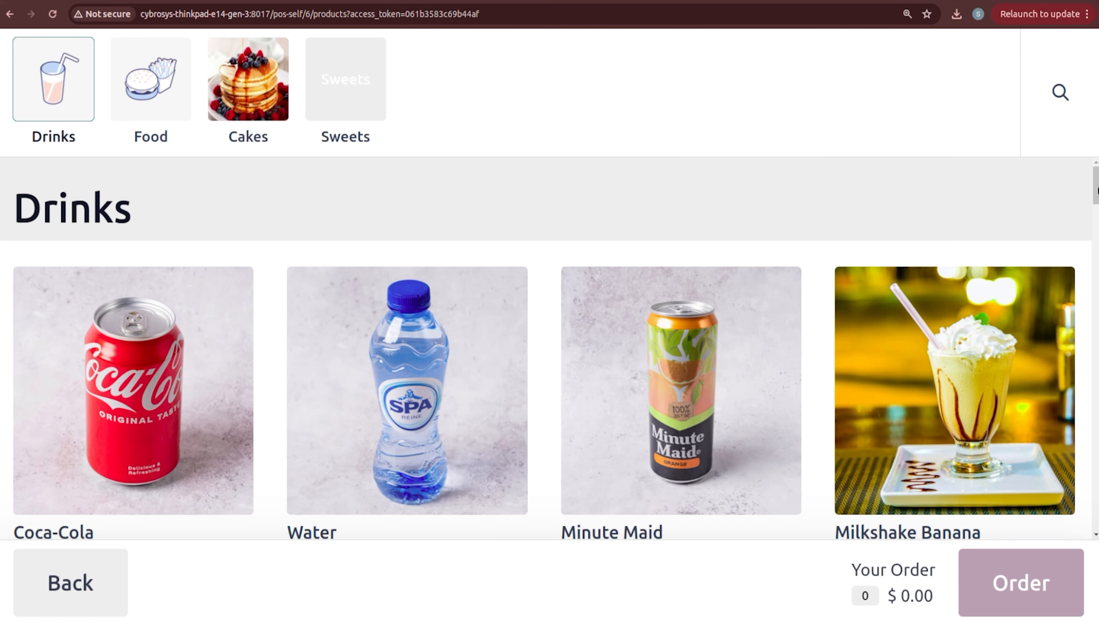
Step: Add JUICE, review the $ 115.00 order, then cancel it
drag(1094, 193, 1095, 271)
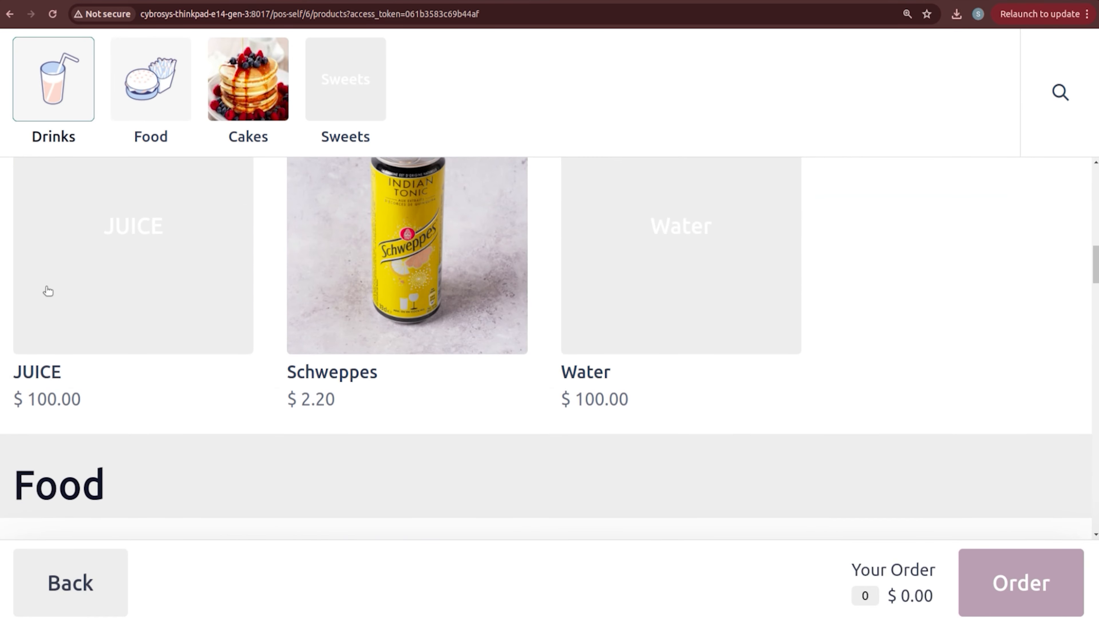
click(160, 242)
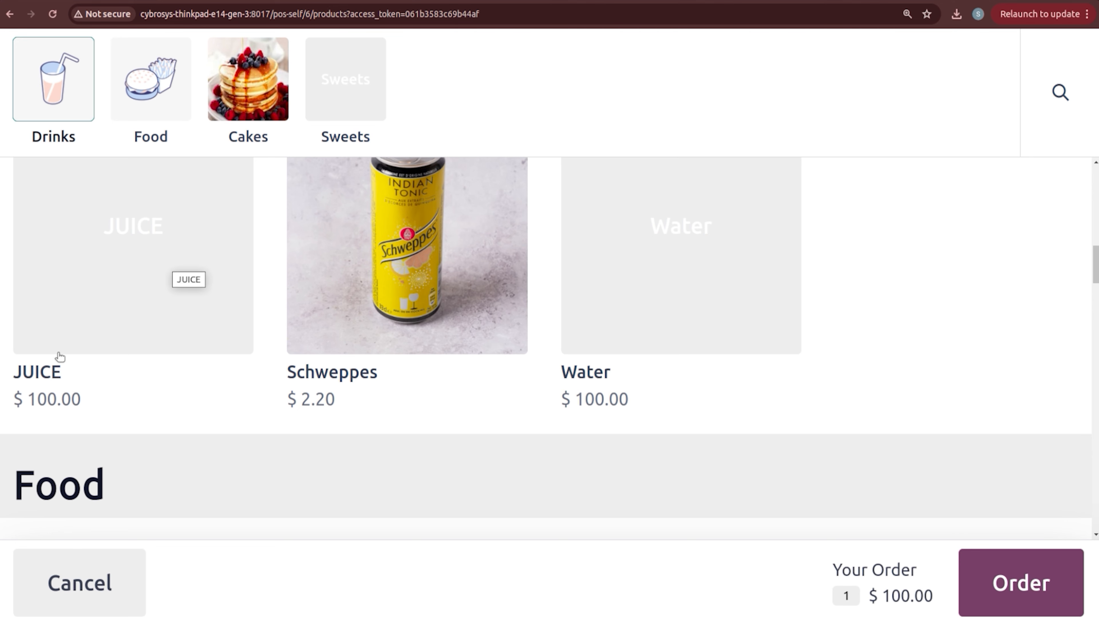
scroll(420, 489, down, 5)
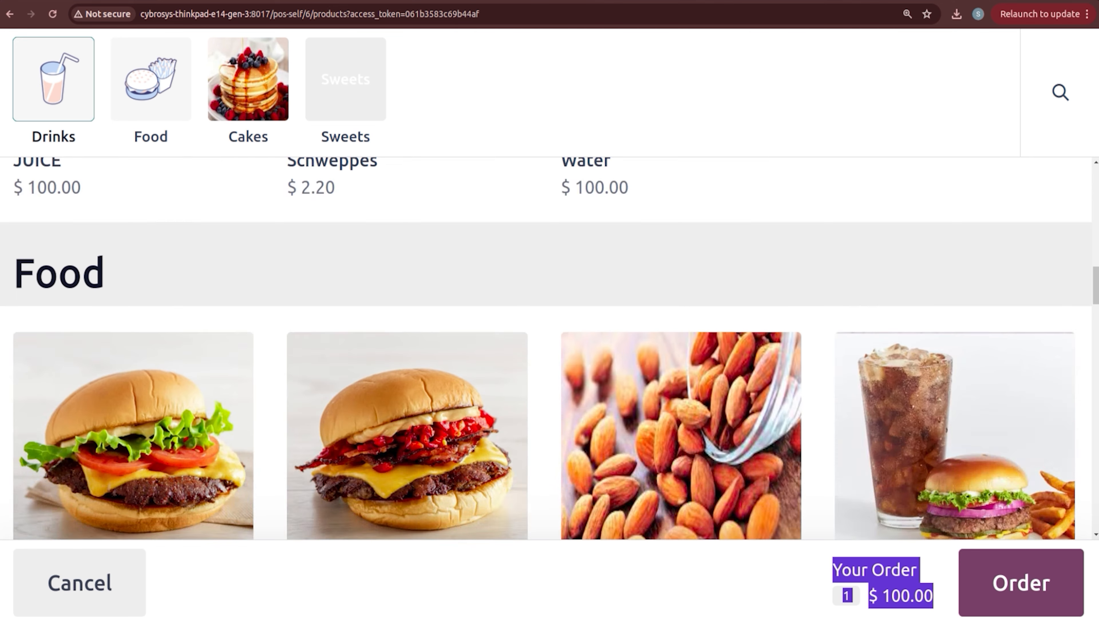
click(1038, 587)
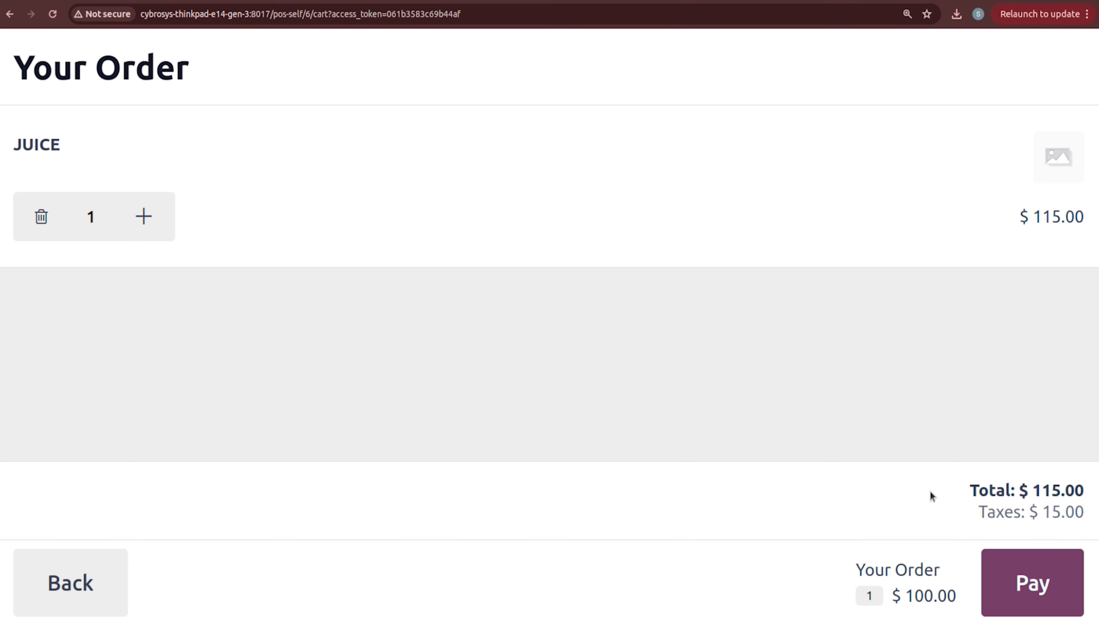
click(48, 592)
click(48, 593)
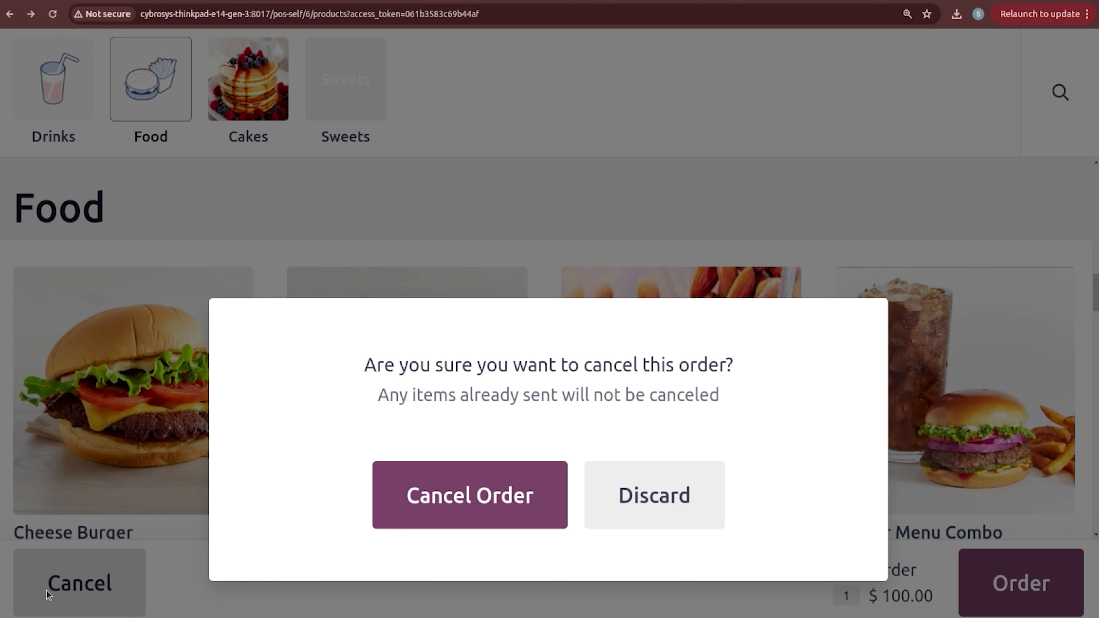
click(489, 507)
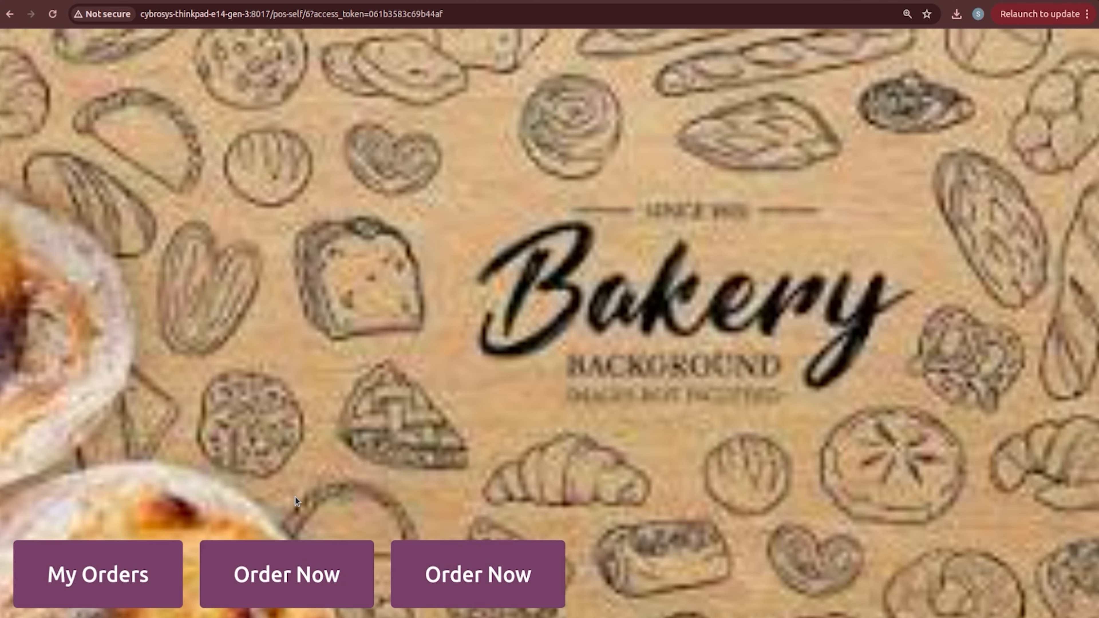
Step: Place a Take Out self-order for one JUICE from Drinks, payable at the cashier
click(302, 577)
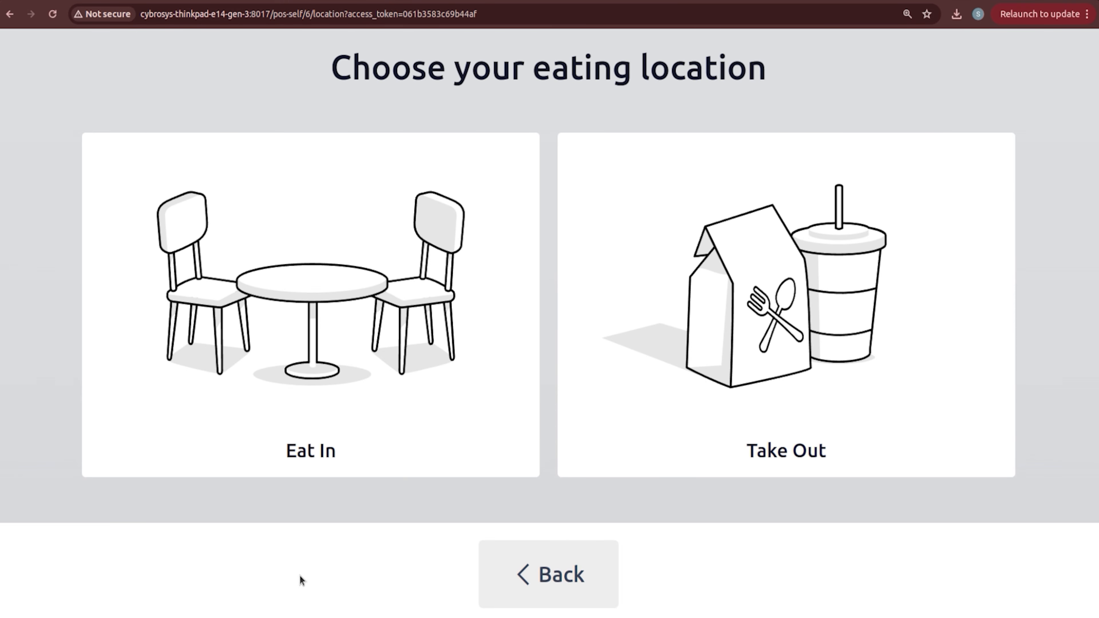
click(734, 365)
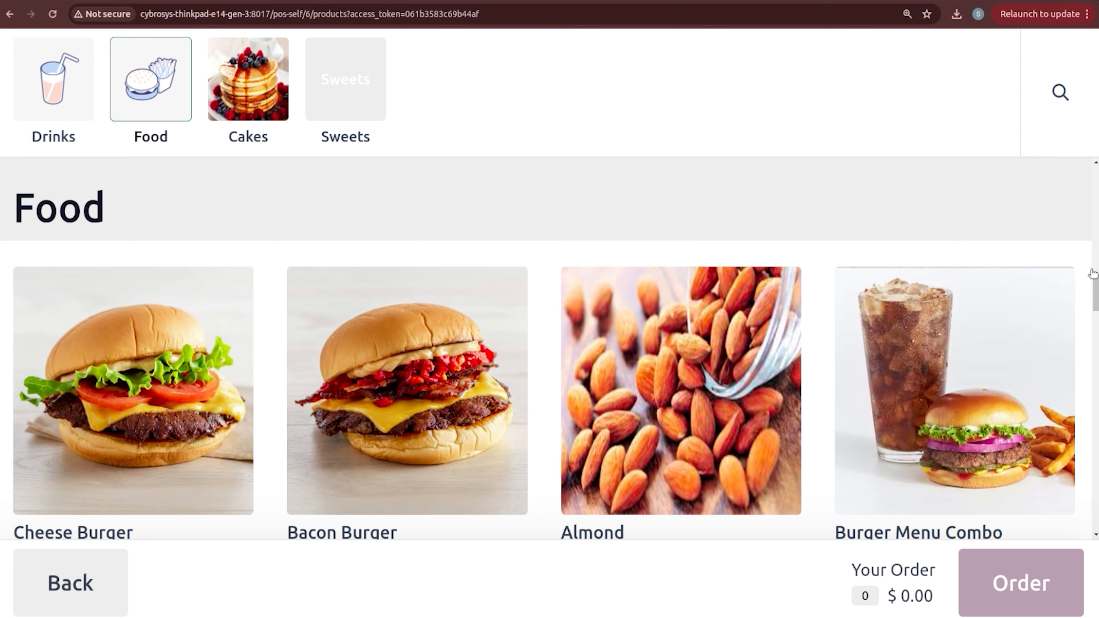
scroll(1096, 282, down, 3)
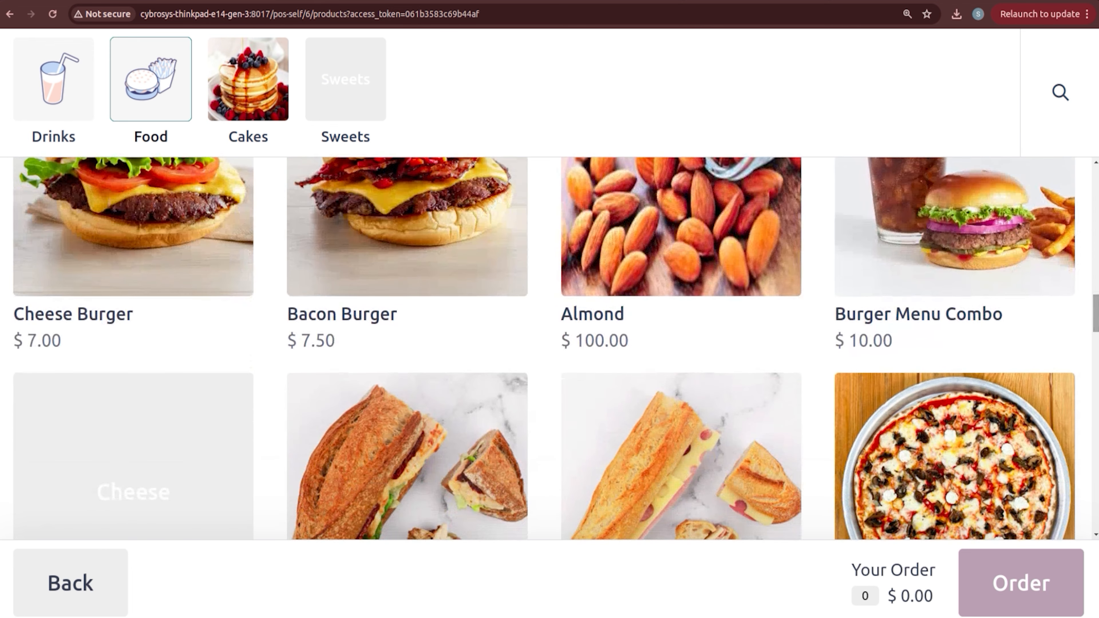
click(74, 82)
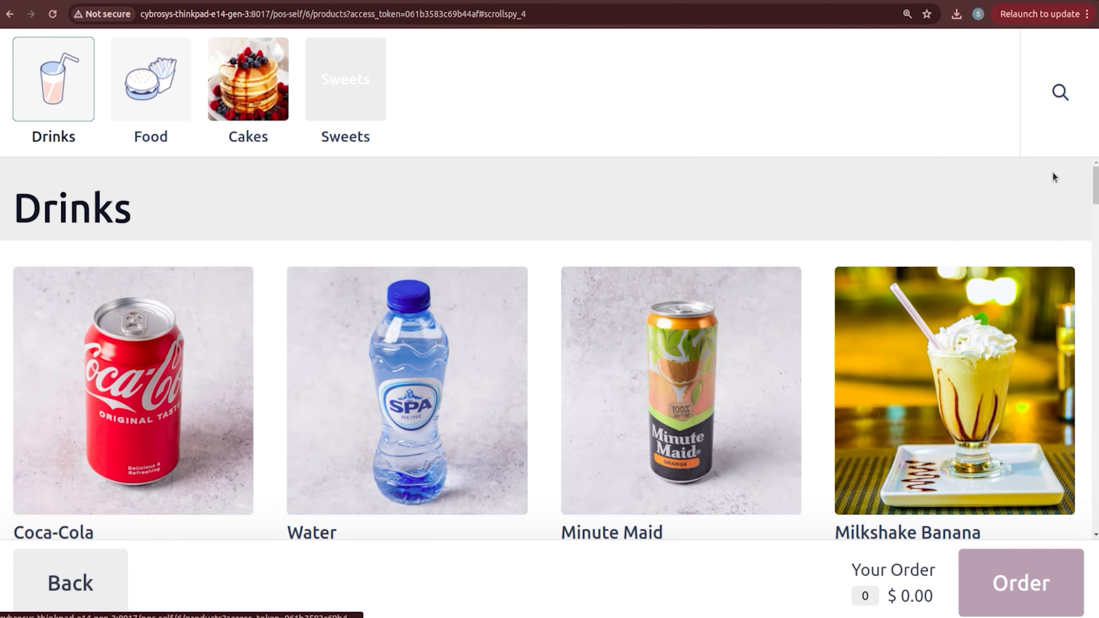
scroll(1096, 186, down, 10)
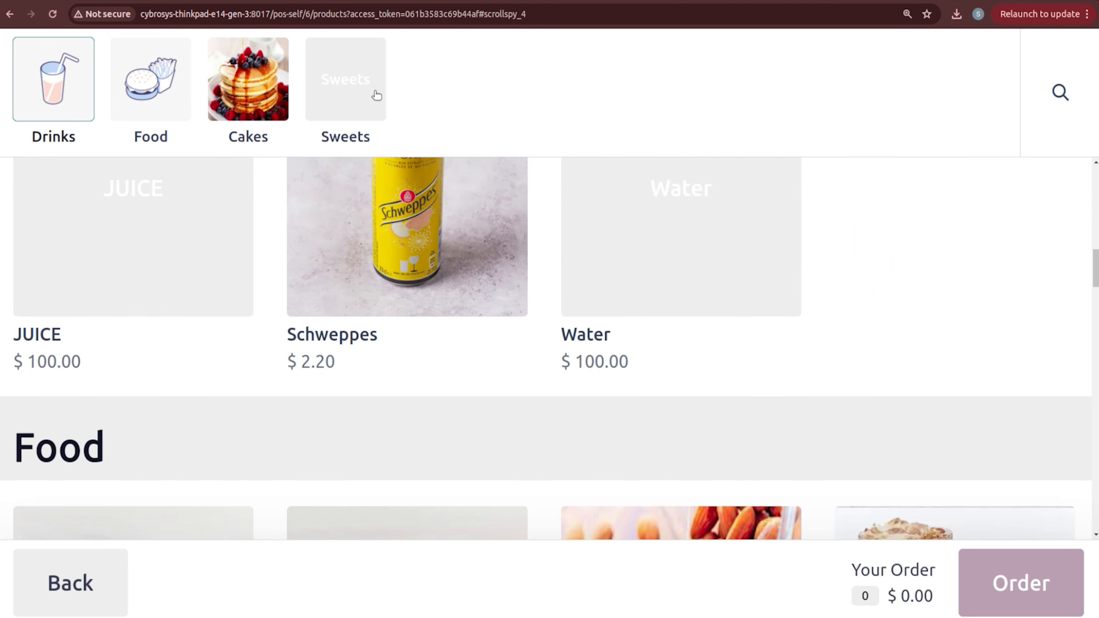
click(208, 267)
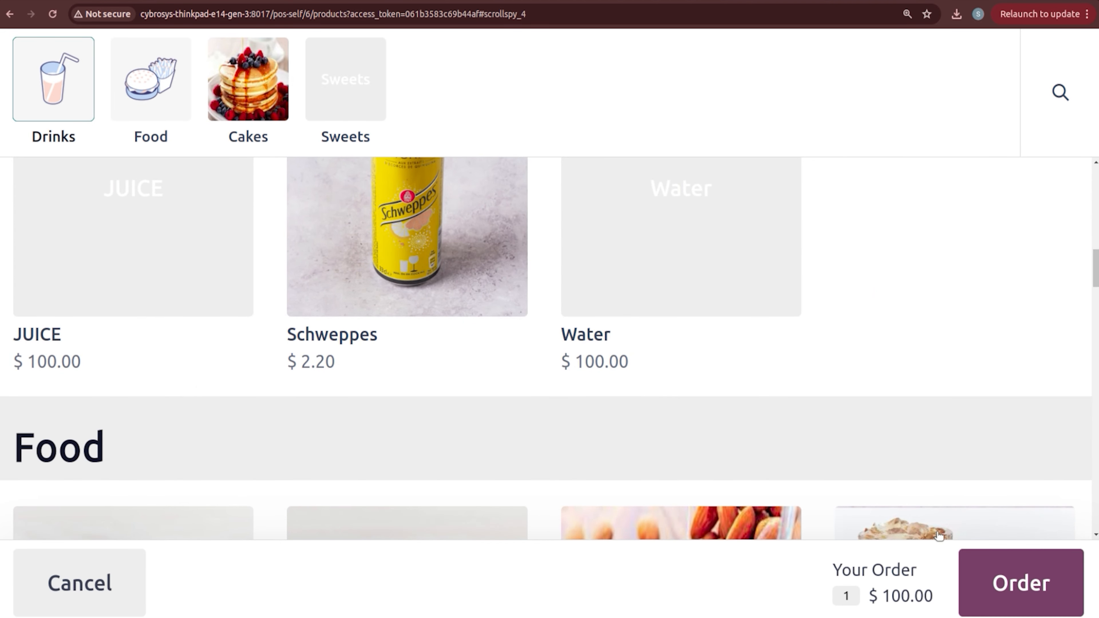
click(988, 584)
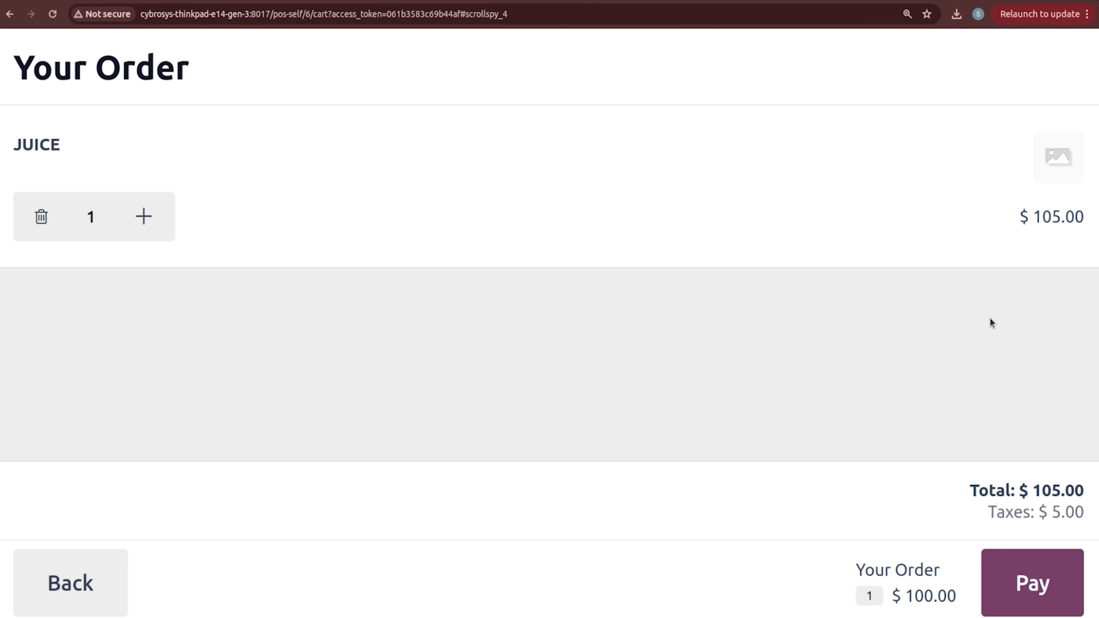
click(1032, 569)
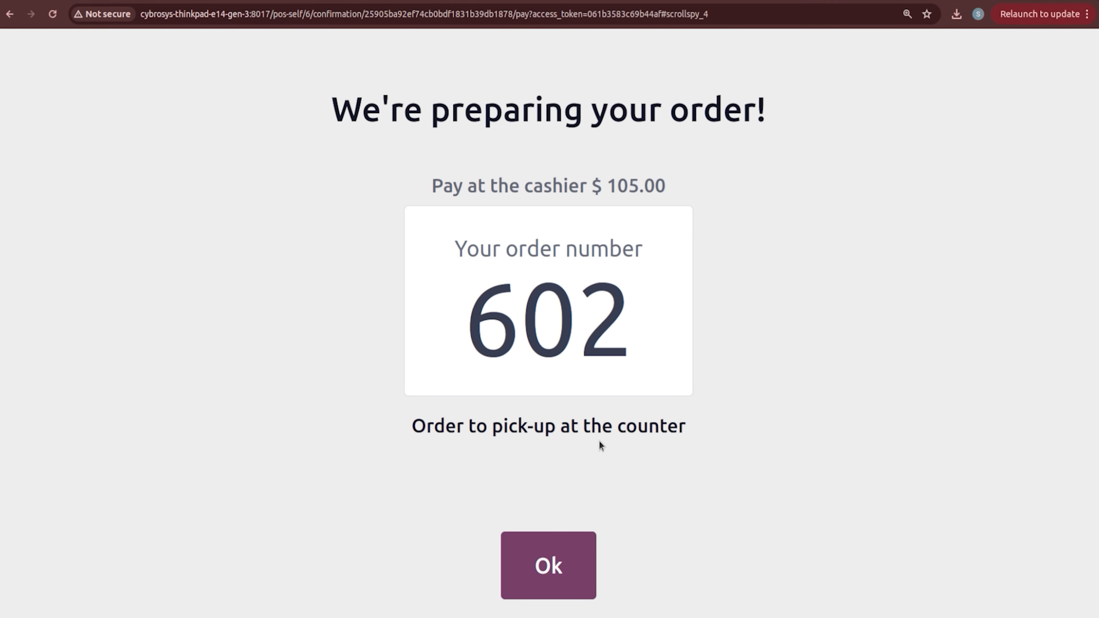
click(547, 565)
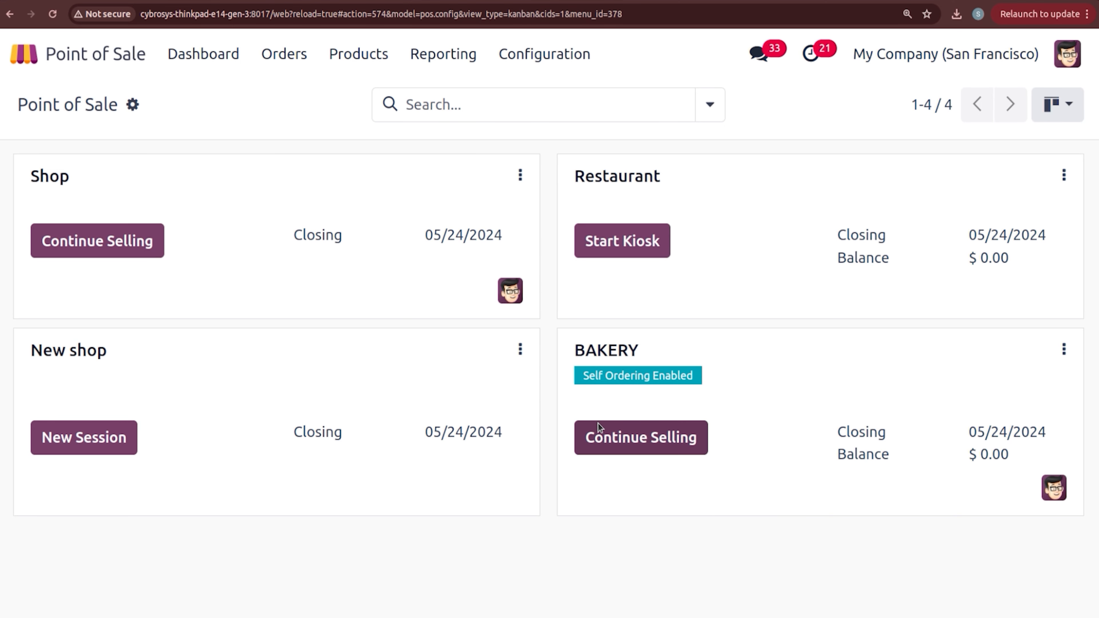
Step: Load order 602 from the active orders and pay its $115.00 by Bank
click(598, 423)
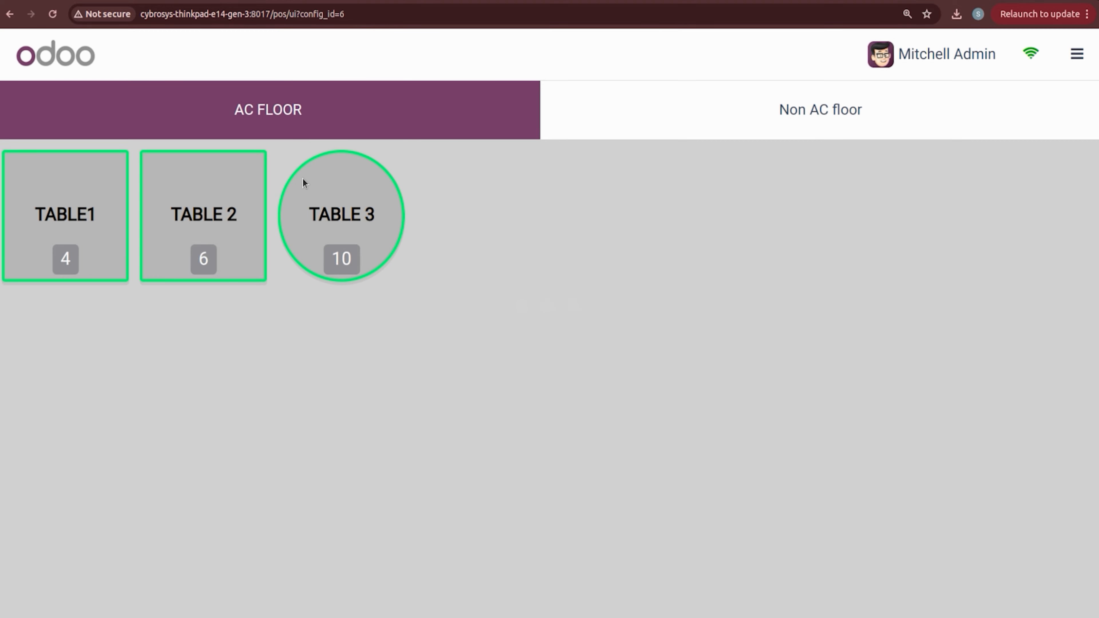
click(1062, 65)
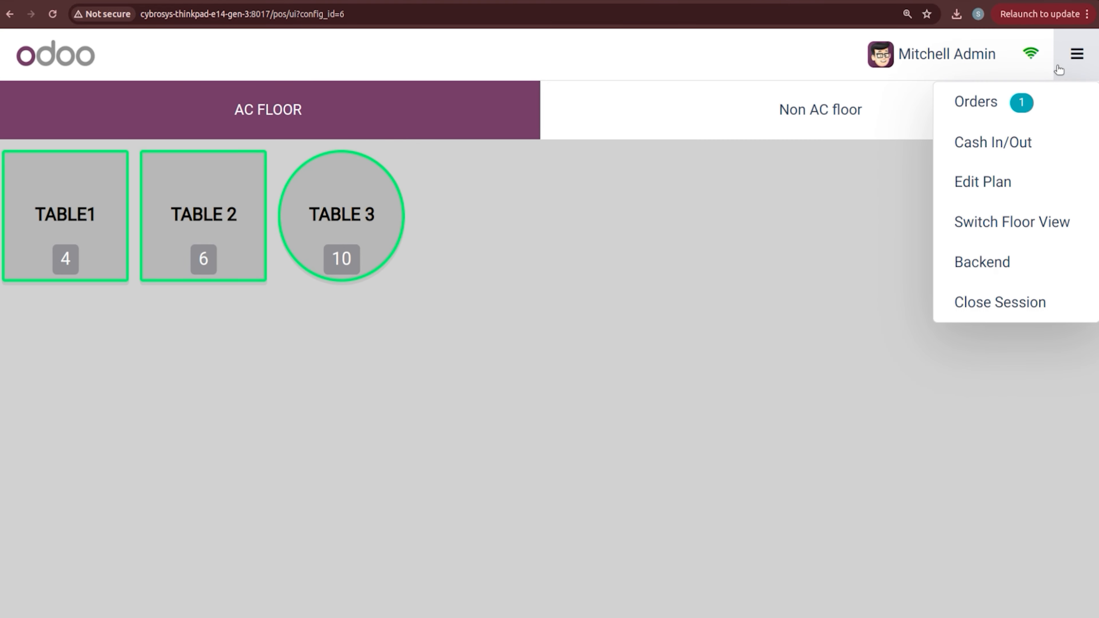
click(1038, 108)
click(343, 245)
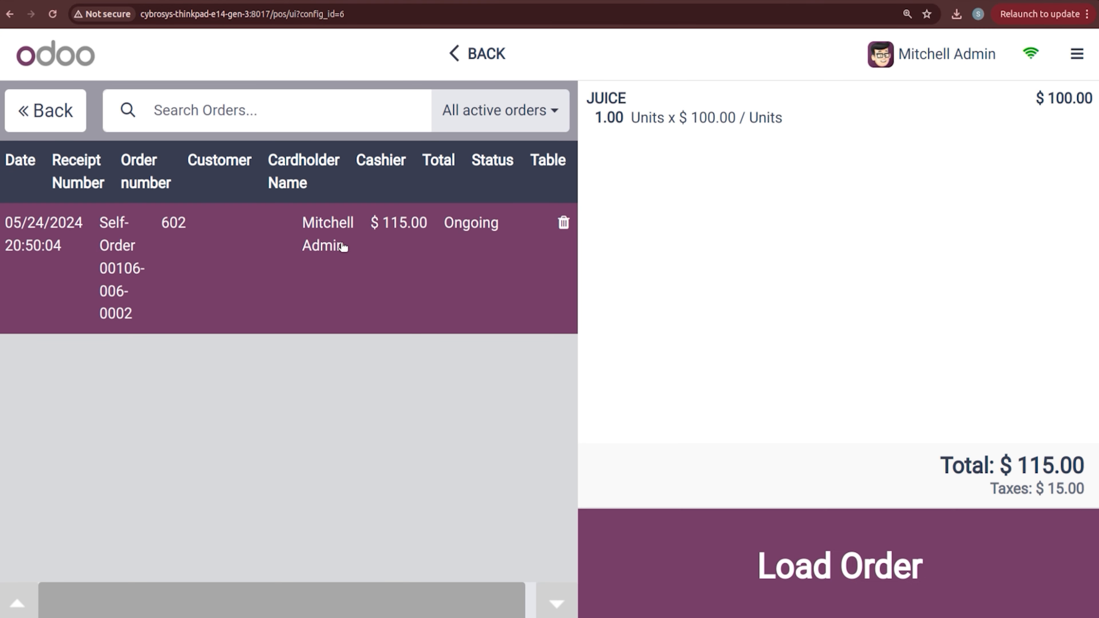
click(842, 571)
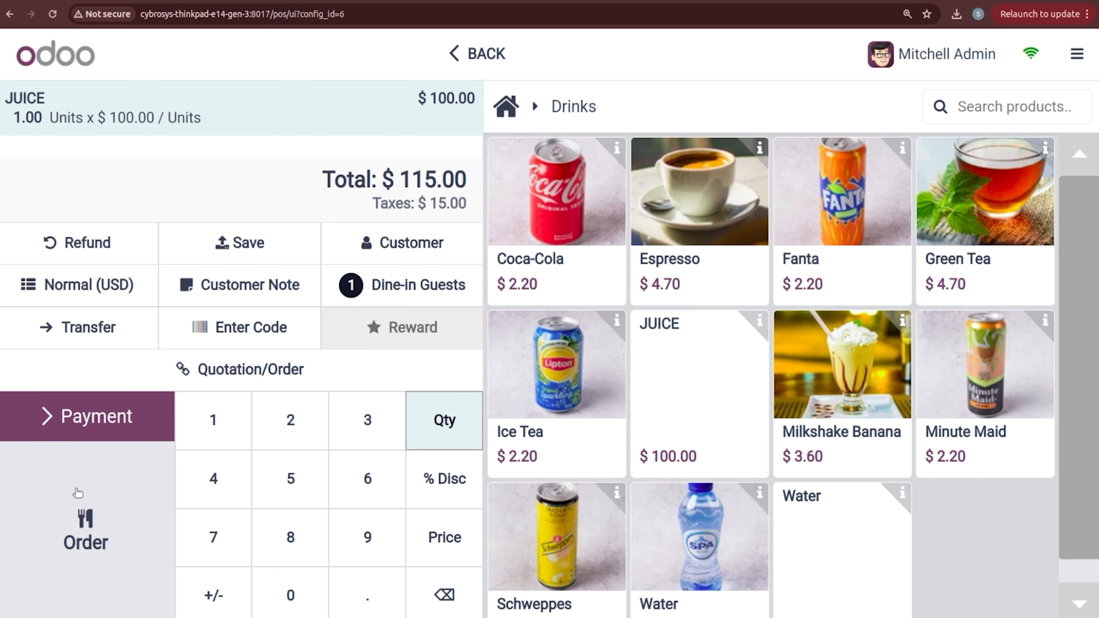
click(94, 417)
click(101, 248)
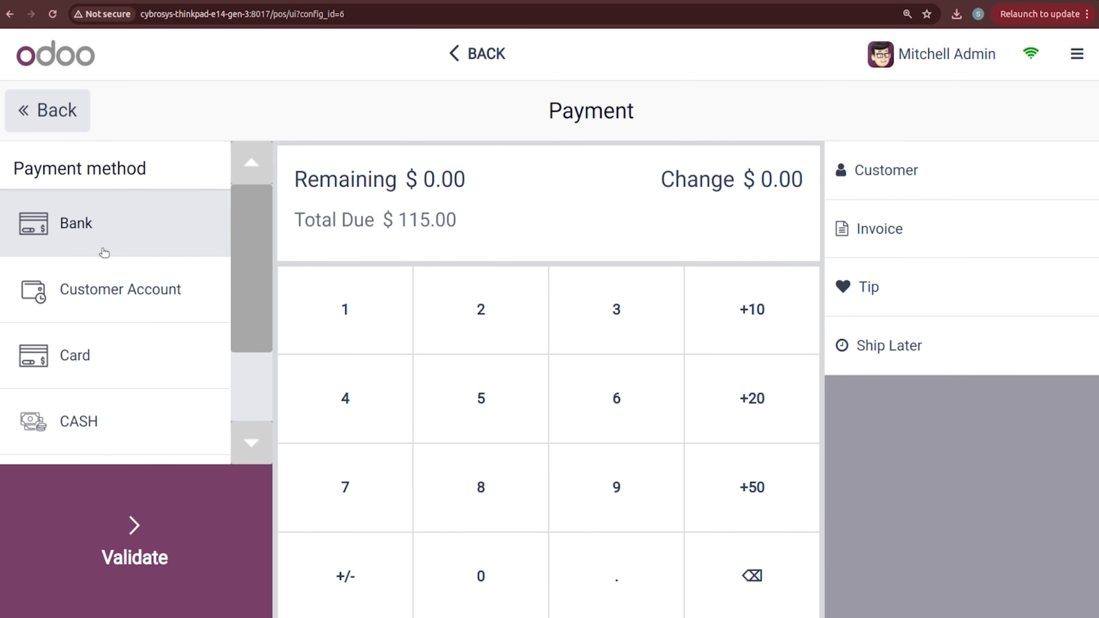
click(147, 534)
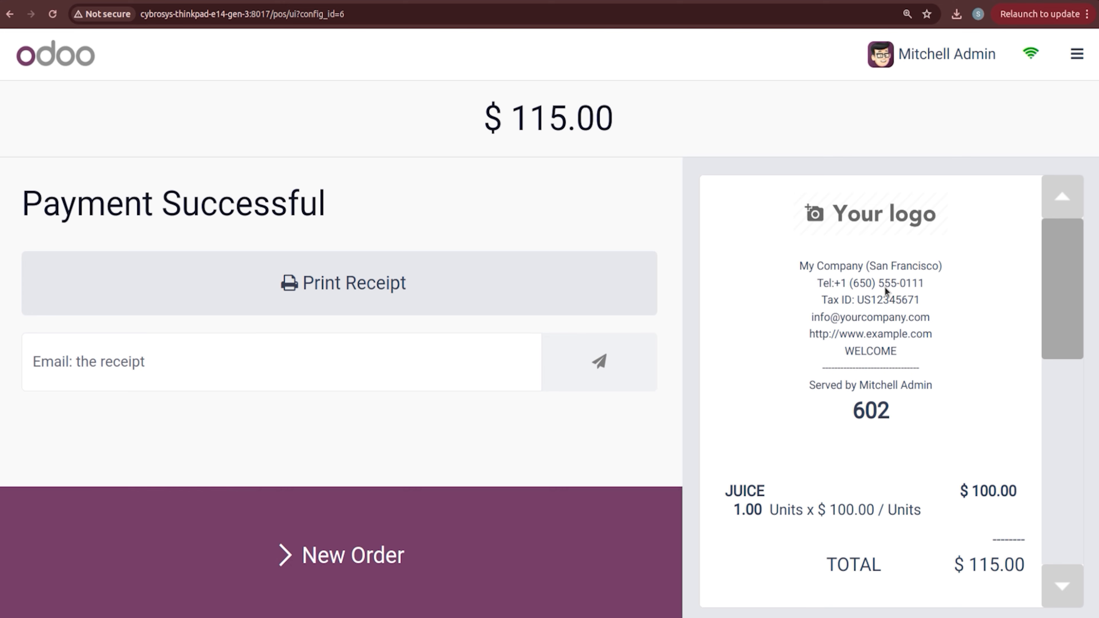
Step: Close the BAKERY session
click(1077, 54)
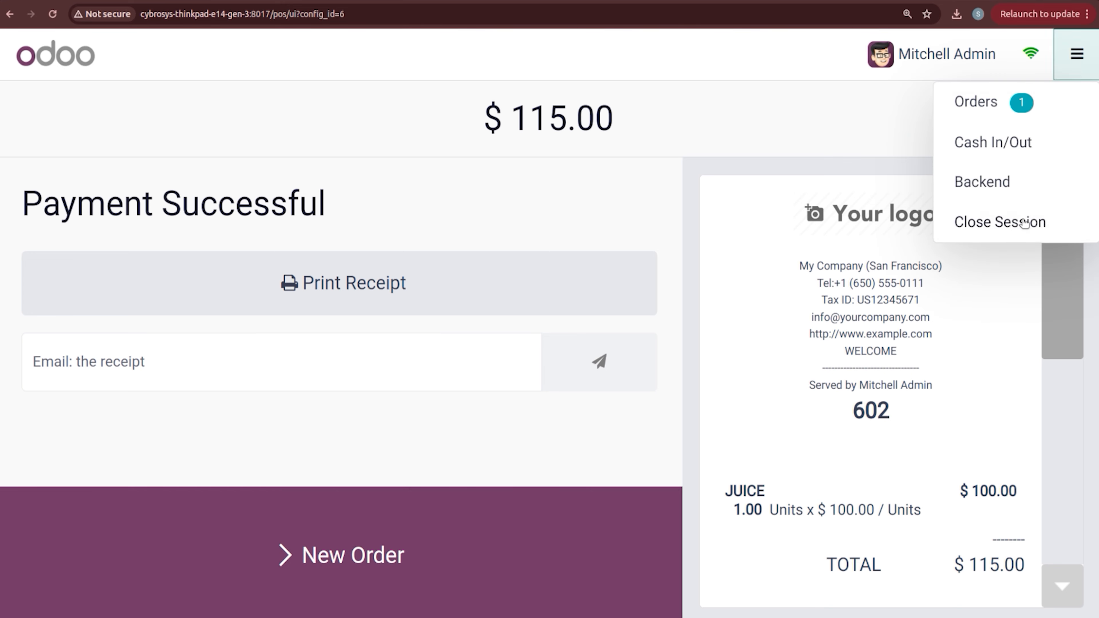
click(1023, 222)
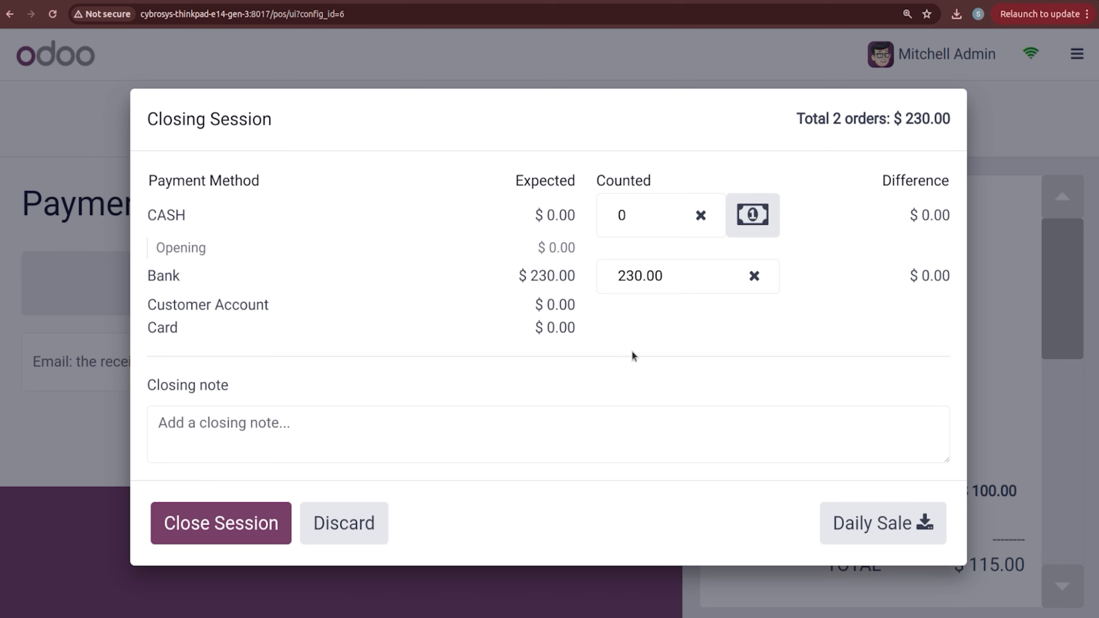
click(241, 530)
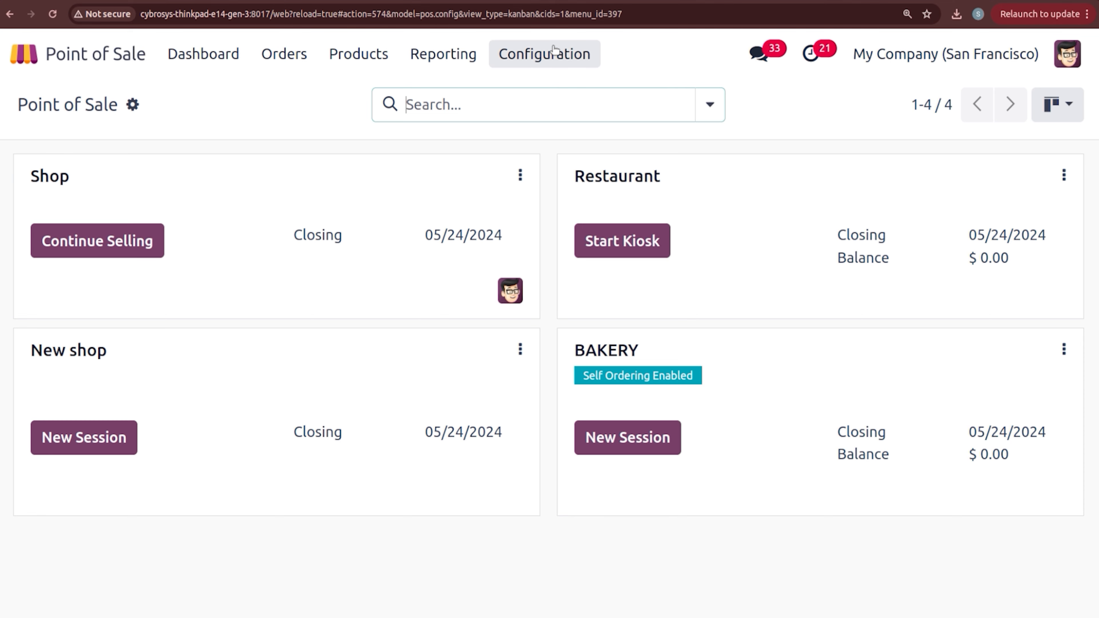
Step: In POS settings under Connected Devices, enable ePos Printer, leaving the printer IP empty
click(542, 54)
click(557, 95)
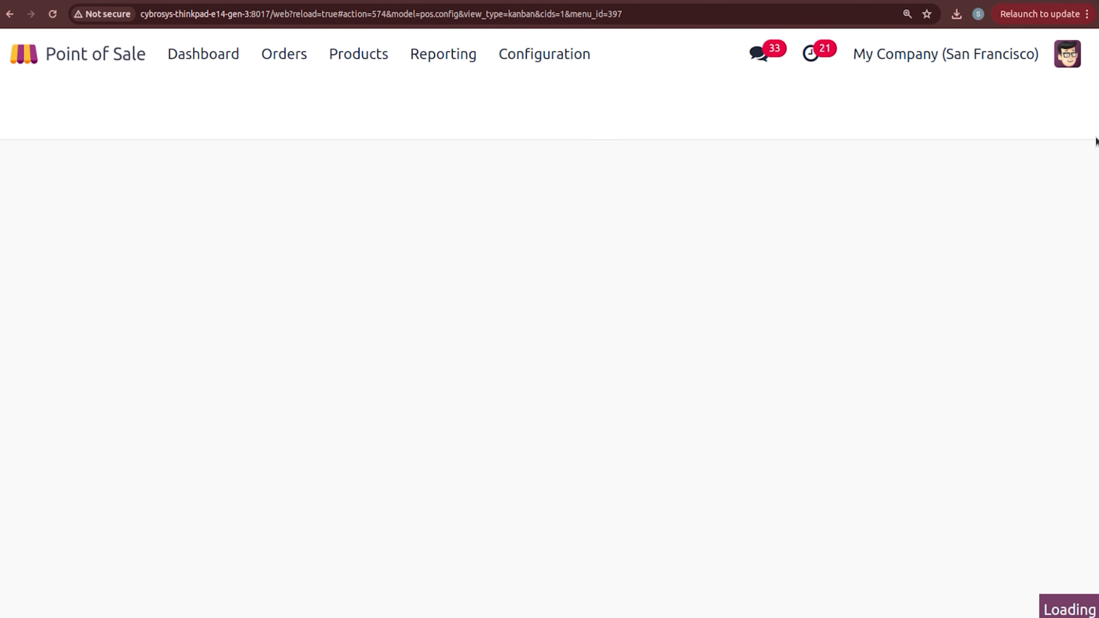
drag(1097, 170, 1097, 574)
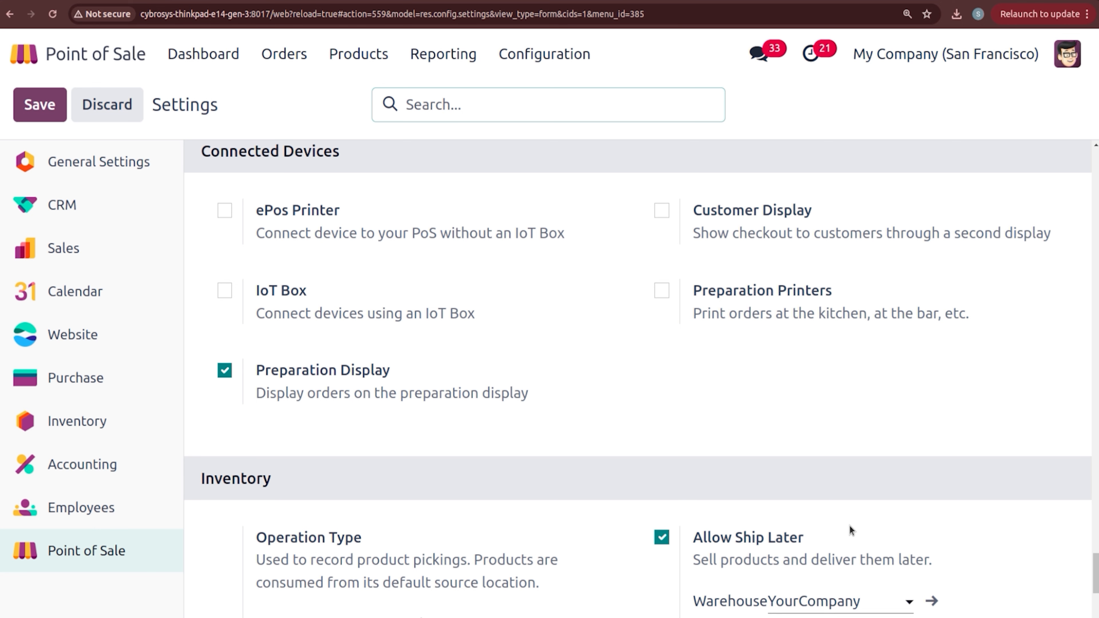
click(225, 211)
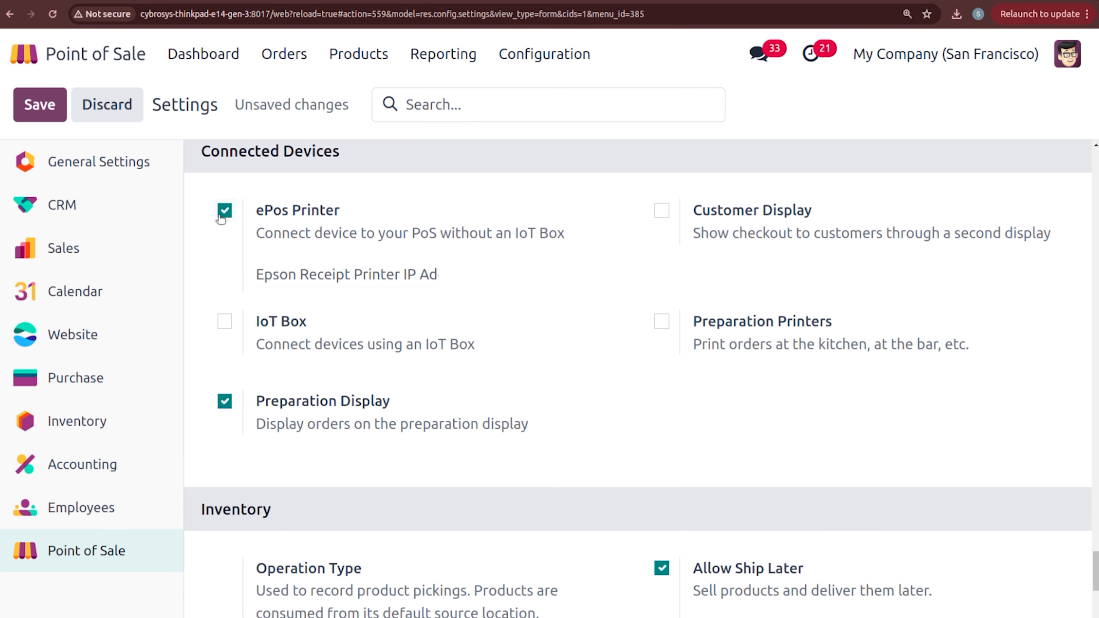
click(289, 283)
click(208, 280)
Step: Enable Customer Display, keep IoT Box and ePos Printer off, and save the settings
click(661, 211)
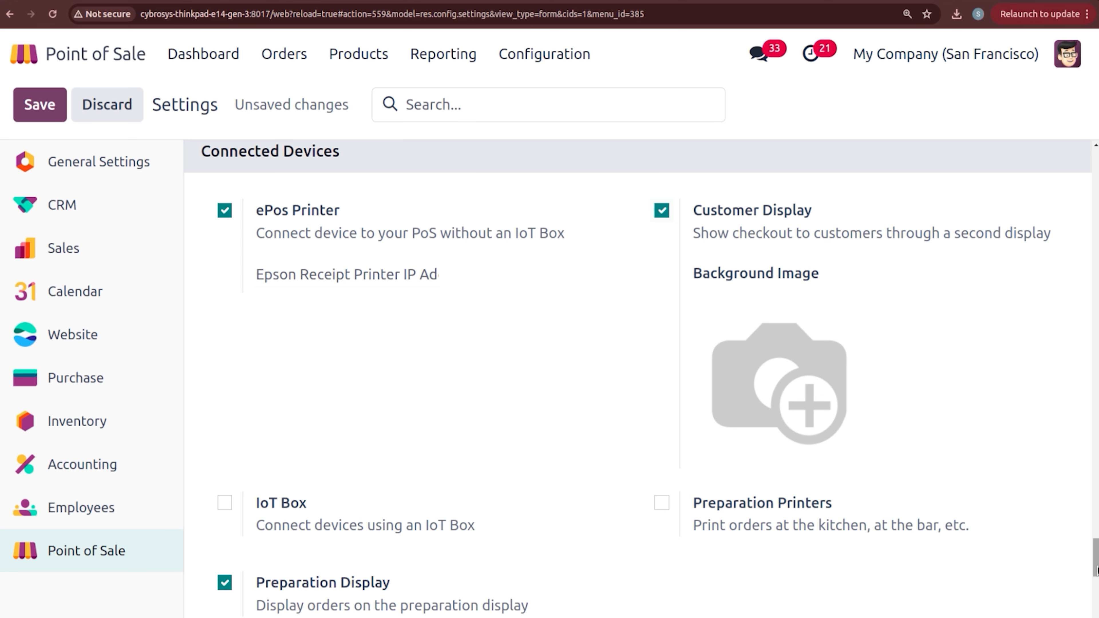
drag(1097, 571, 1097, 587)
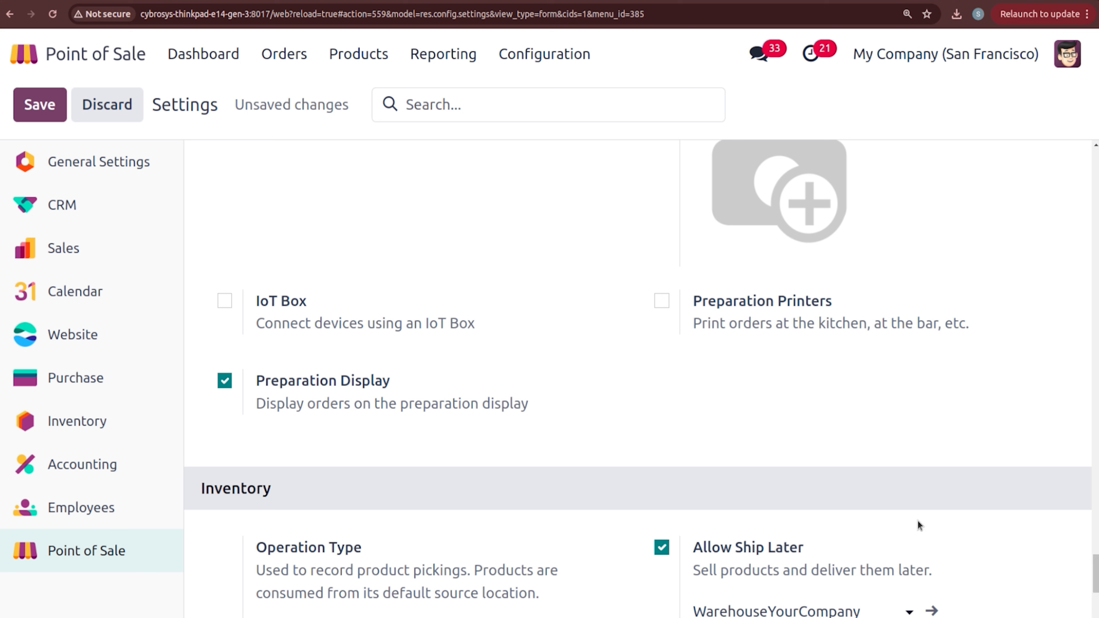
click(231, 303)
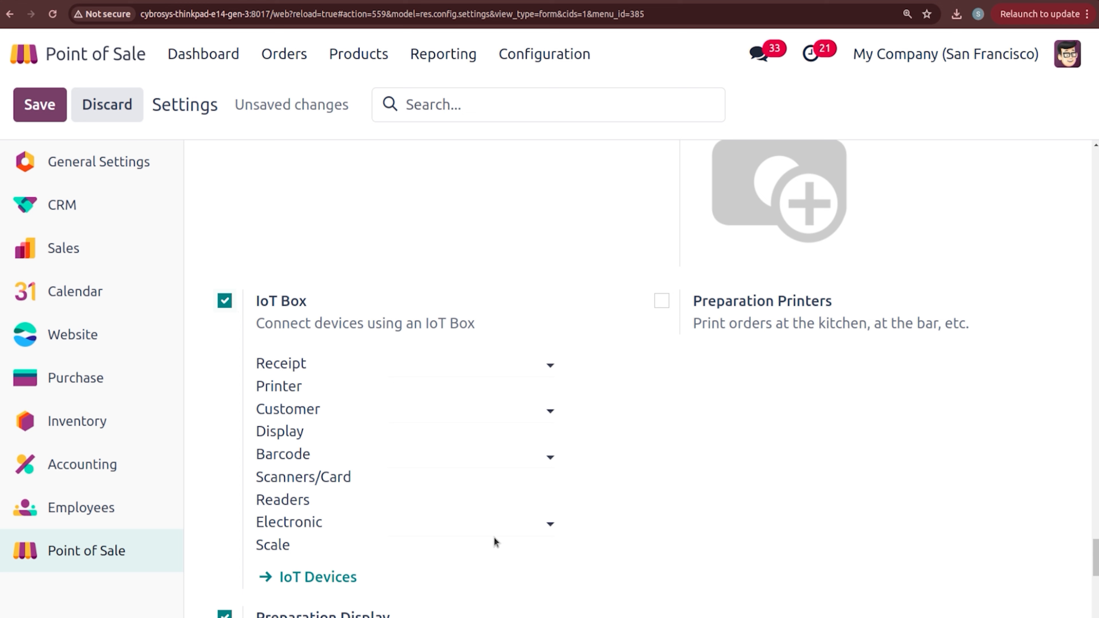
click(224, 301)
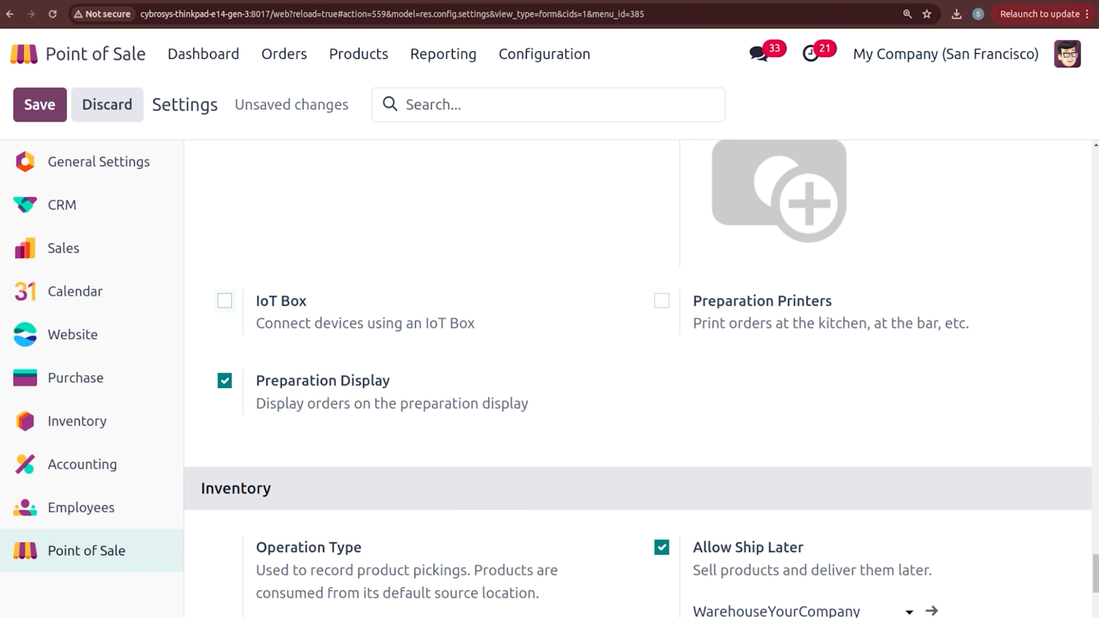
scroll(269, 460, up, 6)
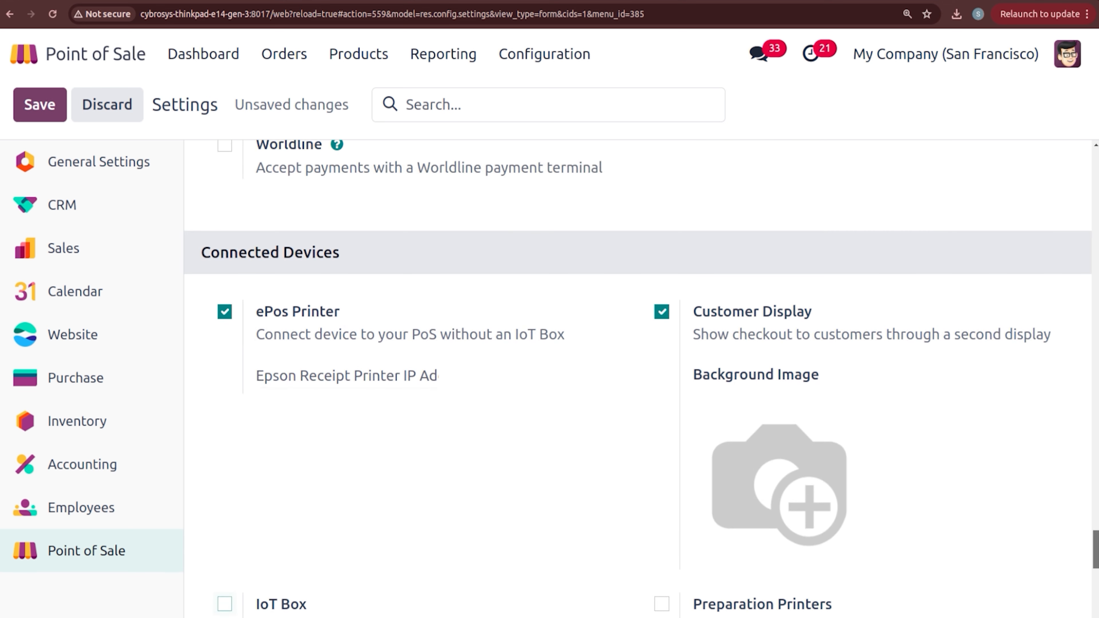
click(225, 312)
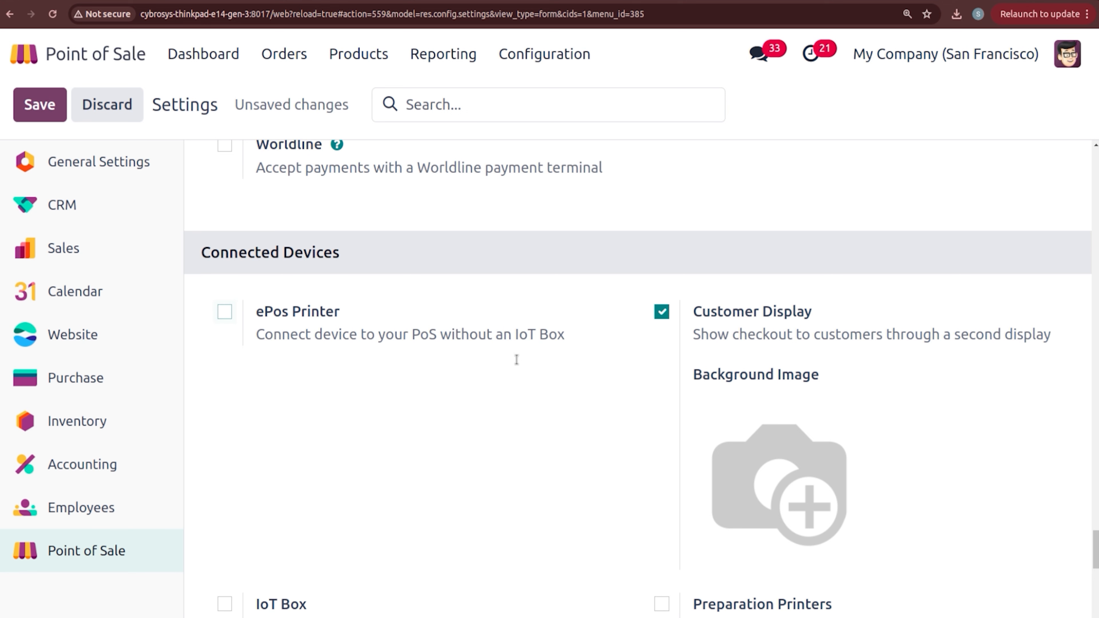
scroll(638, 376, down, 6)
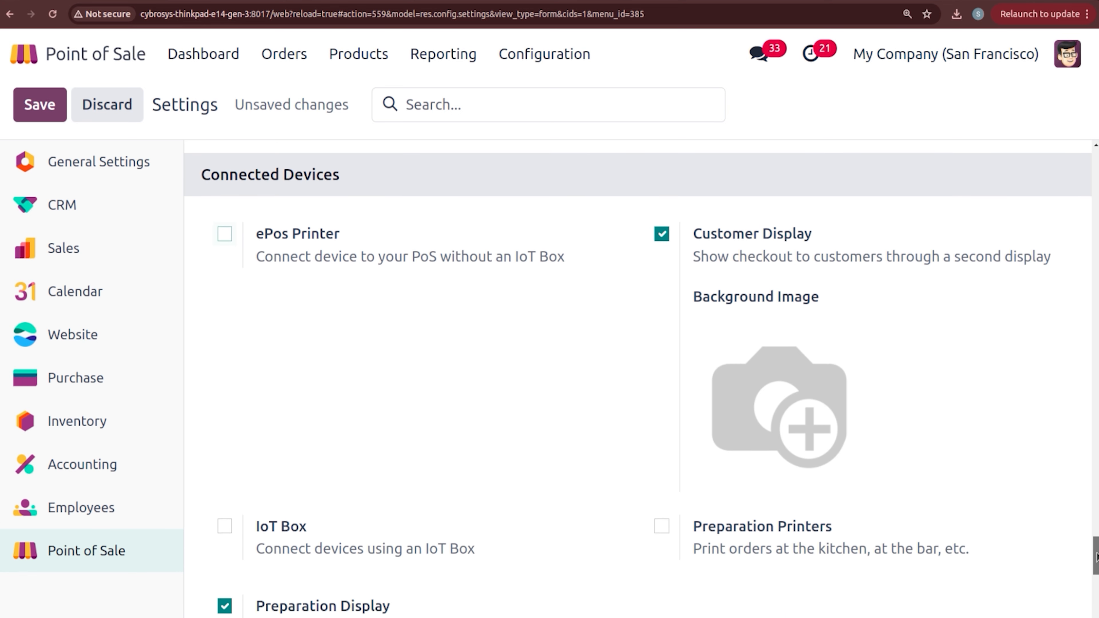
scroll(742, 411, up, 1)
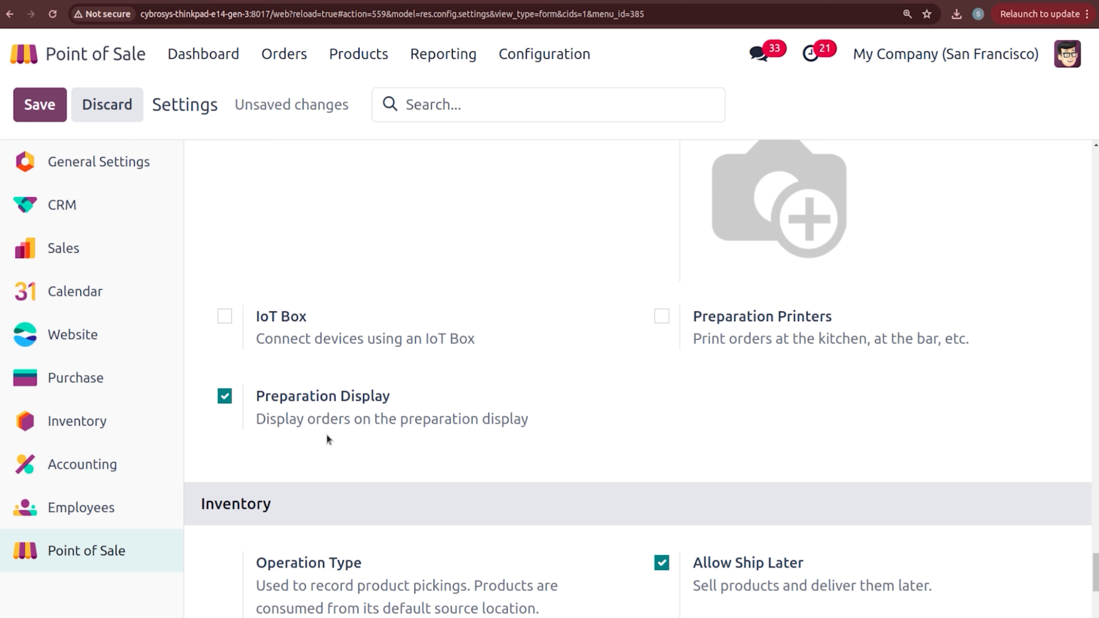
click(36, 117)
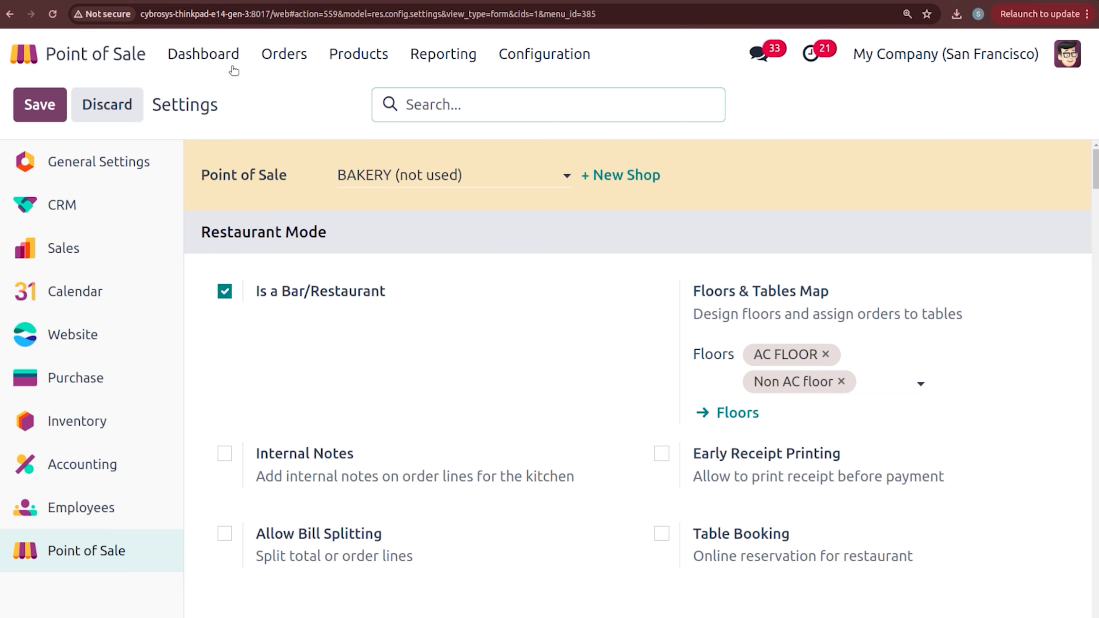
Step: Open a new BAKERY session with zero opening cash and open TABLE1's order
click(221, 57)
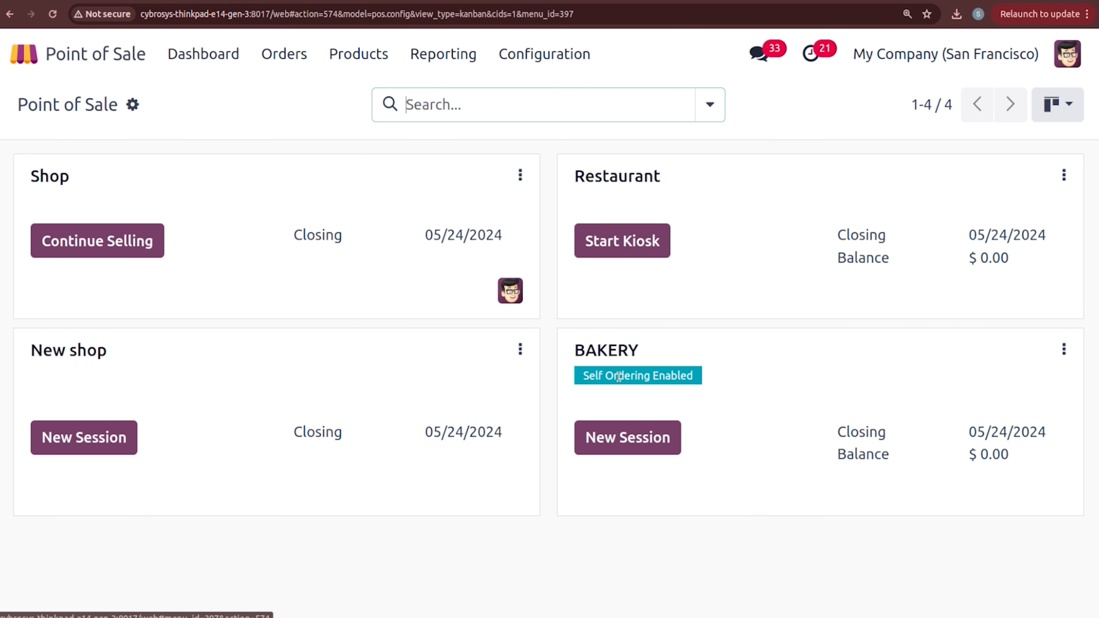
click(627, 430)
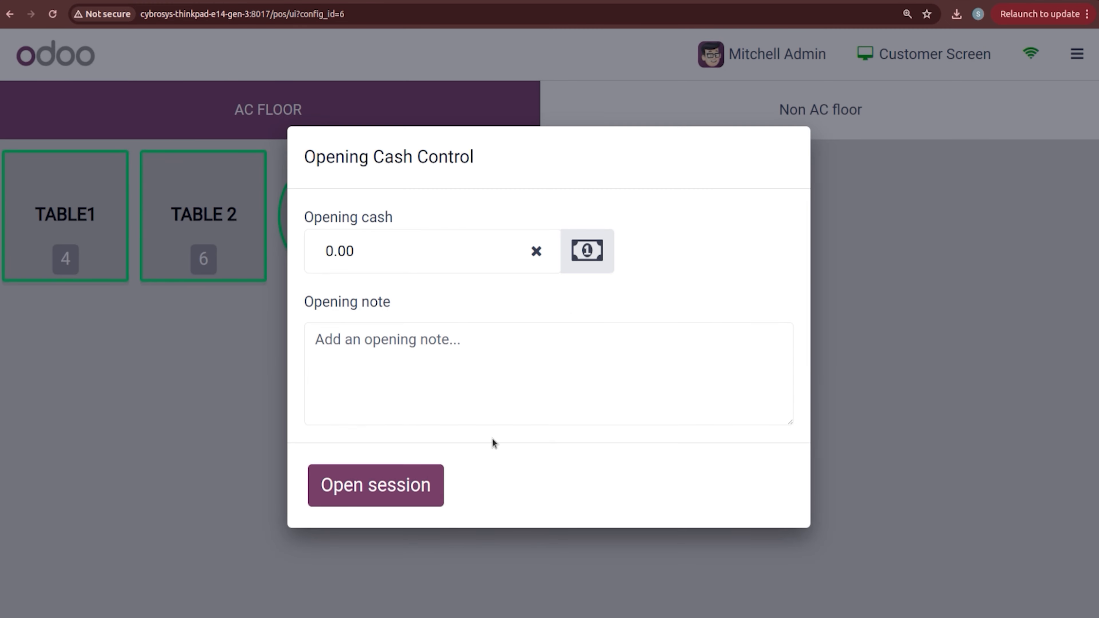
click(417, 487)
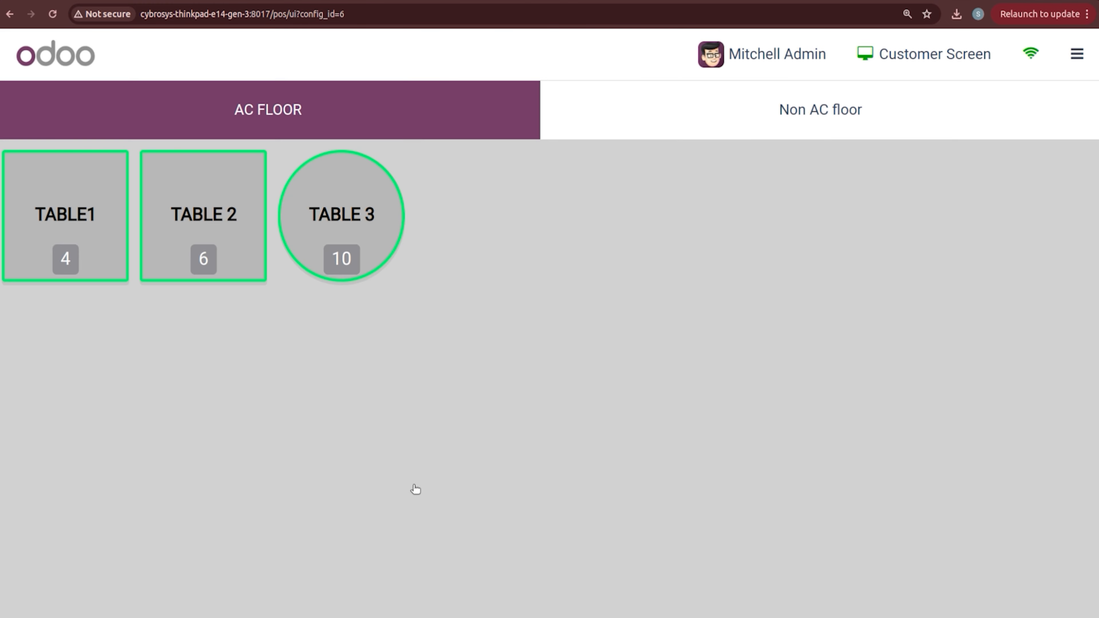
click(108, 235)
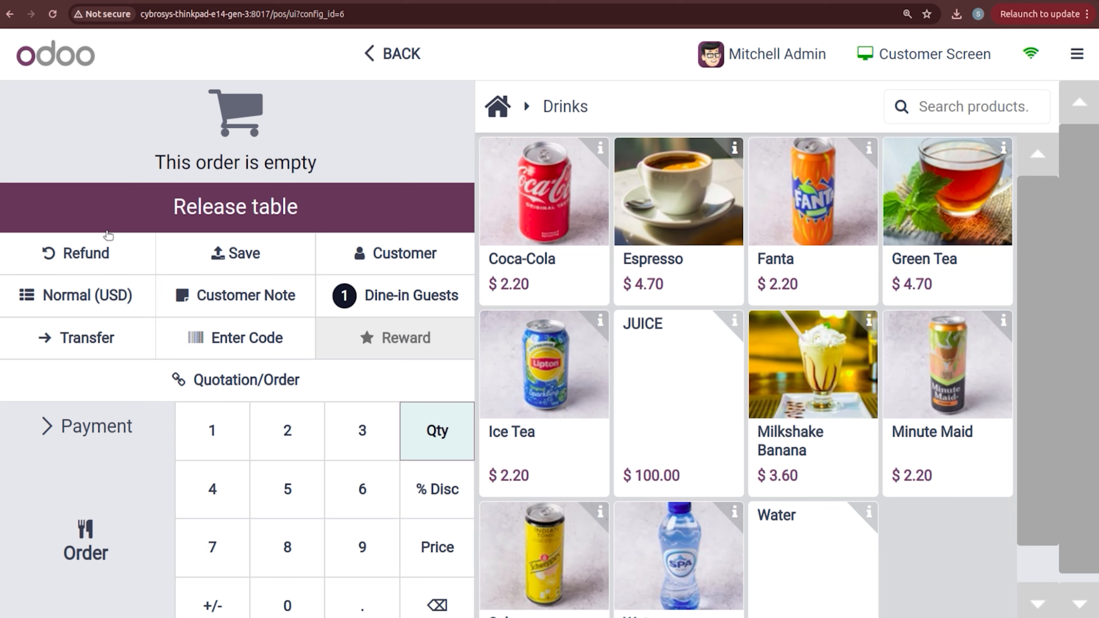
Step: Add two Coca-Cola, checking the customer display, and send the order to the kitchen
click(937, 66)
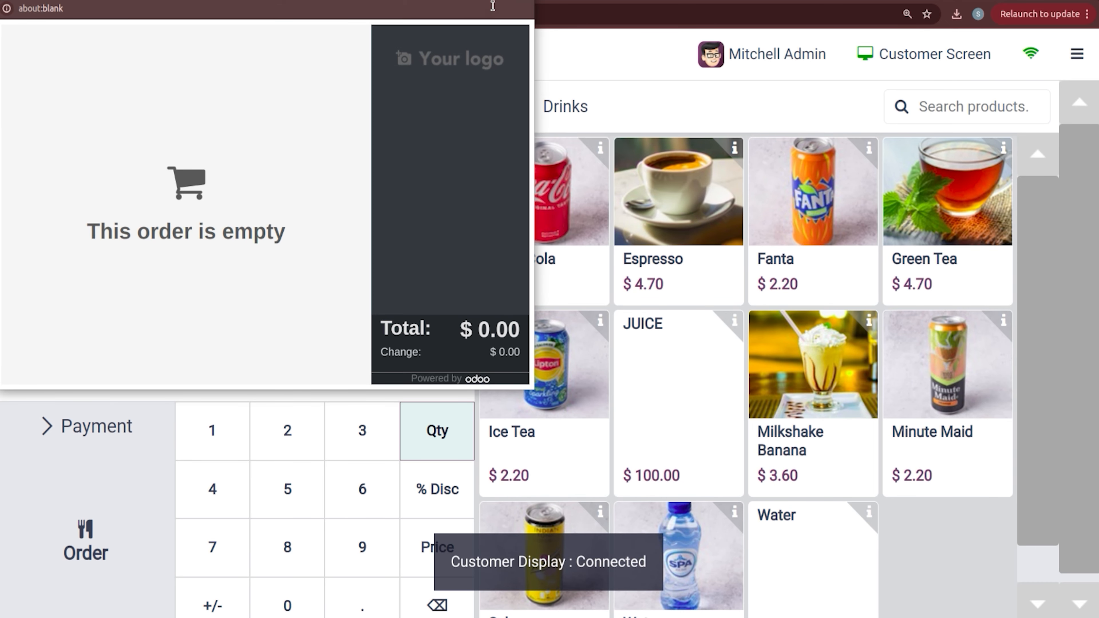
click(522, 1)
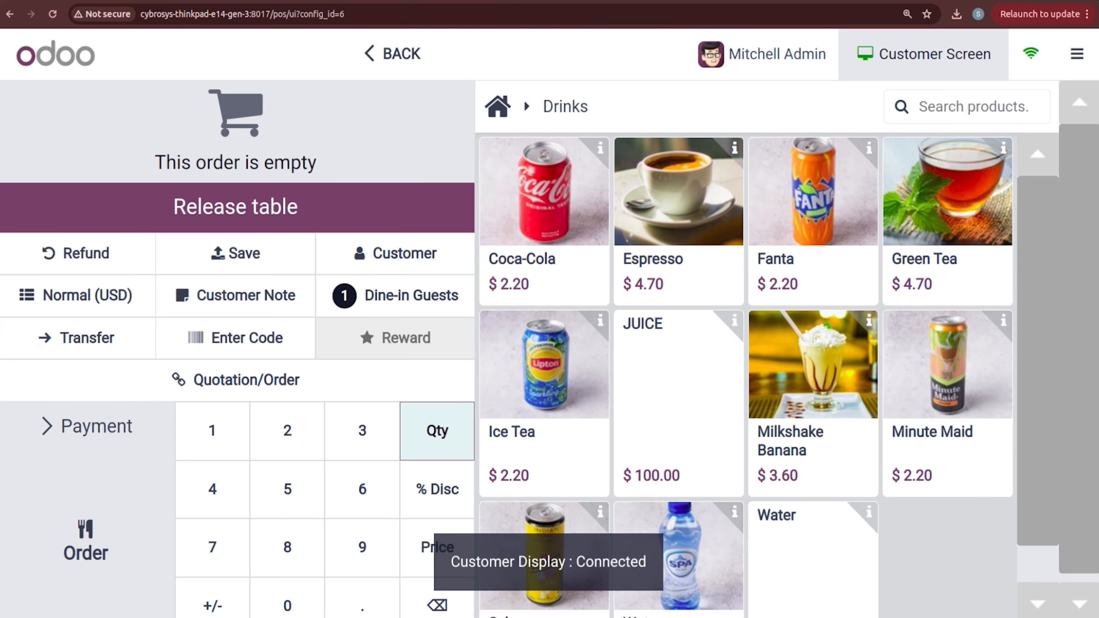
double_click(519, 212)
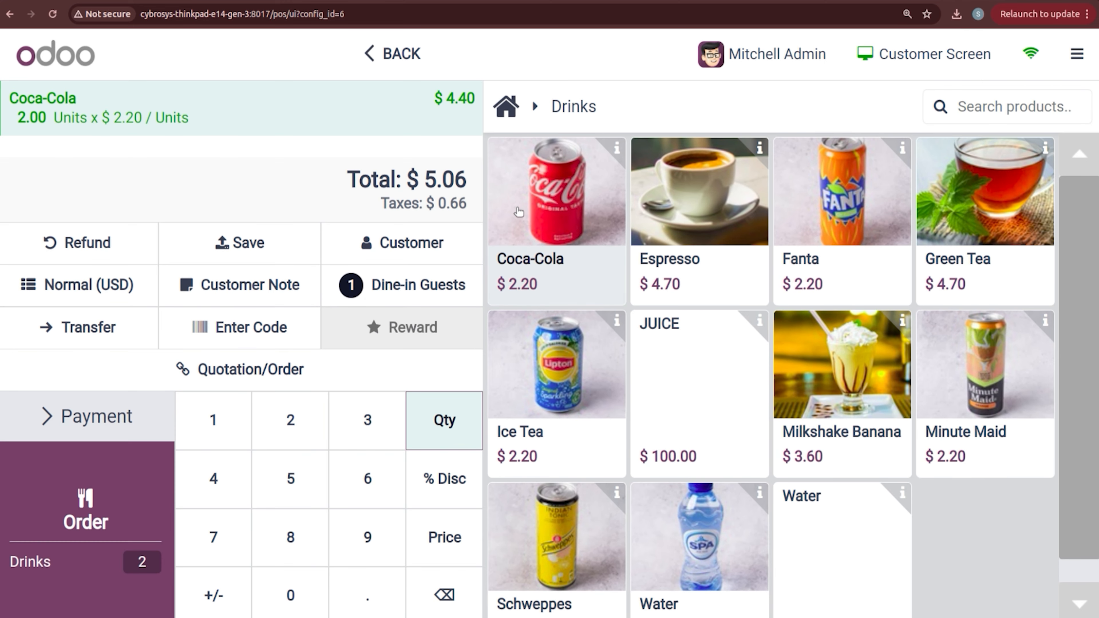
click(951, 55)
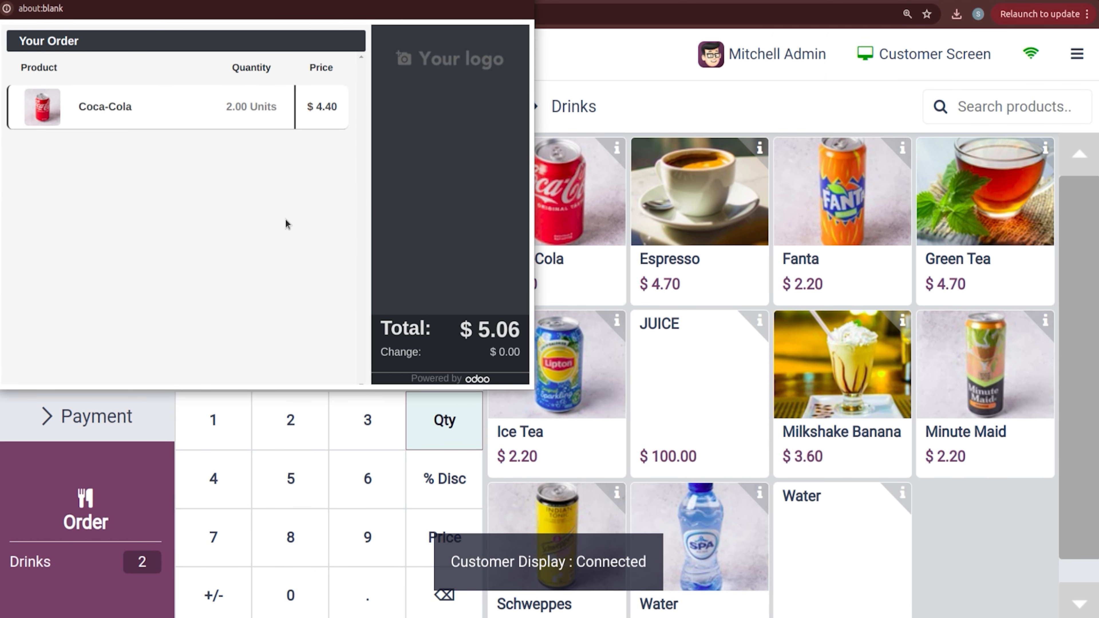
click(523, 3)
click(41, 559)
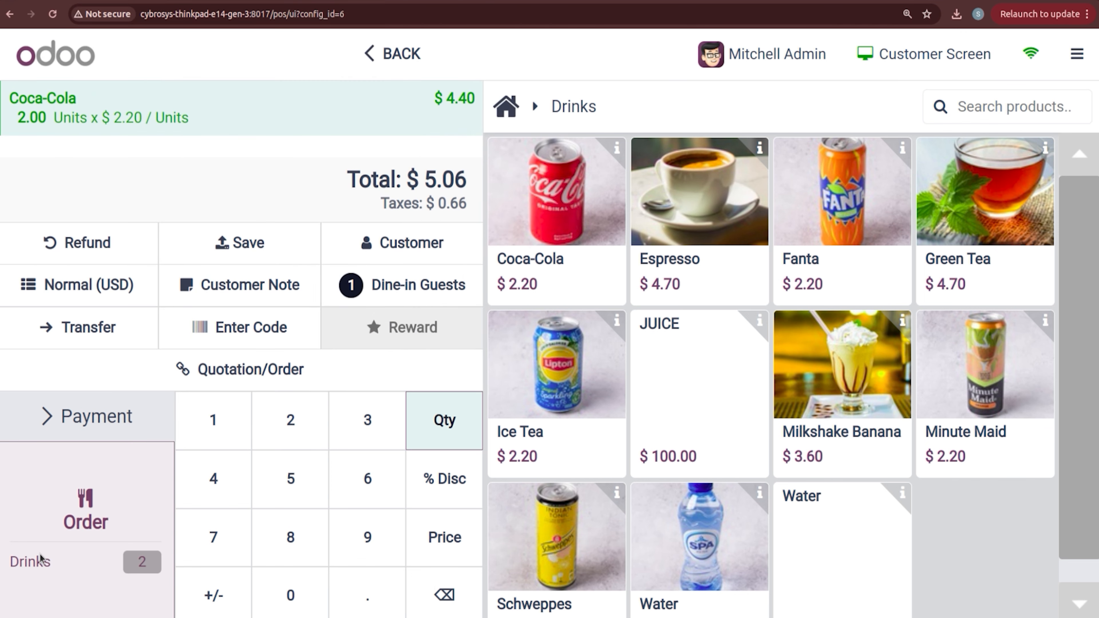
Step: Pay the $5.06 TABLE1 order by Bank and return to the backend dashboard
click(108, 436)
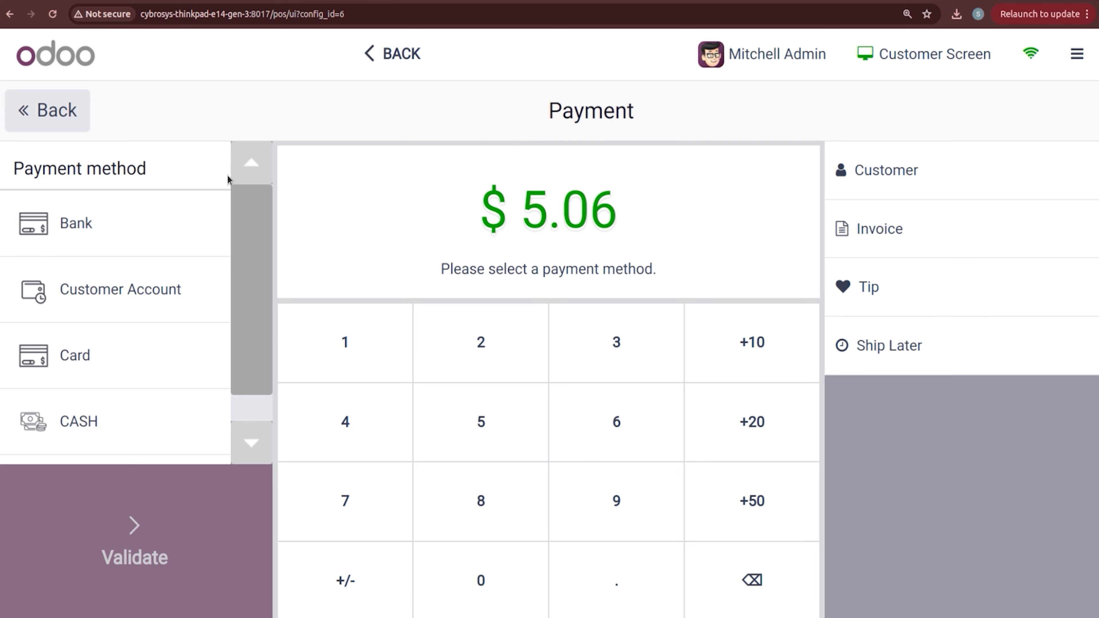
click(167, 224)
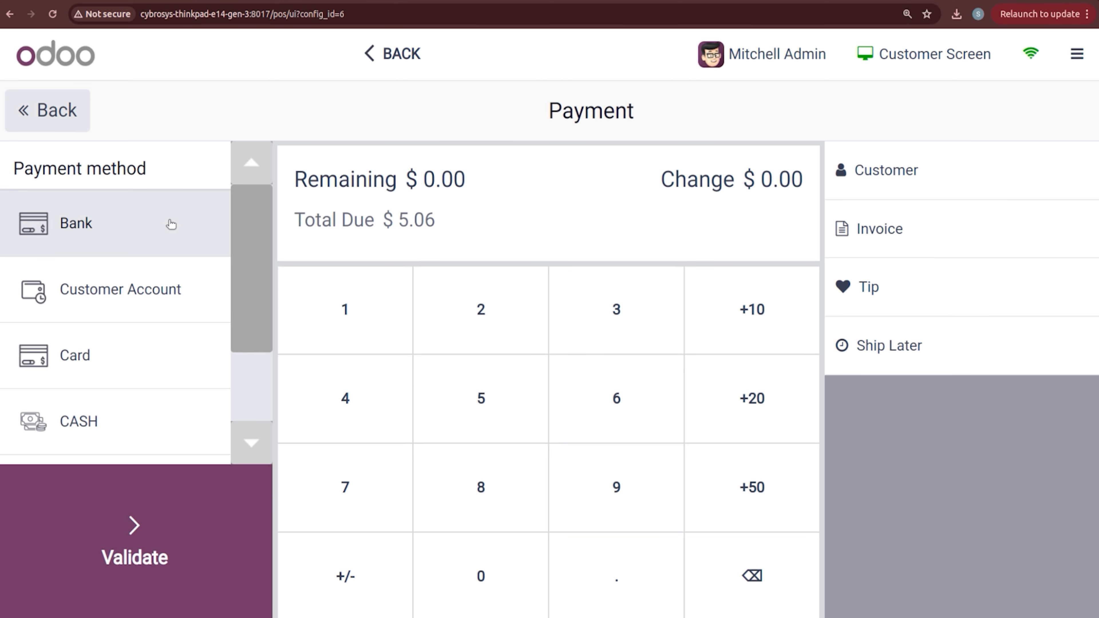
click(898, 68)
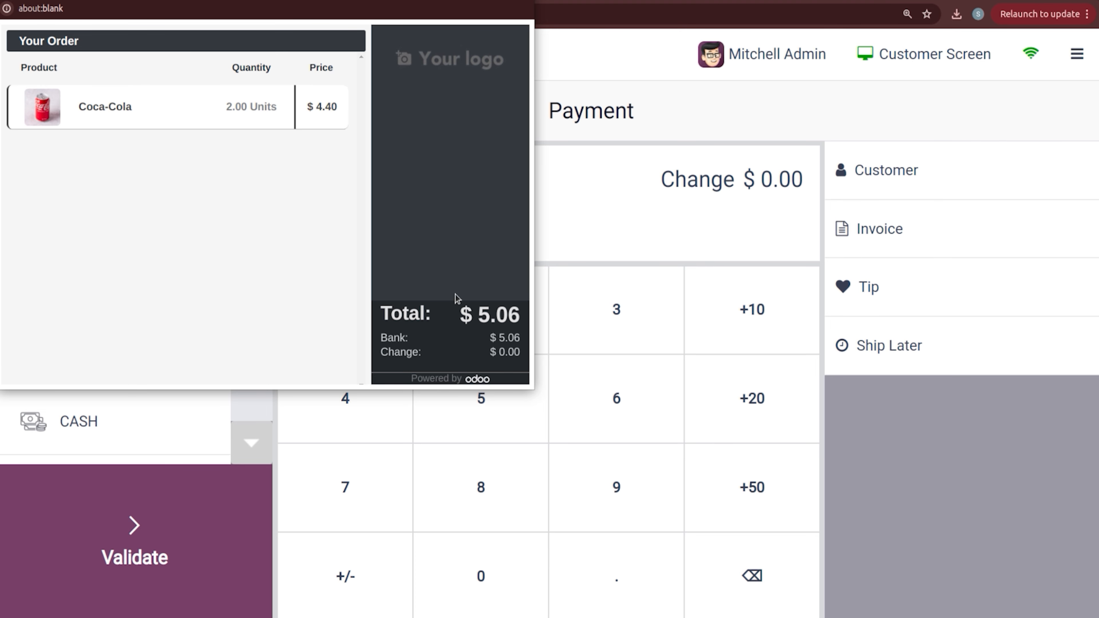
click(237, 440)
click(216, 569)
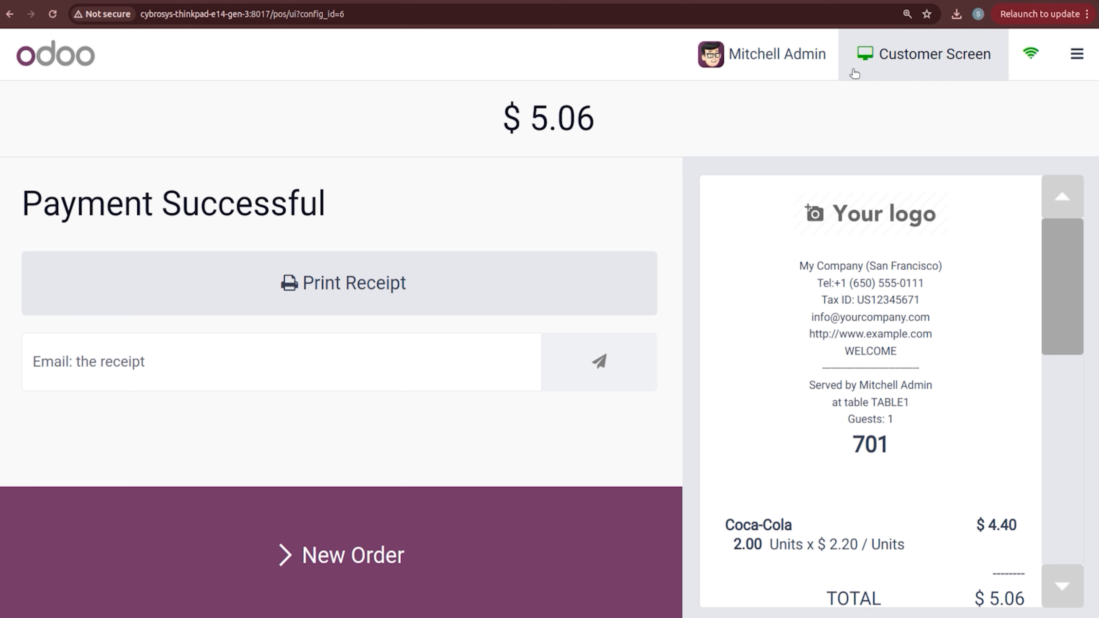
click(855, 73)
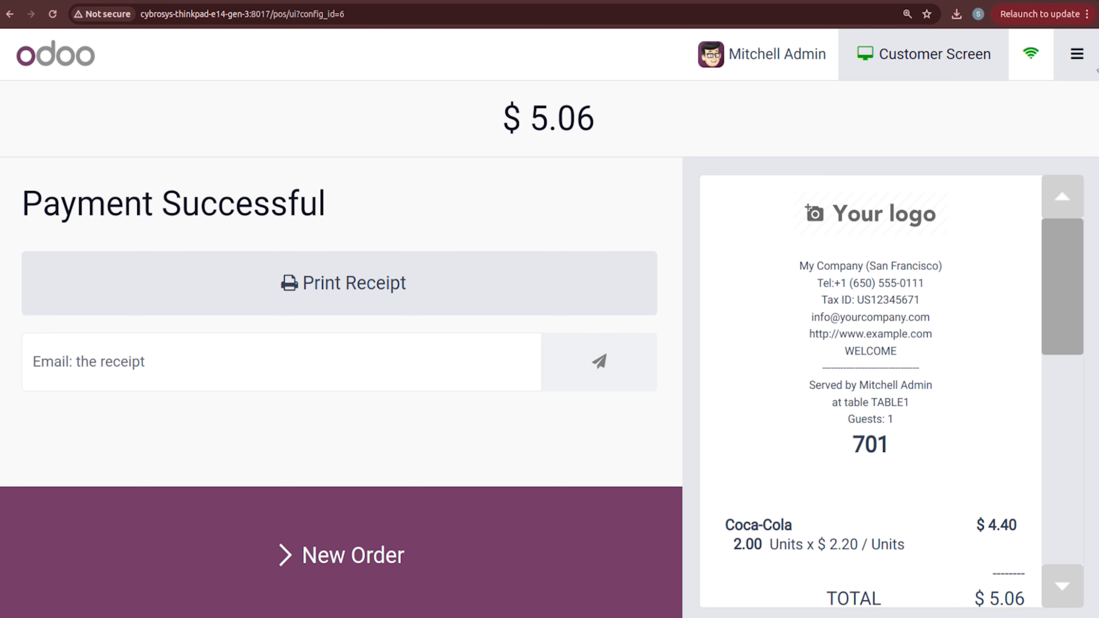
click(1075, 66)
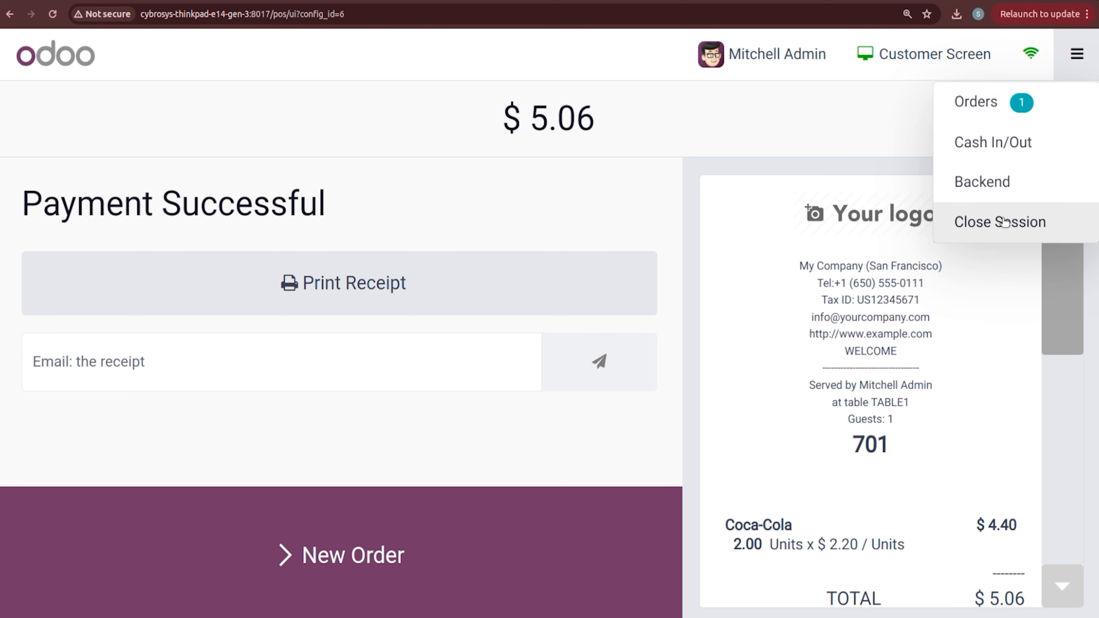
click(989, 178)
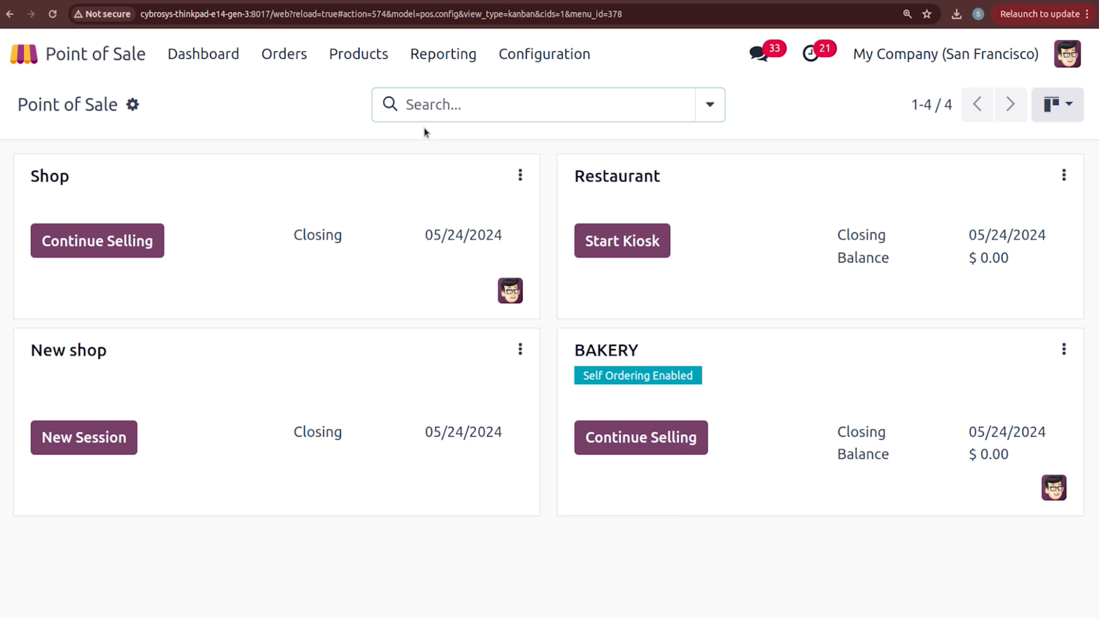
Step: Review the Preparation Printer record under Orders > Preparation Printers
click(289, 55)
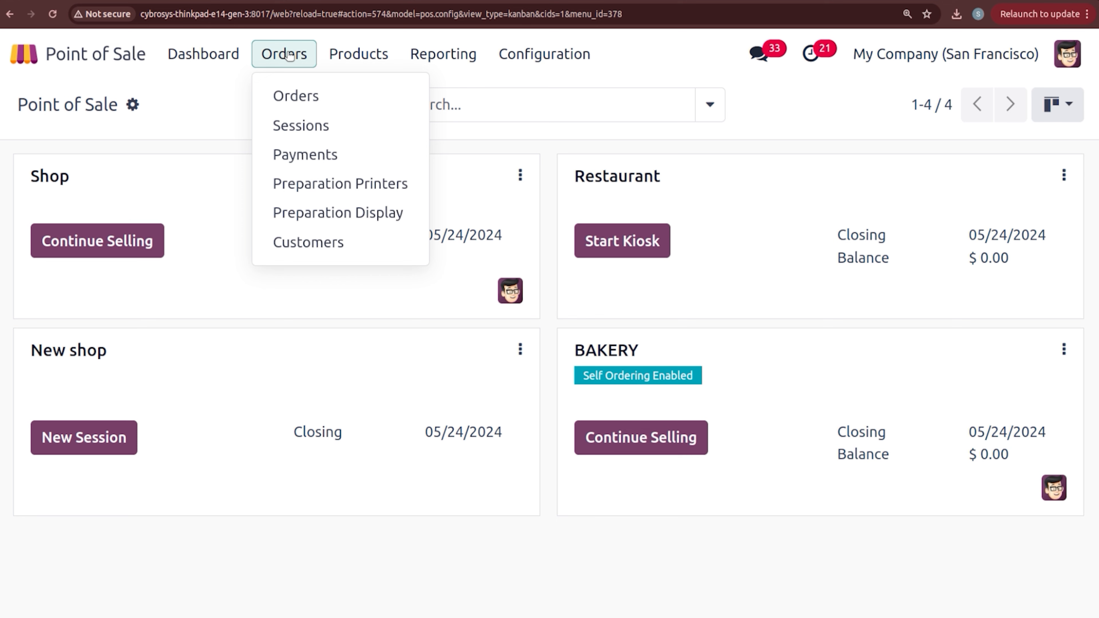
click(329, 192)
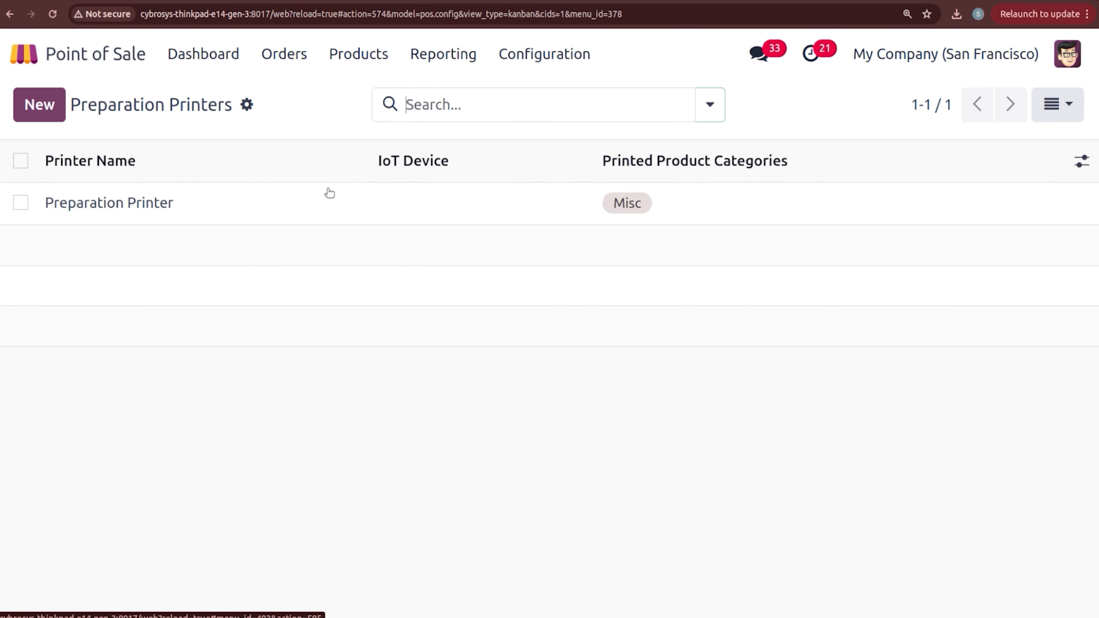
click(224, 205)
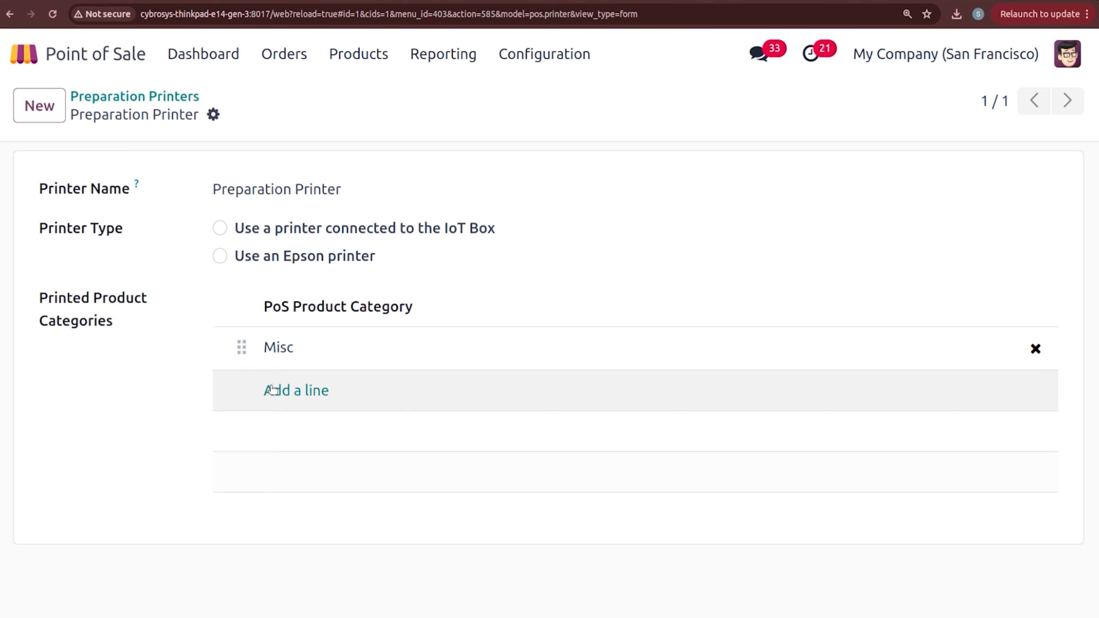
click(134, 97)
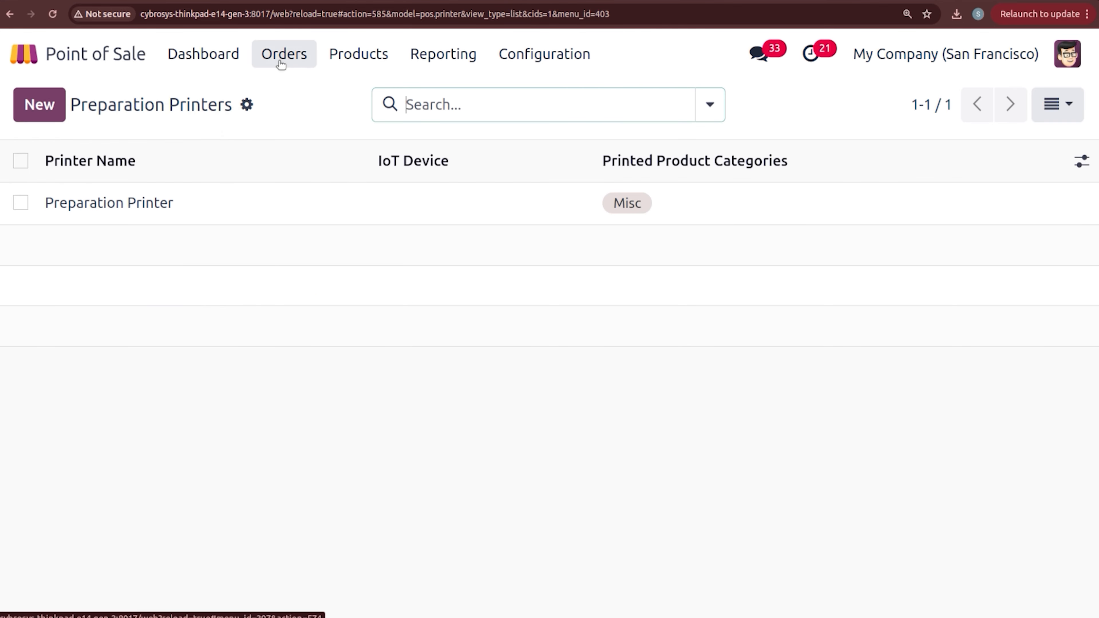
Step: View the Preparation Display overview, then go to the Odoo apps home screen
click(289, 64)
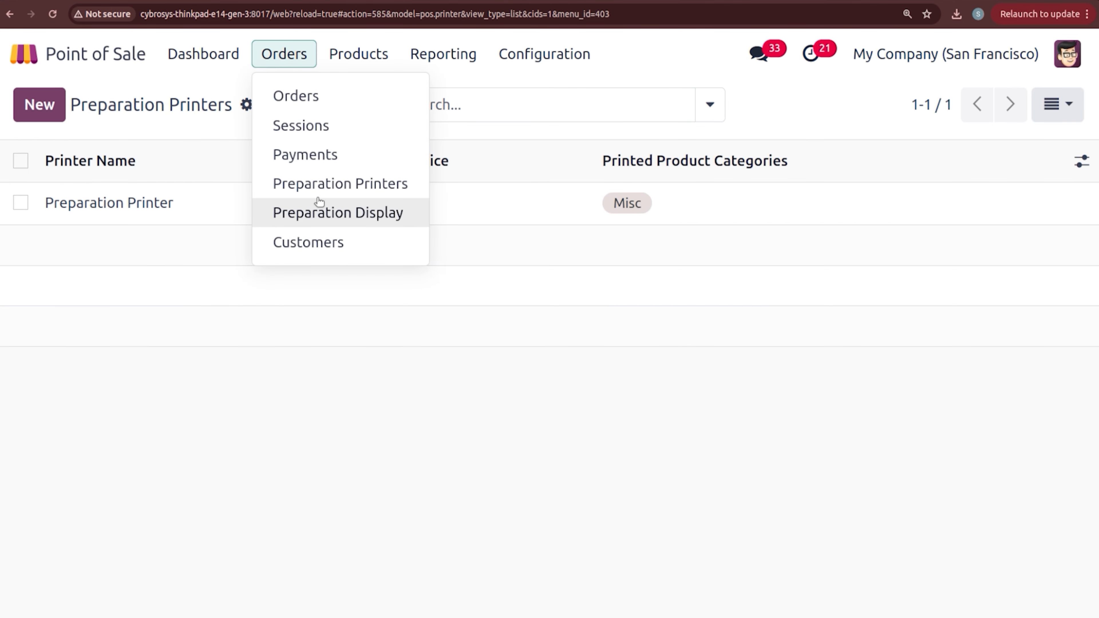
click(321, 211)
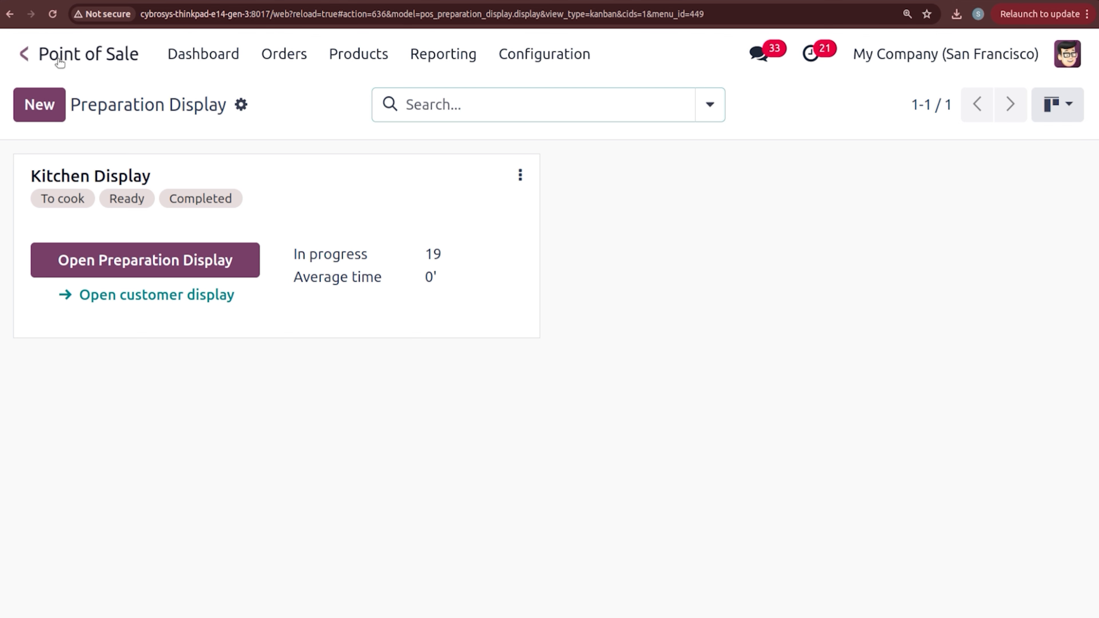
click(29, 55)
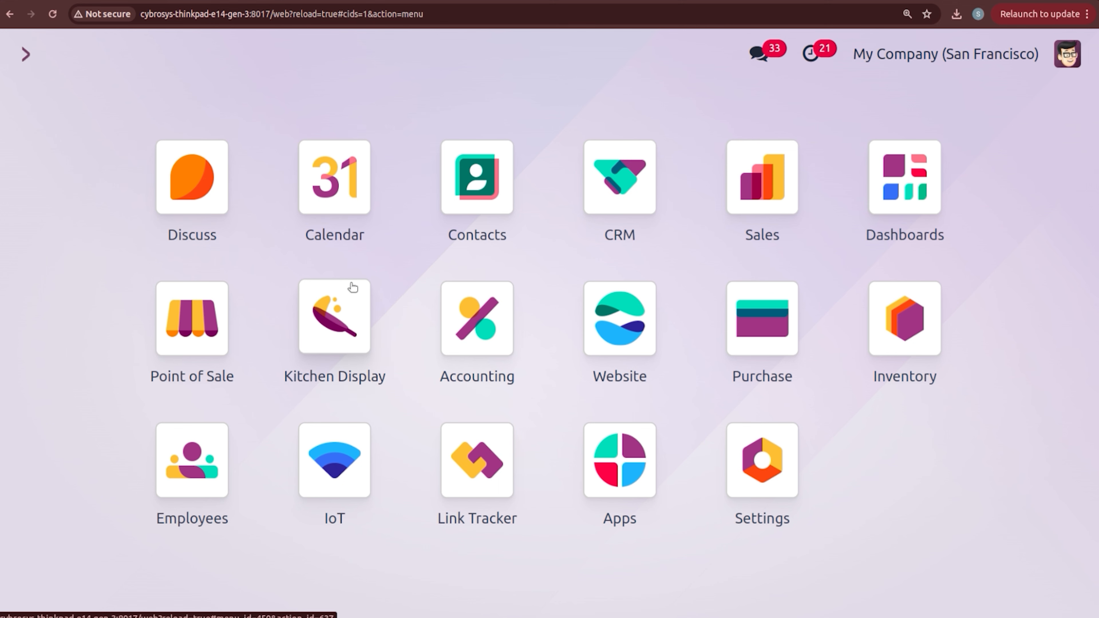
Step: Open the Kitchen Display app's configuration form showing All PoS, All categories and three stages
click(310, 317)
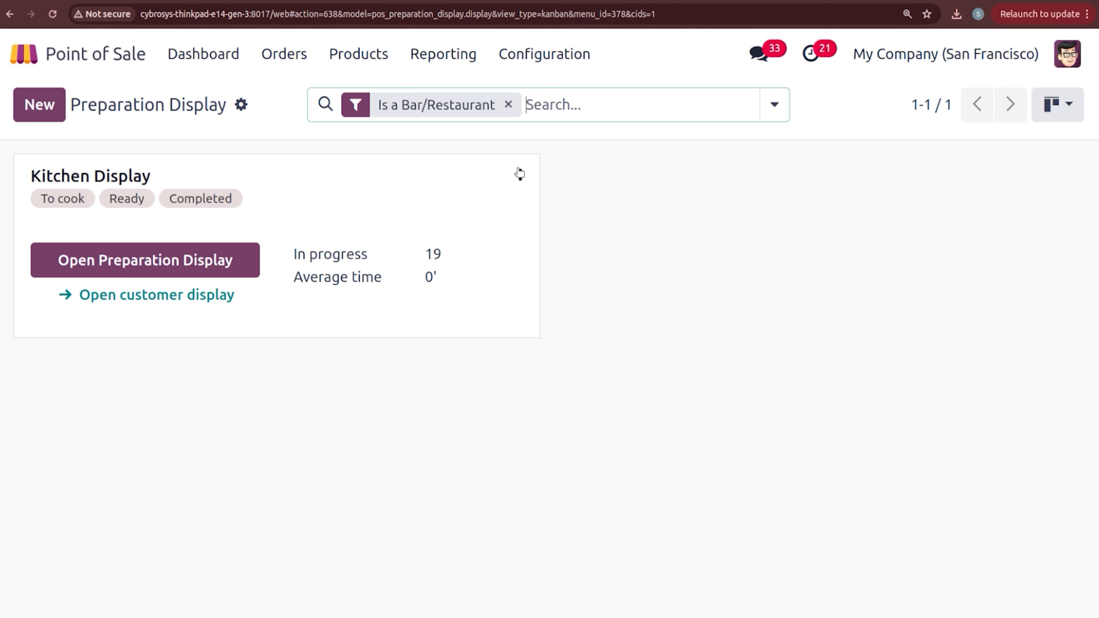
click(520, 173)
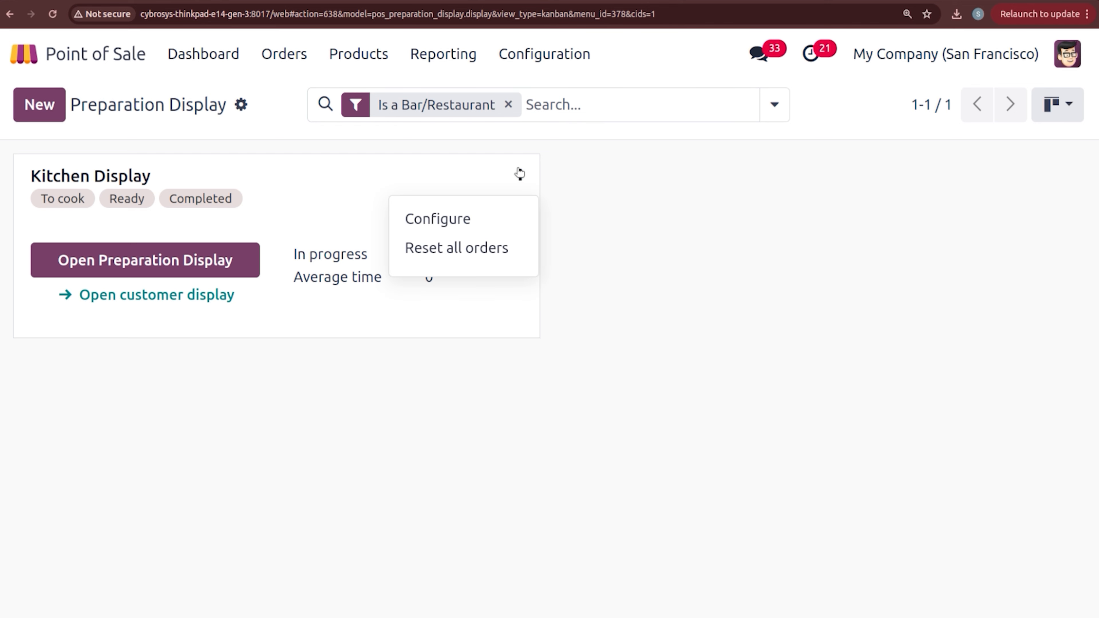
click(441, 218)
mouse_move(1097, 238)
mouse_down()
mouse_move(1098, 267)
mouse_move(1098, 246)
mouse_up()
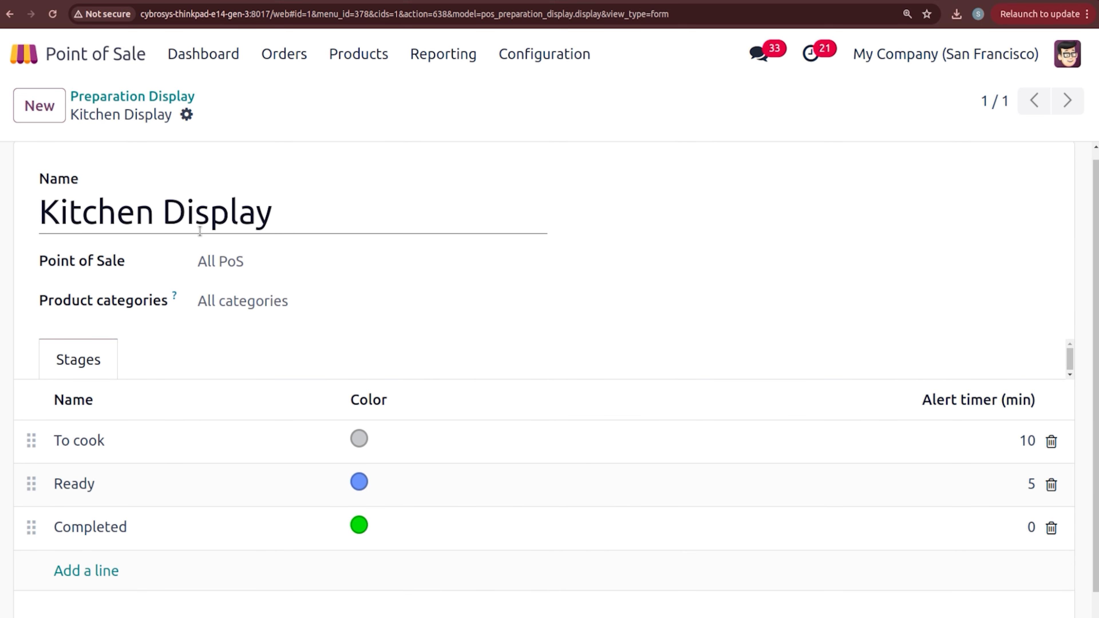
Step: Link the Kitchen Display to BAKERY with categories Cakes, Sweets, Desks, Drinks and Food
click(227, 265)
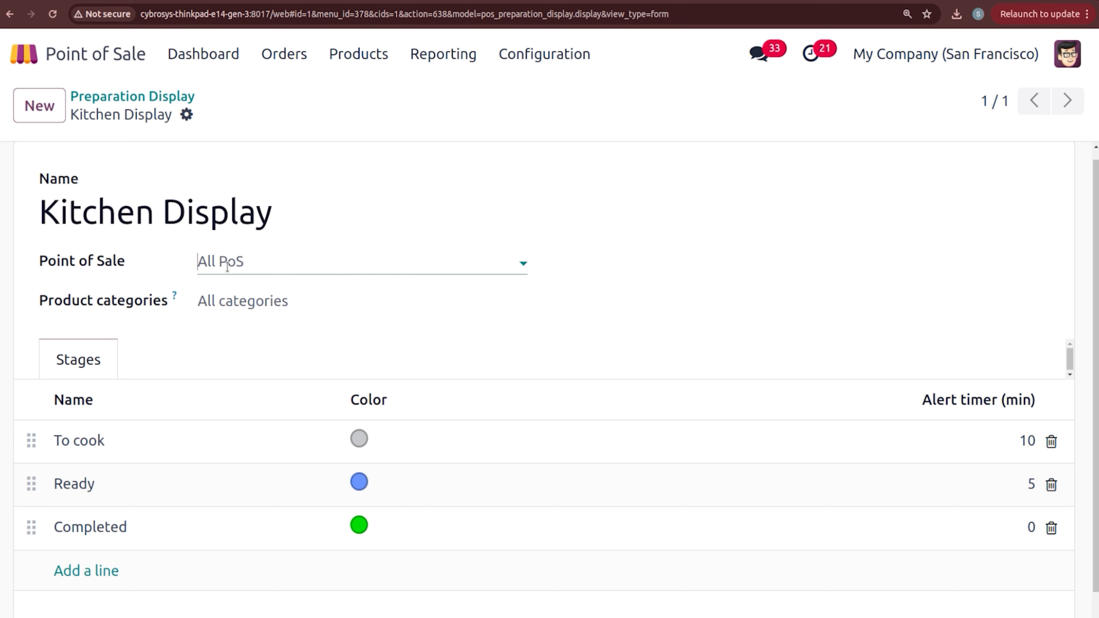
click(263, 381)
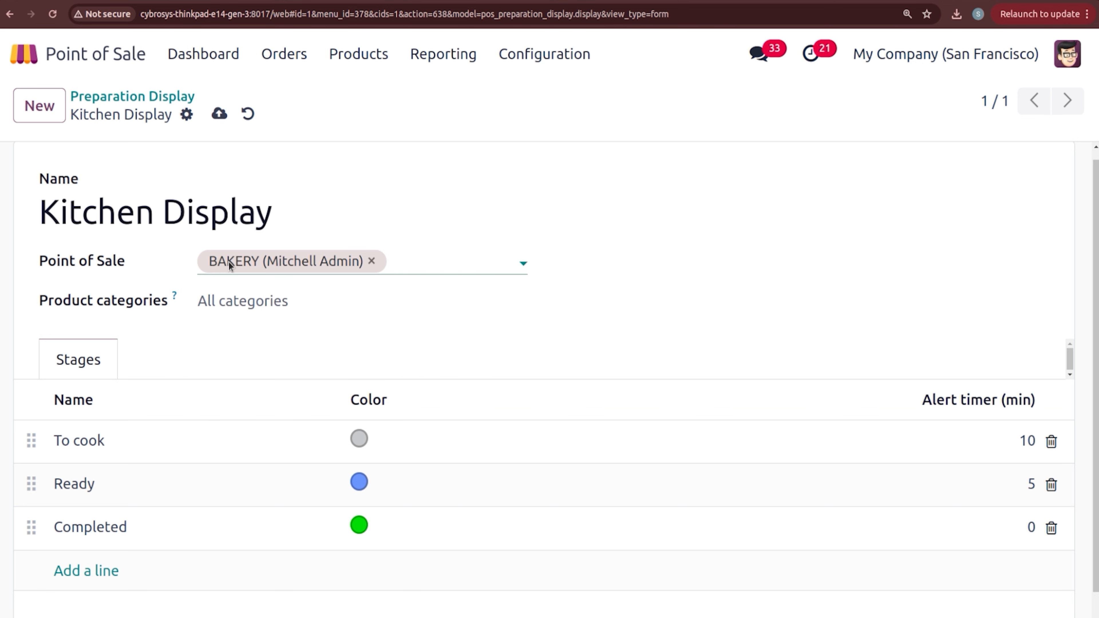
click(223, 300)
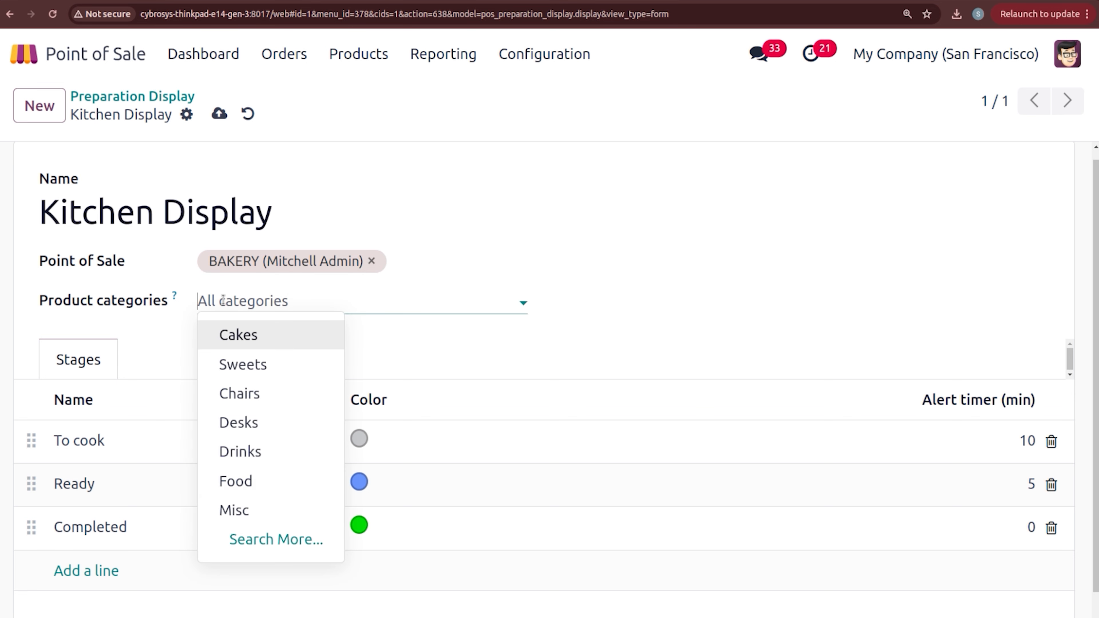
click(238, 334)
click(318, 300)
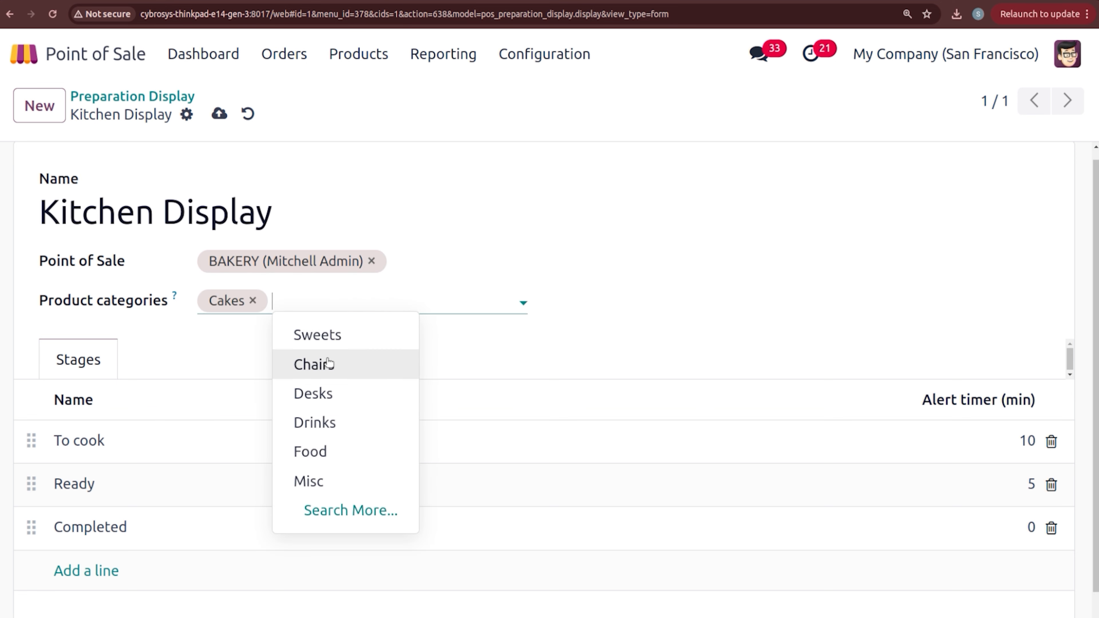
click(322, 335)
click(396, 301)
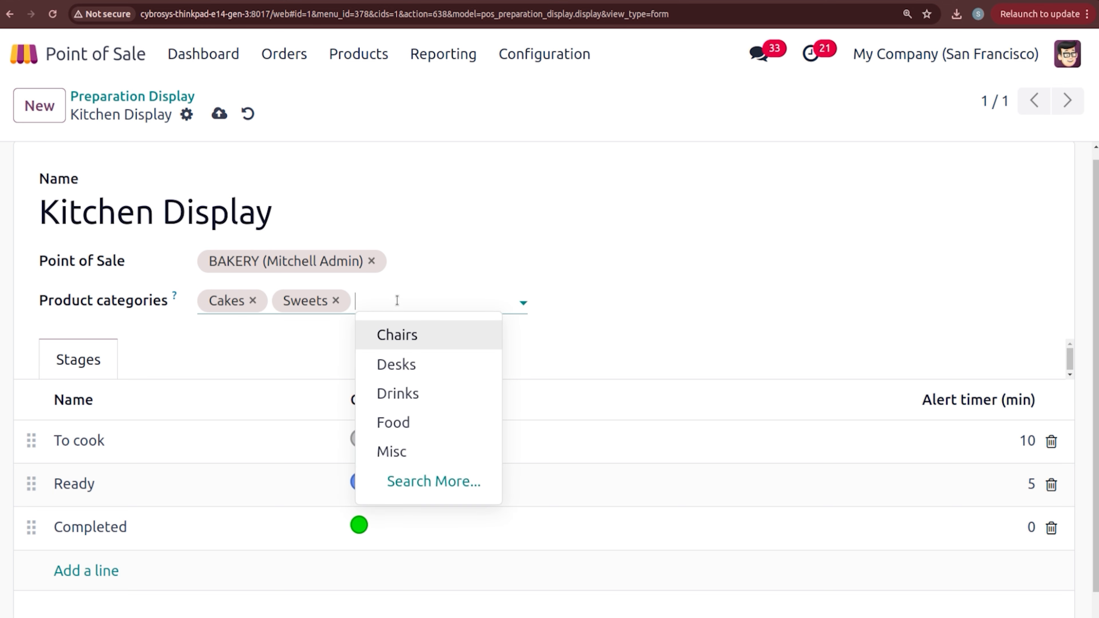
click(421, 372)
click(457, 303)
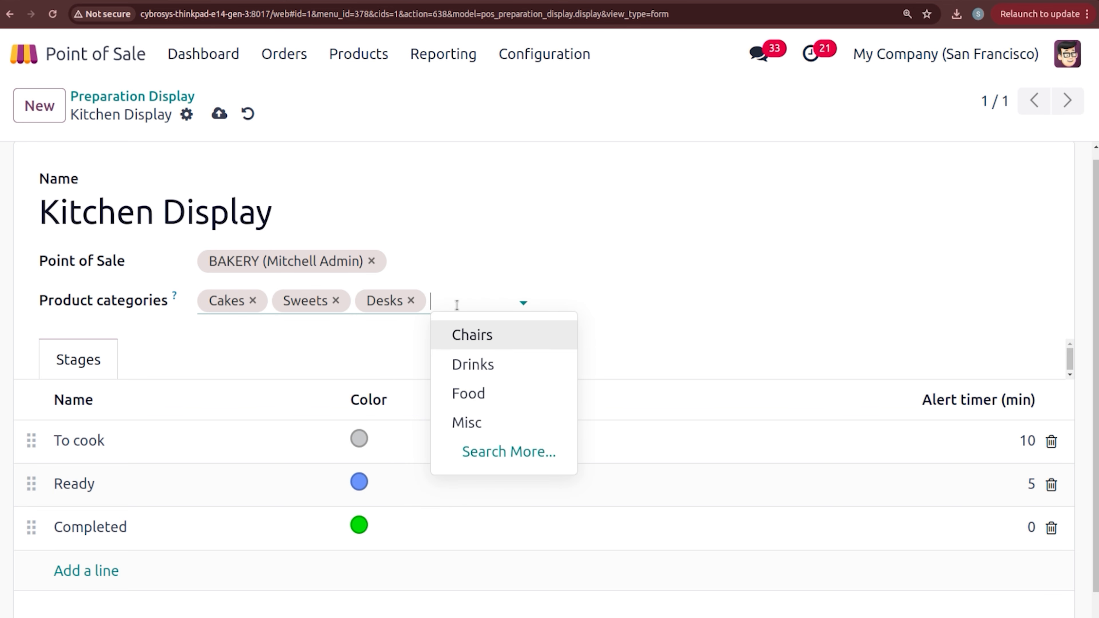
click(477, 366)
click(485, 321)
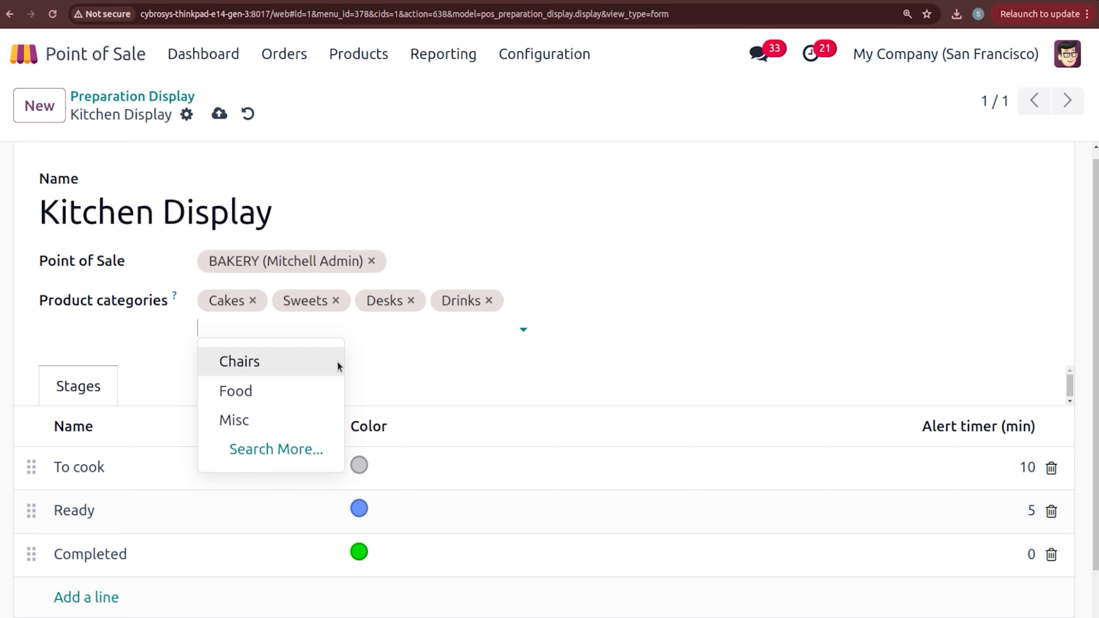
click(315, 402)
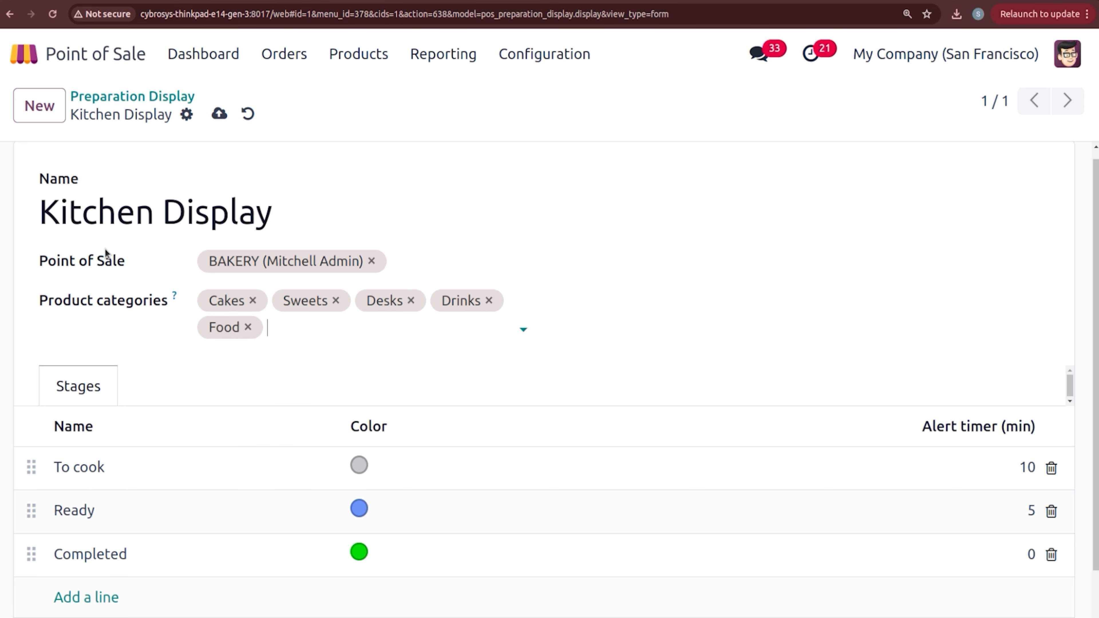
Step: Save the Kitchen Display and go back to the Preparation Display overview
scroll(1091, 324, down, 2)
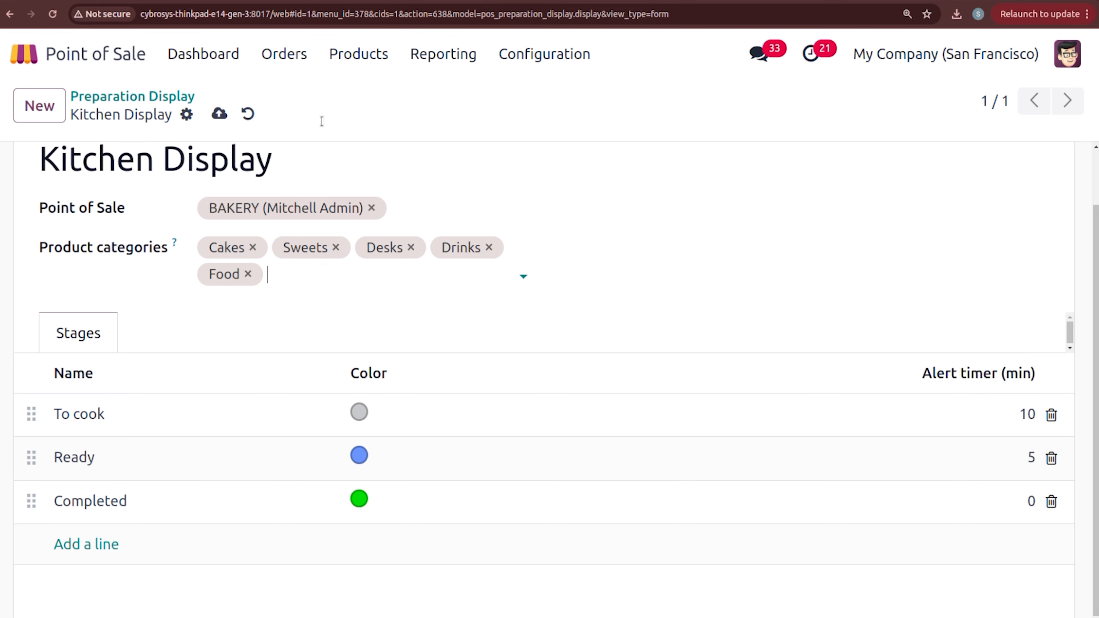
click(219, 114)
click(132, 96)
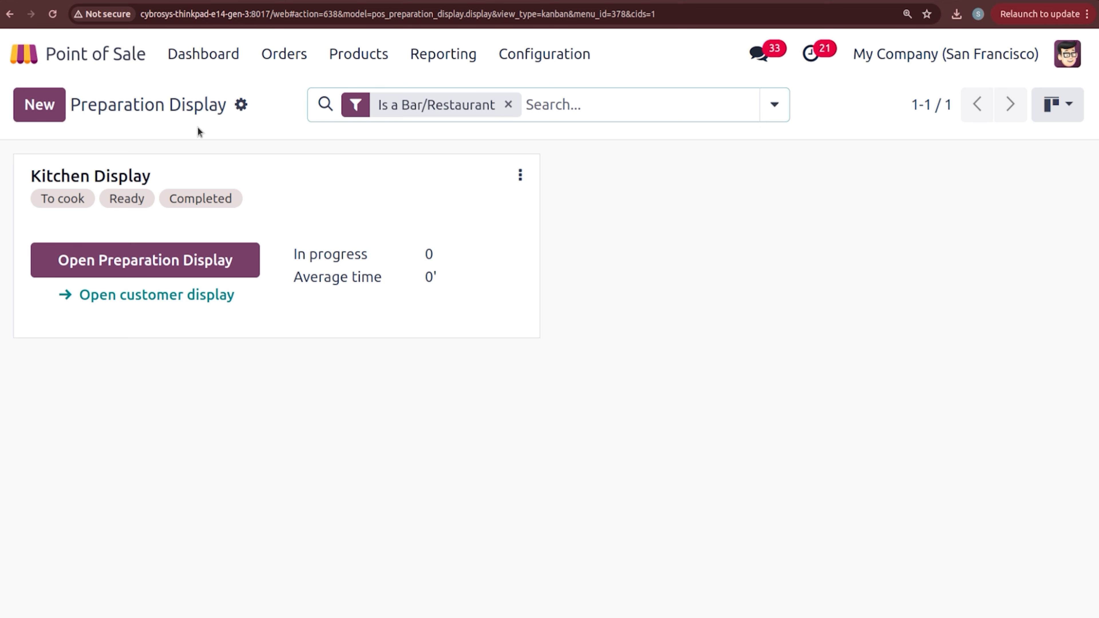
Step: Launch BAKERY's Mobile Menu self-ordering page from the dashboard, dismissing the orders-not-found notice
click(182, 61)
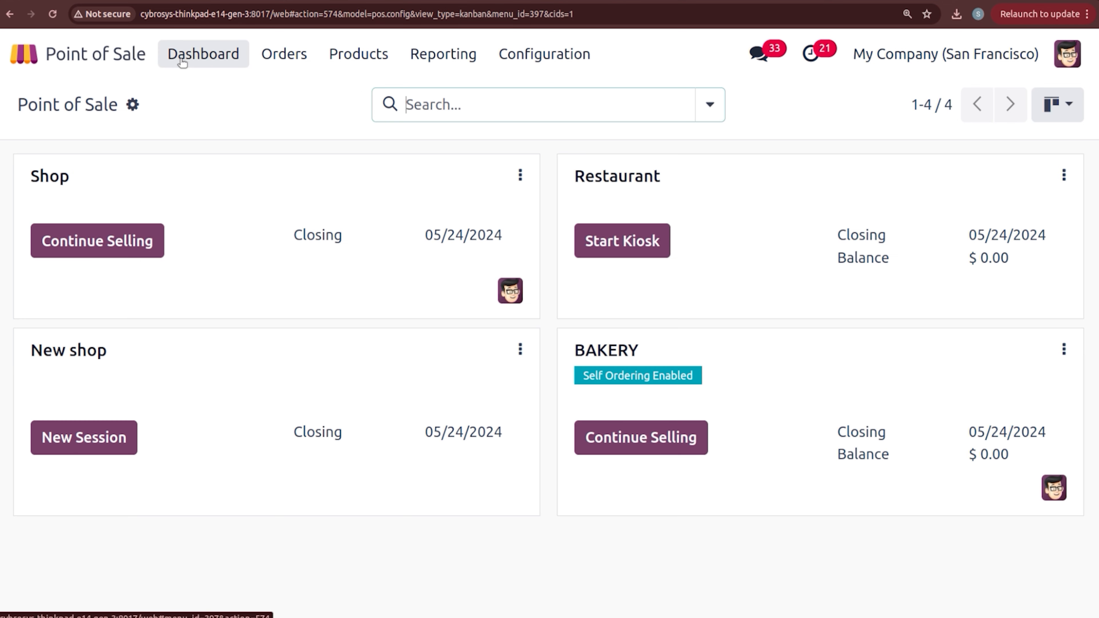
click(1062, 361)
click(947, 505)
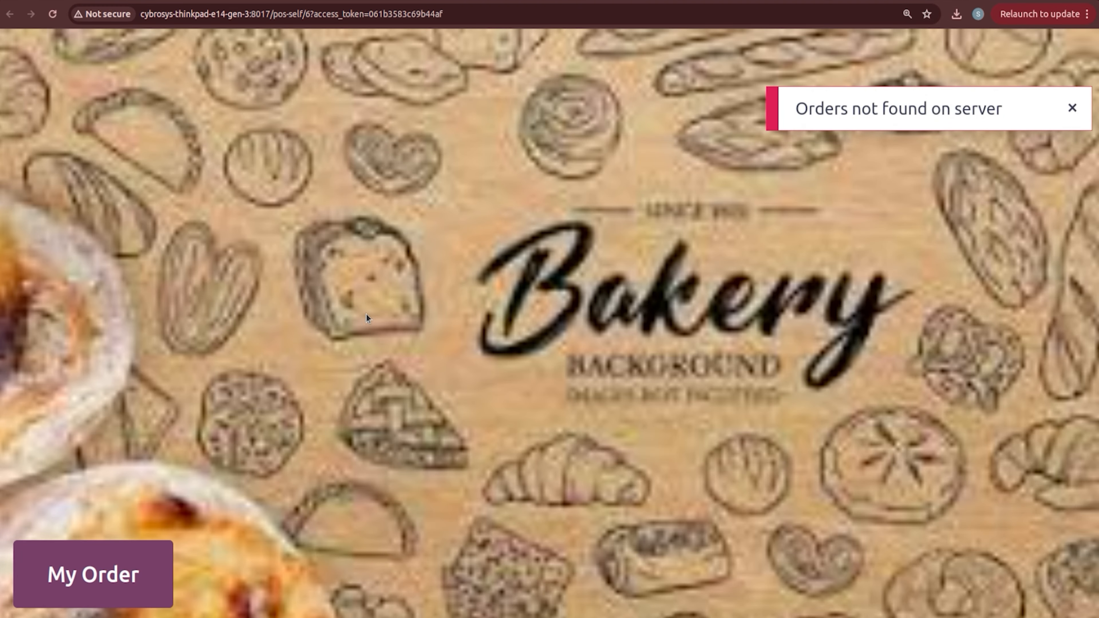
click(1072, 107)
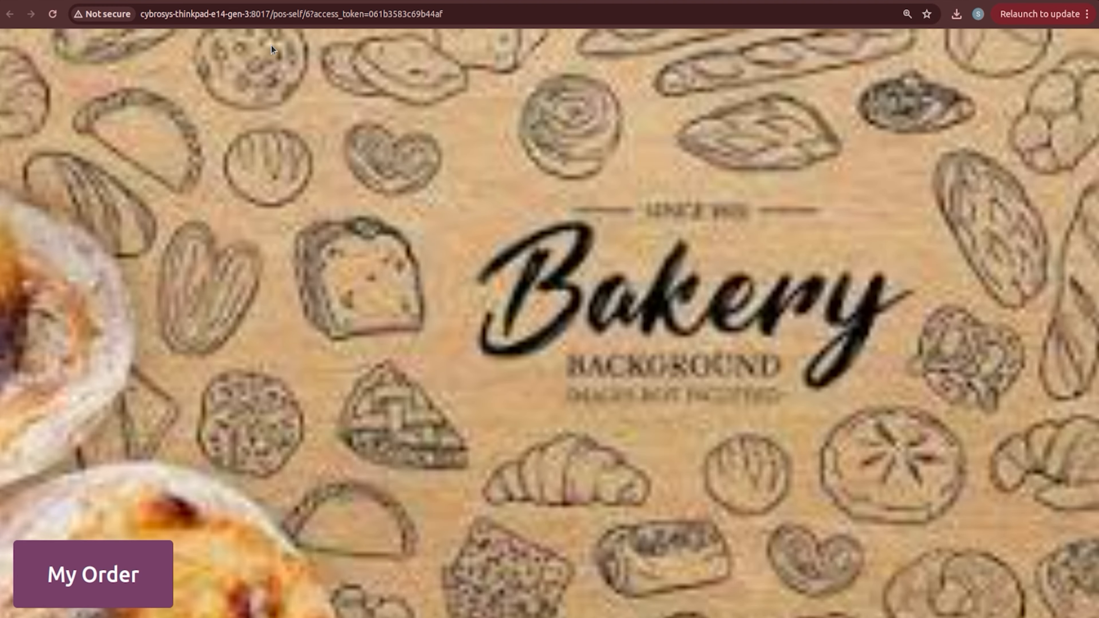
click(51, 15)
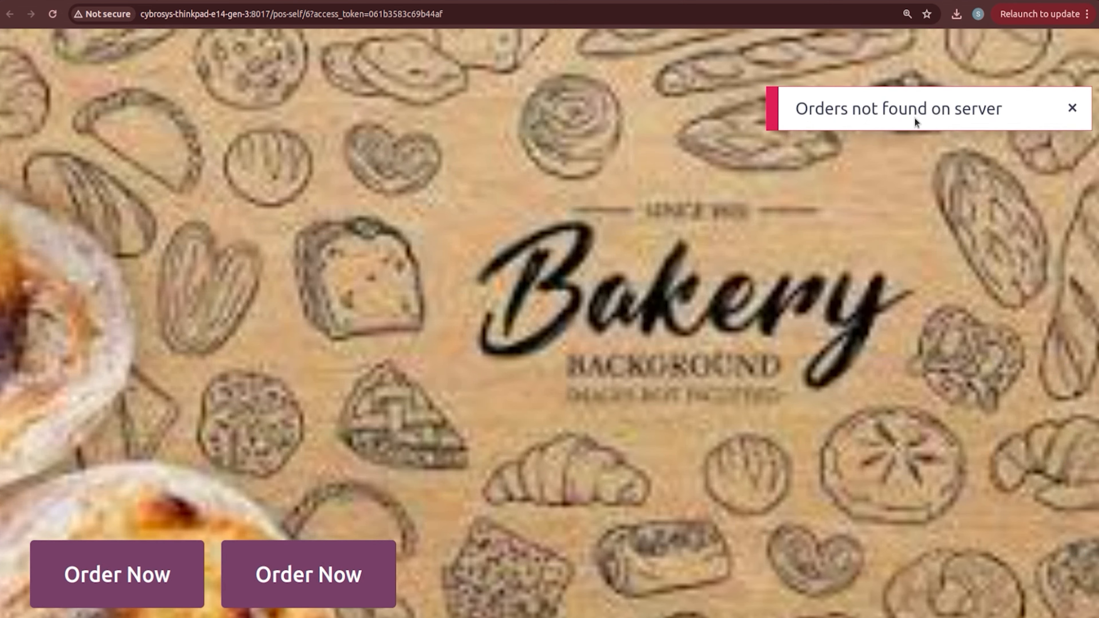
click(1073, 107)
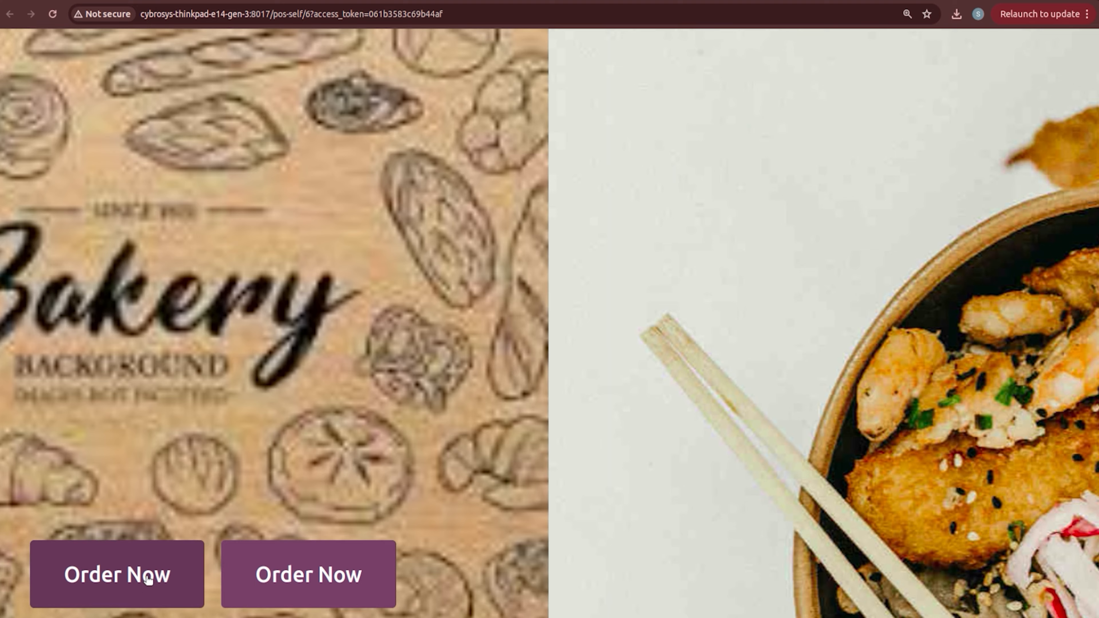
Step: Start an Eat In self-order with one Pan Cake and one Club Sandwich
click(147, 578)
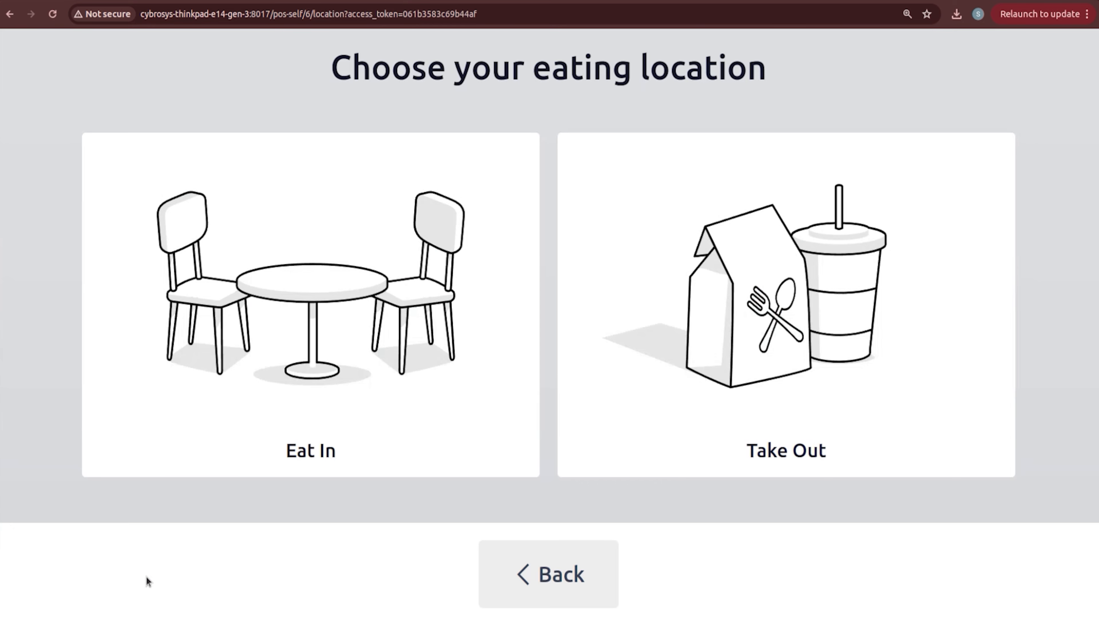
click(325, 361)
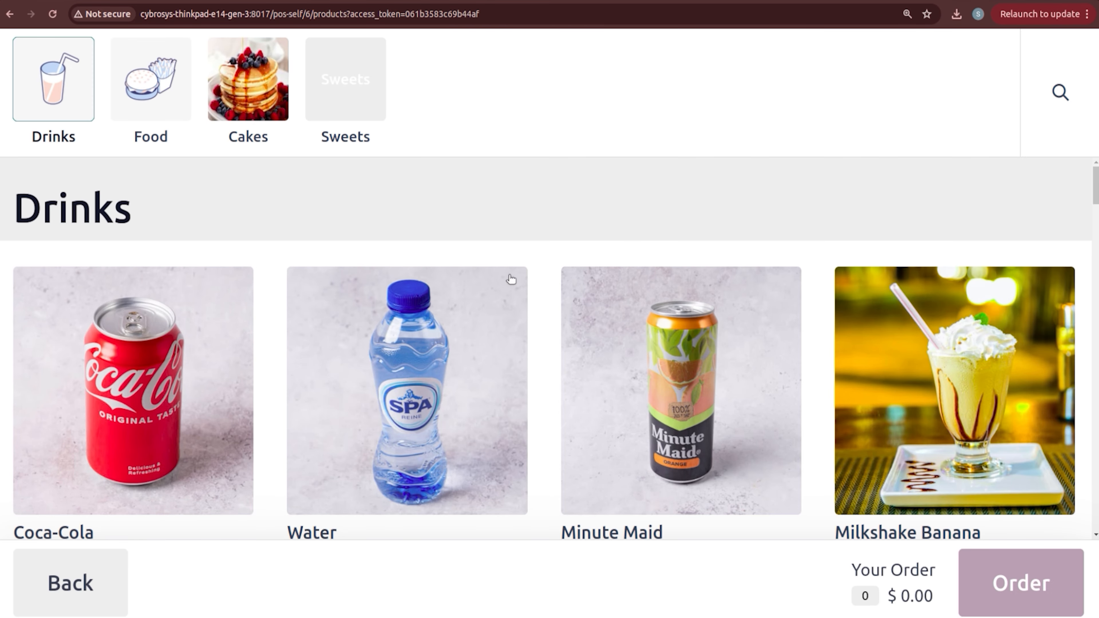
click(272, 88)
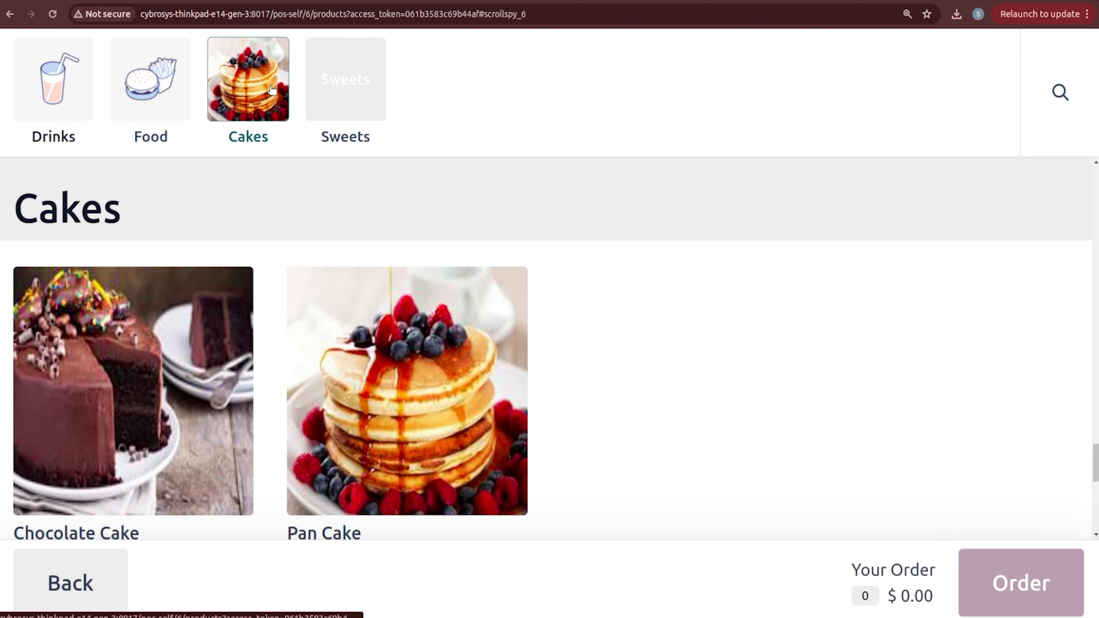
click(340, 346)
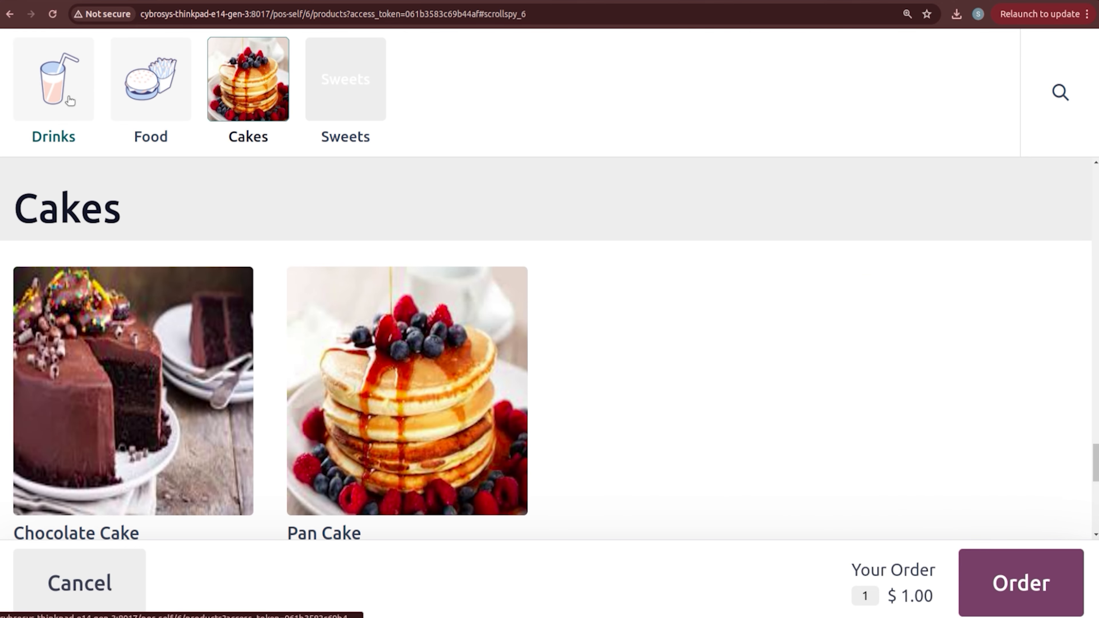
click(140, 96)
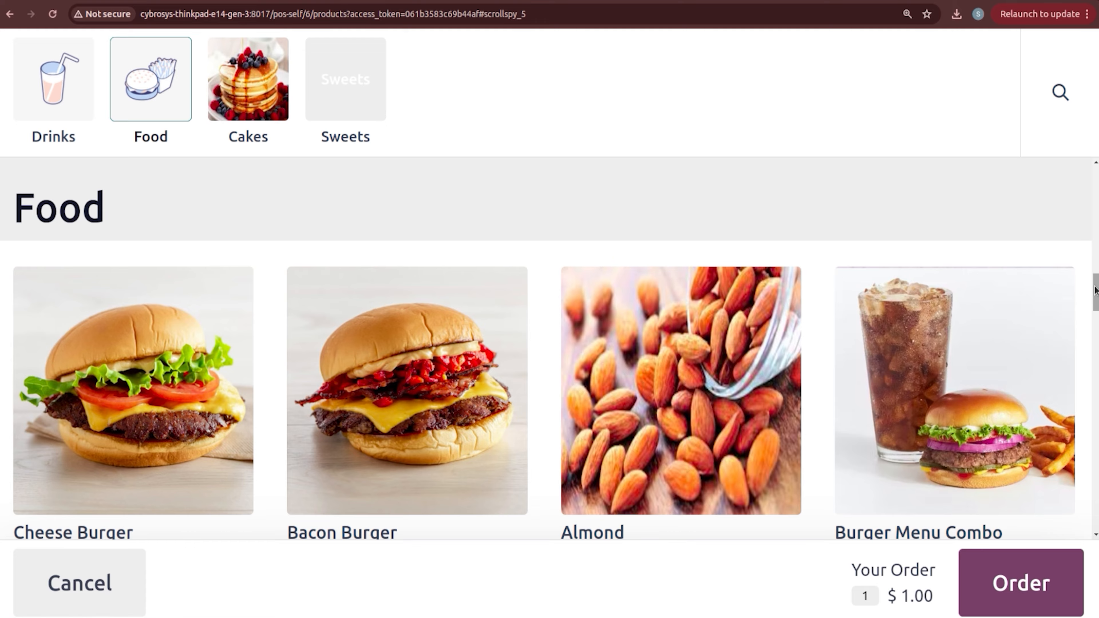
scroll(1096, 290, up, 1)
drag(1096, 290, 1095, 331)
click(626, 369)
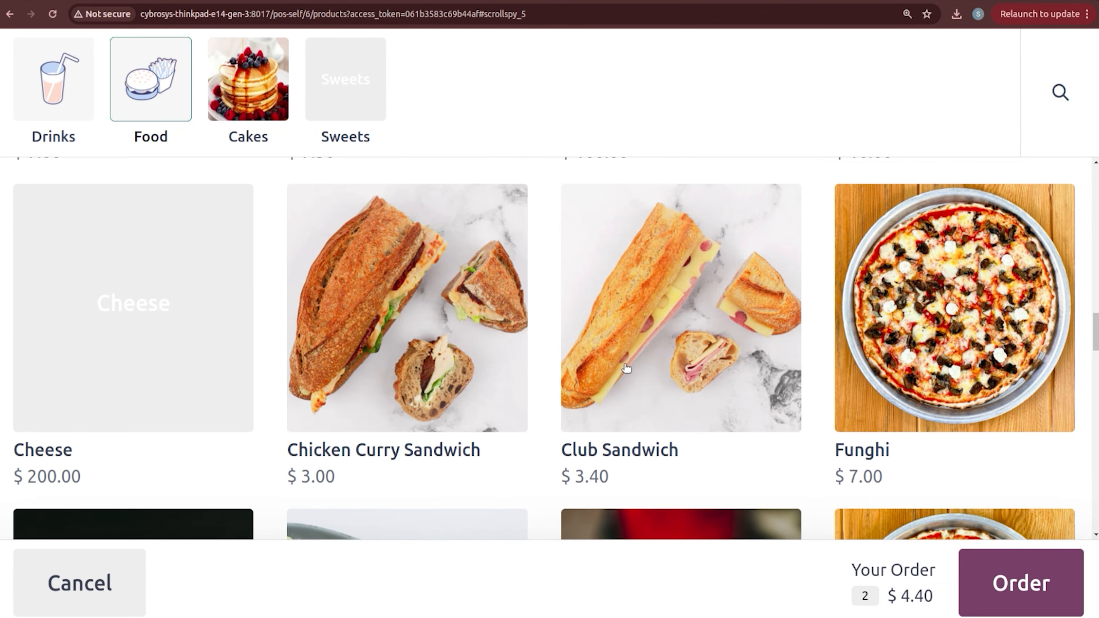
Step: Review and pay for the $5.06 order, then dismiss the confirmation
click(1008, 590)
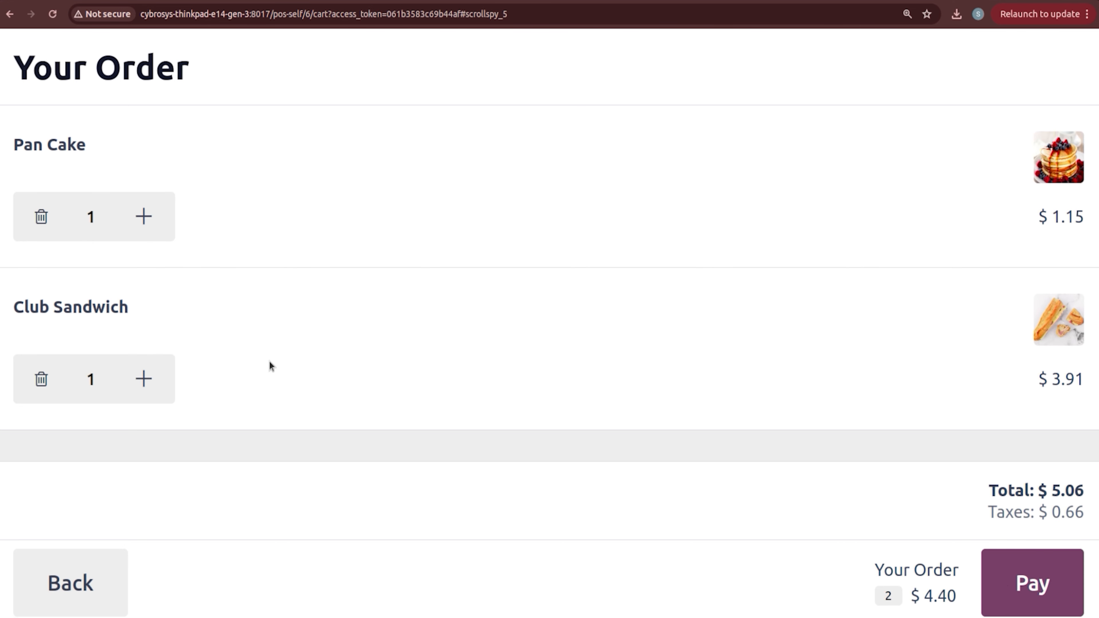
click(1031, 591)
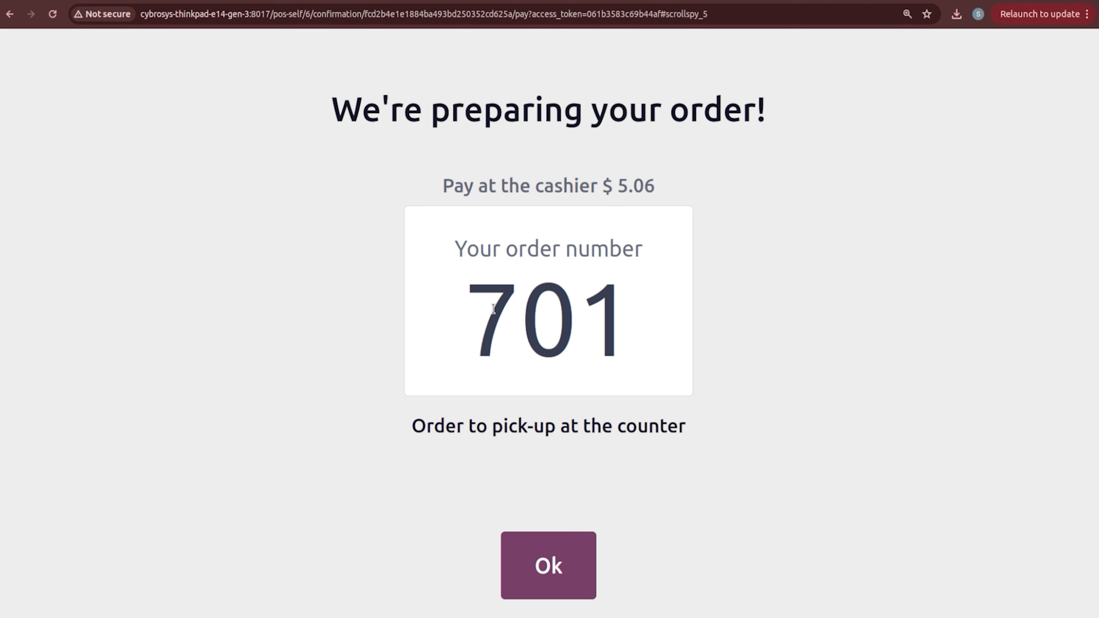
click(570, 569)
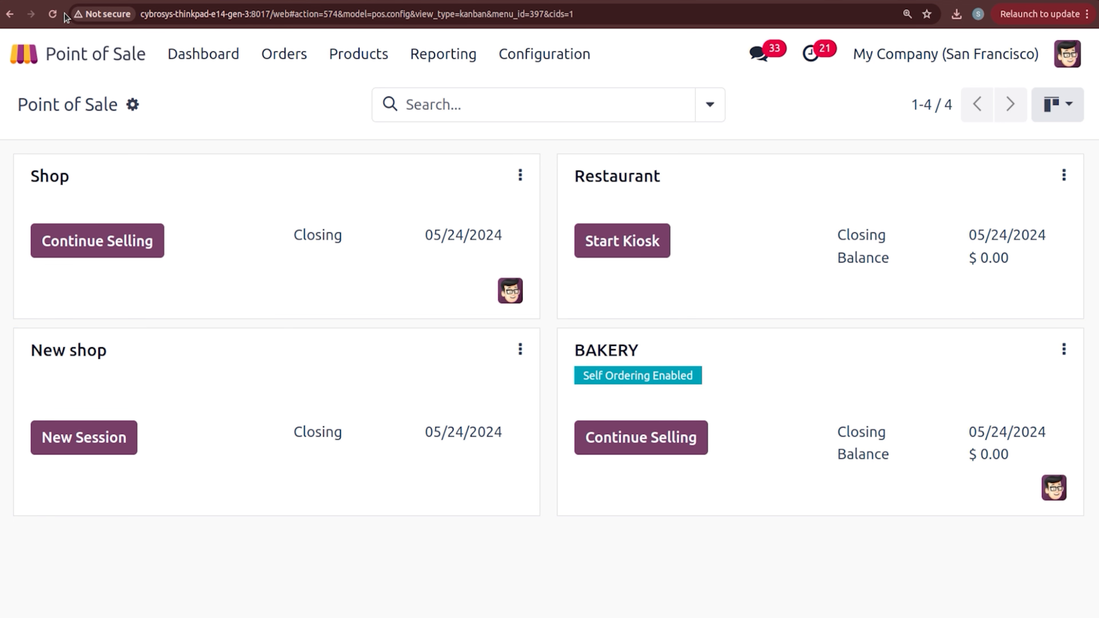
Step: Launch the Kitchen Display from Orders > Preparation Display
click(51, 14)
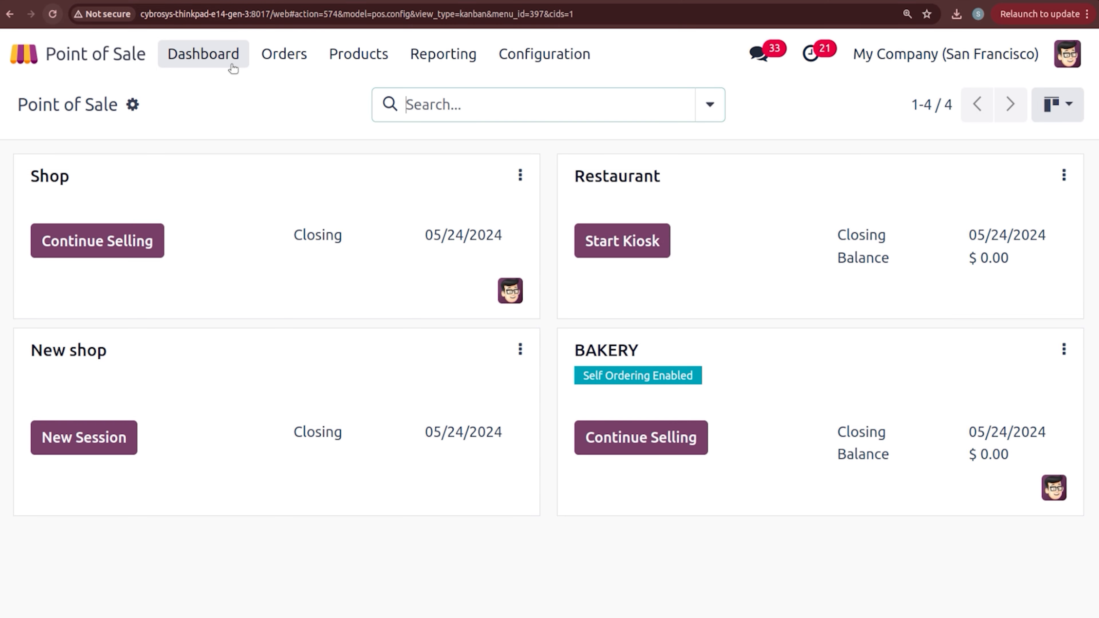
click(289, 68)
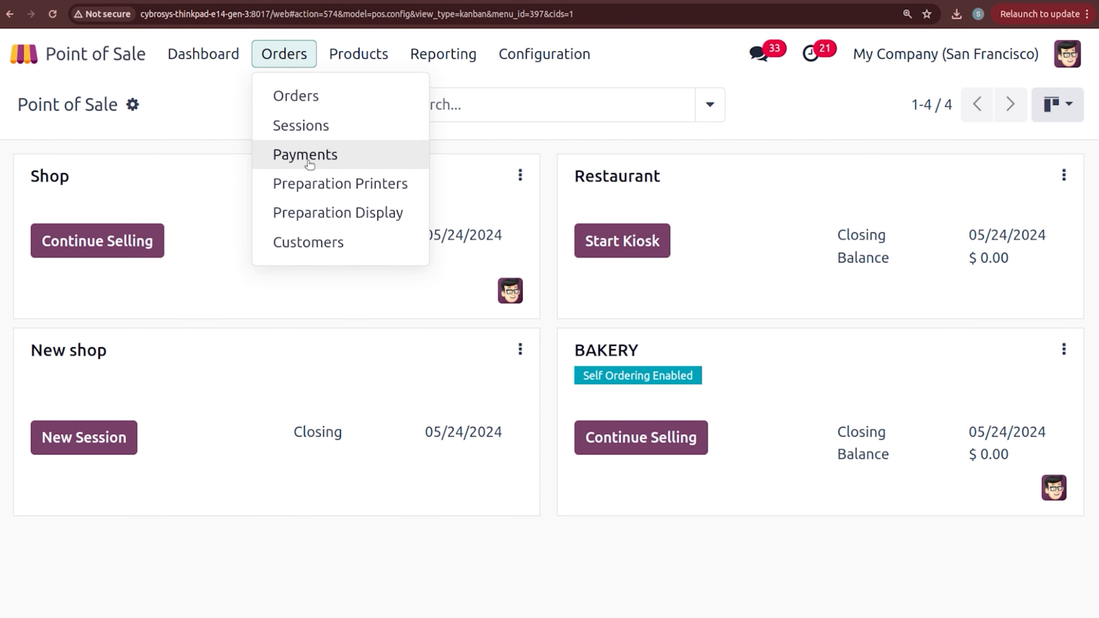
click(319, 211)
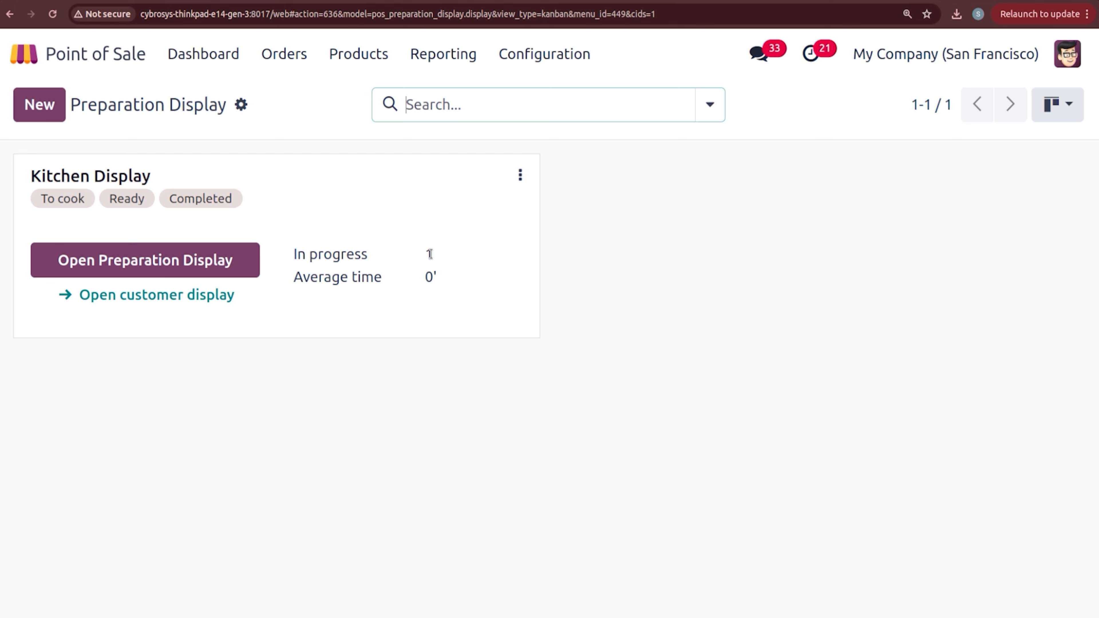
click(233, 262)
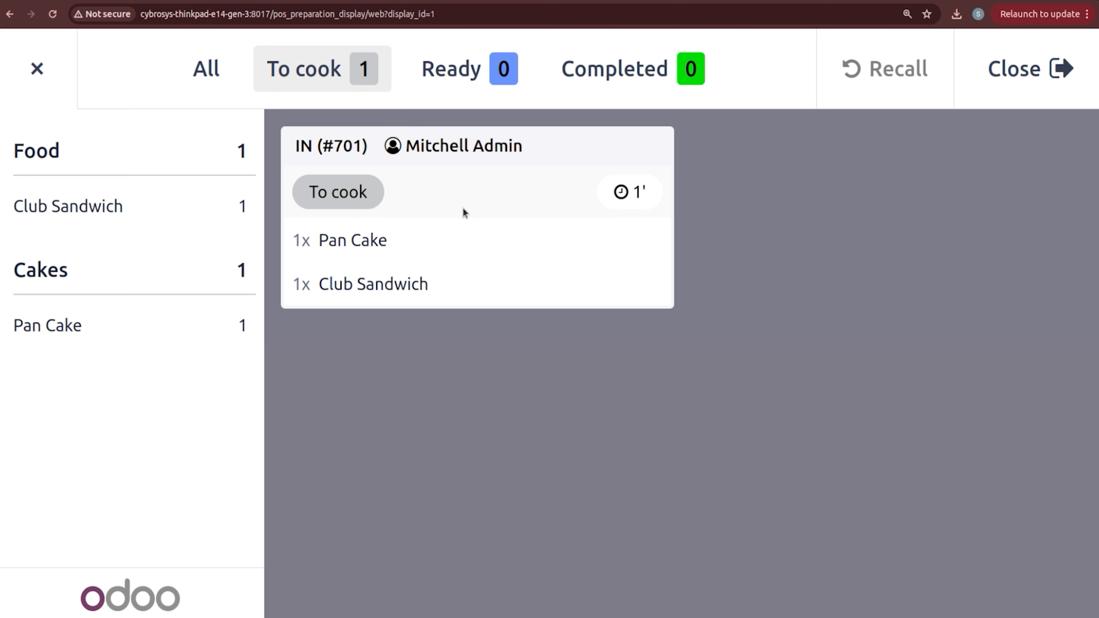
Step: Move order 701 through Ready to Completed on the Kitchen Display
click(522, 232)
click(512, 279)
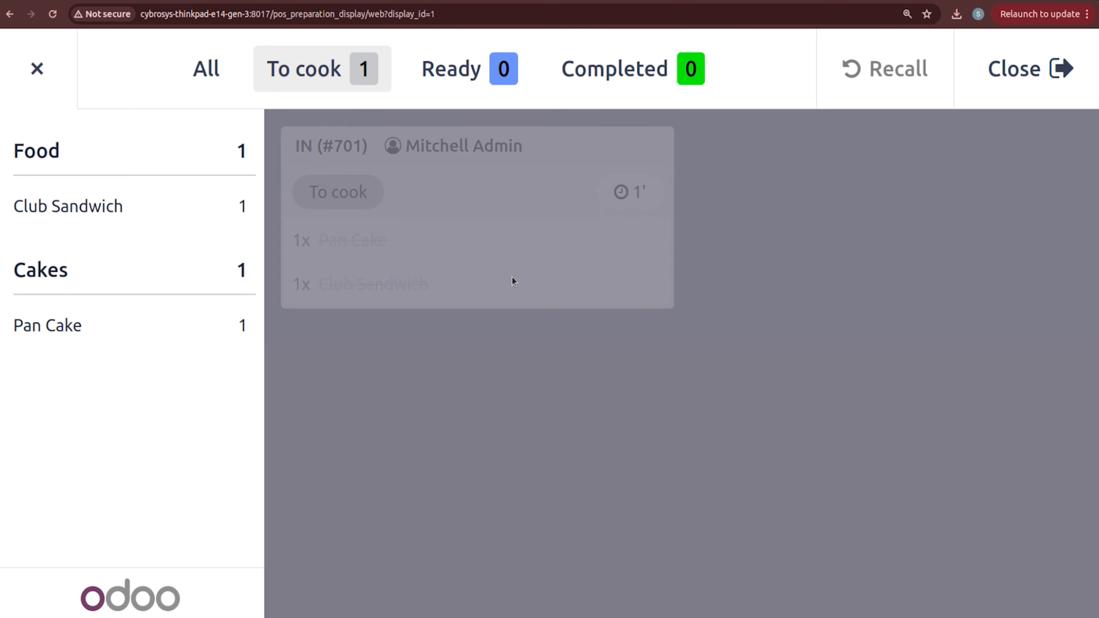
click(486, 71)
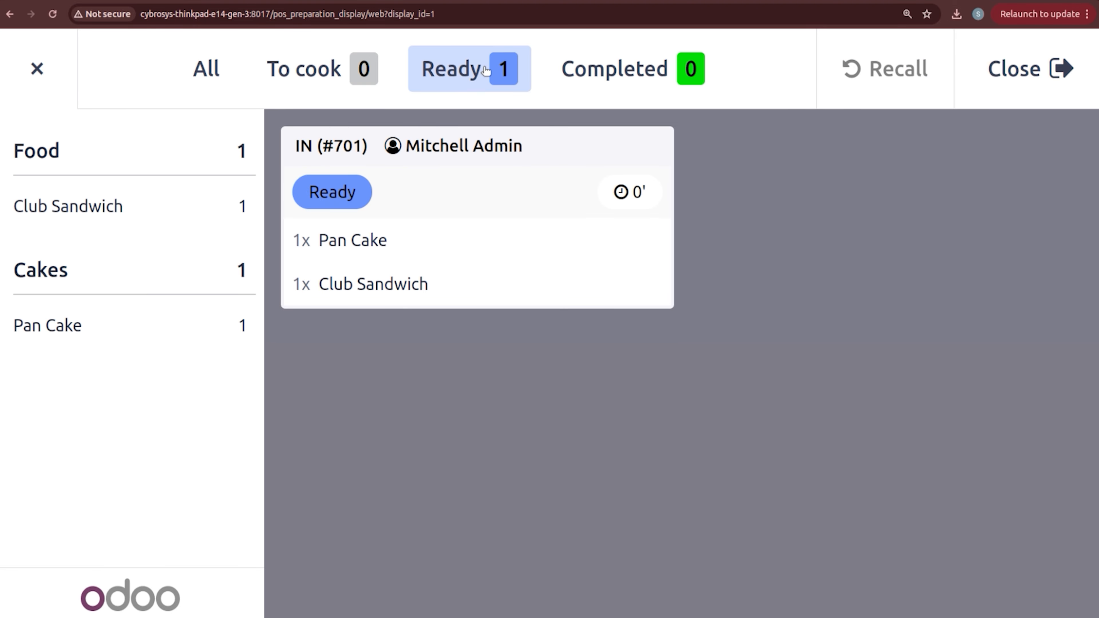
click(509, 258)
click(515, 296)
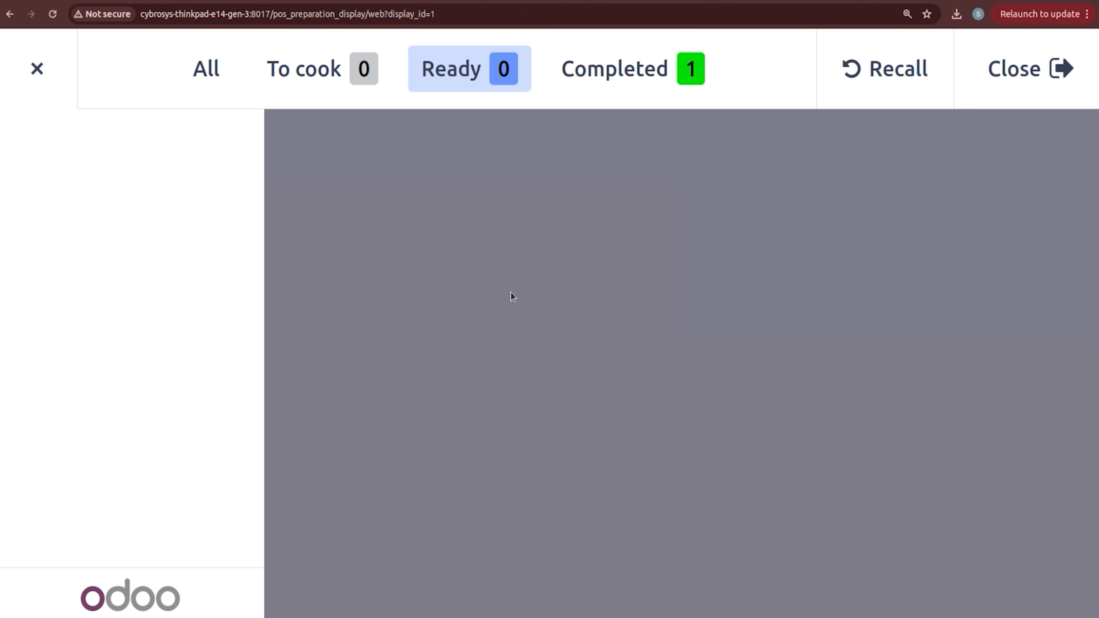
click(603, 74)
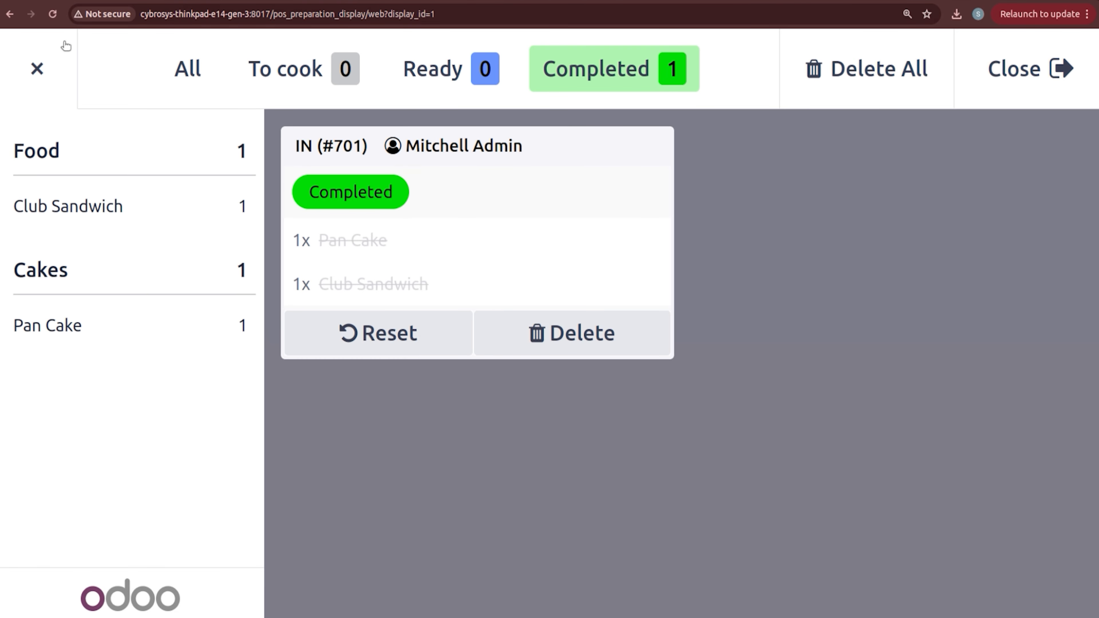
Step: Check the customer display showing 701 as Ready, then return to the Dashboard
click(38, 70)
click(38, 69)
click(38, 69)
click(11, 16)
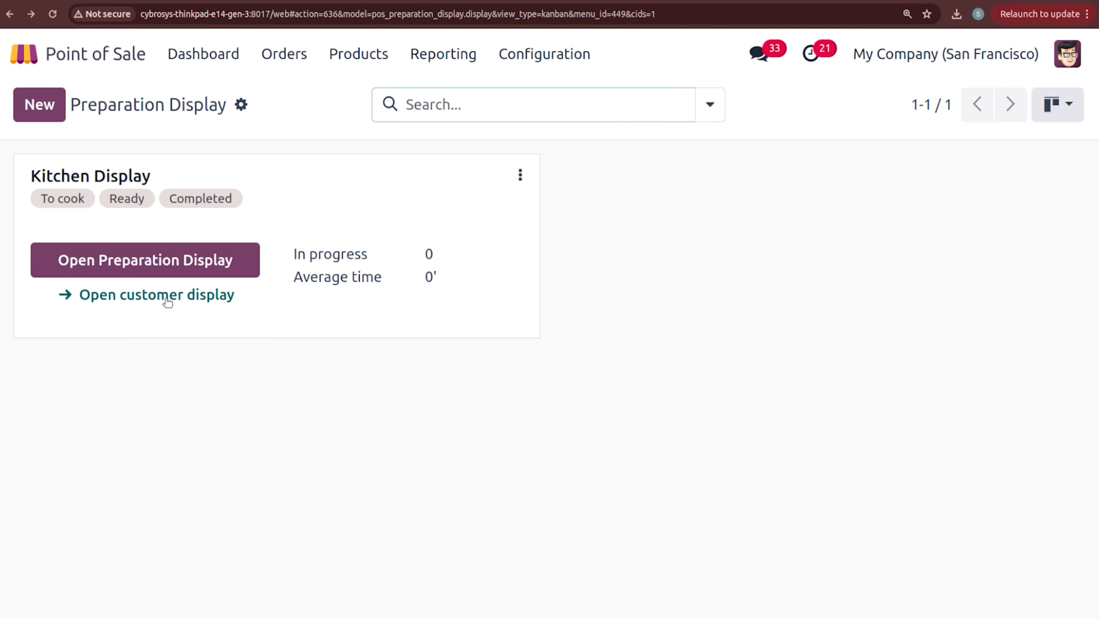
click(166, 300)
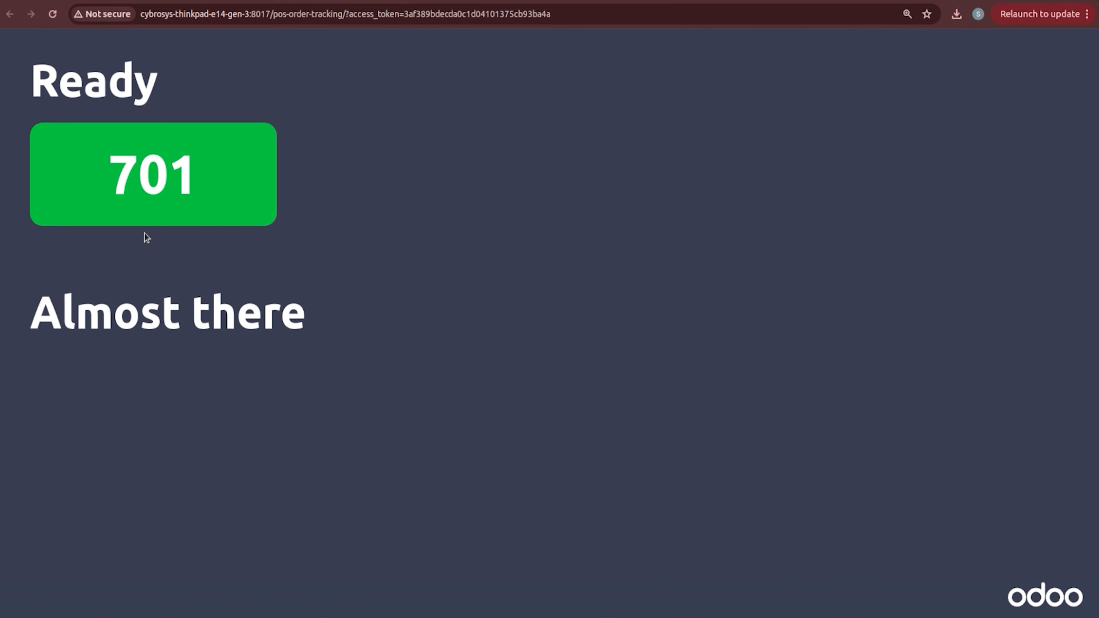
click(100, 1)
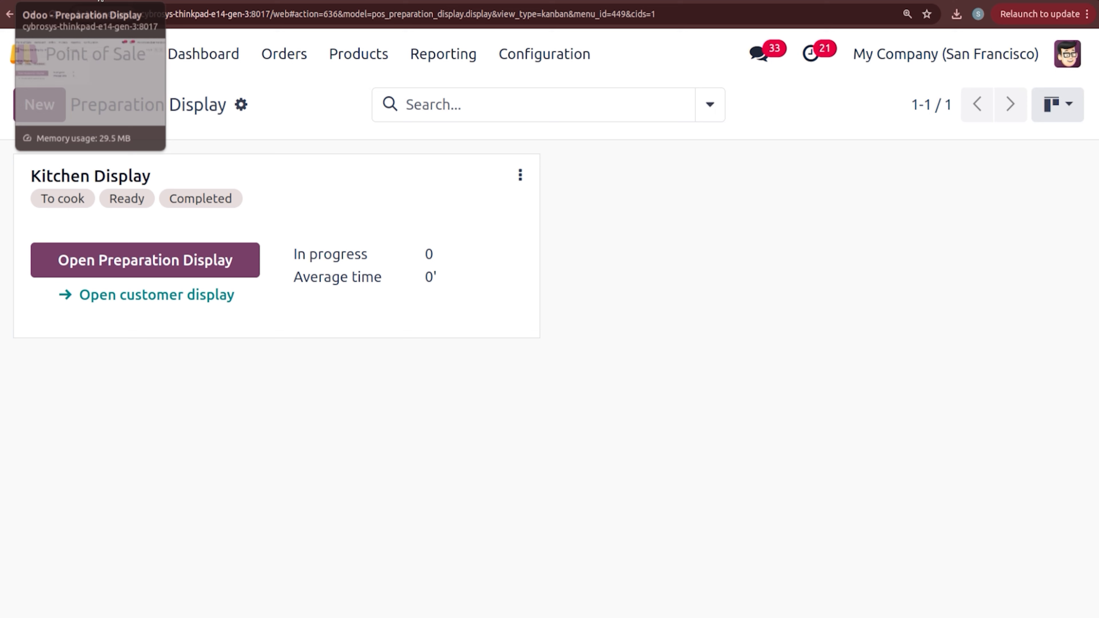
click(204, 54)
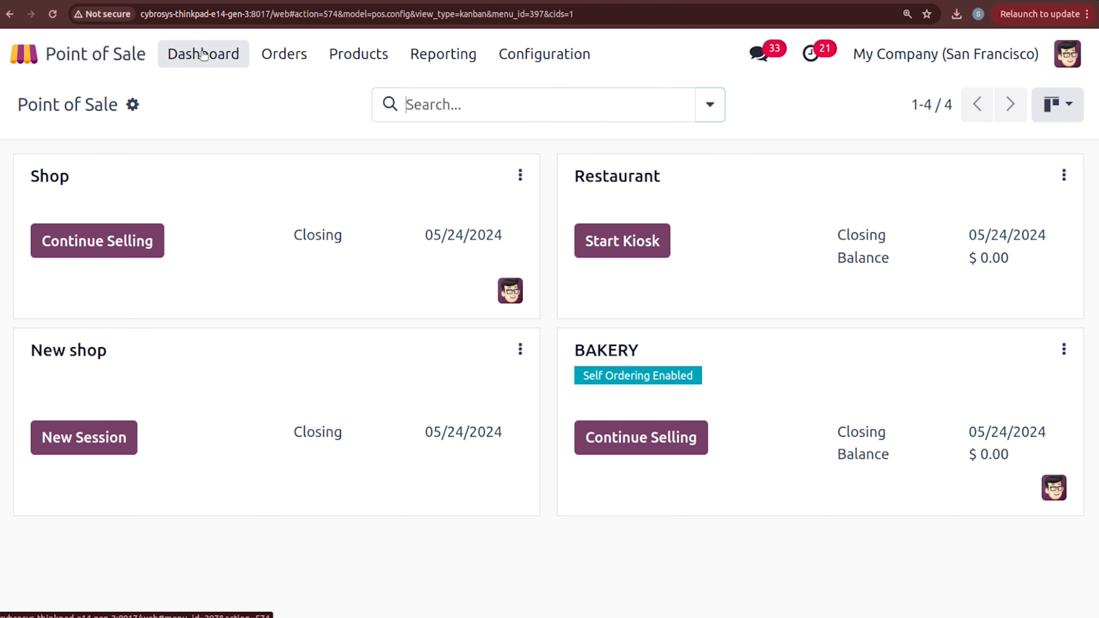
Step: Load order 701 in the BAKERY register and pay its $5.06 by Bank
click(637, 438)
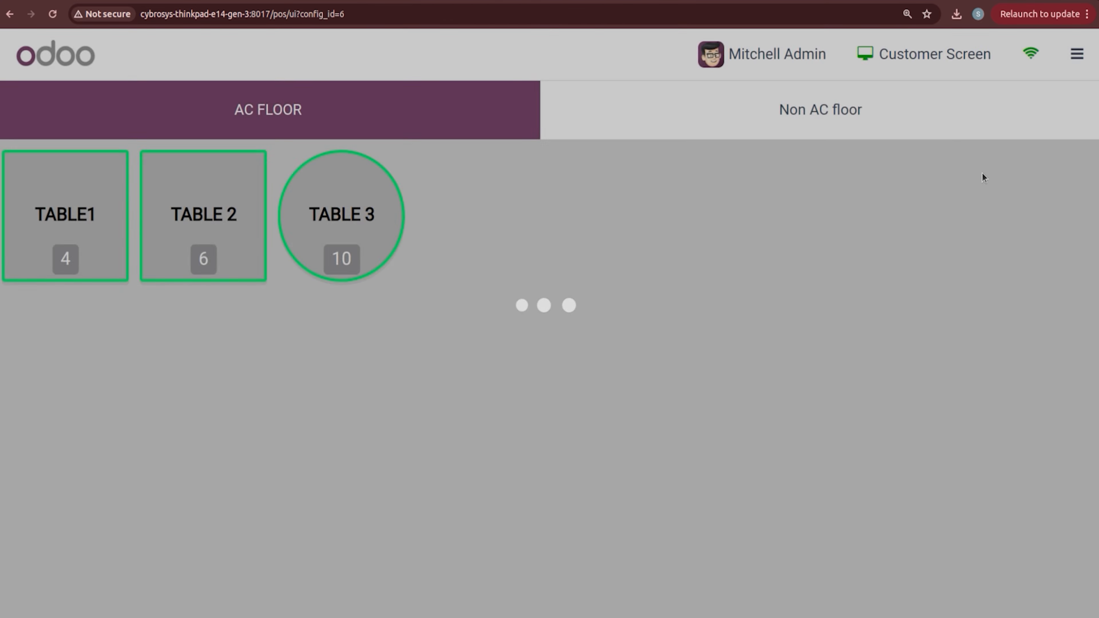
click(1077, 54)
click(1014, 114)
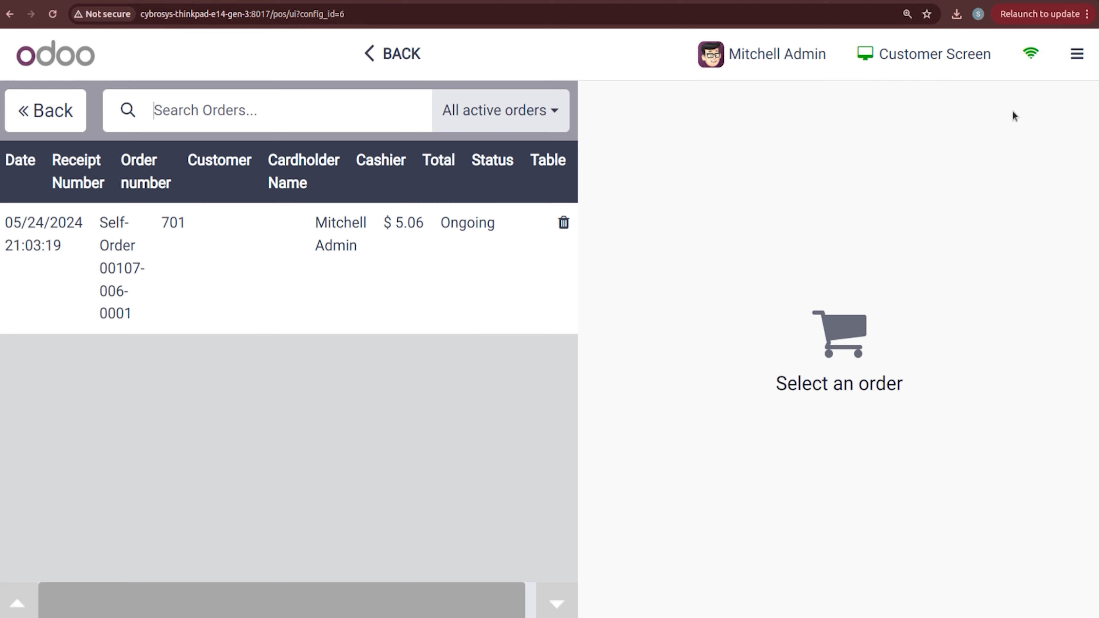
click(494, 239)
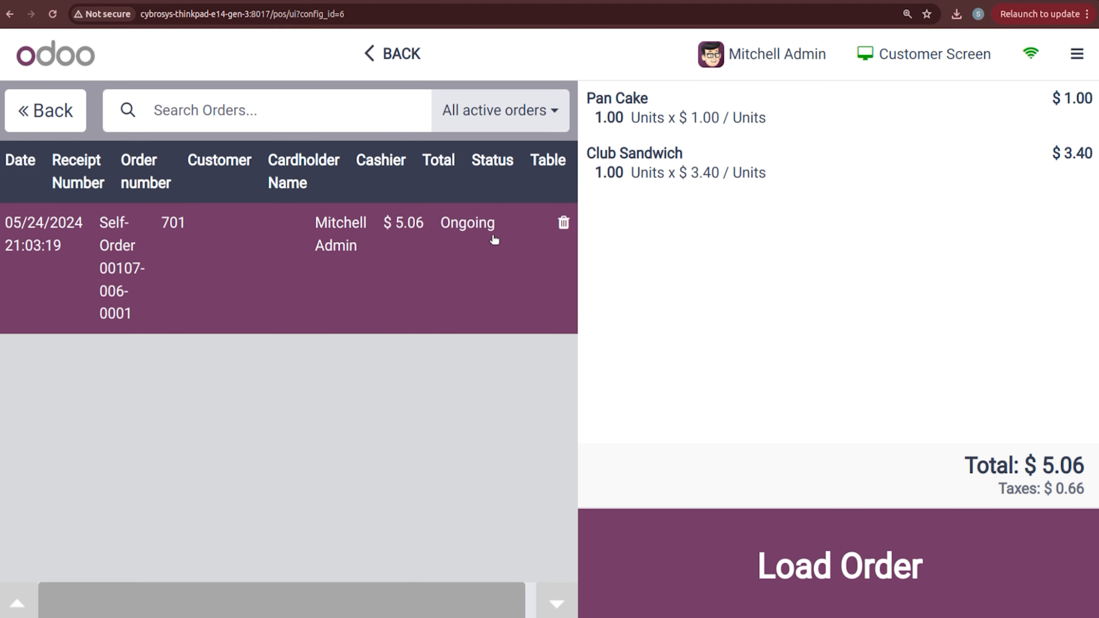
click(794, 558)
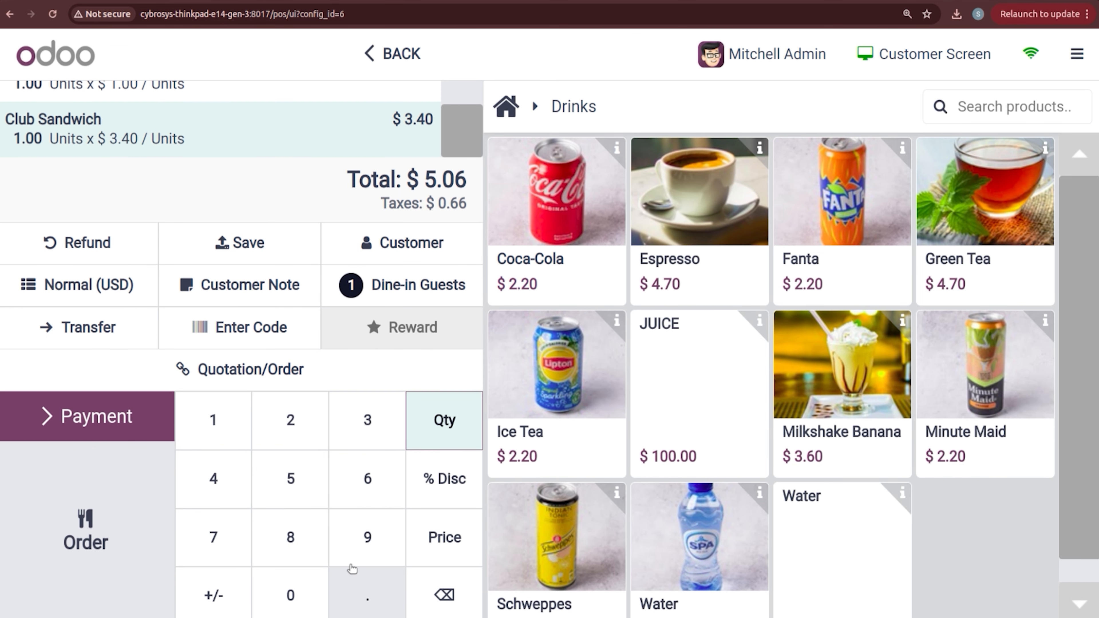
click(124, 422)
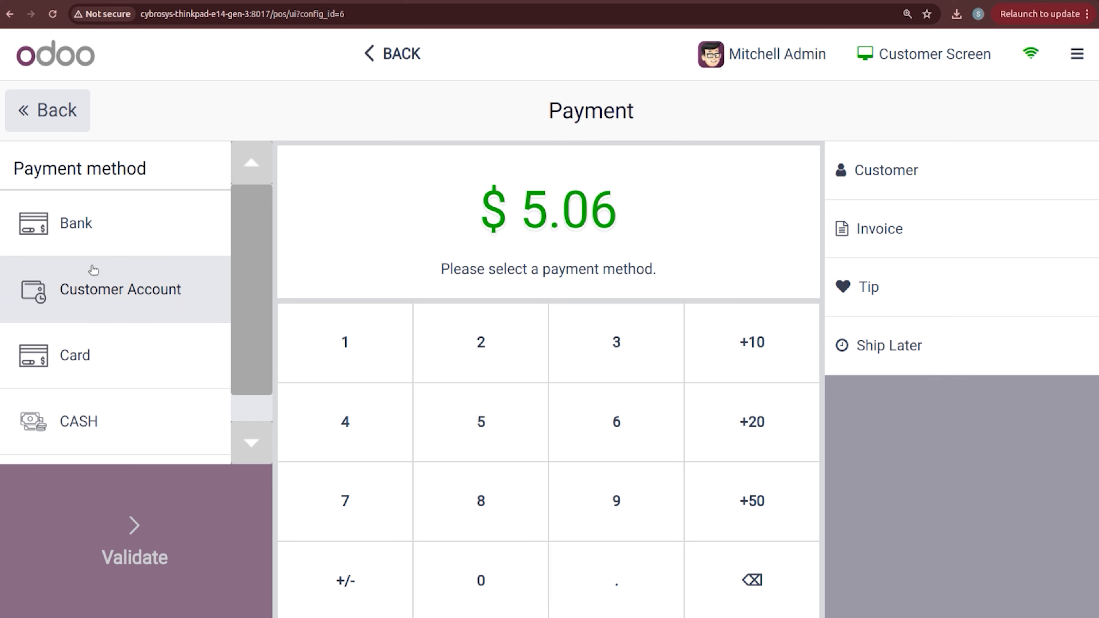
click(90, 245)
click(153, 603)
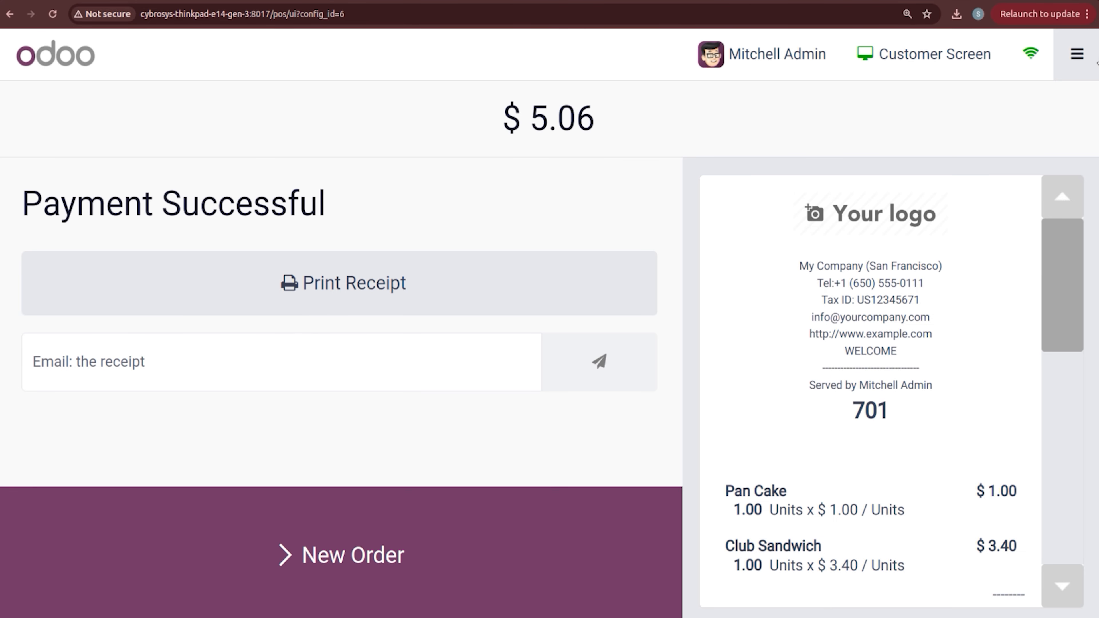
Step: Close the BAKERY session
click(1097, 63)
click(963, 220)
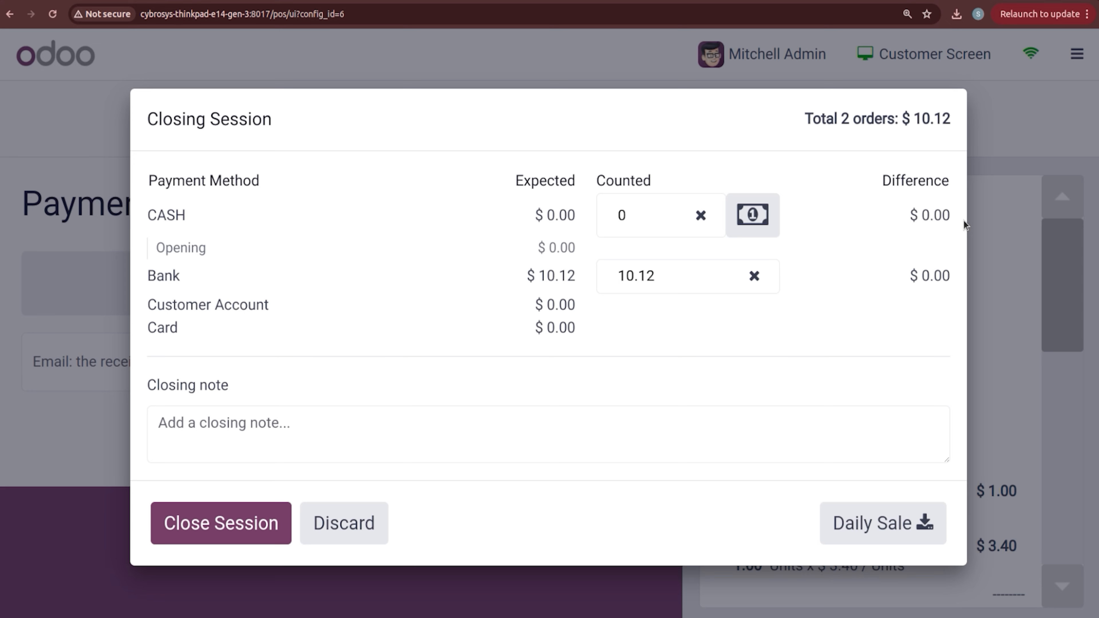
click(197, 524)
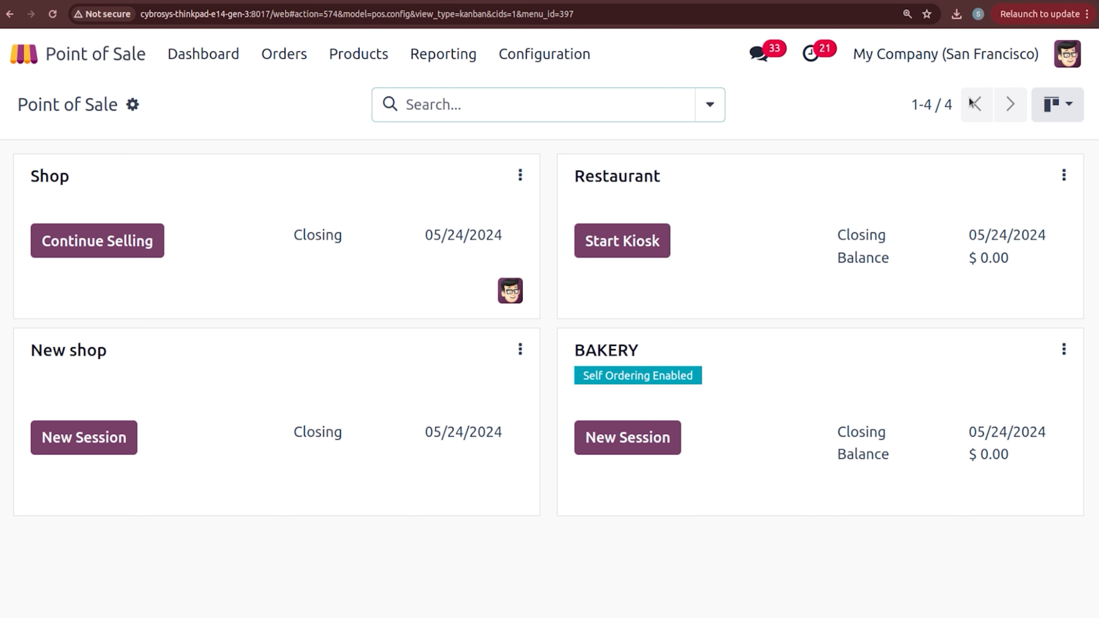
Step: Enable Internal Notes, Allow Bill Splitting and Early Receipt Printing in Point of Sale settings
click(528, 65)
click(540, 97)
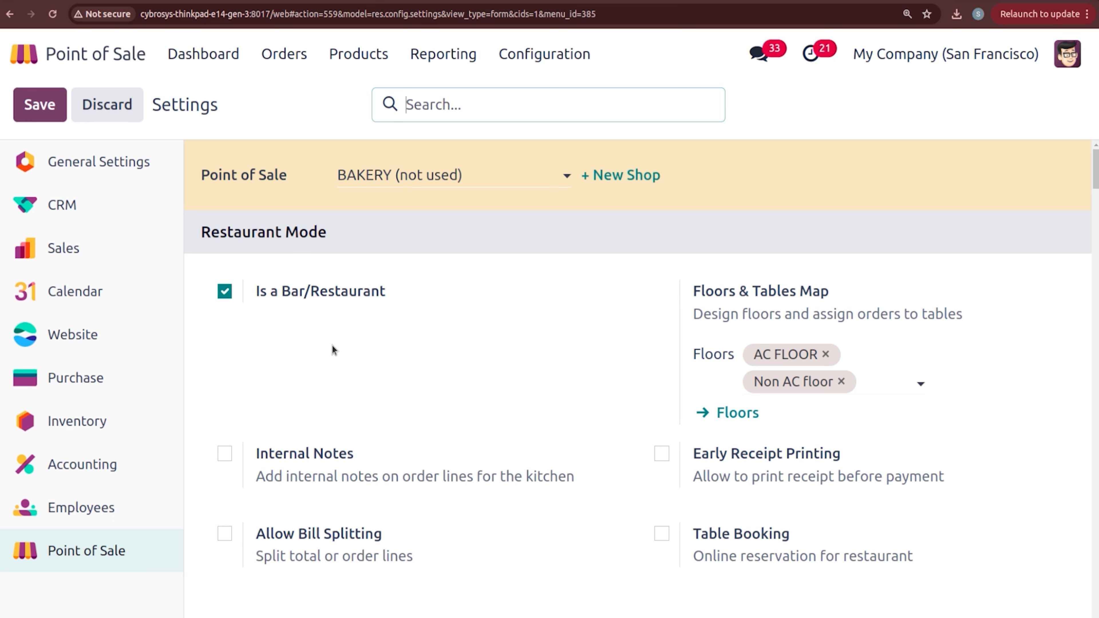
click(223, 455)
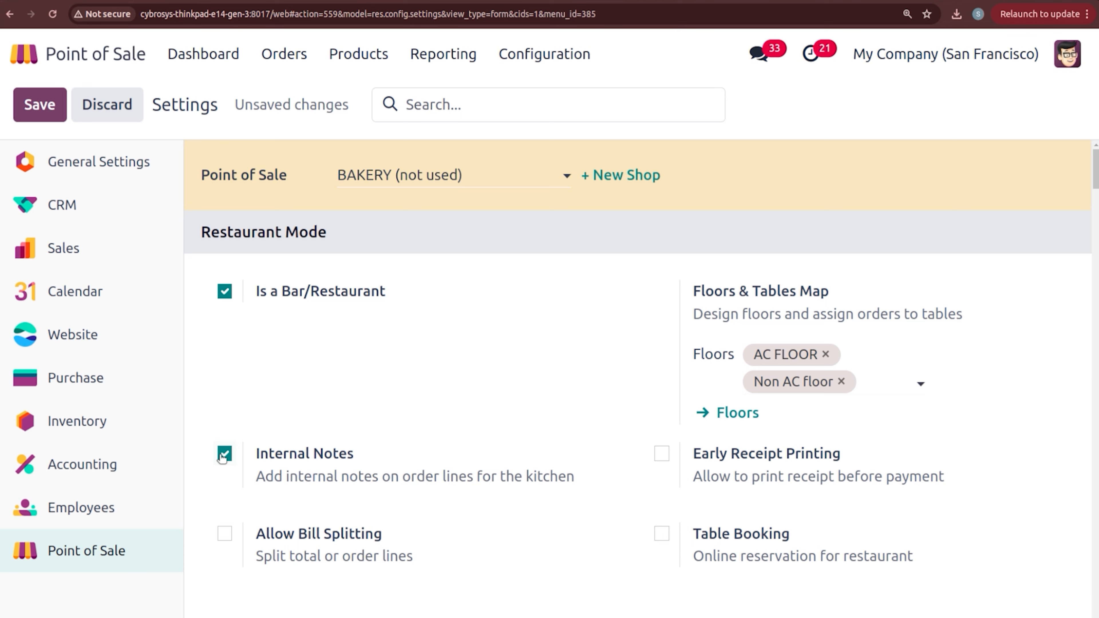
click(225, 533)
click(662, 455)
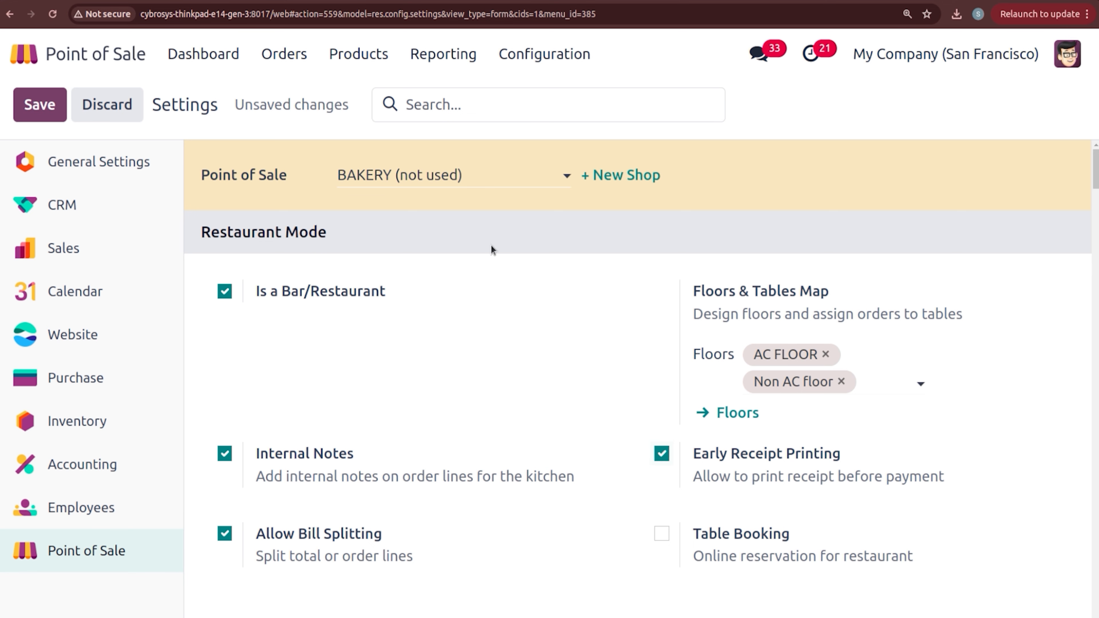
Step: Save the settings and start a new BAKERY session
click(26, 108)
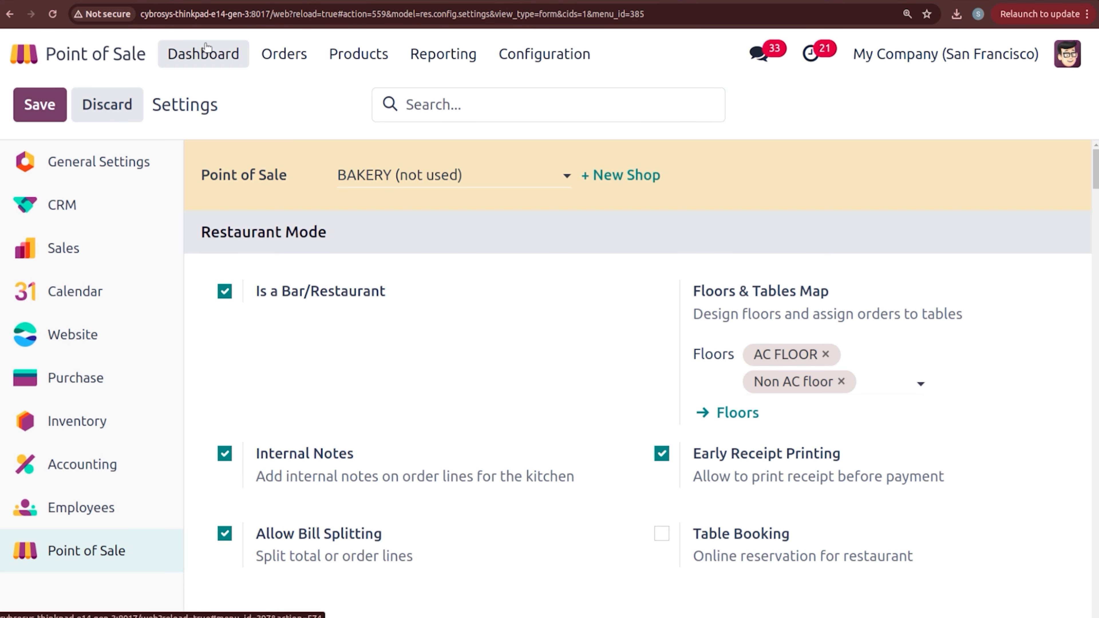
click(204, 53)
click(627, 449)
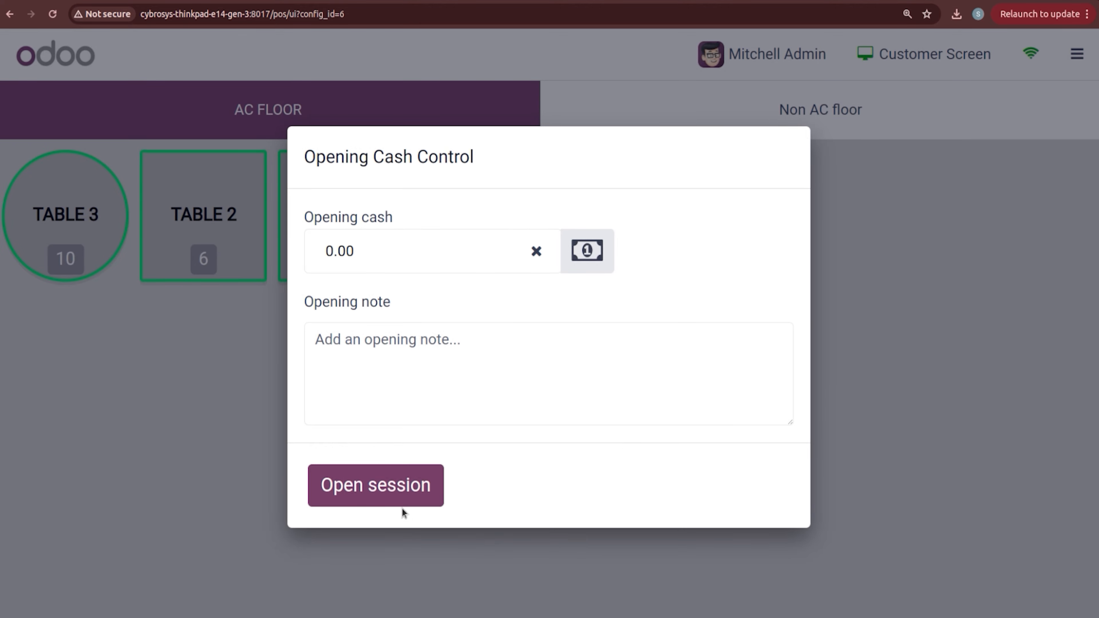
Step: Open the session with zero cash and add JUICE with quantity -2 to TABLE1
click(402, 504)
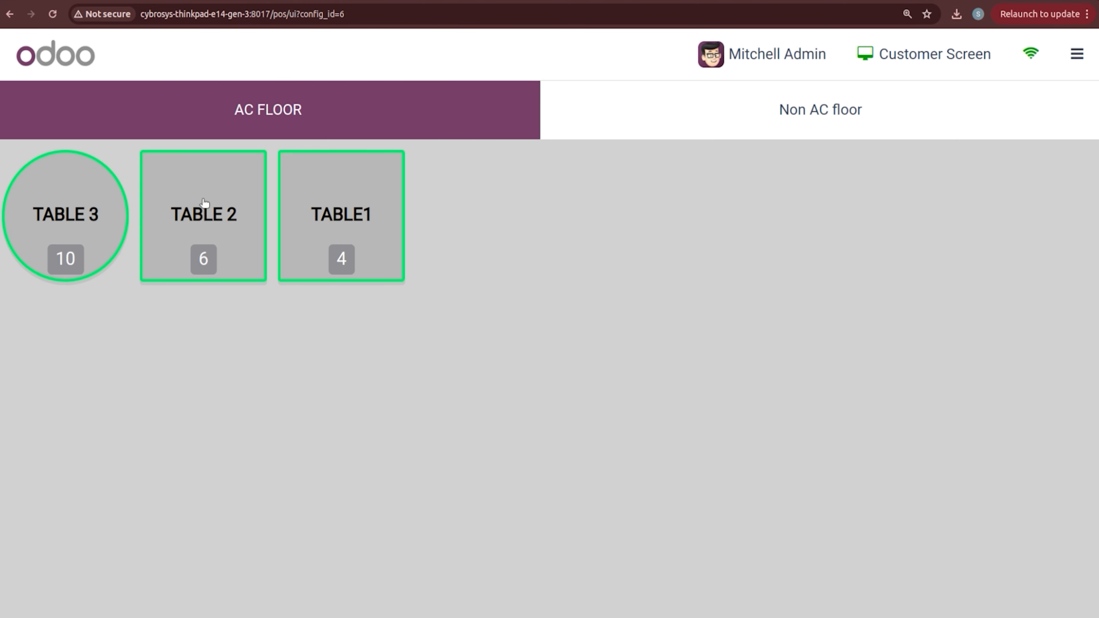
click(312, 205)
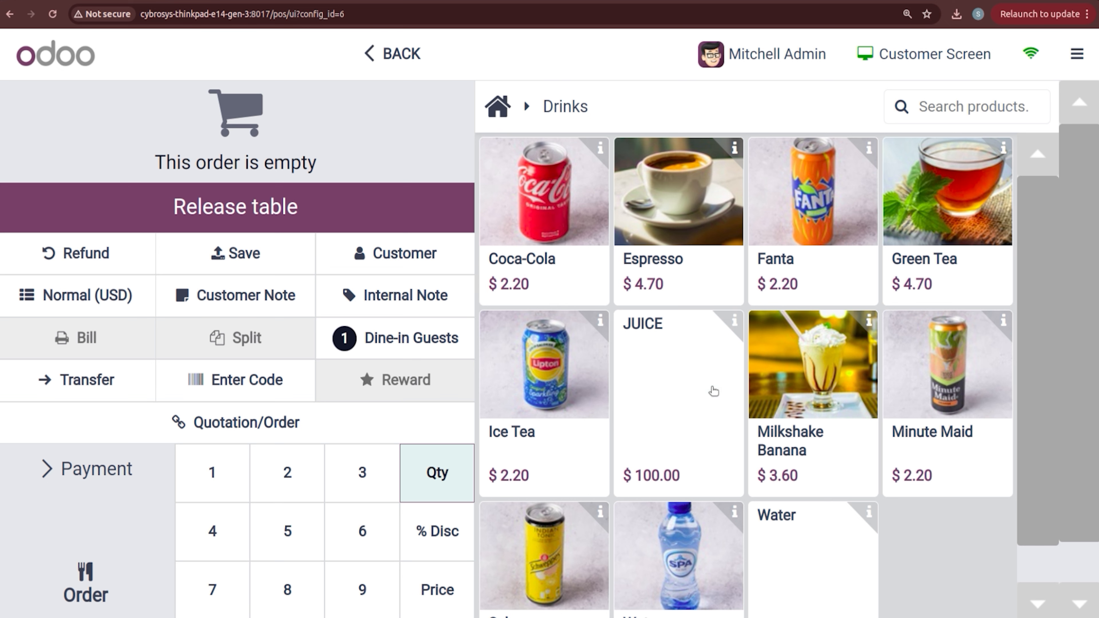
click(686, 415)
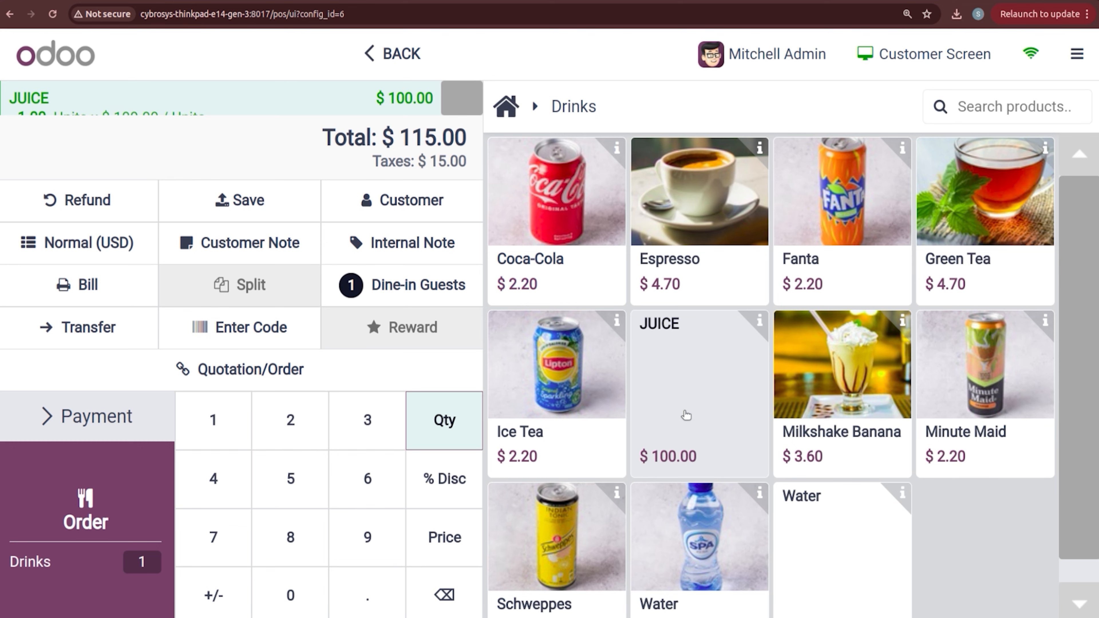
key(ctrl+minus)
key(BackSpace)
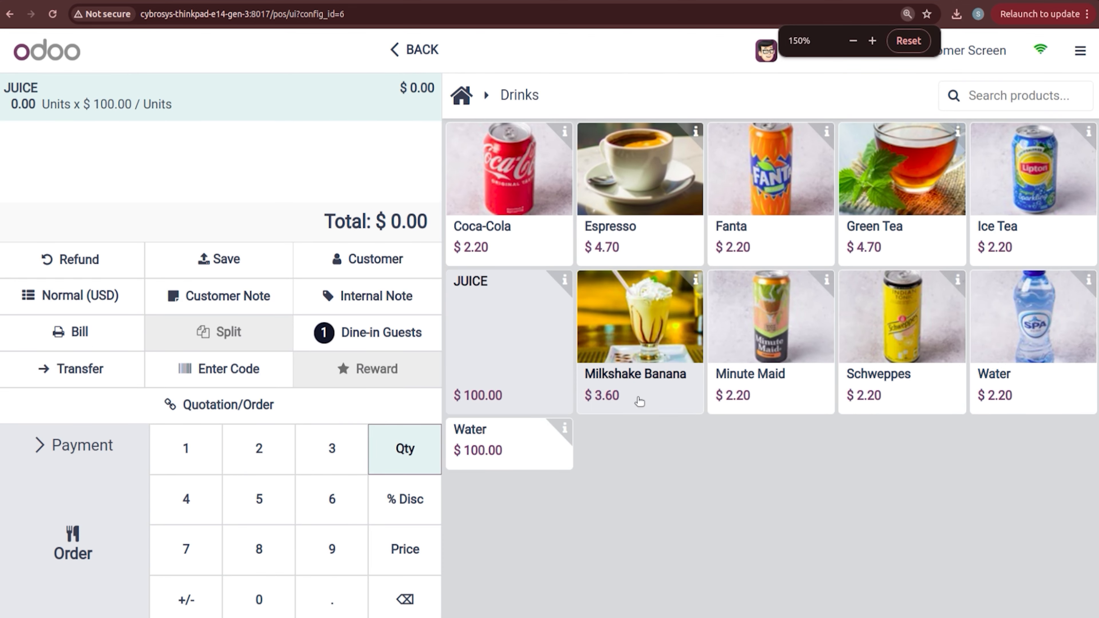
click(243, 471)
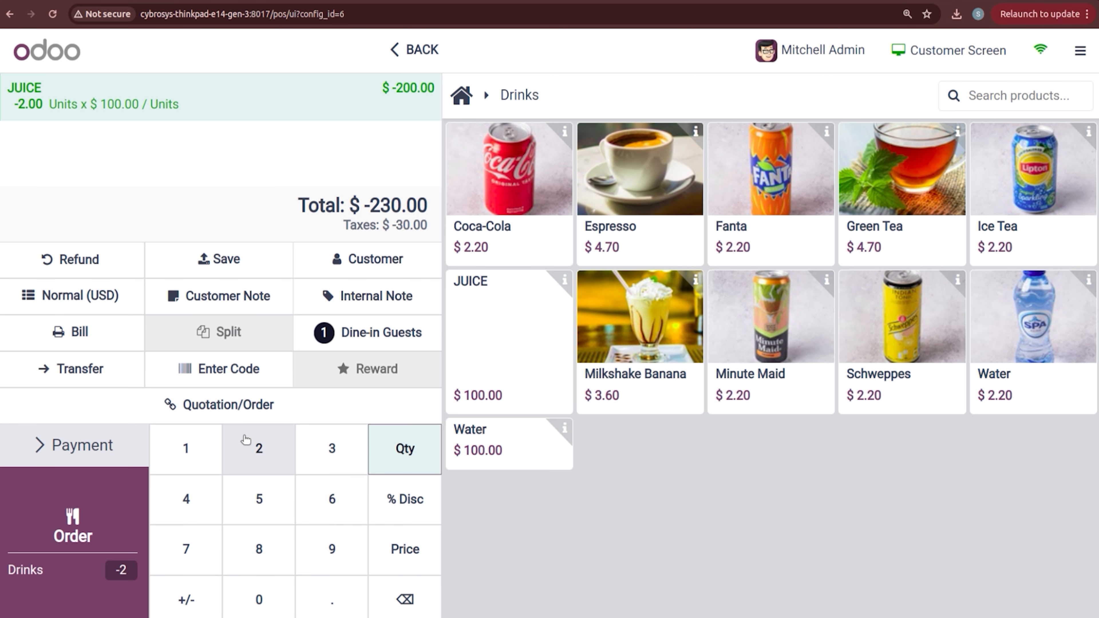
Step: Attach a NO ICE internal note to the JUICE line and send it to the kitchen
click(353, 315)
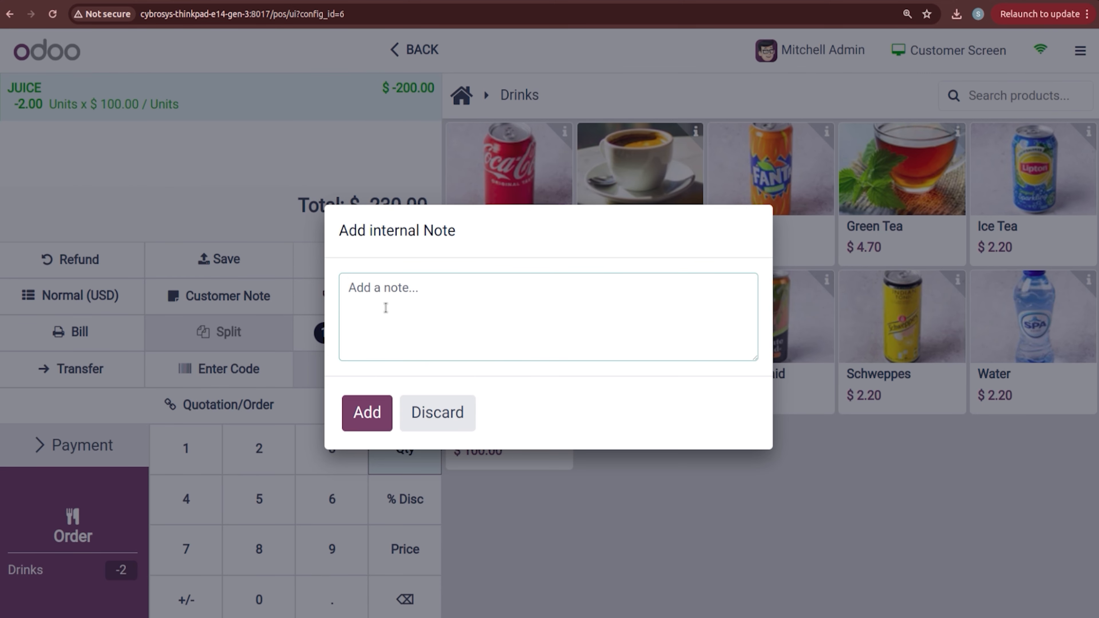
text(NO ICE)
click(368, 412)
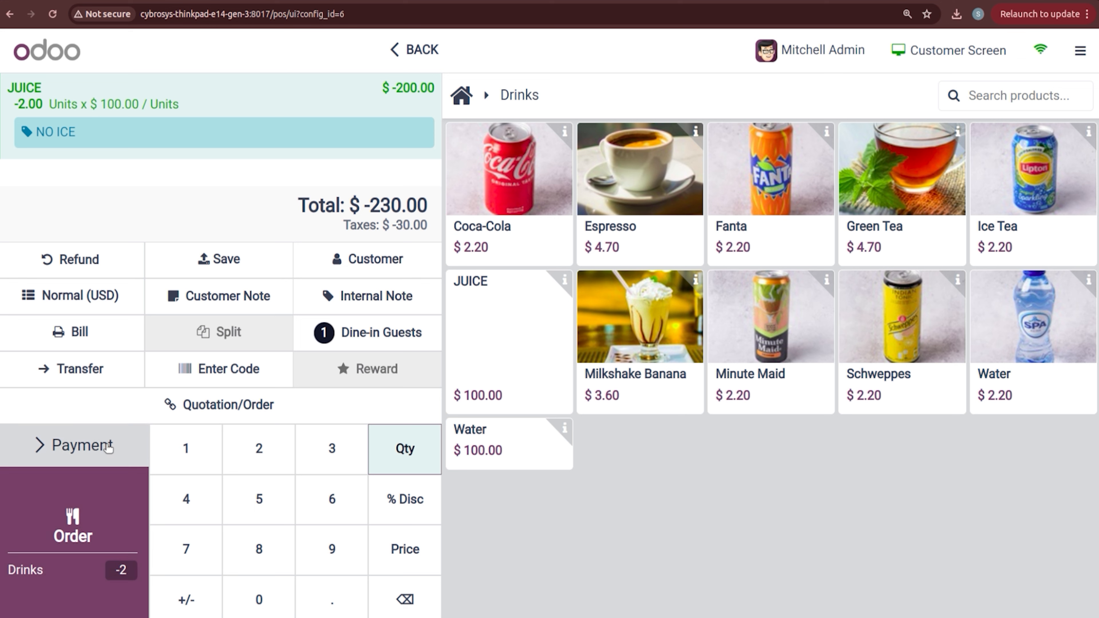
click(86, 526)
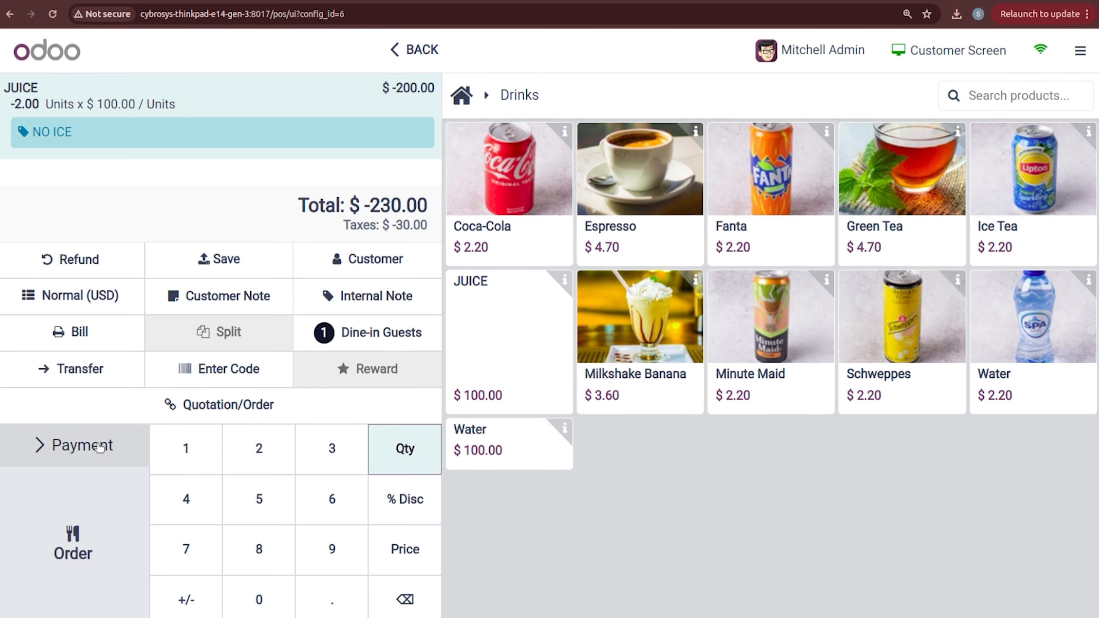
Step: Pay the $-230.00 order by Bank and start a new order
click(109, 450)
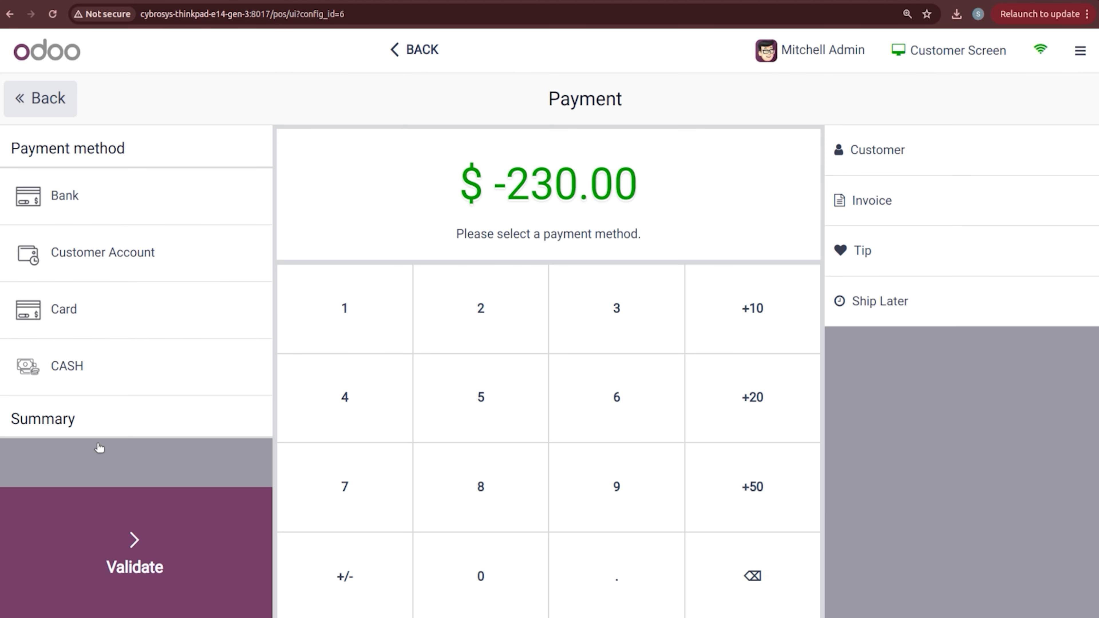
click(79, 203)
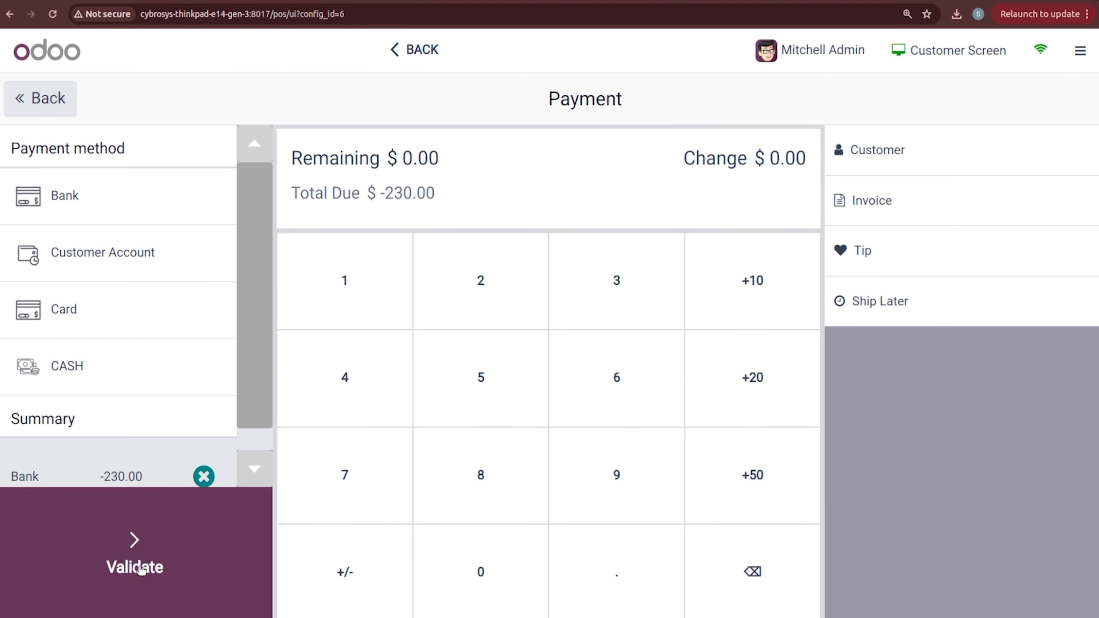
click(139, 551)
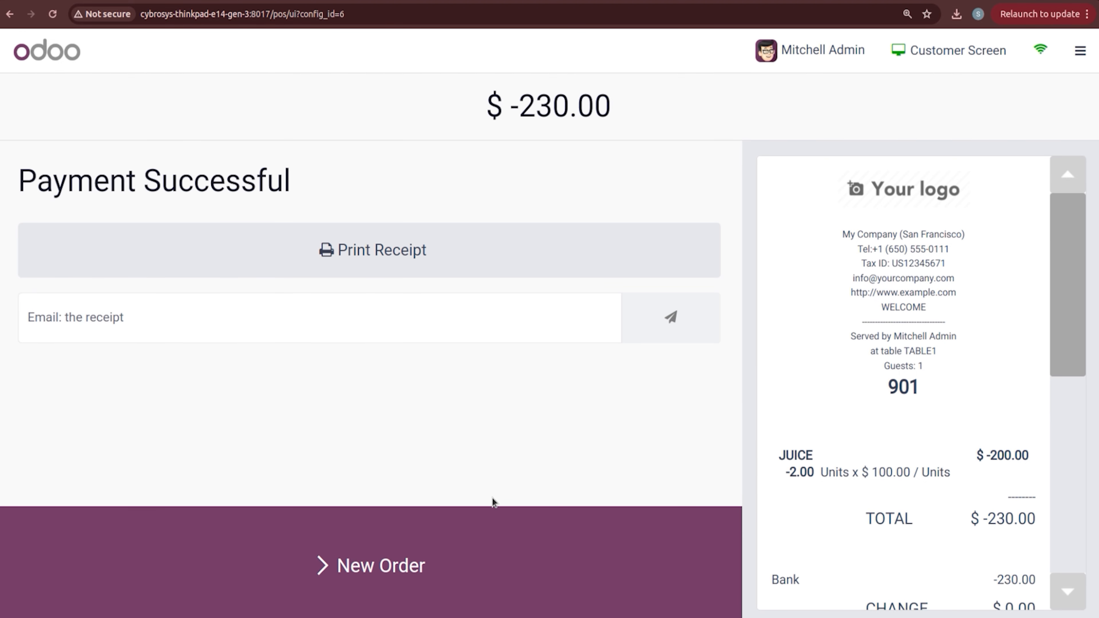
click(326, 580)
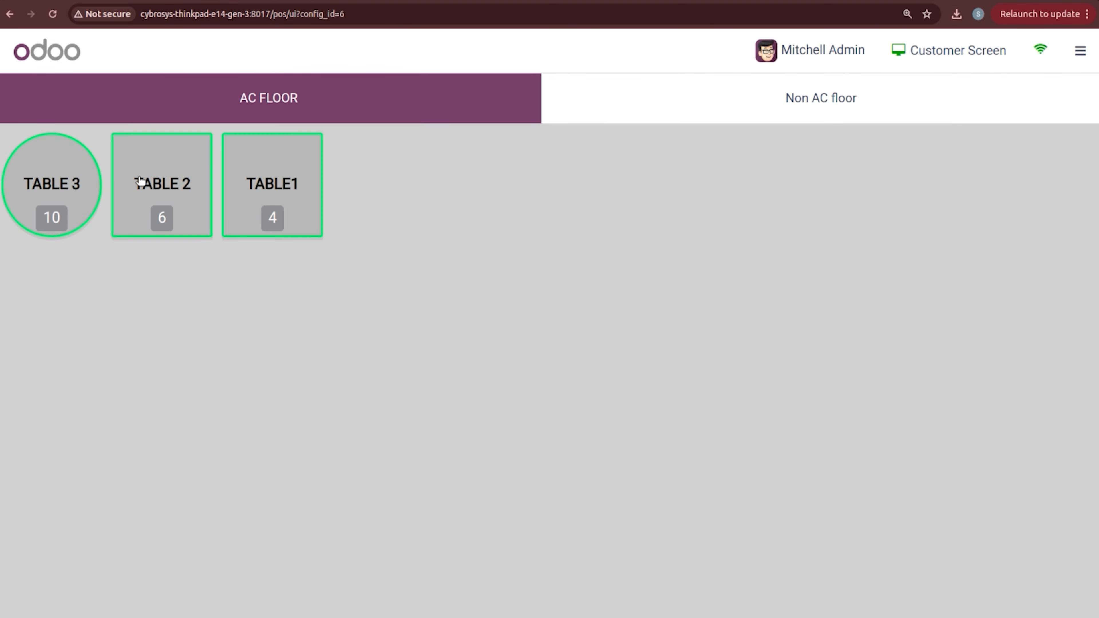
Step: Order Bacon Burger, Ice Tea, Pan Cake and Water on Table Non AC 01
click(785, 95)
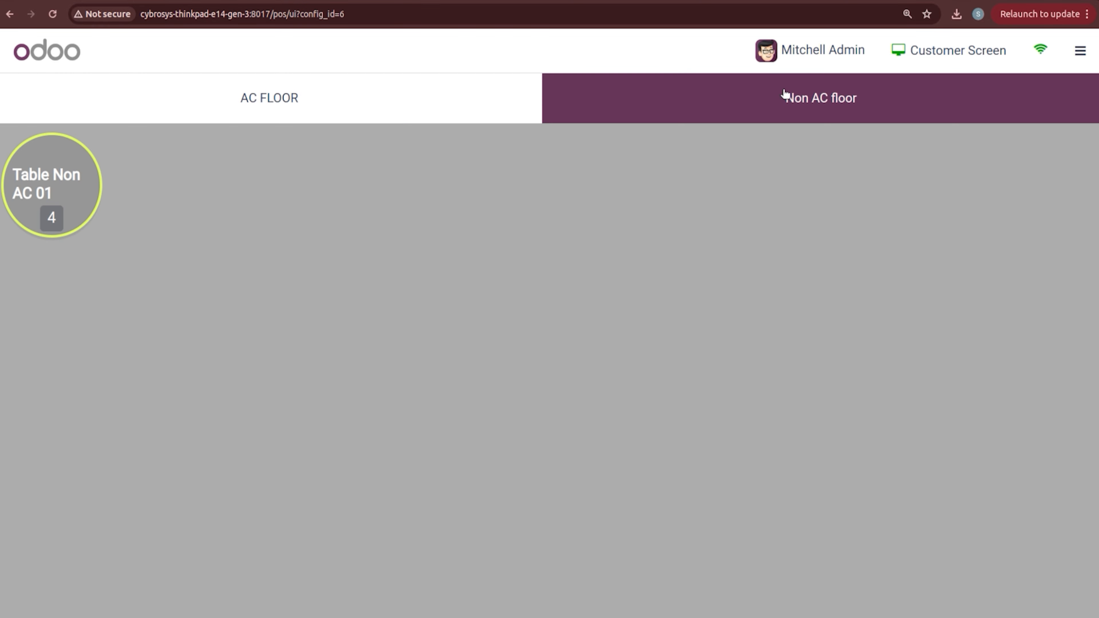
click(33, 193)
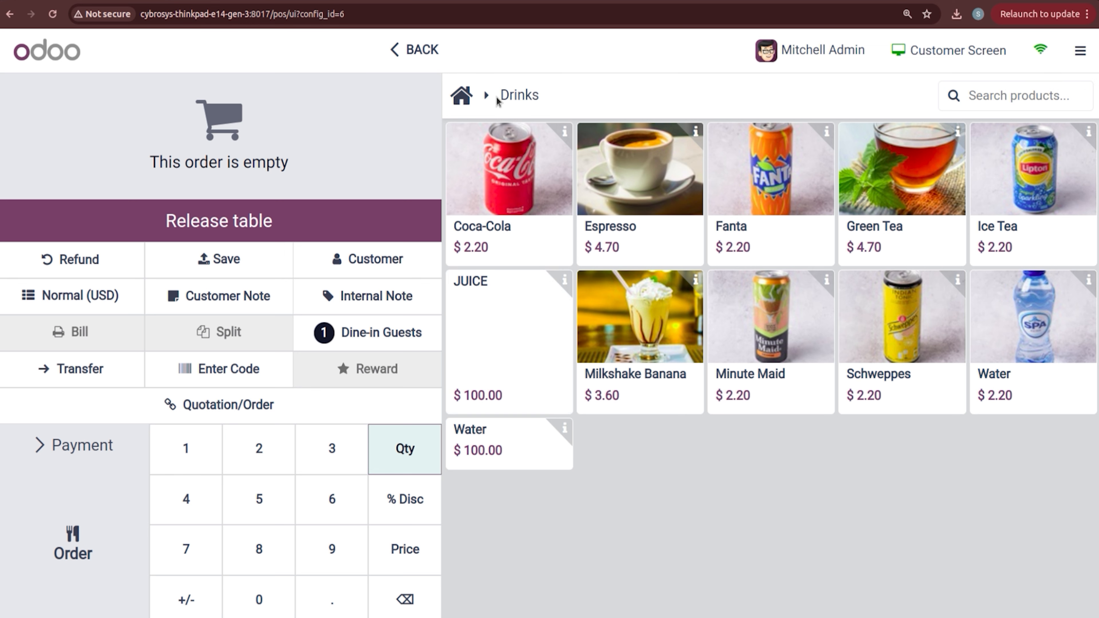
click(462, 95)
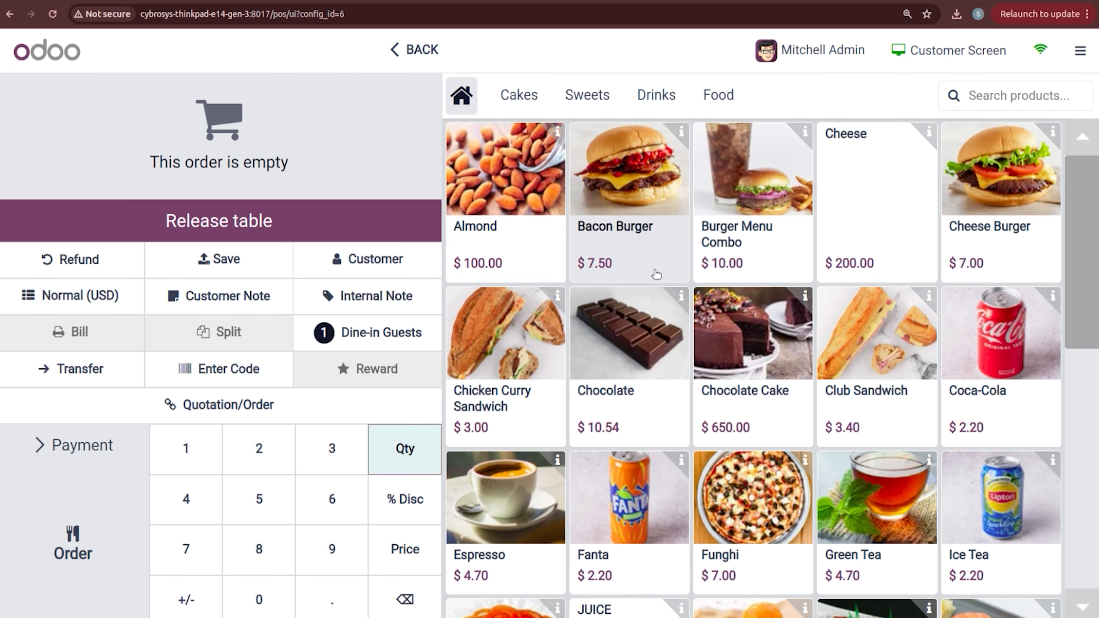
click(634, 185)
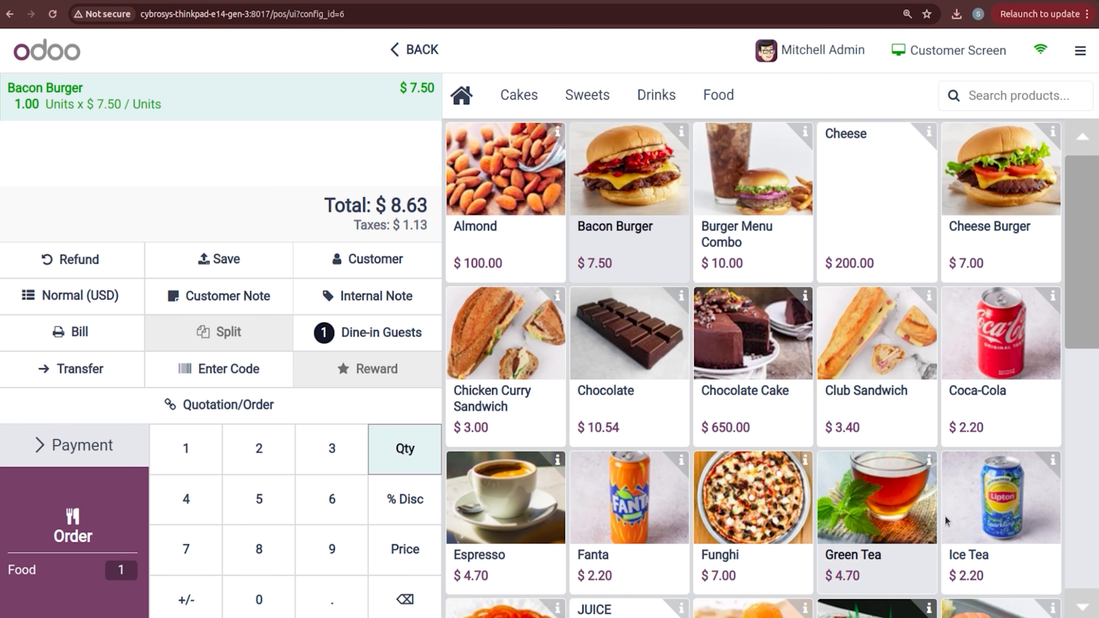
click(976, 526)
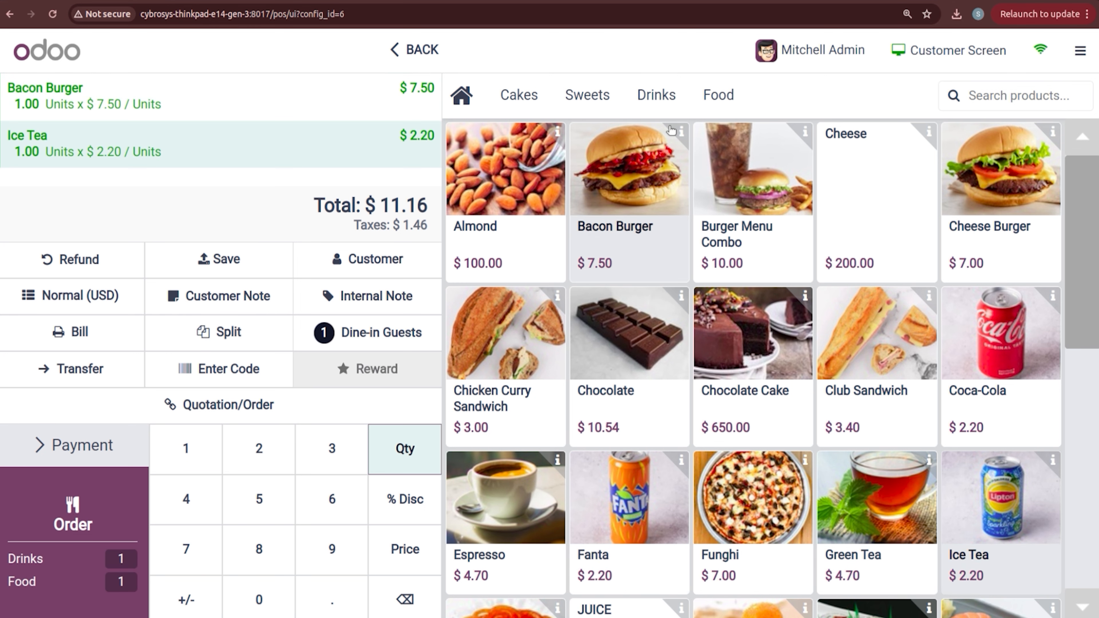
click(524, 89)
click(606, 176)
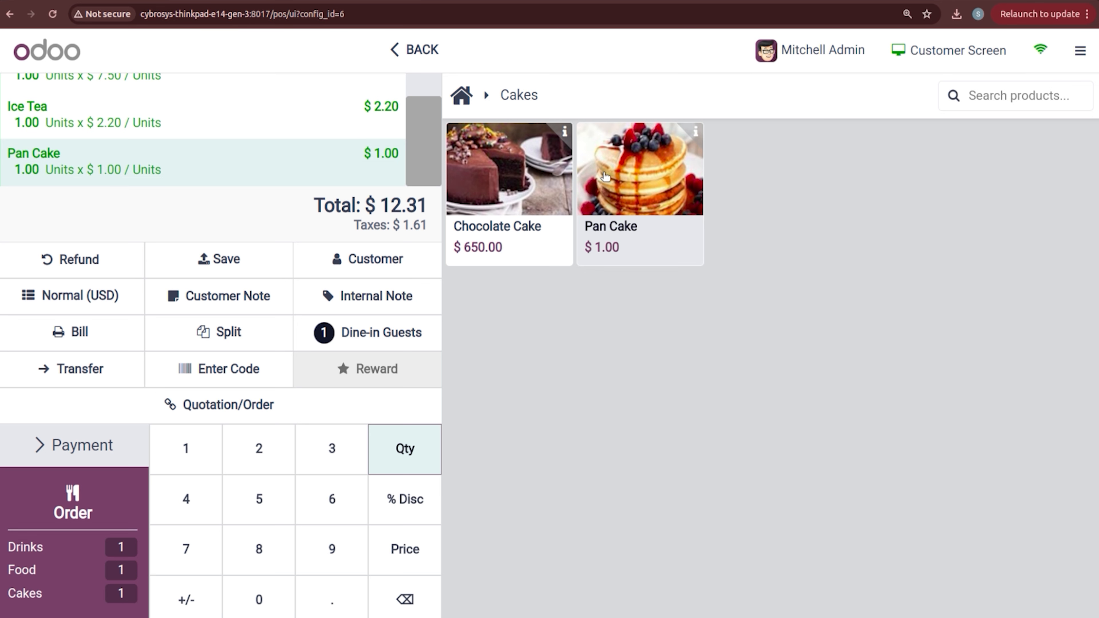
click(471, 106)
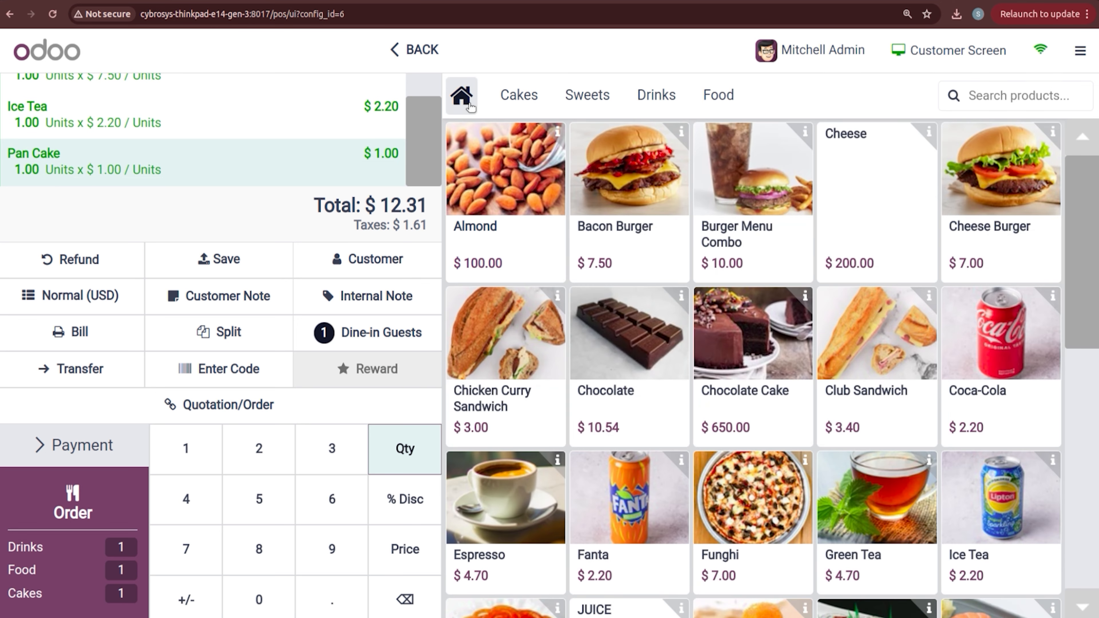
click(666, 104)
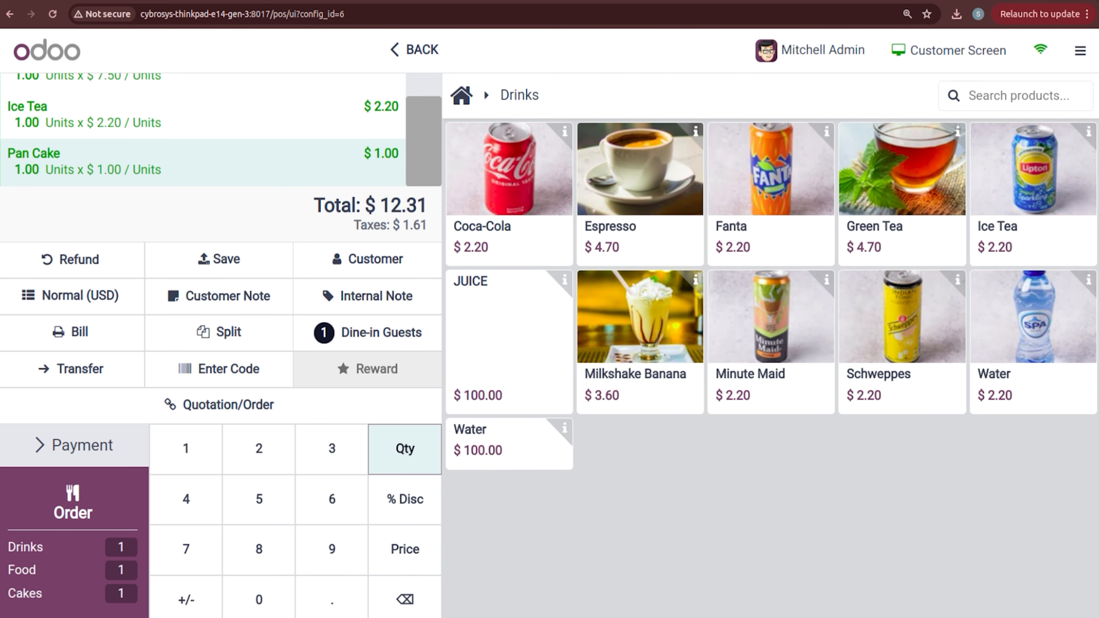
click(518, 451)
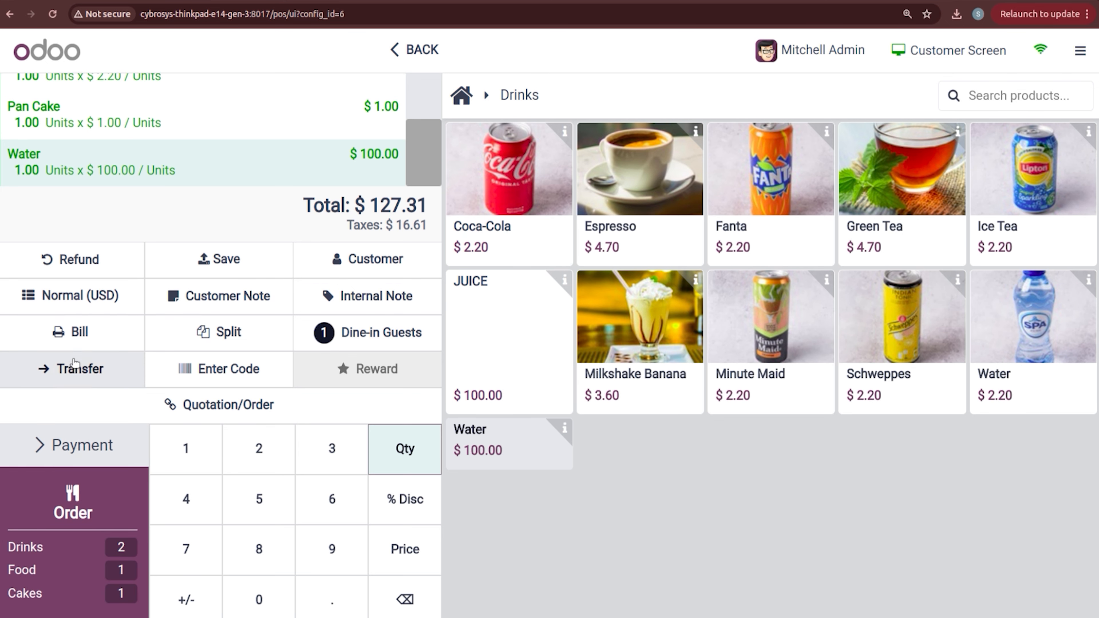
Step: Print the $127.31 bill before payment, then resume selling in BAKERY from the dashboard
click(57, 348)
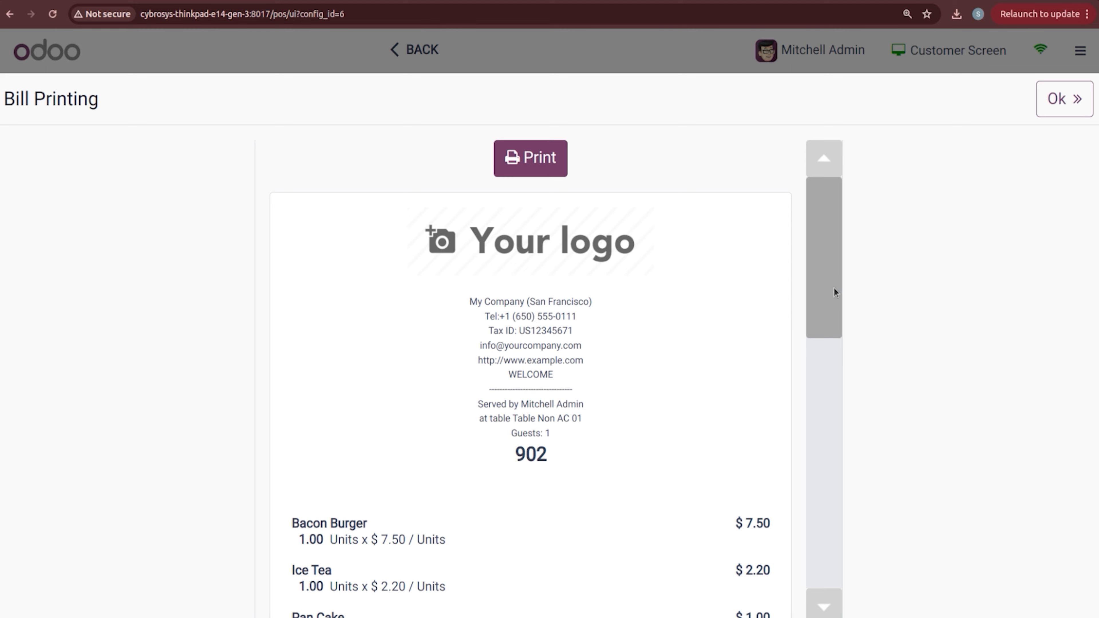
drag(835, 290, 856, 279)
click(9, 14)
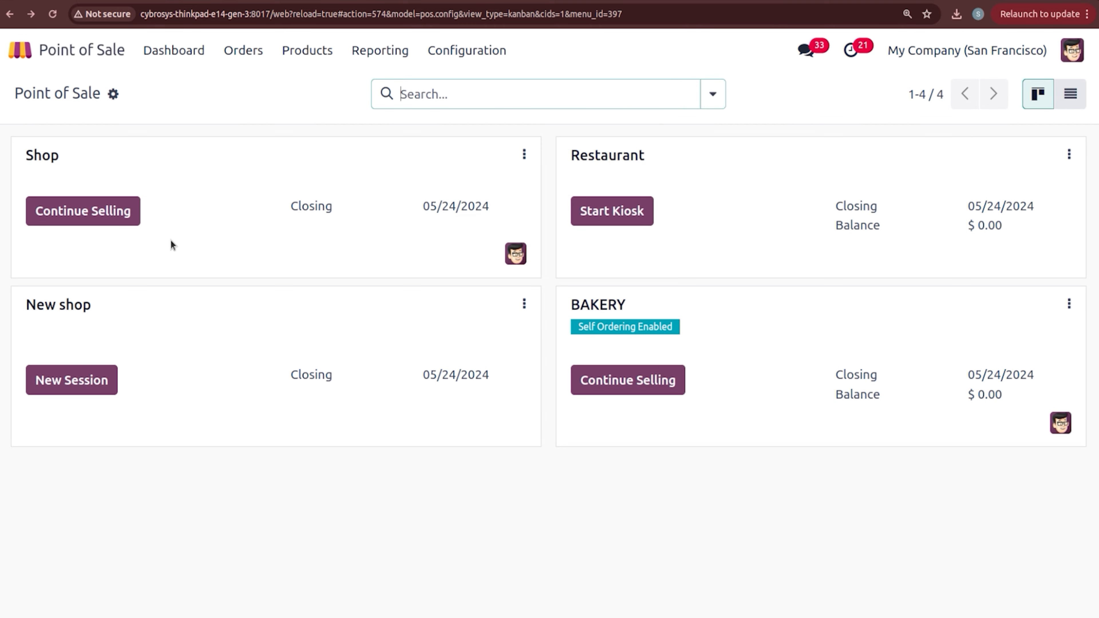
click(637, 383)
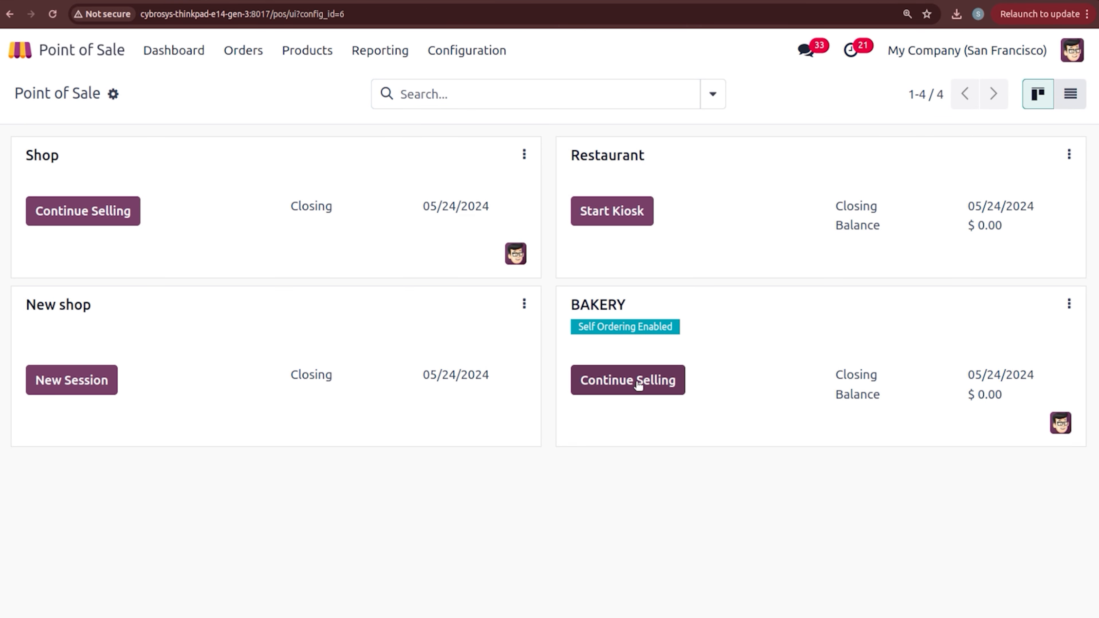
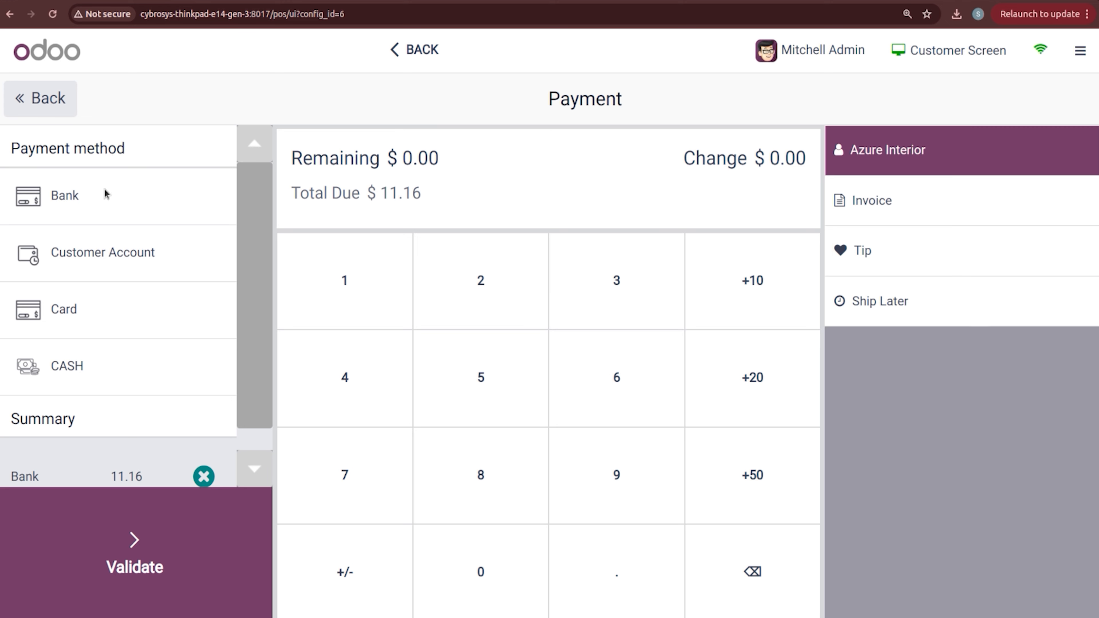
Step: Validate the $11.16 Bank payment for Bacon Burger and Ice Tea, then continue
click(144, 522)
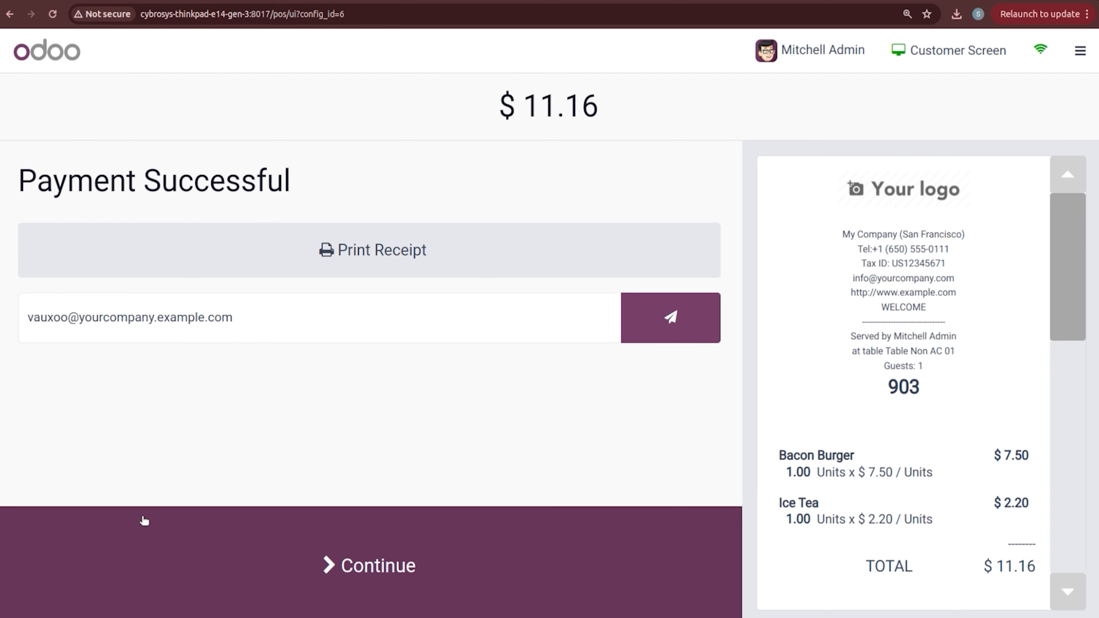
click(367, 559)
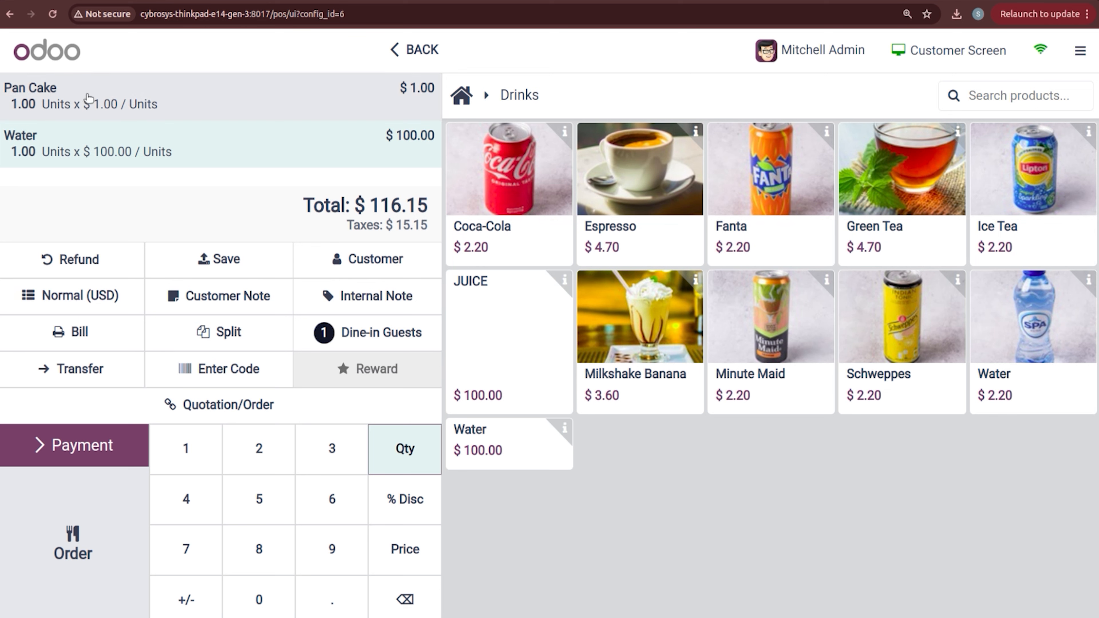
Step: Split the Pan Cake and Water lines into a separate bill for payment
click(219, 341)
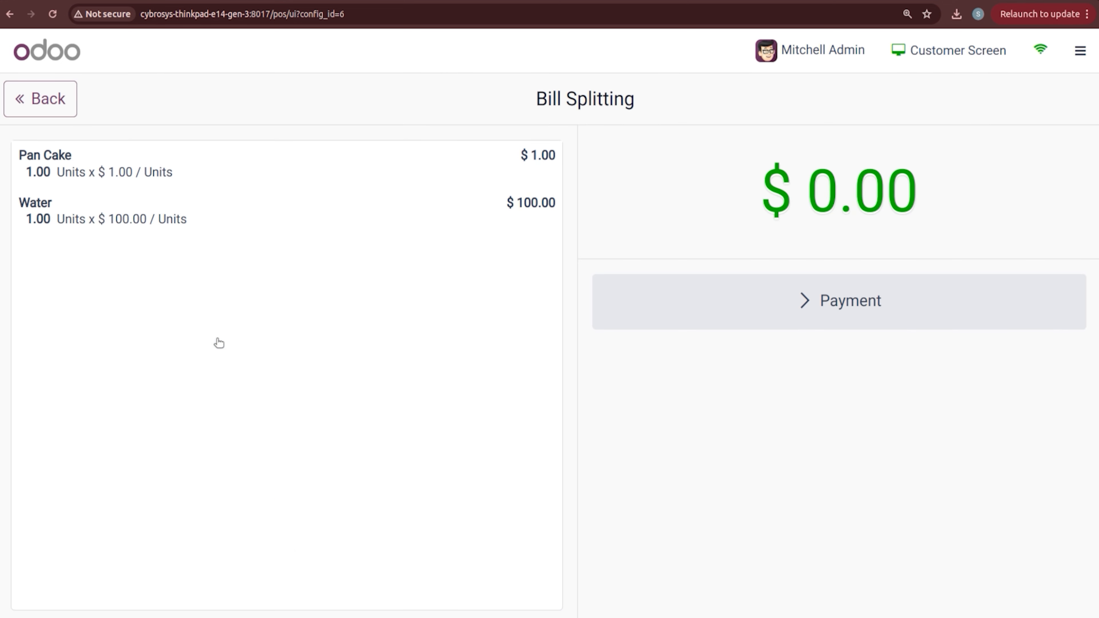
click(166, 174)
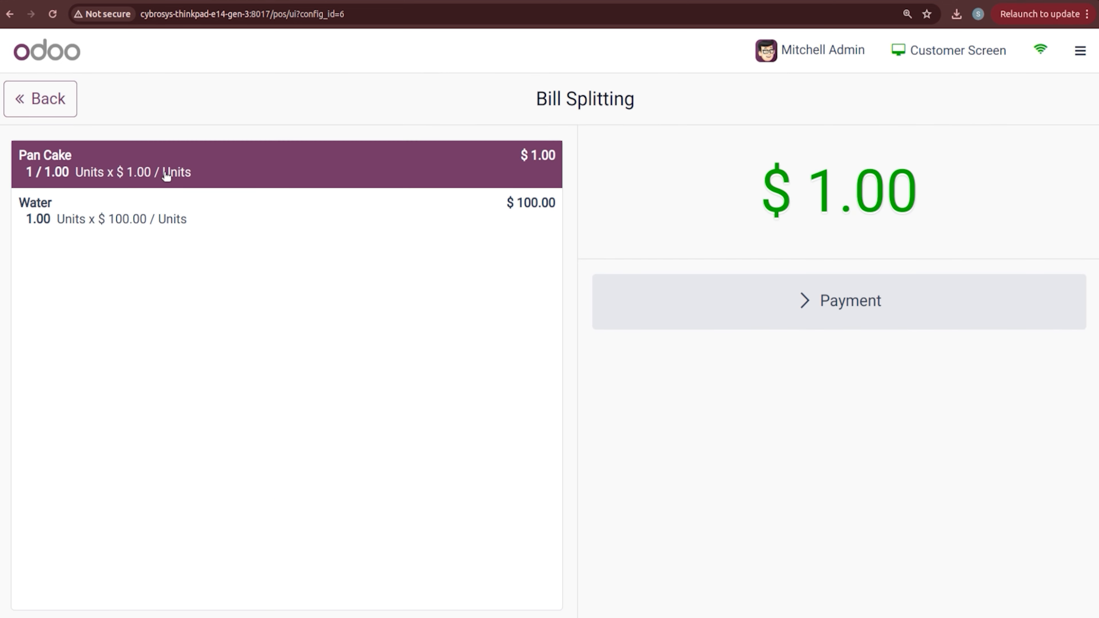
click(179, 215)
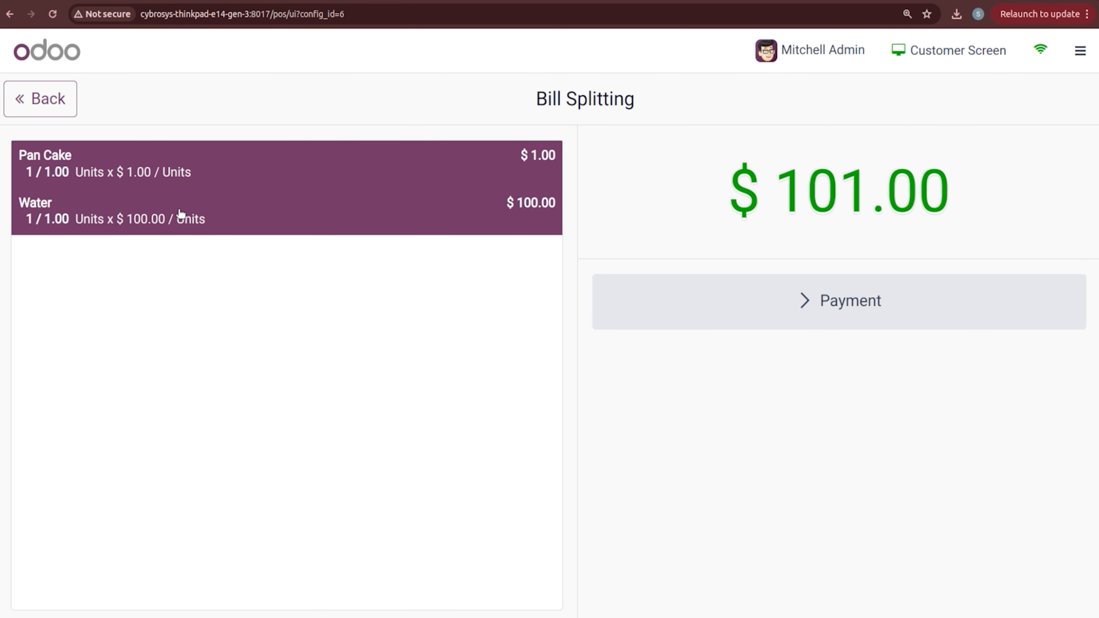
click(780, 300)
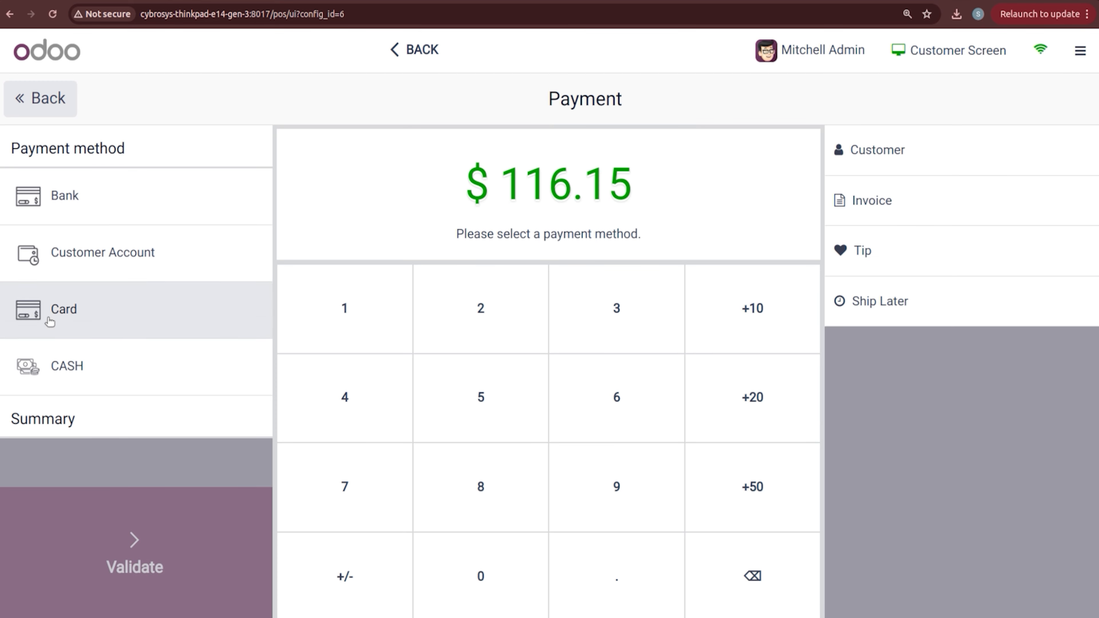
Step: Pay the $116.15 bill by Bank for a chosen customer, with an invoice
click(95, 211)
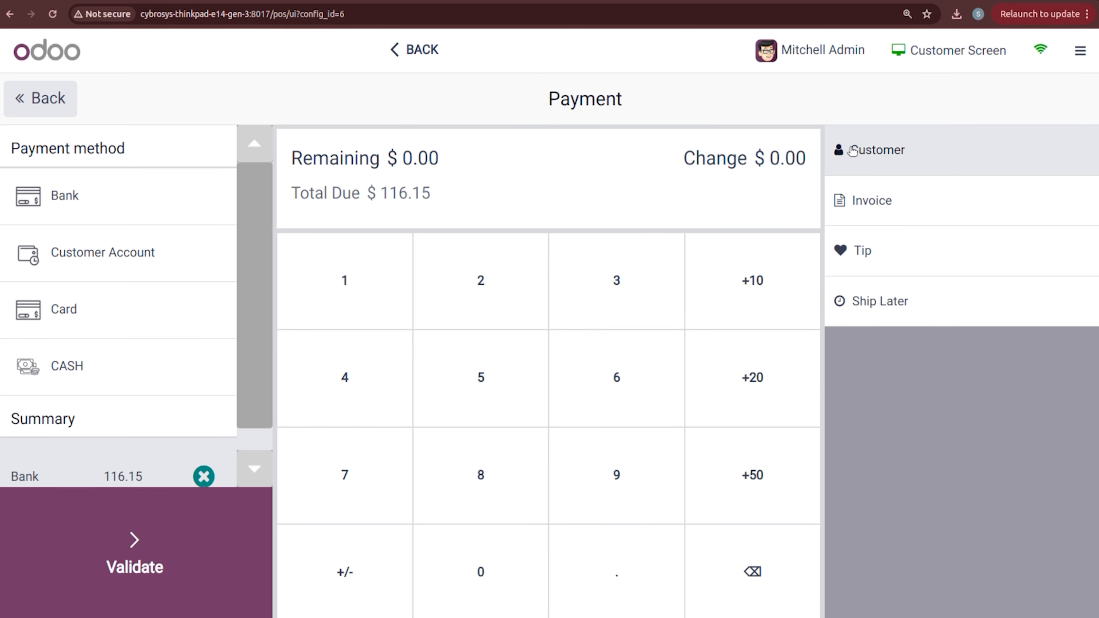
click(854, 152)
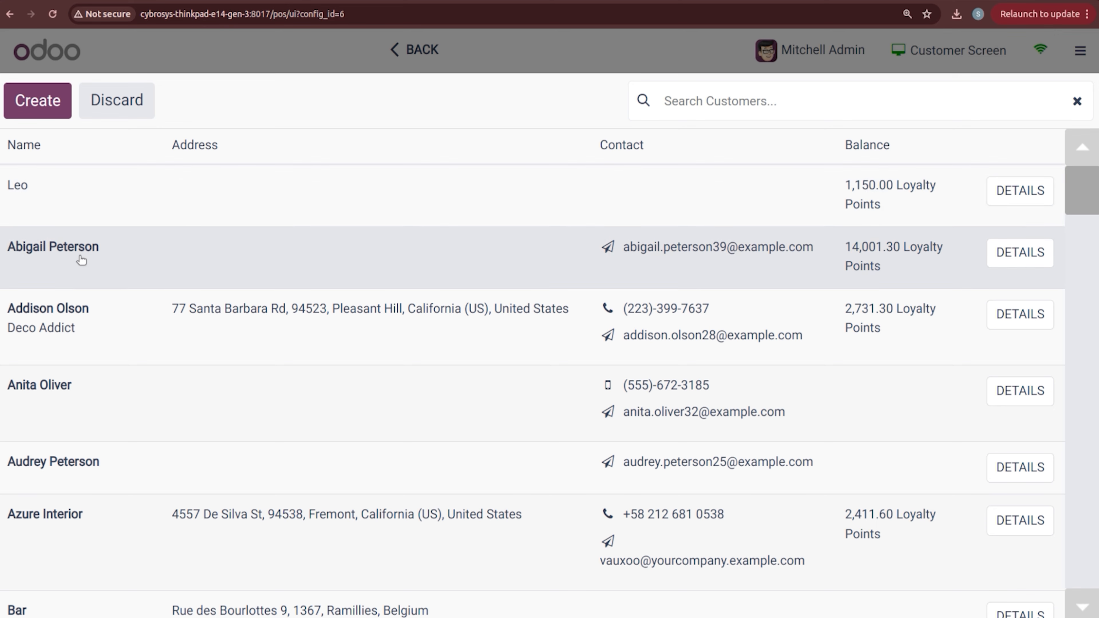
click(88, 376)
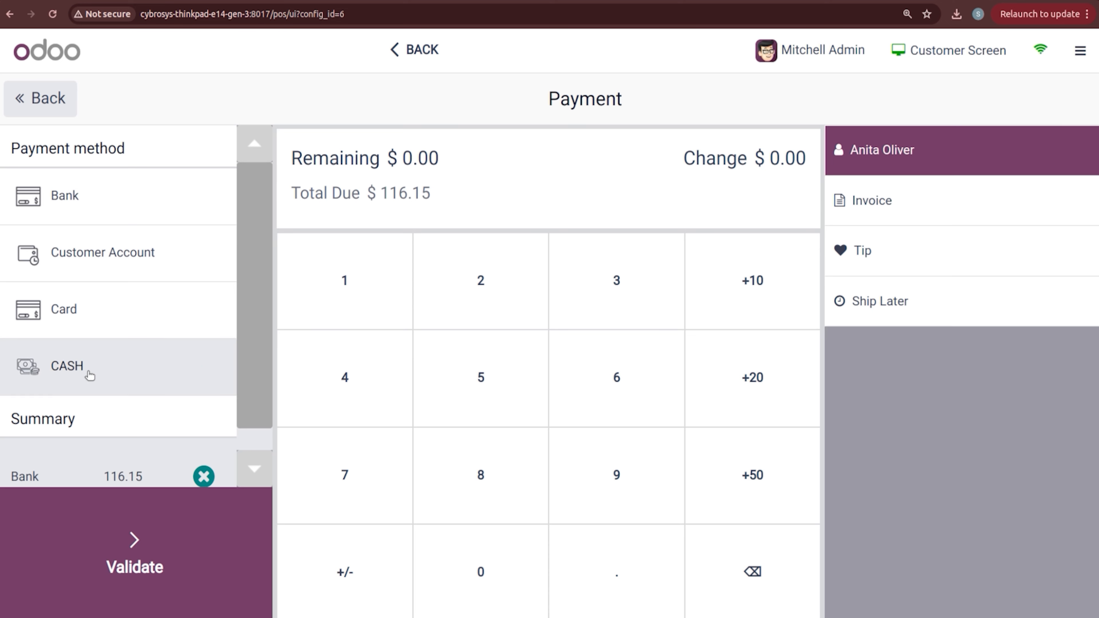
click(932, 218)
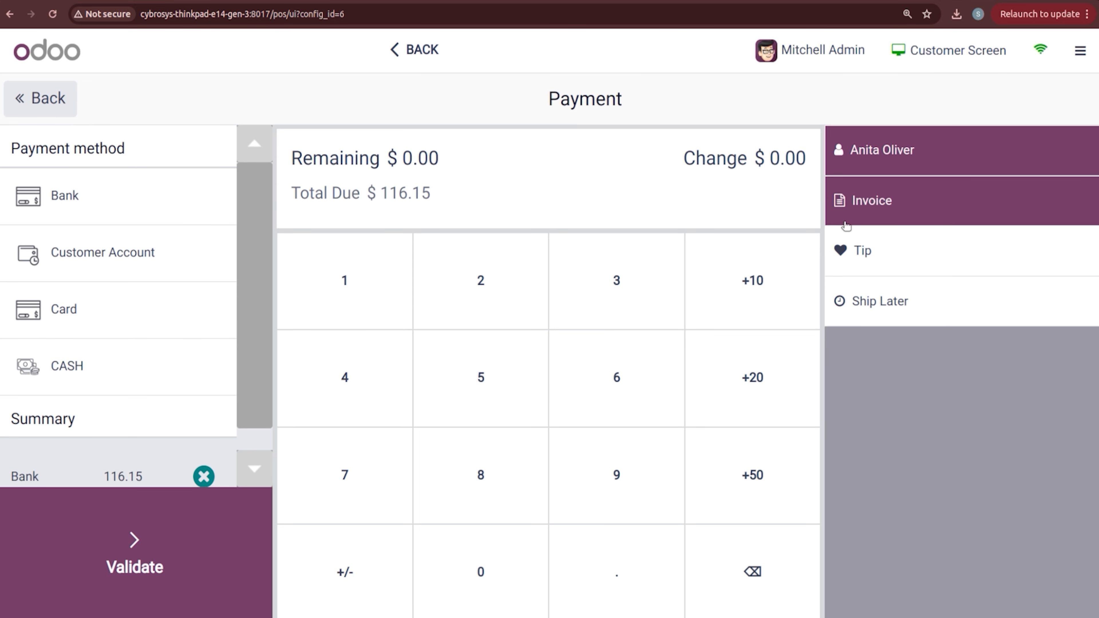
click(161, 535)
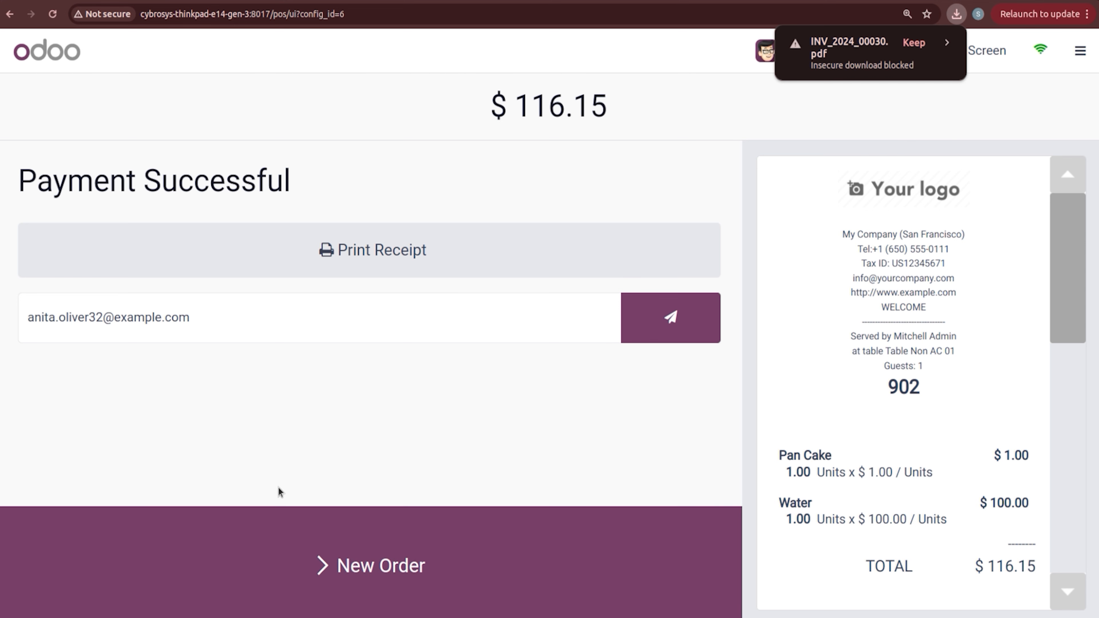
Step: Start a new order and release the empty Table Non AC 01
click(319, 559)
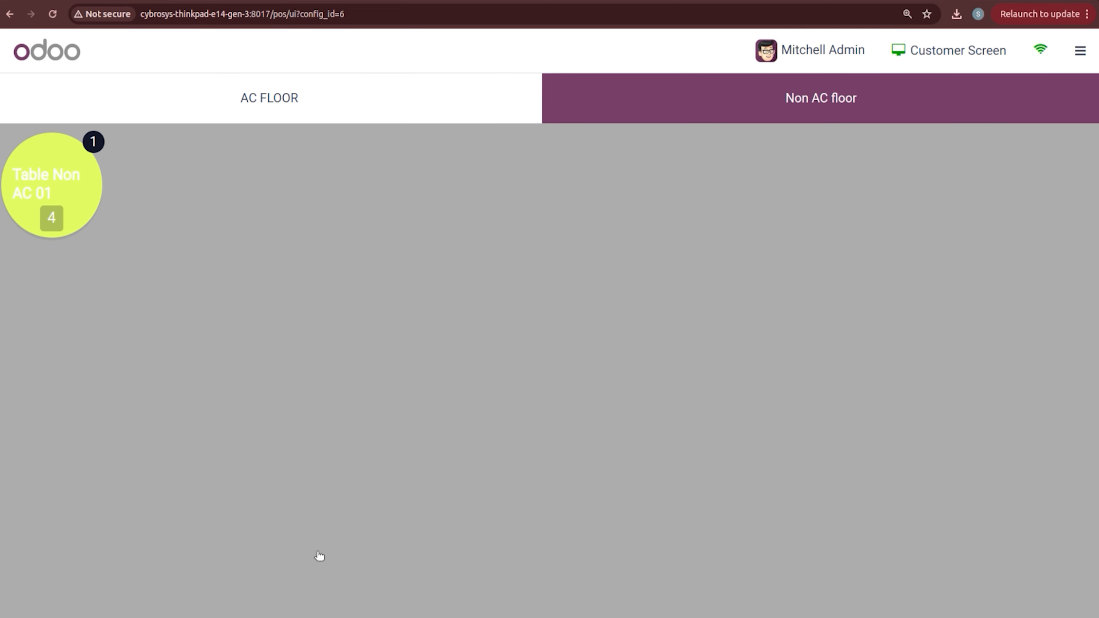
click(51, 180)
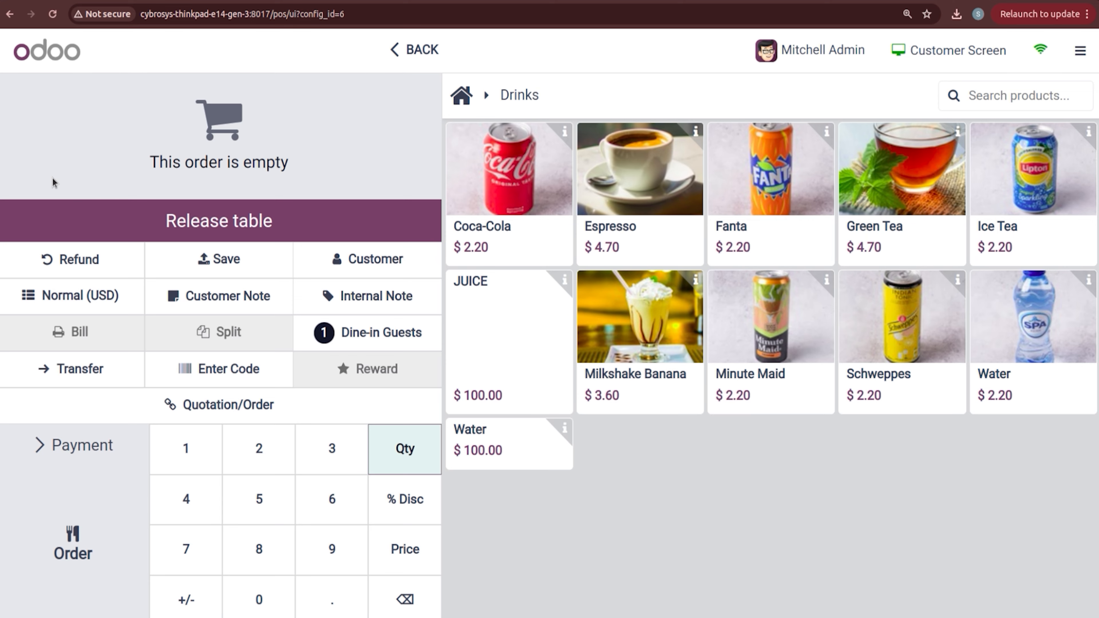
click(312, 229)
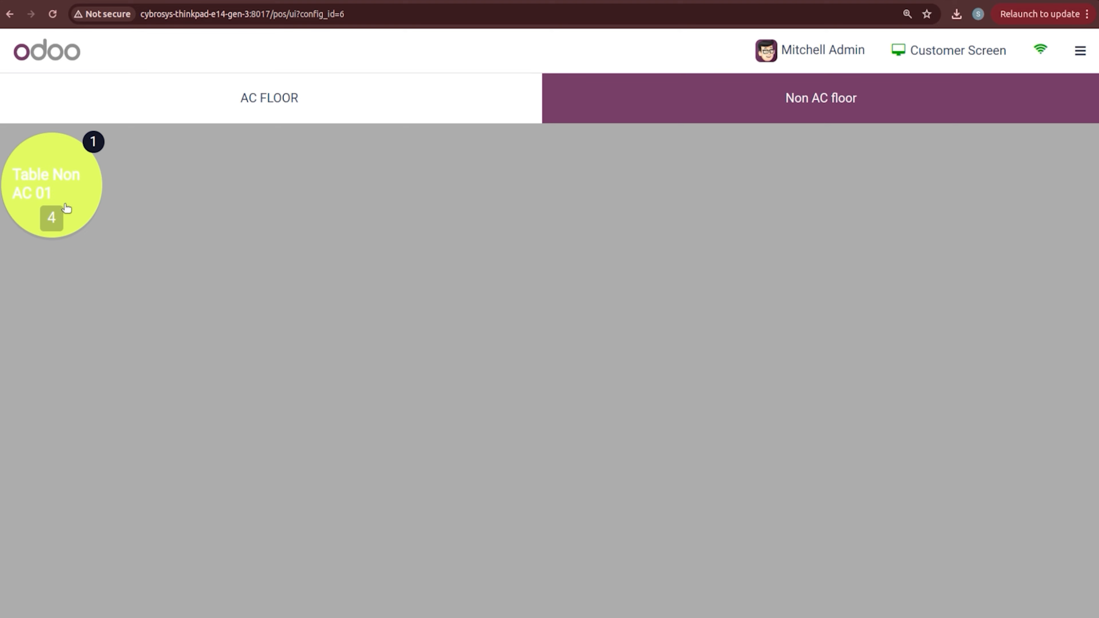
Step: From the AC FLOOR view, close the POS session and confirm
click(254, 115)
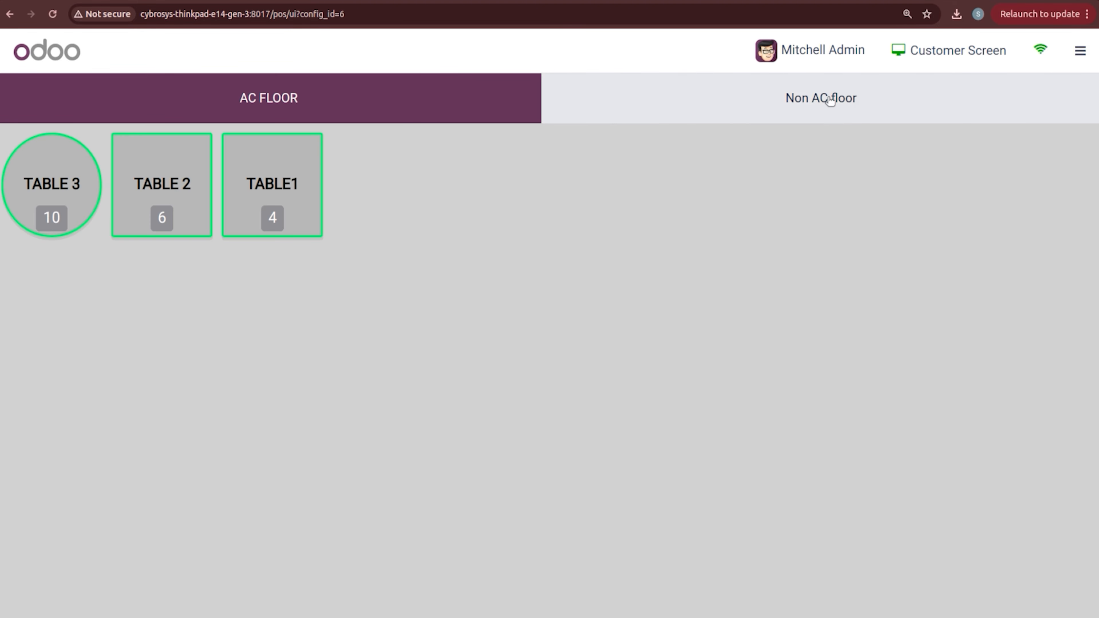
click(1081, 51)
click(1028, 259)
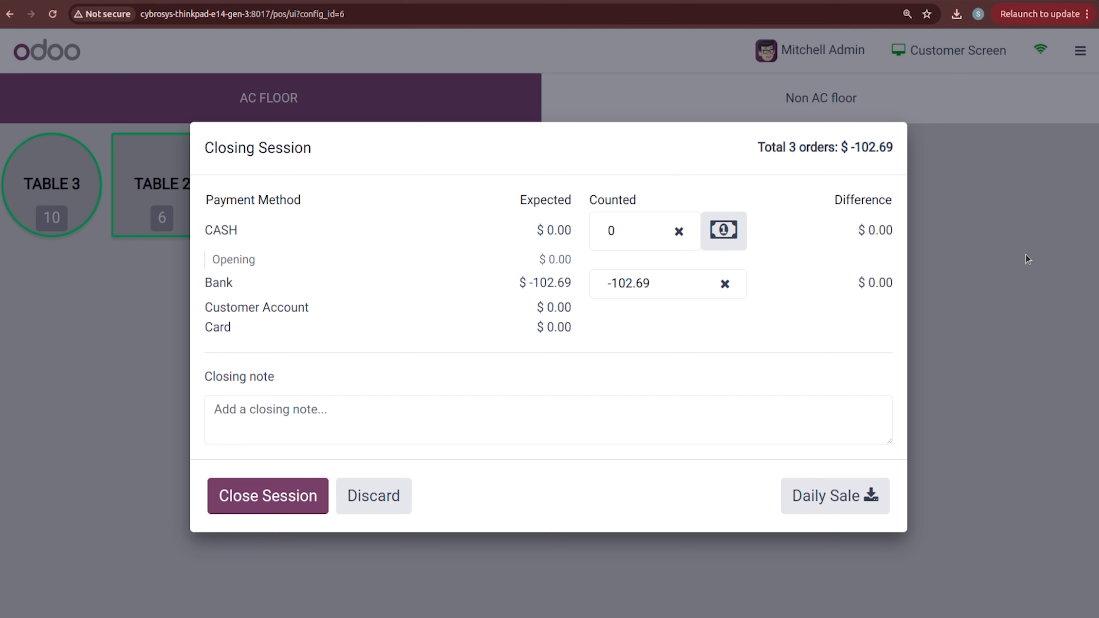
click(258, 504)
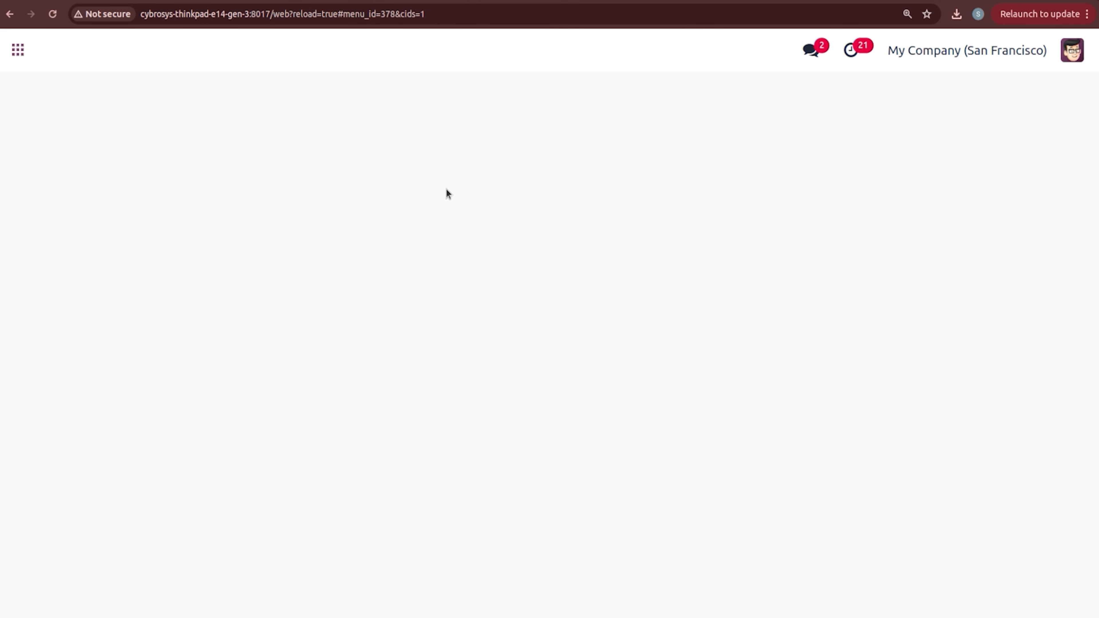
Step: Enable Table Booking in Point of Sale settings with the Table Booking appointment type, and save
click(450, 59)
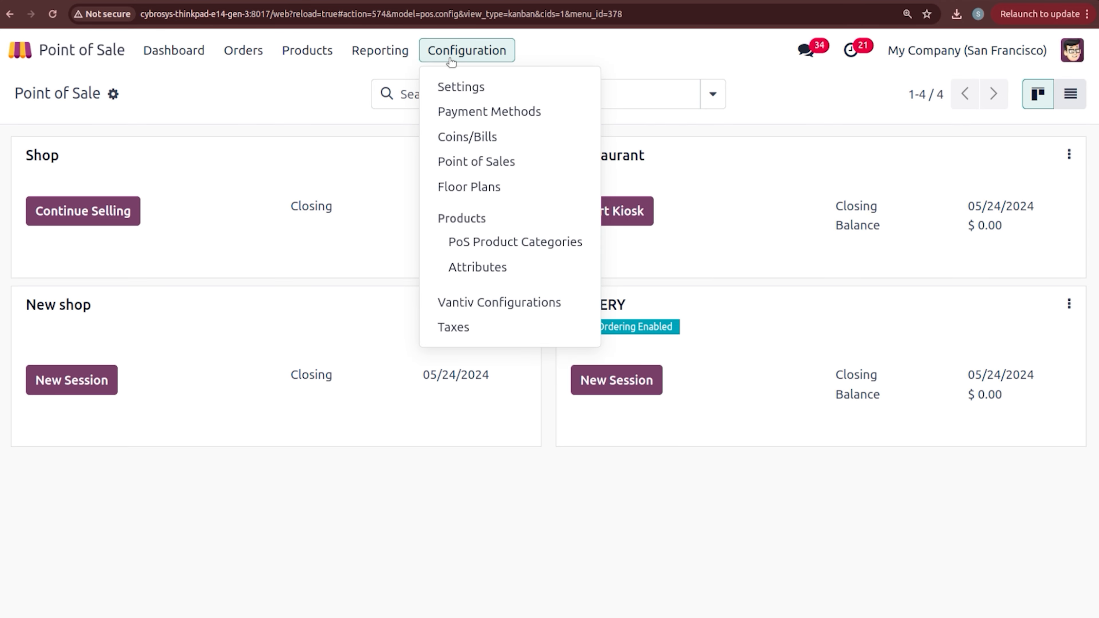
click(464, 88)
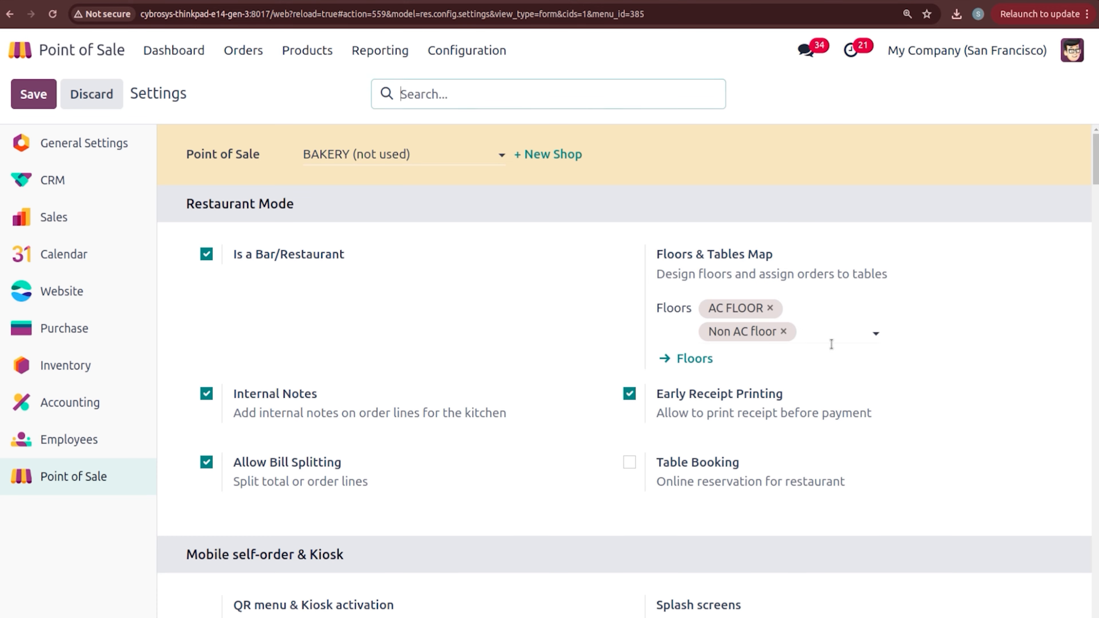
click(631, 463)
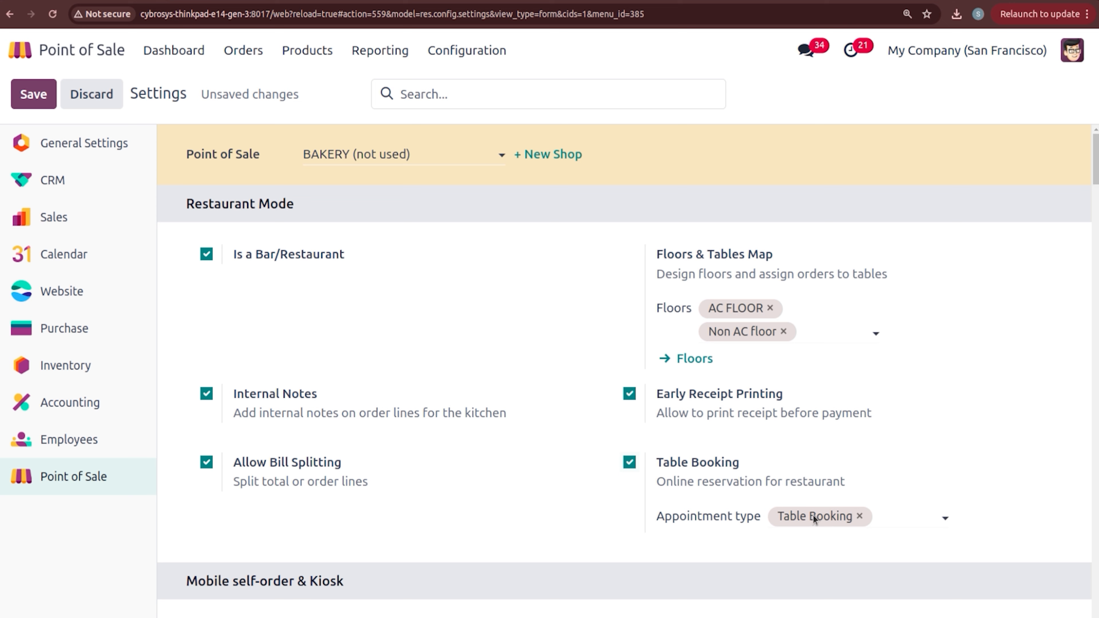
click(884, 515)
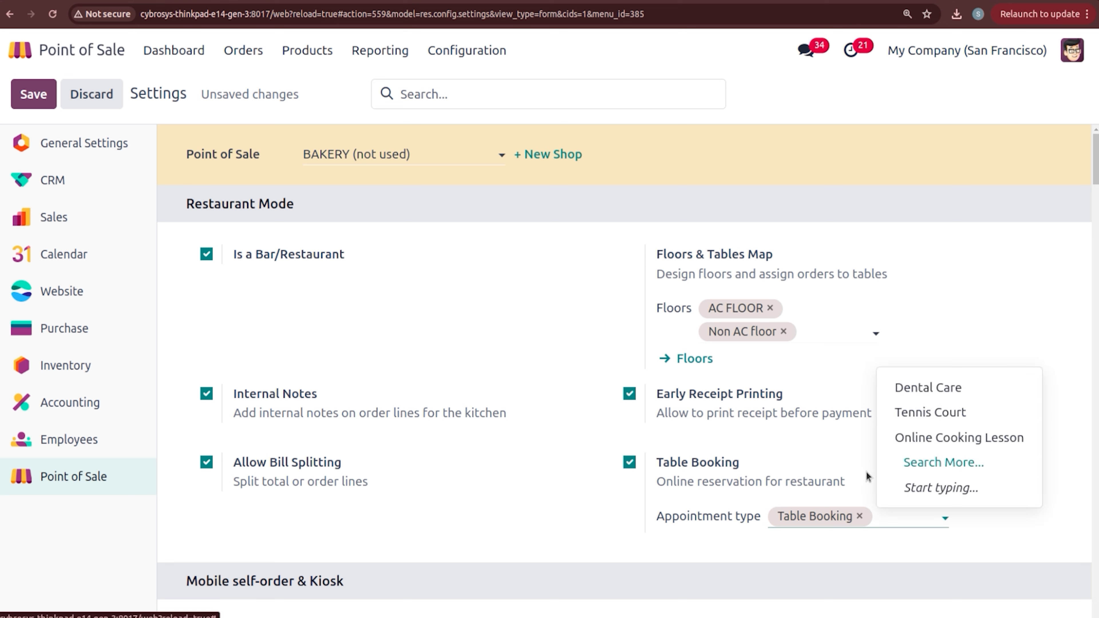
click(784, 549)
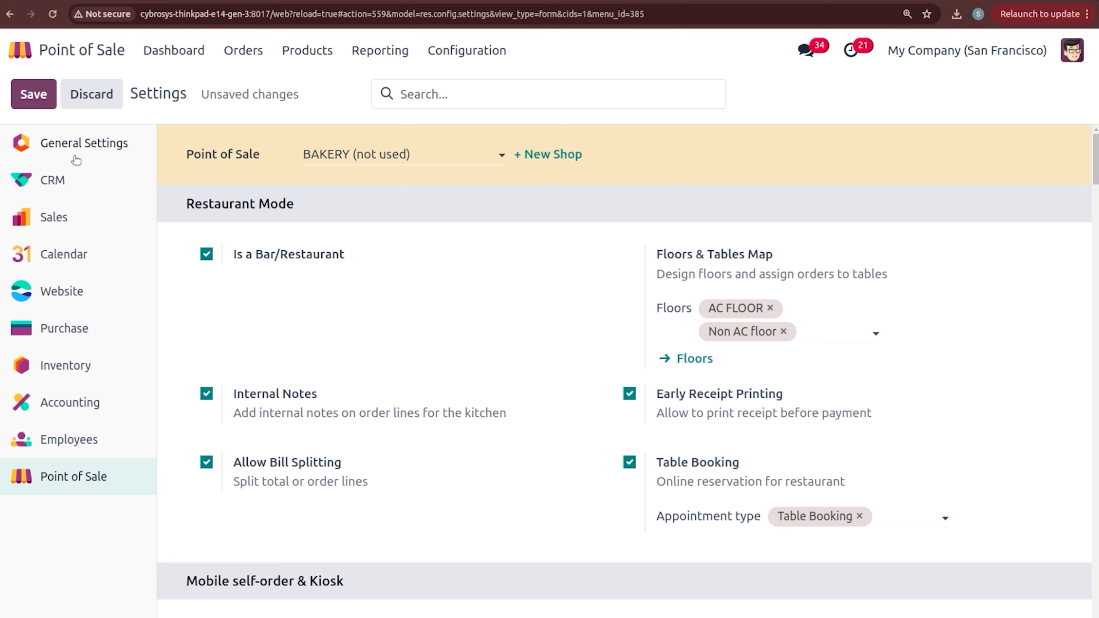
click(32, 104)
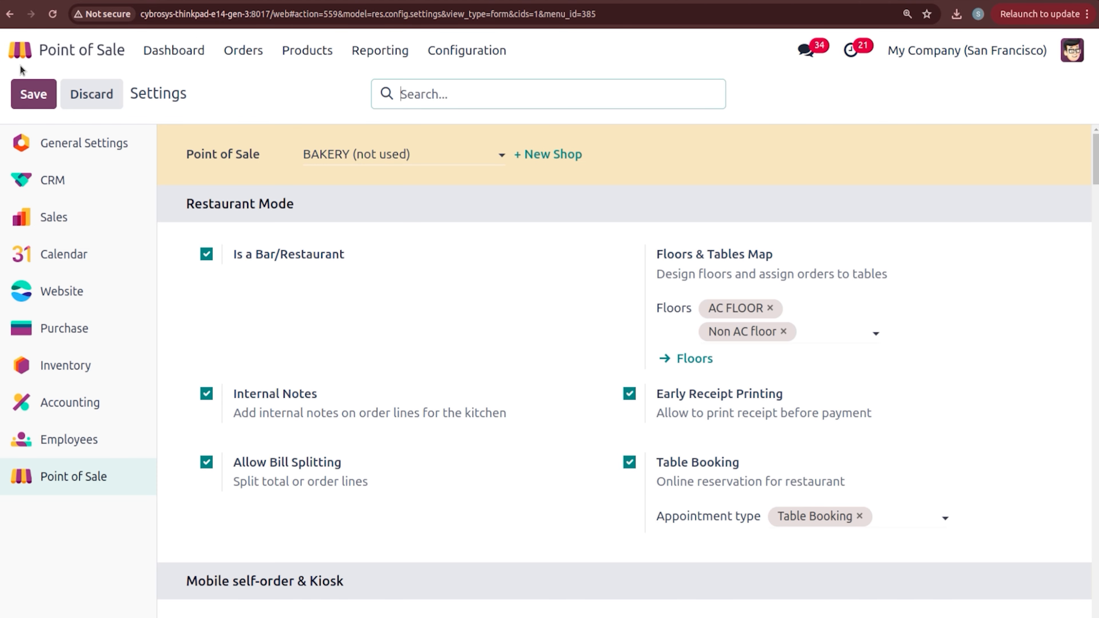
Step: Open the Website app's Appointment page to find Table Booking listed at $50.00
click(20, 52)
text(WE)
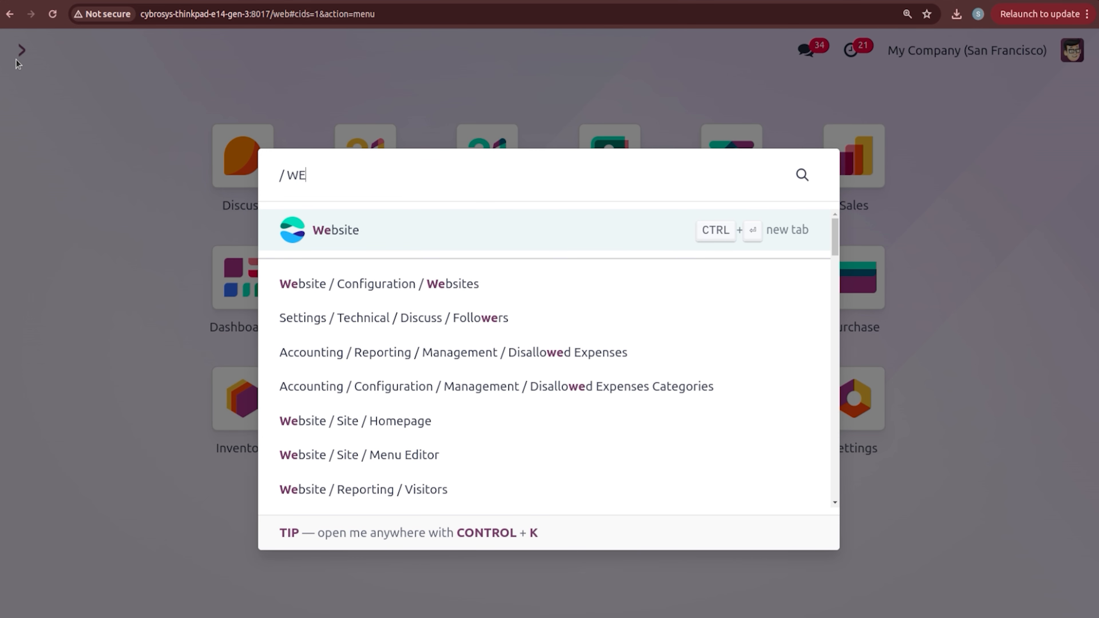
key(Return)
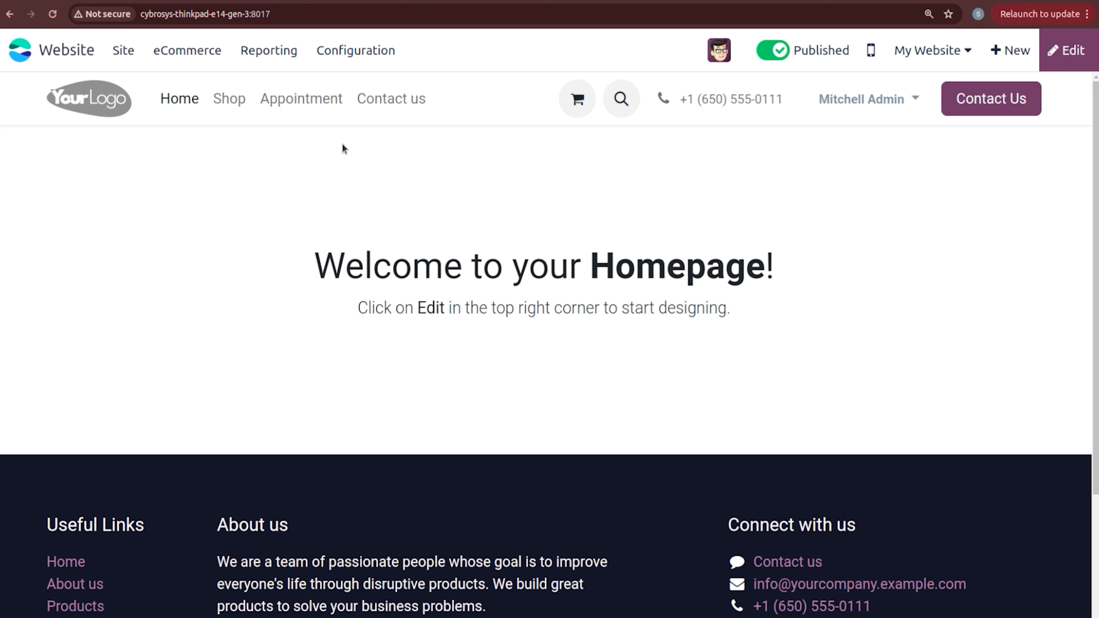
click(305, 104)
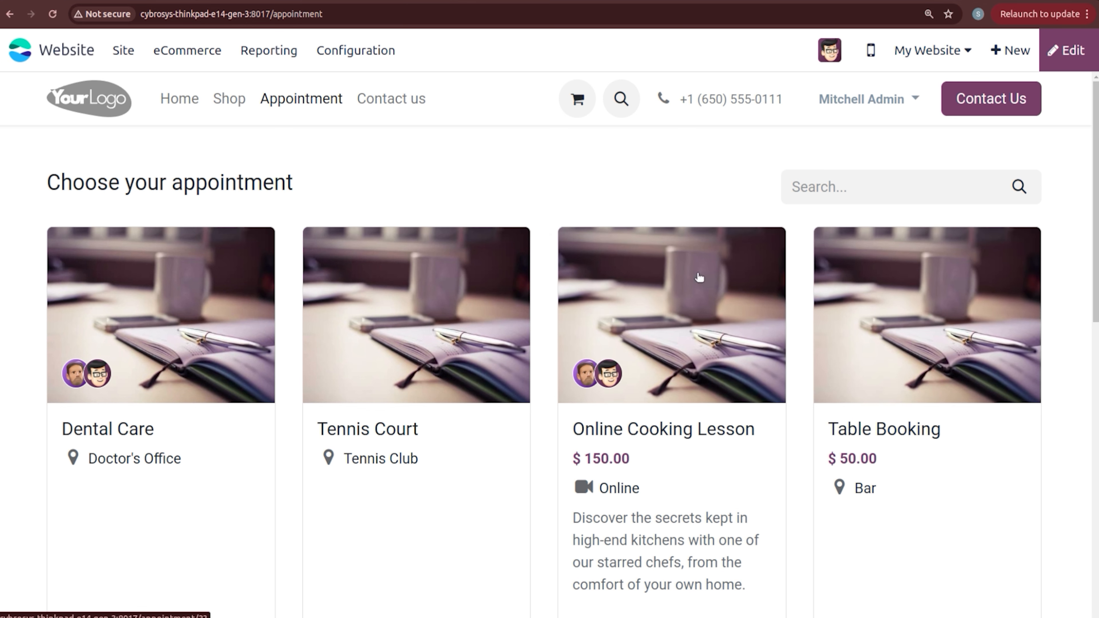
Step: Open the Table Booking appointment type for editing in the Appointments app
click(13, 48)
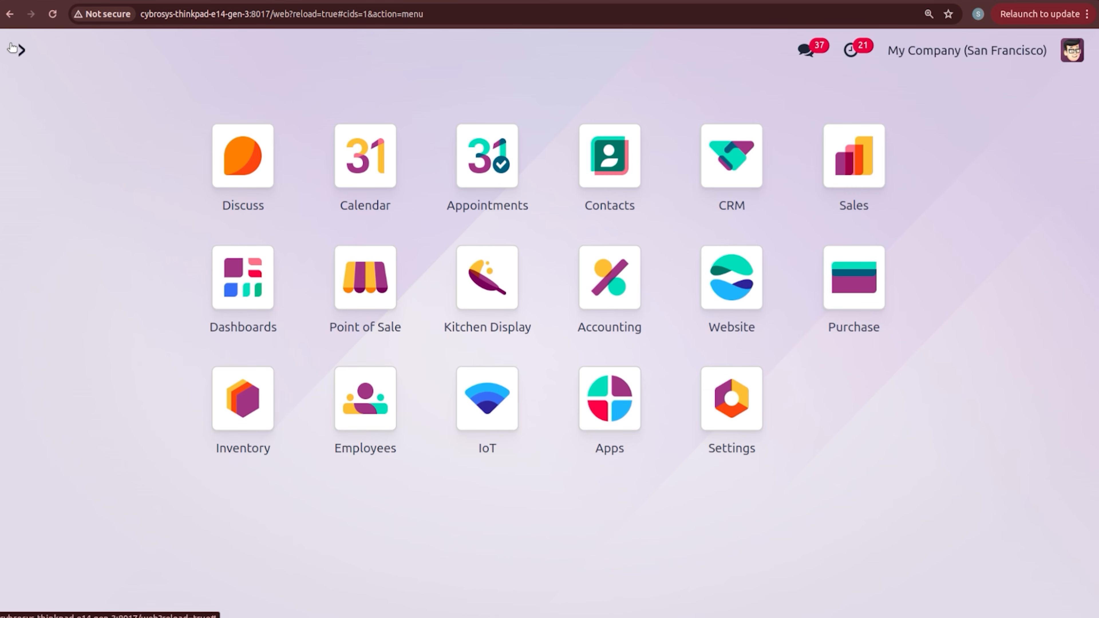
text(a)
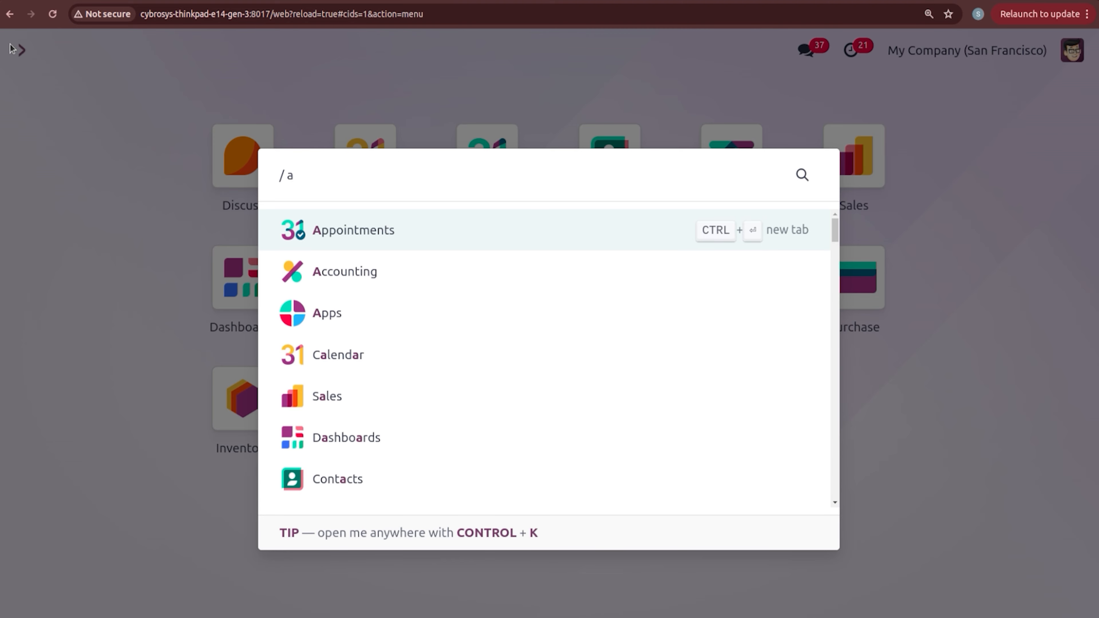
text(o)
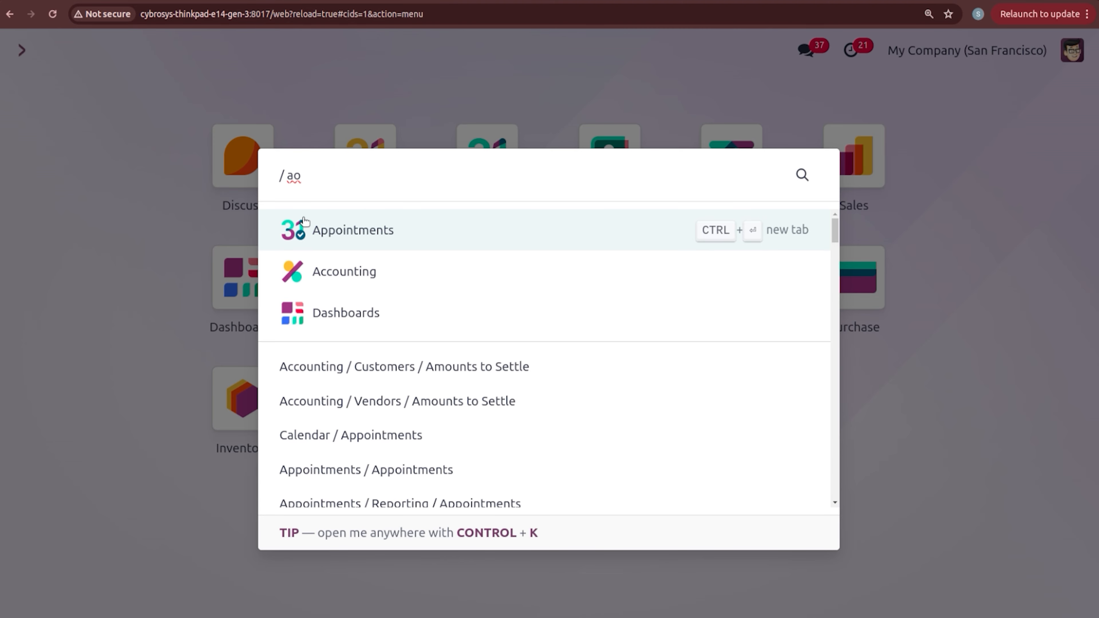
click(336, 242)
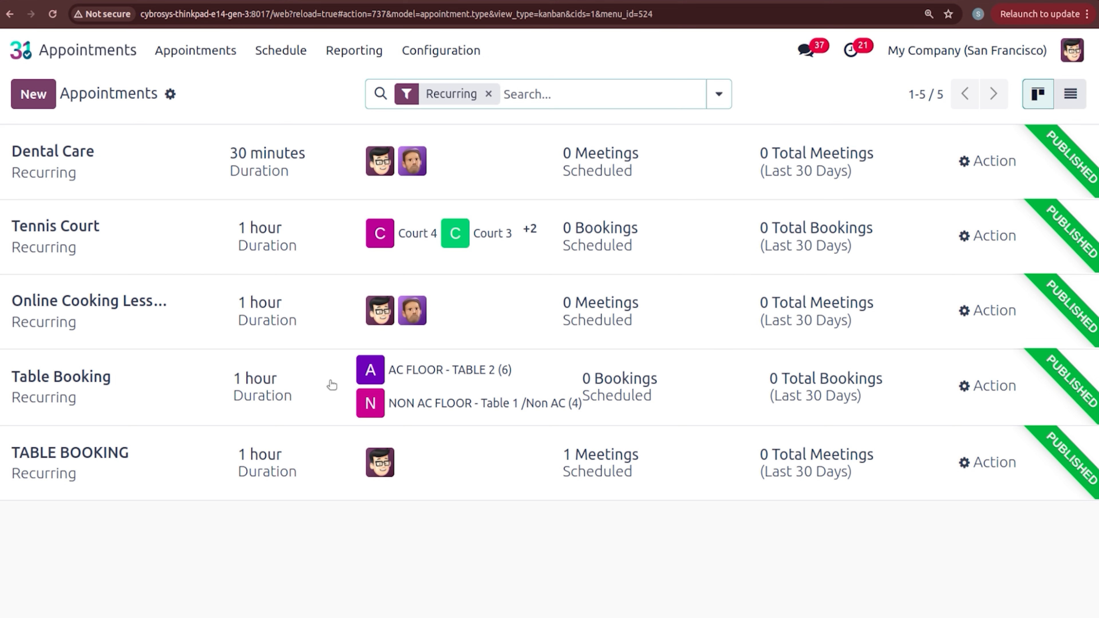
click(989, 387)
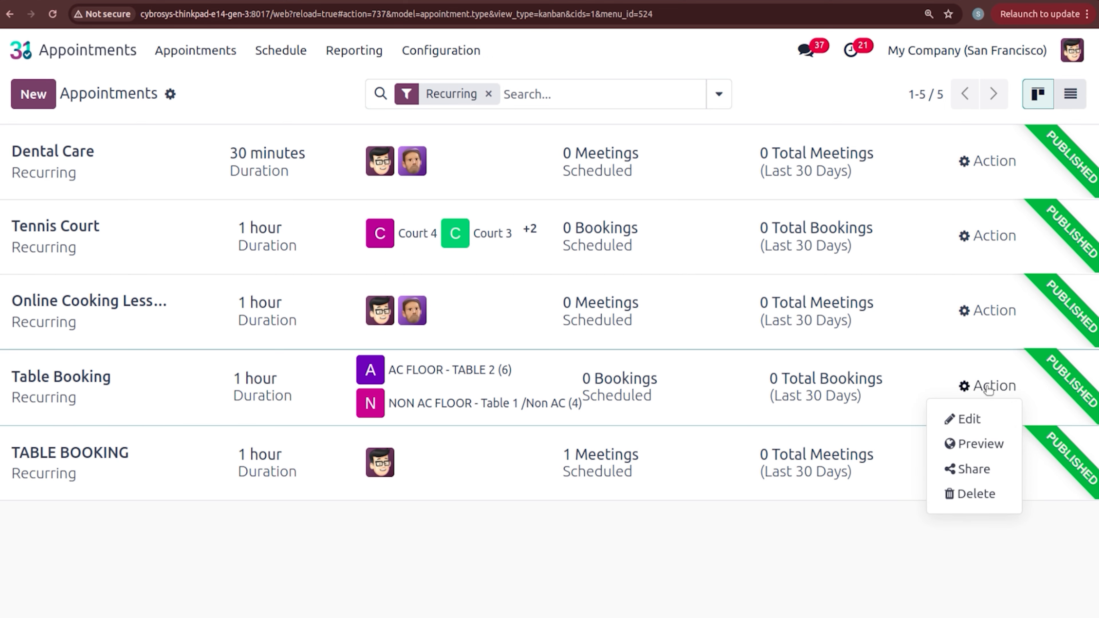
click(980, 413)
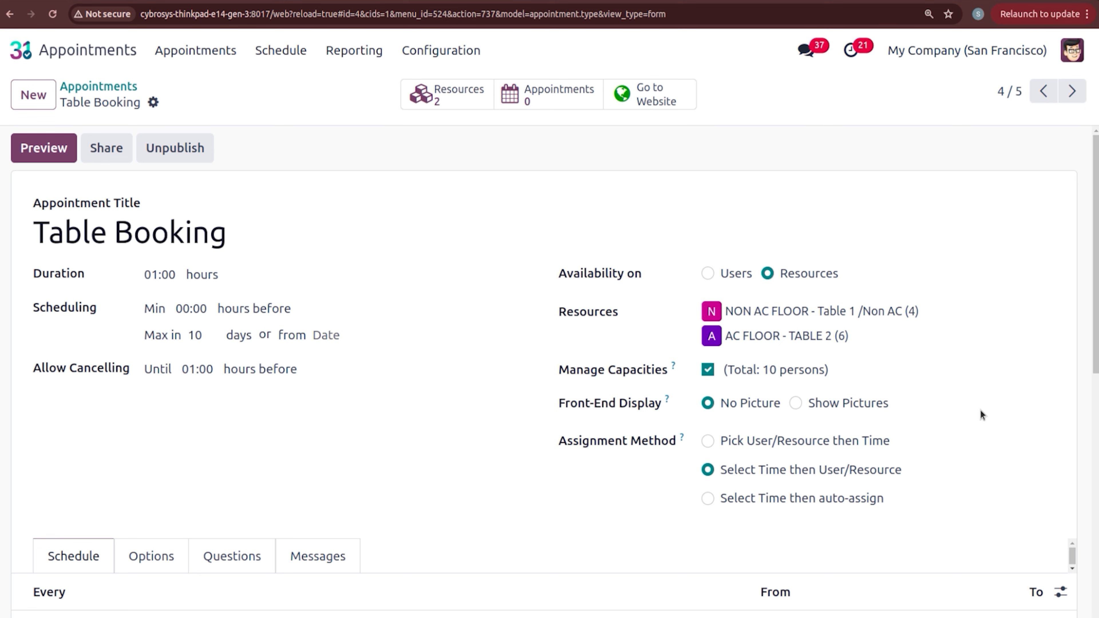
scroll(980, 414, down, 3)
scroll(555, 373, up, 1)
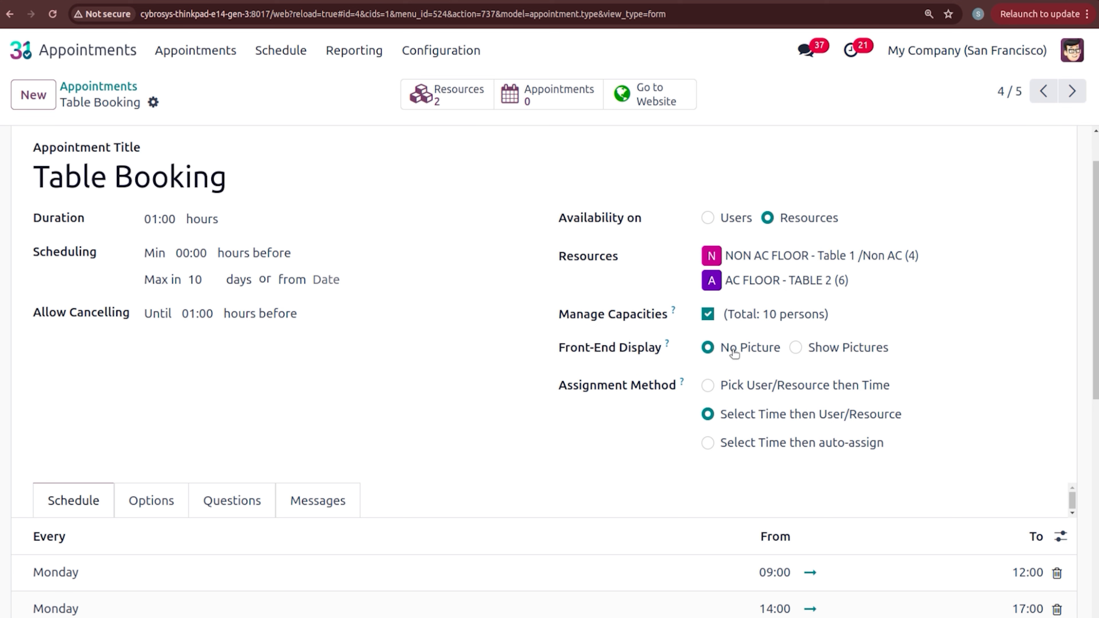
Step: Try Front-End Display with pictures, revert to no picture, and review the schedule
click(796, 348)
click(708, 347)
scroll(1093, 281, down, 3)
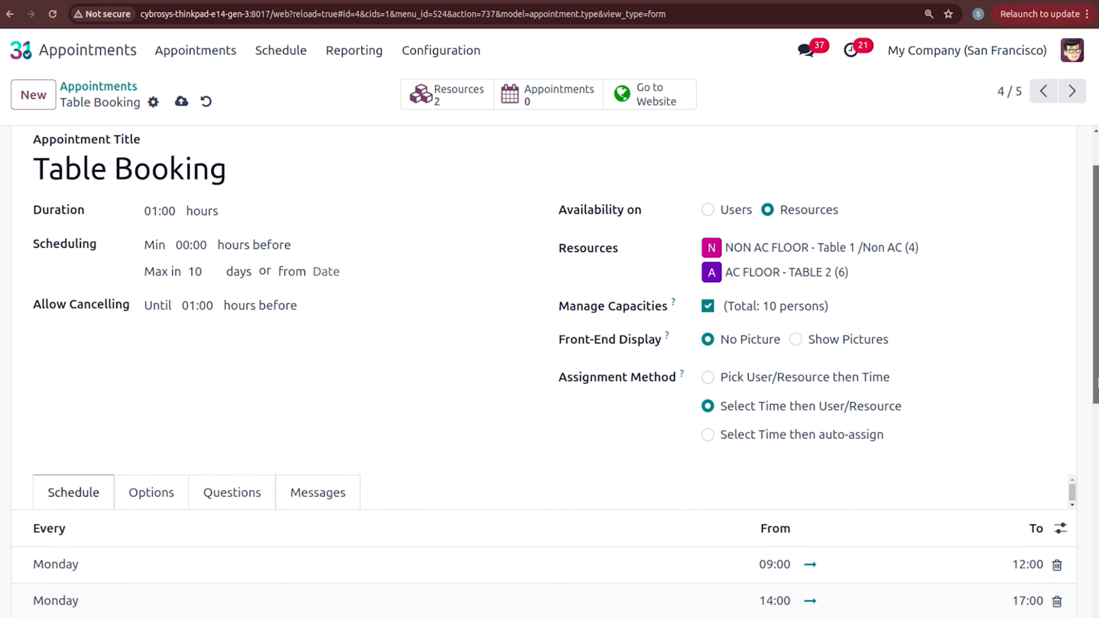
scroll(1093, 346, down, 4)
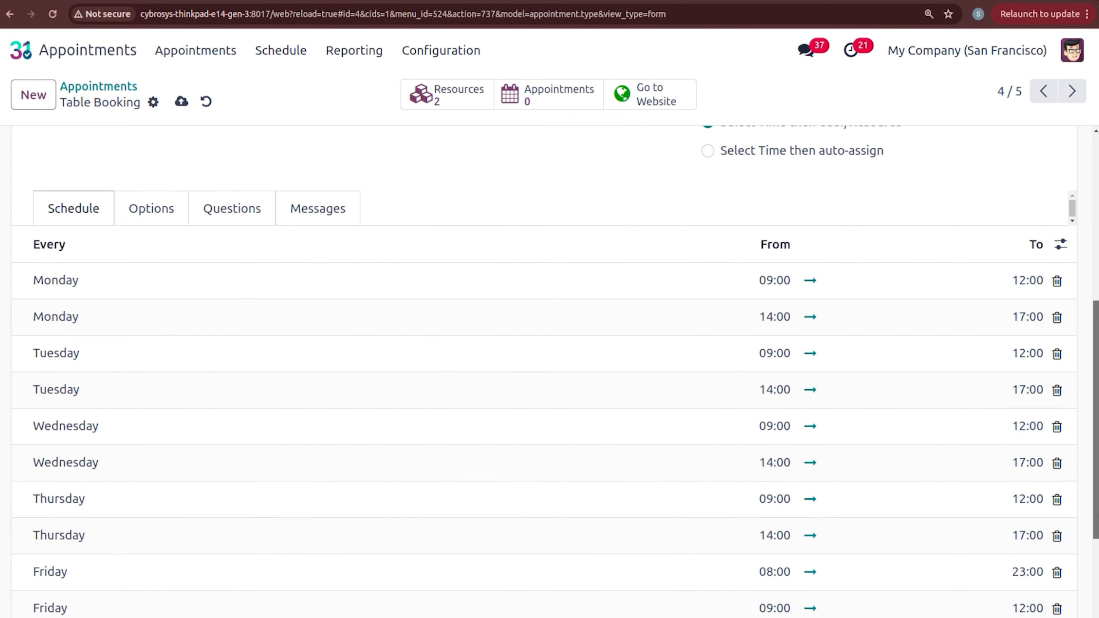
scroll(550, 373, down, 2)
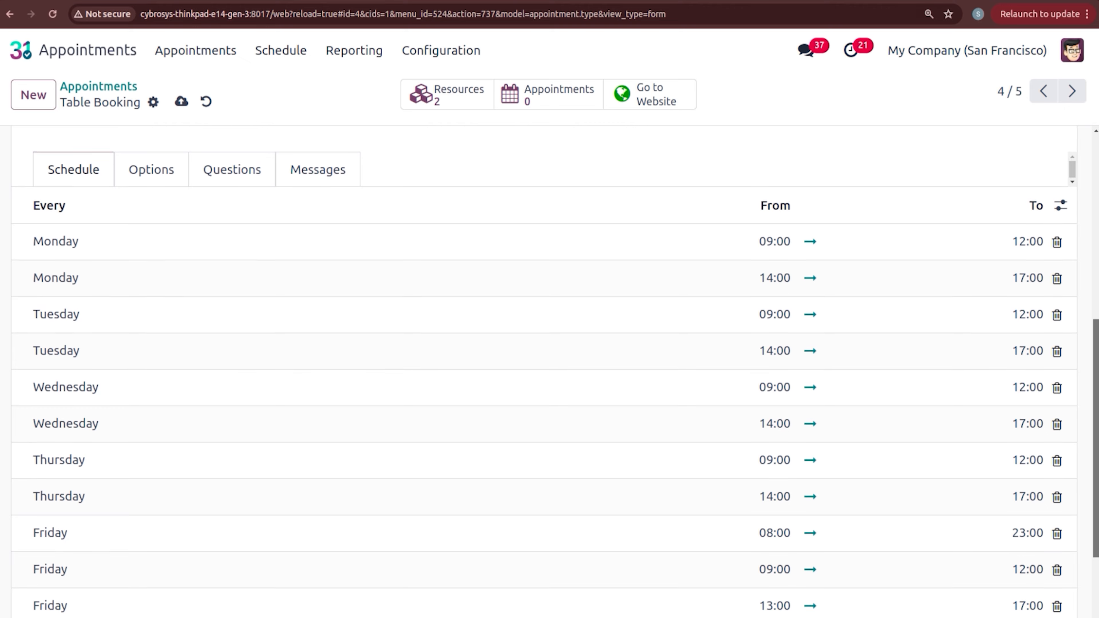
scroll(411, 381, up, 8)
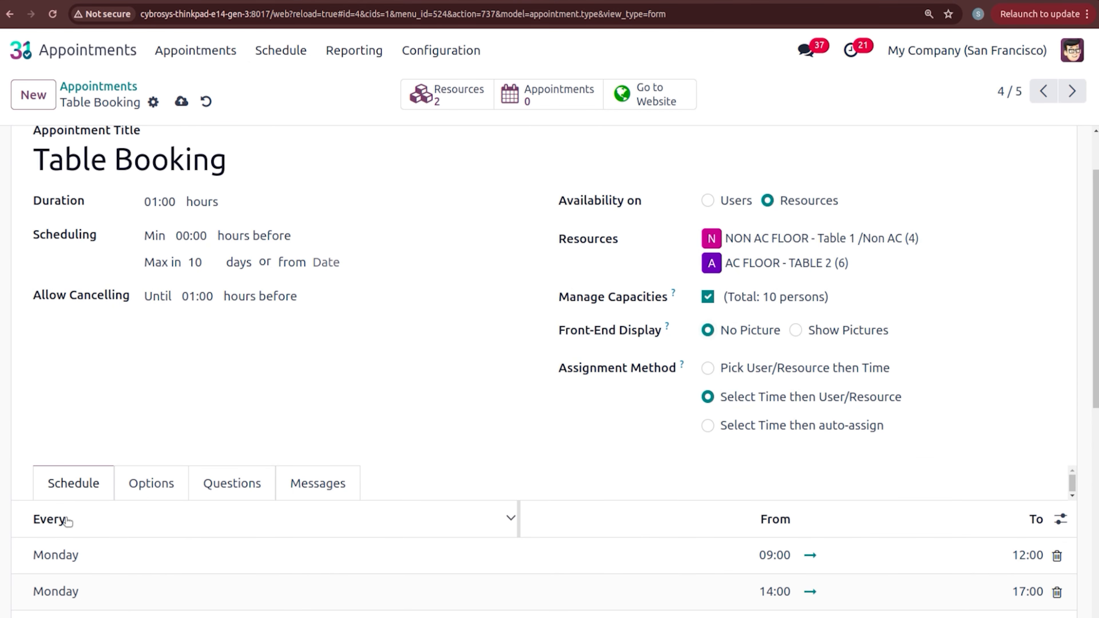
Step: Keep Booking Fees as the up-front payment product under Options and save Table Booking
click(150, 489)
scroll(550, 373, down, 5)
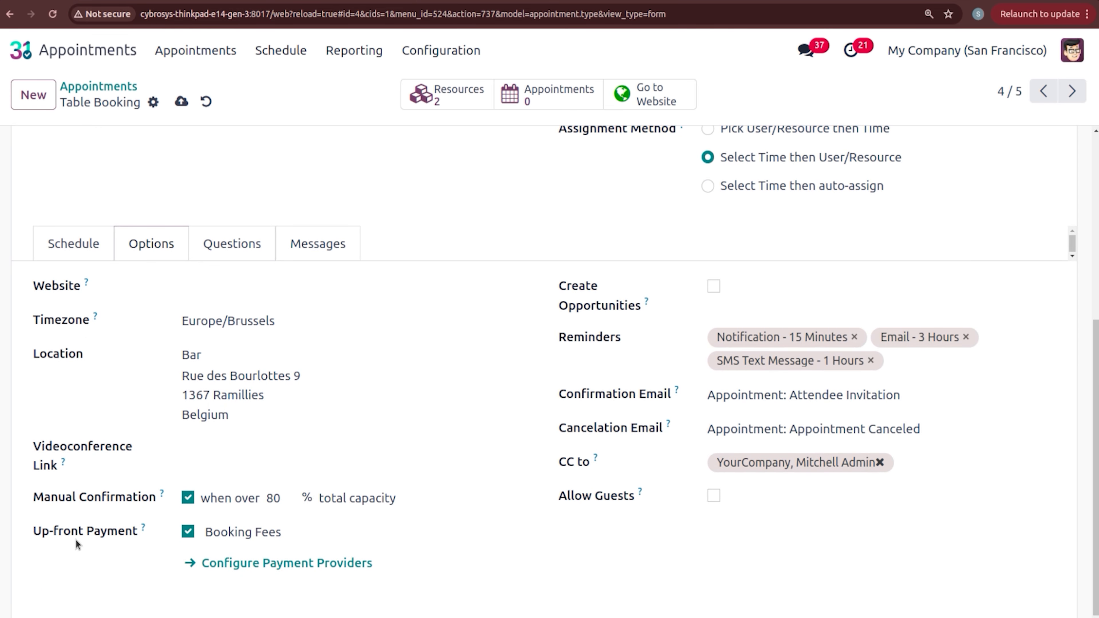
mouse_move(144, 529)
click(234, 536)
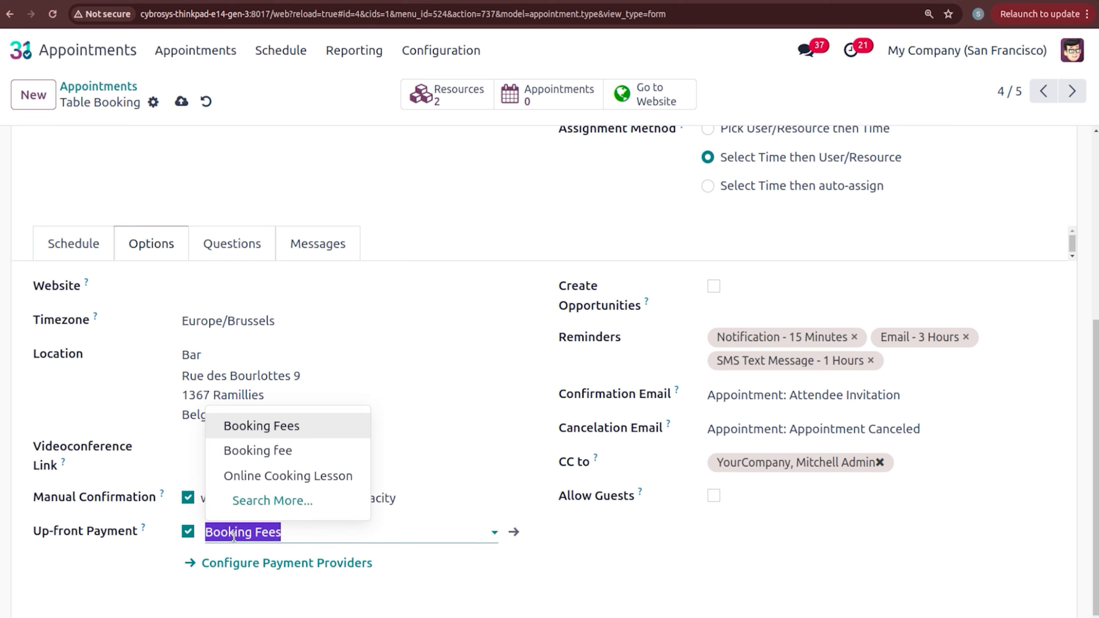
click(143, 588)
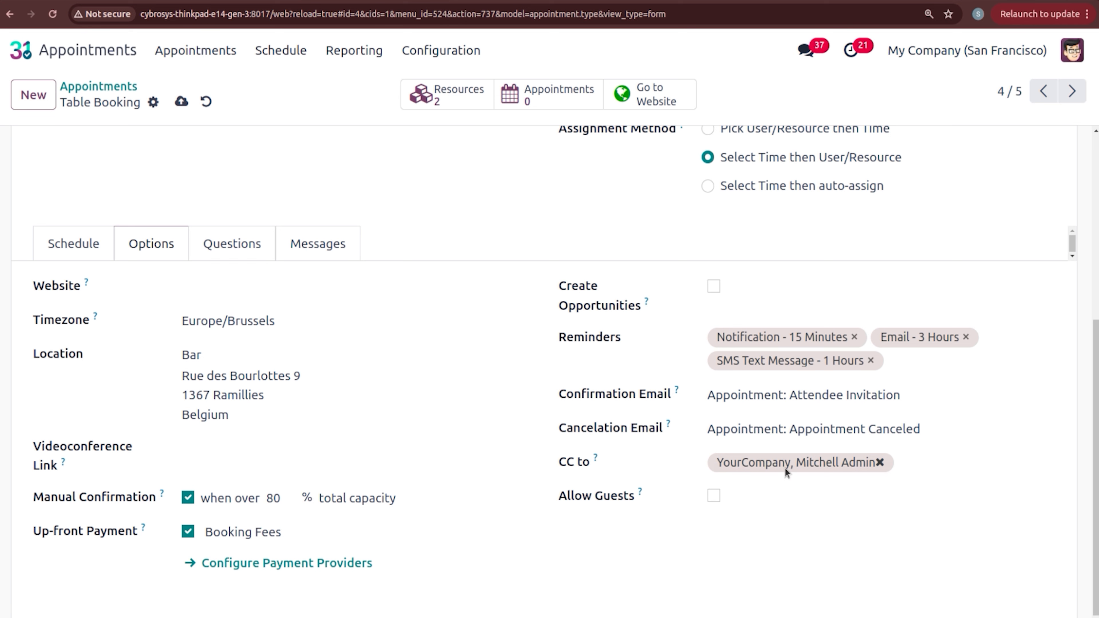
scroll(549, 368, up, 4)
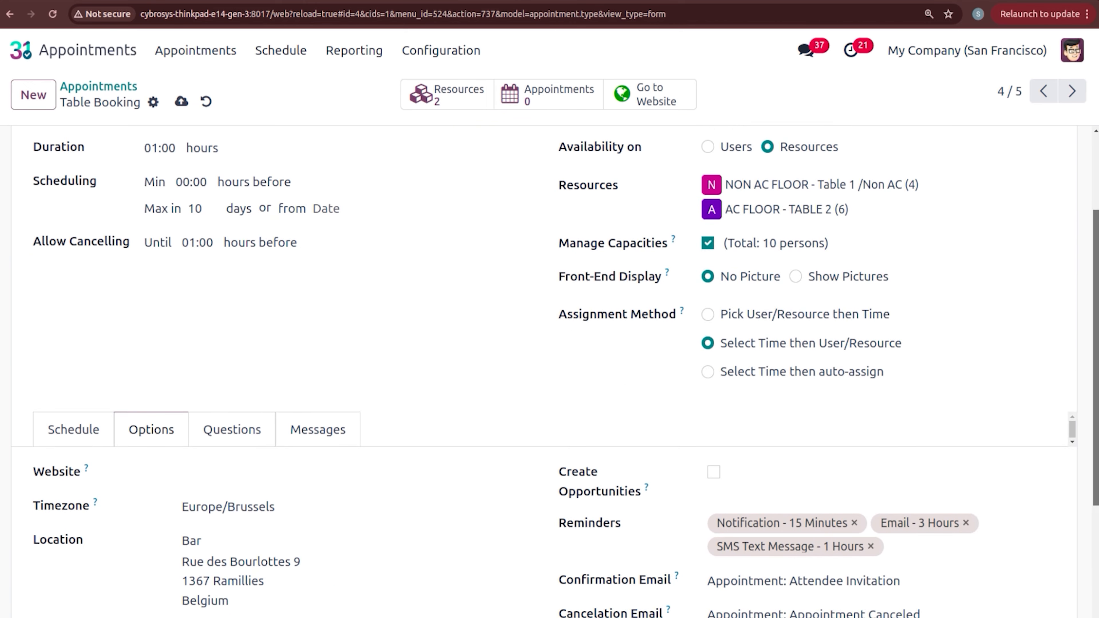
click(181, 100)
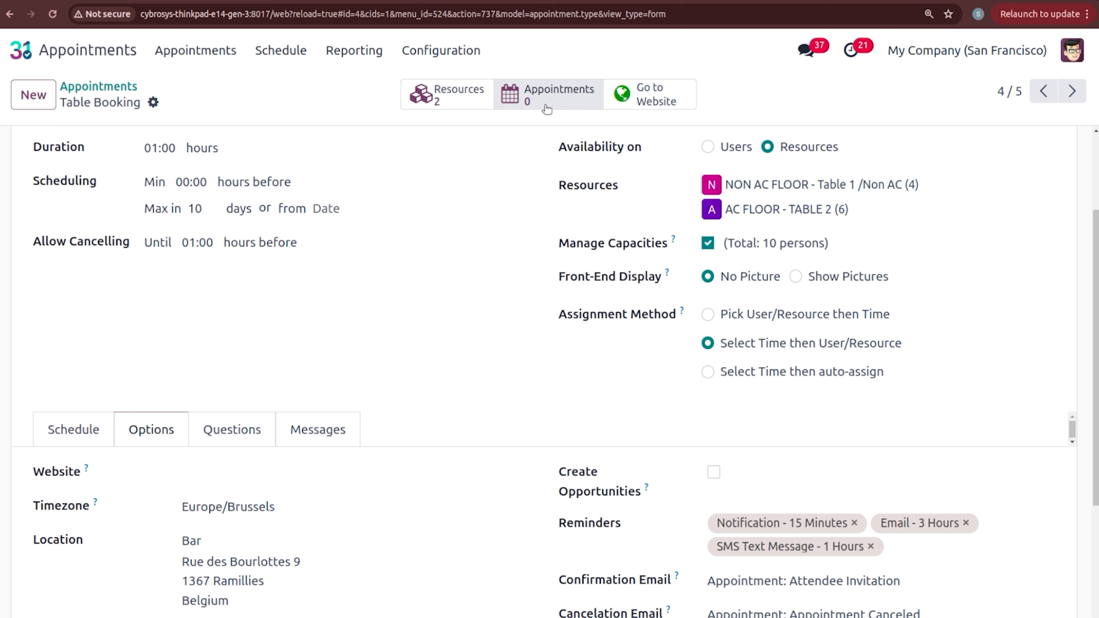
Step: Book a table online for 2 people at 4:00 PM, May 24, on AC FLOOR - TABLE 2
click(647, 102)
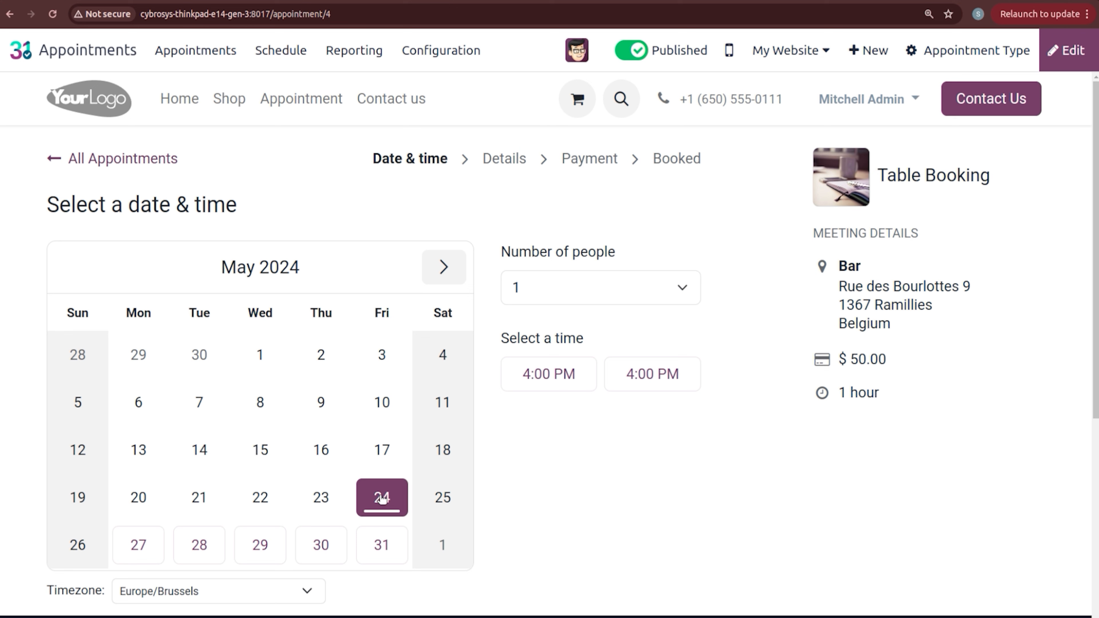
click(570, 300)
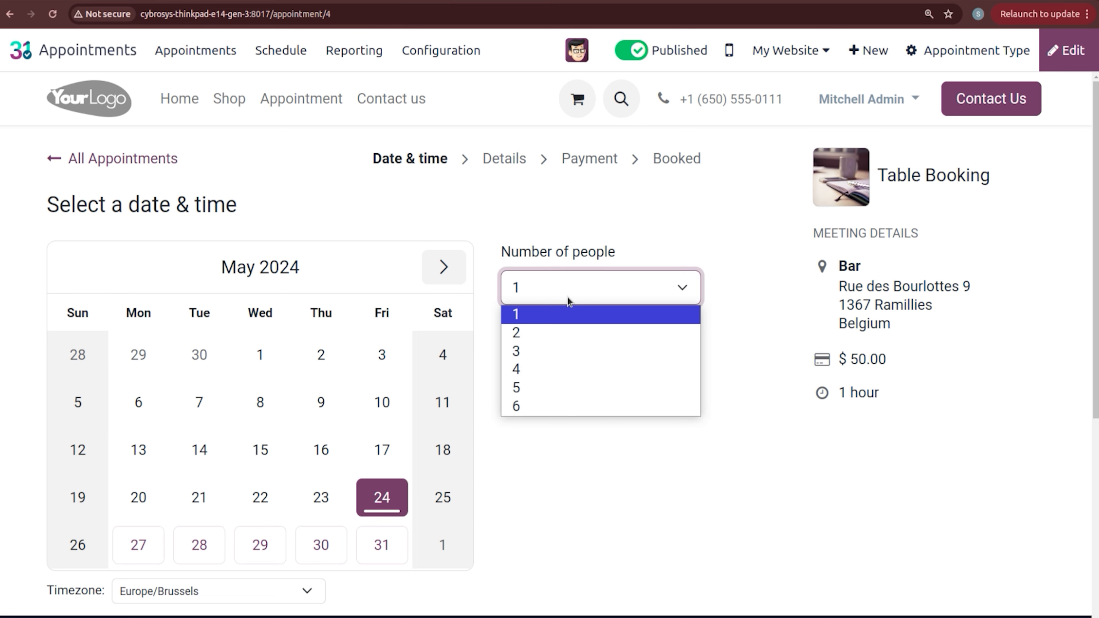
click(570, 336)
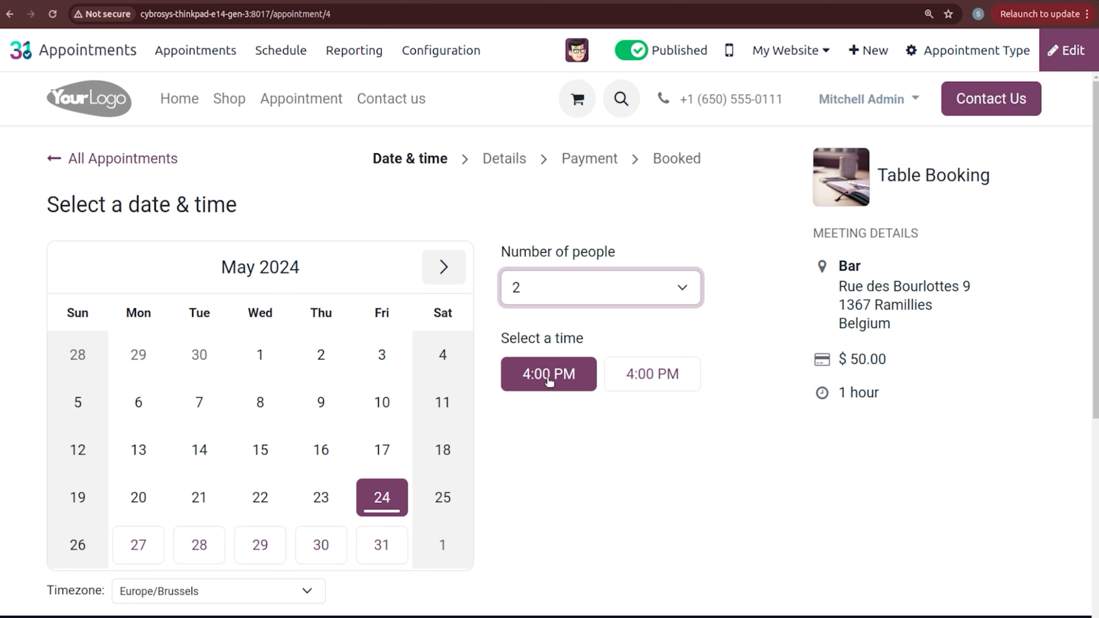
click(630, 373)
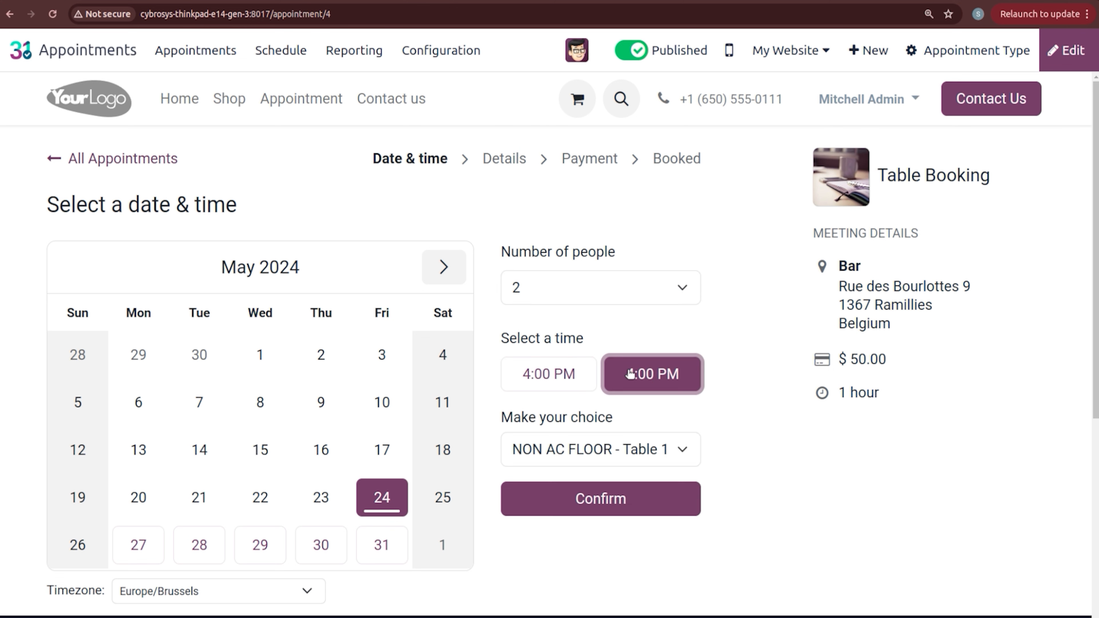
click(578, 446)
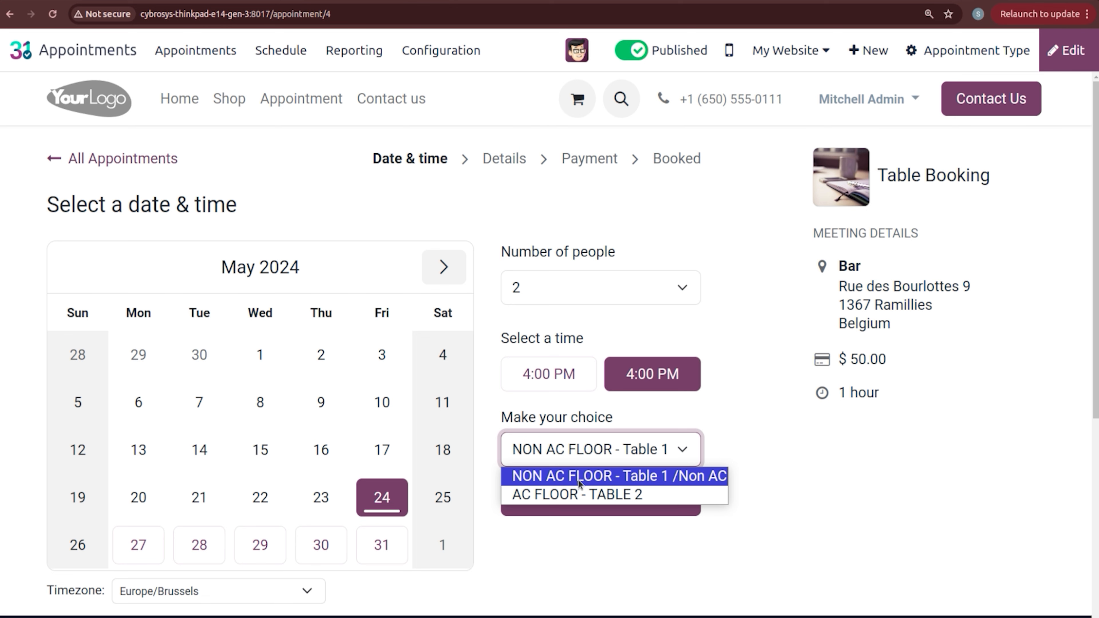
click(583, 496)
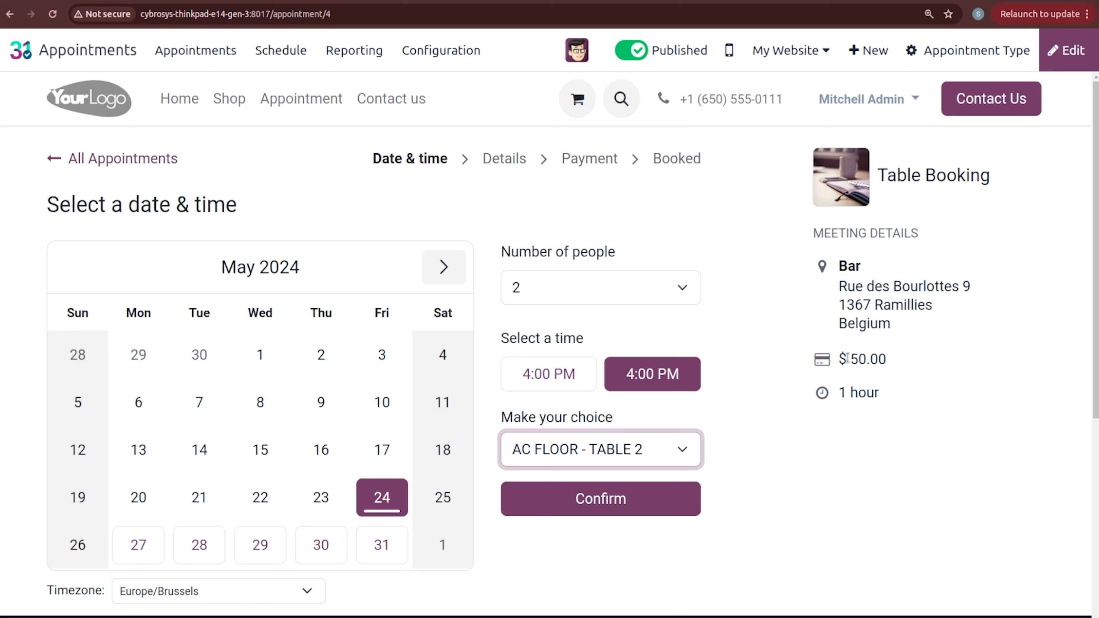
click(600, 503)
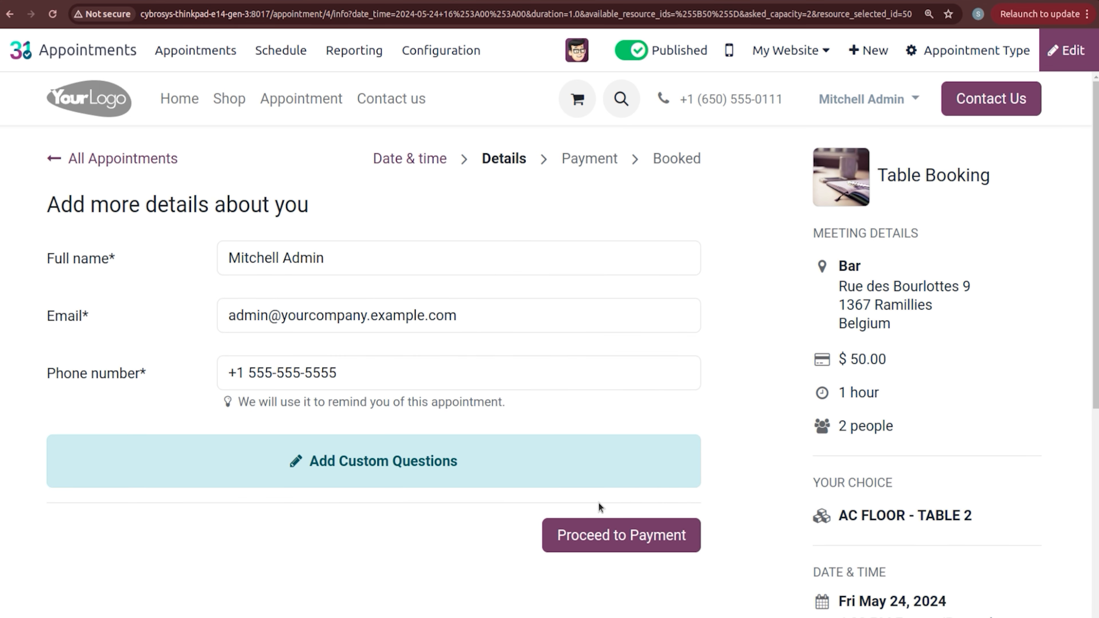
Step: Replace the prefilled name, e-mail and phone with the guest's details, correcting an e-mail typo
drag(227, 257, 359, 266)
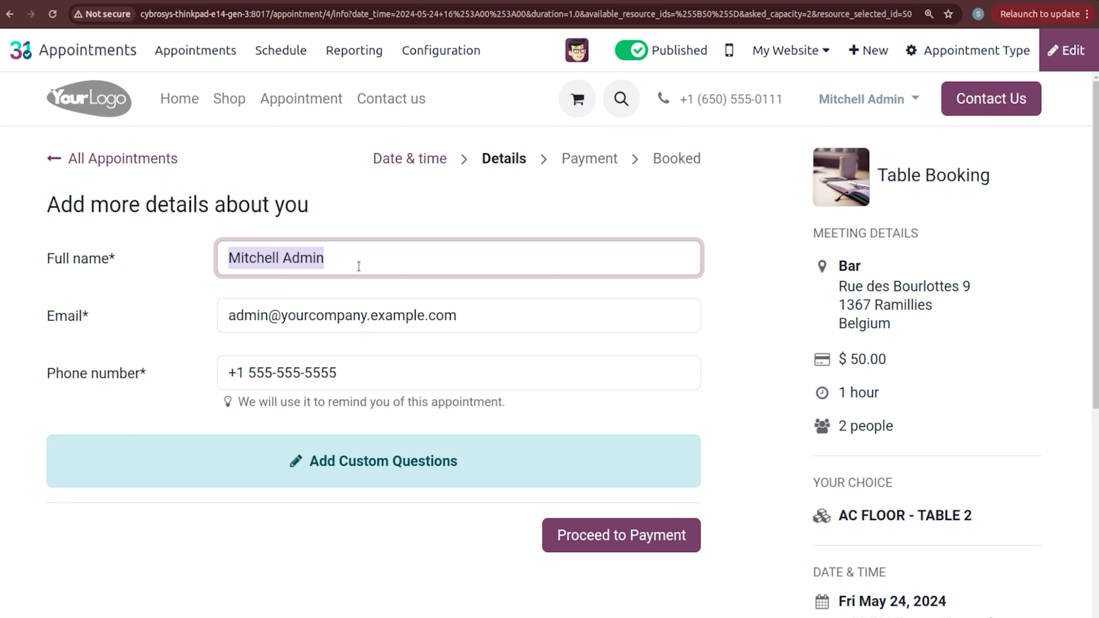
text(Leo)
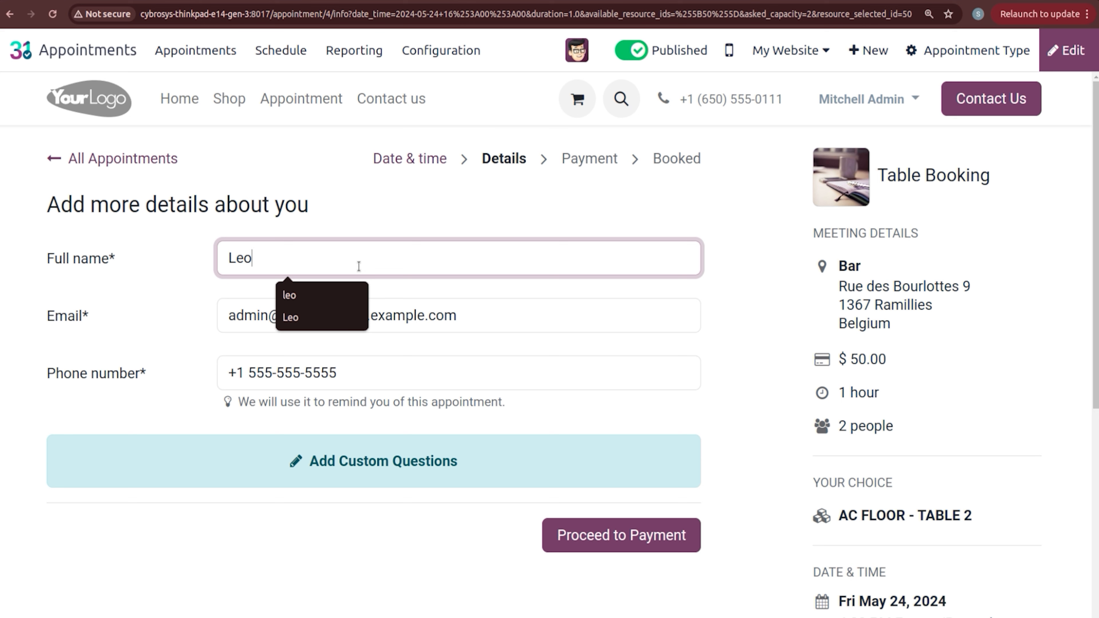
triple_click(261, 323)
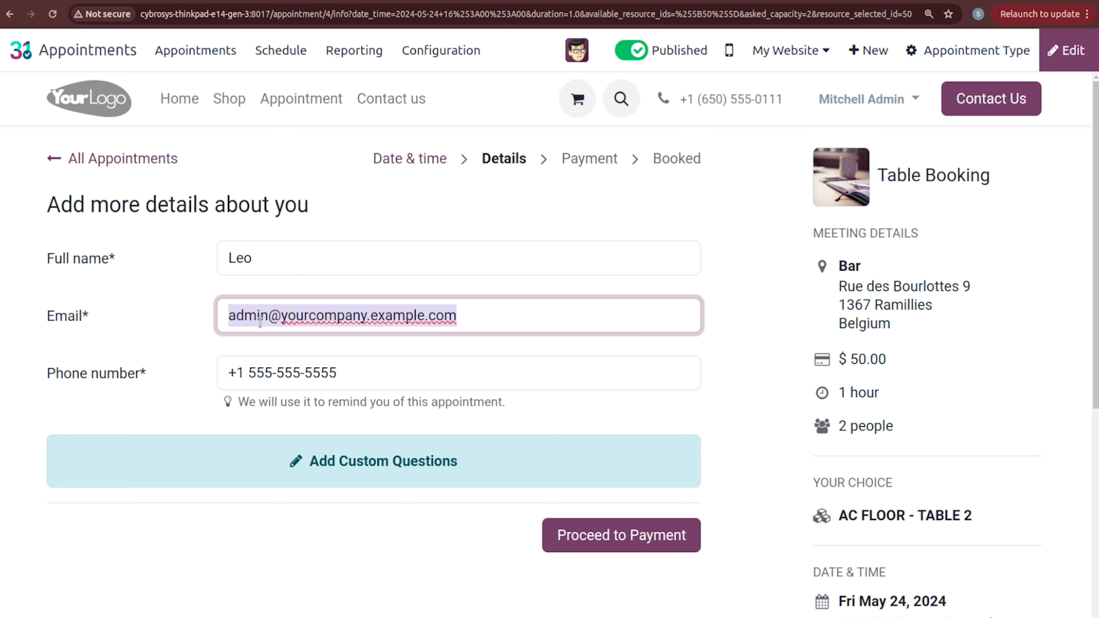
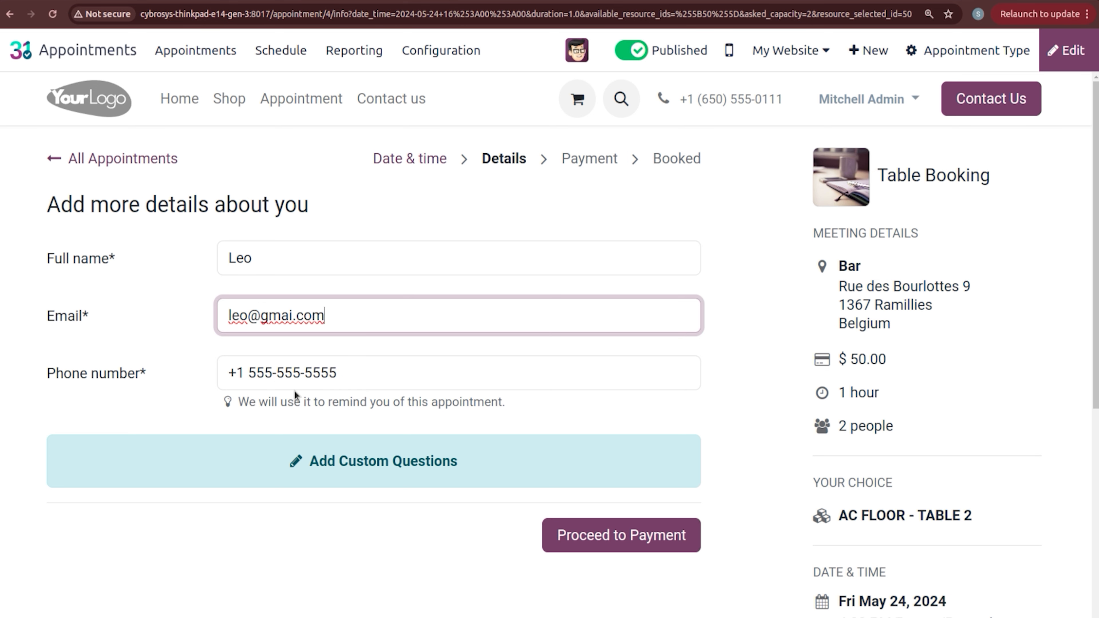
click(292, 315)
text(l)
triple_click(300, 370)
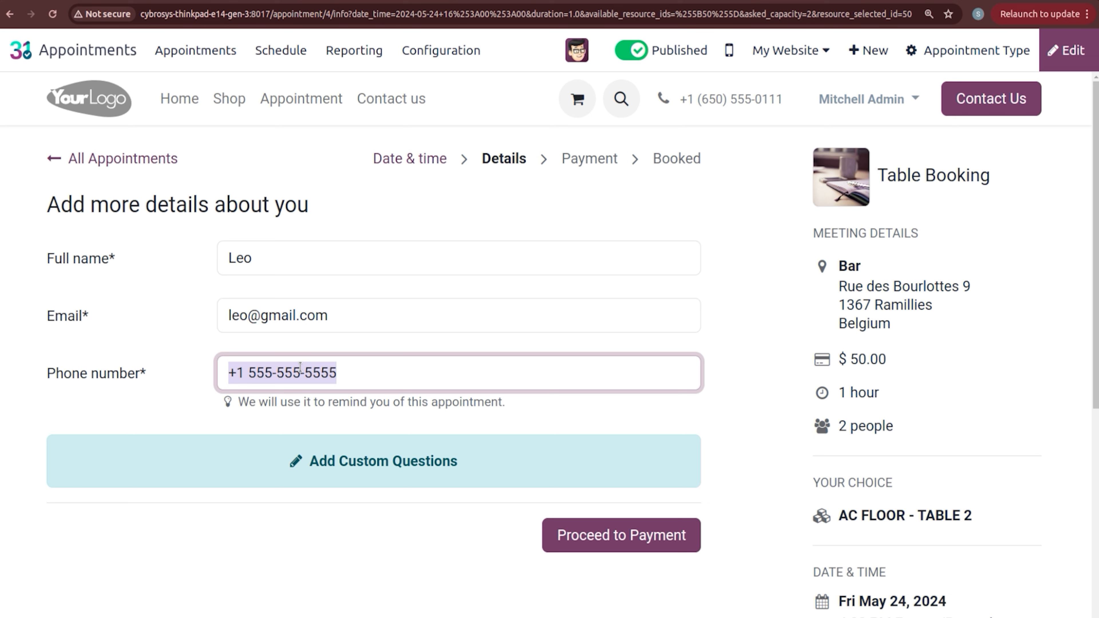
text(100000)
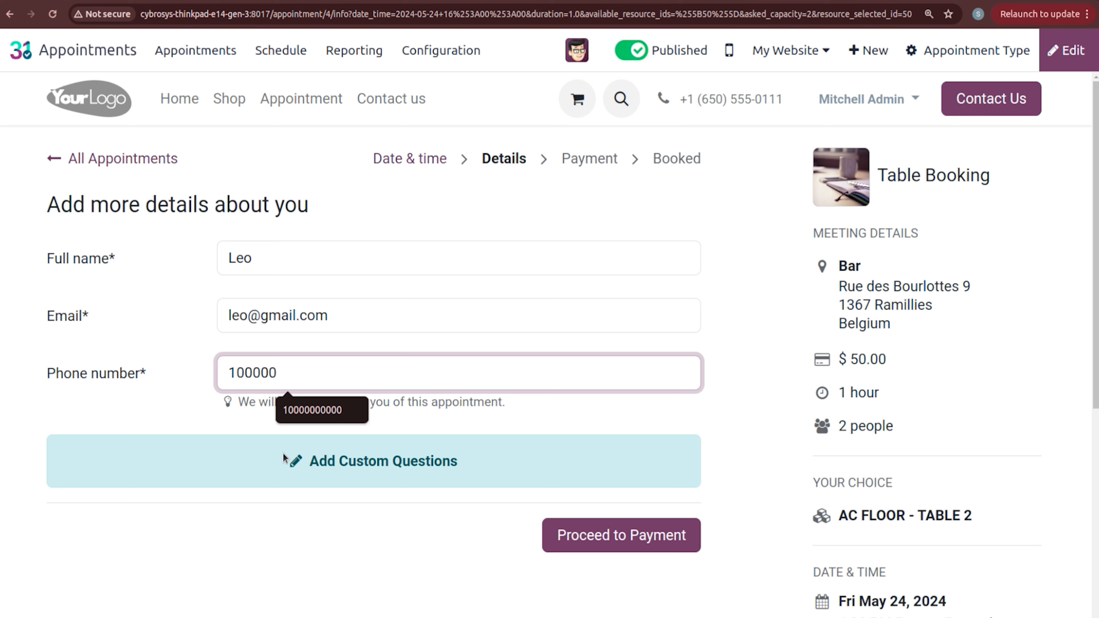
click(279, 513)
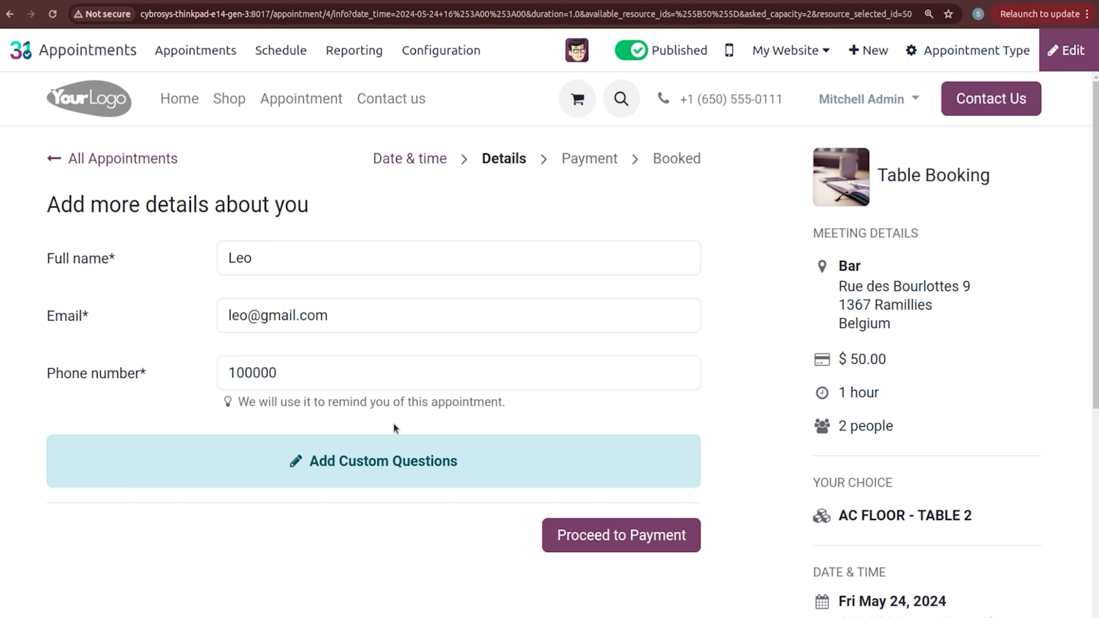
Step: Pay the 73.80 € booking fee through the Demo provider with status Successful
click(579, 544)
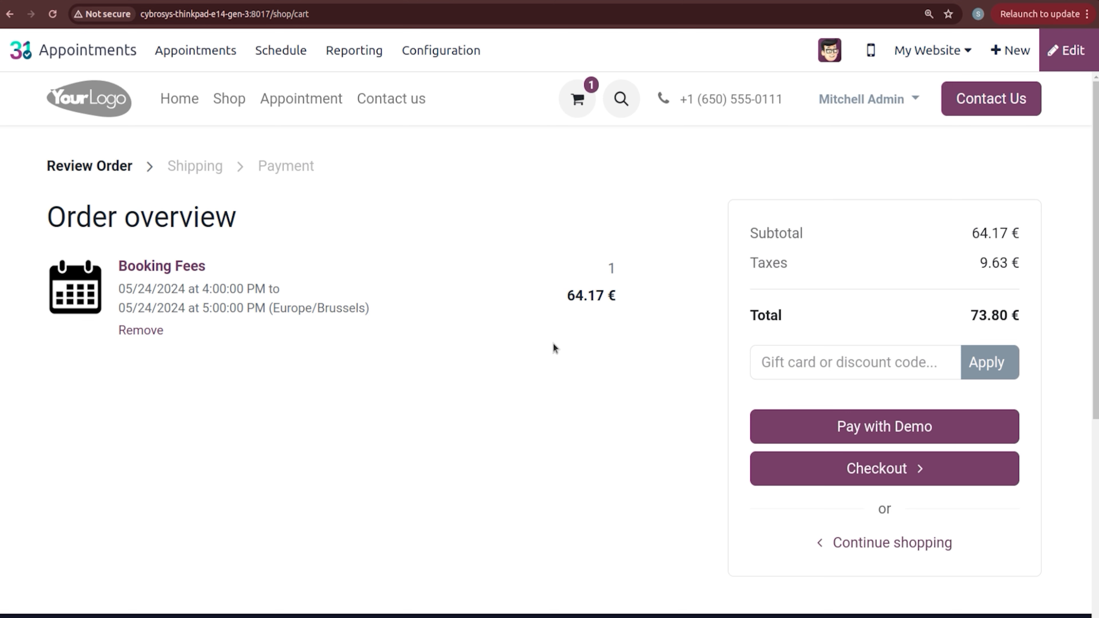
click(791, 434)
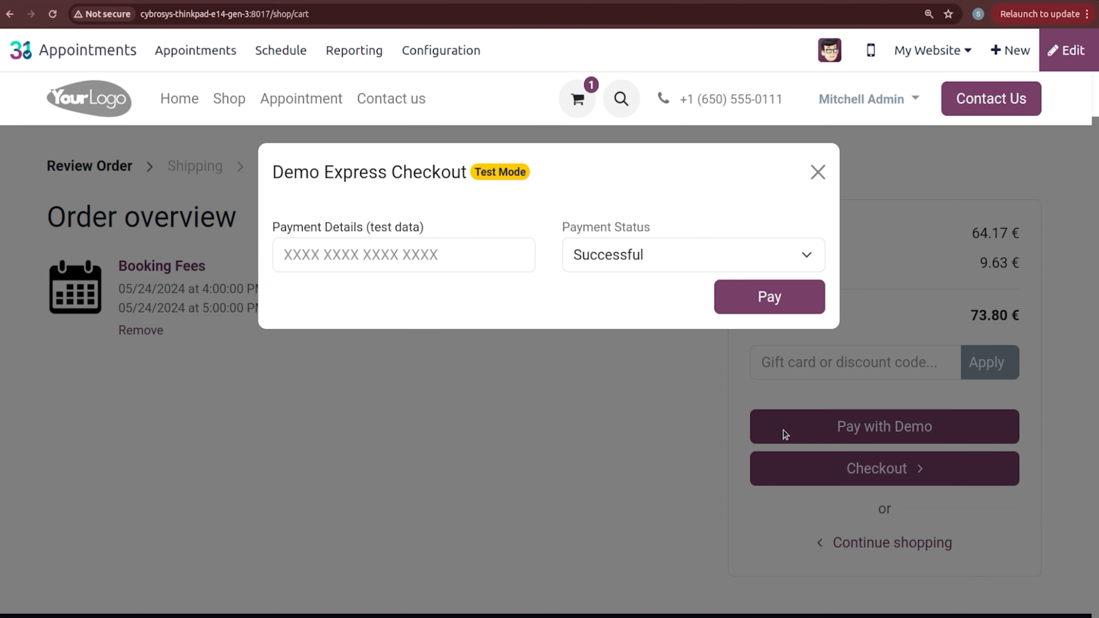
click(759, 291)
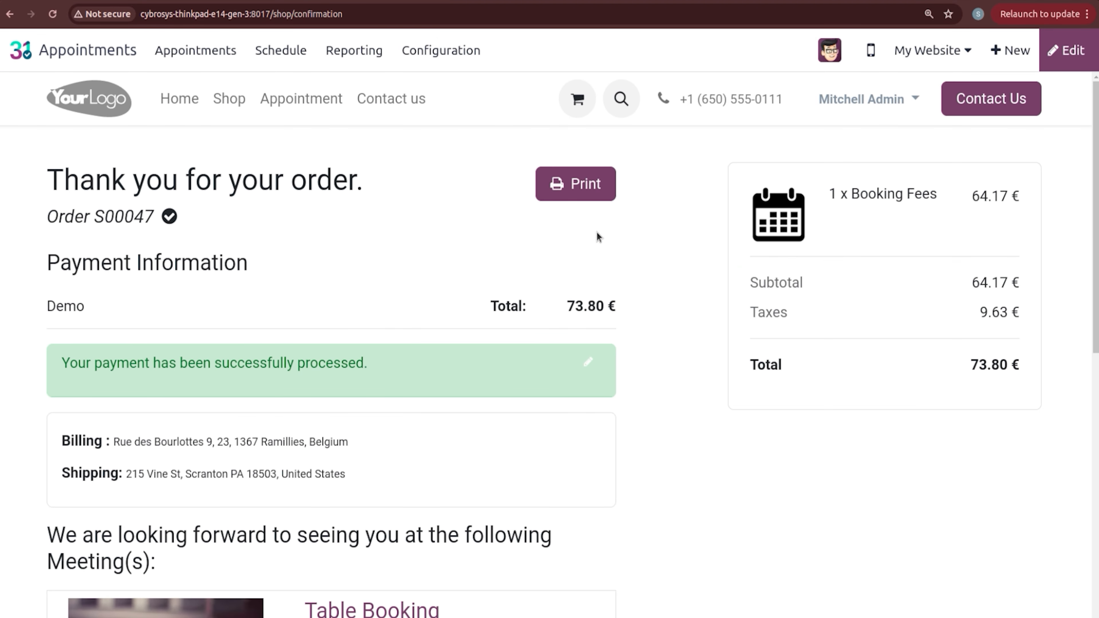
Step: Confirm the Table Booking appointment shows as successfully booked, then return to the Odoo apps menu
scroll(1095, 190, down, 5)
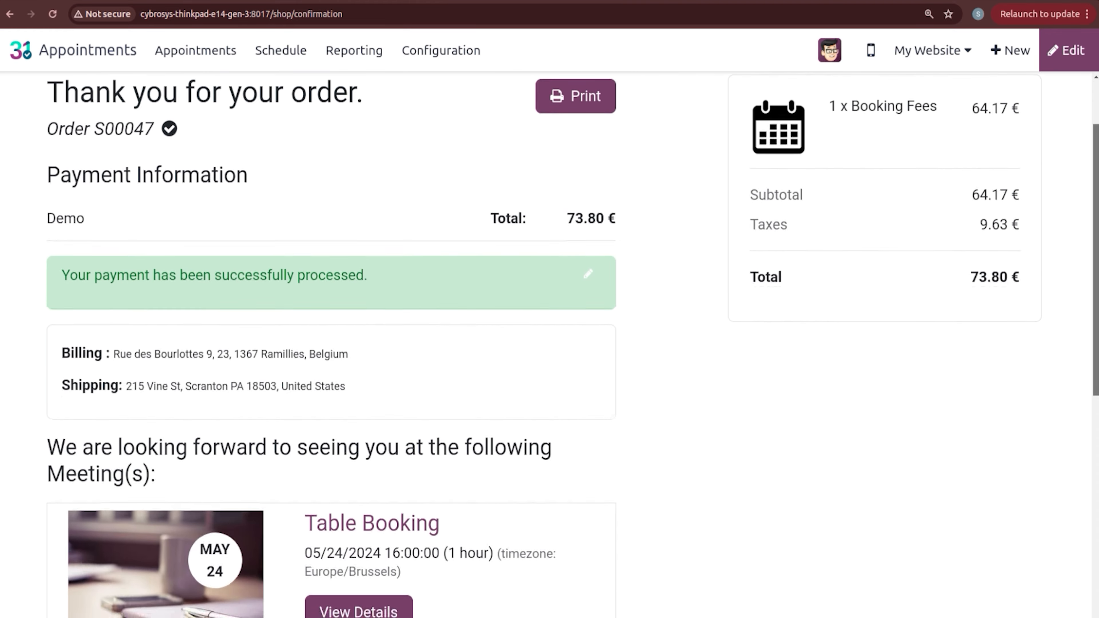
scroll(1094, 191, down, 2)
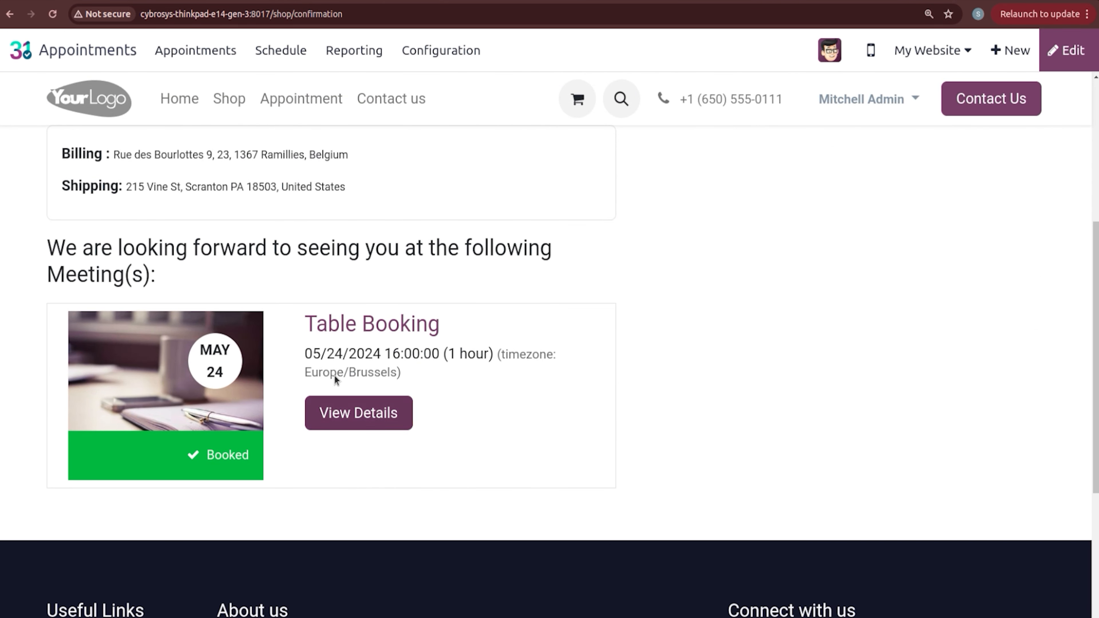
click(368, 424)
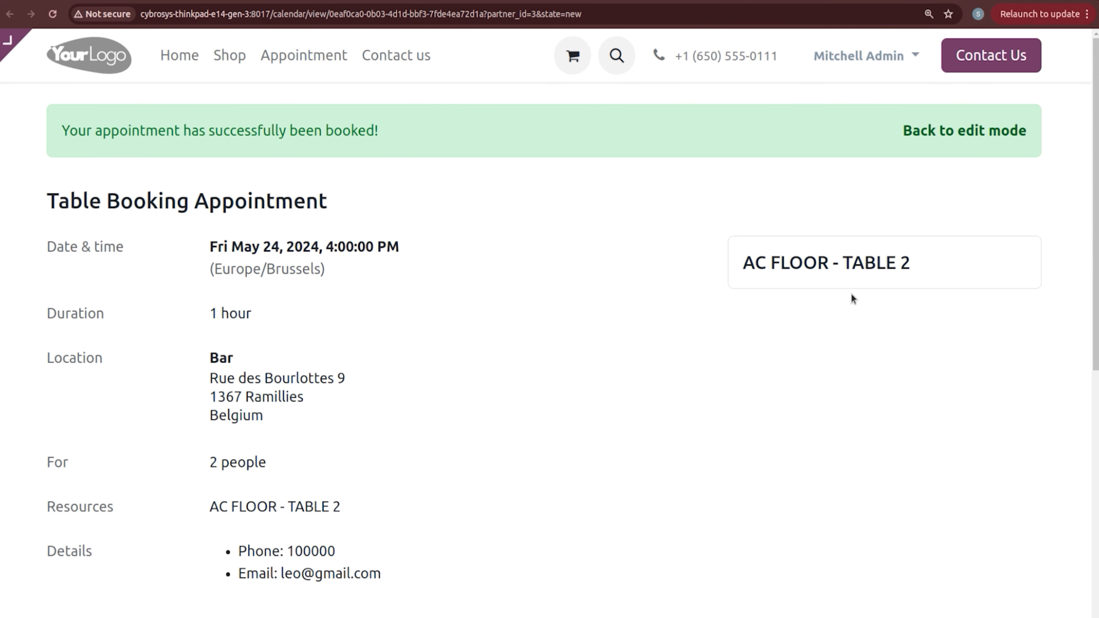
scroll(1082, 248, down, 2)
scroll(194, 350, down, 2)
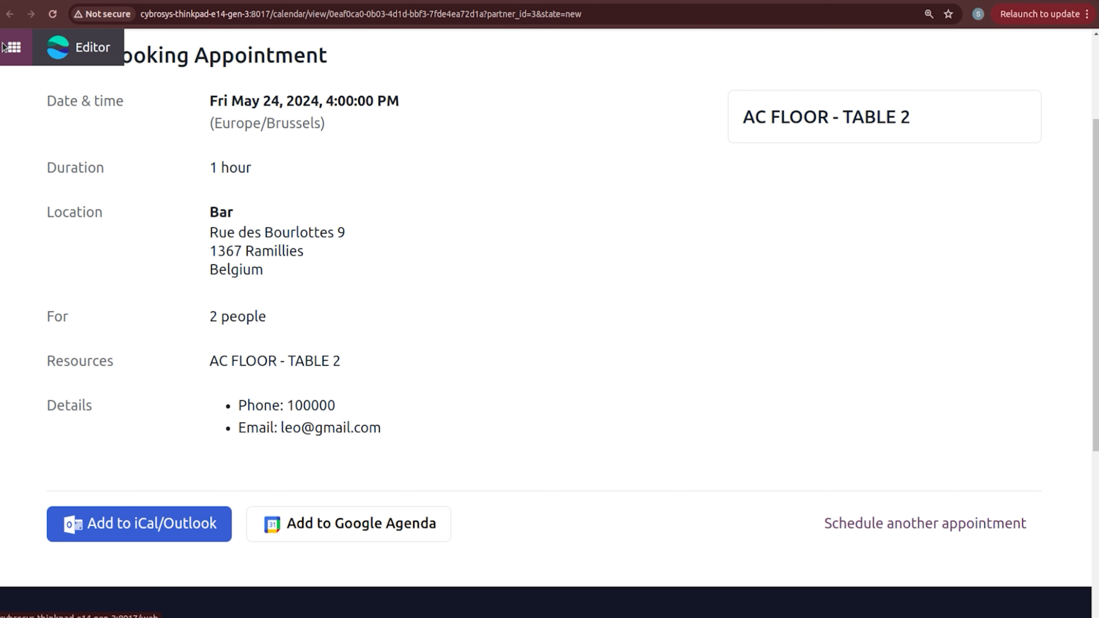
click(3, 47)
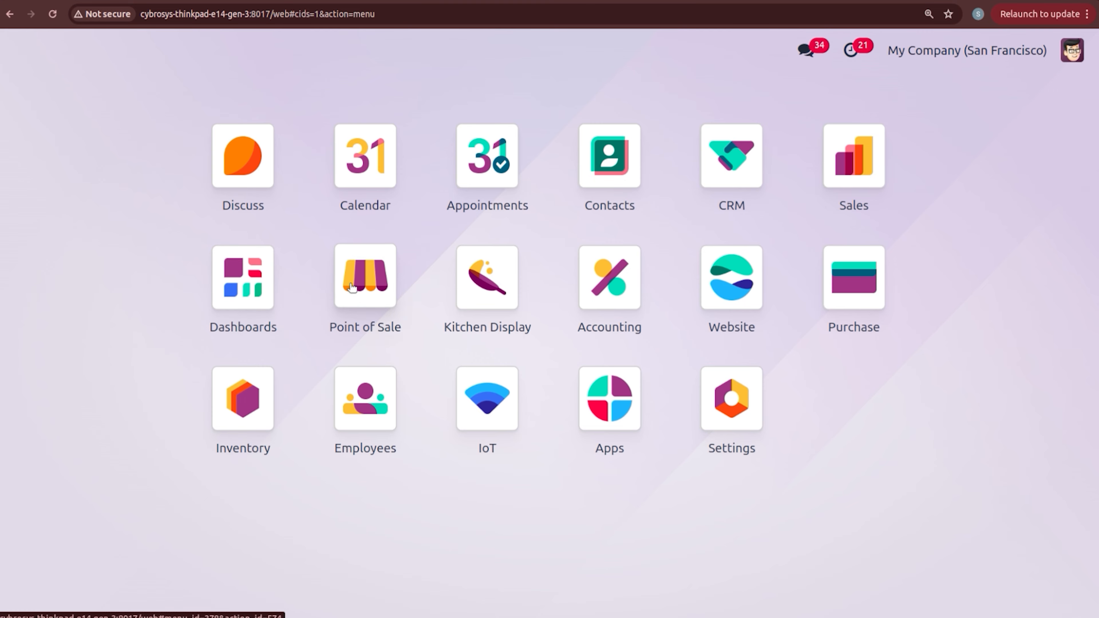
Step: Open a BAKERY session with zero opening cash and go to Manage Bookings
click(351, 287)
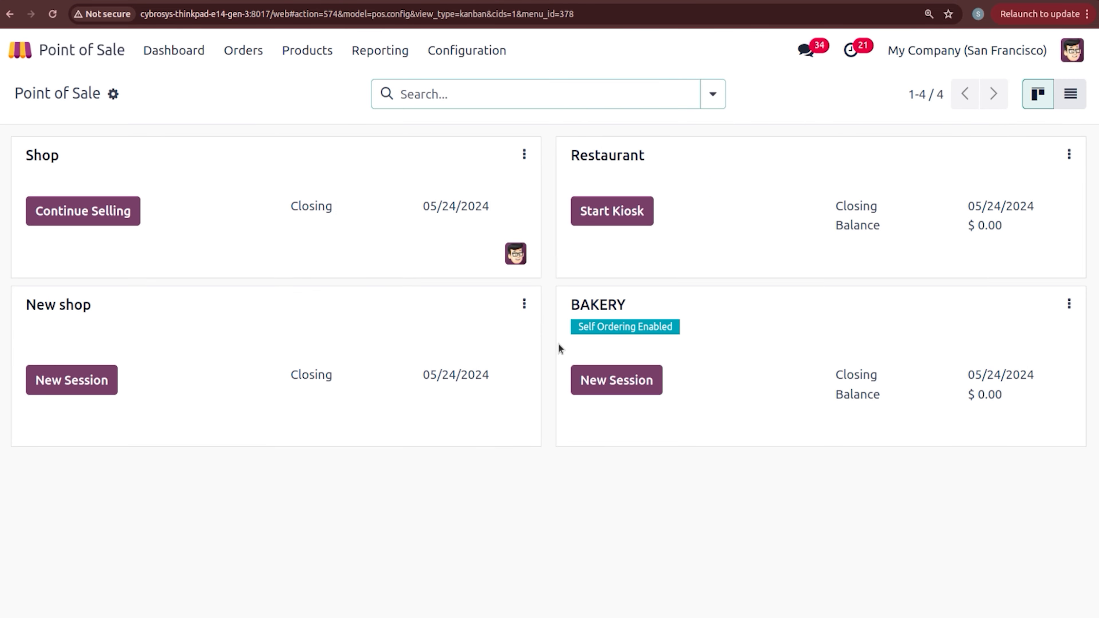
click(617, 380)
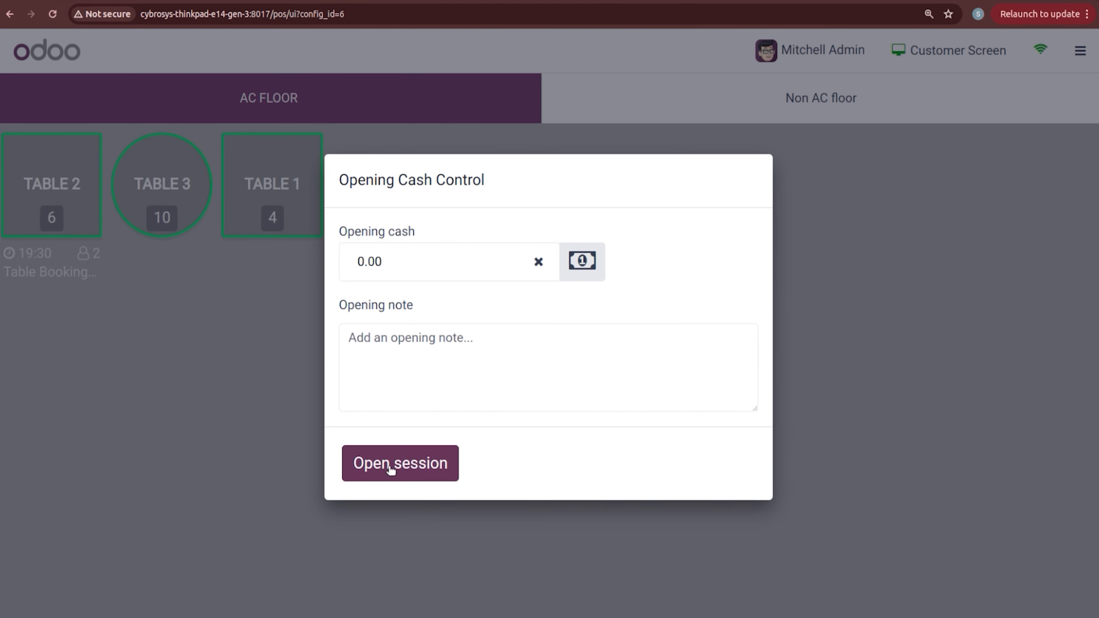
click(392, 469)
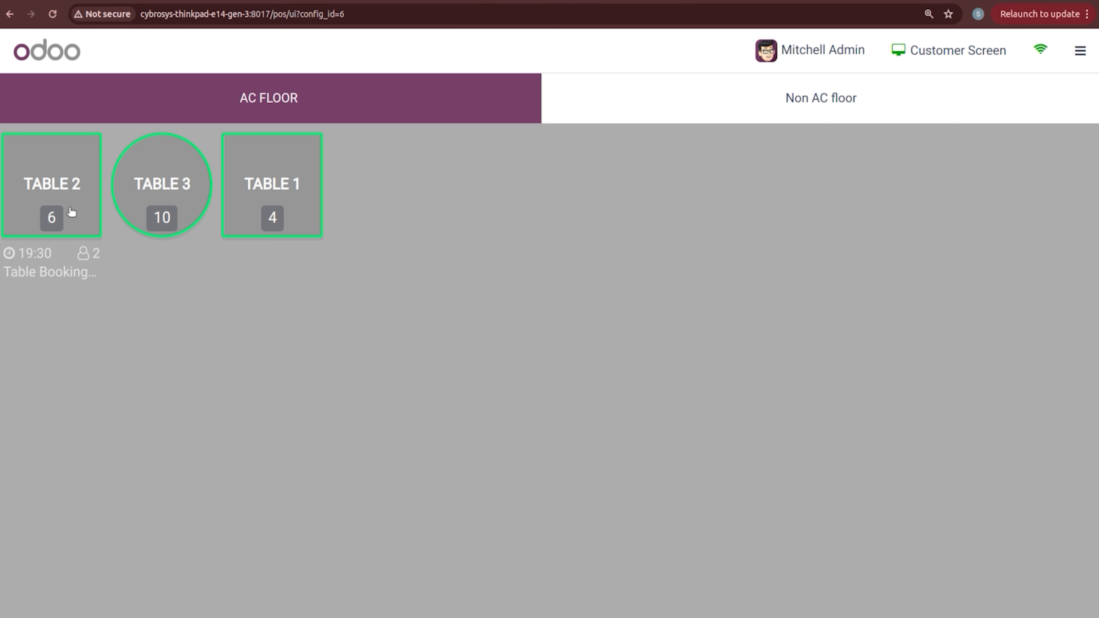
click(1097, 63)
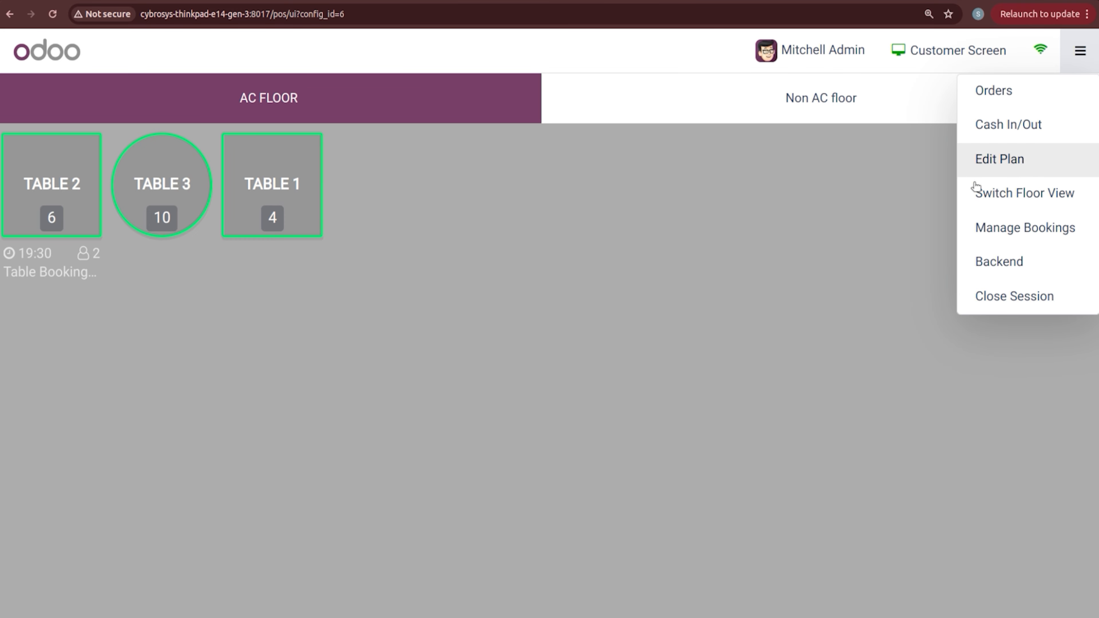
click(998, 226)
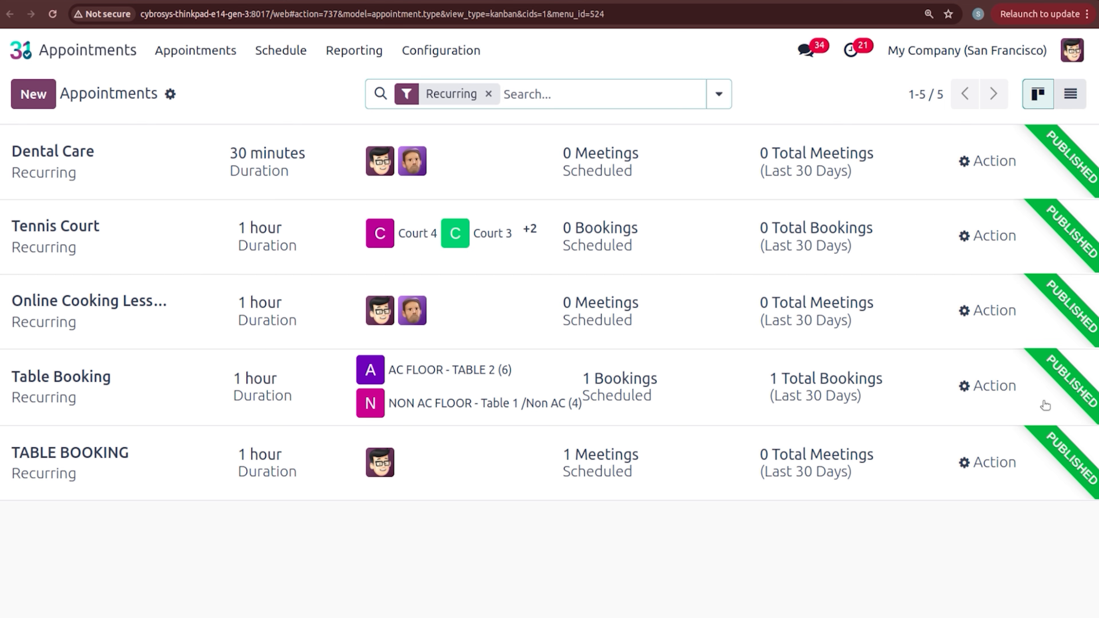
Step: Open Table Booking's AC FLOOR - TABLE 2 reservation and scroll down to its appointment-booked message
click(1002, 391)
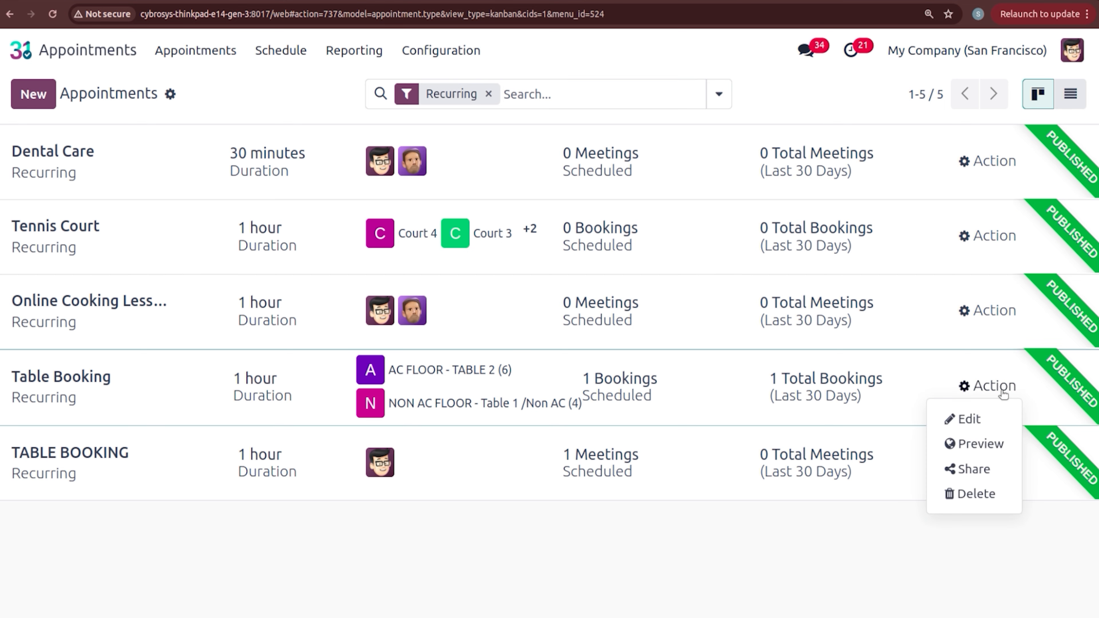
click(979, 415)
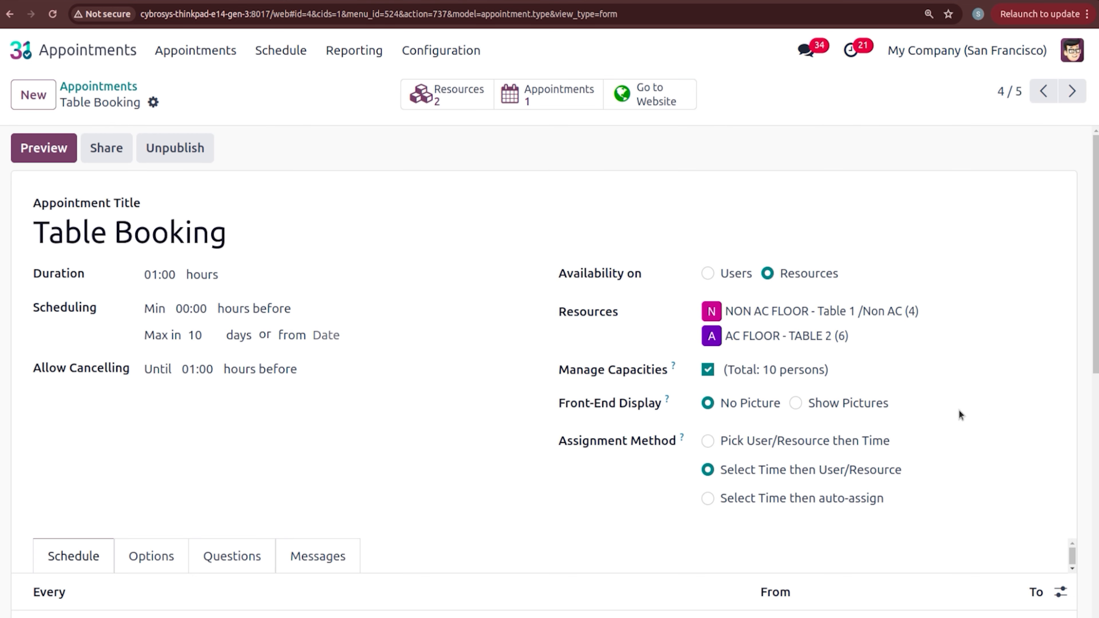
click(537, 100)
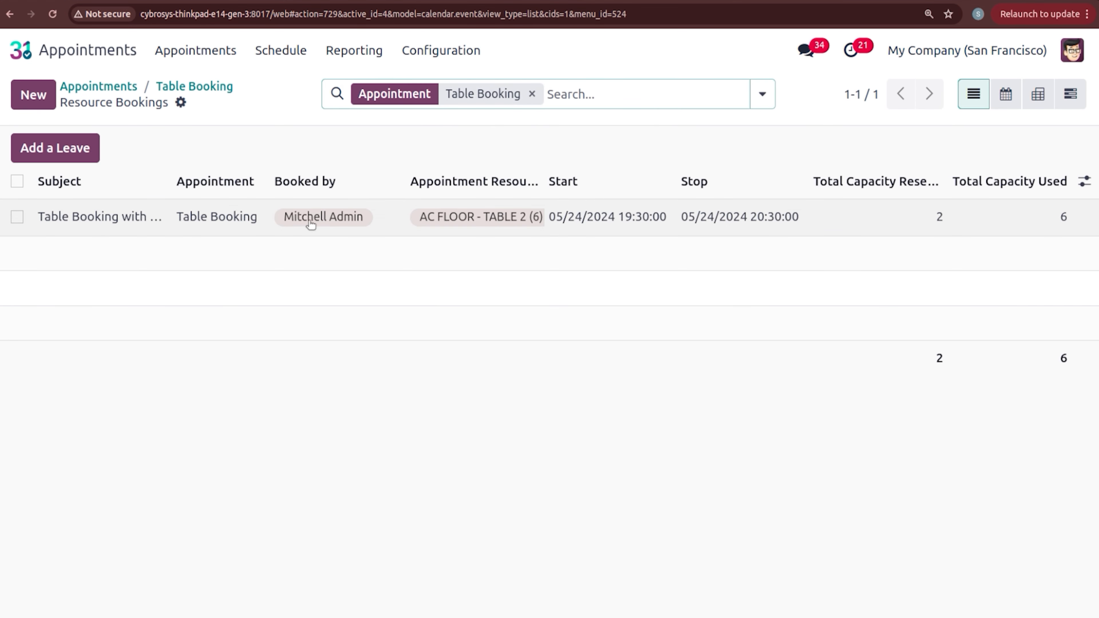
click(385, 219)
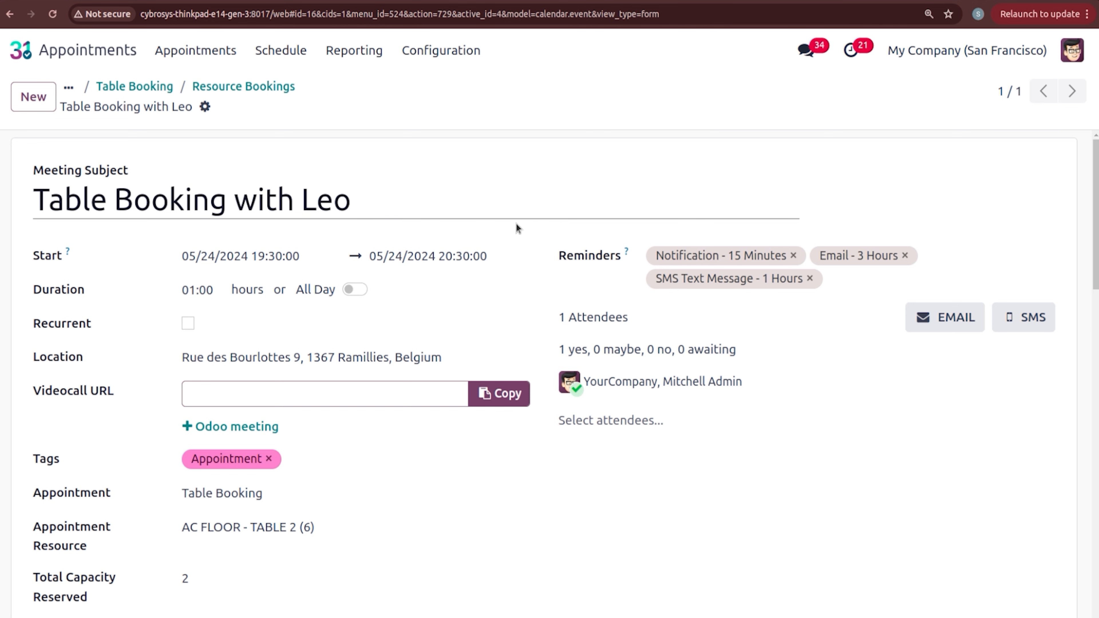
scroll(1095, 208, down, 3)
scroll(544, 372, down, 4)
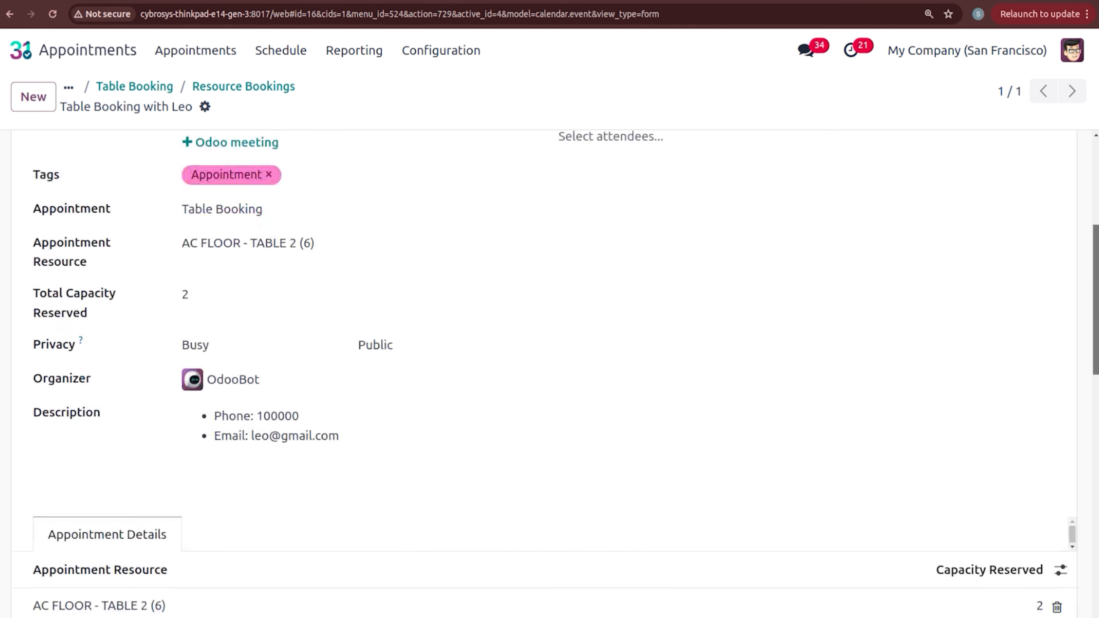
scroll(543, 373, down, 10)
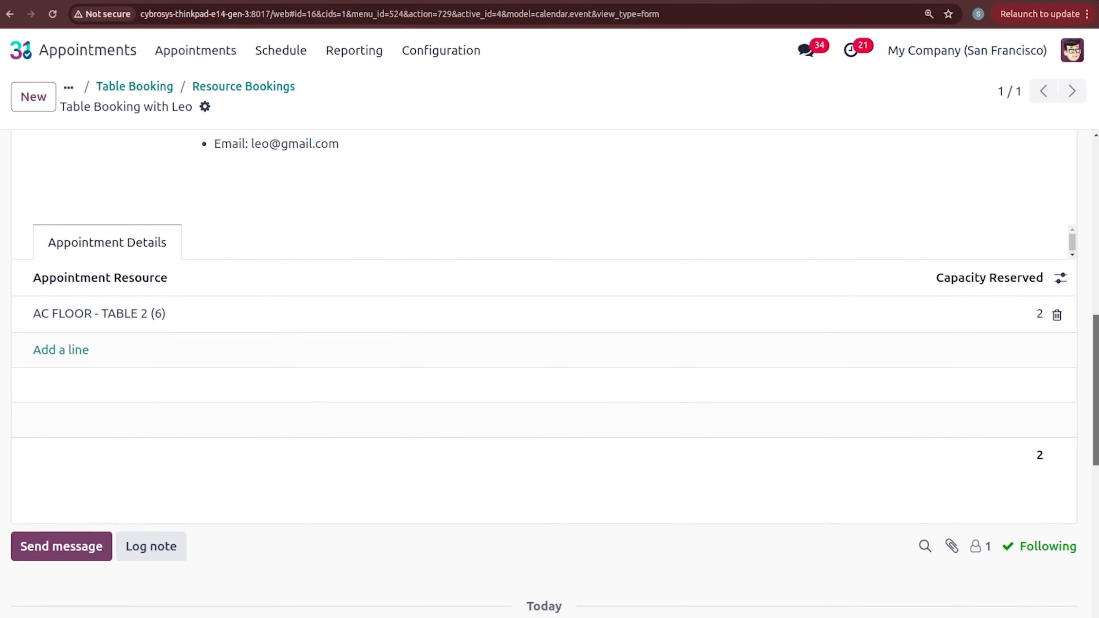
scroll(292, 399, down, 2)
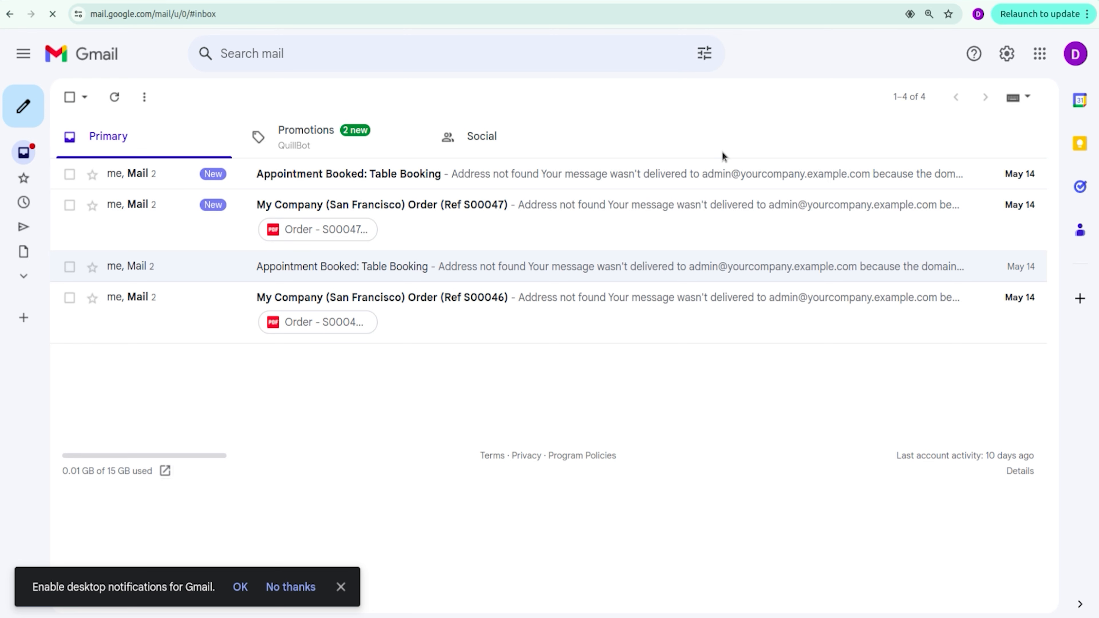
Step: Read the Appointment Booked email for AC FLOOR - TABLE 2 on May 24, 4:00 PM, then return to the inbox
click(379, 184)
click(352, 200)
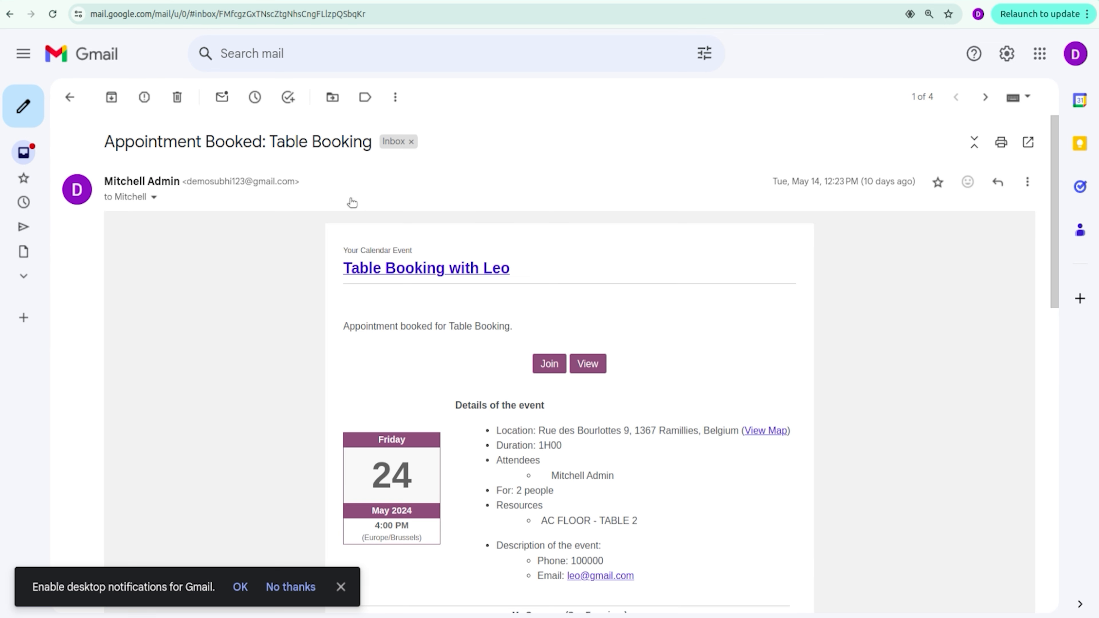
drag(1053, 190, 1058, 263)
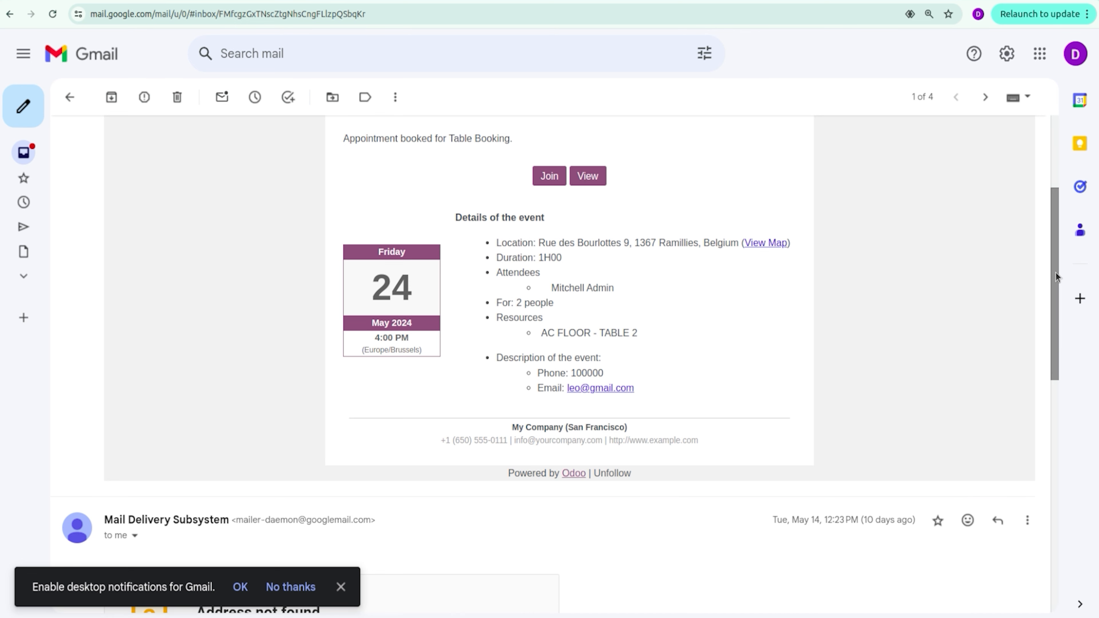
drag(1055, 272, 1068, 185)
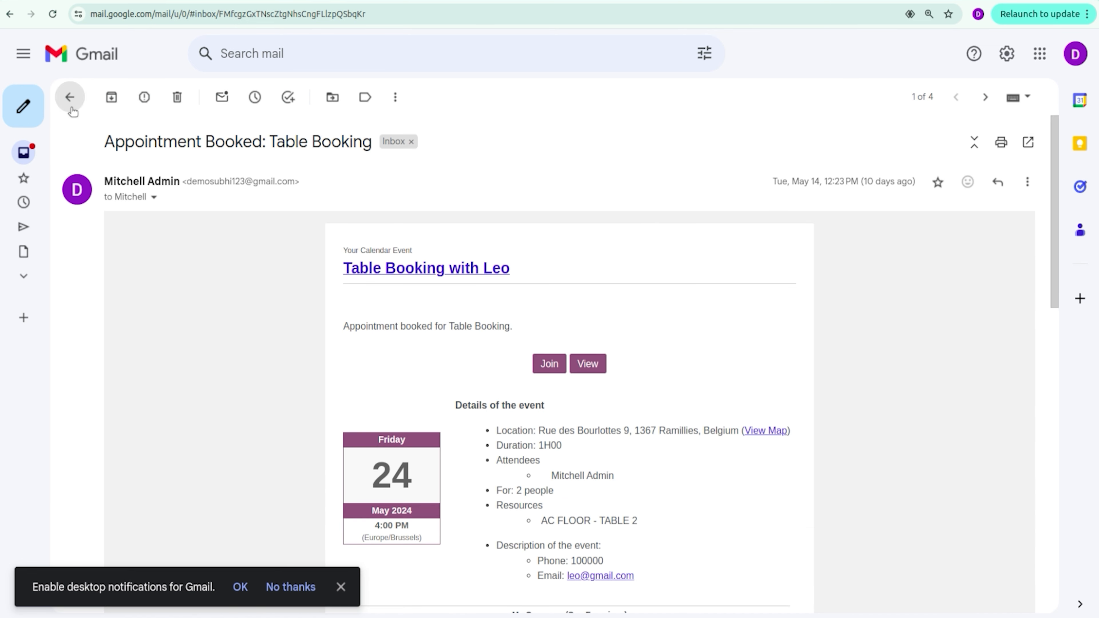
click(69, 98)
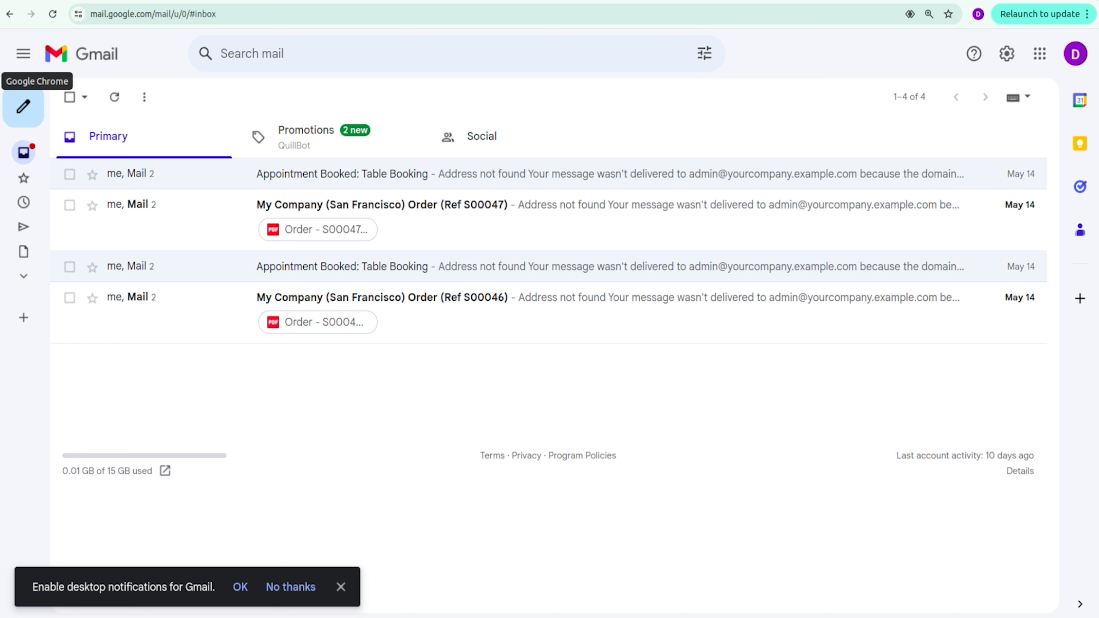
click(0, 81)
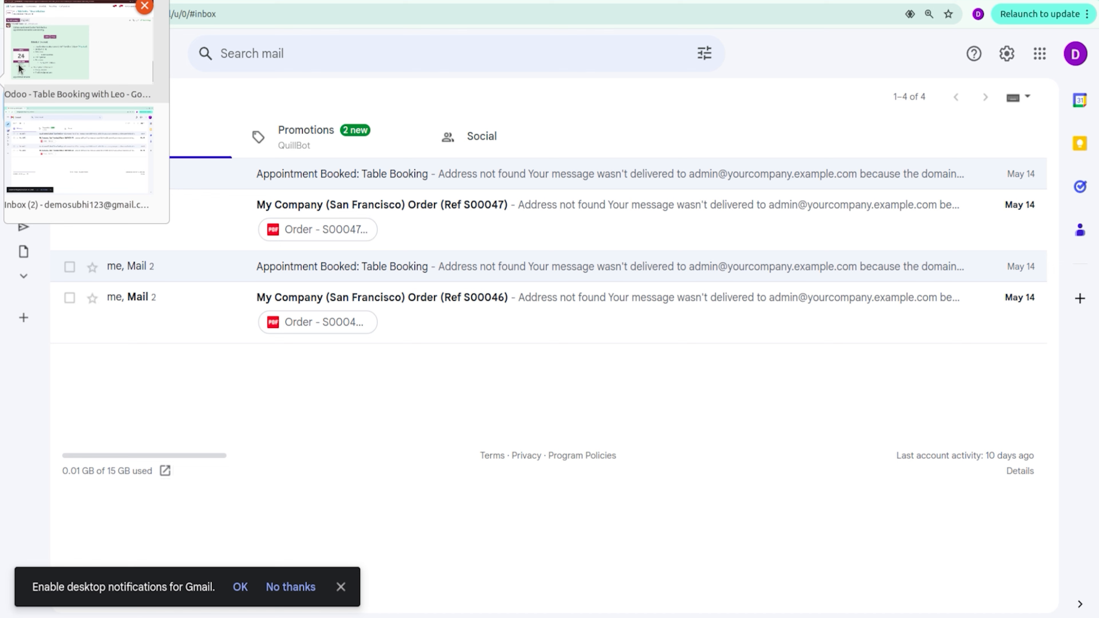
Step: Return to Odoo and resume the BAKERY session showing TABLE 2 booked at 19:30 for 2
click(49, 54)
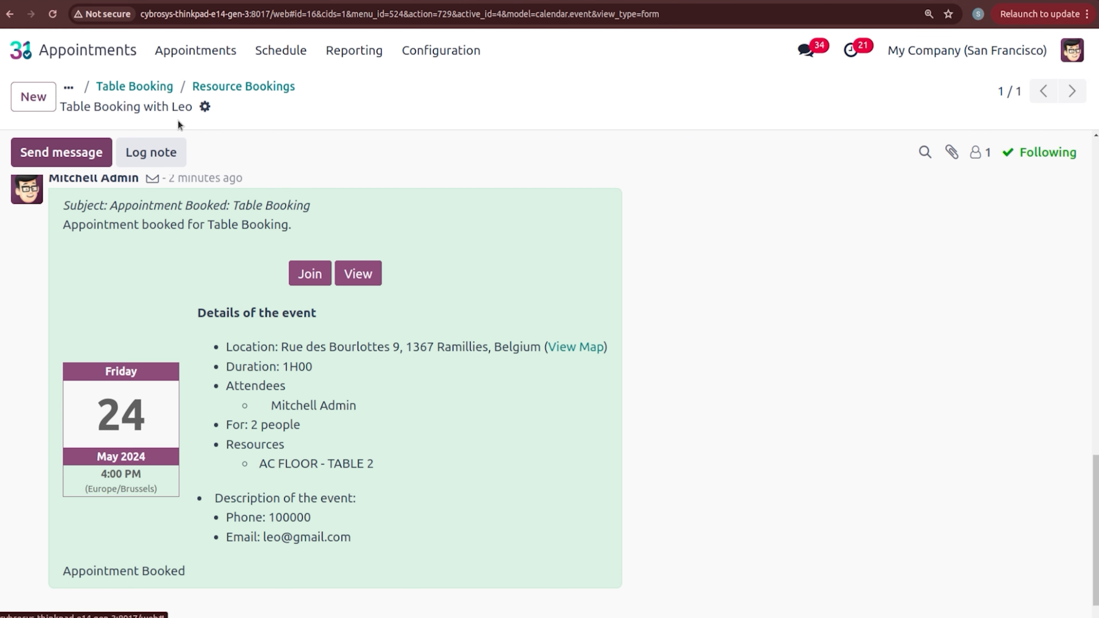
click(22, 49)
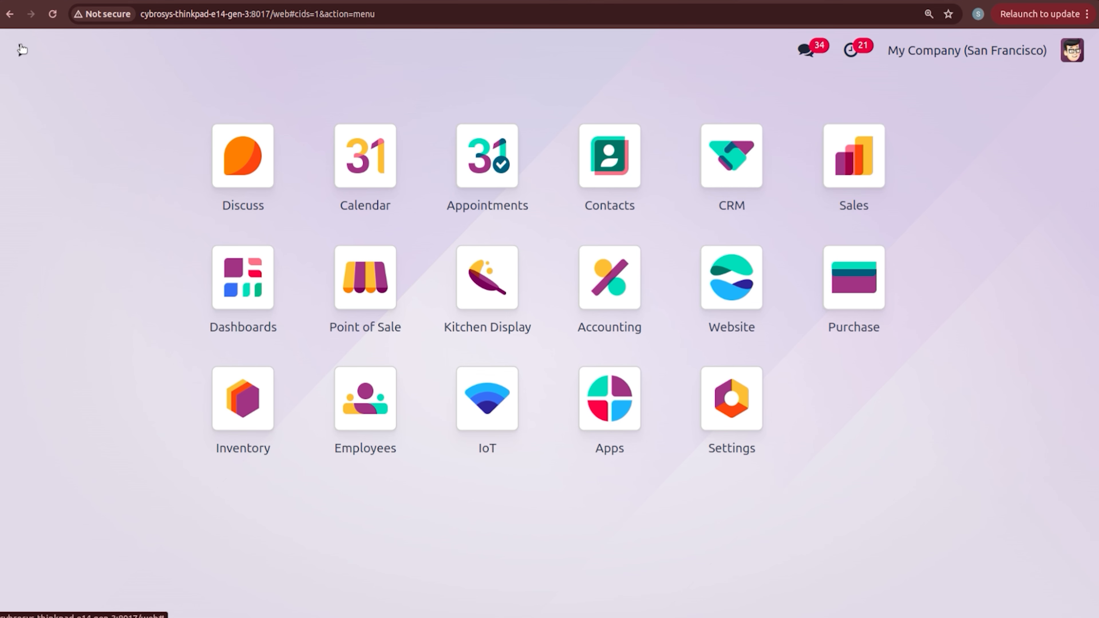
click(377, 304)
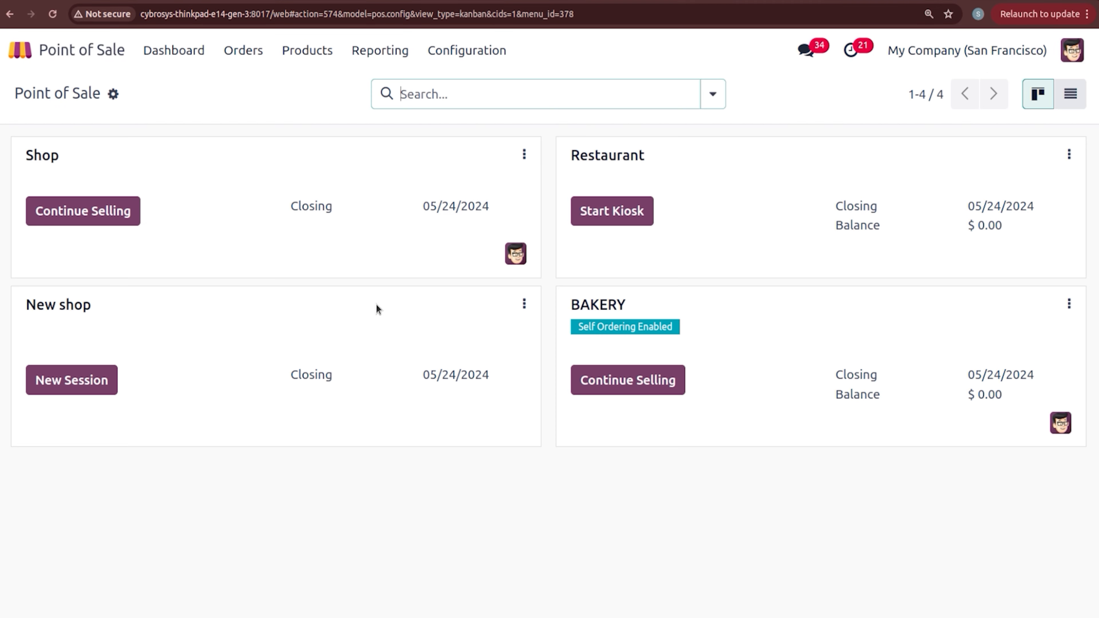
click(675, 381)
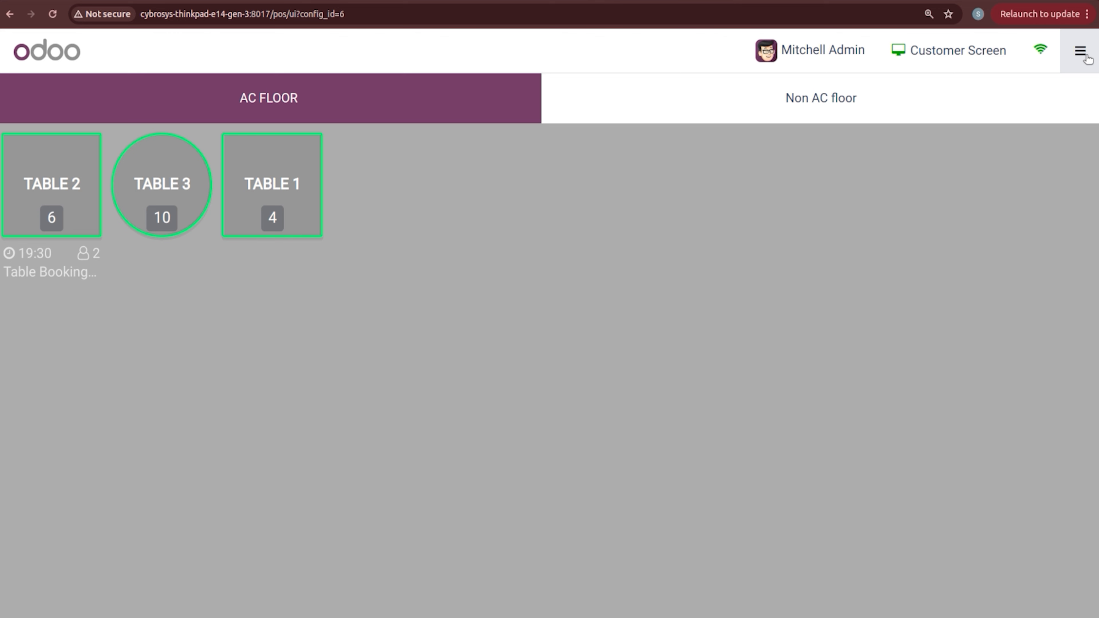
Step: Close the empty BAKERY session from the session menu
click(1085, 57)
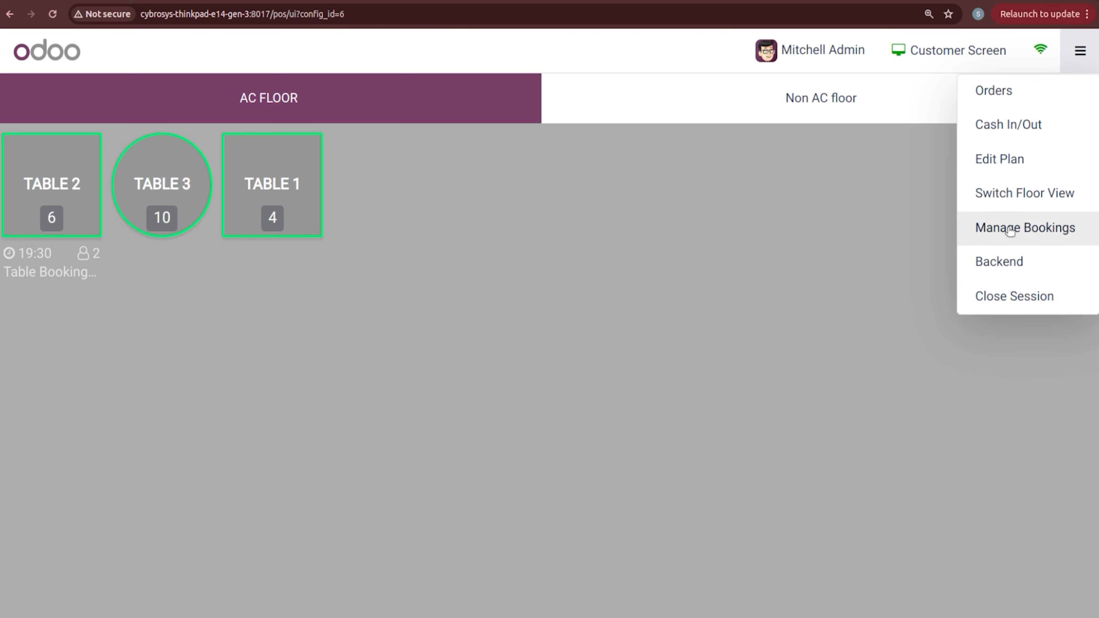
click(1023, 294)
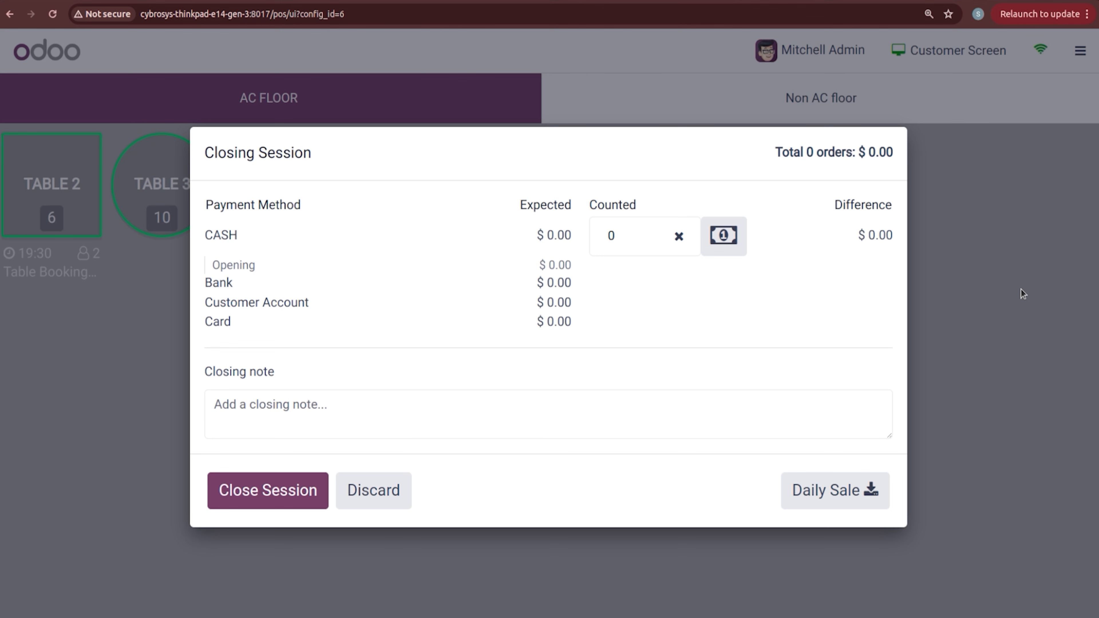
click(300, 490)
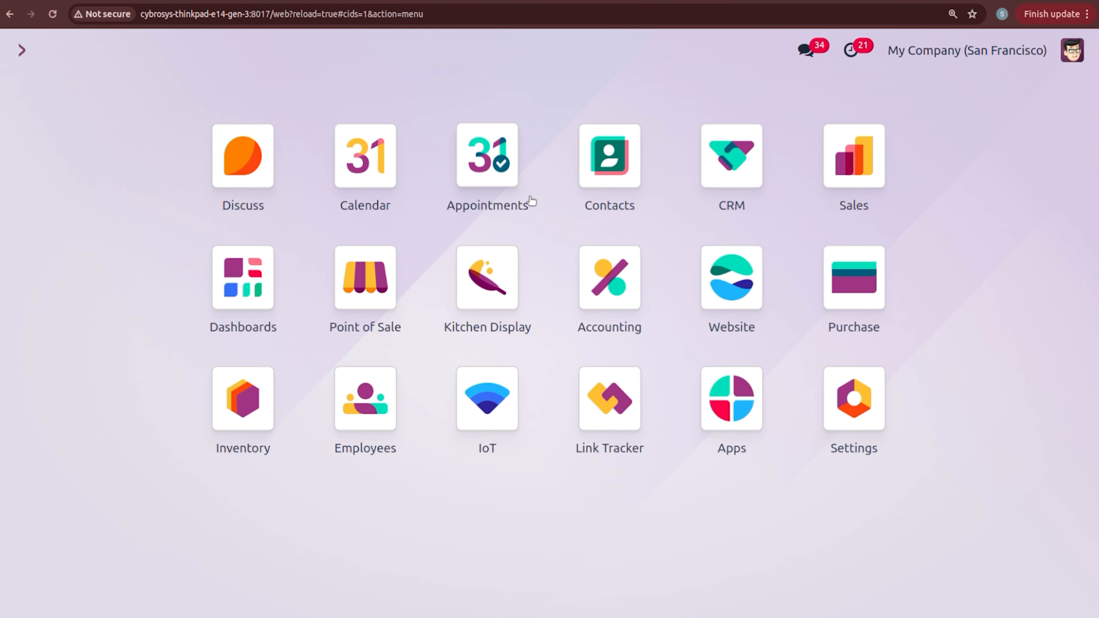
Step: View the Coins/Bills list of 15 denominations (0.01 to 200.00), discarding a trial new row
click(370, 300)
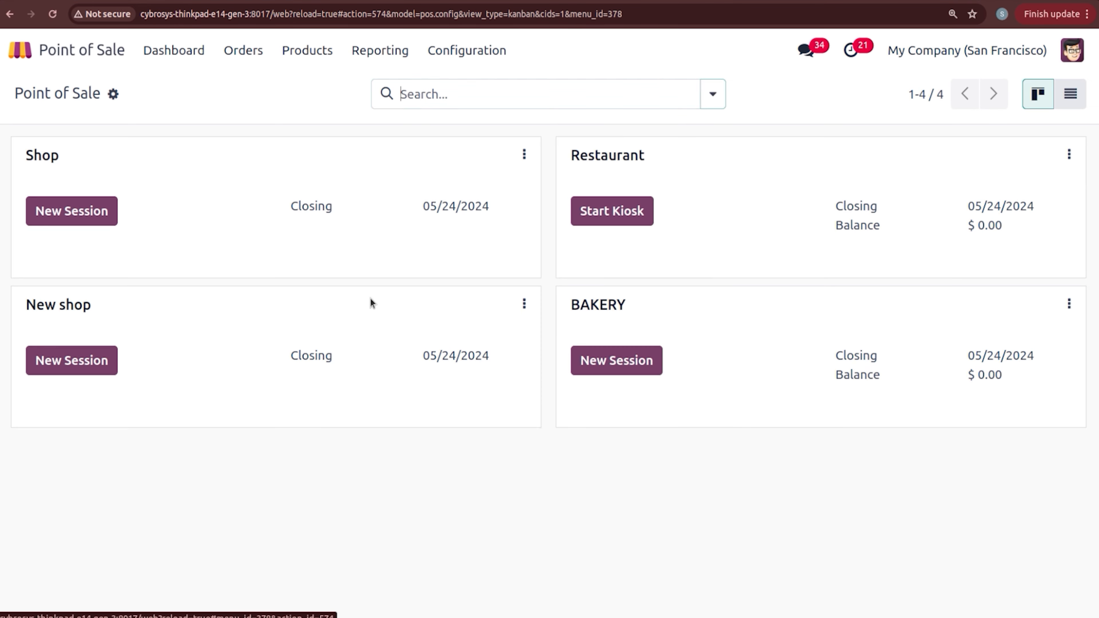
click(452, 60)
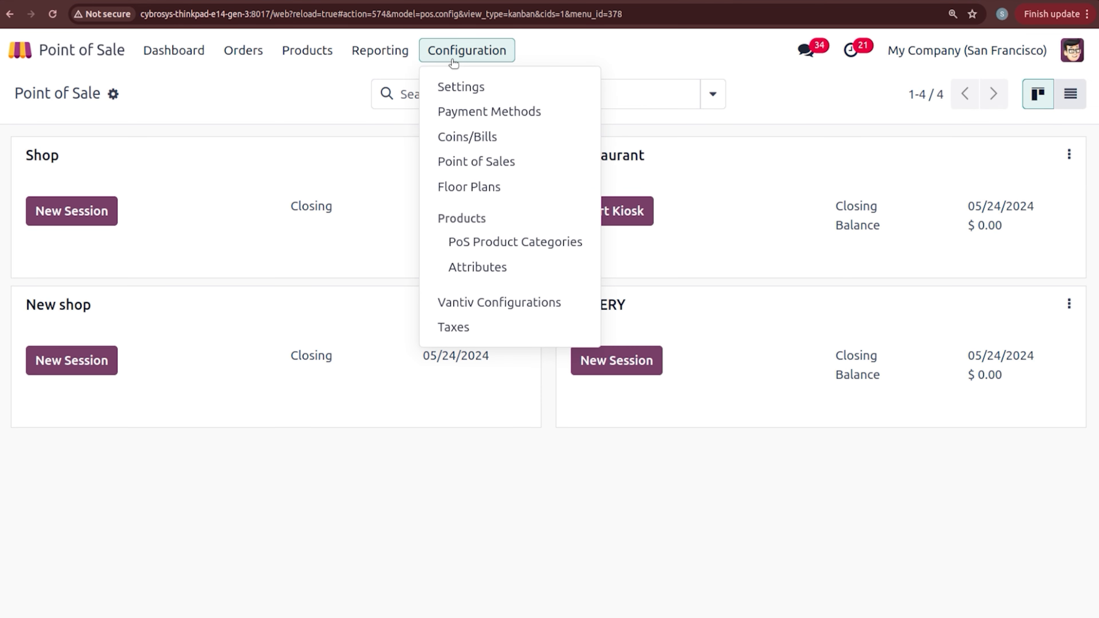
click(490, 138)
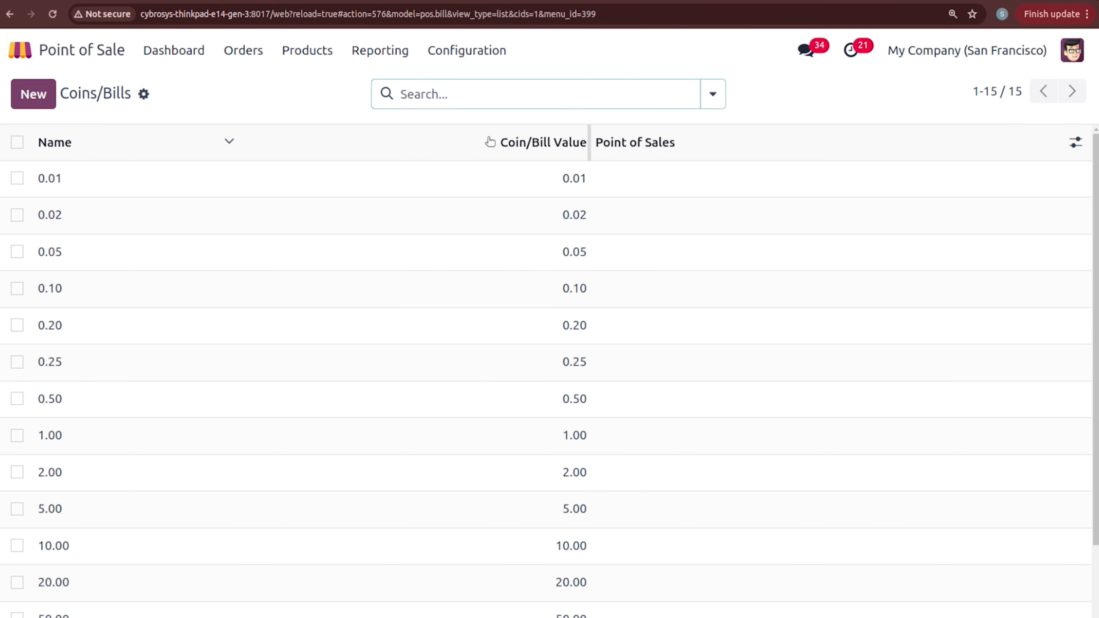
click(26, 94)
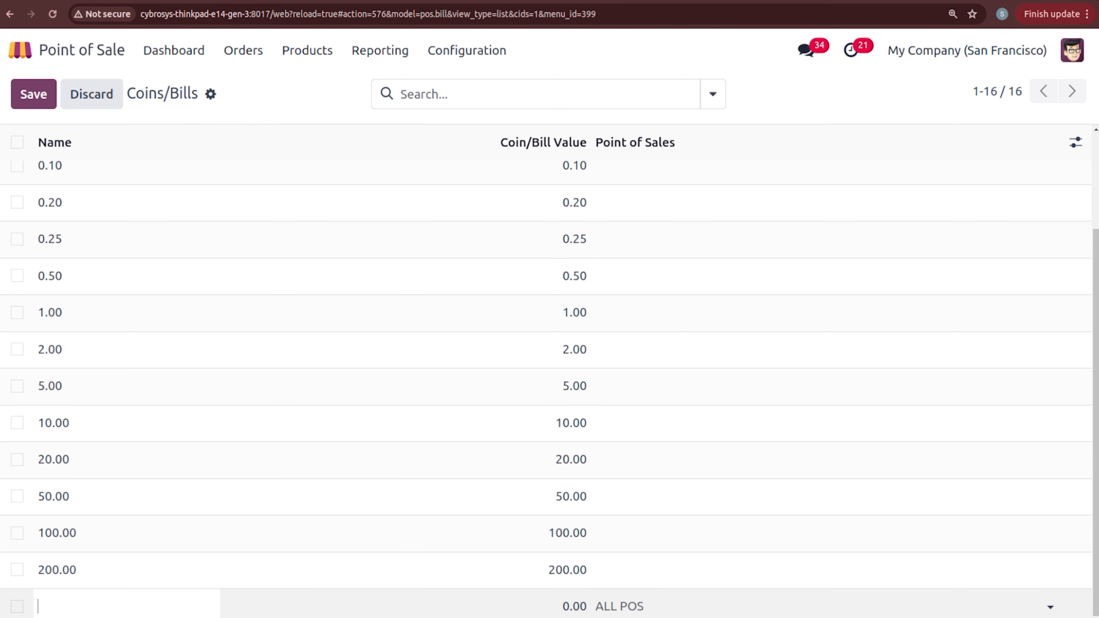
click(89, 93)
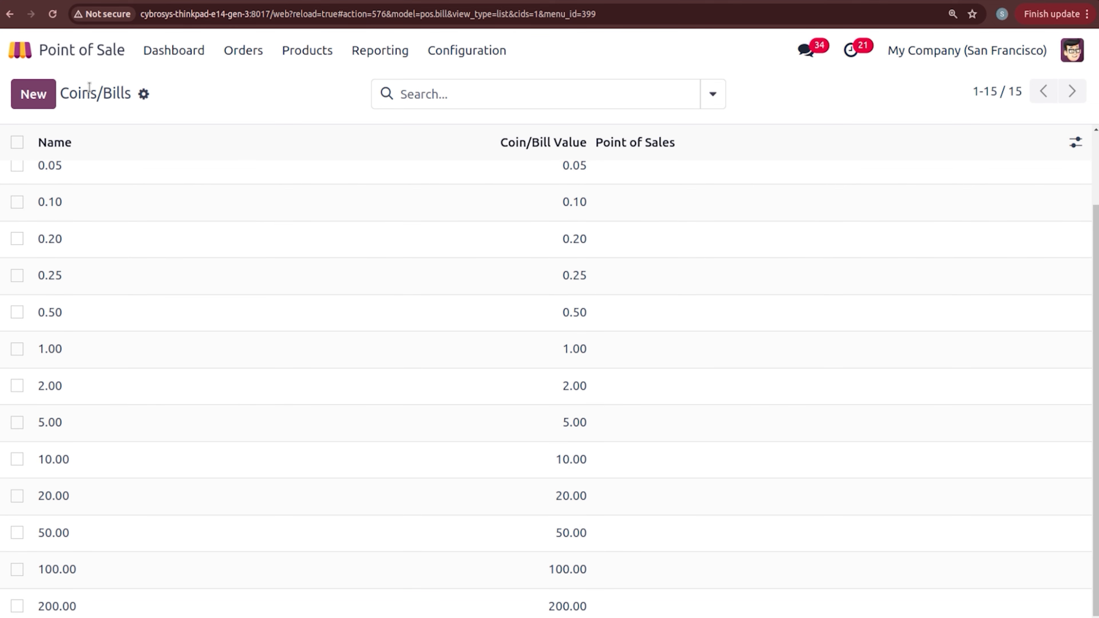
Step: Replace the preset 850.50 opening cash with a 700.00 count of 2×$200, 2×$100, 2×$50 and open the session
click(201, 49)
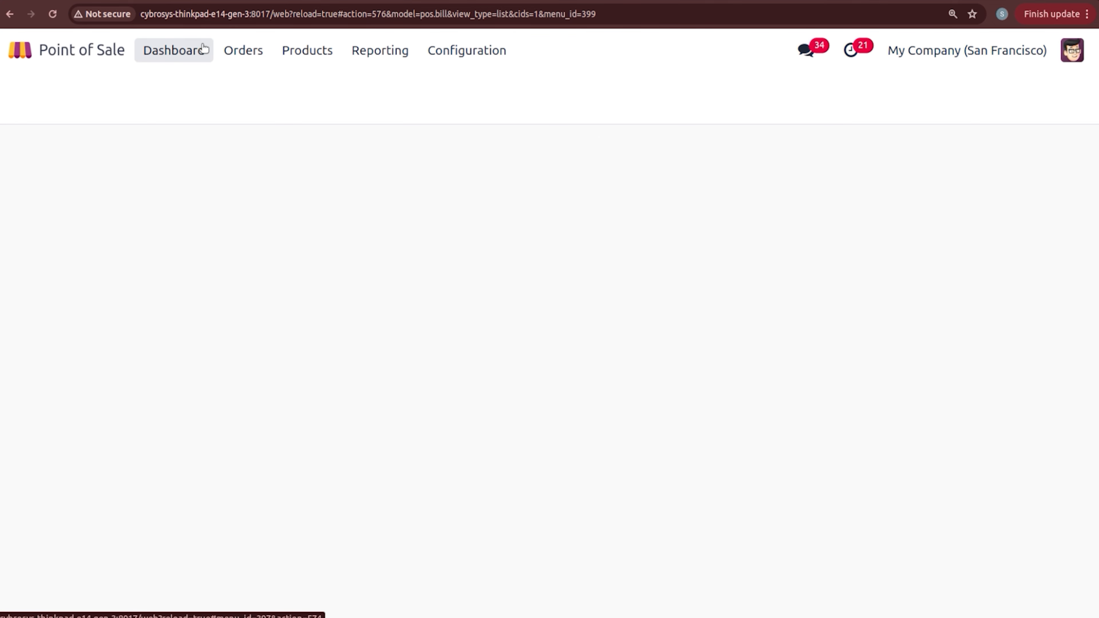
click(611, 366)
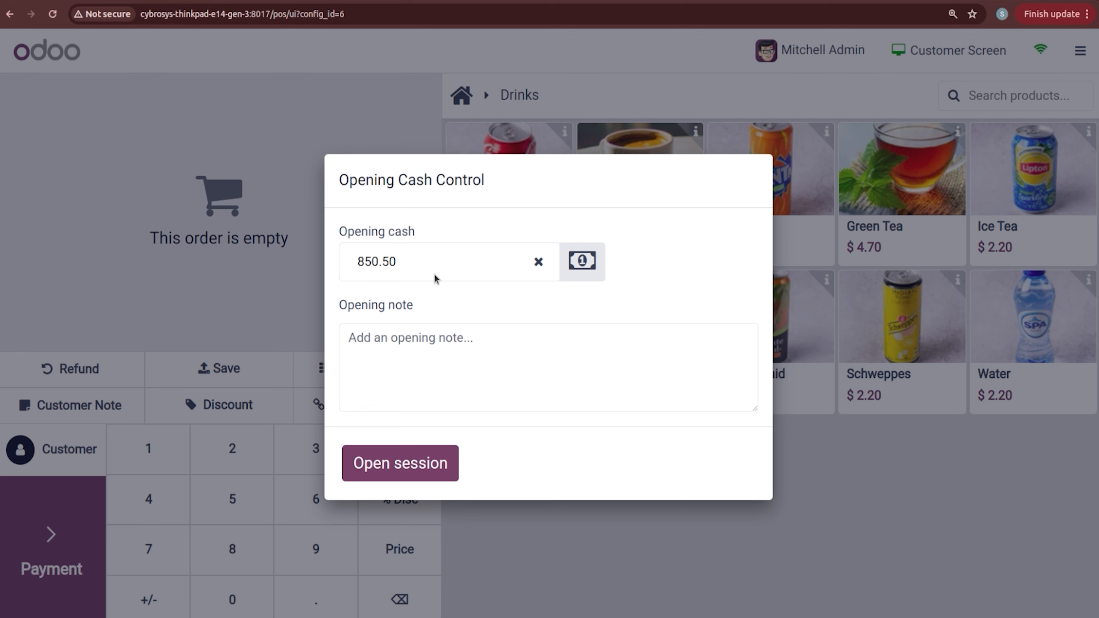
double_click(378, 255)
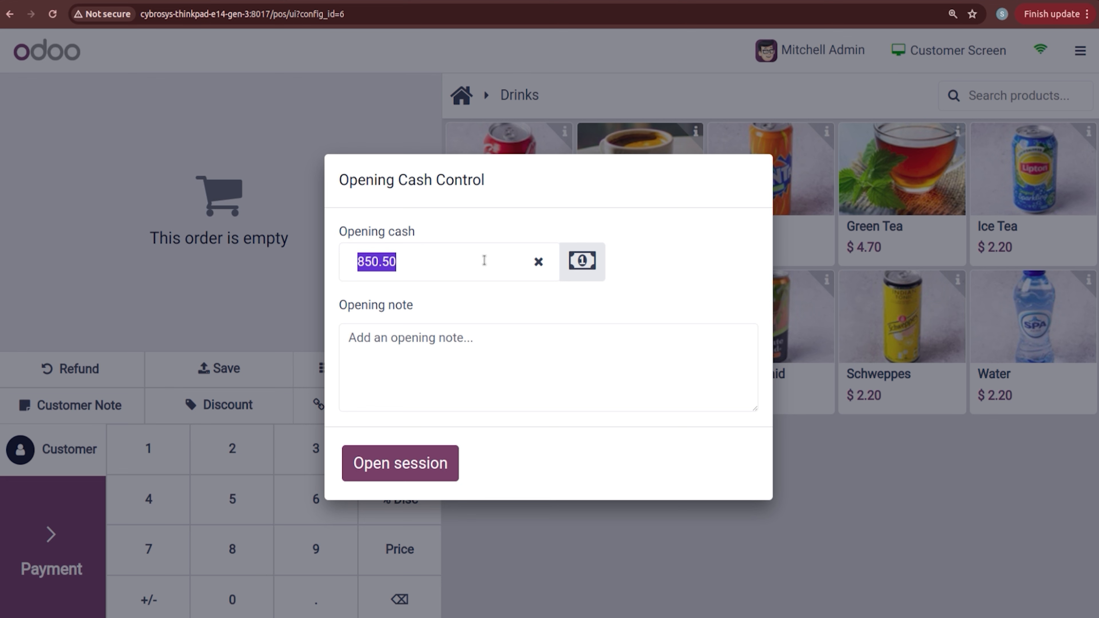
click(578, 273)
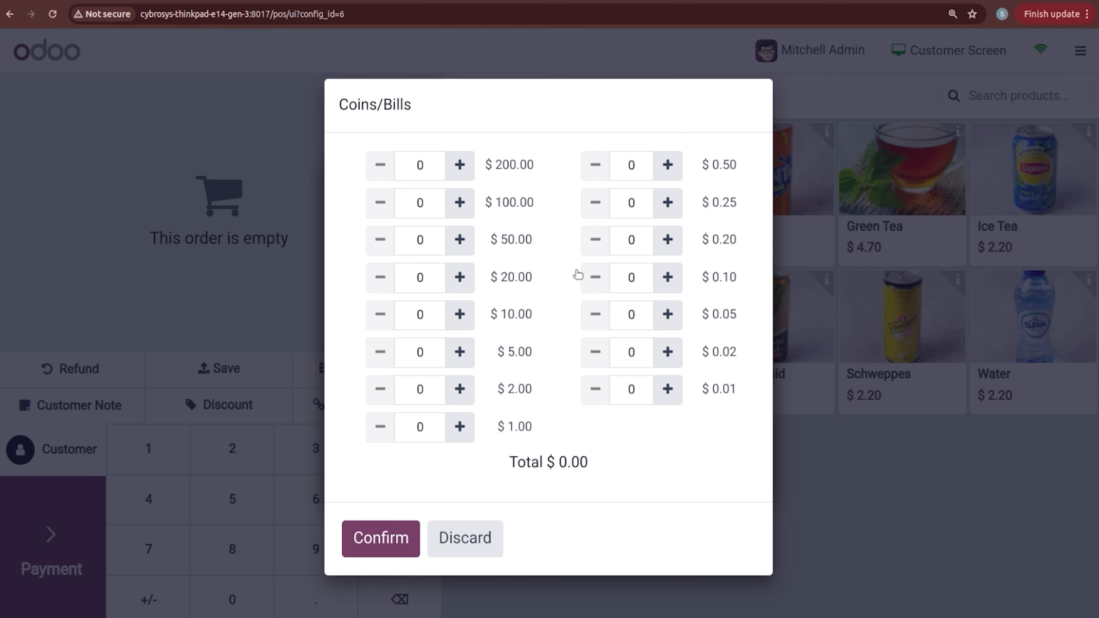
click(460, 166)
click(459, 167)
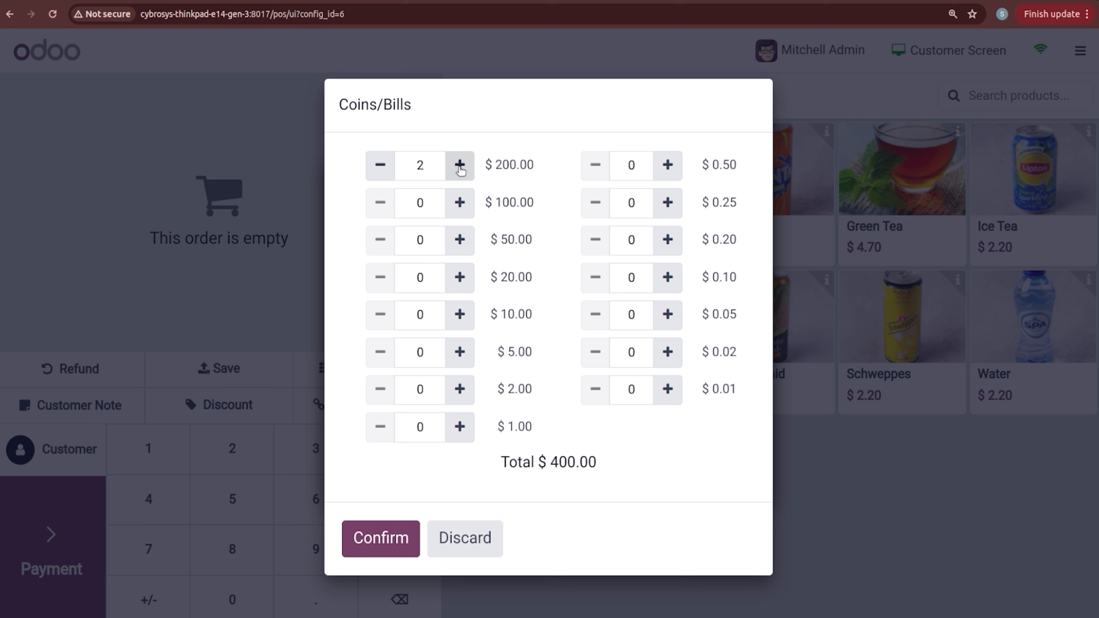
click(460, 202)
click(460, 202)
click(460, 240)
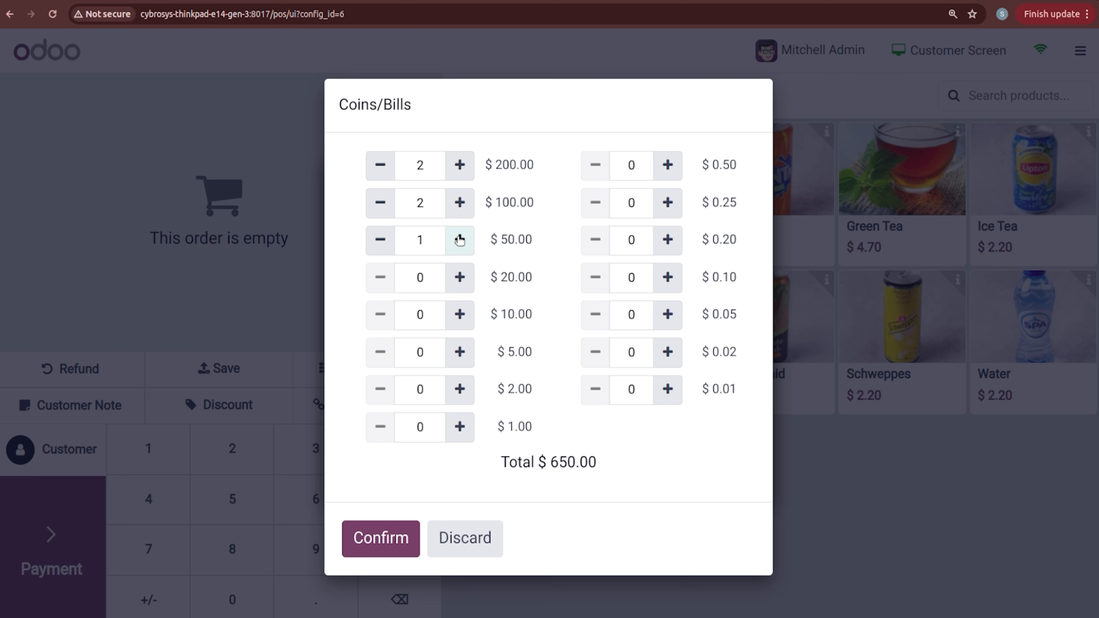
click(459, 239)
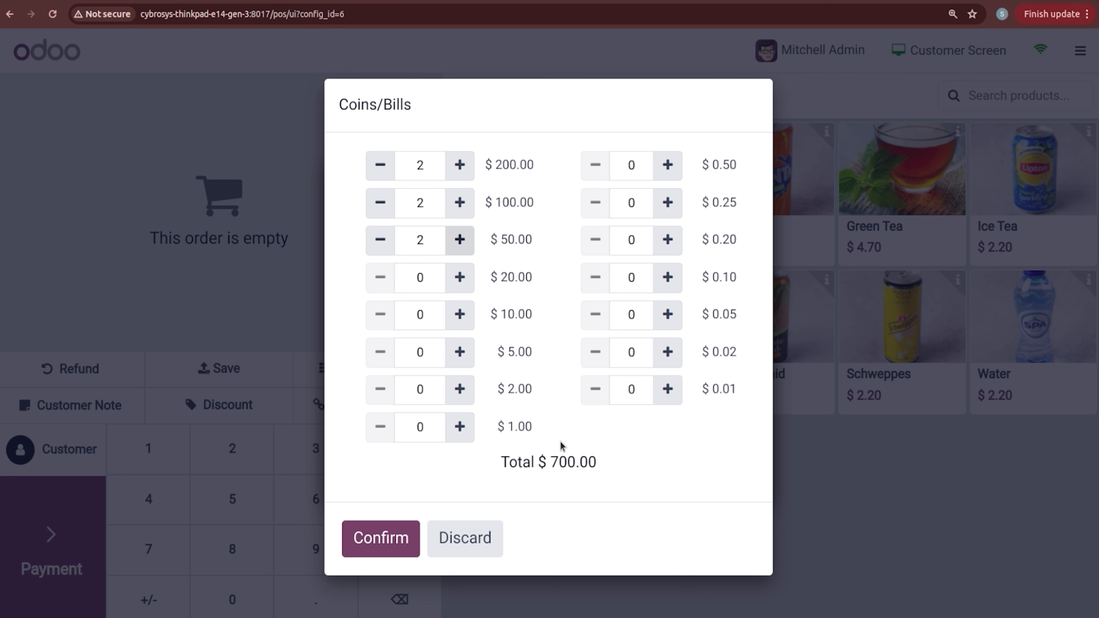
click(413, 539)
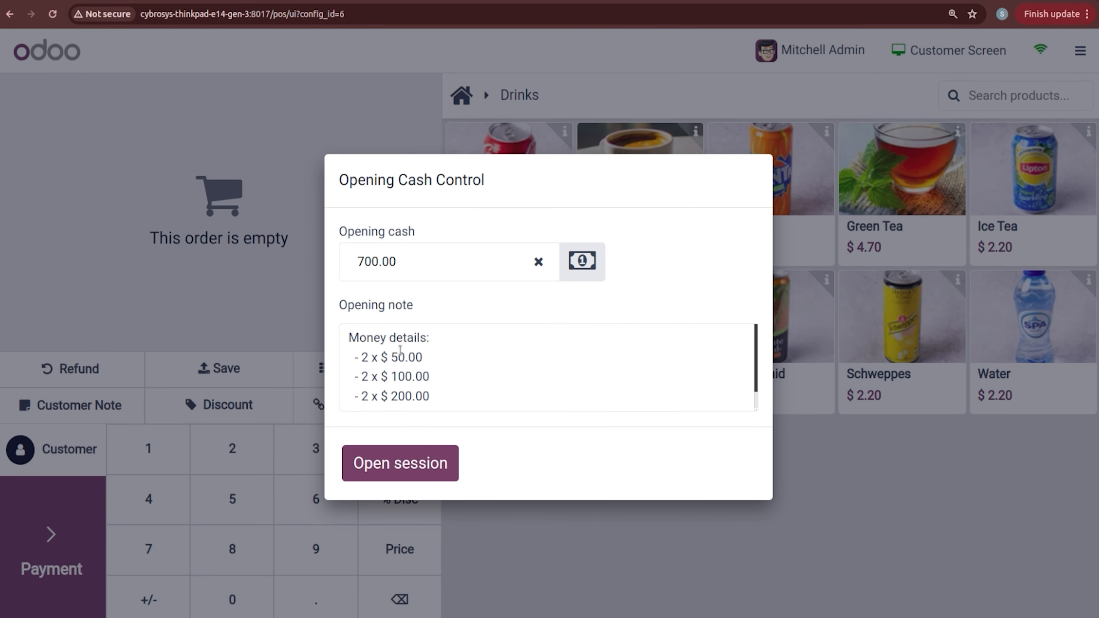
click(755, 405)
click(383, 476)
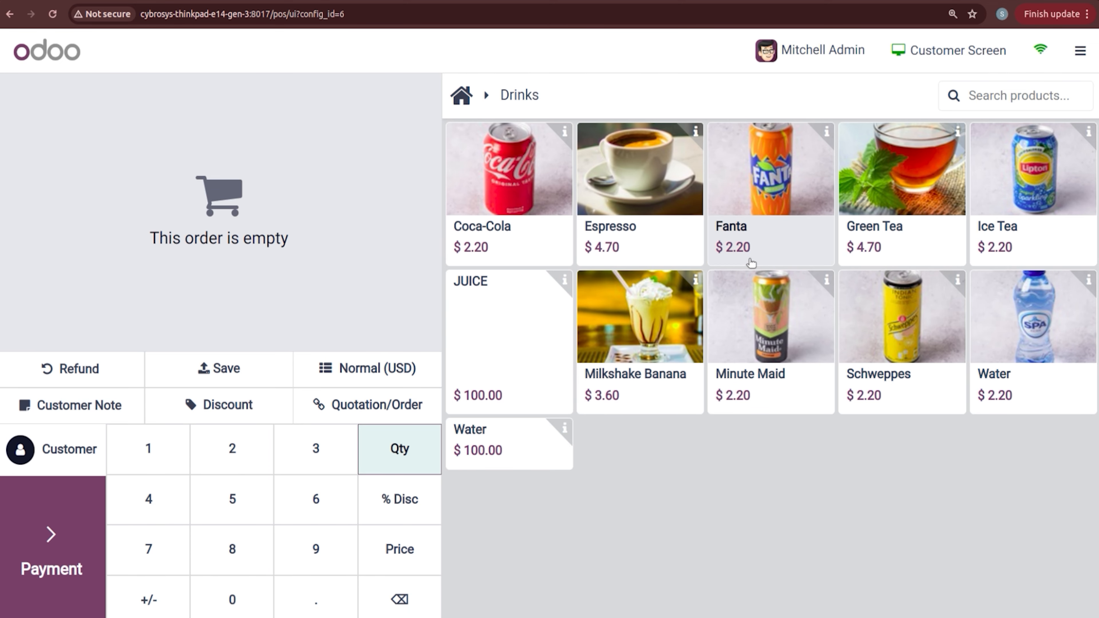
Step: Count 700.00 closing cash as 2×$200, 2×$100, 2×$50 bills and close the BAKERY session
click(1079, 50)
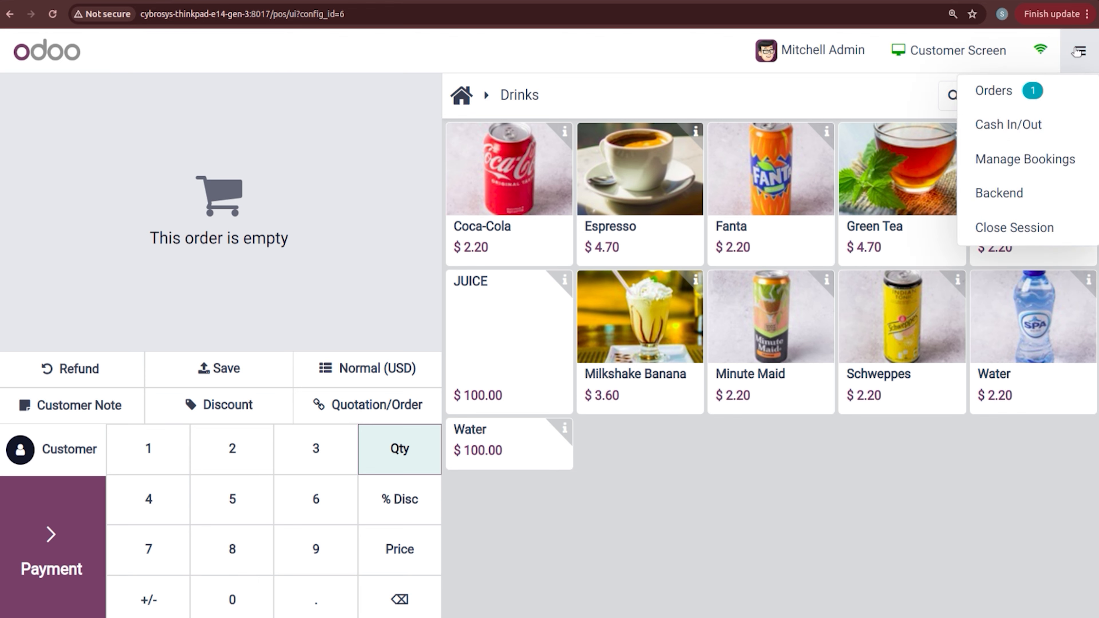
click(1019, 228)
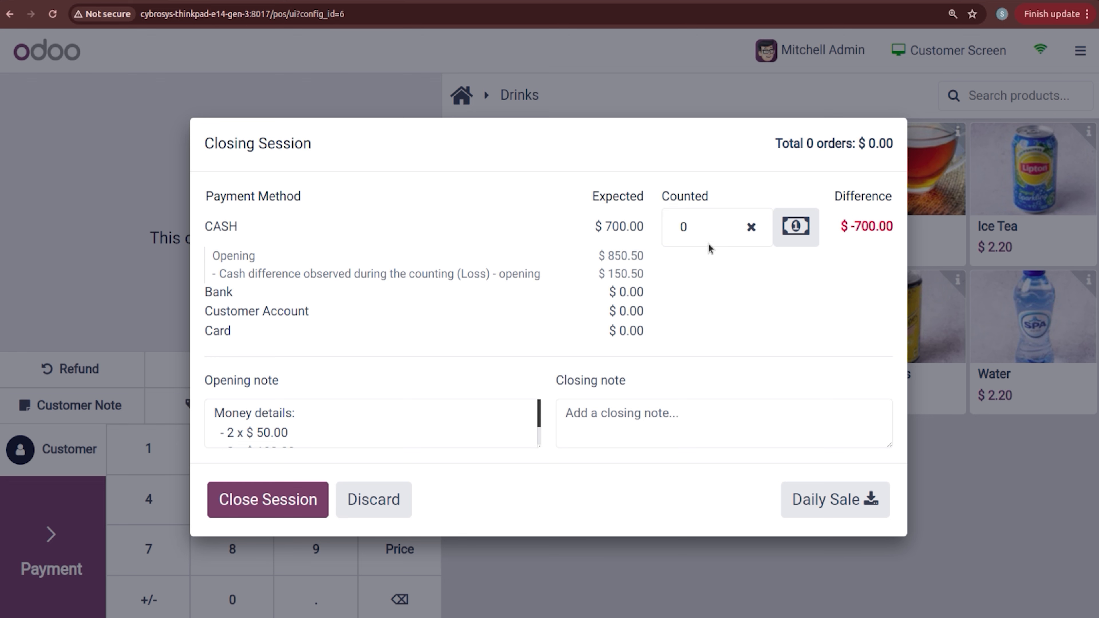
click(796, 227)
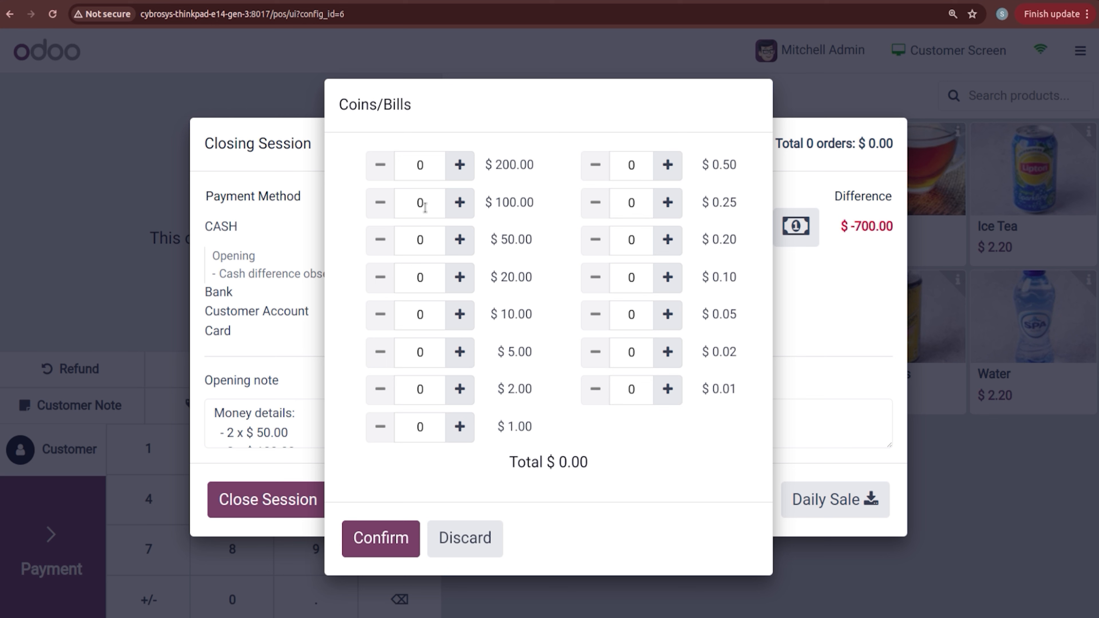
double_click(459, 164)
click(462, 207)
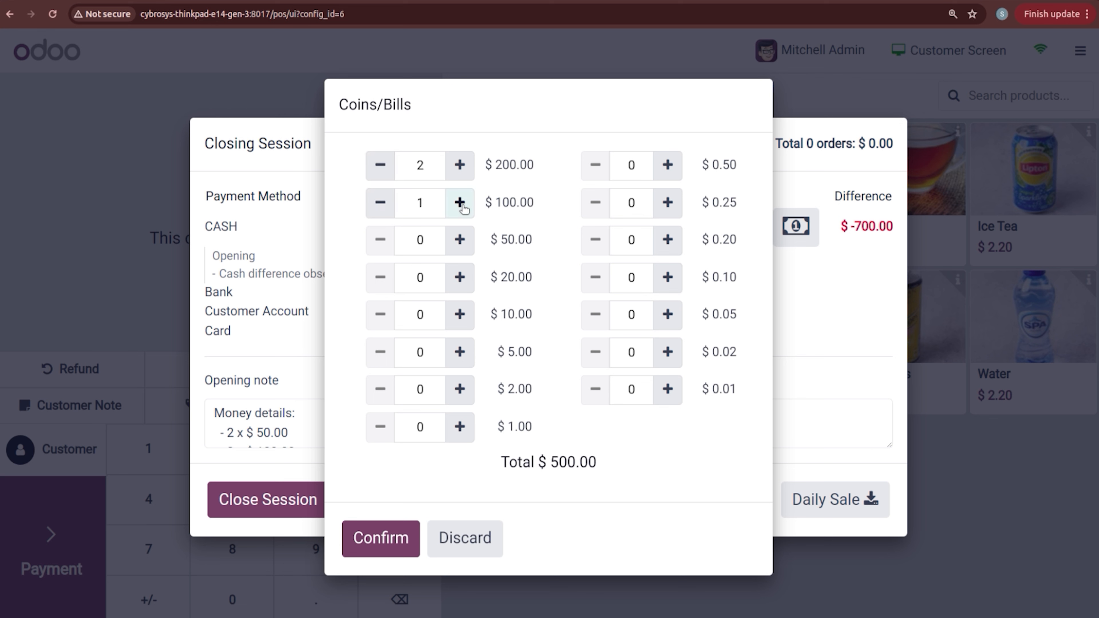
click(462, 206)
click(459, 241)
click(459, 242)
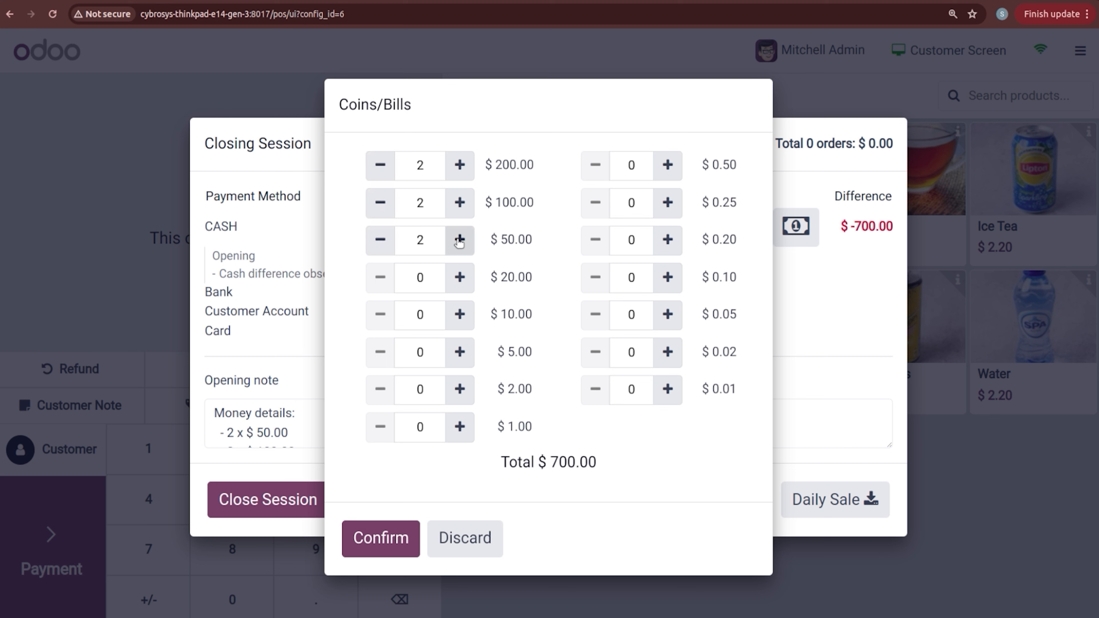
click(376, 538)
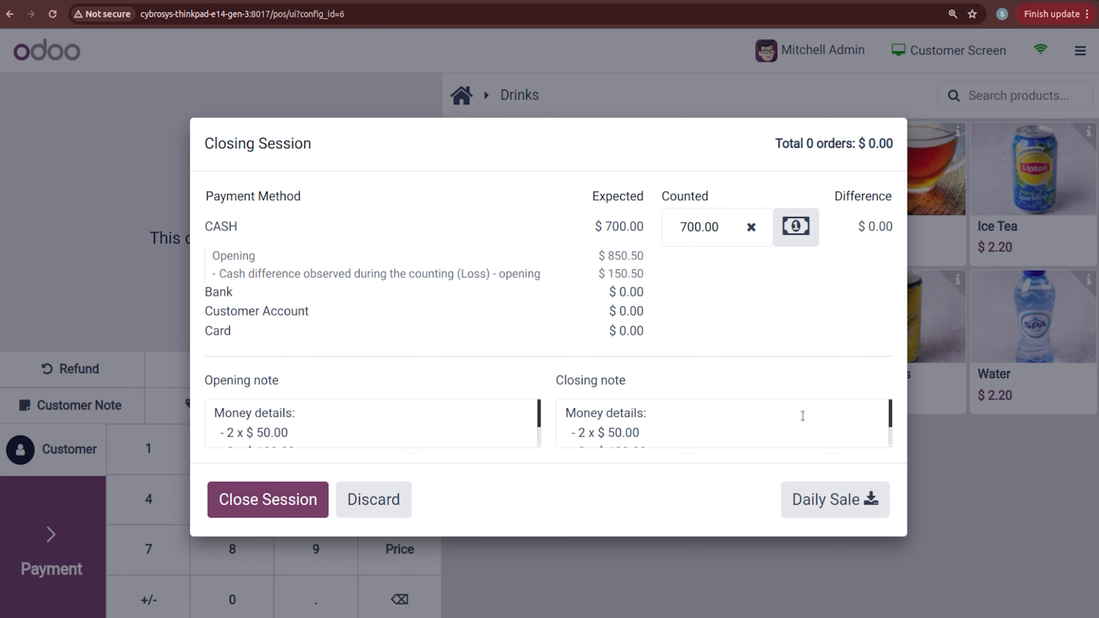
click(291, 497)
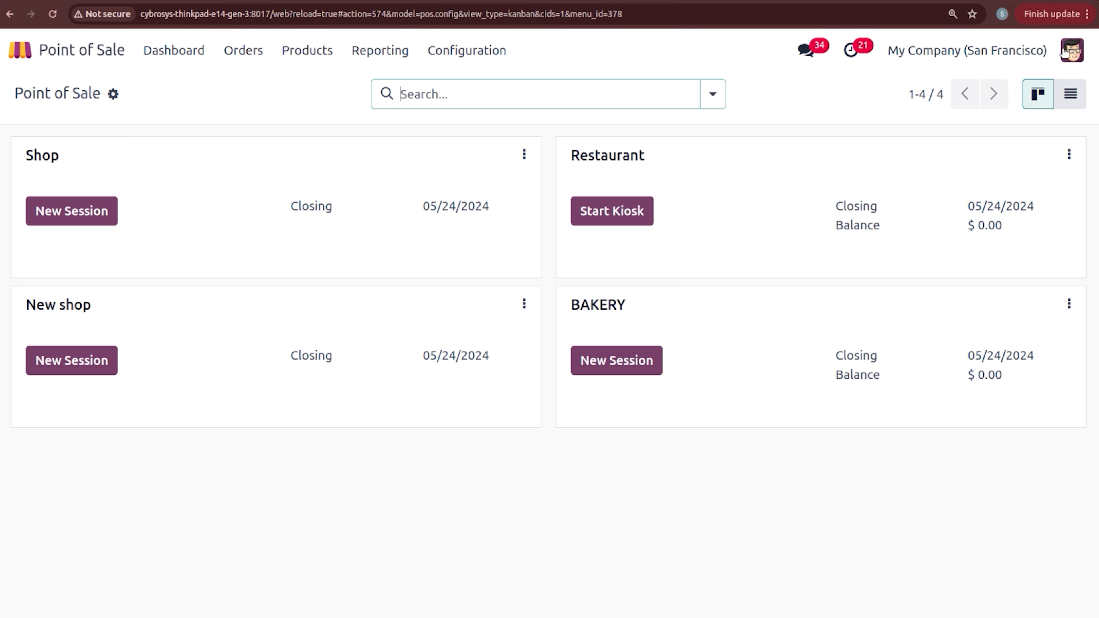
Step: Open a BAKERY session as the admin cashier with 0.00 opening cash, then switch to the other browser's dashboard
click(622, 362)
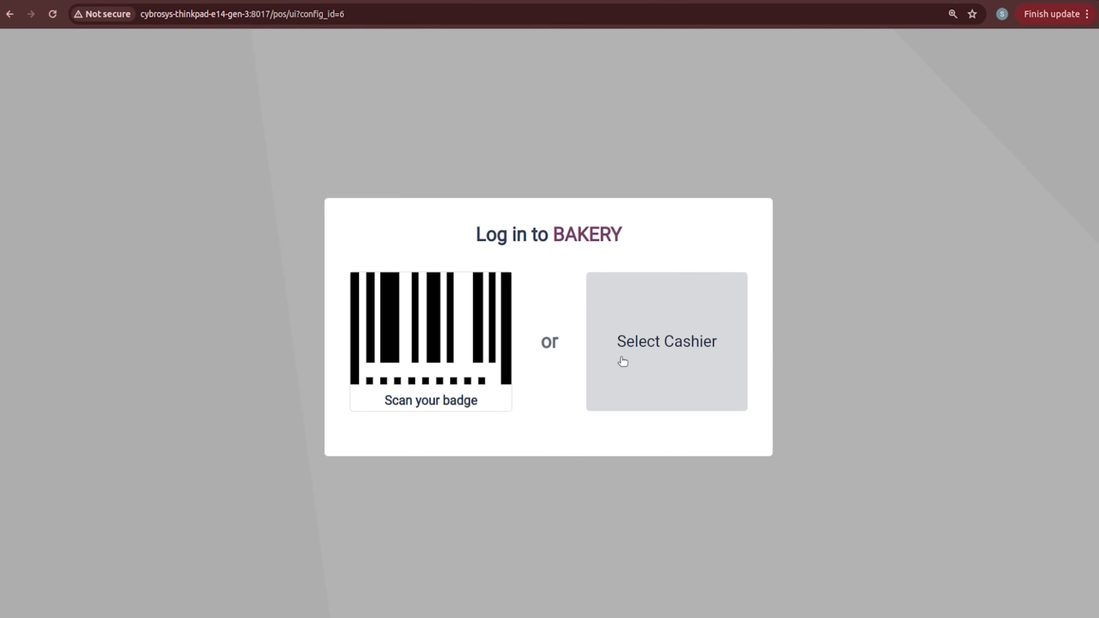
click(622, 361)
click(606, 362)
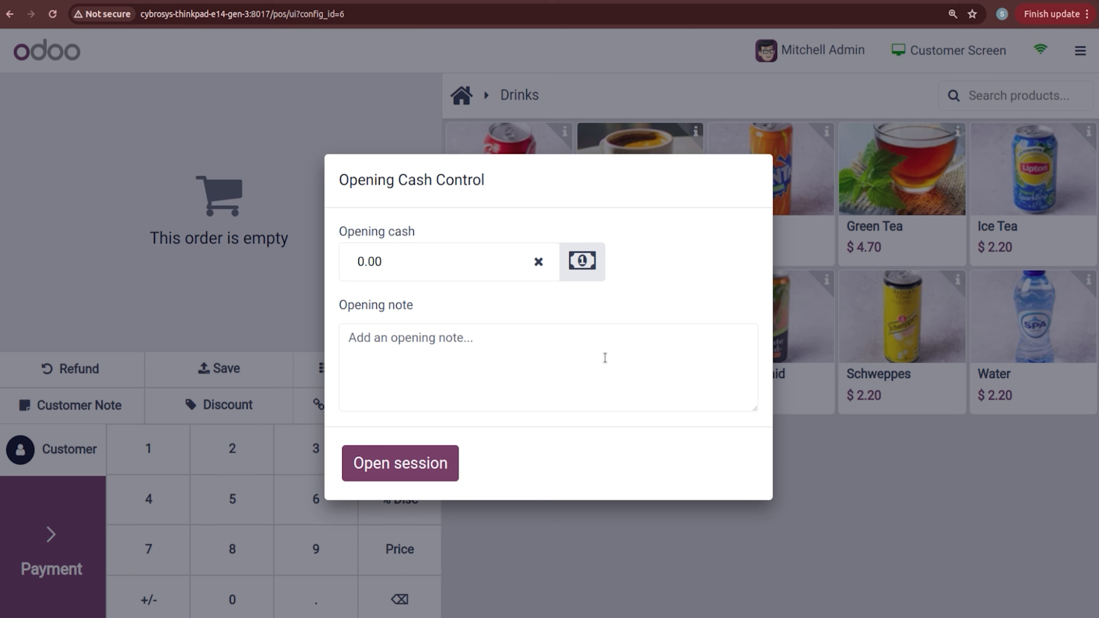
click(399, 460)
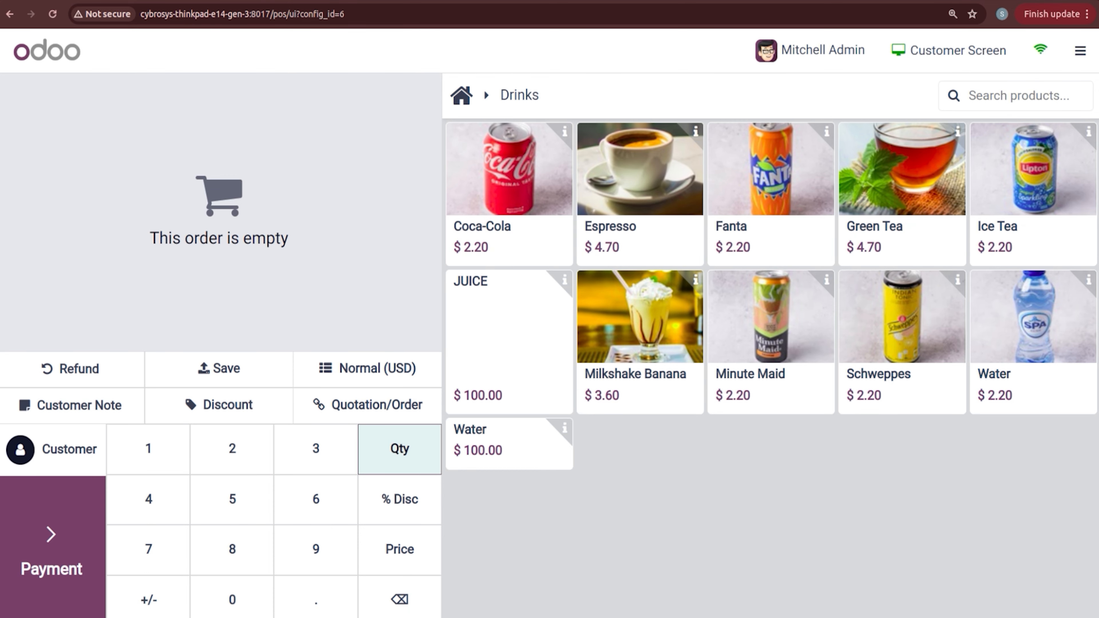
click(1, 165)
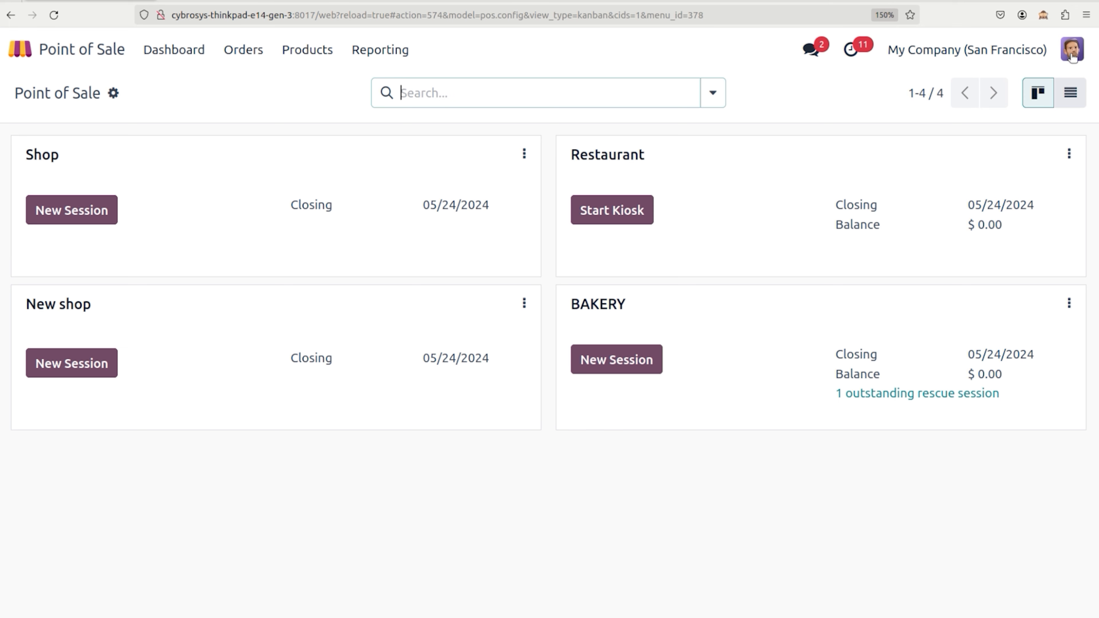
Step: Start a BAKERY session in this browser and log in a cashier with their PIN
click(628, 357)
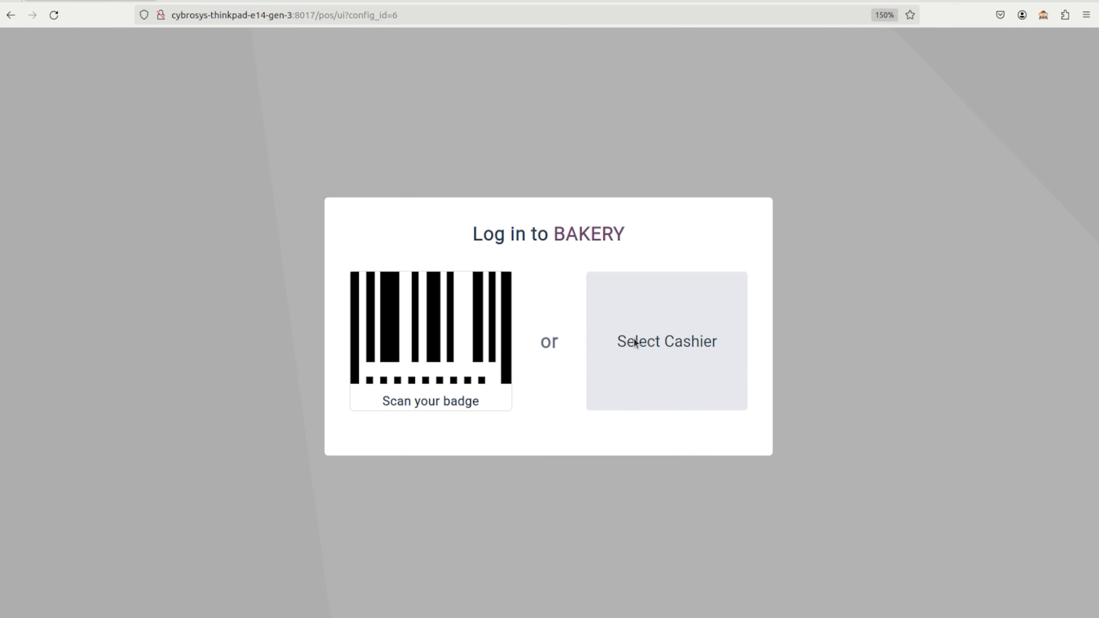
click(637, 344)
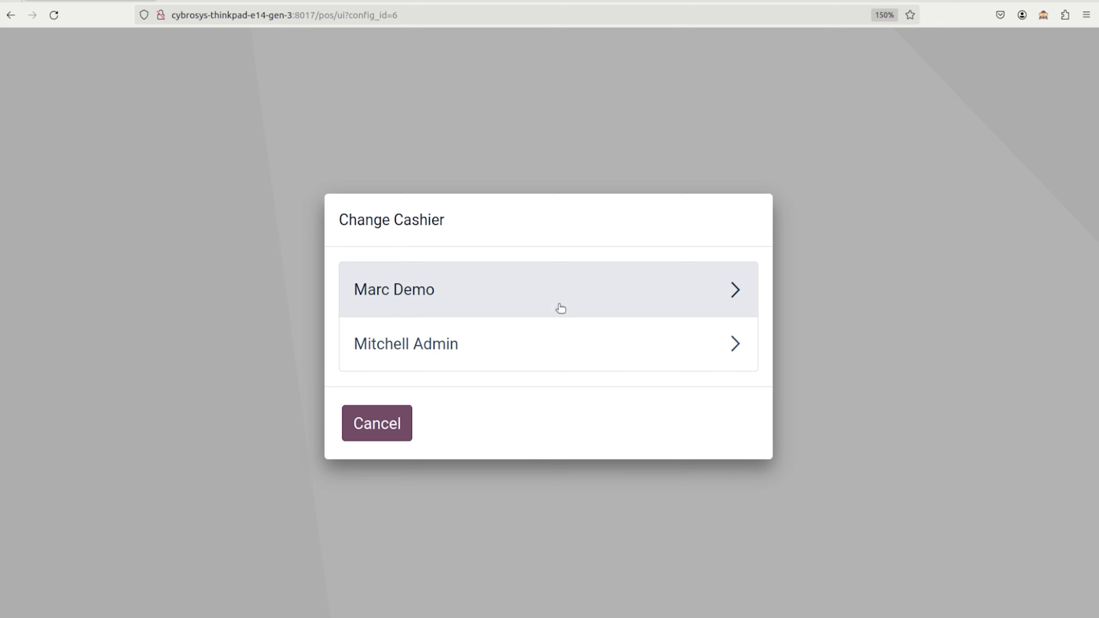
click(559, 307)
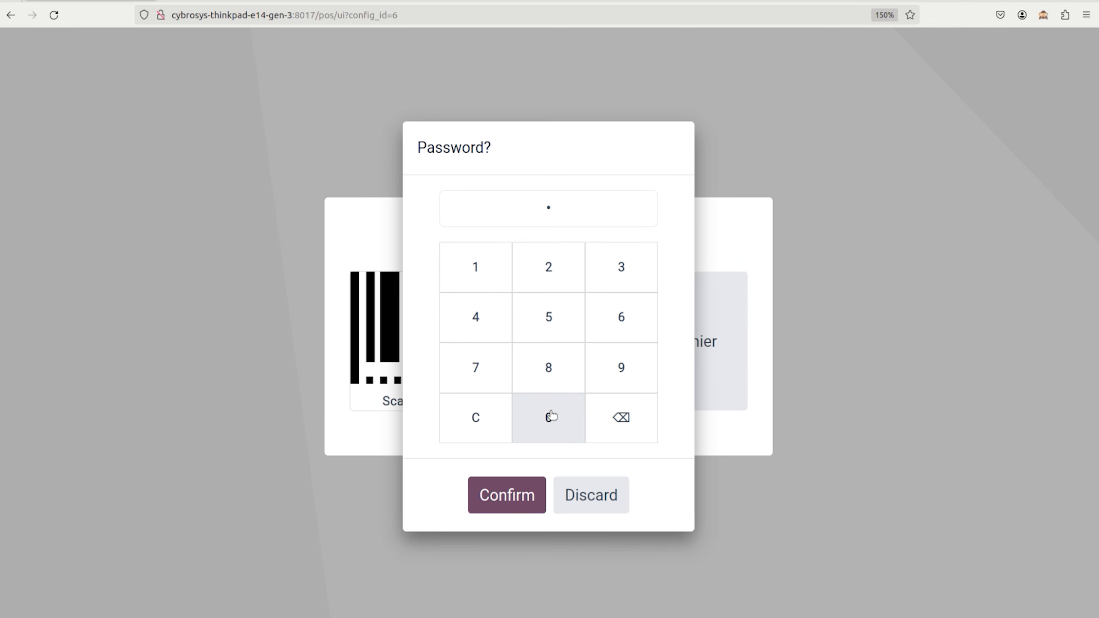
click(515, 495)
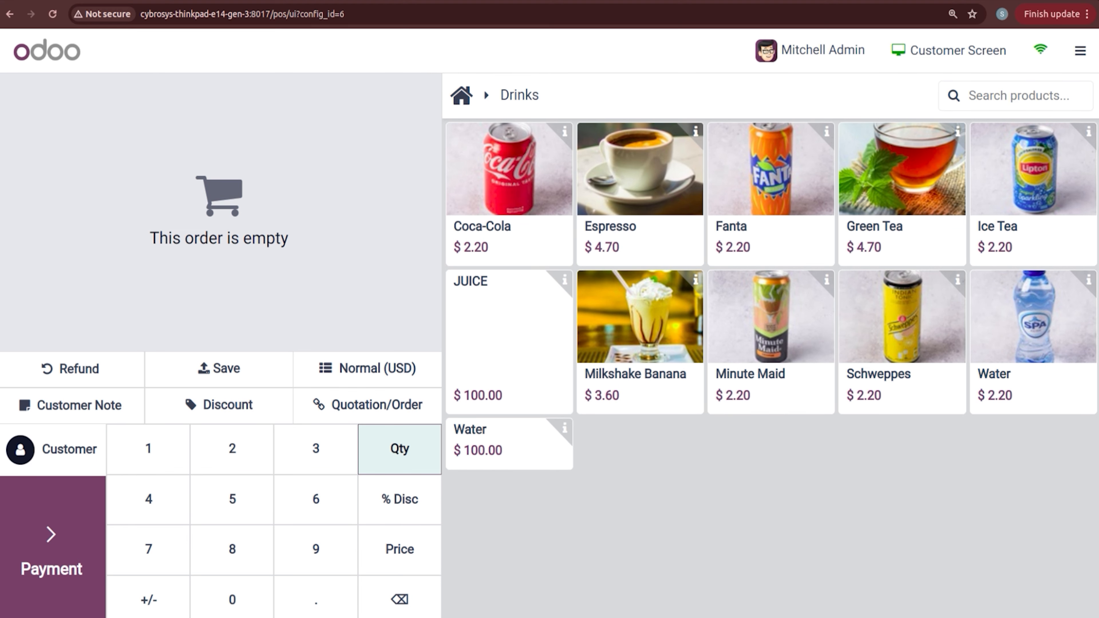
Step: Close the register session, then return to the other browser's still-open register
click(1081, 51)
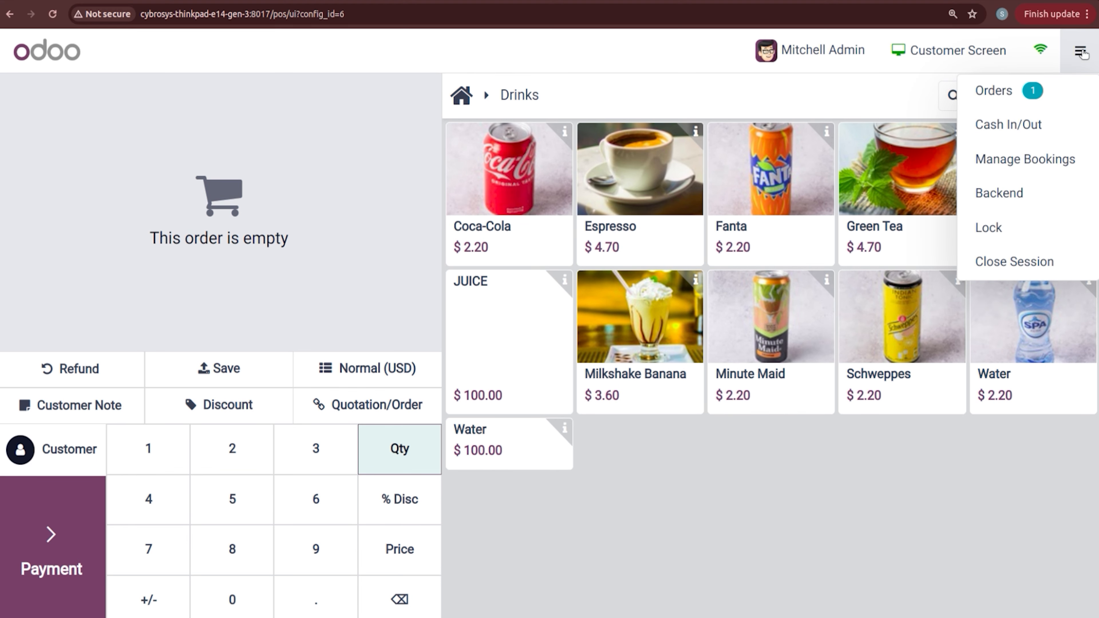
click(1043, 268)
click(303, 498)
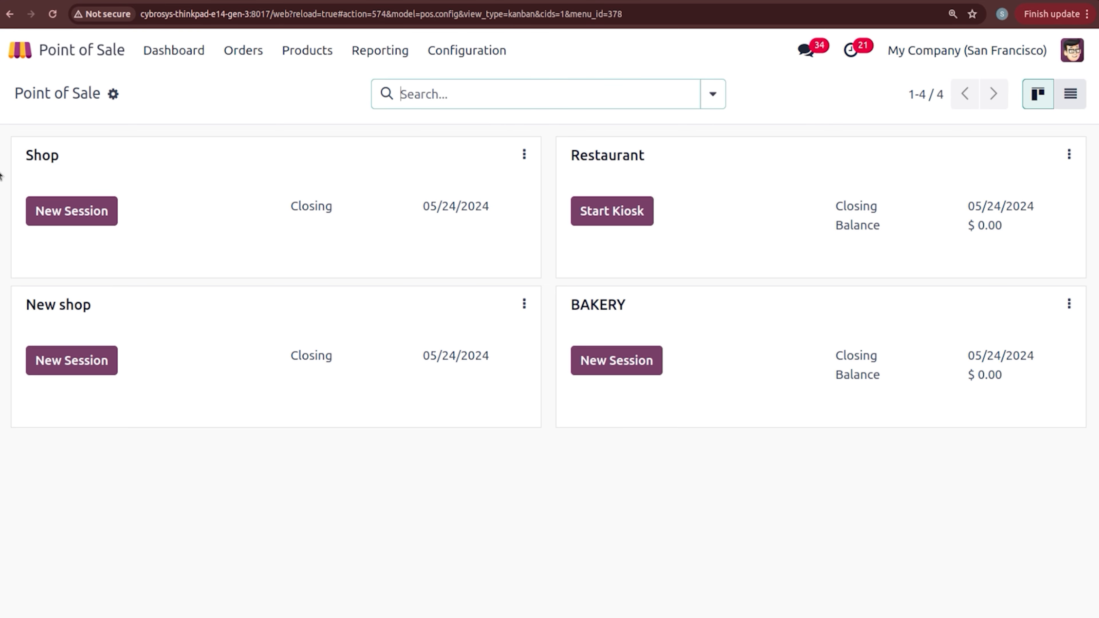
click(10, 165)
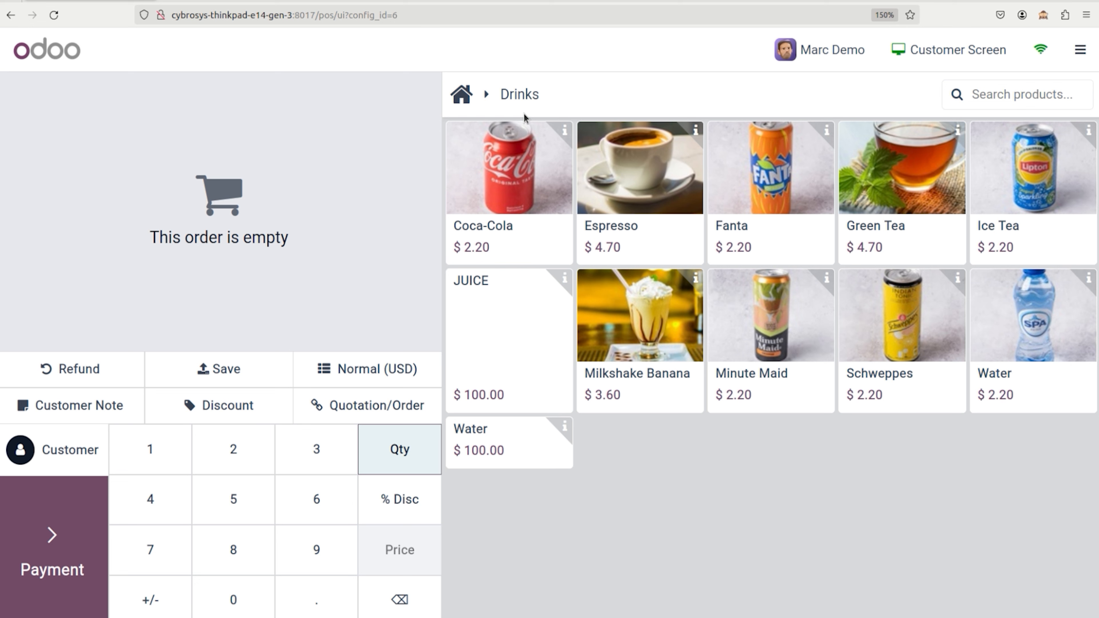
Step: Ring up three Green Teas and pay the $16.22 total by bank
triple_click(939, 173)
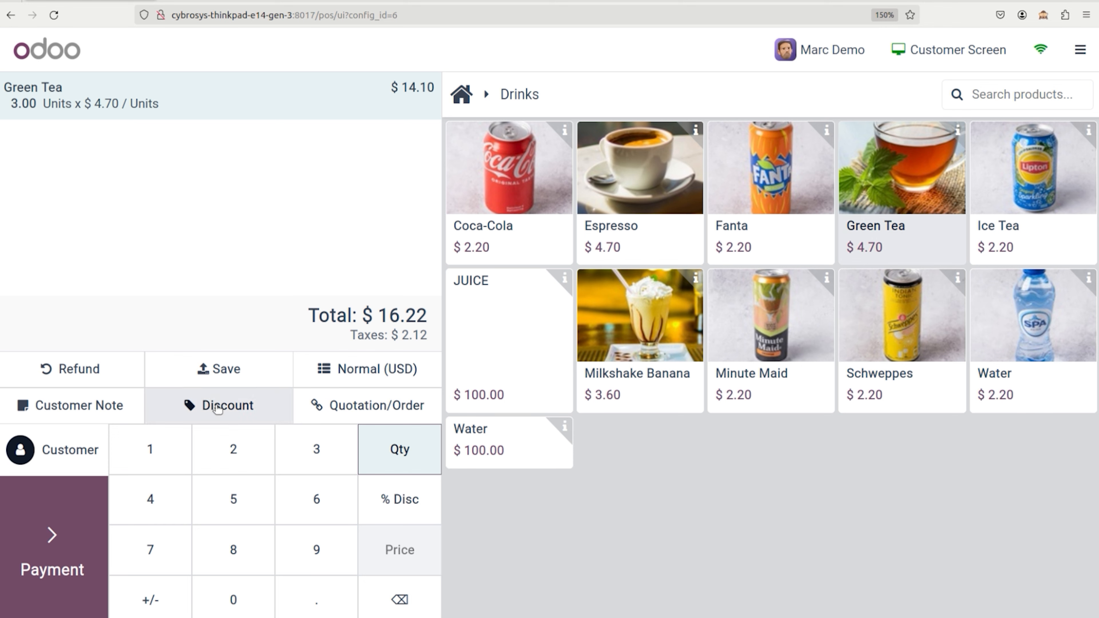
click(75, 544)
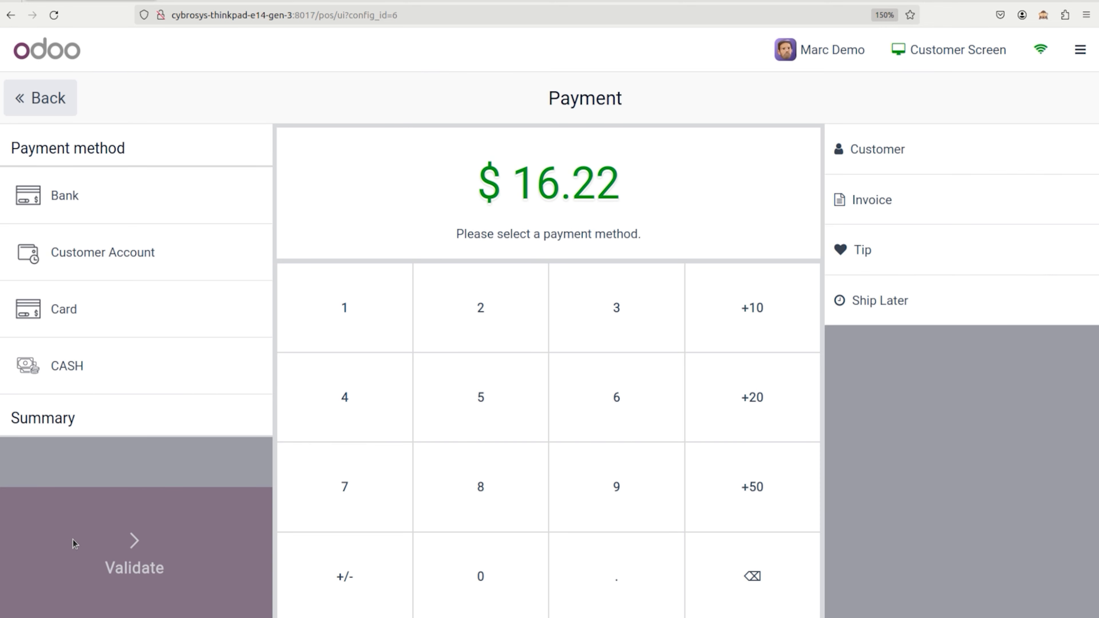
click(54, 197)
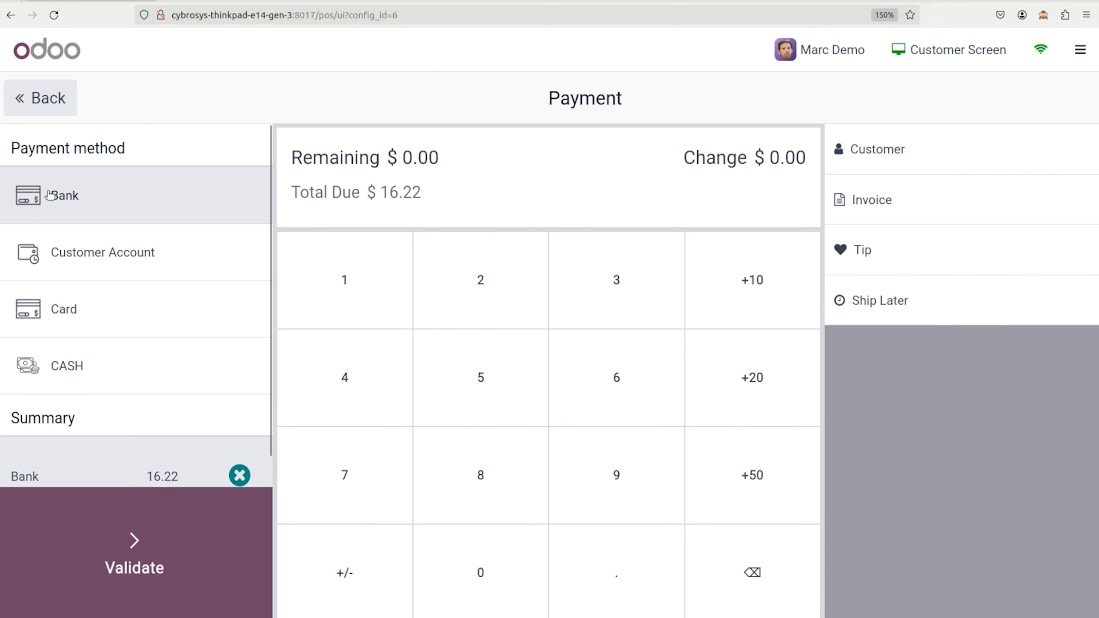
click(147, 546)
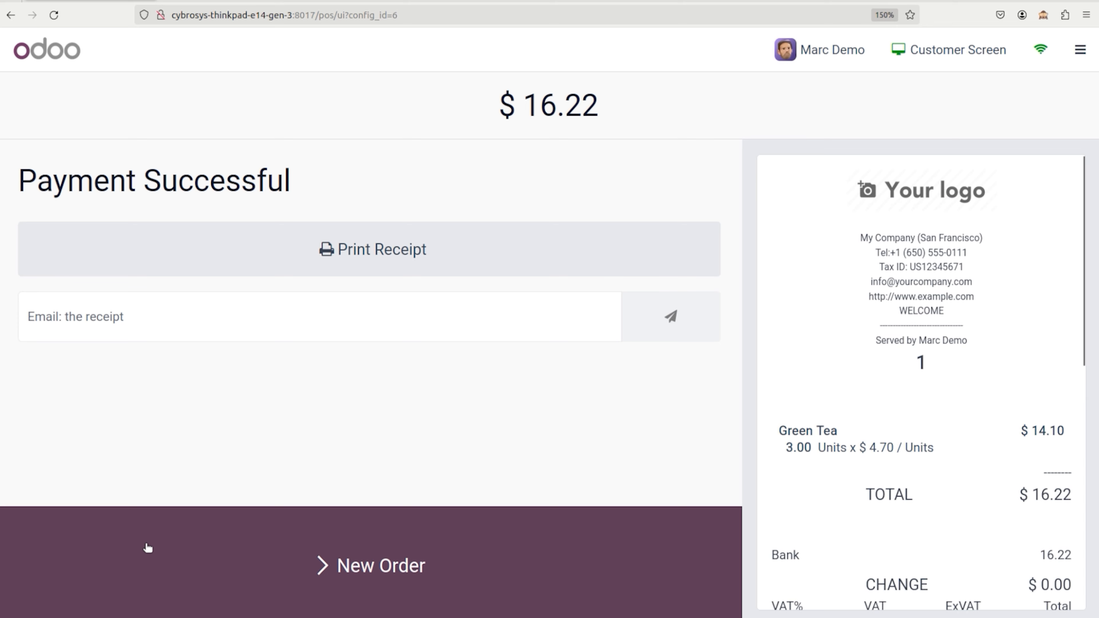
Step: Start a new order with two Ice Teas and pay the $5.06 by bank
click(693, 546)
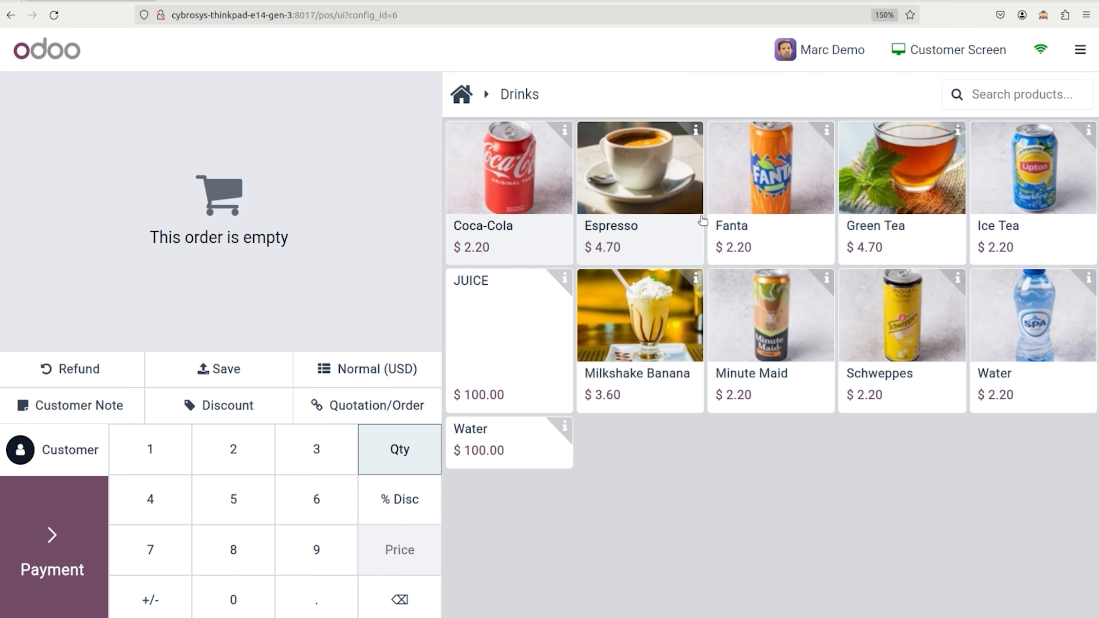
click(986, 196)
click(988, 197)
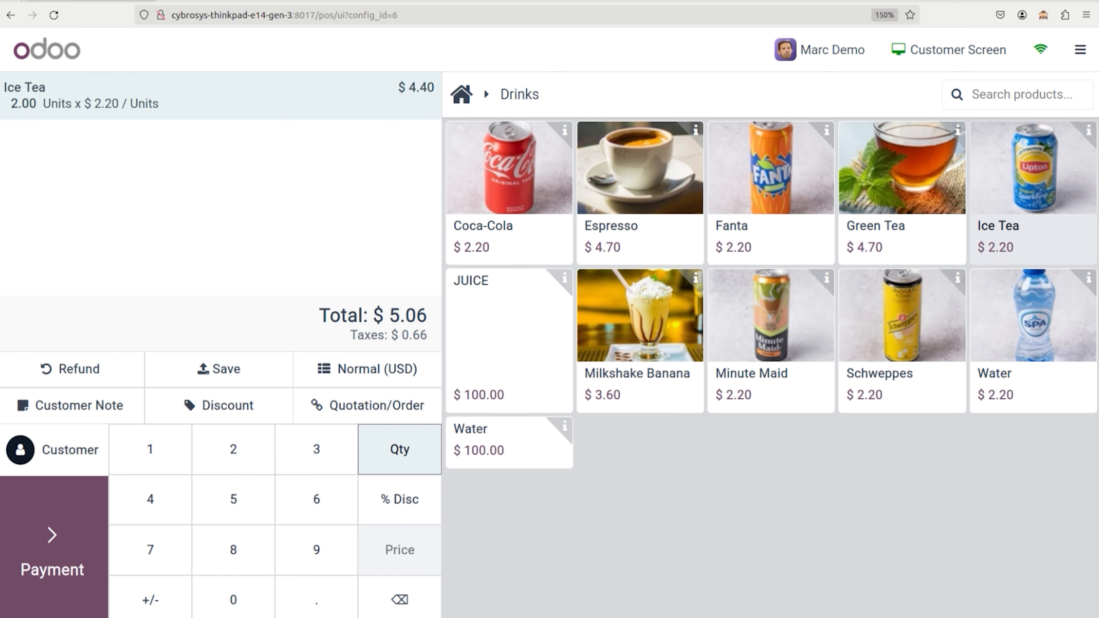
click(52, 545)
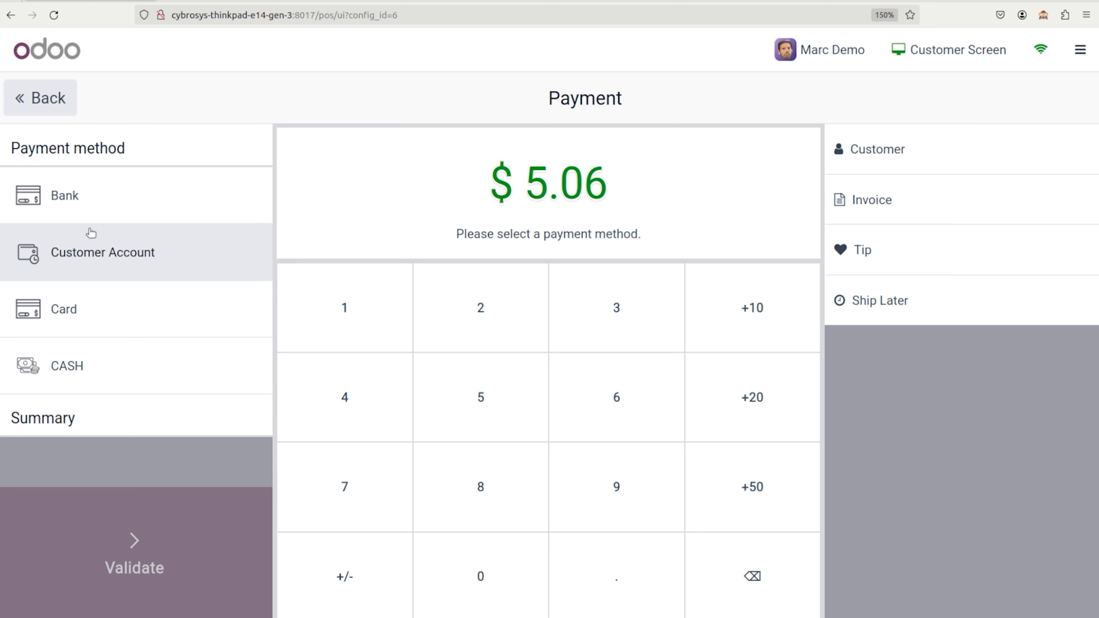
click(91, 195)
click(121, 529)
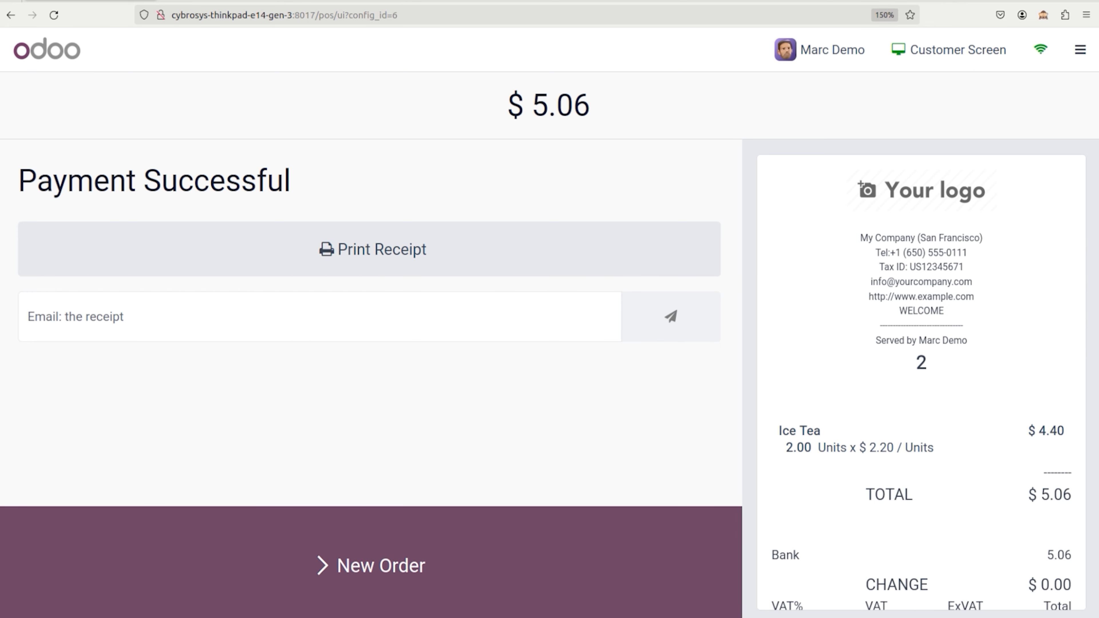
click(1, 82)
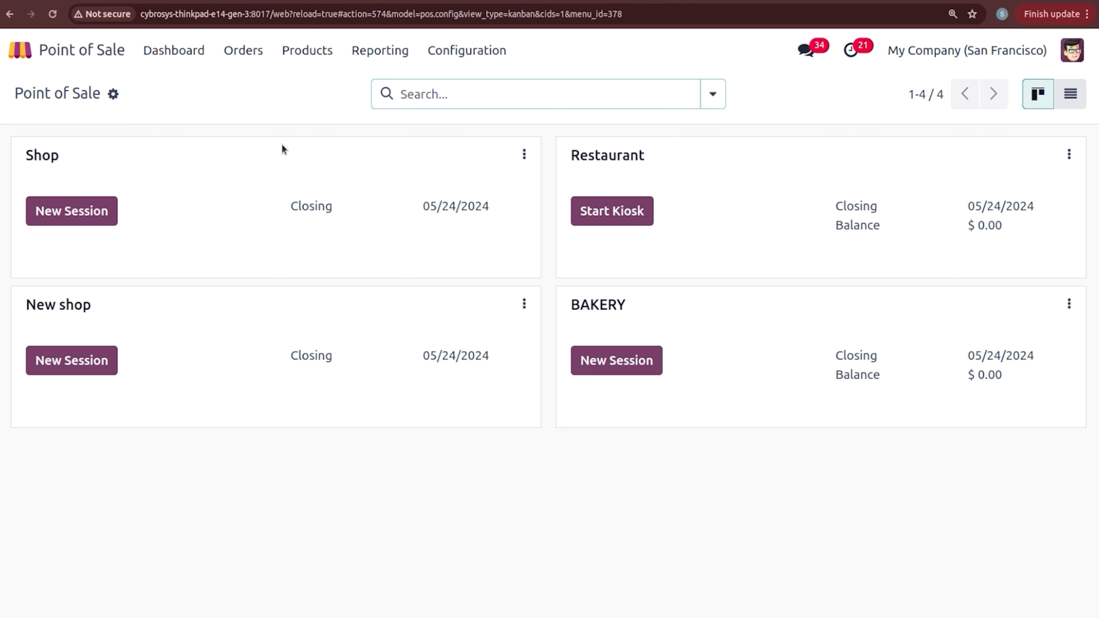
Step: Reload, group all orders by session and confirm POS/00151 holds the two paid orders
click(53, 14)
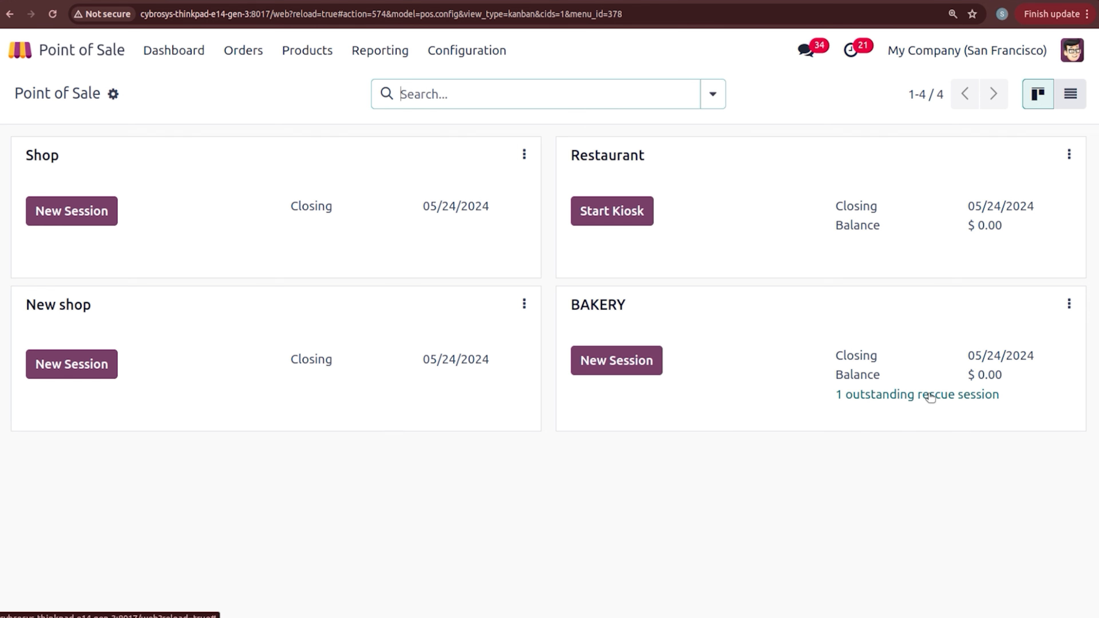
click(244, 52)
click(273, 98)
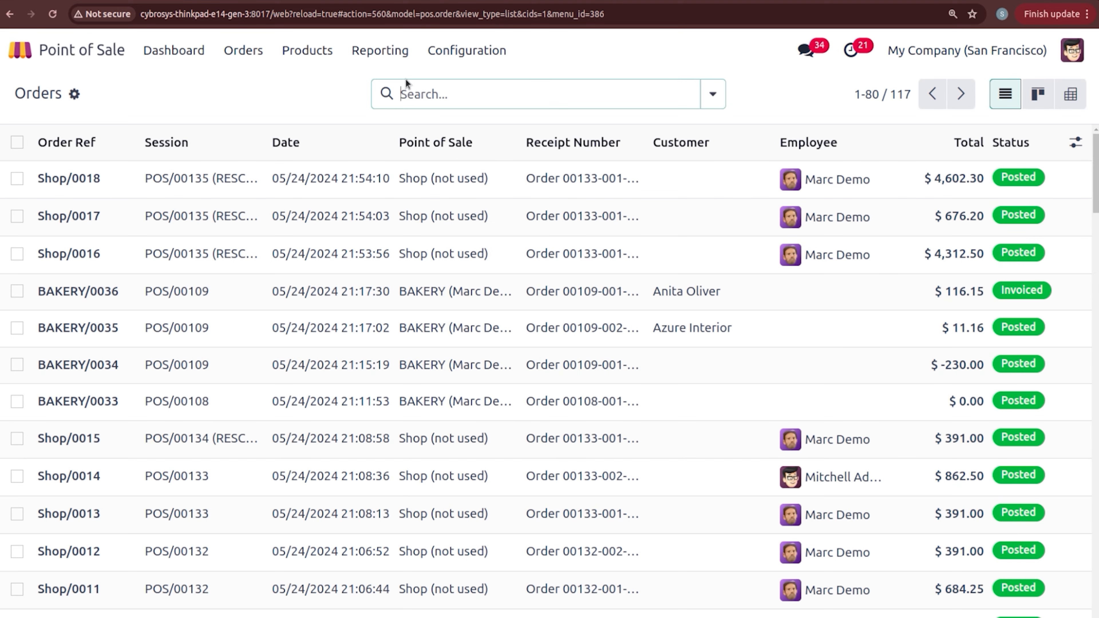
click(711, 96)
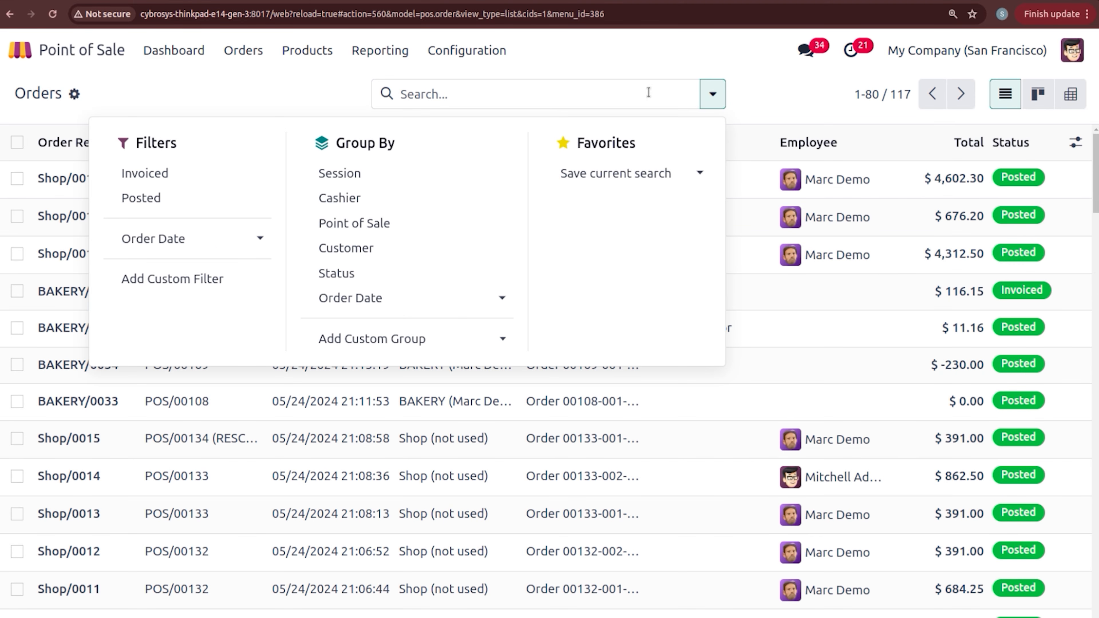
click(350, 174)
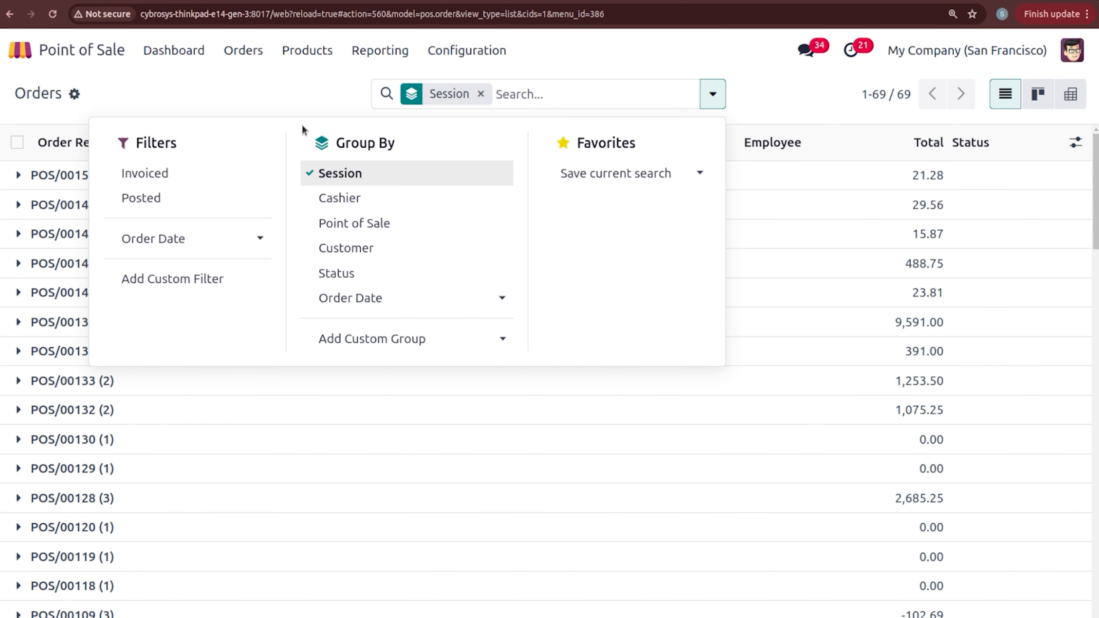
click(285, 101)
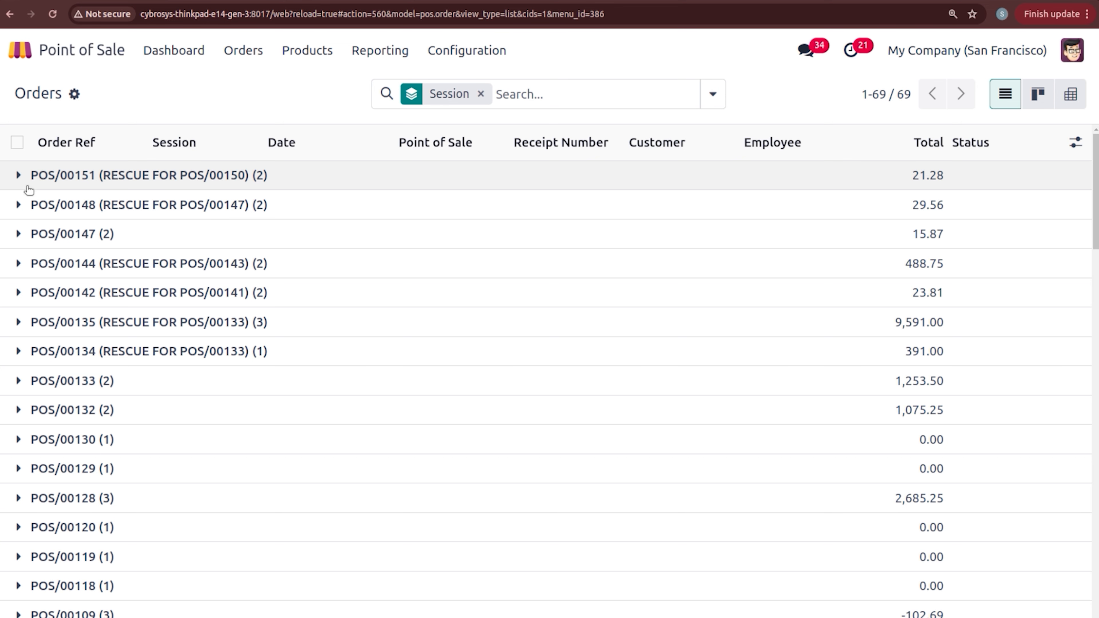
click(21, 179)
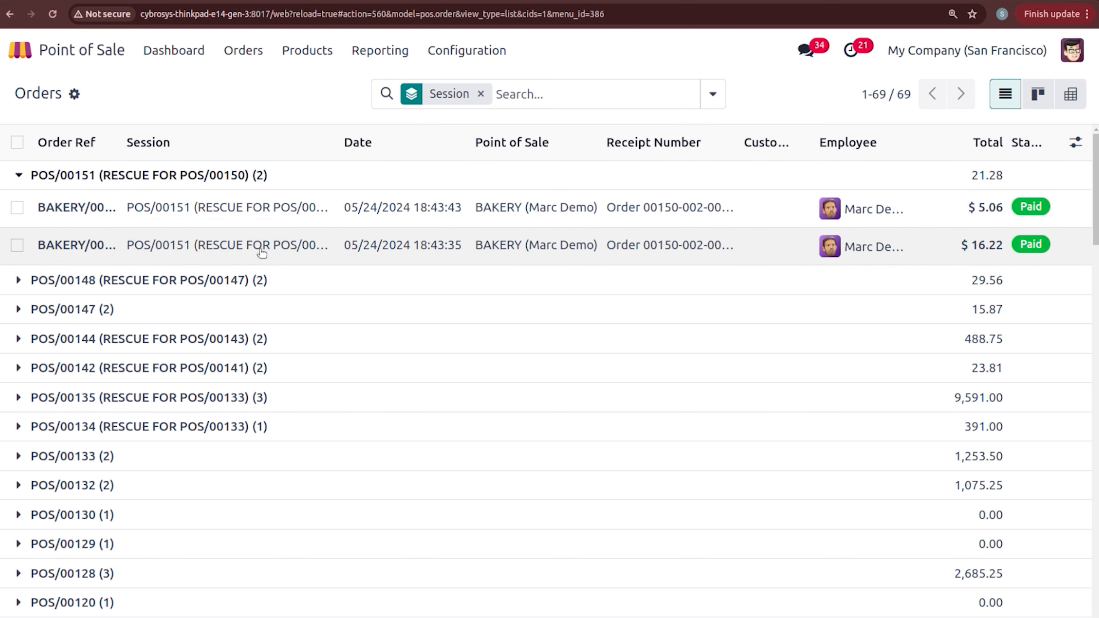
click(202, 58)
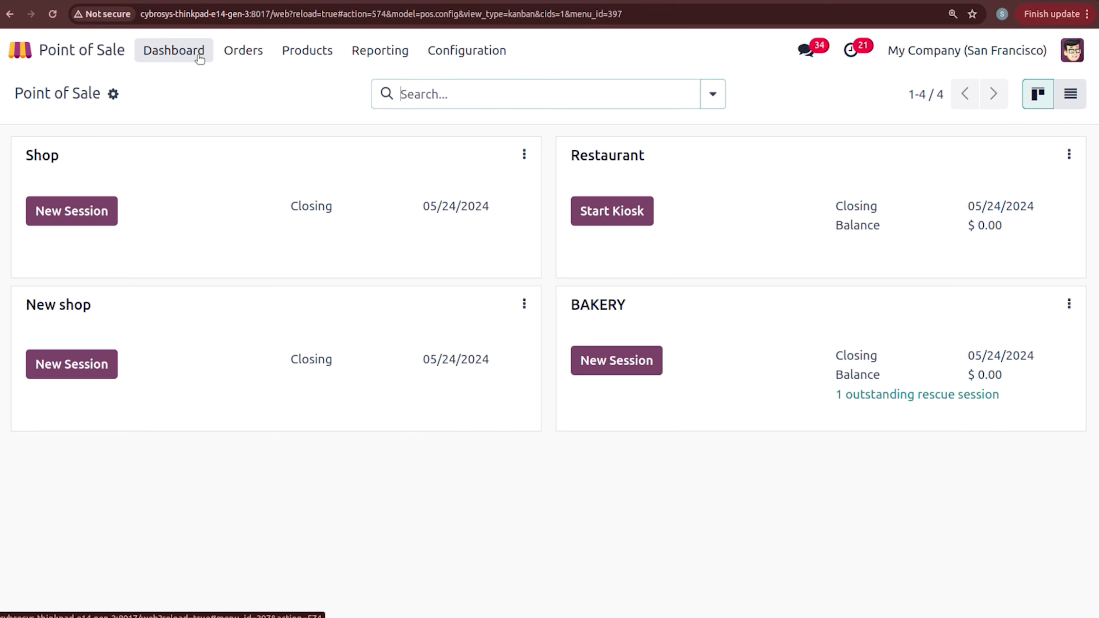
Step: Open BAKERY's outstanding rescue session POS/00151 and close it, posting its entries
click(887, 396)
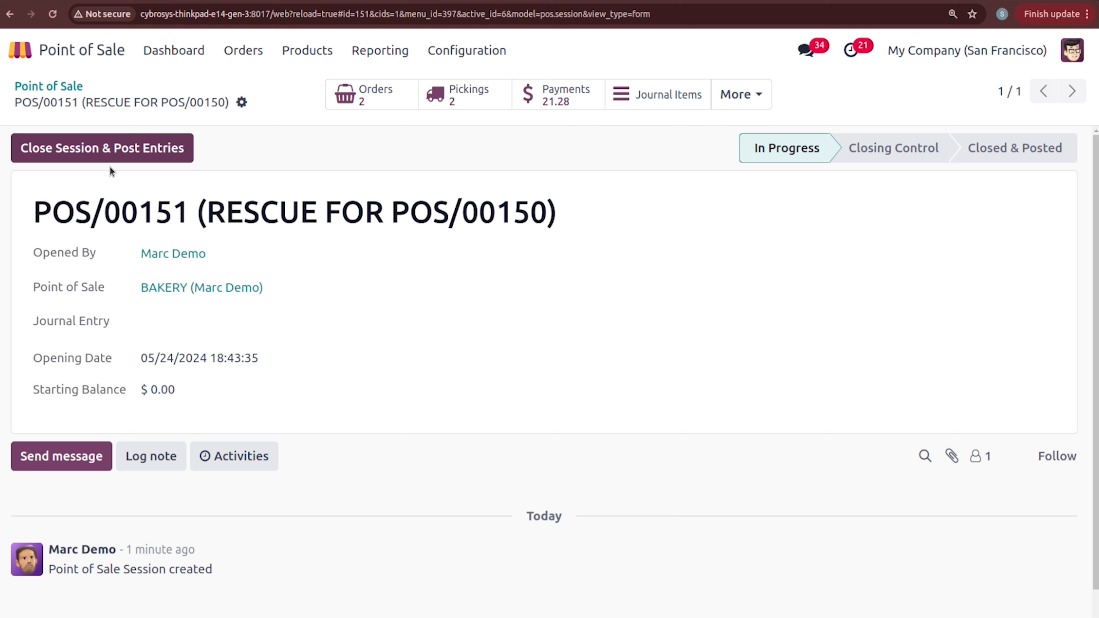
click(107, 150)
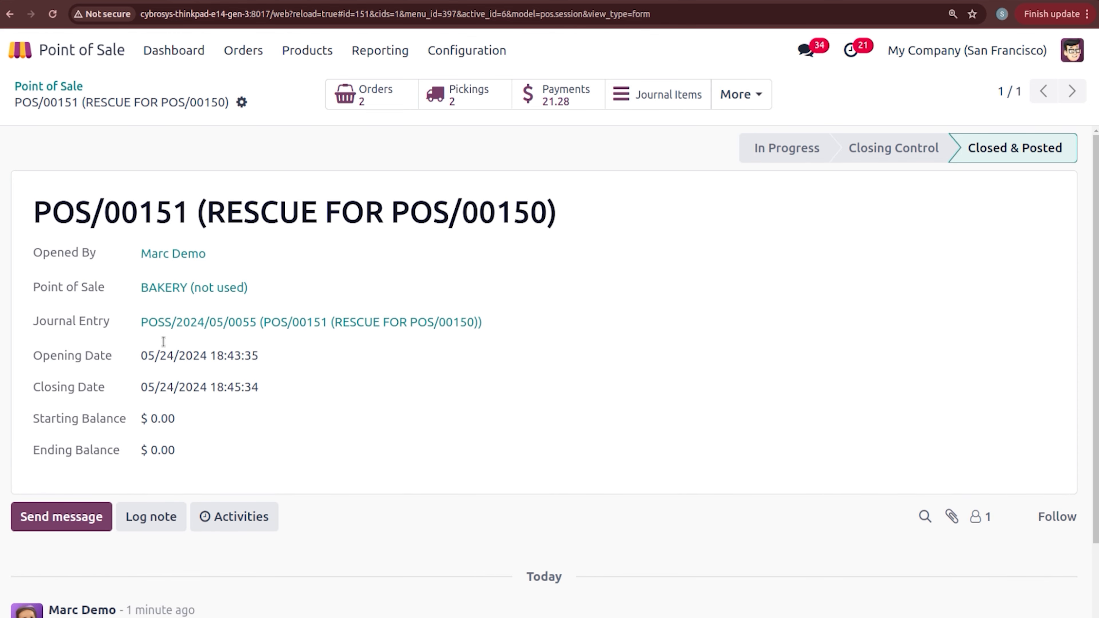
Step: Return to the Point of Sale dashboard and open the Orders Analysis report
click(34, 88)
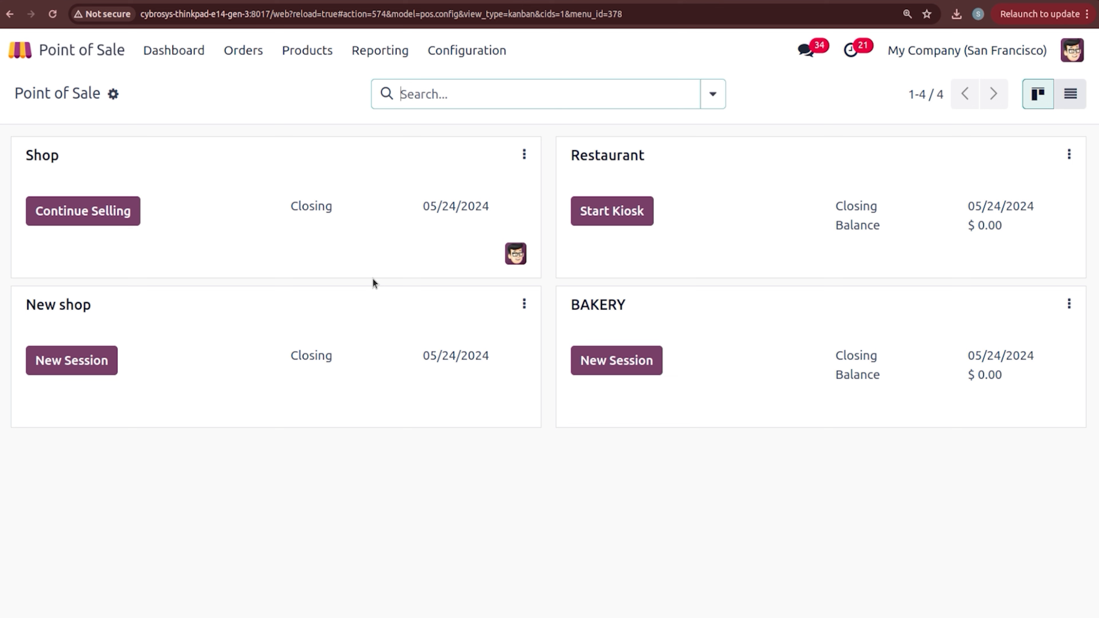
click(373, 51)
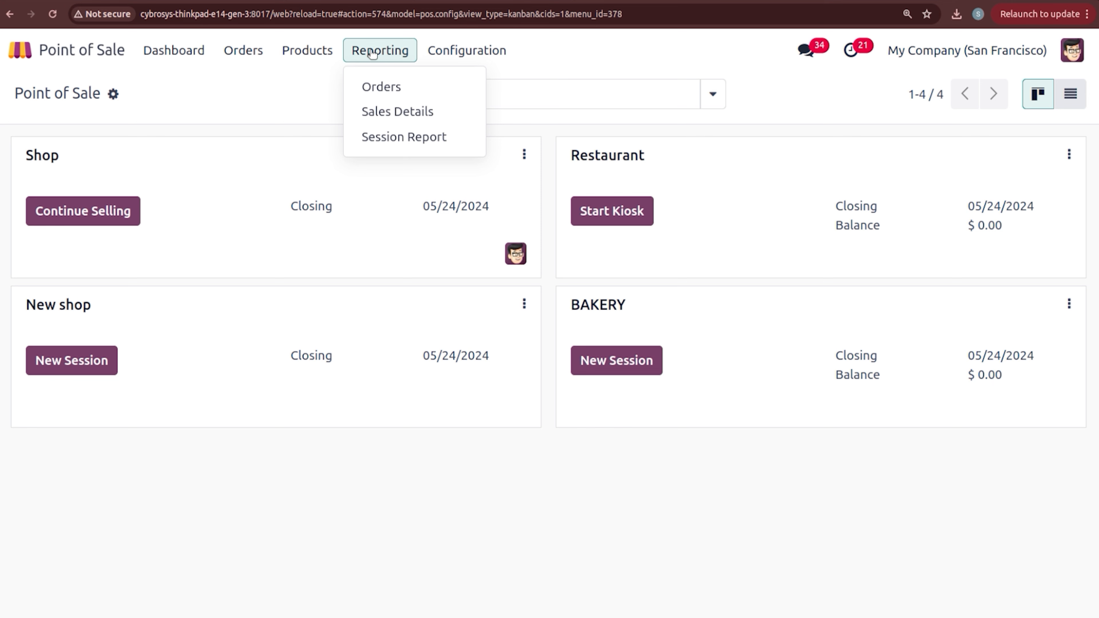
click(381, 87)
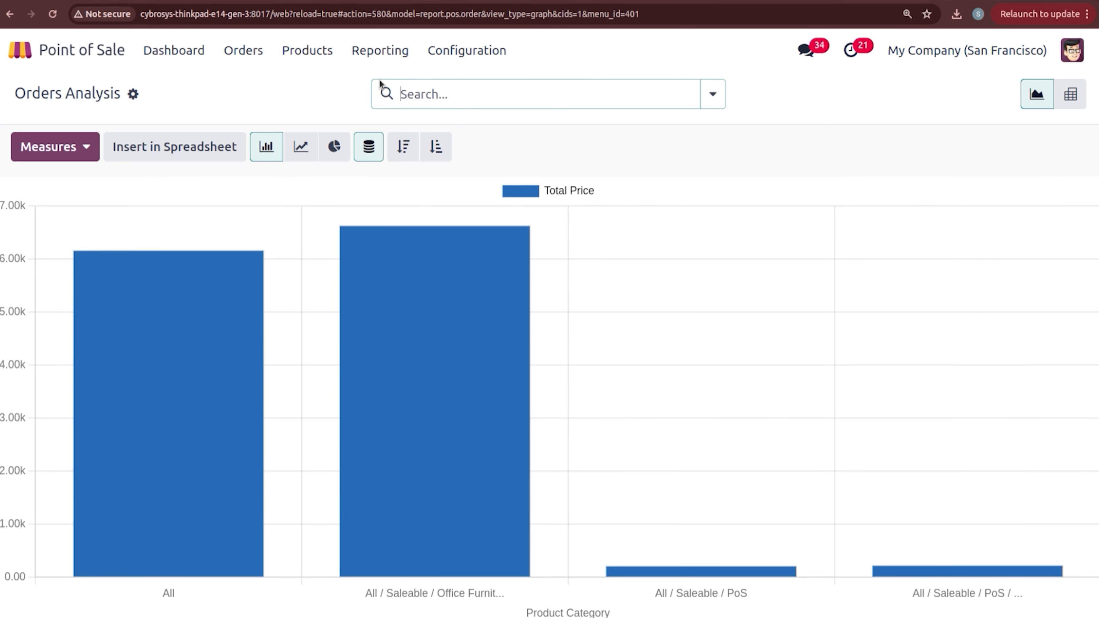
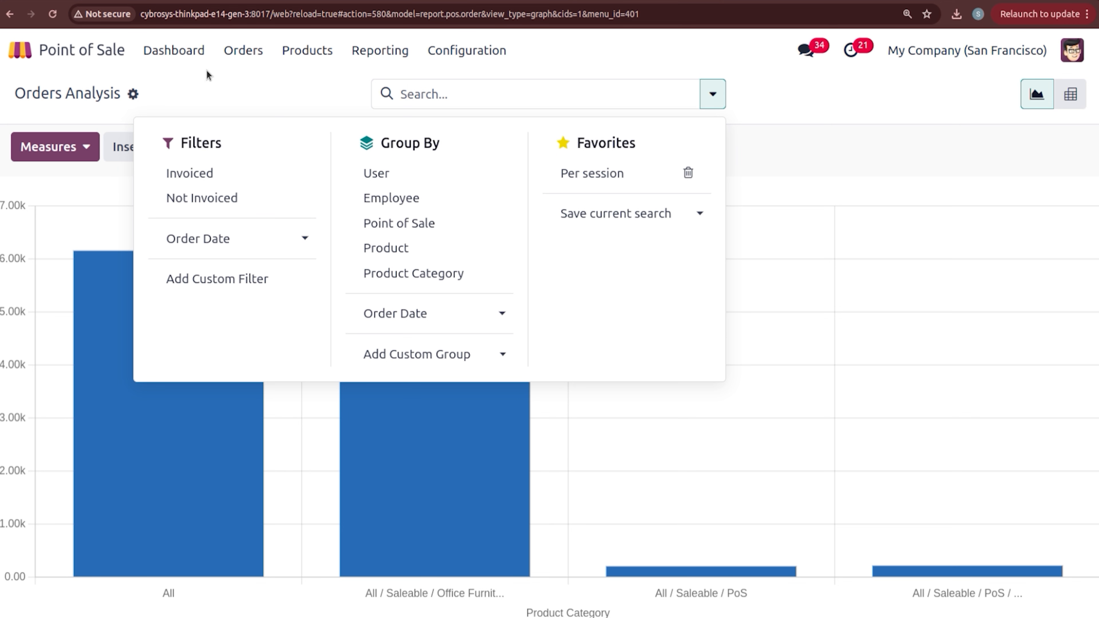
Step: Close the search panel and list the measures for the Total Price by category bar chart
click(206, 70)
click(64, 151)
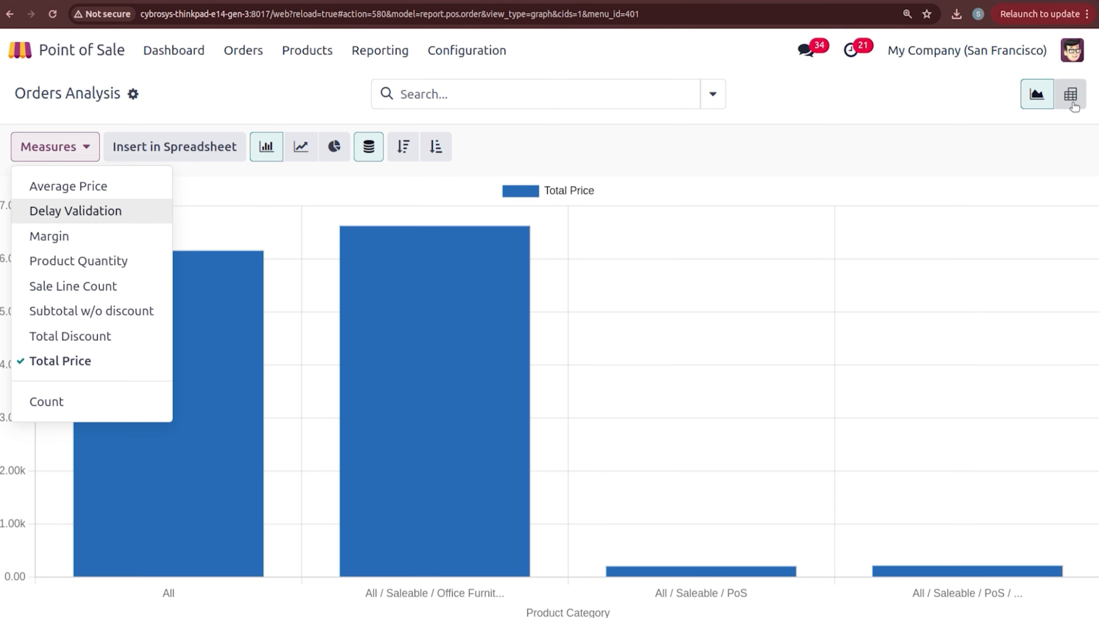
Step: Switch Orders Analysis to a pivot table of orders, quantities and Total Price by category
click(1070, 94)
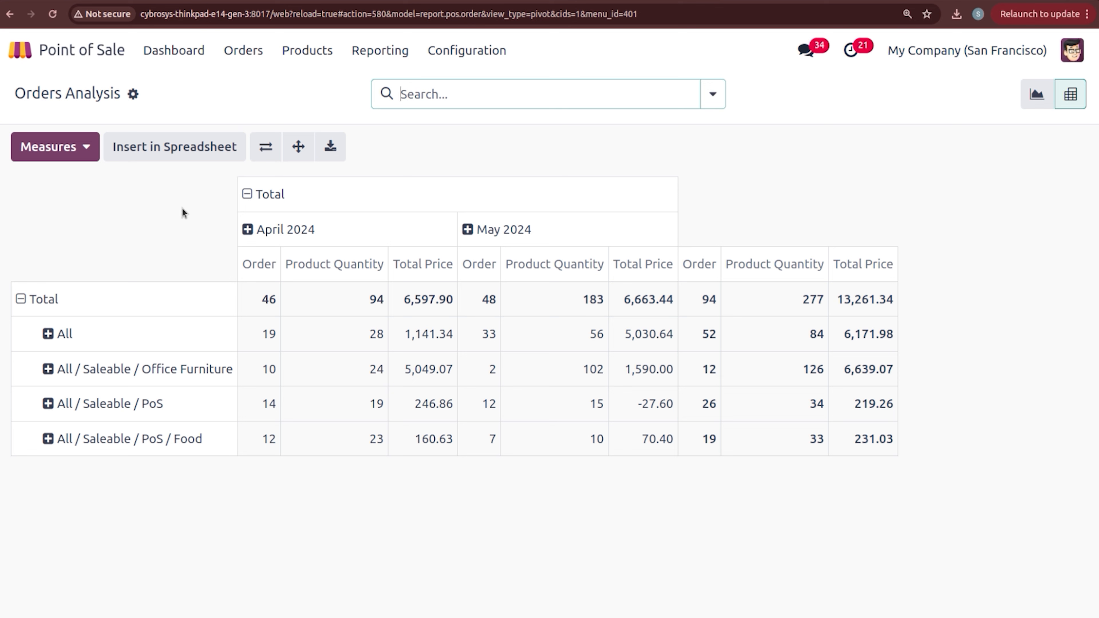
click(380, 50)
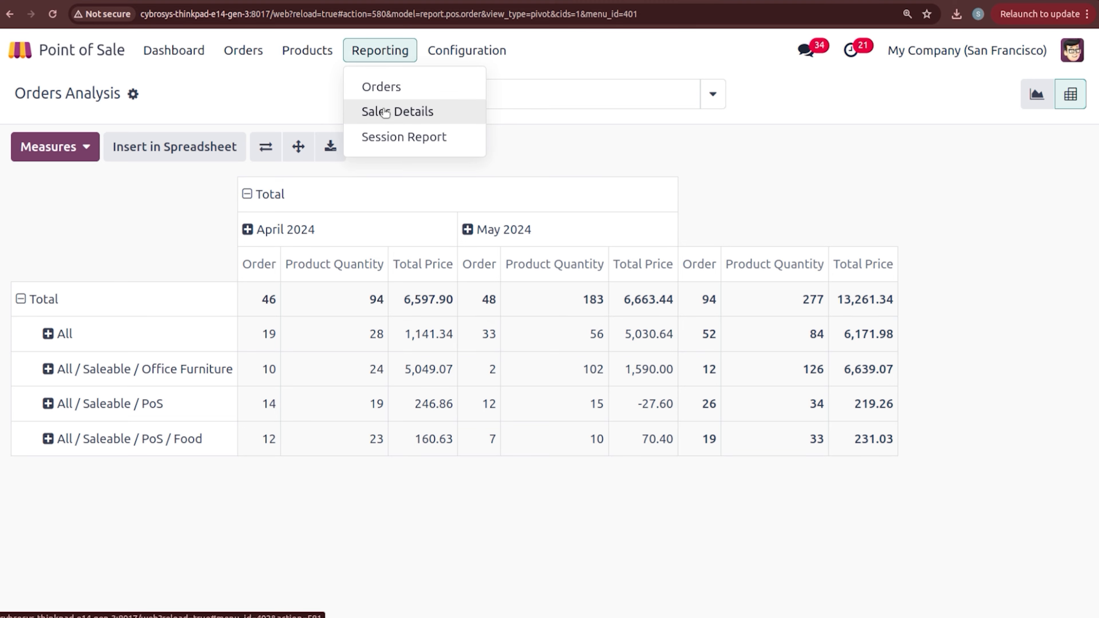
Step: Start a Sales Details report for 05/24/2024 and sort its points of sale alphabetically
click(386, 112)
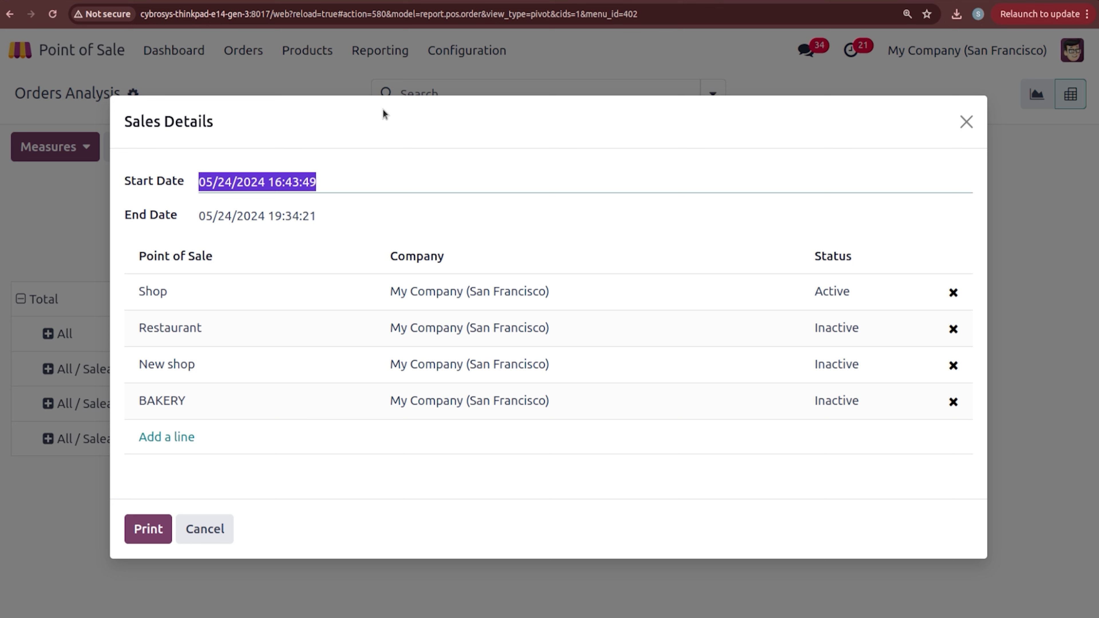
click(314, 215)
click(310, 250)
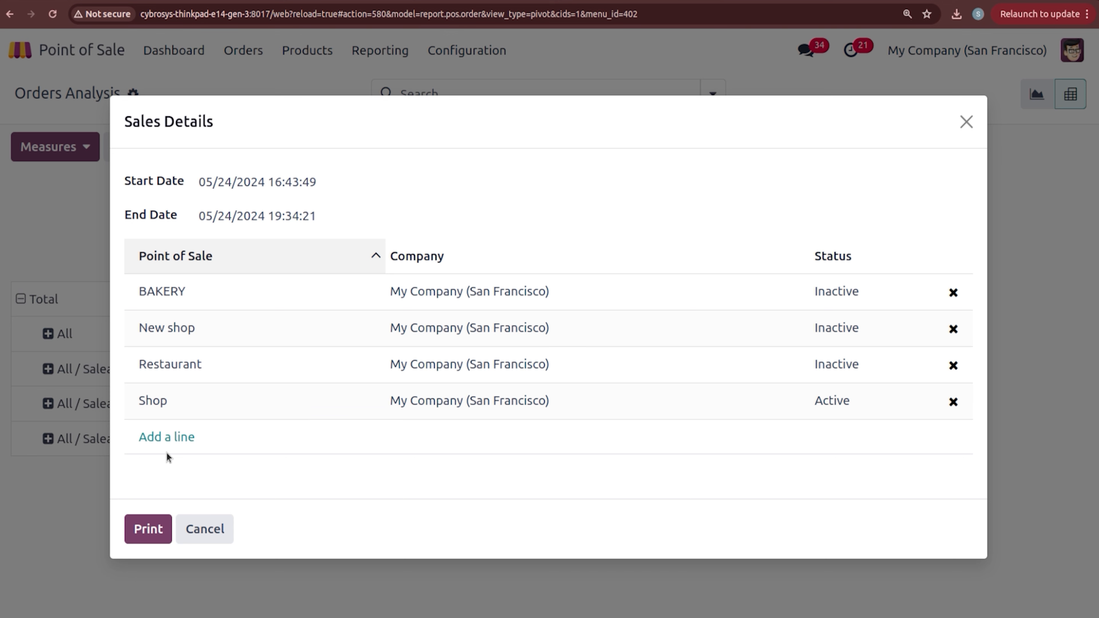
click(166, 438)
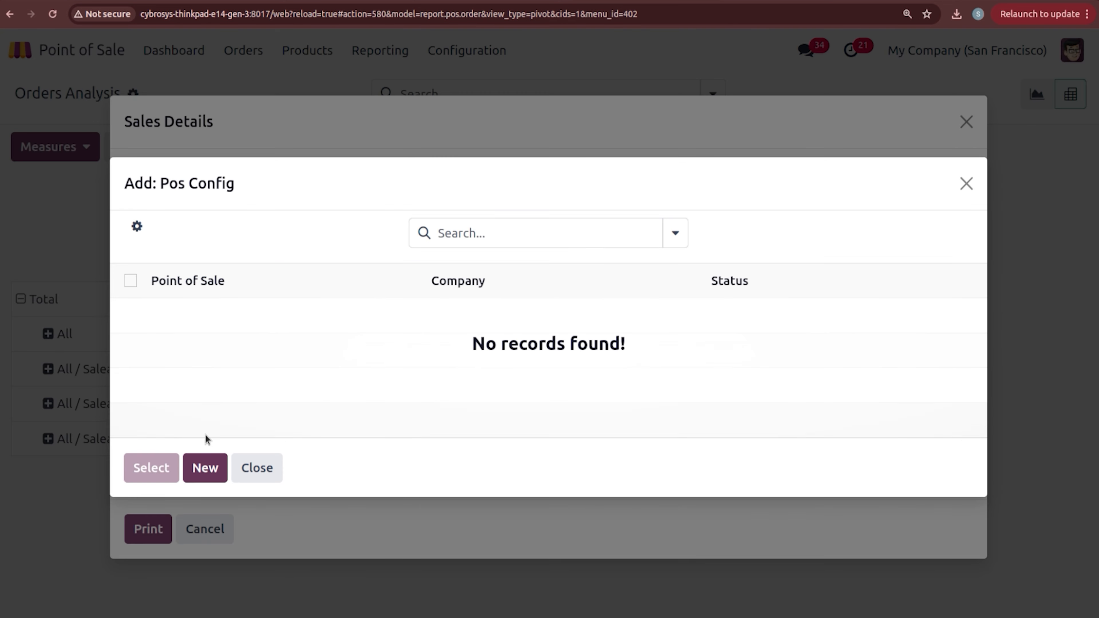
click(249, 470)
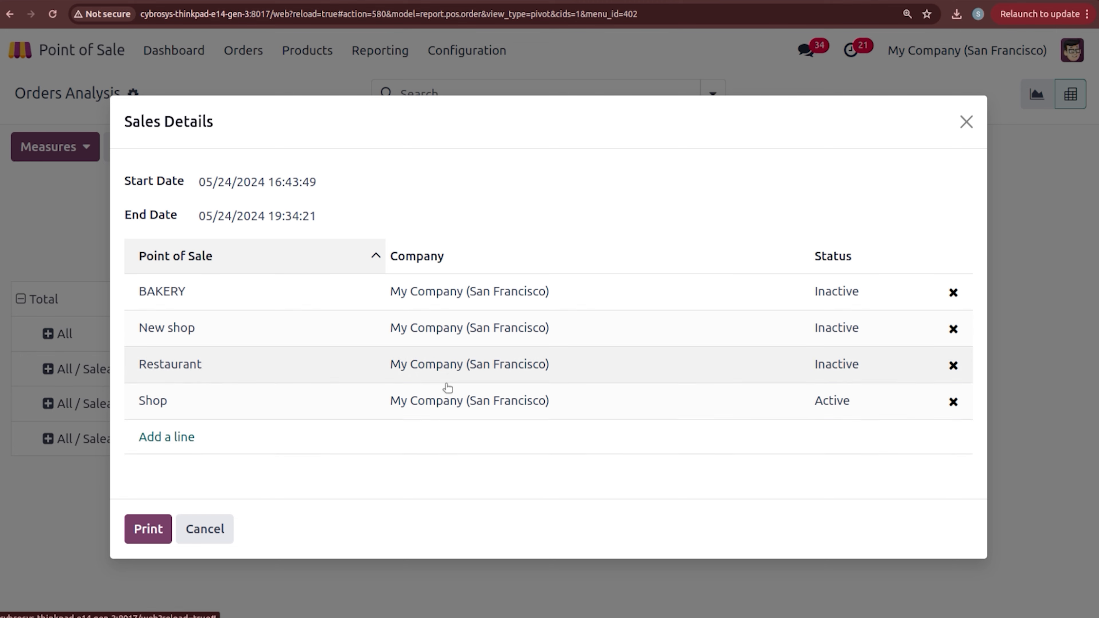
Step: Remove Shop, Restaurant and New shop so only BAKERY remains in the report
click(953, 401)
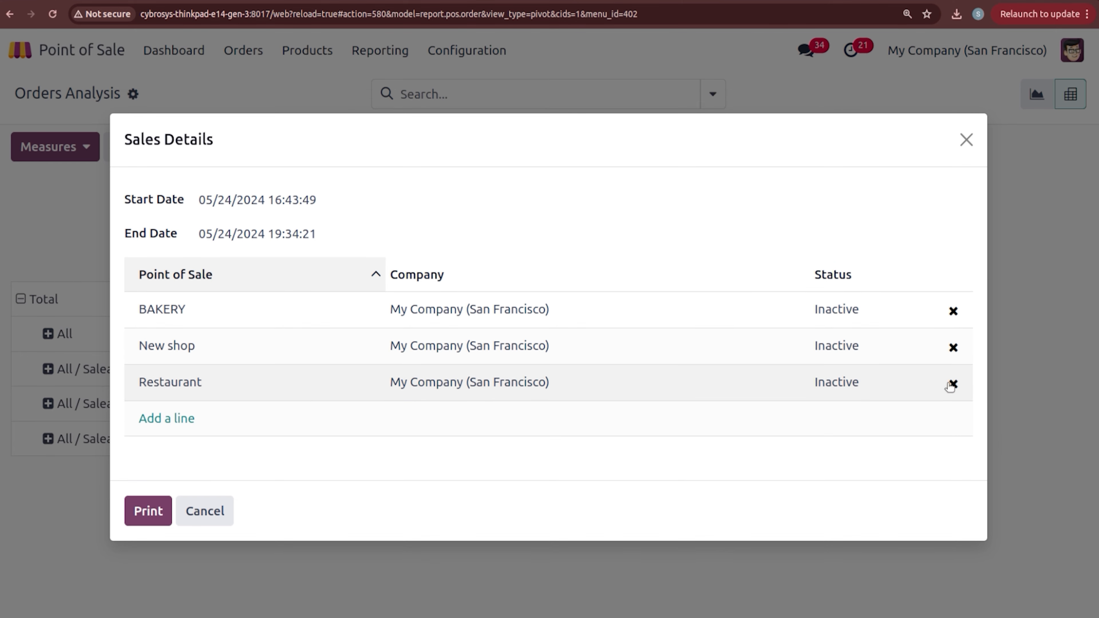
click(953, 384)
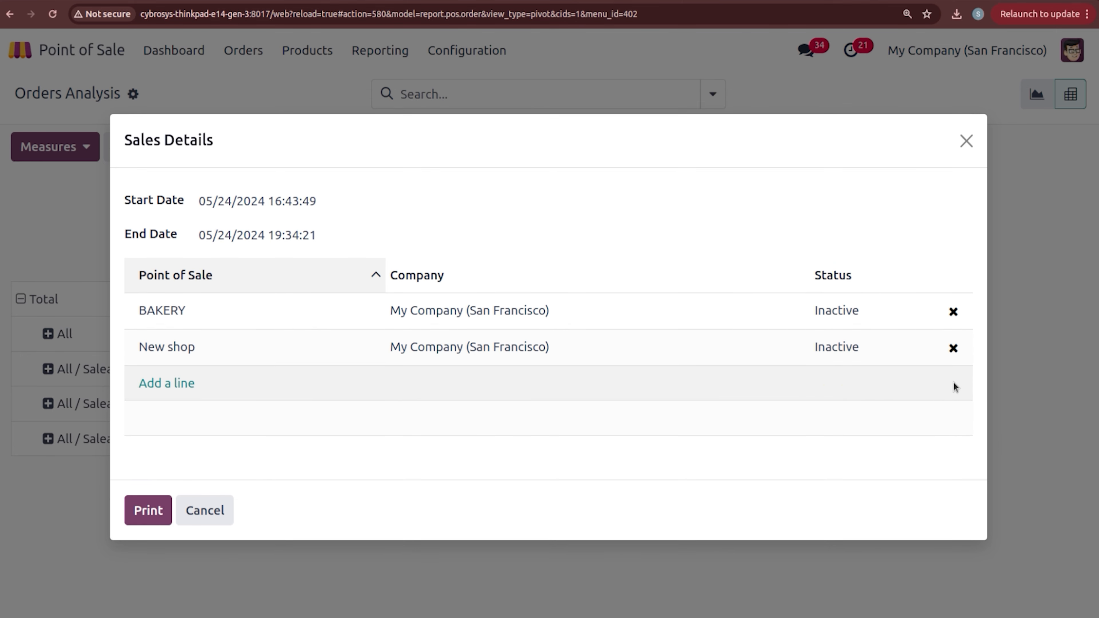
click(953, 347)
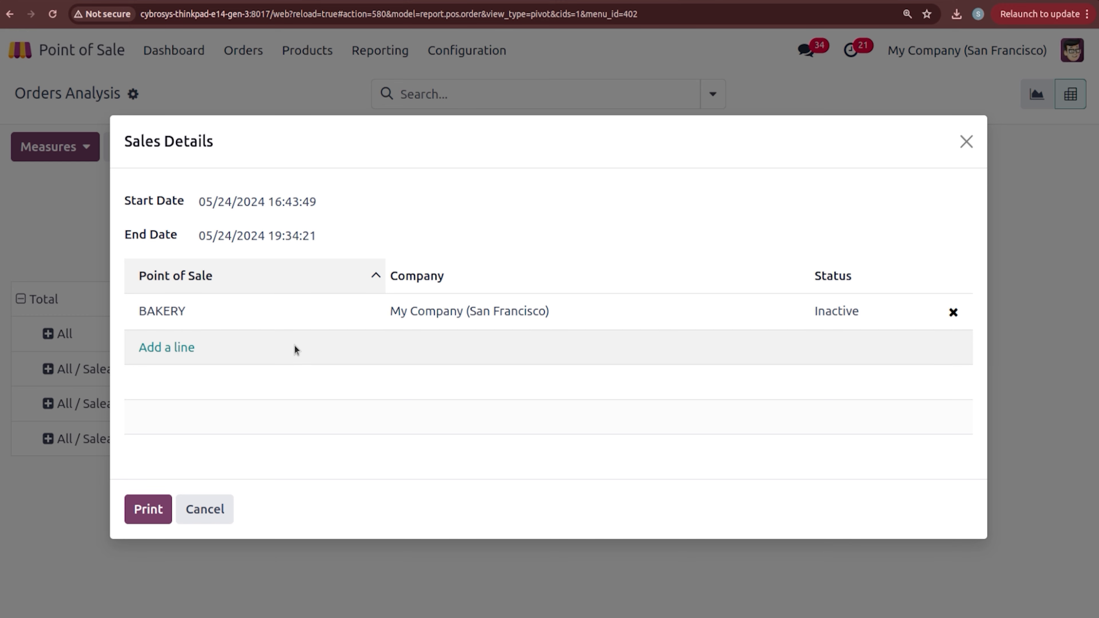
Step: Print the BAKERY sales details and dismiss the document layout setup without saving
click(157, 511)
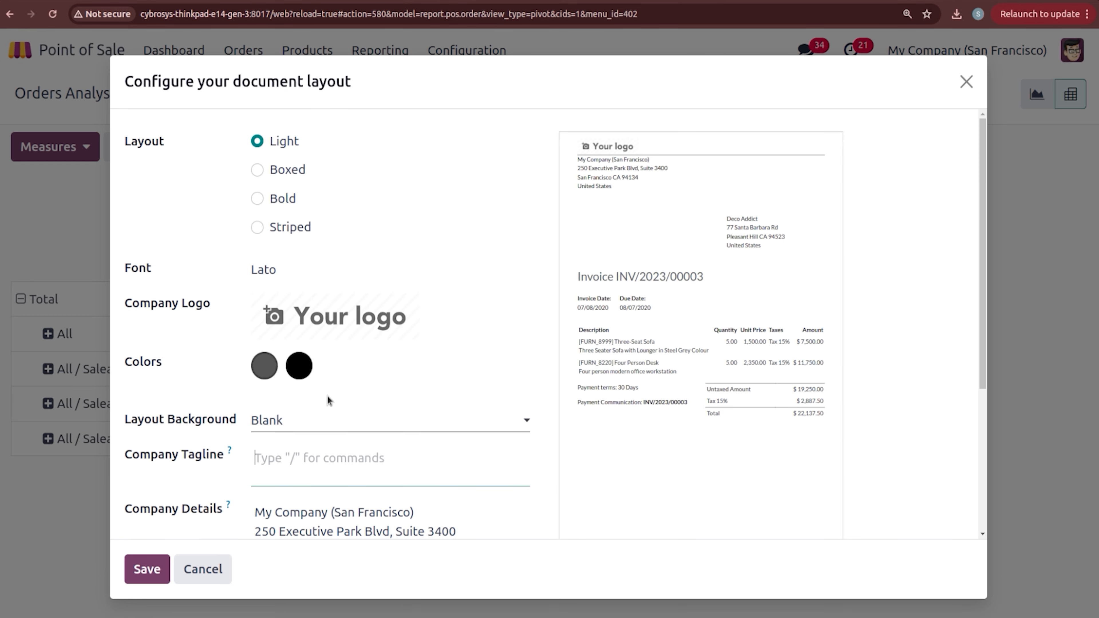
scroll(633, 417, down, 5)
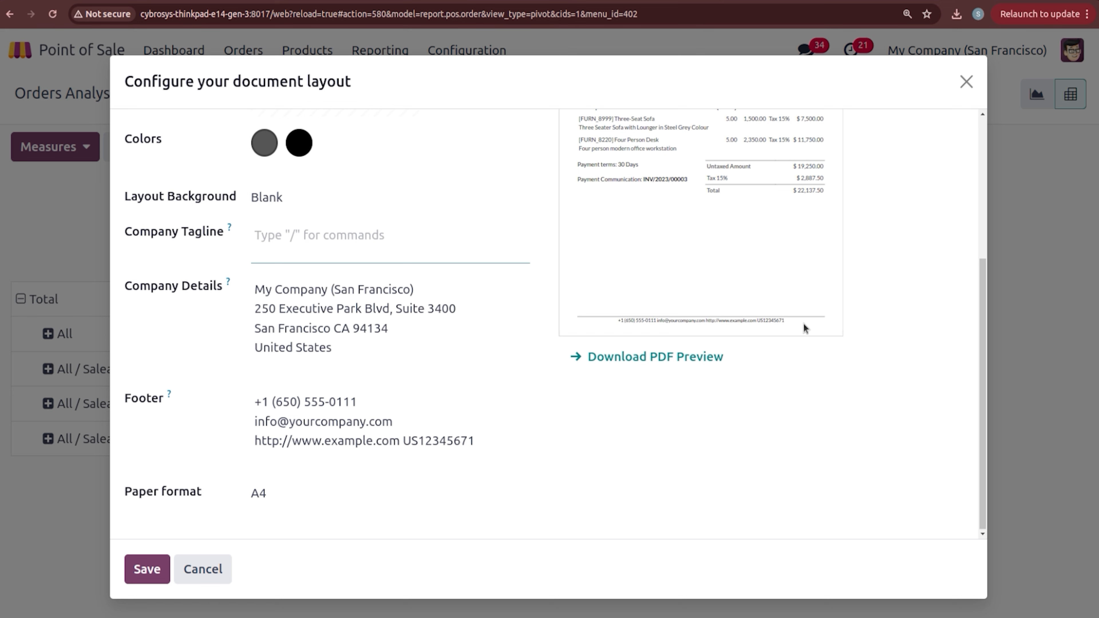
click(346, 234)
drag(977, 314, 964, 148)
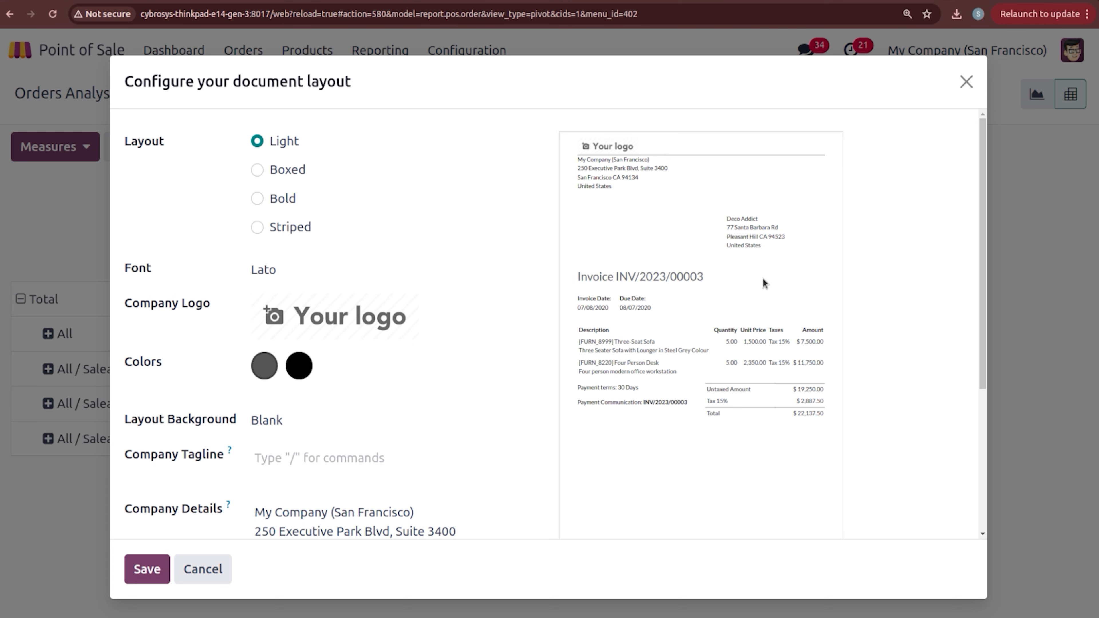
click(968, 83)
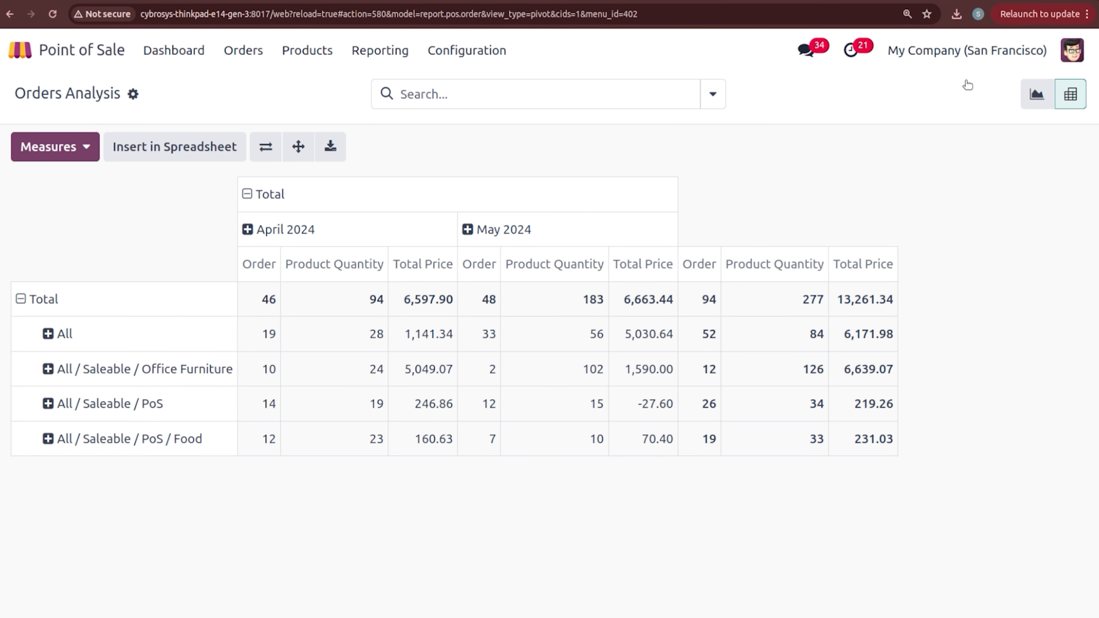
Step: Start a Session Report for POS/00130, cancel it, and return to the dashboard
click(384, 56)
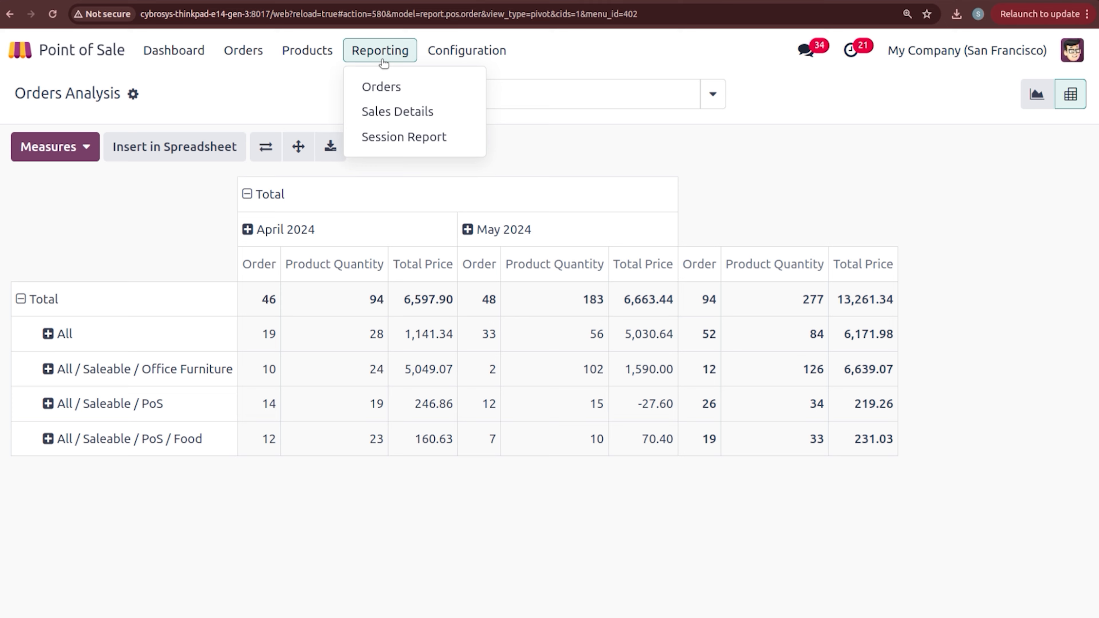
click(401, 143)
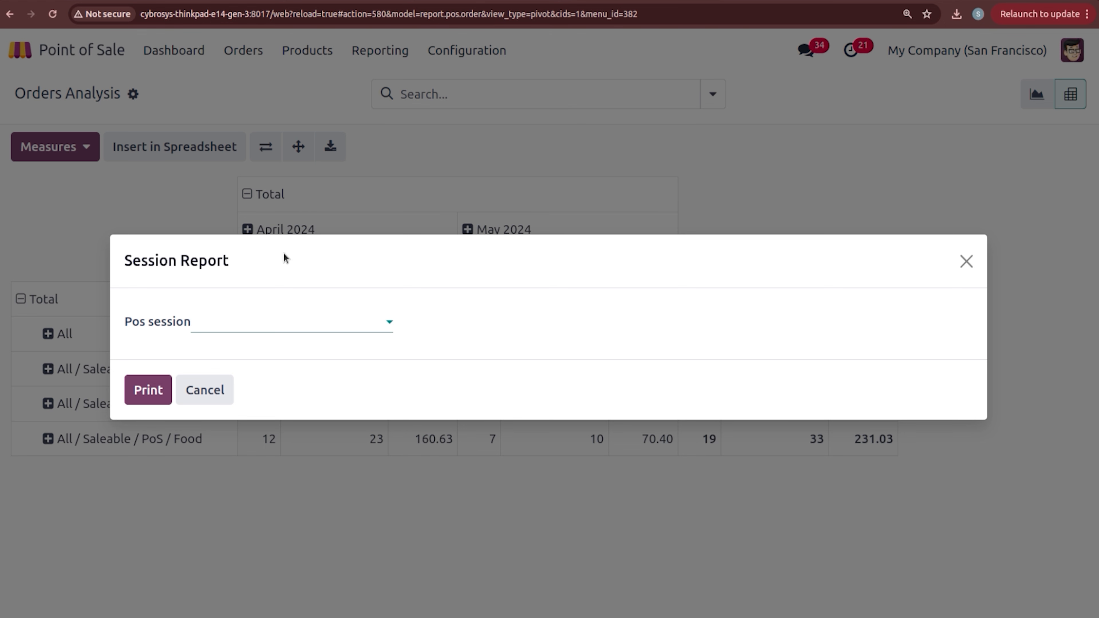
click(265, 321)
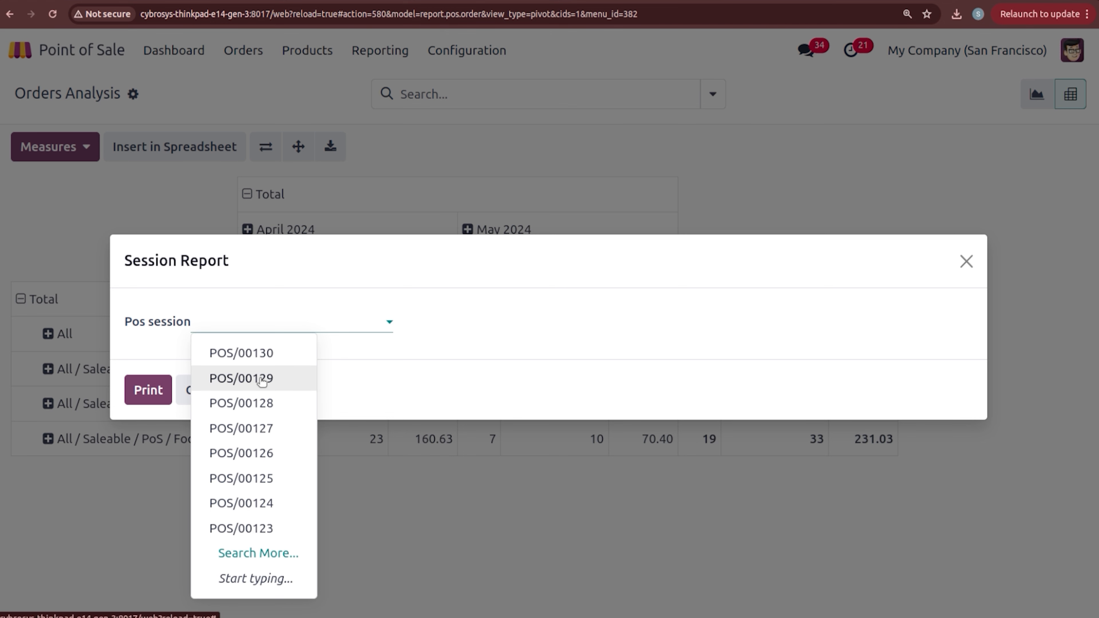
click(260, 358)
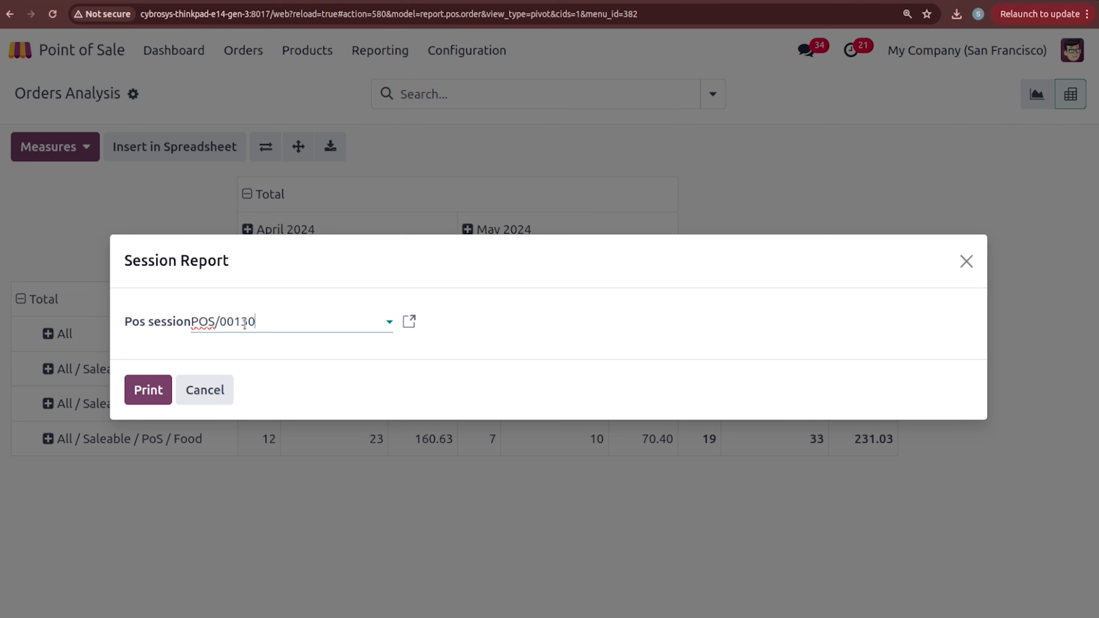
click(227, 390)
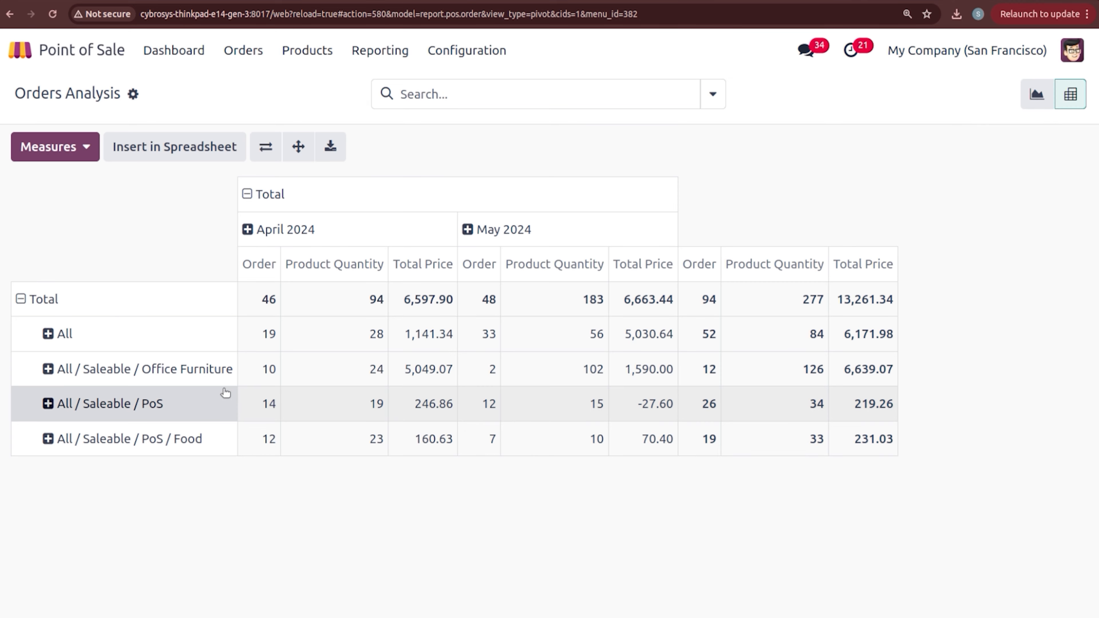
click(192, 63)
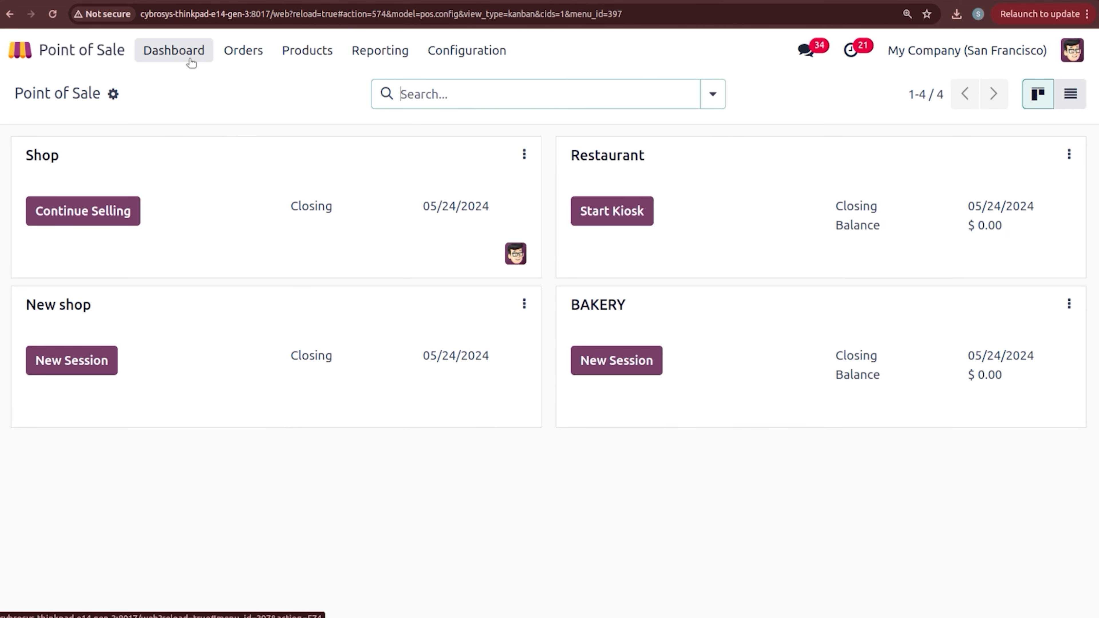